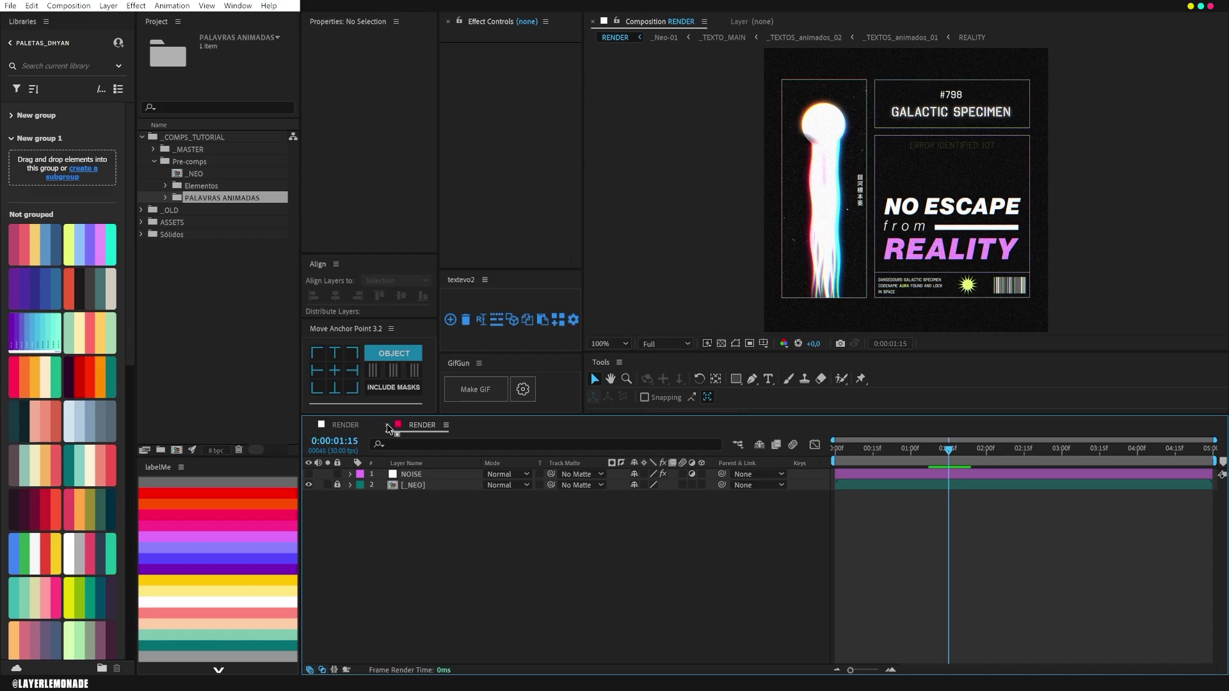
- Create a 700 × 800 px composition named TEXTOS_ANIMADOS_01 in the PALAVRAS ANIMADAS folder after closing the second RENDER timeline
left_click(387, 425)
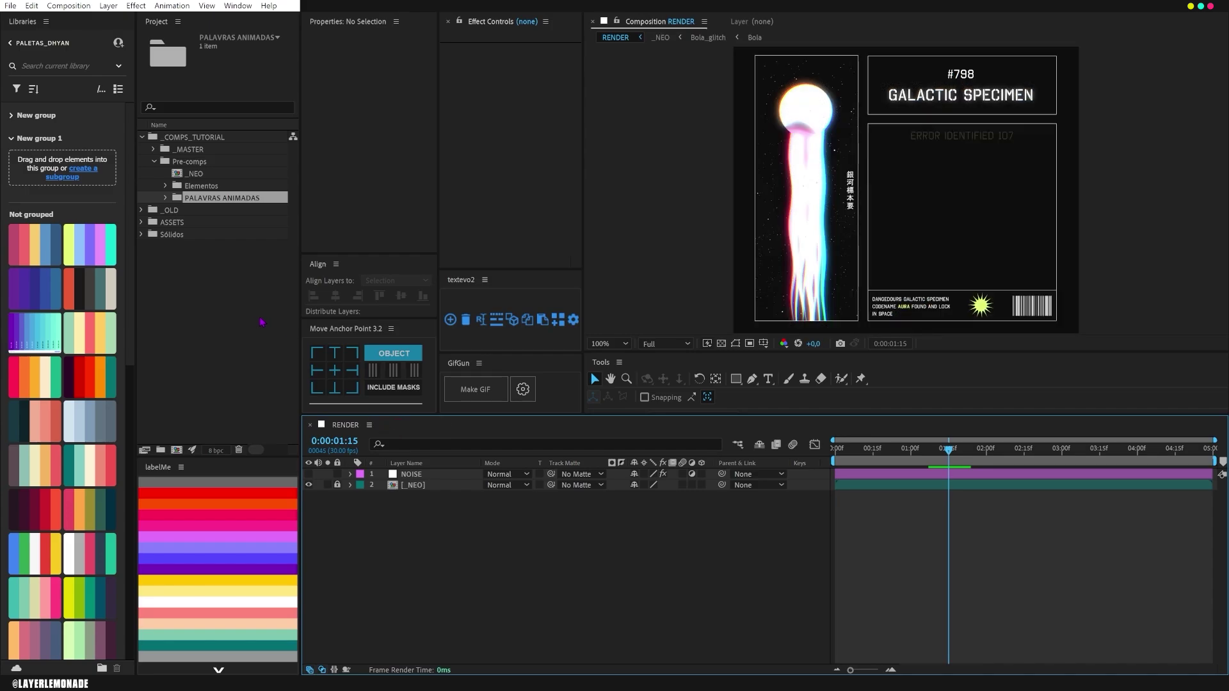
left_click(167, 198)
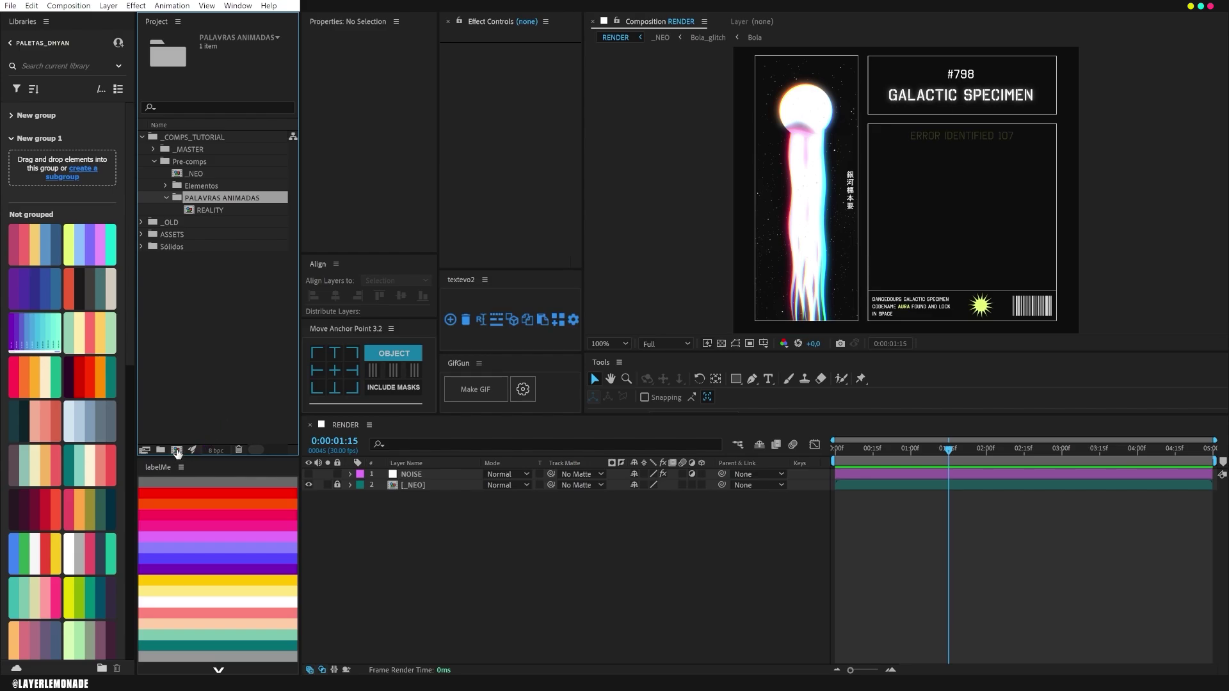
left_click(177, 450)
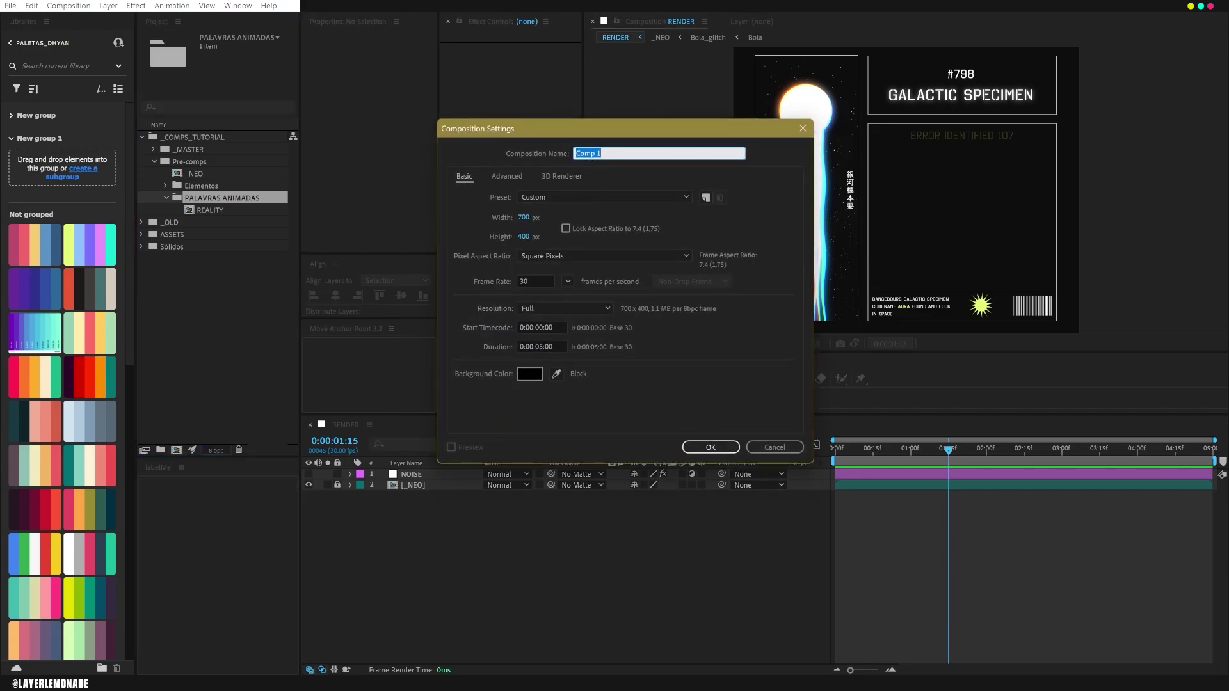
type("TEXTOS_ANIMADOS_01")
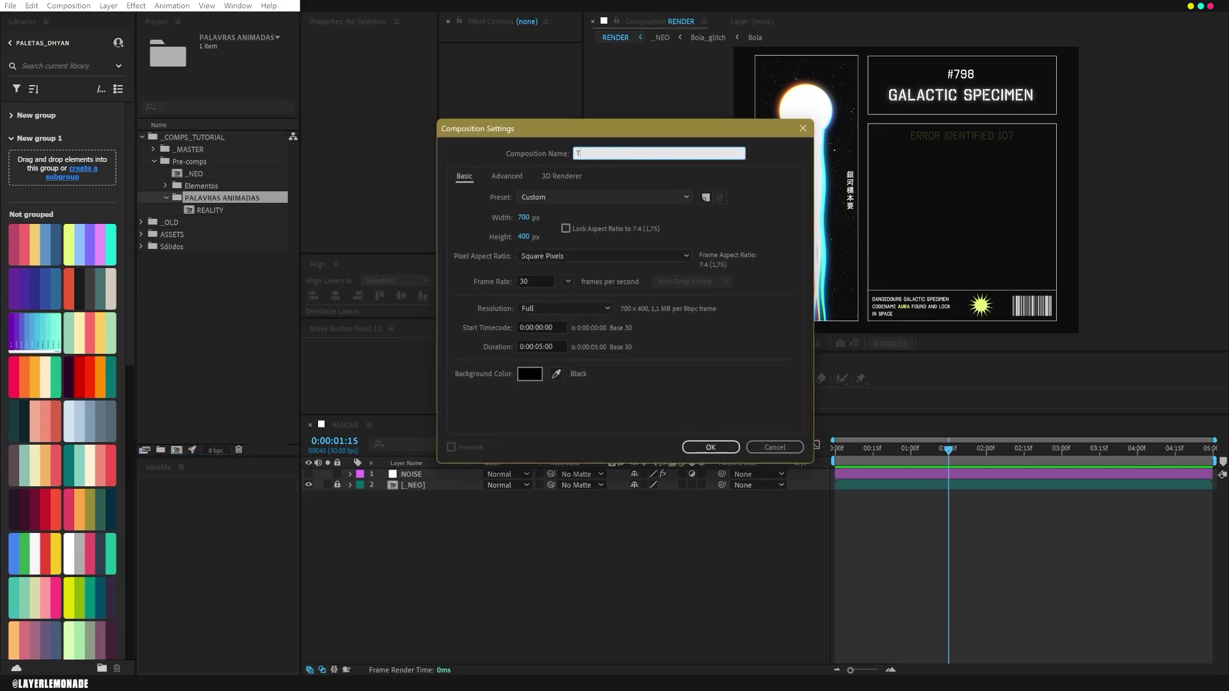
left_click(525, 236)
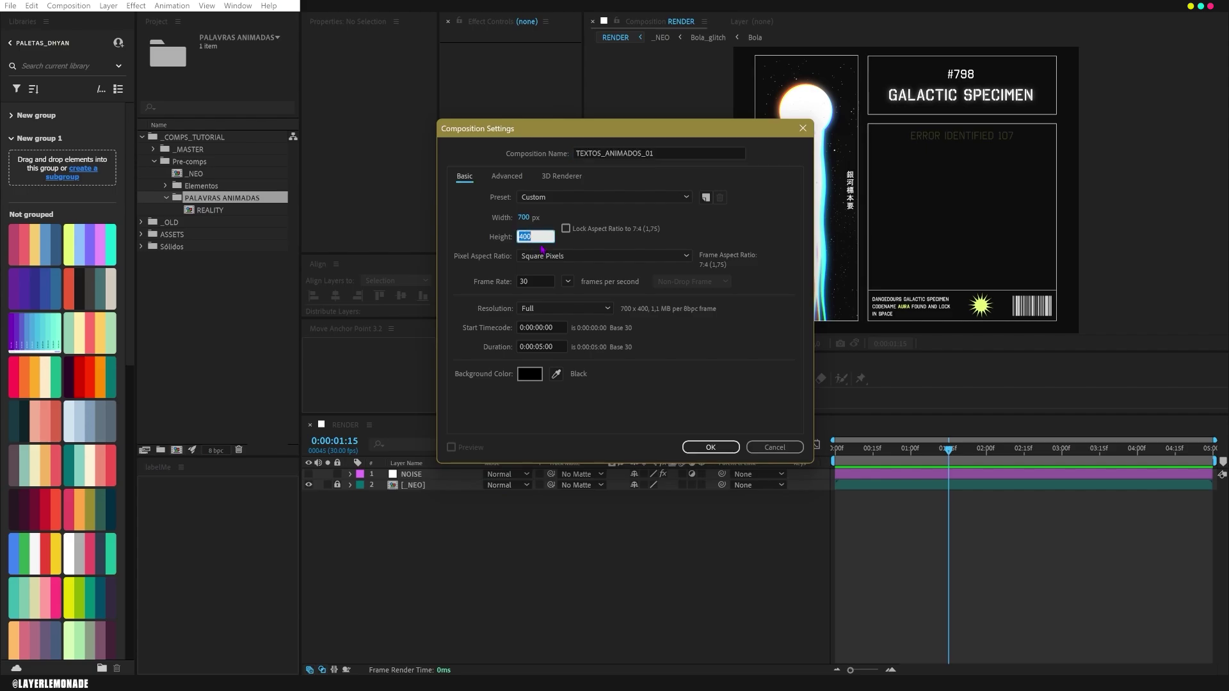
type("899")
key("BackSpace")
key("BackSpace")
type("00")
left_click(711, 447)
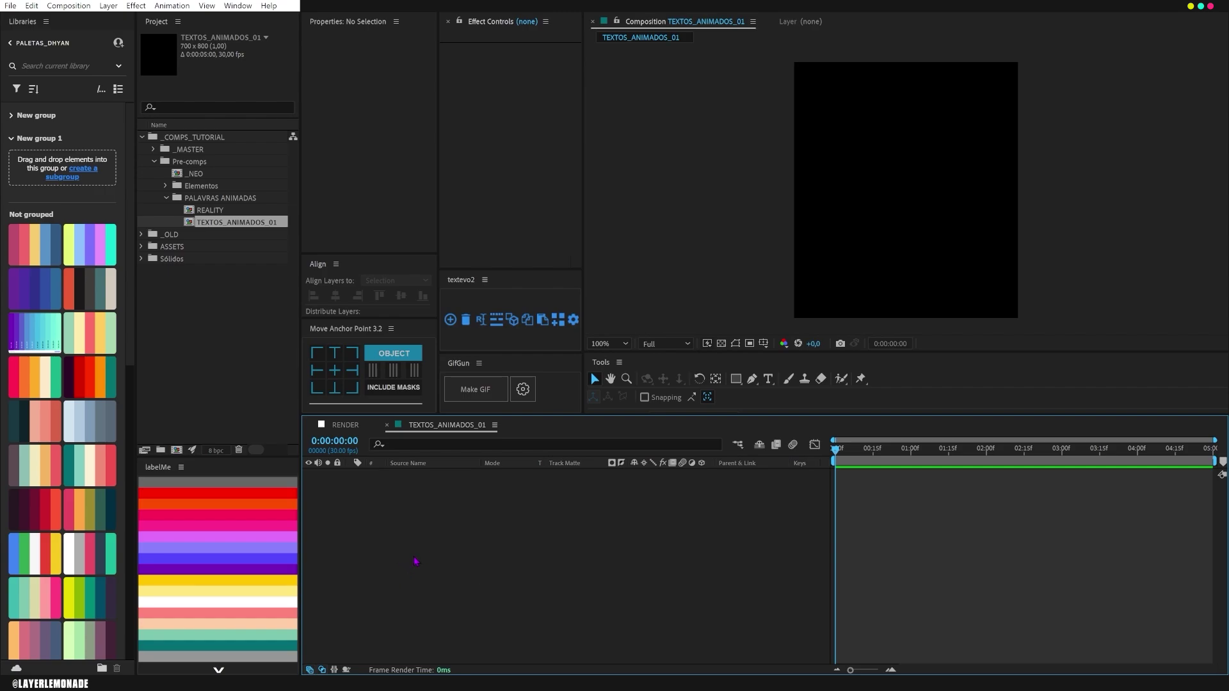
- Add a paragraph text box reading "NO ESCAPE" in the upper part of the composition
left_click(768, 378)
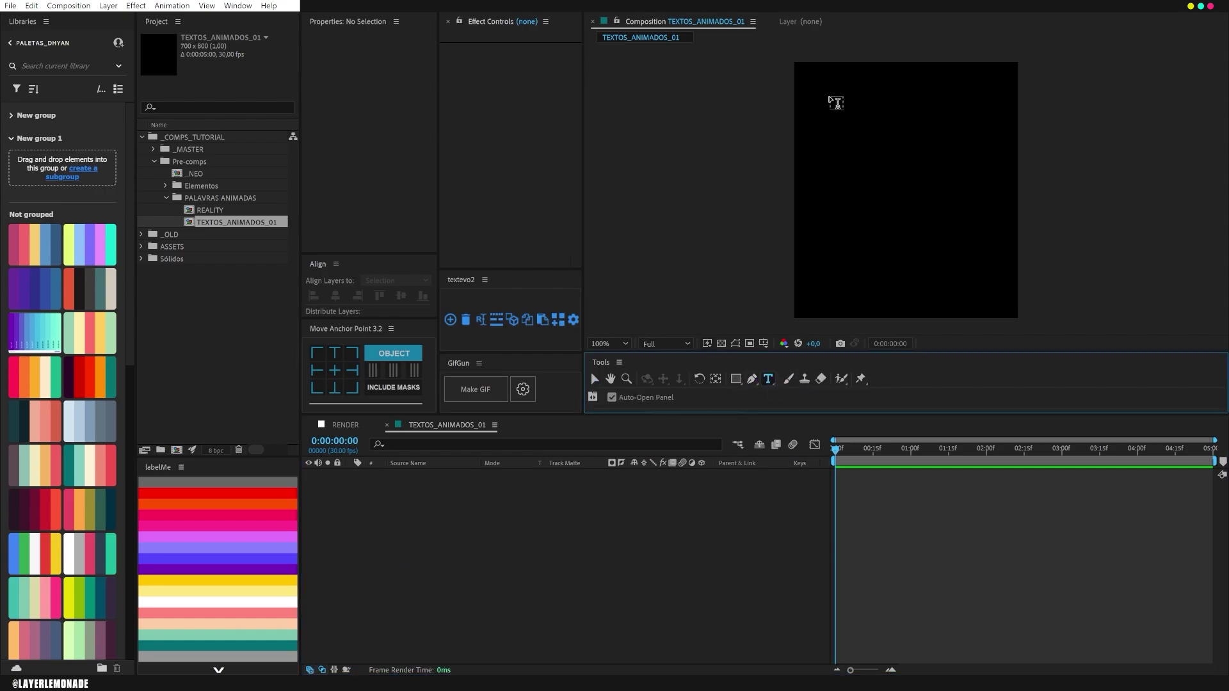
left_click_drag(822, 92, 995, 162)
type("NO ESCAPE")
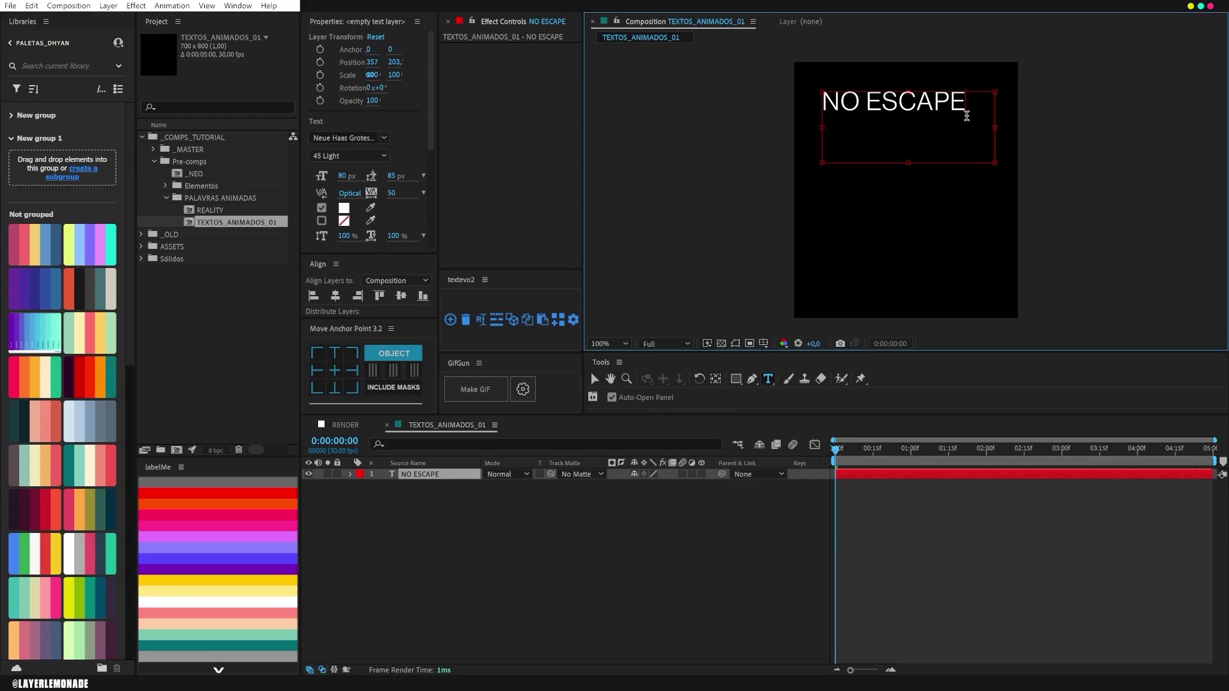
- Format the NO ESCAPE text in 96 Black Italic at a size of 85 px
left_click_drag(972, 116, 808, 115)
left_click(349, 156)
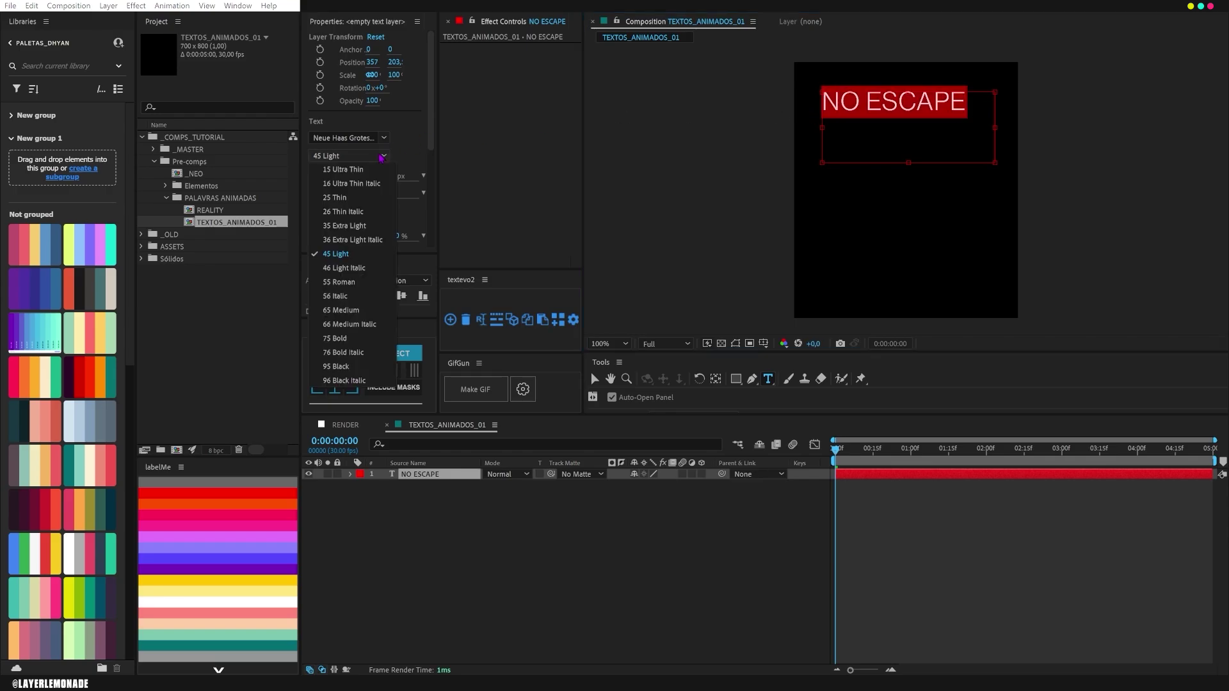
left_click(344, 380)
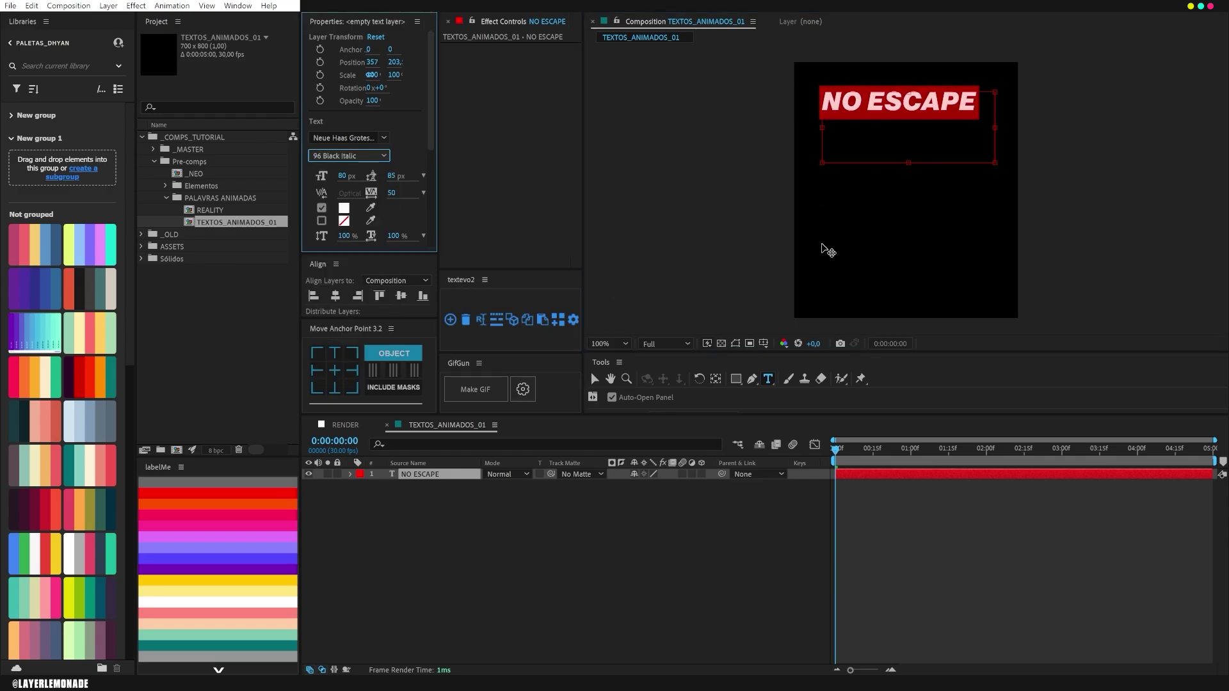
left_click(345, 177)
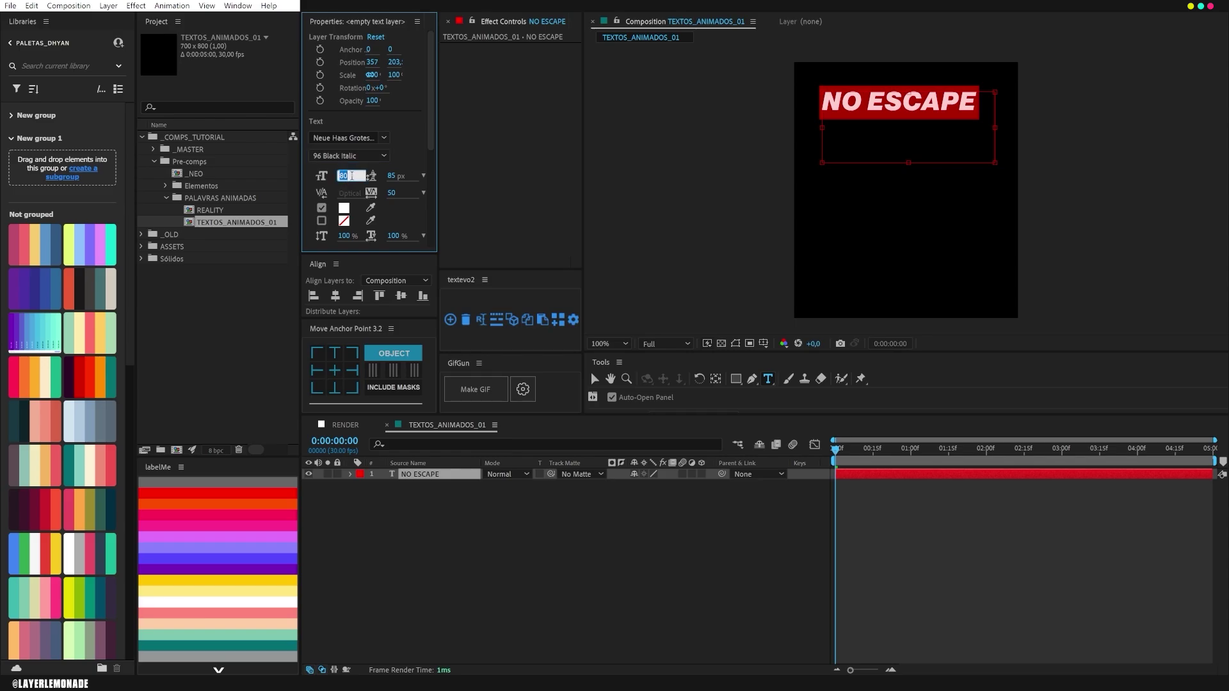
type("85")
key("Return")
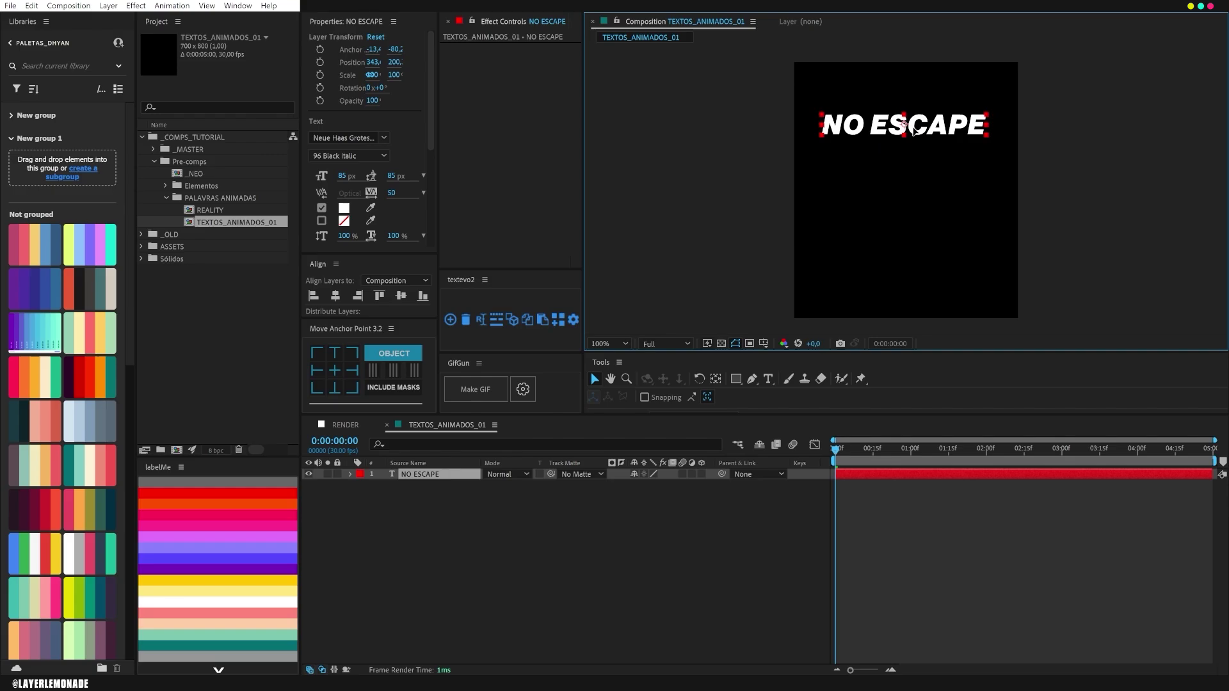
- Duplicate the NO ESCAPE text, place the copy well below the original and change its wording to "REALITY"
left_click_drag(914, 128, 901, 213)
key("ctrl+d")
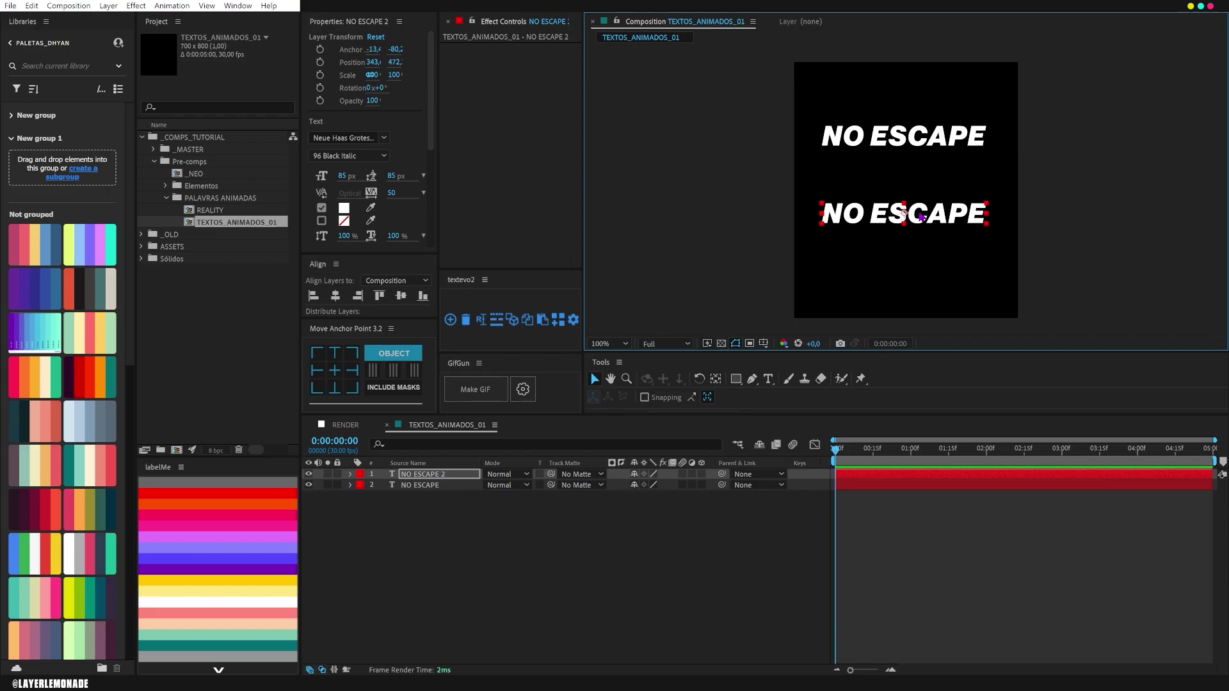
key("ctrl+t")
left_click_drag(980, 215, 810, 215)
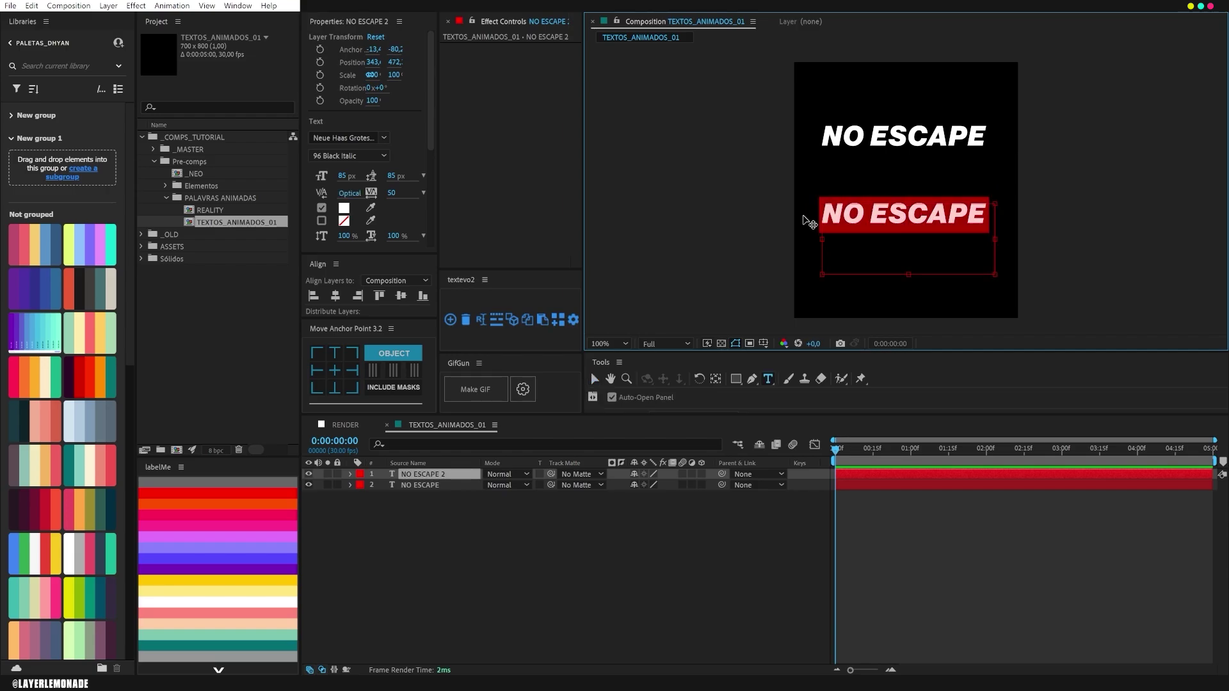
type("REALITY")
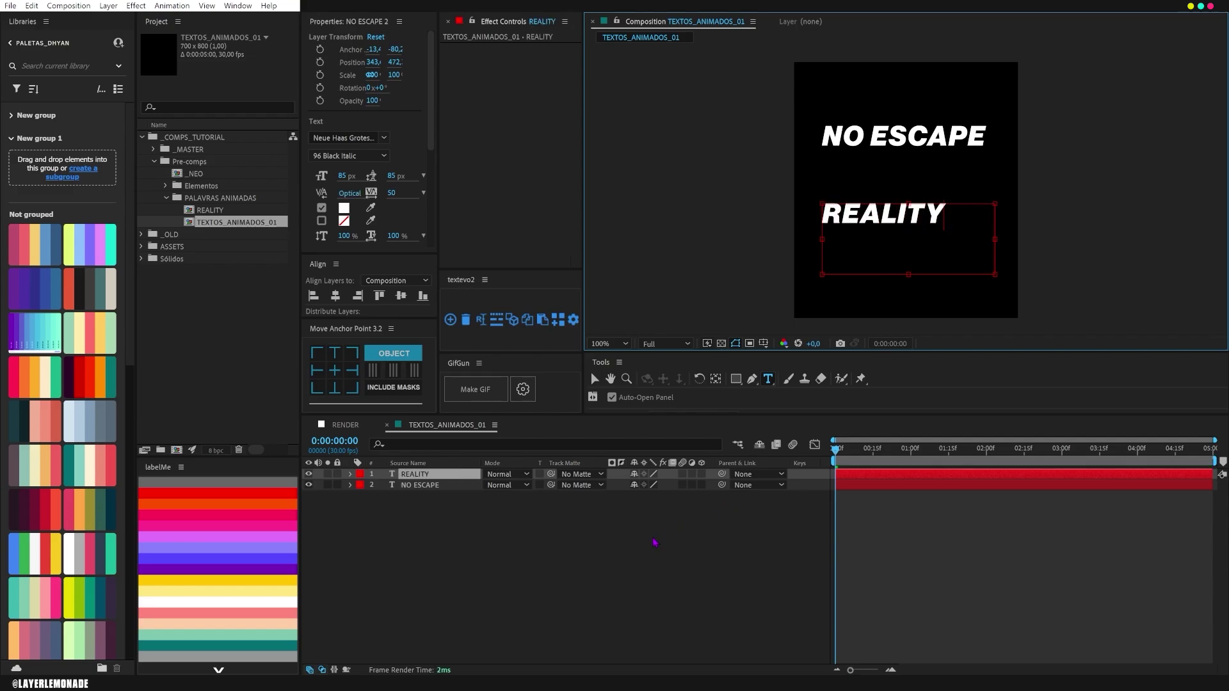
left_click(602, 515)
- Fill the REALITY text with the light purple sampled from the colour palette swatches
left_click(463, 476)
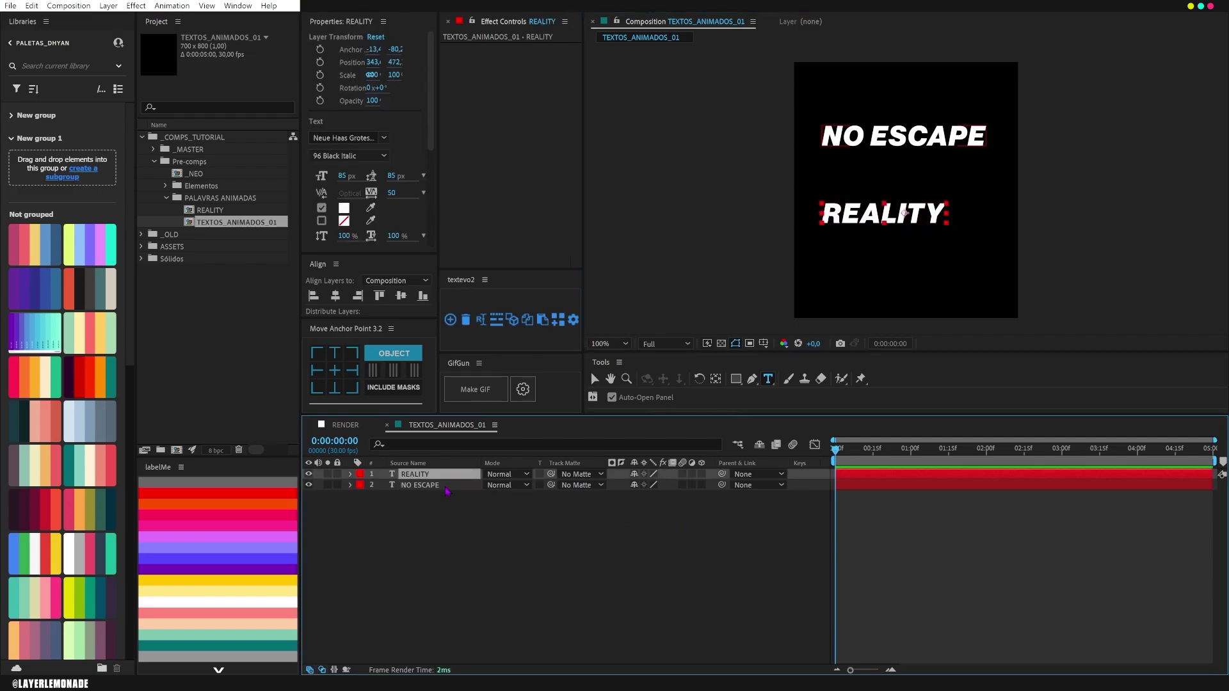
left_click(371, 209)
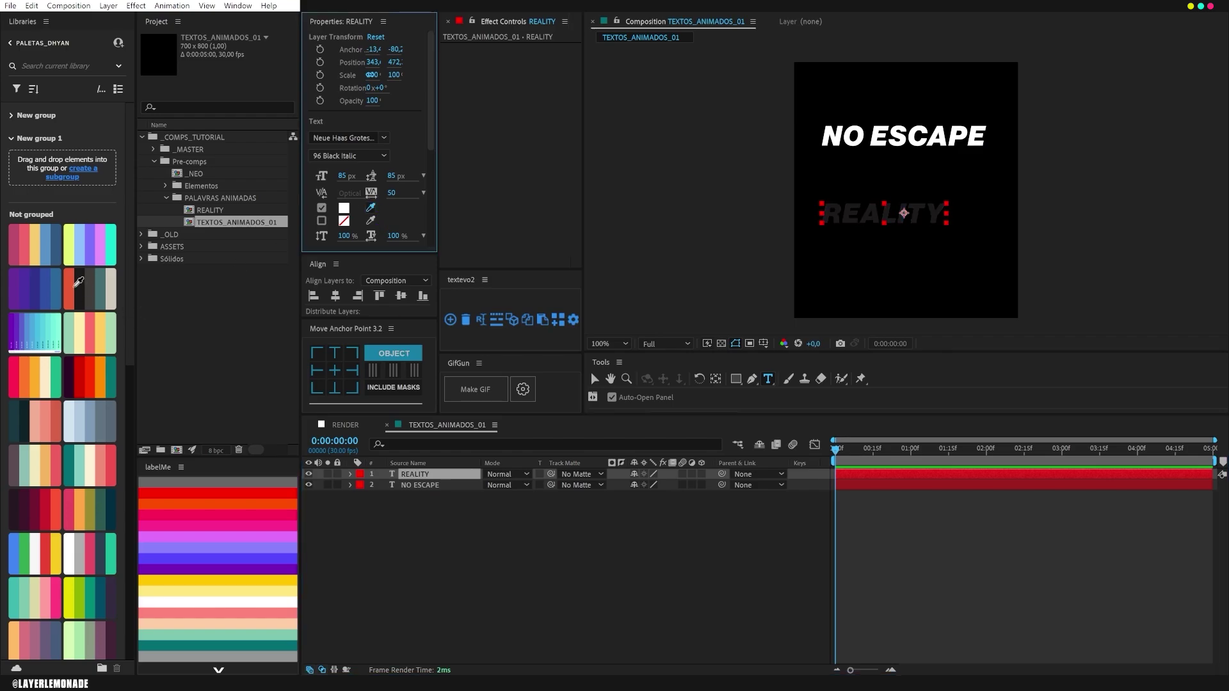
left_click(102, 252)
- Centre the REALITY and NO ESCAPE layers horizontally in the composition
left_click(438, 475)
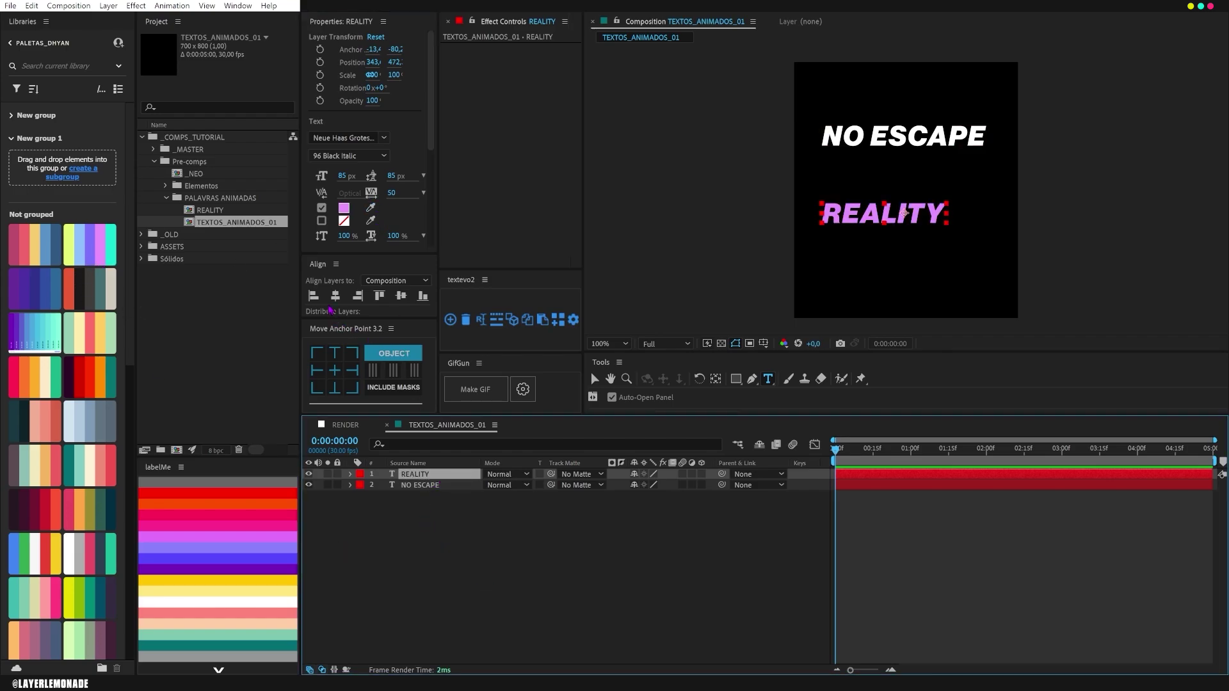
left_click(334, 295)
left_click(422, 485)
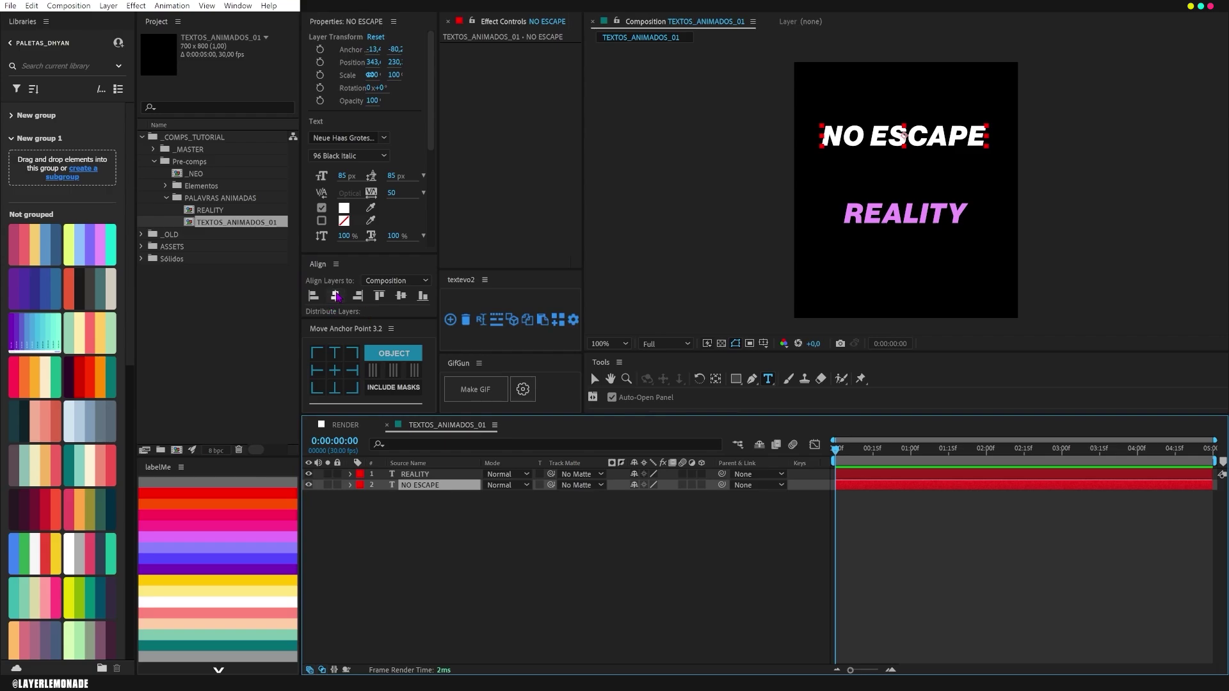
left_click(335, 296)
- Move REALITY directly beneath NO ESCAPE, then show the rulers and place vertical guides at both side edges of NO ESCAPE
left_click(433, 475)
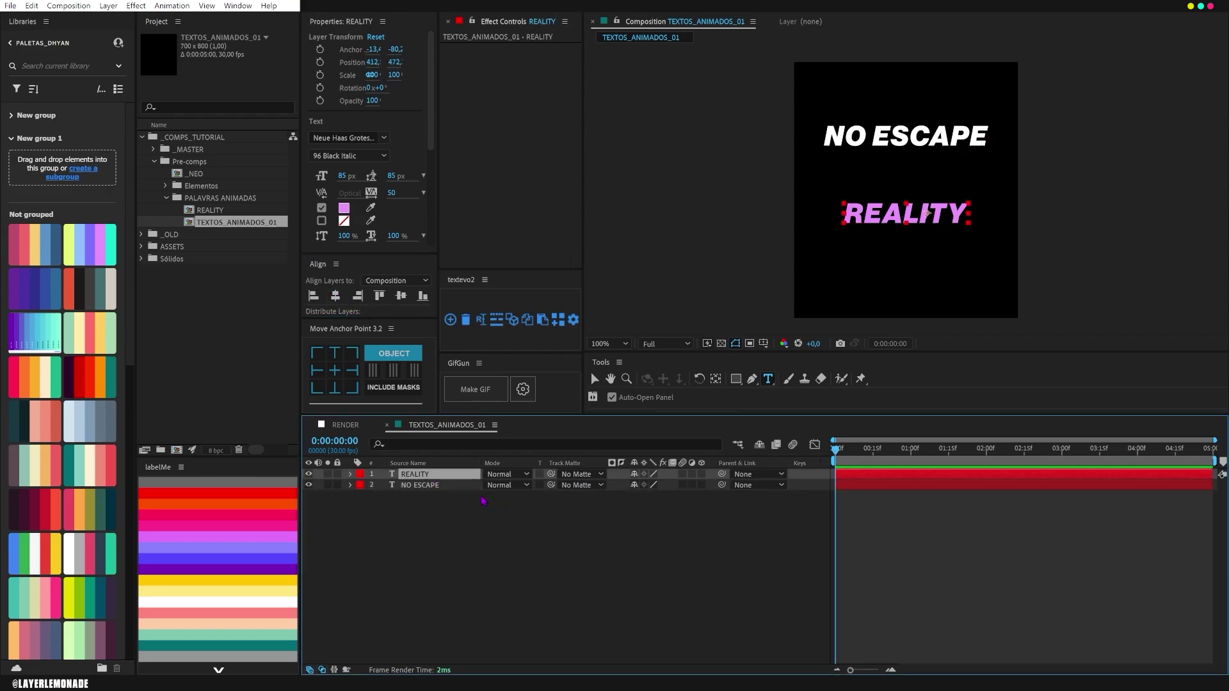
left_click(442, 486)
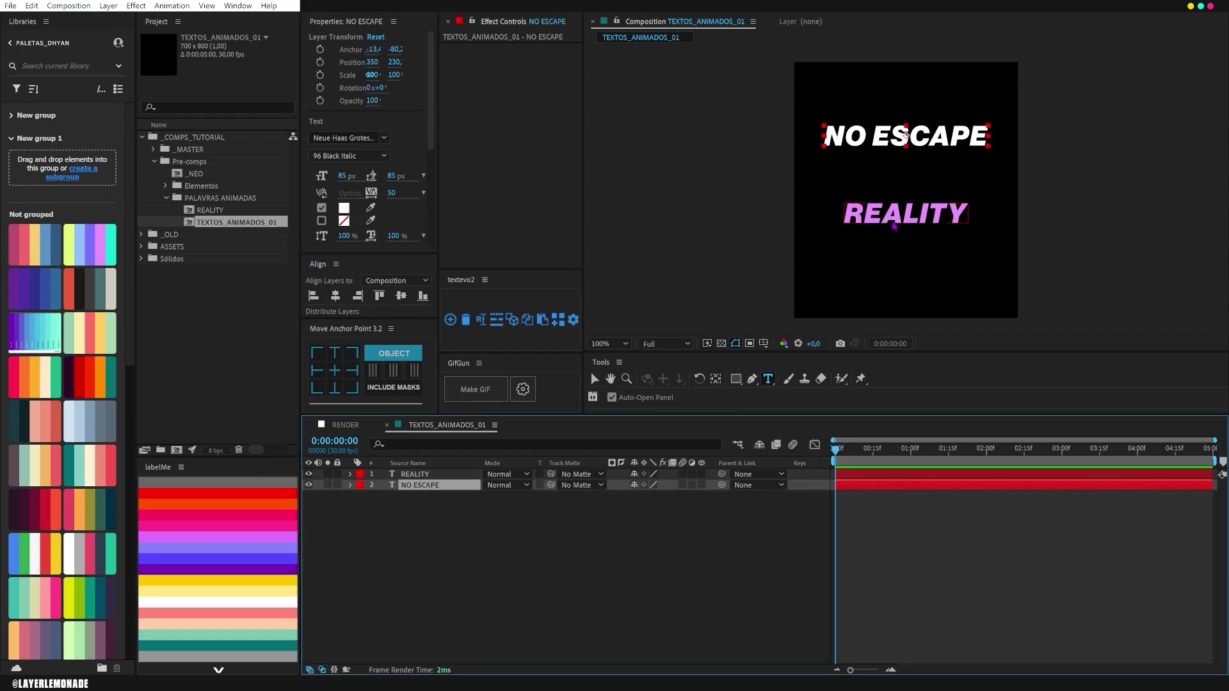
key("v")
left_click_drag(894, 226, 902, 178)
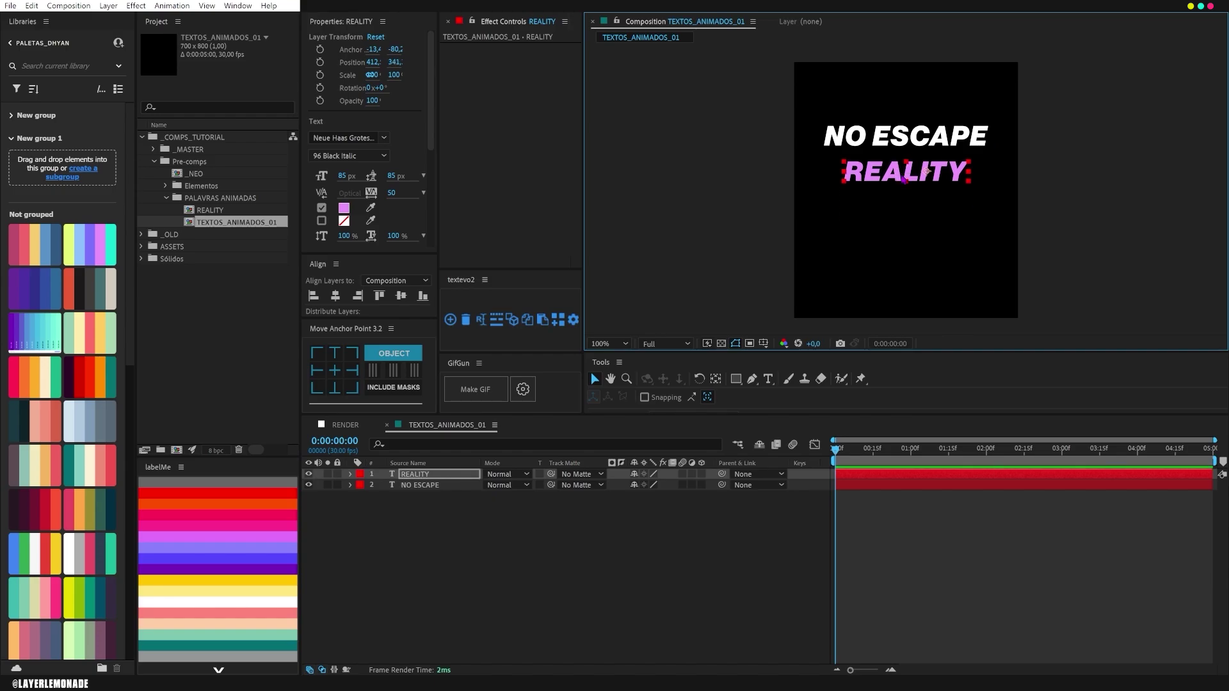
key("ctrl+r")
left_click_drag(591, 203, 827, 202)
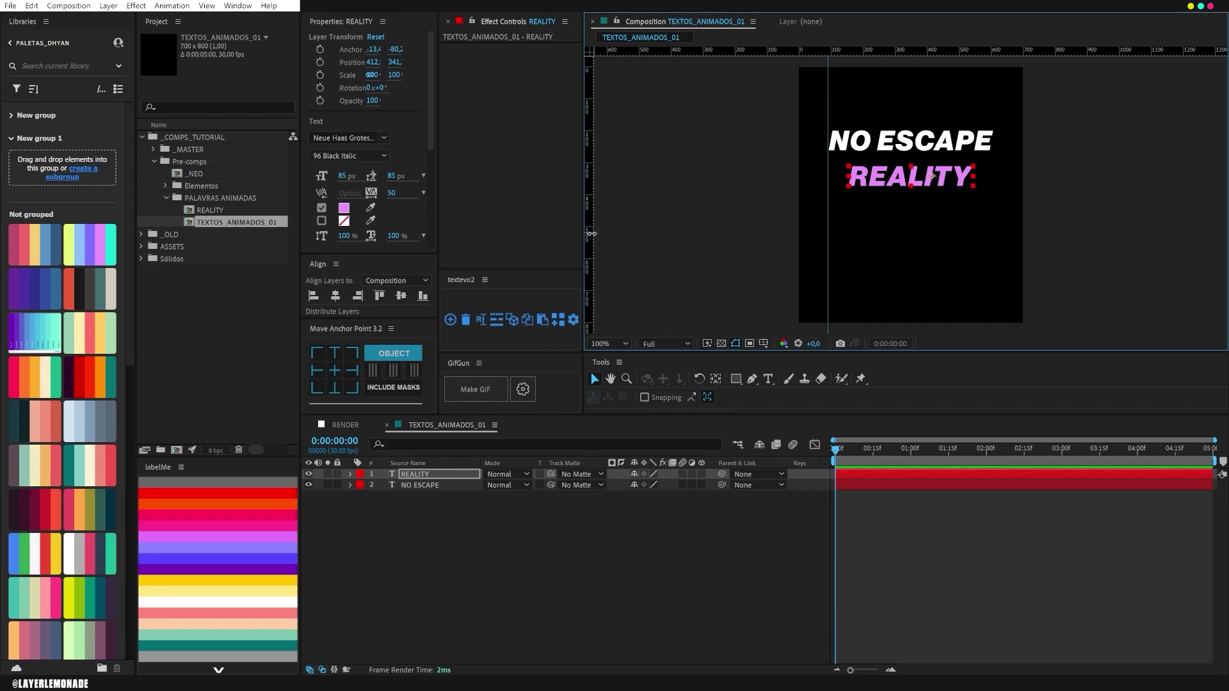
left_click_drag(591, 233, 992, 219)
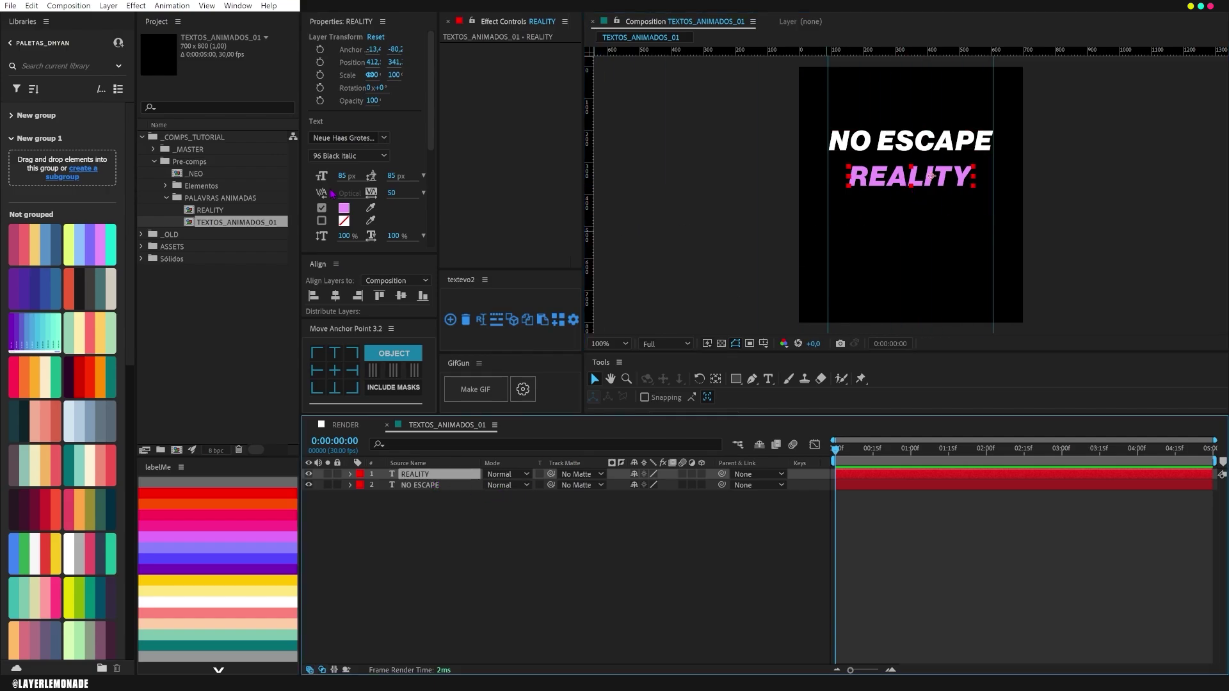
- Enlarge REALITY to about 113 px so it spans the two guides, keeping it centred horizontally in the composition
left_click_drag(343, 176, 353, 176)
left_click(334, 295)
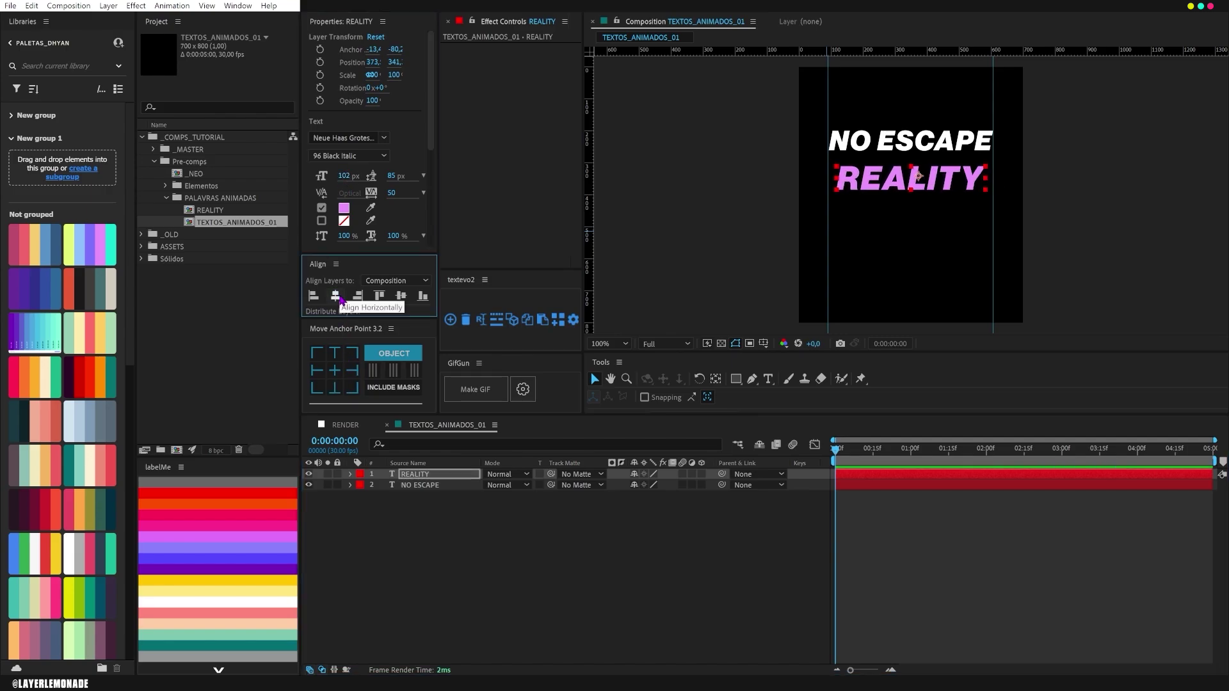
left_click(337, 370)
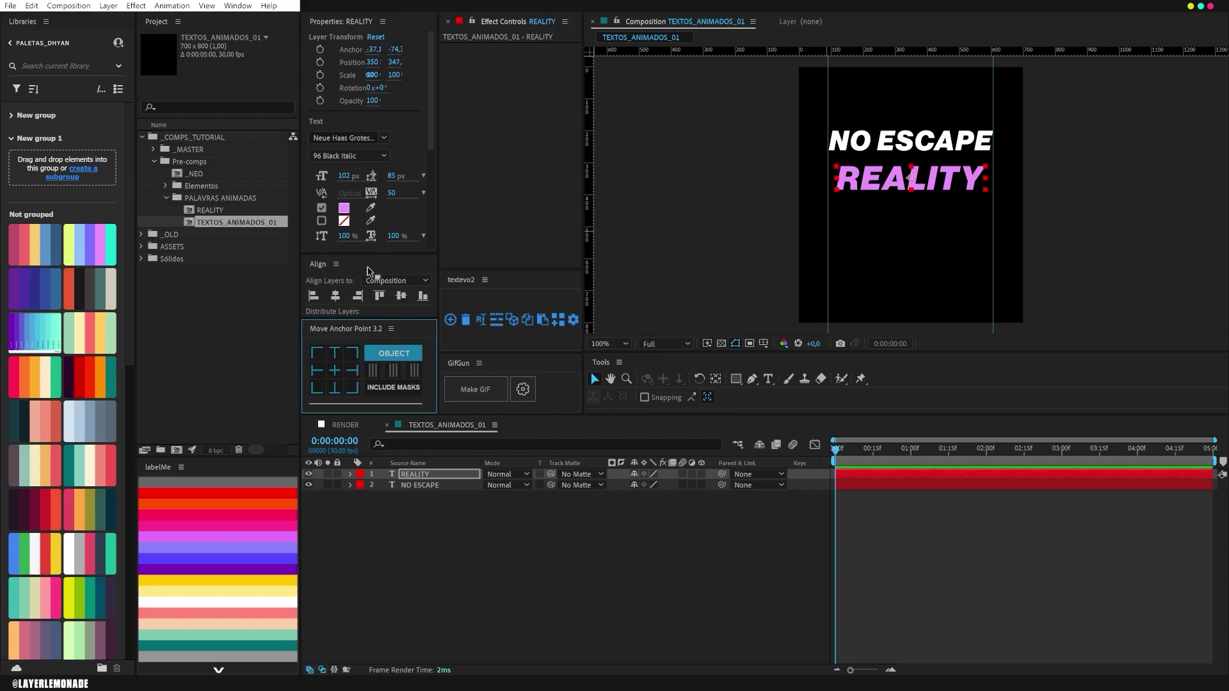
left_click_drag(341, 176, 347, 174)
left_click(335, 295)
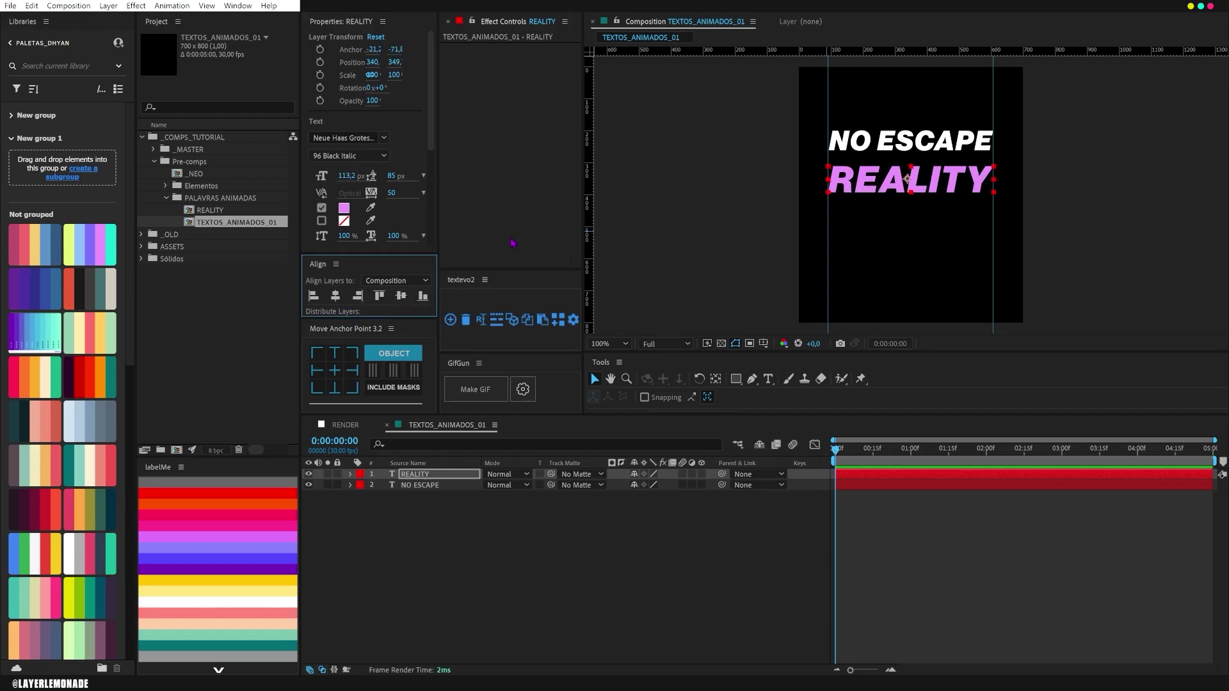
- Hide the rulers and clear all guides from the composition
left_click(525, 569)
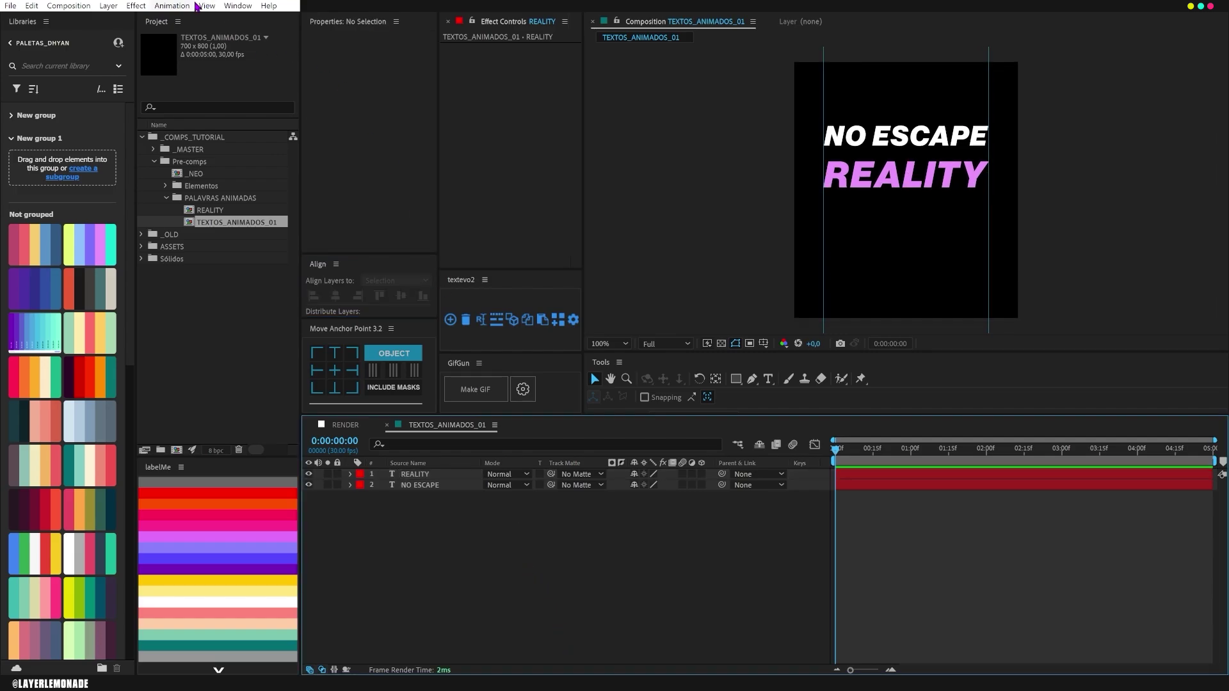
left_click(207, 6)
left_click(270, 181)
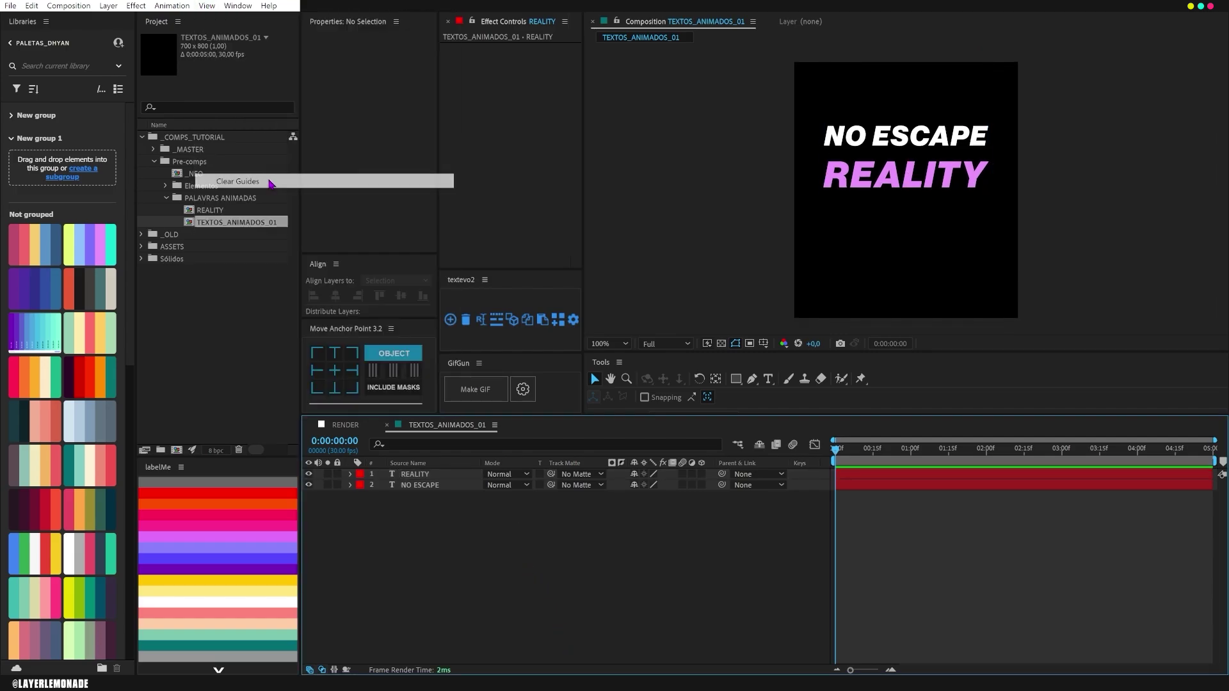
- Move REALITY down to make room and place a duplicate of NO ESCAPE between the two lines
left_click(902, 175)
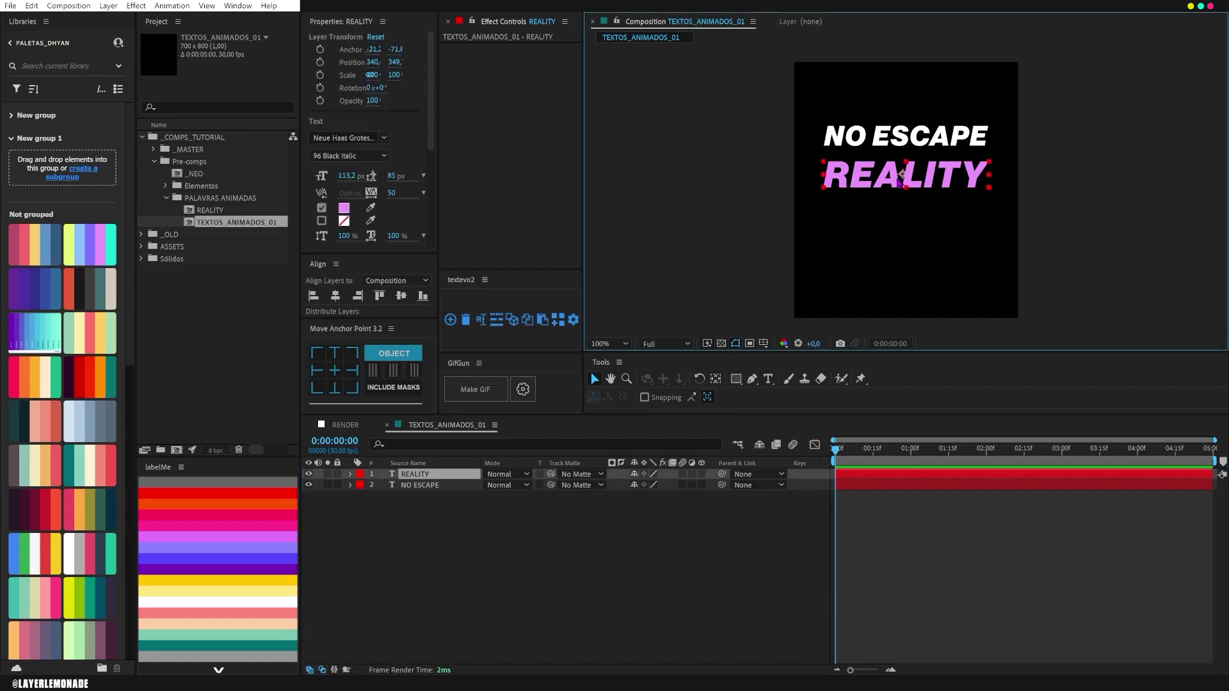
left_click_drag(902, 175, 902, 223)
left_click(912, 135)
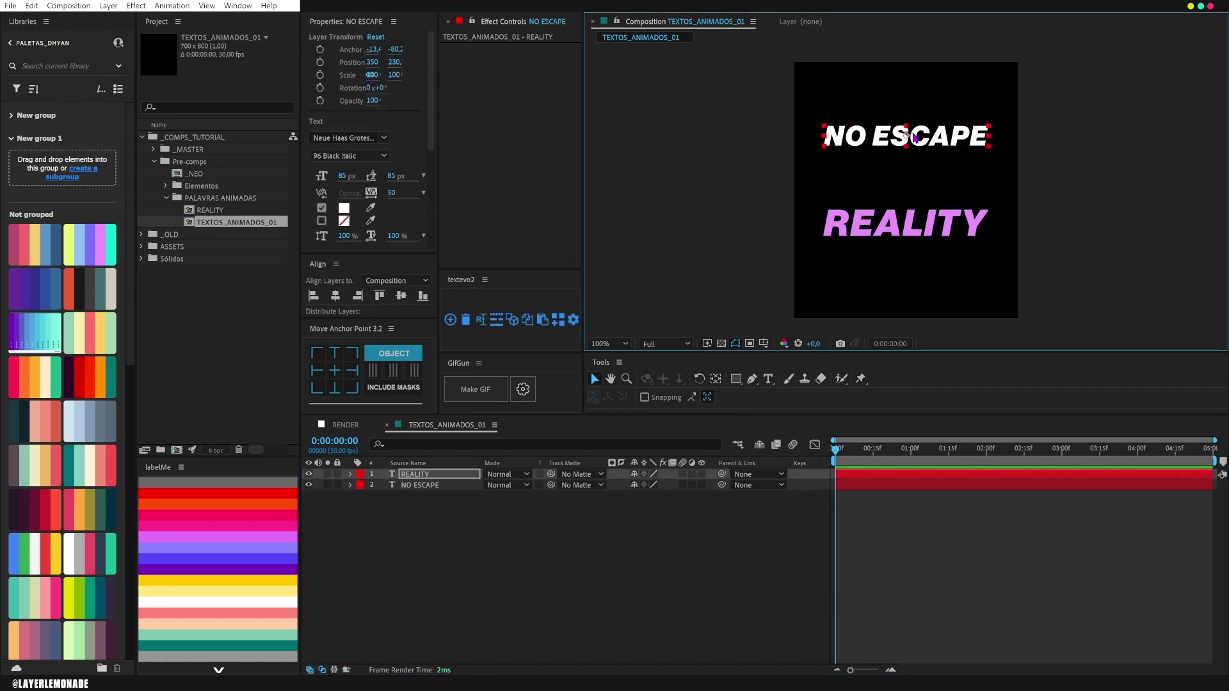
key("ctrl+d")
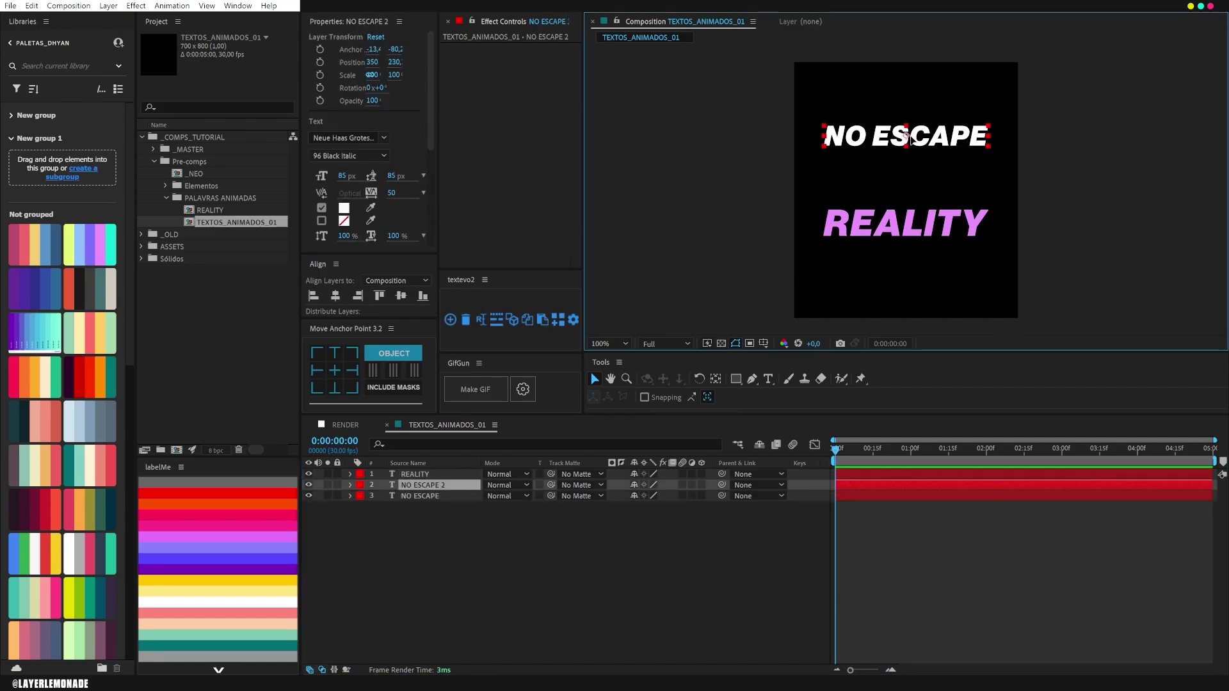
left_click_drag(911, 136, 905, 172)
key("Return")
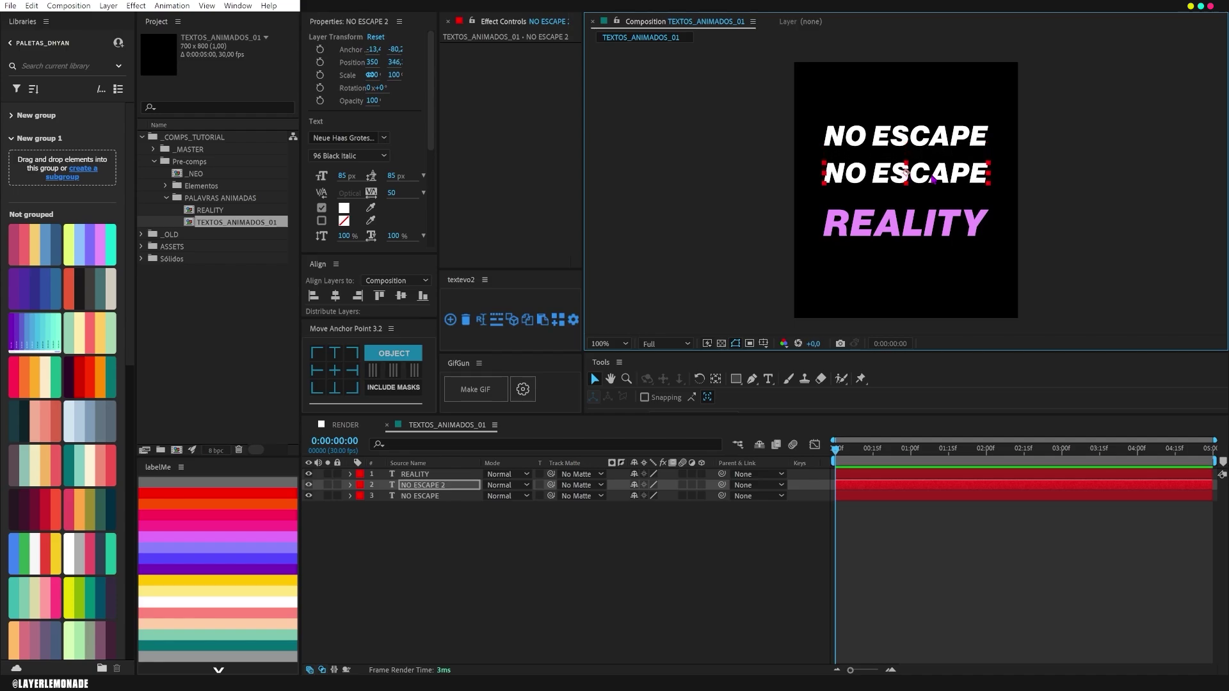
- Replace the wording of the middle NO ESCAPE copy with "from"
key("ctrl+t")
left_click_drag(992, 169, 808, 185)
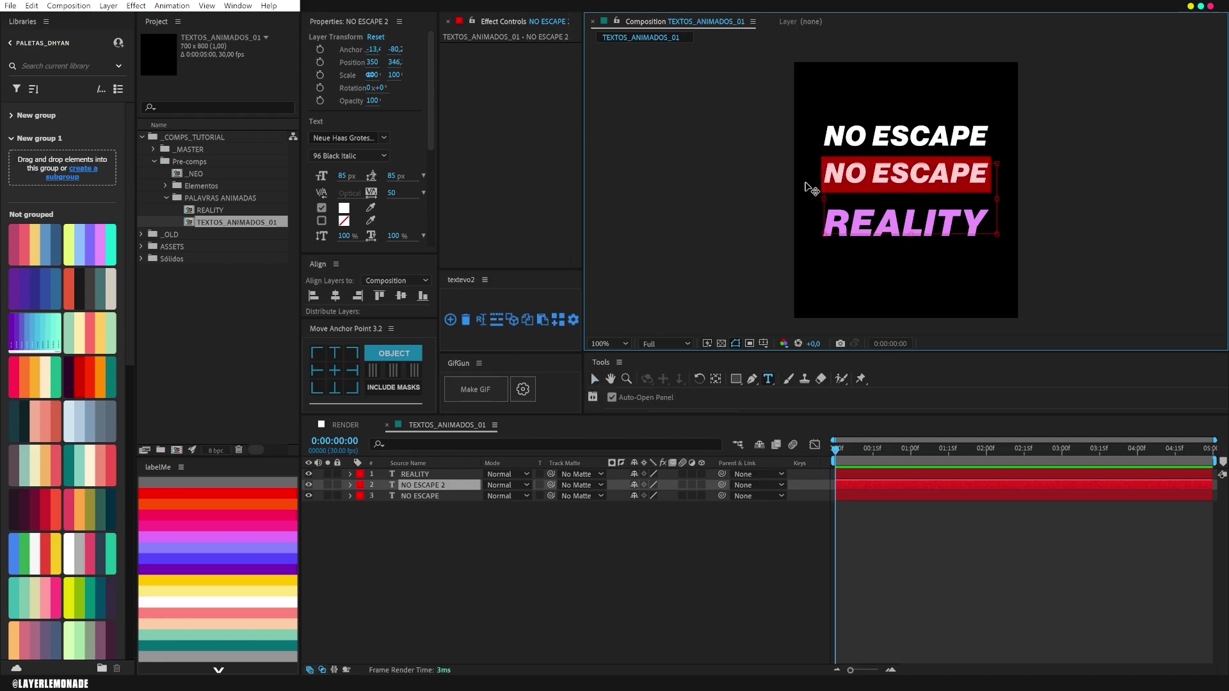
type("from")
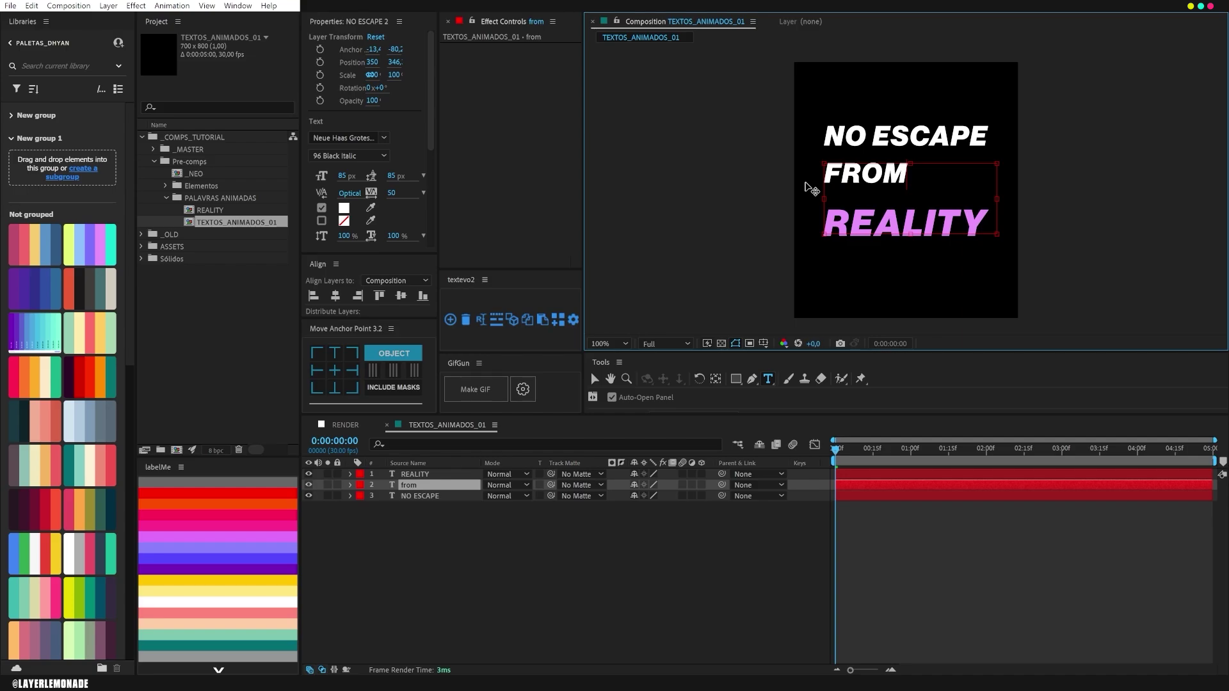
- Turn off All Caps for the word "from" and set its font style to 35 Extra Light
scroll(433, 168, "down", 3)
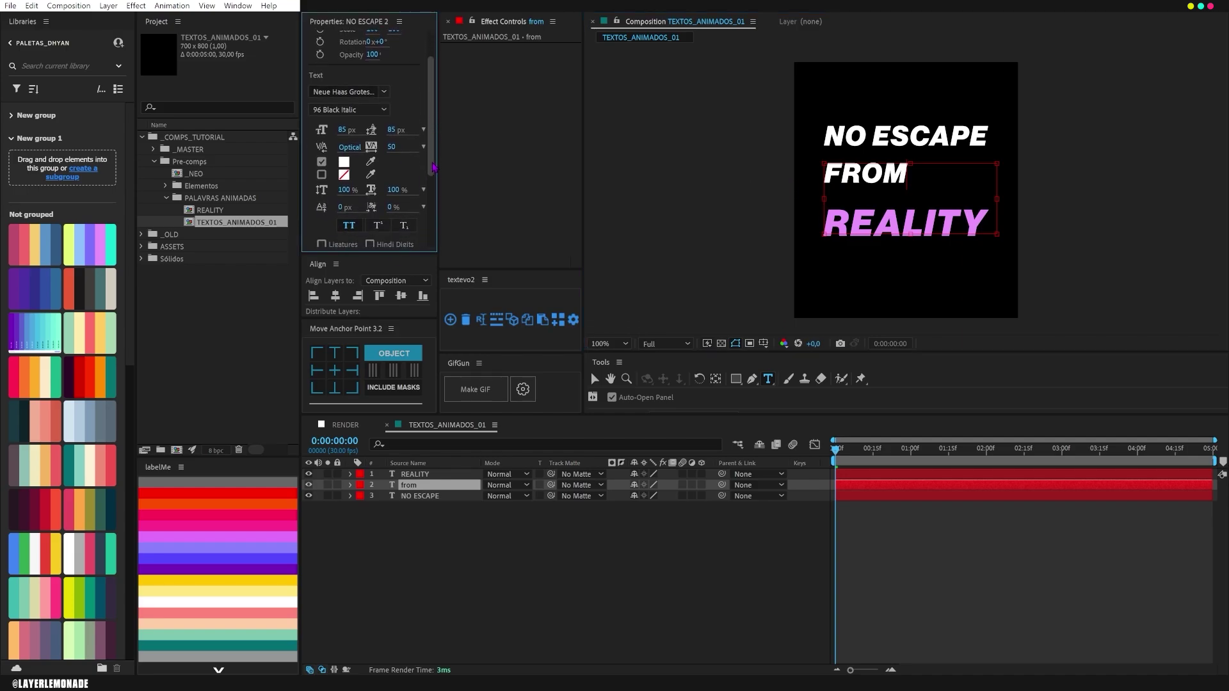
left_click_drag(910, 177, 811, 182)
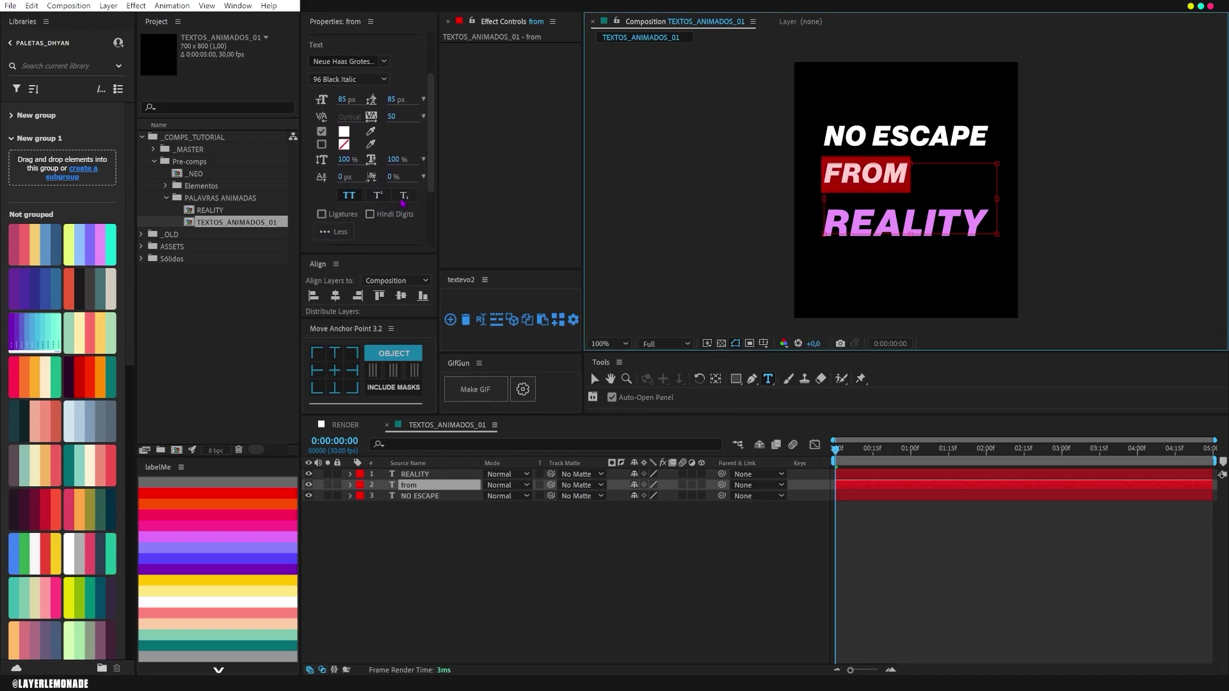
left_click(349, 196)
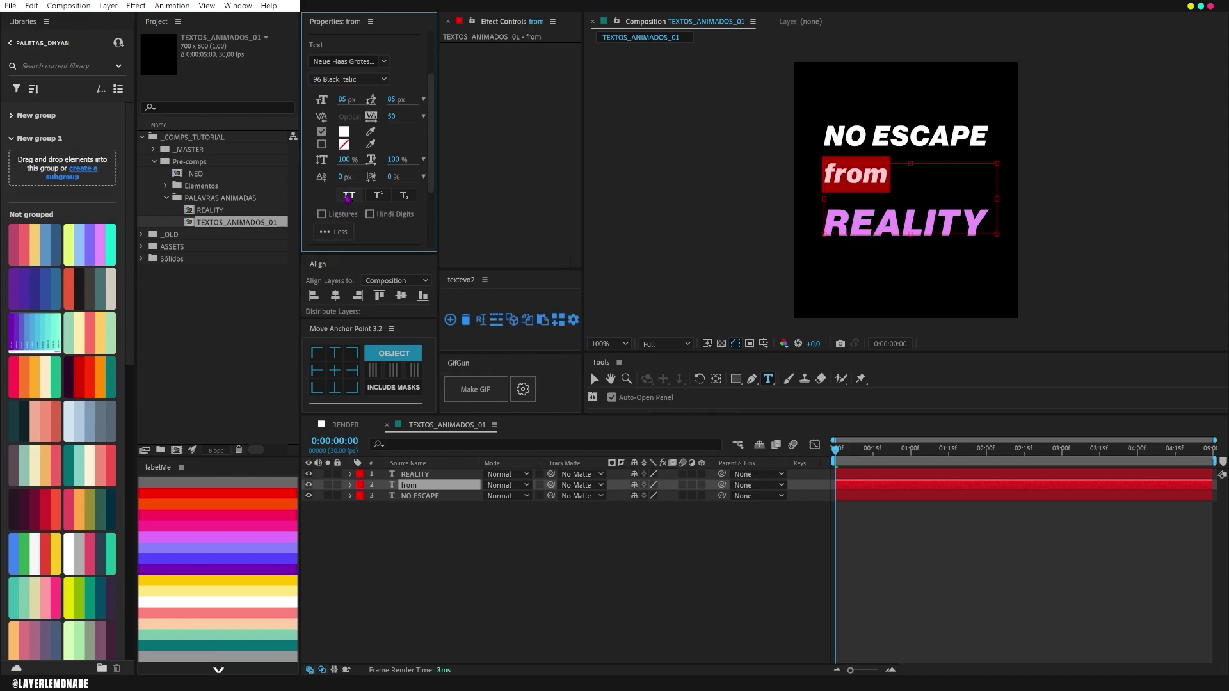
left_click(380, 78)
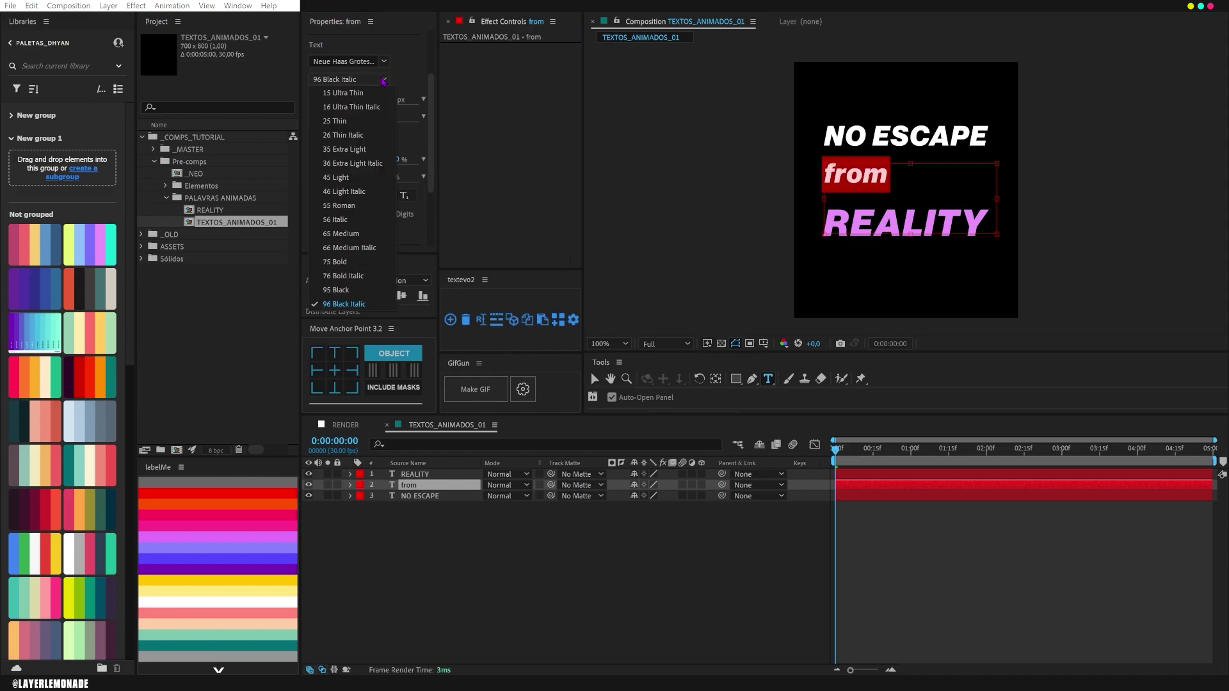
left_click(363, 149)
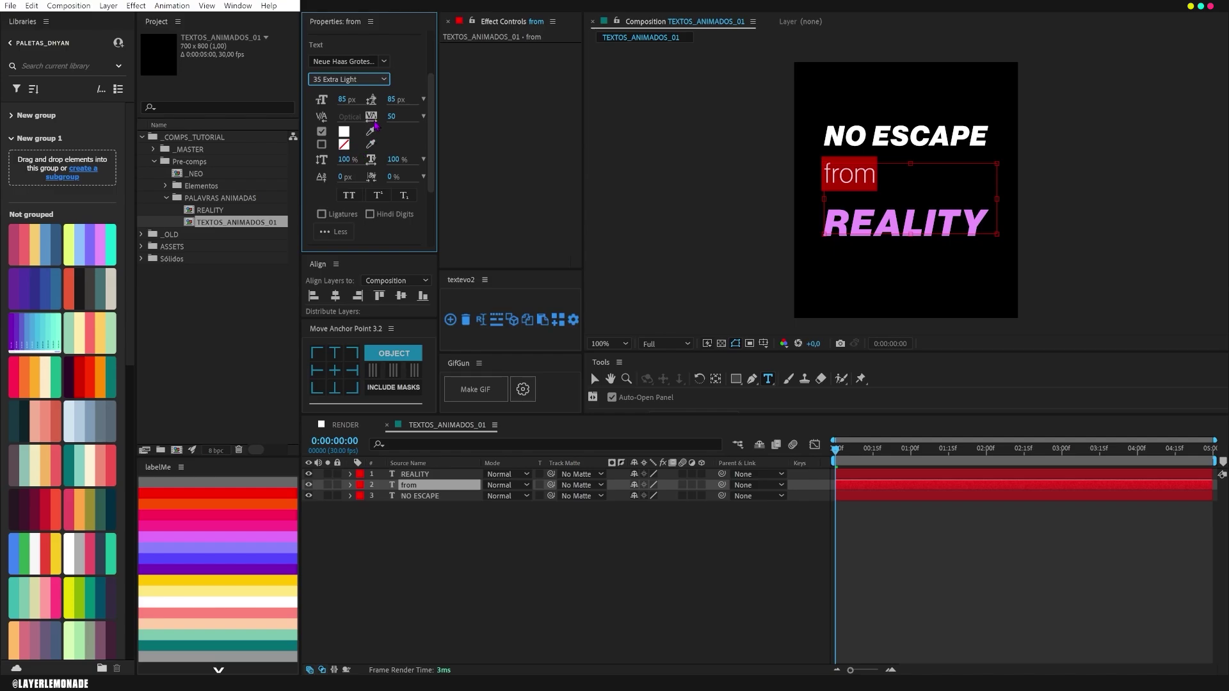
- Set "from" to 53 px in 36 Extra Light Italic with a tracking of 410
left_click_drag(347, 100, 330, 104)
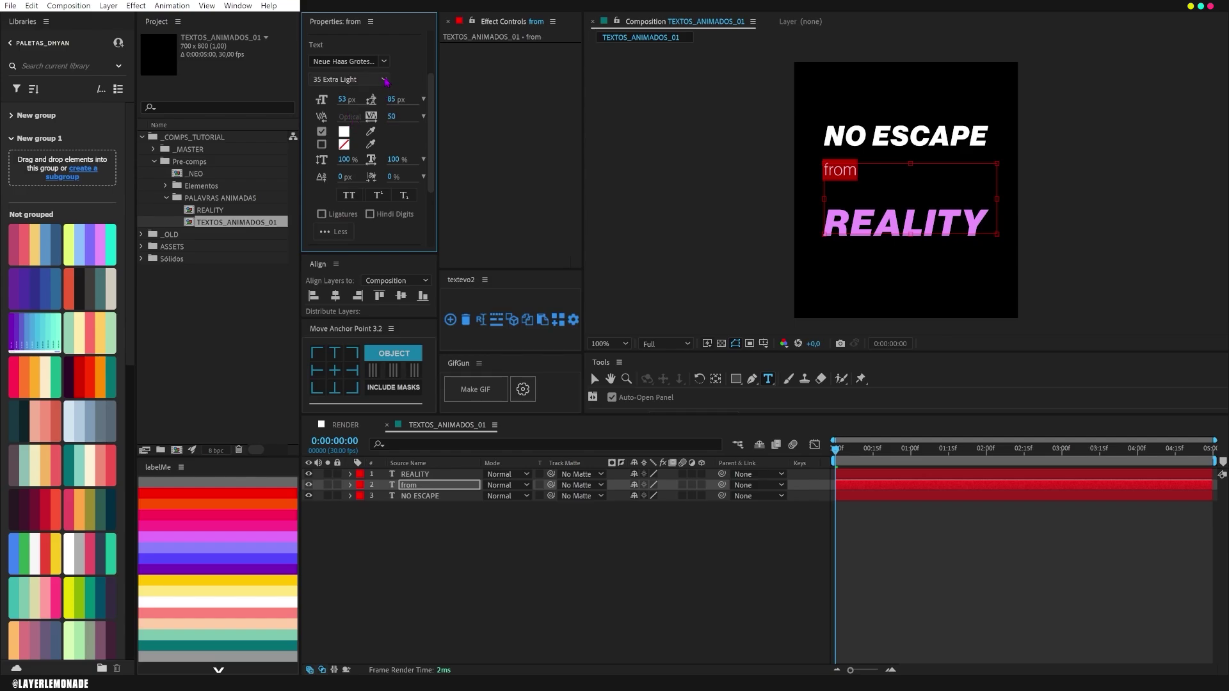
left_click(349, 79)
left_click(364, 163)
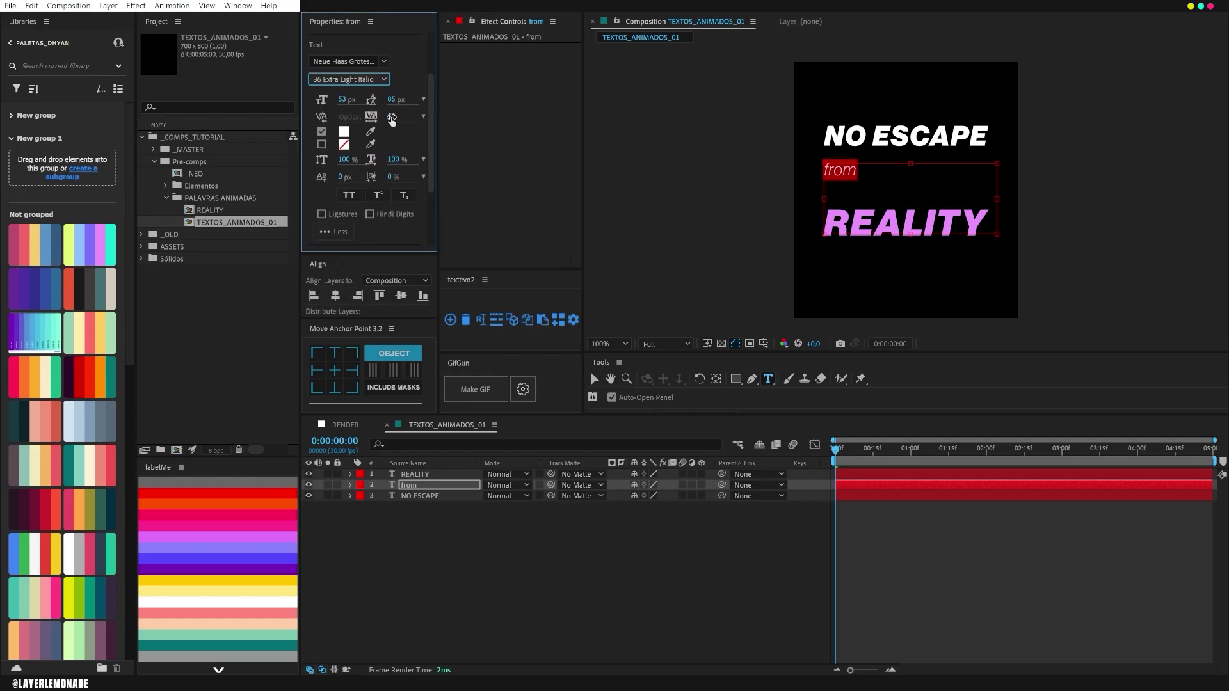
left_click_drag(392, 119, 608, 99)
- Show the proportional grid and centre the "from" layer vertically in the composition
left_click(763, 343)
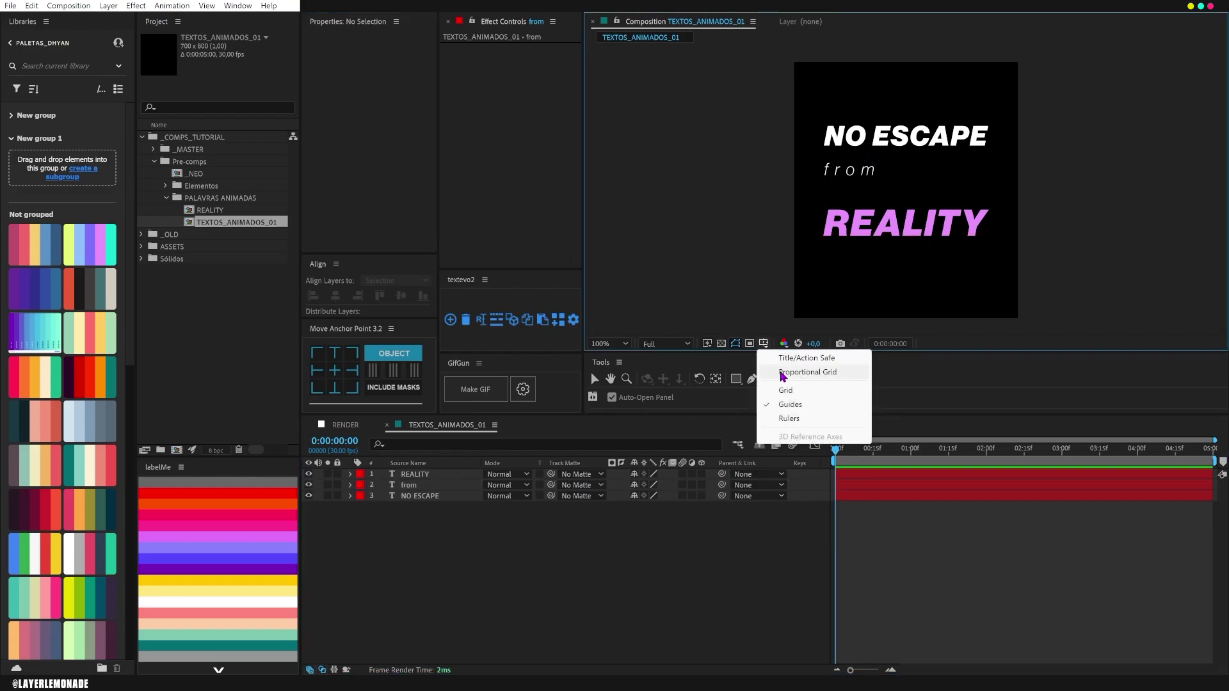
left_click(782, 374)
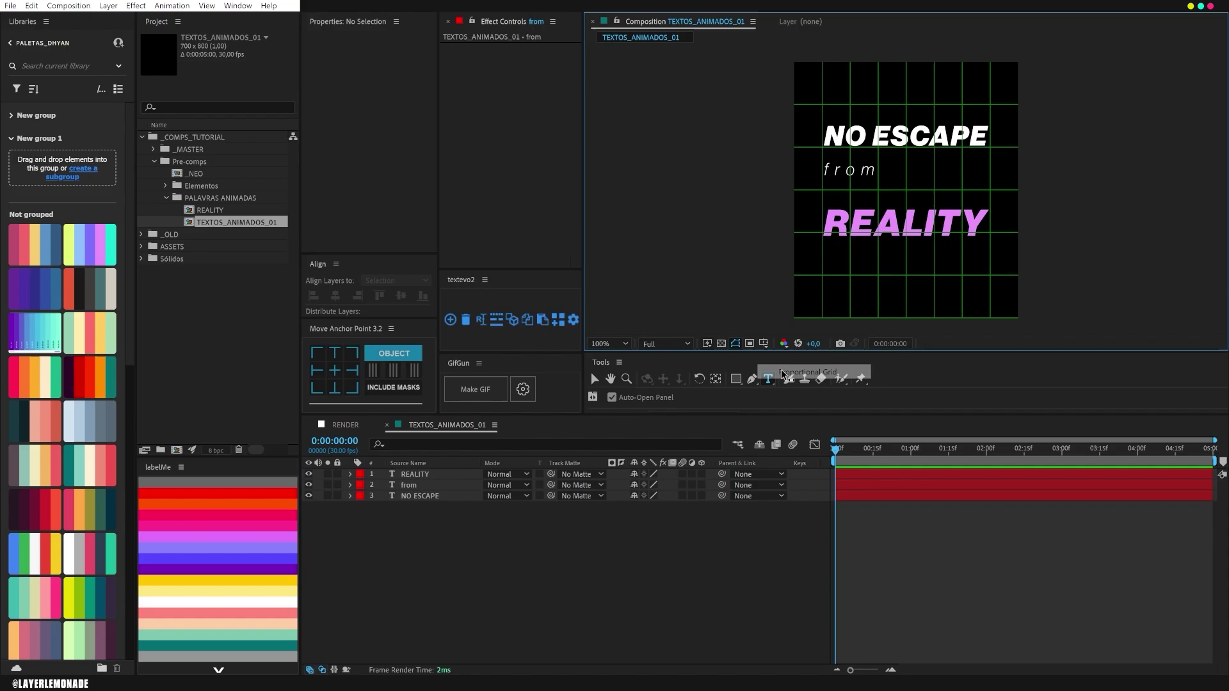
left_click(409, 485)
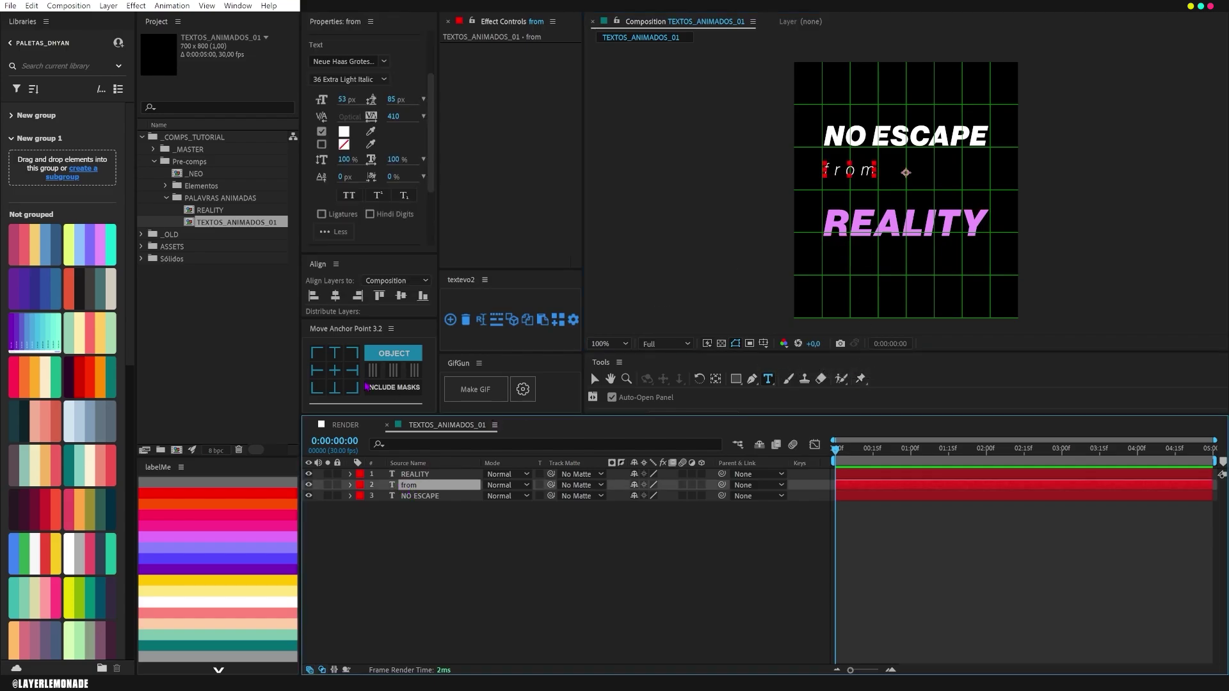
left_click(402, 295)
- Move NO ESCAPE down close above "from" and nudge REALITY up slightly to tighten the three lines
key("v")
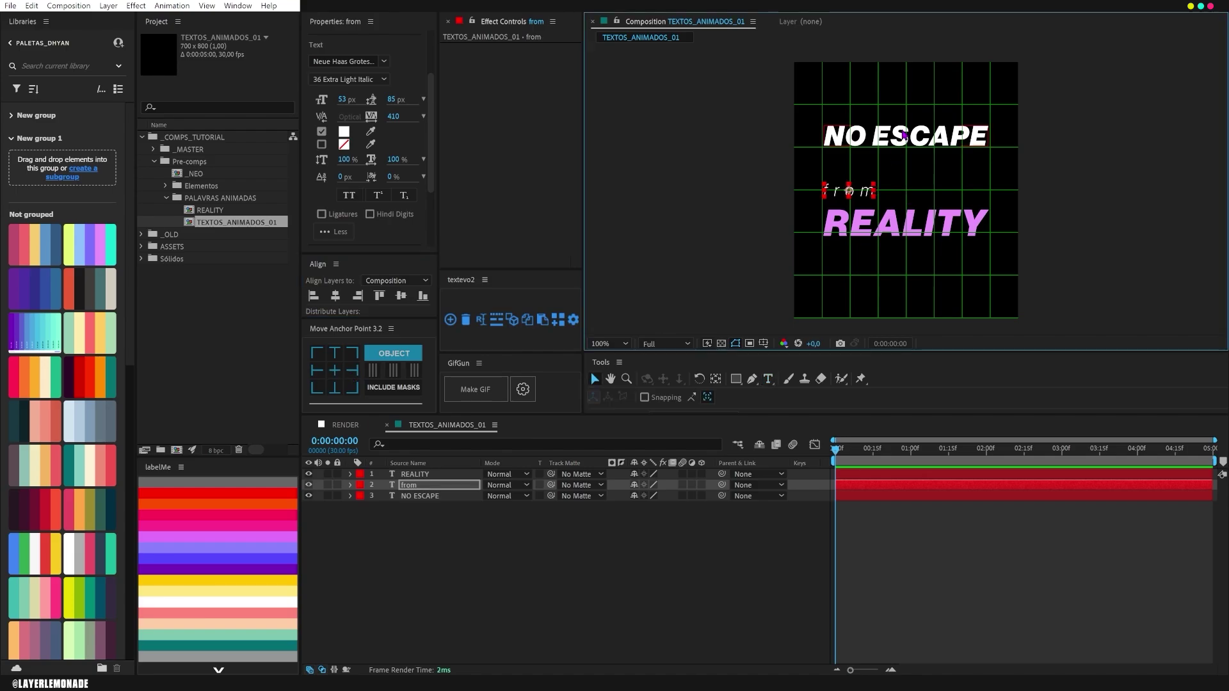
left_click_drag(905, 136, 902, 158)
left_click_drag(904, 223, 904, 220)
left_click_drag(903, 159, 903, 165)
- Draw a horizontal Pen line on a new shape layer from just after "from" to the right edge of the text block
key("g")
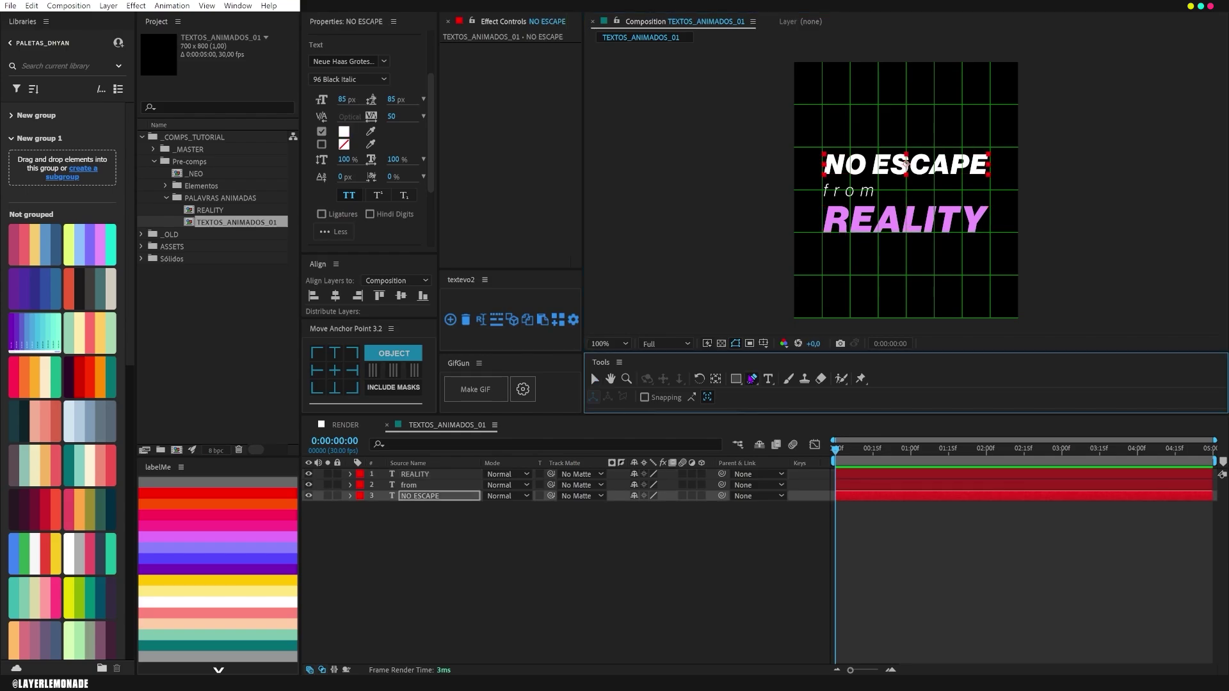
left_click(466, 562)
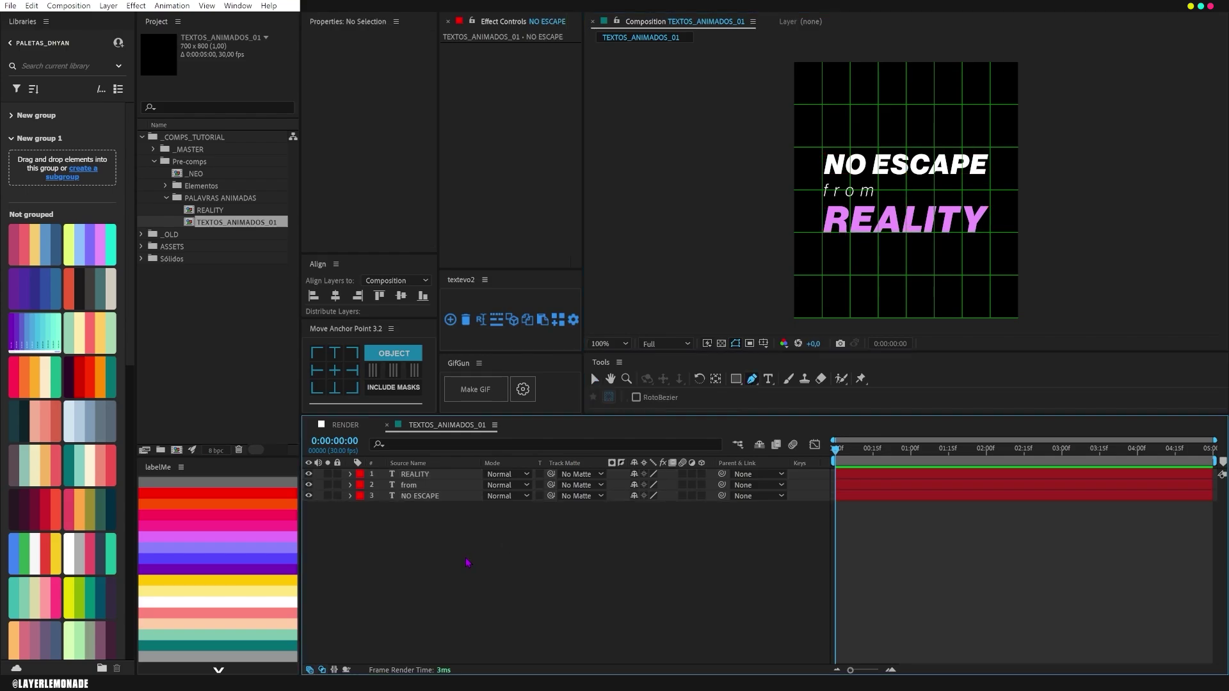
left_click(882, 192)
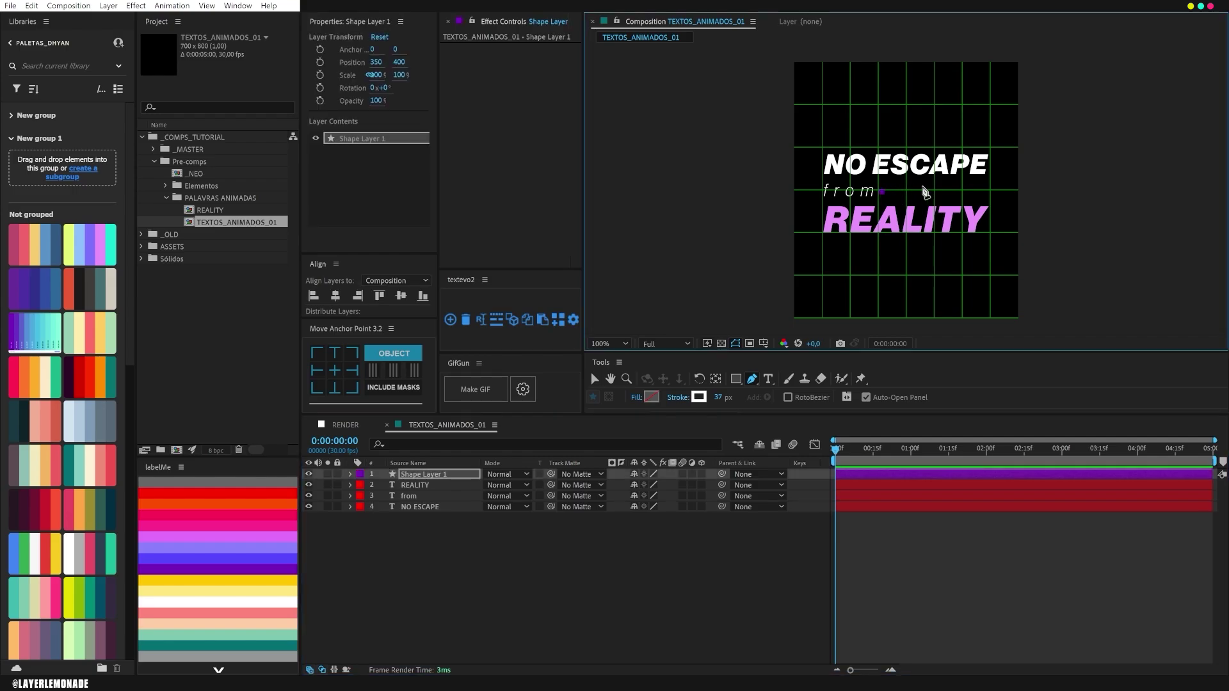
left_click(984, 193)
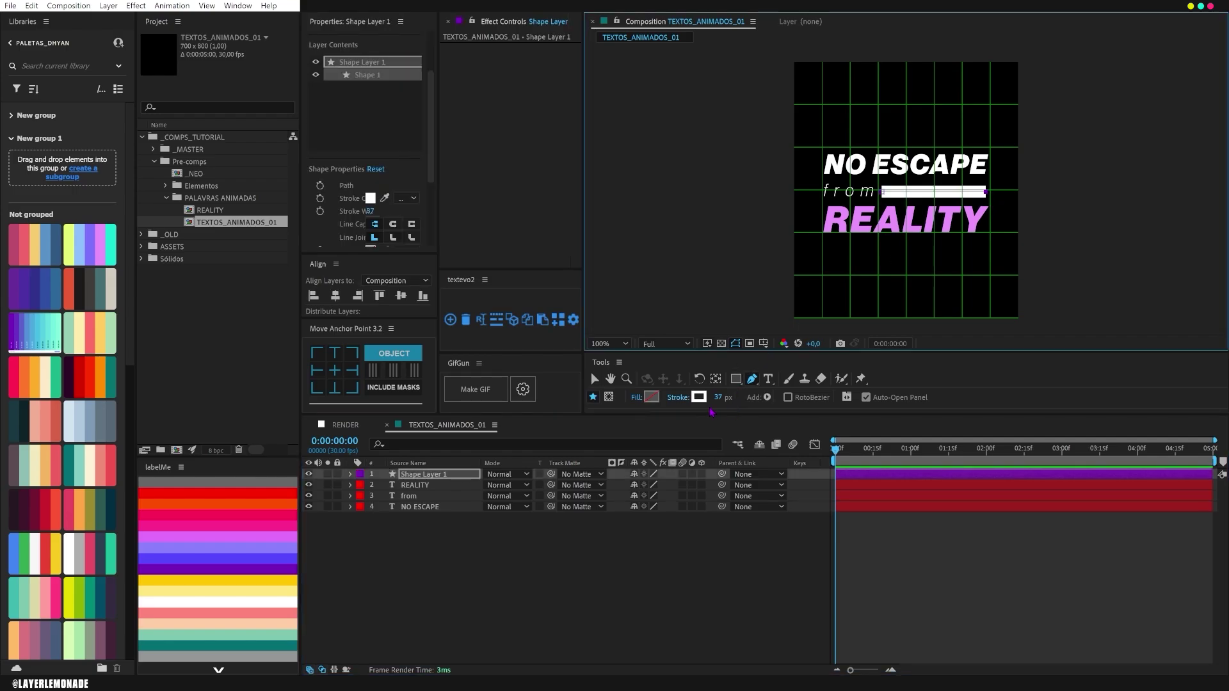
- Set the line's stroke width to 13 px and hide the proportional grid
left_click_drag(718, 398, 714, 398)
key("alt+apostrophe")
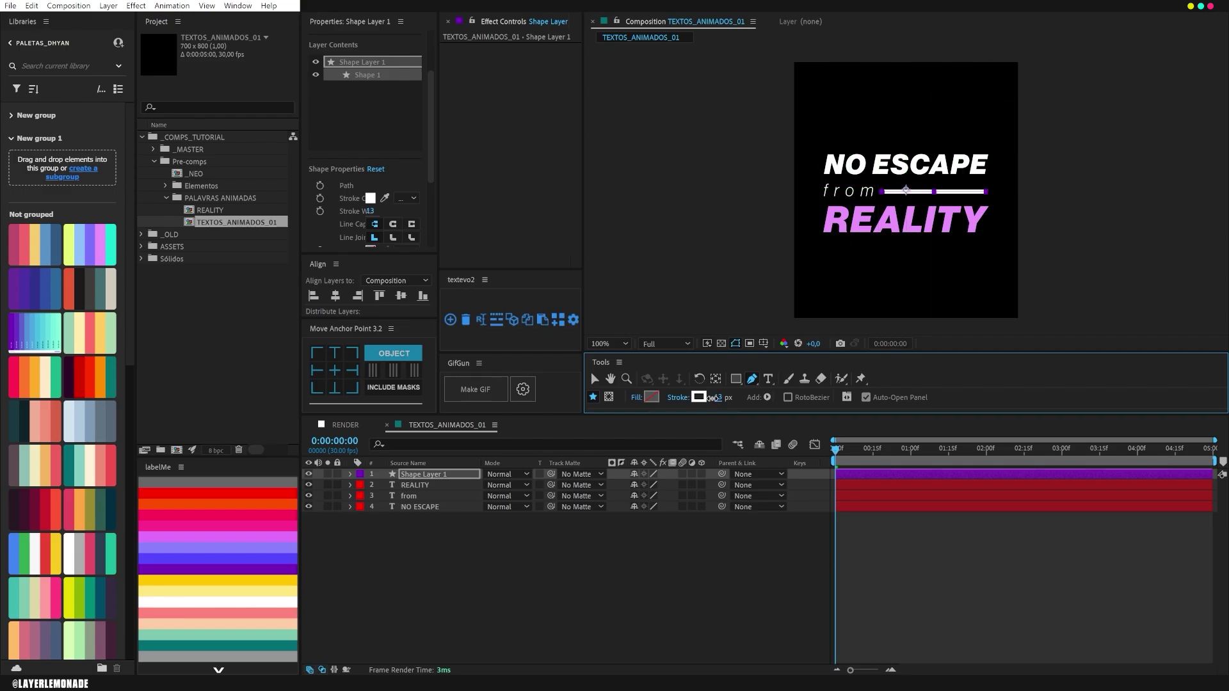
left_click(498, 558)
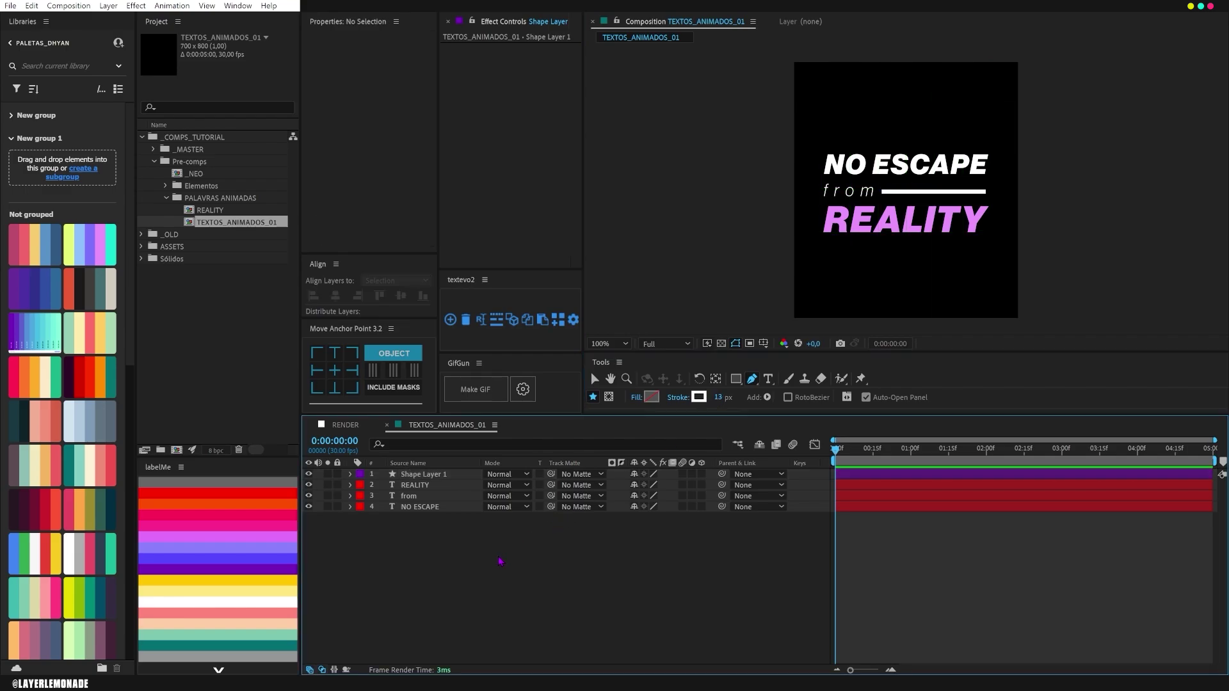
- Rename the shape layer as Line
left_click(448, 474)
key("Return")
type("L")
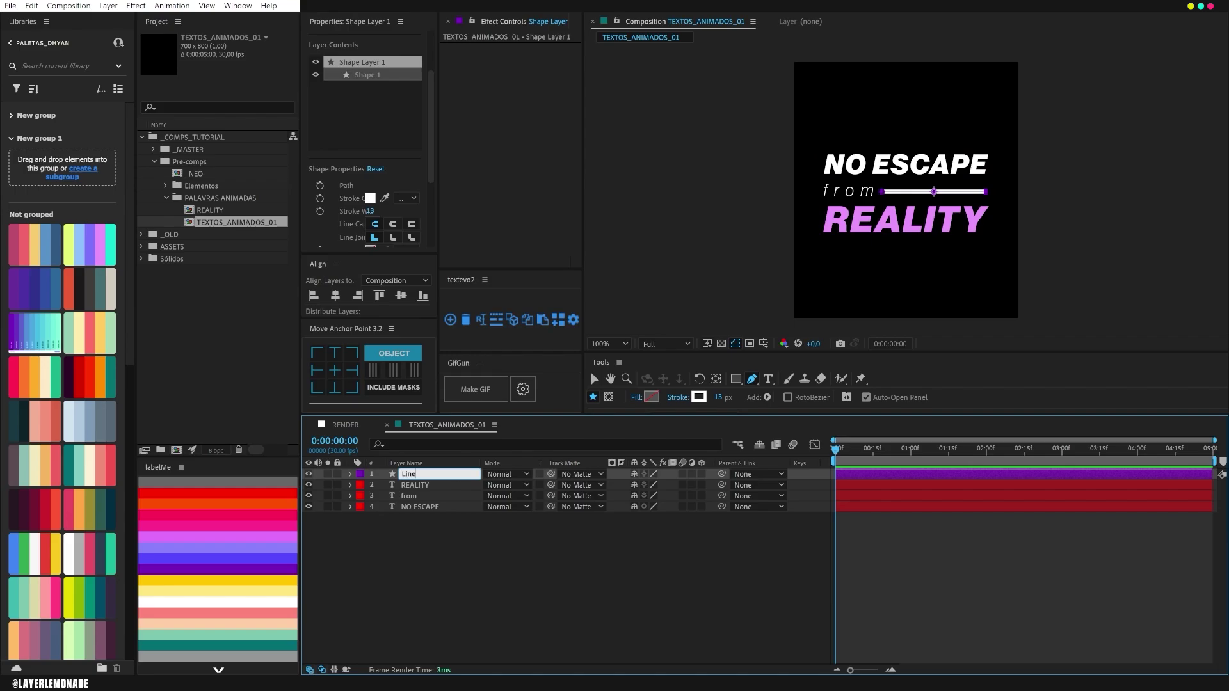
type("ine")
key("Return")
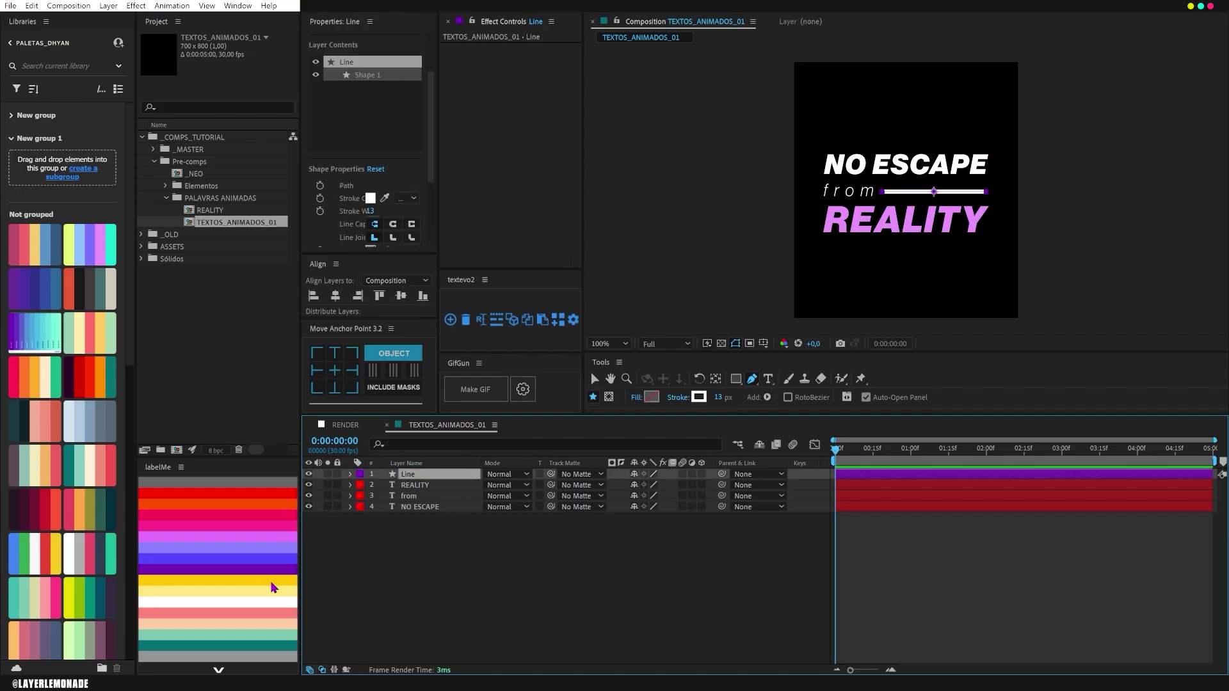
left_click(482, 546)
- Add TEXTOS_ANIMADOS_01 to the RENDER composition between NOISE and _NEO, positioning it inside the large frame under GALACTIC SPECIMEN
left_click(345, 424)
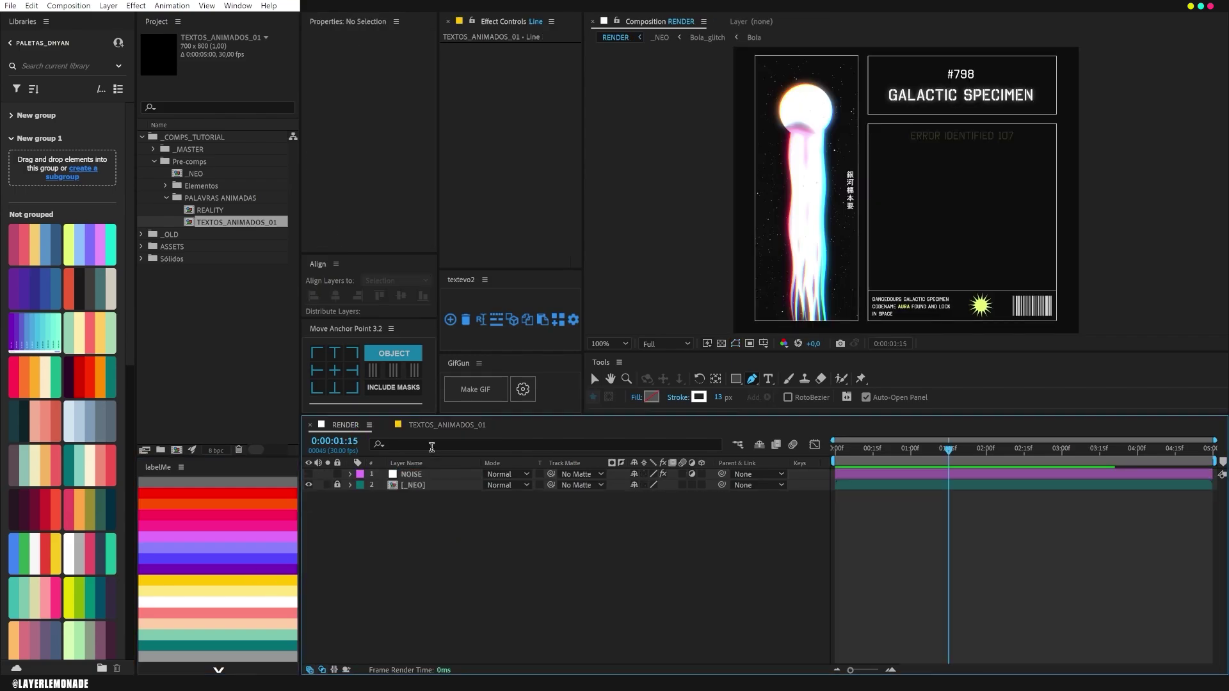
left_click_drag(213, 222, 428, 478)
key("v")
left_click_drag(921, 203, 958, 250)
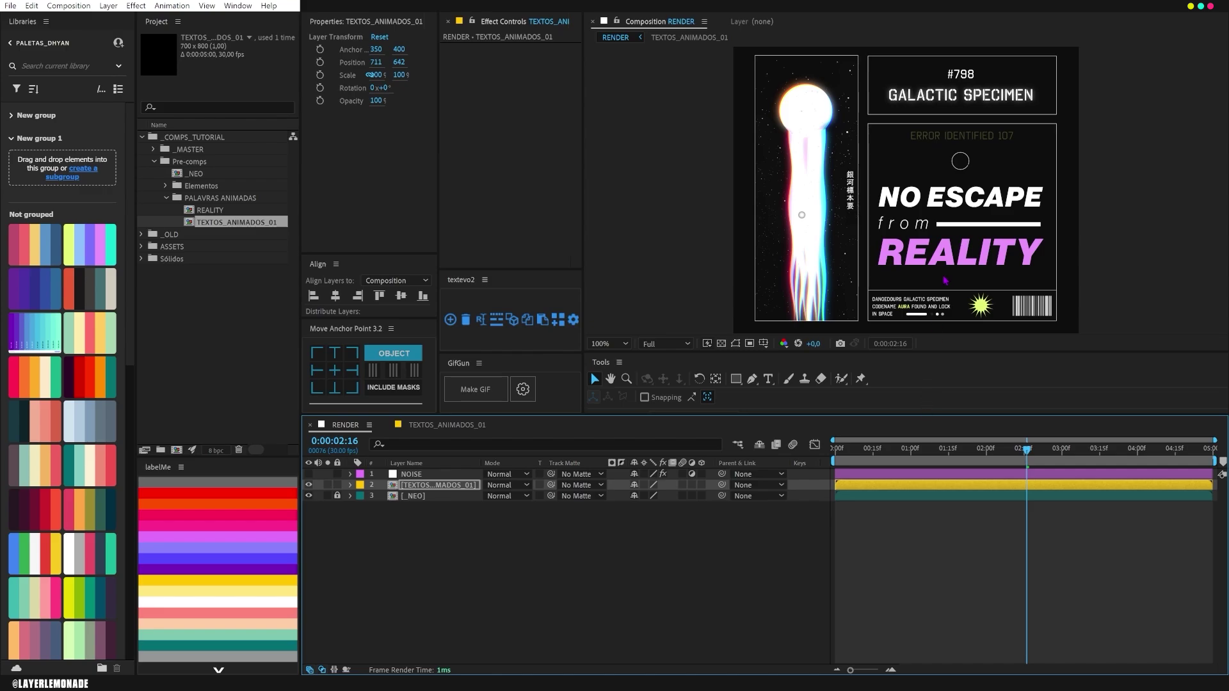
left_click_drag(900, 459, 851, 468)
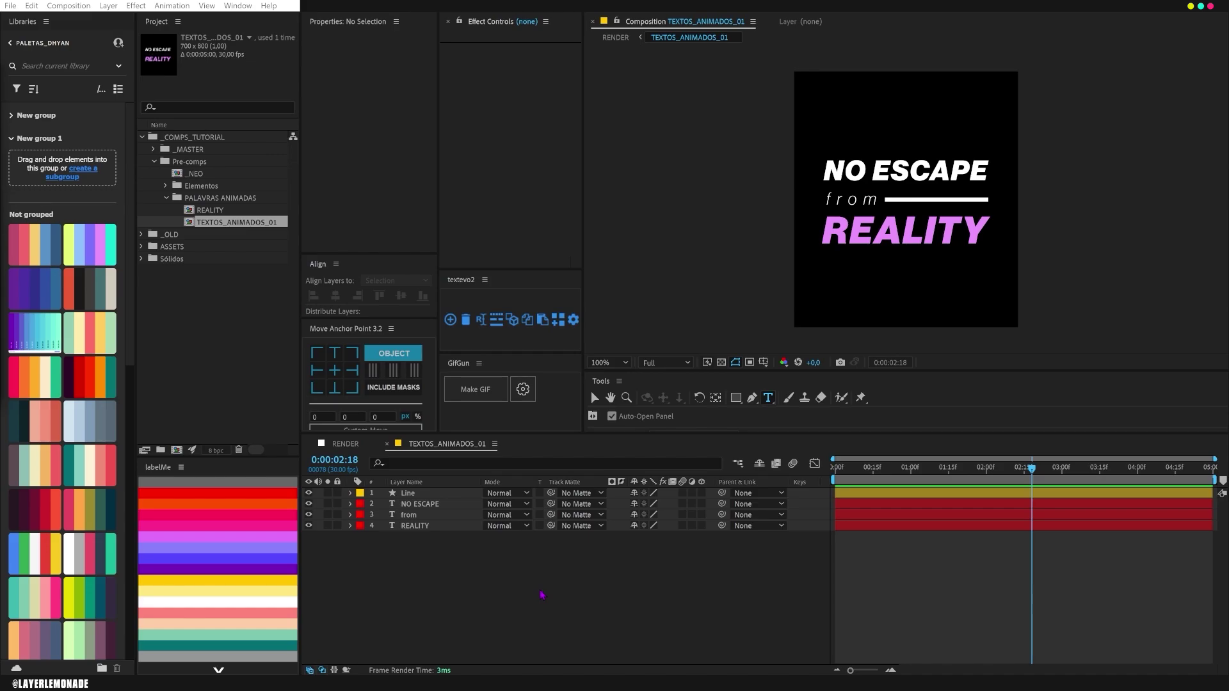
left_click(355, 444)
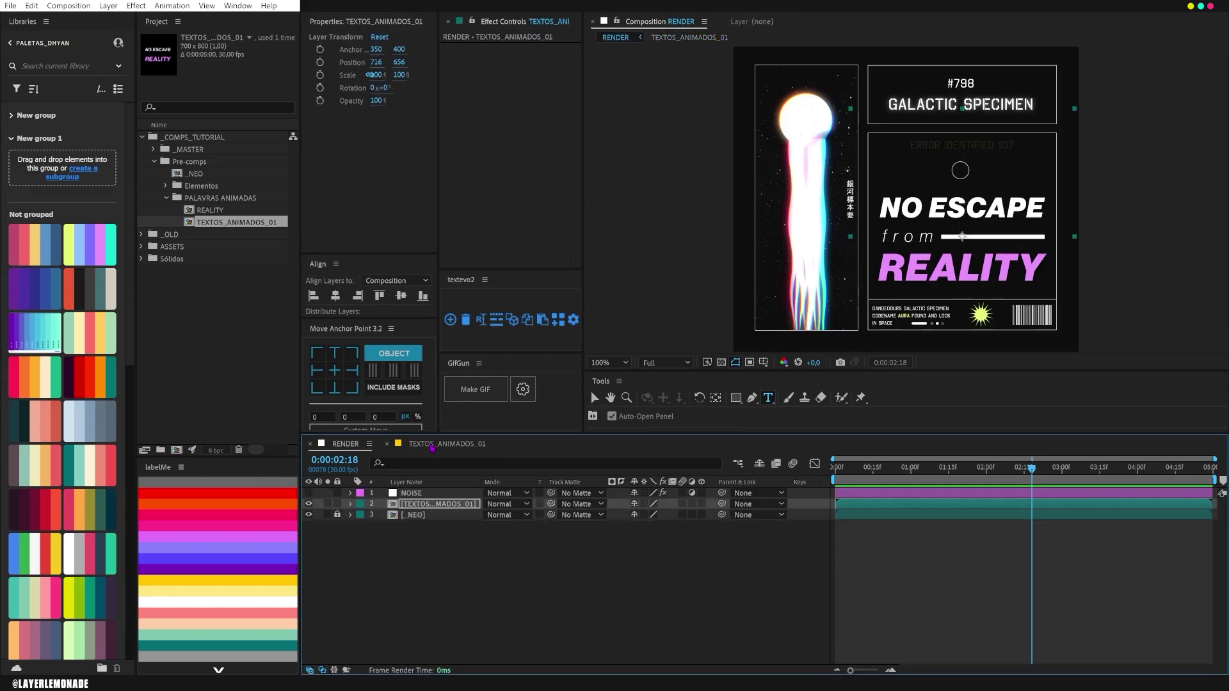
left_click(432, 446)
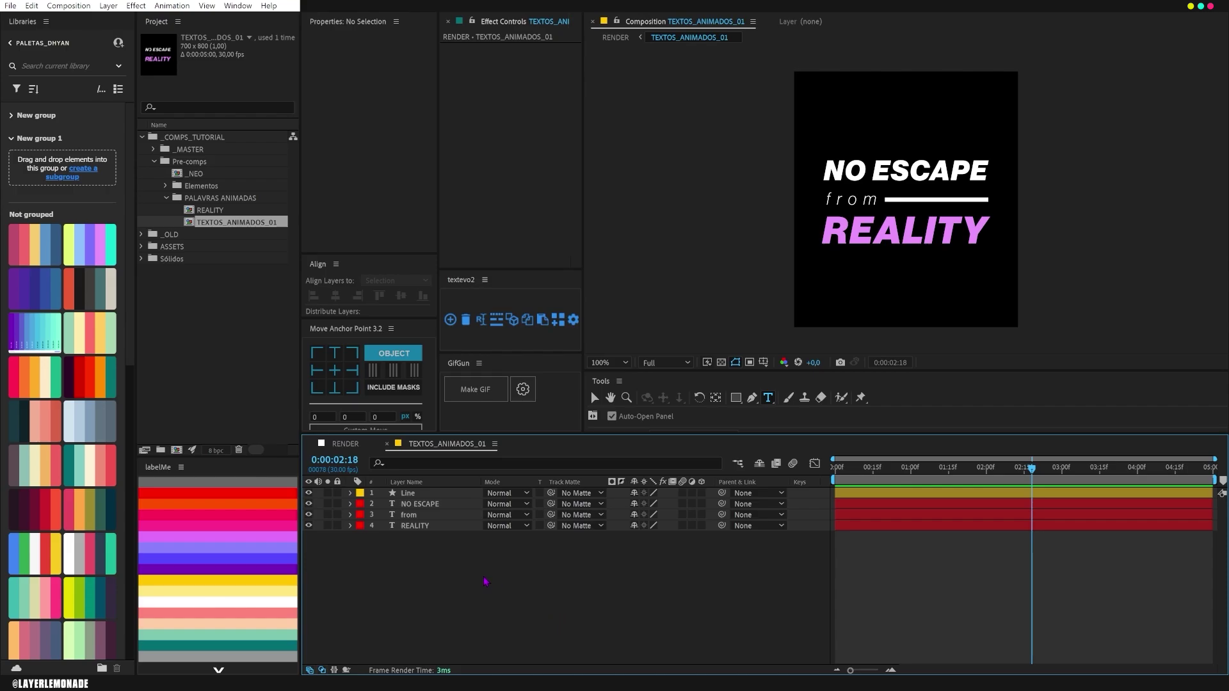
left_click(434, 527)
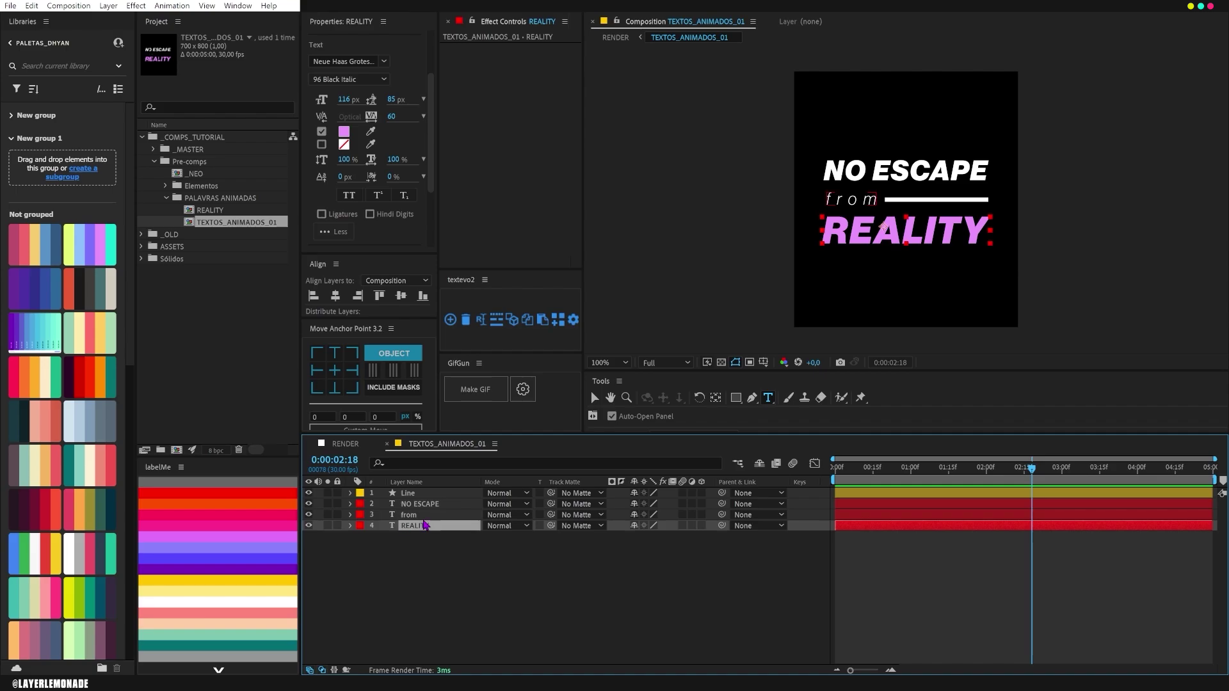
key("ctrl")
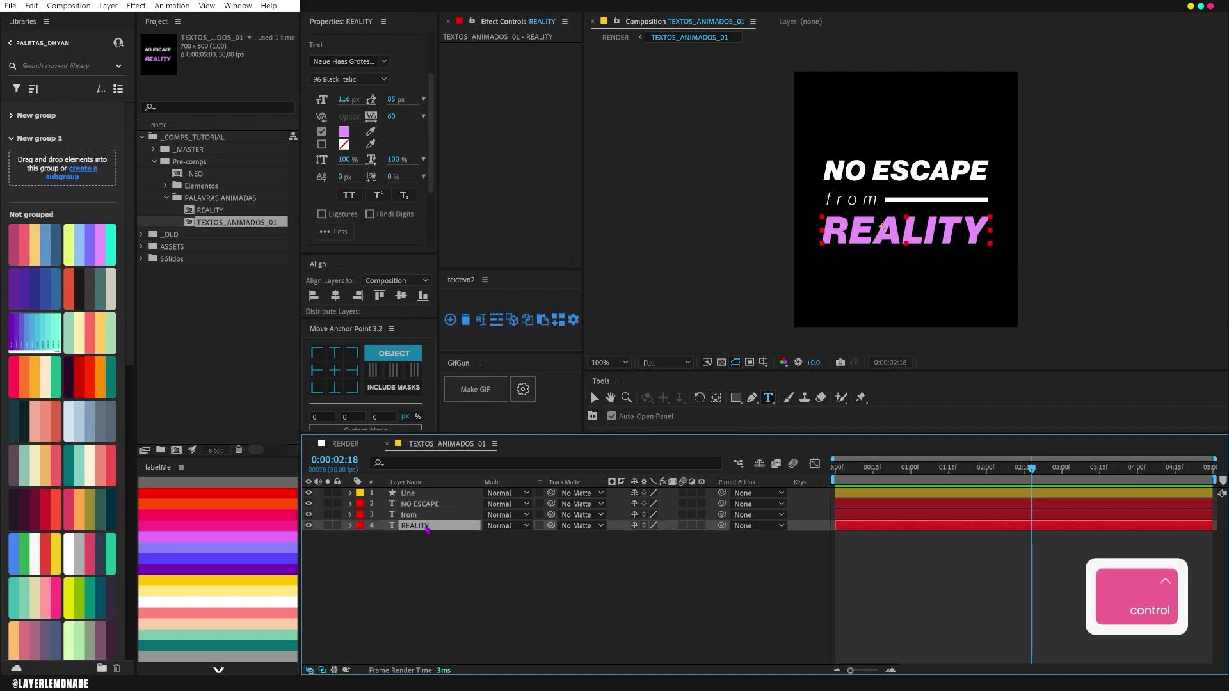
- Pre-compose the NO ESCAPE text layer into a composition named NO ESCAPE, moving all attributes into it
left_click(432, 507)
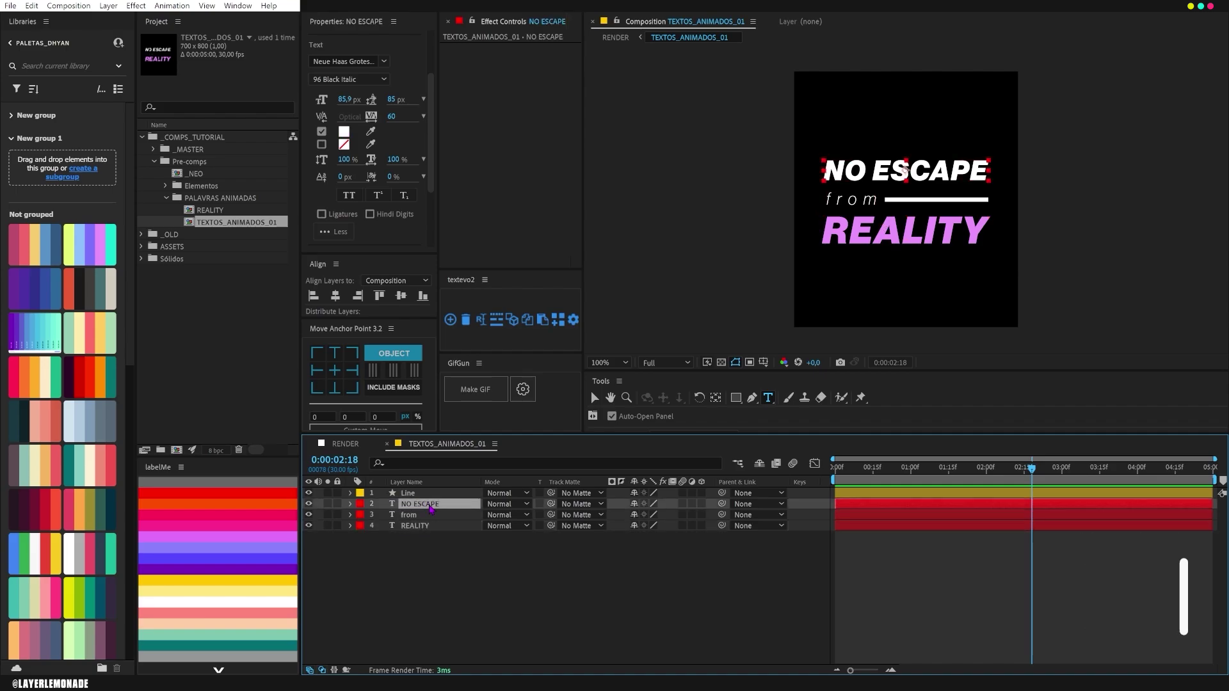
key("ctrl+shift")
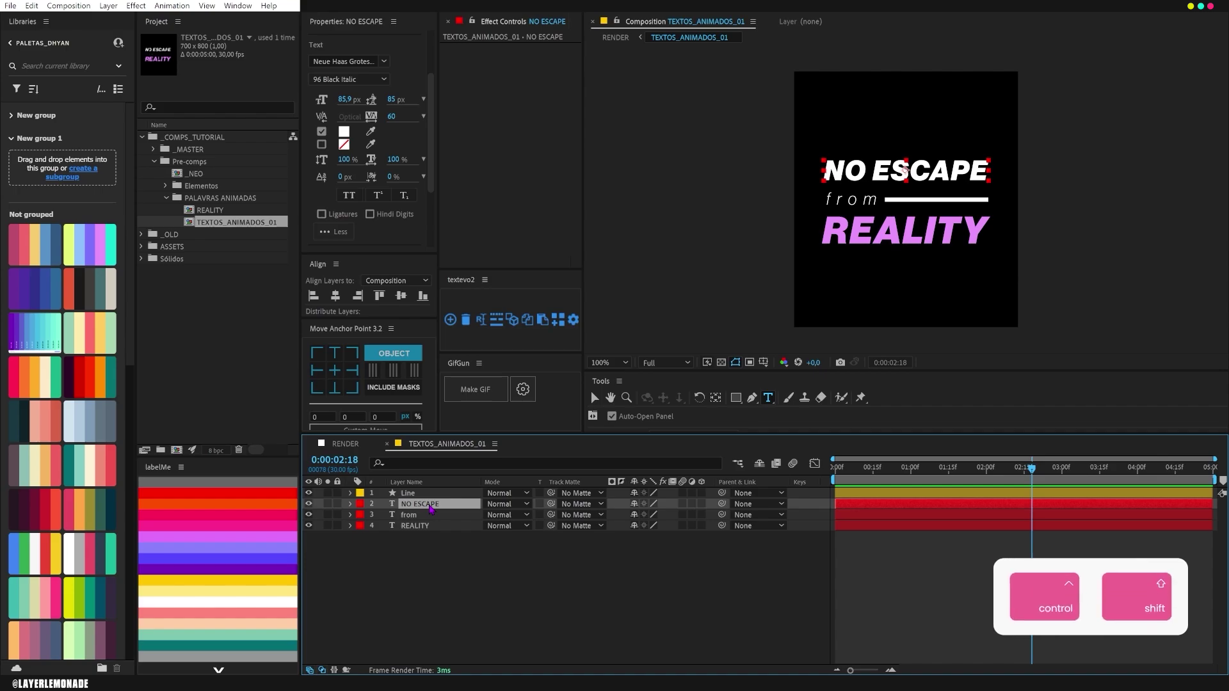
key("ctrl+shift+c")
left_click_drag(689, 288, 664, 288)
key("BackSpace")
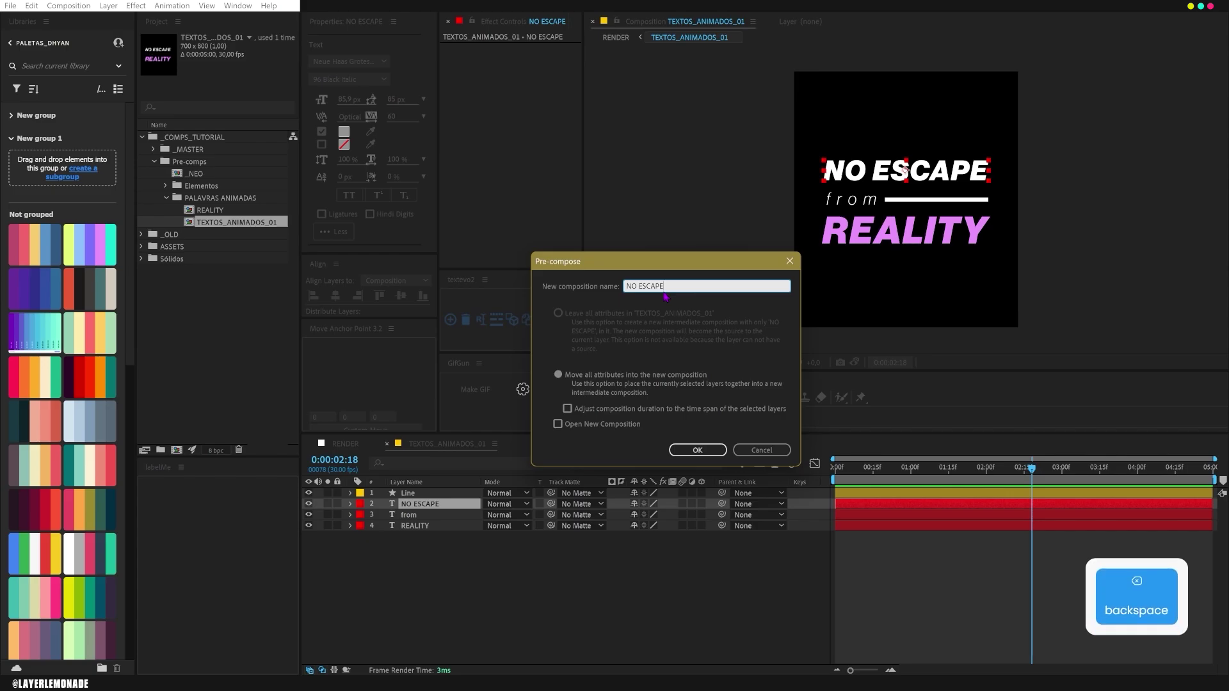
key("Return")
- Open the NO ESCAPE pre-comp and centre its text layer vertically in the composition
double_click(424, 505)
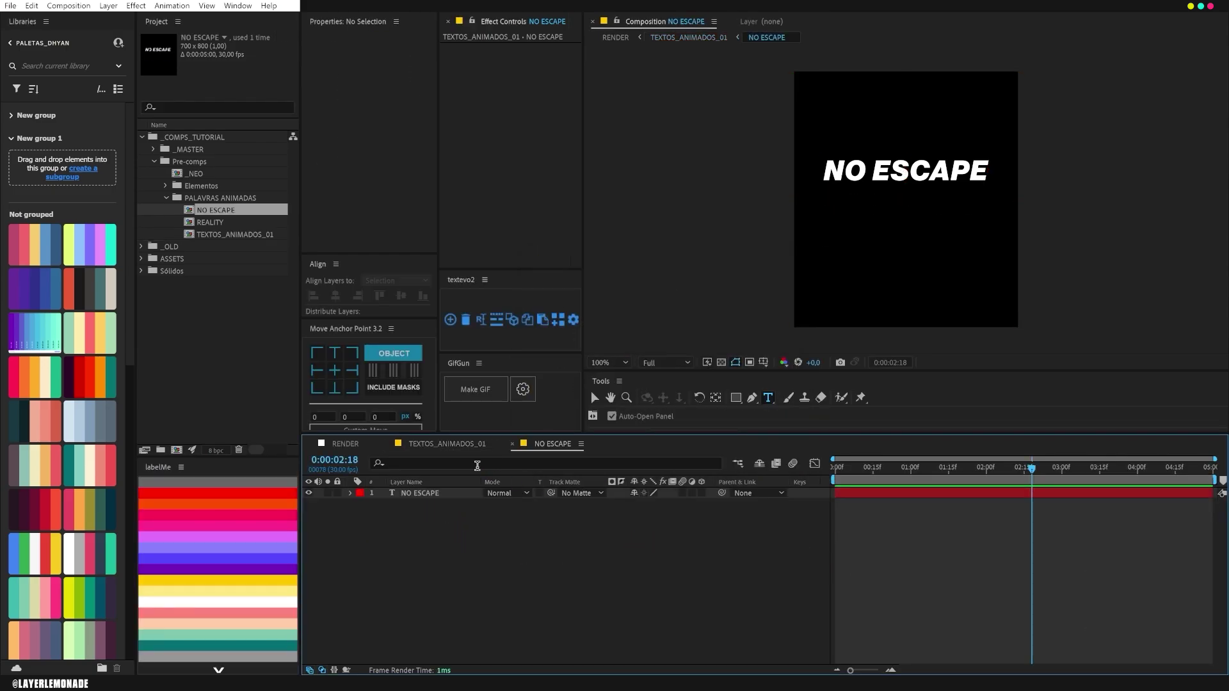
left_click(441, 493)
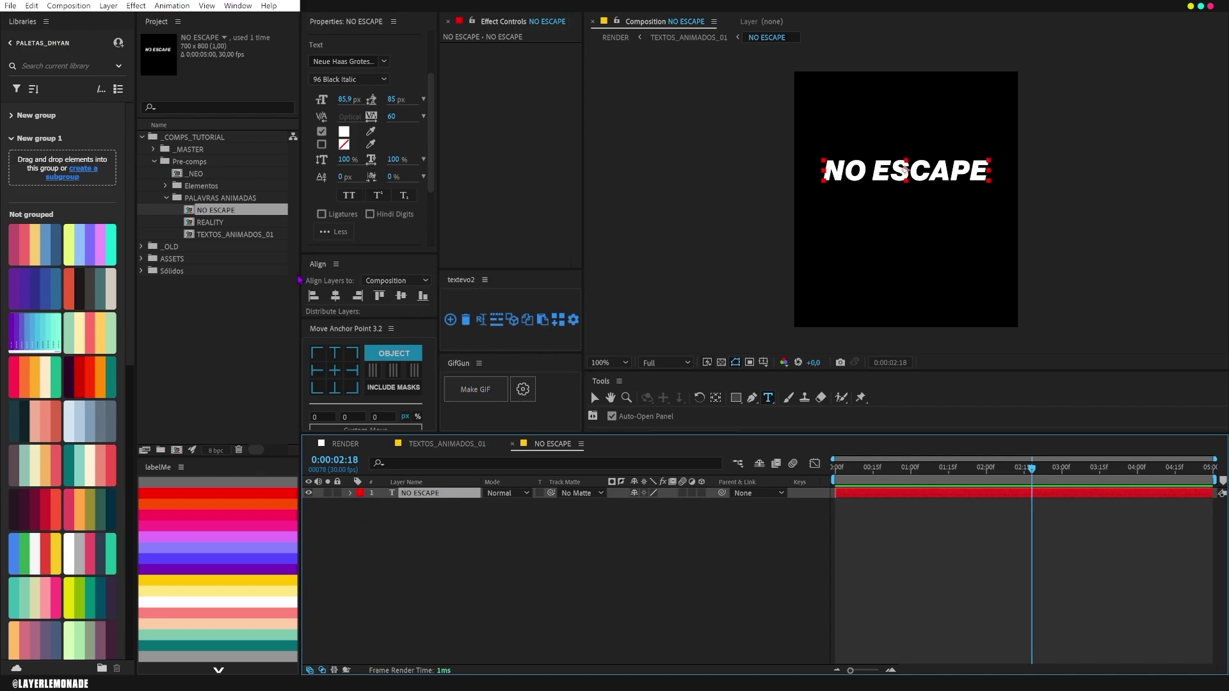
left_click(400, 295)
left_click(463, 539)
- Set the NO ESCAPE composition's height to 400 px and return to TEXTOS_ANIMADOS_01
key("ctrl+k")
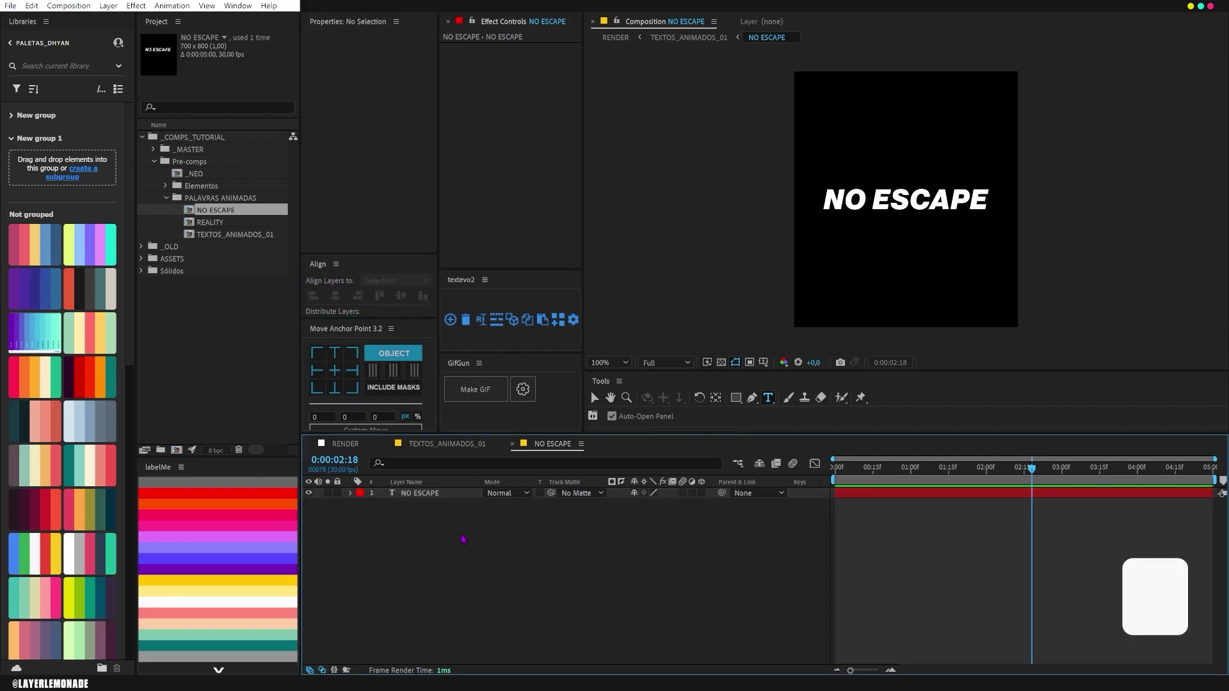
left_click(526, 238)
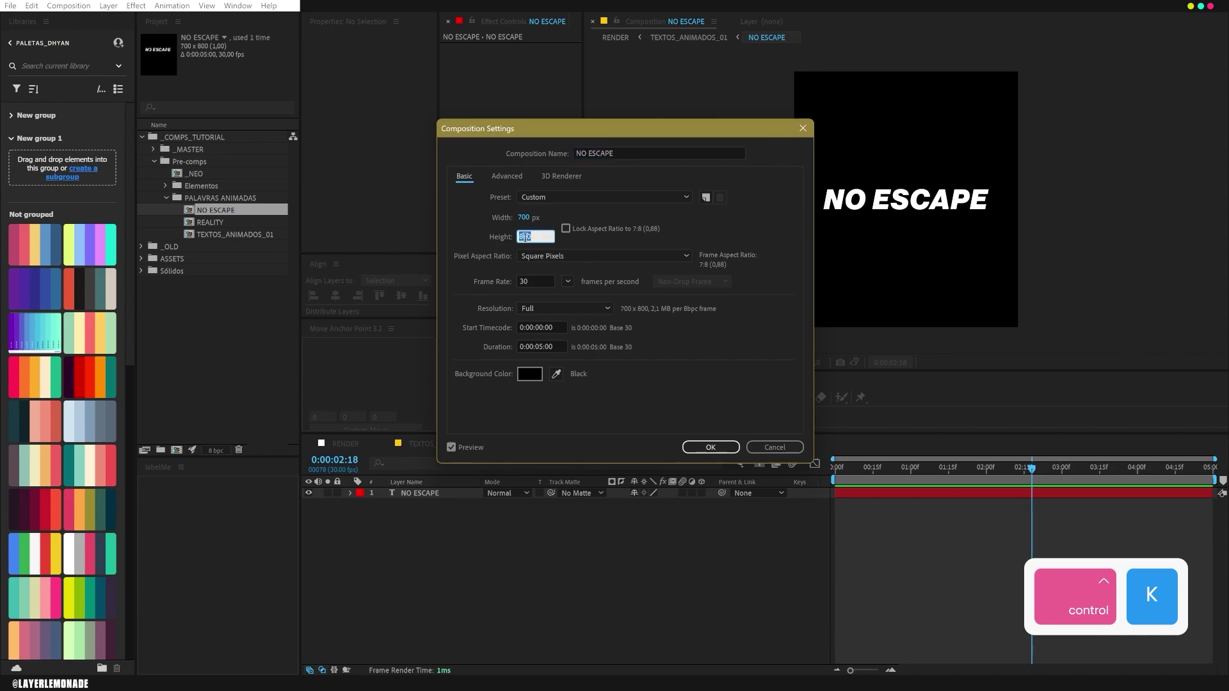
type("400")
key("Return")
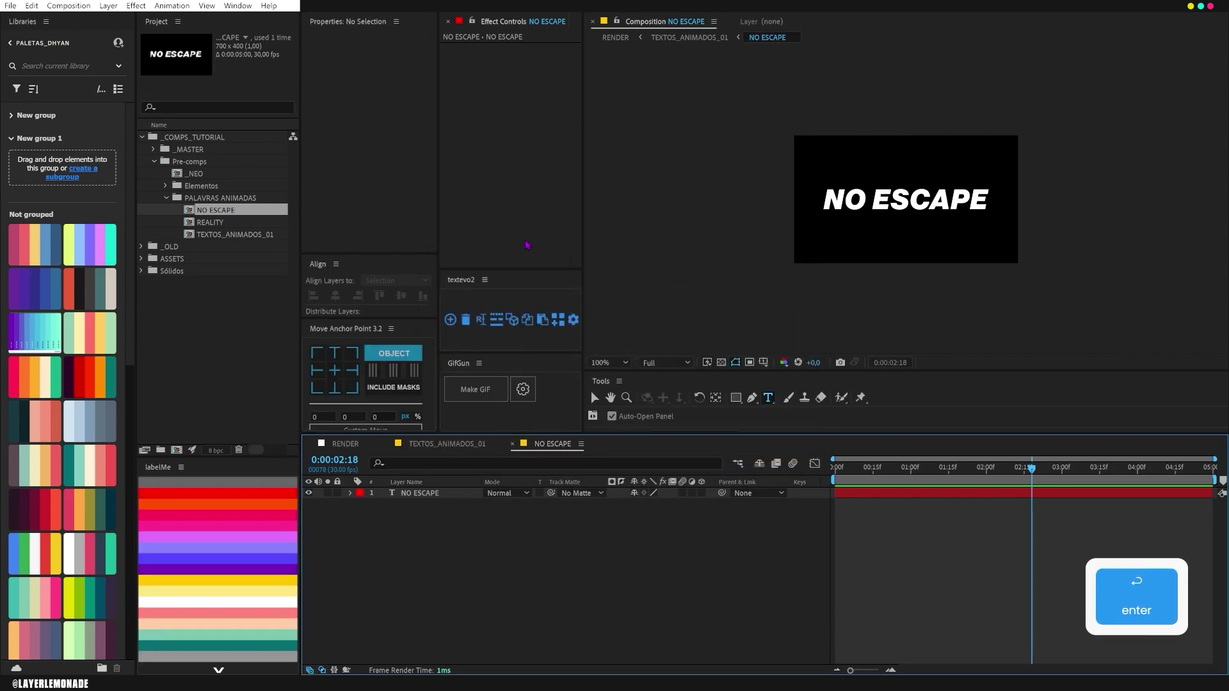
left_click(463, 442)
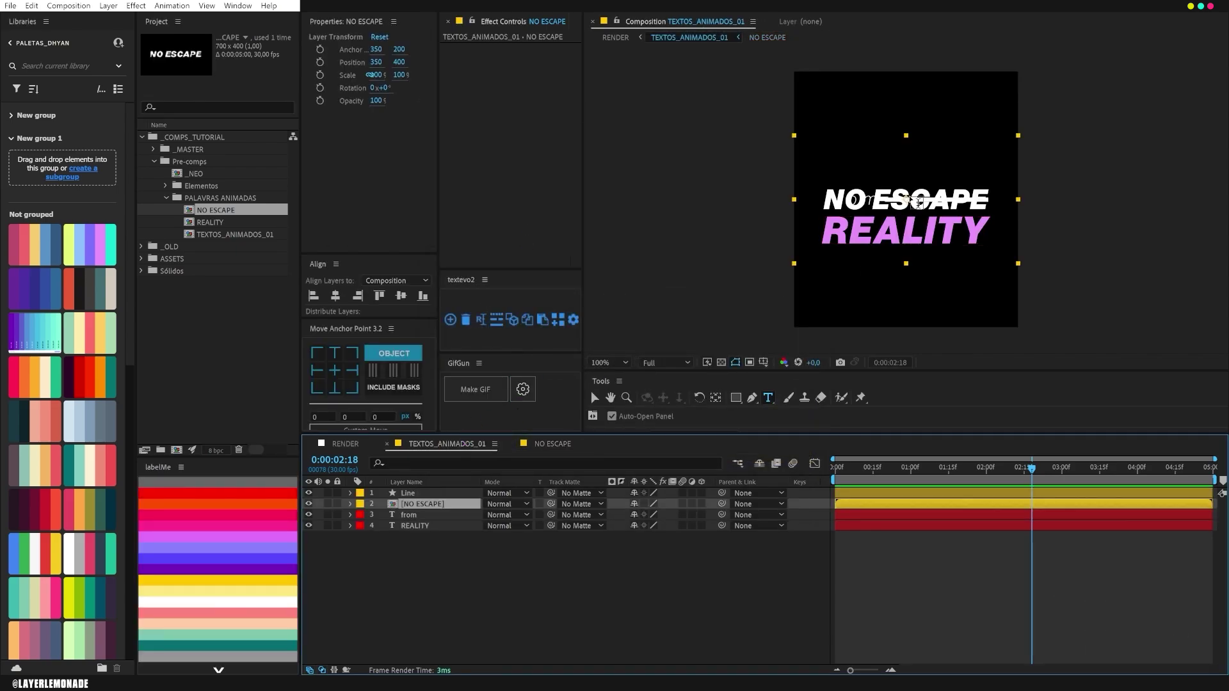
- Move the NO ESCAPE pre-comp straight up to Y 313, above the word "from", and open it
key("v")
left_click_drag(909, 201, 908, 171)
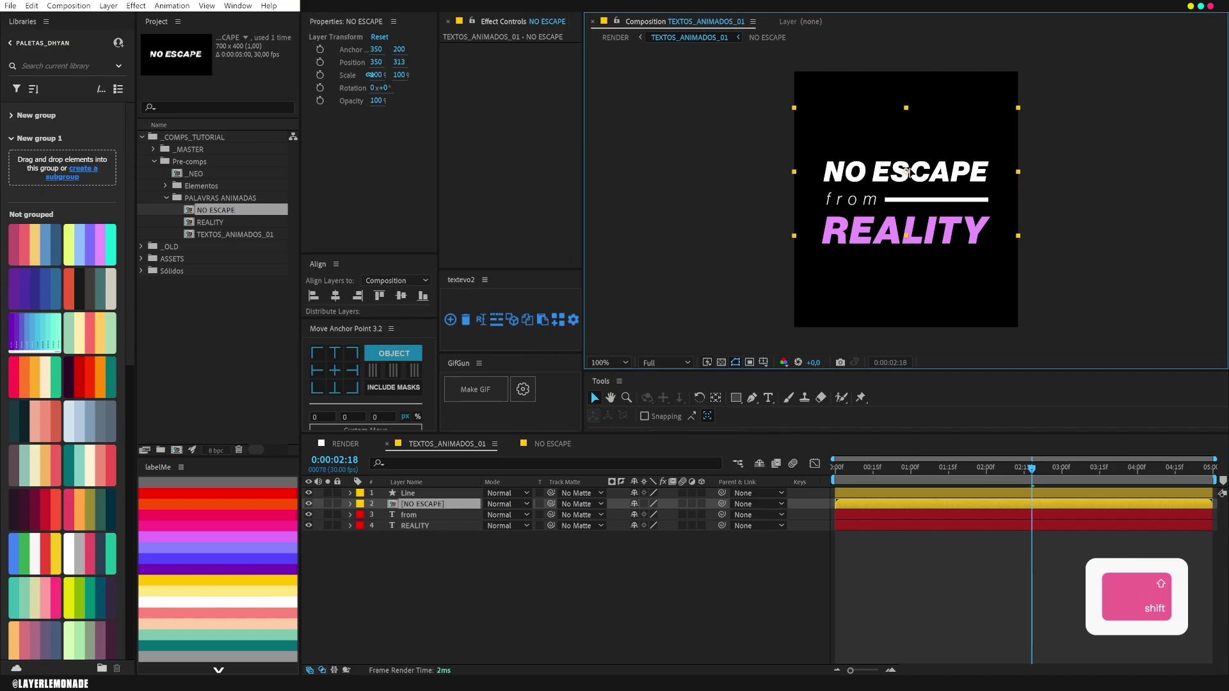
double_click(435, 503)
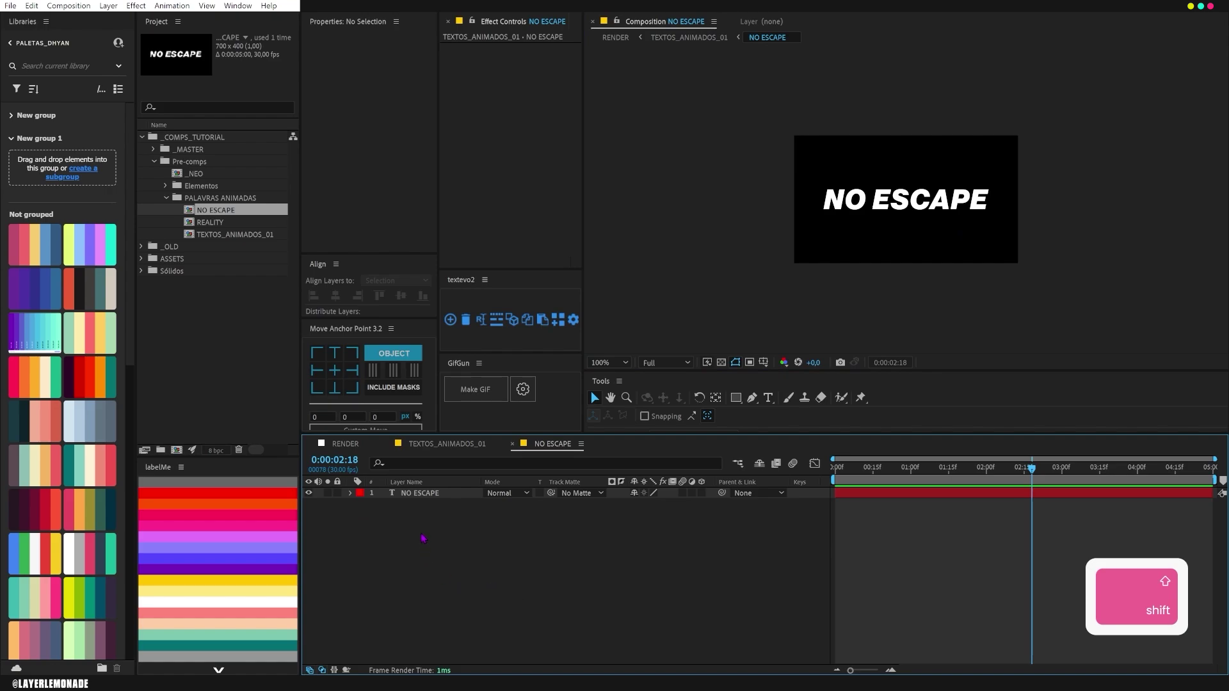
- Duplicate the NO ESCAPE text layer and apply a red Fill effect to the copy
left_click(432, 493)
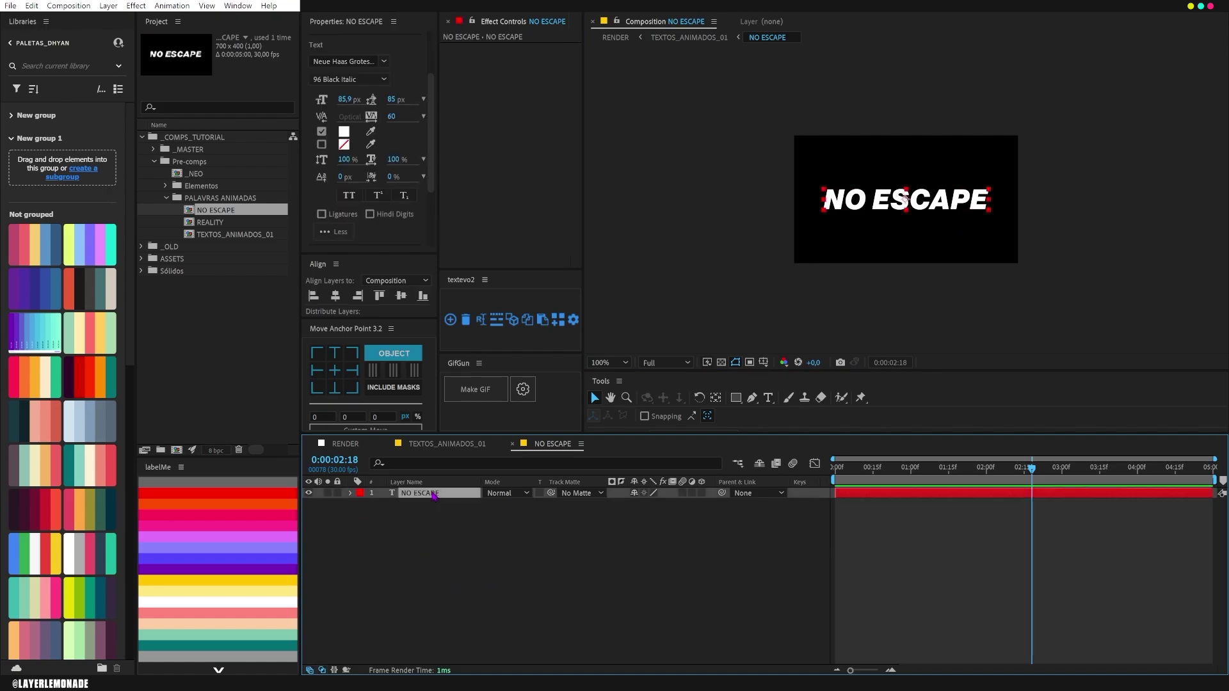
key("ctrl+d")
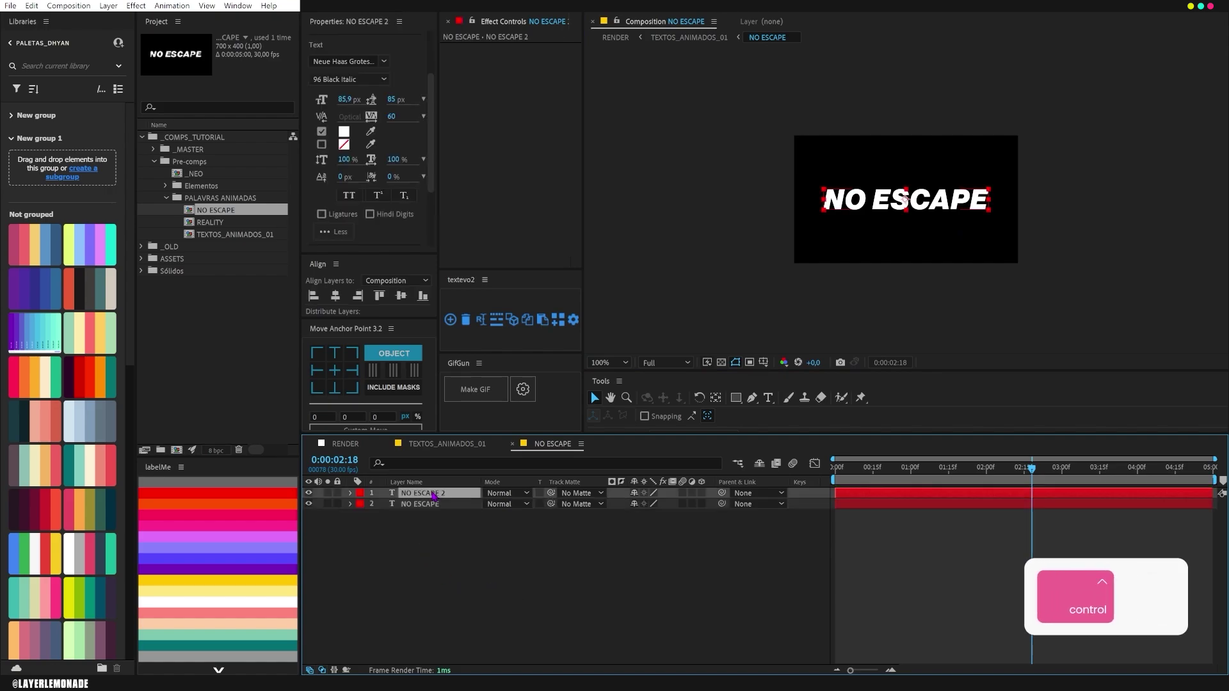
left_click(436, 505)
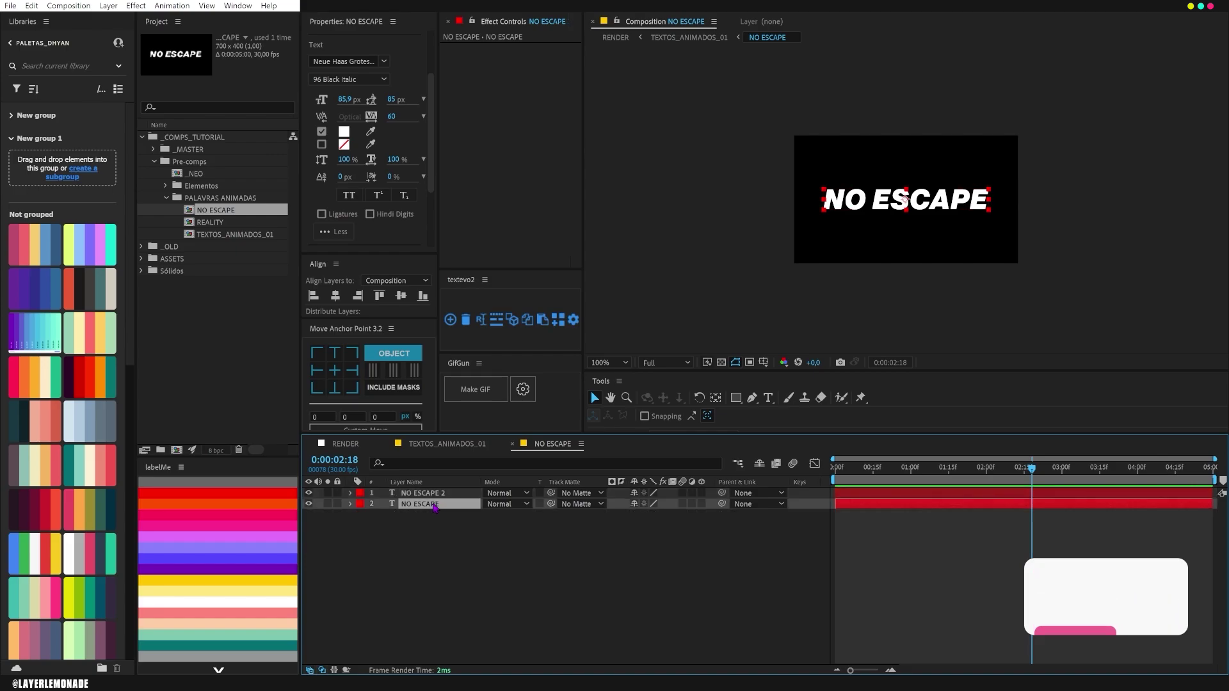
key("ctrl+space")
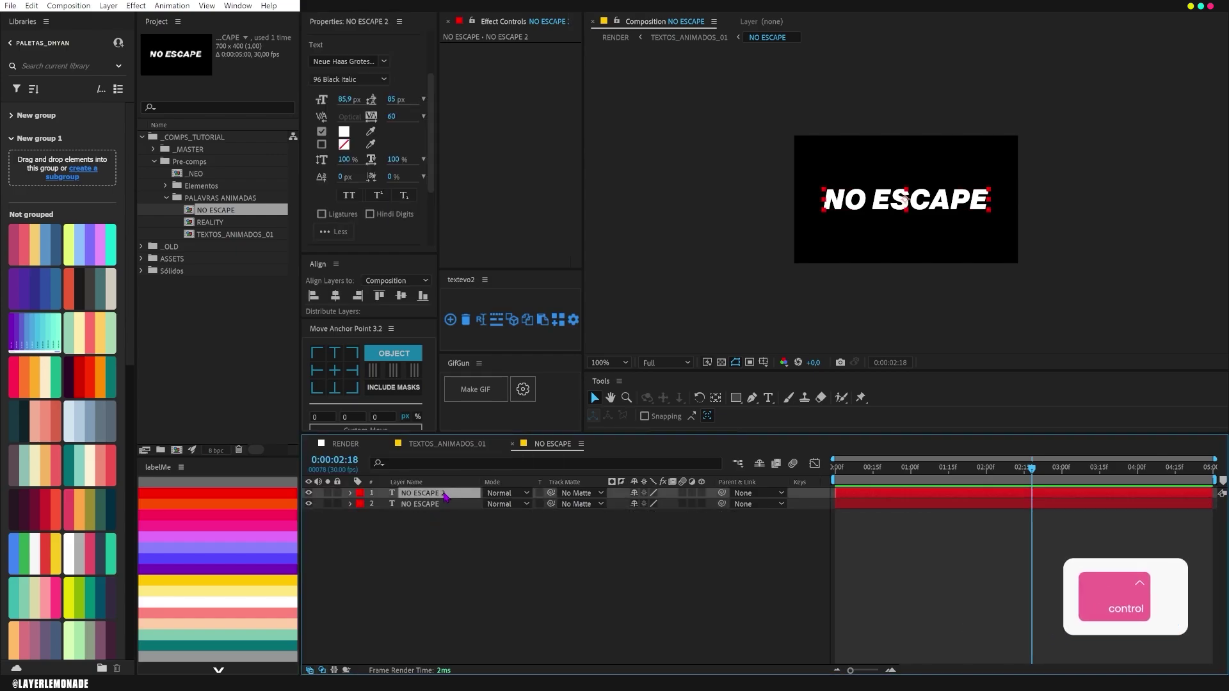
key("1")
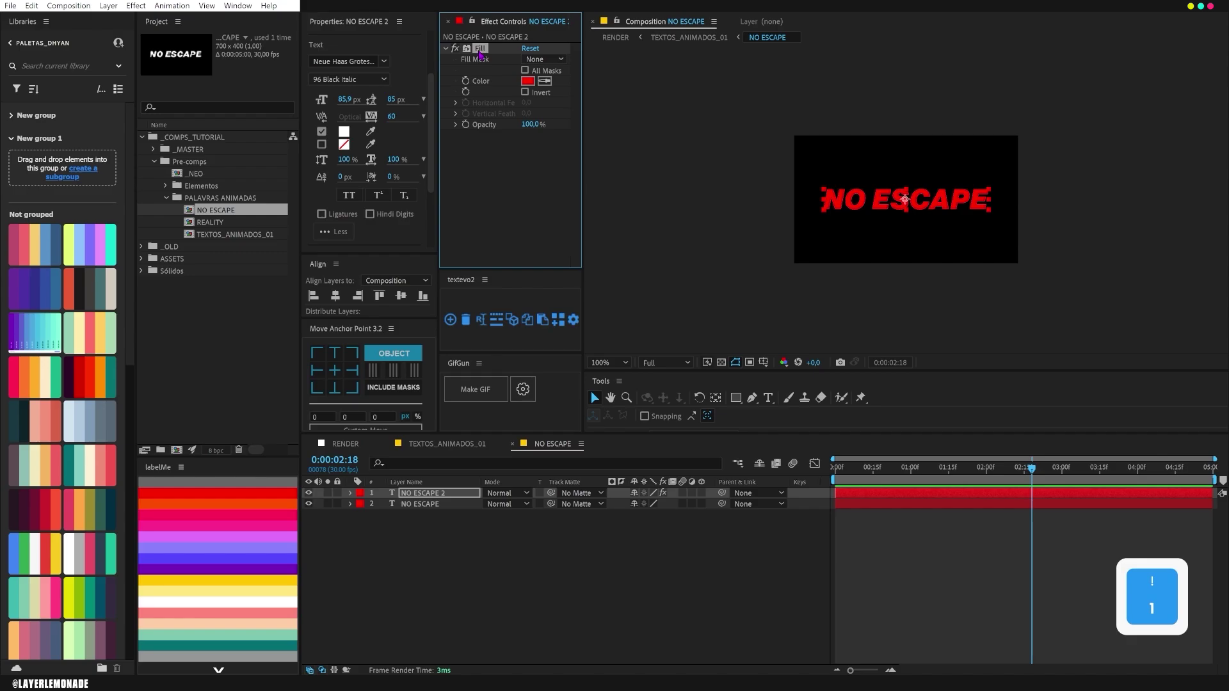
- Give the red duplicate text layer a yellow label colour
left_click(373, 523)
left_click(398, 494)
left_click(270, 579)
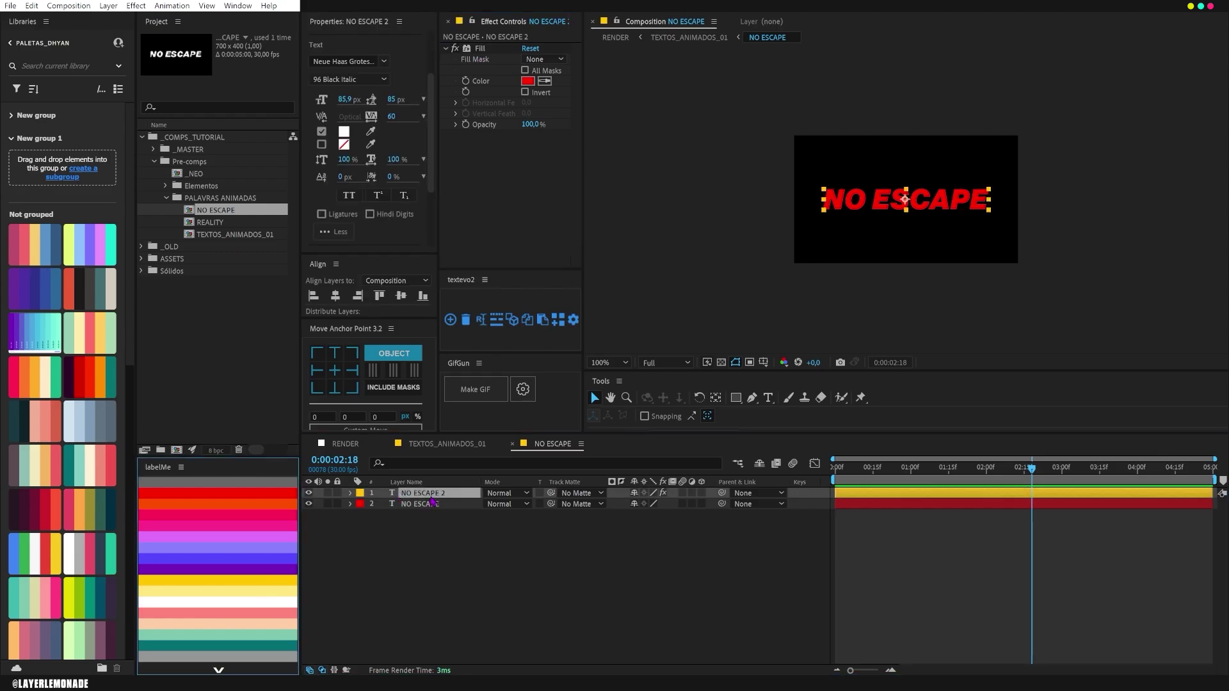
- Delete every letter after the N in the red duplicate's text
key("ctrl+t")
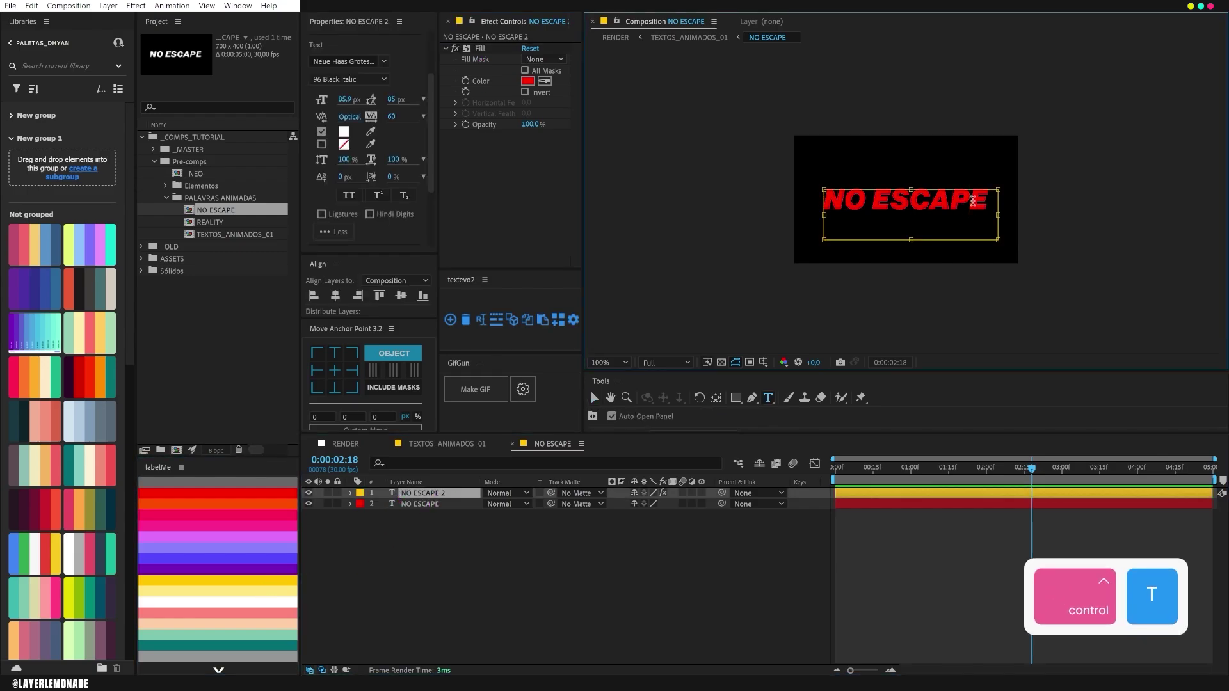
left_click_drag(990, 205, 853, 208)
key("BackSpace")
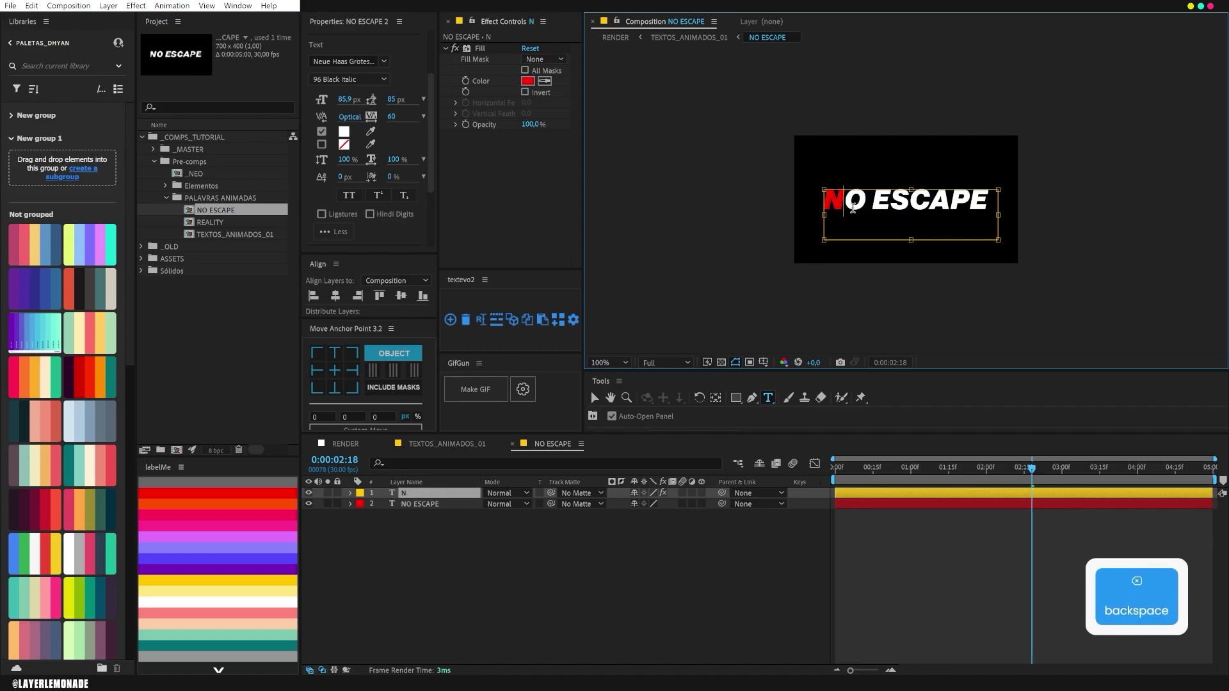
- Duplicate the red N layer and change the copy's text to a capital O
left_click(446, 496)
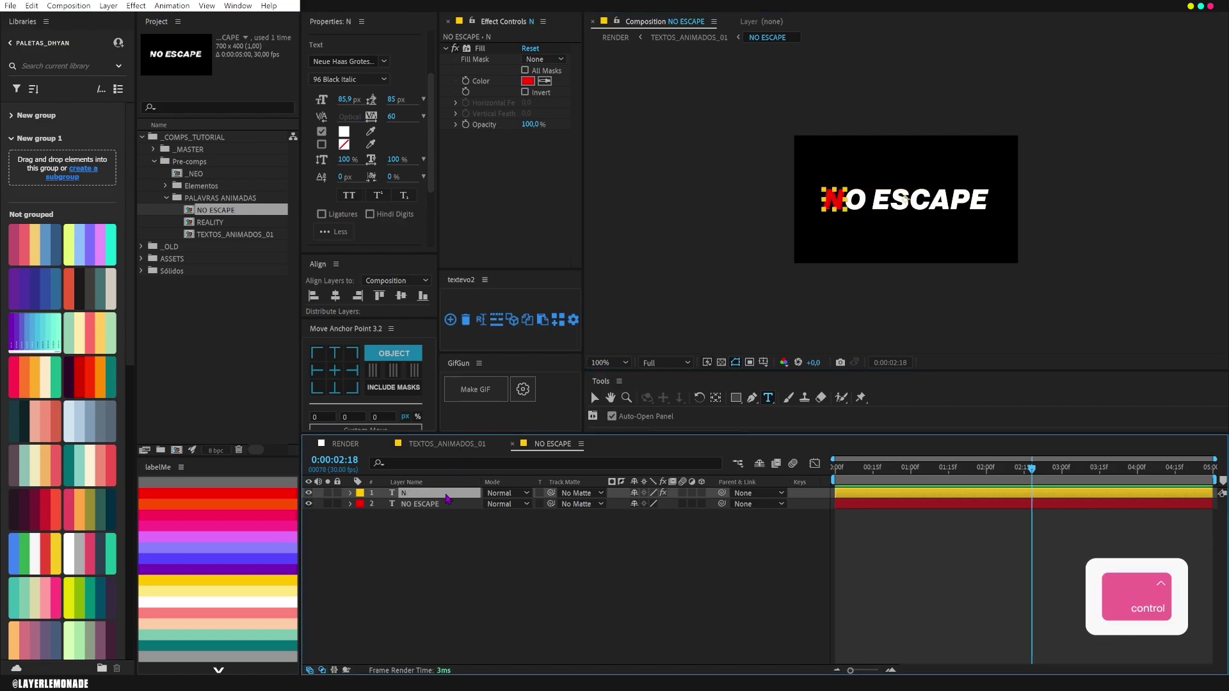
key("ctrl+d")
left_click_drag(844, 198, 817, 201)
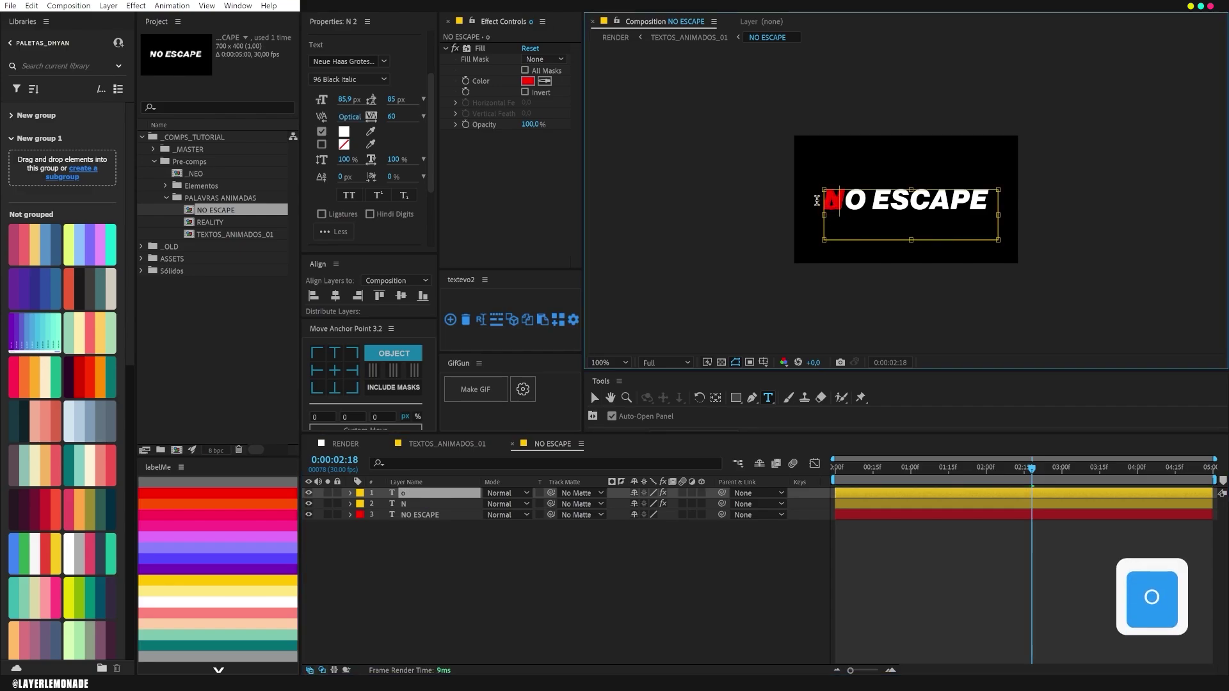
type("O")
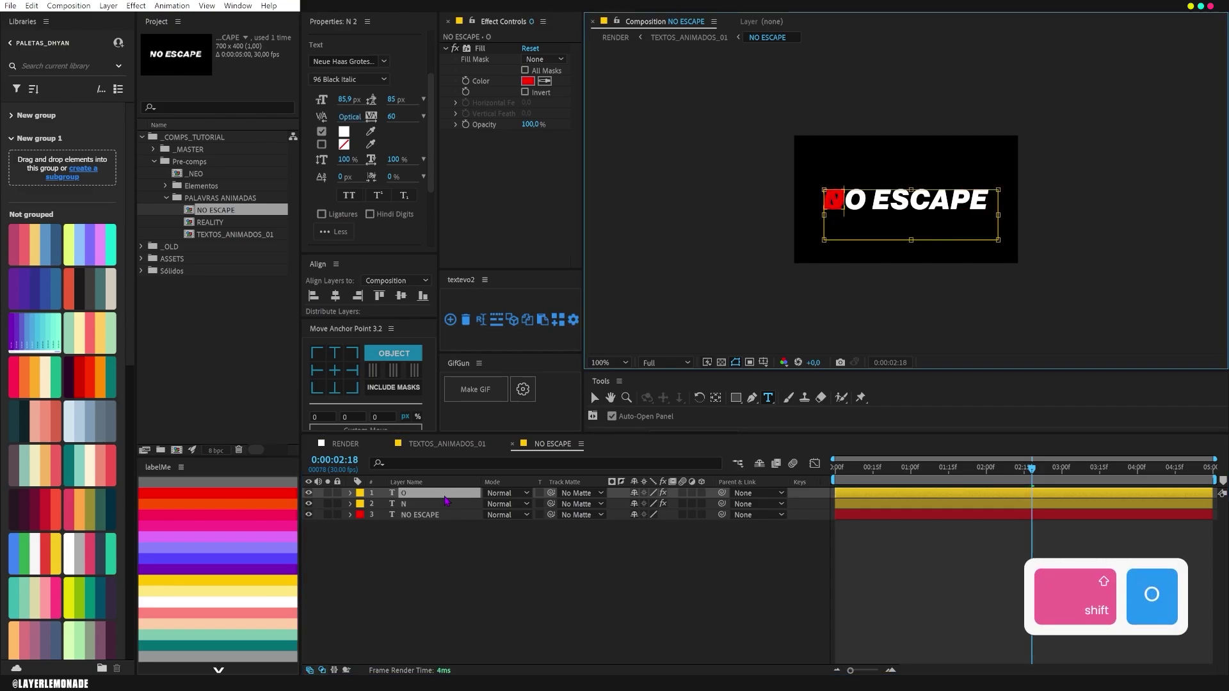
left_click(445, 498)
- Align the red O horizontally over the white O of NO ESCAPE and centre its anchor point
key("v")
left_click(842, 209)
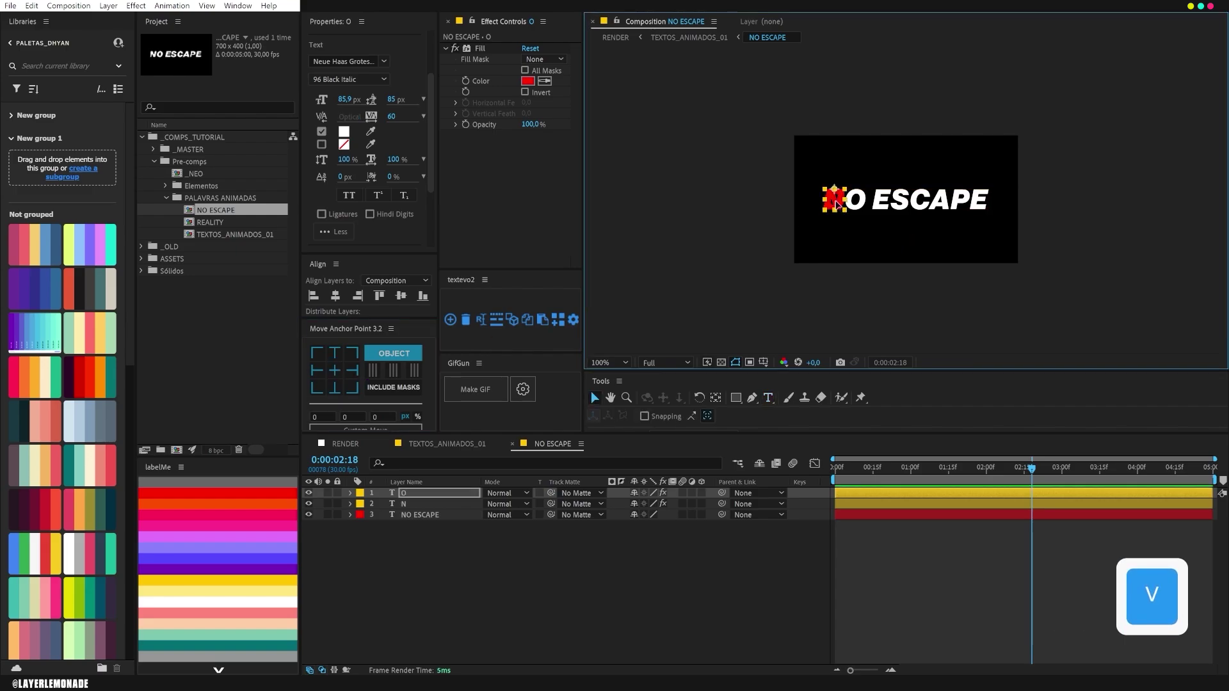
left_click_drag(837, 204, 859, 202)
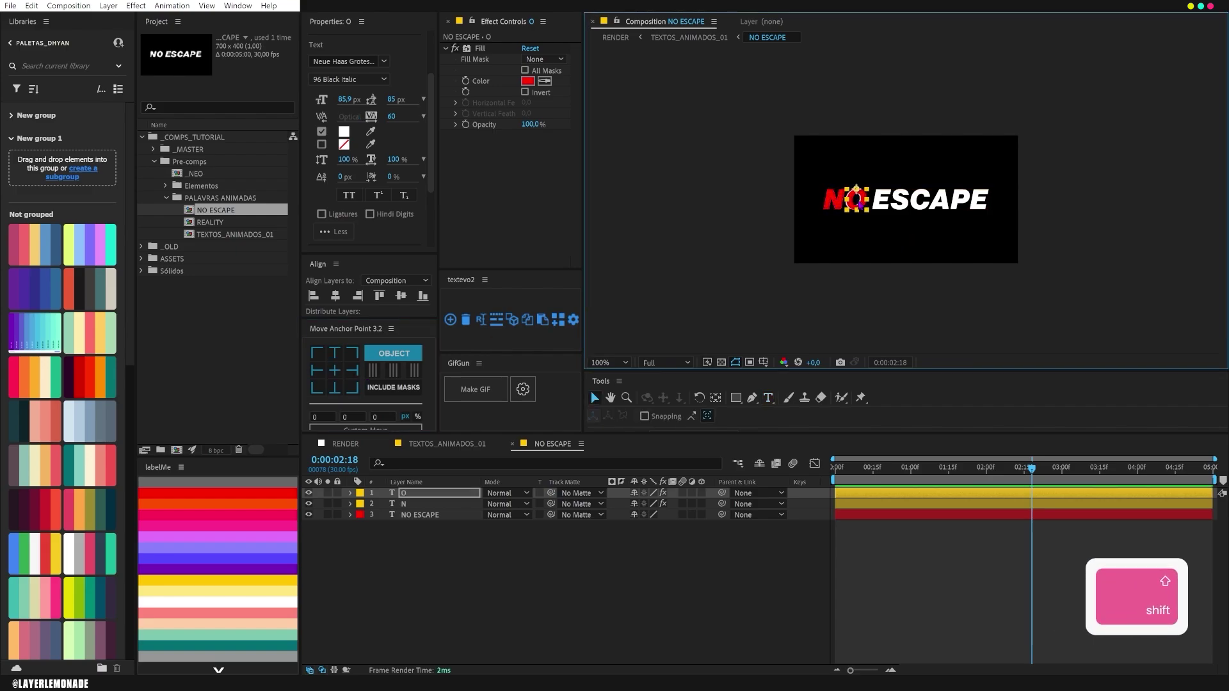
key("Left")
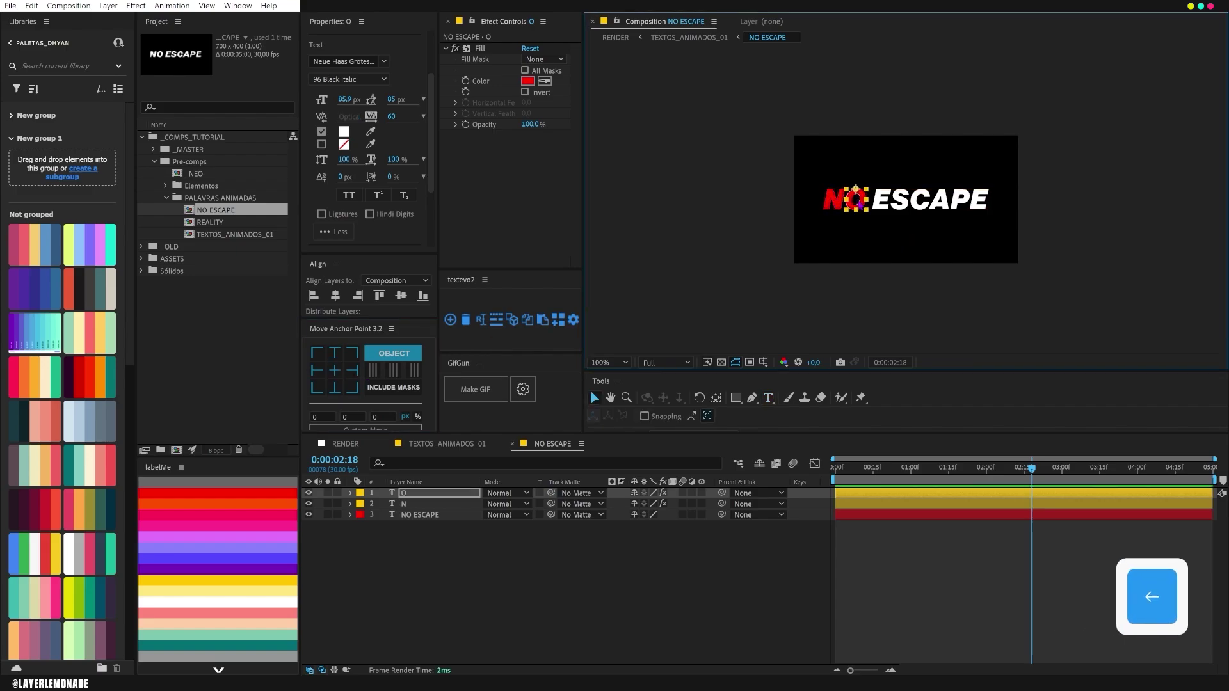
left_click(335, 368)
- Duplicate the red O layer and change the copy's text to E
key("ctrl+d")
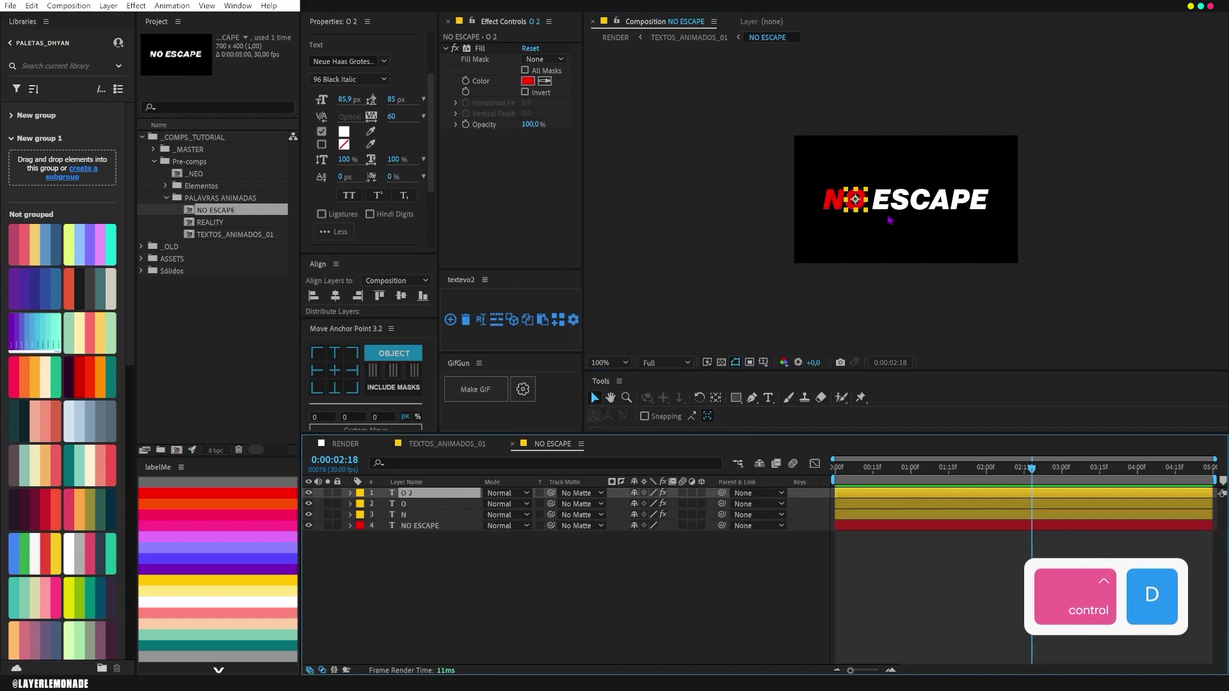
double_click(856, 199)
key("BackSpace")
type("E")
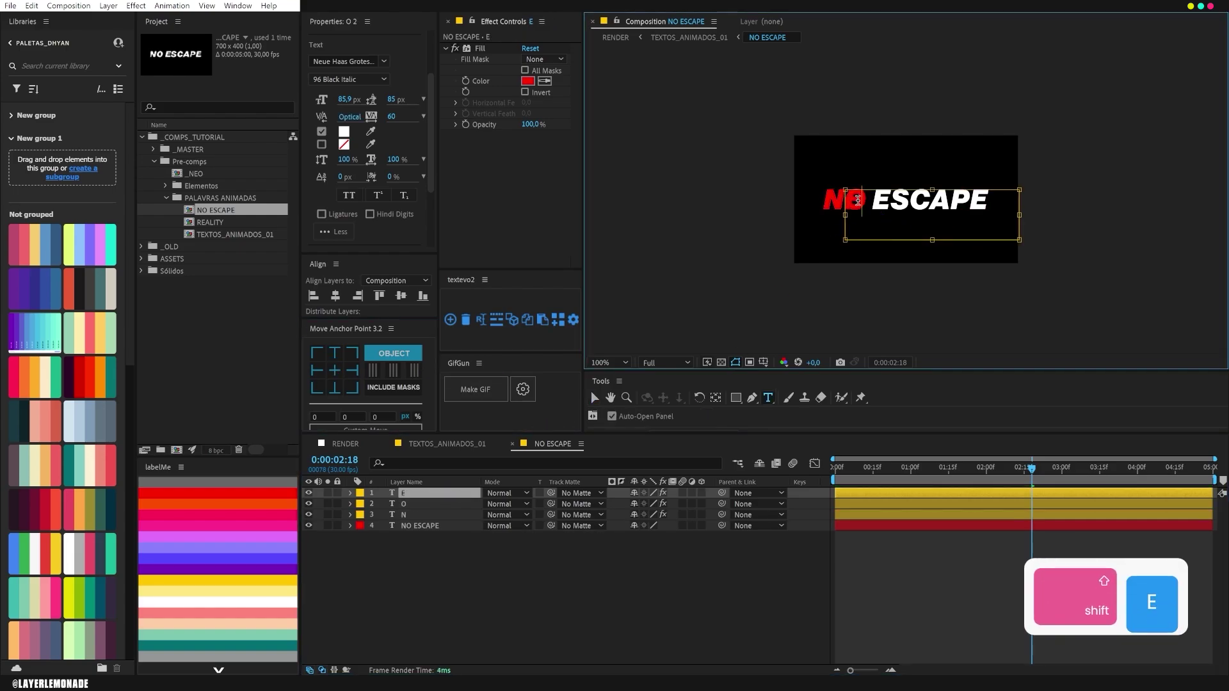
- Centre the red E's anchor point and align the letter over the first white E of ESCAPE
left_click(335, 370)
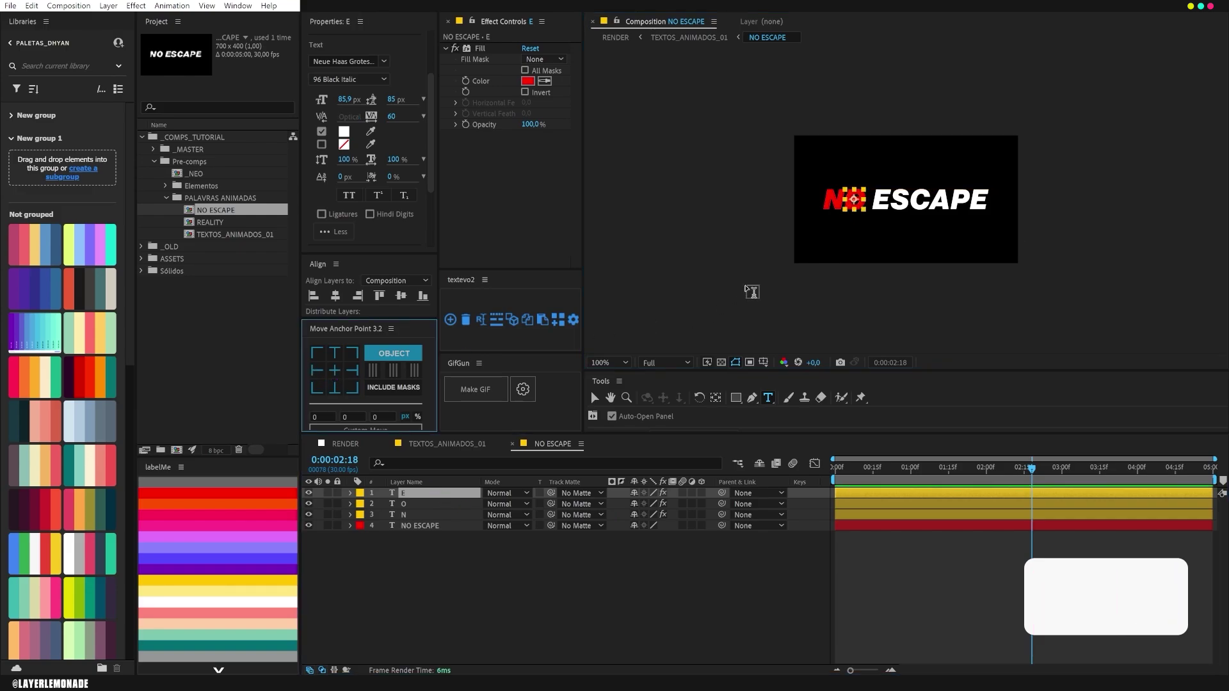
key("v")
left_click_drag(856, 203, 882, 203)
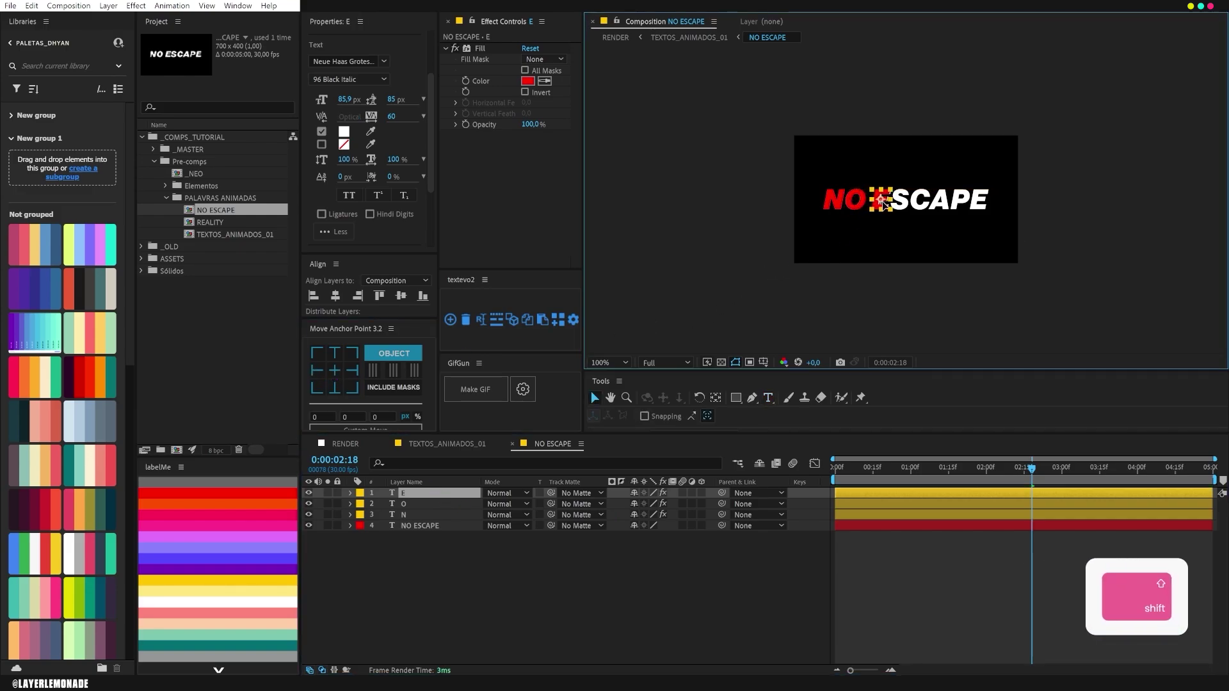
key("Right")
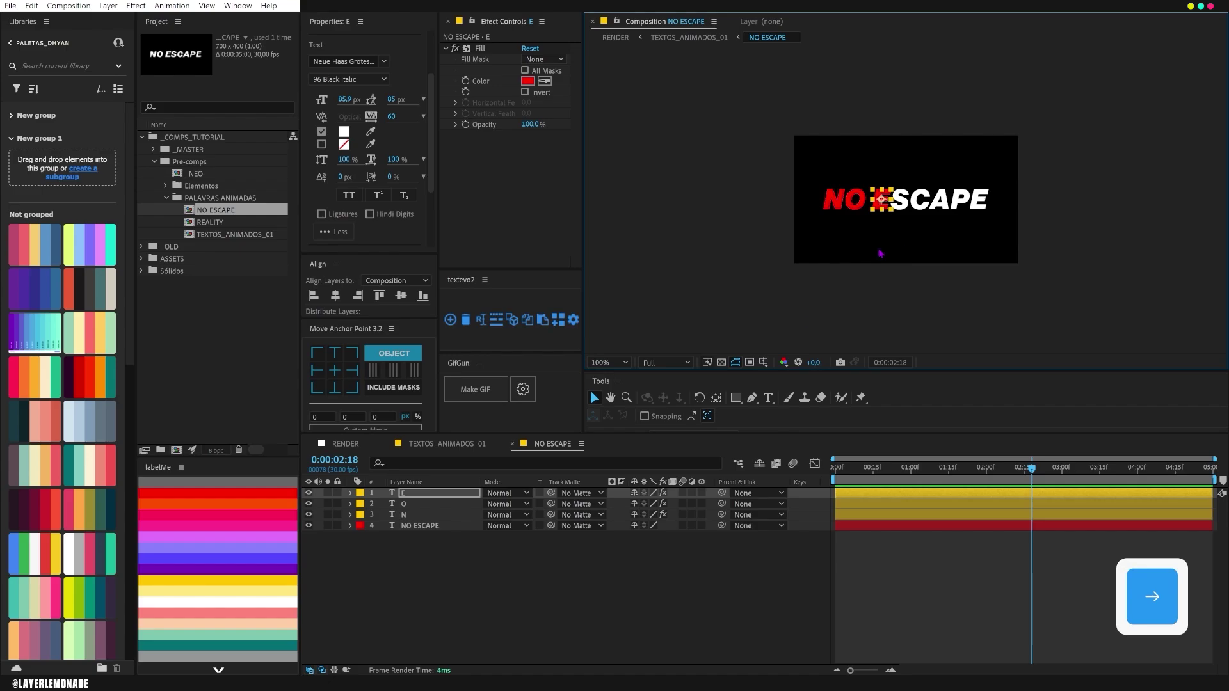
- Duplicate the red E layer and change the copy's text to S
left_click(468, 498)
key("ctrl+d")
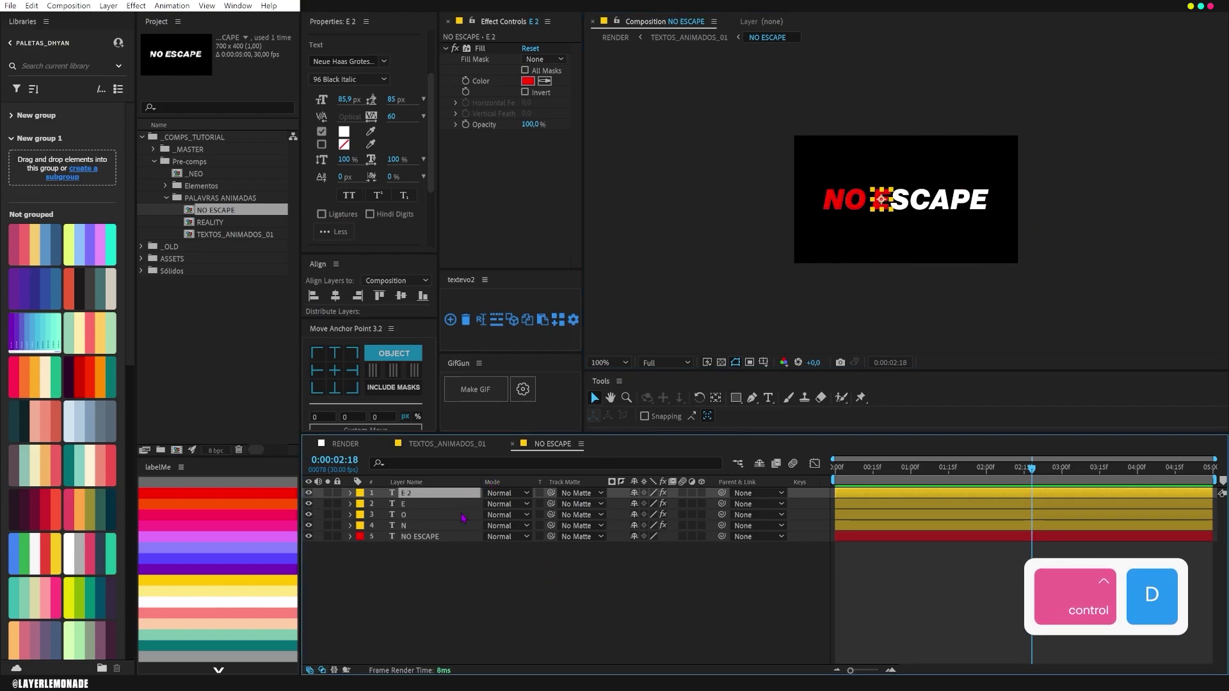
key("ctrl+t")
left_click(885, 197)
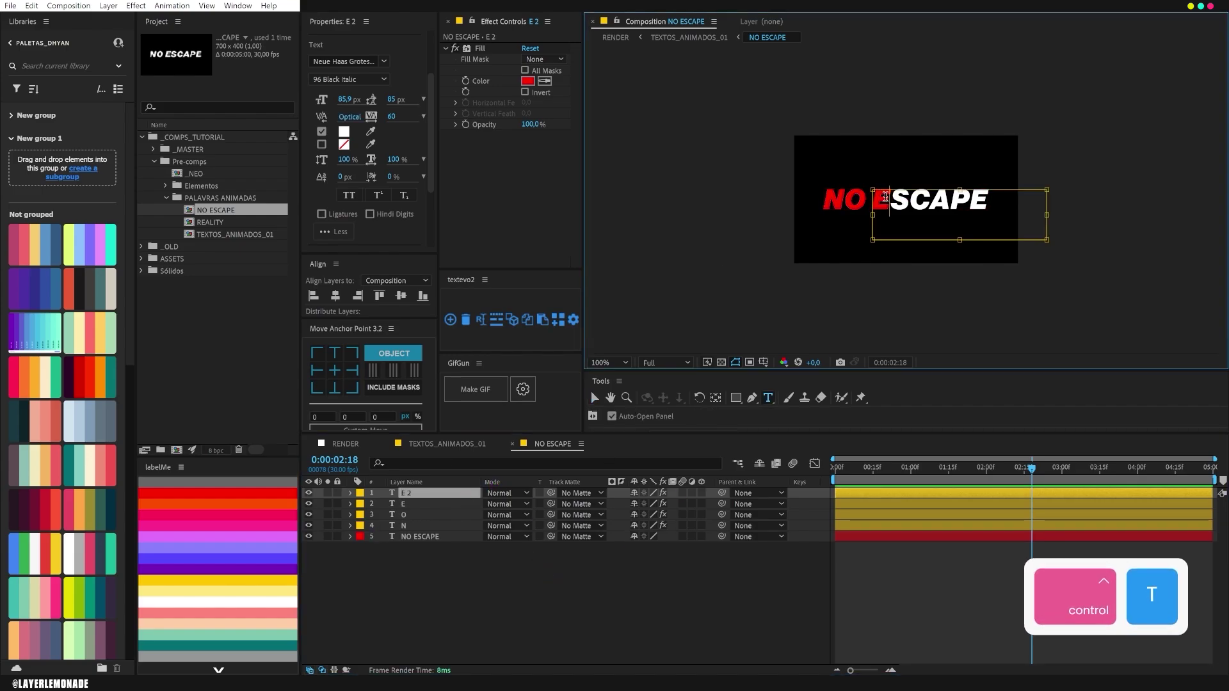
type("S")
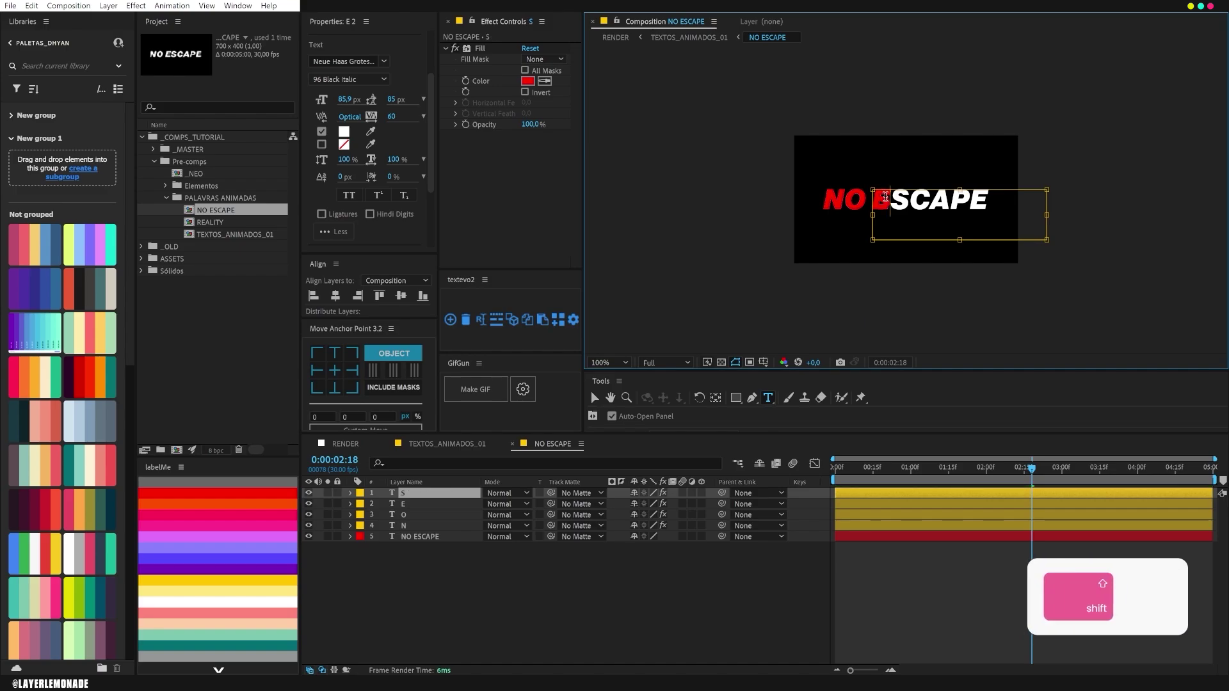
- Centre the red S's anchor point and align the letter over the white S of ESCAPE
left_click(425, 495)
left_click(334, 371)
key("v")
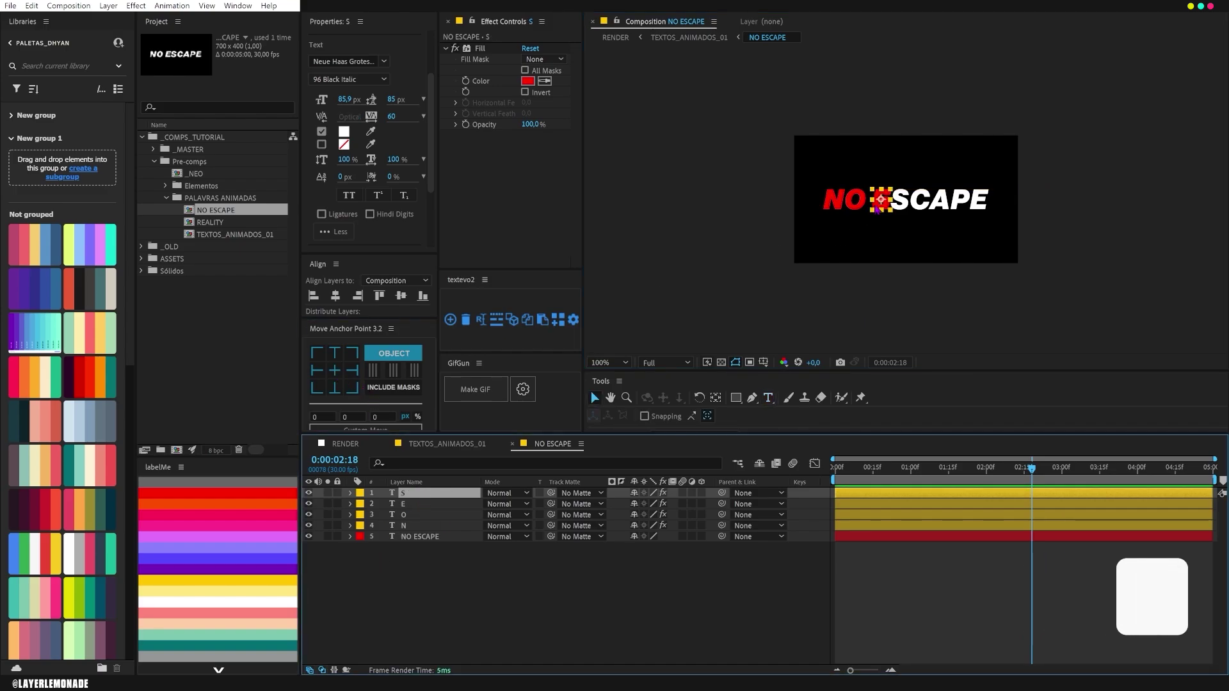
left_click_drag(878, 206, 899, 206)
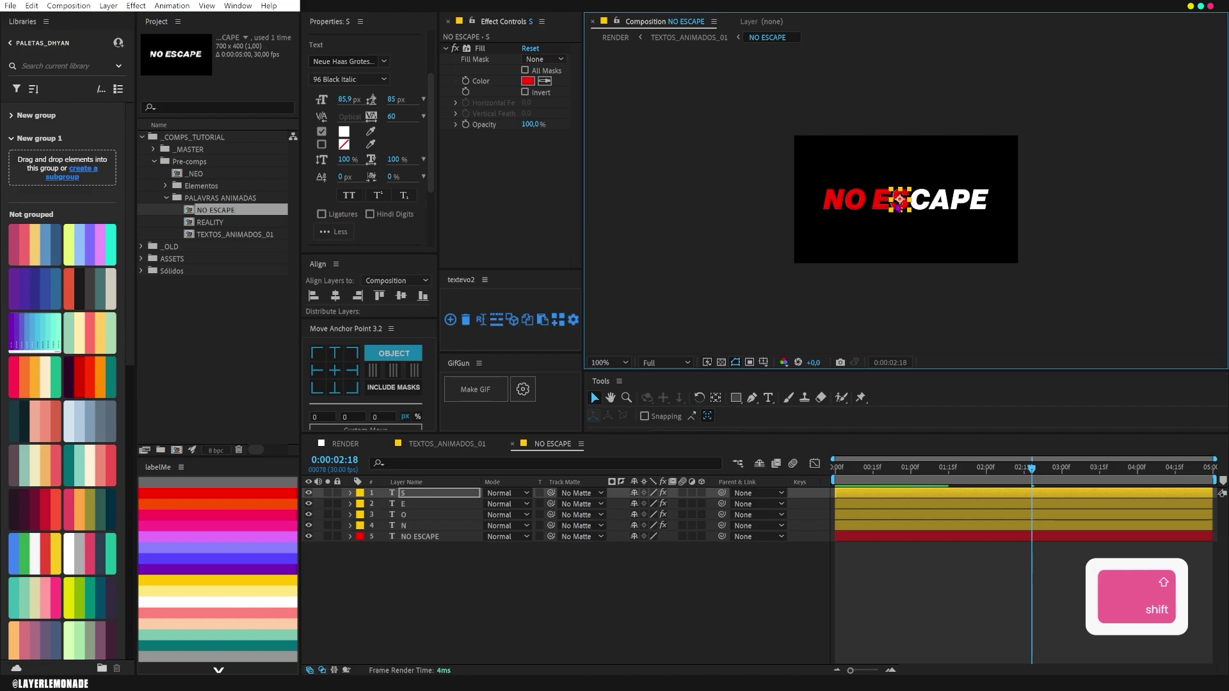
key("Left")
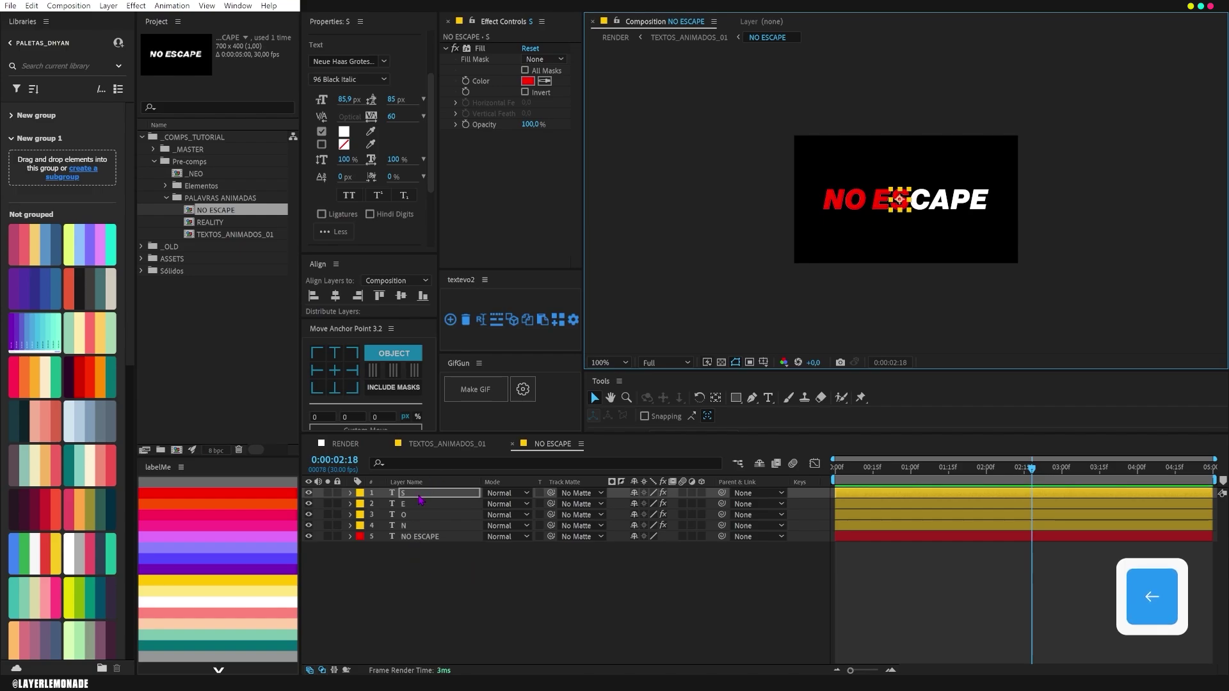
- Duplicate the red S layer as a C with a centred anchor point and align it over the white C of ESCAPE
key("ctrl+d")
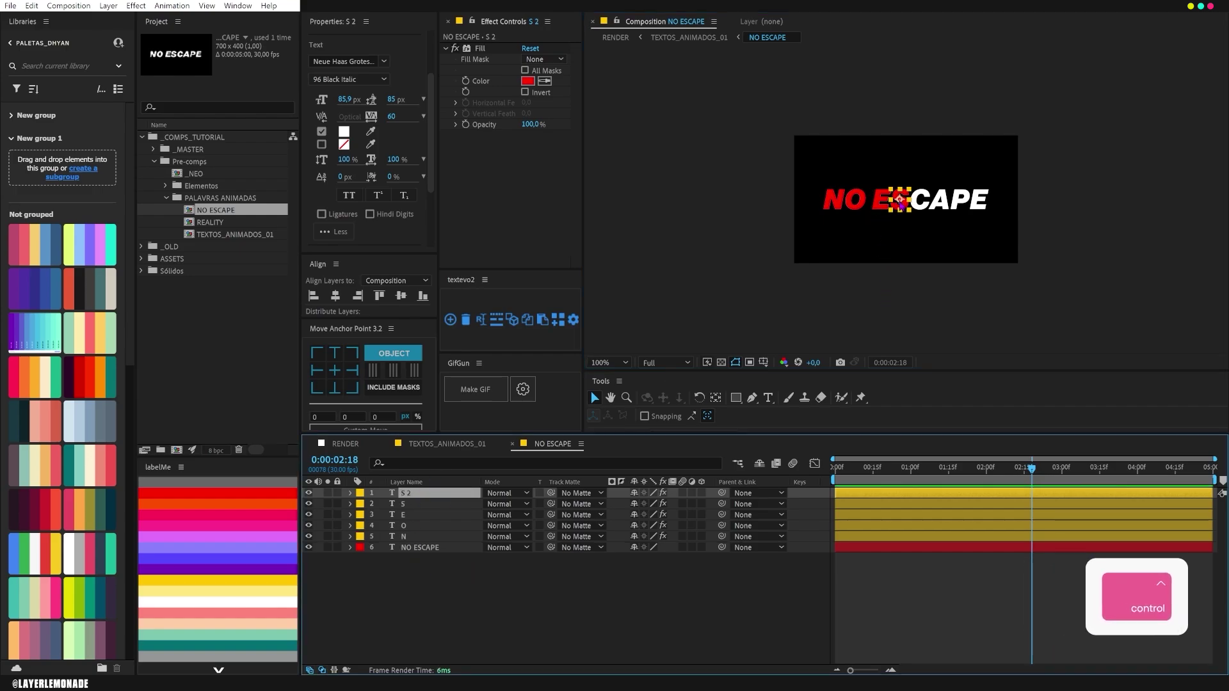
key("ctrl+t")
type("C")
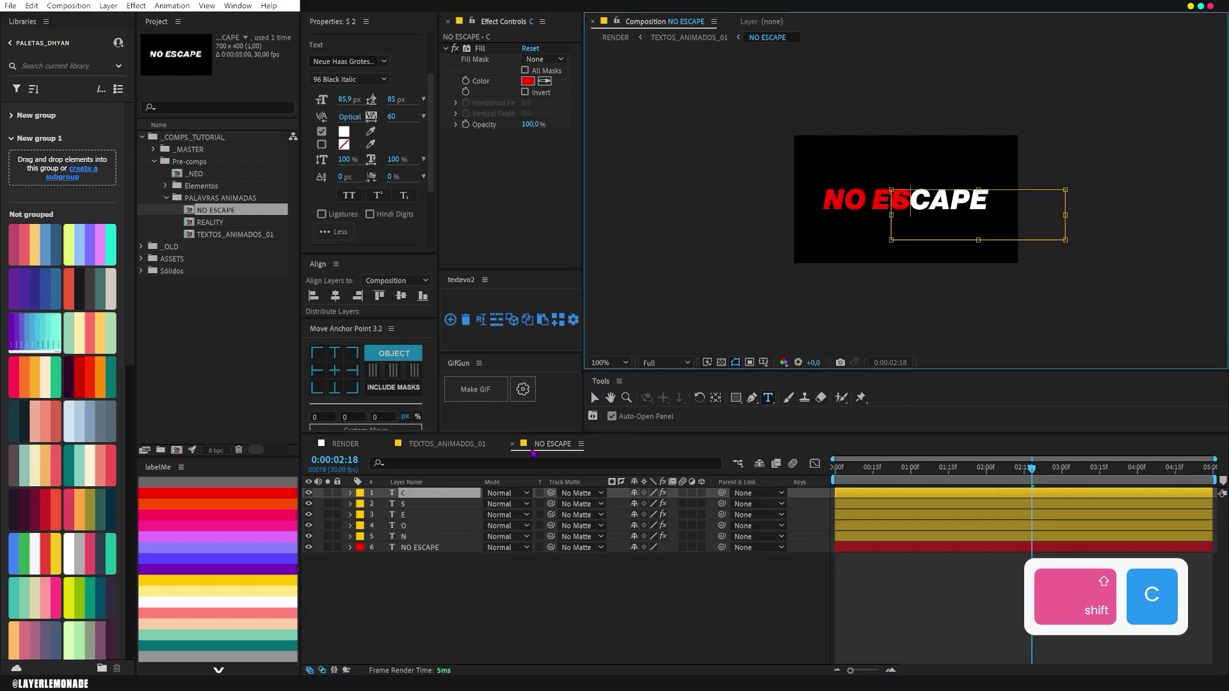
left_click(335, 370)
key("v")
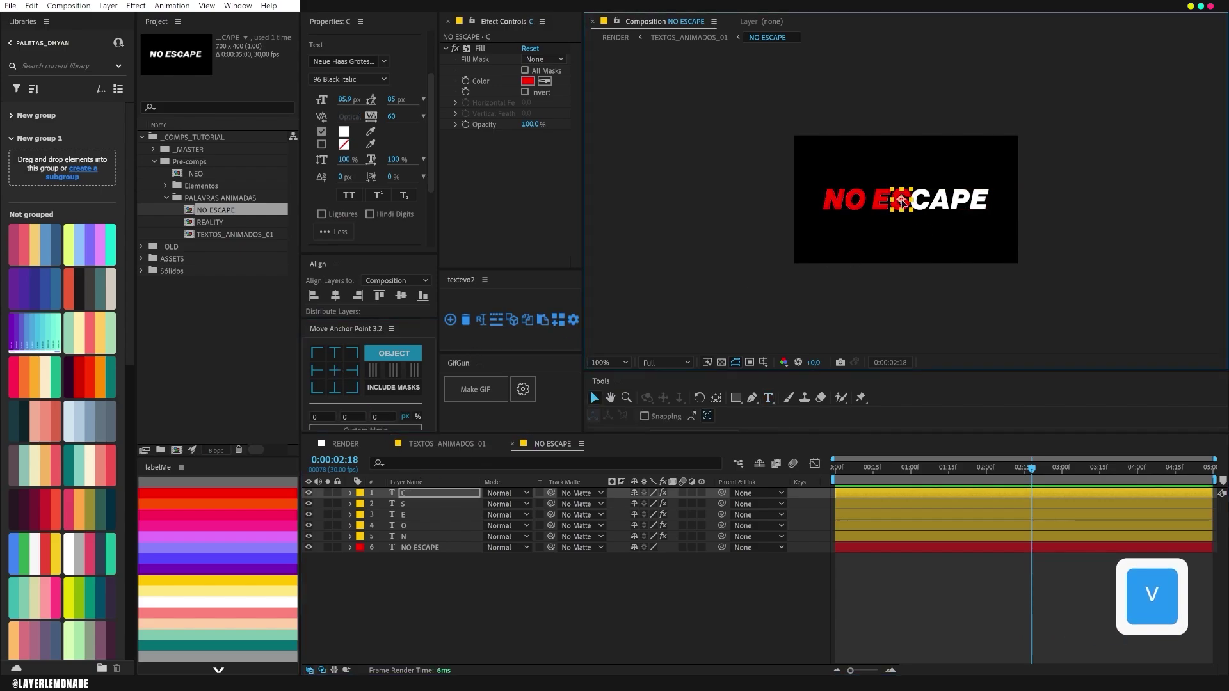
left_click_drag(917, 201, 921, 204)
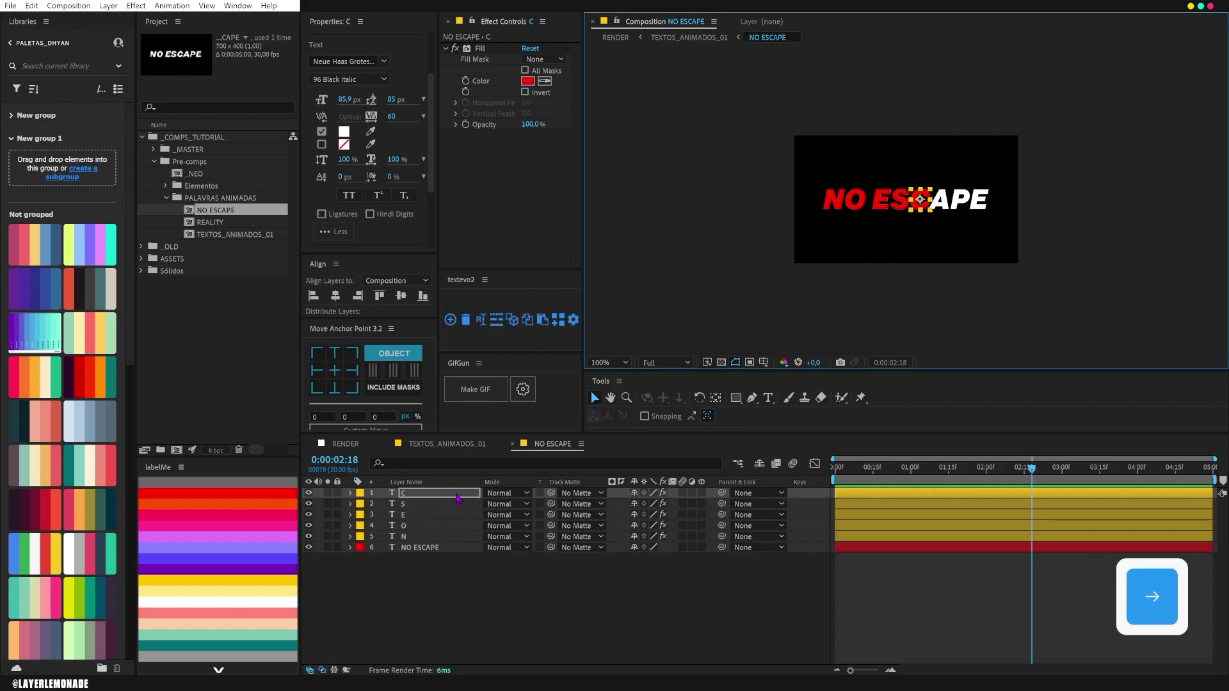
- Duplicate the red C layer as an A with a centred anchor point and move it over the white A of ESCAPE
key("ctrl+d")
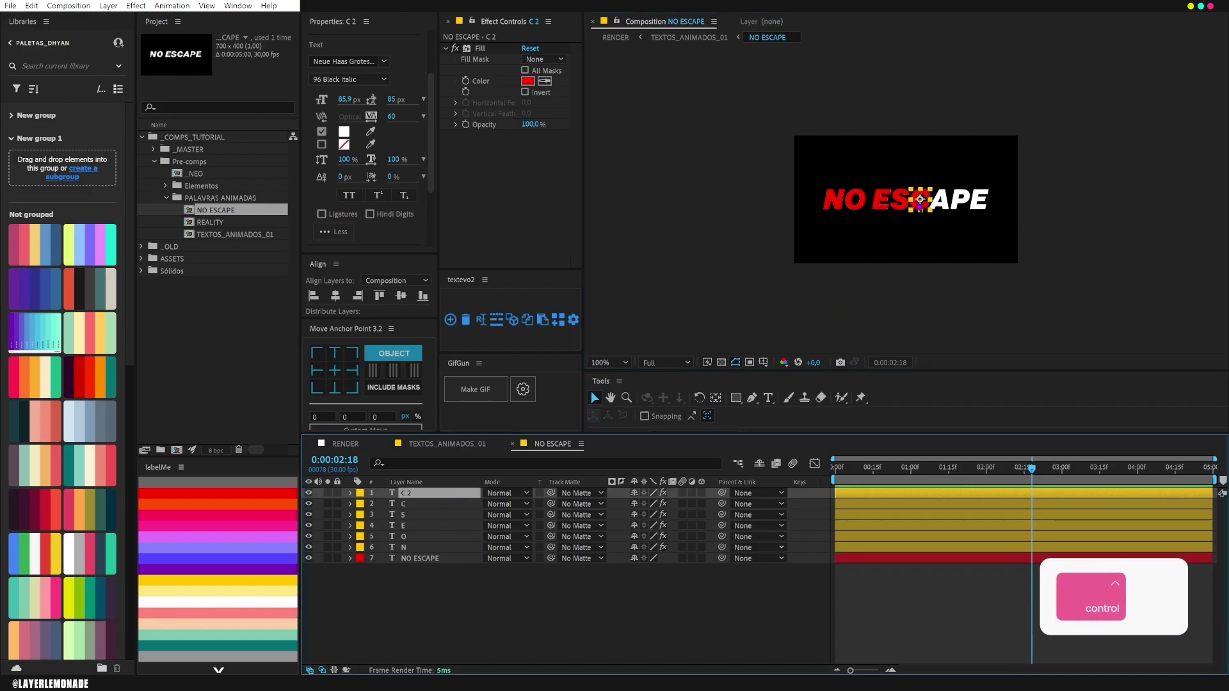
key("ctrl+t")
left_click(921, 199)
key("BackSpace")
type("S")
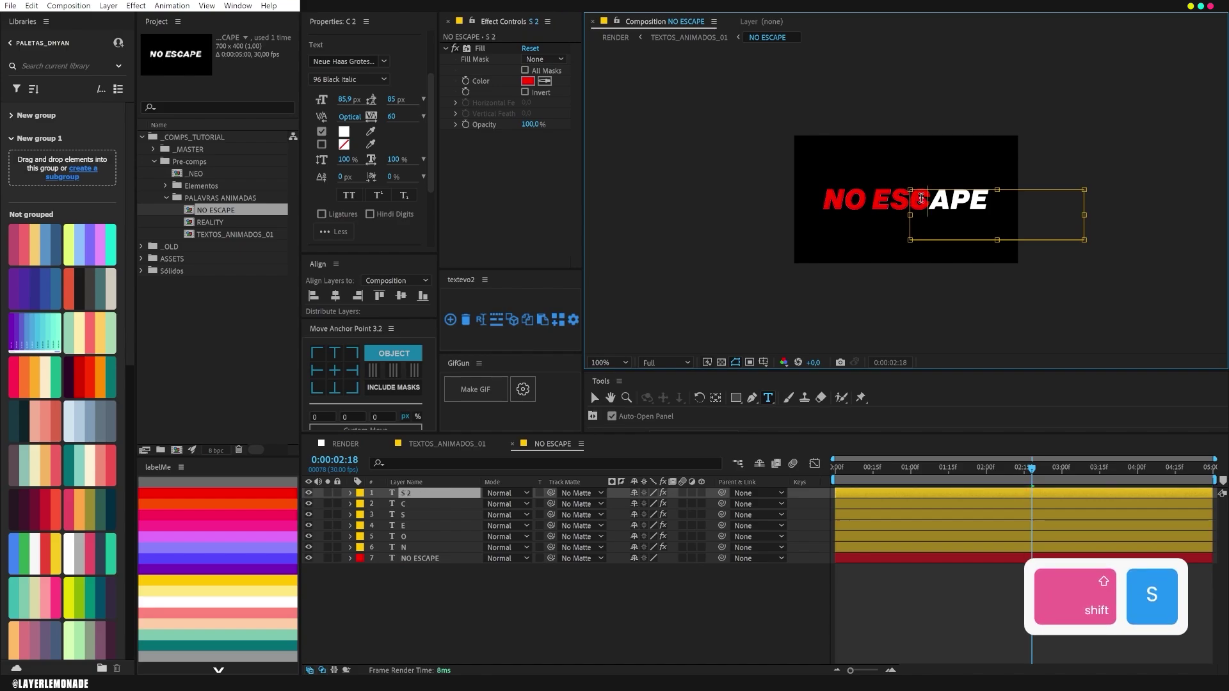
type("A")
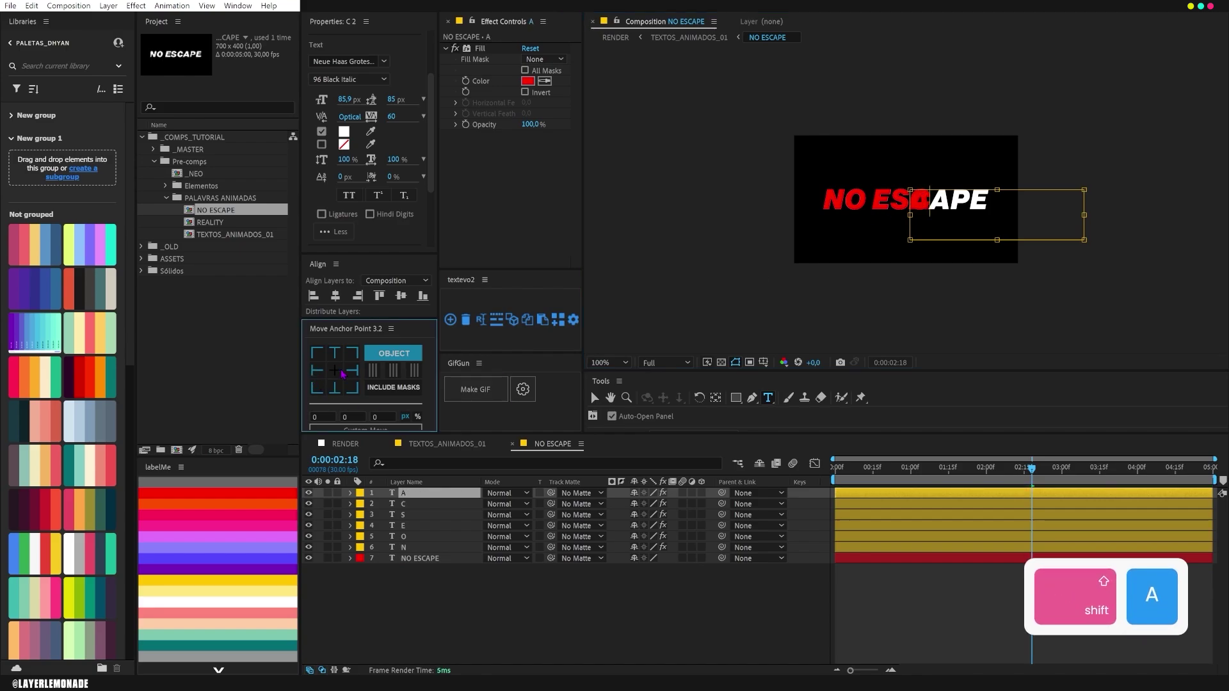
type("v")
left_click_drag(921, 200, 941, 203)
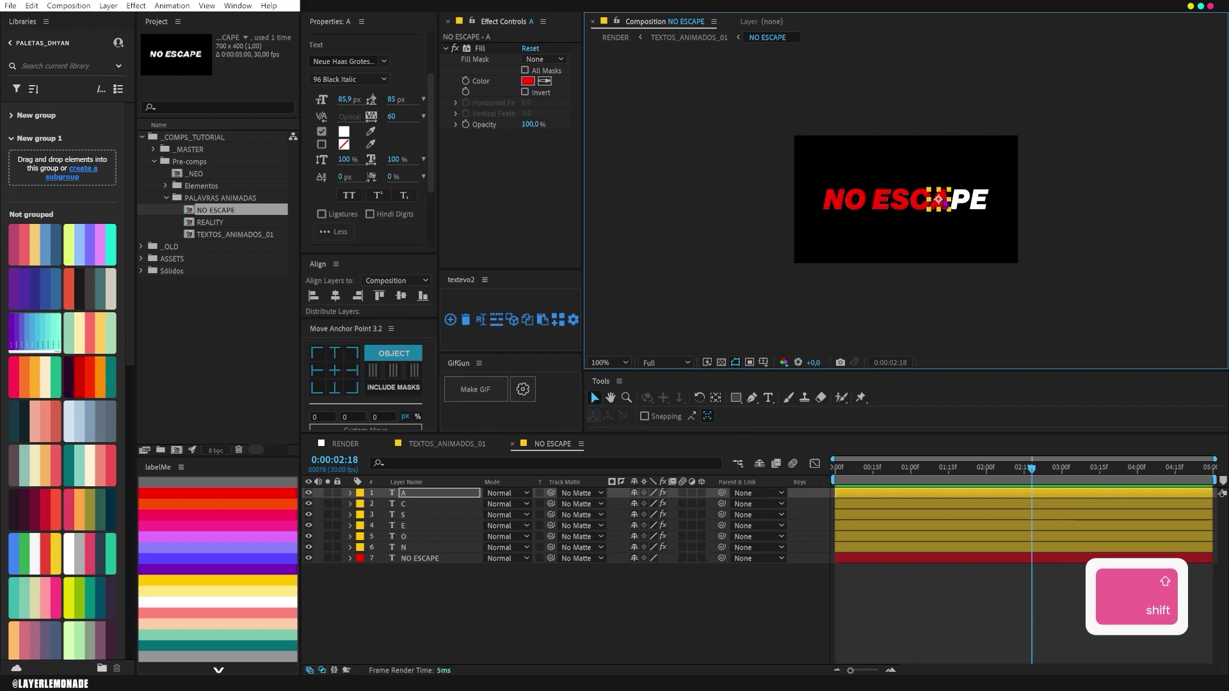
- Duplicate the red A layer as a P with a centred anchor point and align it over the white P of ESCAPE
left_click(400, 499)
key("ctrl+d")
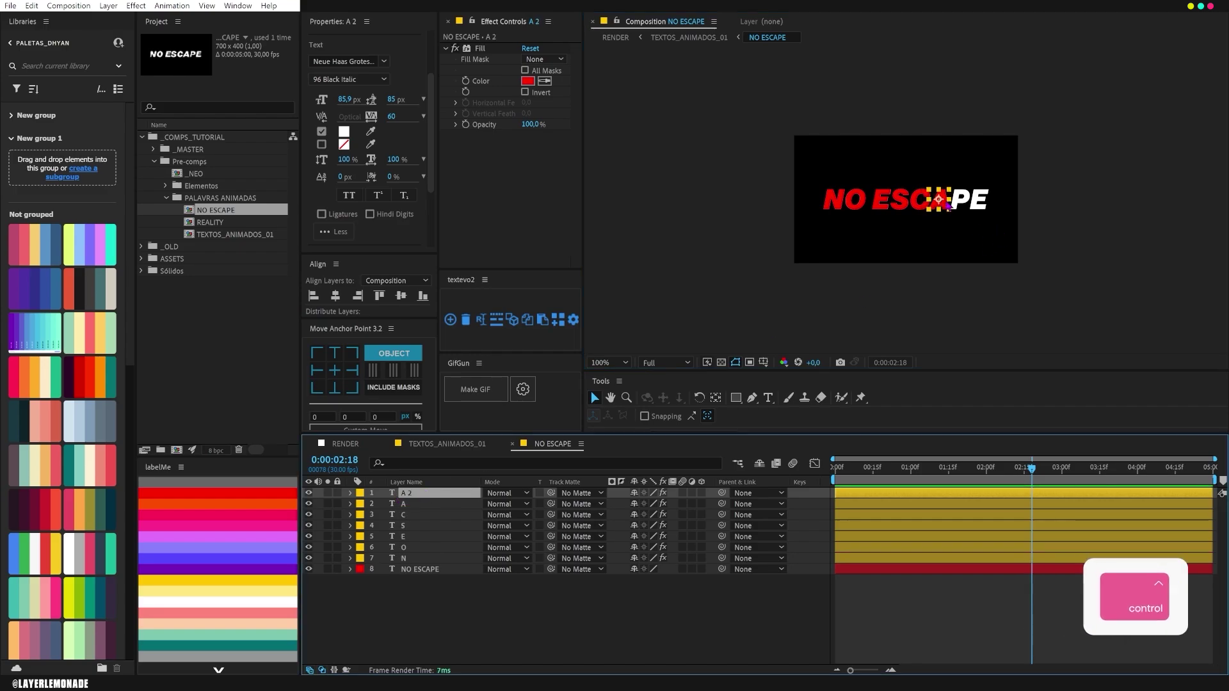
key("ctrl+t")
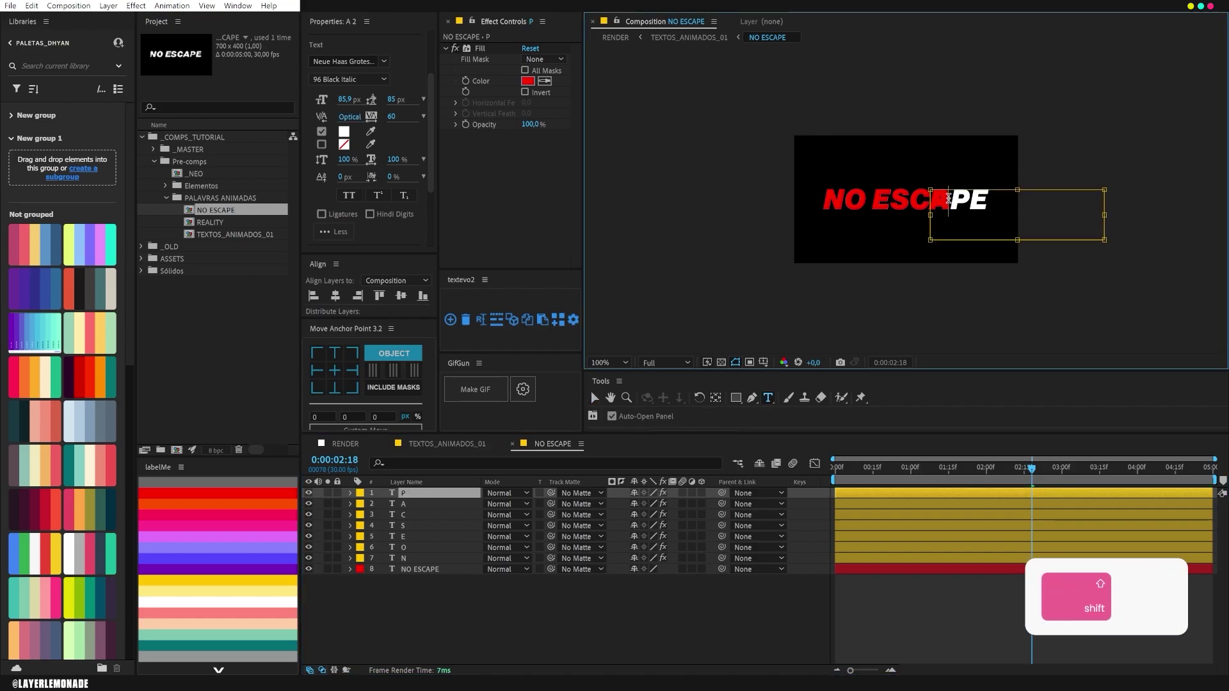
type("P")
left_click(330, 370)
key("v")
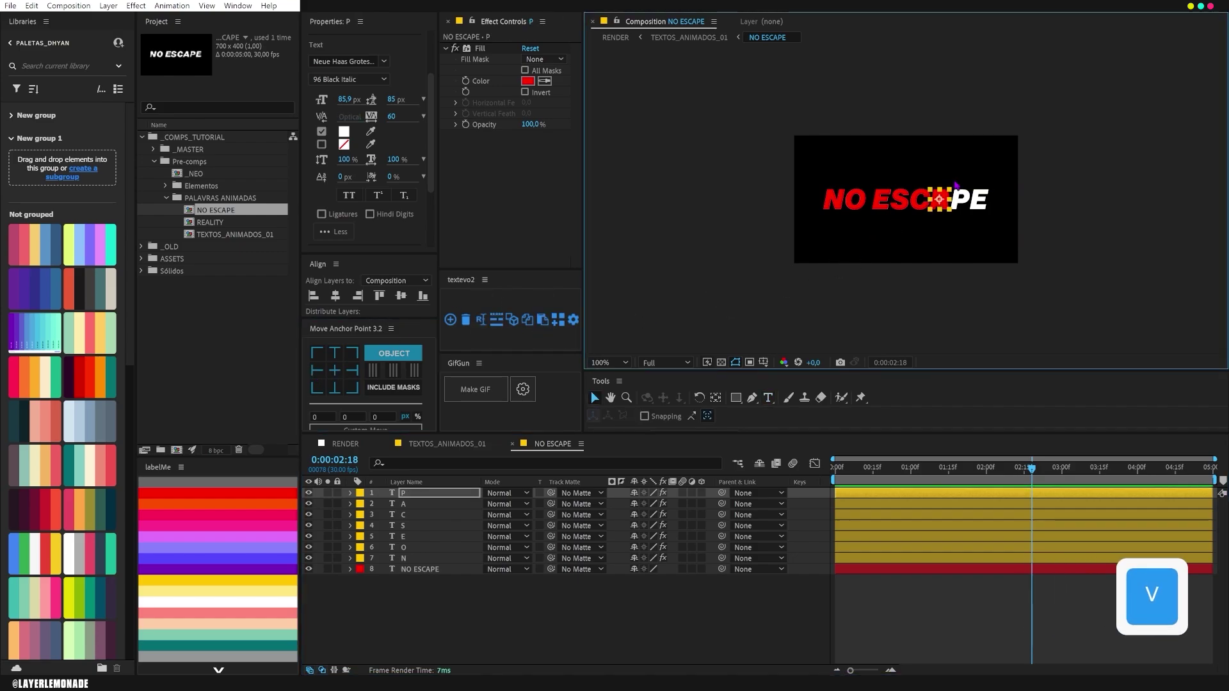
left_click_drag(956, 199, 963, 200)
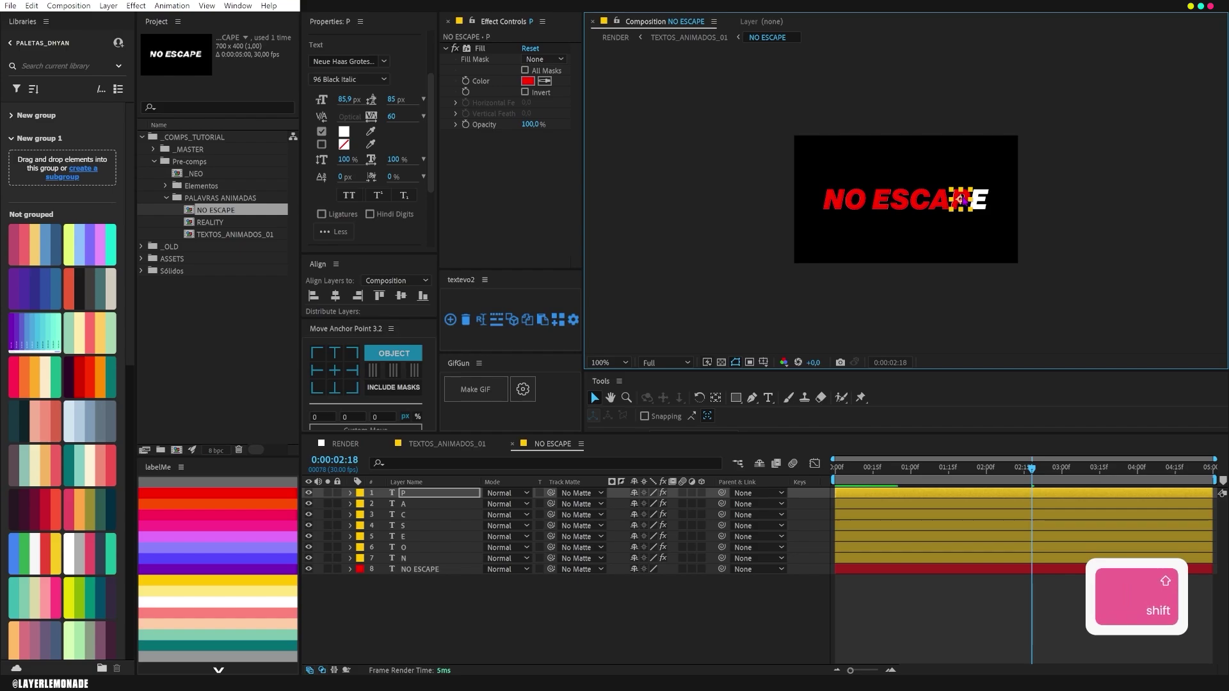
key("Left")
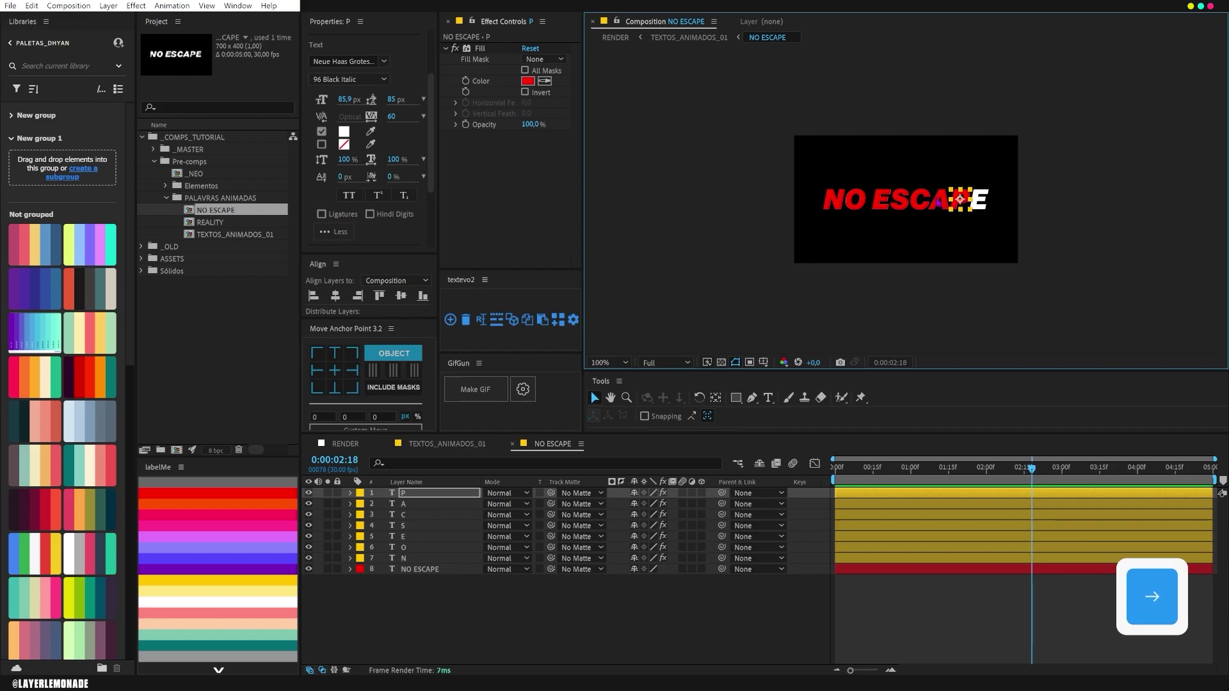
- Duplicate the red P layer, change the copy's text to E and align it over the final white E of ESCAPE
left_click(446, 494)
key("ctrl+d")
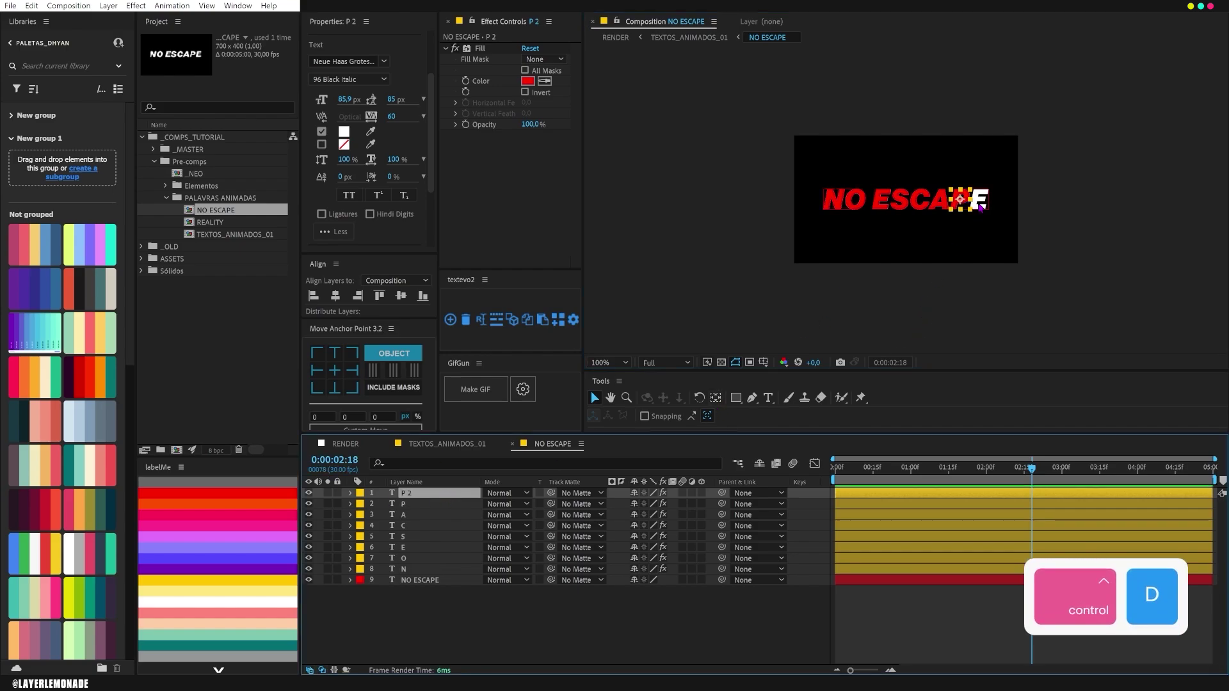
key("ctrl+t")
type("E")
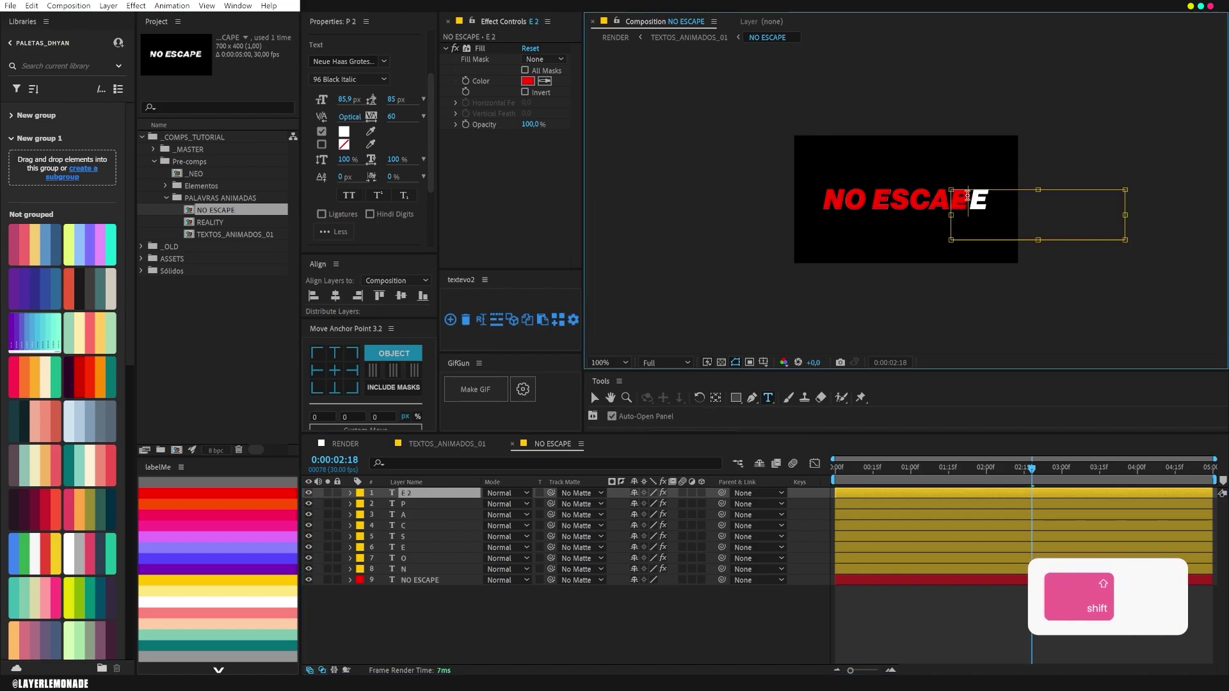
key("Escape")
key("v")
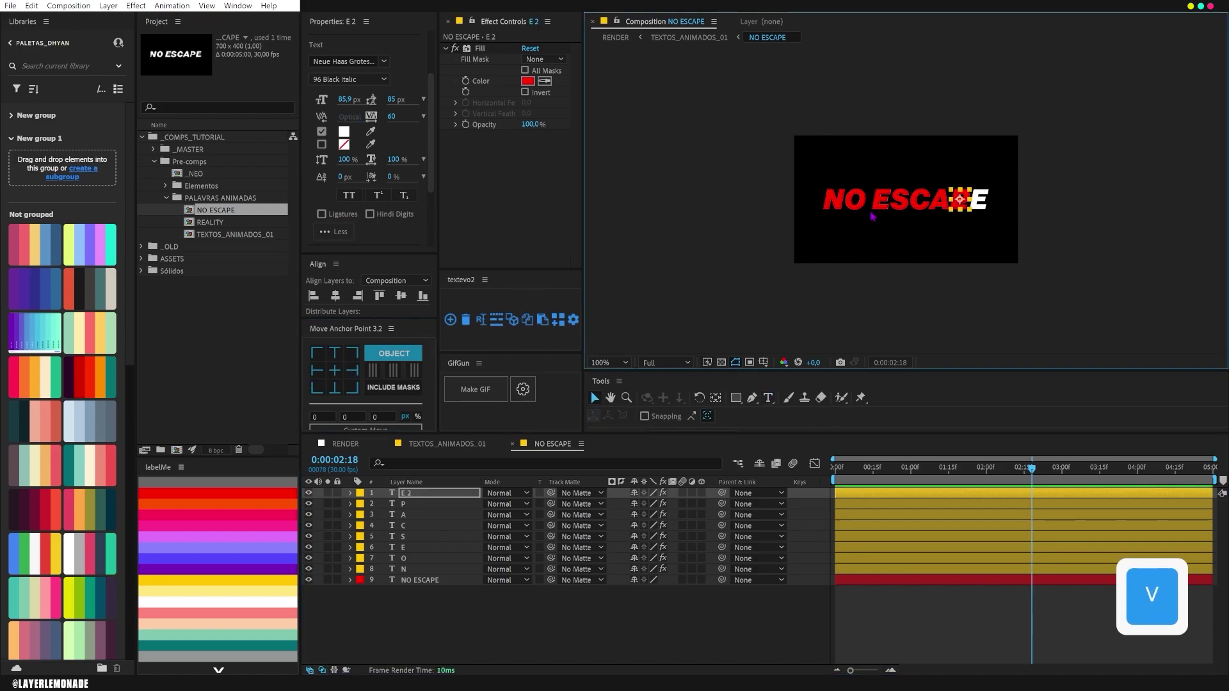
left_click_drag(959, 199, 975, 201)
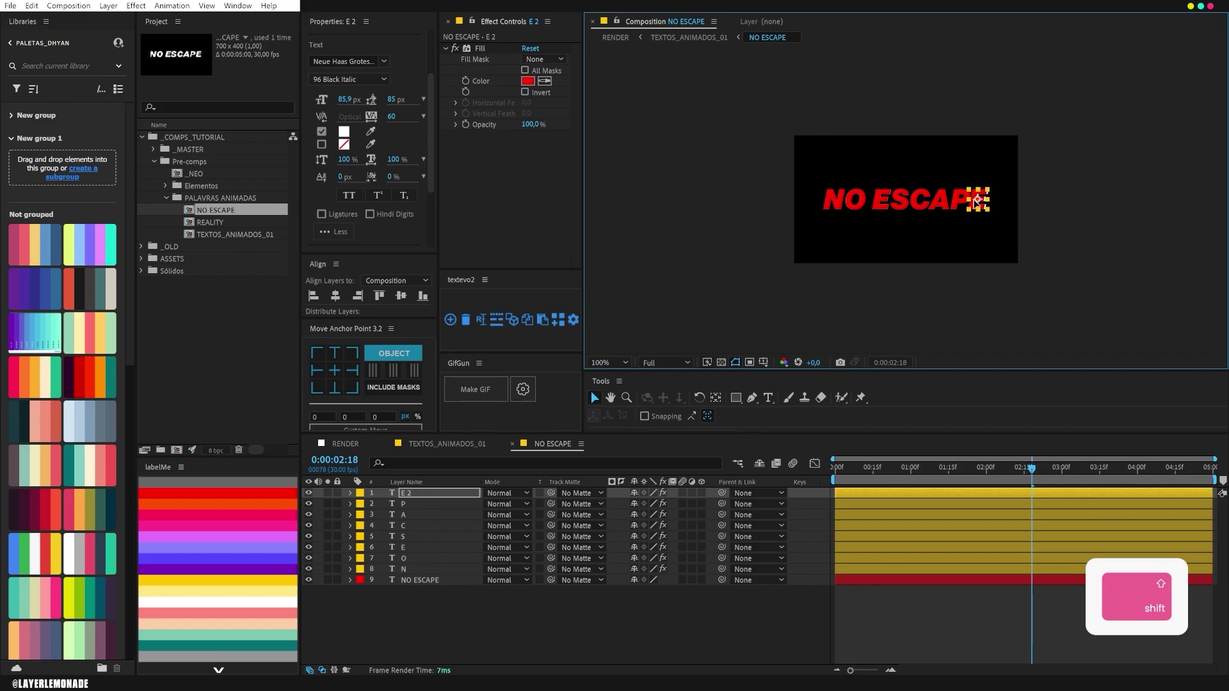
key("shift+Right")
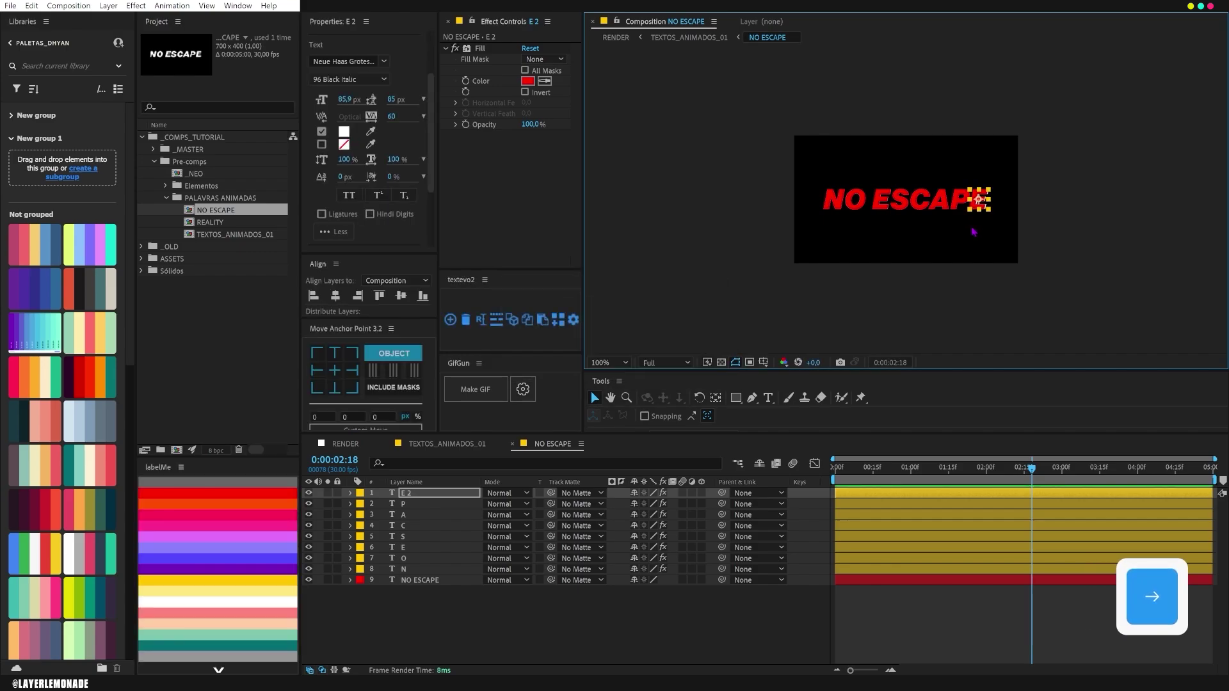
key("Right")
- Rename the newest letter layer to E and delete the original NO ESCAPE text layer
left_click(436, 496)
key("Return")
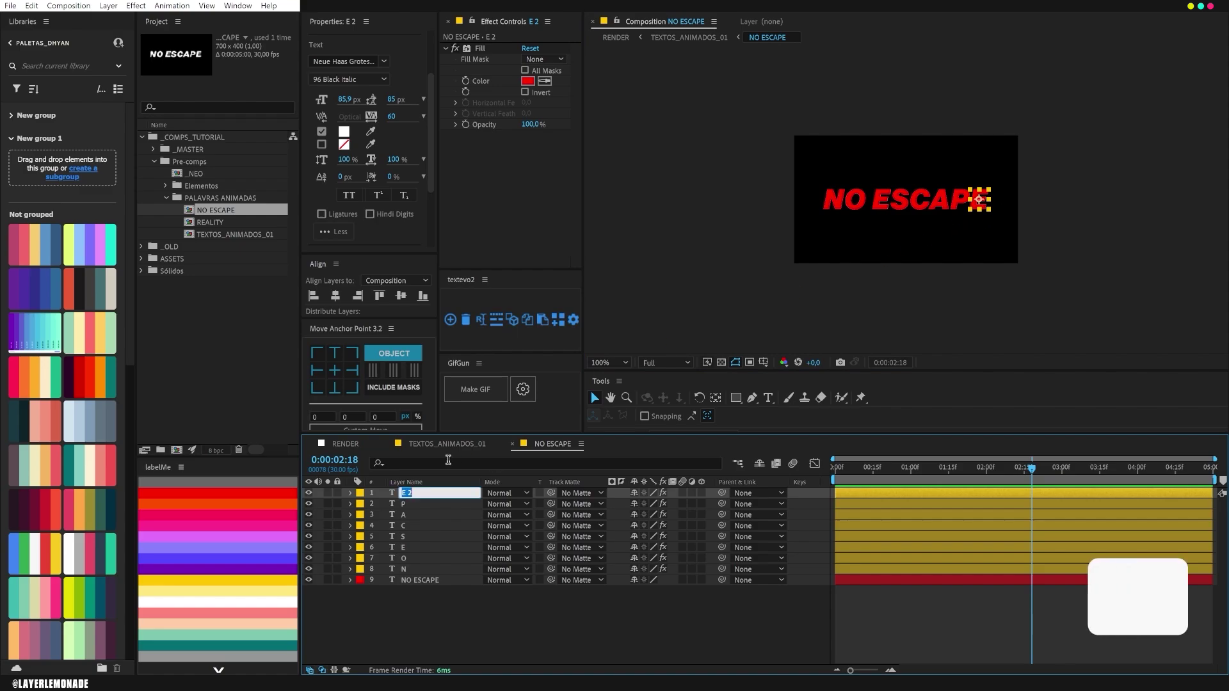
type("E")
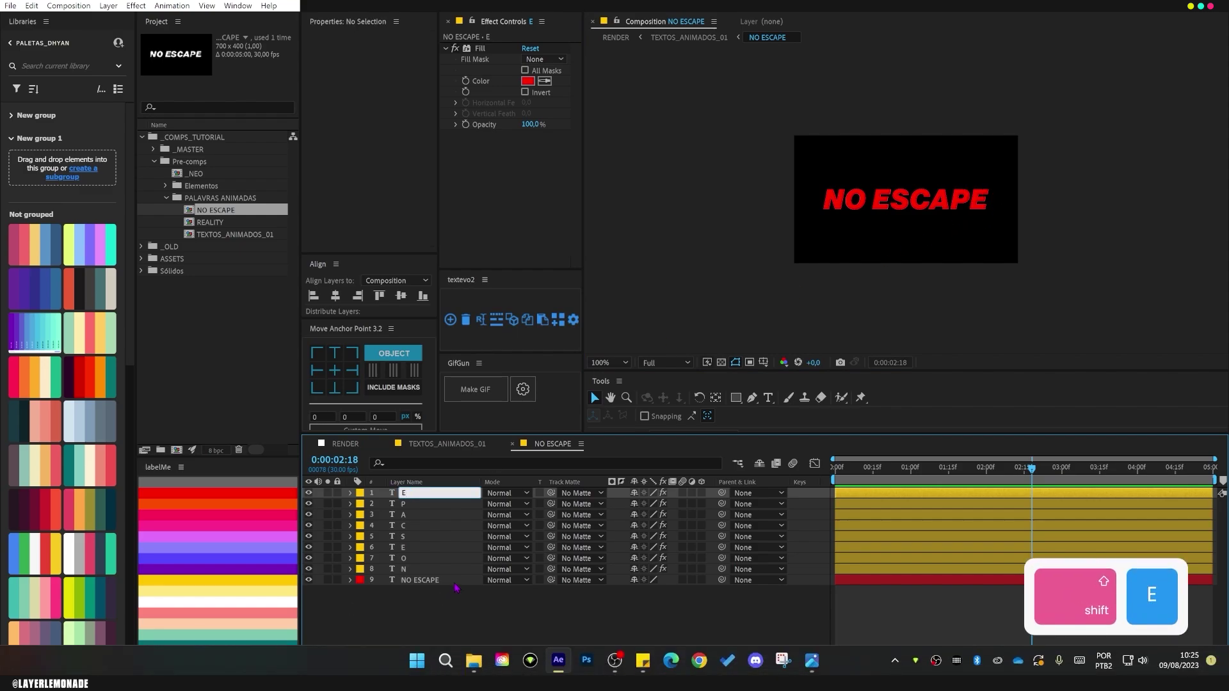
left_click(457, 581)
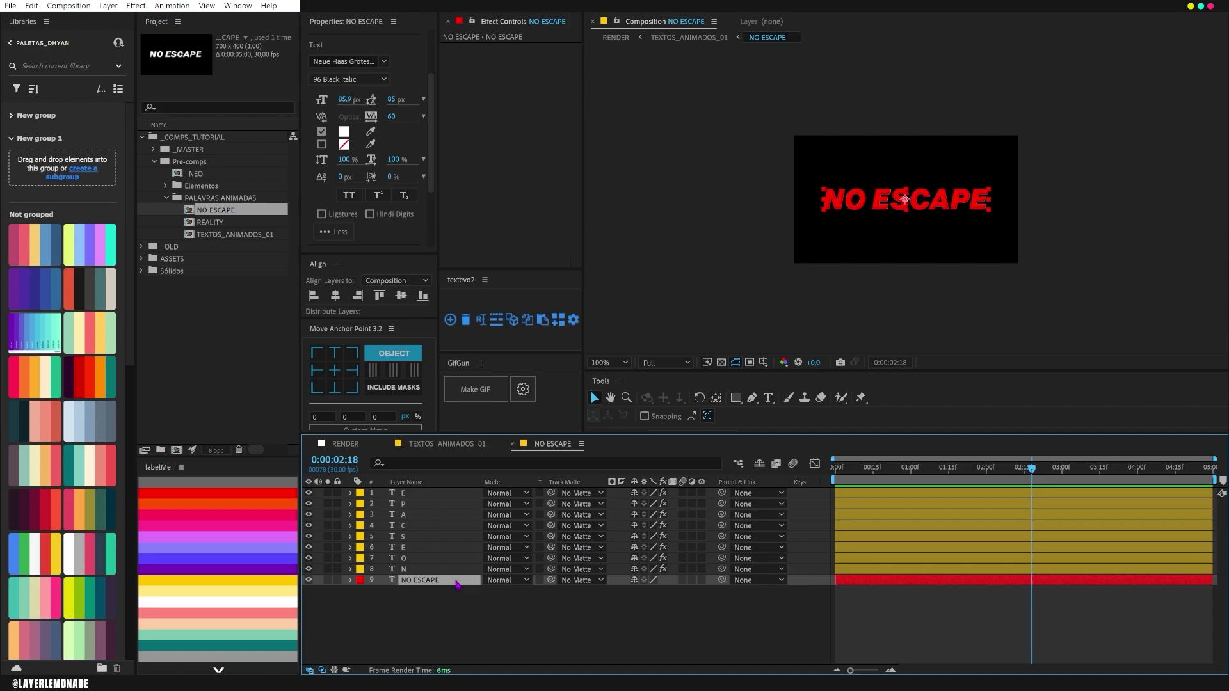
key("Delete")
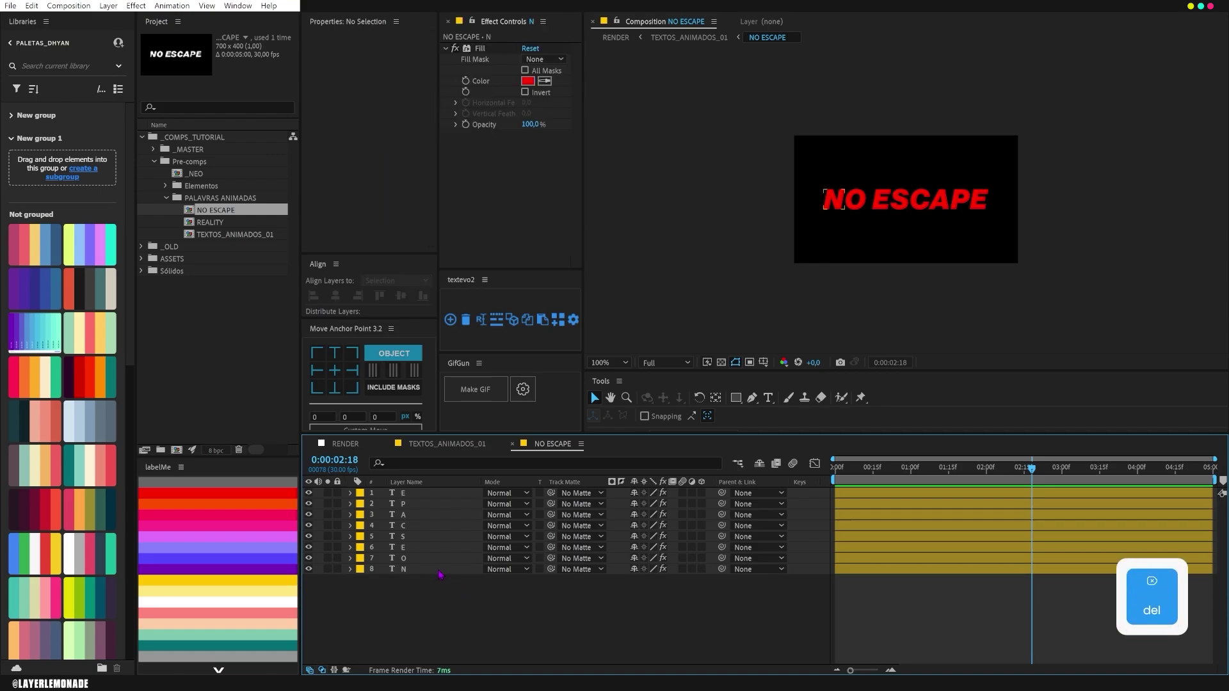
- Remove the Fill effect from all eight letter layers
left_click(437, 570)
left_click(442, 499, "shift")
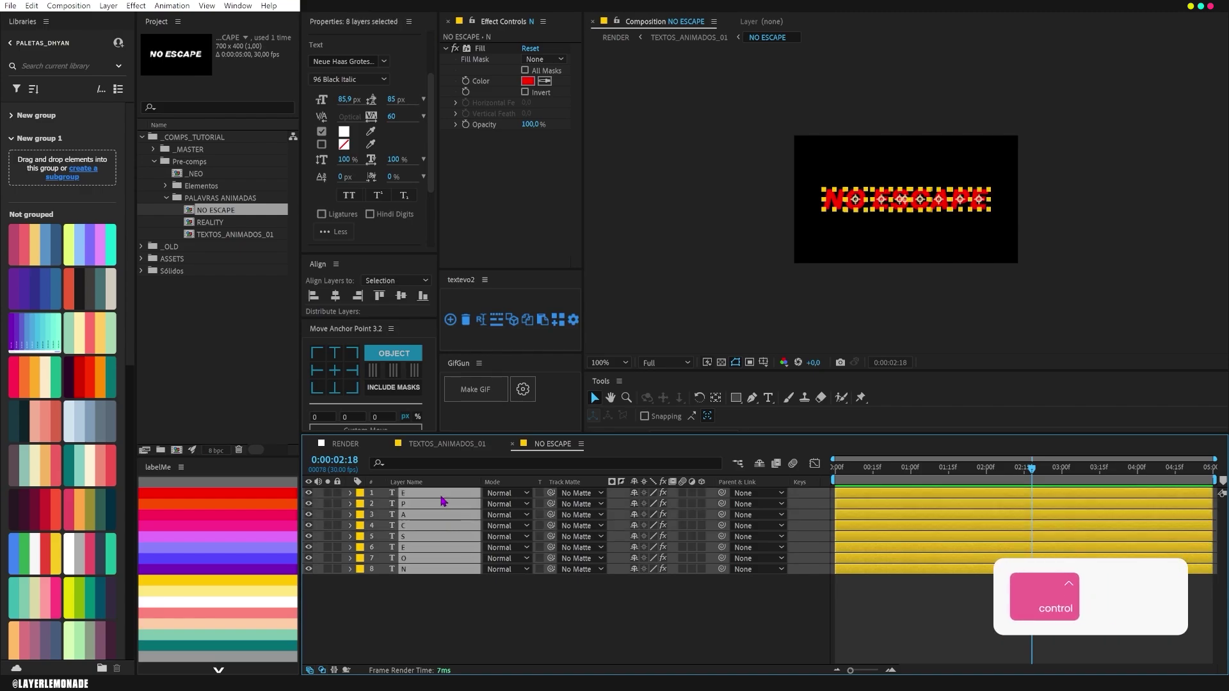
key("ctrl+shift+a")
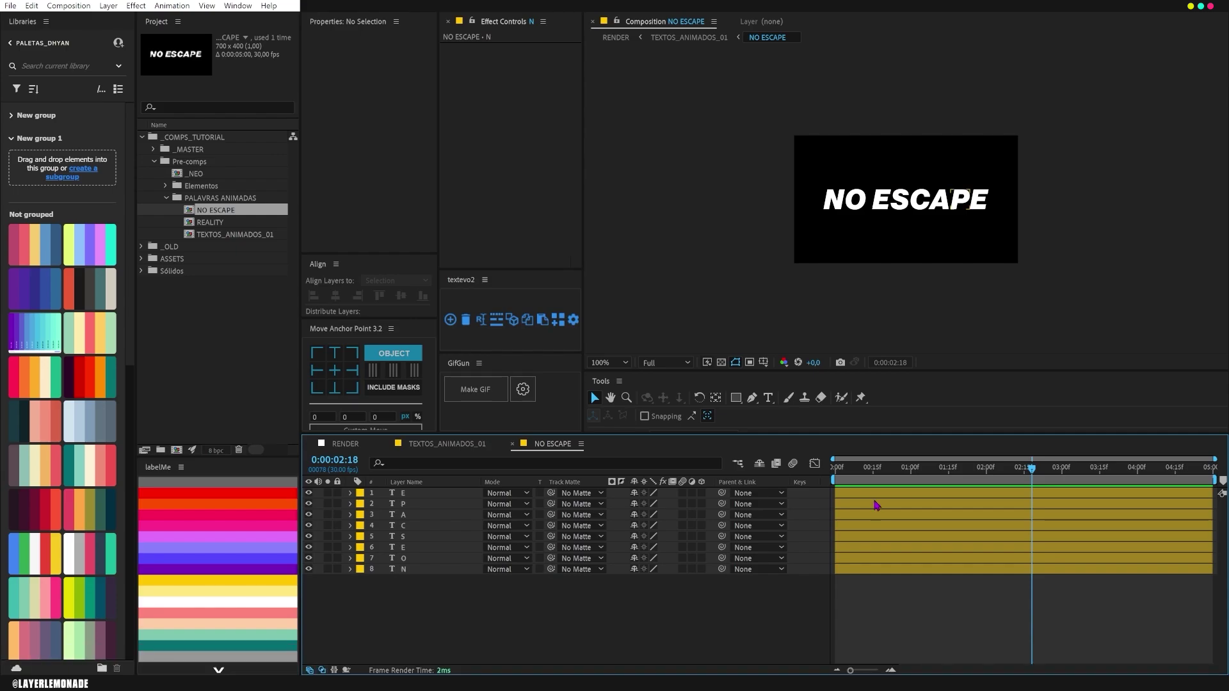
- Shift every letter layer except the N along the timeline so they start at about 3:15
left_click(419, 557)
left_click(808, 493, "shift")
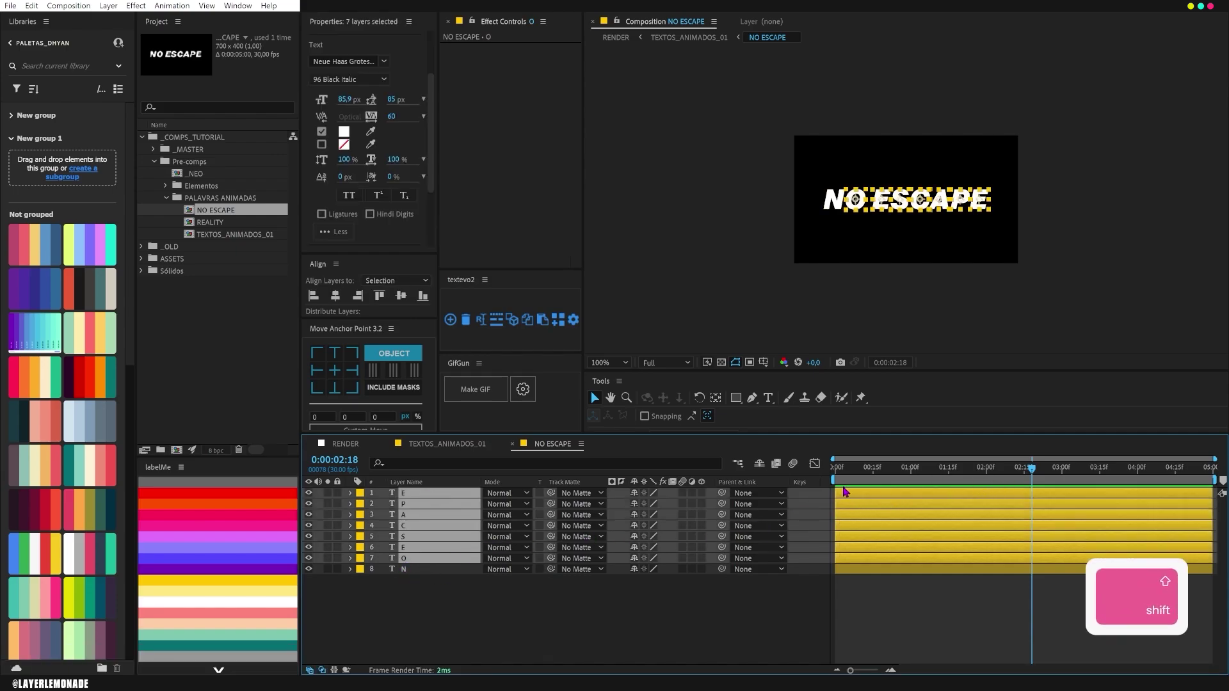
left_click_drag(844, 492, 1106, 495)
left_click(519, 604)
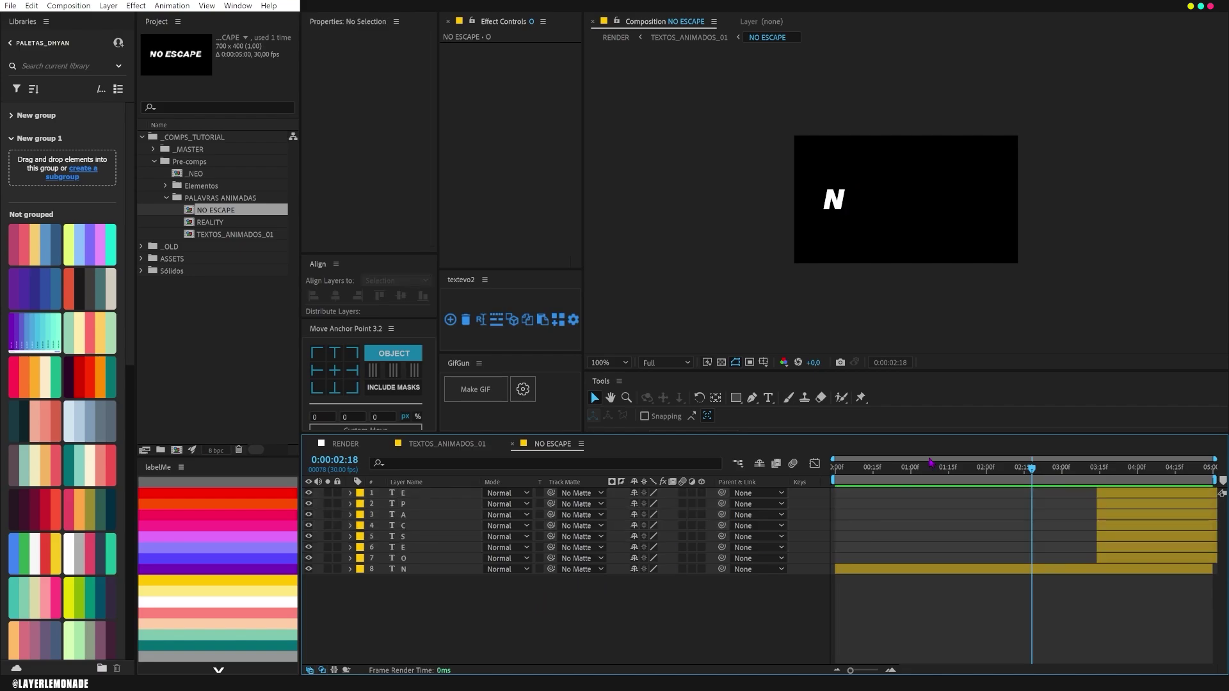
- Filter the N layer's properties for Source Text and set a Source Text keyframe at 0:00:00:00
left_click(830, 468)
left_click(403, 569)
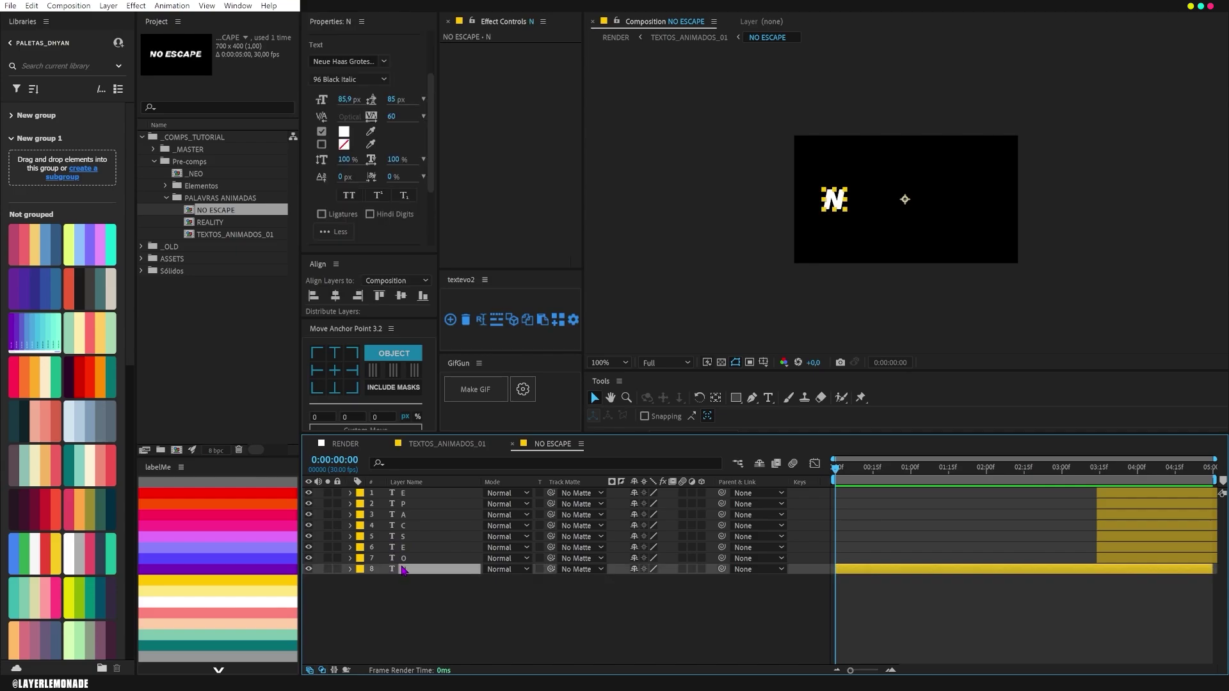
left_click(414, 462)
type("sourve")
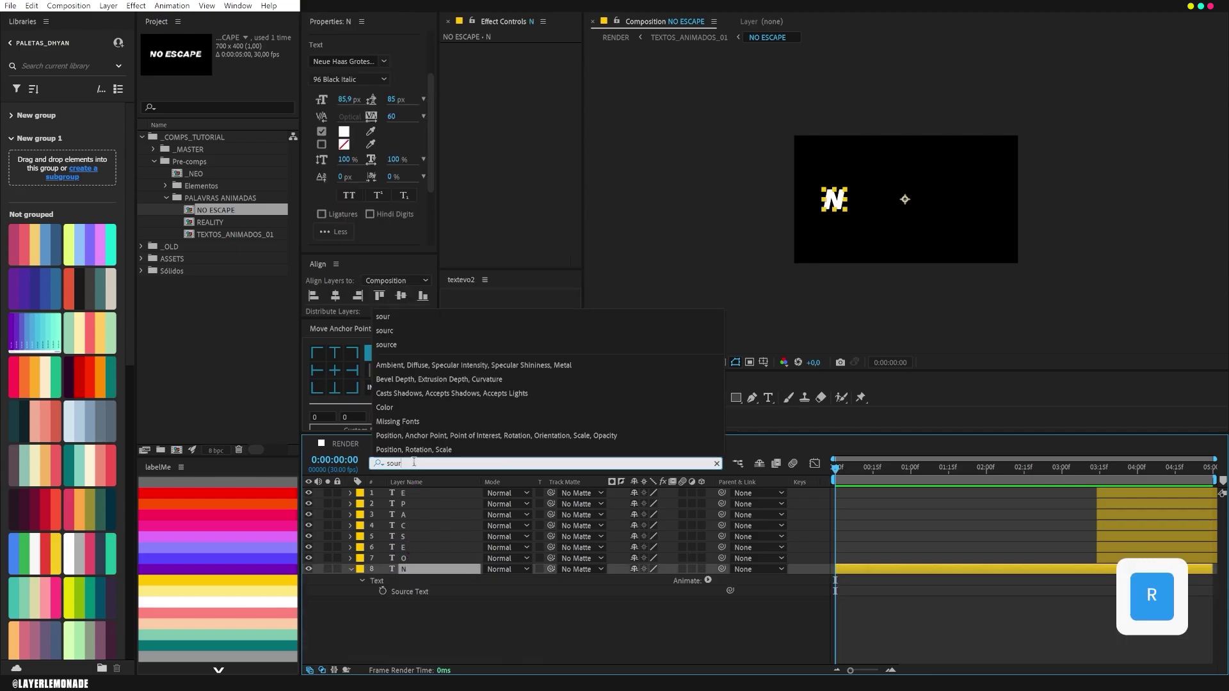
key("BackSpace")
key("BackSpace")
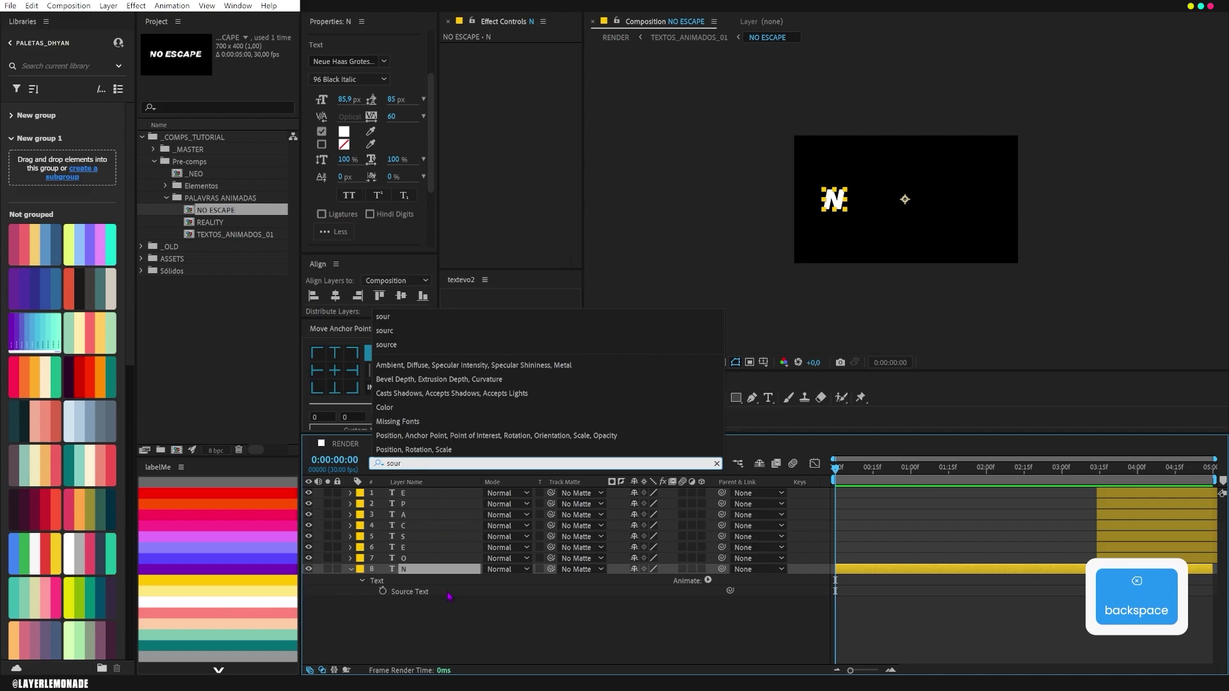
left_click(383, 592)
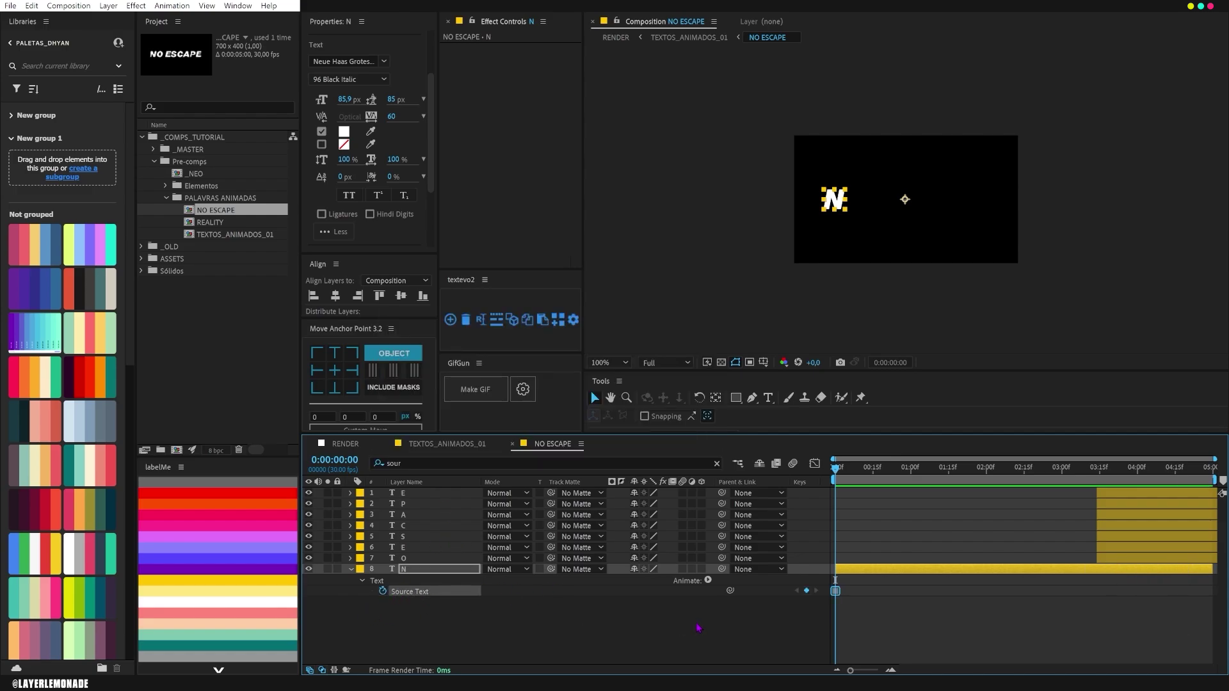
- Add a Position keyframe to the N layer at 0:00:00:00 and reveal all its keyframed properties
left_click(459, 573)
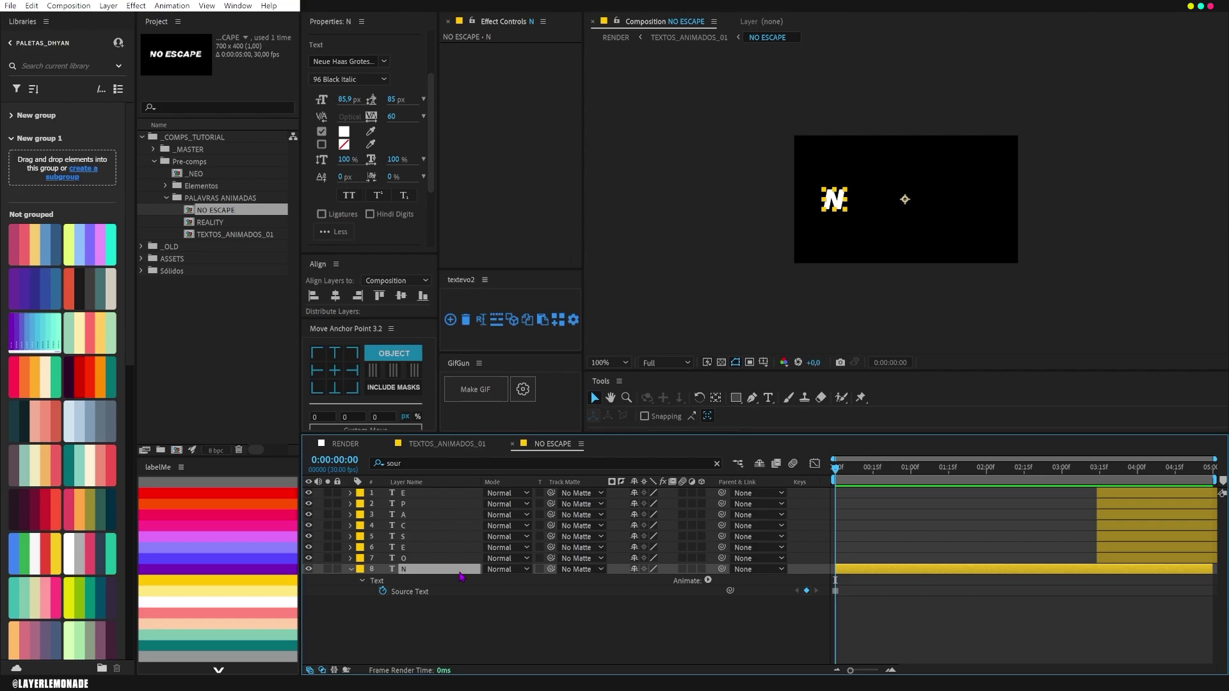
key("alt+shift+p")
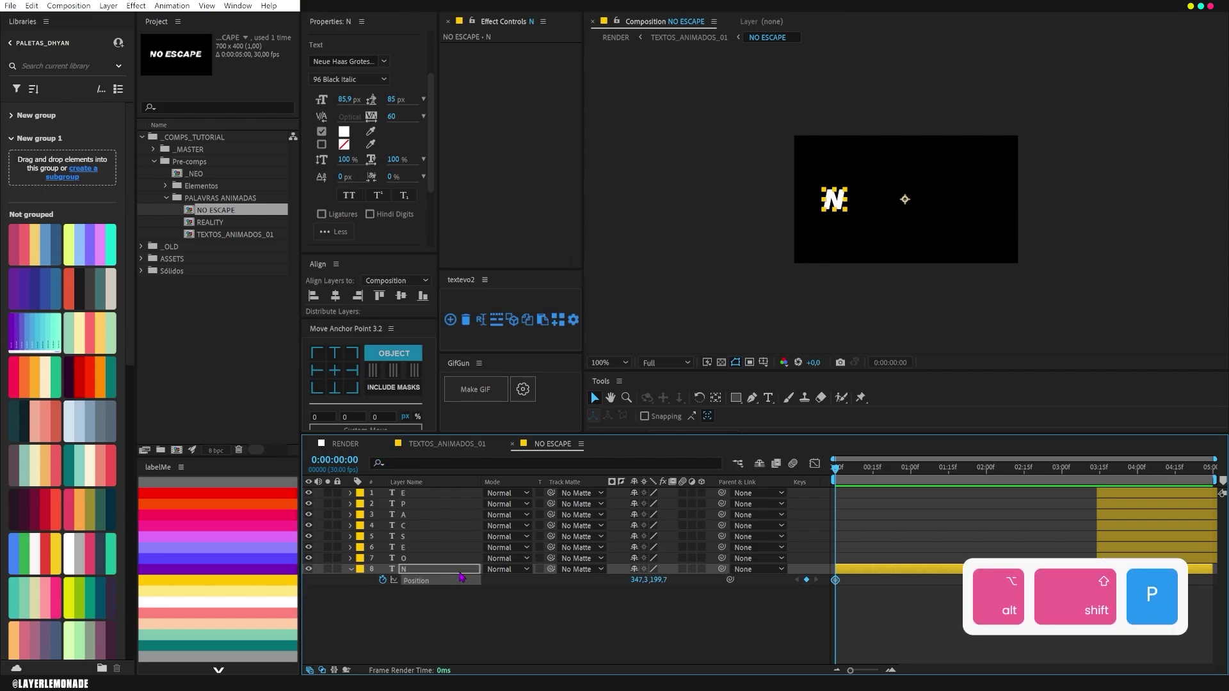
key("u")
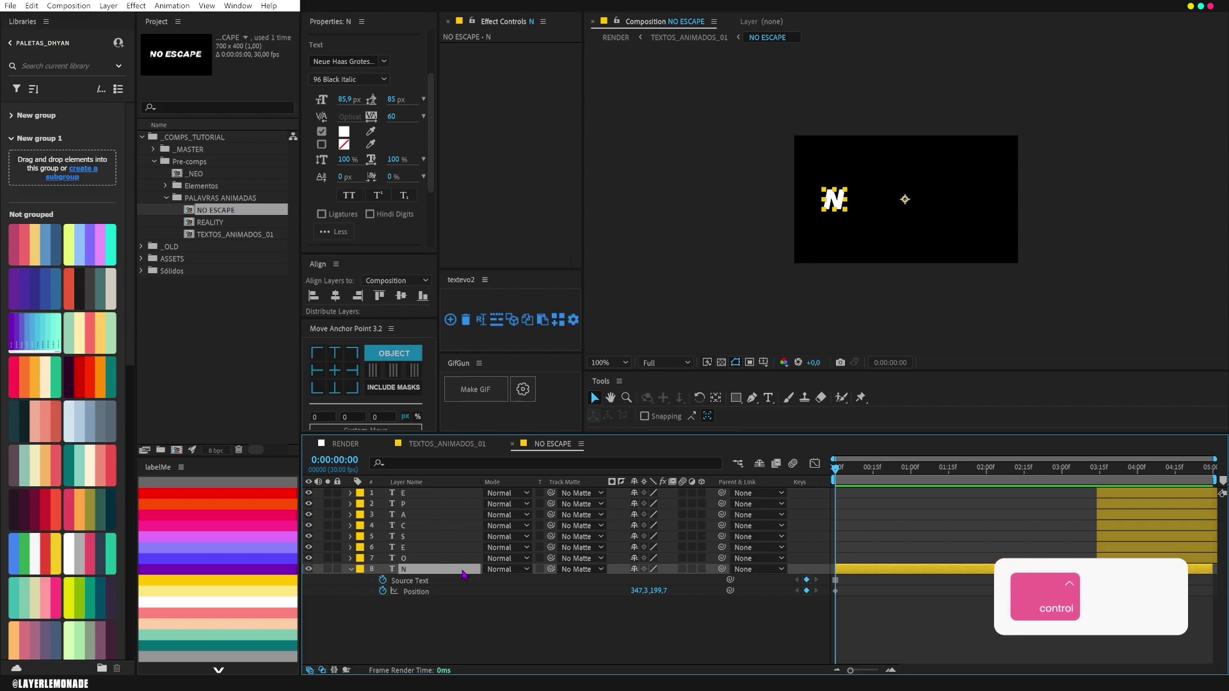
- Move the N layer's Source Text and Position keyframes to 0:00:00:09
key("ctrl+shift+Right")
key("ctrl+Left")
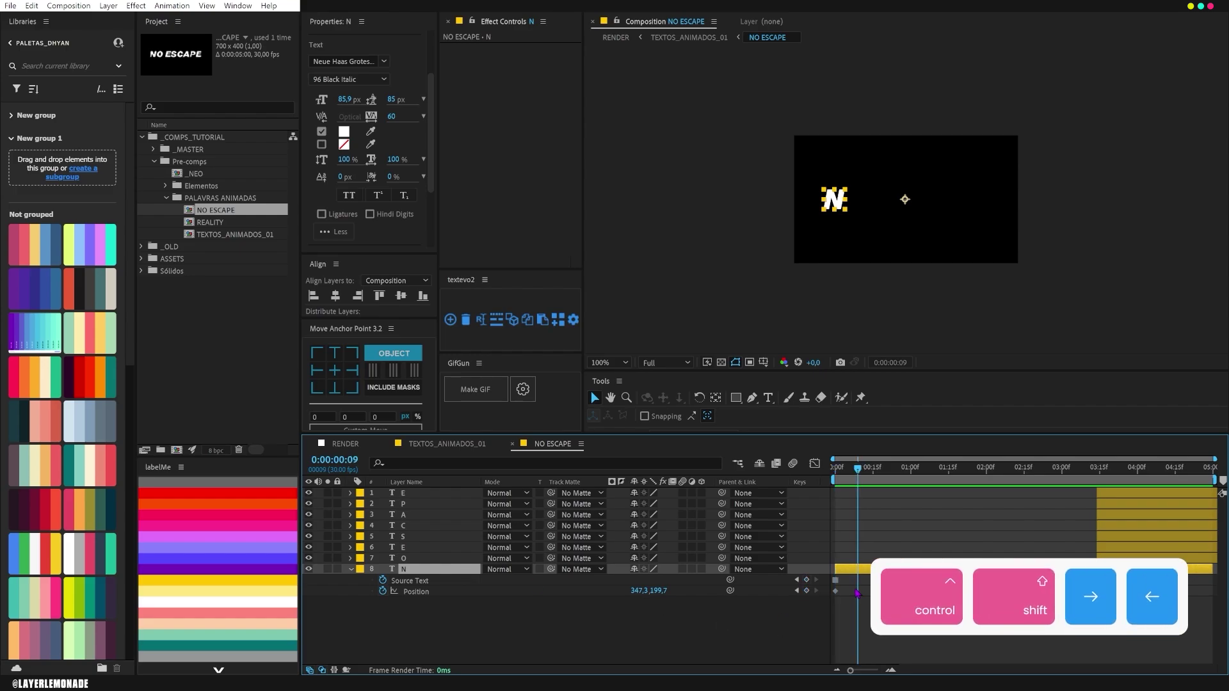
mouse_move(843, 597)
left_mouse_down()
mouse_move(829, 578)
mouse_move(857, 585)
left_mouse_up()
left_click(841, 622)
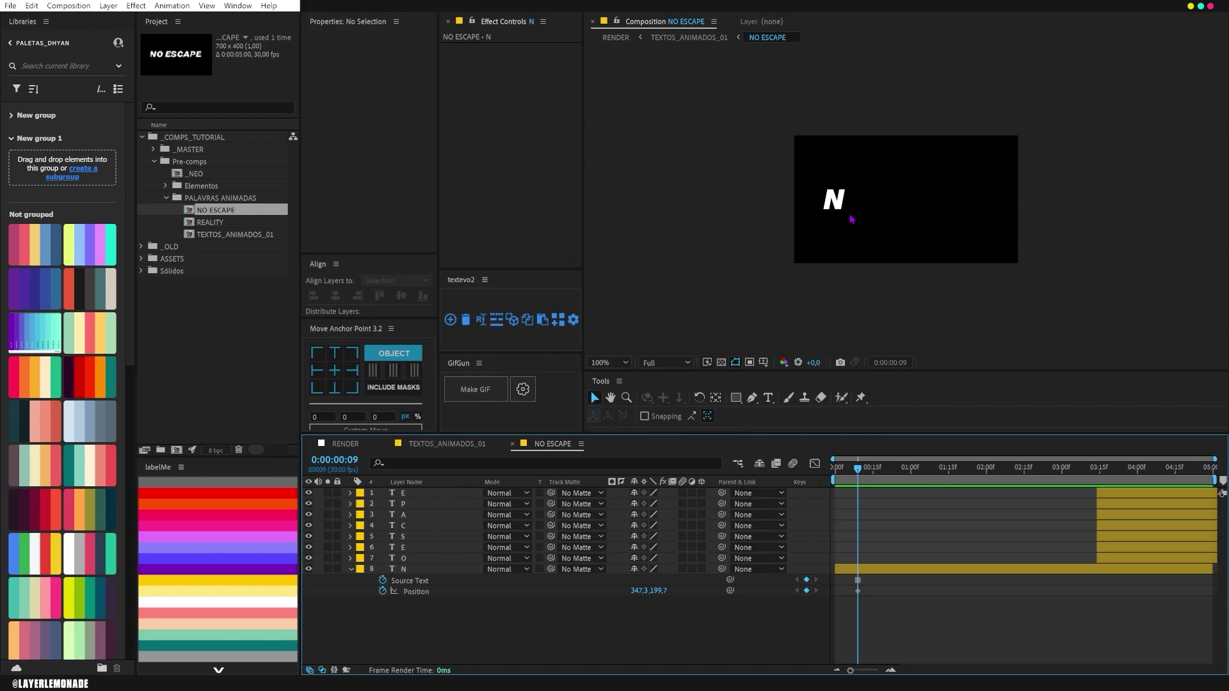
- Turn the N layer's Position keyframe into a hold keyframe and centre the layer's anchor point
left_click(858, 591)
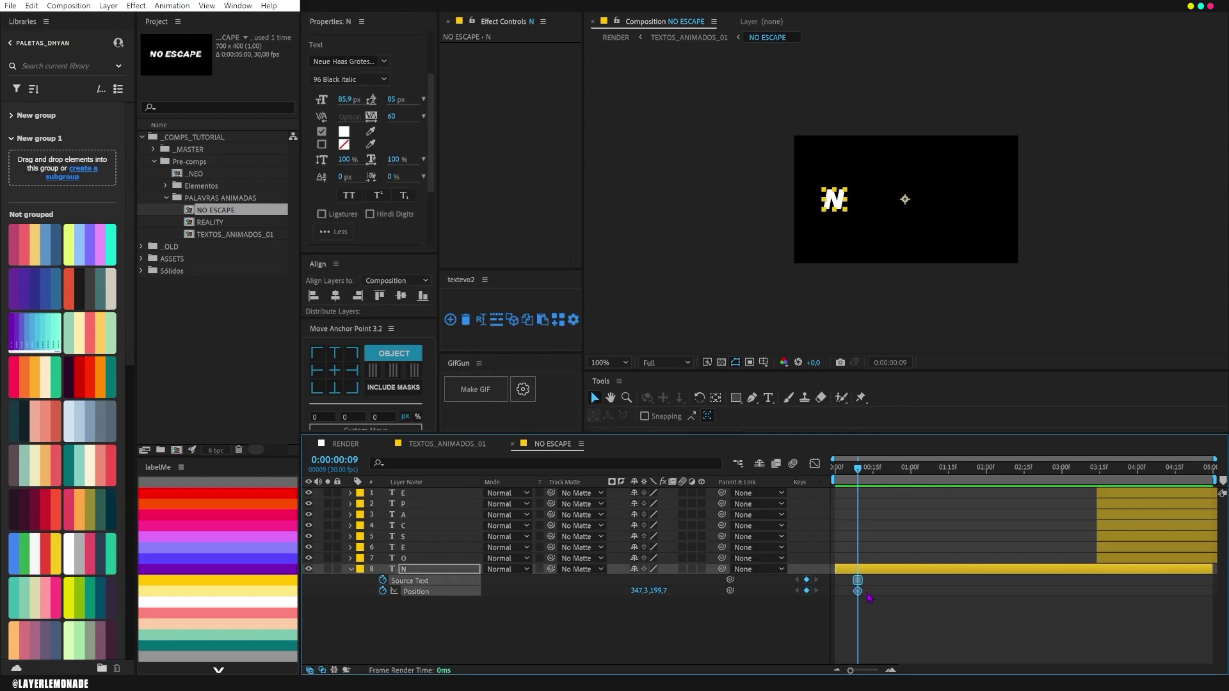
left_click(862, 604)
left_click(858, 591)
right_click(858, 591)
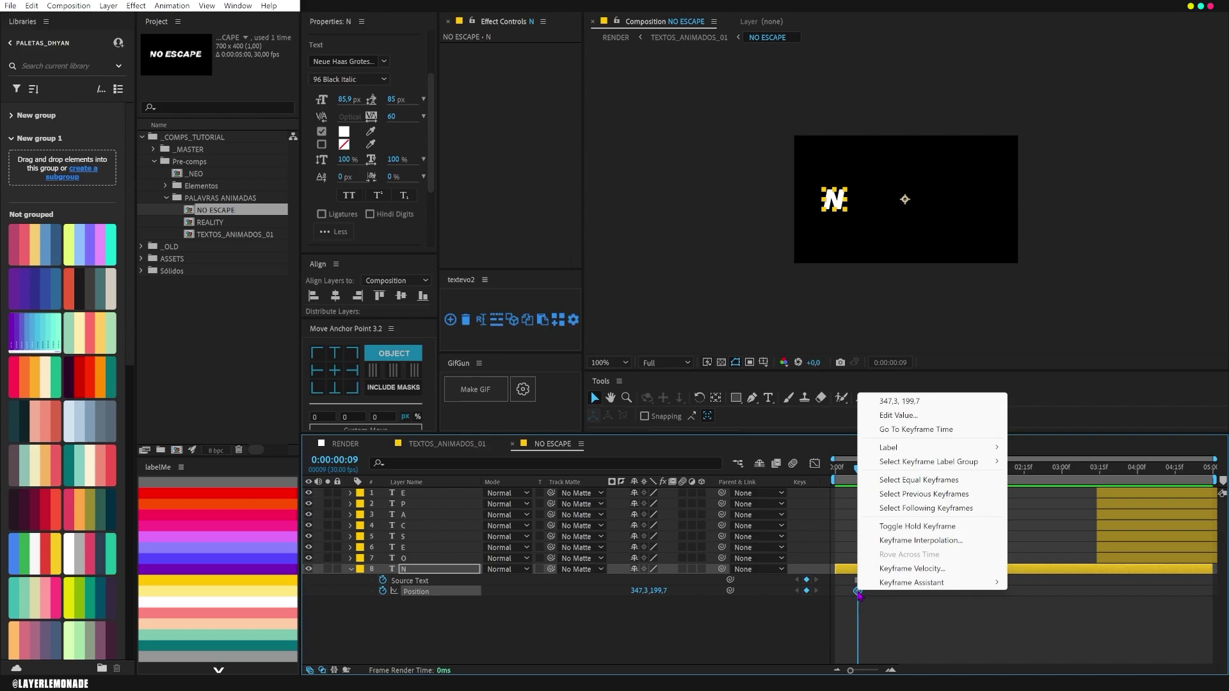
left_click(899, 526)
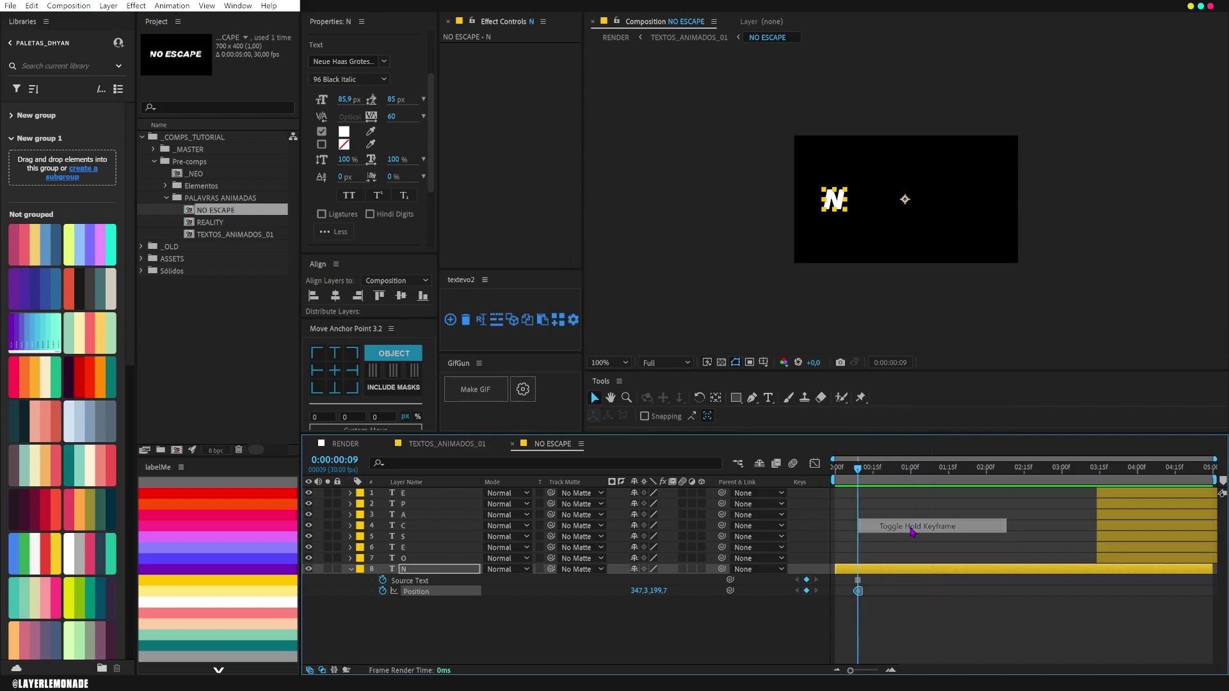
left_click(343, 372)
- Add a Source Text keyframe to the N layer at 0:00:00:00 and replace its letter with 5
left_click_drag(857, 470, 832, 474)
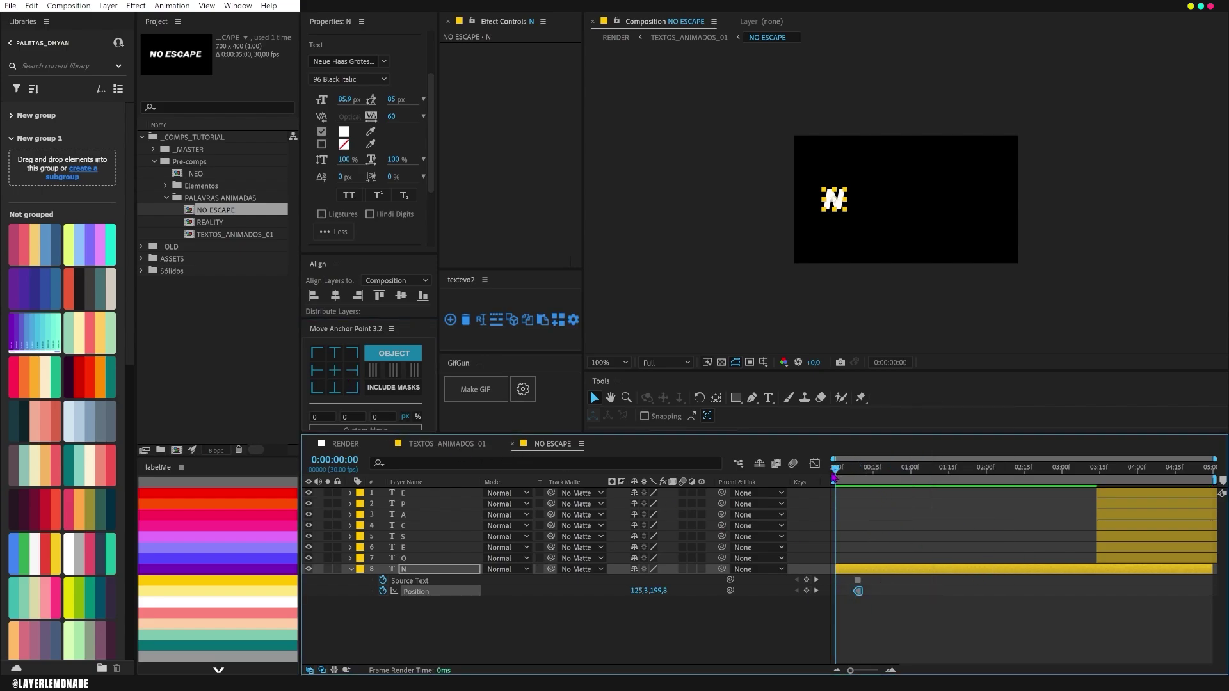
left_click(589, 619)
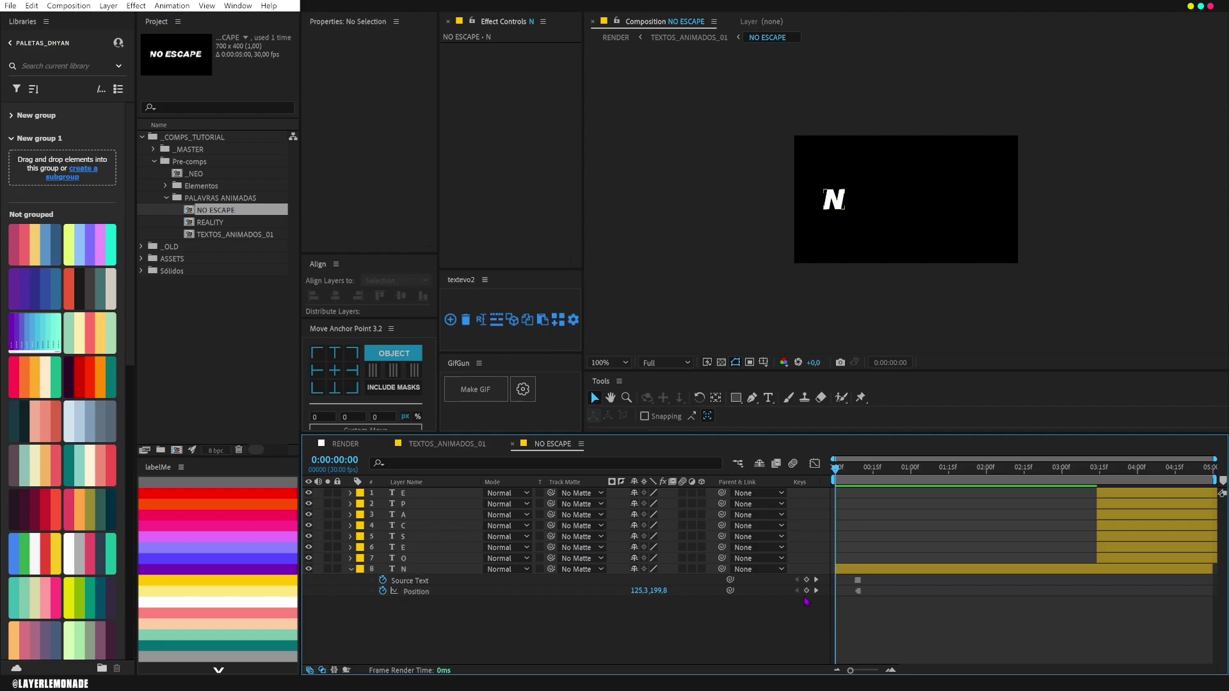
left_click(806, 580)
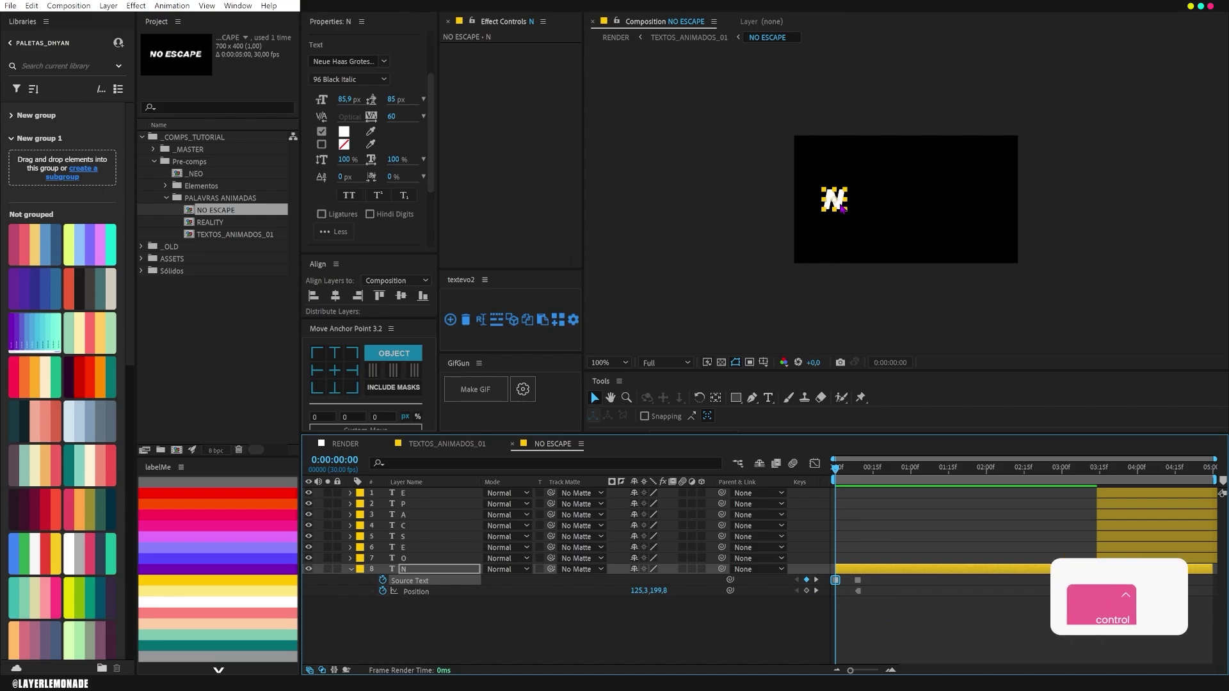
key("ctrl+t")
key("BackSpace")
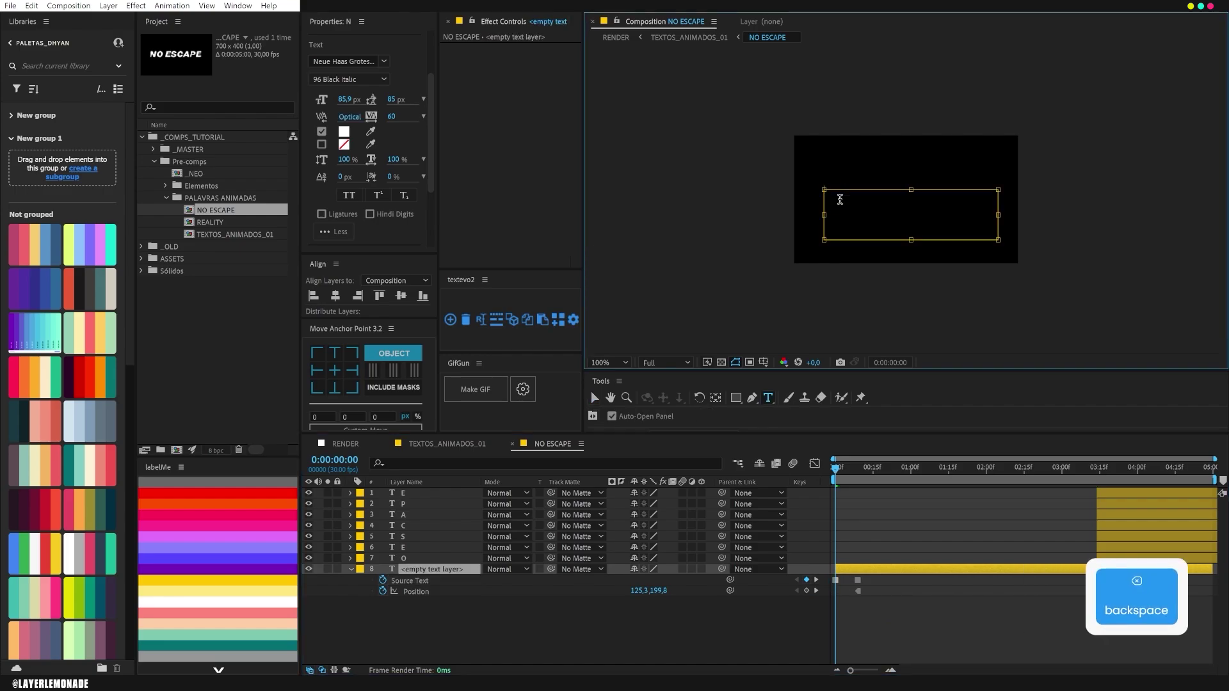
key("shift")
type("5")
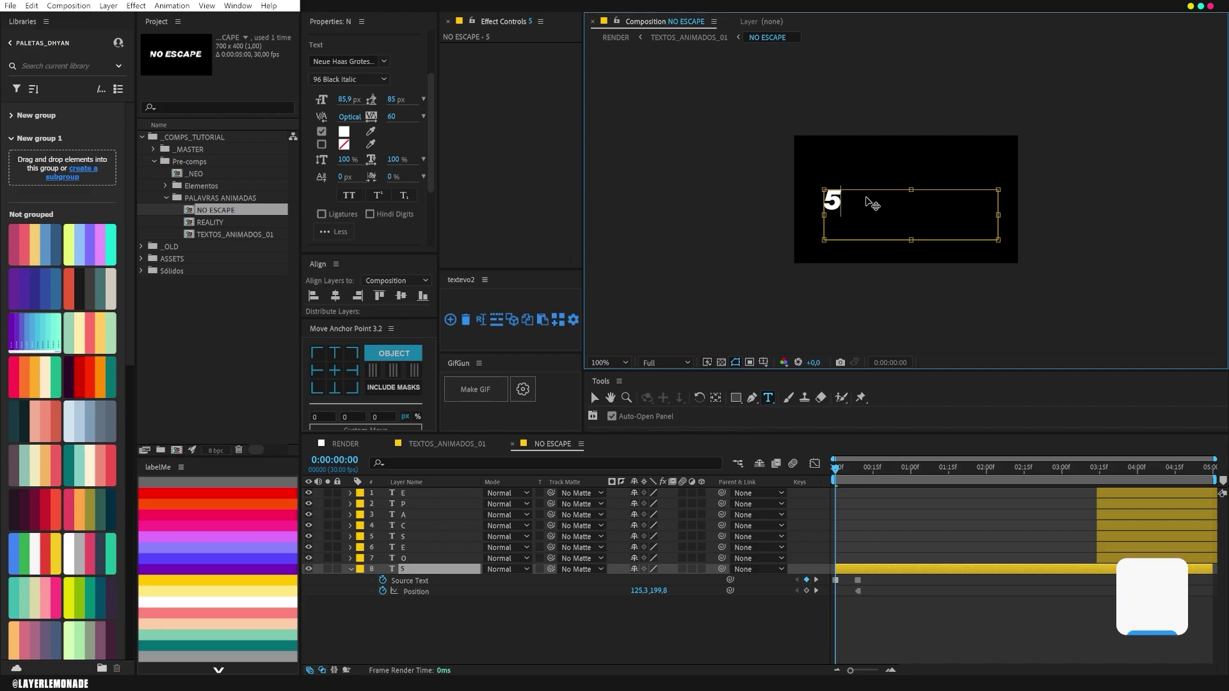
- Set the 5 in the first letter layer to a 59,9 px font size and the 45 Light style
left_click_drag(870, 199, 813, 216)
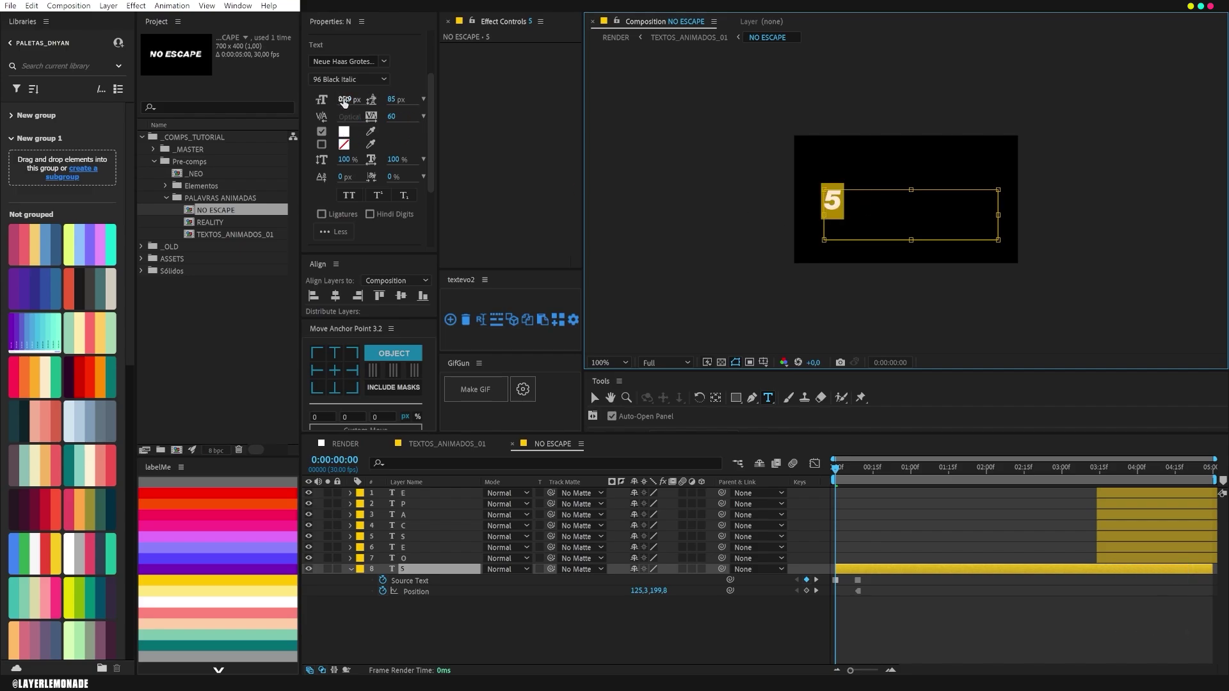
left_click_drag(343, 103, 329, 107)
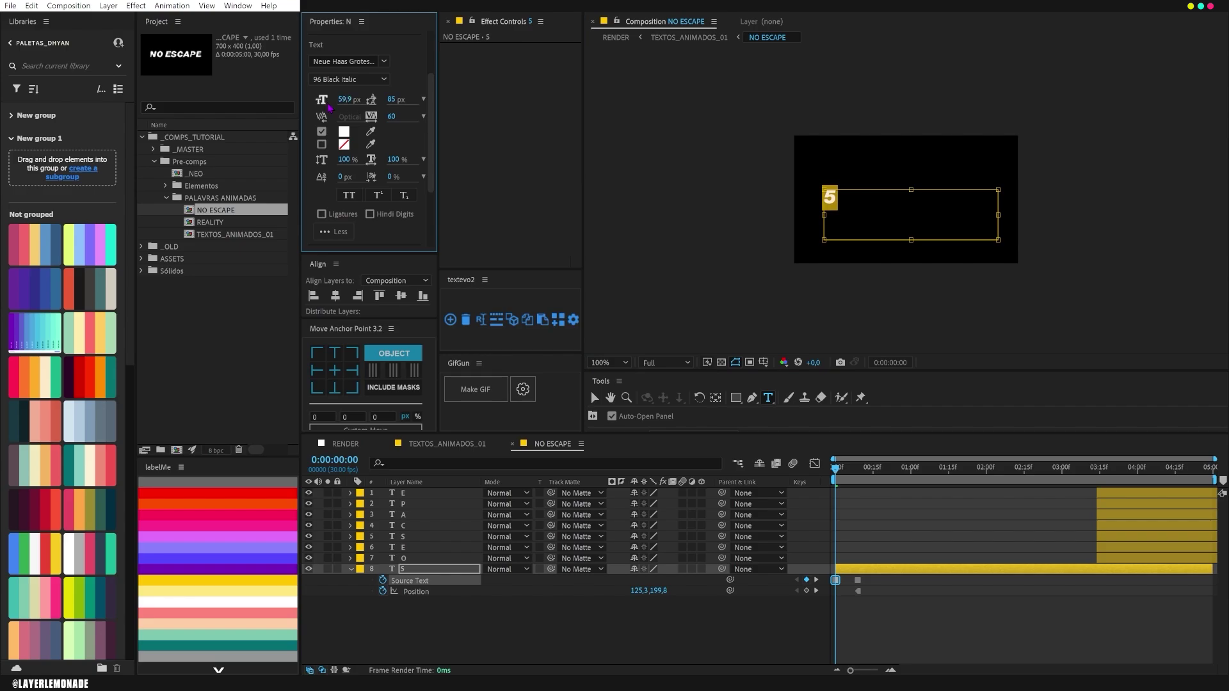
left_click(382, 84)
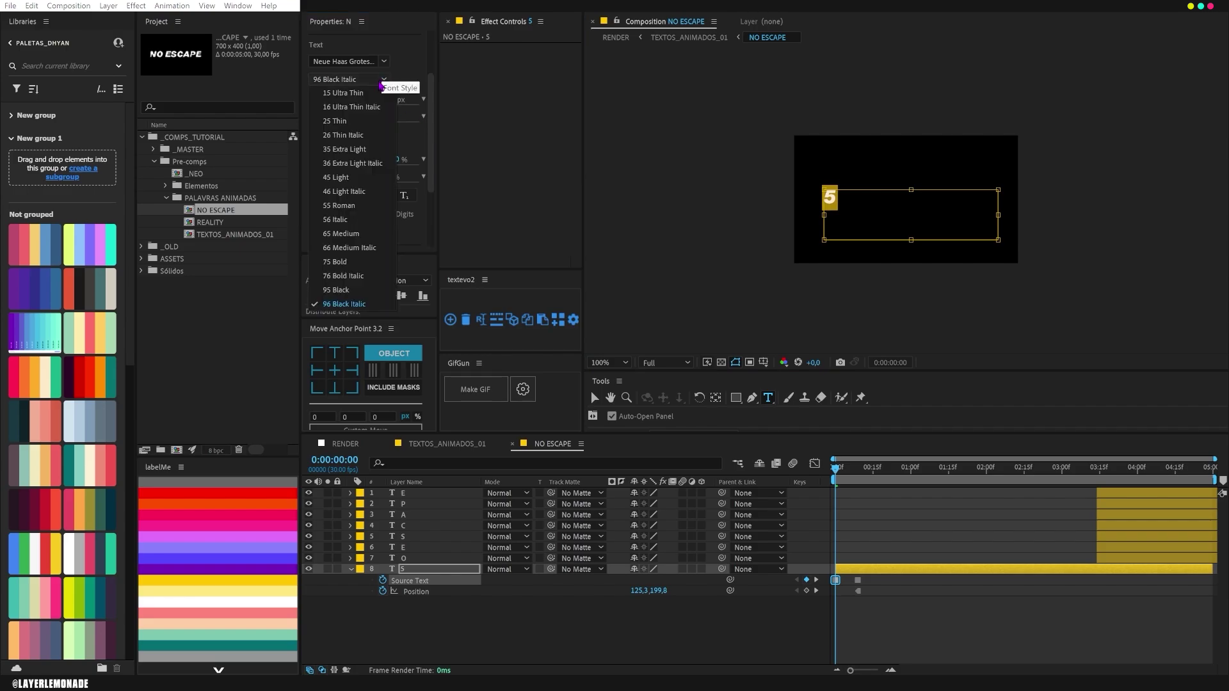
left_click(349, 178)
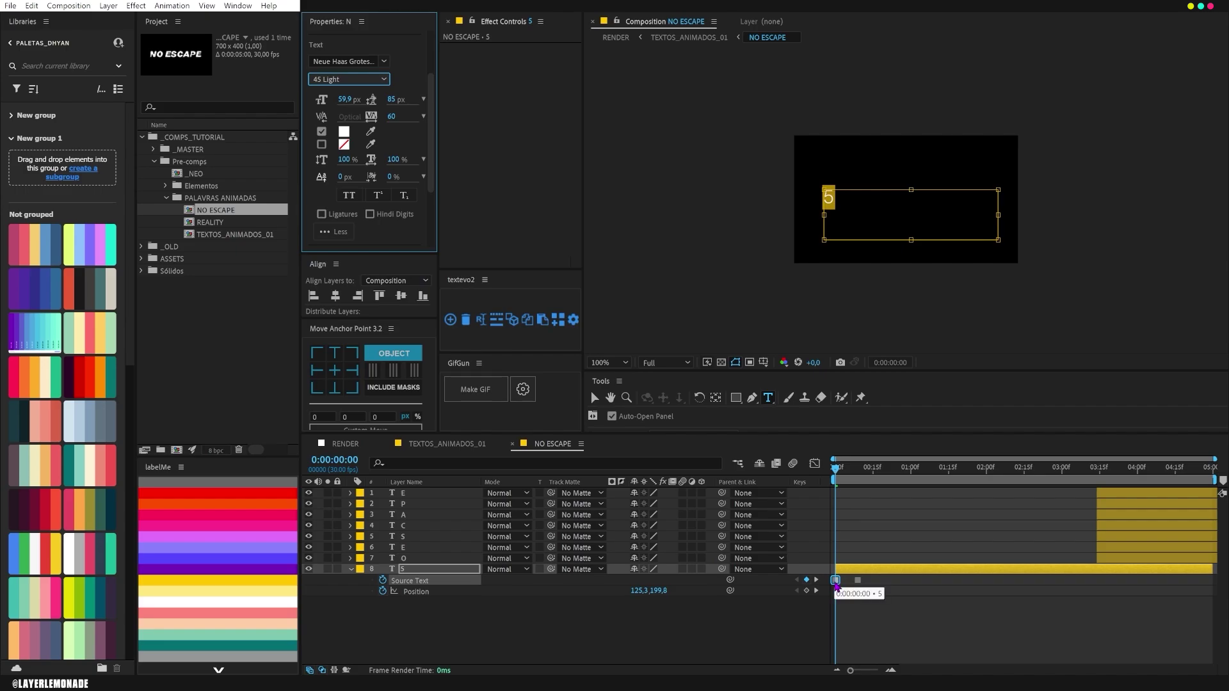
- Create a Position hold keyframe for the 5 at 0:00:00:00, with its anchor point centred and its position shifted to 137,0, 191,9
left_click(807, 590)
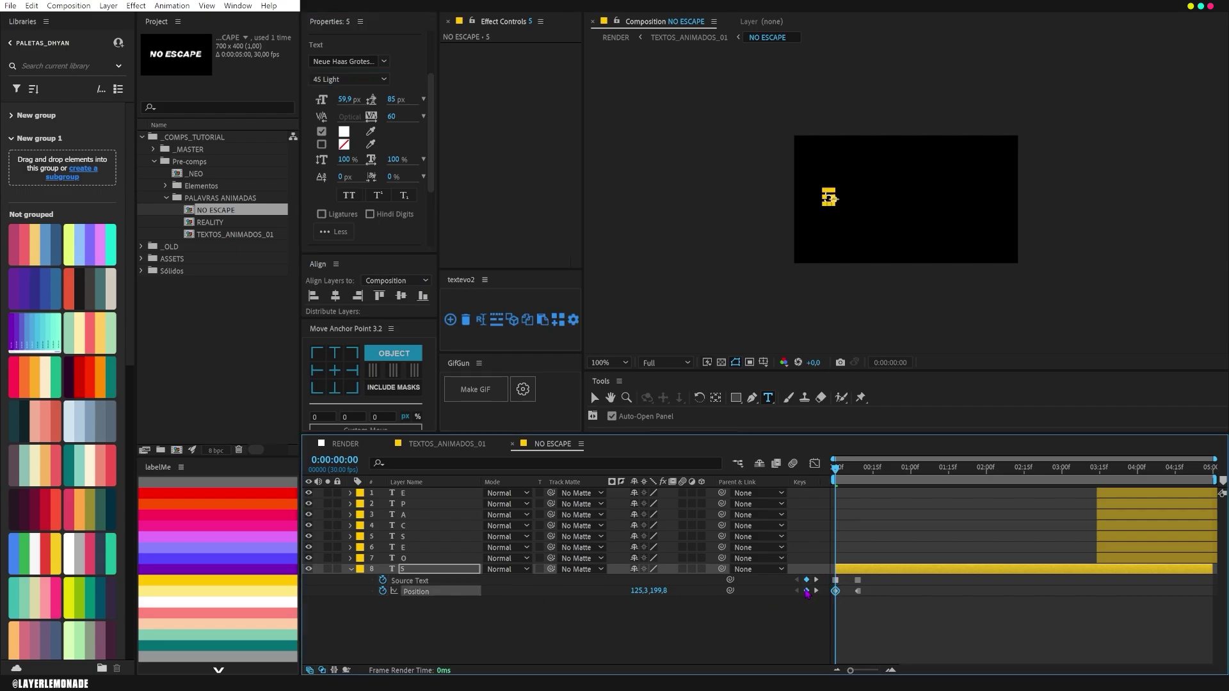
left_click(334, 370)
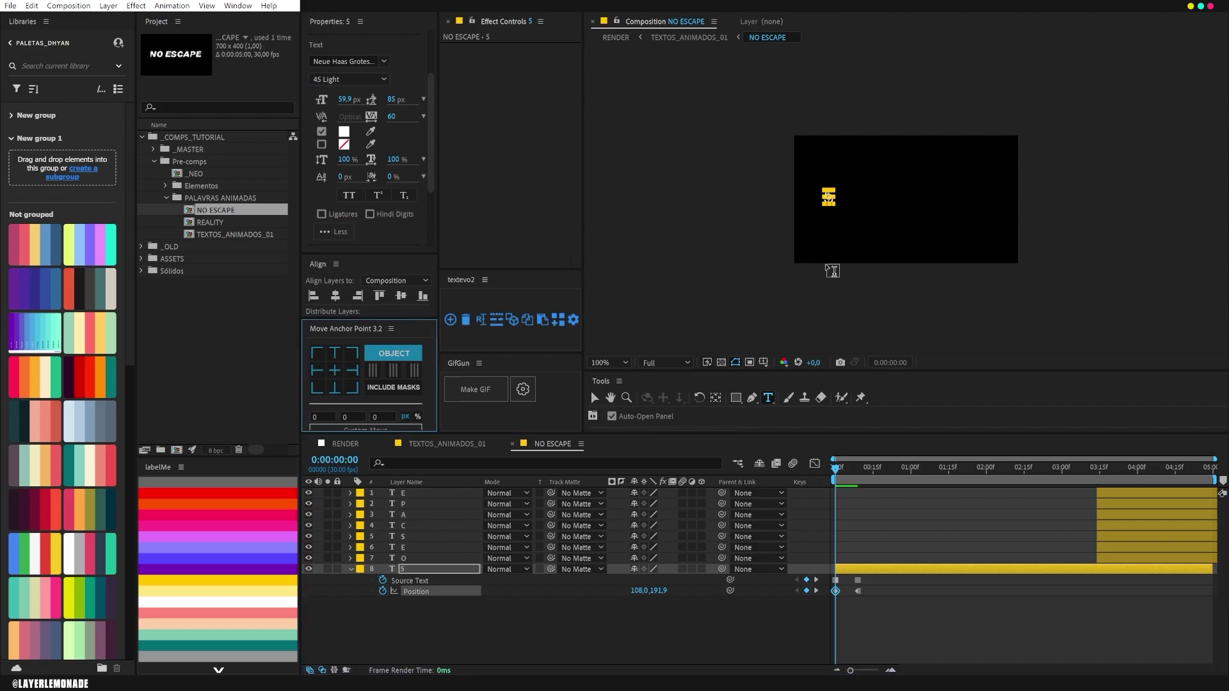
key("v")
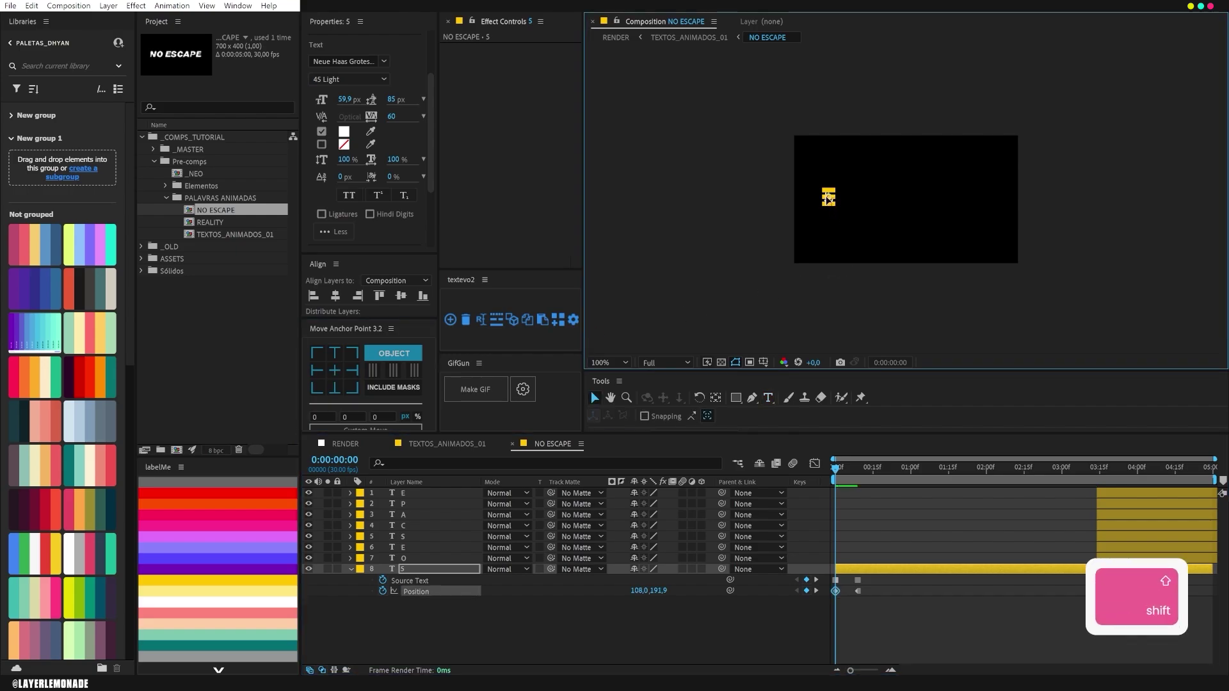
left_click_drag(826, 200, 838, 200)
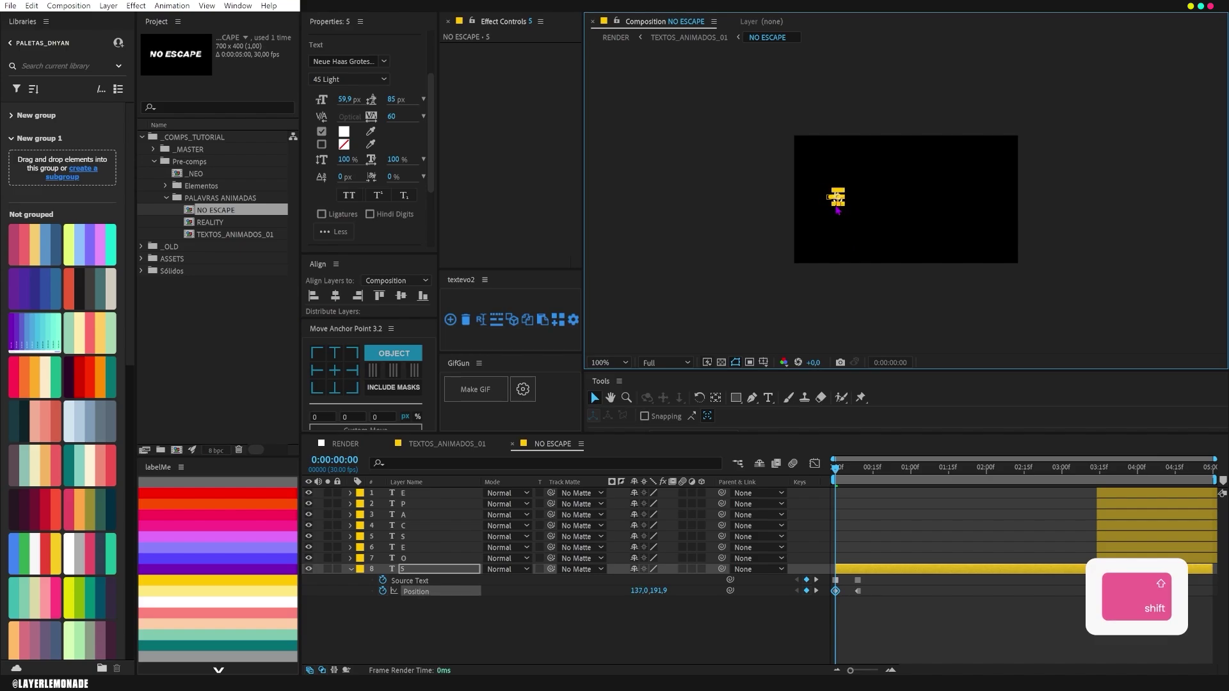
right_click(835, 590)
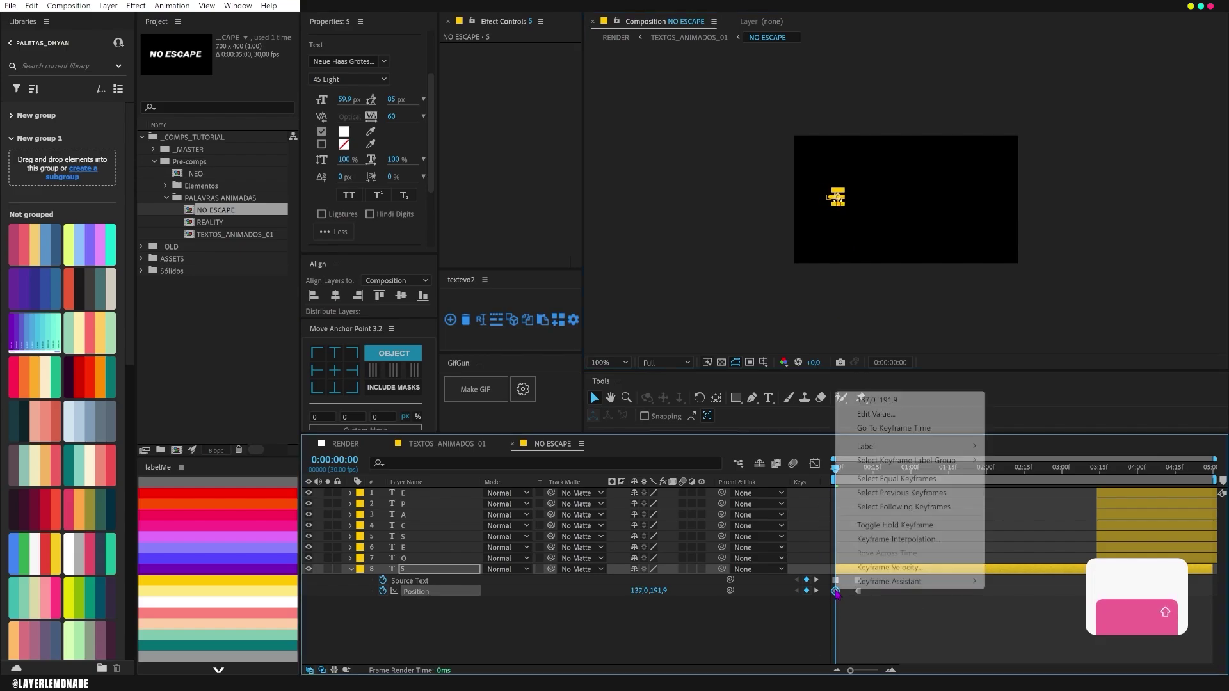
left_click(894, 524)
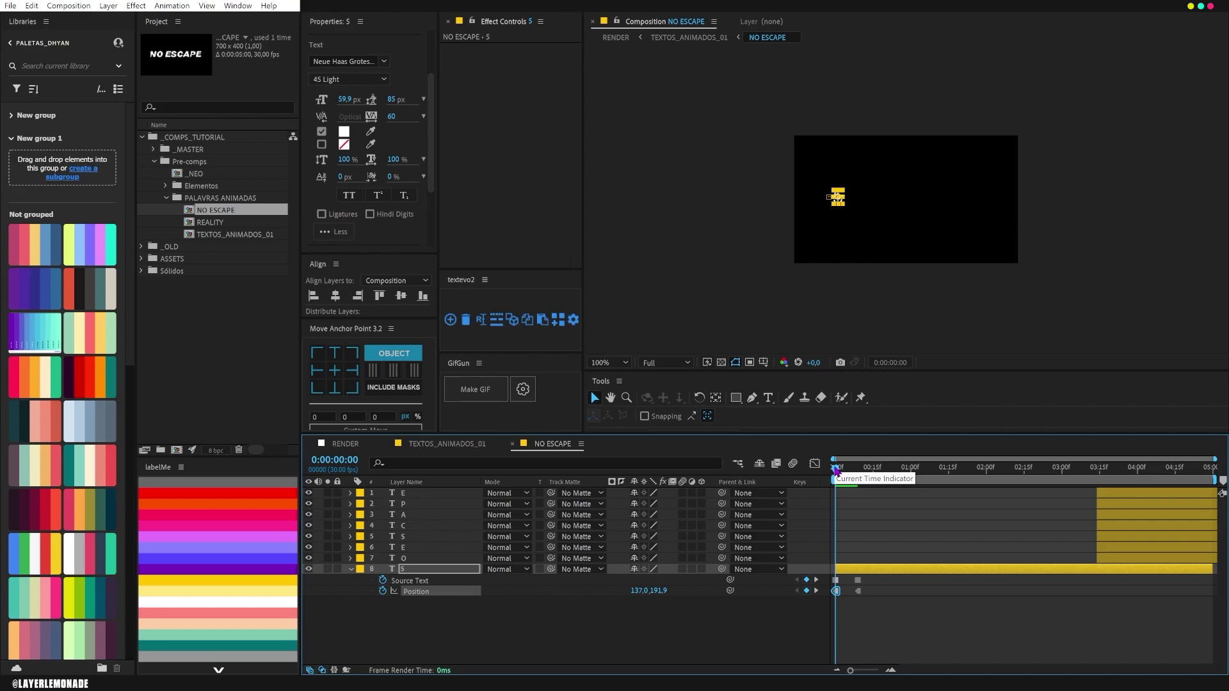
- Add a Source Text keyframe to the same layer at 0:00:00:03 and replace the 5 with ^
key("ctrl+Right")
key("ctrl+Right")
key("ctrl+Right")
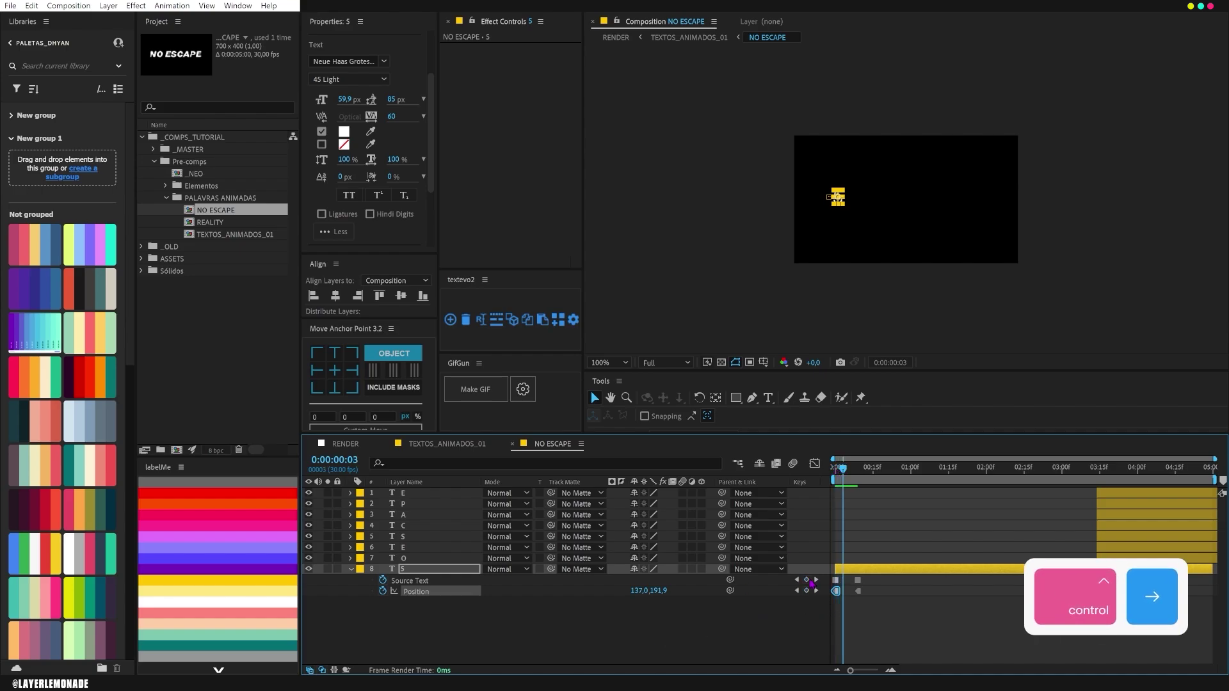
left_click(807, 580)
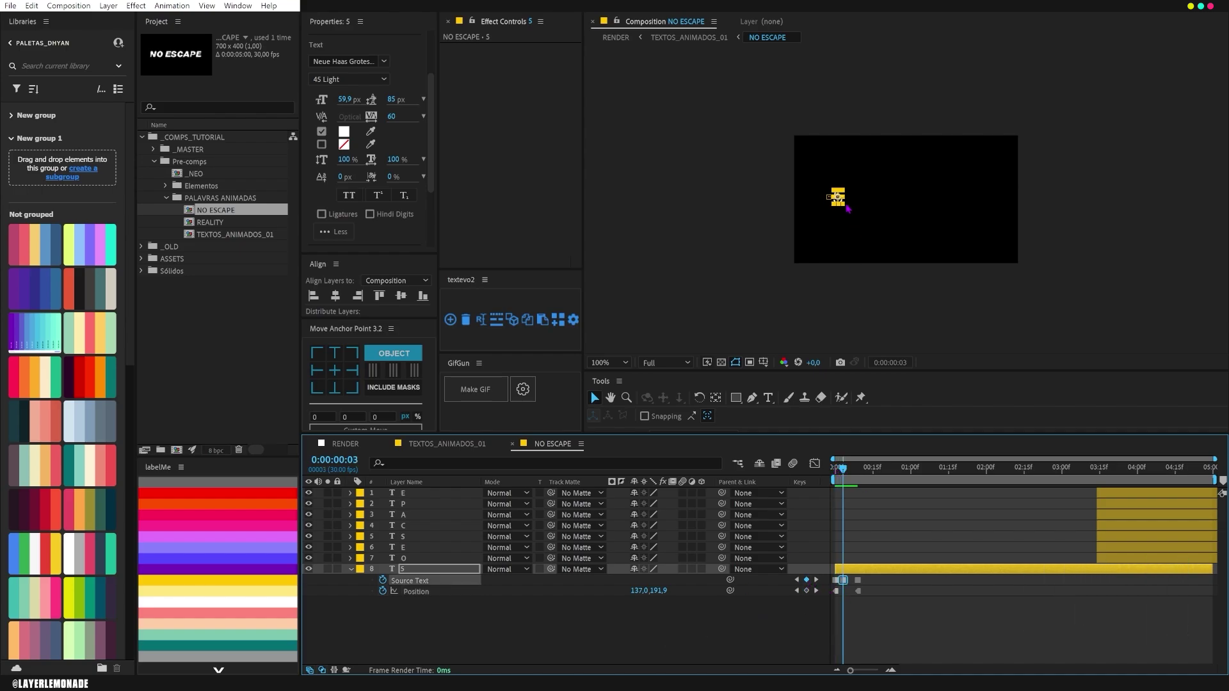
key("ctrl+t")
key("BackSpace")
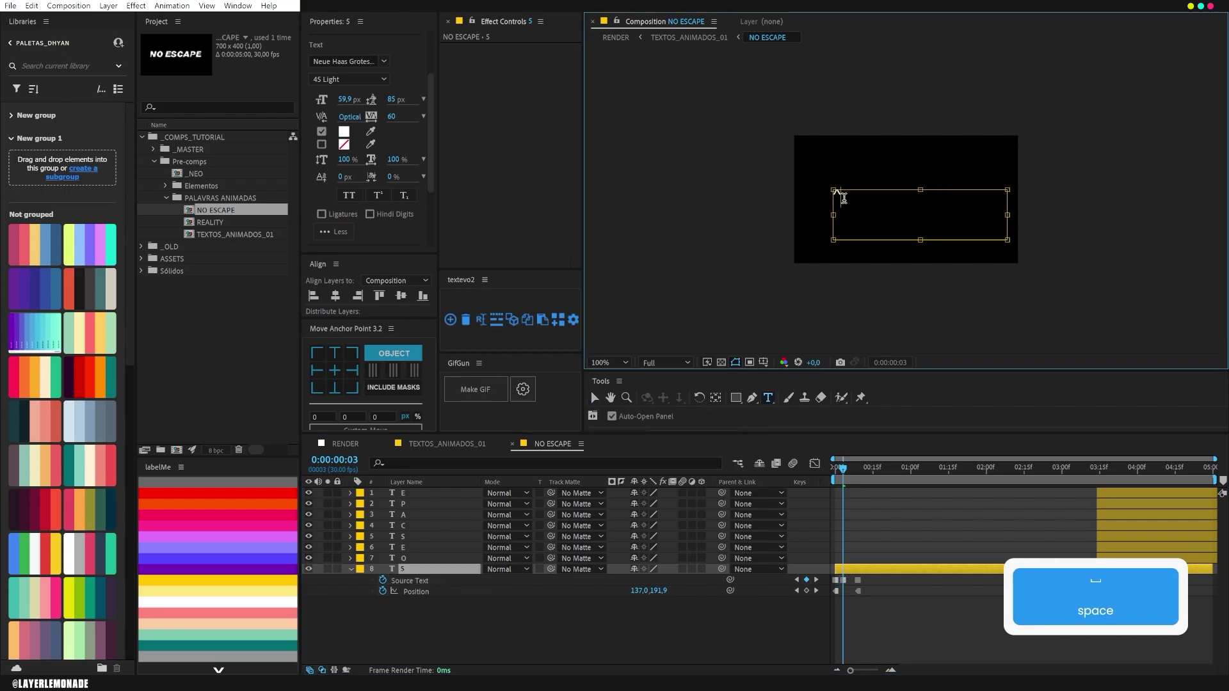
- Set the ^ character to the 75 Bold style at 77,9 px
left_click(348, 79)
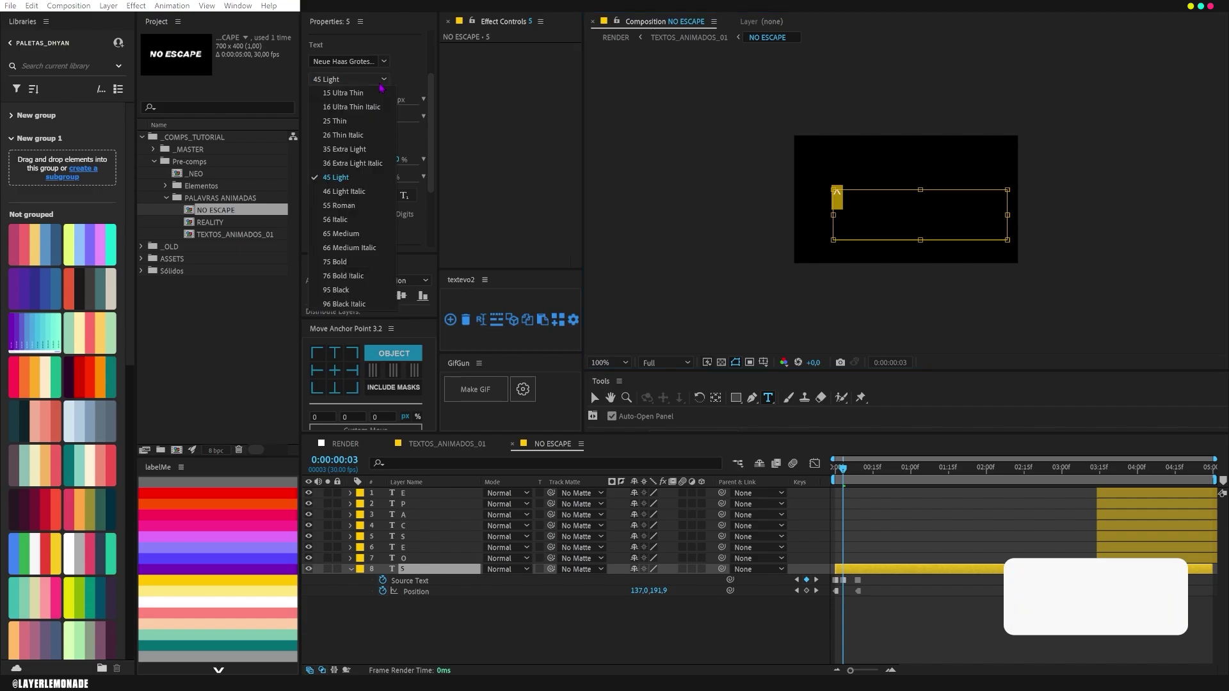
left_click(352, 262)
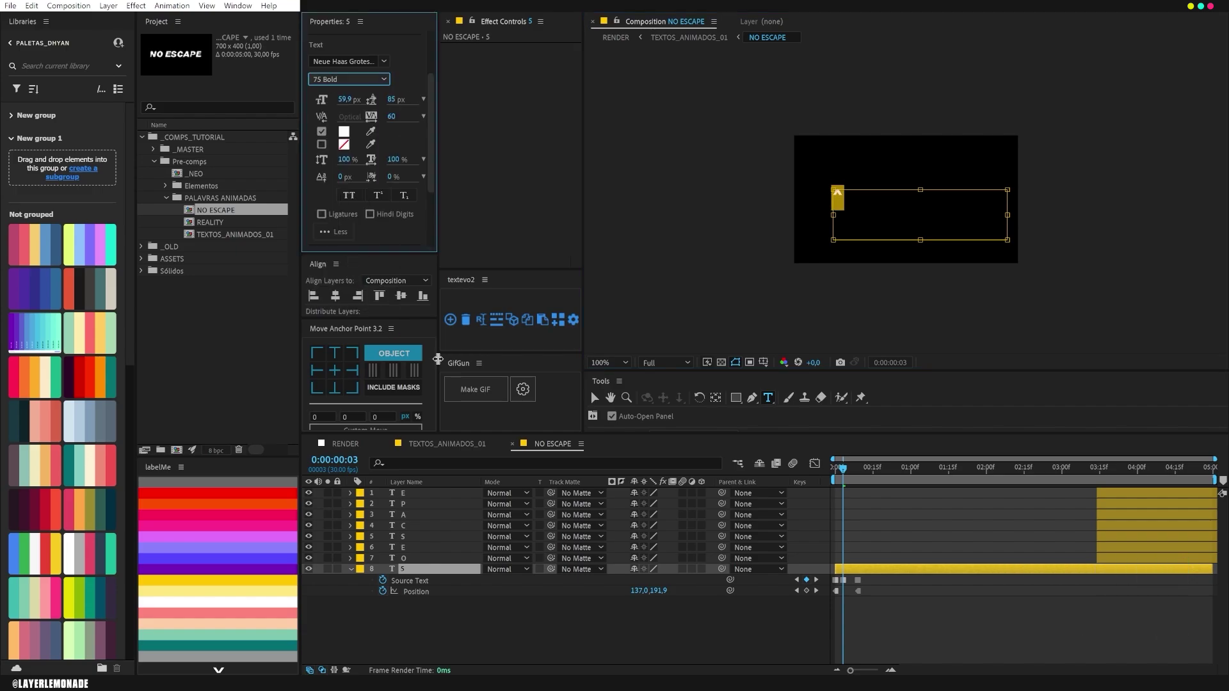
left_click_drag(346, 100, 357, 102)
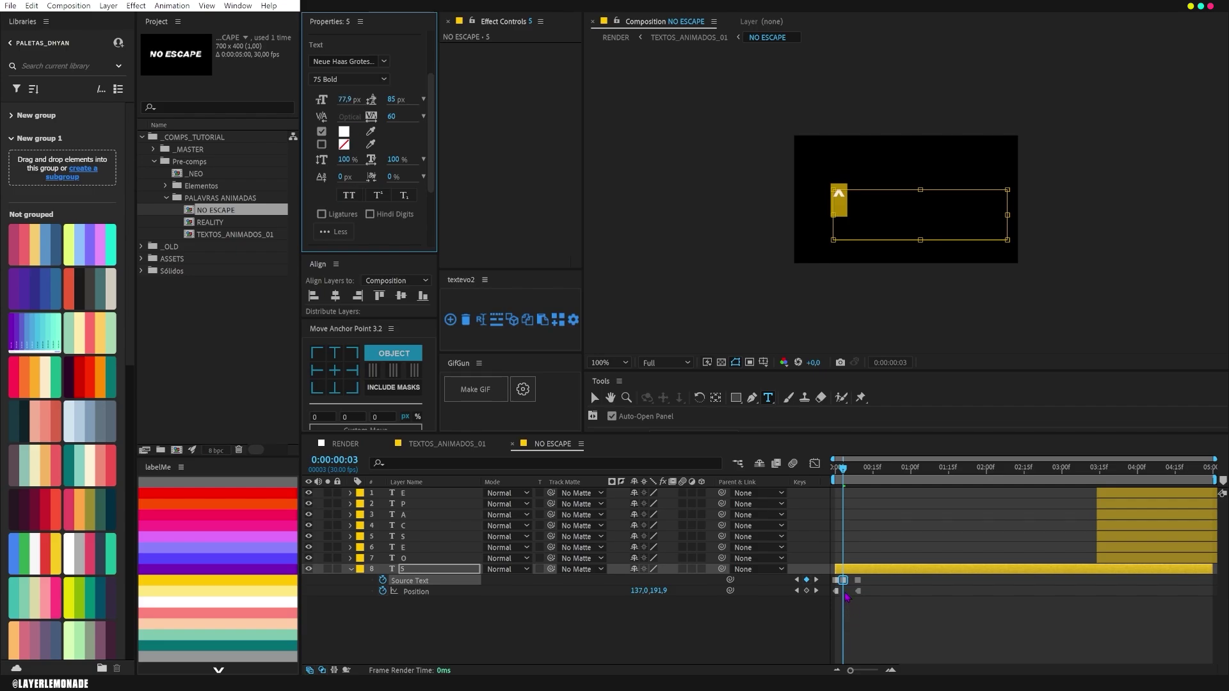
- Add a Source Text keyframe at 0:00:00:06 and replace the ^ character with @
key("ctrl")
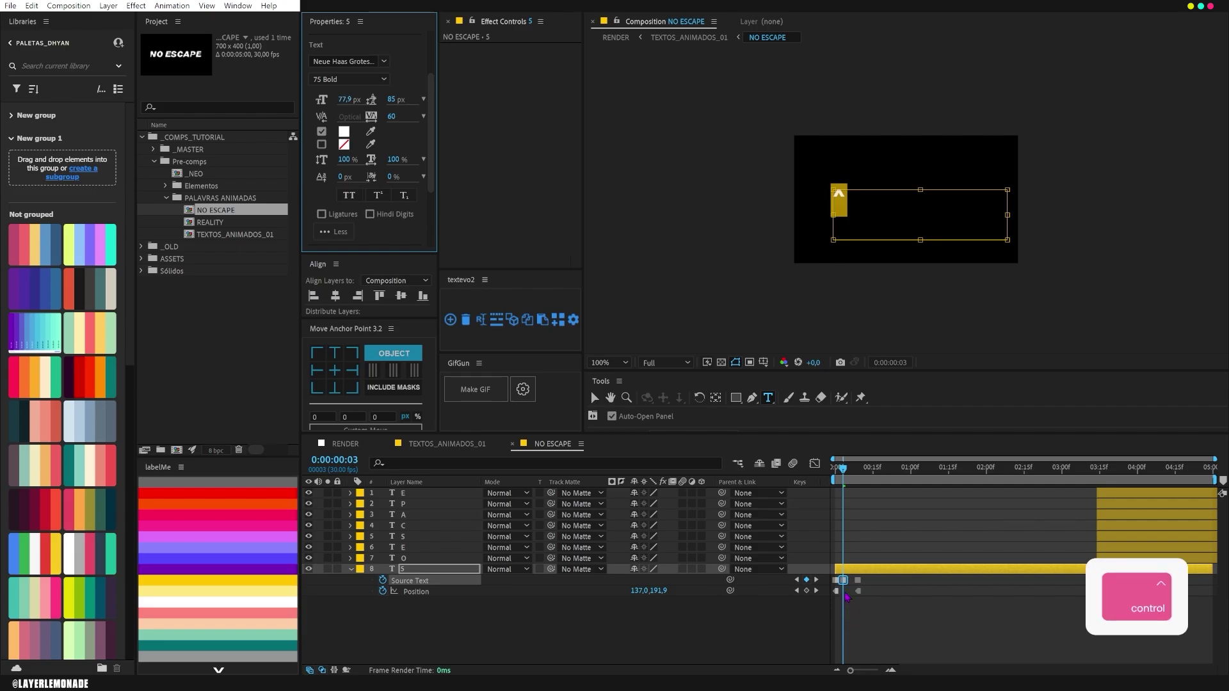
key("ctrl+shift")
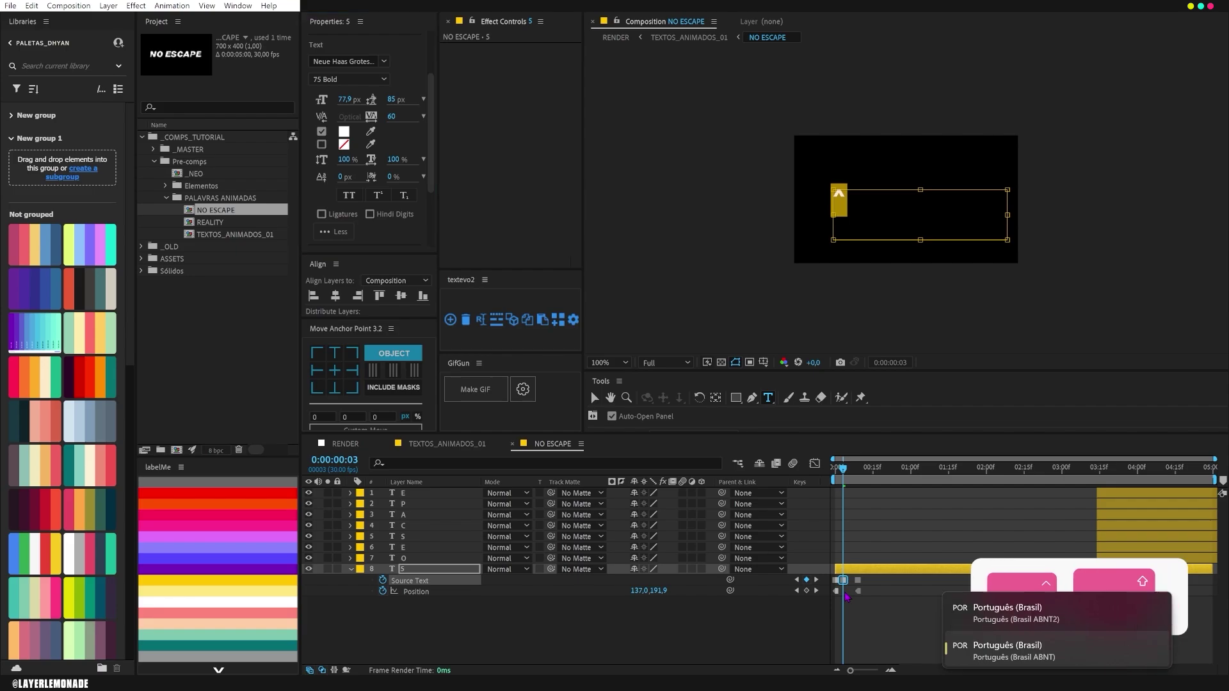
key("ctrl+Right")
key("ctrl+Right")
key("ctrl+Right")
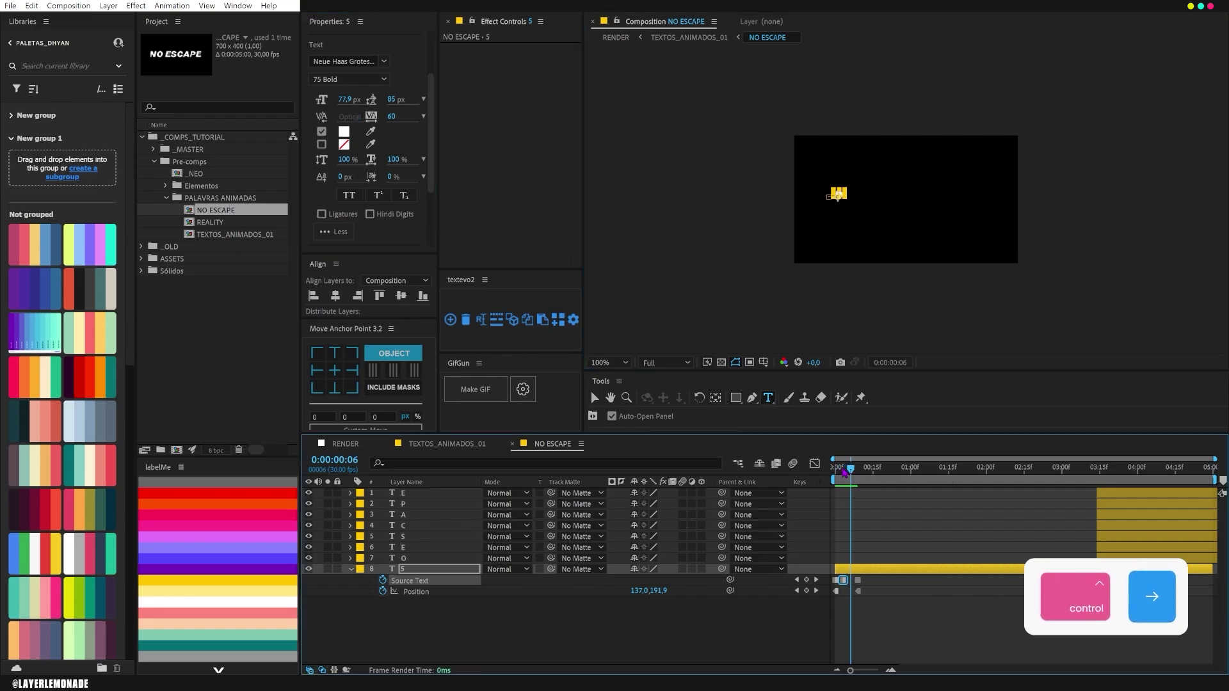
left_click(806, 580)
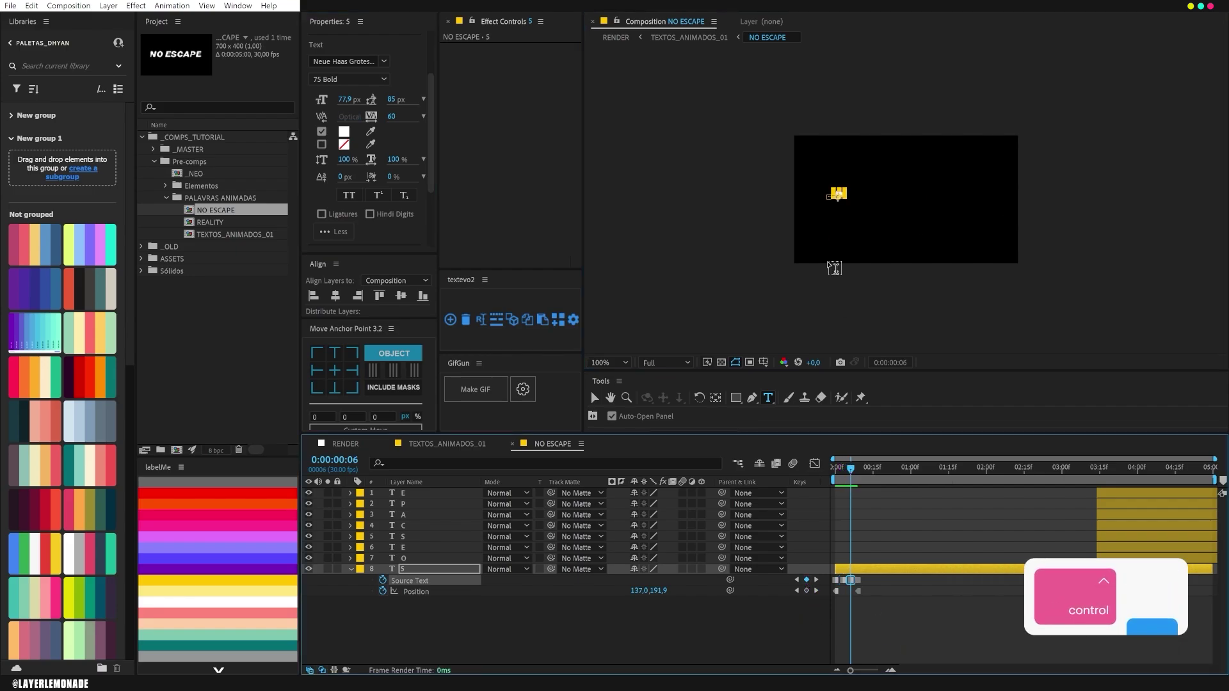
left_click(893, 204)
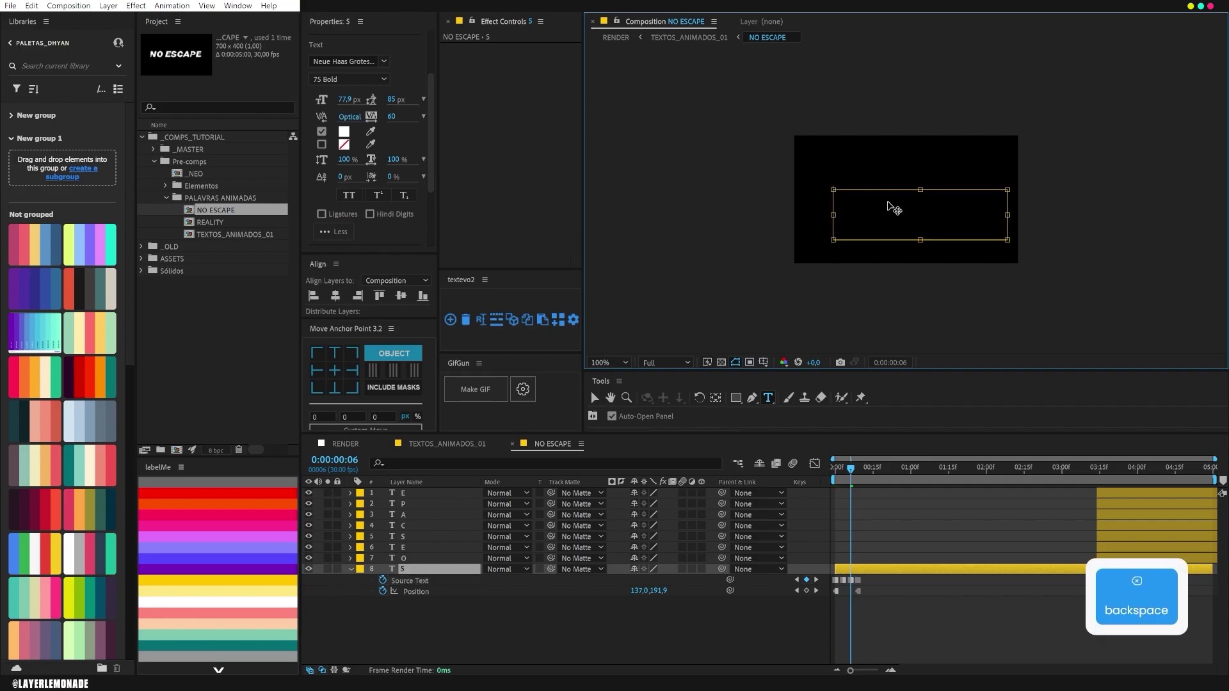
type("@")
- Set the @ character to a 57,9 px font size and the 25 Thin style
left_click_drag(867, 201, 823, 195)
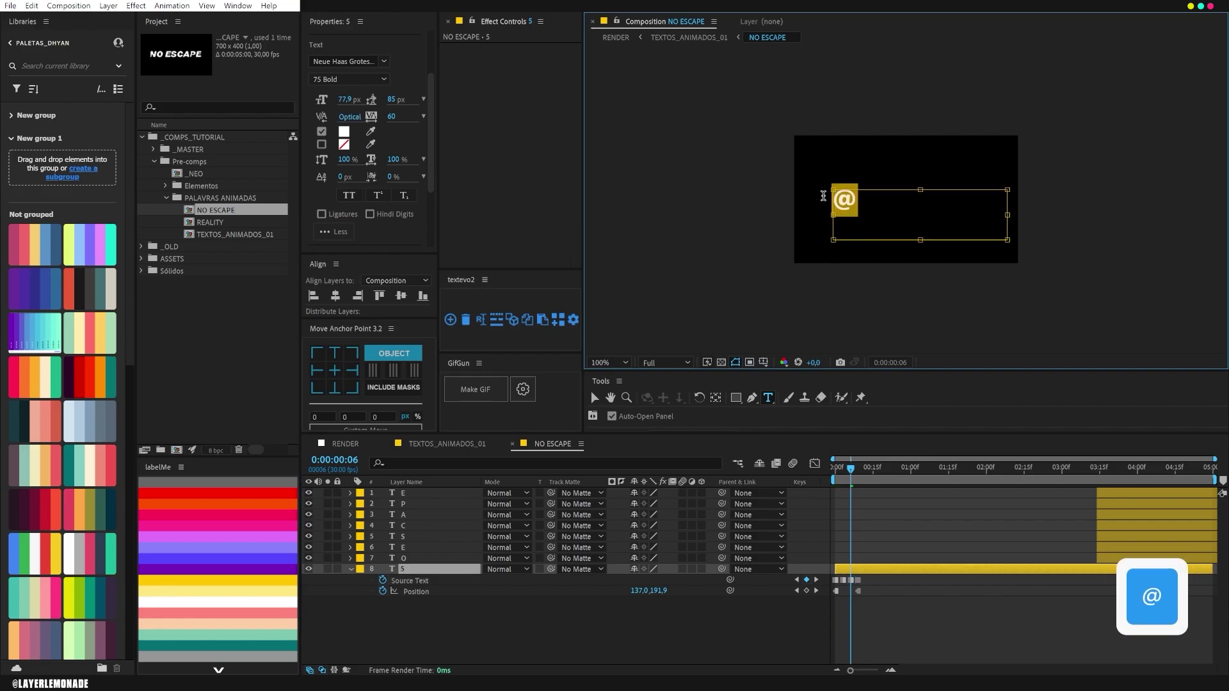
left_click_drag(349, 101, 337, 101)
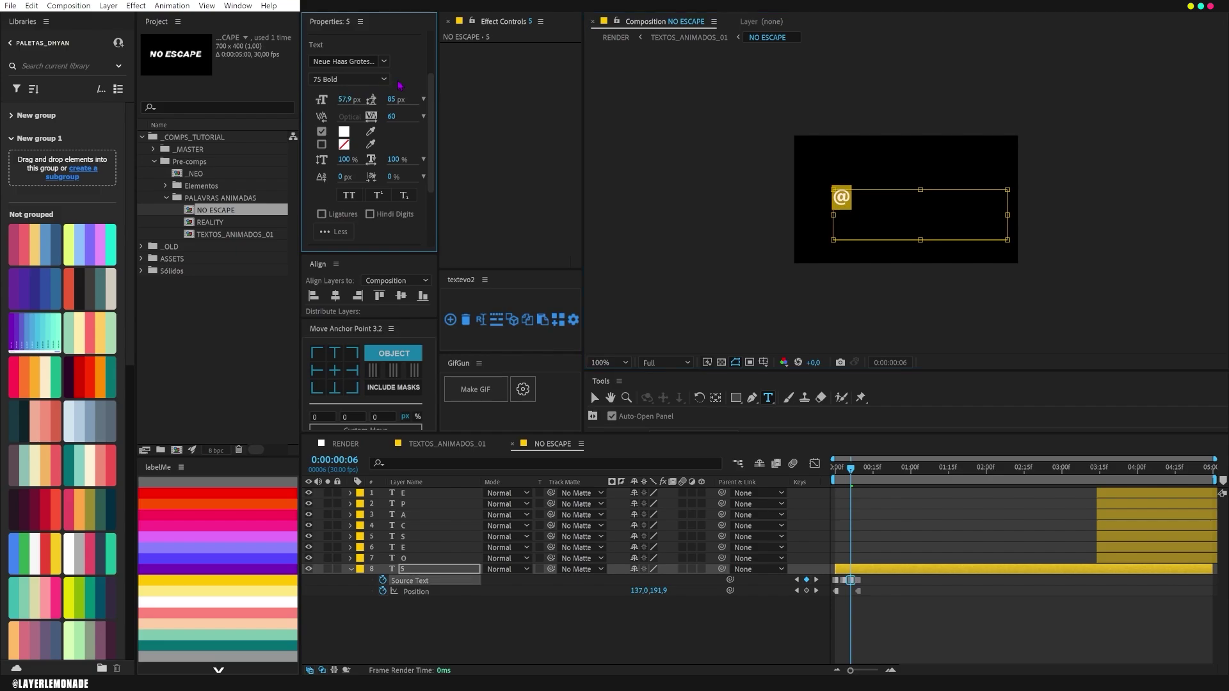
left_click(349, 78)
left_click(376, 281)
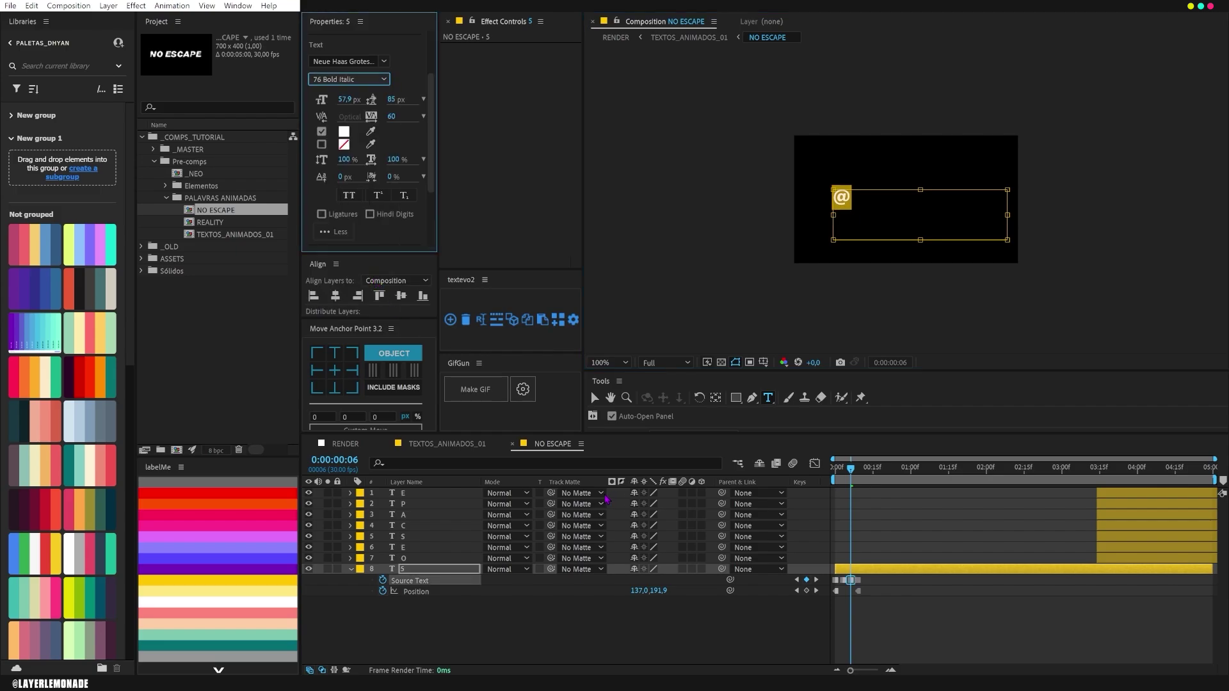
left_click(380, 79)
left_click(358, 128)
- Play back the first letter's changing-character animation from 0:00:00:00
left_click(850, 472)
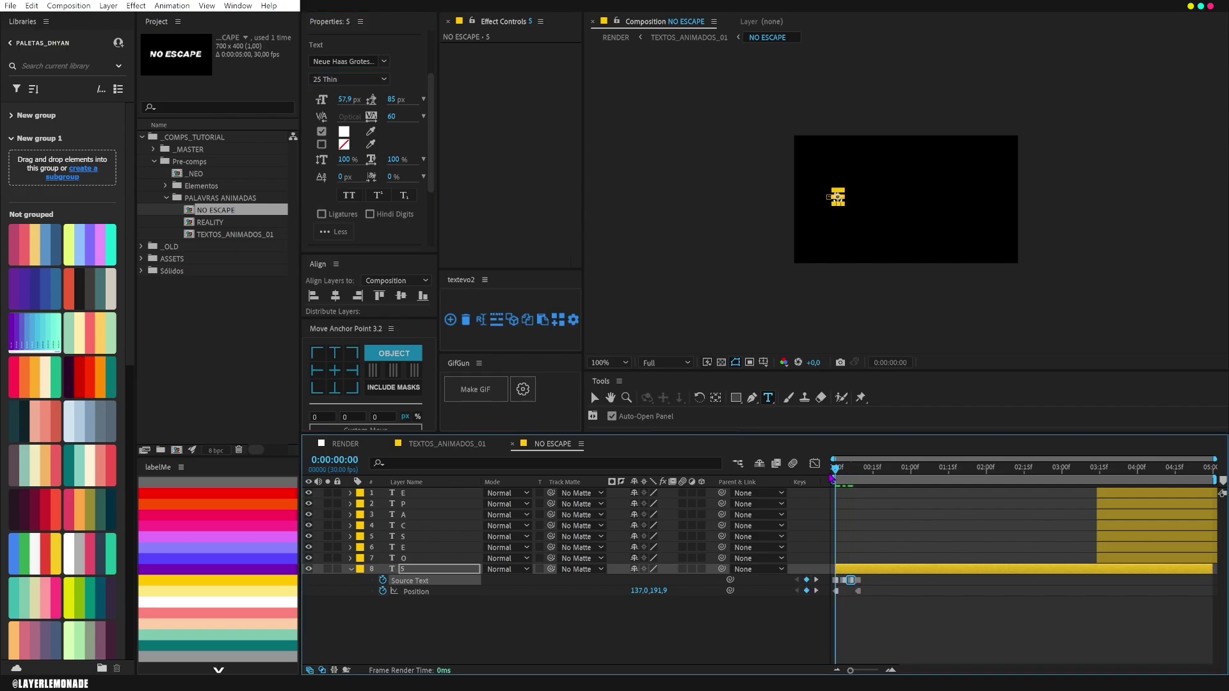
key("space")
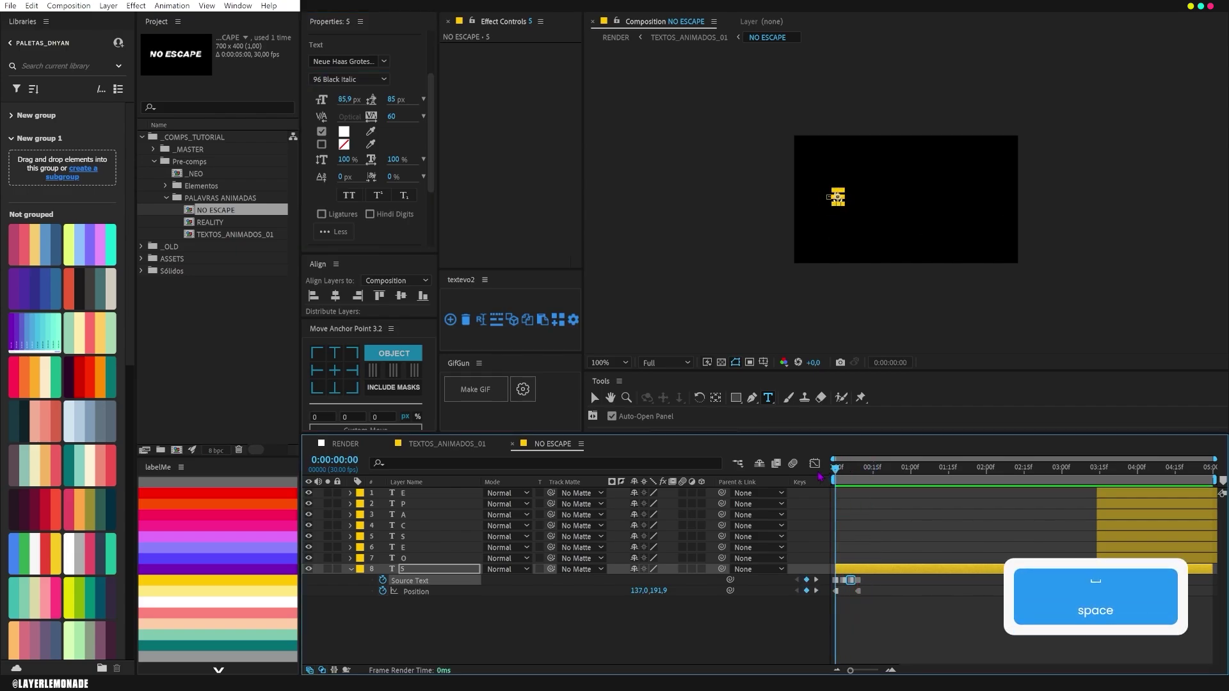
key("space")
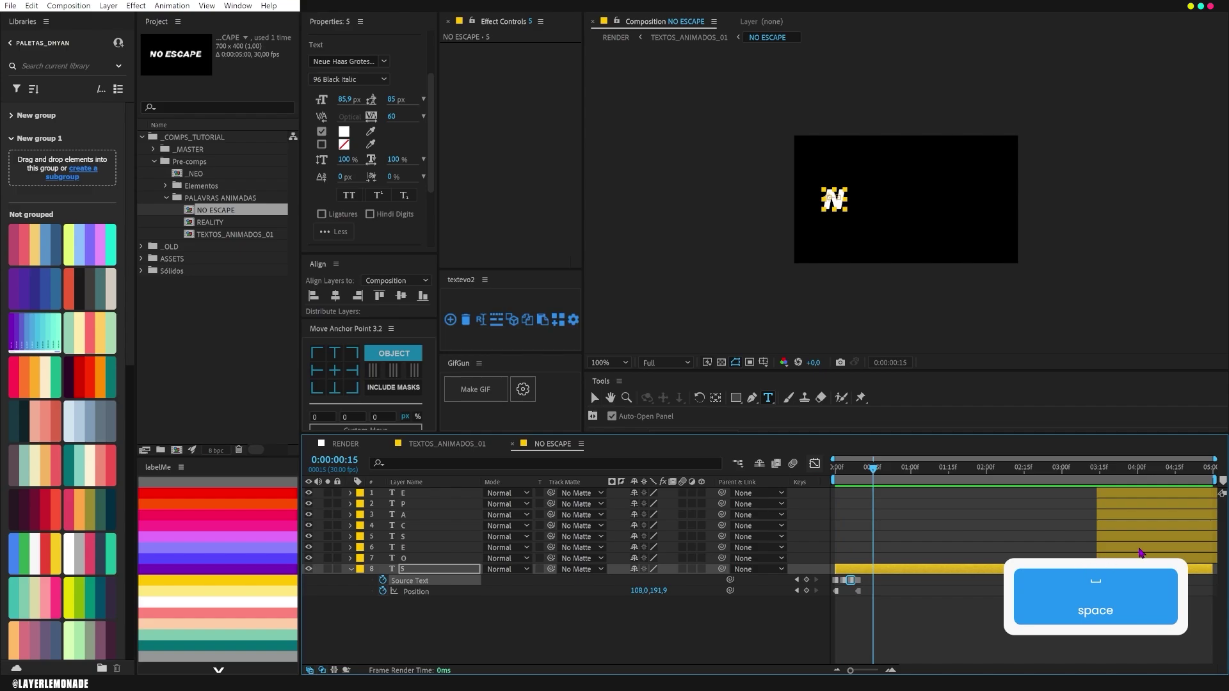
- Shift the O layer to start at 0:00:00:09 and rename the animated first-letter layer as N
left_click(1141, 556)
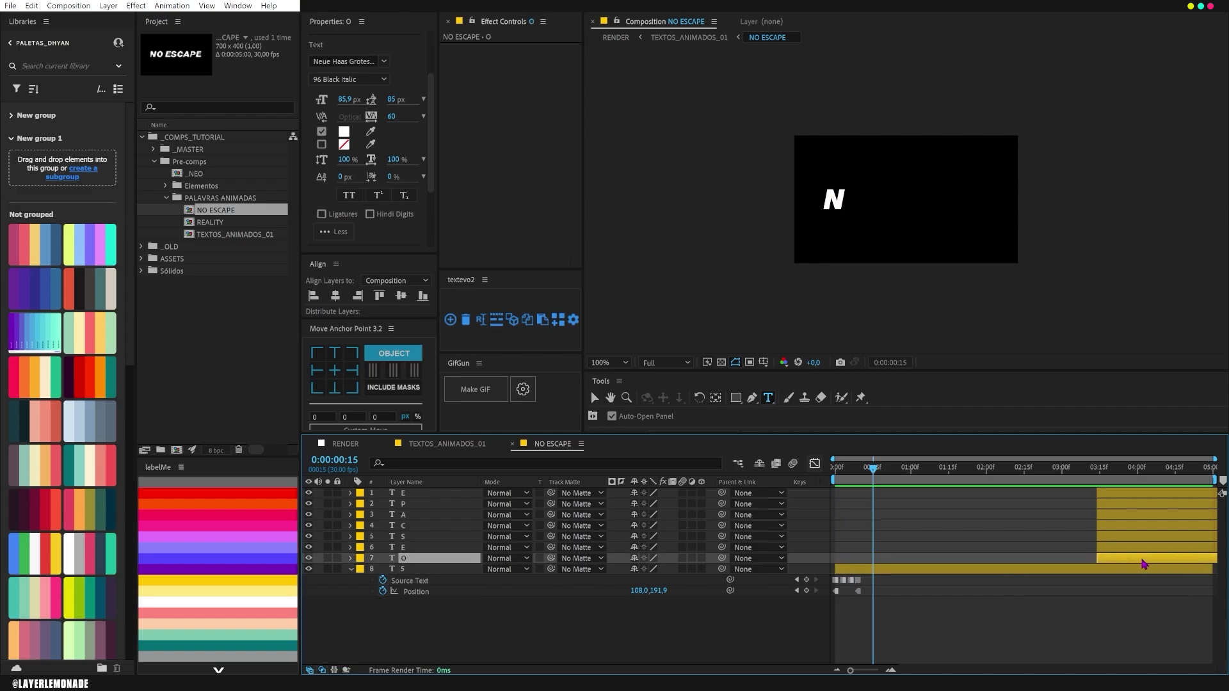
left_click_drag(1142, 561, 914, 579)
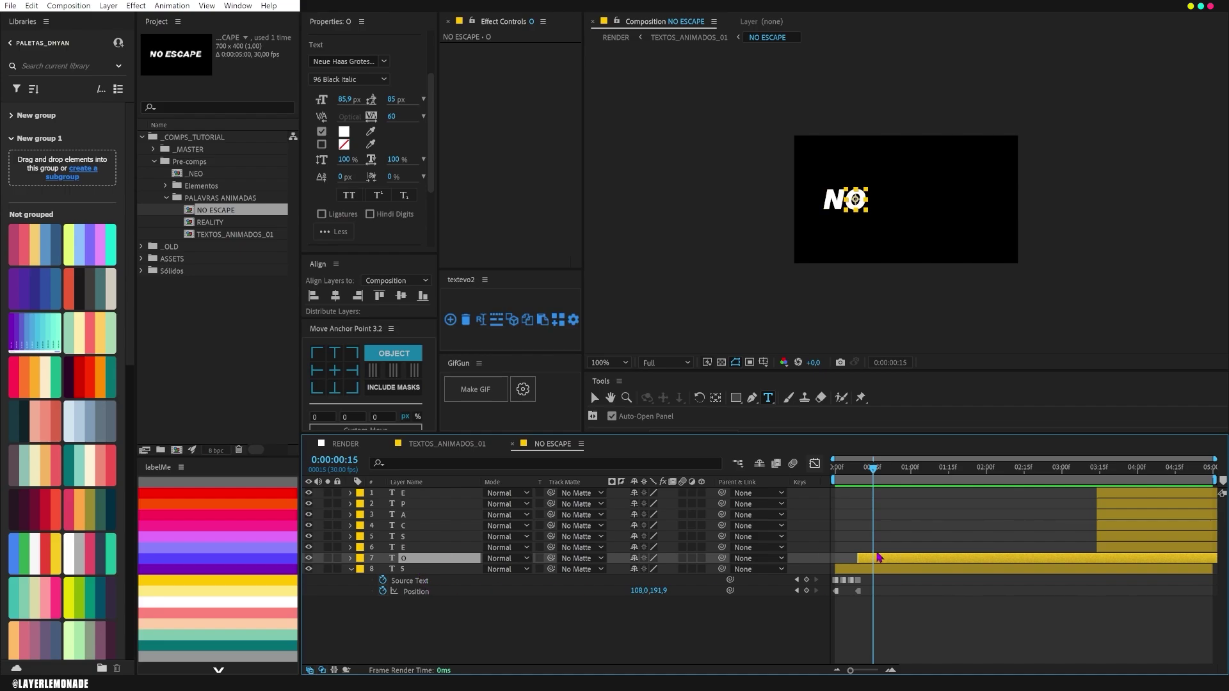
left_click(844, 569)
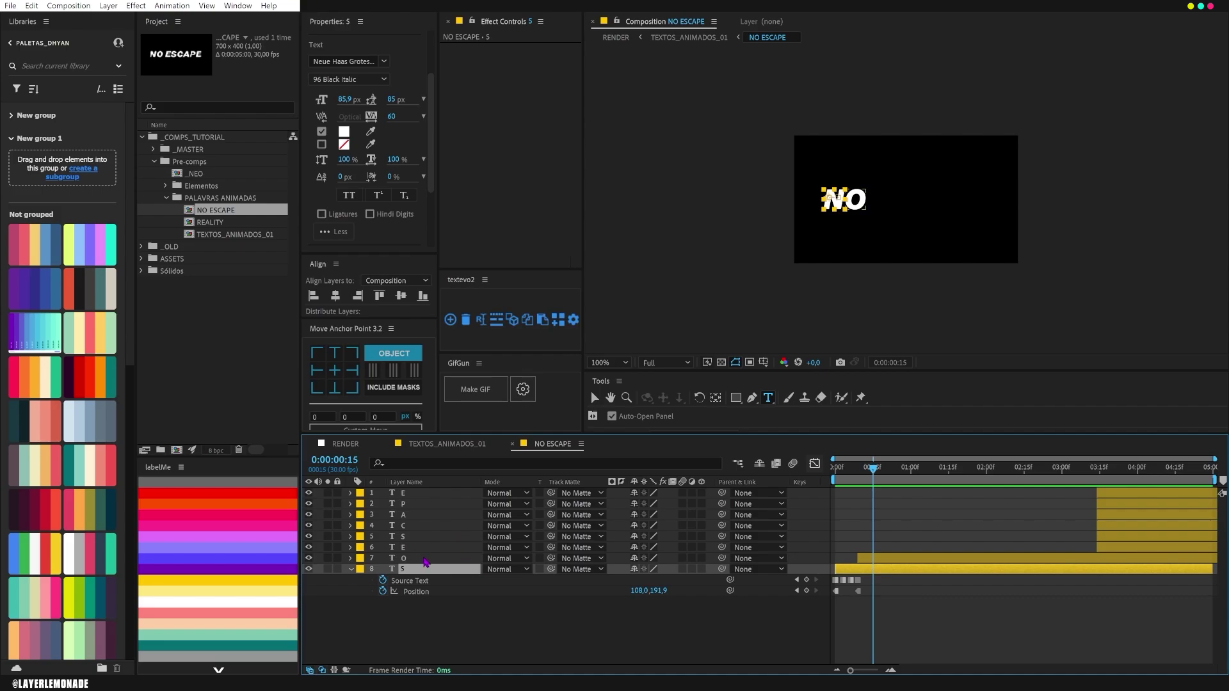
key("Return")
type("N")
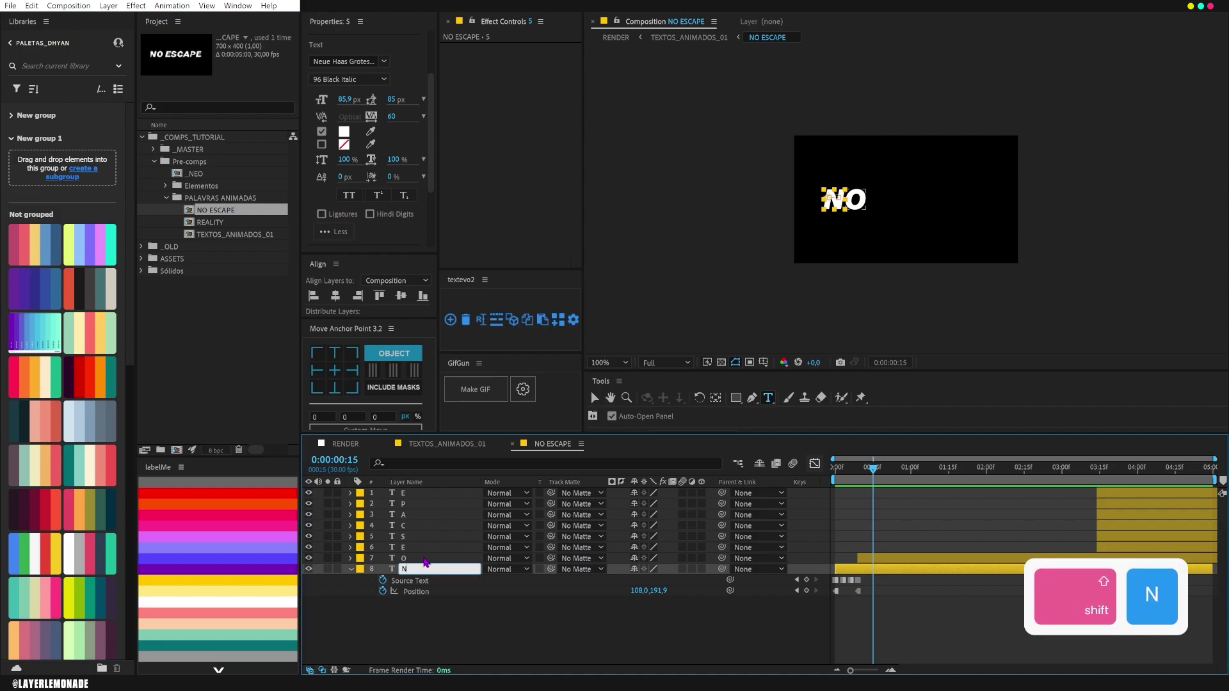
left_click(871, 572)
- Filter the O layer's properties by "sou" and add a Source Text keyframe at 0:00:00:09
left_click(871, 561)
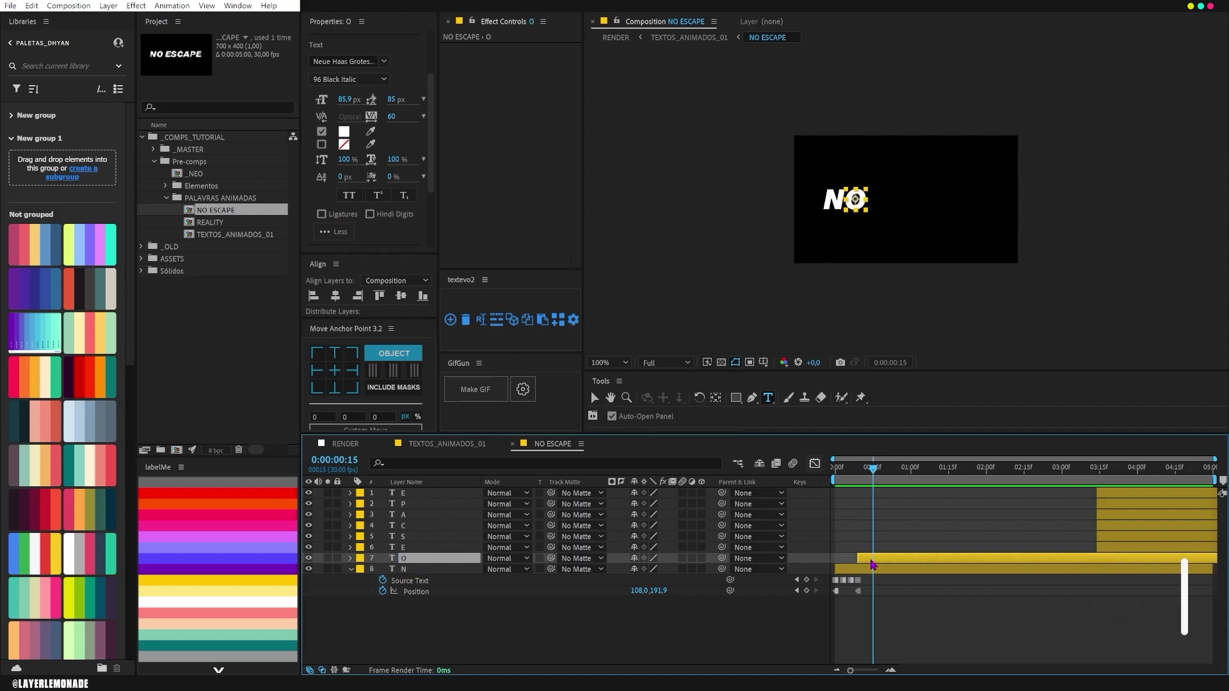
left_click(858, 478)
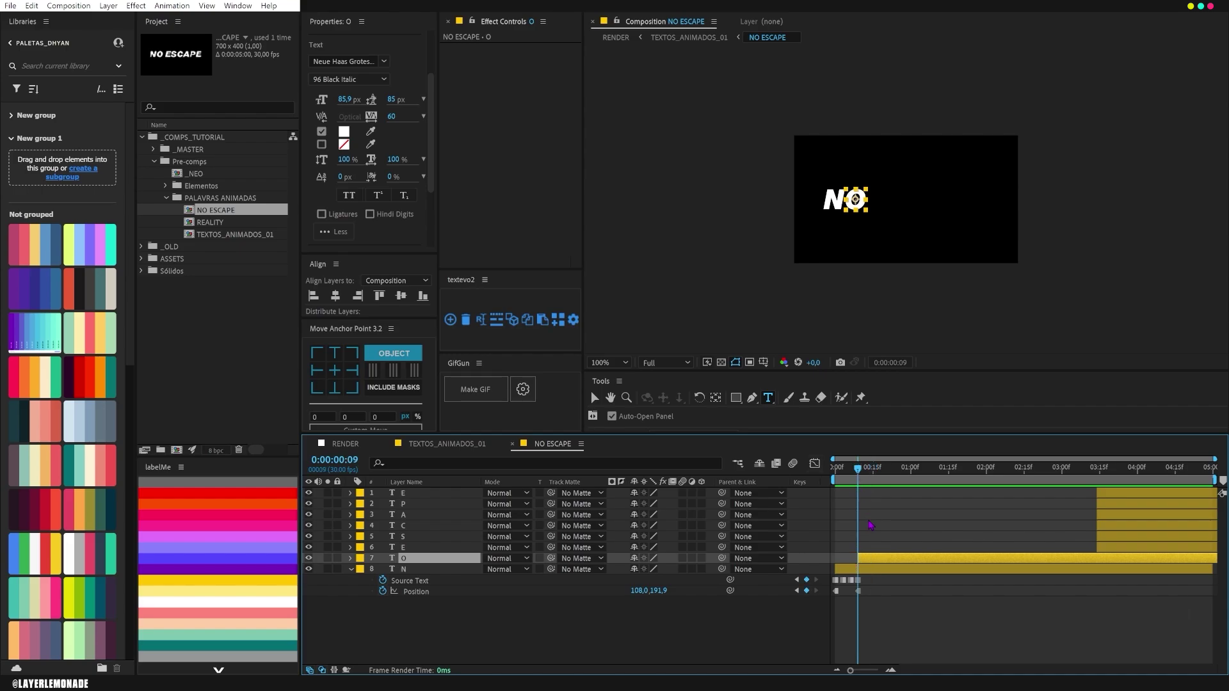
left_click(478, 462)
type("sou")
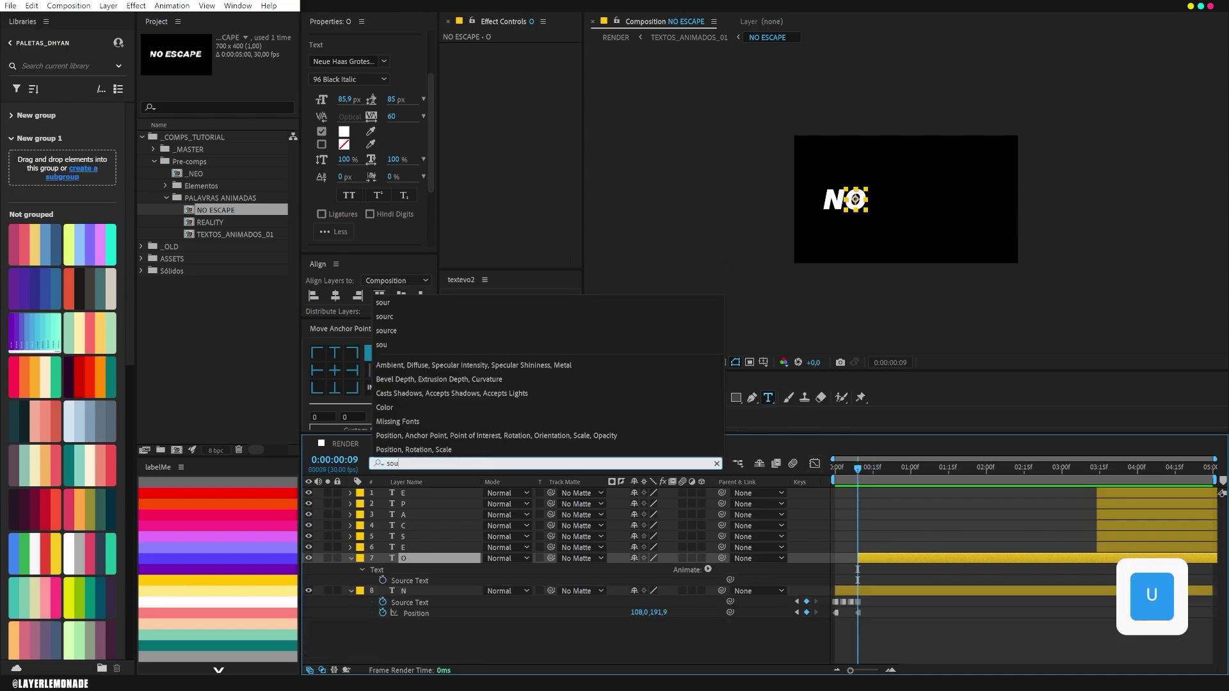
left_click(383, 581)
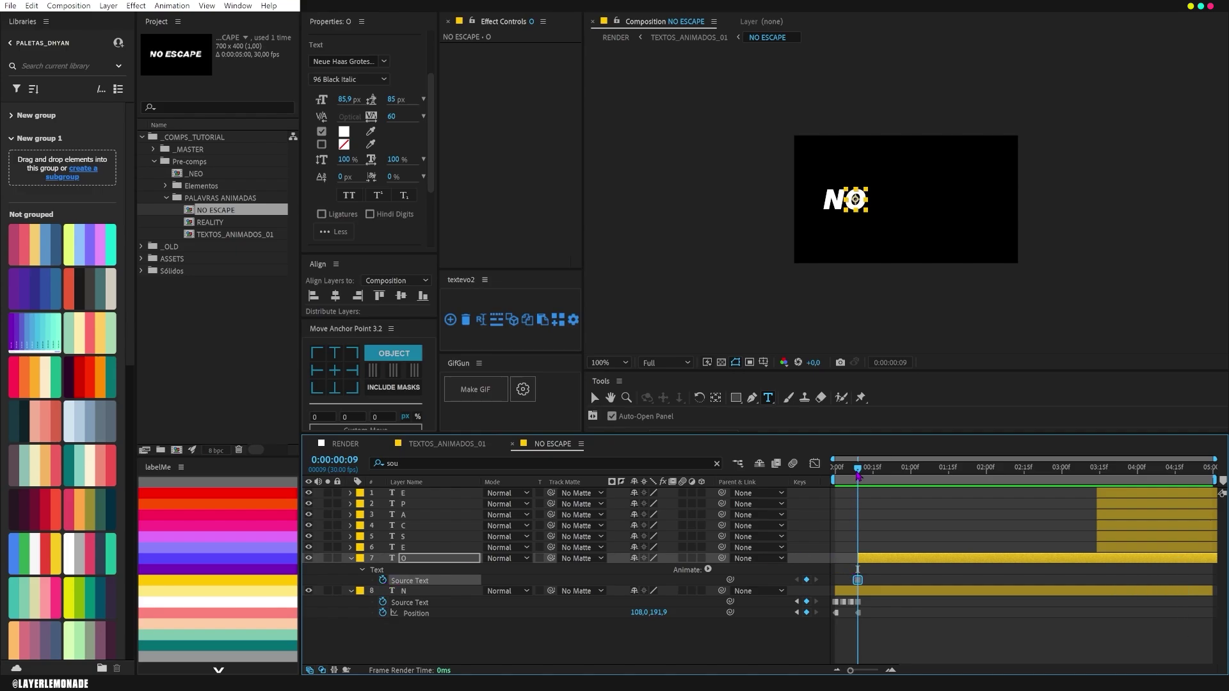
- Move the O layer's Source Text keyframe to 0:00:00:18
key("ctrl+shift+Right")
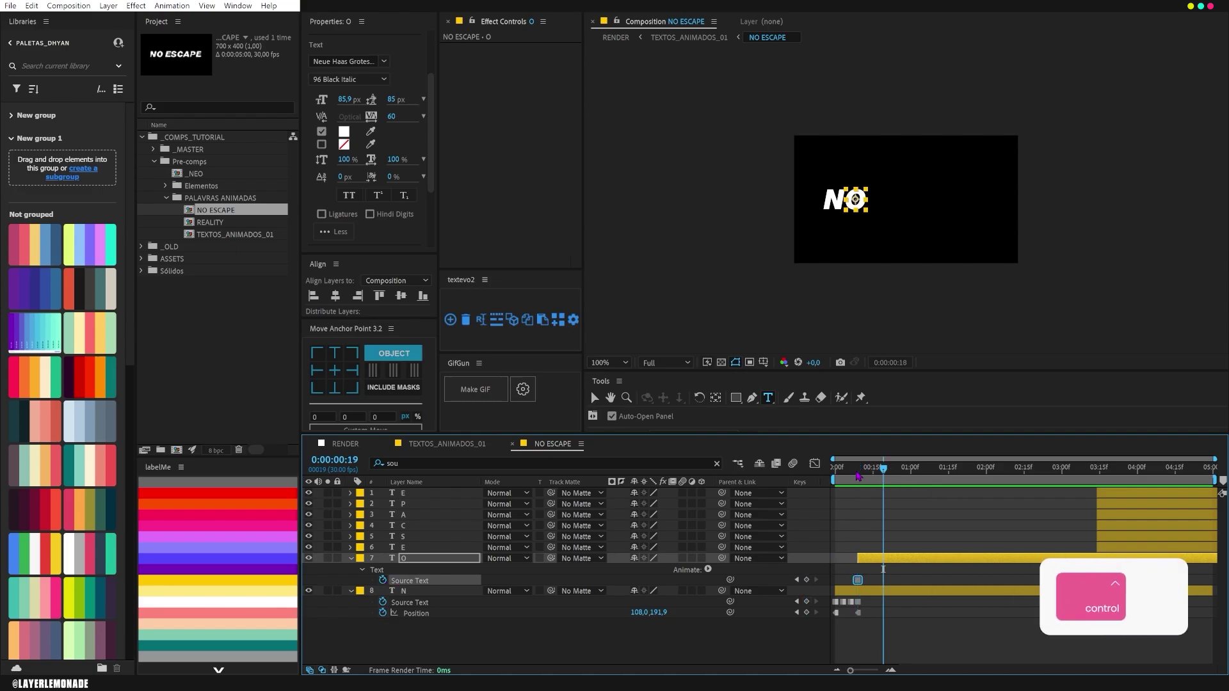
key("ctrl+Left")
left_click_drag(858, 580, 880, 580)
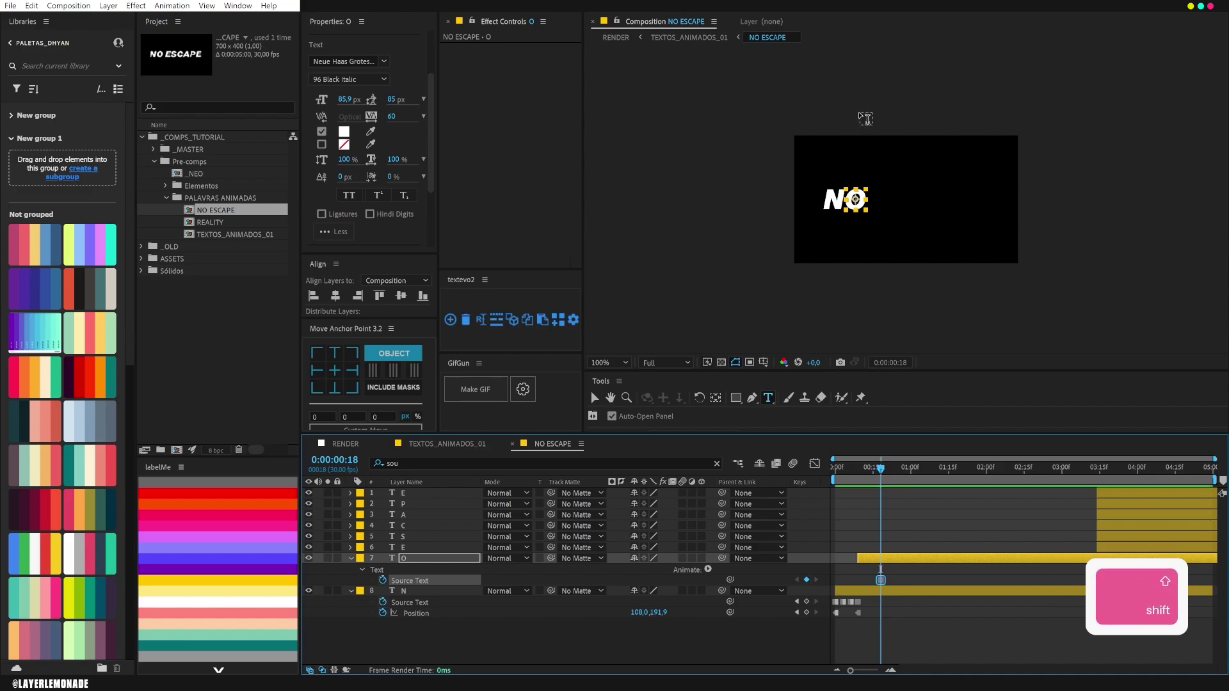
left_click(862, 197)
key("BackSpace")
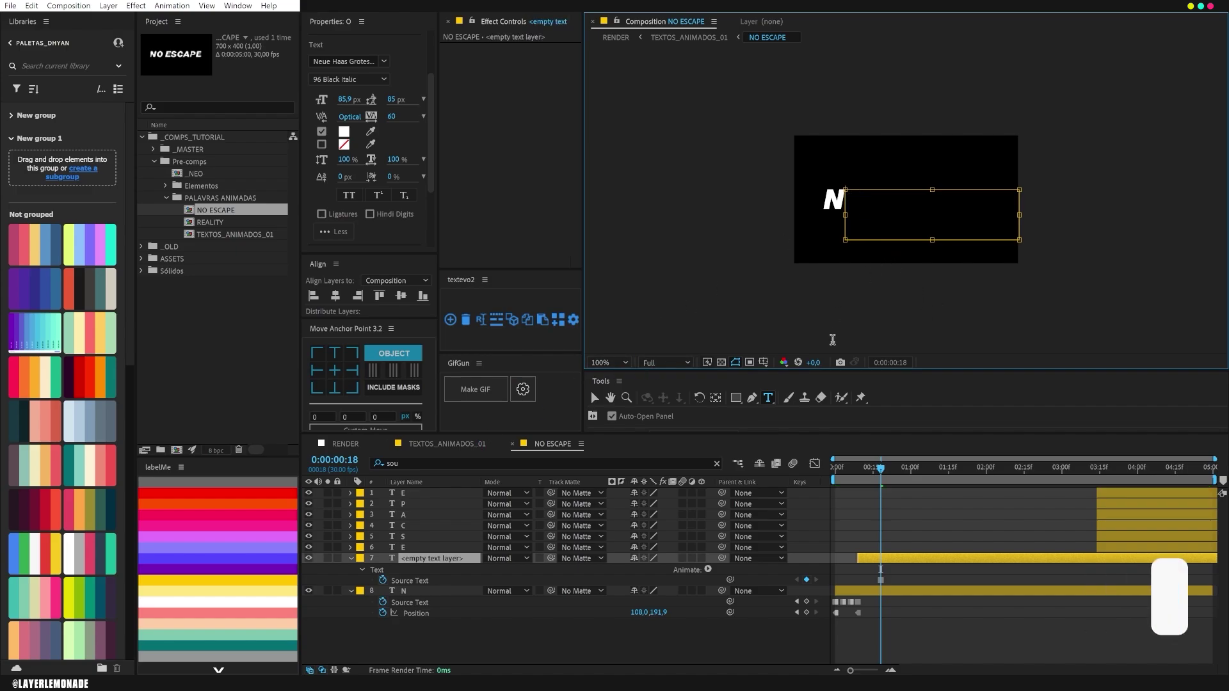
key("ctrl+z")
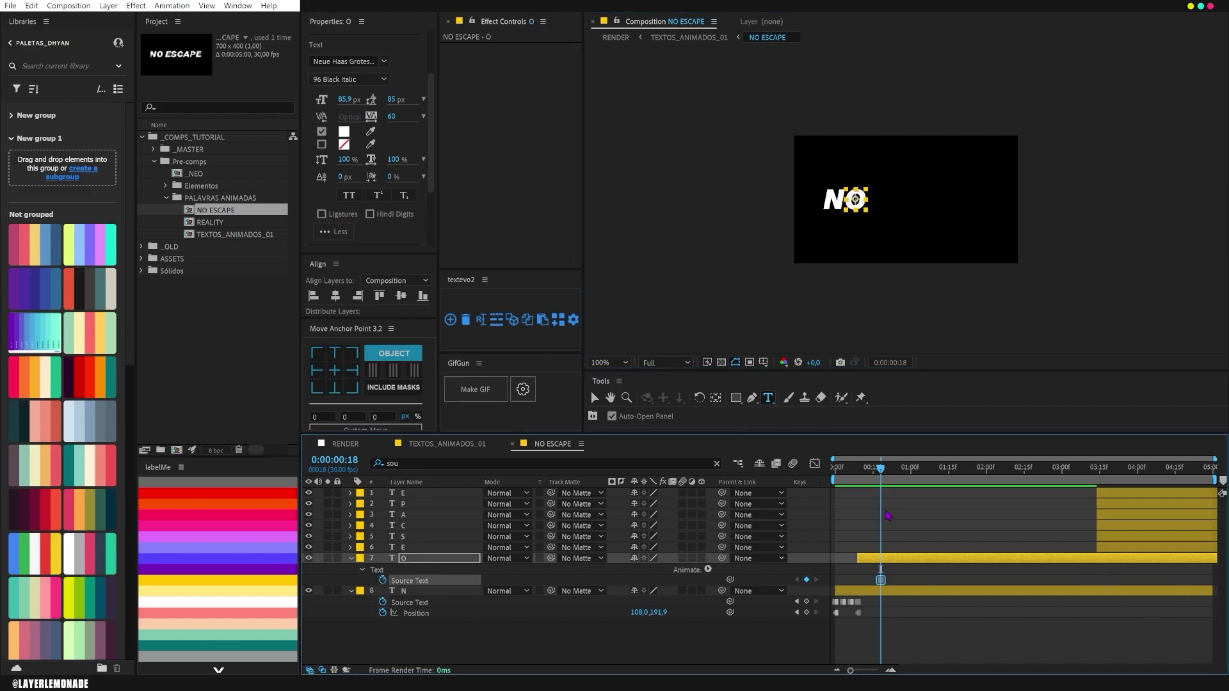
- Add a Source Text keyframe to the O layer at 0:00:00:09 and replace its letter with *
left_click_drag(881, 473, 857, 475)
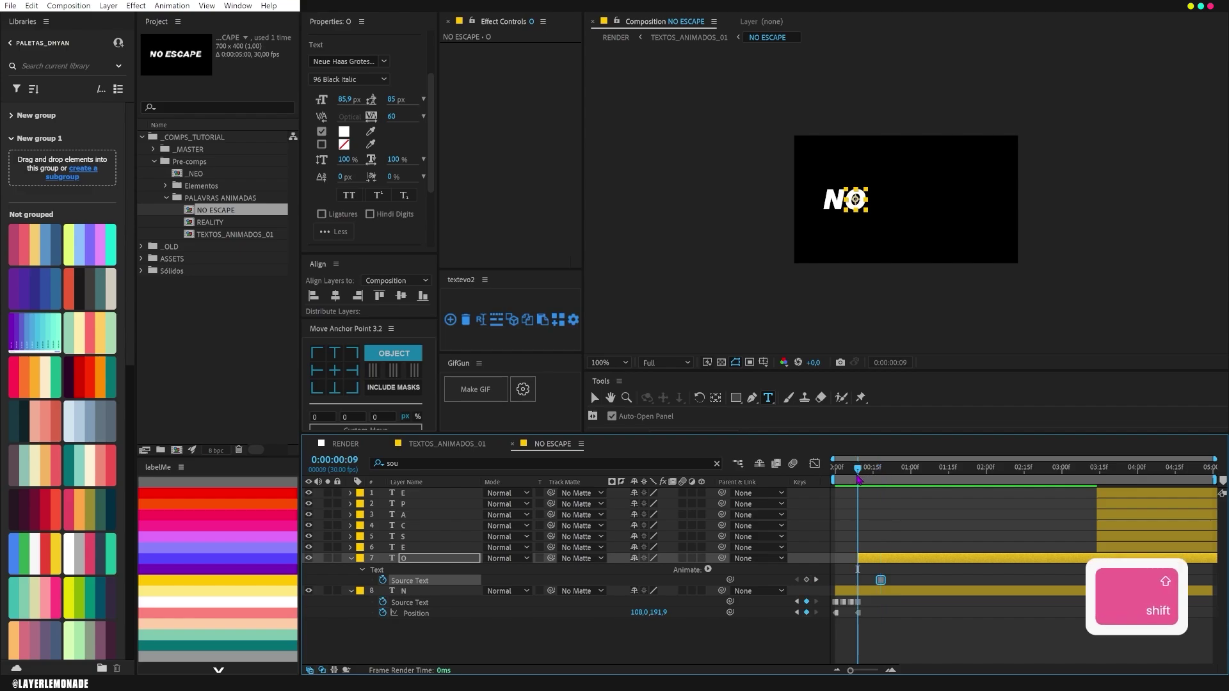
left_click(806, 580)
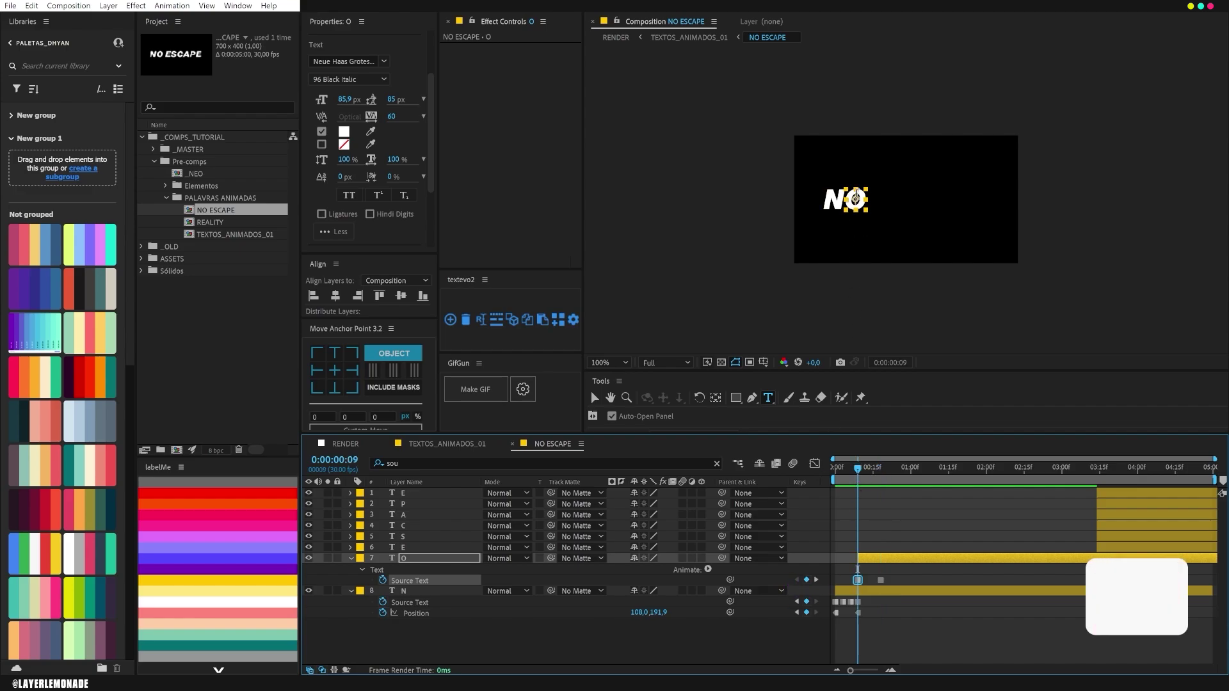
double_click(857, 196)
type("*")
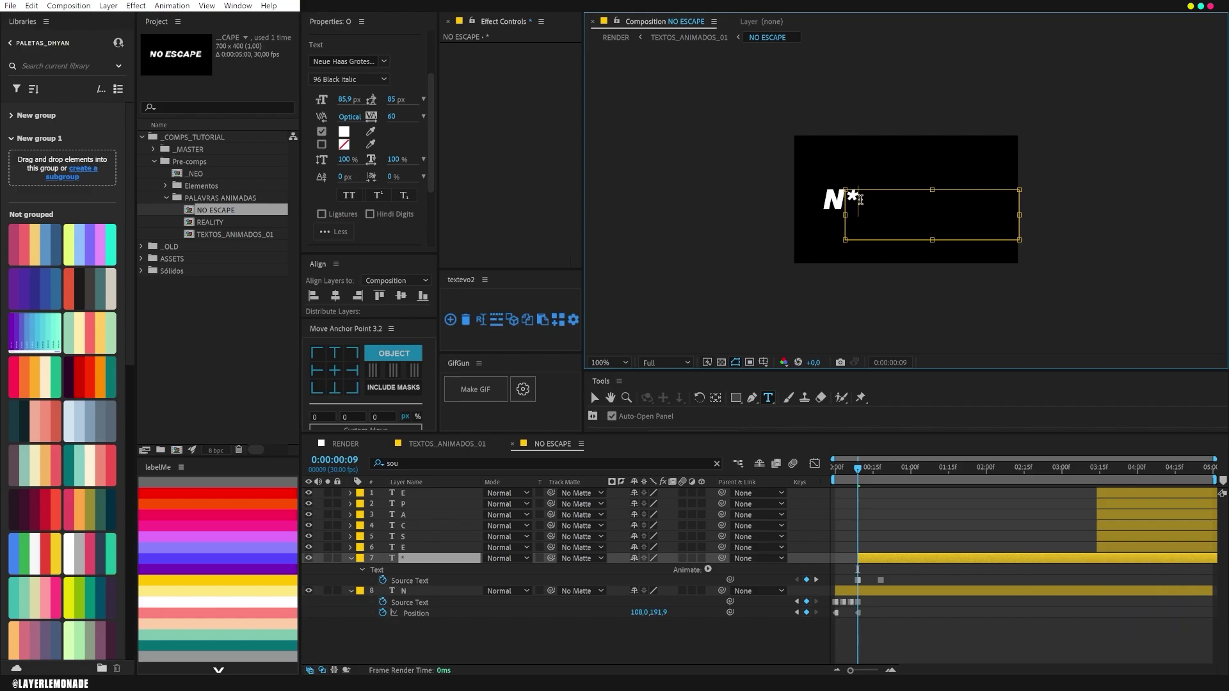
- At 0:00:00:12, replace the O layer's * character with > to create another Source Text keyframe
left_click(860, 471)
key("ctrl+Right")
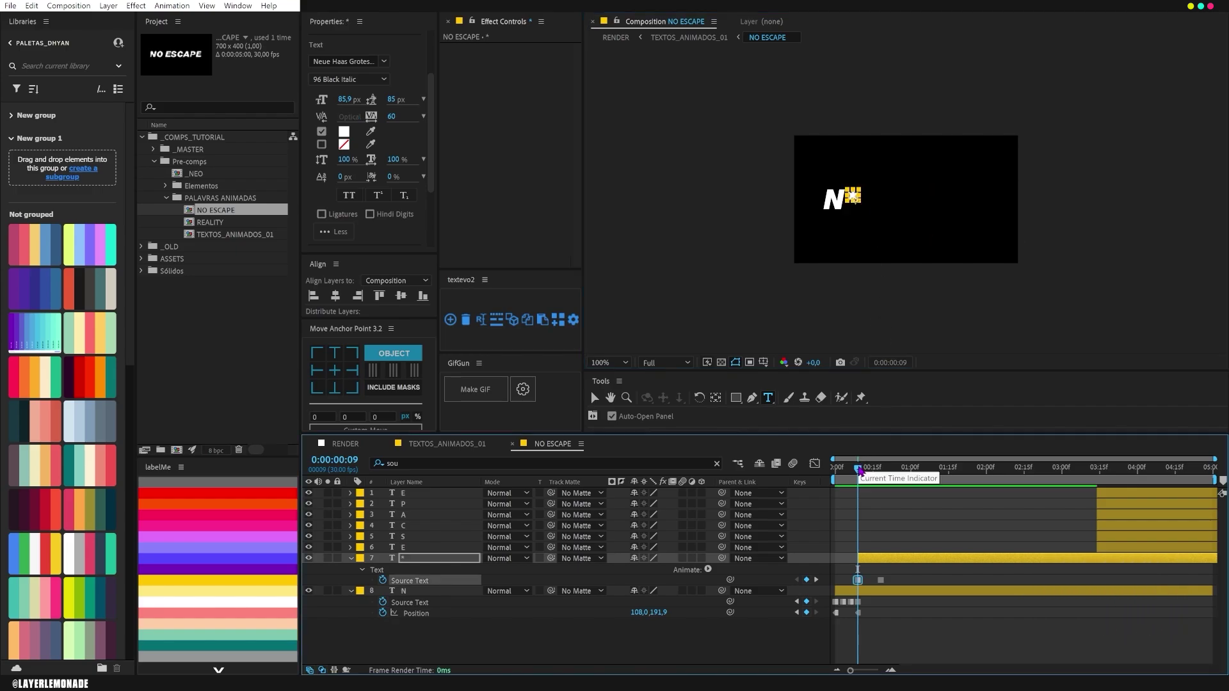
key("ctrl+Right")
key("ctrl+Right")
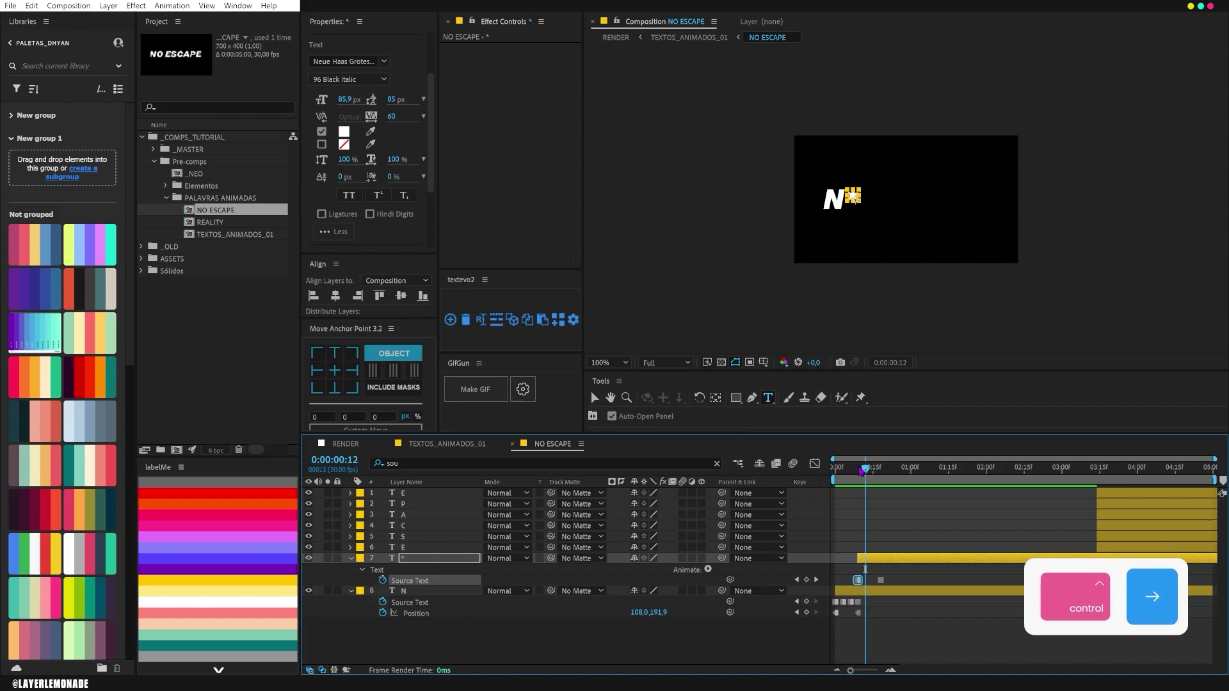
left_click(856, 194)
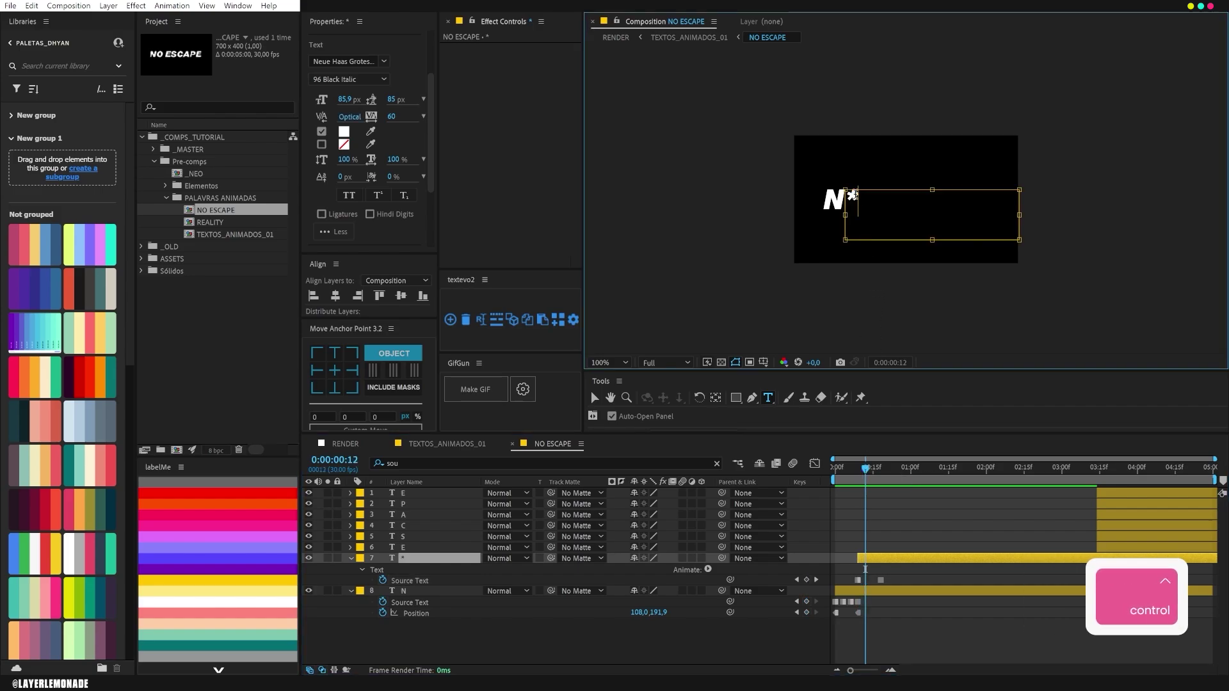
key("BackSpace")
type("?")
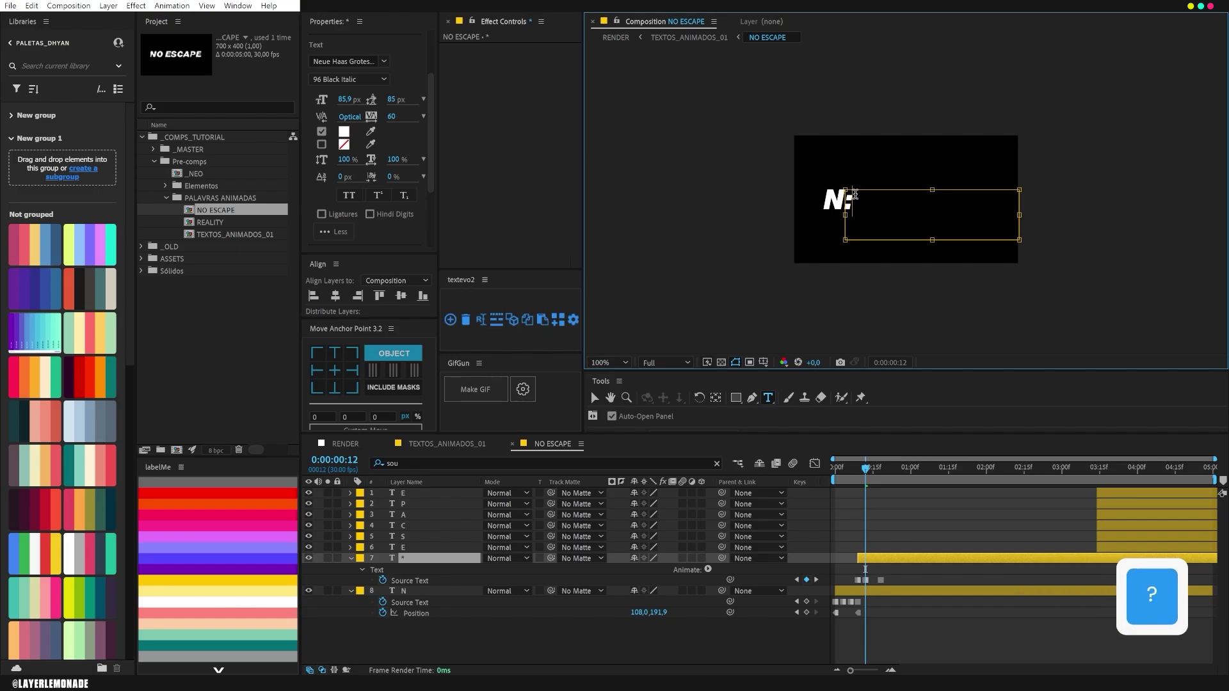
key("BackSpace")
type(">")
- Set the > character's font style to 65 Medium
double_click(853, 202)
left_click(348, 79)
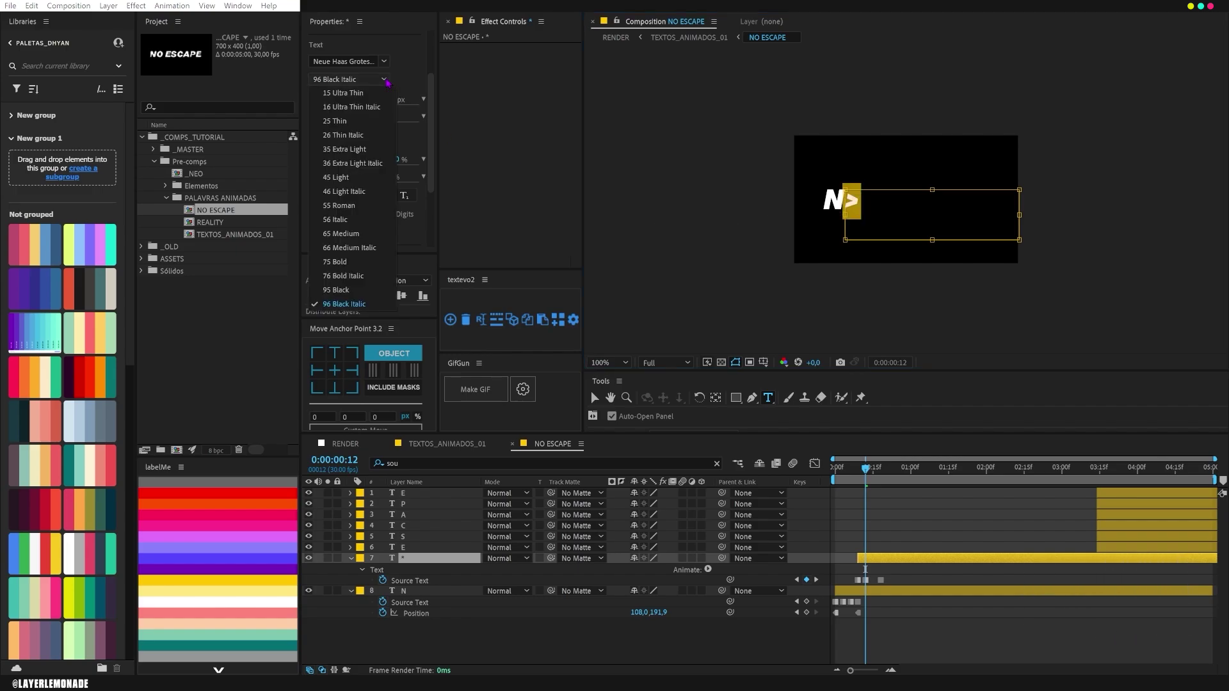
left_click(359, 234)
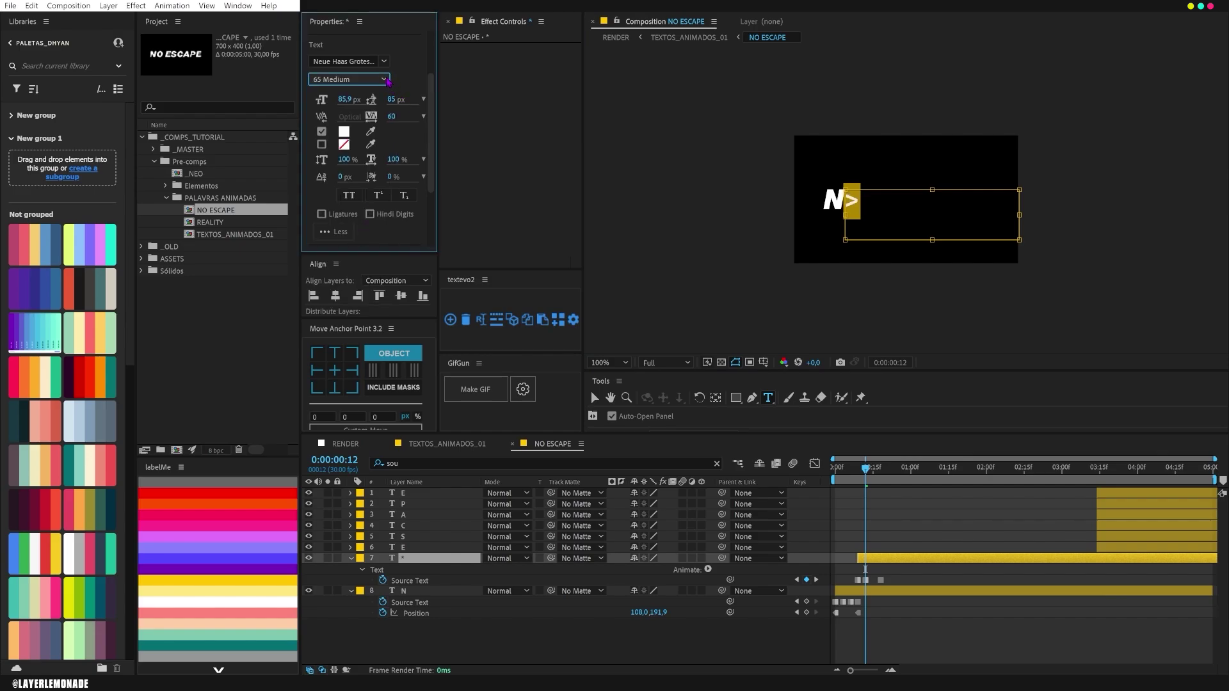
- Add a Source Text keyframe at 0:00:00:15 and replace the > character with ; there
left_click(867, 472)
key("ctrl+Right")
key("ctrl+Right")
key("ctrl+Right")
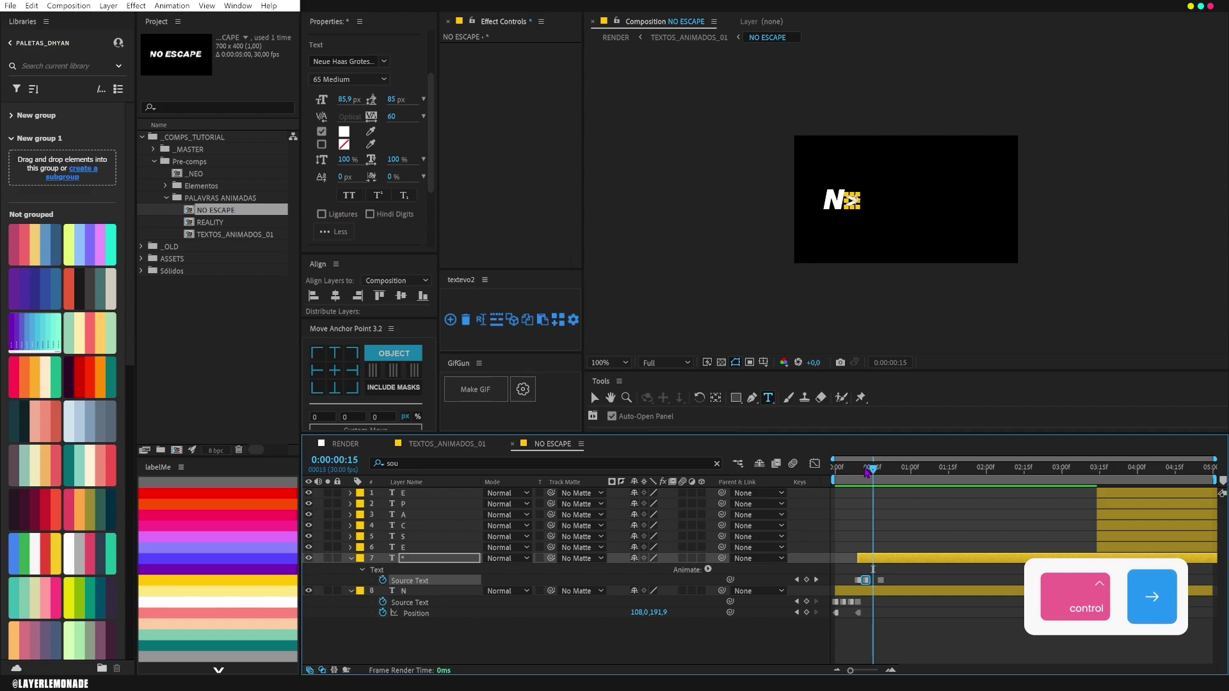
left_click(806, 580)
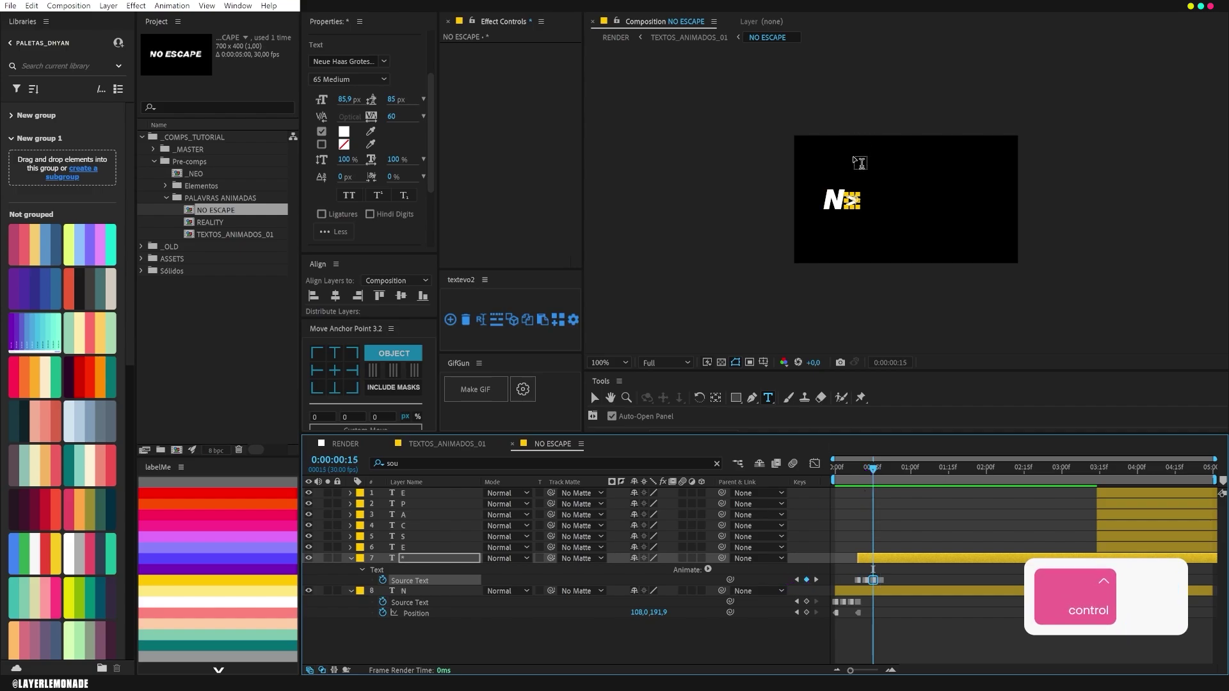
left_click(858, 201)
key("BackSpace")
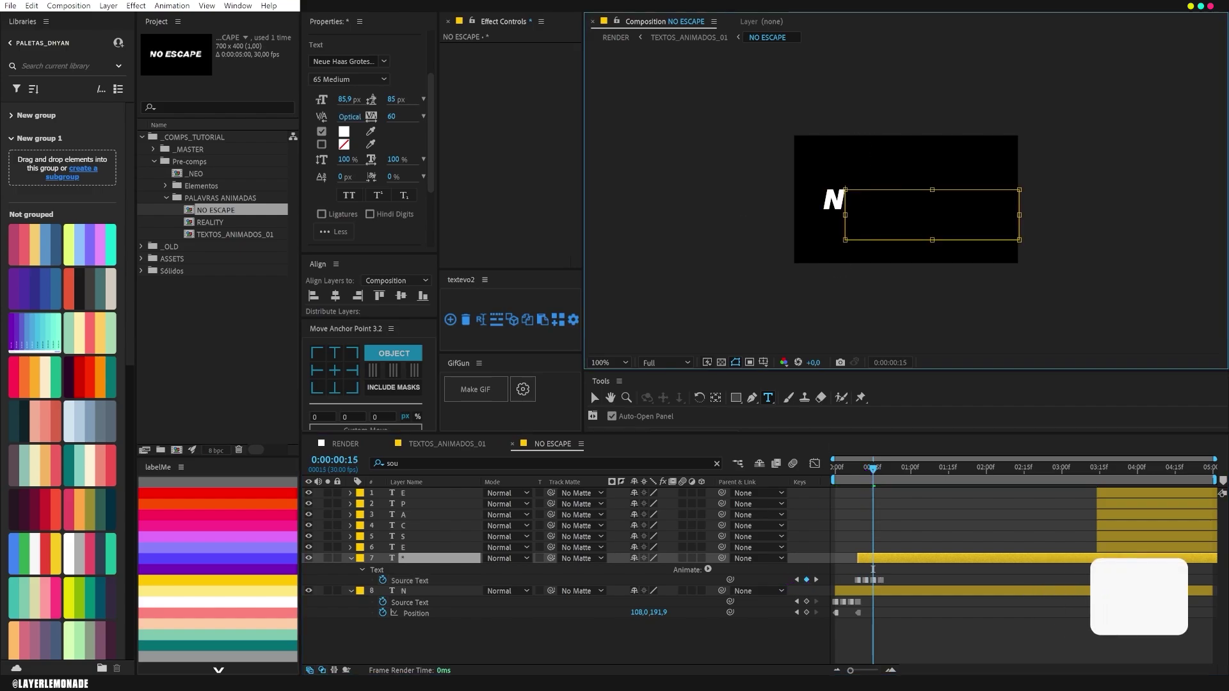
type(";")
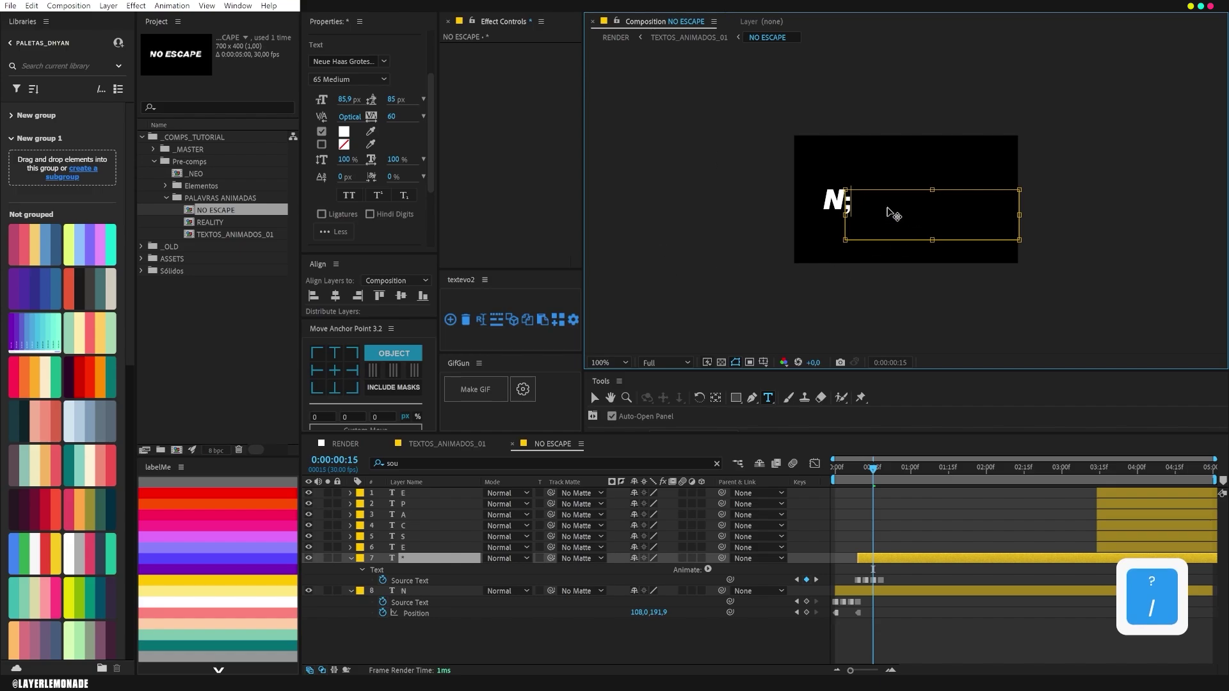
- Set the ; character to the 35 Extra Light style and a 105,9 px font size
left_click_drag(861, 207, 844, 205)
left_click(380, 80)
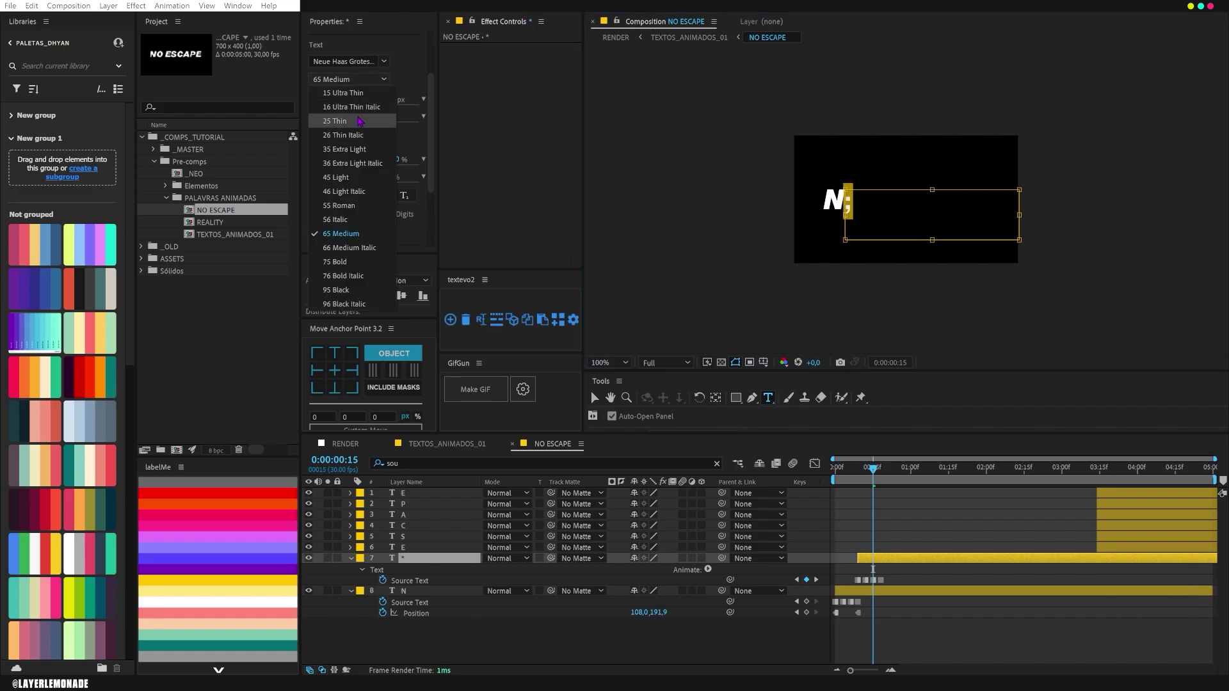
left_click(334, 121)
left_click(375, 79)
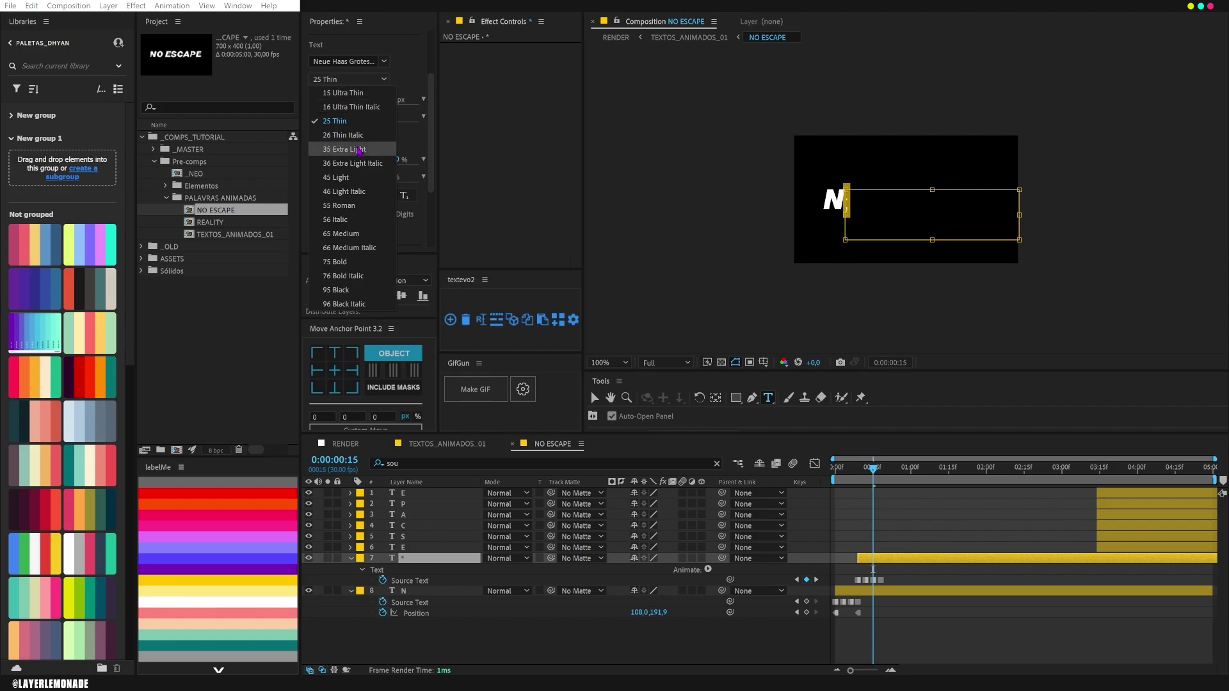
left_click(345, 149)
left_click_drag(345, 99, 362, 100)
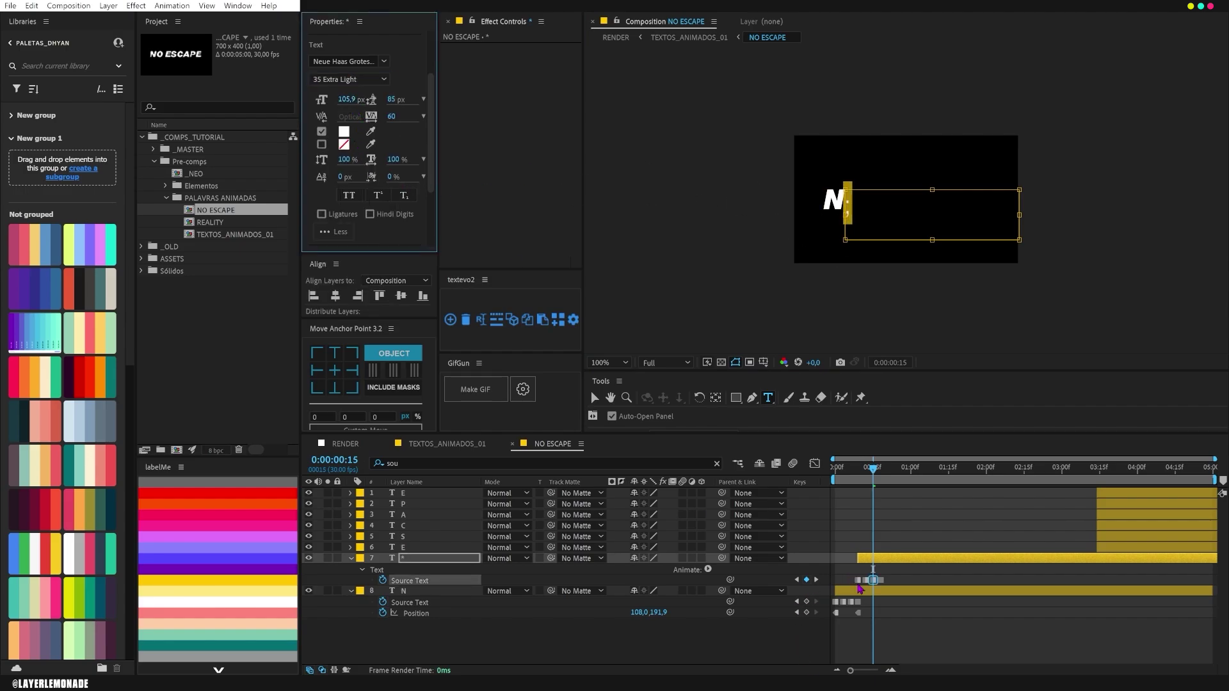
left_click_drag(357, 97, 327, 111)
- Play back the N and O changing-character animation from 0:00:00:00
key("space")
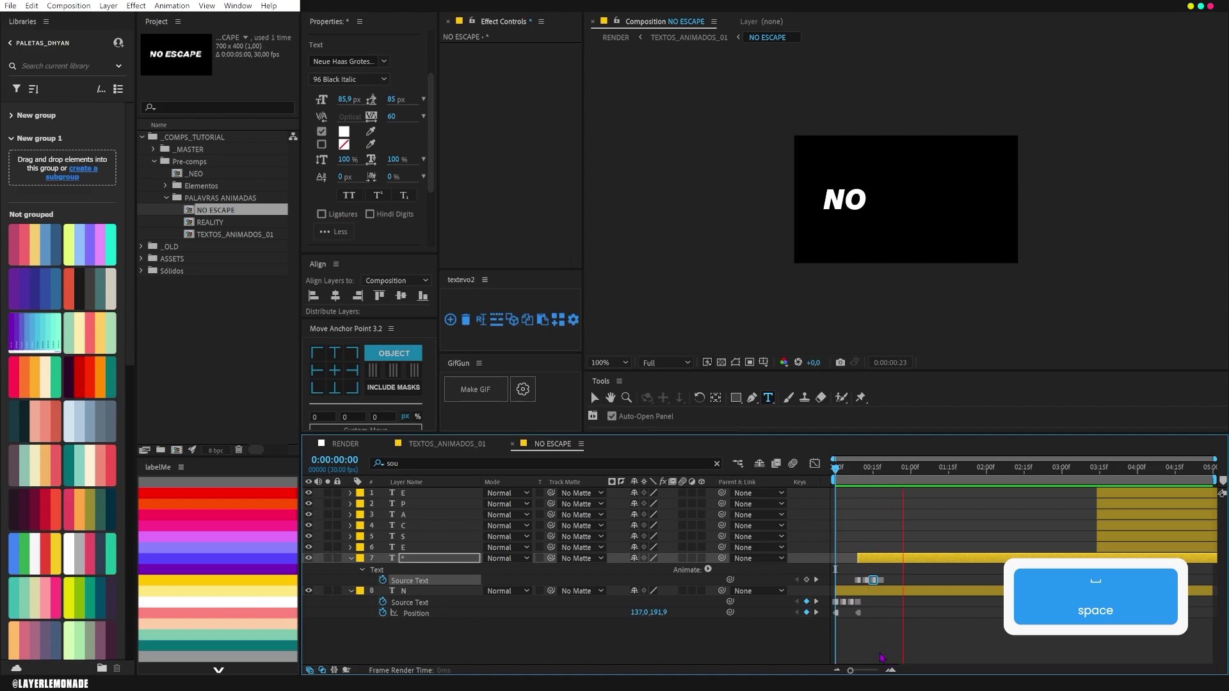
key("space")
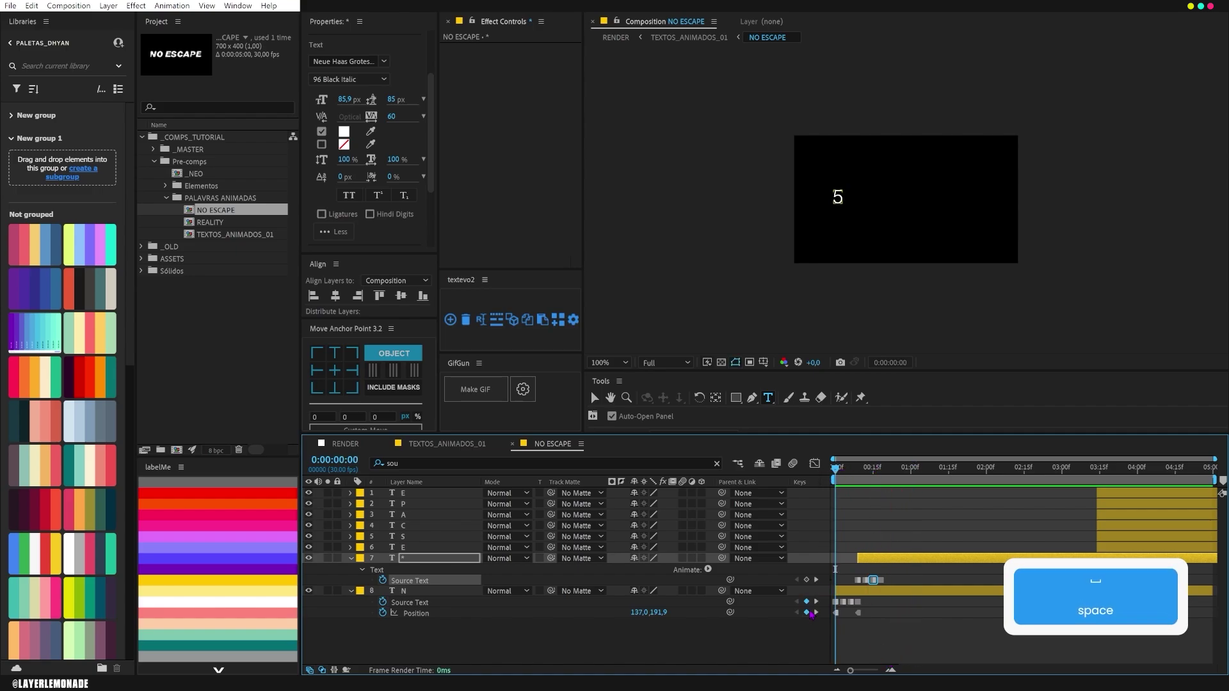
key("space")
key("space")
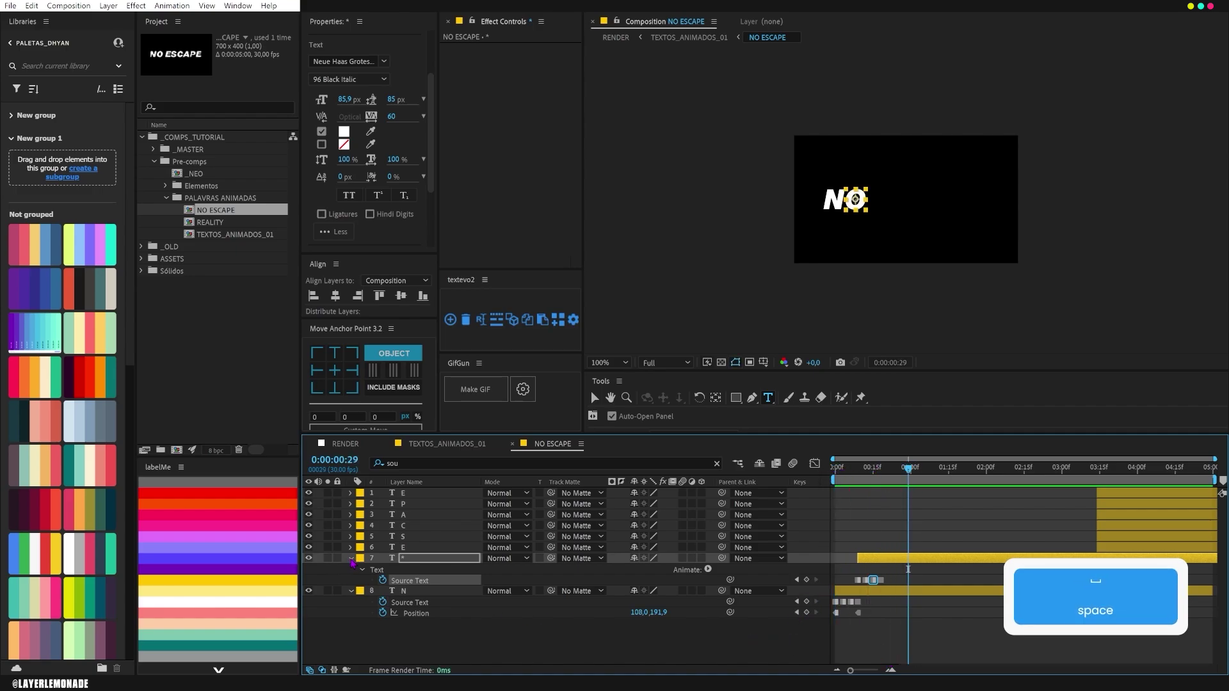
- Collapse the two animated letter layers, then reveal only the keyframed properties of the second letter and the N
left_click(351, 559)
left_click(351, 568)
left_click(553, 652)
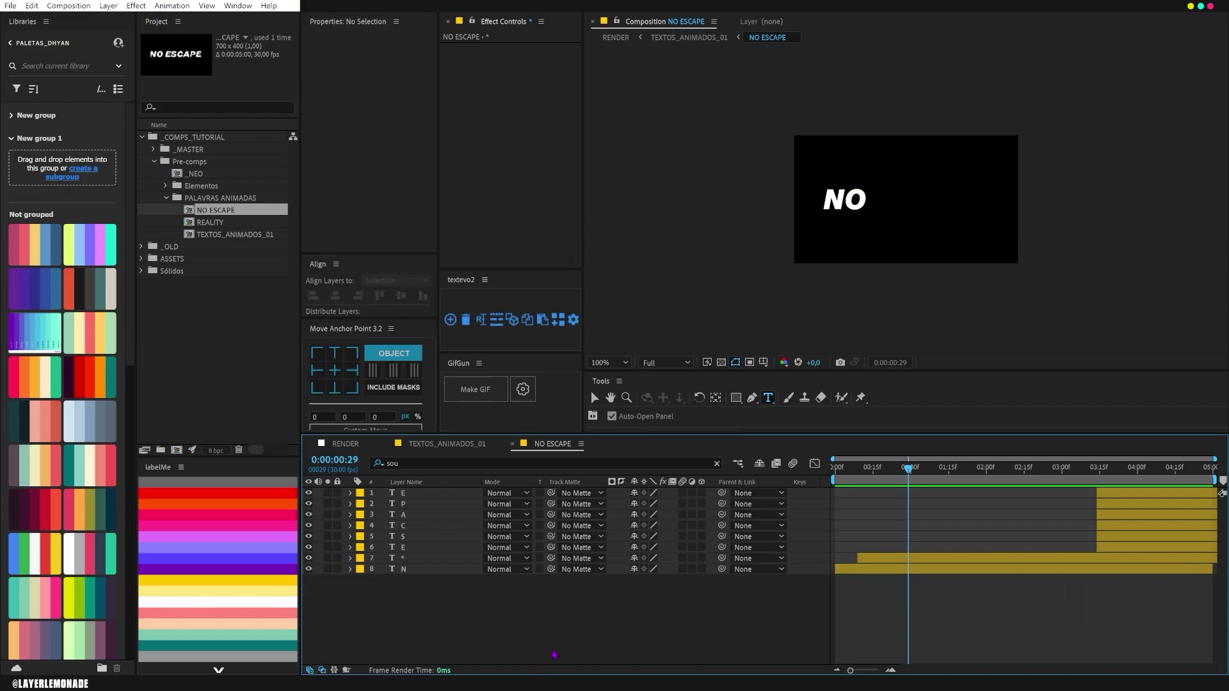
left_click(440, 559)
key("u")
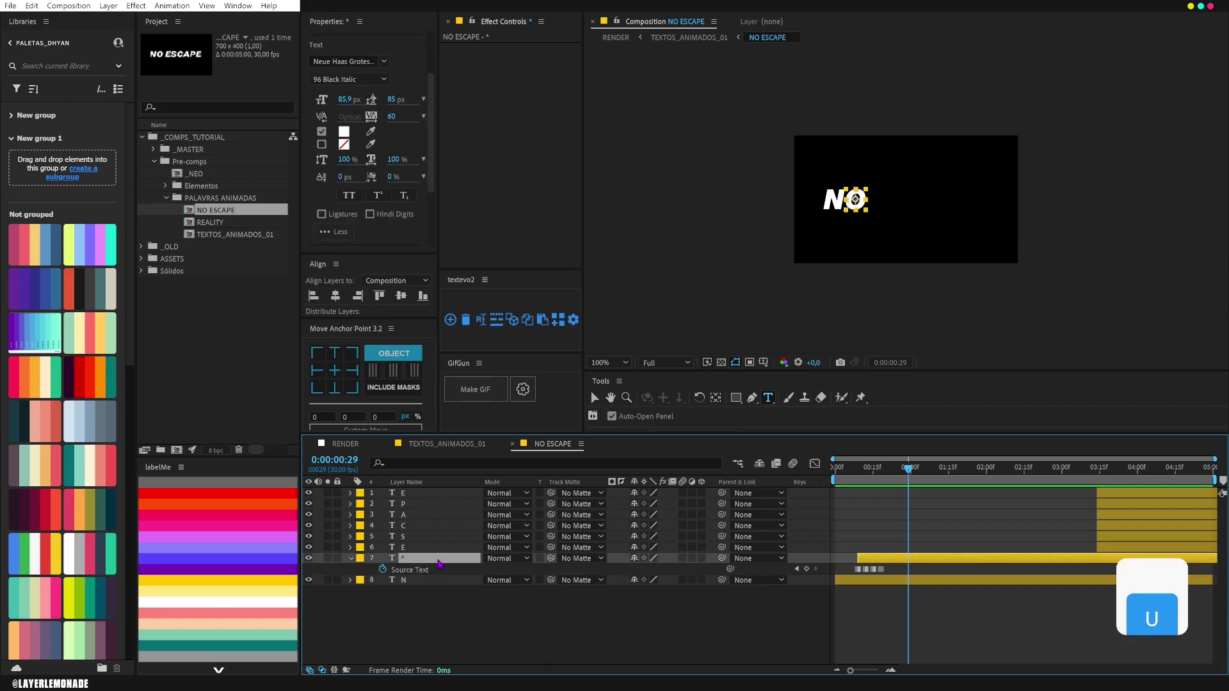
left_click(418, 580)
key("u")
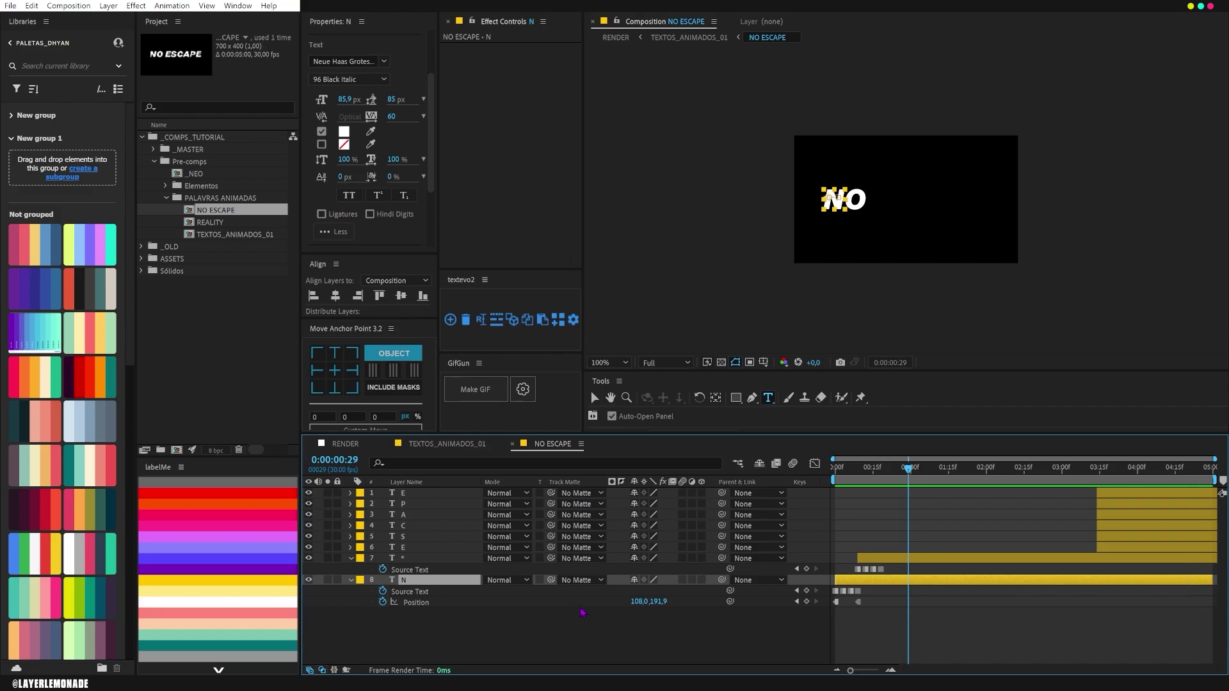
- With no layer selected, draw a straight horizontal line across the upper part of NO using the Pen tool and a white 13 px stroke
left_click(592, 628)
left_click(753, 398)
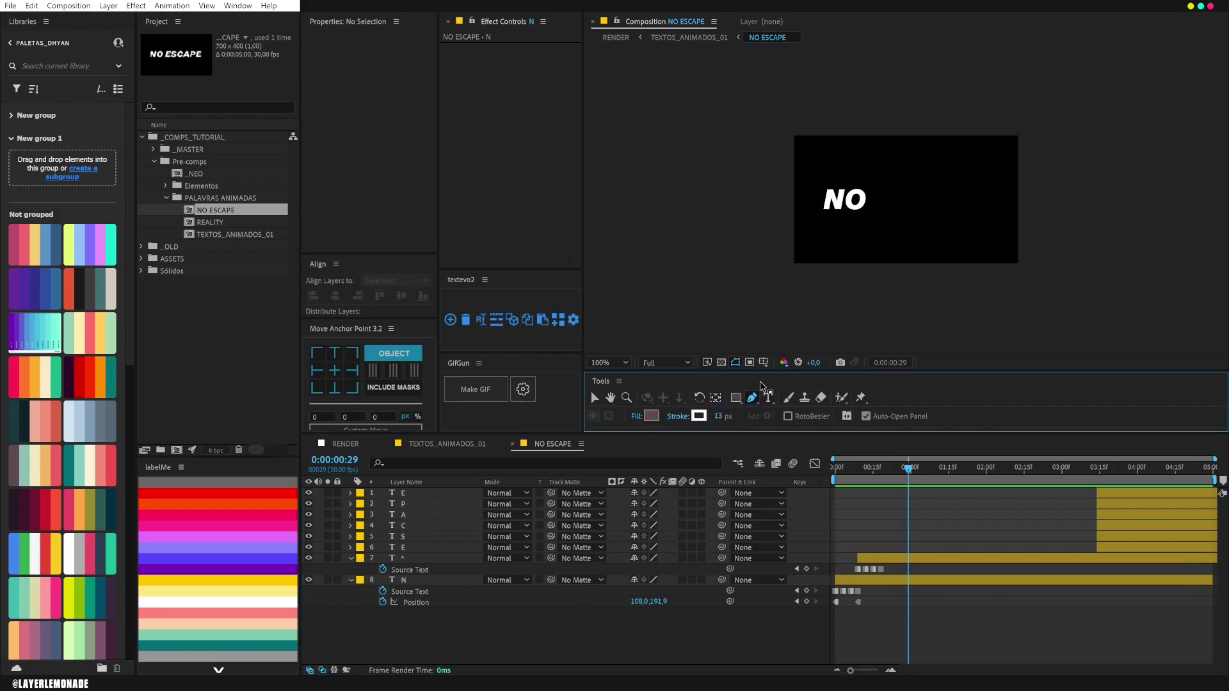
left_click(812, 192, "shift")
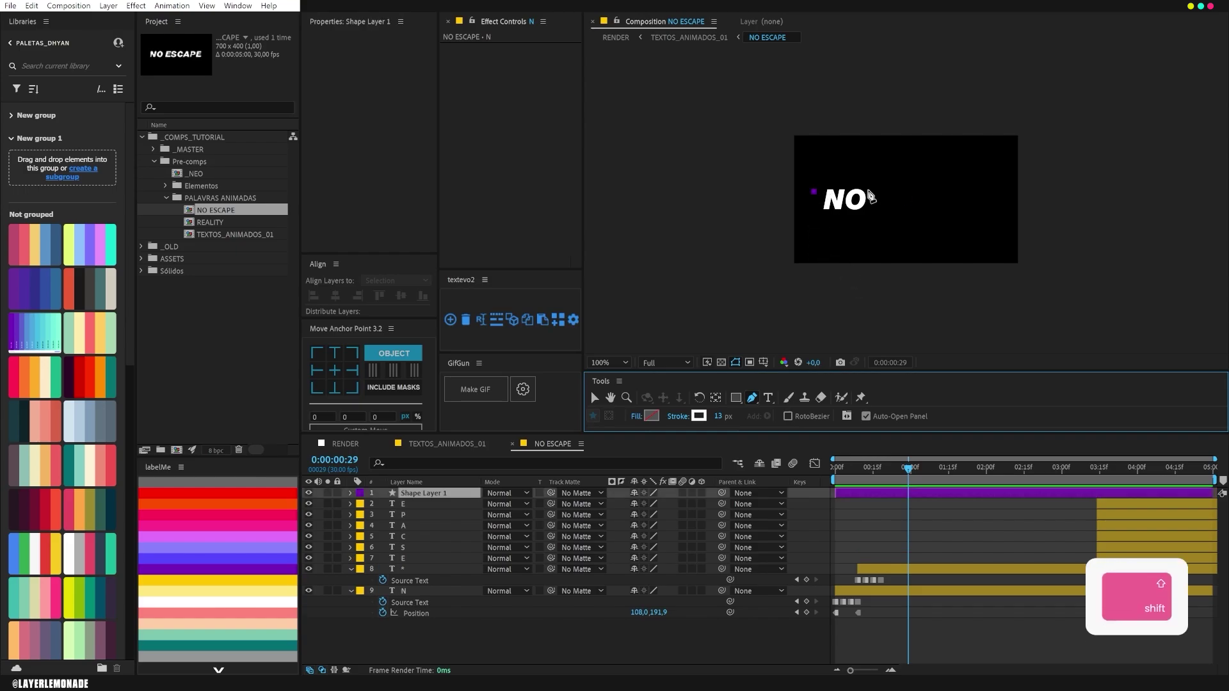
left_click(879, 191, "shift")
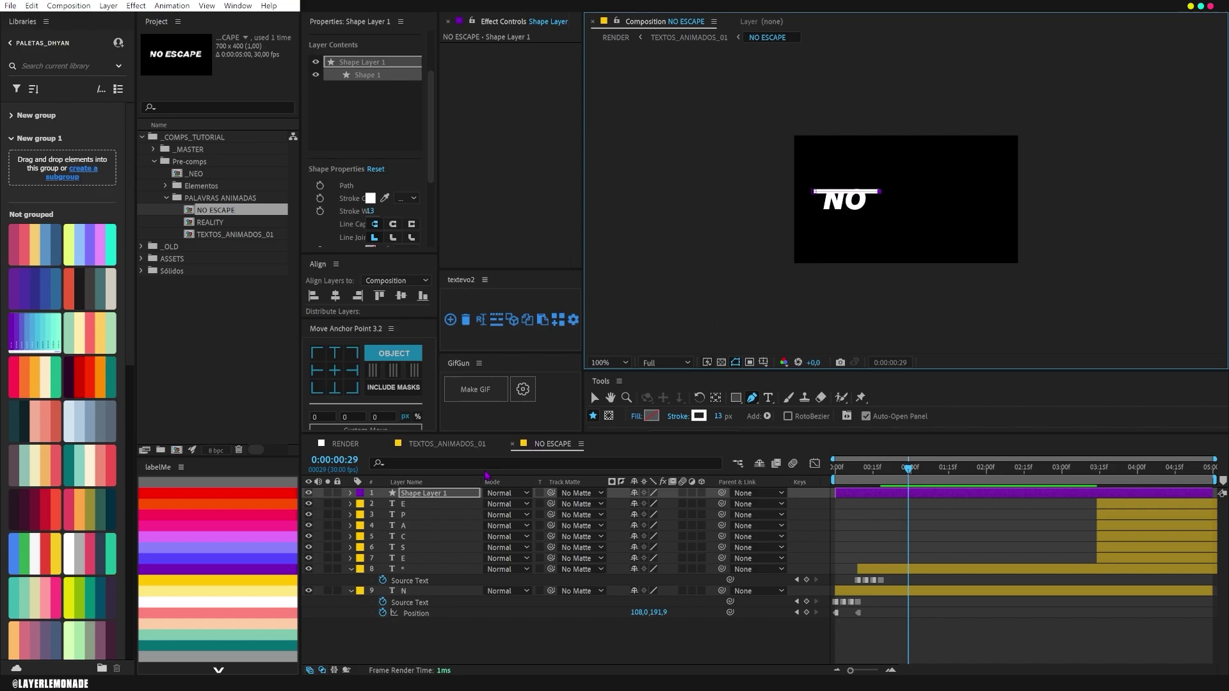
- Set the line layer's anchor point to its left end and move the line so it starts on the N at mid-height
left_click(317, 370)
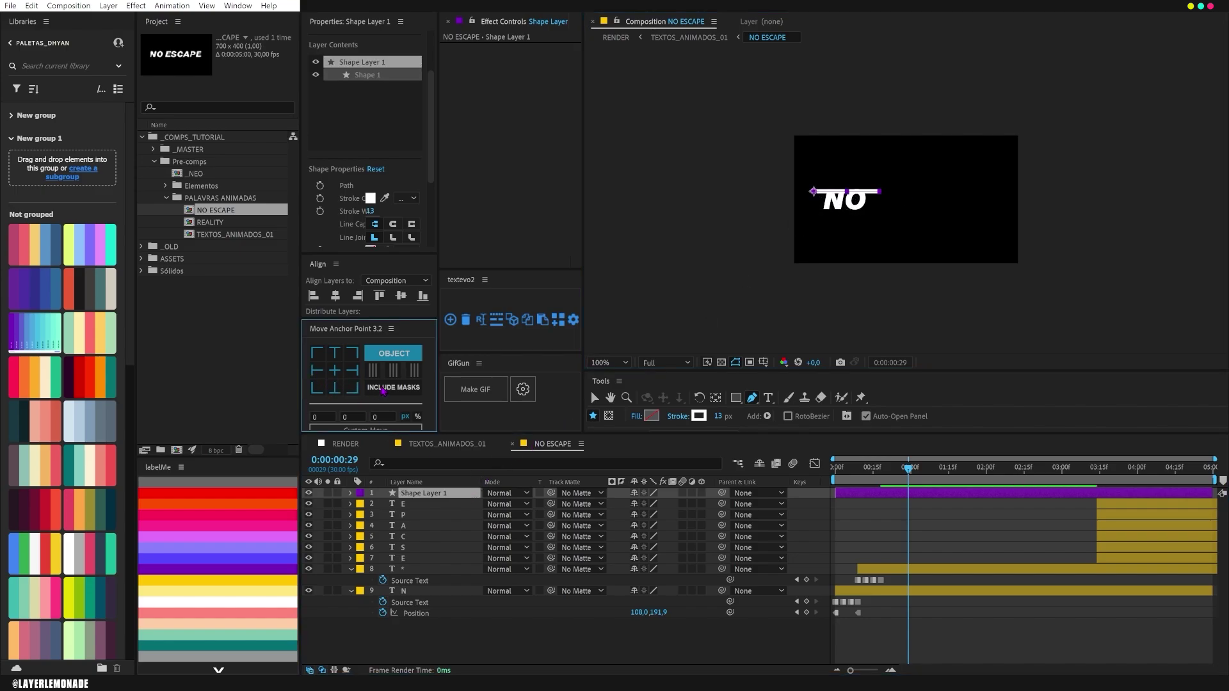
key("v")
left_click_drag(814, 191, 835, 202)
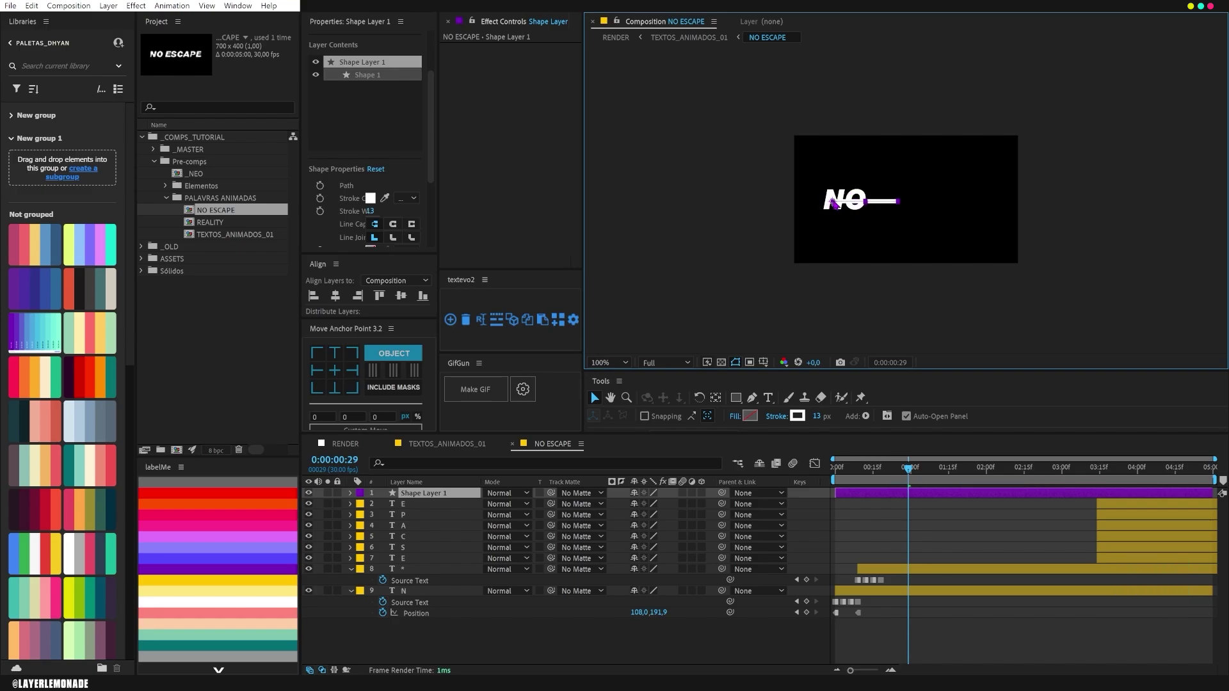
- Reveal the line layer's Scale, unlink its proportions, and enable Scale keyframing at 0:00:00:00
left_click(837, 477)
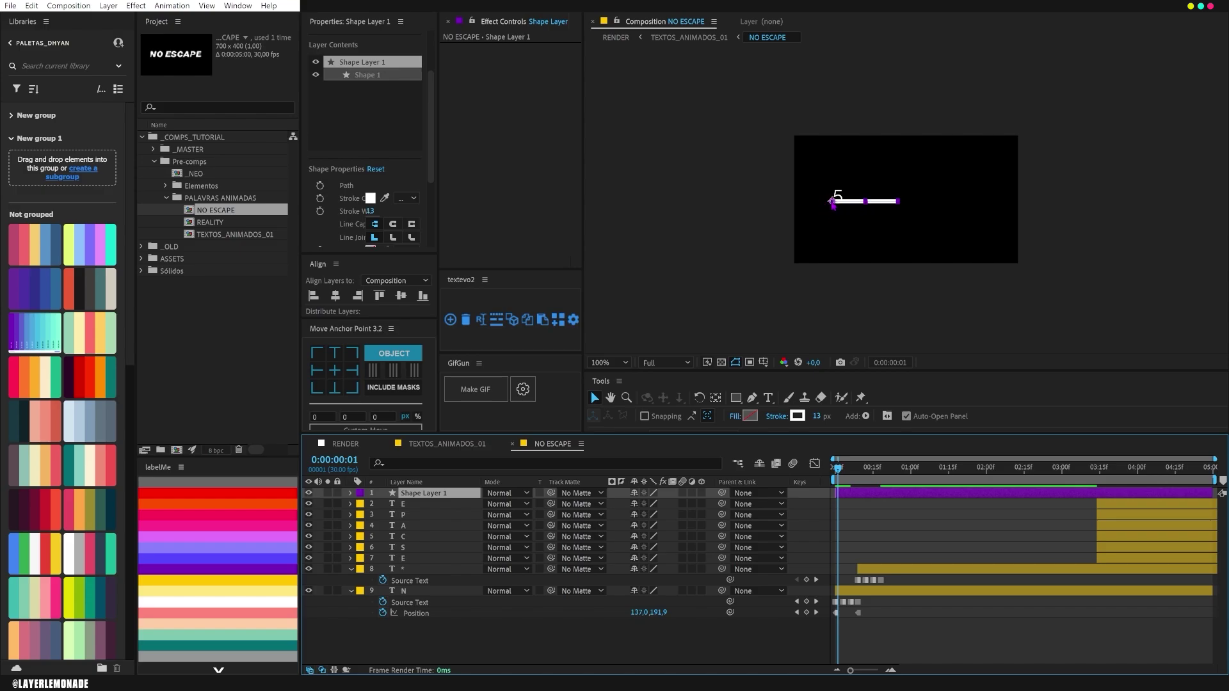
left_click(832, 475)
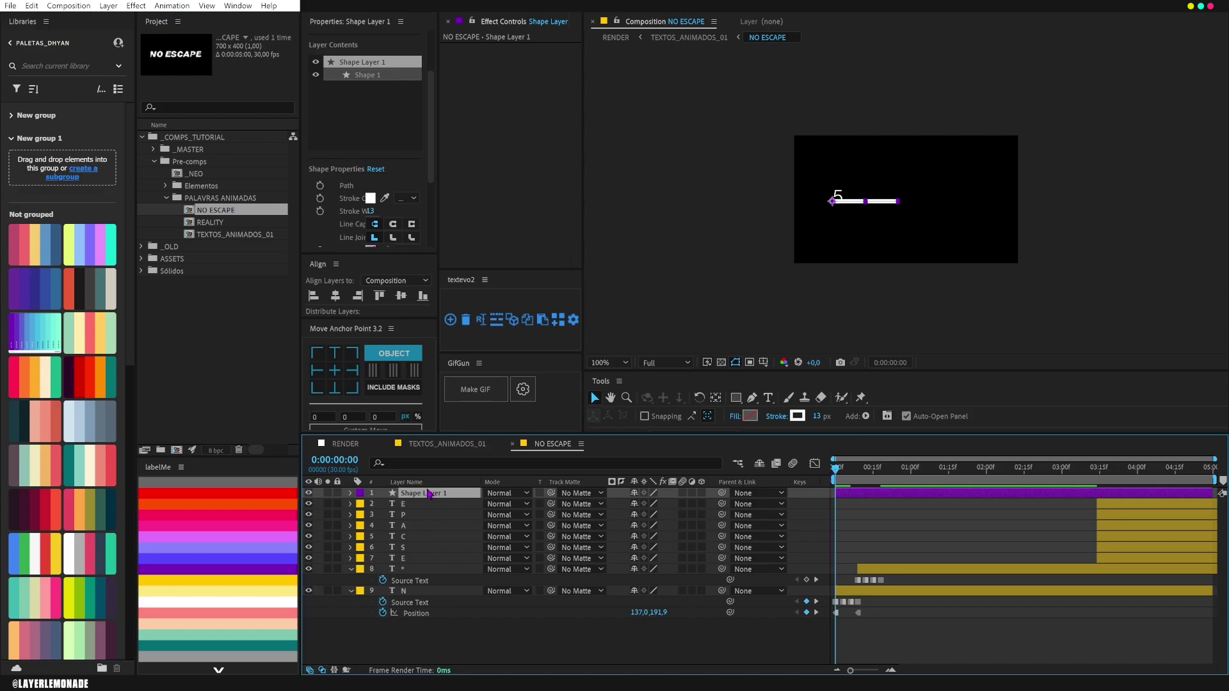
key("s")
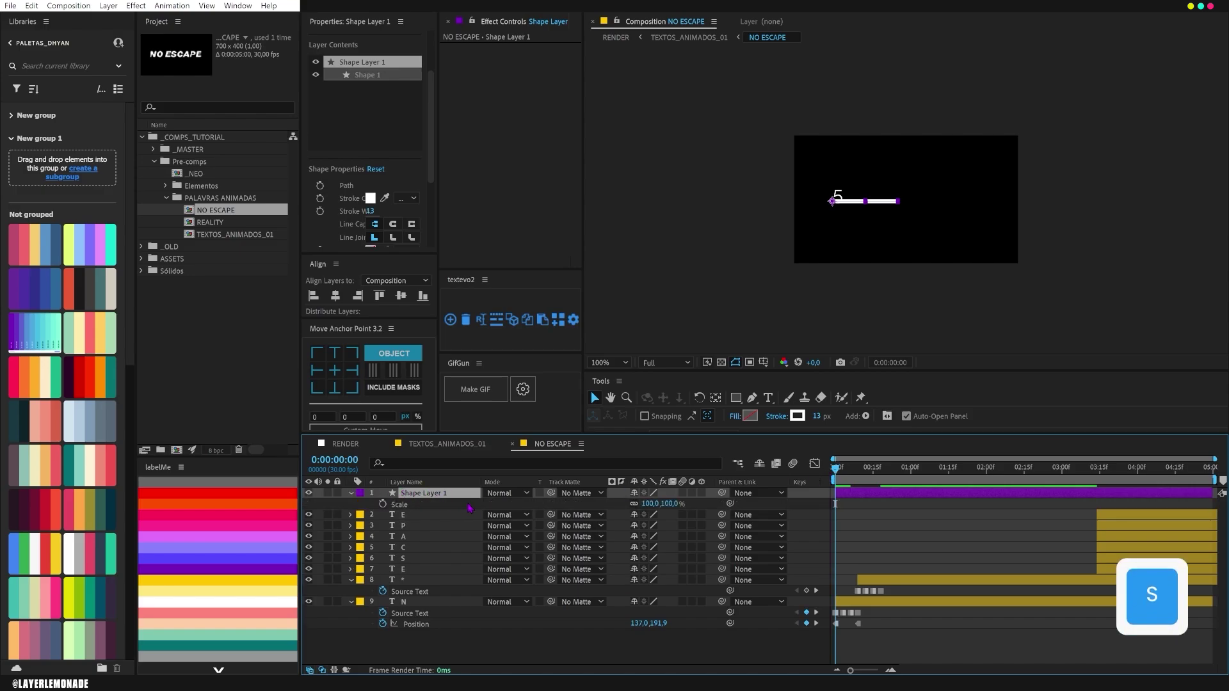
left_click(632, 505)
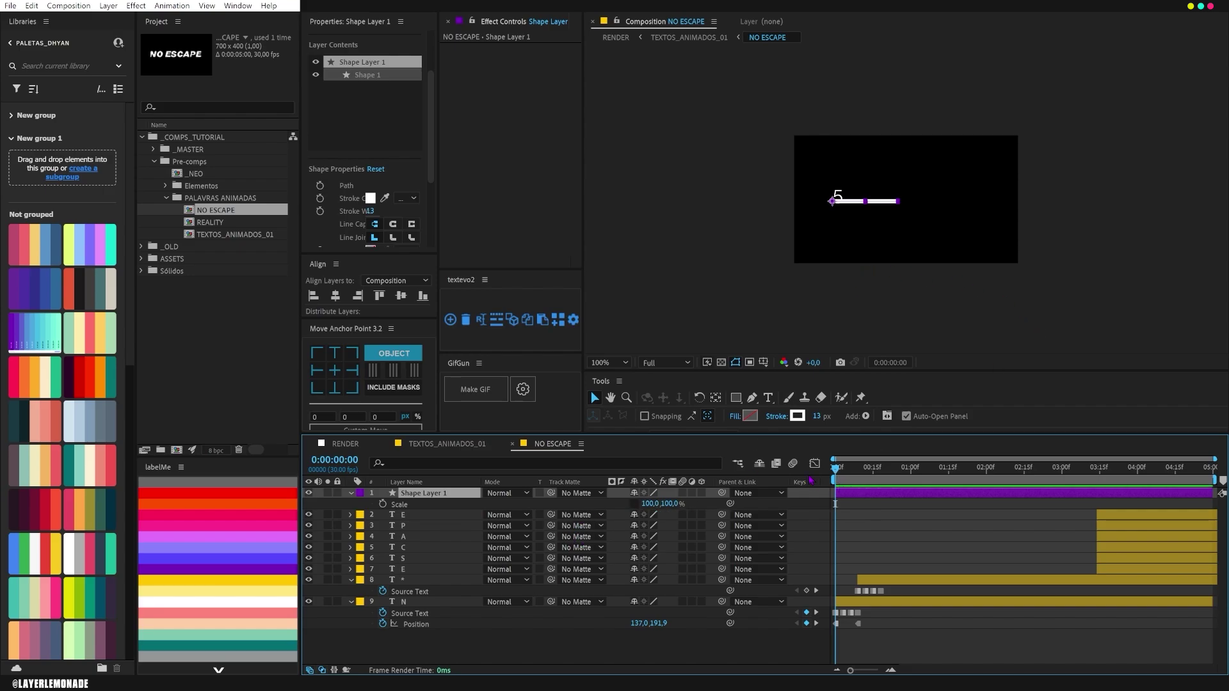
left_click(383, 505)
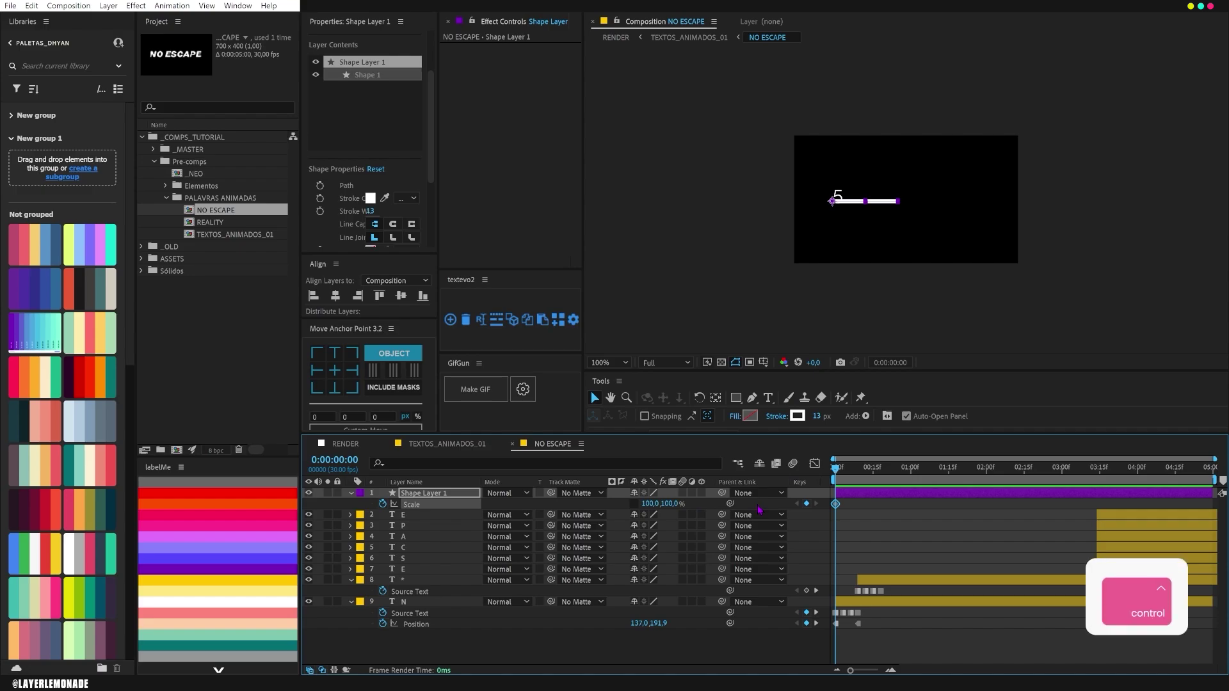
- Add a 100% Scale keyframe at 0:00:00:10 and set the line's horizontal scale to 0% at 0:00:00:00
key("ctrl+shift+Right")
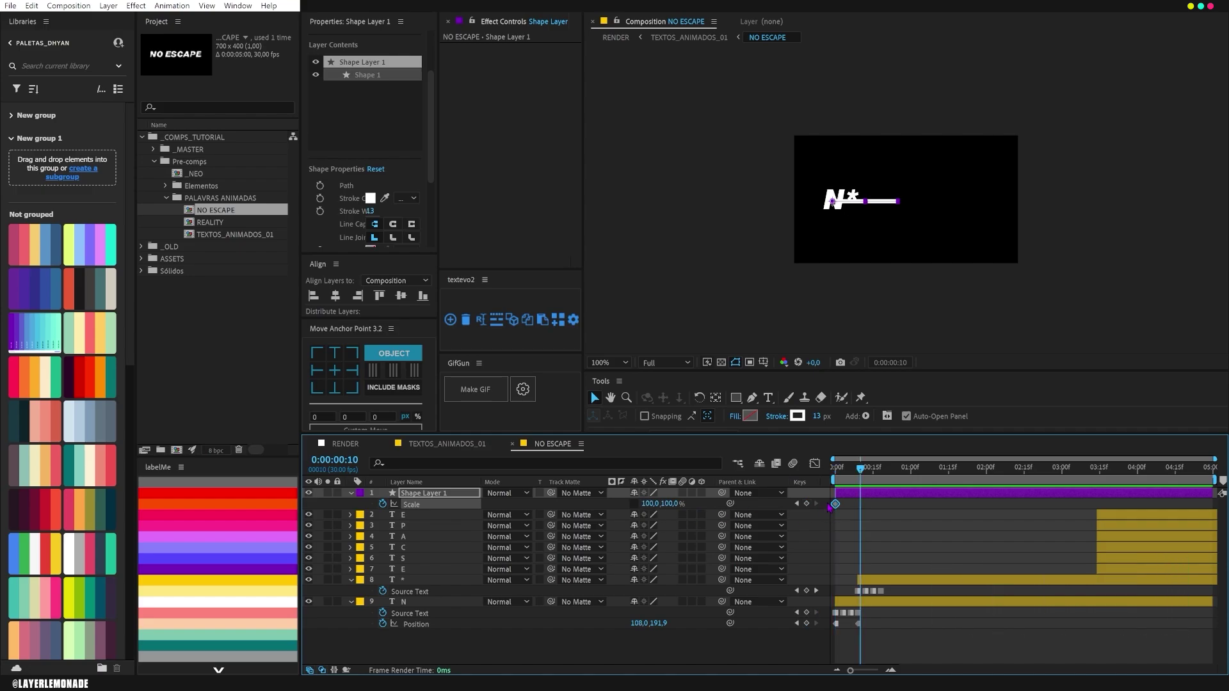
left_click(807, 504)
key("Home")
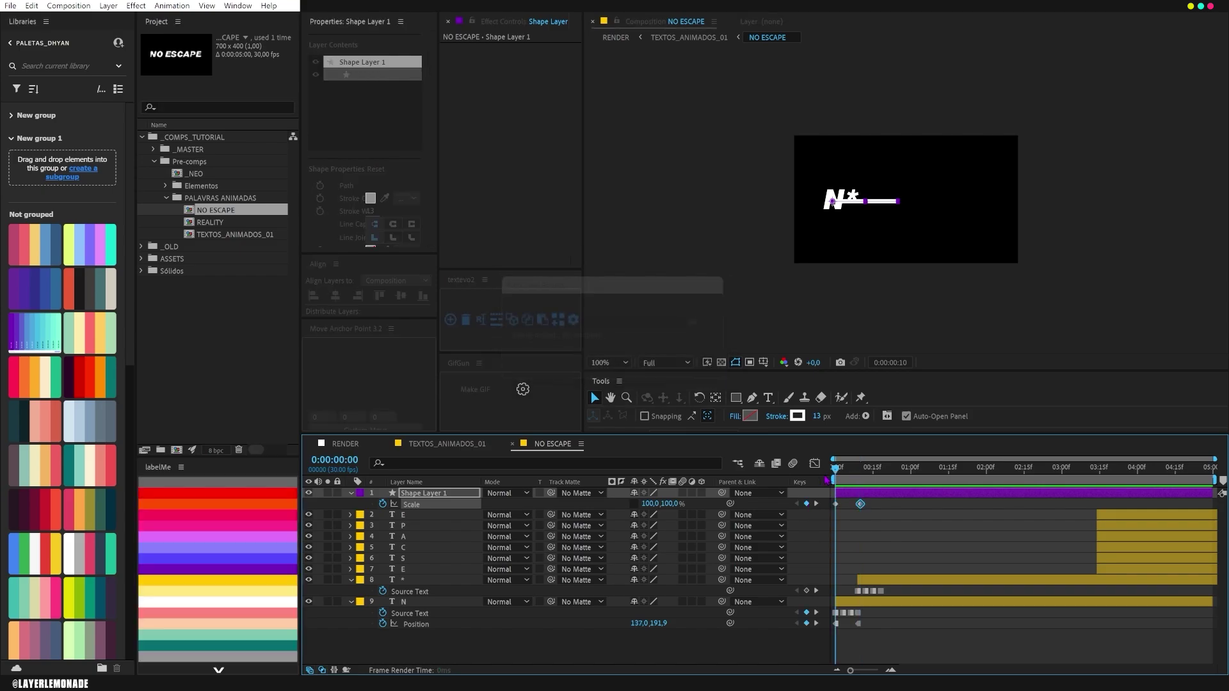
type("0")
key("Return")
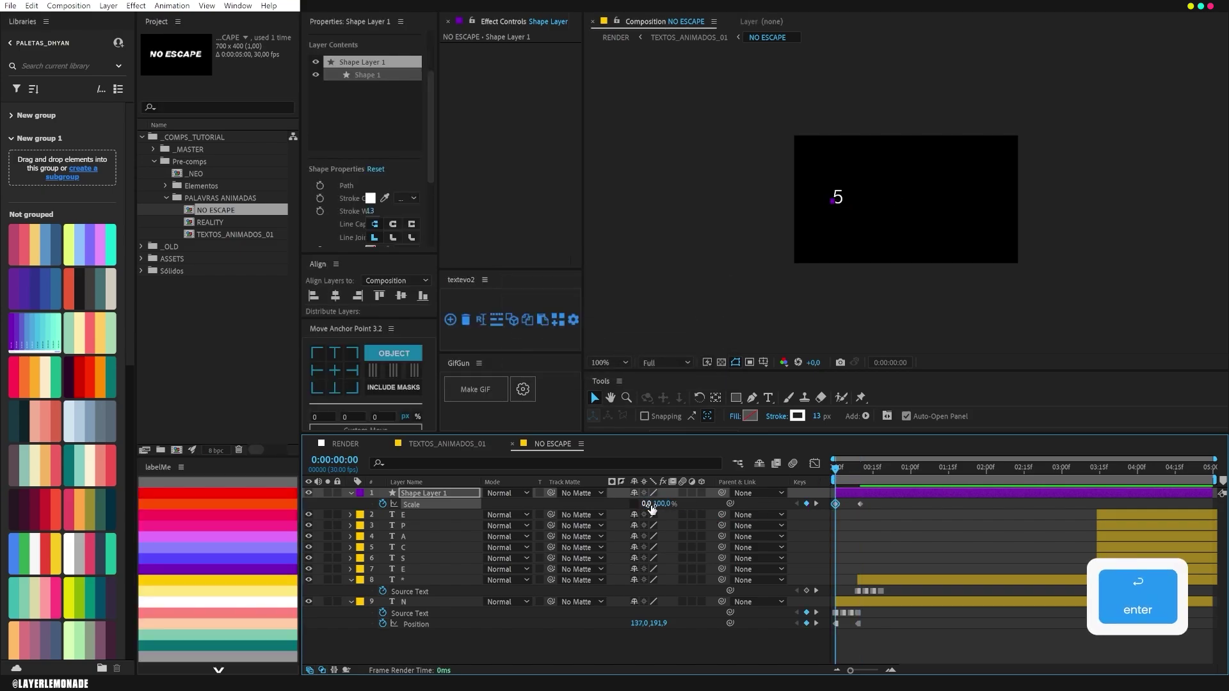
- Ease both of the line's Scale keyframes, adjust their speed curve in the graph editor, and play back the result
left_click_drag(877, 499, 817, 516)
key("ctrl+z")
key("shift+F3")
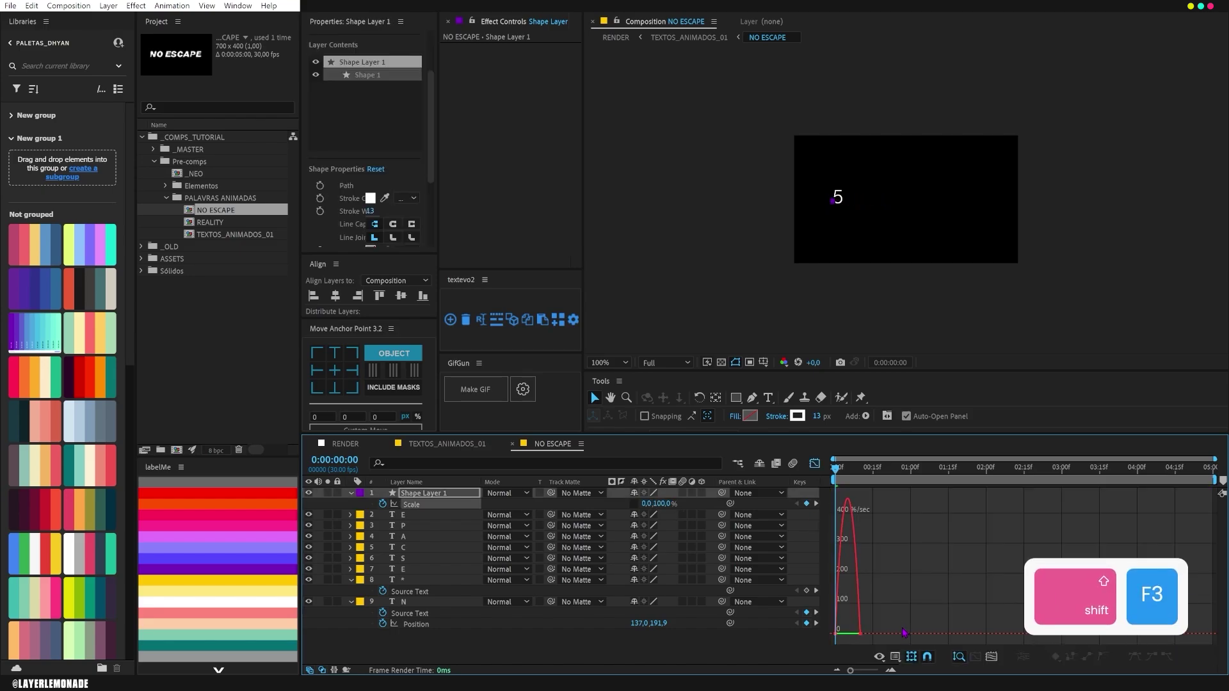
mouse_move(832, 640)
left_mouse_down()
mouse_move(830, 620)
mouse_move(852, 633)
left_mouse_up()
left_click(815, 463)
key("space")
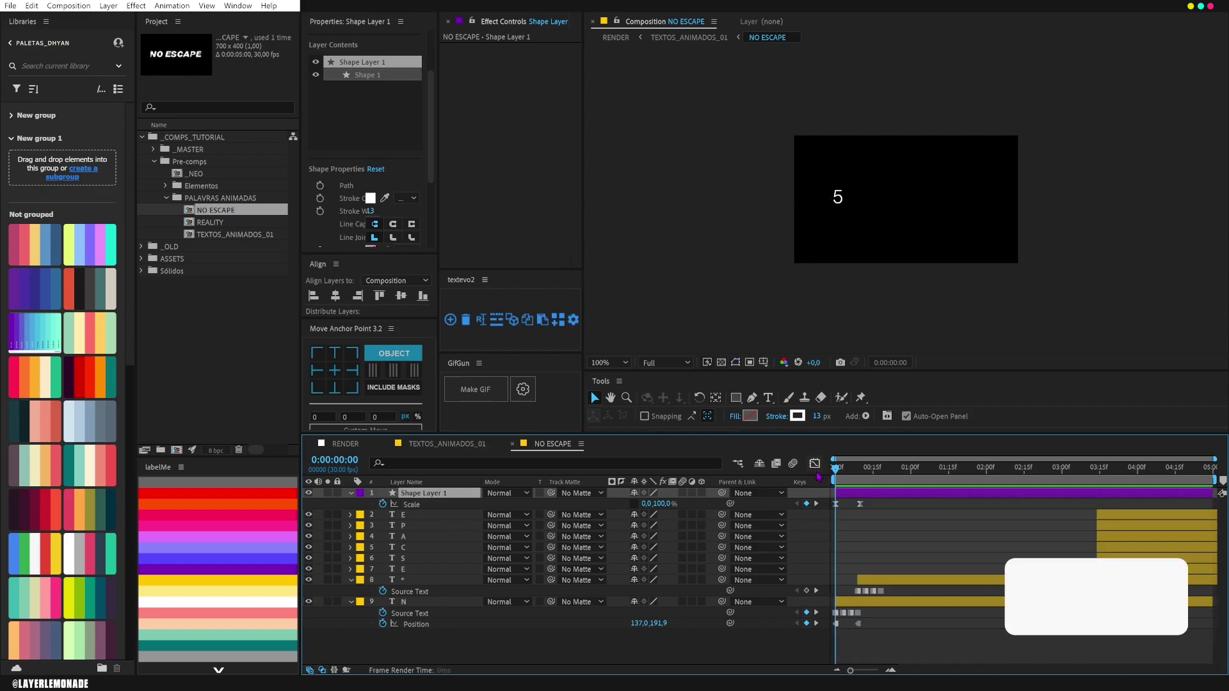
- Trim the end of the line layer at 0:00:00:10 and shift the line so it starts to the left of the N
left_click(861, 481)
key("alt+bracketright")
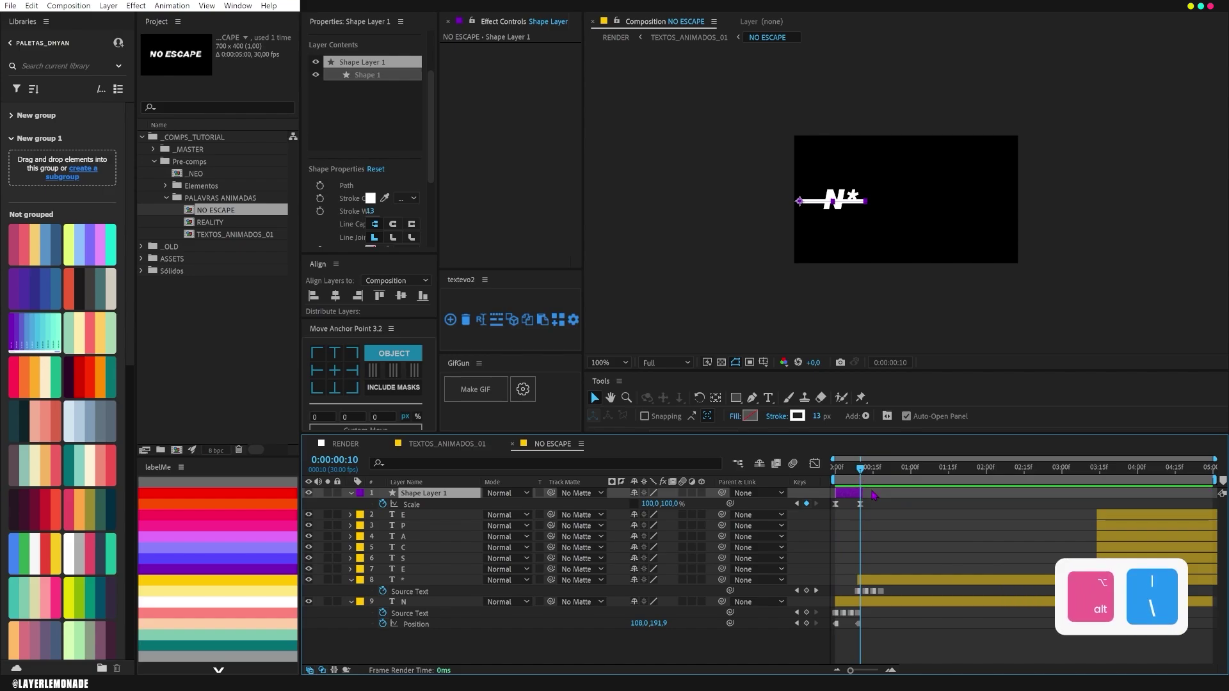
left_click_drag(858, 494, 834, 475)
- Delay the line layer by a few frames, tighten its Scale keyframe spacing, and play back the timing against NO
key("space")
key("space")
left_click(846, 472)
key("space")
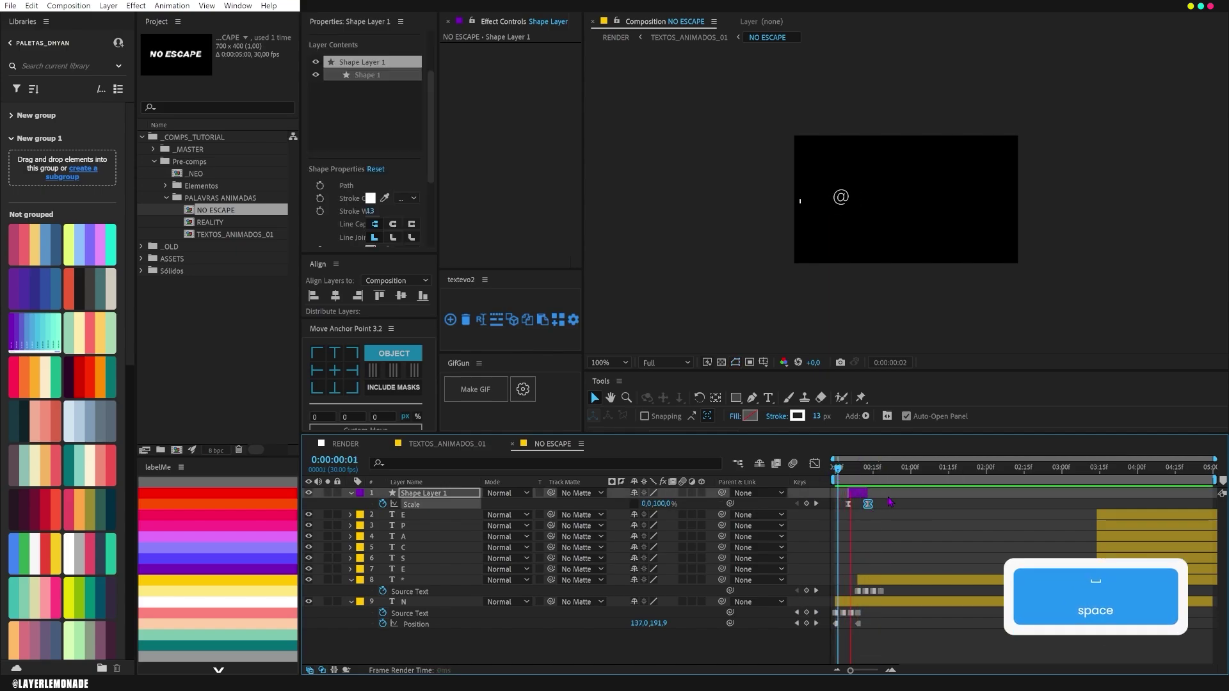
key("space")
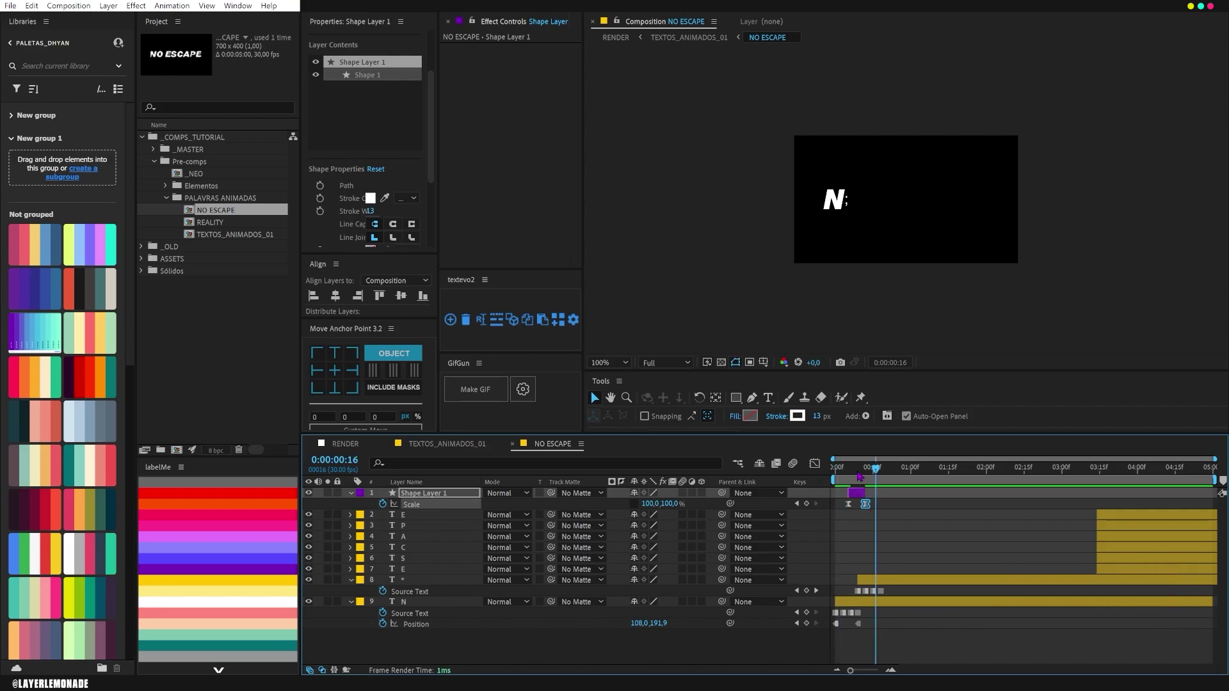
left_click_drag(852, 472, 834, 472)
key("space")
key("space")
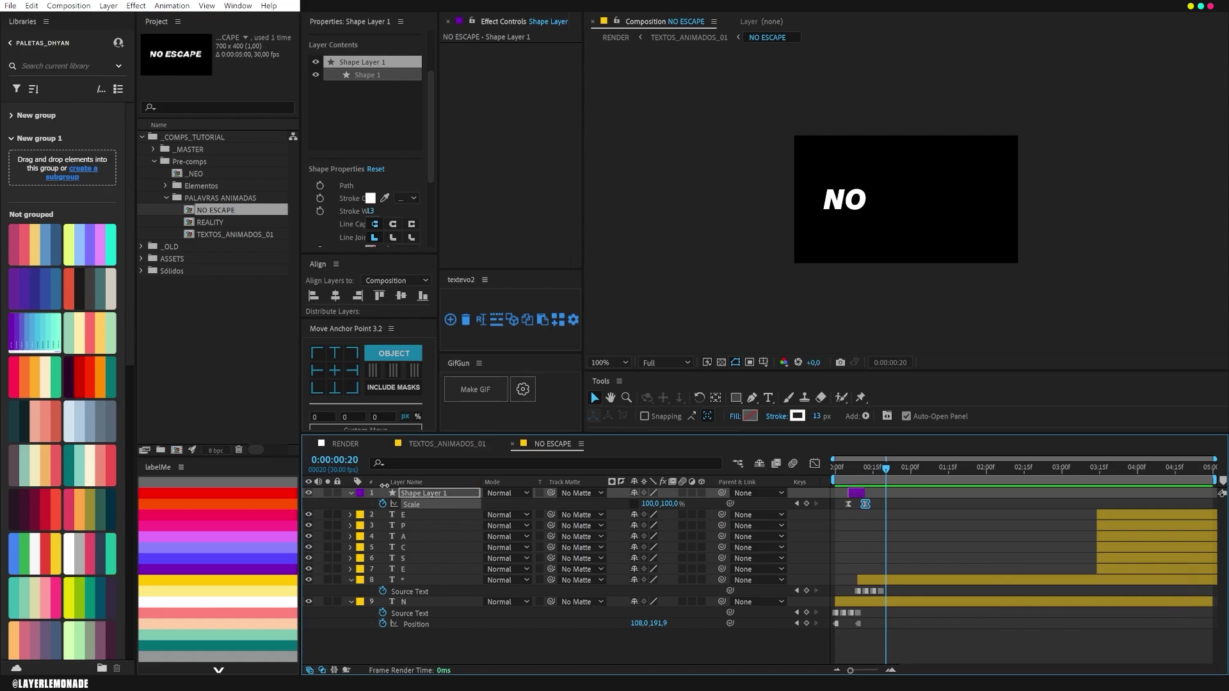
- Move the line layer directly above the second letter's layer, rename it Line-stroke, and give it a red label
left_click_drag(424, 493, 432, 574)
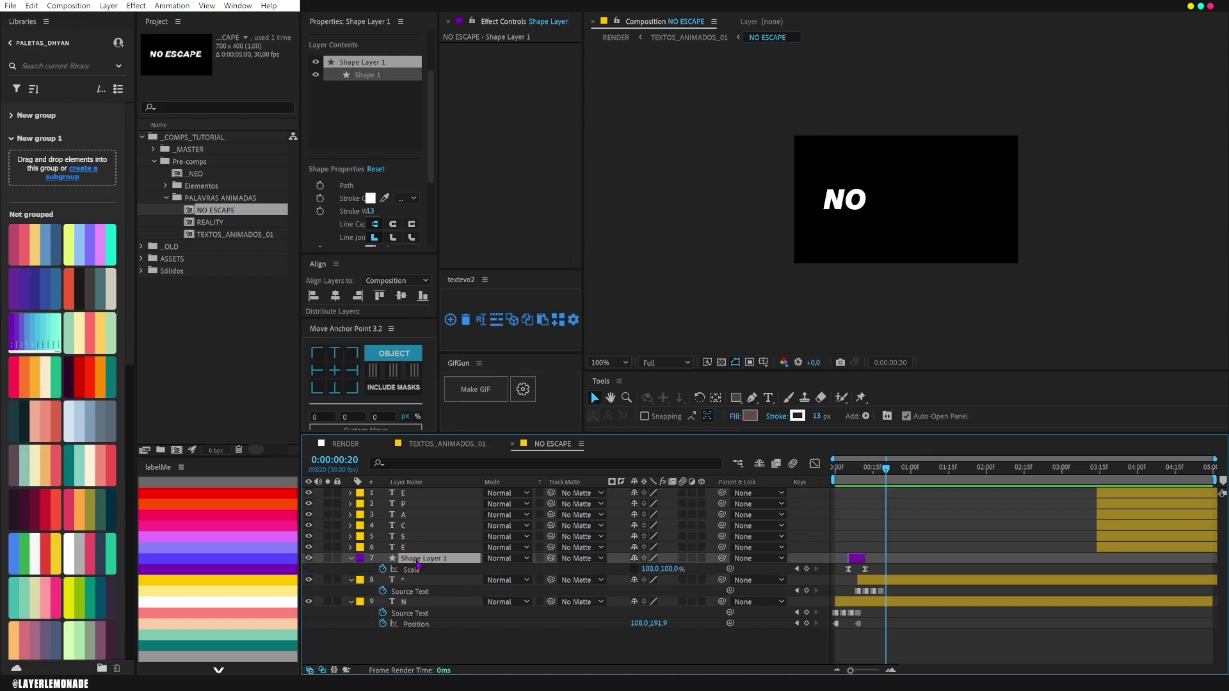
key("Return")
type("Line")
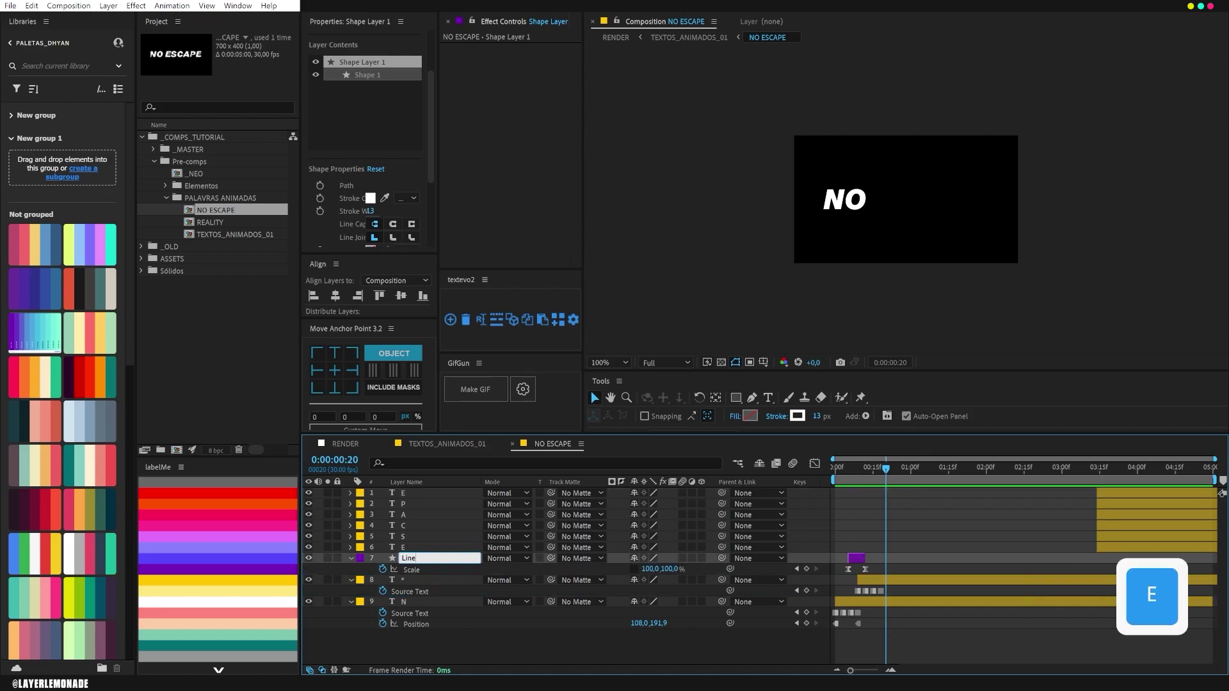
type("-stroke")
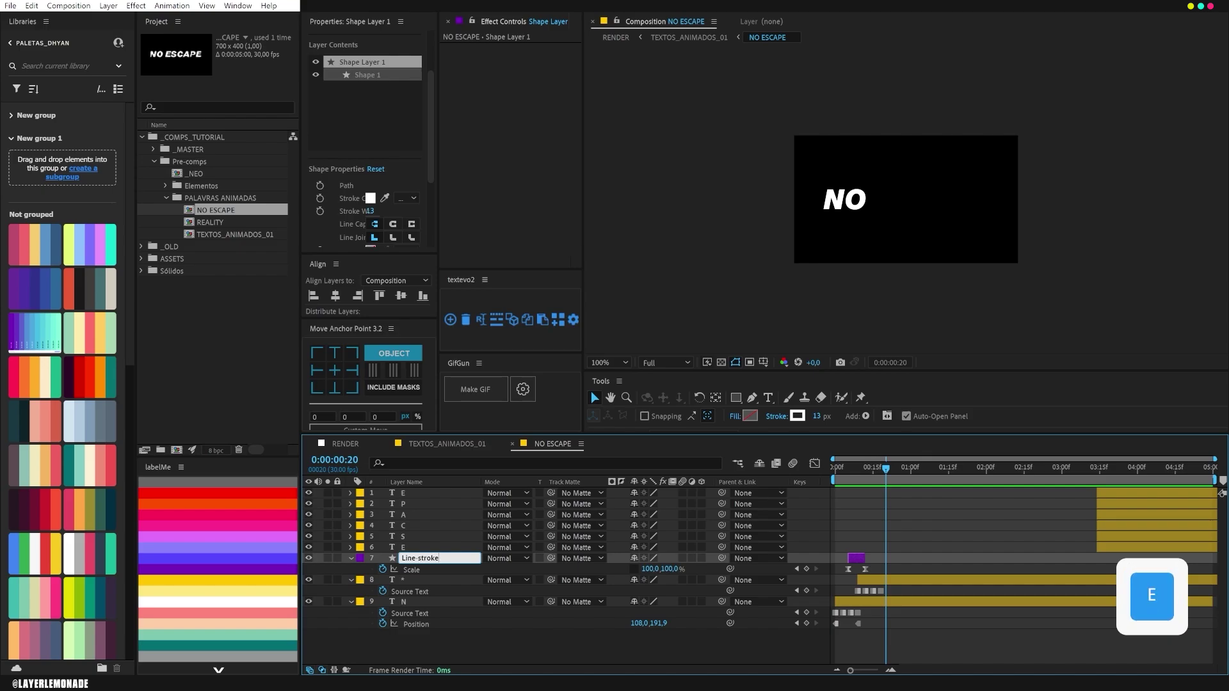
key("Return")
- Move the start of ESCAPE's first E layer to 0:00:00:18 and rename the asterisk layer as O
left_click_drag(1112, 549, 896, 562)
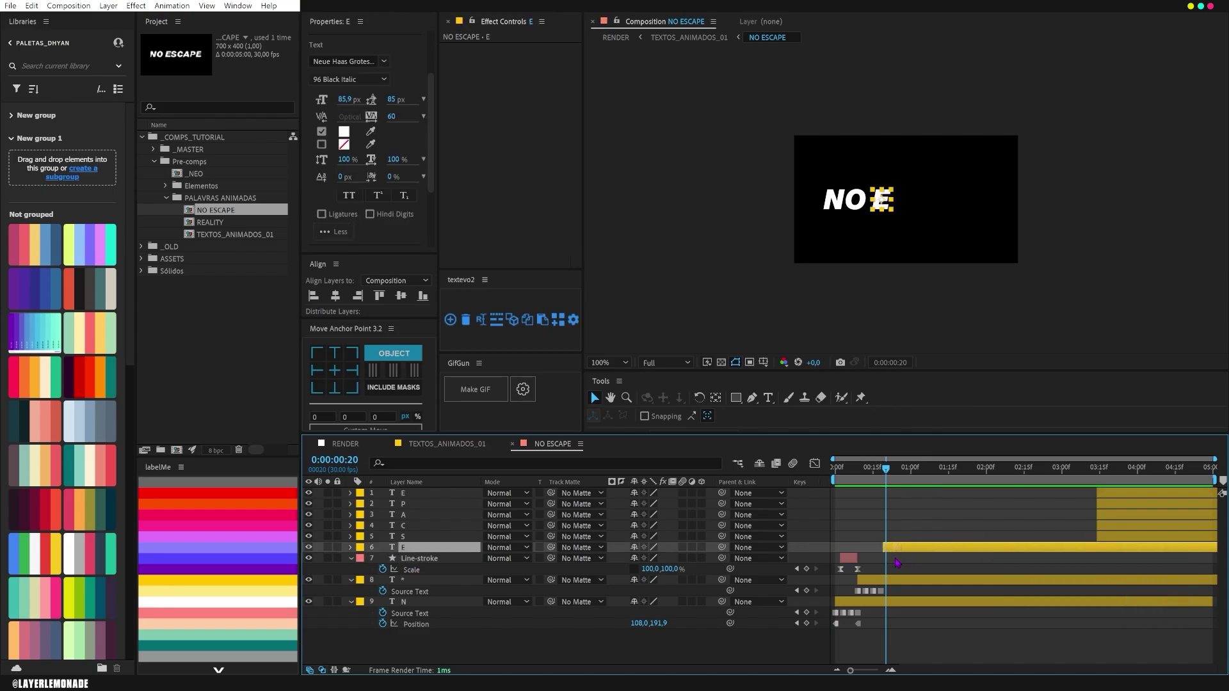
left_click(448, 581)
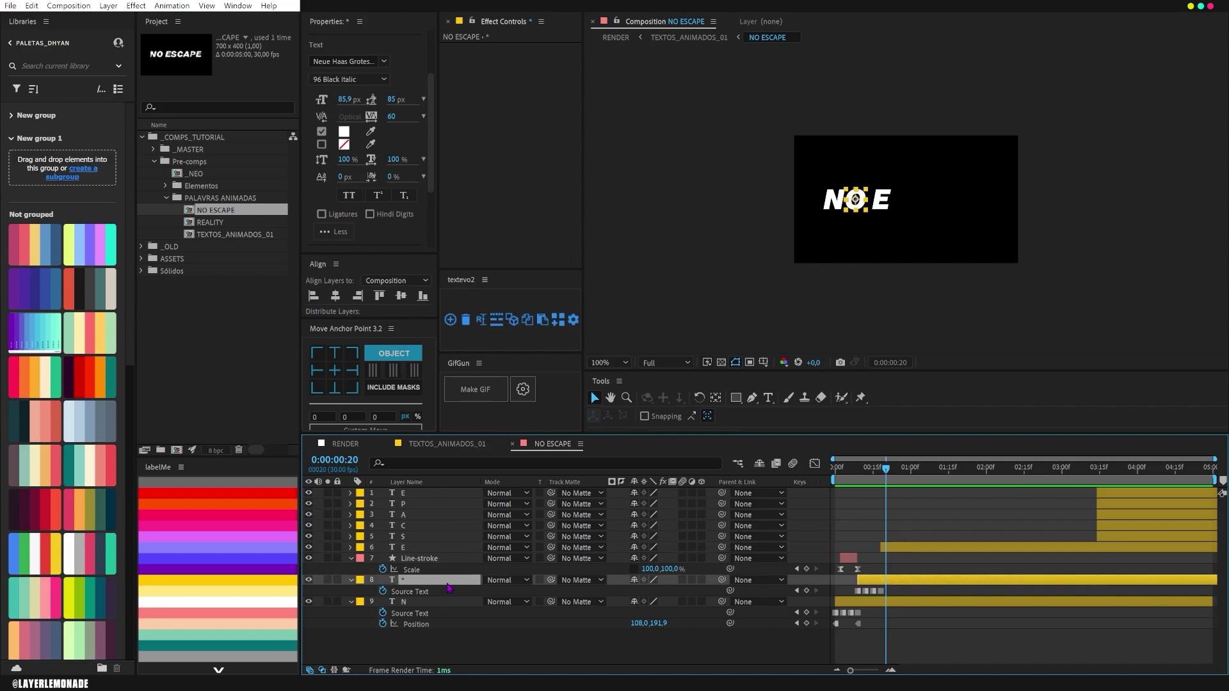
key("Return")
type("O")
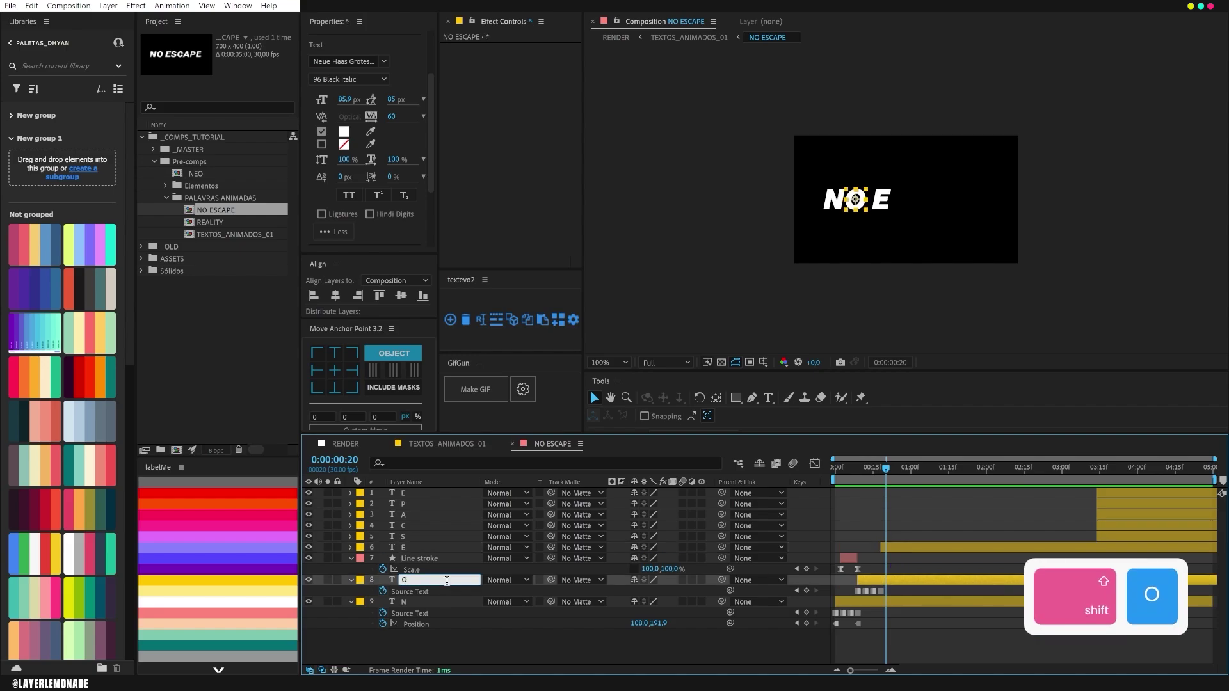
left_click(469, 644)
- Filter the first E layer's properties by "sour" and enable Source Text keyframing at 0:00:00:18
left_click(428, 548)
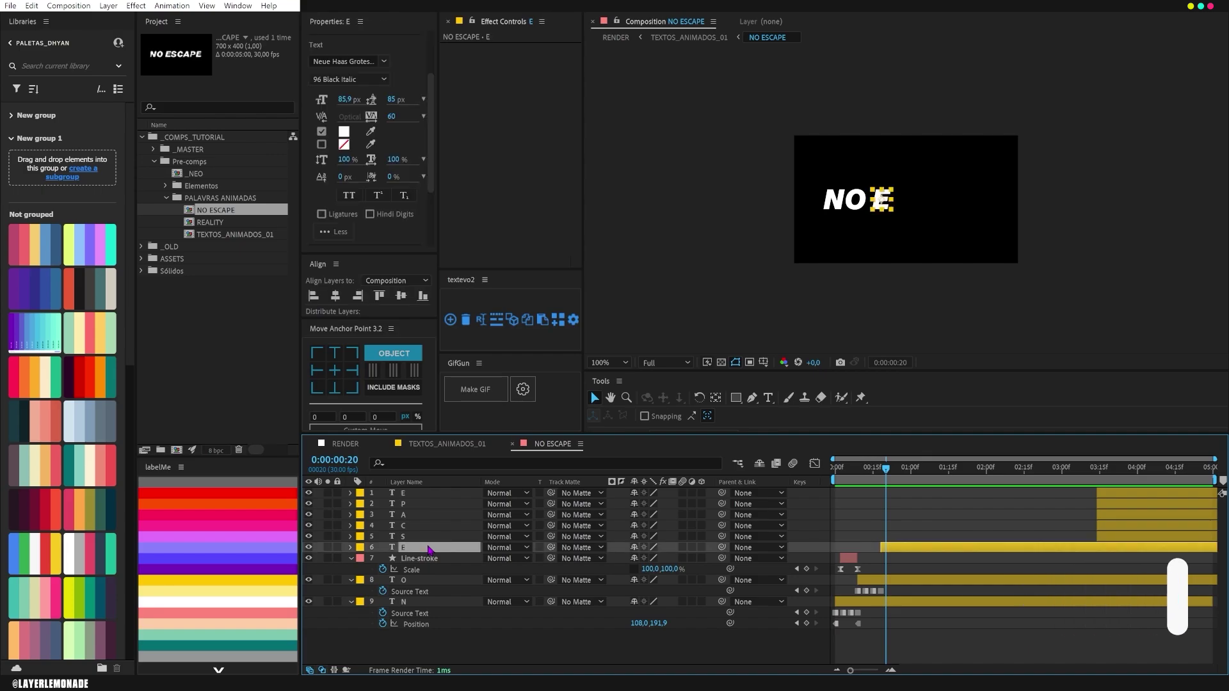
left_click_drag(888, 471, 883, 475)
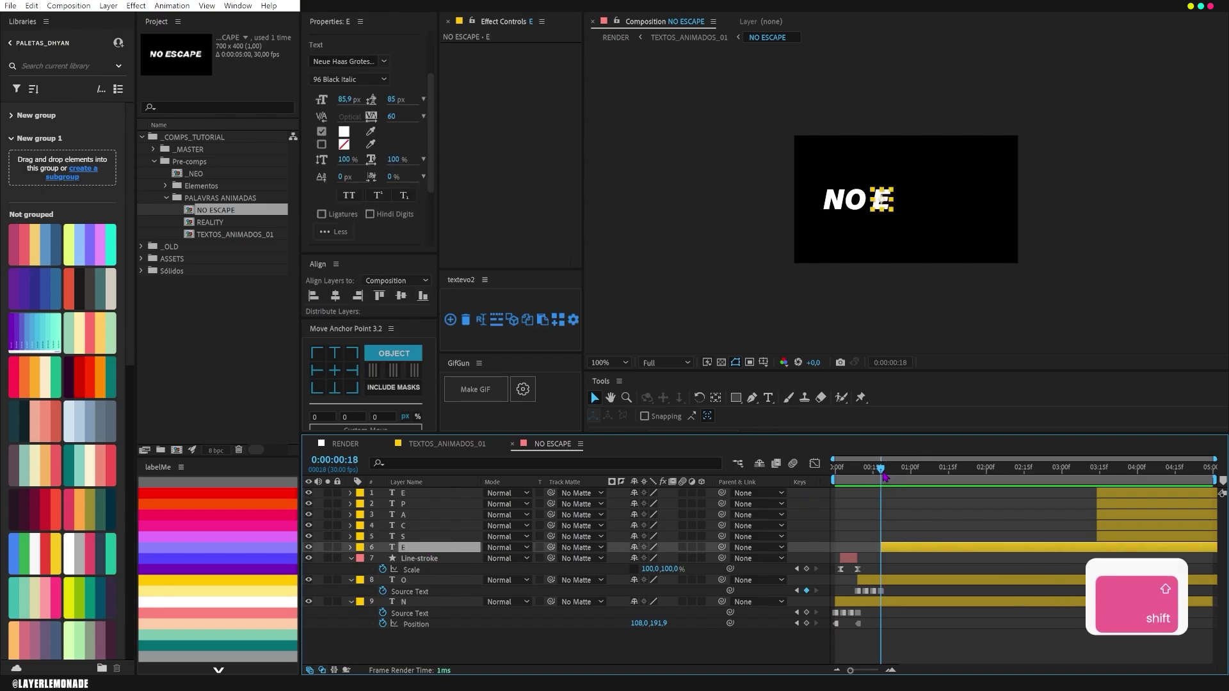
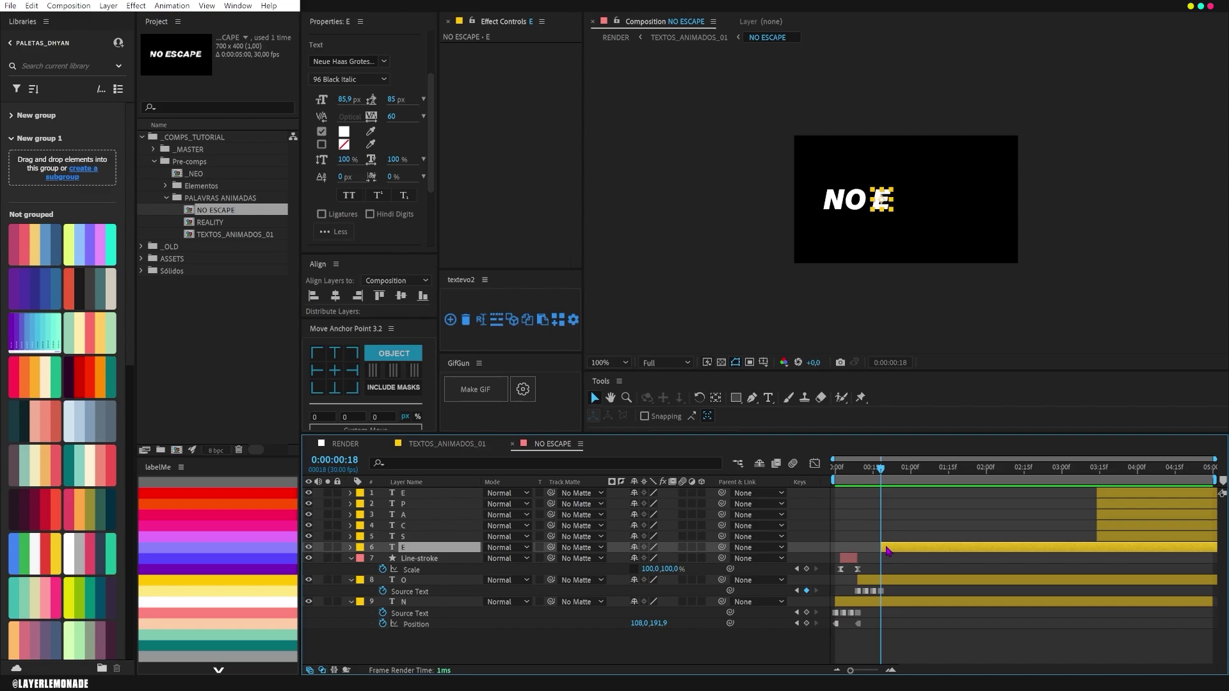
left_click(471, 461)
type("sour")
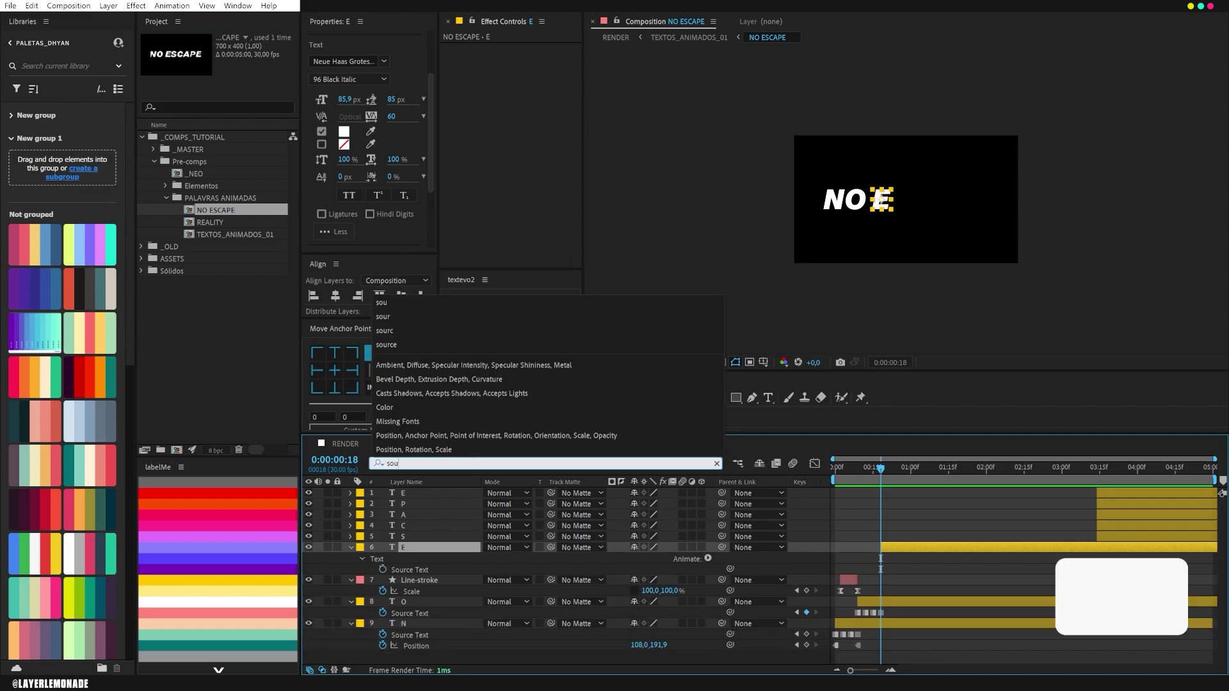
left_click(383, 569)
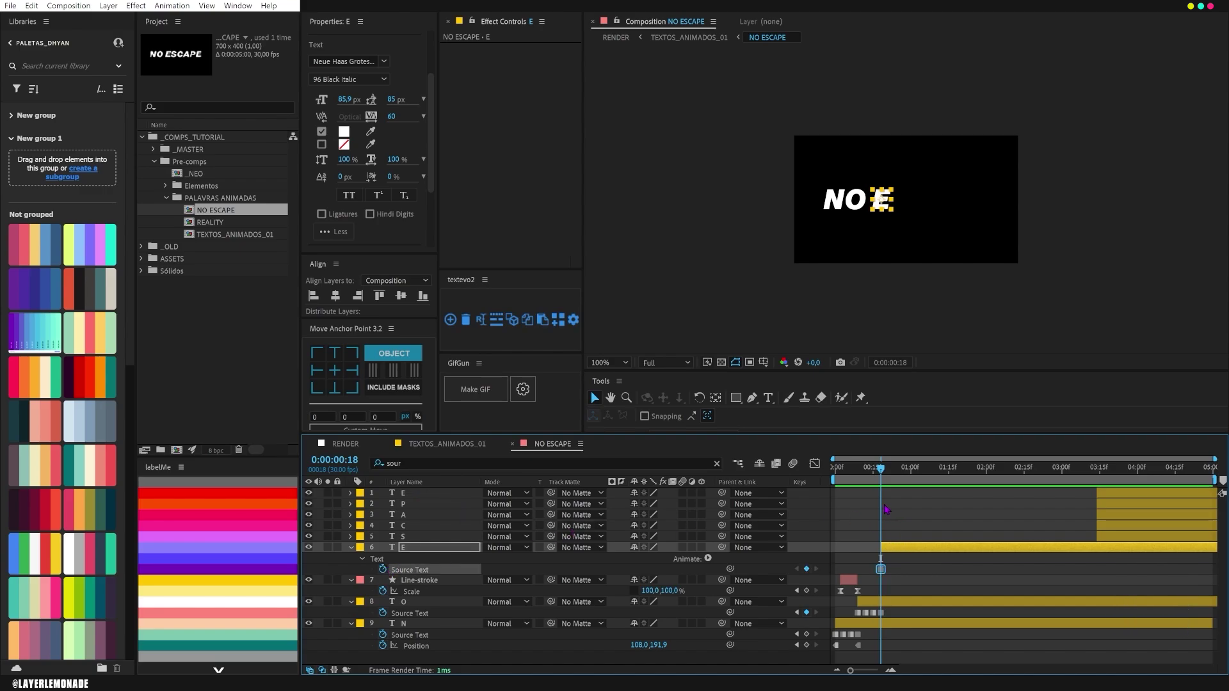
- Move the E's Source Text keyframe to 0:00:00:27 and return the playhead to 0:00:00:18
key("ctrl+shift+Right")
key("ctrl+Left")
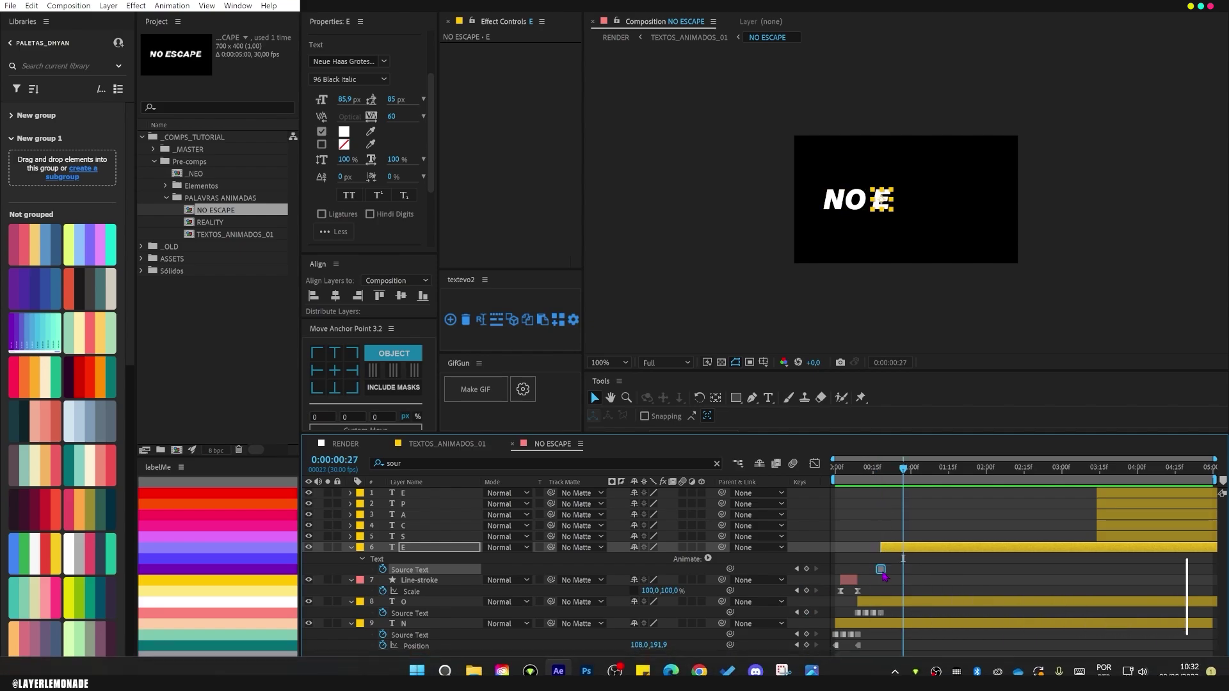
left_click_drag(882, 569, 903, 572)
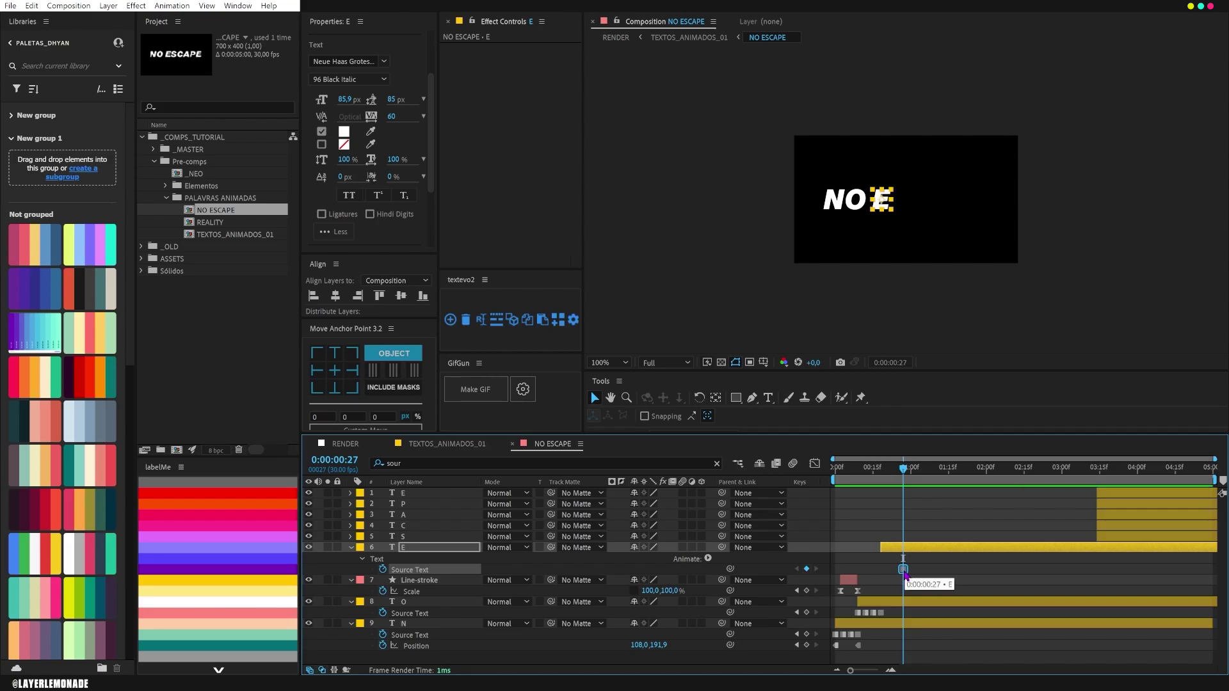
left_click_drag(899, 479, 881, 479)
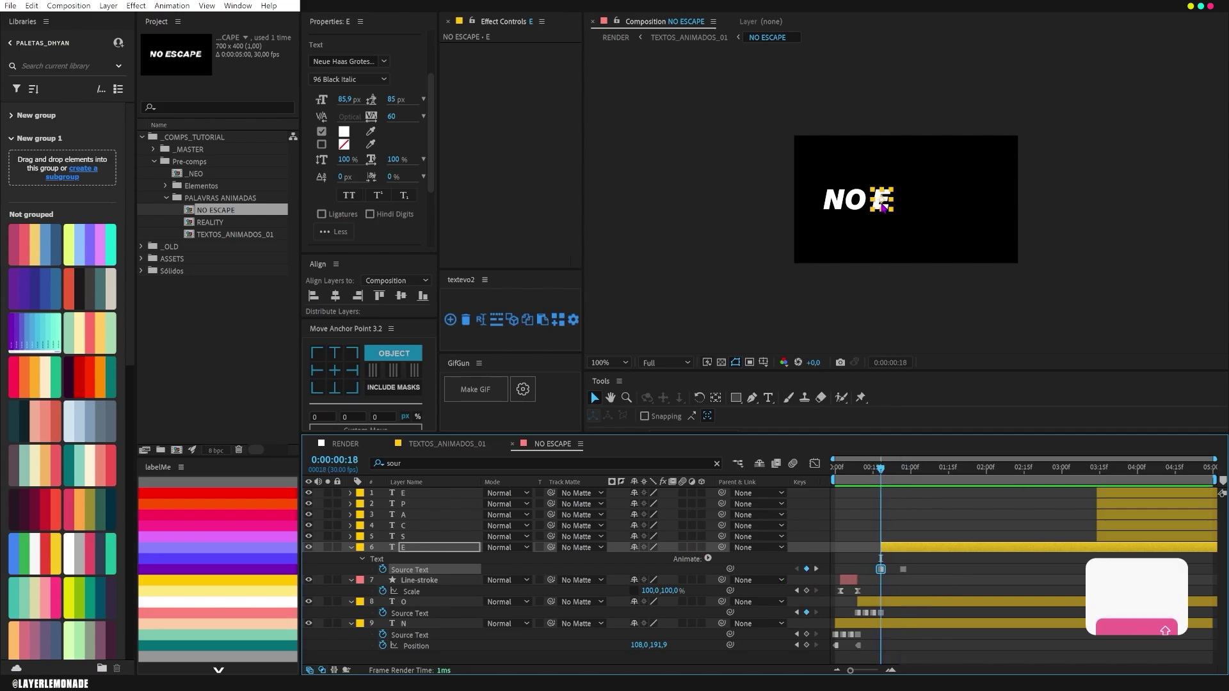
- Replace the E with "sb" at 0:00:00:18, styled 35 Extra Light at 49.9 px
key("ctrl+t")
key("BackSpace")
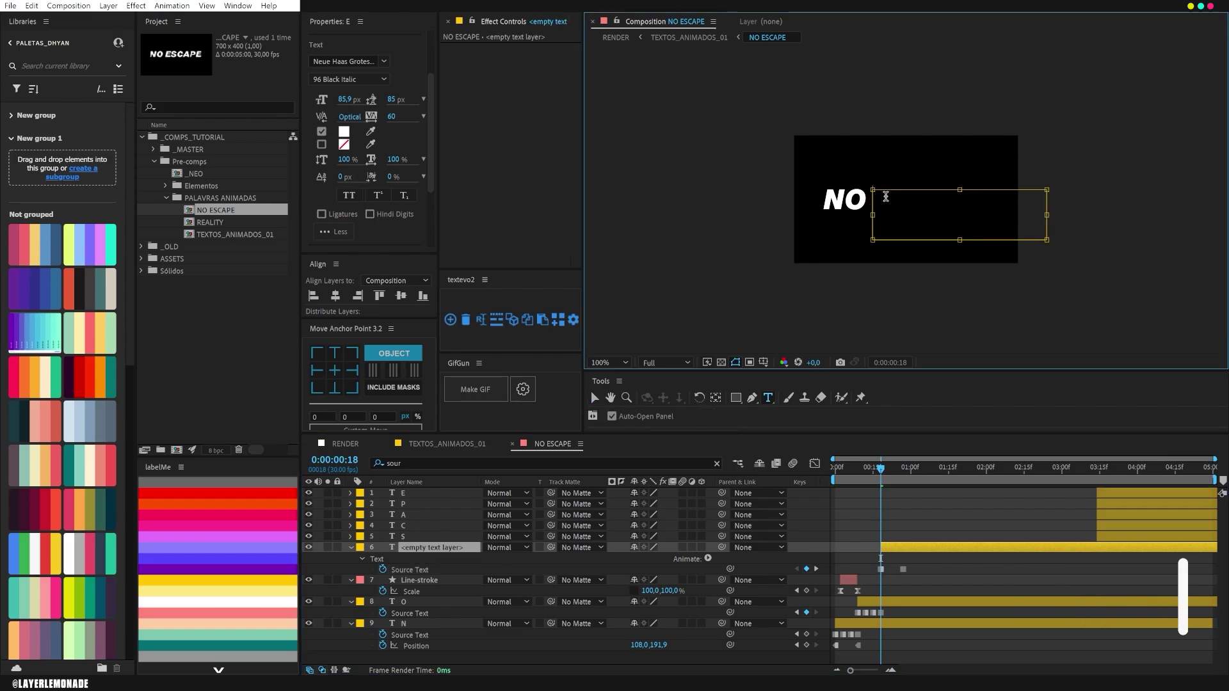
type("sb")
left_click_drag(905, 200, 869, 201)
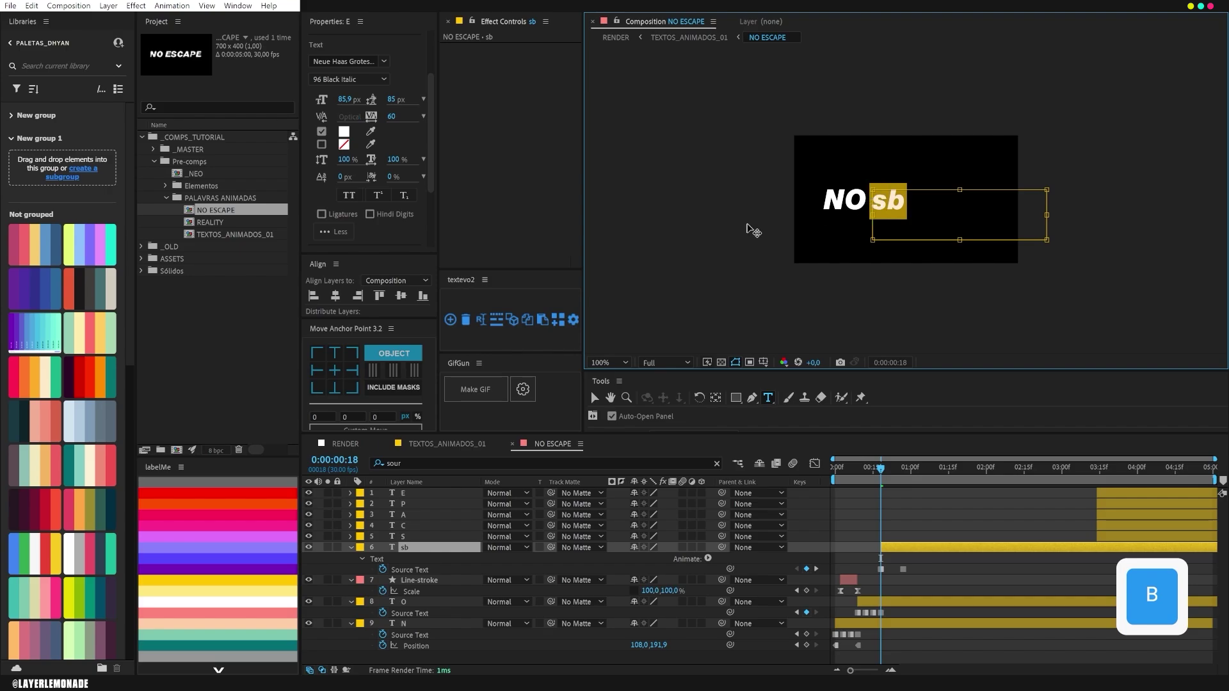
left_click_drag(348, 100, 325, 106)
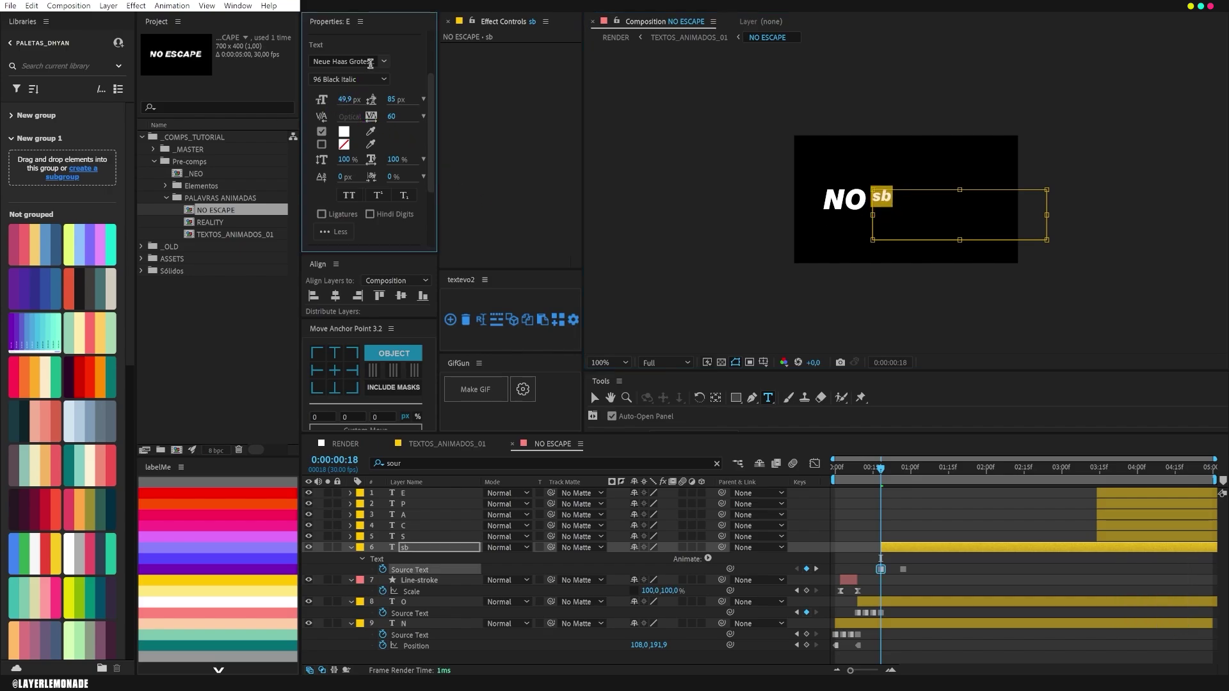
left_click(348, 79)
left_click(351, 149)
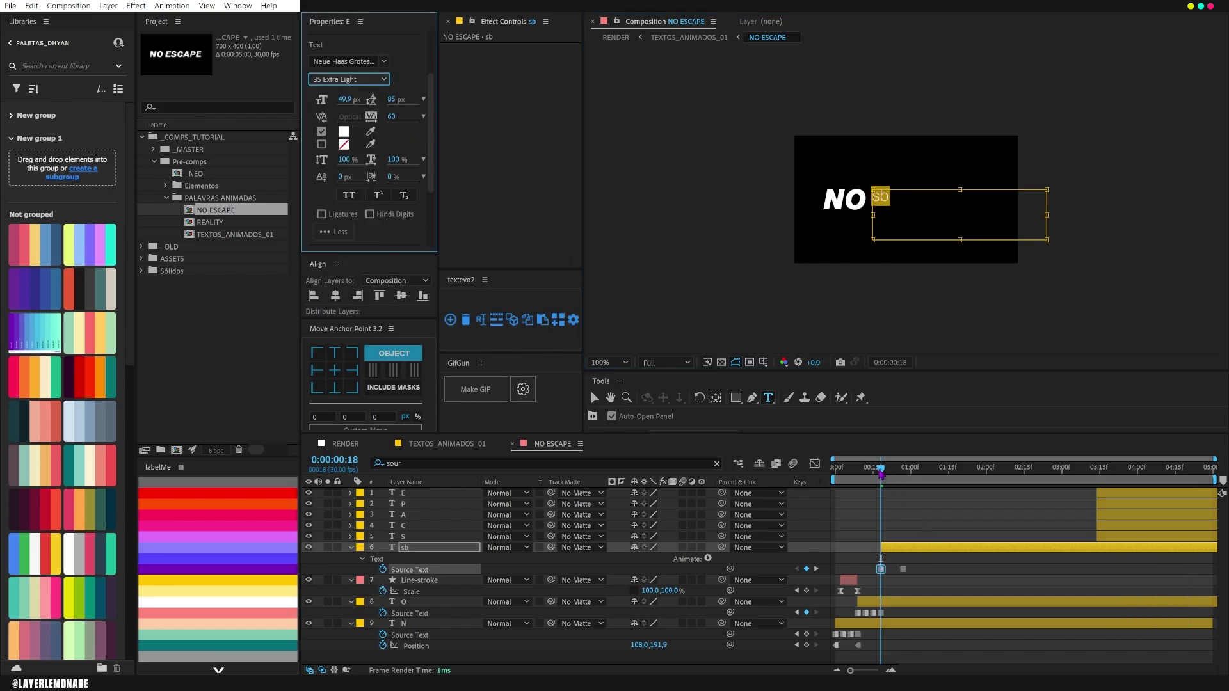
- Add a Source Text keyframe to the sb layer at 0:00:00:21
left_click(881, 474)
key("ctrl+shift")
key("ctrl+Right")
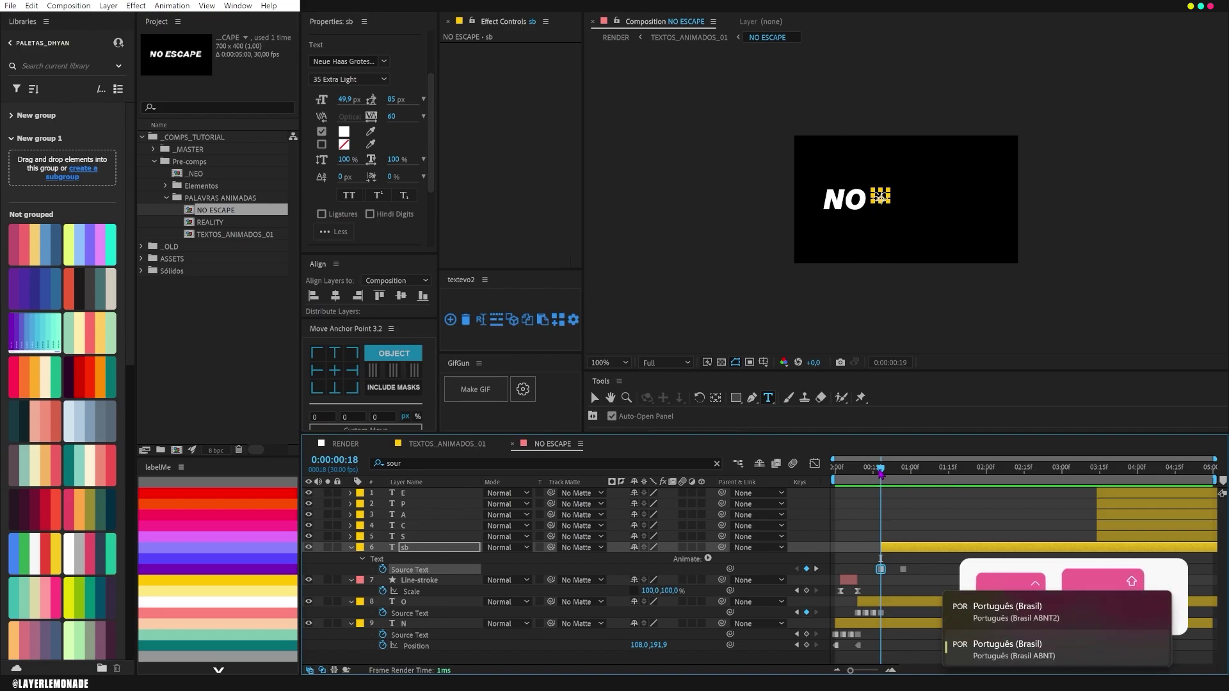
key("ctrl+Right")
key("ctrl+Right")
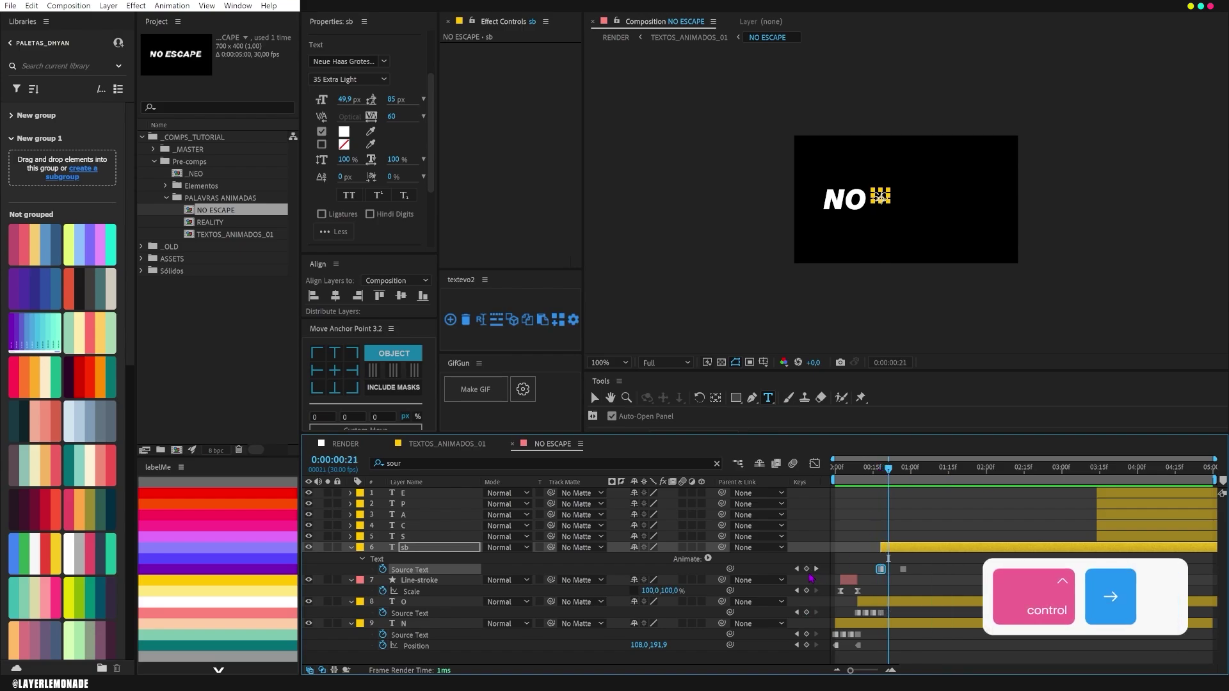
left_click(900, 475)
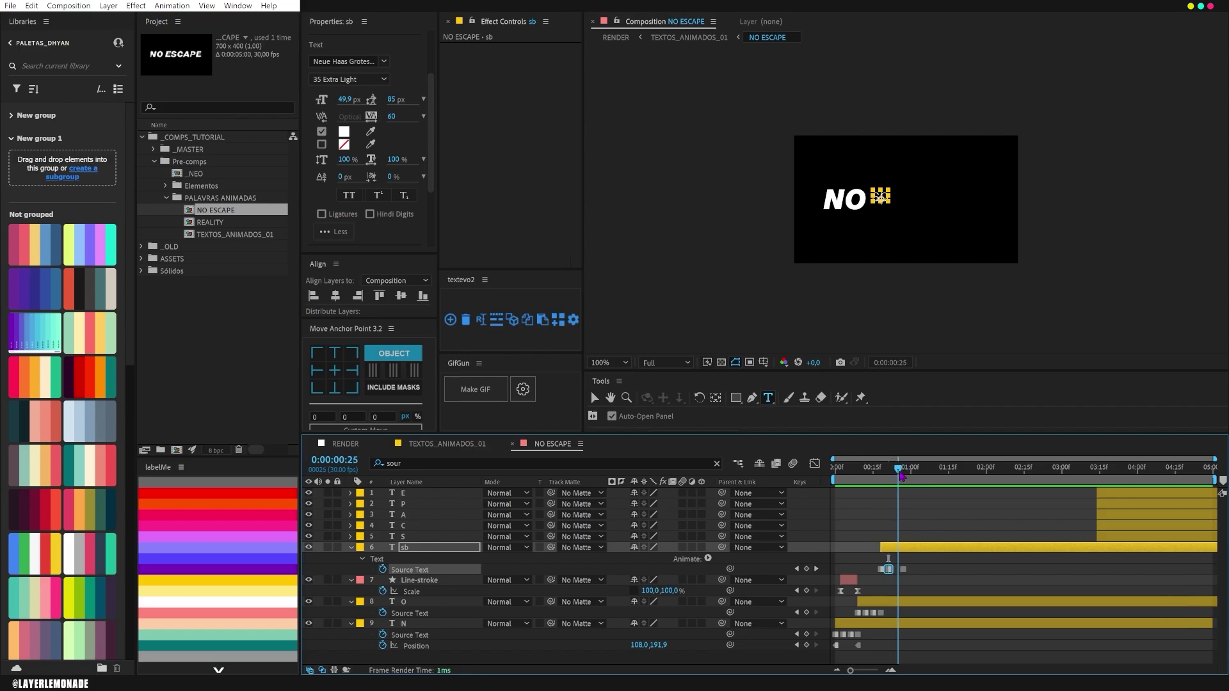
- Add a Position keyframe to the sb layer at 0:00:00:27 and make it a hold keyframe
left_click_drag(901, 475, 903, 482)
left_click(401, 548)
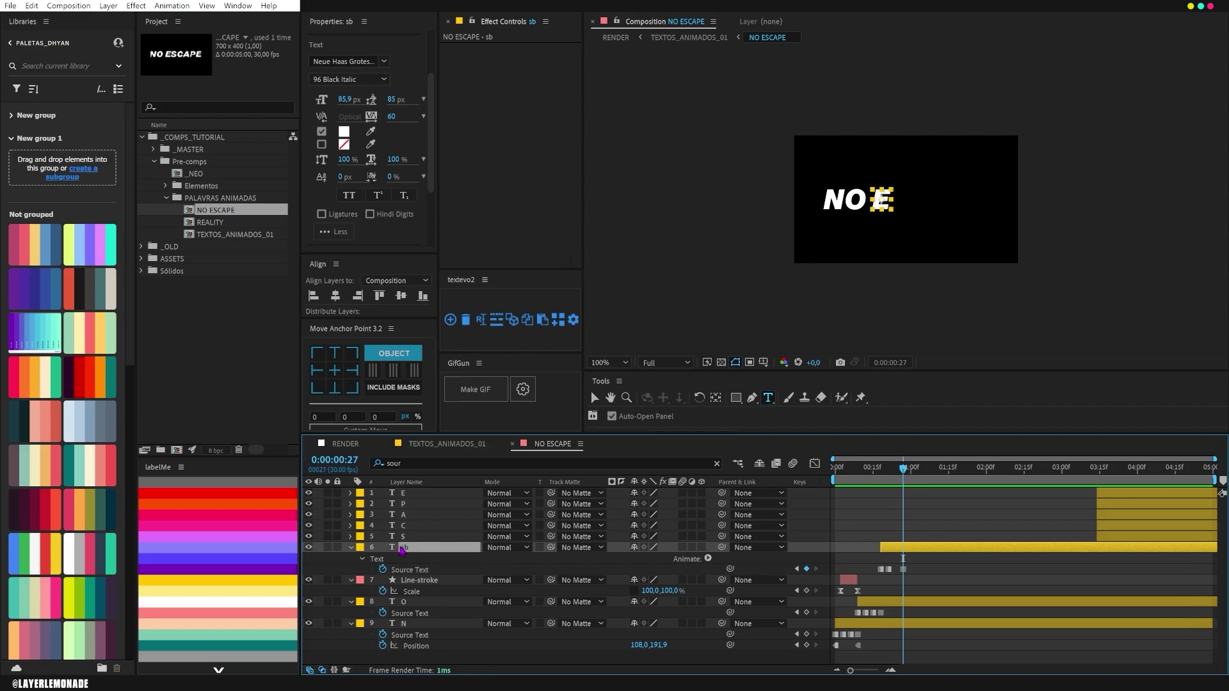
key("alt+shift+p")
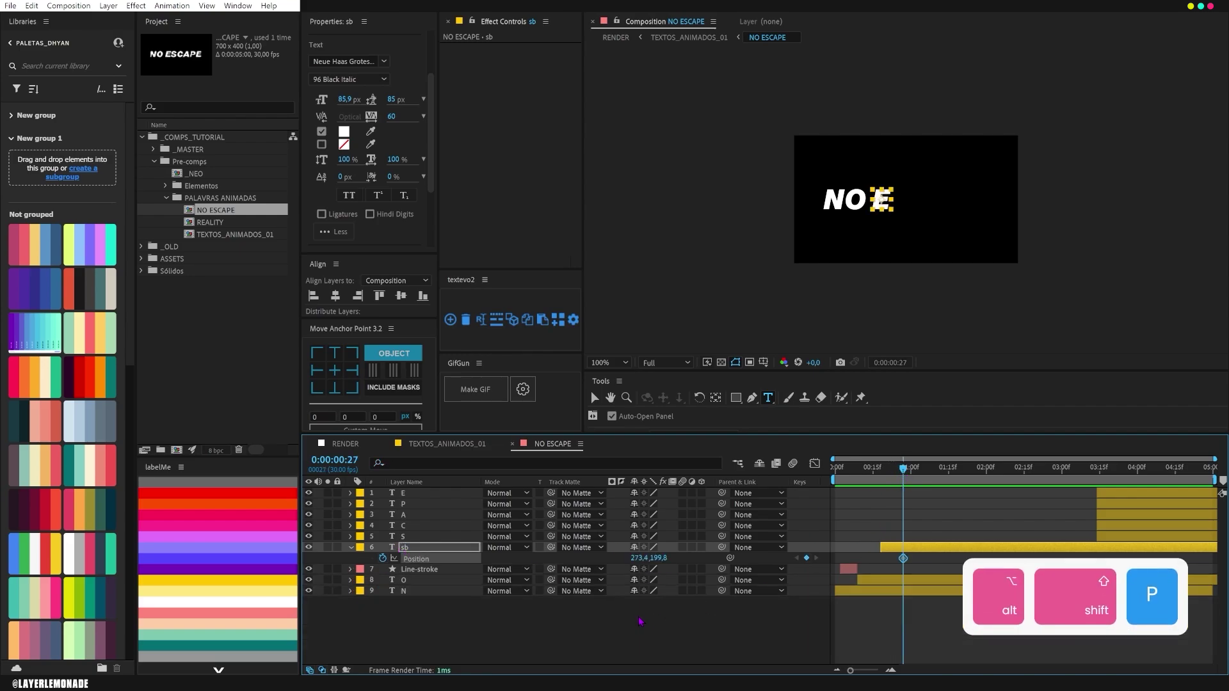
key("u")
right_click(905, 572)
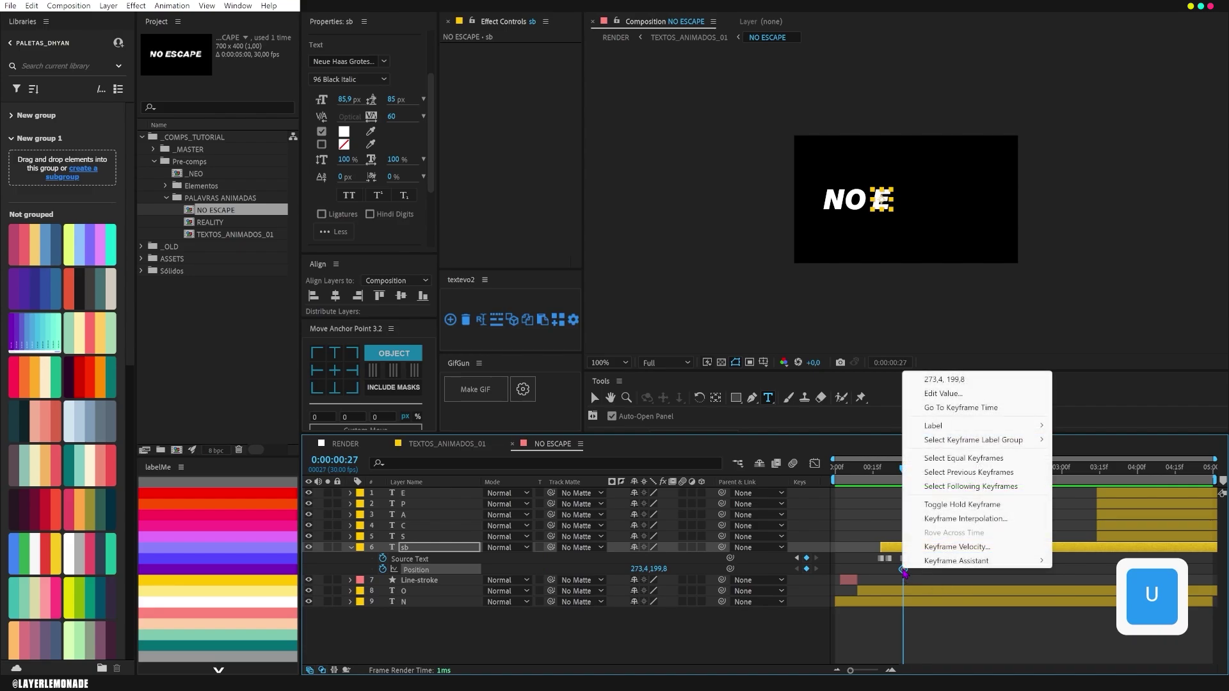
left_click(949, 511)
- Replace "sb" with "~" at 0:00:00:21, styled 56 Italic at 80.9 px
left_click_drag(905, 476, 890, 479)
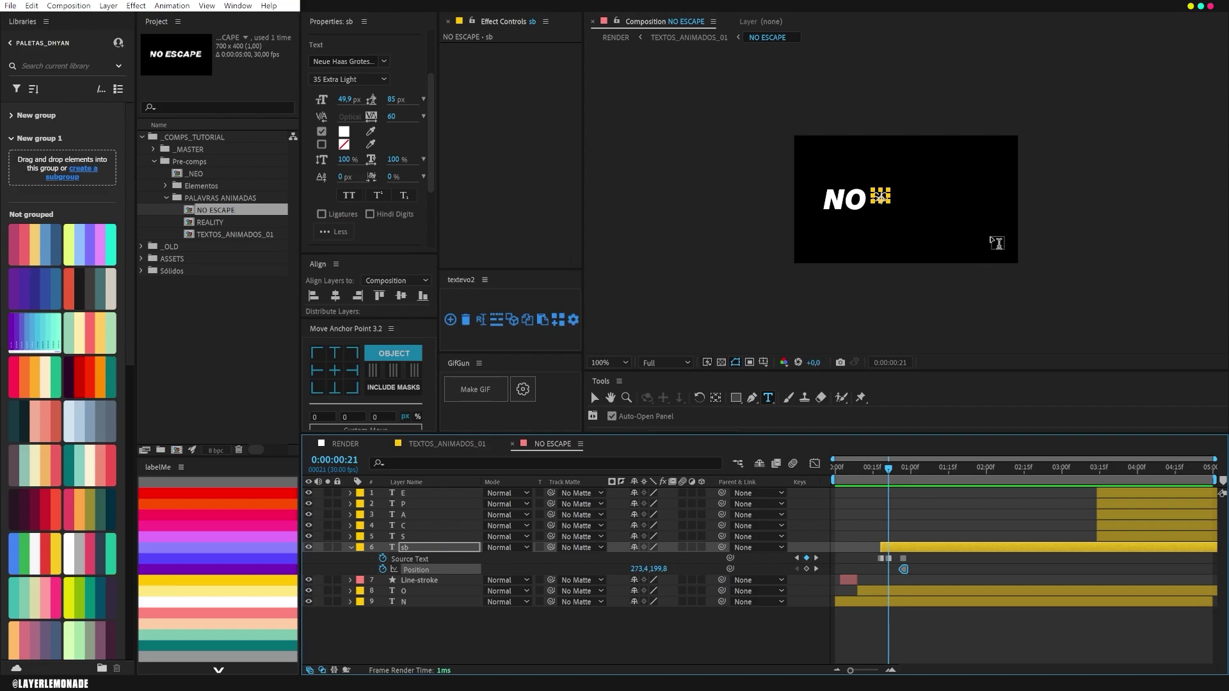
left_click(881, 197)
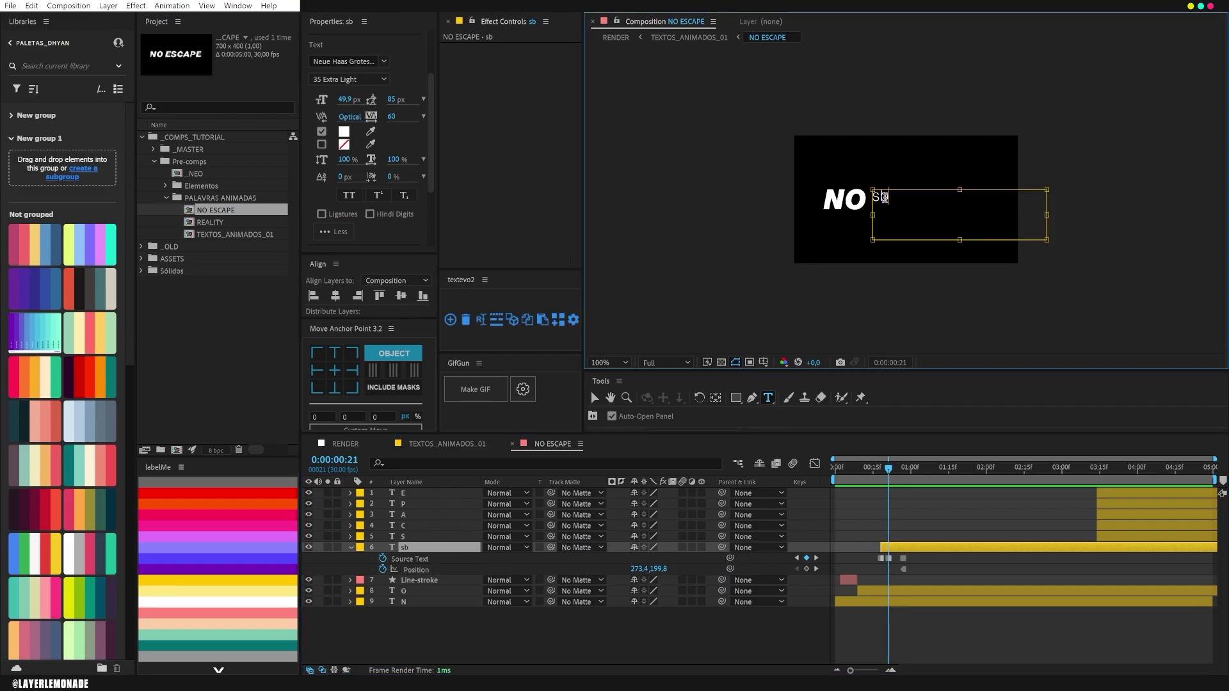
key("BackSpace")
key("BackSpace")
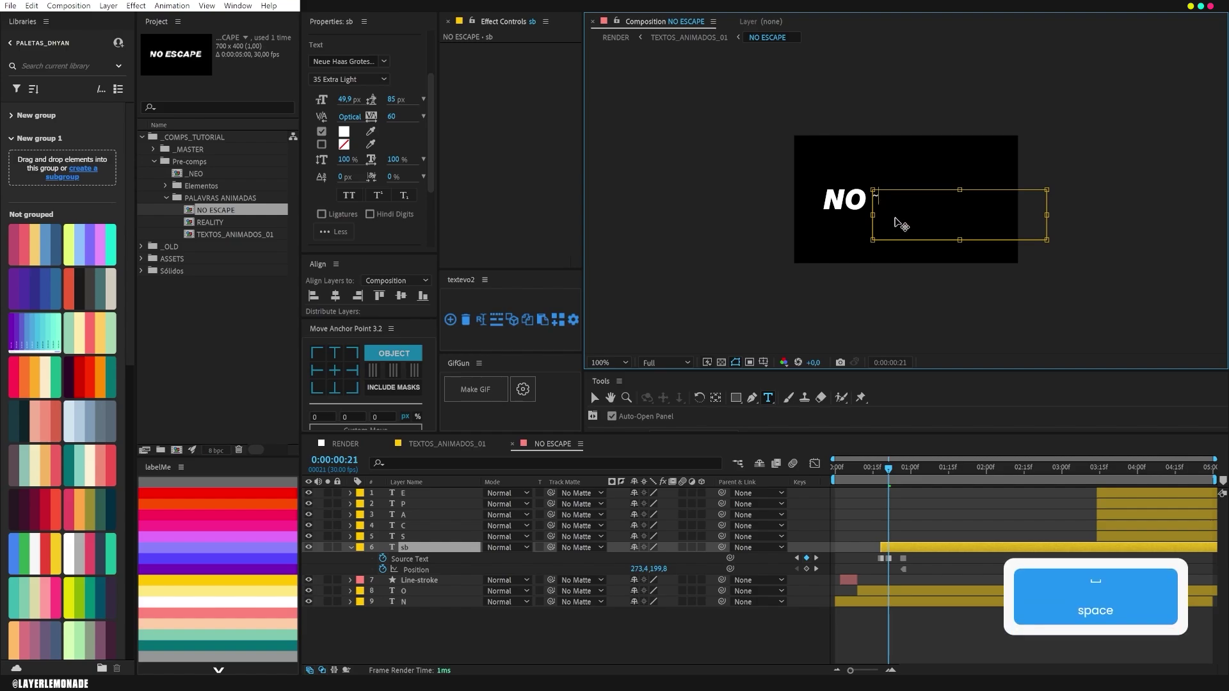
left_click_drag(884, 201, 856, 205)
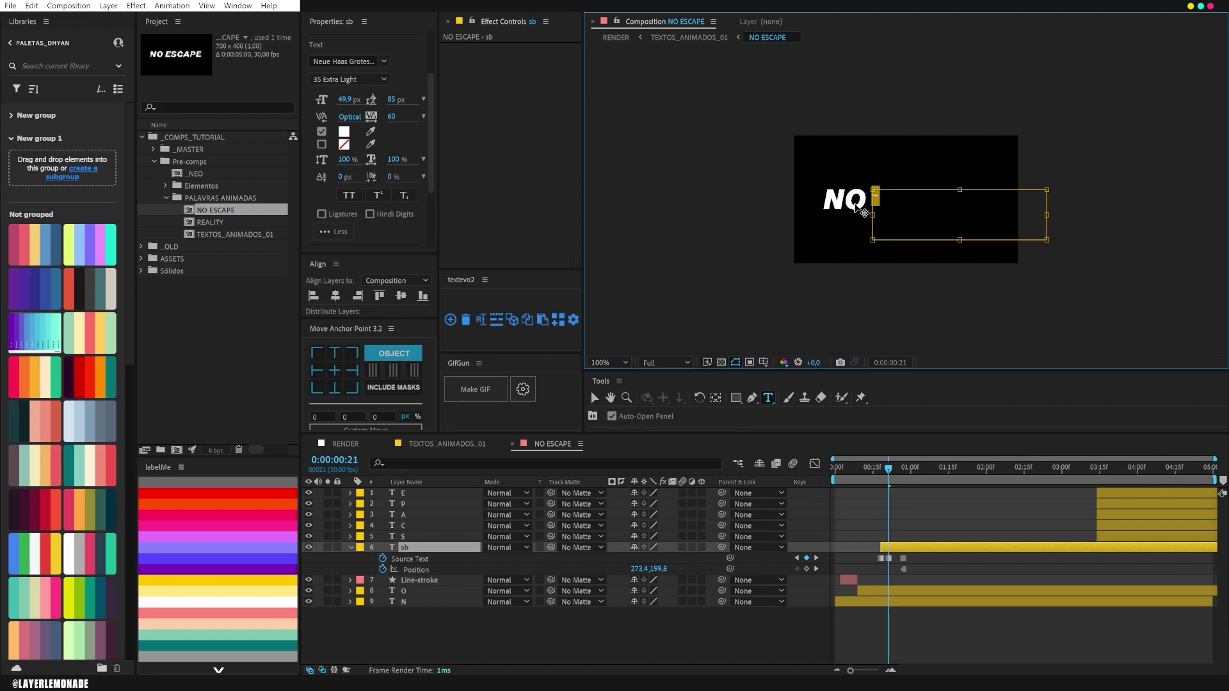
left_click(378, 80)
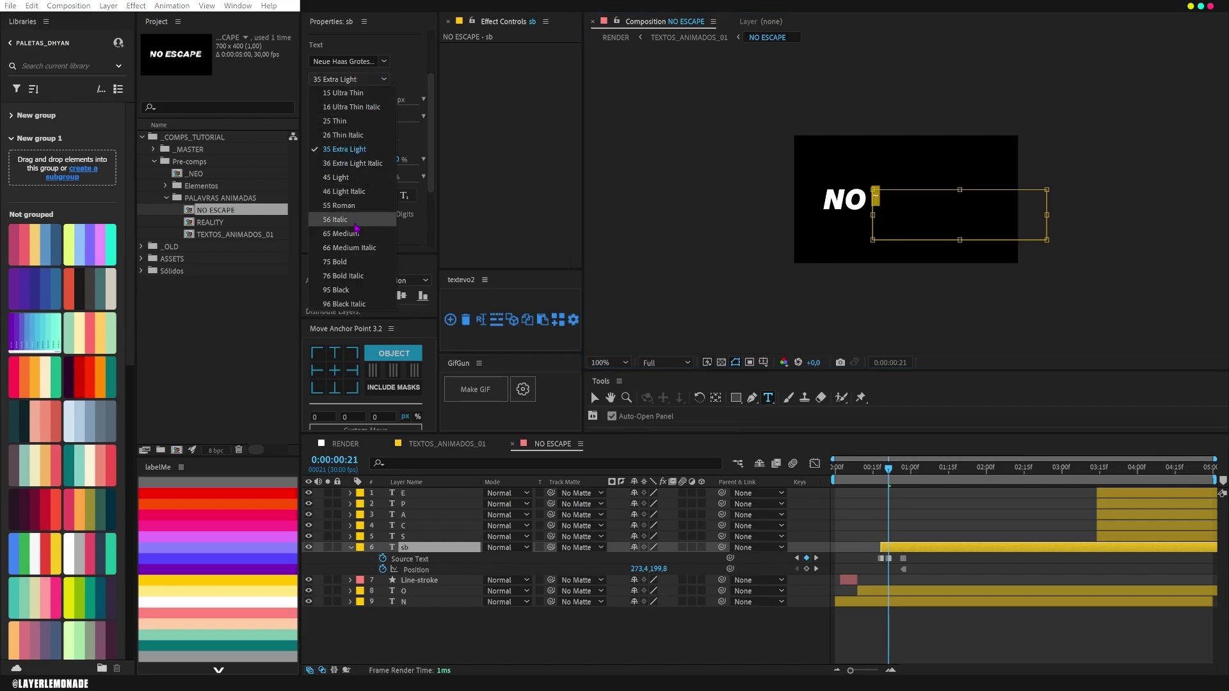
left_click(357, 227)
left_click_drag(345, 100, 365, 99)
key("ctrl+z")
- Move the tilde horizontally away from NO to position 316.4, 199.8 at 0:00:00:21
left_click(459, 545)
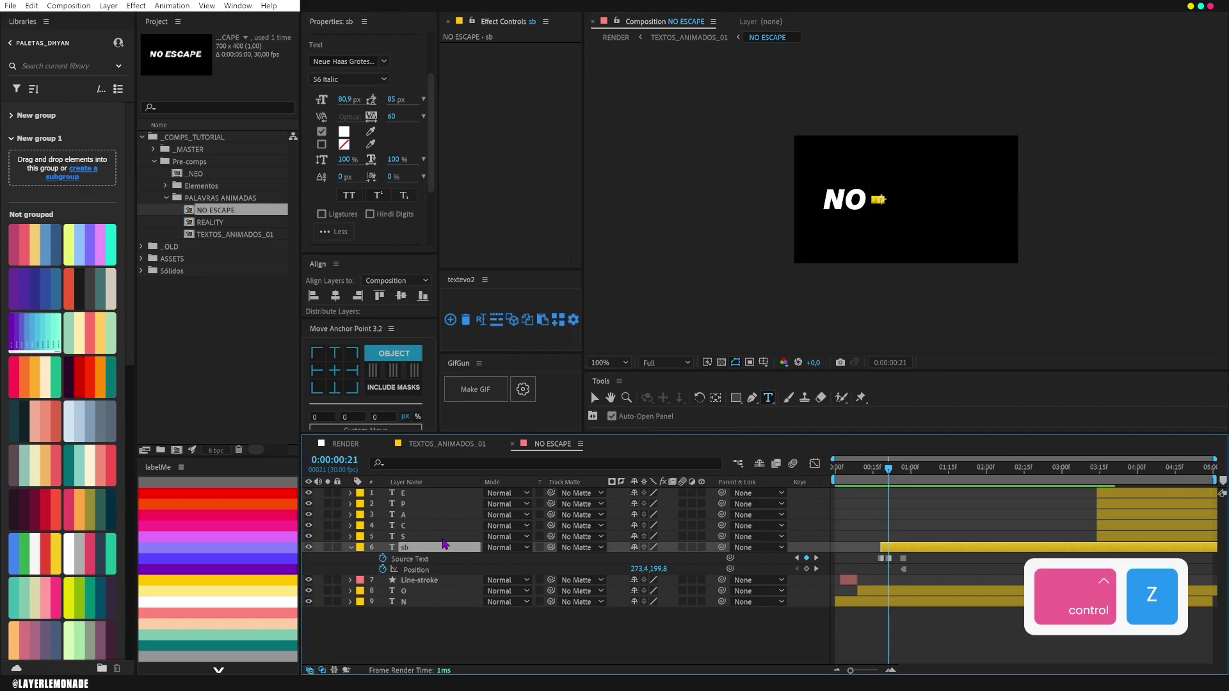
key("v")
left_click_drag(876, 201, 895, 200)
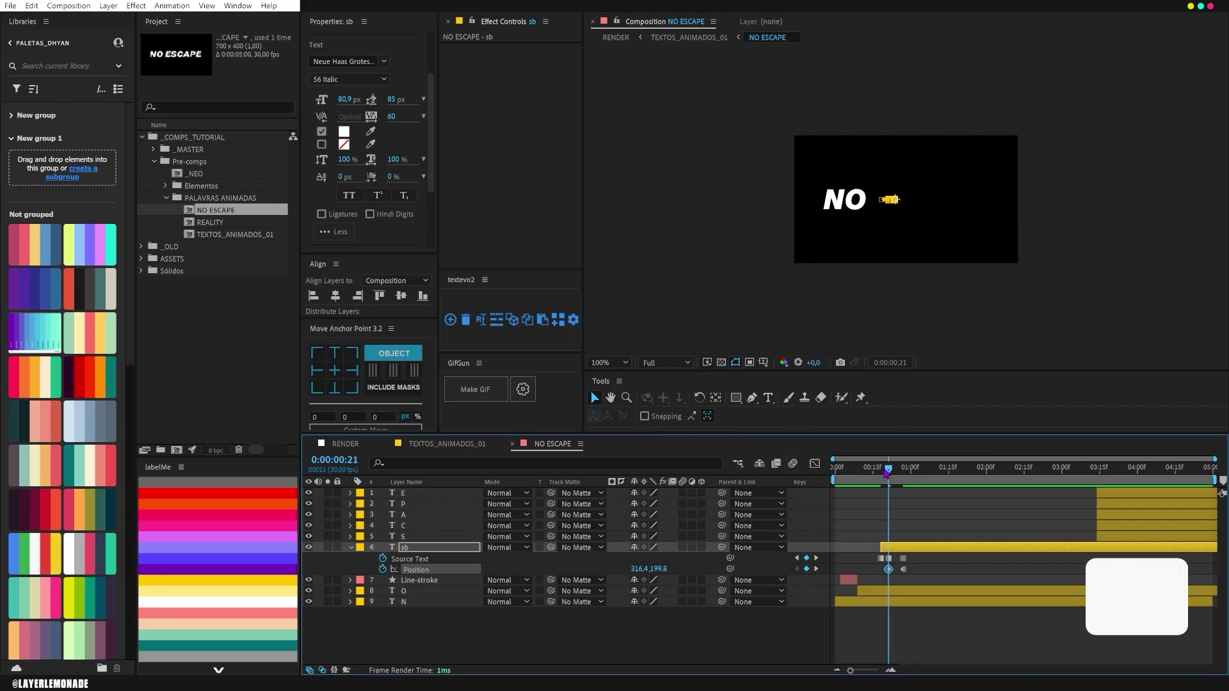
- Add Position and Source Text keyframes to the sb layer at 0:00:00:24
key("ctrl+Right")
key("ctrl+Right")
key("ctrl+Right")
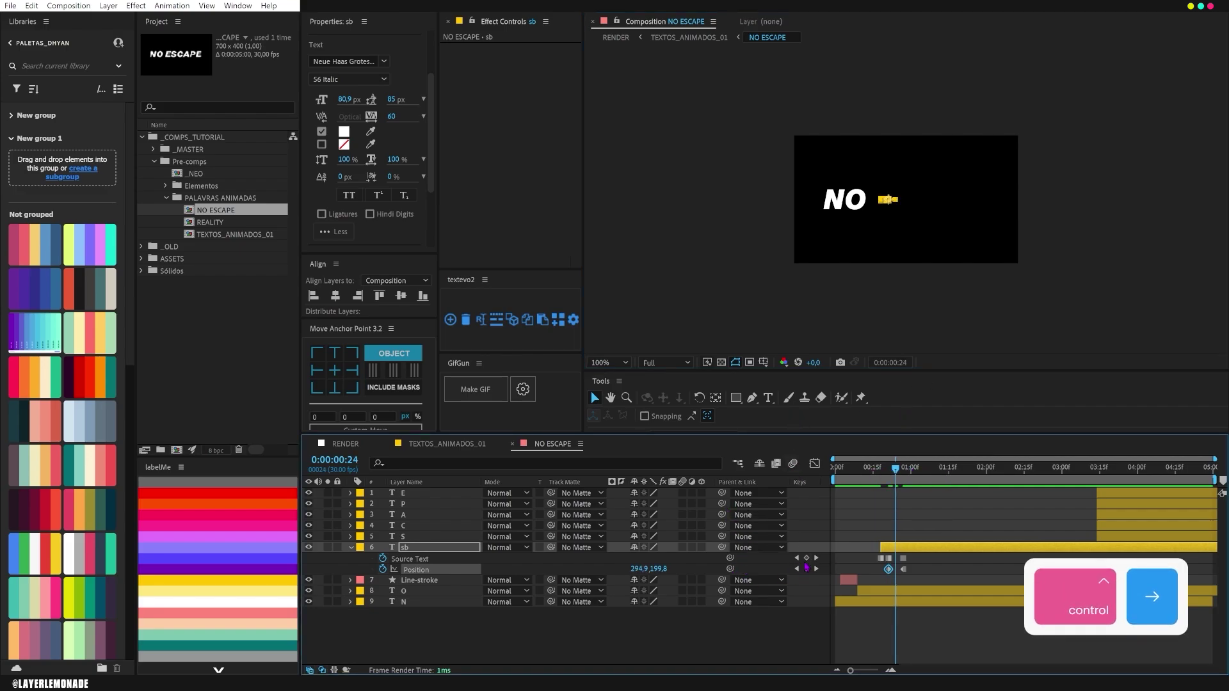
left_click(806, 568)
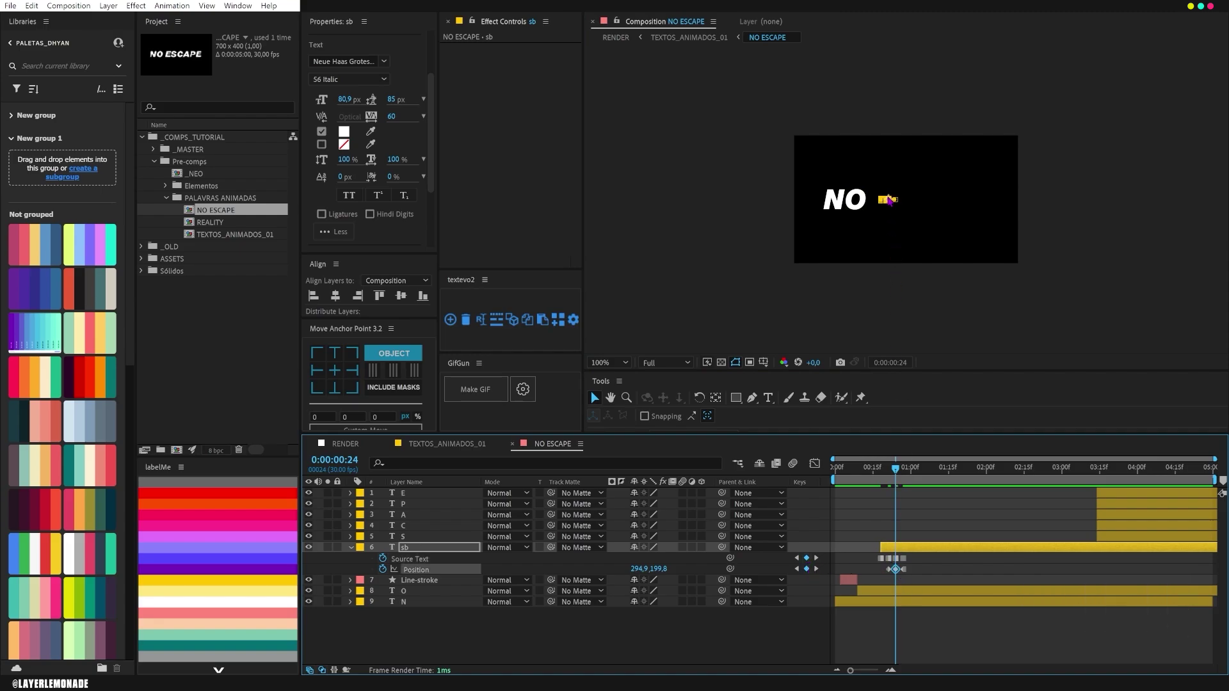
- Replace the tilde with "V" in the sb layer at 0:00:00:24
key("ctrl+t")
key("BackSpace")
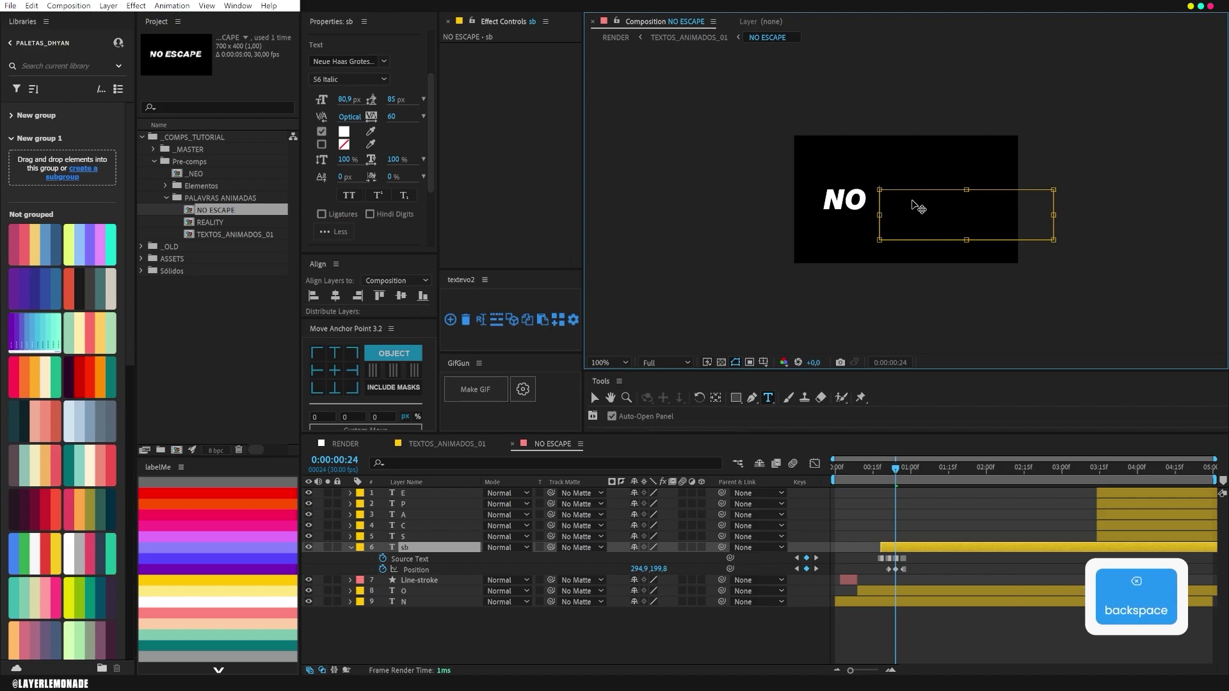
type("V")
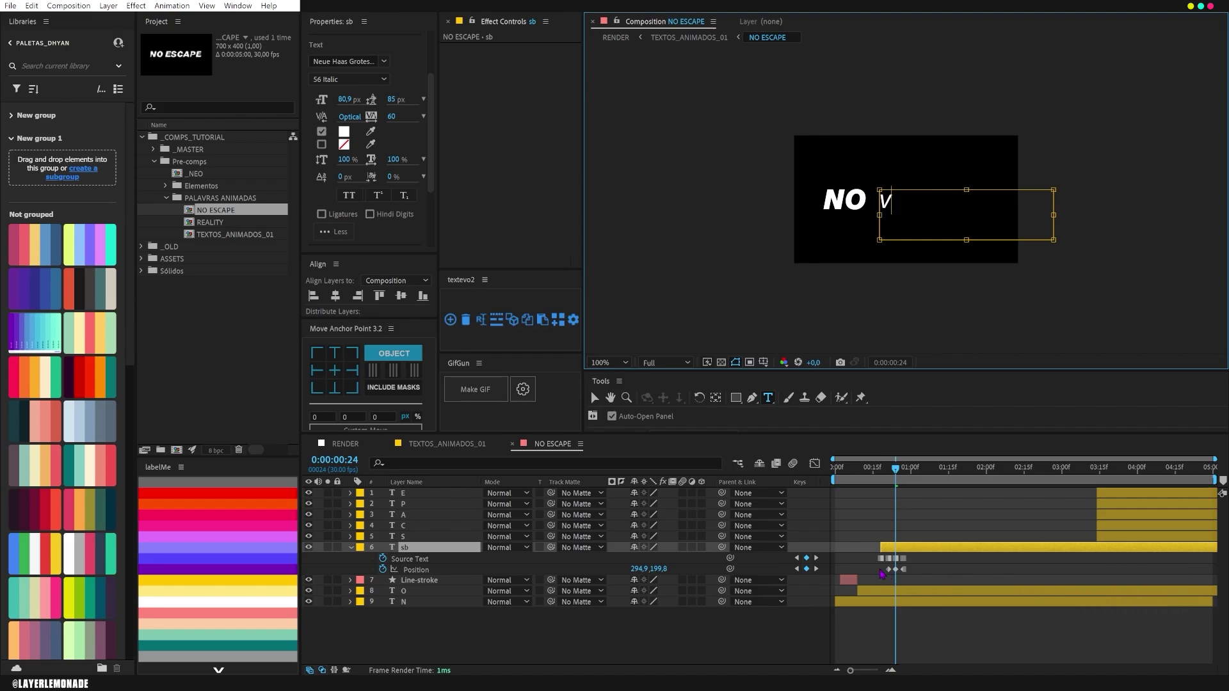
- Turn the sb layer's Position keyframes at 0:00:00:21 and 0:00:00:24 into hold keyframes and preview the animation from the start
left_click_drag(877, 567, 899, 573)
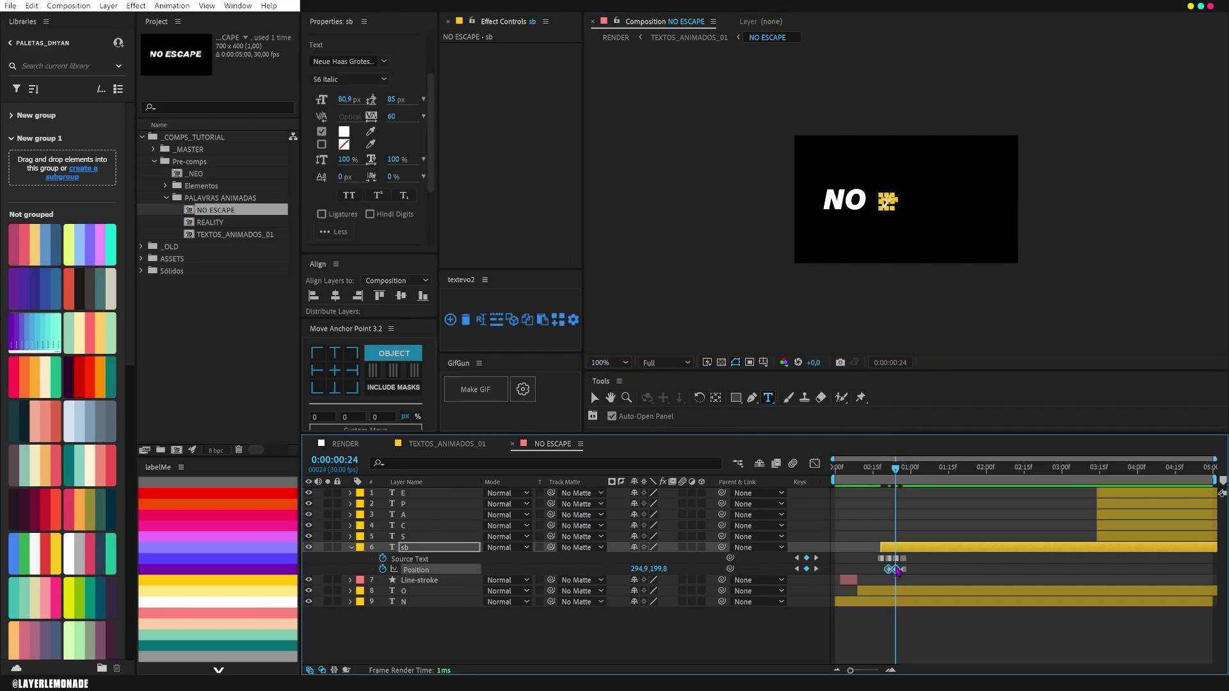
right_click(896, 569)
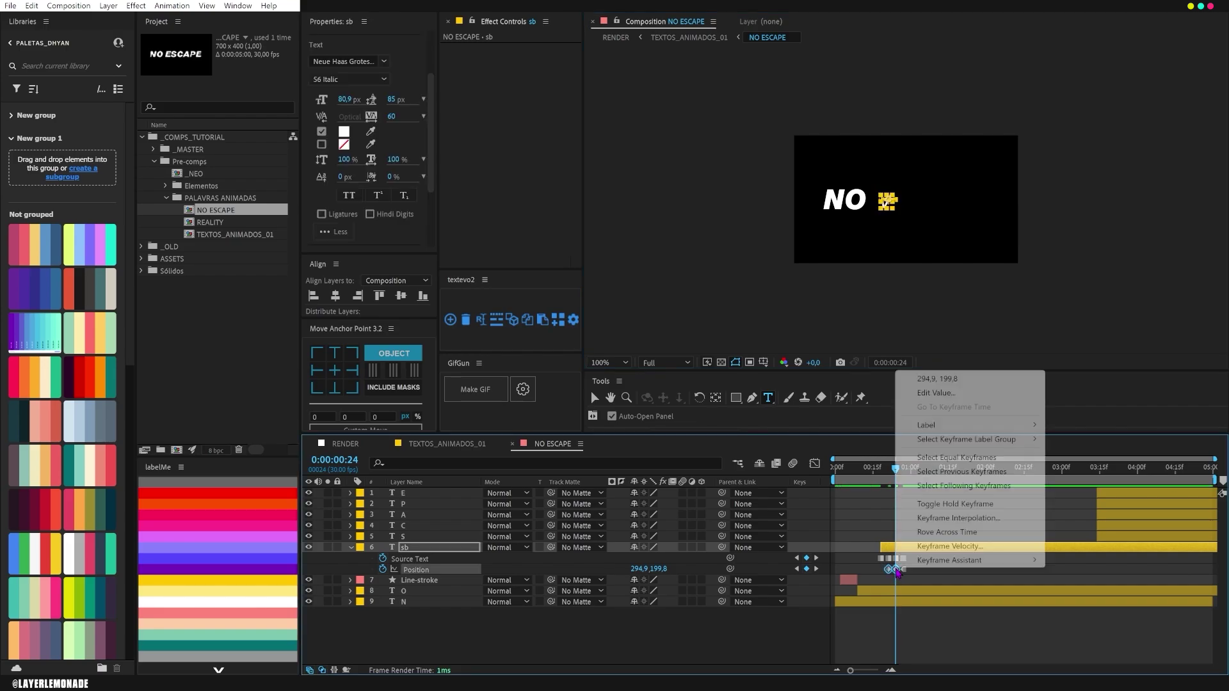
left_click(936, 504)
key("Home")
key("space")
key("space")
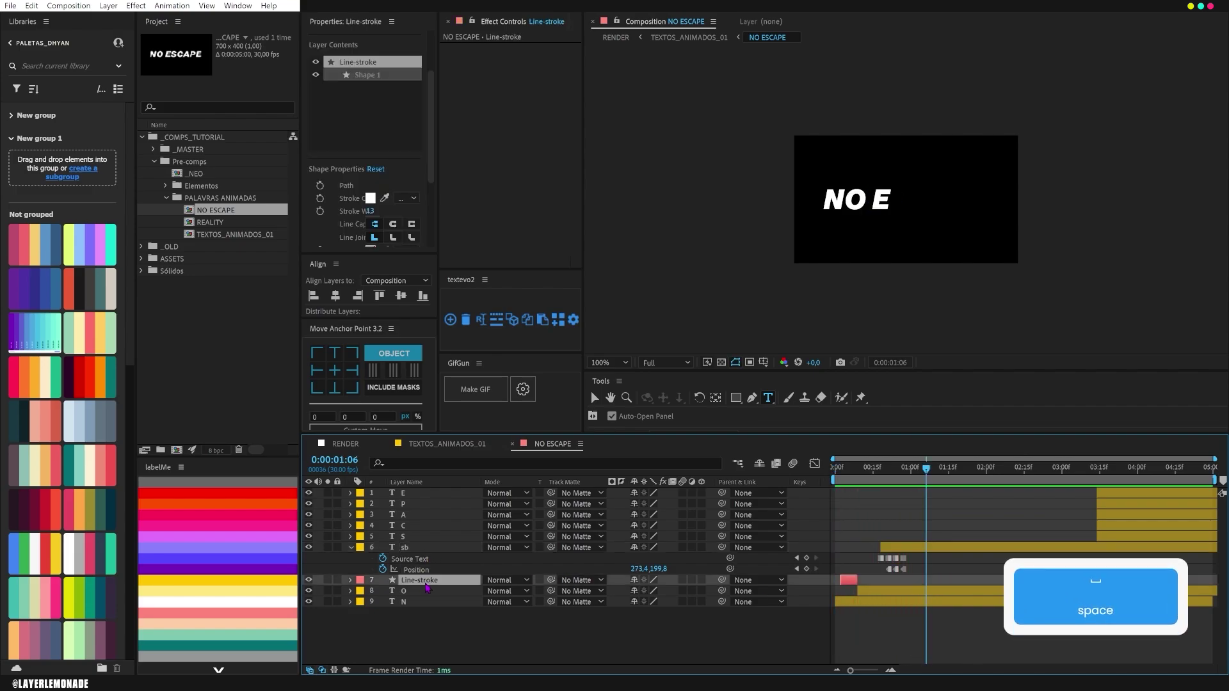
- Reveal the O layer's keyframes and shift the sb layer one frame earlier
left_click(953, 590)
key("u")
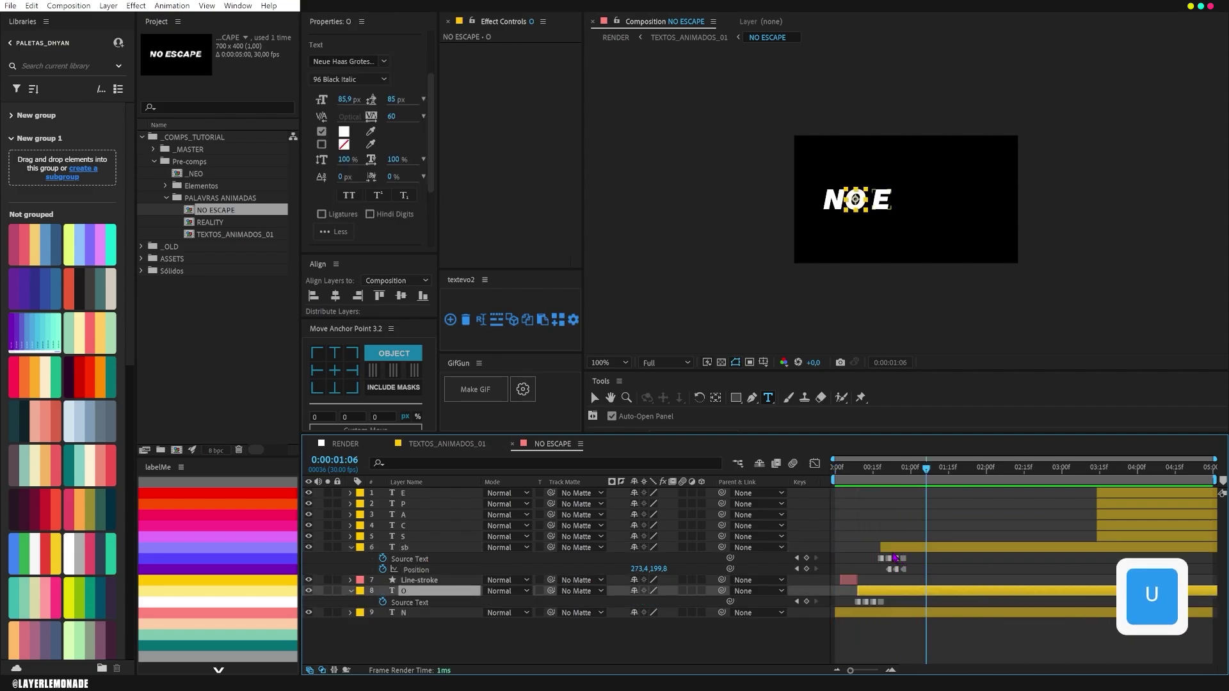
left_click_drag(891, 552, 889, 552)
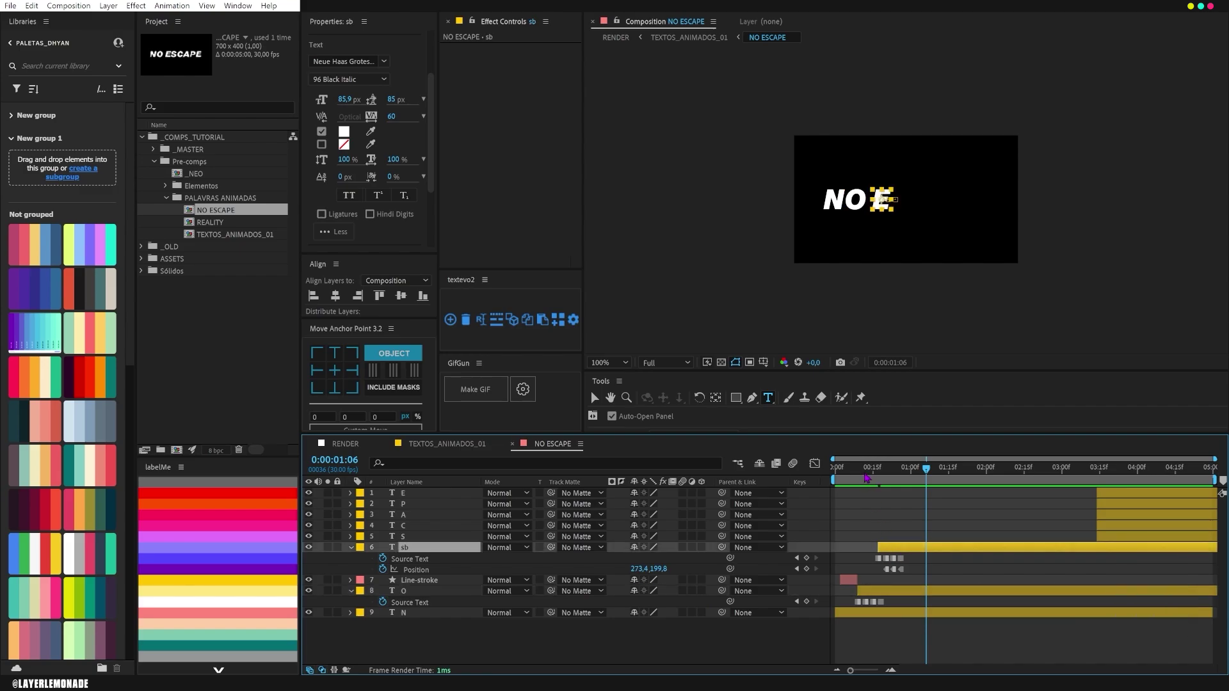
- Play back the composition several times to check the timing of the N, O and E letter changes
key("space")
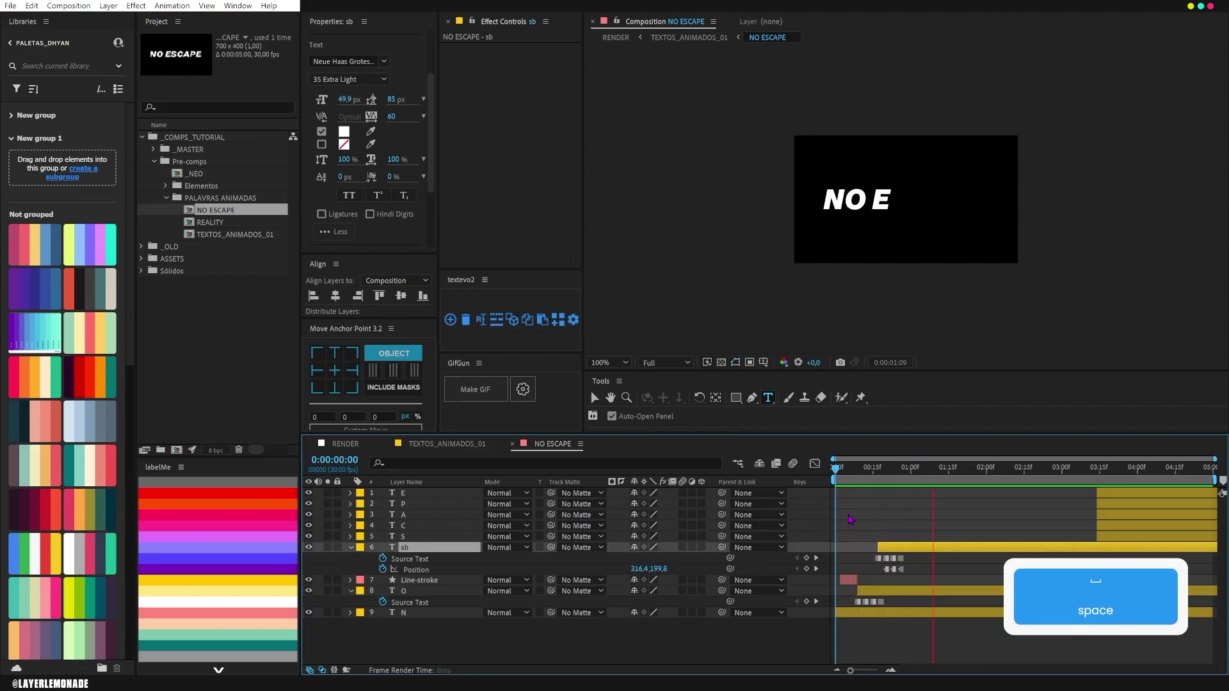
key("space")
left_click(870, 472)
key("space")
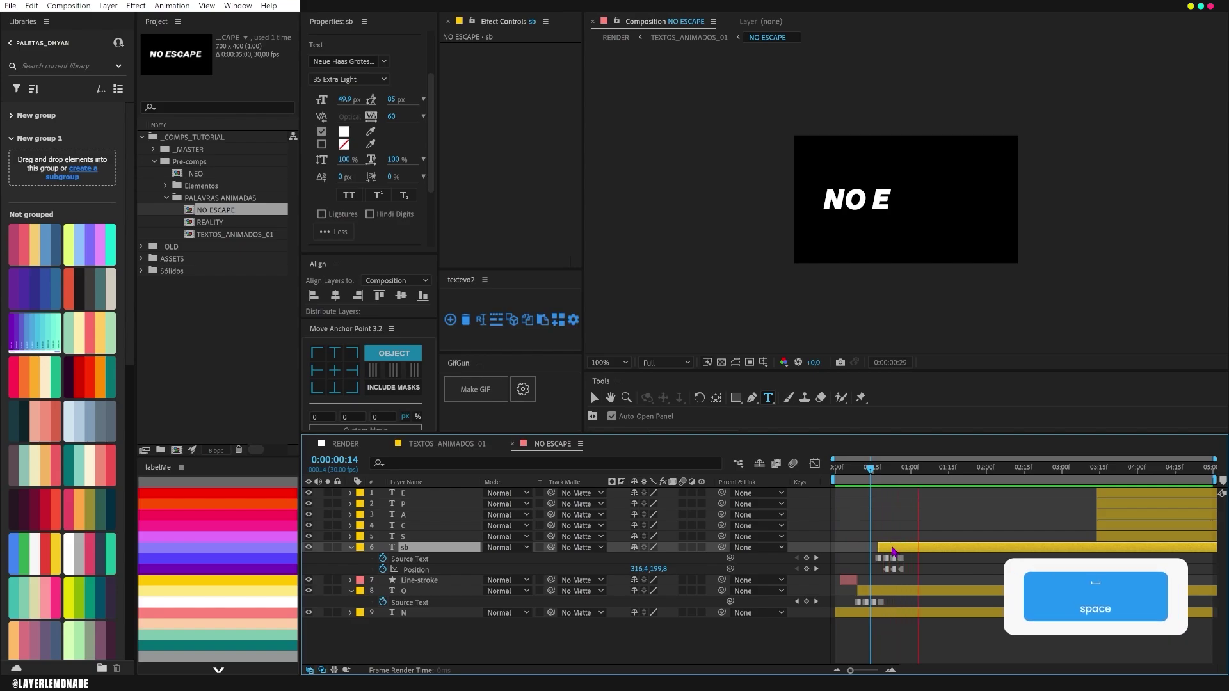
key("space")
left_click_drag(877, 475, 834, 476)
key("space")
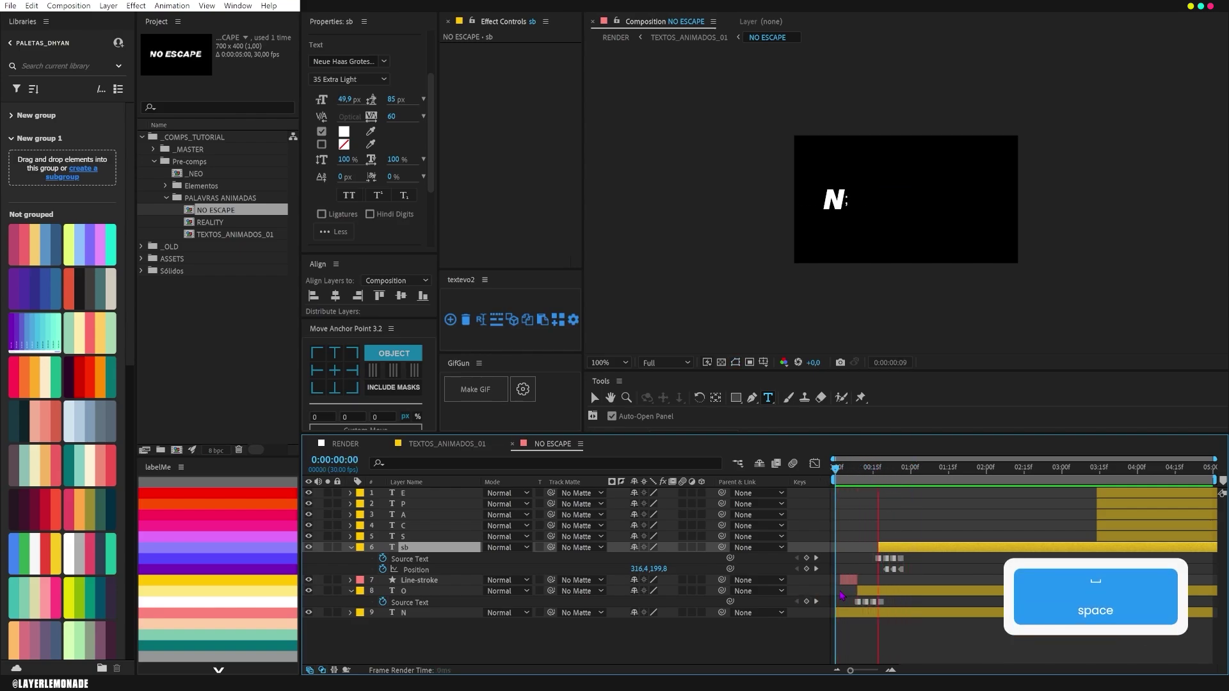
key("space")
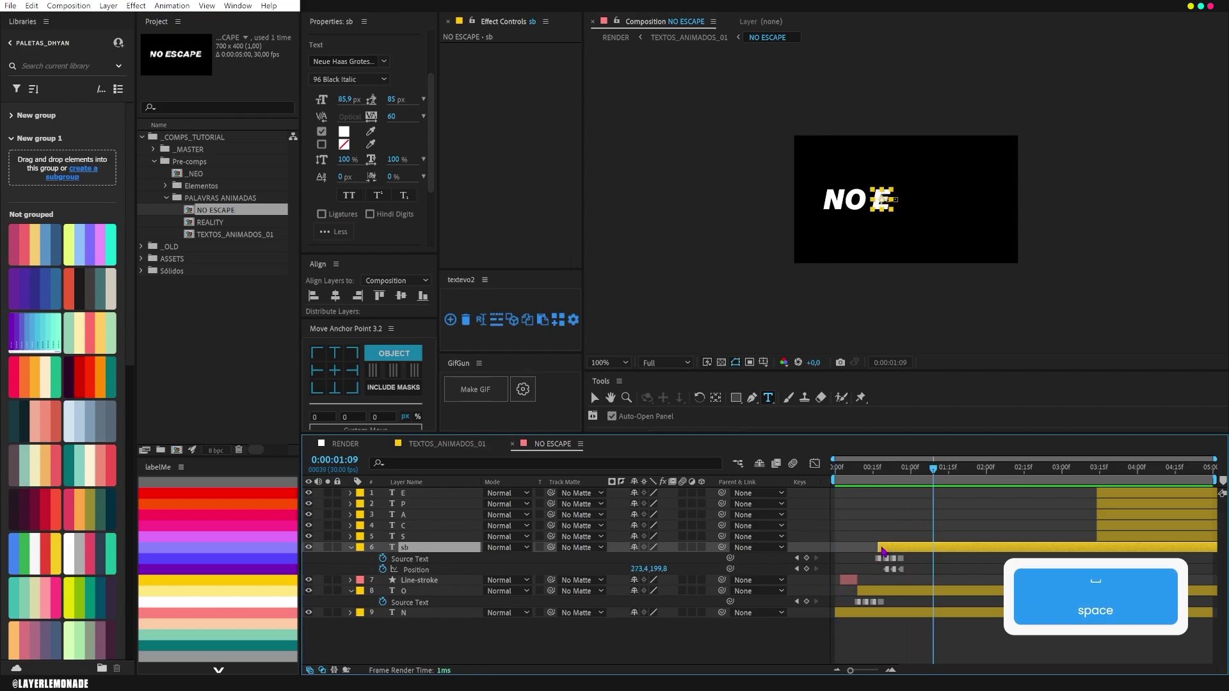
- Duplicate the Line-stroke layer and place the copy directly above the sb layer
left_click(431, 580)
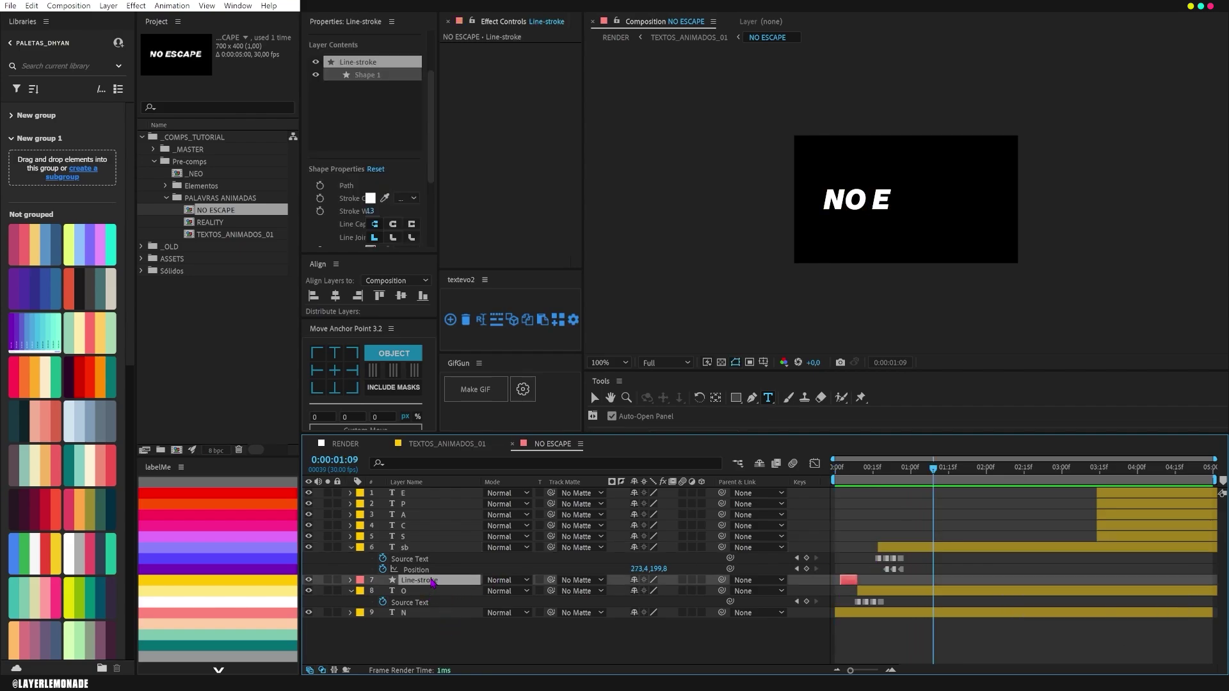
left_click(456, 633)
left_click(752, 398)
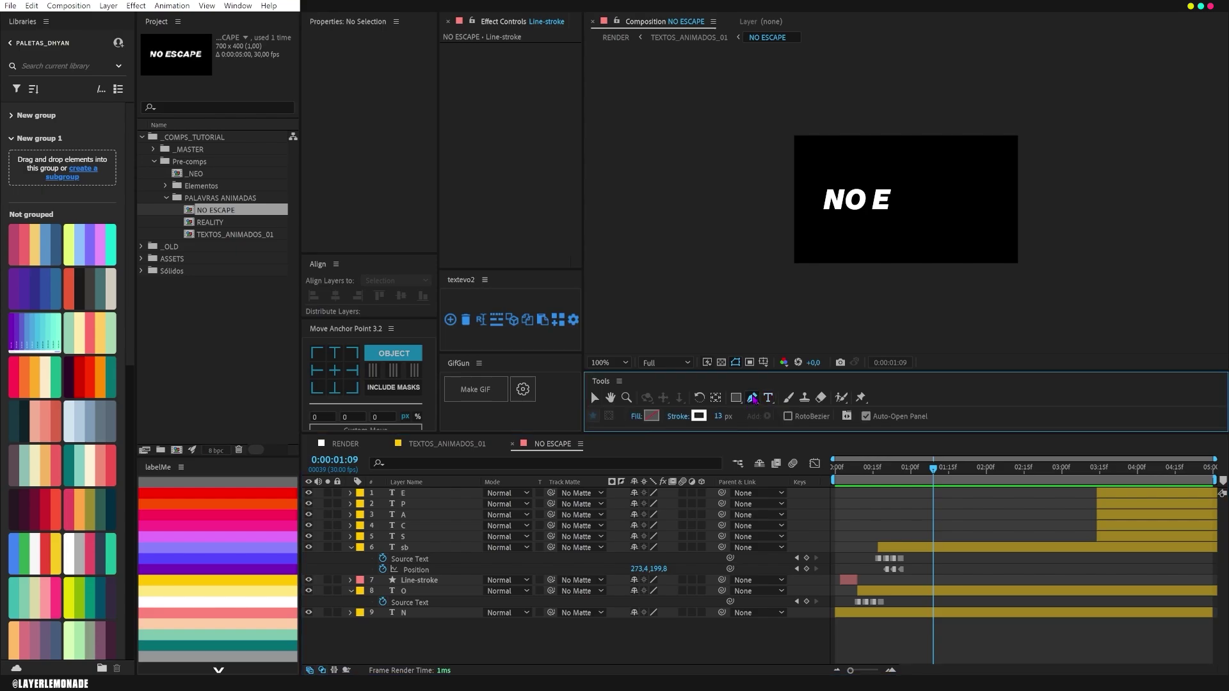
left_click(895, 476)
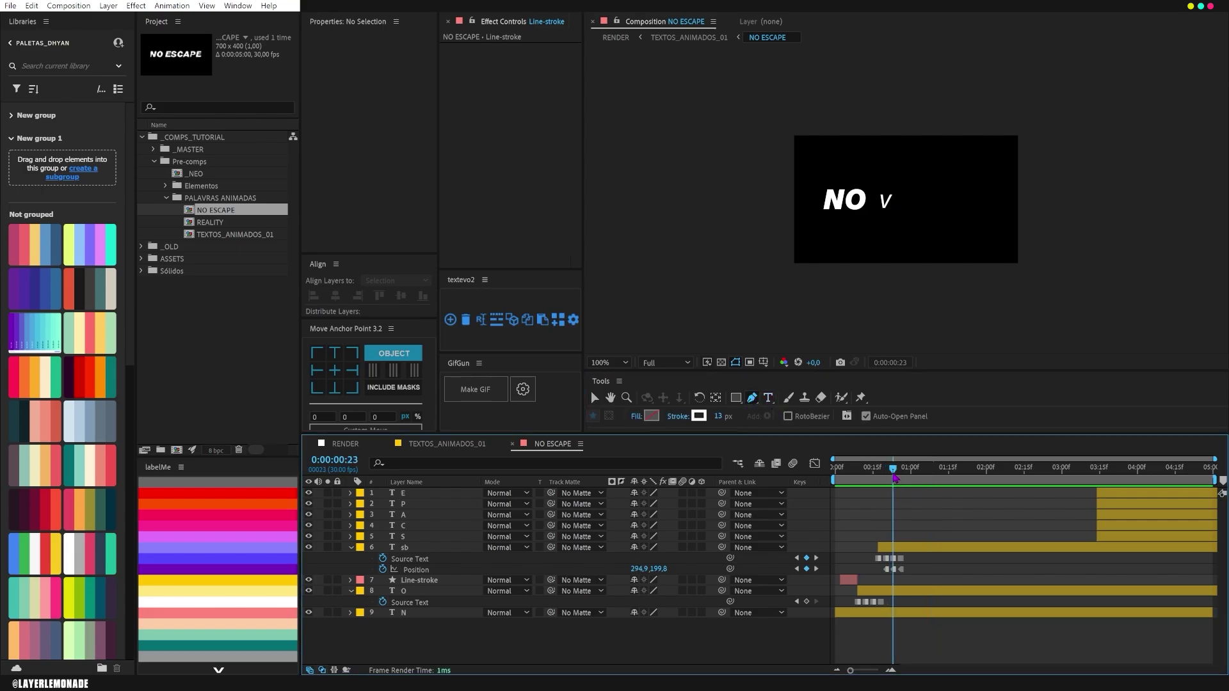
left_click(425, 581)
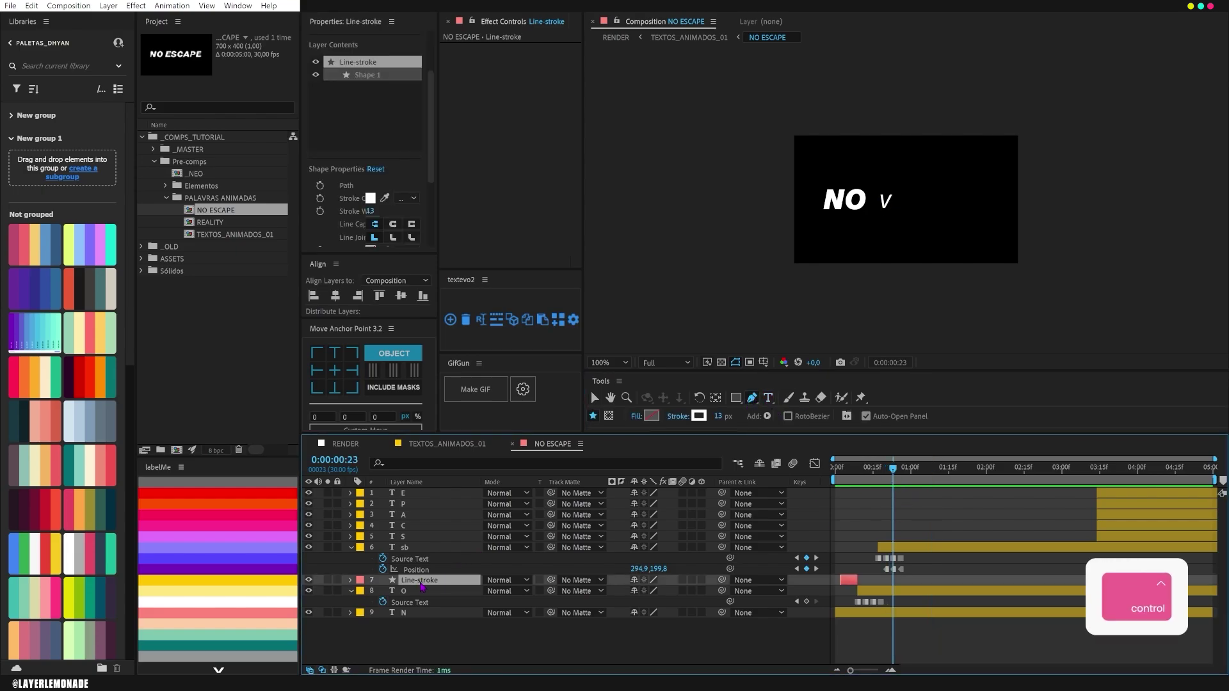
key("ctrl+d")
left_click_drag(421, 574, 423, 544)
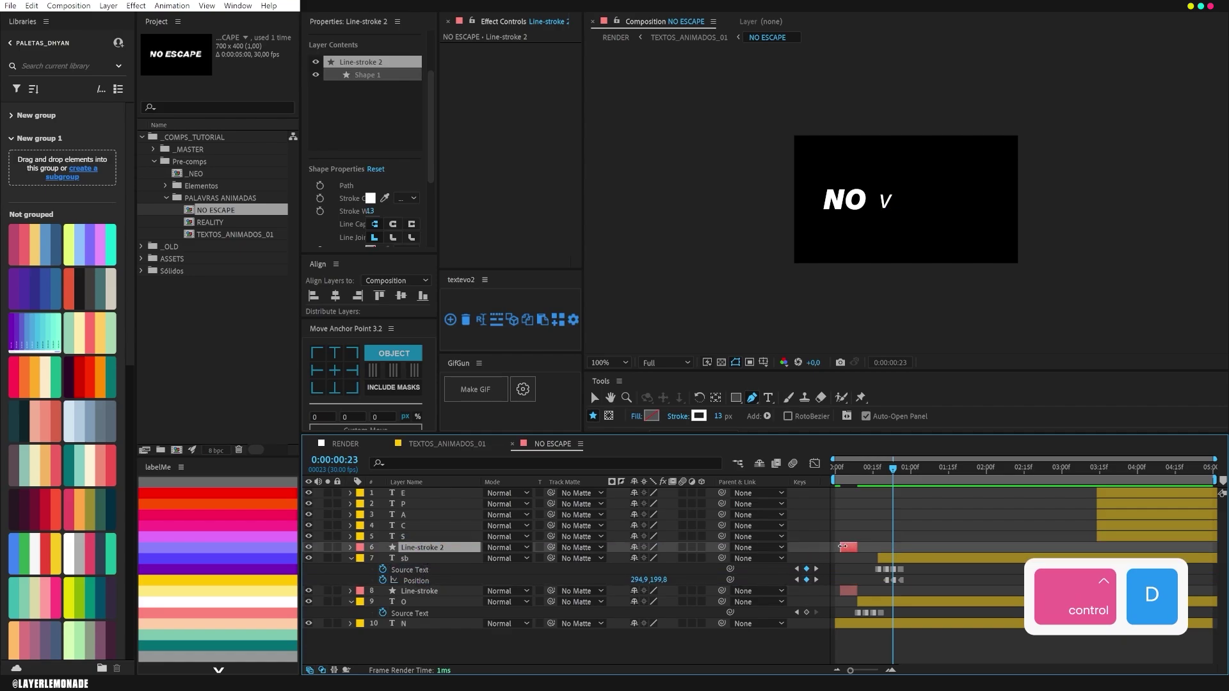
- Shift the Line-stroke 2 layer to start at about 0:00:00:14 and remove its Scale keyframes, keeping the scale at 100%
left_click_drag(852, 550, 883, 549)
left_click_drag(874, 469, 888, 477)
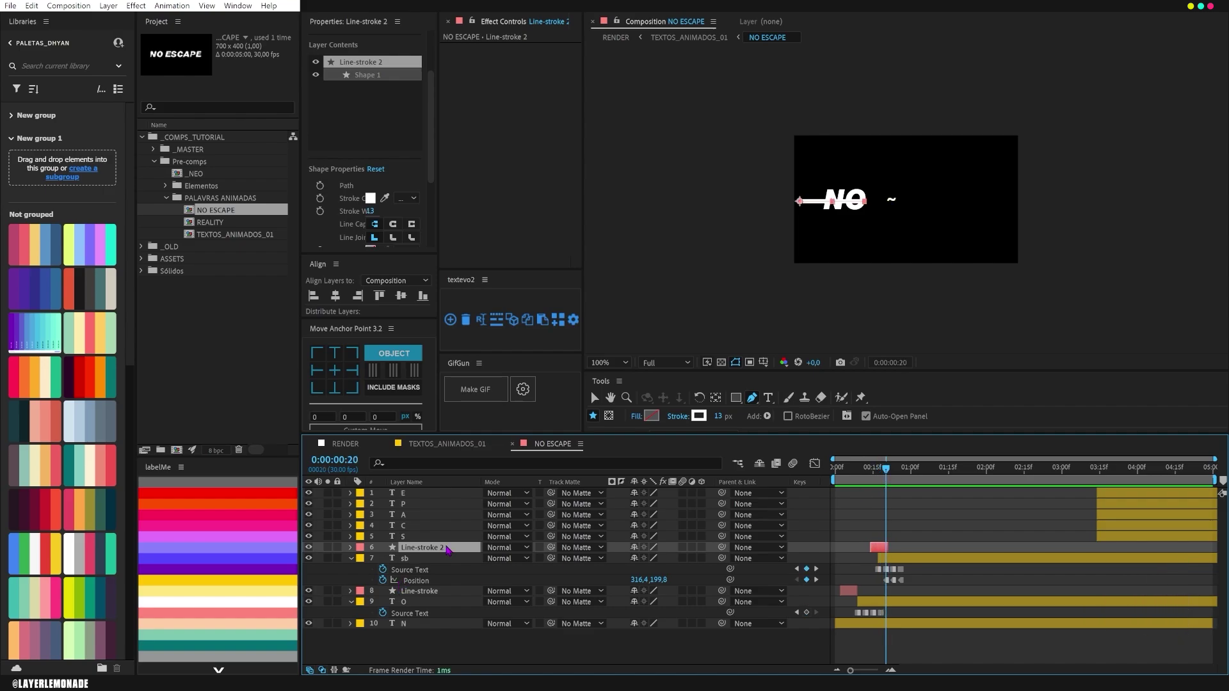
key("u")
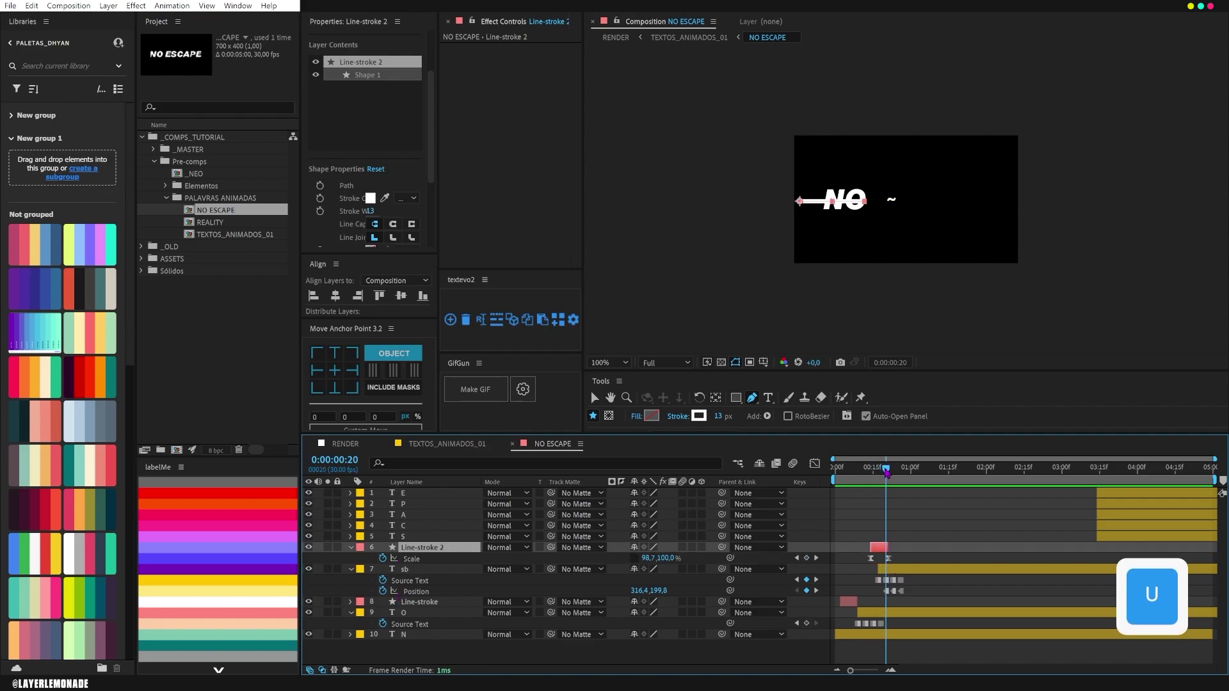
left_click_drag(887, 473, 888, 474)
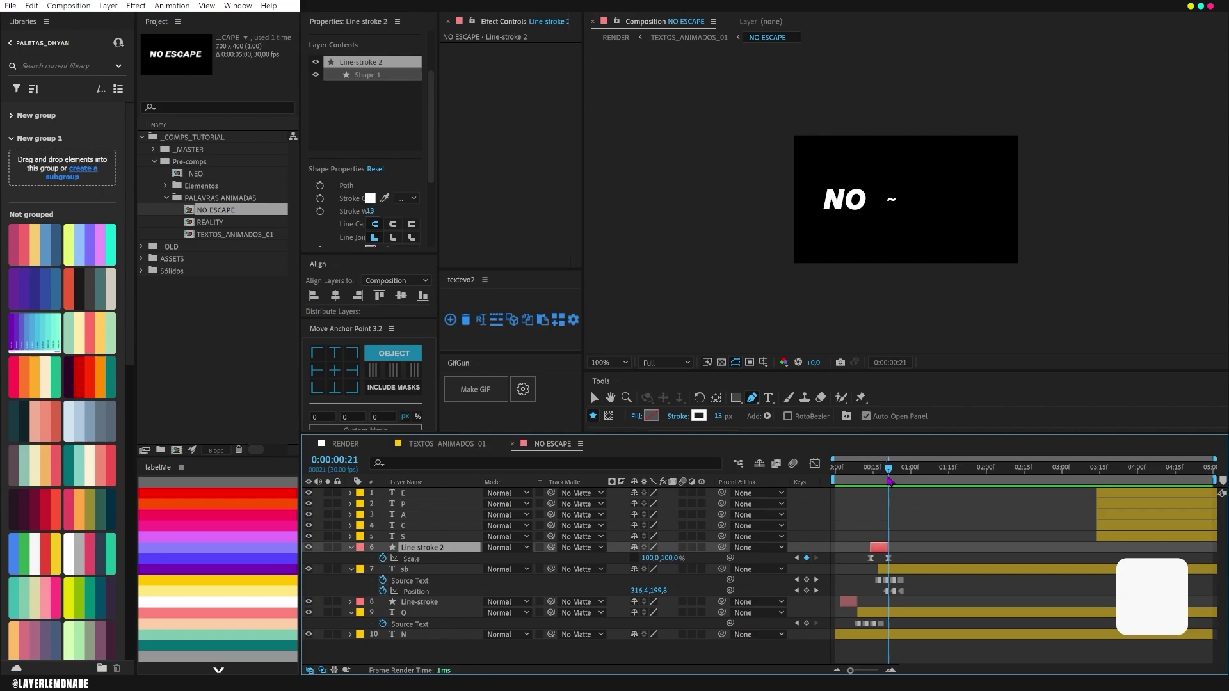
left_click(888, 559)
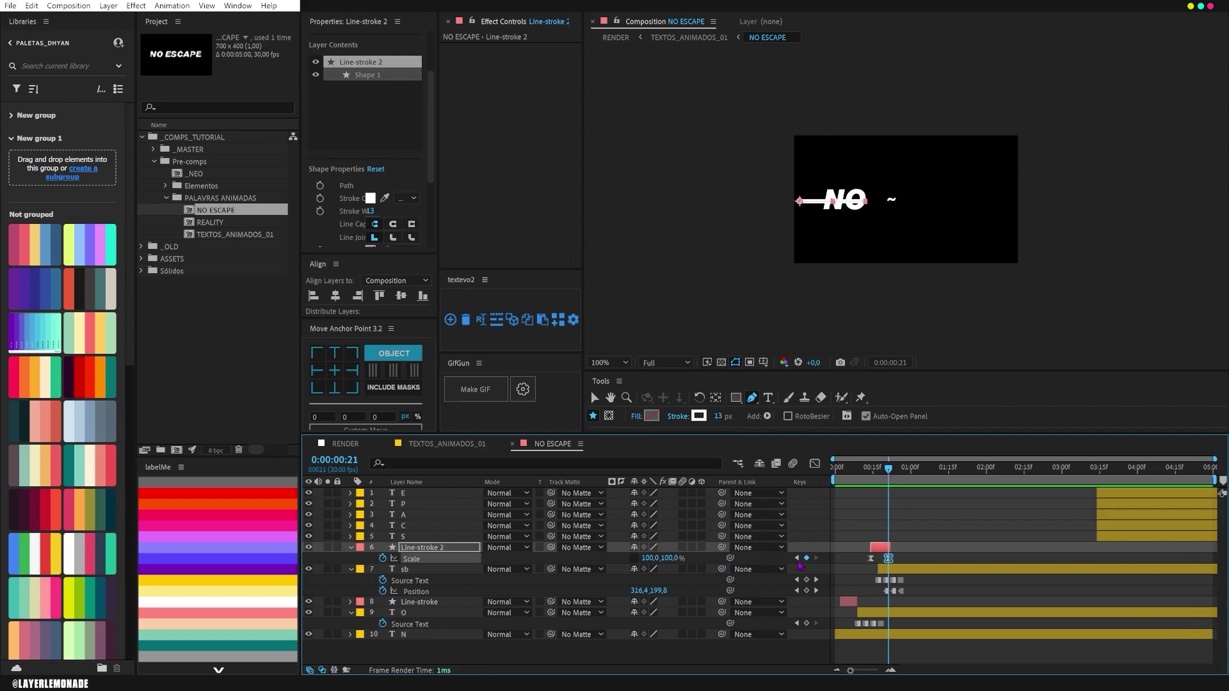
left_click(383, 559)
- Center the Line-stroke 2 anchor point and move the line to the right so that it starts on the O
left_click(334, 371)
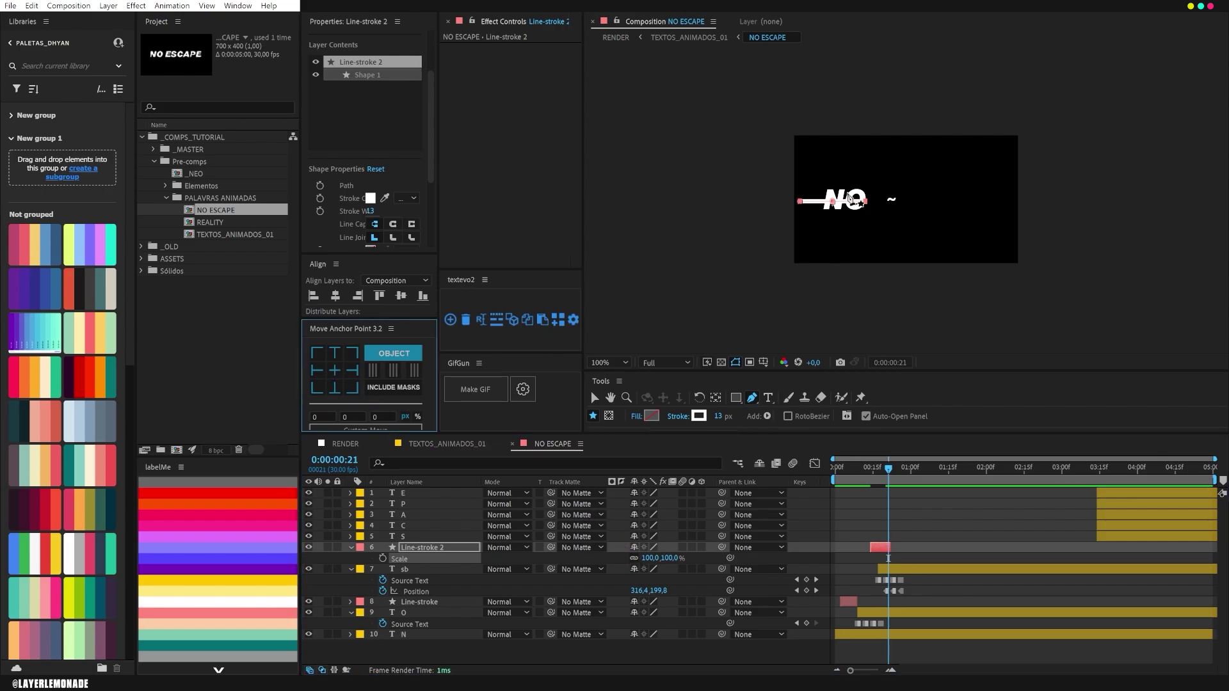
key("v")
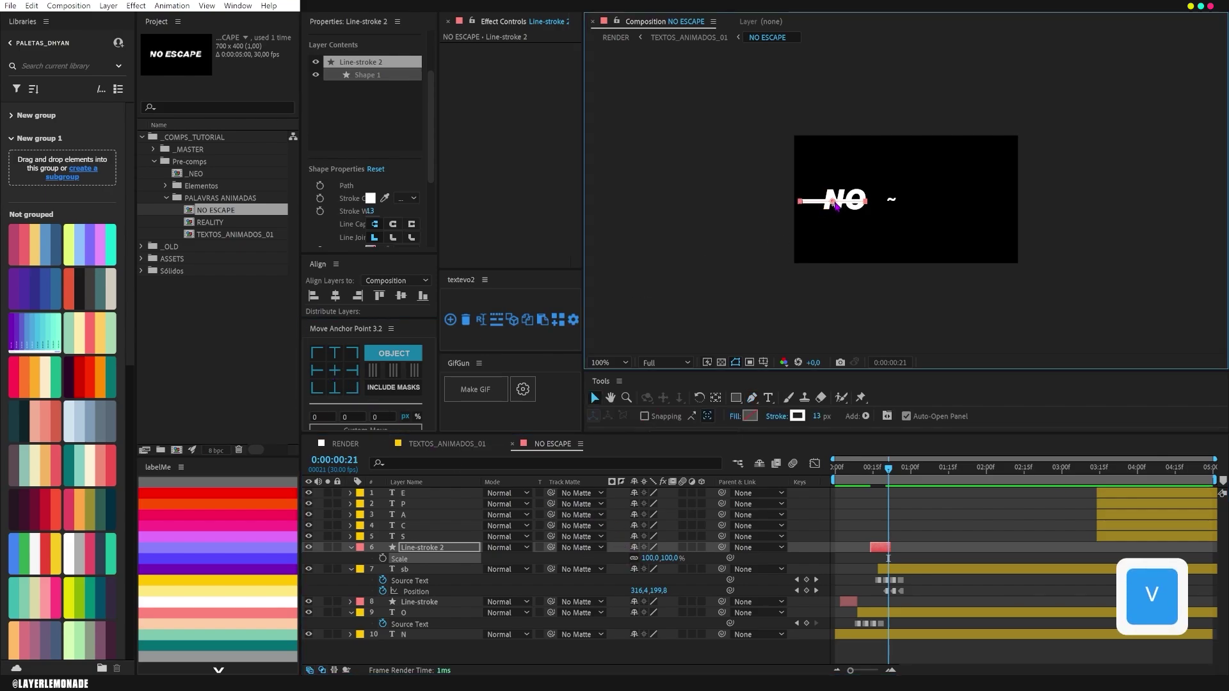
left_click_drag(835, 206, 885, 205)
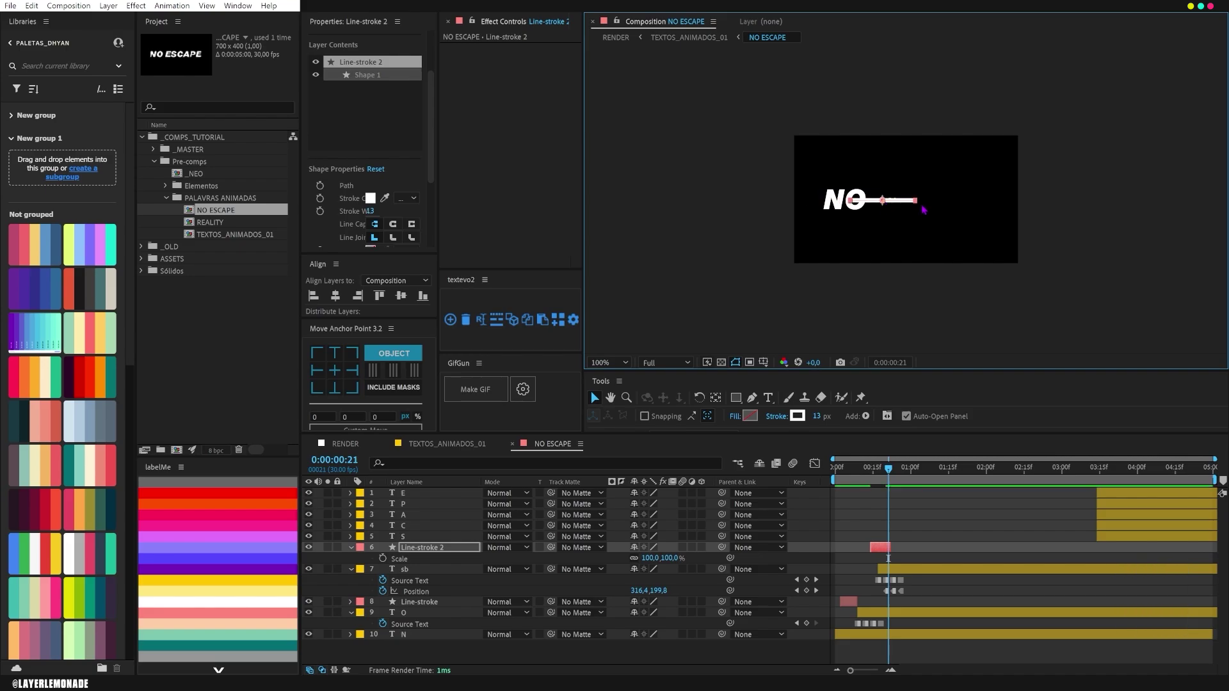
- Extend the Line-stroke 2 path horizontally to the right with the Pen tool and set its stroke width to 4 px
key("g")
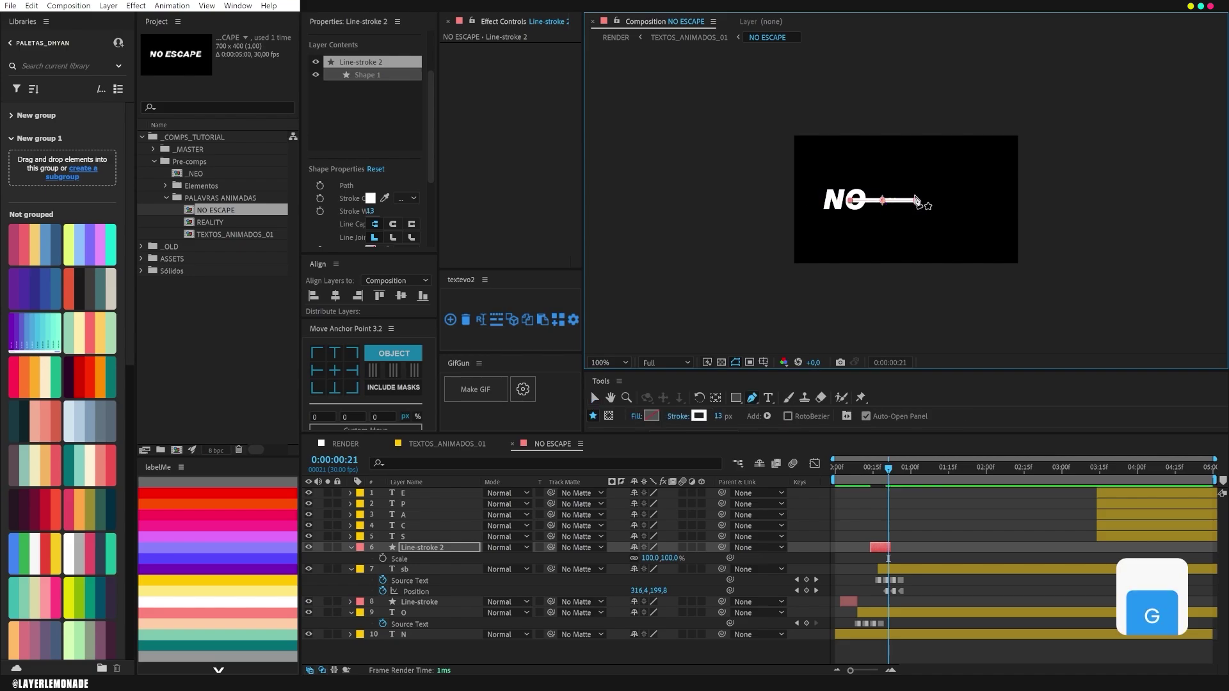
left_click(916, 202)
key("ctrl+z")
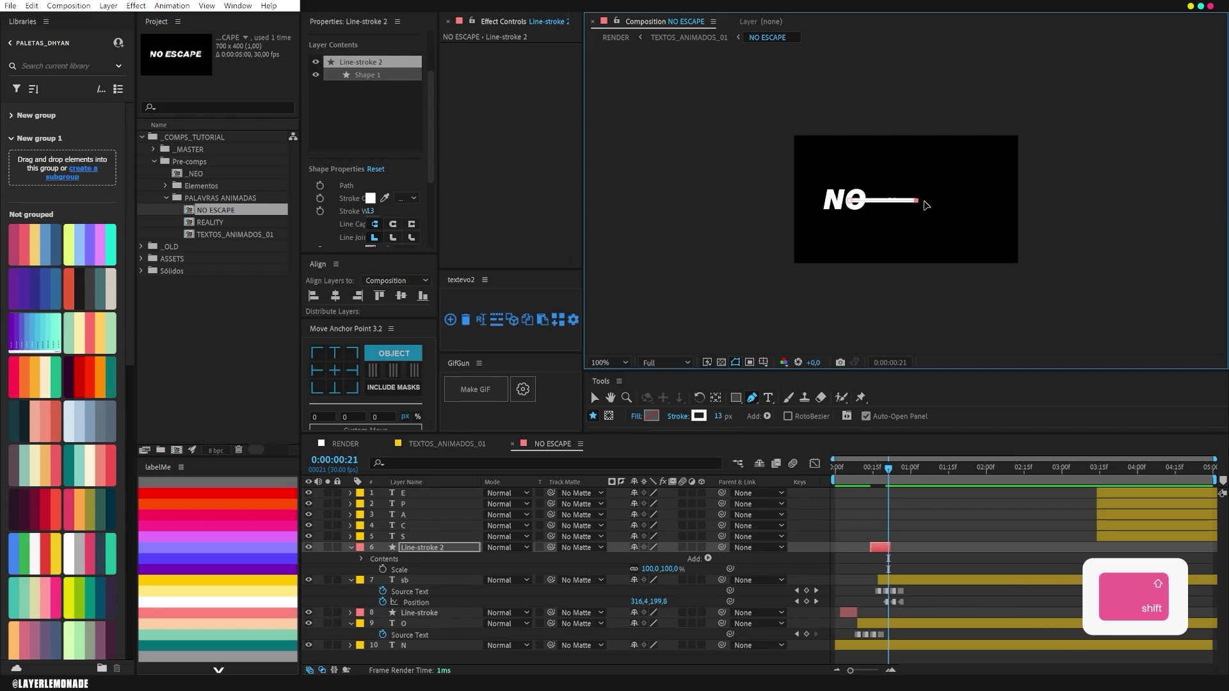
left_click(936, 200, "shift")
left_click_drag(719, 419, 712, 419)
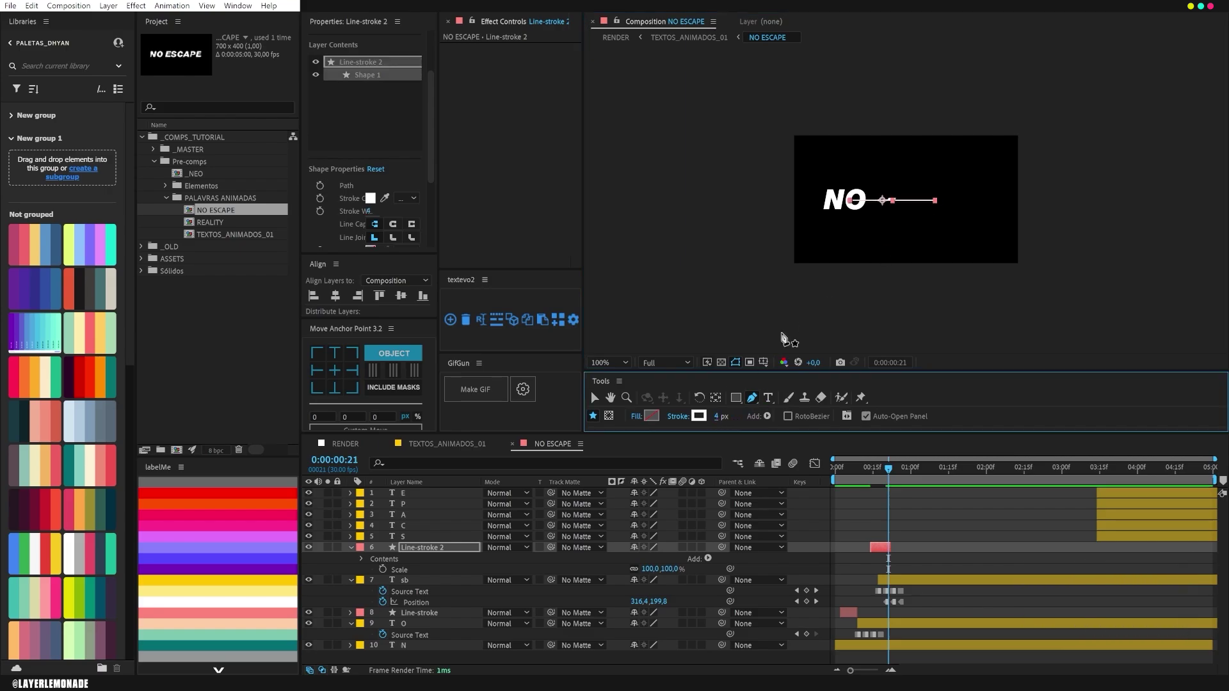
- Keyframe the Position of Line-stroke 2 at 0:00:00:21, and at 0:00:00:14 move the line up and right to 343, 168
left_click(414, 557)
key("alt+shift+p")
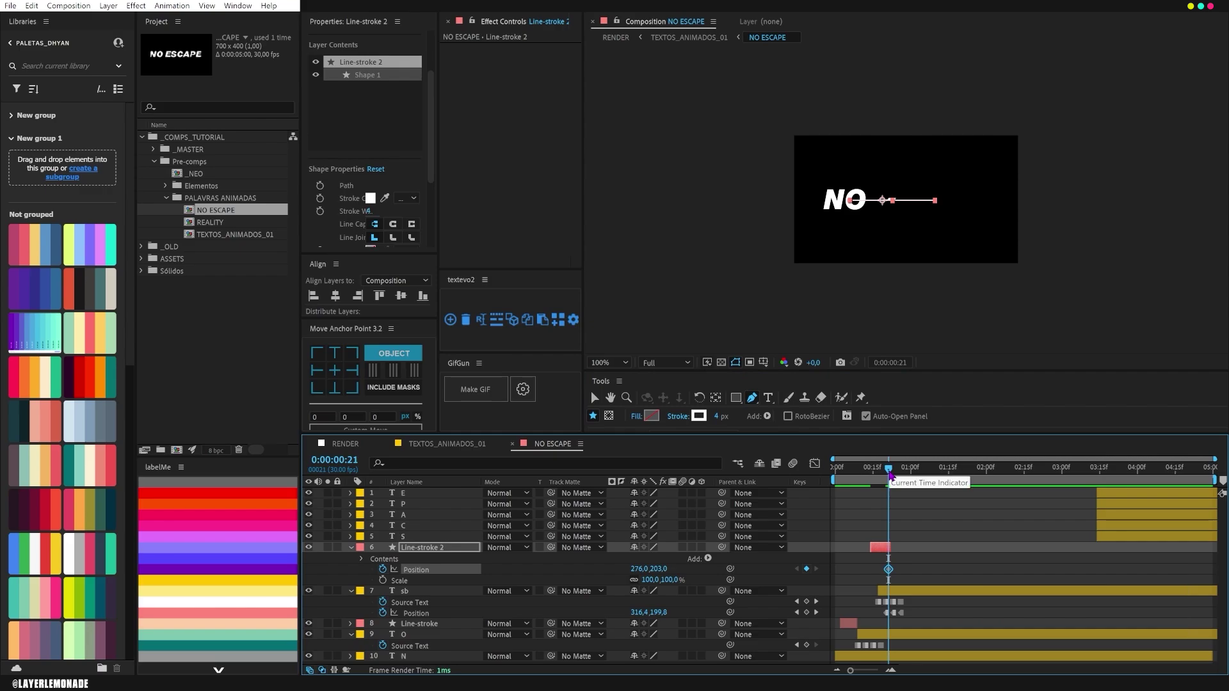
left_click_drag(889, 473, 875, 484)
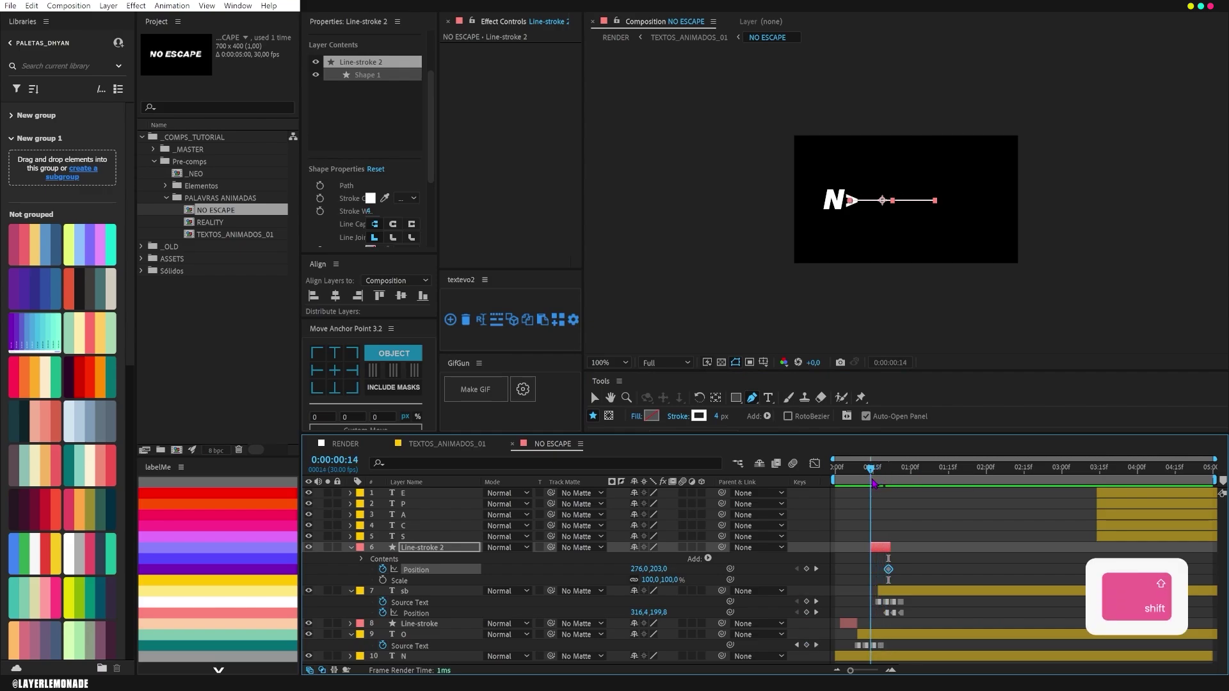
key("v")
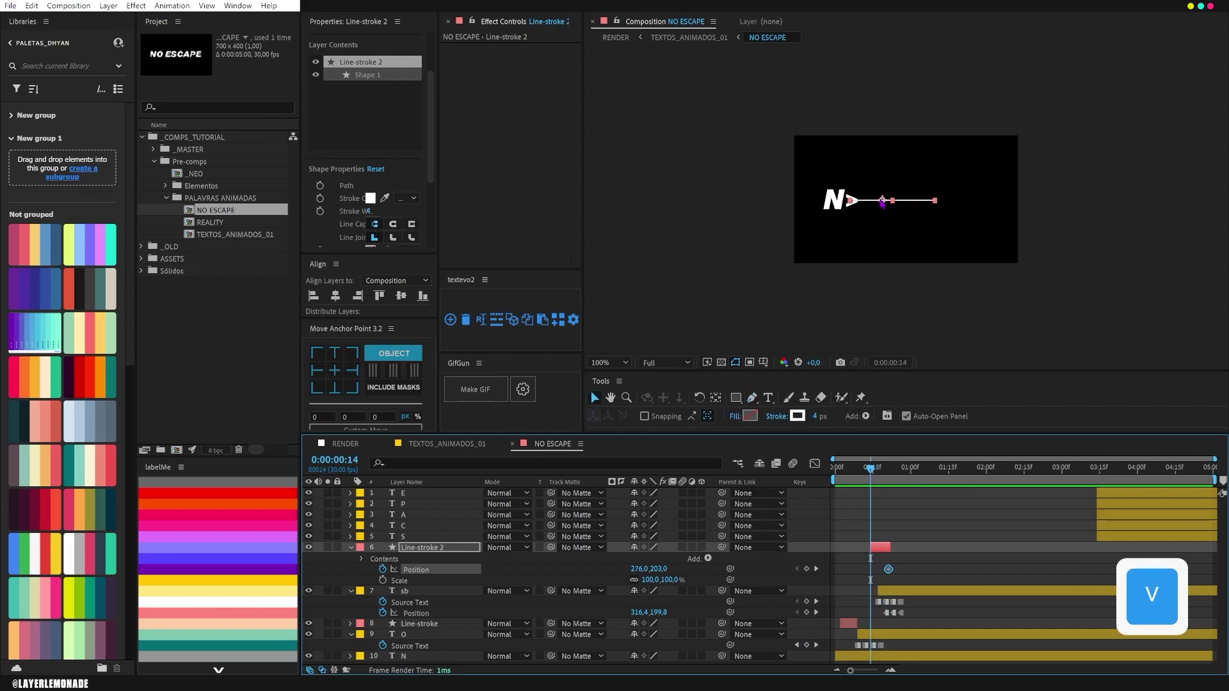
left_click_drag(882, 200, 902, 190)
- Turn both Line-stroke 2 Position keyframes into hold keyframes and preview the animation from the start
left_click_drag(908, 573, 861, 565)
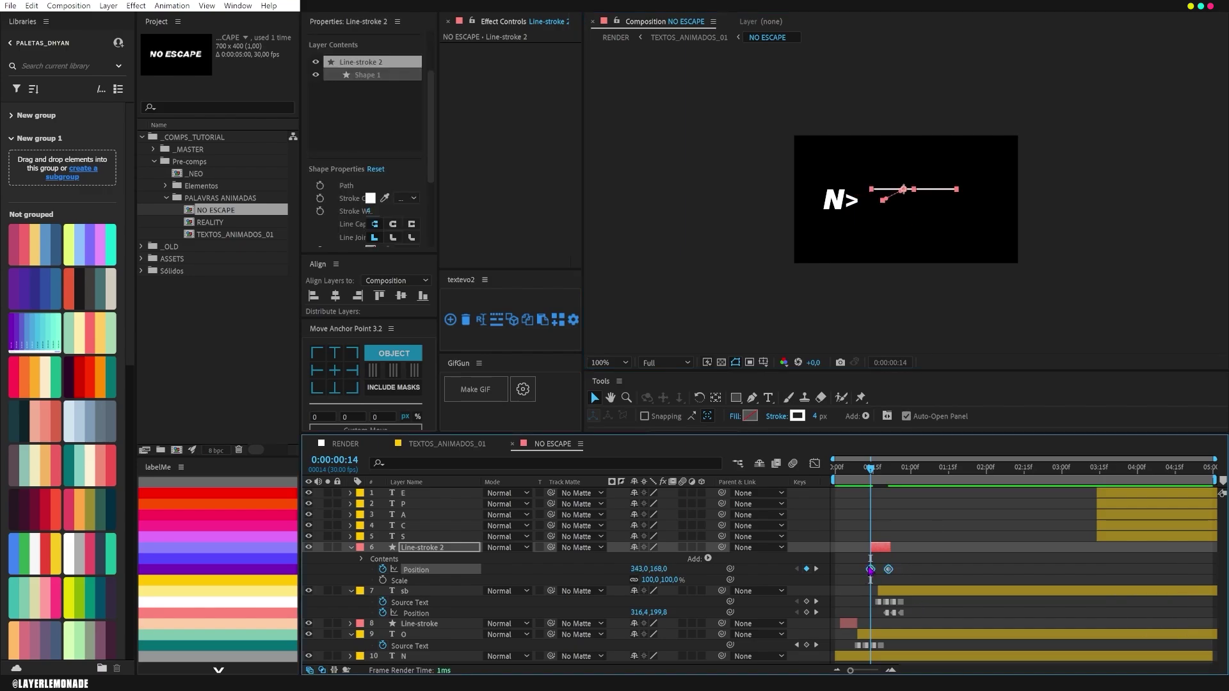
right_click(870, 569)
left_click(905, 505)
key("Home")
key("space")
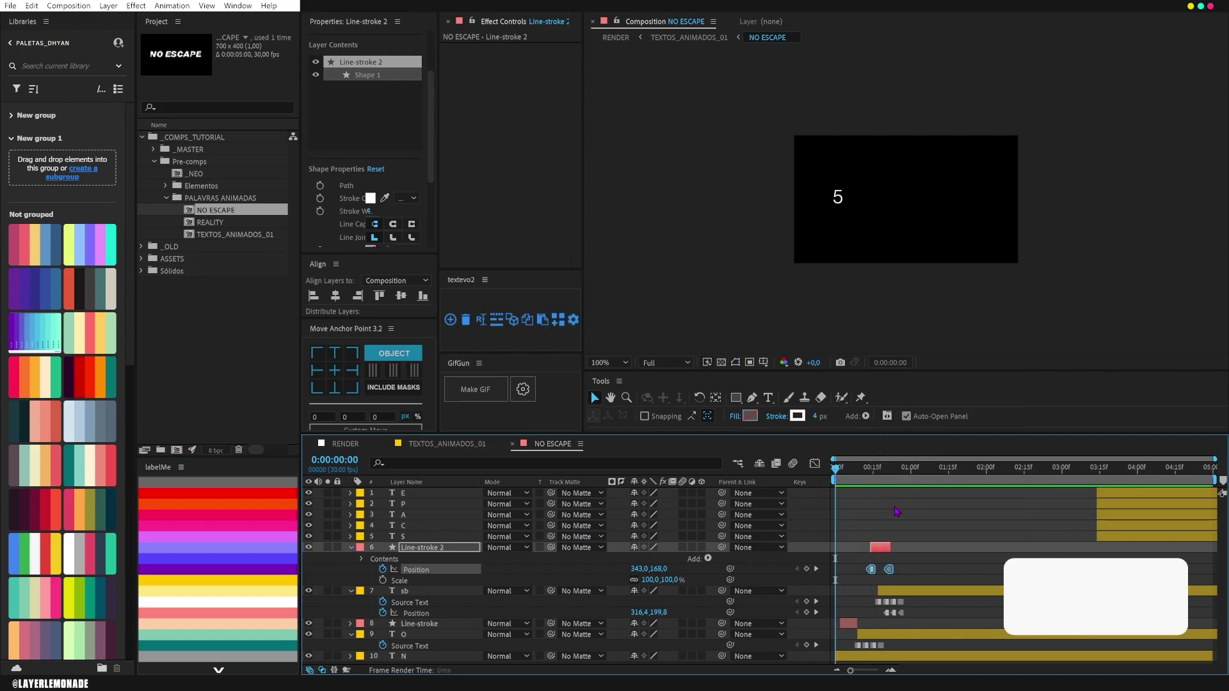
key("space")
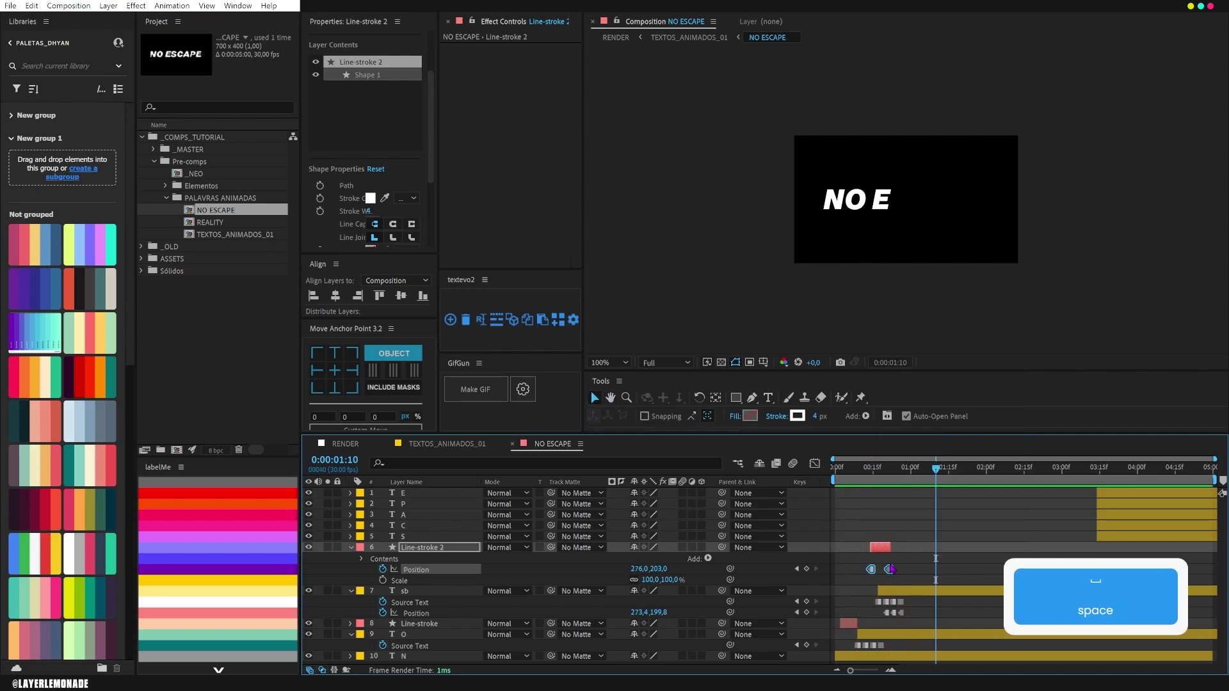
- Move the second Position keyframe of Line-stroke 2 slightly earlier and trim the layer's end to match it
mouse_move(898, 576)
left_mouse_down()
mouse_move(867, 564)
mouse_move(887, 572)
left_mouse_up()
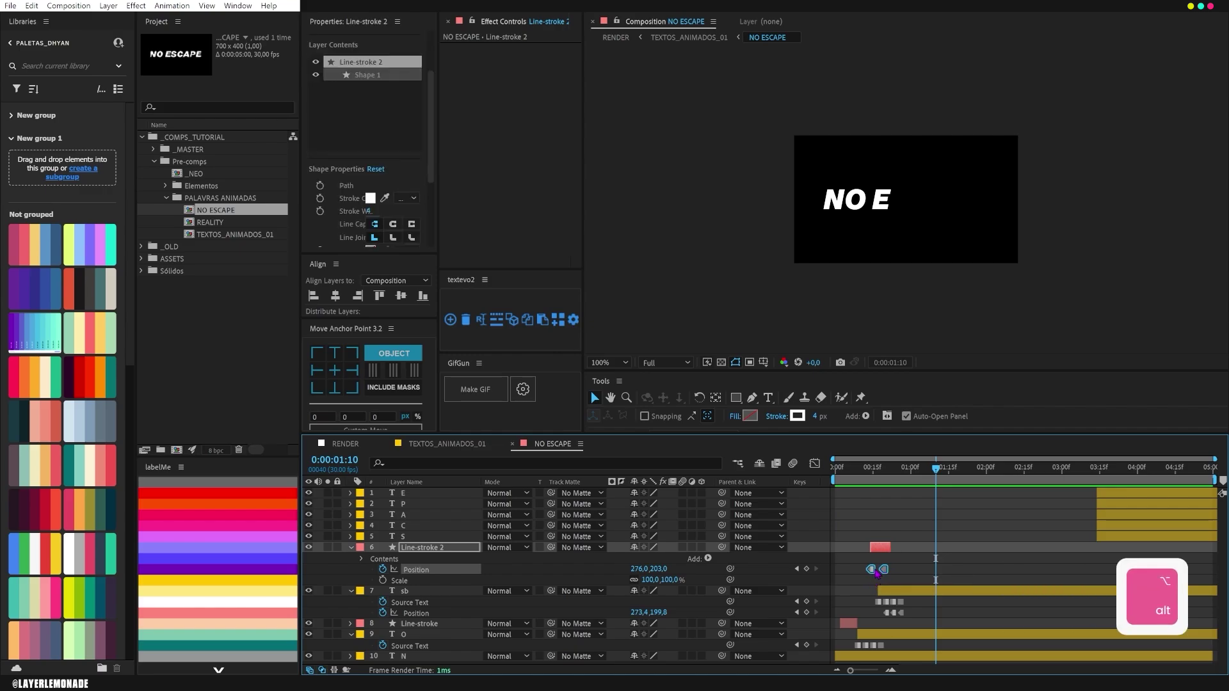
key("alt+Left")
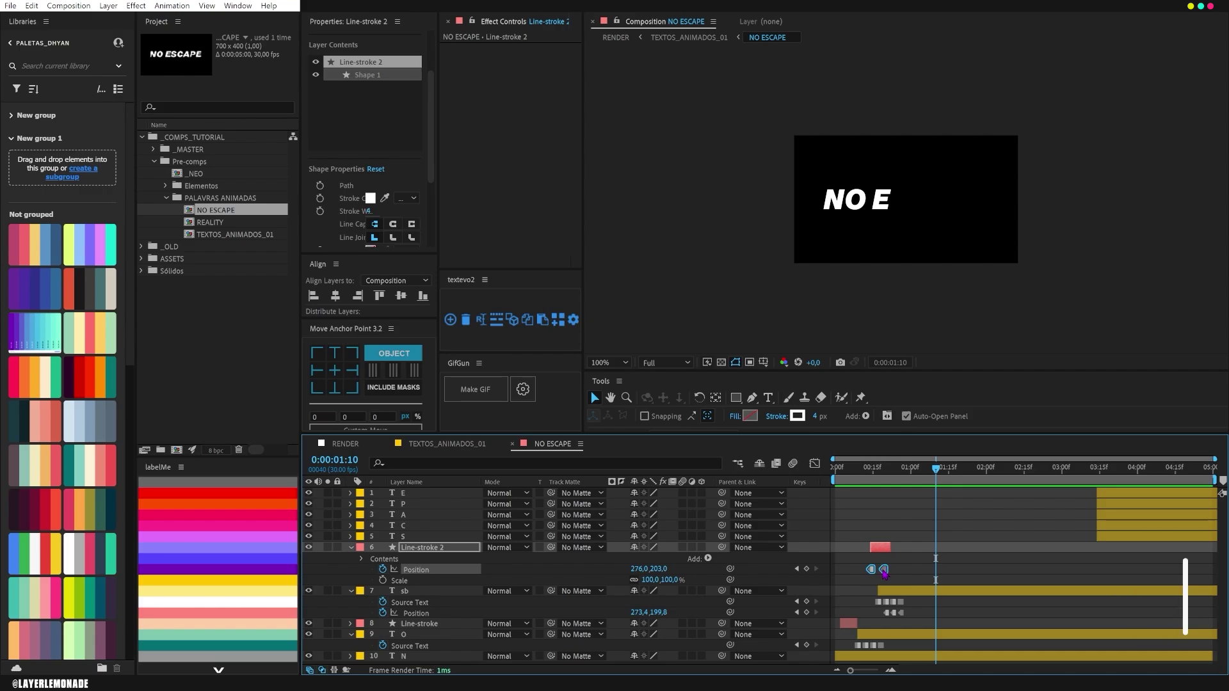
left_click(889, 548)
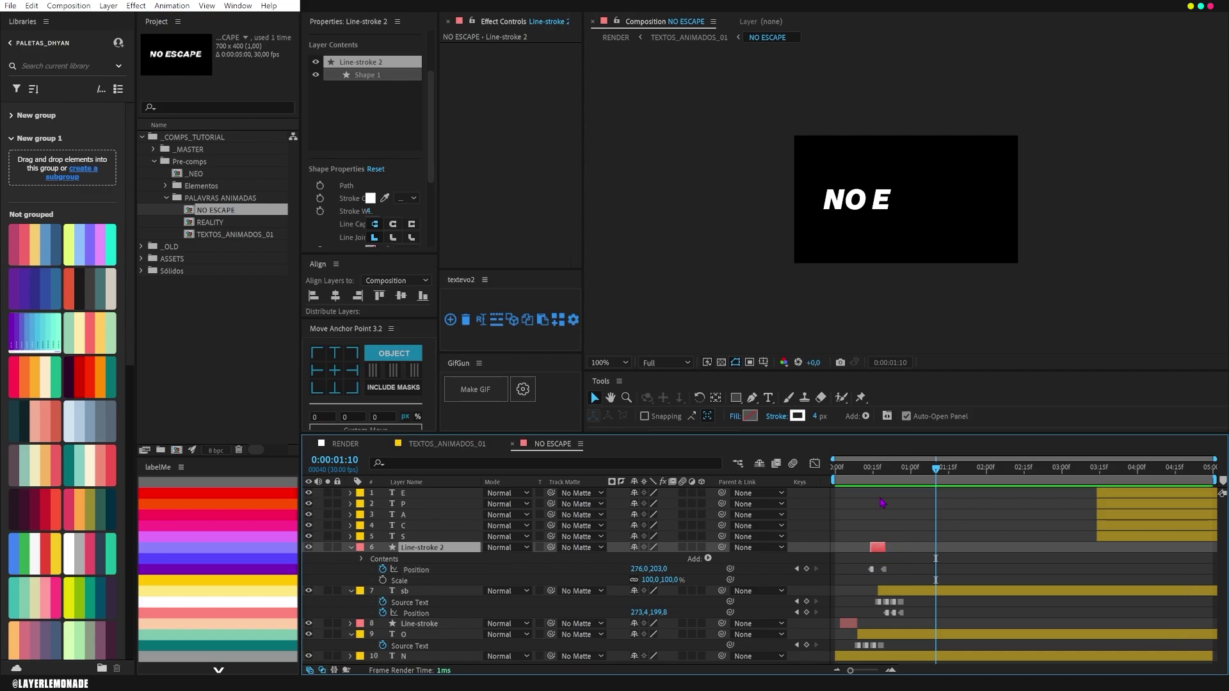
- Play back the composition from the start several times to check the timing of the second line
key("space")
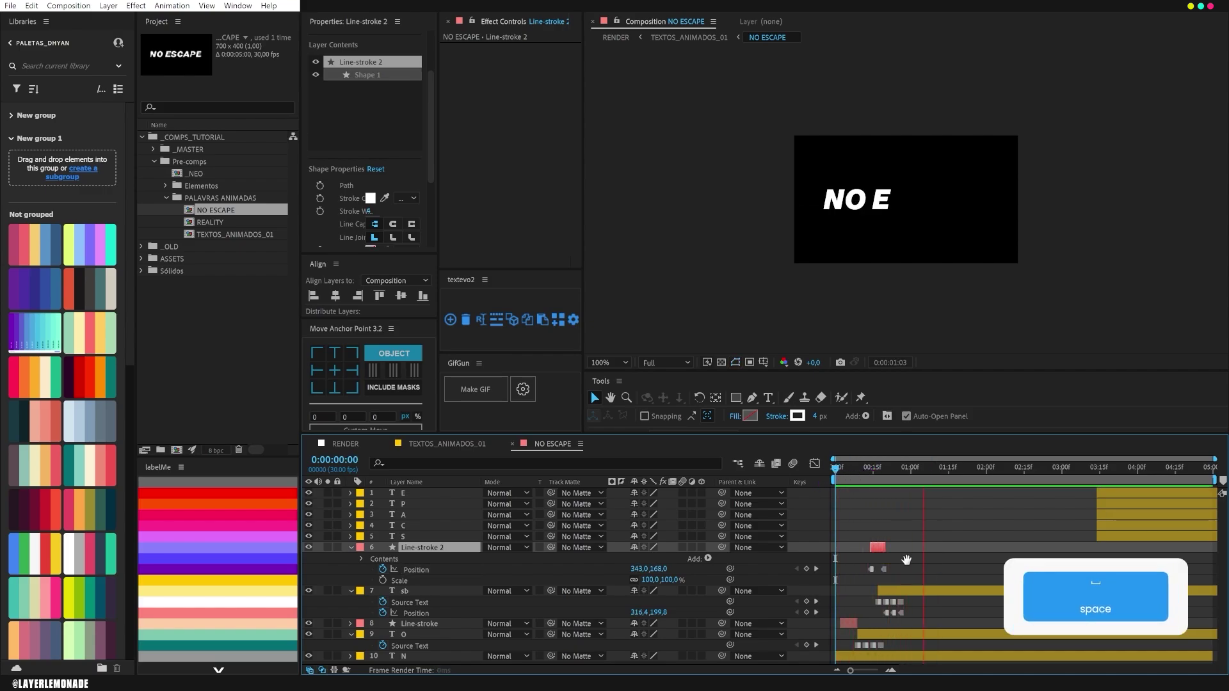
key("space")
left_click_drag(891, 469, 823, 487)
key("space")
key("space")
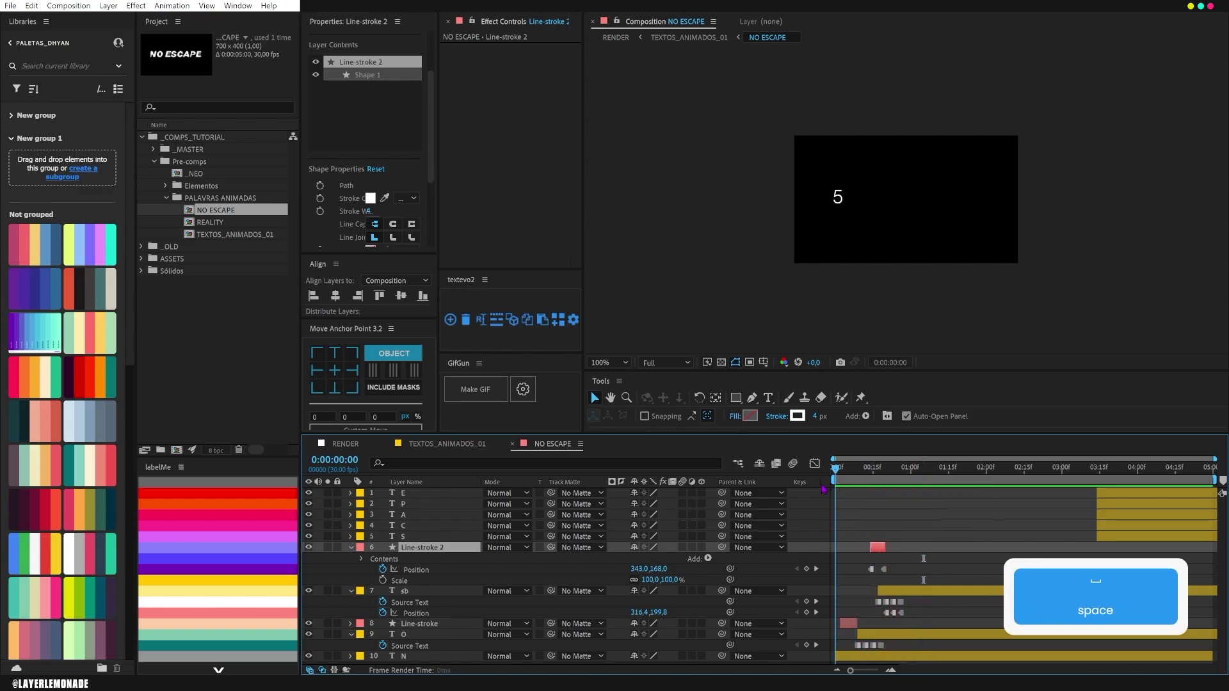
key("space")
key("space")
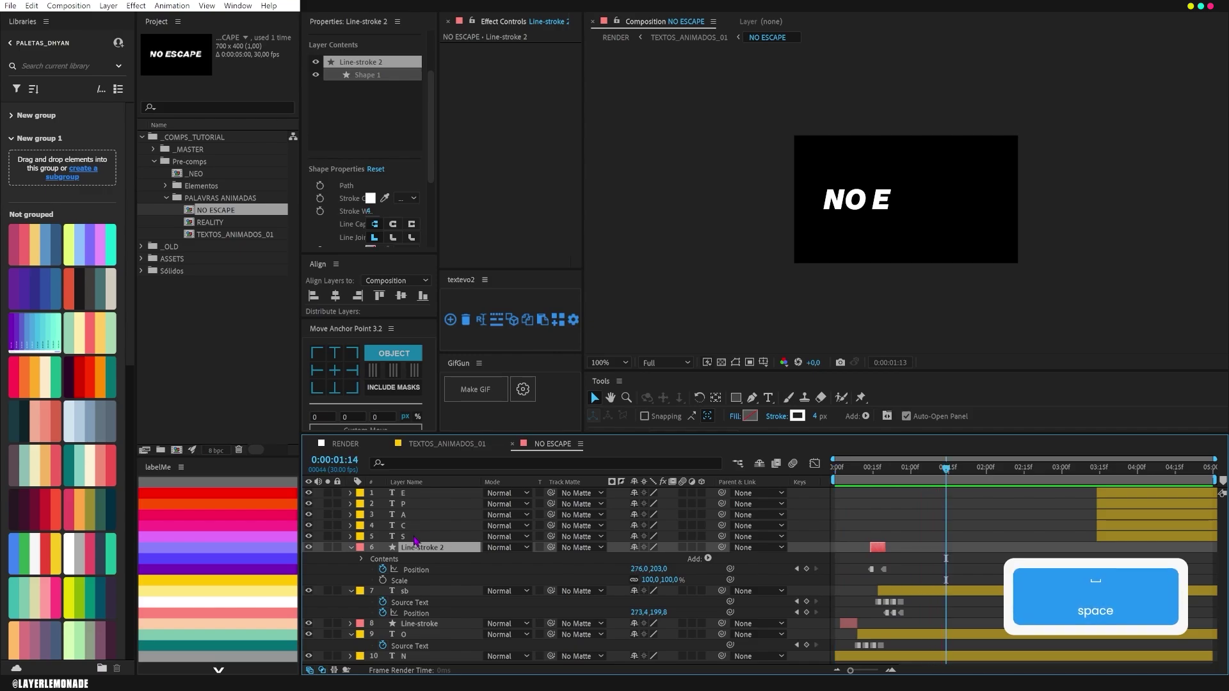
- Move the S layer earlier so it starts at 0:00:00:26, aligned with the sb layer's last keyframes
left_click(350, 547)
left_click(351, 558)
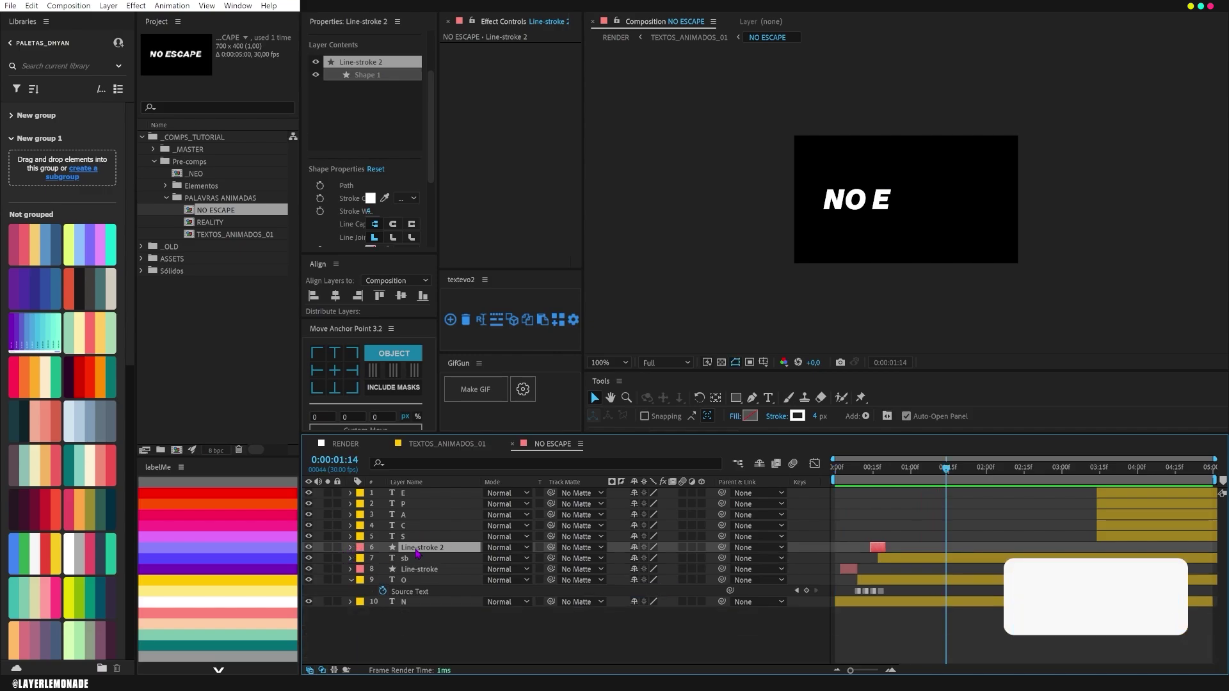
left_click(454, 537)
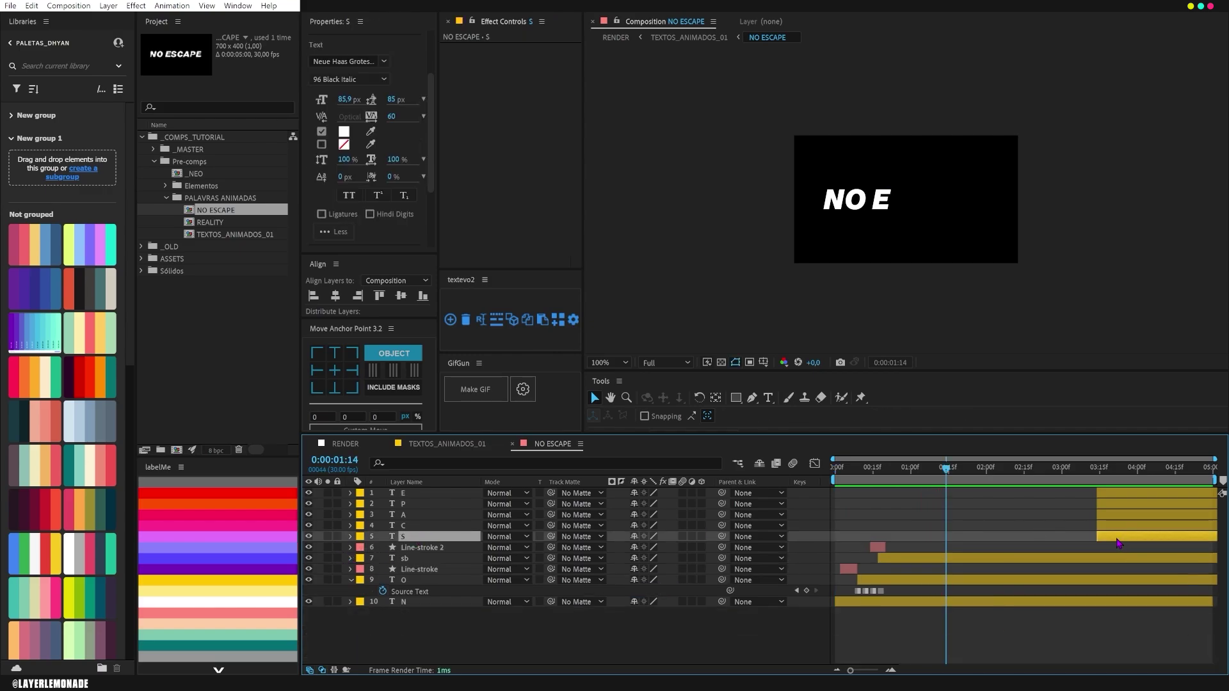
left_click_drag(1117, 541, 931, 541)
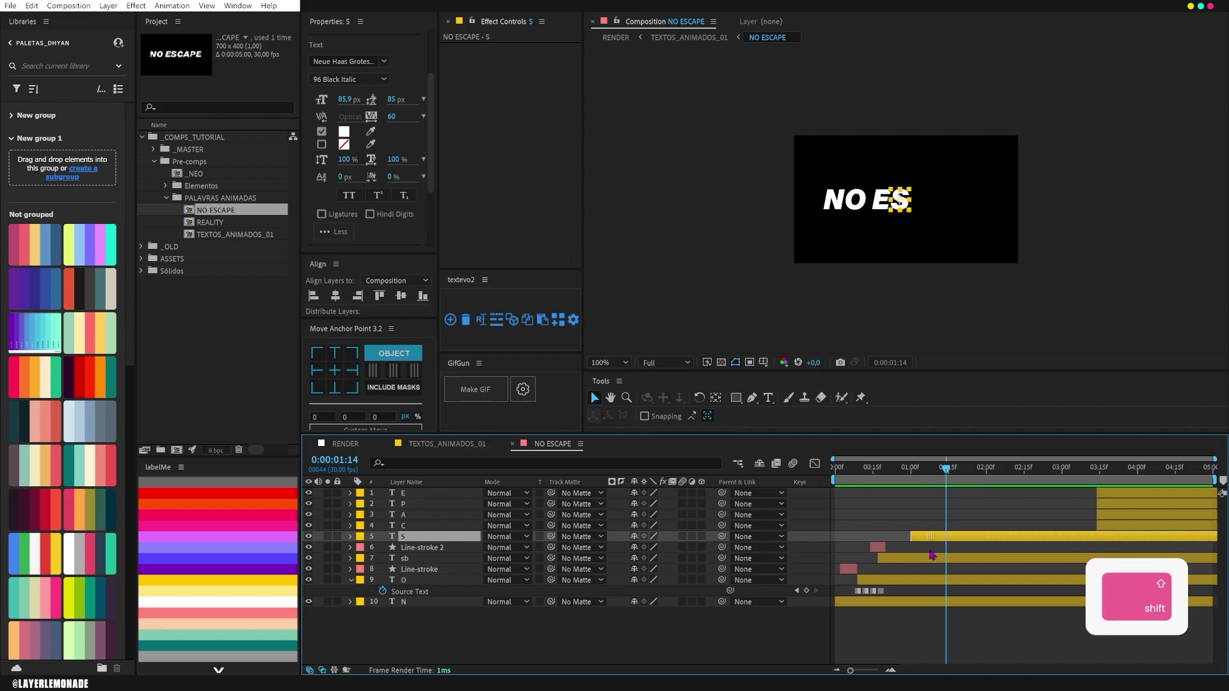
left_click(446, 558)
key("u")
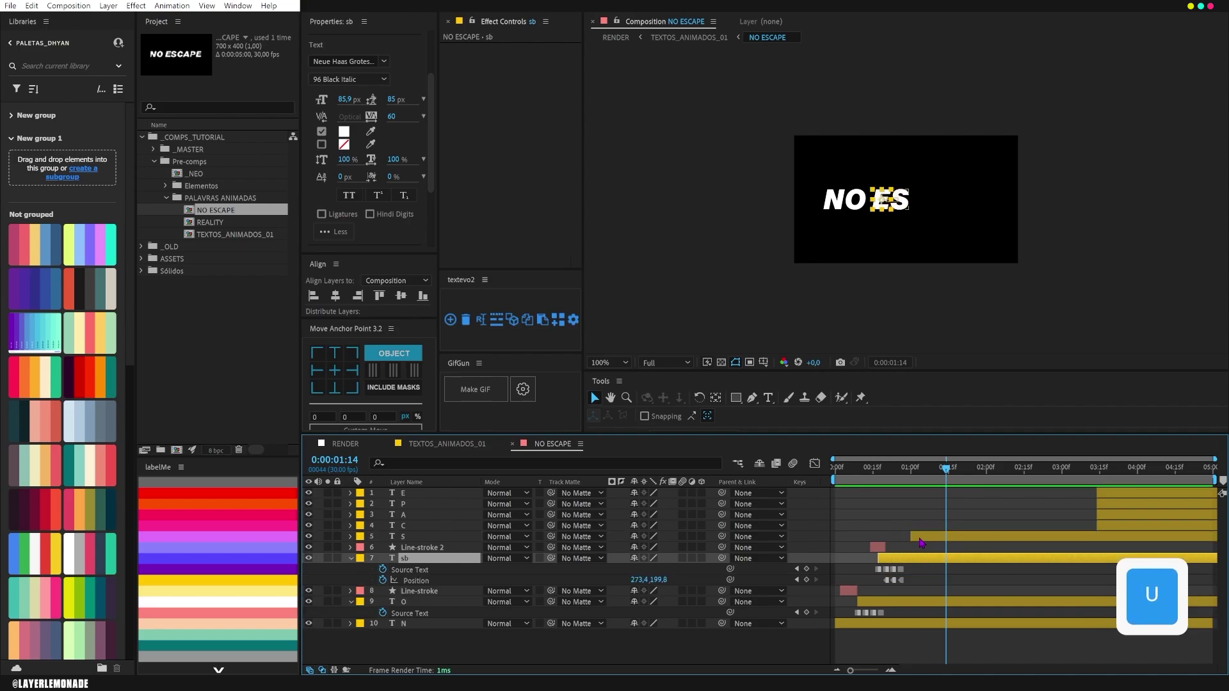
left_click_drag(919, 541, 911, 545)
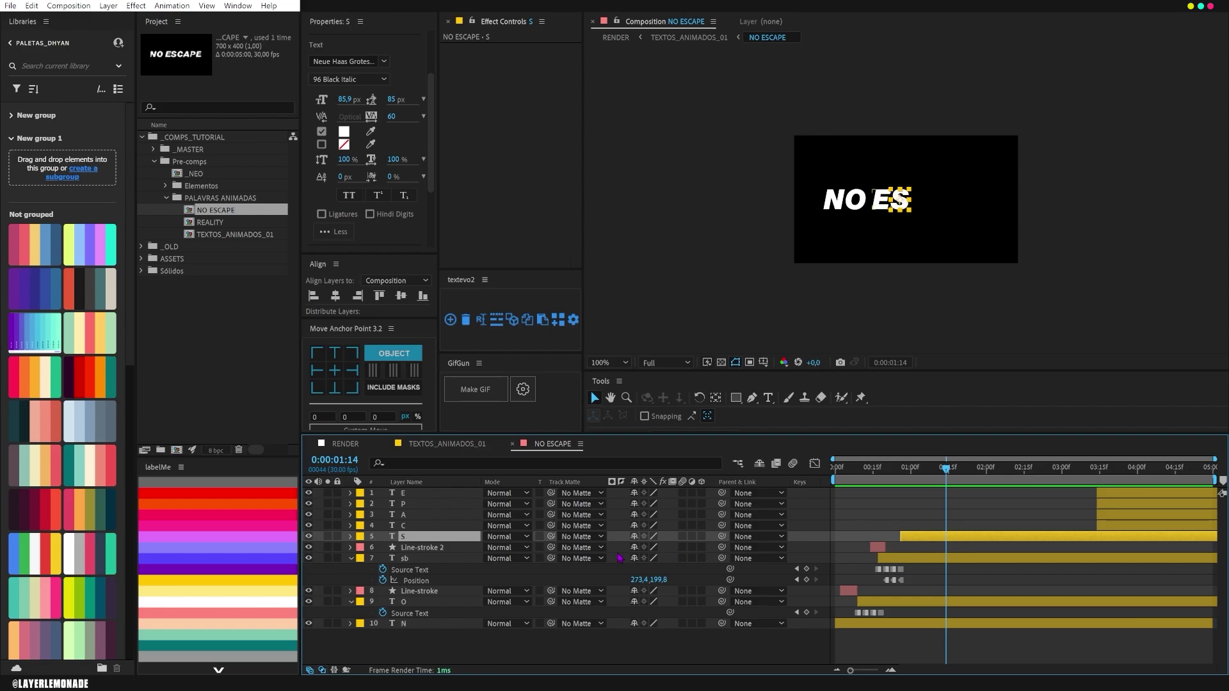
- Enable Source Text keyframing on the S layer and place its S keyframe at 0:00:01:05
left_click_drag(895, 472, 903, 473)
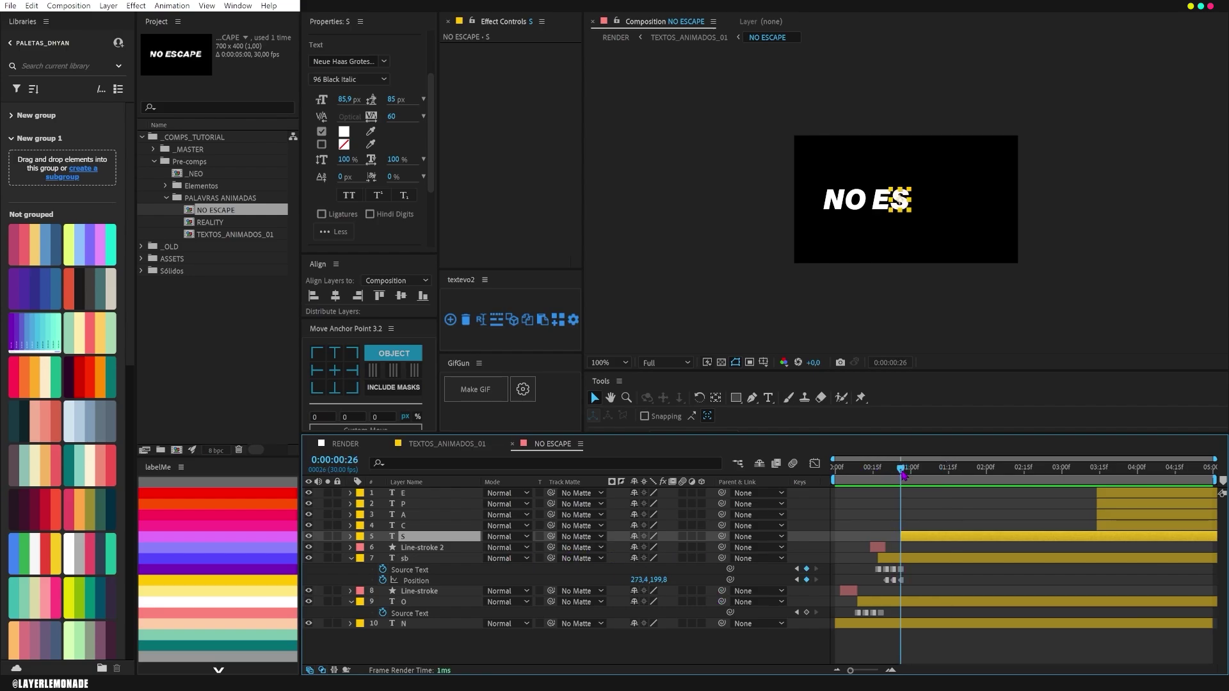
left_click(430, 460)
type("sourc")
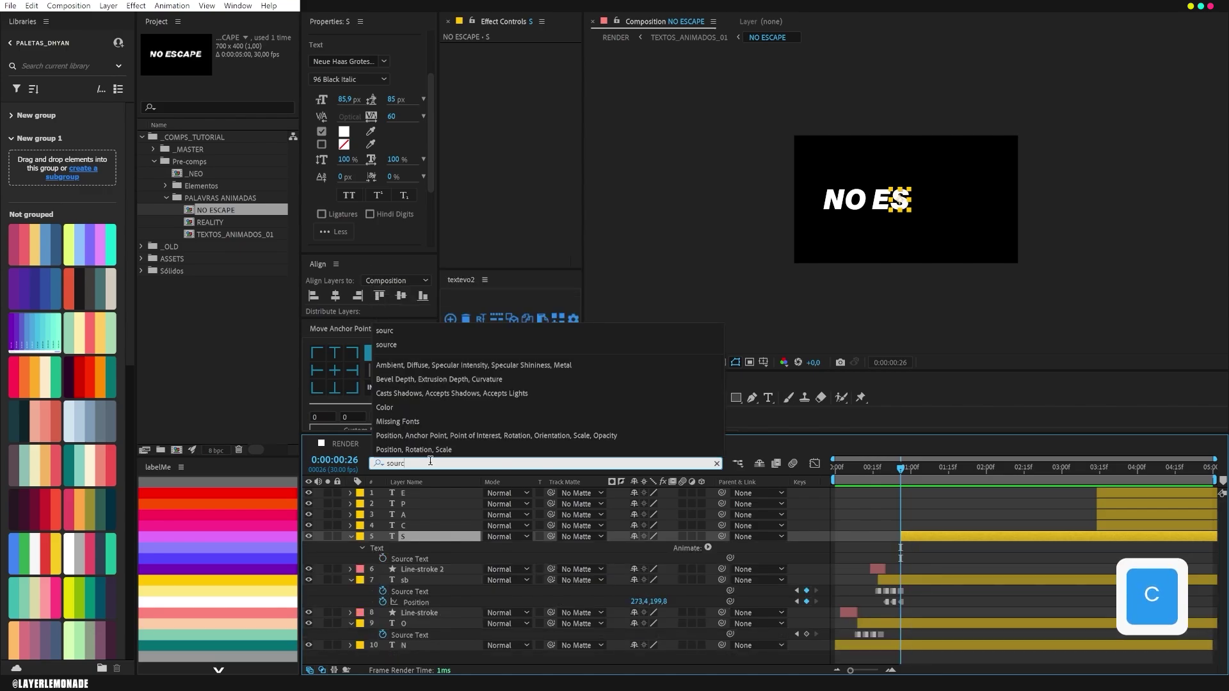
left_click(382, 558)
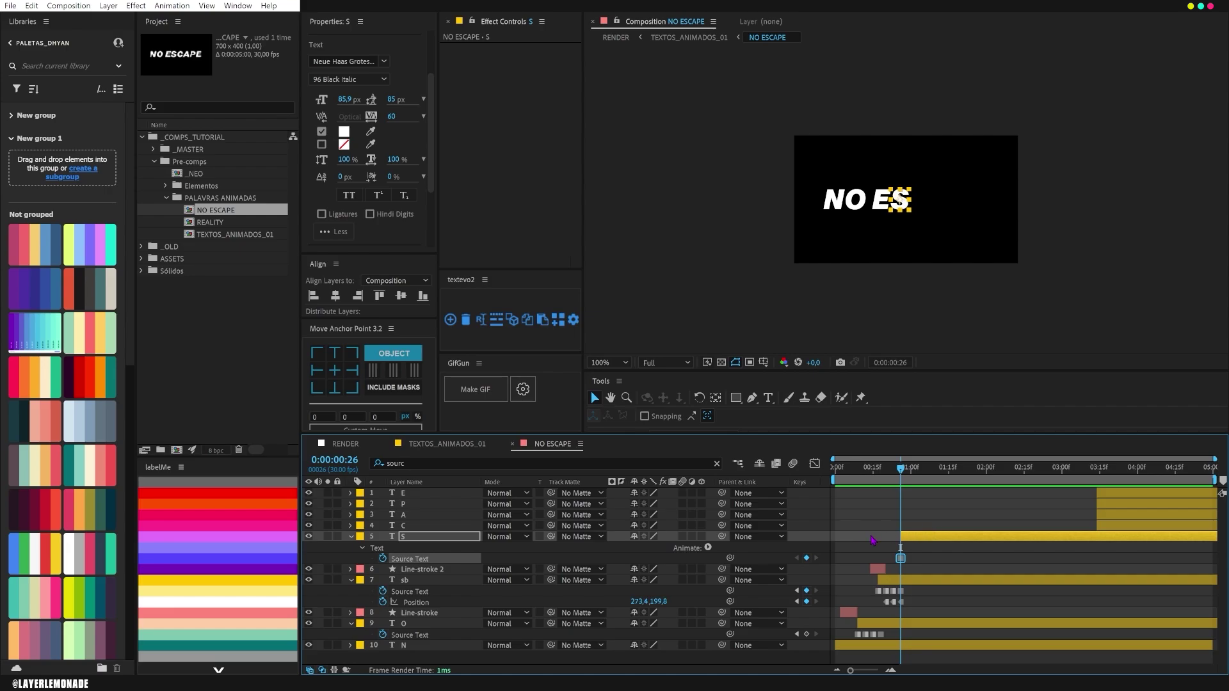
key("ctrl+shift+Right")
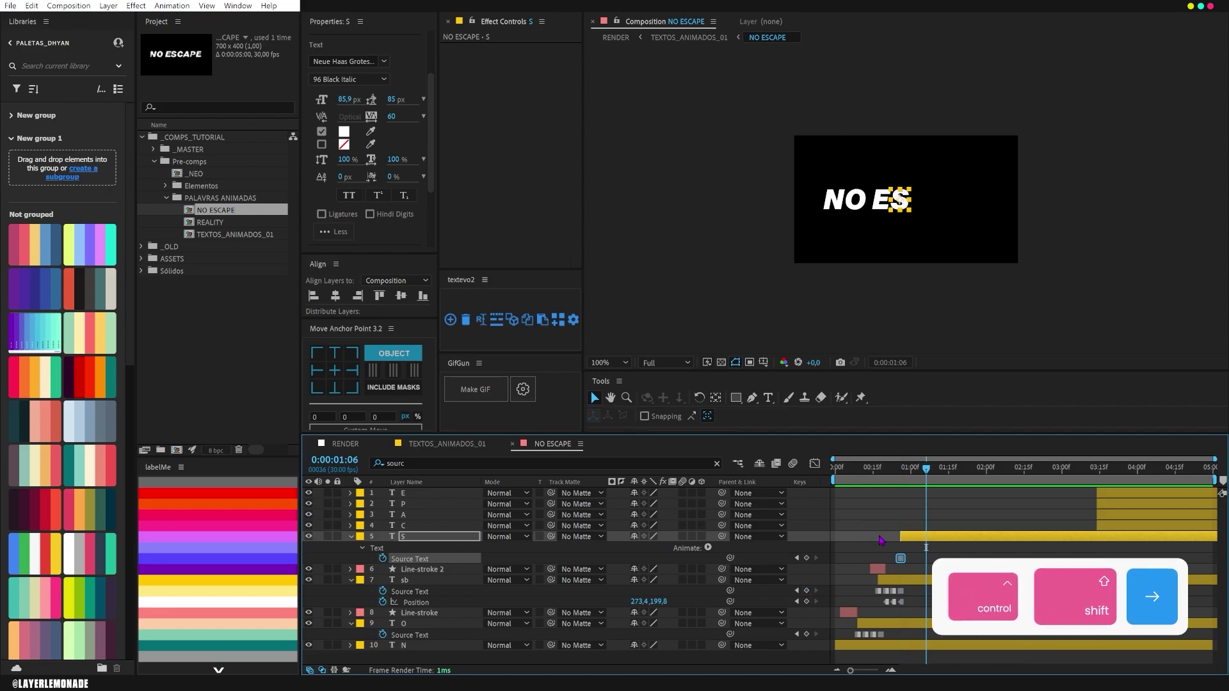
key("ctrl+Left")
left_click_drag(900, 558, 924, 560)
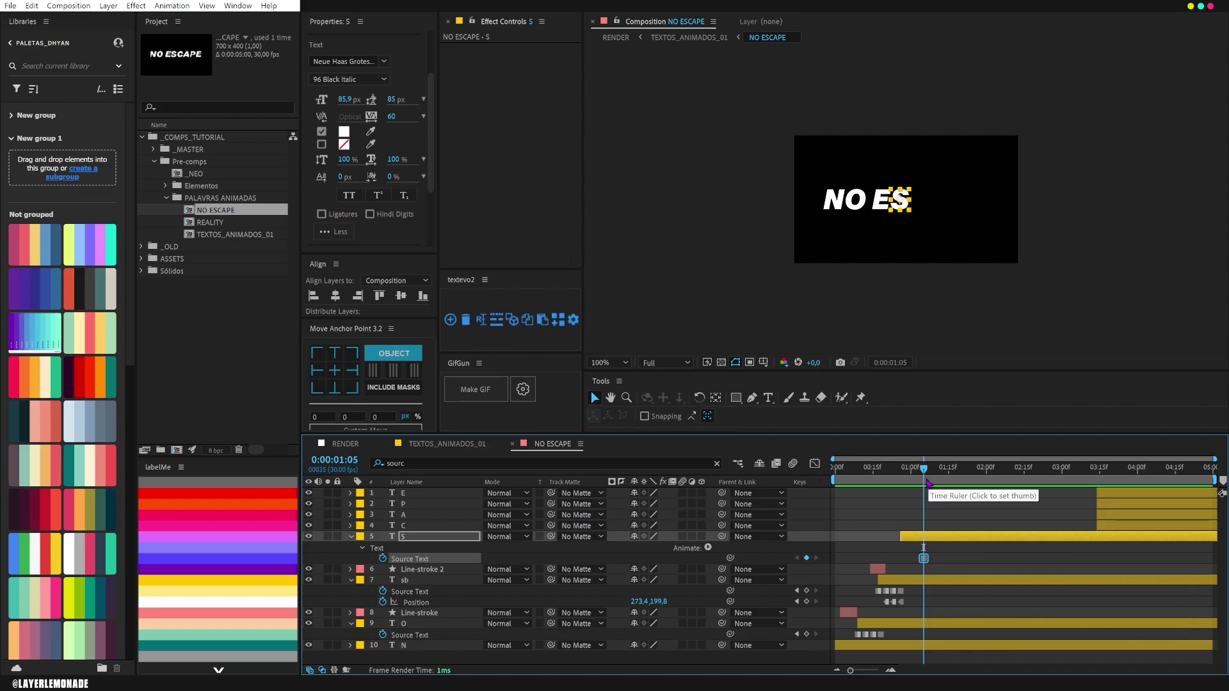
- Add a Source Text keyframe to the S layer at 0:00:00:26 and replace the letter with "-~"
left_click(901, 480)
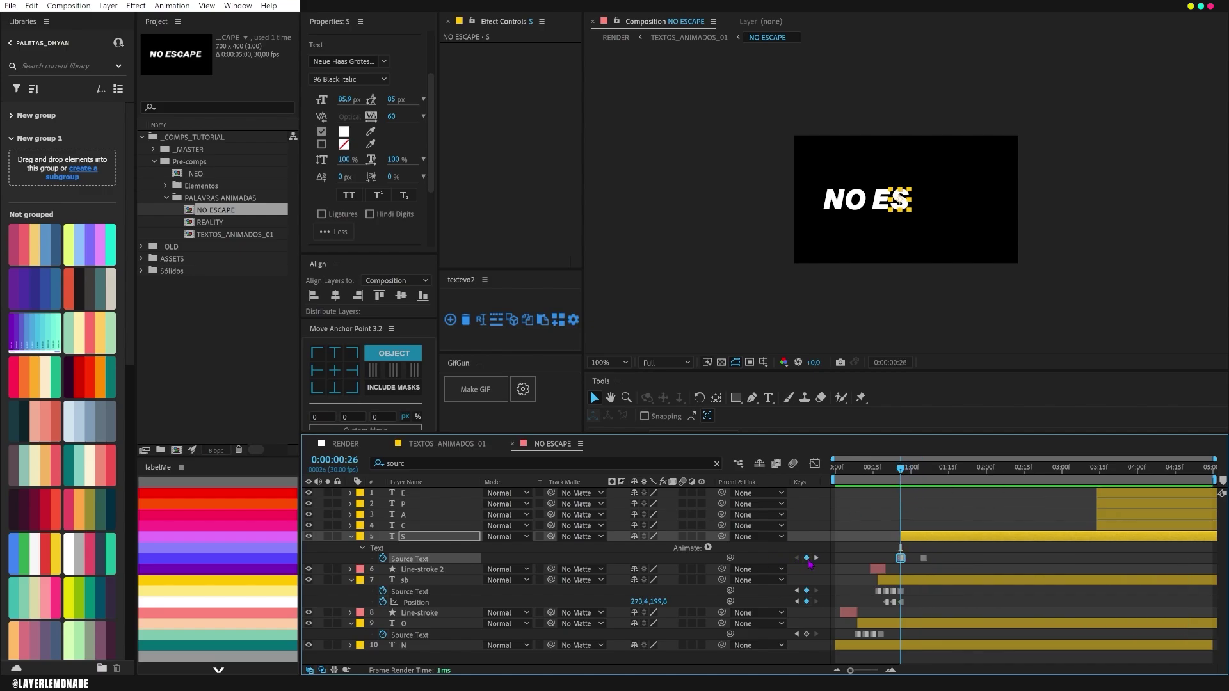
key("ctrl+t")
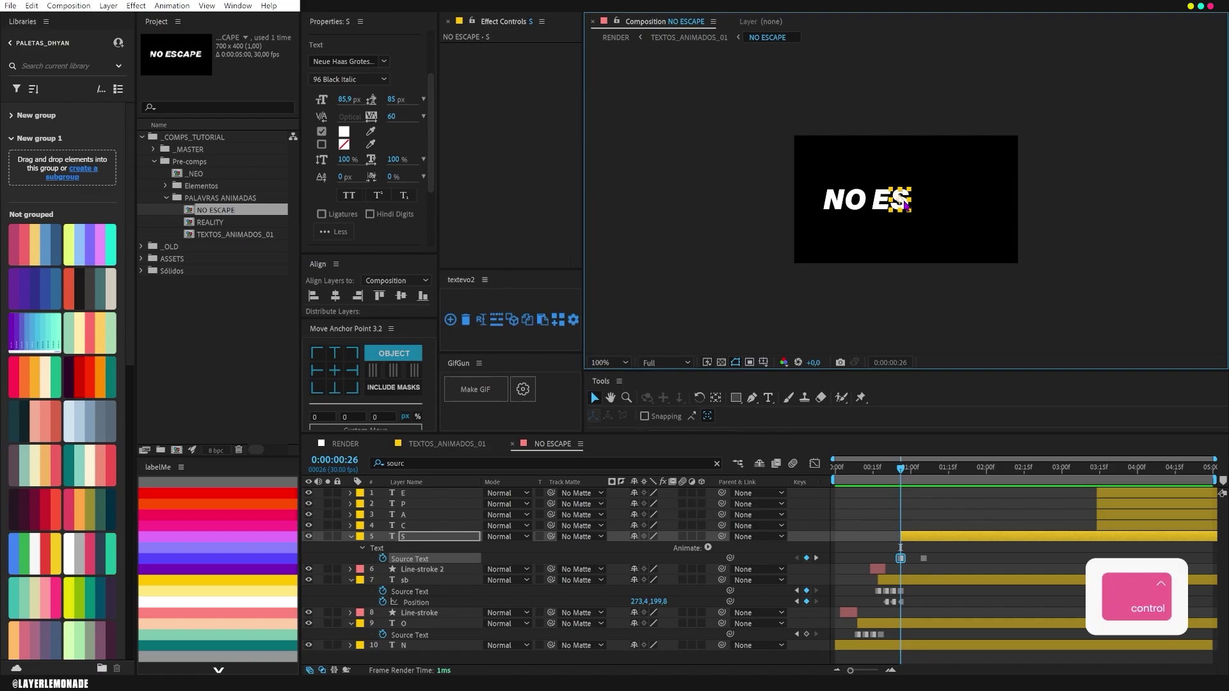
left_click(905, 200)
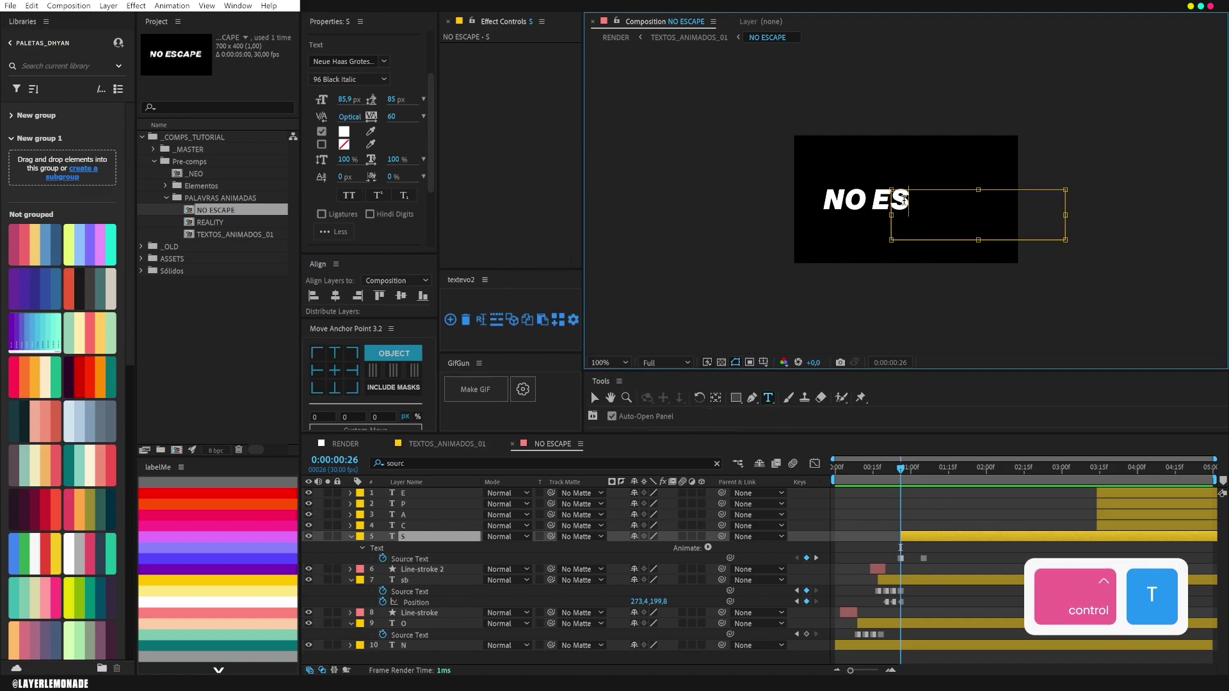
key("BackSpace")
type("-")
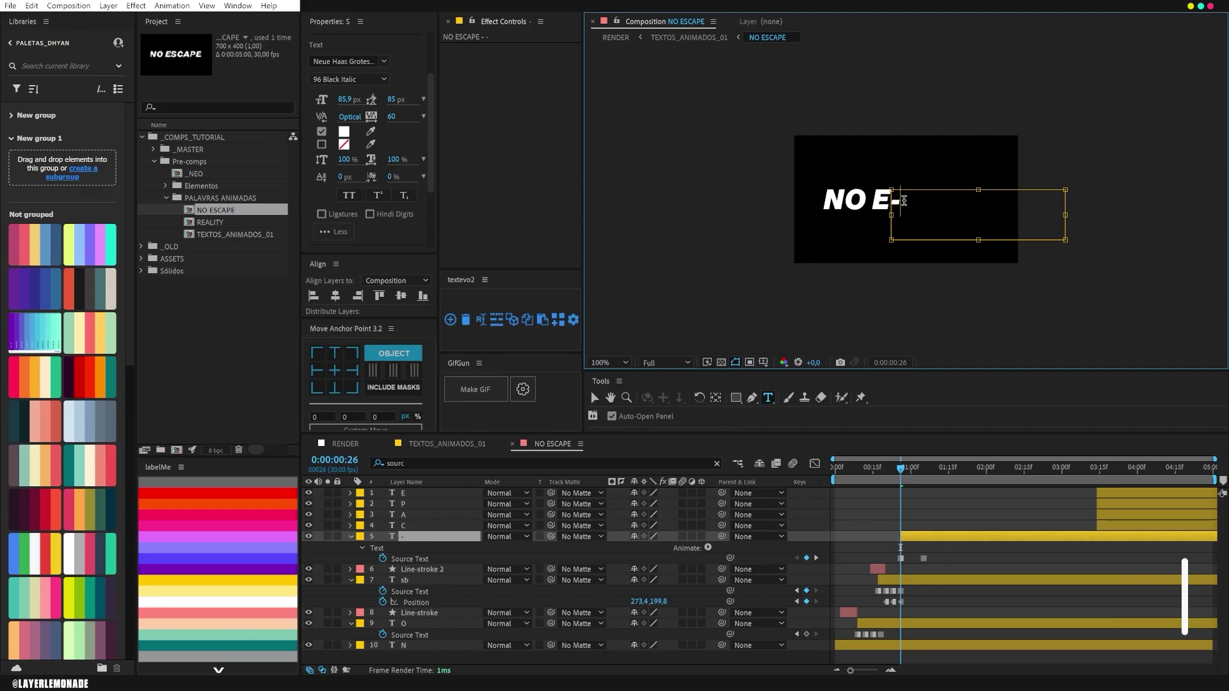
type("~")
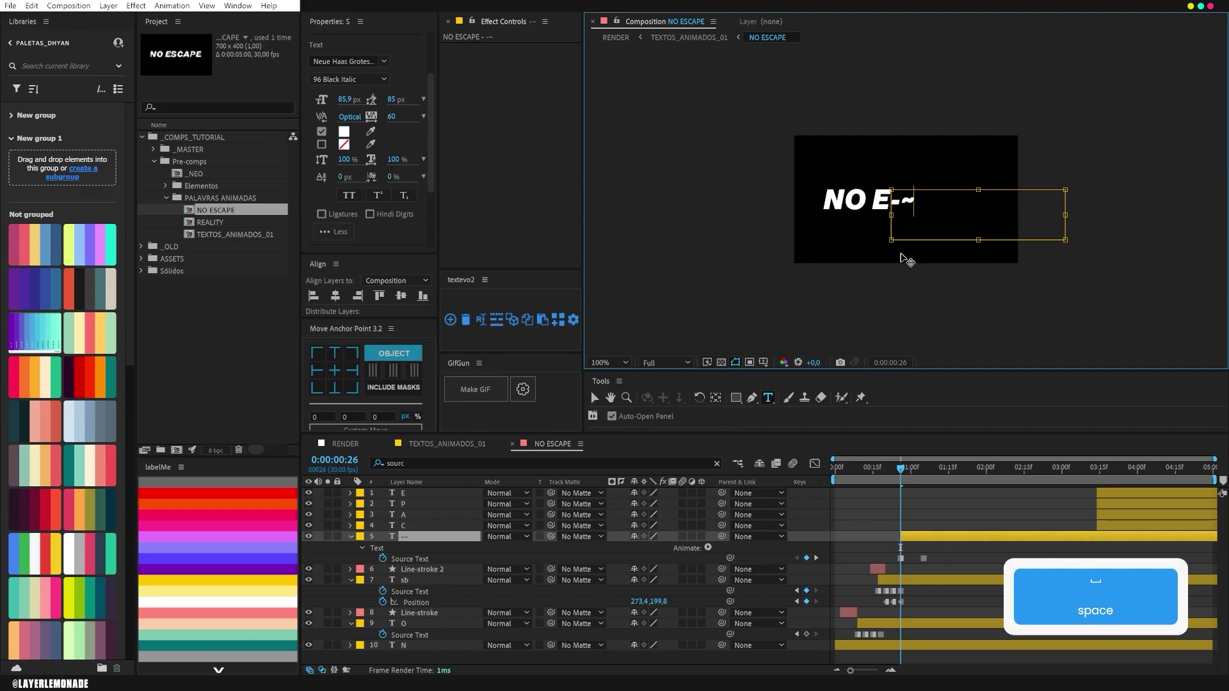
- Advance three frames to 0:00:00:29 and open the S layer's "-~" text for editing
left_click(903, 470)
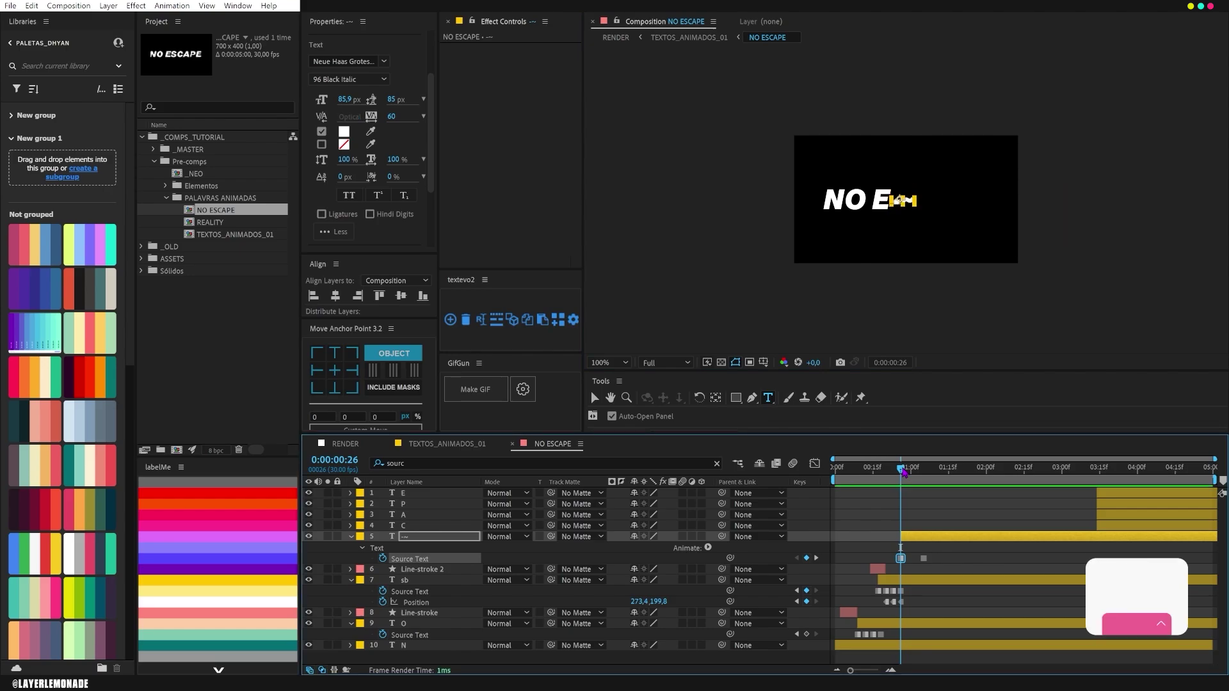
key("ctrl+Right")
key("ctrl+Right")
key("ctrl+Right")
double_click(893, 202)
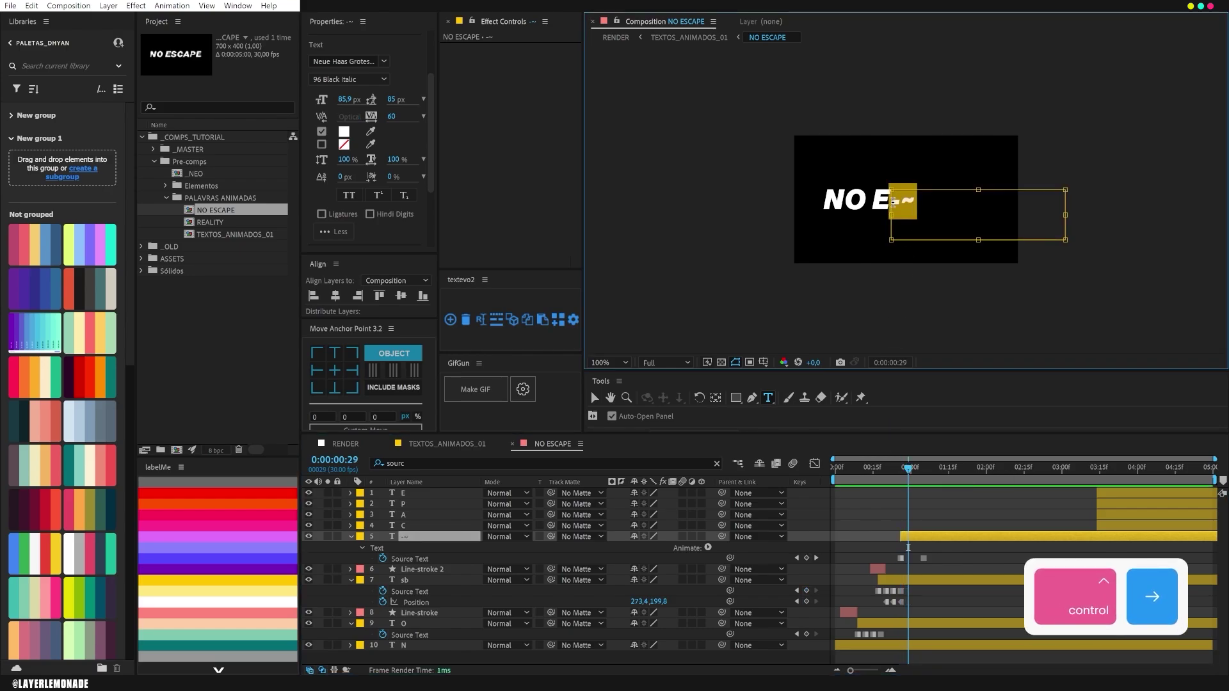
- At 0:00:00:29, change the S layer's Source Text to "<" in the 35 Extra Light font style
type("<")
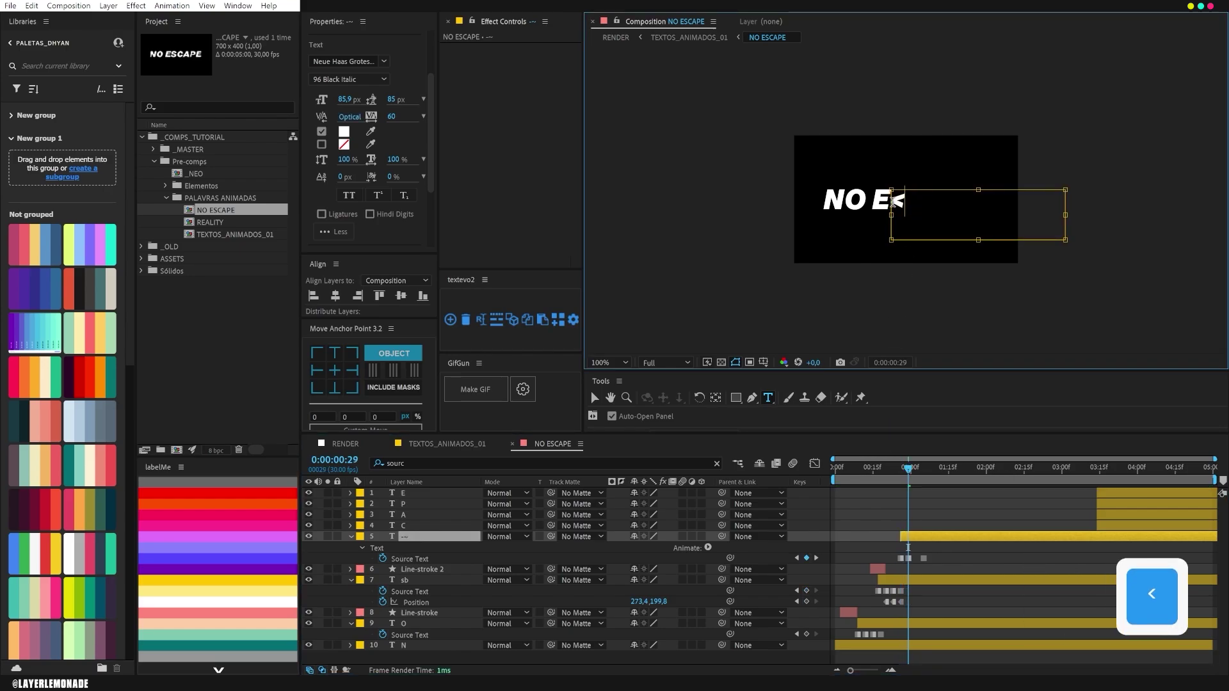
double_click(894, 202)
left_click(369, 79)
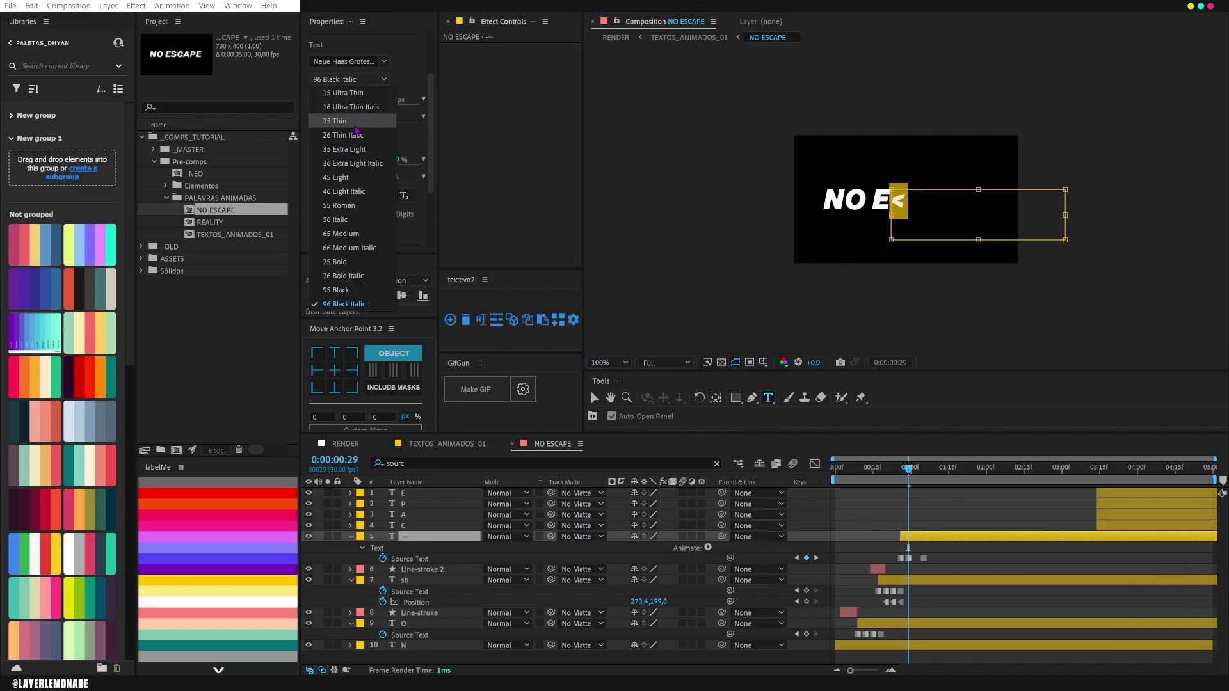
left_click(354, 154)
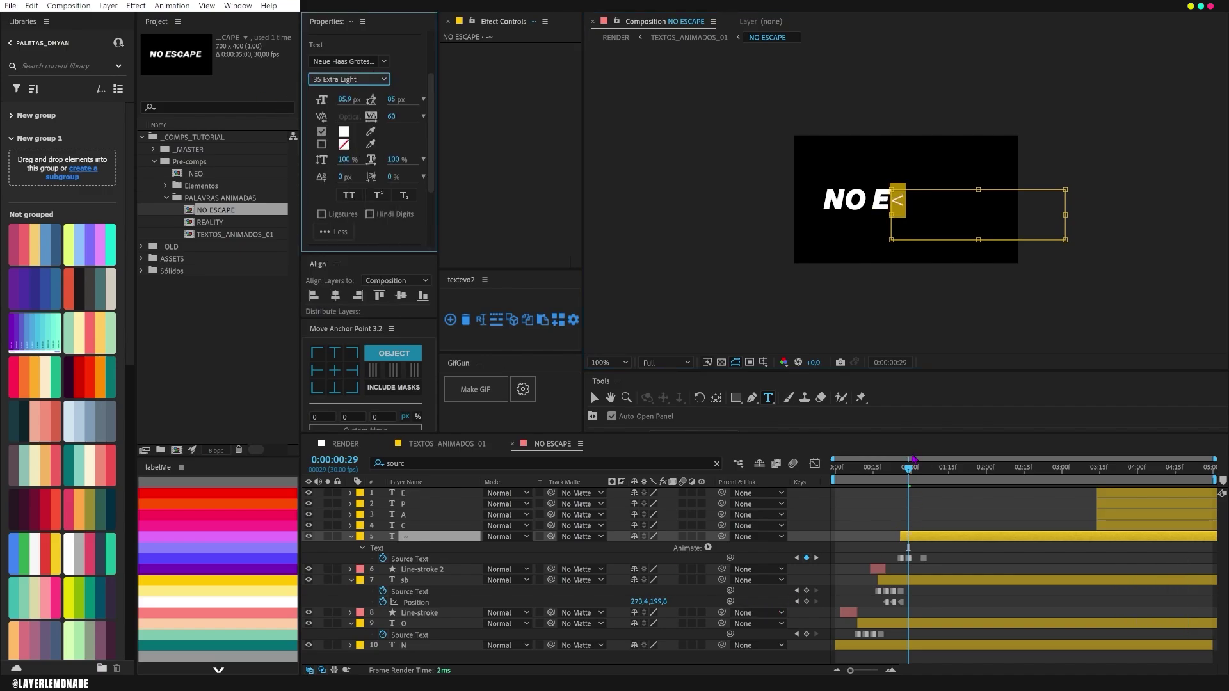
- Add a Source Text keyframe at 0:00:01:02 on the S layer and replace its symbol with "+"
key("ctrl+Right")
key("ctrl+Right")
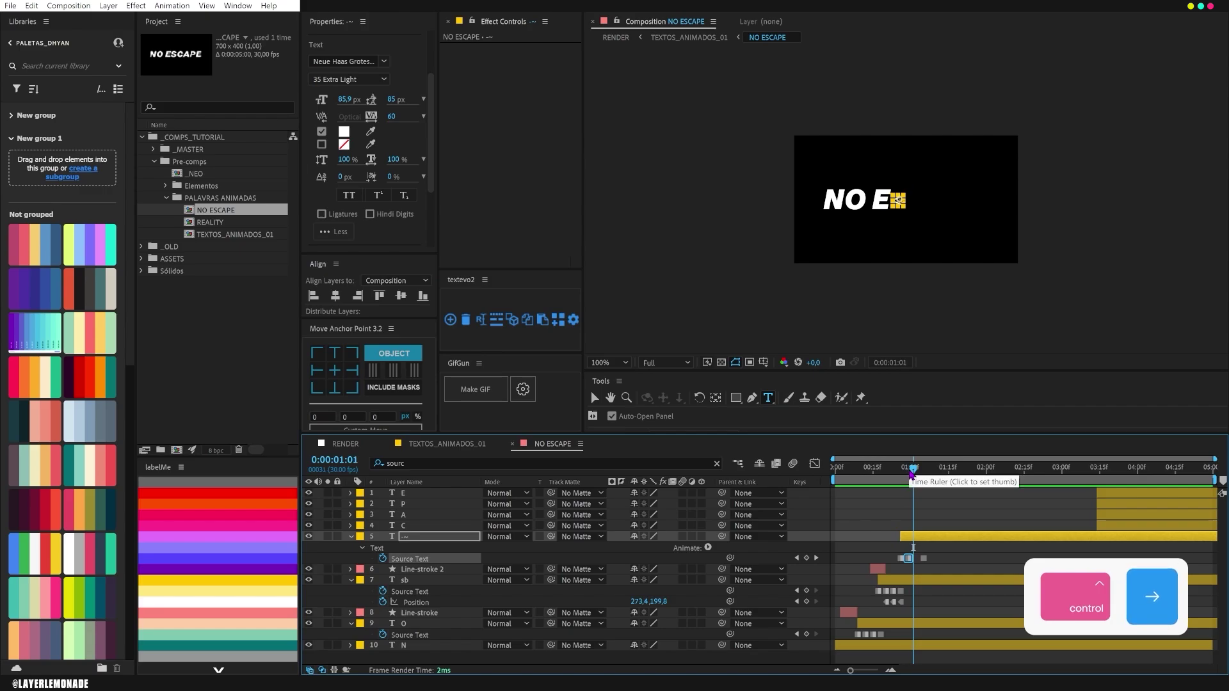
key("ctrl+Left")
key("ctrl+Left")
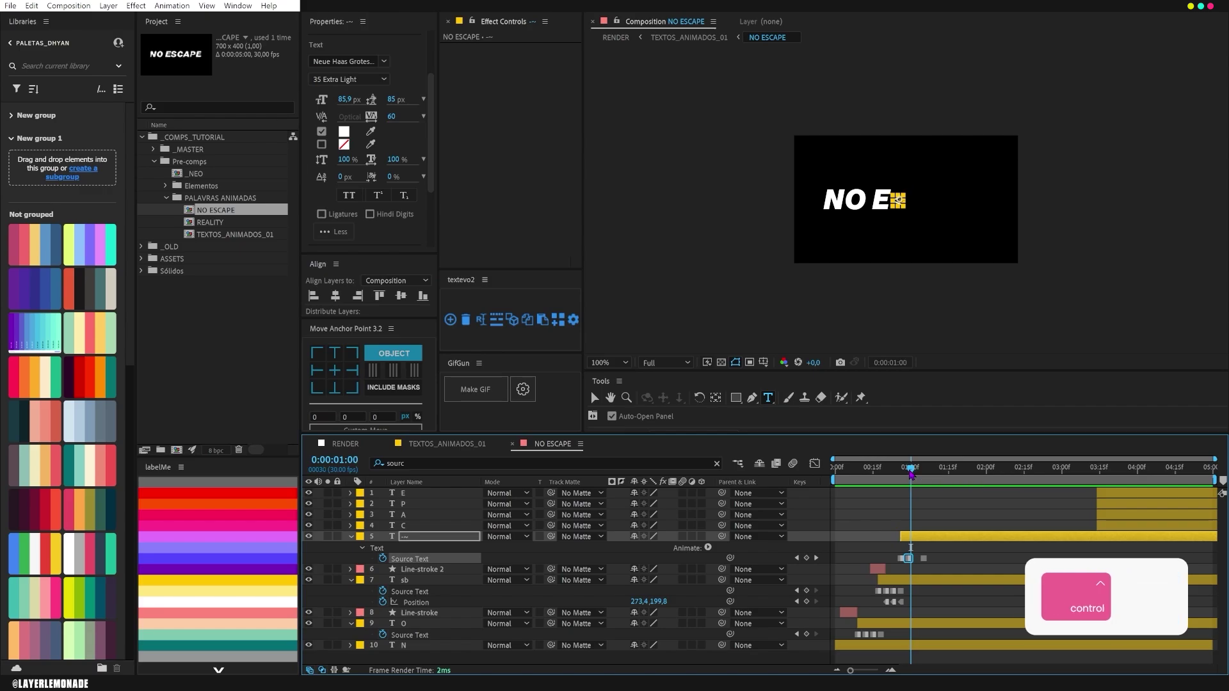
key("ctrl+Right")
key("ctrl+Right")
key("ctrl+Right")
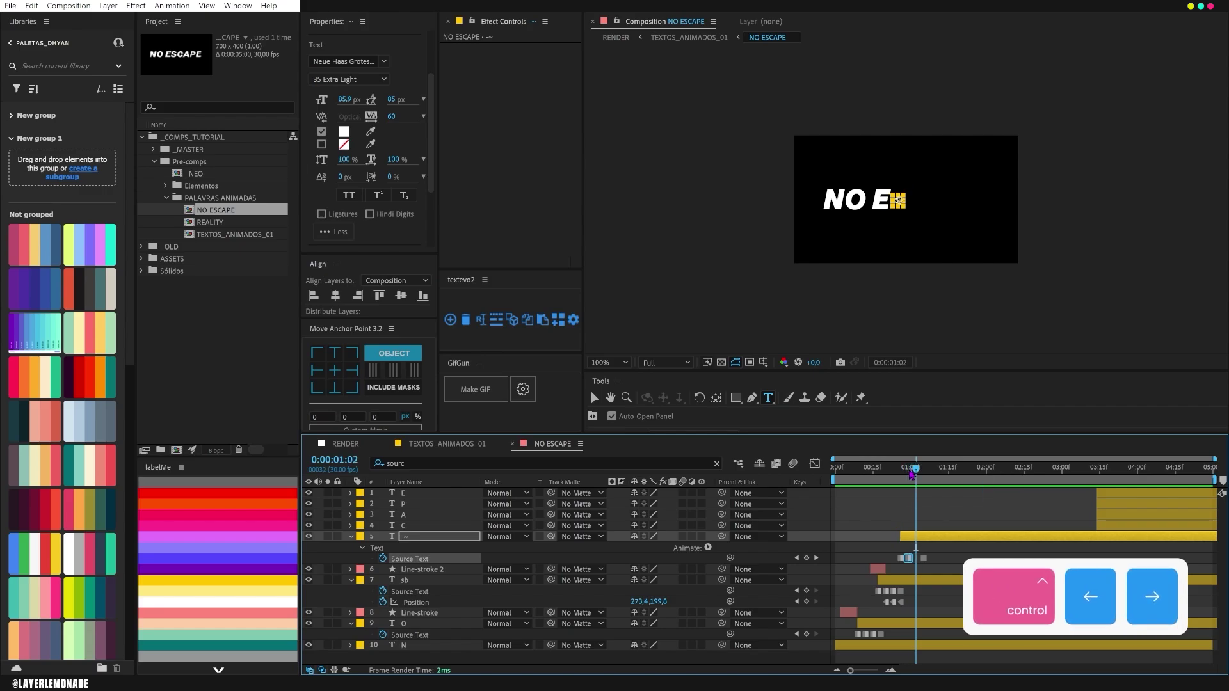
left_click(807, 558)
left_click(900, 196)
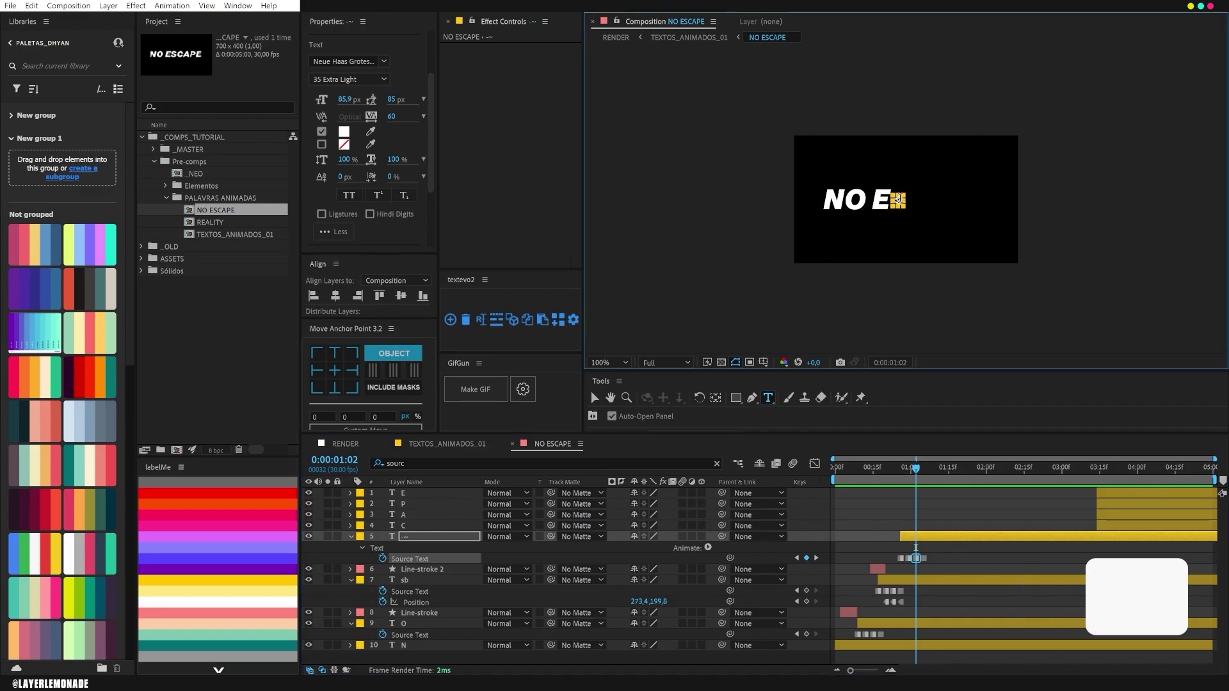
key("BackSpace")
type("+")
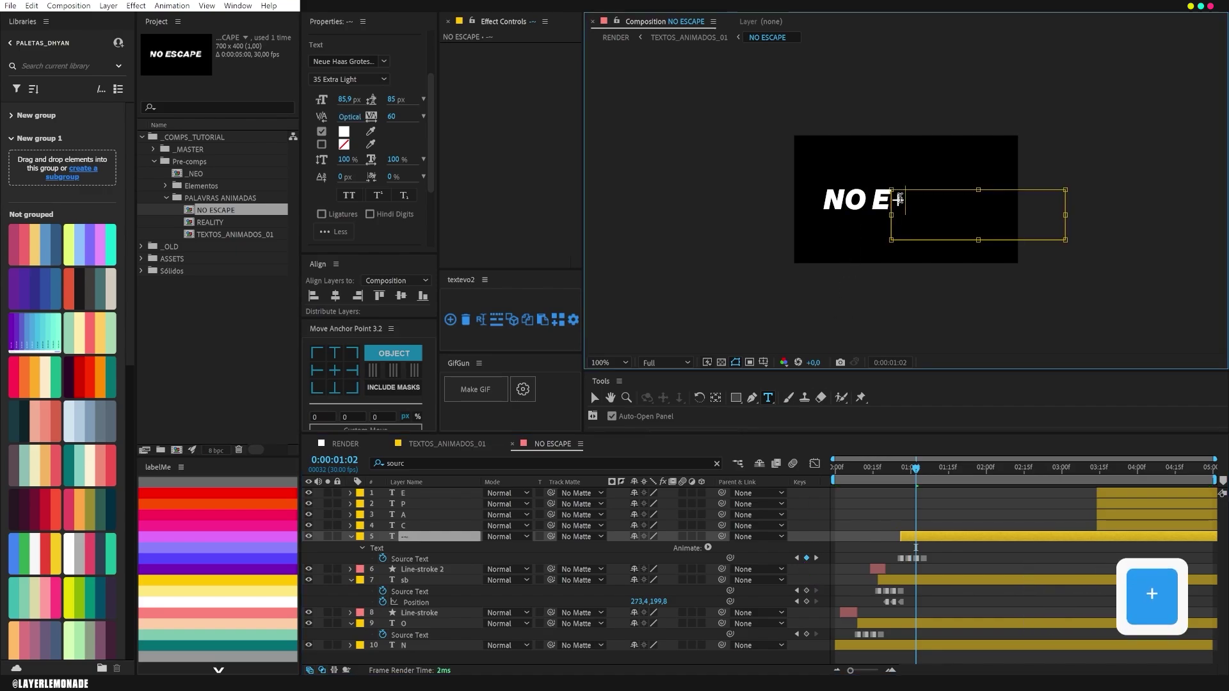
- Set the "+" symbol to the 95 Black font style and preview the letter animation
left_click_drag(904, 200, 894, 201)
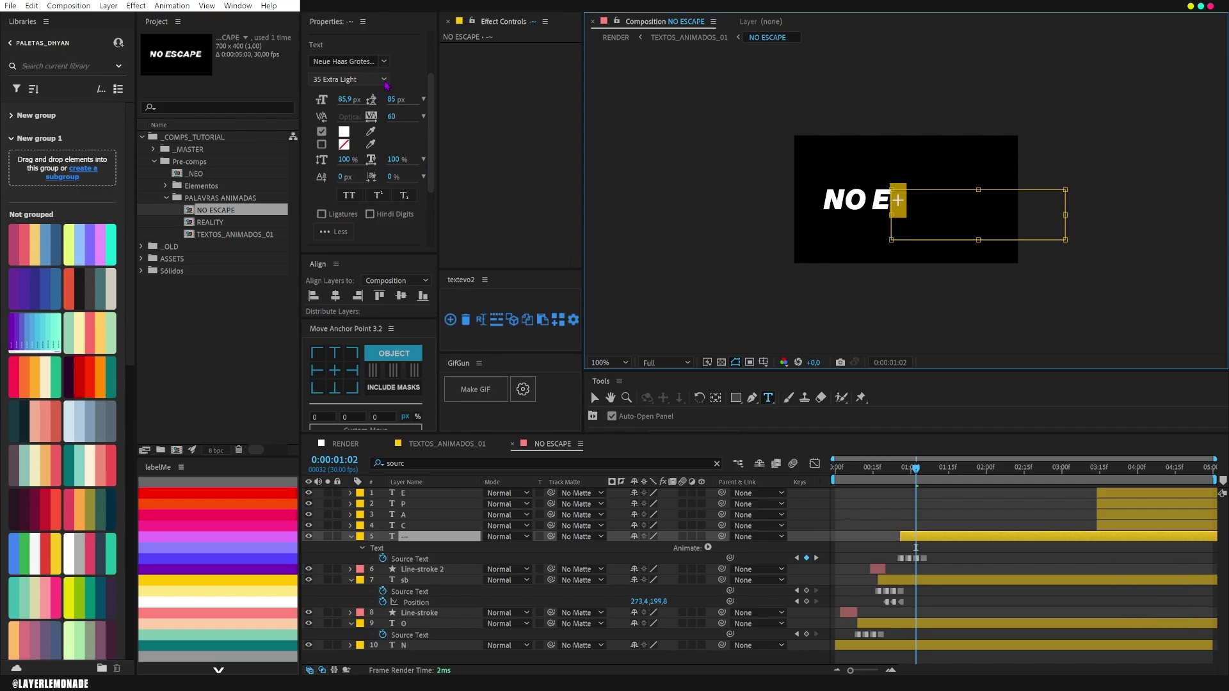
left_click(349, 78)
left_click(353, 294)
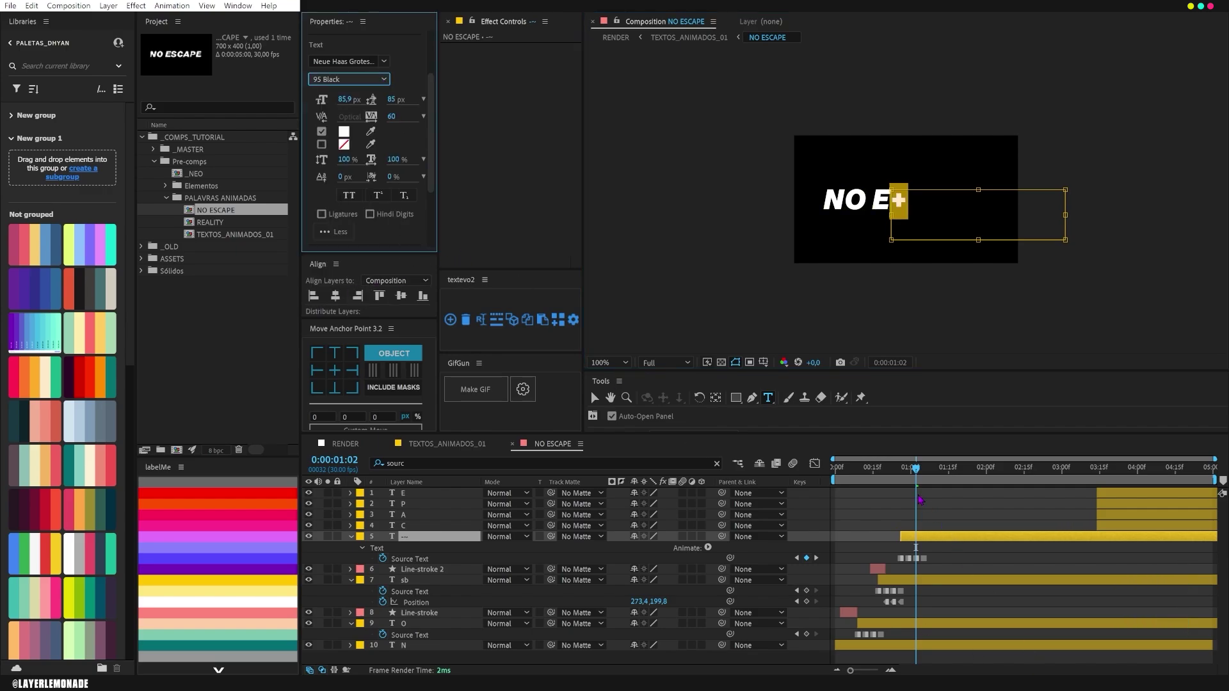
left_click(916, 558)
key("space")
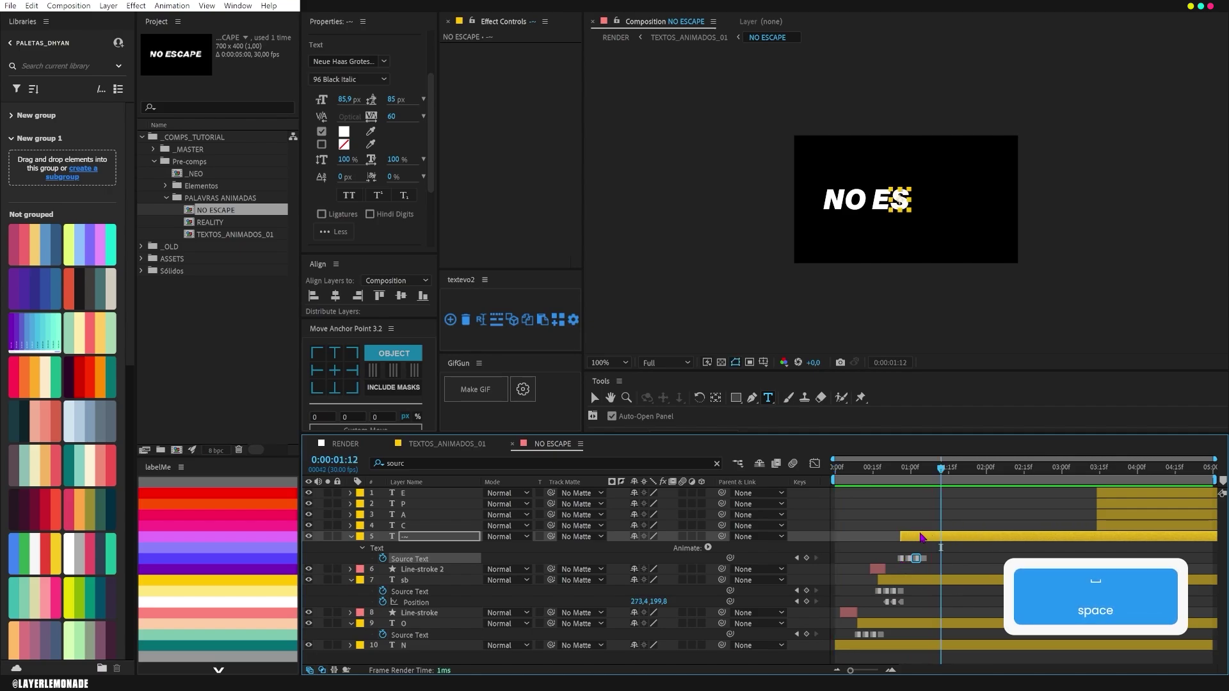
- Start the C layer at 0:00:01:05 and enable Source Text keyframing there, with the lower layers' properties collapsed
left_click_drag(1096, 525, 951, 535)
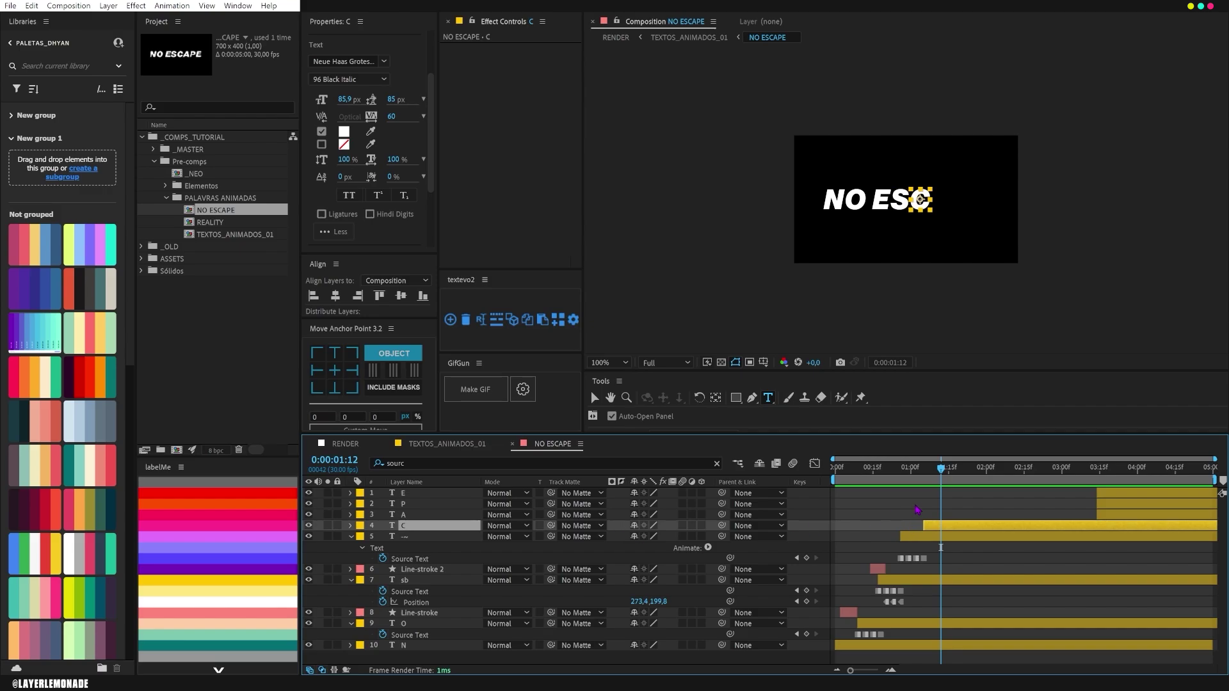
left_click(926, 482, "shift")
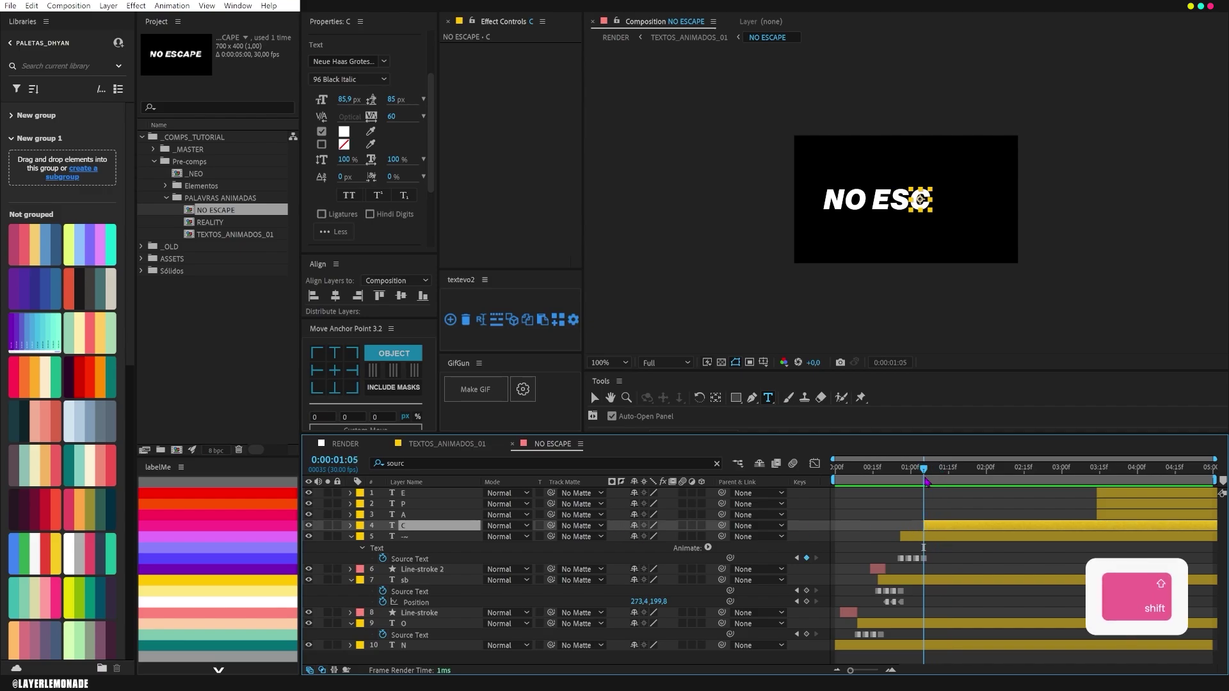
left_click(458, 463)
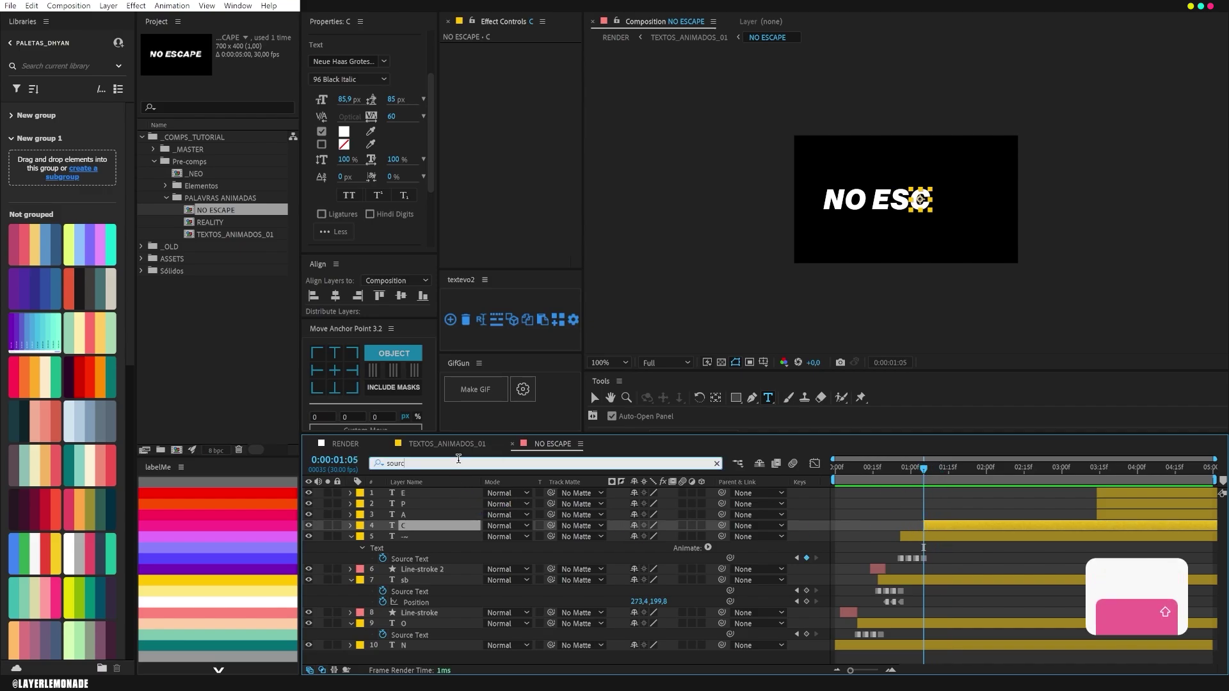
key("Return")
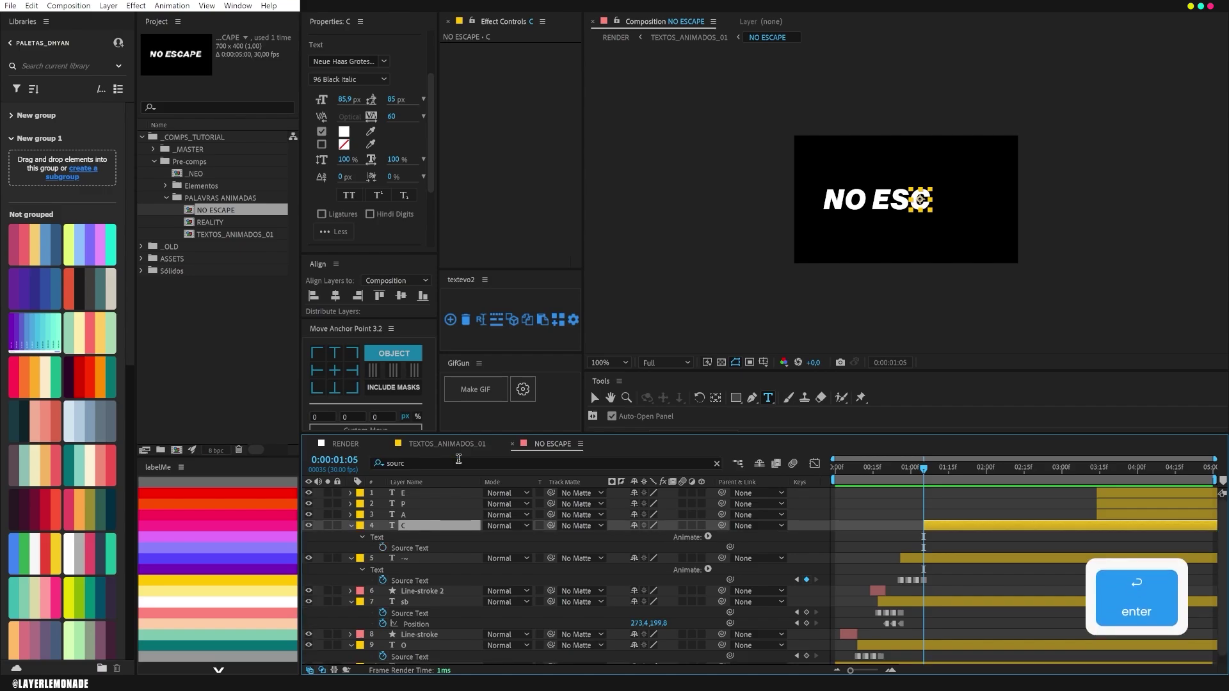
left_click(351, 559)
left_click(351, 581)
left_click(350, 602)
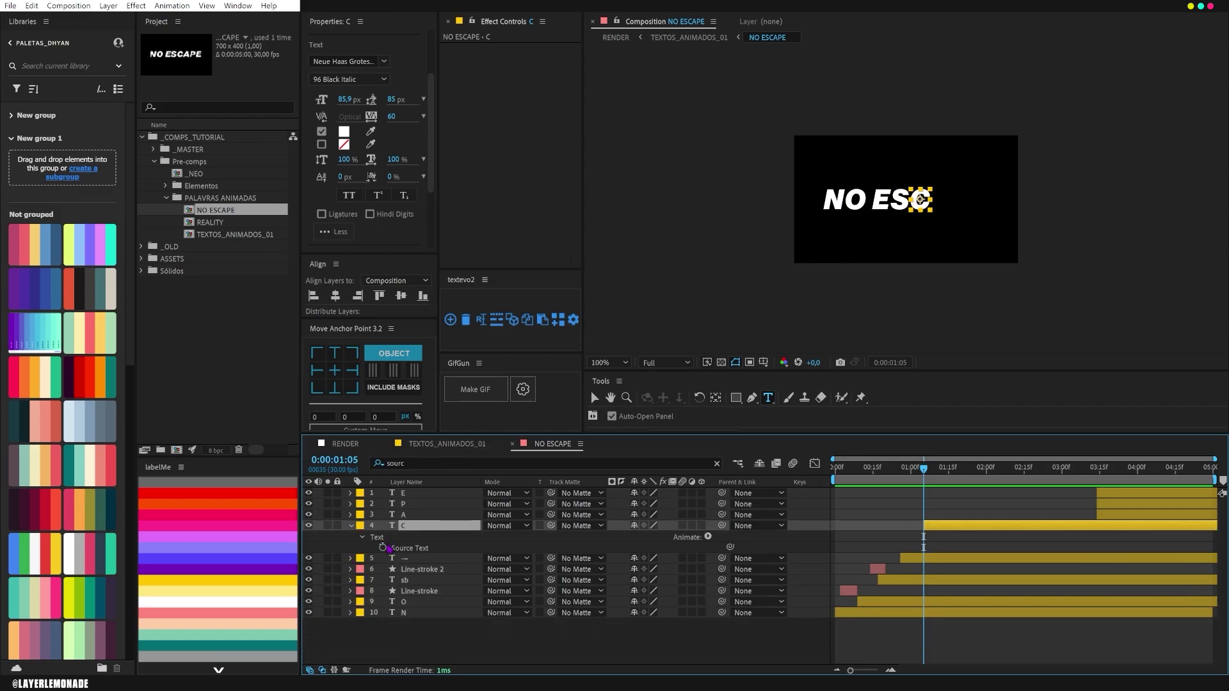
left_click(383, 548)
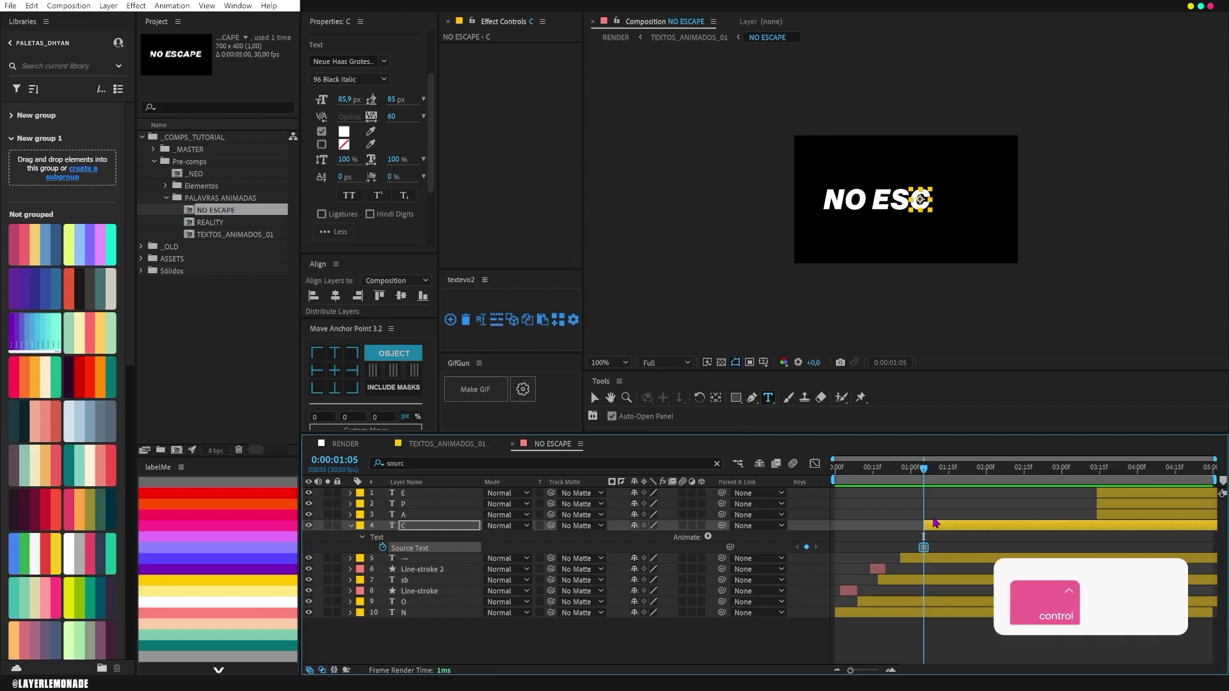
- Move the C layer's Source Text keyframe to 0:00:01:14
key("ctrl+shift+Right")
key("ctrl+Left")
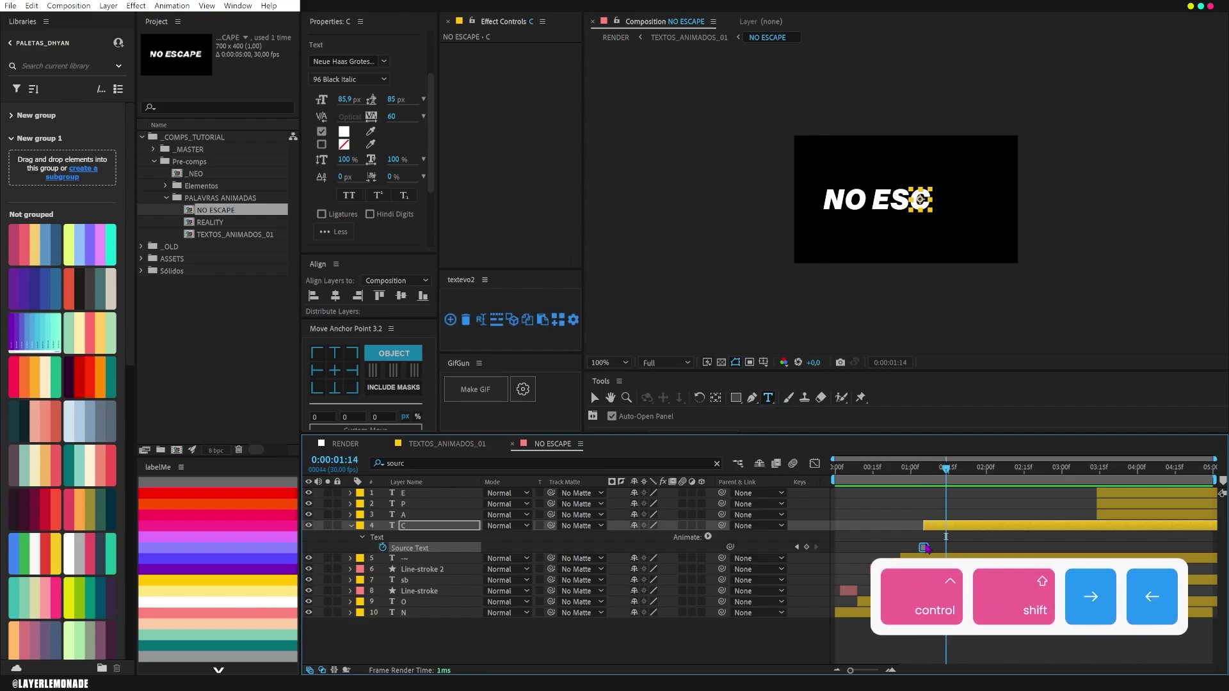
left_click_drag(924, 548, 946, 548)
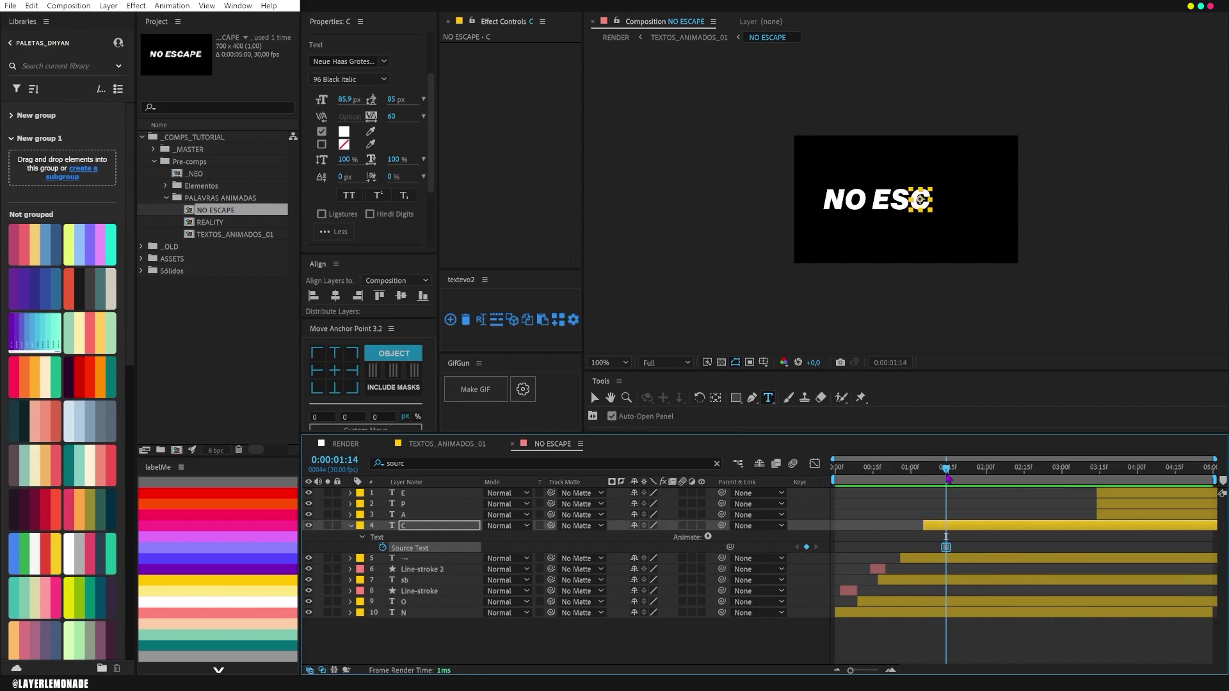
- Add a Source Text keyframe at 0:00:01:05 on the C layer with a lowercase "y" in 26 Thin Italic
left_click_drag(946, 474, 924, 478)
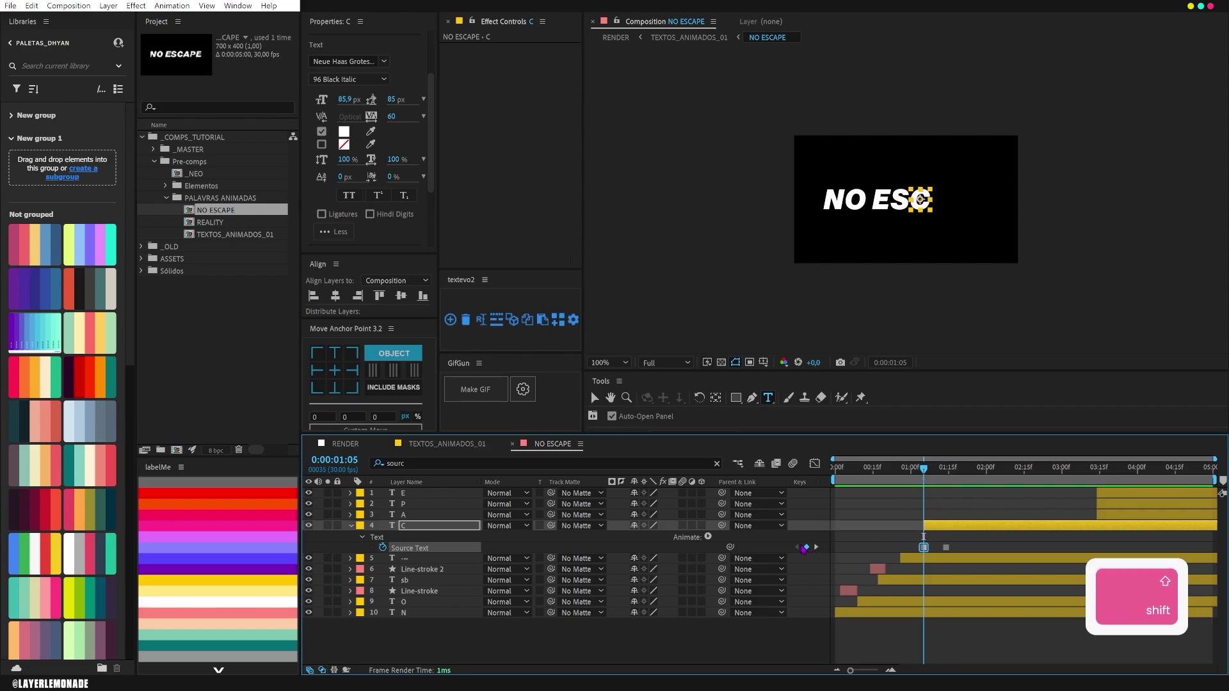
key("BackSpace")
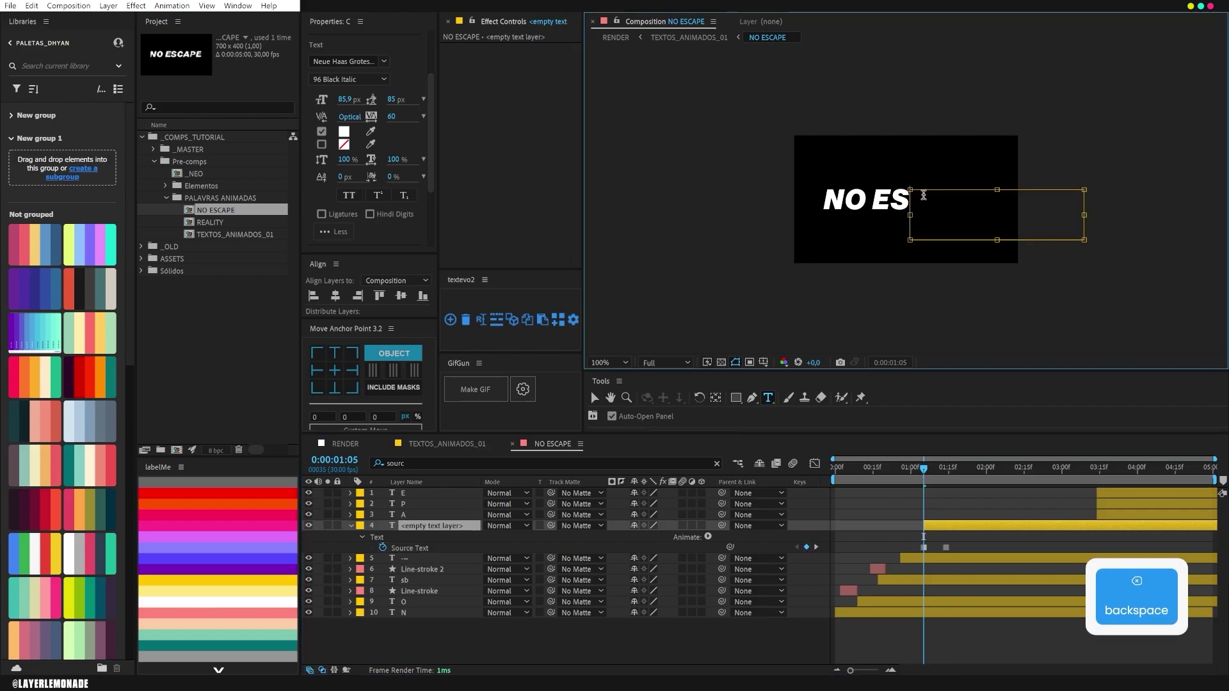
type("g")
key("BackSpace")
type("y")
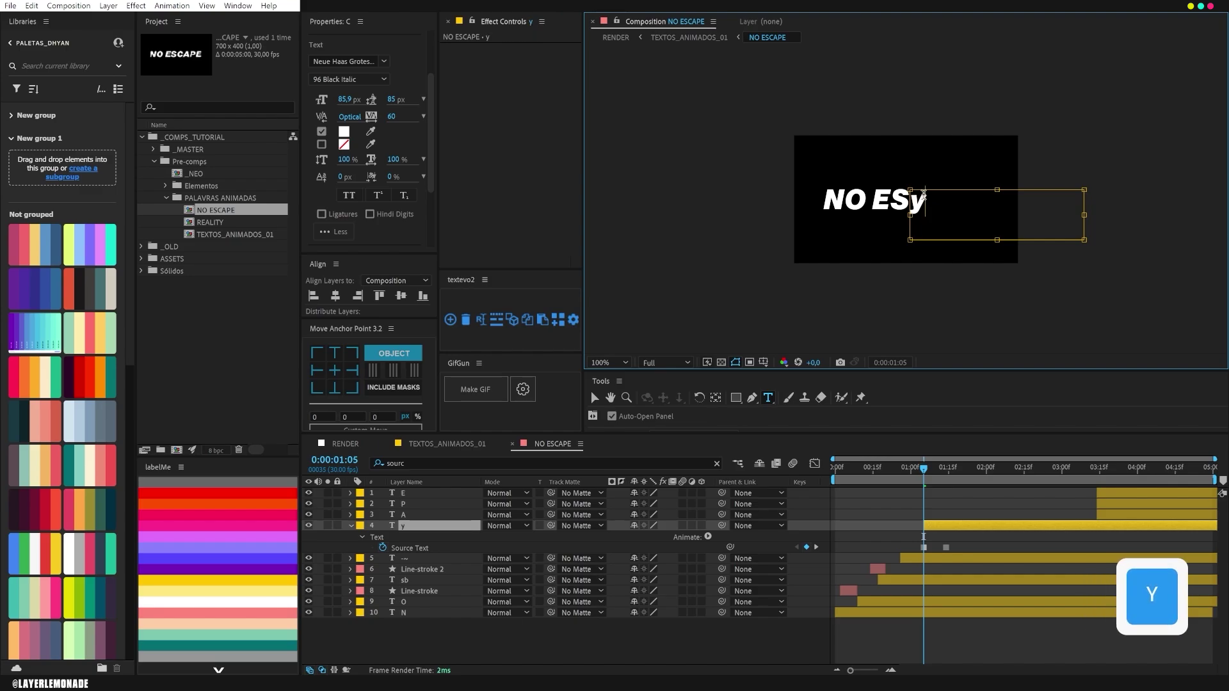
double_click(915, 200)
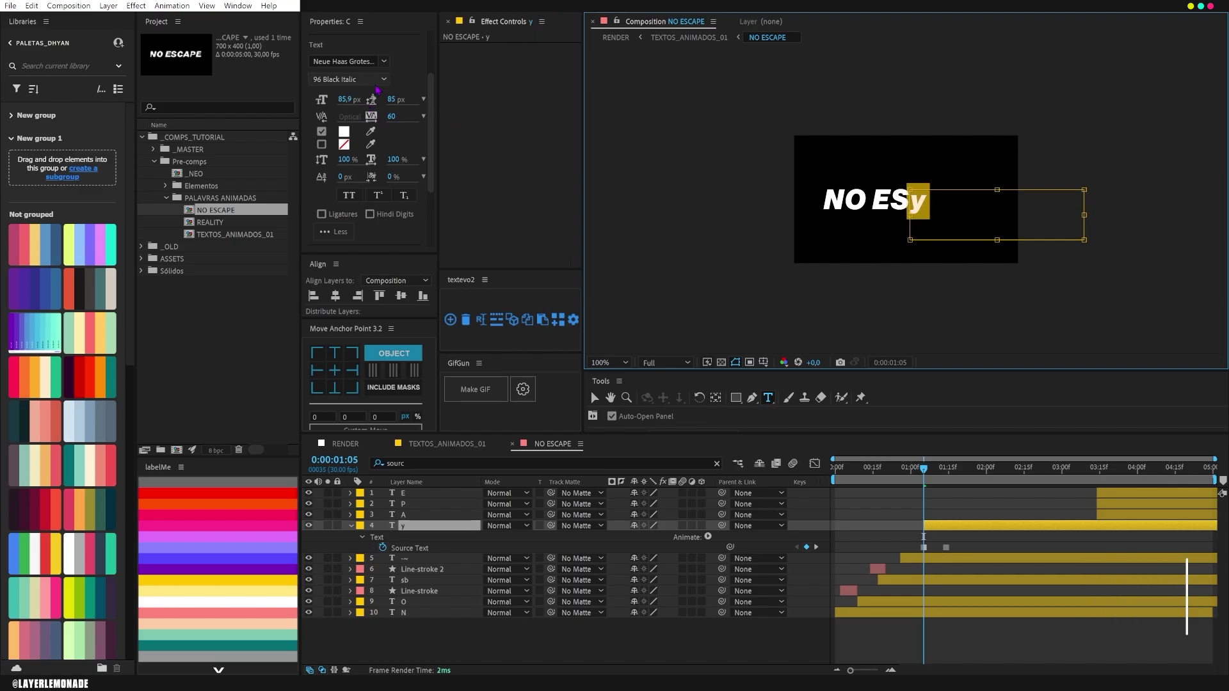
left_click(348, 79)
left_click(362, 138)
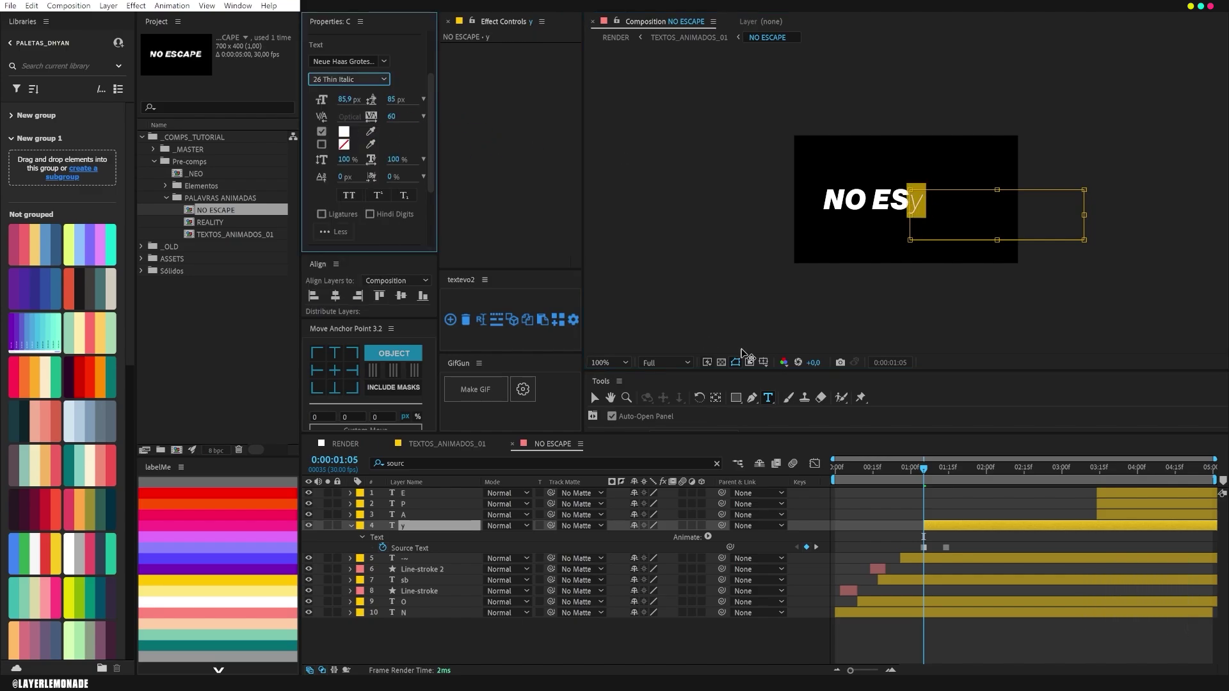
- At 0:00:01:08, replace the "y" with two vertical bars "||" as a new Source Text keyframe
left_click(924, 547)
key("ctrl+Right")
key("ctrl+Right")
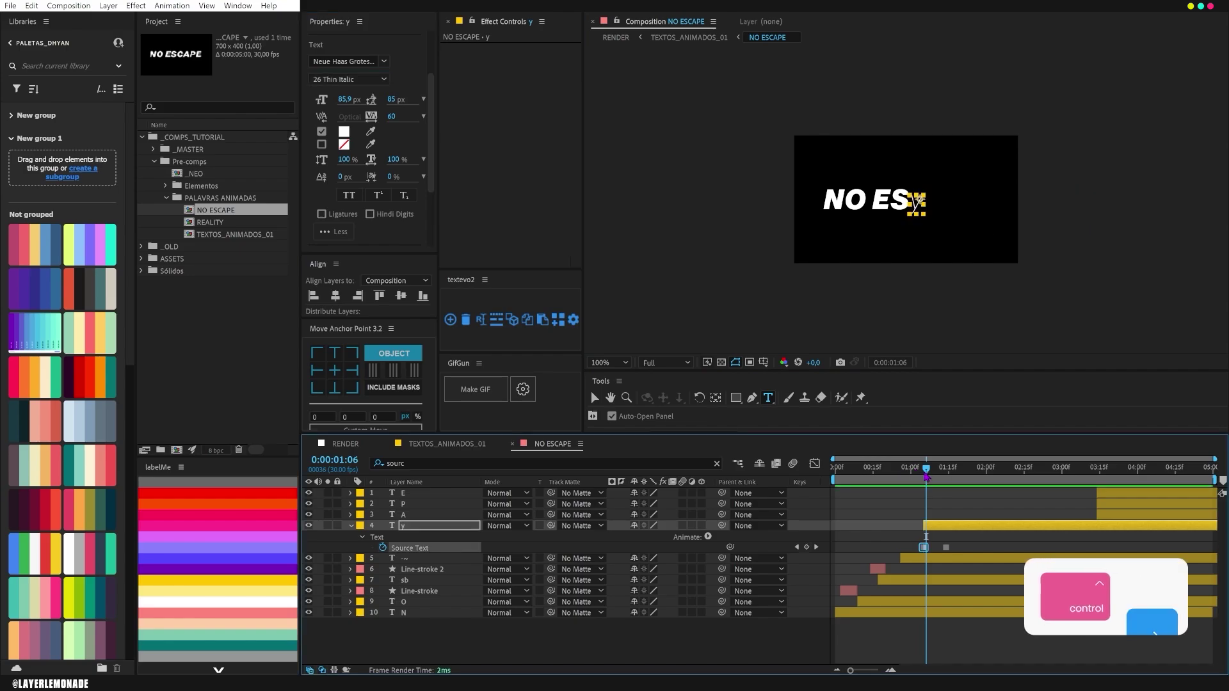
key("ctrl+Right")
left_click(918, 204)
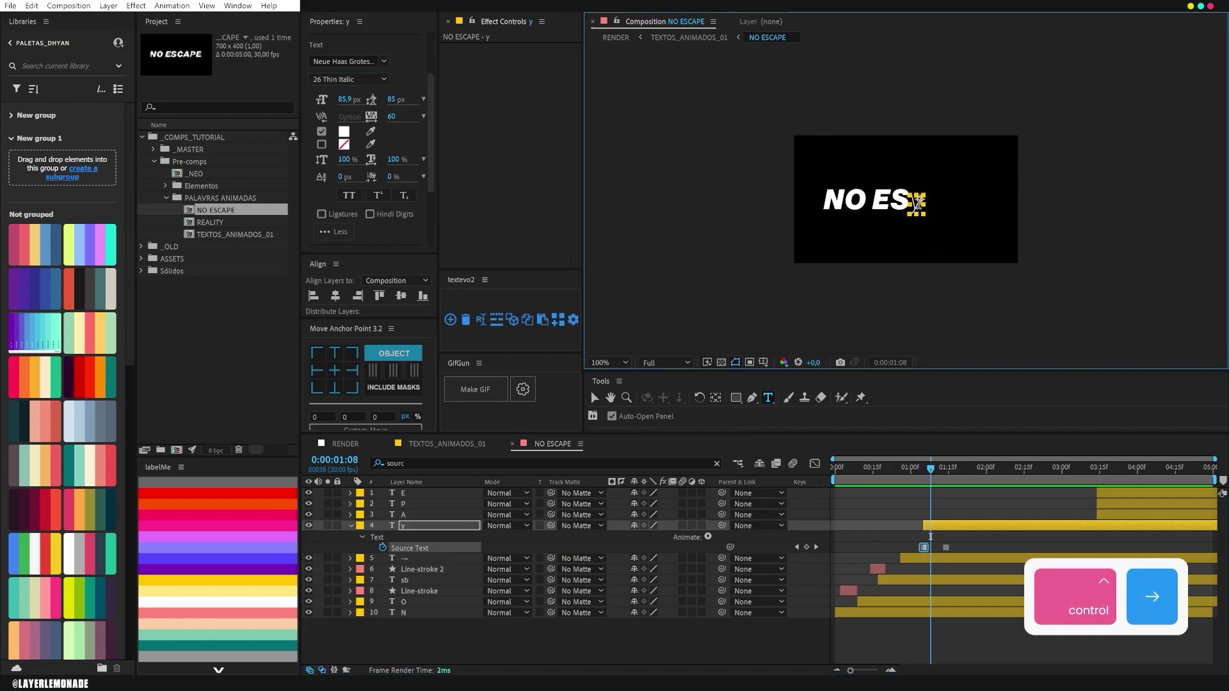
key("BackSpace")
type("|")
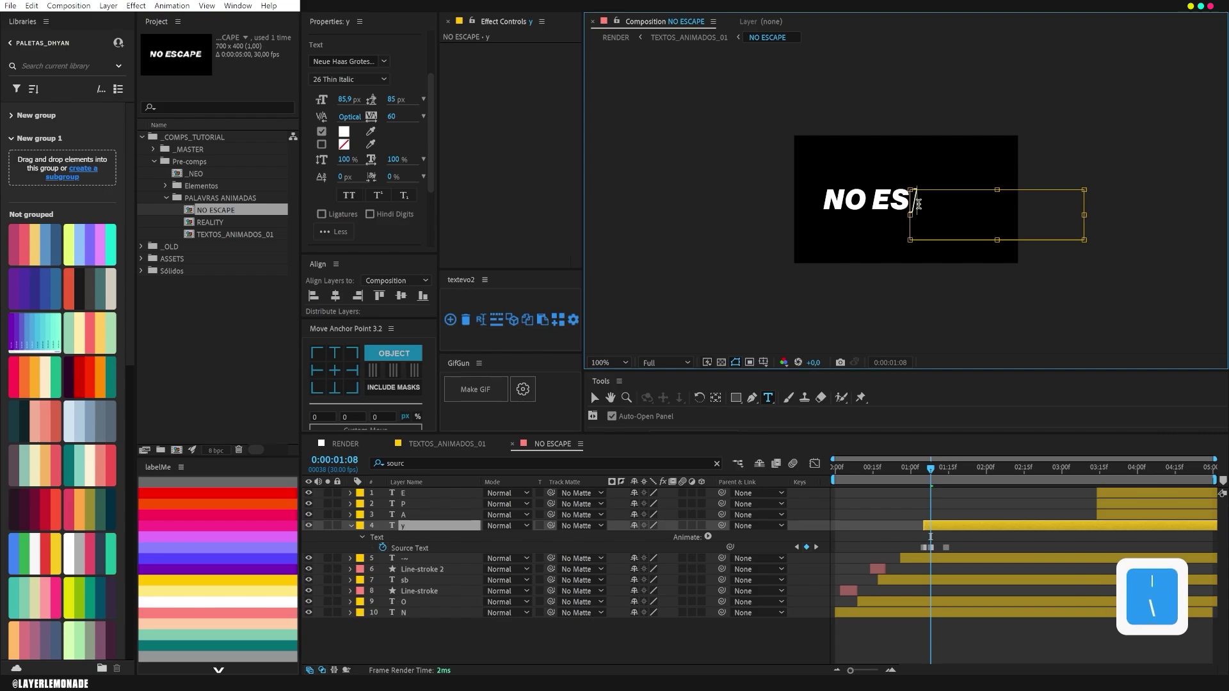
type("|")
key("BackSpace")
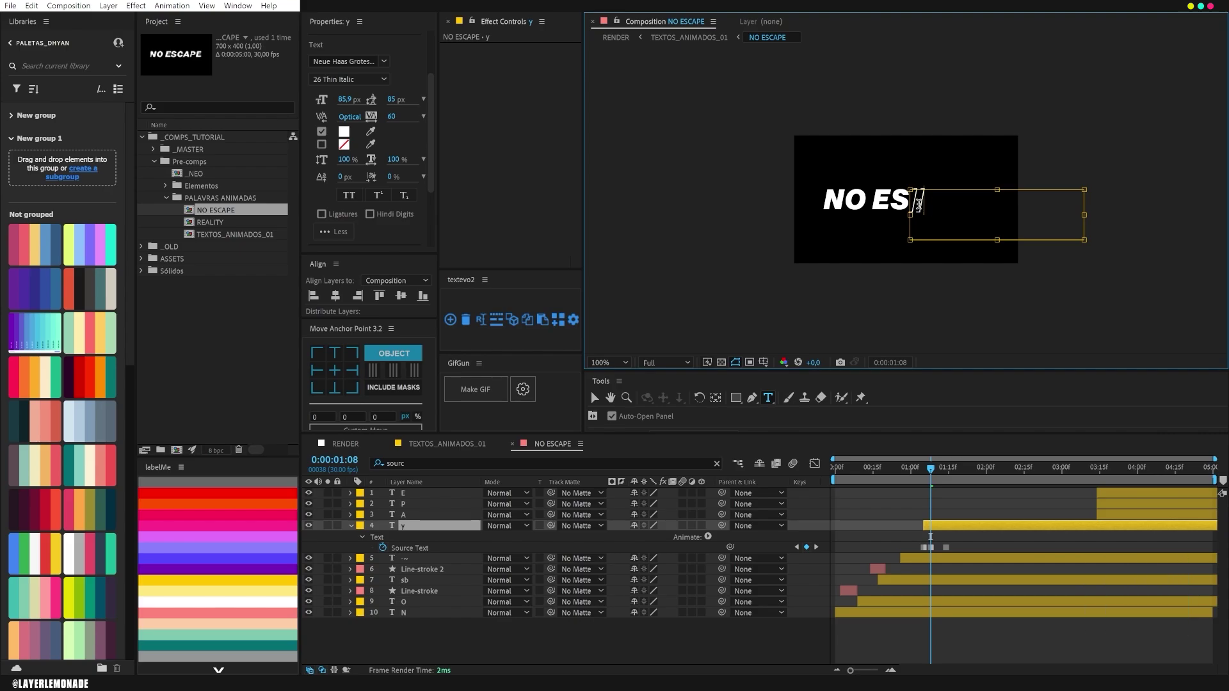
left_click(933, 470)
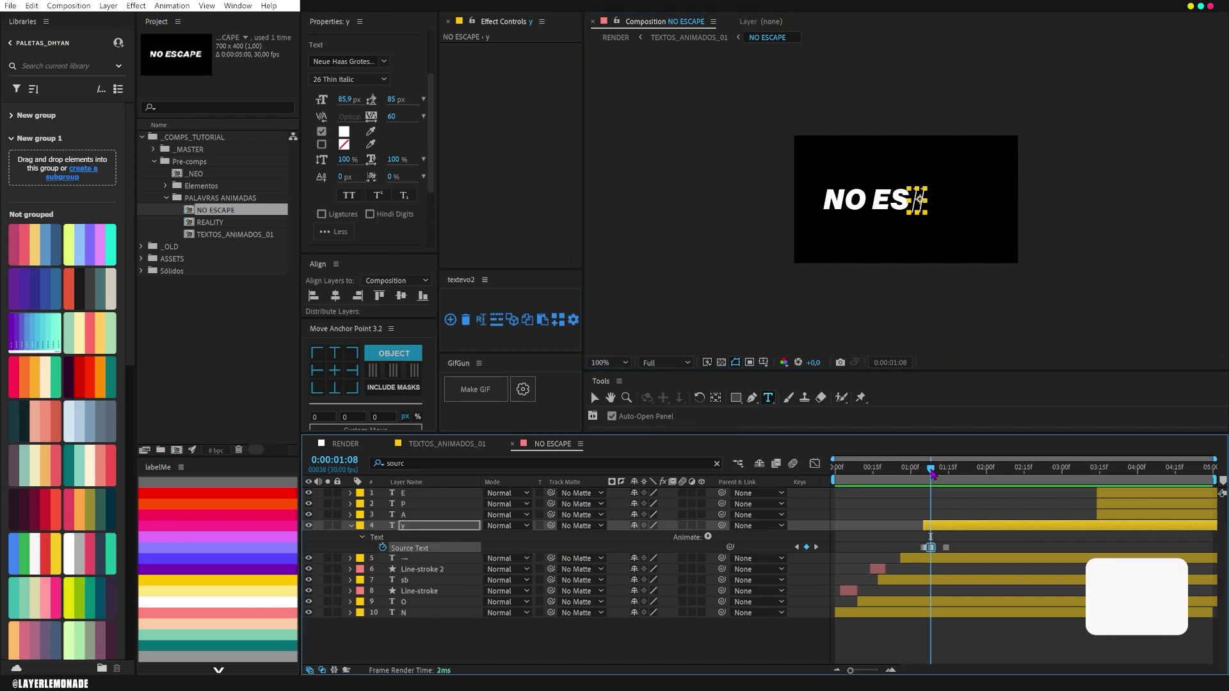
- At 0:00:01:11, replace the vertical bars with "aA" as a new Source Text keyframe
key("ctrl+Right")
key("ctrl+Right")
key("ctrl+Right")
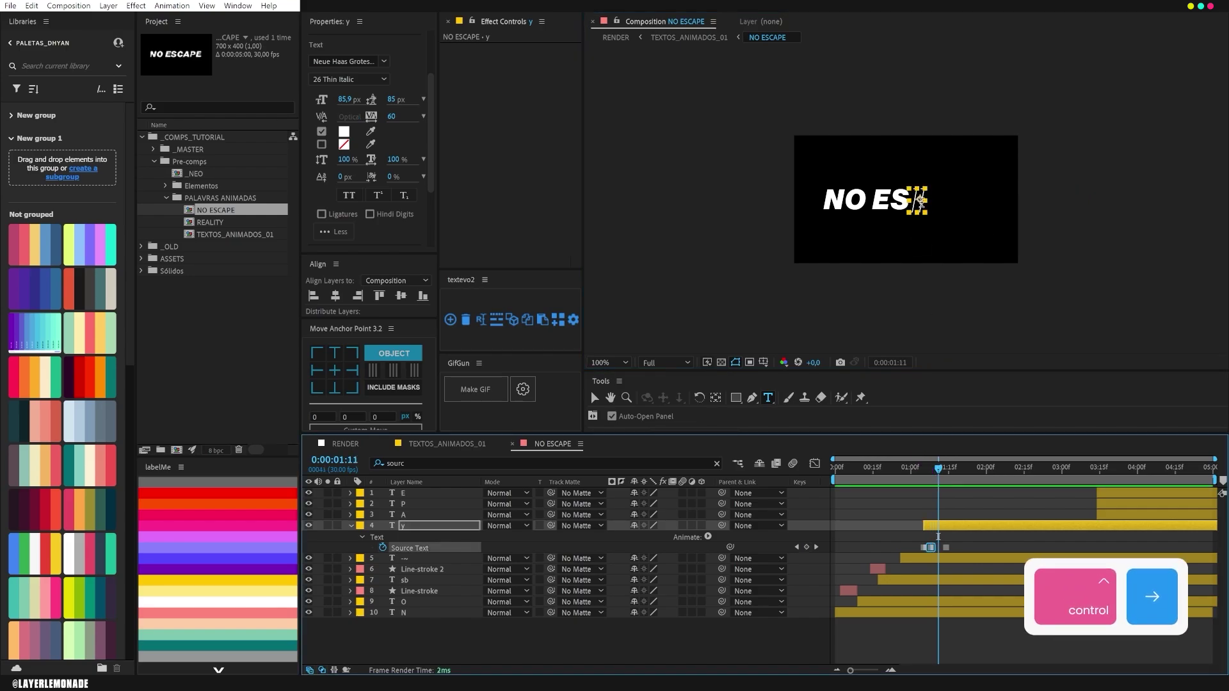
left_click(920, 200)
type("a")
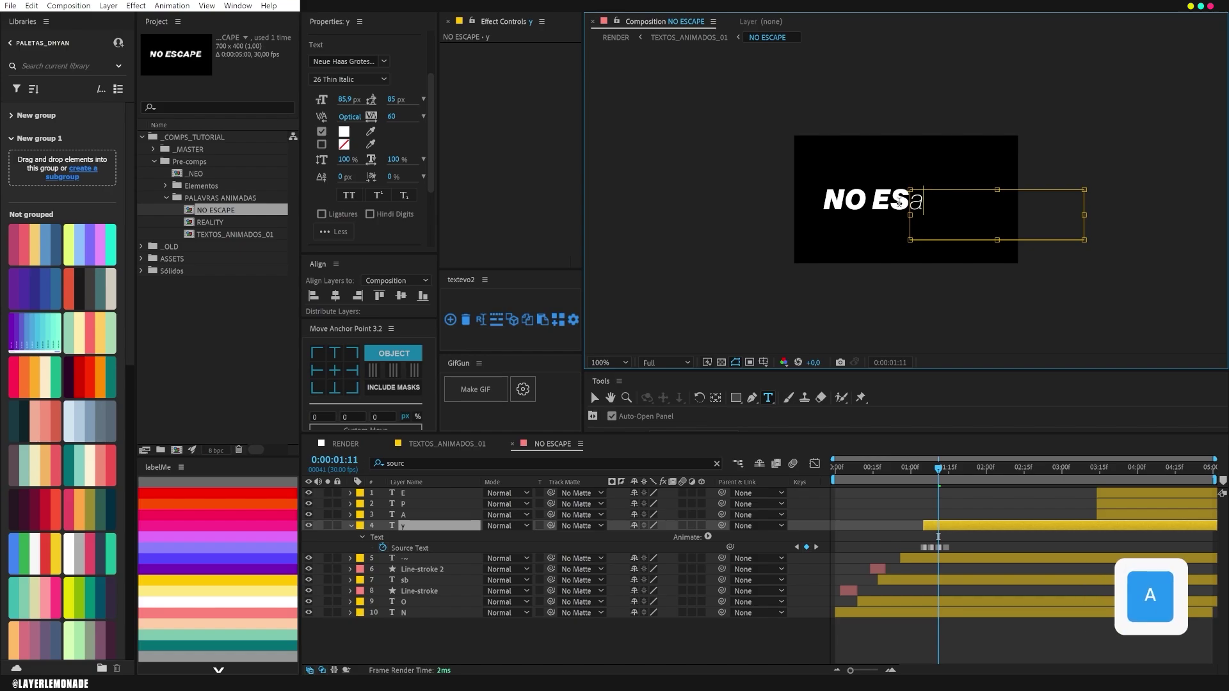
type("A")
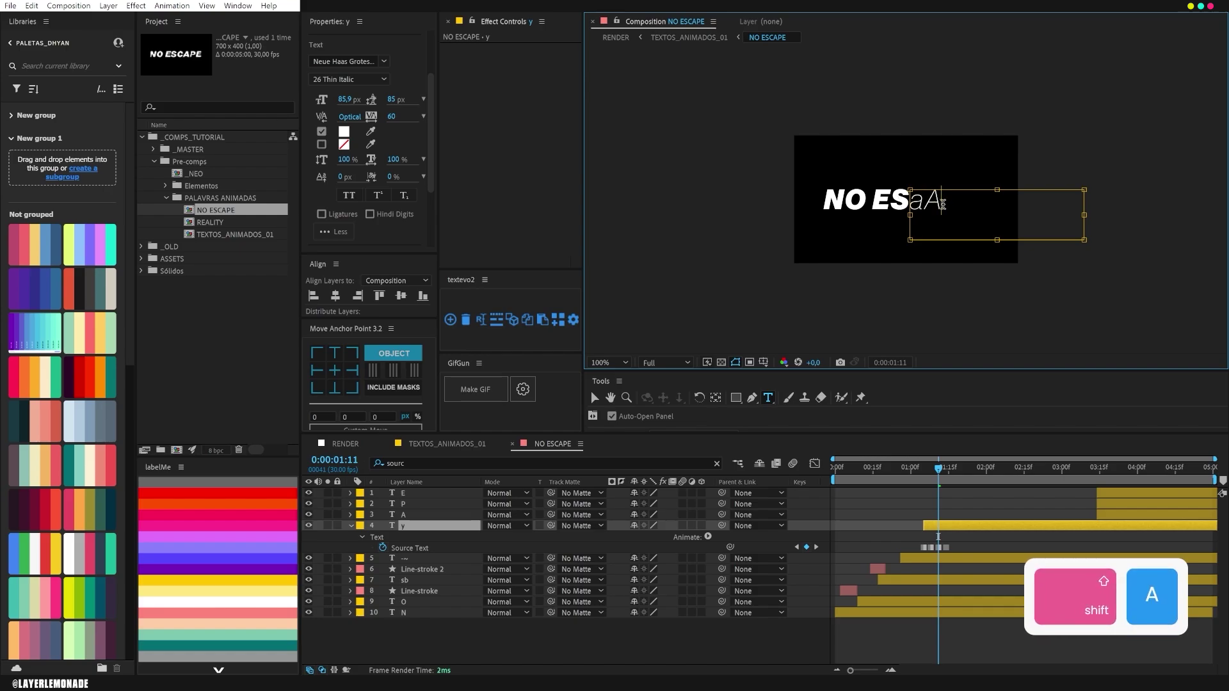
- Set "aA" to 36 Extra Light Italic at about 66.9 px, and play the animation from the start
left_click_drag(943, 204, 902, 205)
left_click(377, 79)
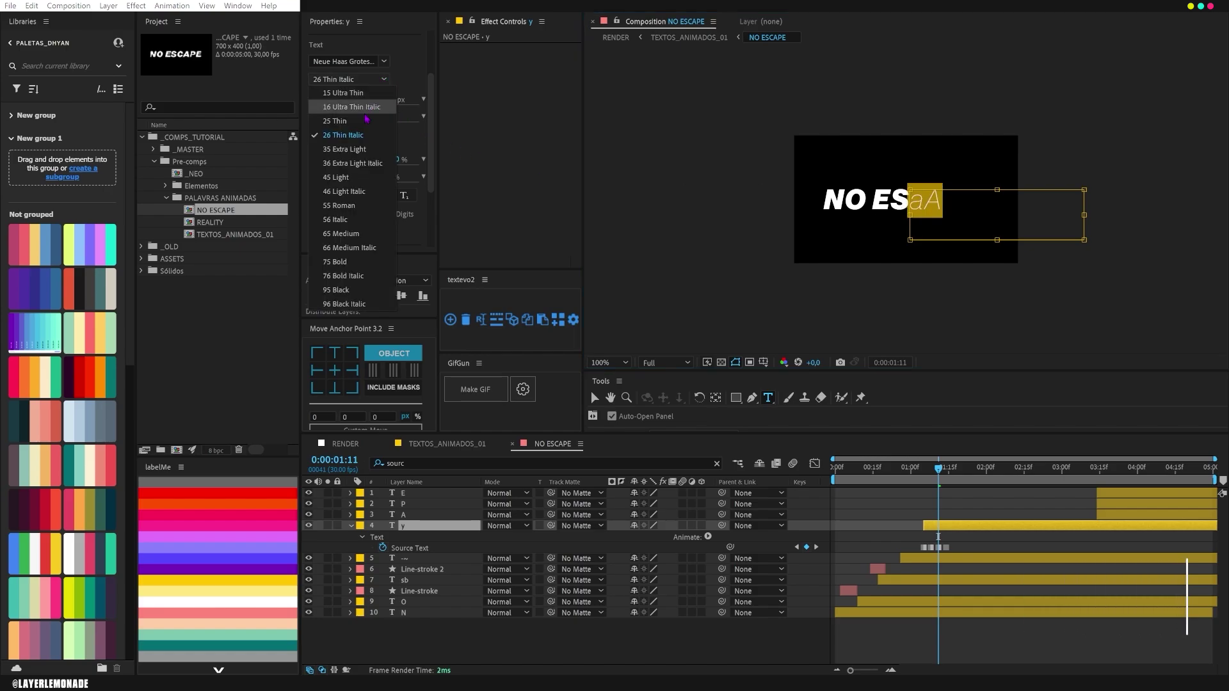
left_click(352, 160)
left_click_drag(348, 105, 336, 106)
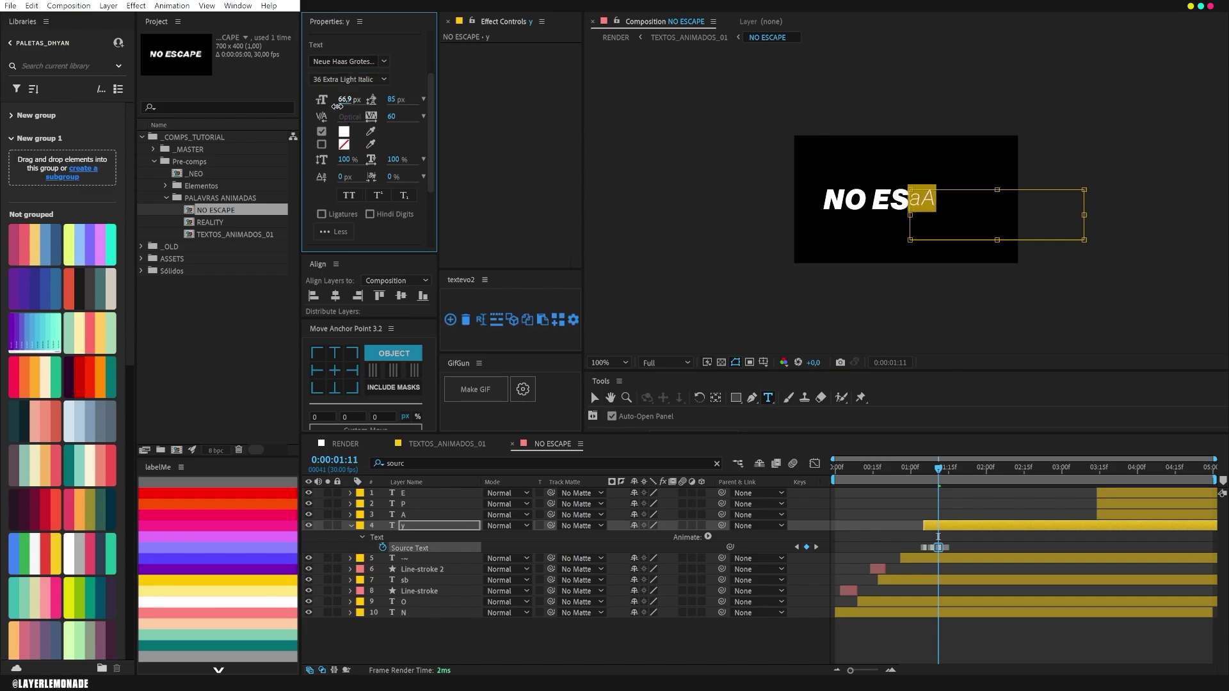
key("space")
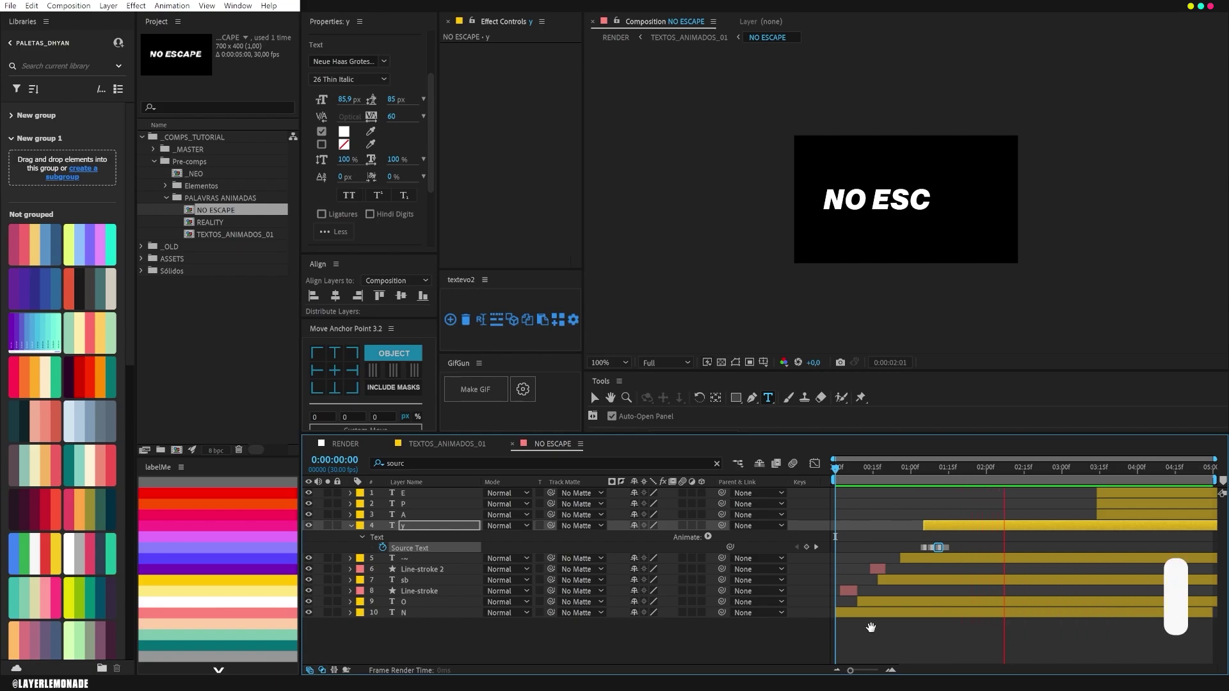
- Stop playback and shift the A layer so it starts at 0:00:01:14
key("space")
left_click_drag(945, 475, 948, 472)
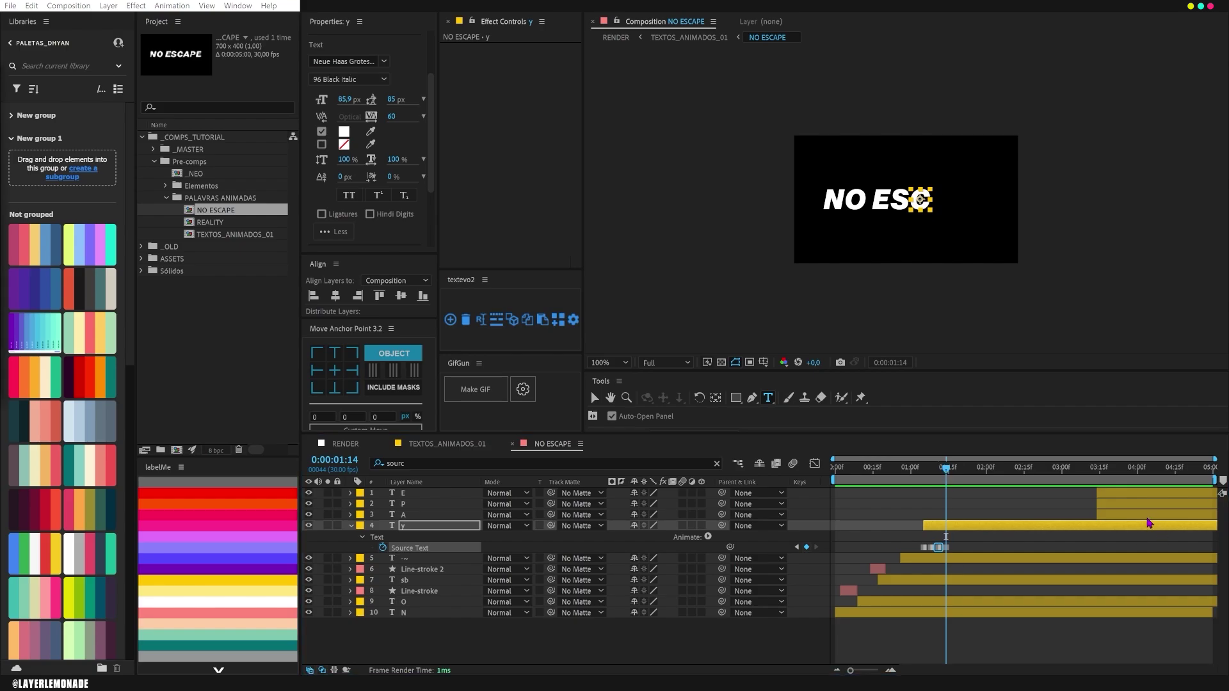
left_click_drag(1126, 514, 974, 536)
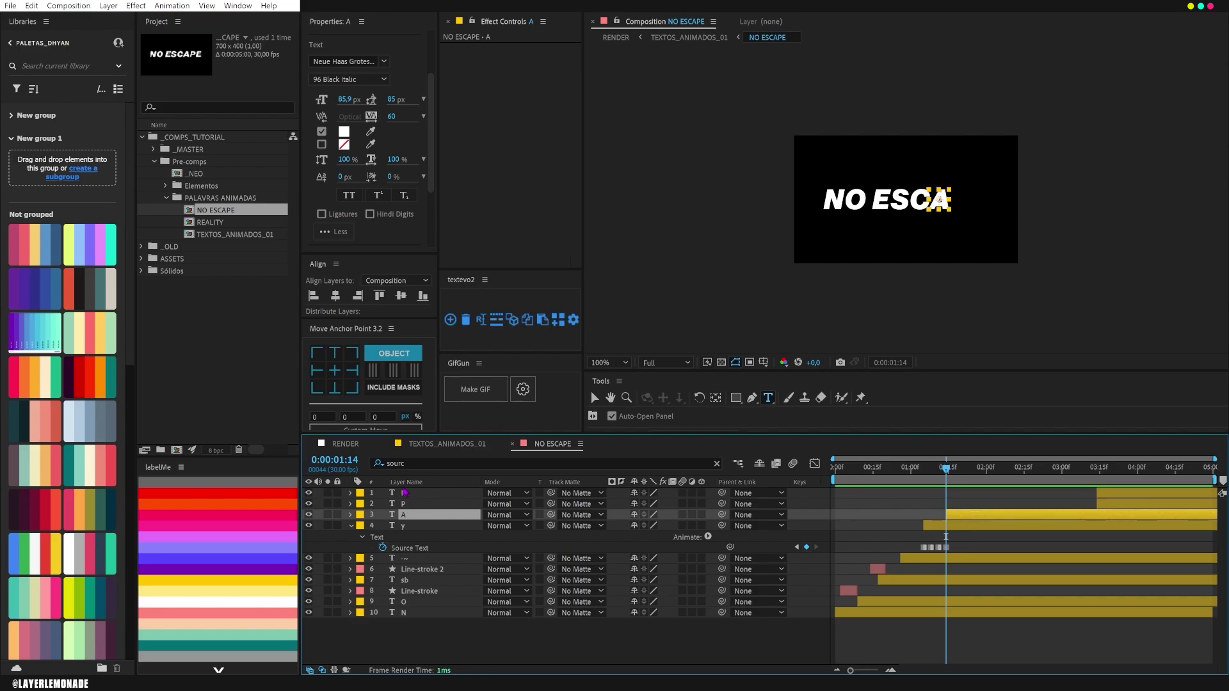
- Enable Source Text keyframing on the A layer and move that keyframe to 0:00:01:23
left_click(419, 462)
key("Return")
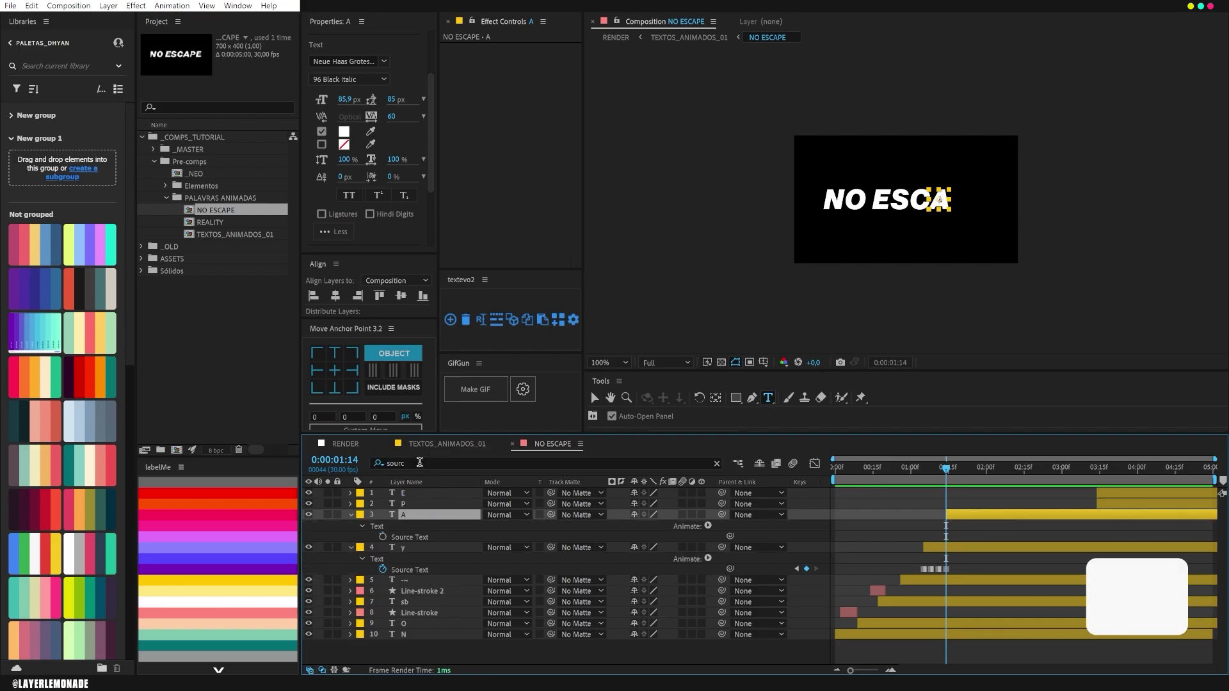
left_click(382, 537)
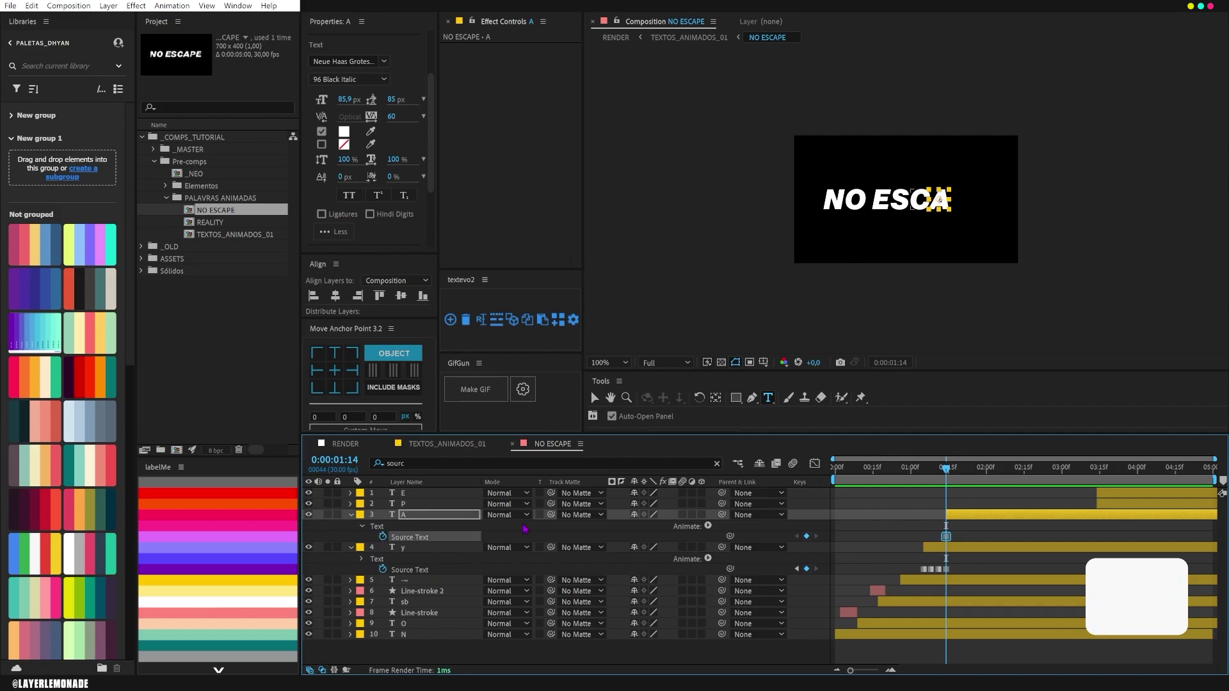
left_click(363, 559)
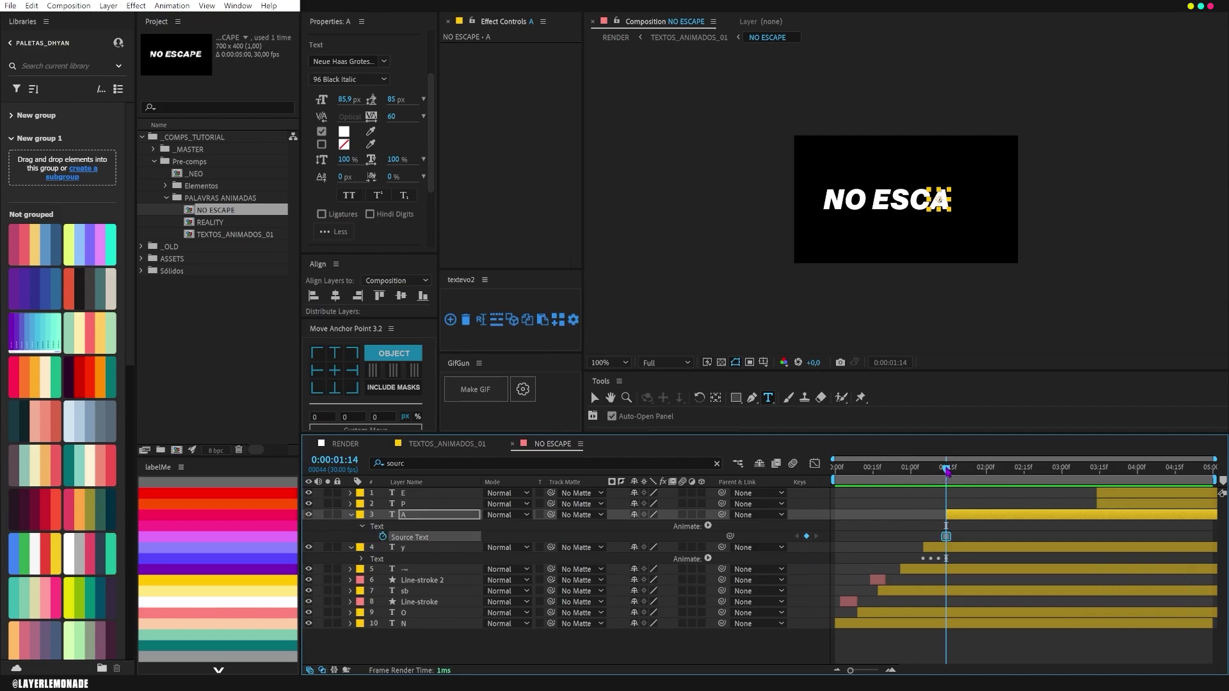
key("ctrl+shift+Right")
key("ctrl+Left")
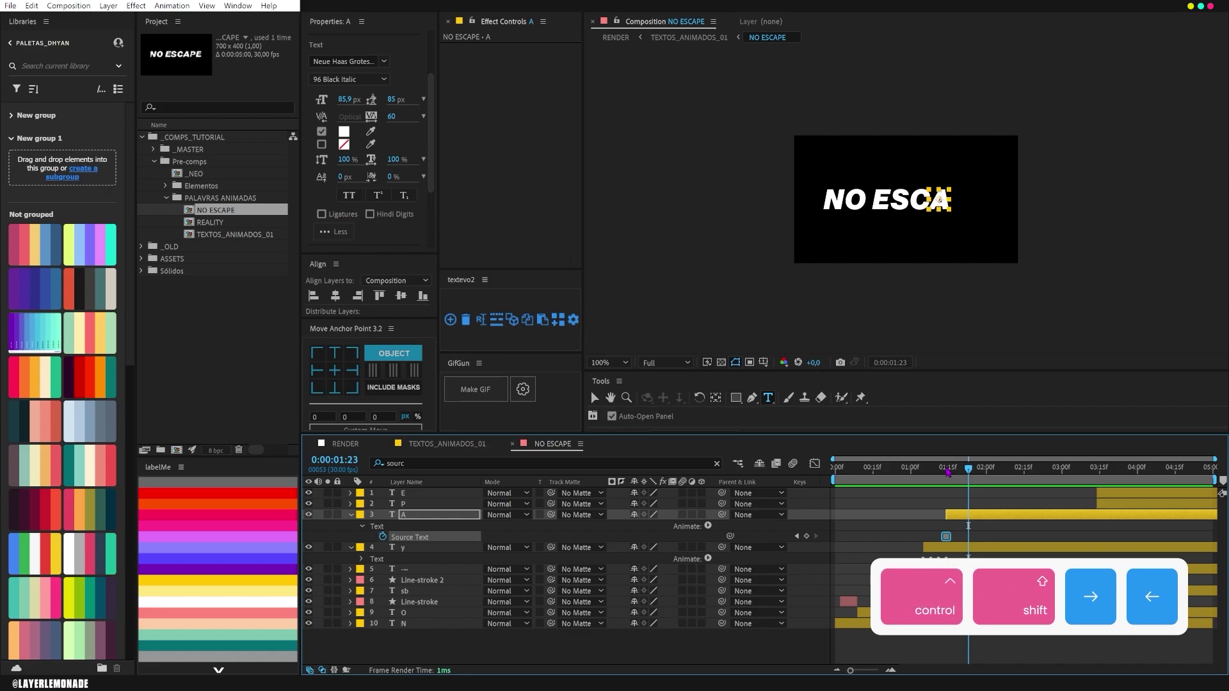
left_click_drag(946, 537, 968, 538)
left_click(948, 479, "shift")
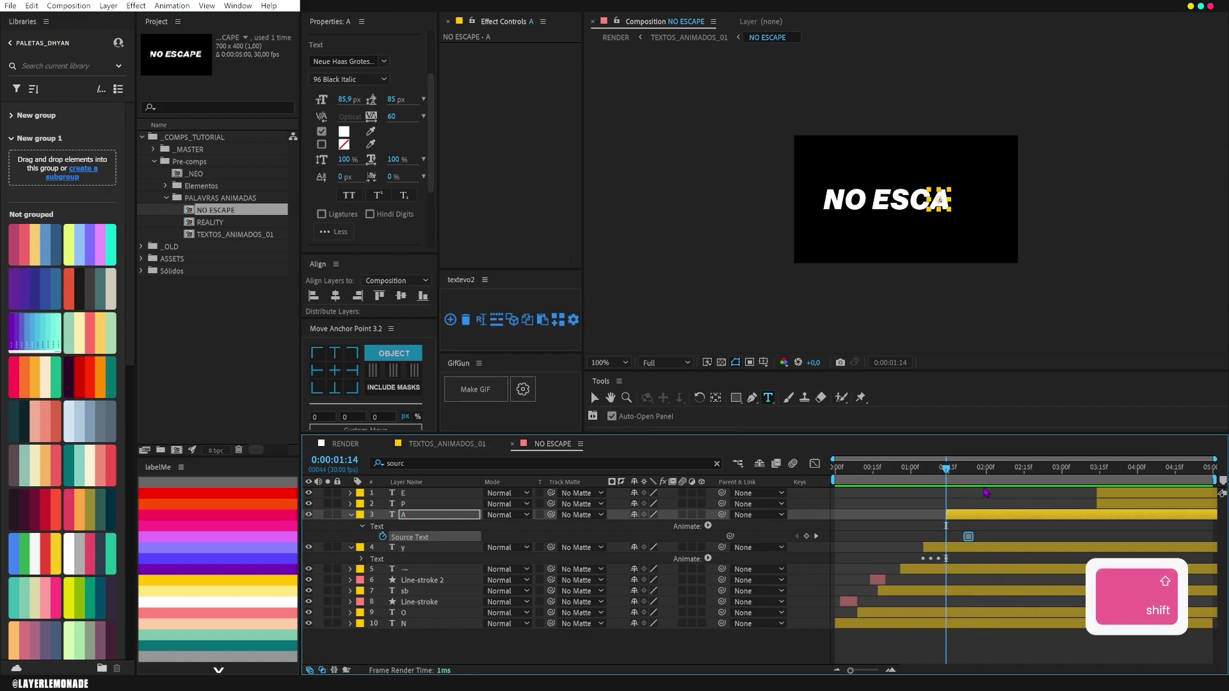
- Add a Position keyframe to the A layer at 0:00:01:23 and make it a hold keyframe
left_click(969, 476)
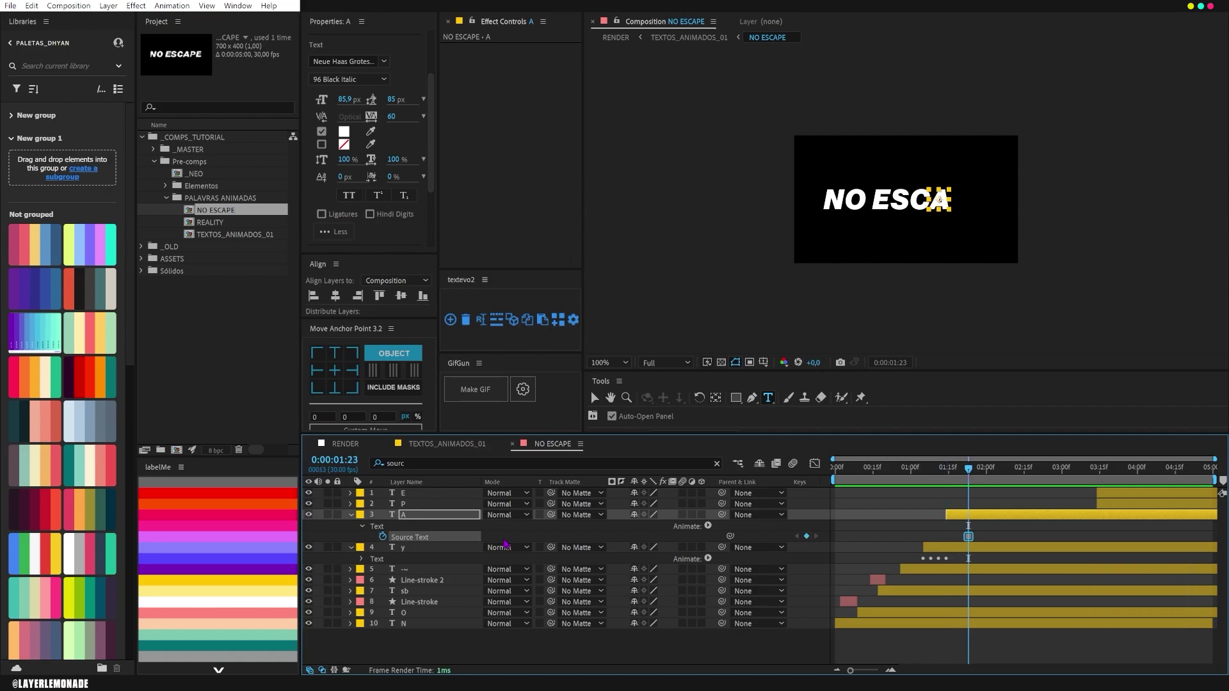
left_click(456, 515)
key("alt+shift+p")
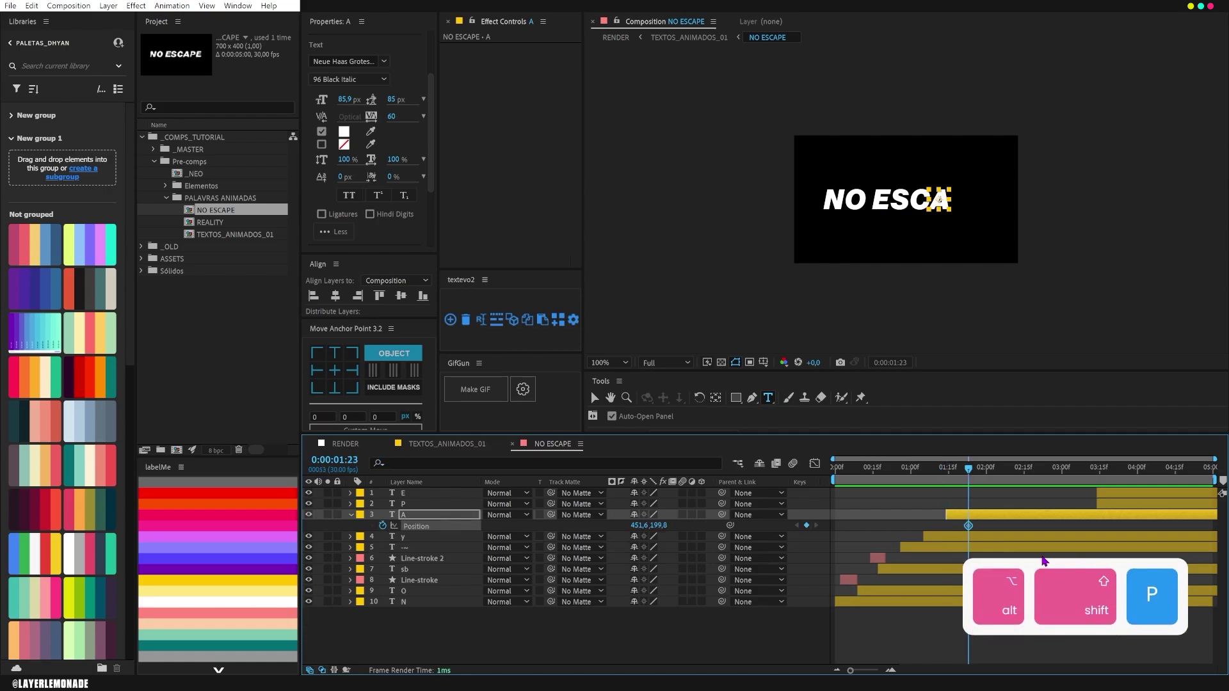
key("u")
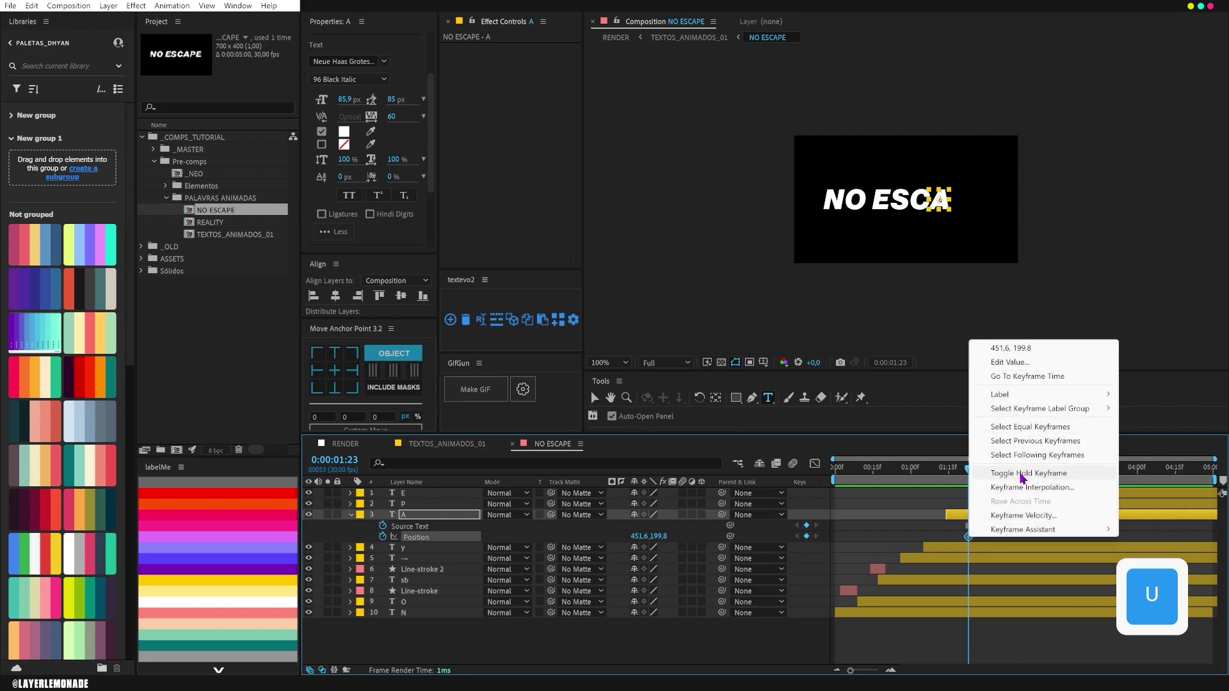
left_click(1029, 473)
- Add Source Text and Position keyframes on the A layer at 0:00:01:14
left_click_drag(967, 478, 948, 480)
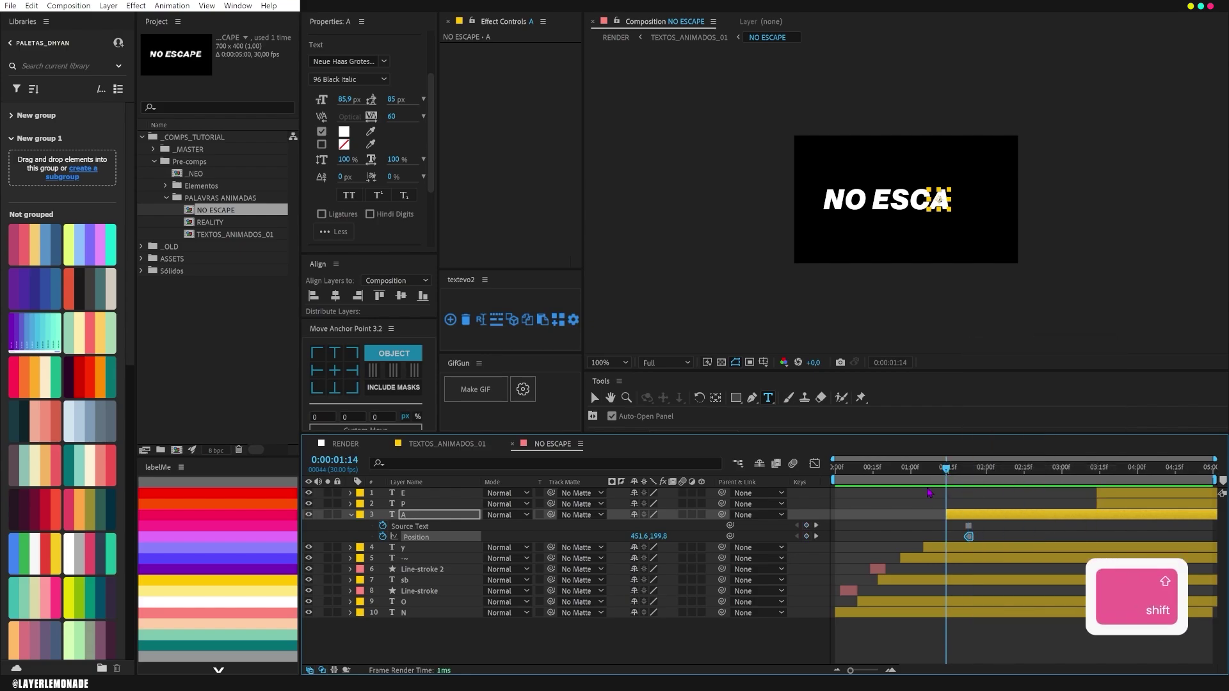
left_click(806, 525)
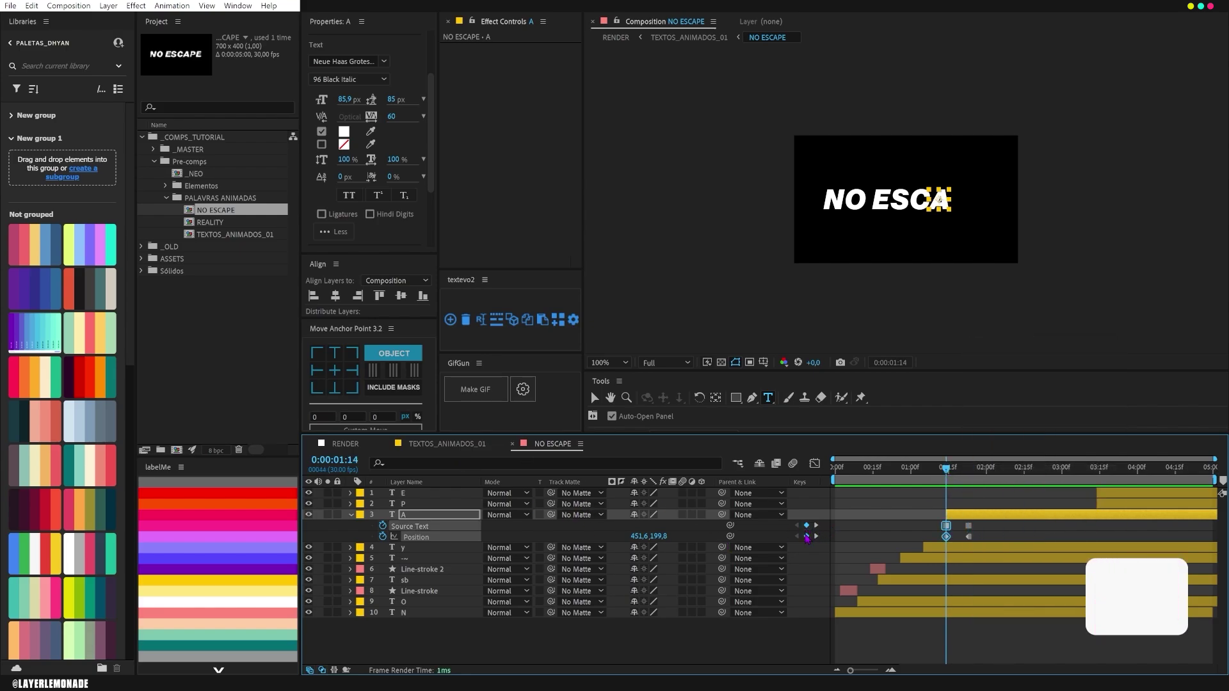
left_click(807, 535)
- Replace the A at 0:00:01:14 with "$" in 35 Extra Light at about 57.9 px
left_click(947, 191)
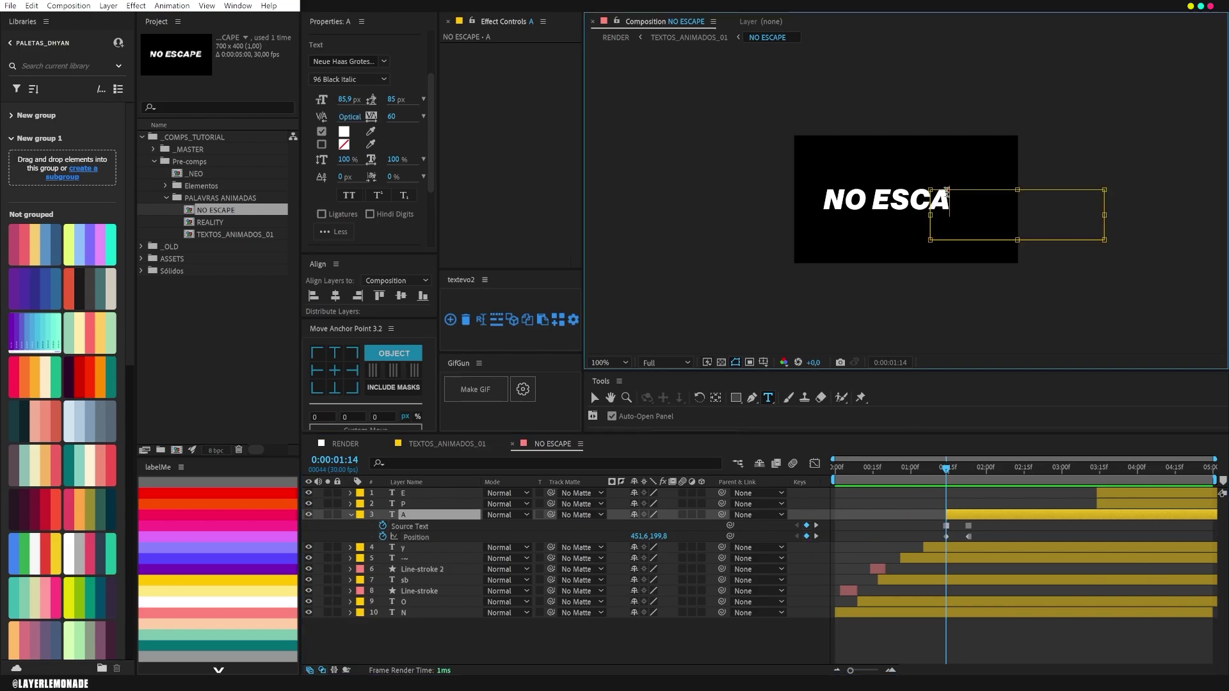
key("BackSpace")
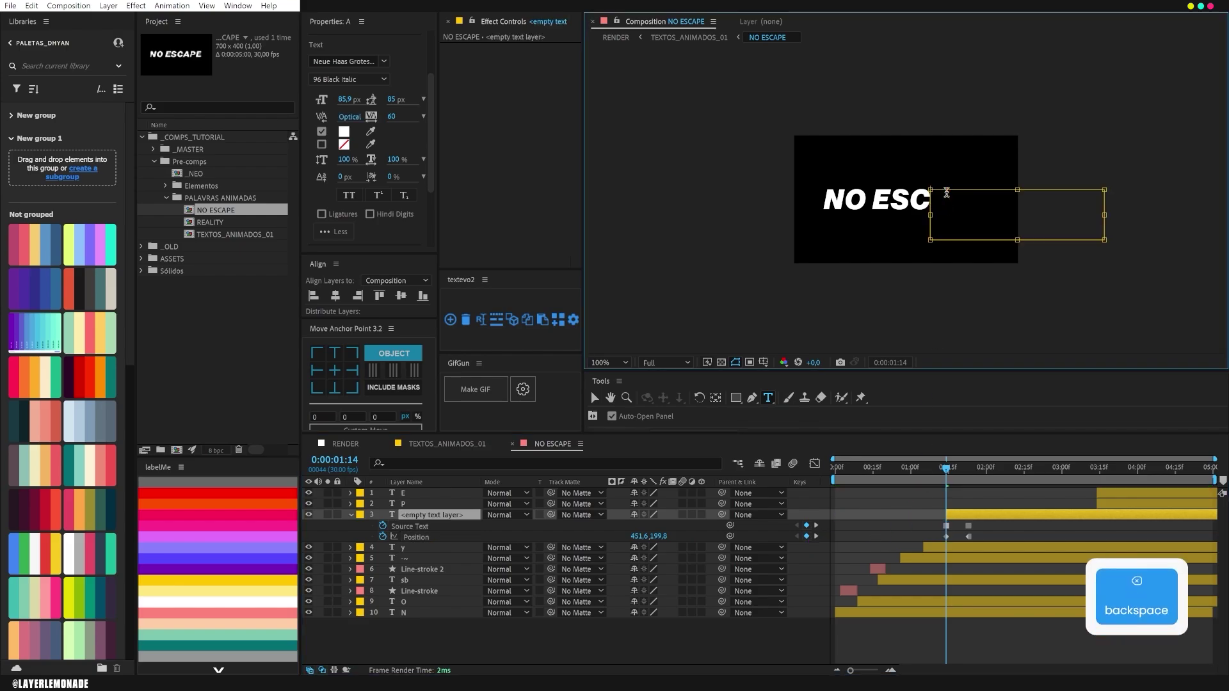
type("$")
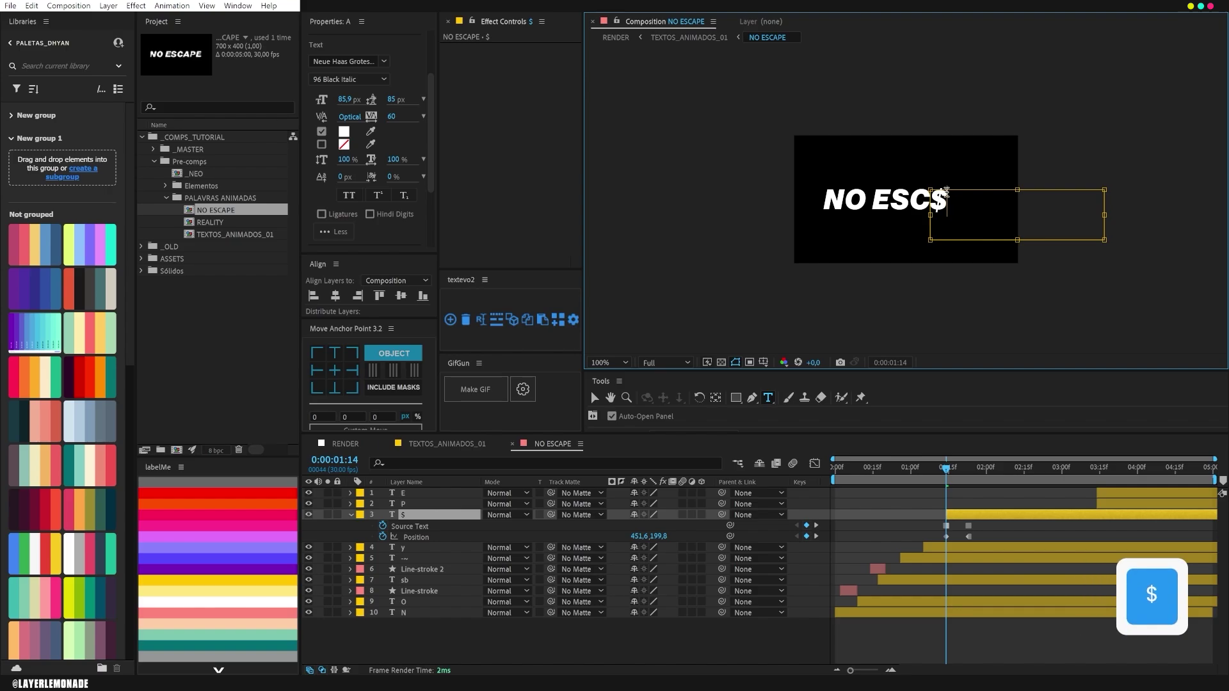
left_click_drag(948, 192, 925, 190)
left_click(349, 79)
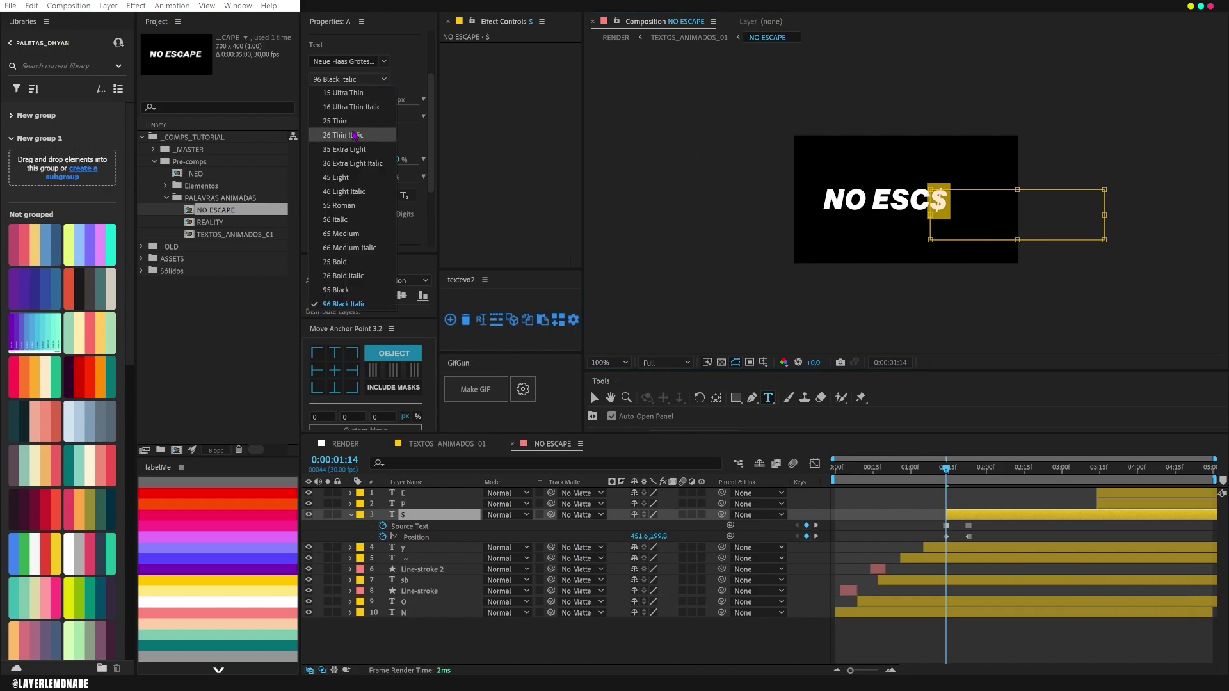
left_click(350, 150)
left_click_drag(345, 99, 333, 107)
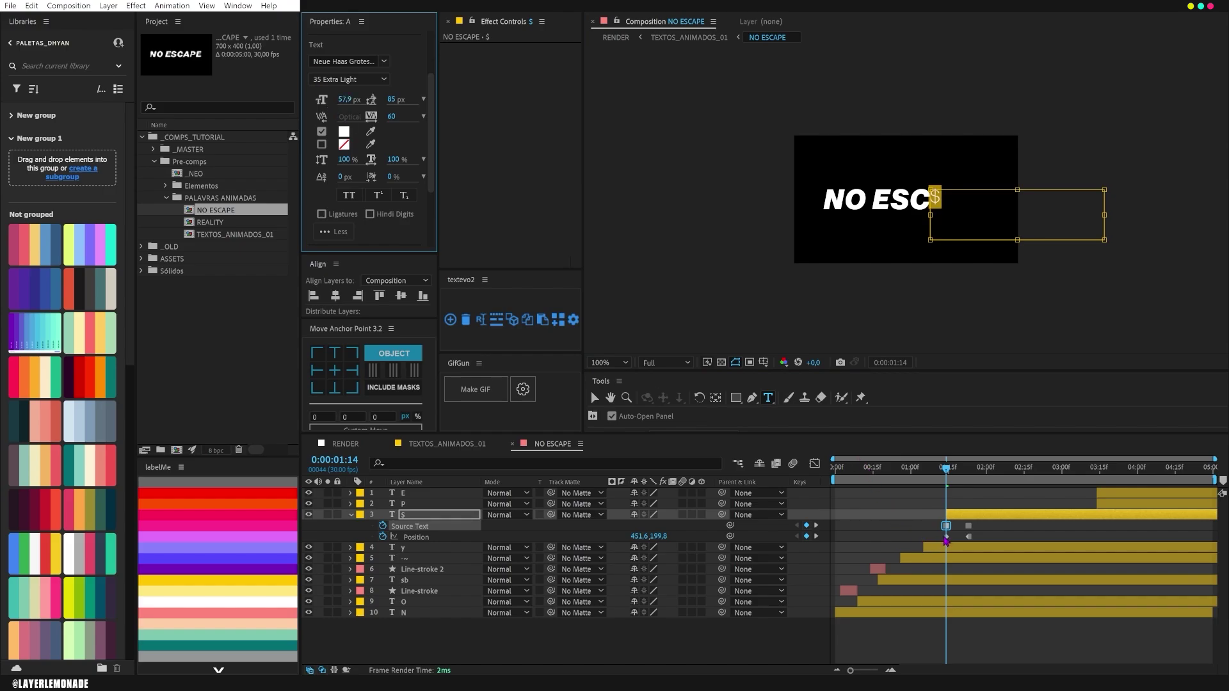
- Move the "$" horizontally away from the C, to a Position of about 493.6, 199.8 at 0:00:01:14
left_click(946, 538)
key("v")
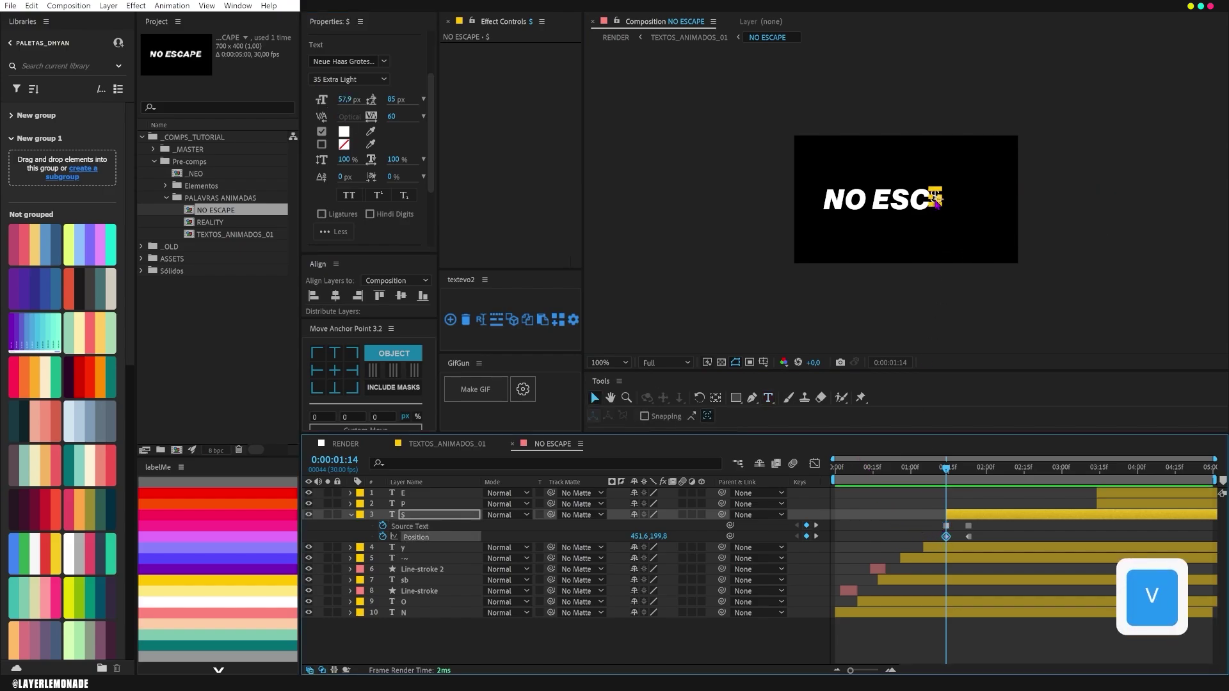
left_click_drag(935, 201, 949, 202)
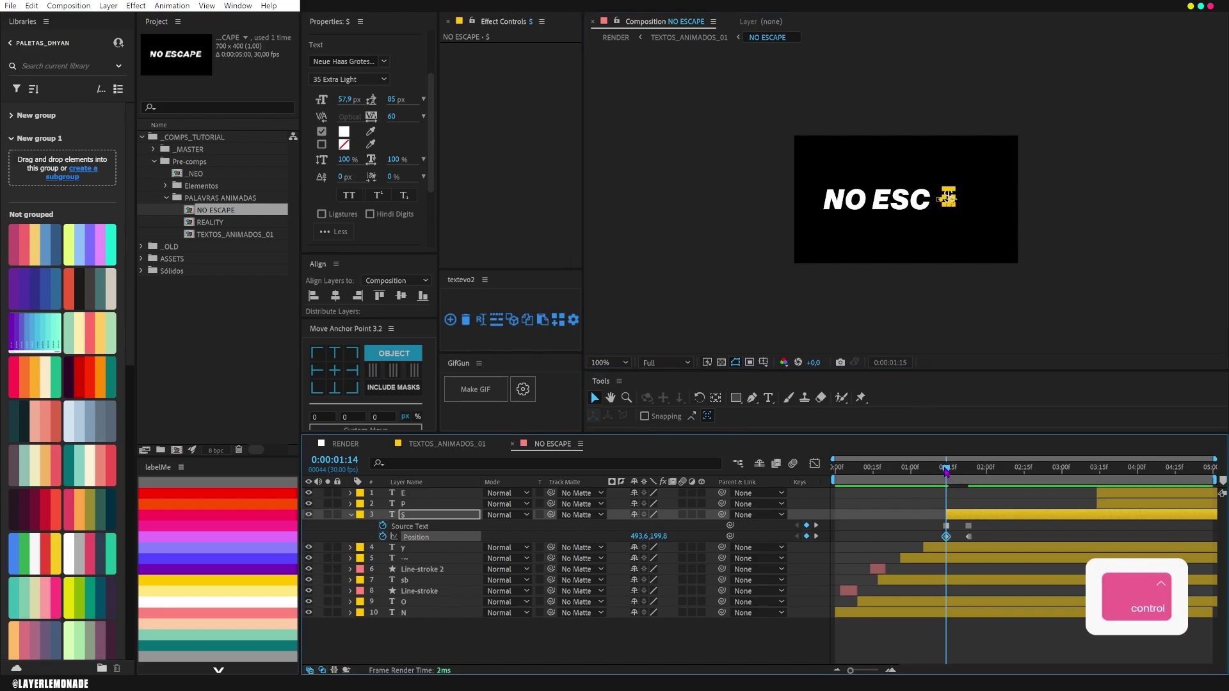
- Add Source Text and Position keyframes at 0:00:01:17 and replace the "$" with "K"
key("ctrl+Right")
key("ctrl+Right")
key("ctrl+Right")
key("ctrl+v")
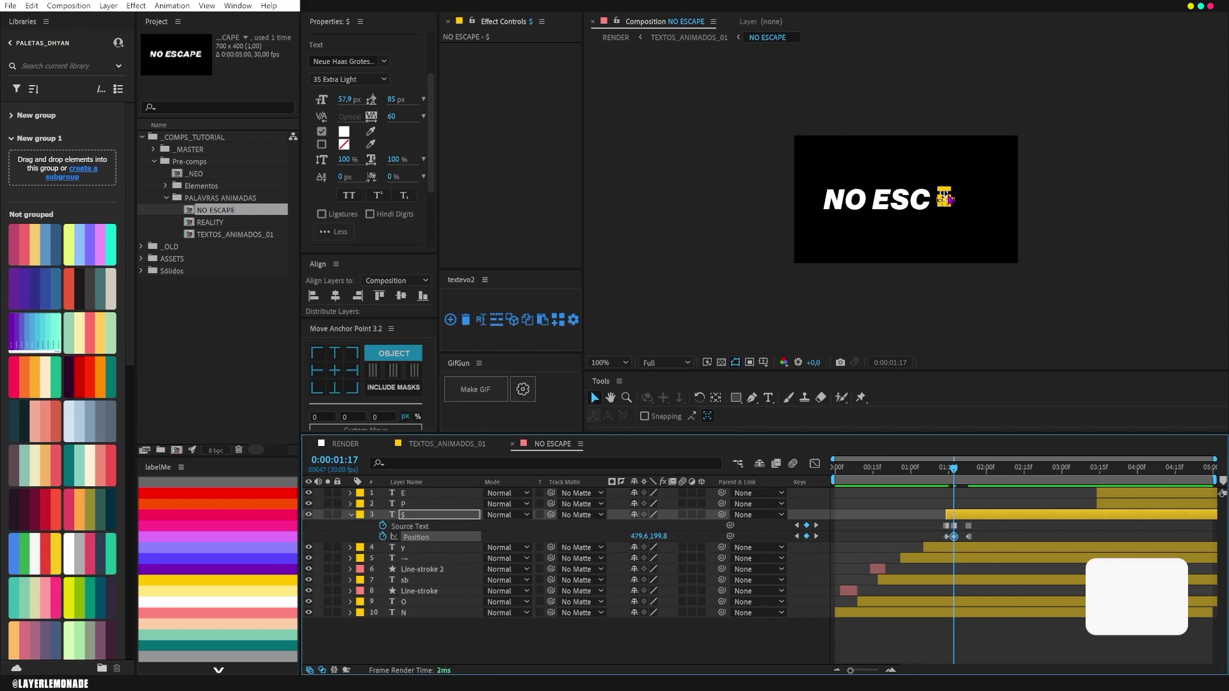
key("ctrl+t")
key("BackSpace")
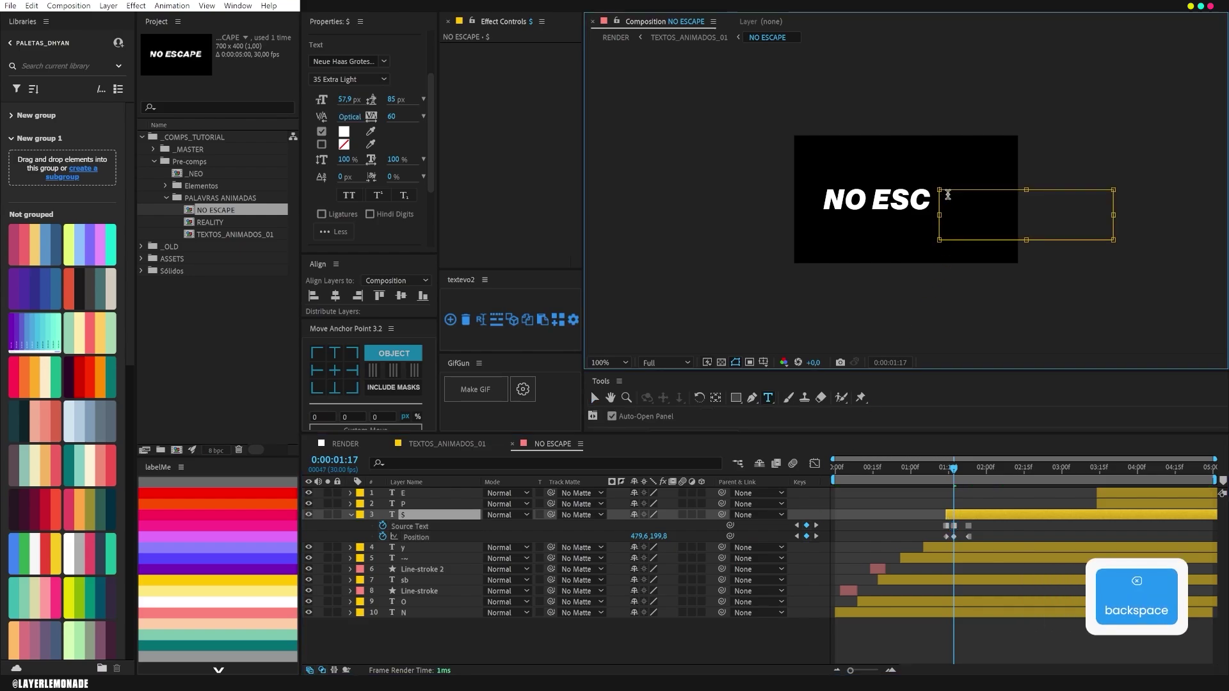
type("K")
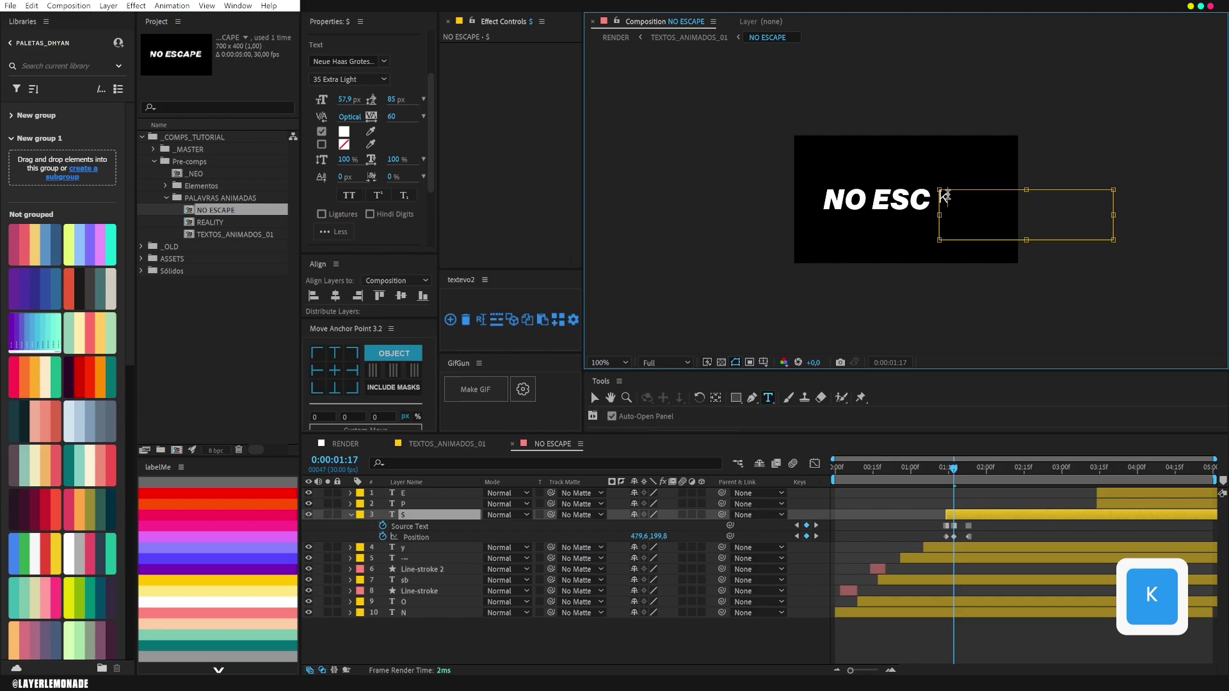
- Move the "K" closer to the C and slightly lower, to a Position of about 464.6, 215.8
left_click(953, 537)
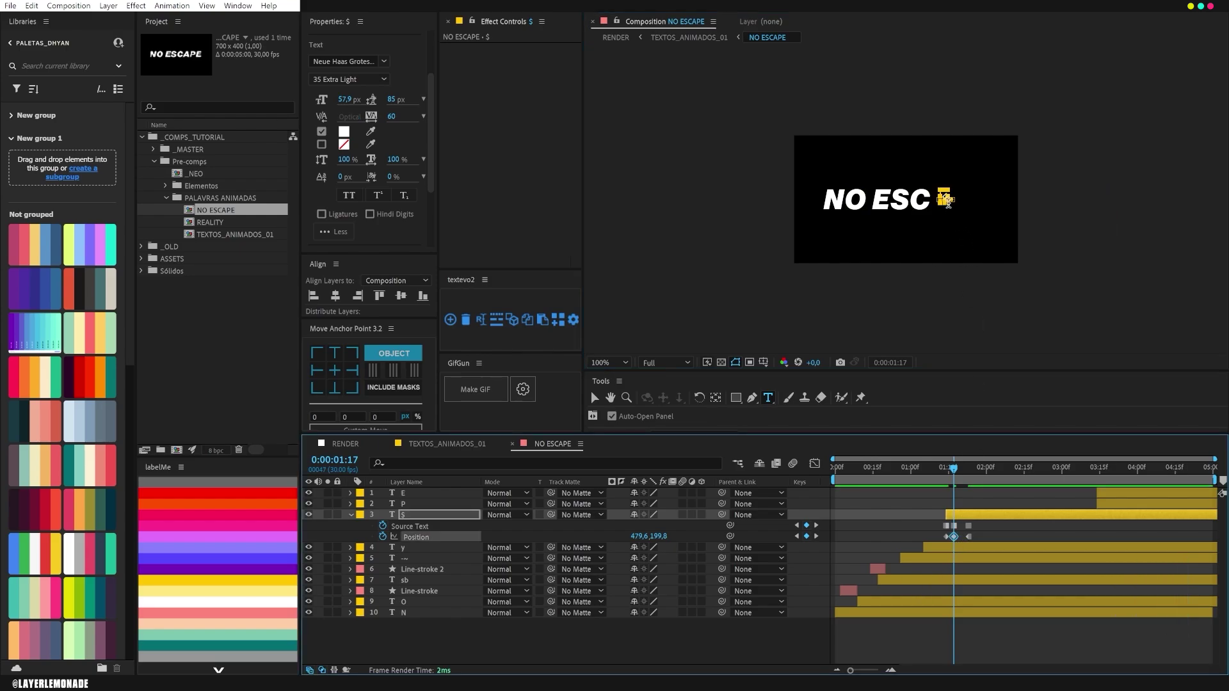
key("v")
left_click_drag(947, 201, 939, 205)
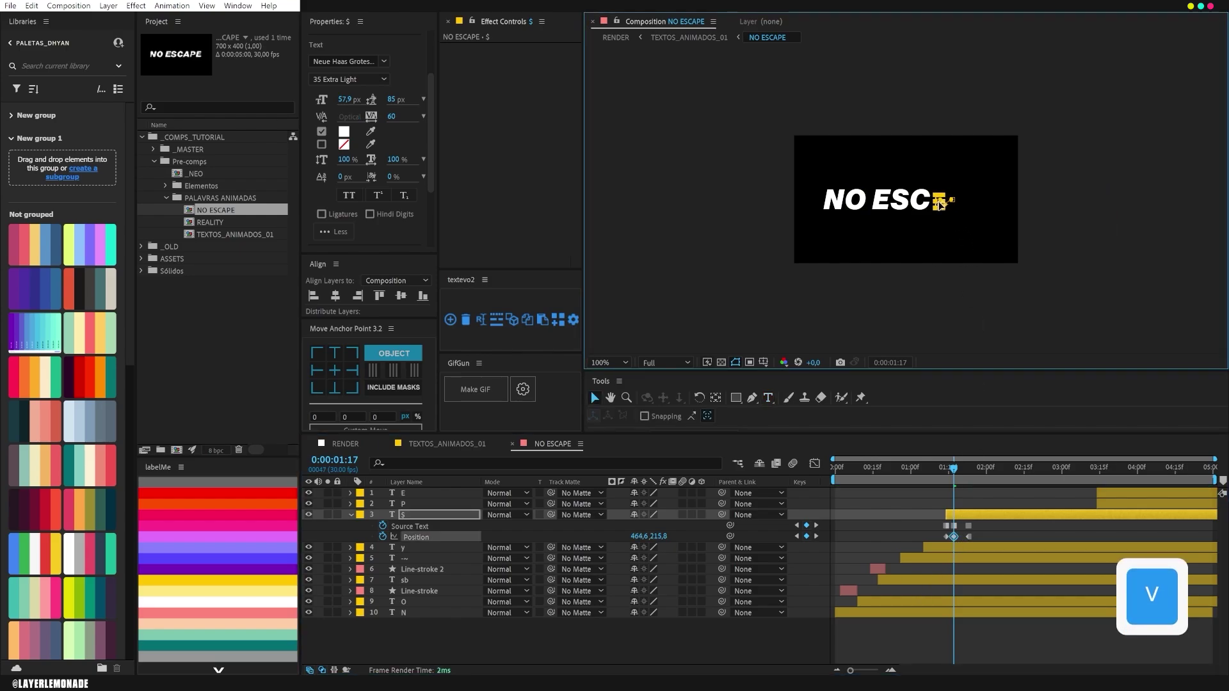
- Add a Source Text keyframe at 0:00:01:20 on the A layer with a lowercase "p" enlarged to about 77.9 px
left_click(954, 470)
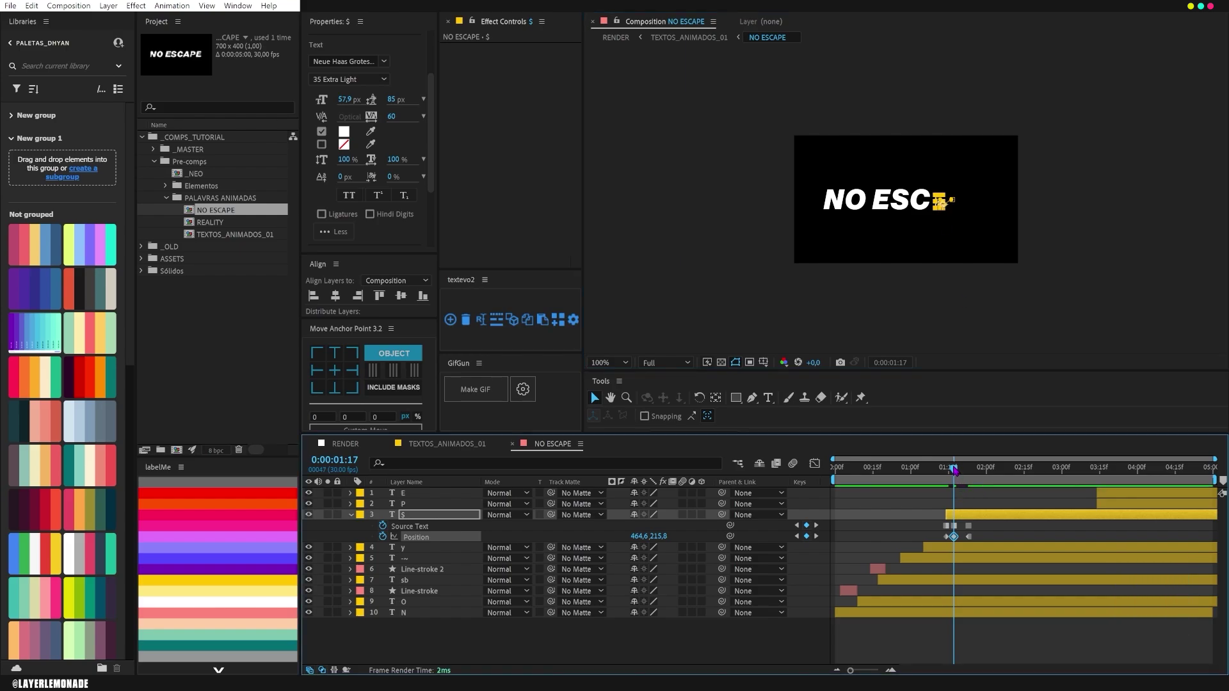
key("ctrl+Right")
key("ctrl+Right")
key("ctrl+Right")
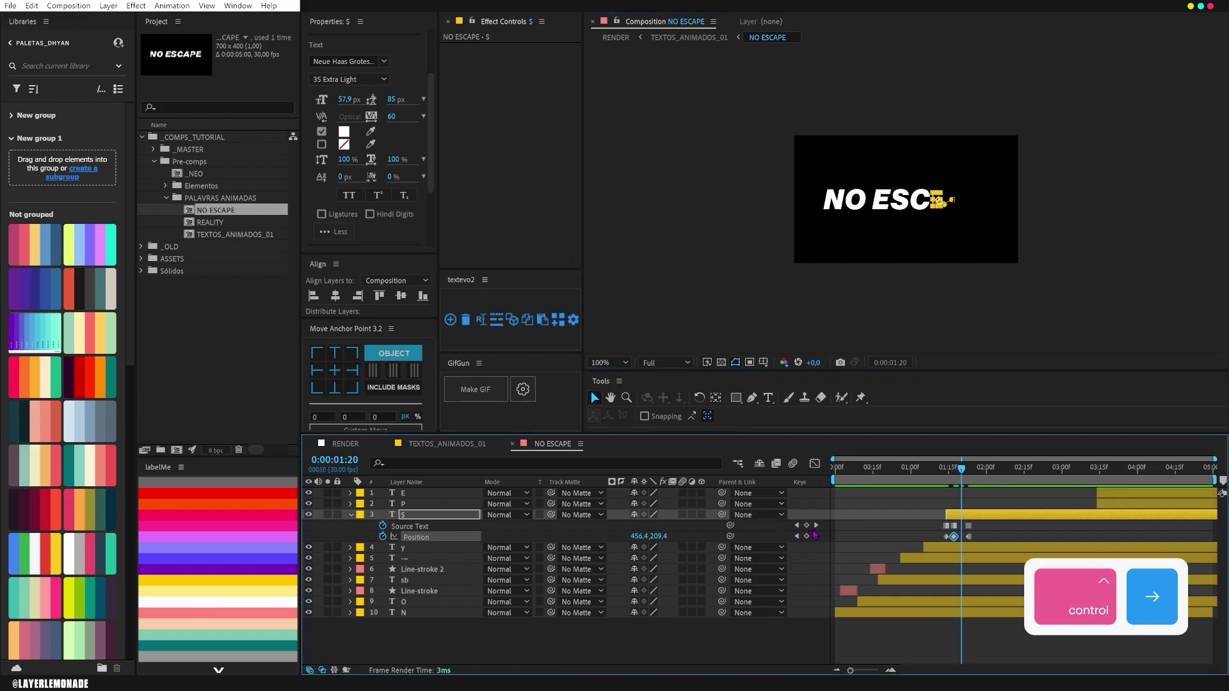
left_click(806, 525)
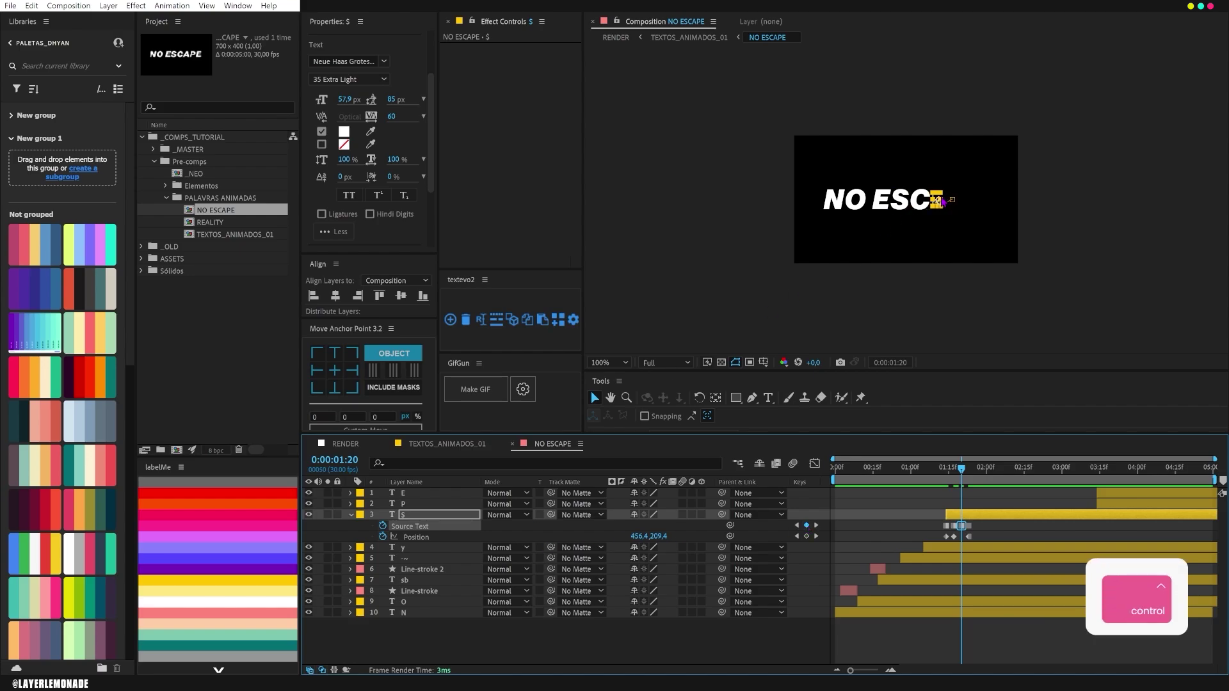
key("ctrl+t")
key("BackSpace")
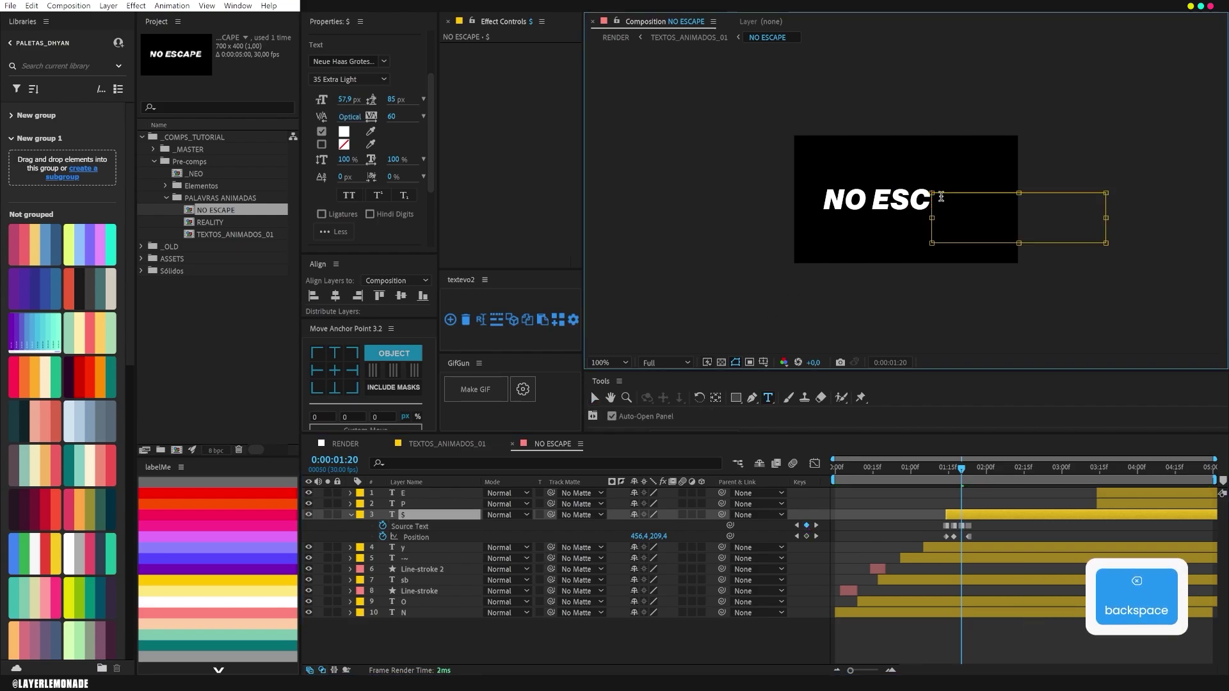
type("P")
left_click_drag(941, 198, 929, 197)
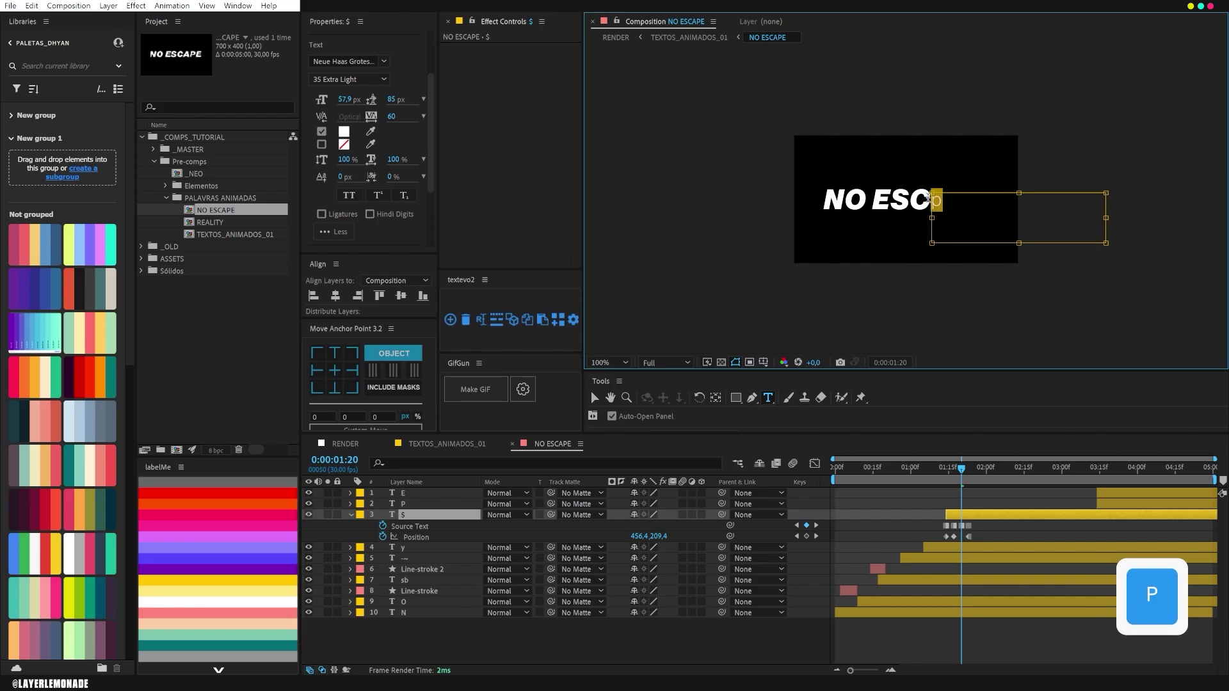
left_click_drag(351, 100, 362, 98)
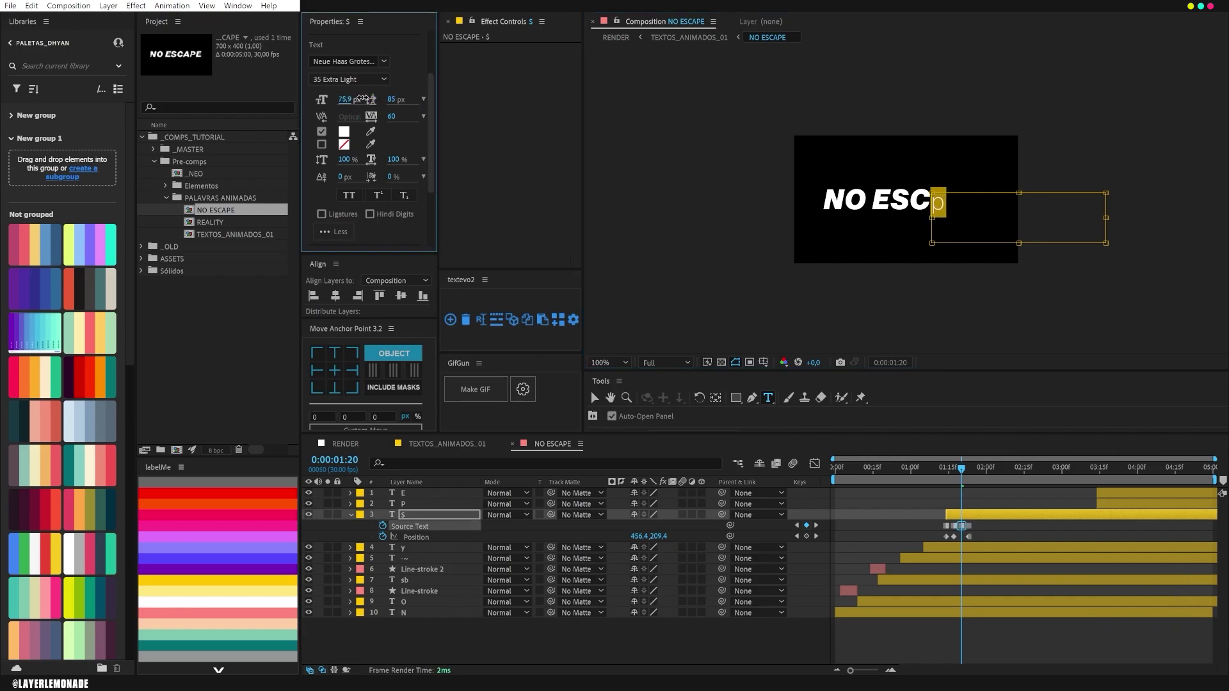
- Convert the Position keyframes at 0:00:01:14 and 0:00:01:17 to hold keyframes, and play the animation from the start
left_click_drag(945, 541, 958, 541)
right_click(957, 540)
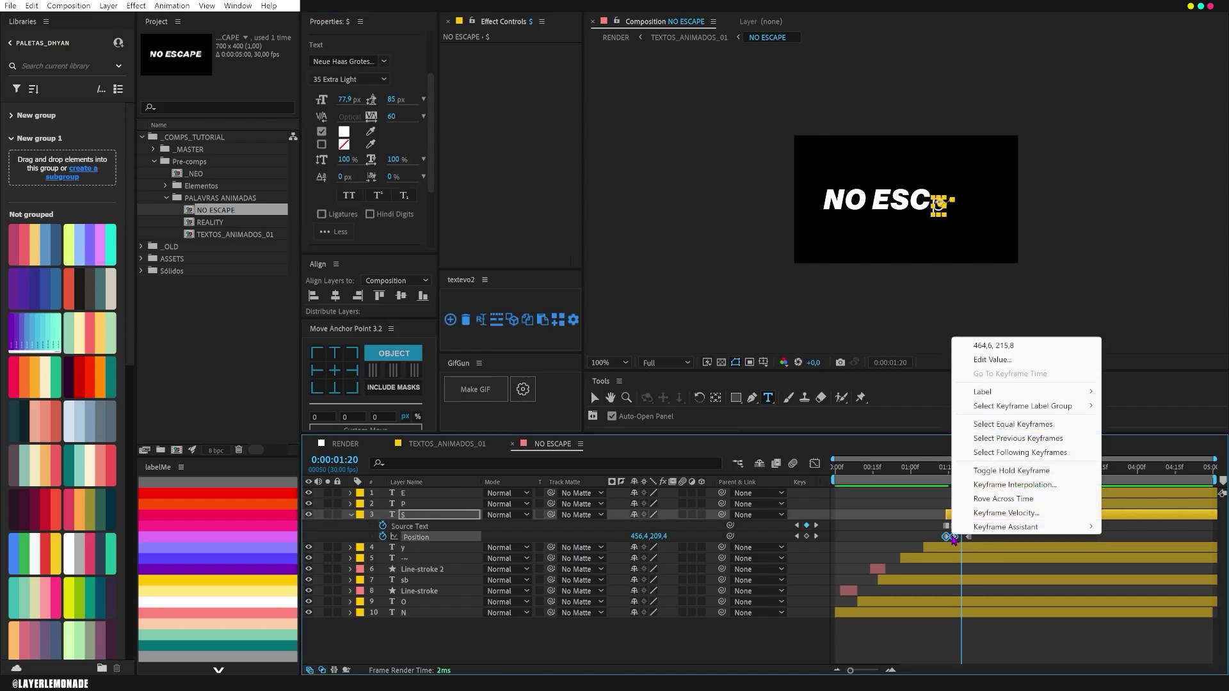
left_click(960, 470)
key("space")
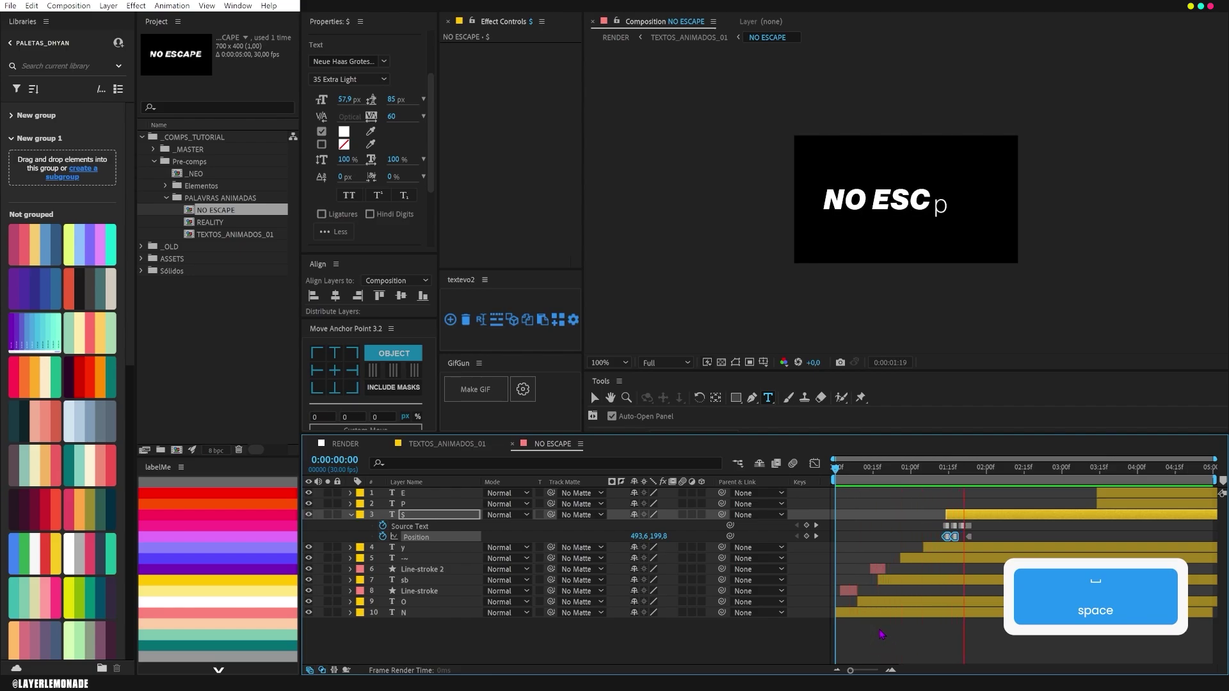
- Stop playback and shift the P layer so it starts at 0:00:01:23
key("space")
left_click(1115, 506)
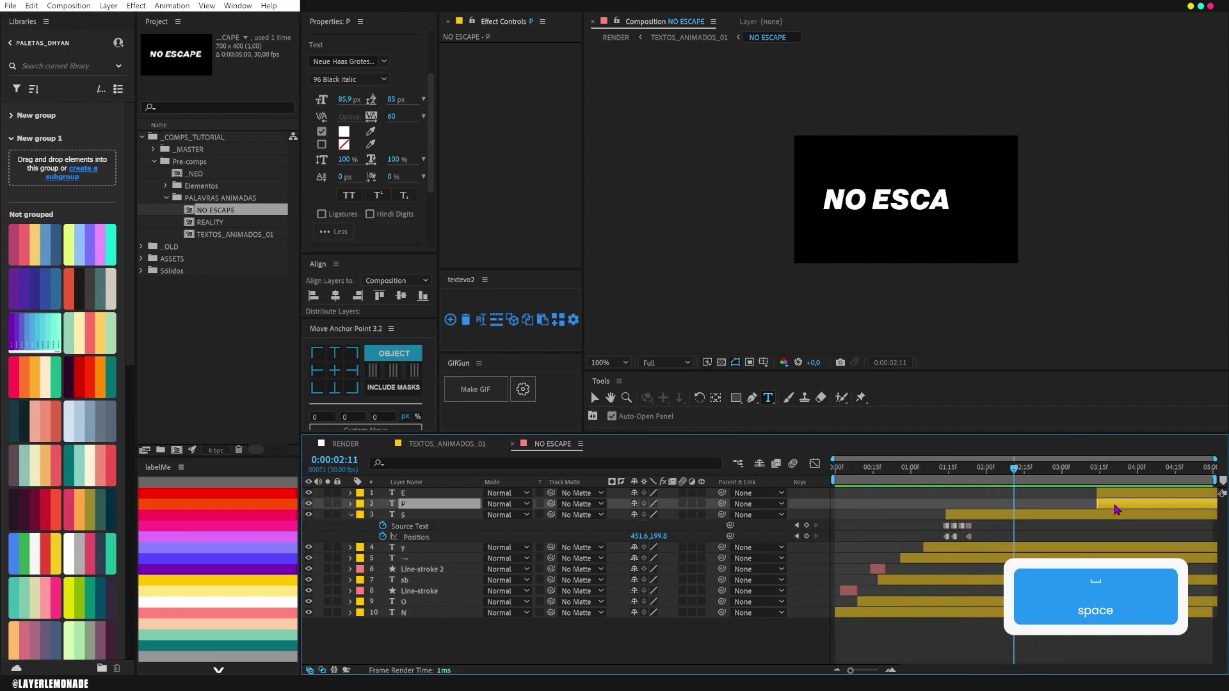
left_click_drag(1115, 508, 988, 526)
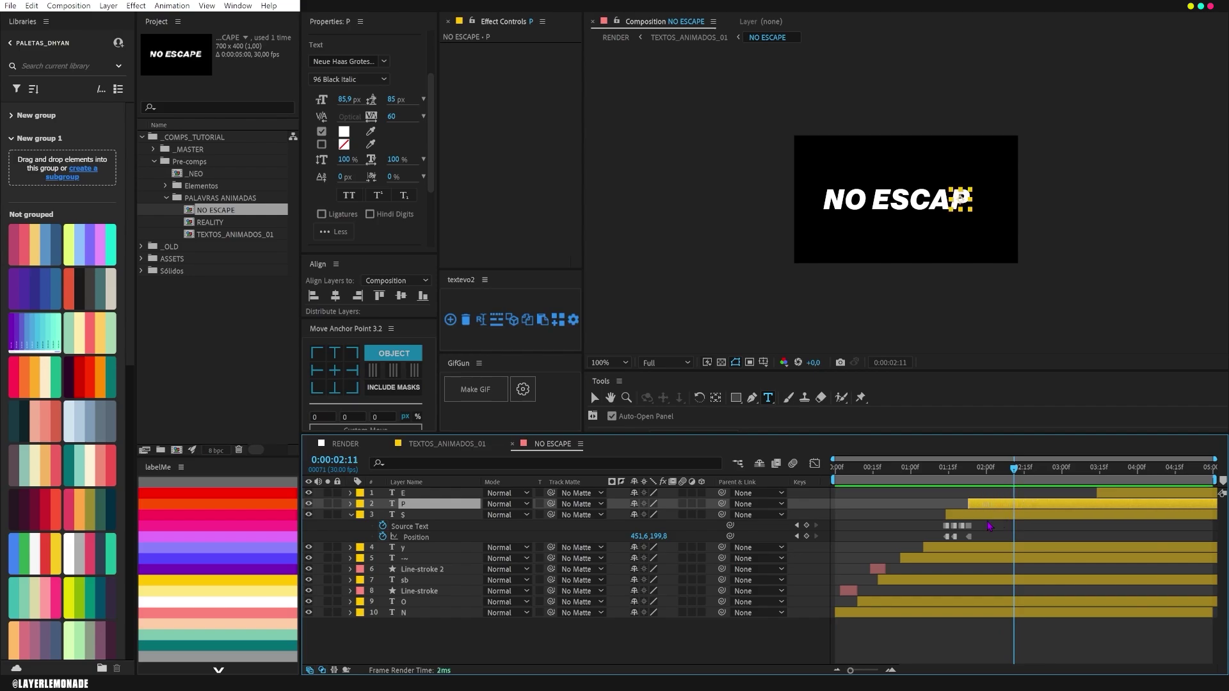
- Filter the timeline to the P layer's Source Text property and turn on keyframing for it
left_click(351, 516)
left_click(426, 463)
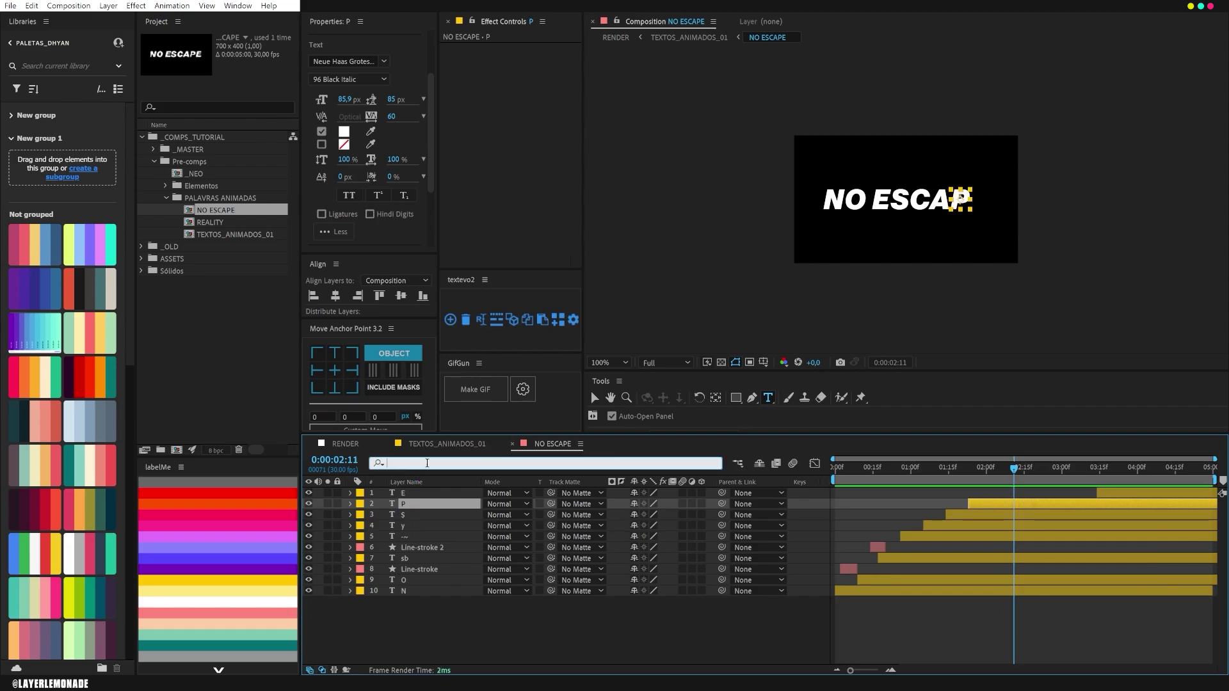
type("sour")
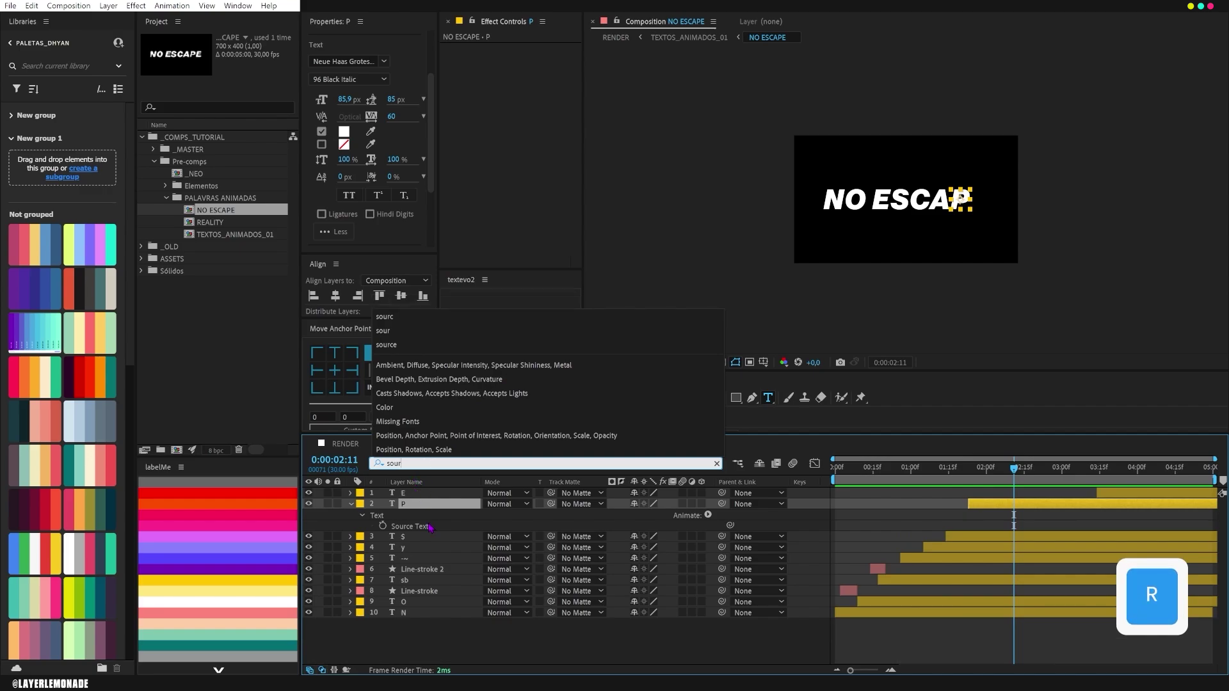
left_click(384, 528)
left_click(382, 526)
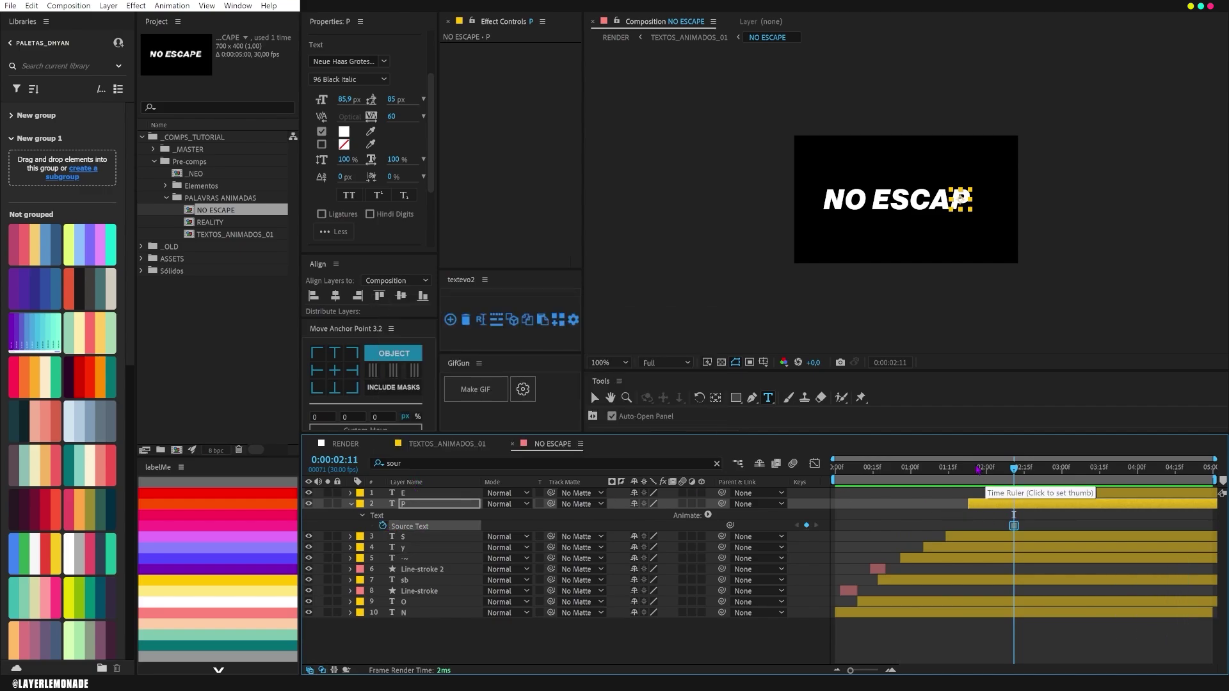
- Move the P layer's Source Text keyframe to 0:00:02:02
left_click(969, 469)
key("ctrl+shift")
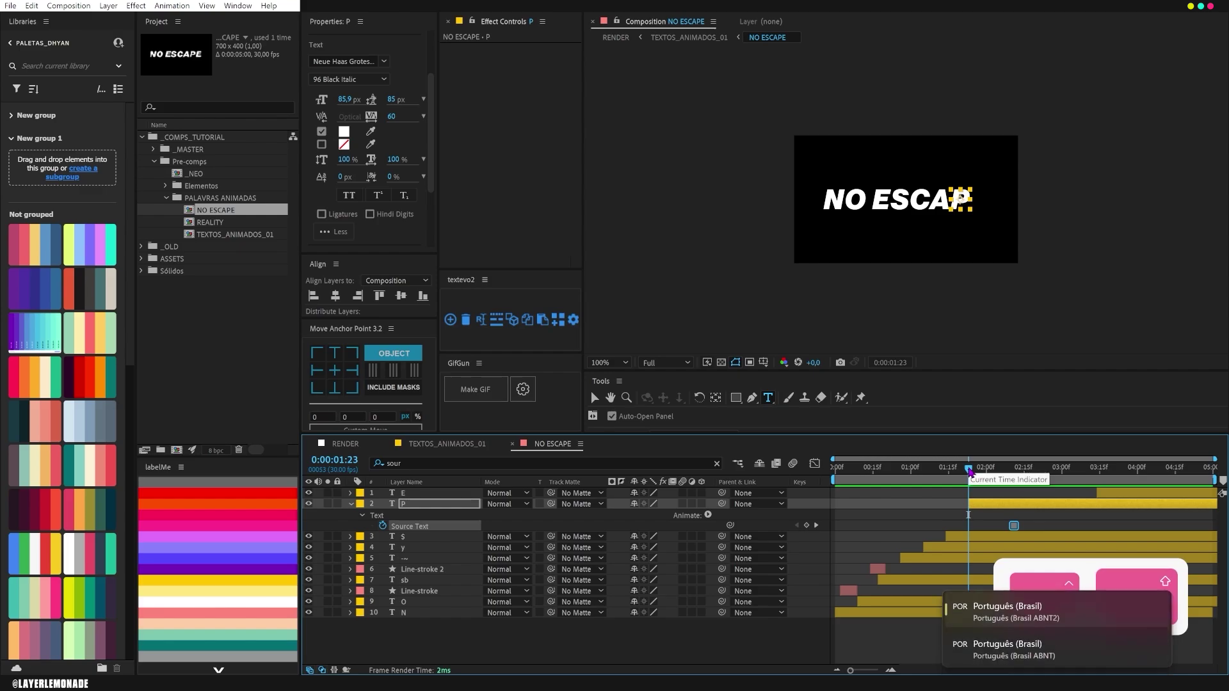
key("ctrl+shift+Right")
key("ctrl+Left")
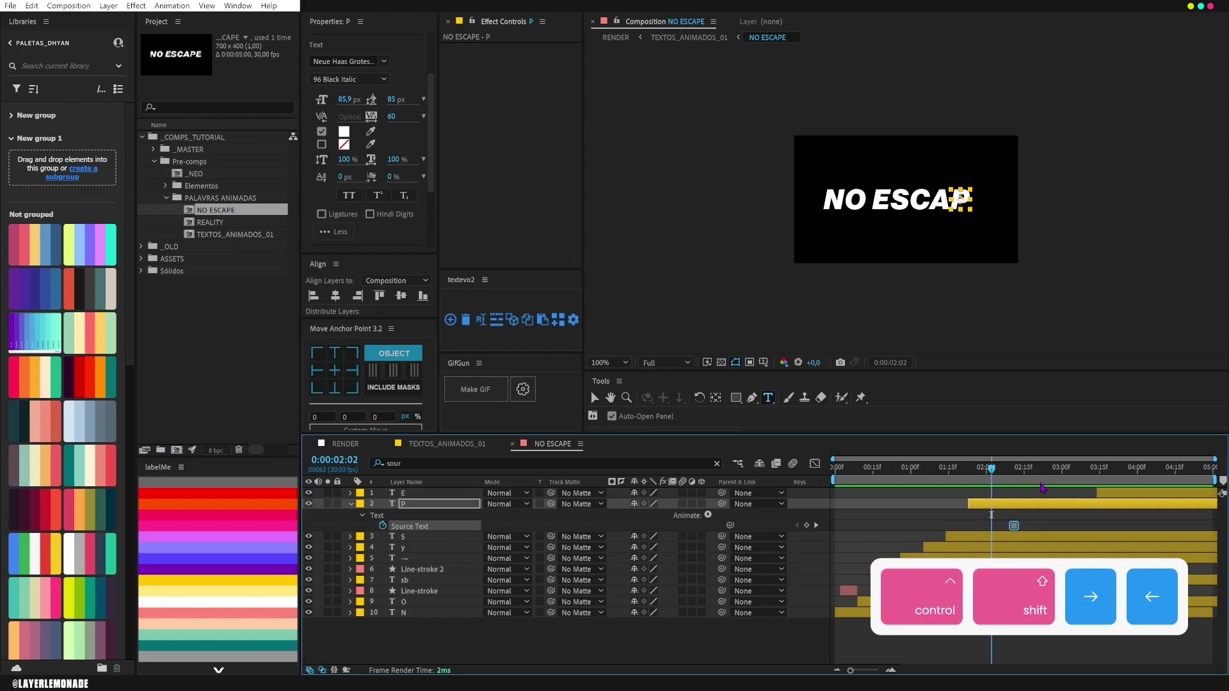
left_click_drag(1013, 526, 991, 525)
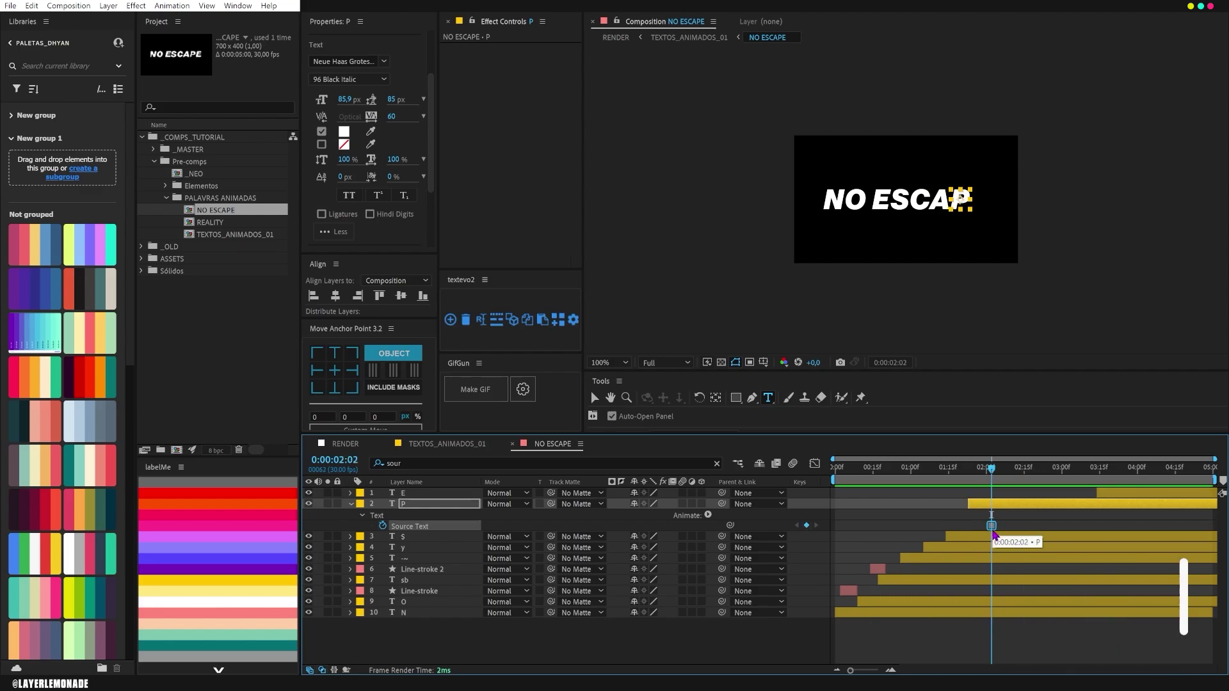
- Add a Source Text keyframe at 0:00:01:23 on the P layer, replacing the letter with "--"
left_click_drag(991, 480, 970, 482)
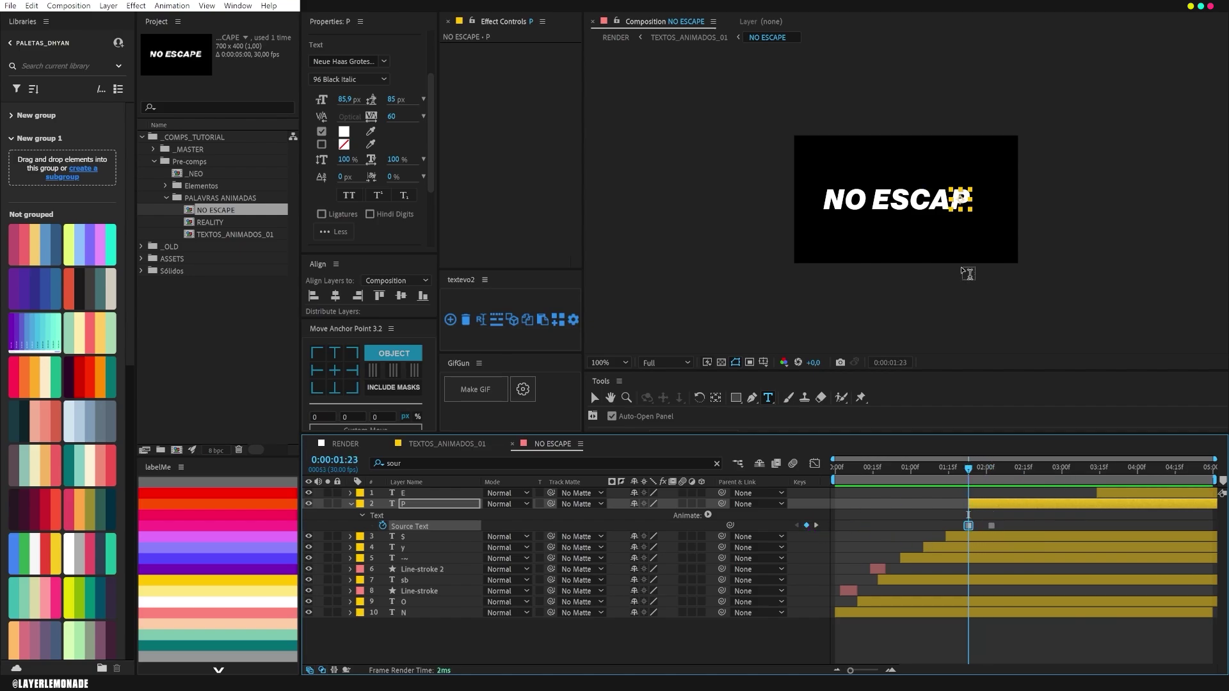
left_click(965, 207)
key("BackSpace")
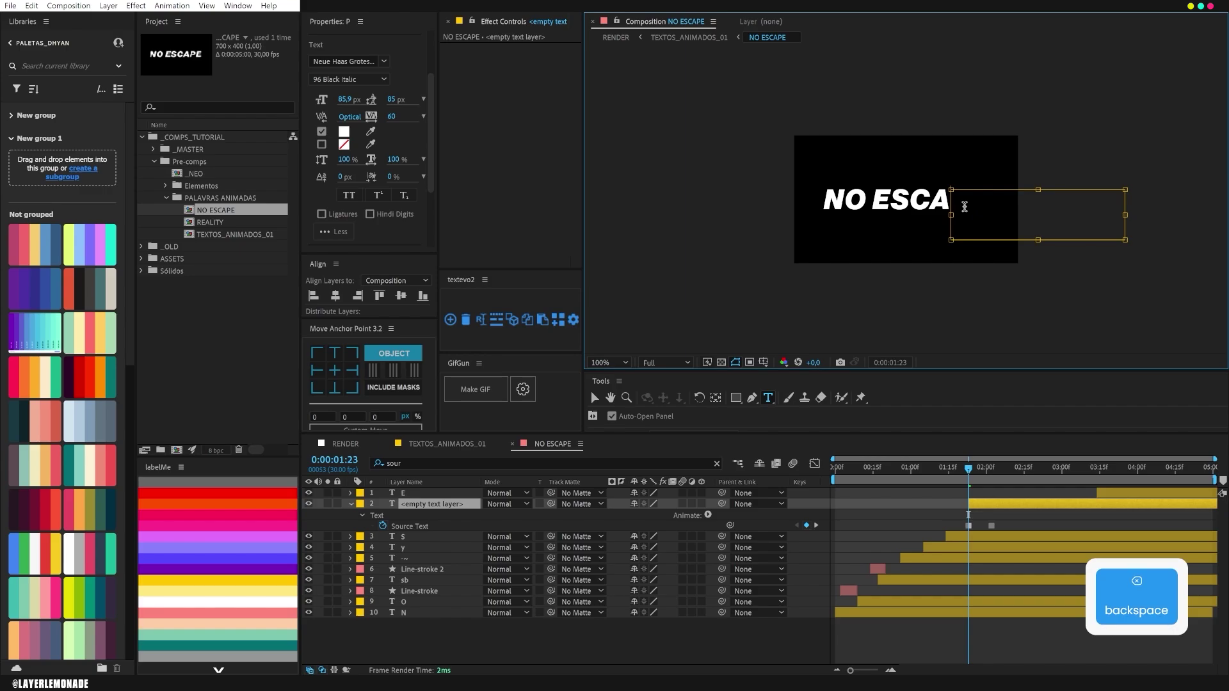
type("--")
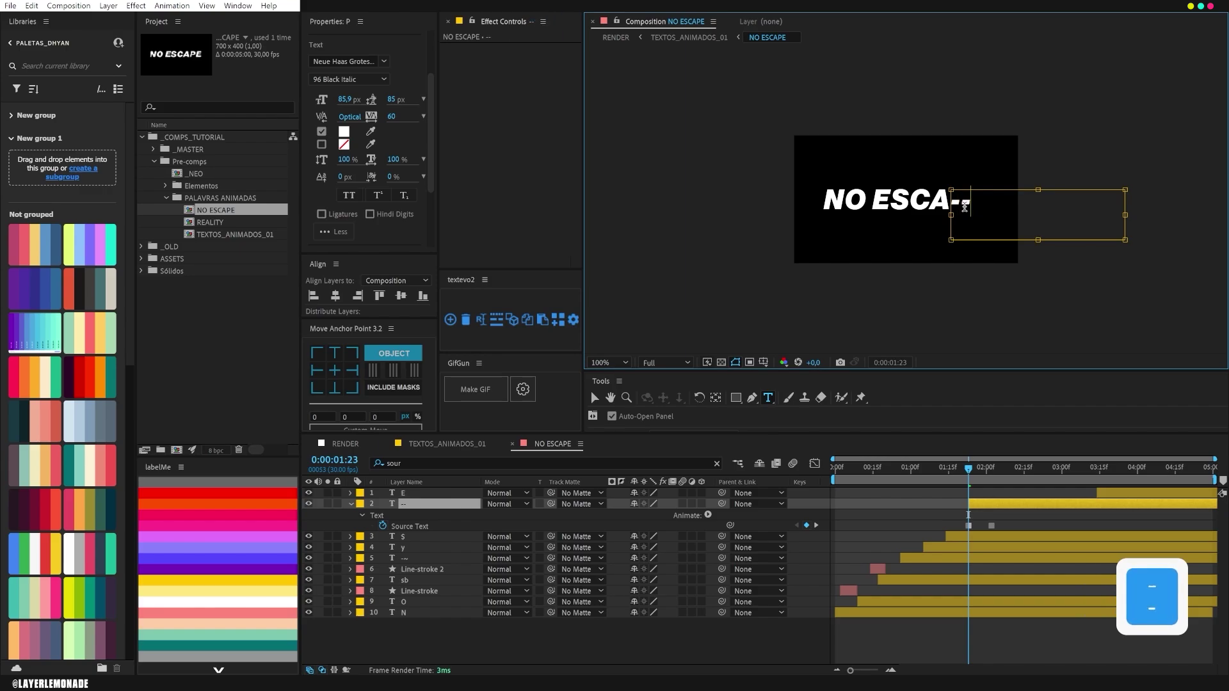
- Add a Source Text keyframe at 0:00:01:26 on the P layer that replaces the dashes with ";"
left_click(969, 473)
key("ctrl+Right")
key("ctrl+Right")
key("ctrl+Right")
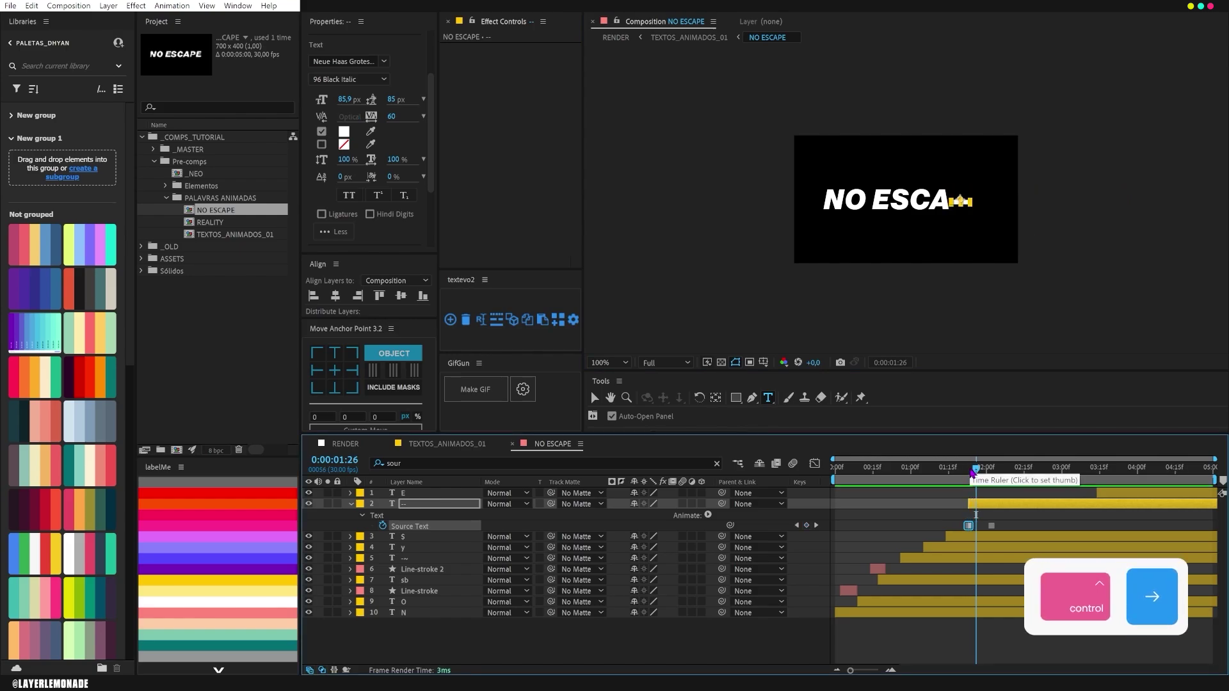
left_click(969, 204)
key("BackSpace")
key("BackSpace")
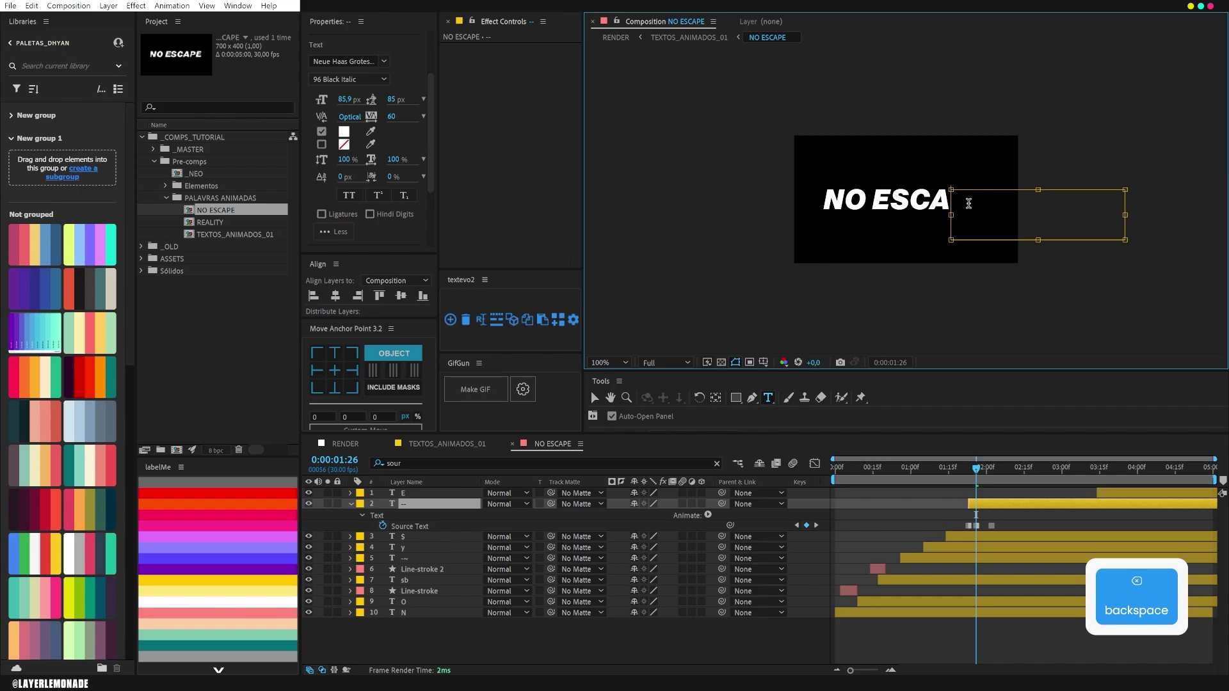
type(",")
key("BackSpace")
type(";")
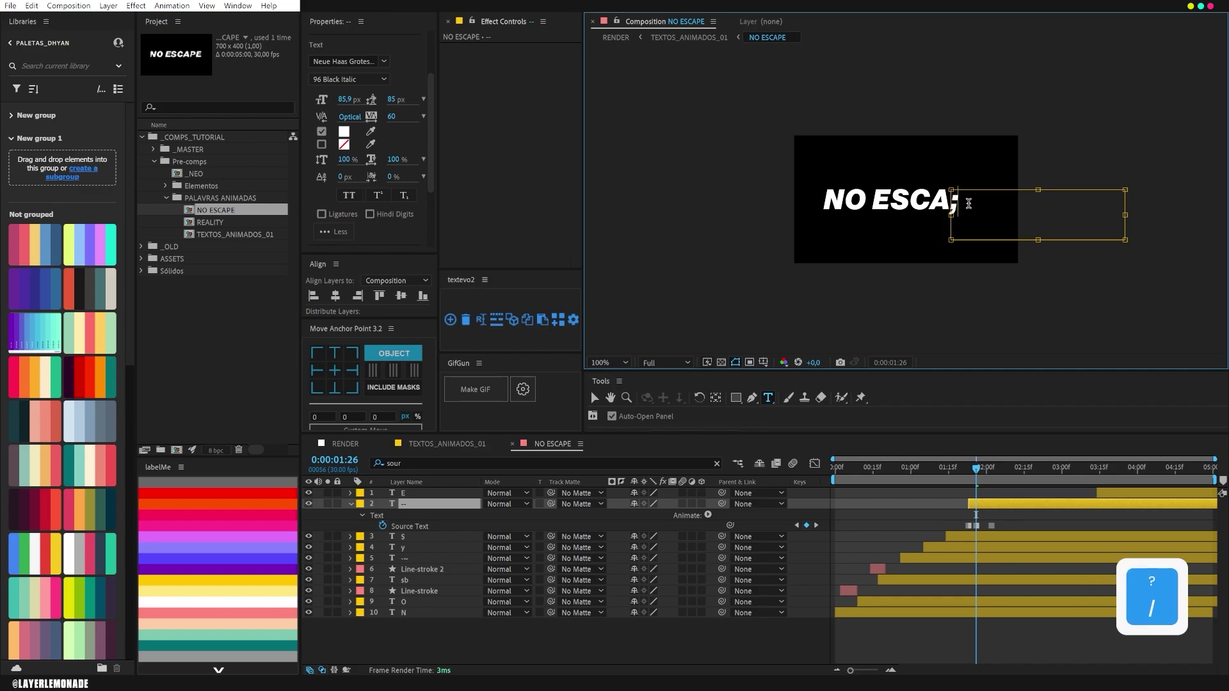
- Add a Source Text keyframe at 0:00:01:29 on the P layer with a lowercase "w"
left_click(972, 471)
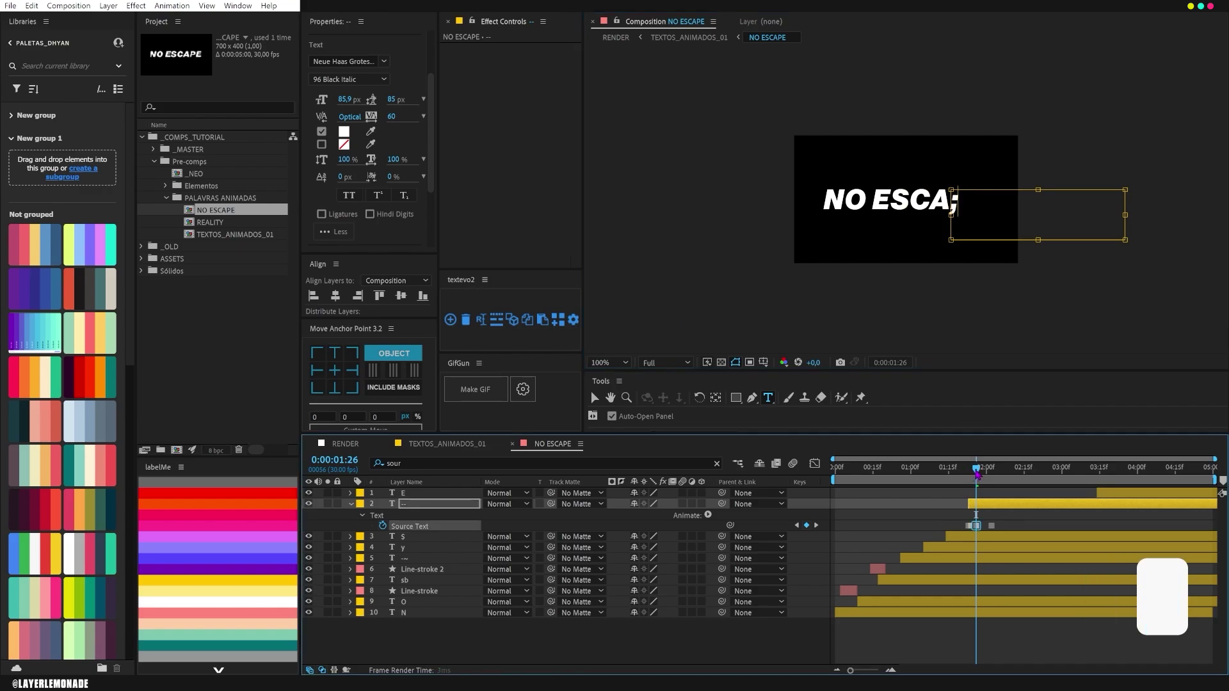
key("ctrl+Right")
key("ctrl+Right")
key("ctrl+Right")
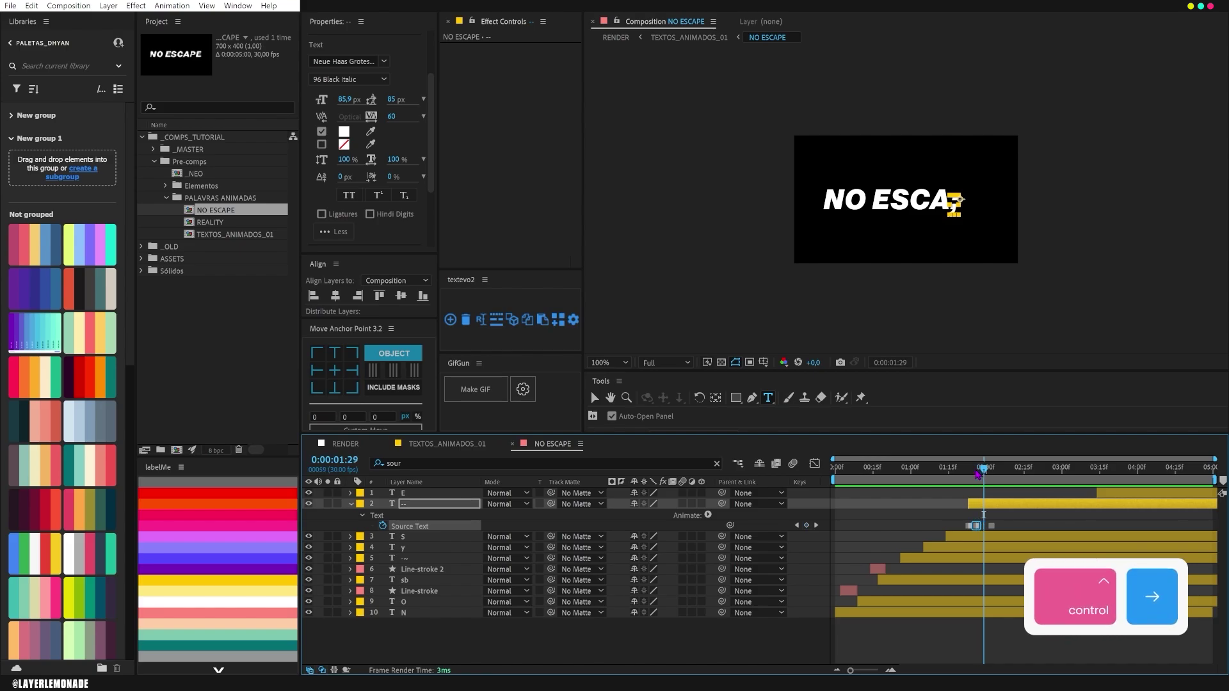
left_click(955, 202)
key("BackSpace")
type("w")
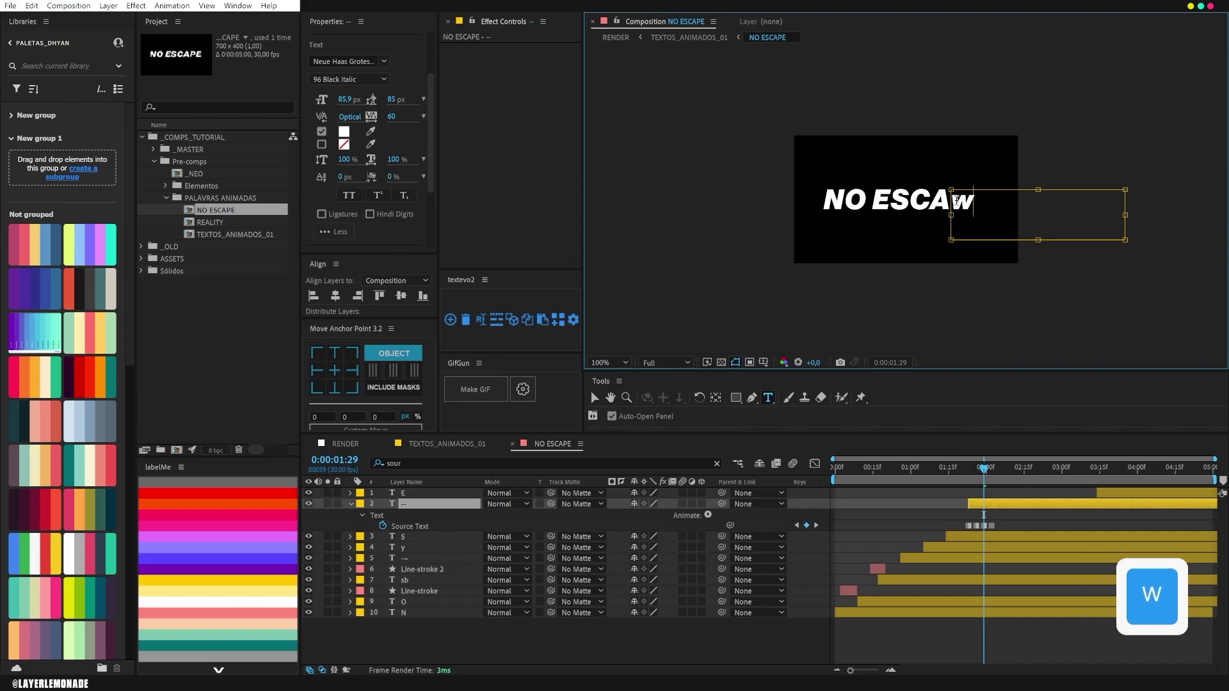
- Style the "w" with the 35 Extra Light font style and a size of about 55.9 px
key("shift+Left")
left_click(348, 79)
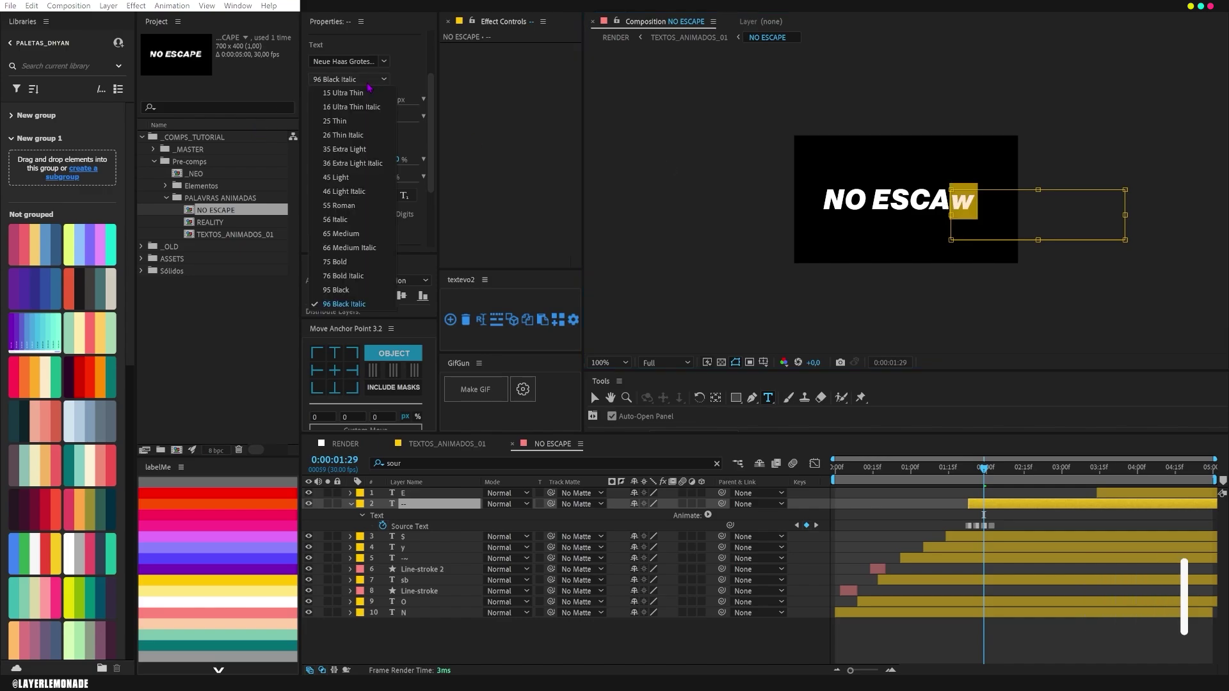
left_click(349, 115)
left_click_drag(346, 104, 331, 107)
left_click(358, 80)
left_click(360, 149)
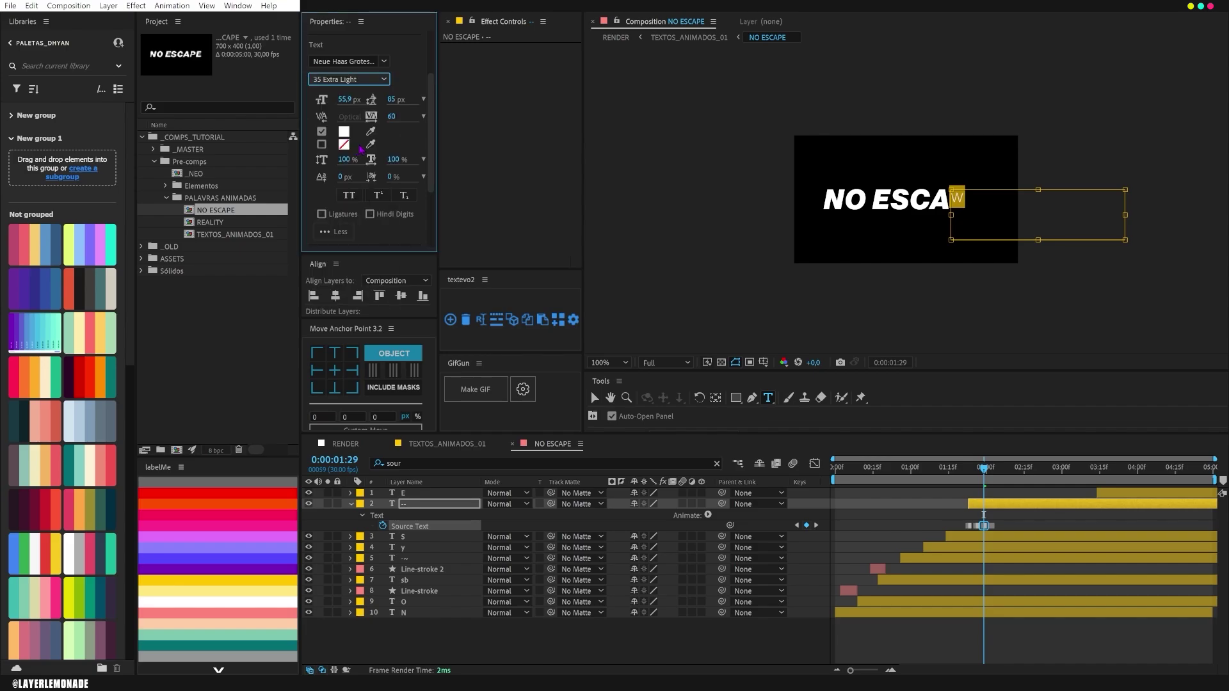
- Preview the P layer's glyph changes, and shift the E layer so it starts at 0:00:02:00
left_click(973, 479)
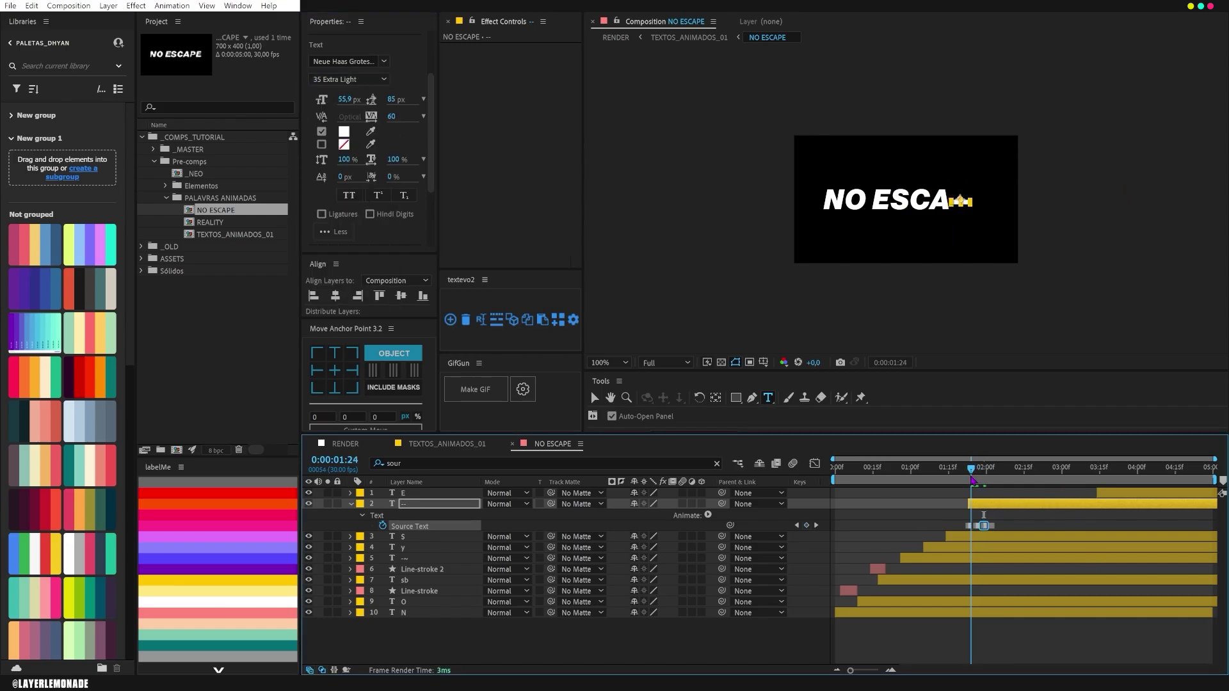
key("space")
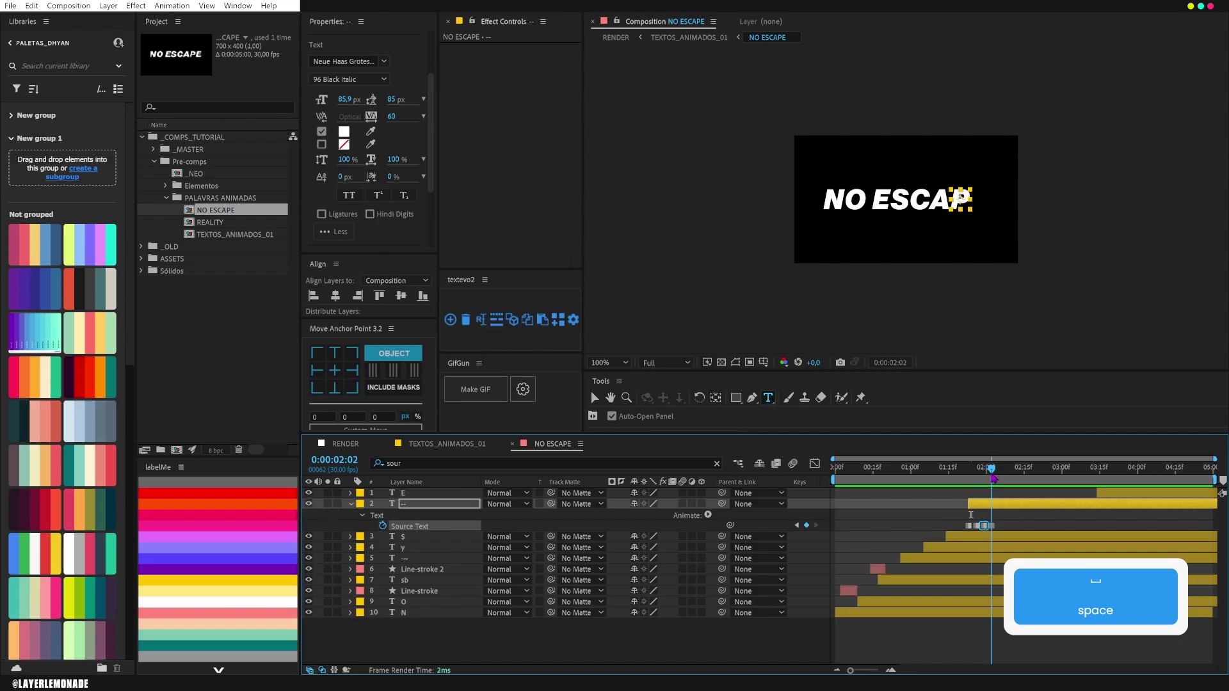
left_click_drag(1111, 501, 999, 507)
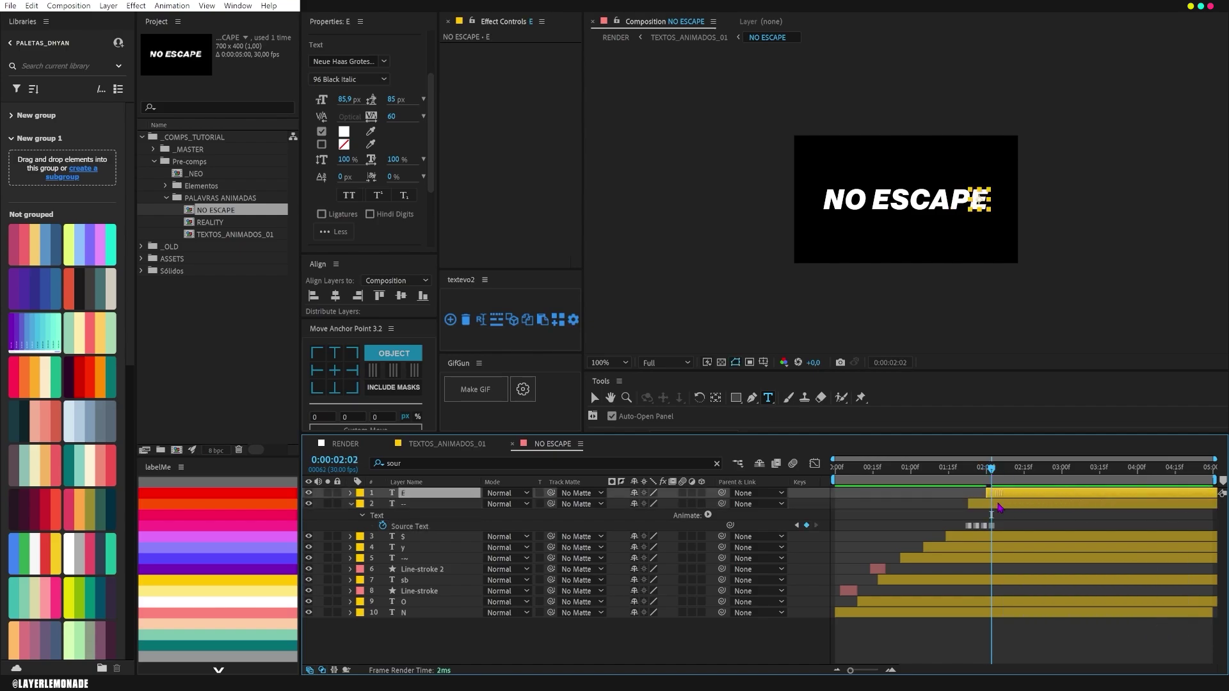
- Keyframe the E layer's Opacity from 0% at 0:00:02:00 to 100% at about 0:00:02:11
left_click(351, 505)
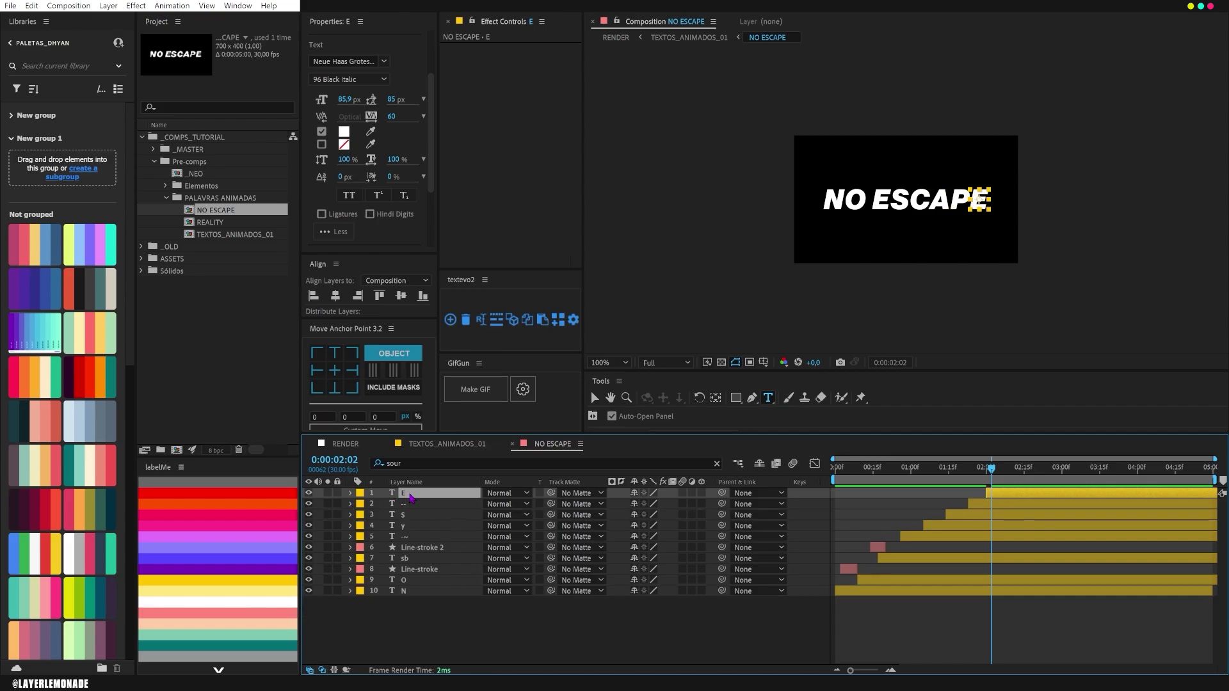
key("alt+shift+t")
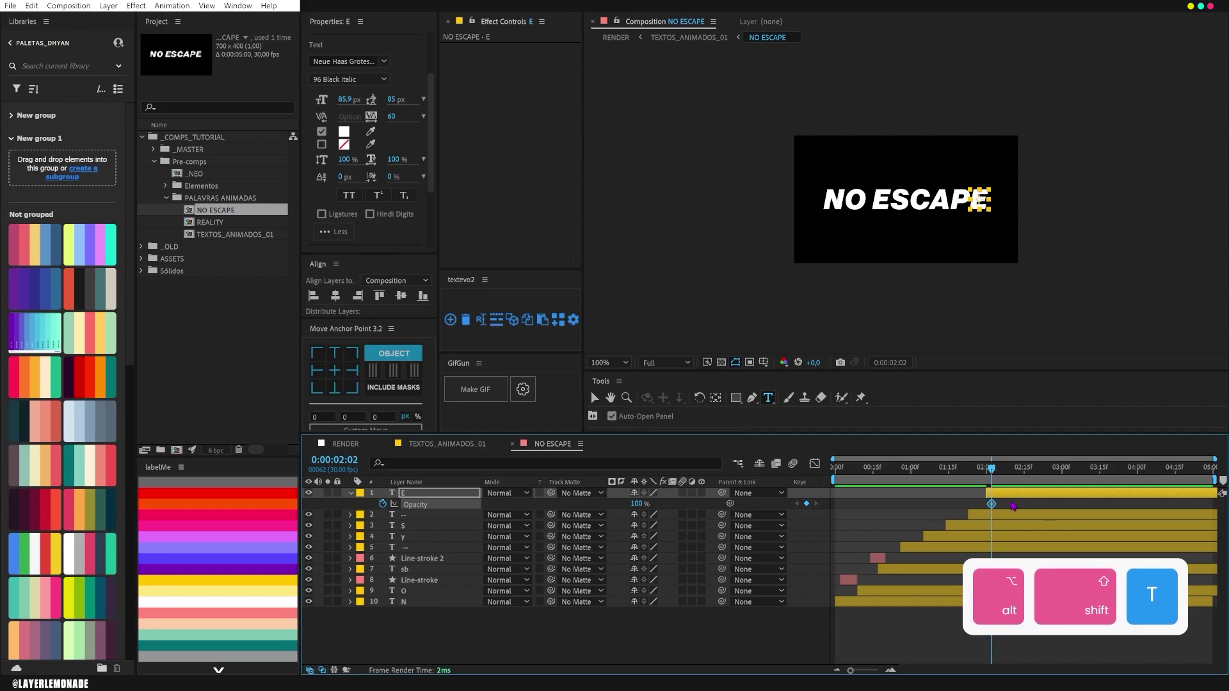
left_click_drag(994, 477, 989, 477)
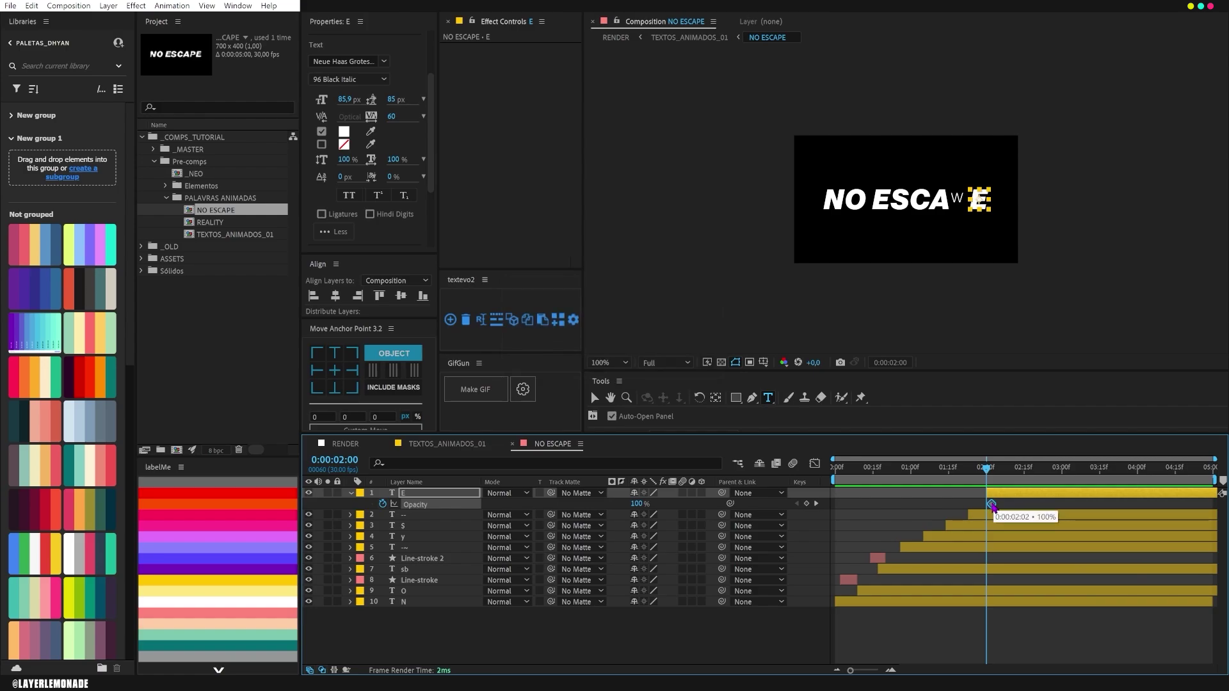
left_click_drag(992, 506, 1015, 509)
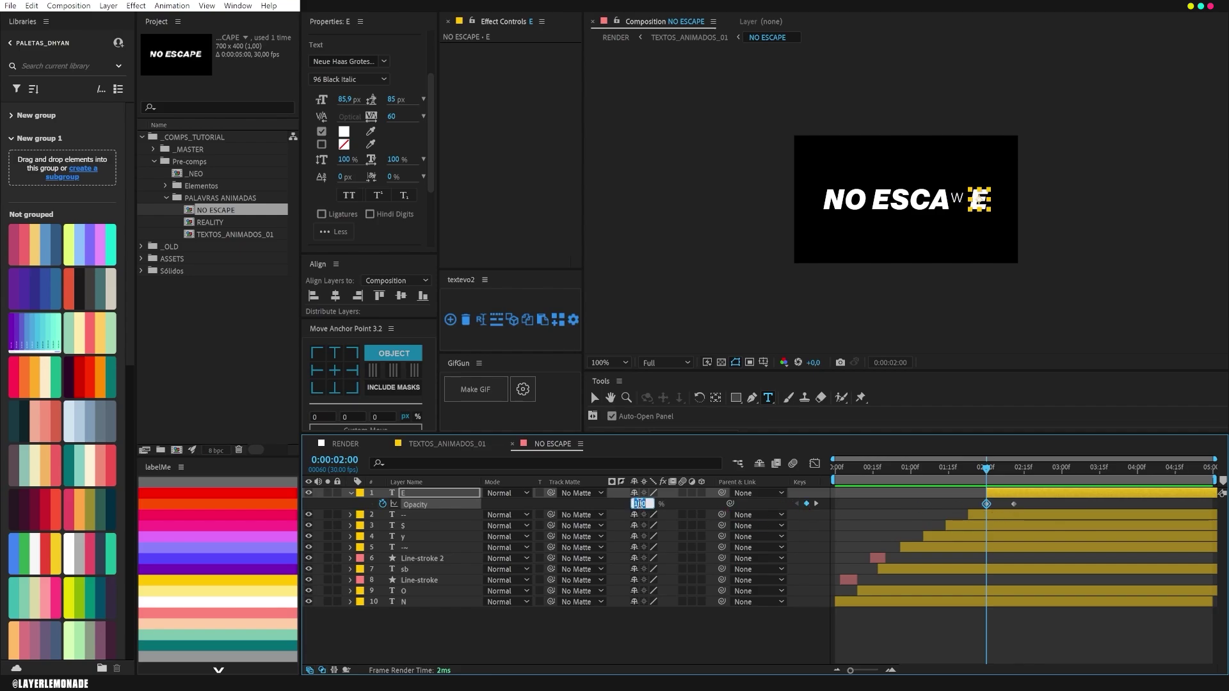
type("0")
key("Return")
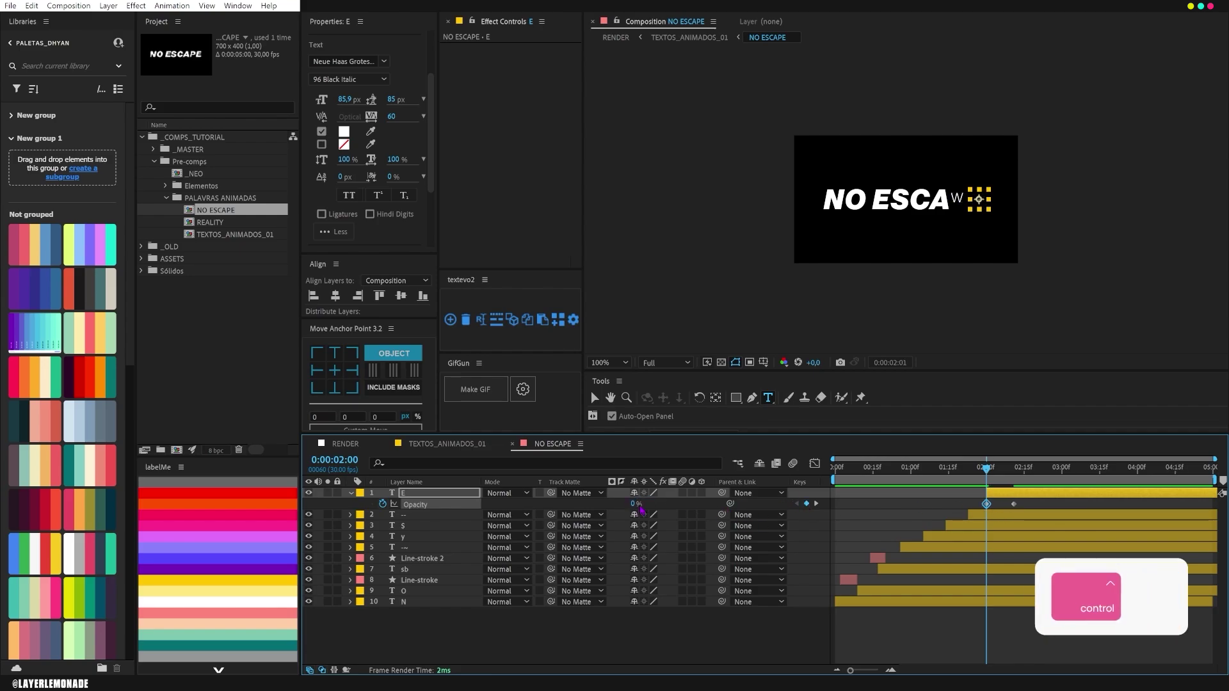
- Add Opacity keyframes on the E layer of 60% at 0:00:02:02 and 20% at 0:00:02:04
key("ctrl+Right")
key("ctrl+Right")
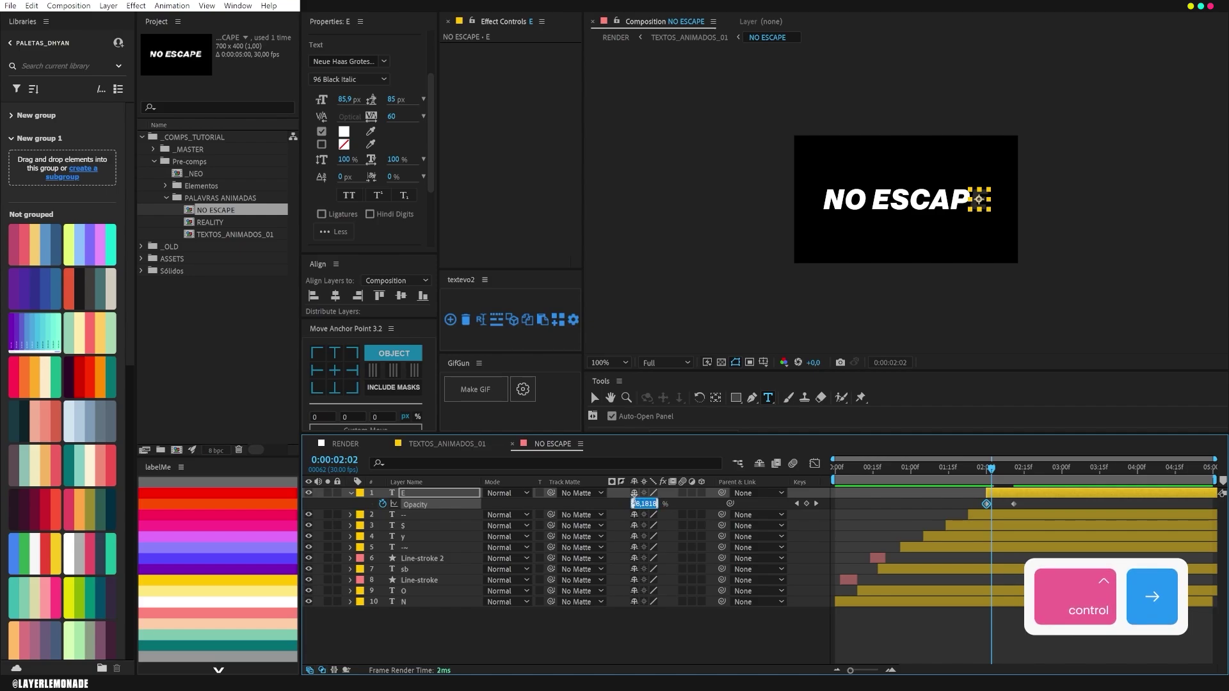
type("60")
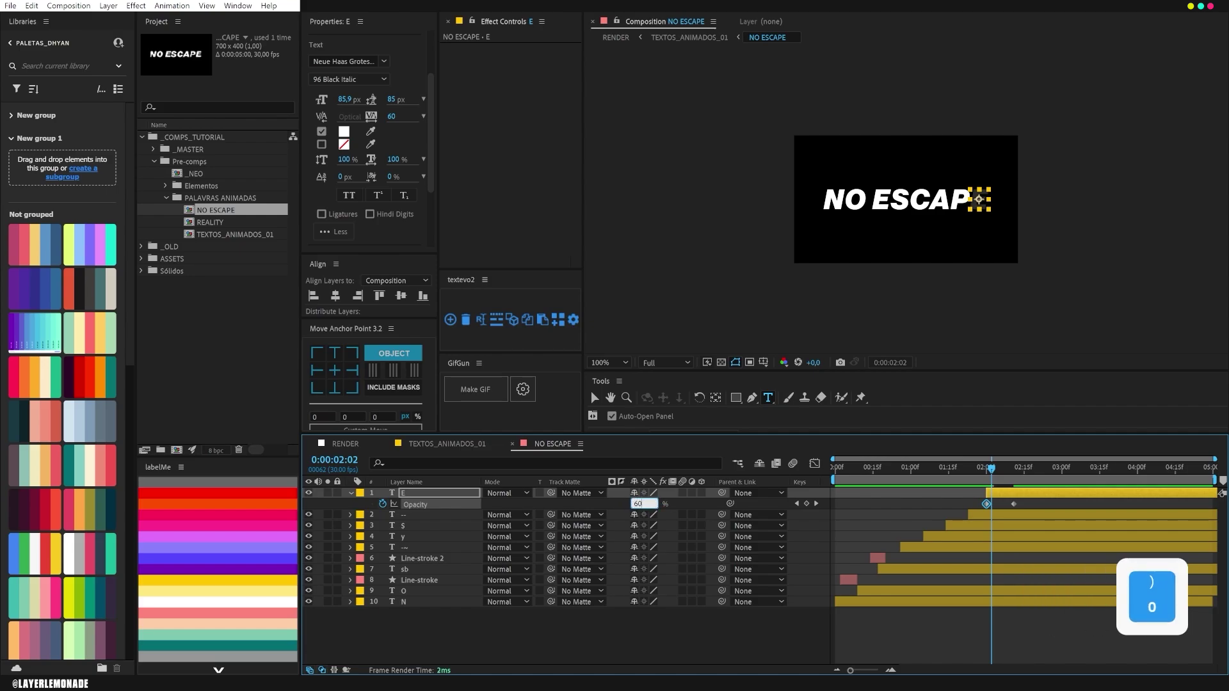
key("Return")
key("ctrl+Right")
key("ctrl+Right")
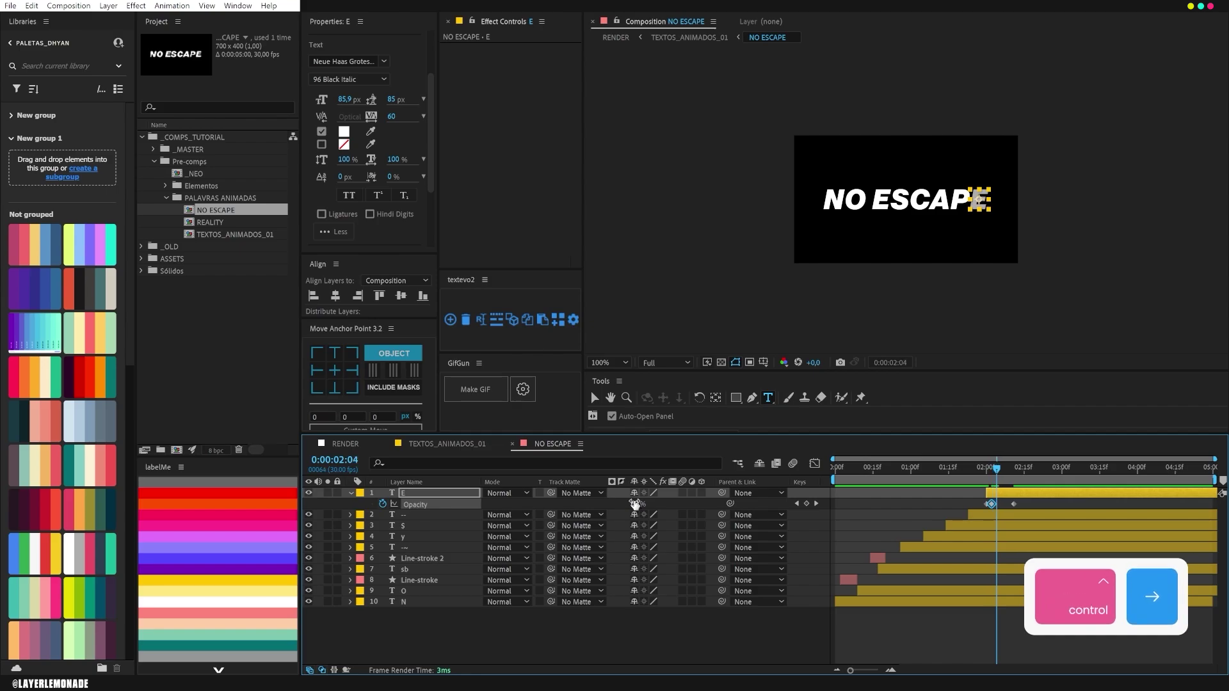
type("20")
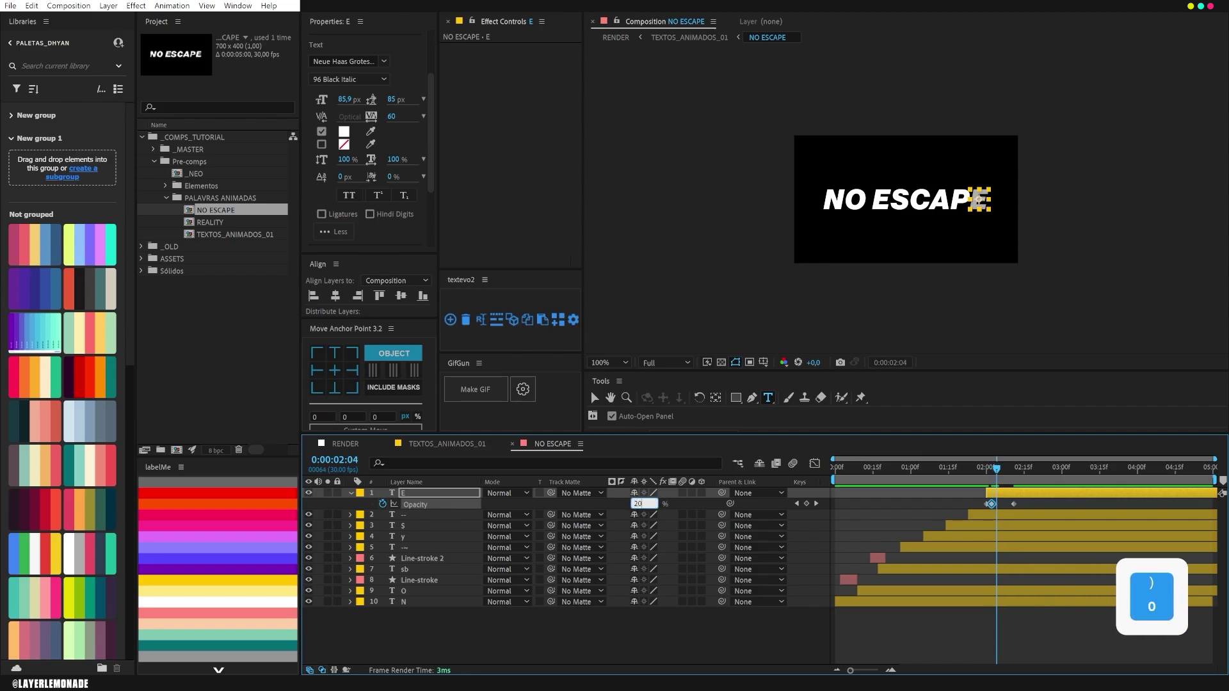
key("Return")
- Add Opacity keyframes on the E layer of 90% at 0:00:02:06 and 40% at 0:00:02:08
key("ctrl+Right")
key("ctrl+Right")
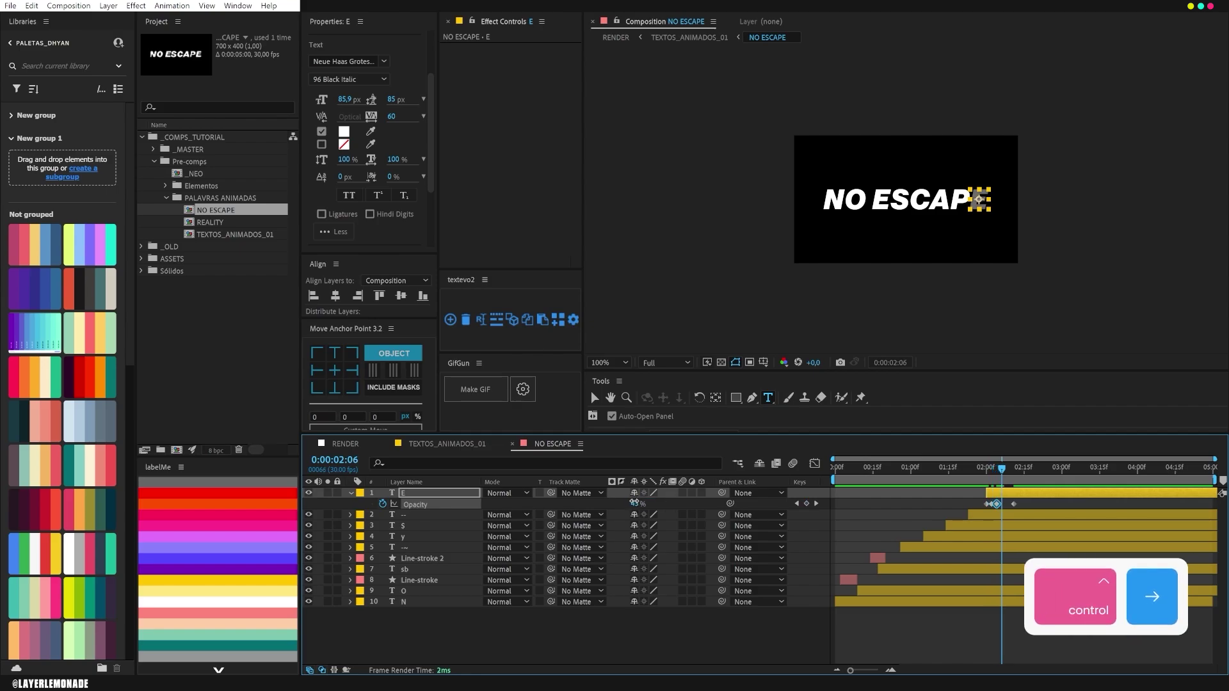
type("90")
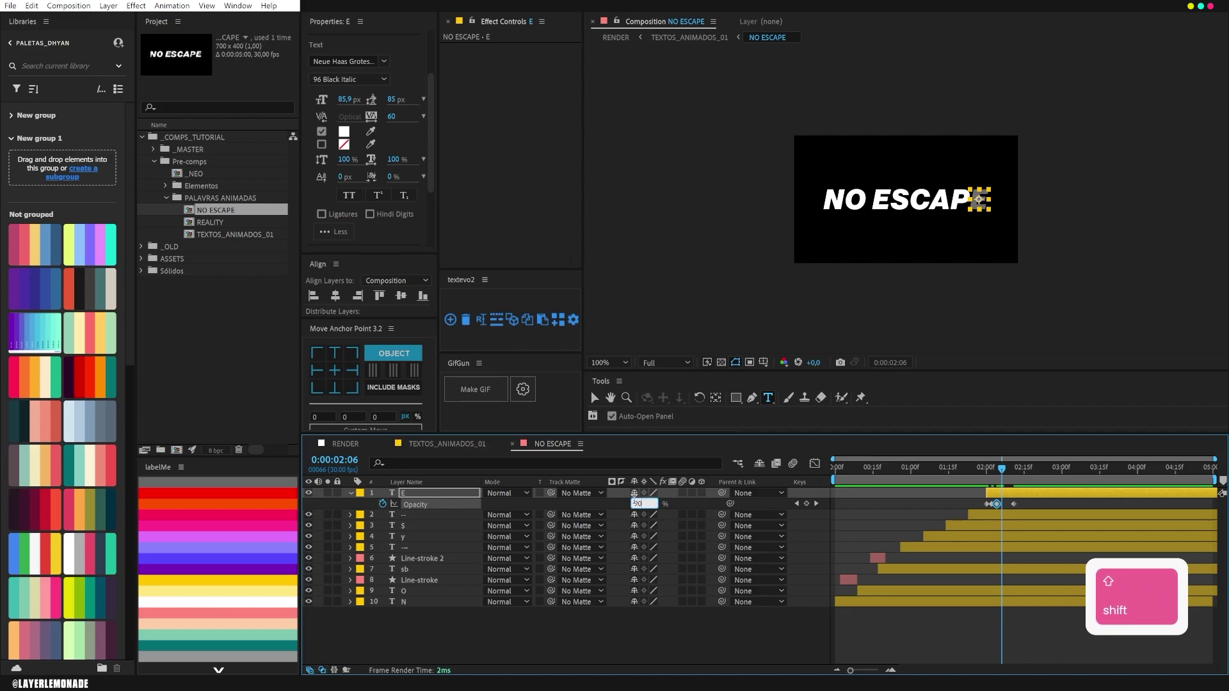
key("Return")
key("ctrl+Right")
key("ctrl+Right")
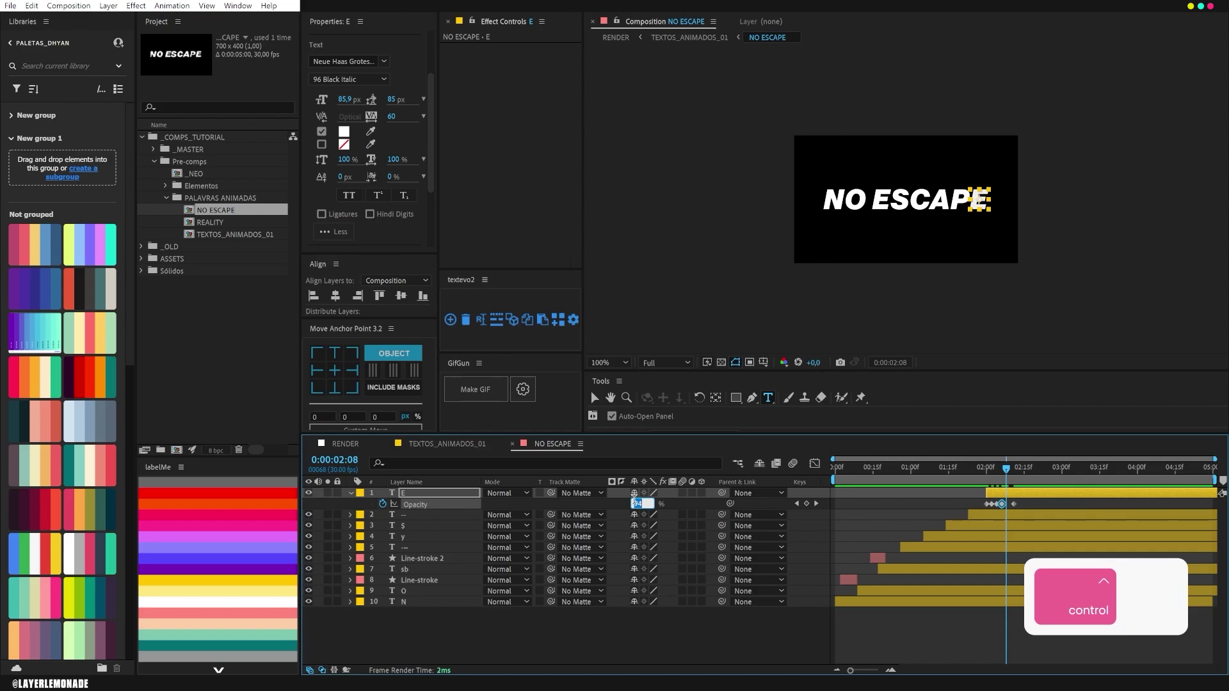
type("40")
key("Return")
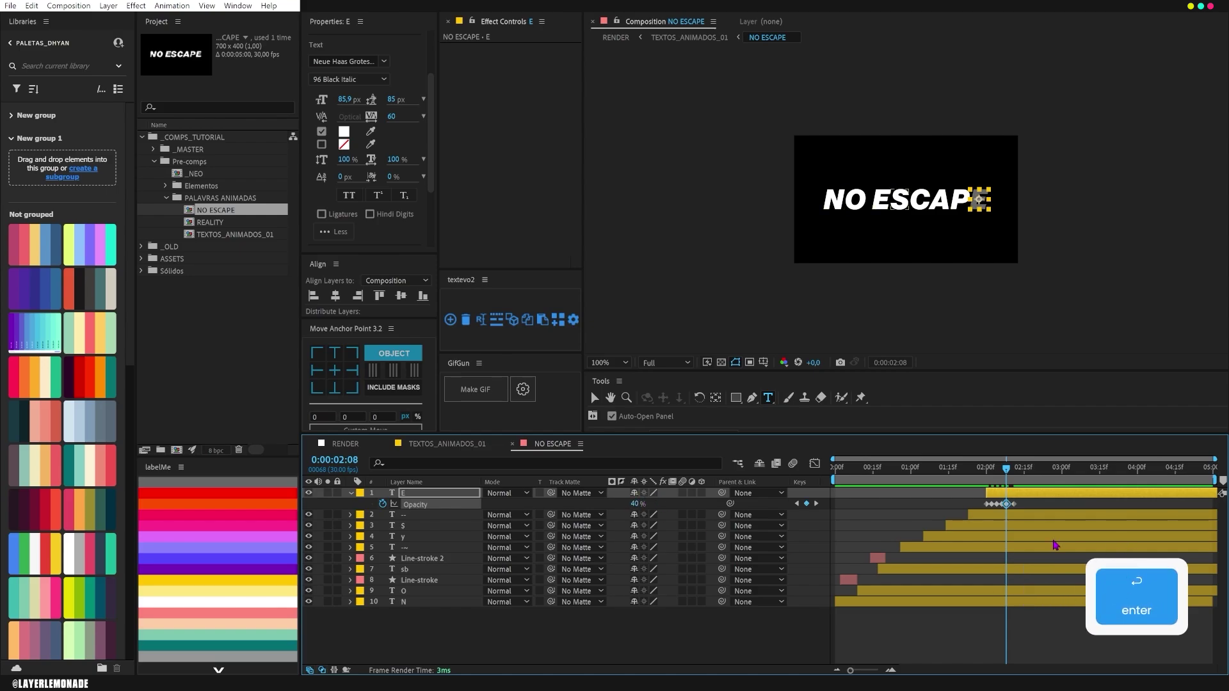
- Move the E layer's last Opacity keyframe to about 0:00:02:10 and play the animation from the start
left_click_drag(1010, 502, 1016, 510)
left_click_drag(1015, 505, 1012, 505)
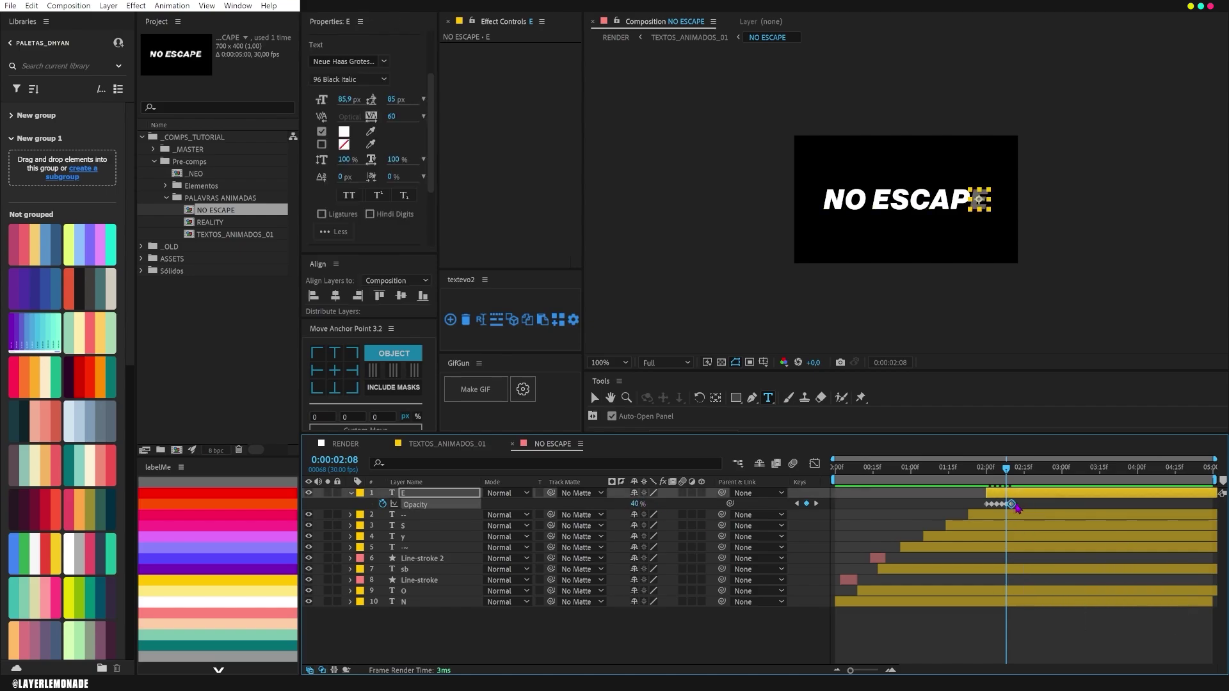
key("space")
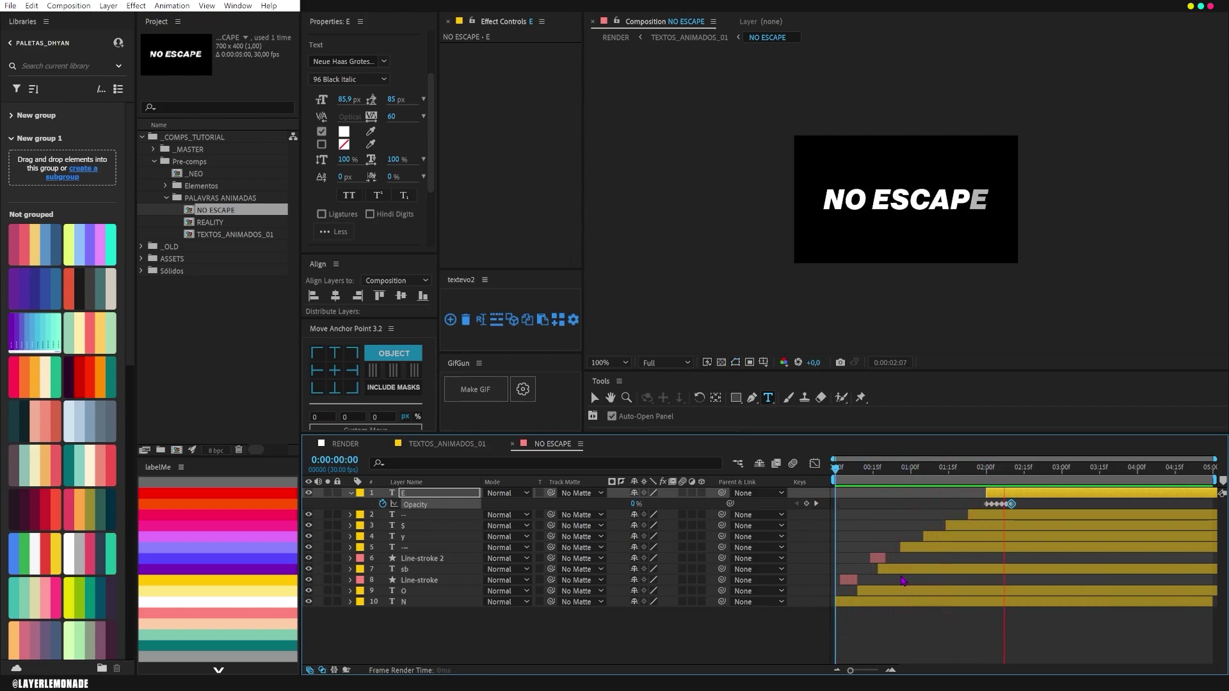
- Stretch all of the E layer's Opacity keyframes proportionally over a slightly longer span and return to the start of the timeline
key("space")
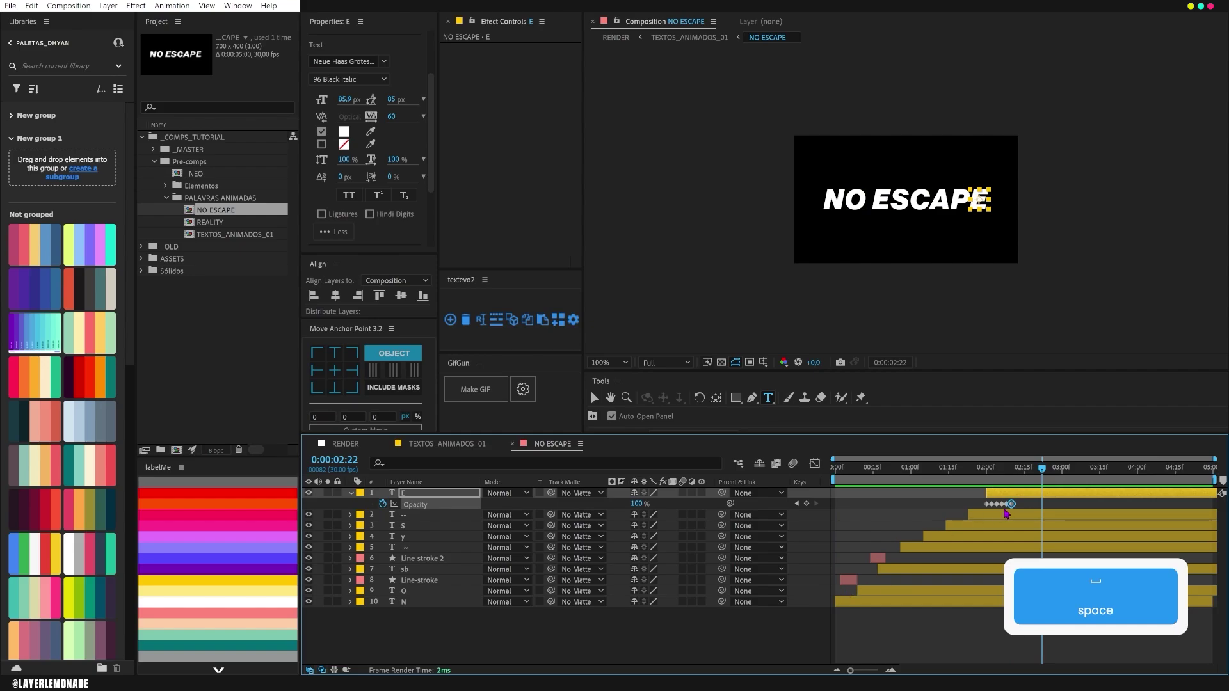
left_click_drag(1021, 506, 982, 502)
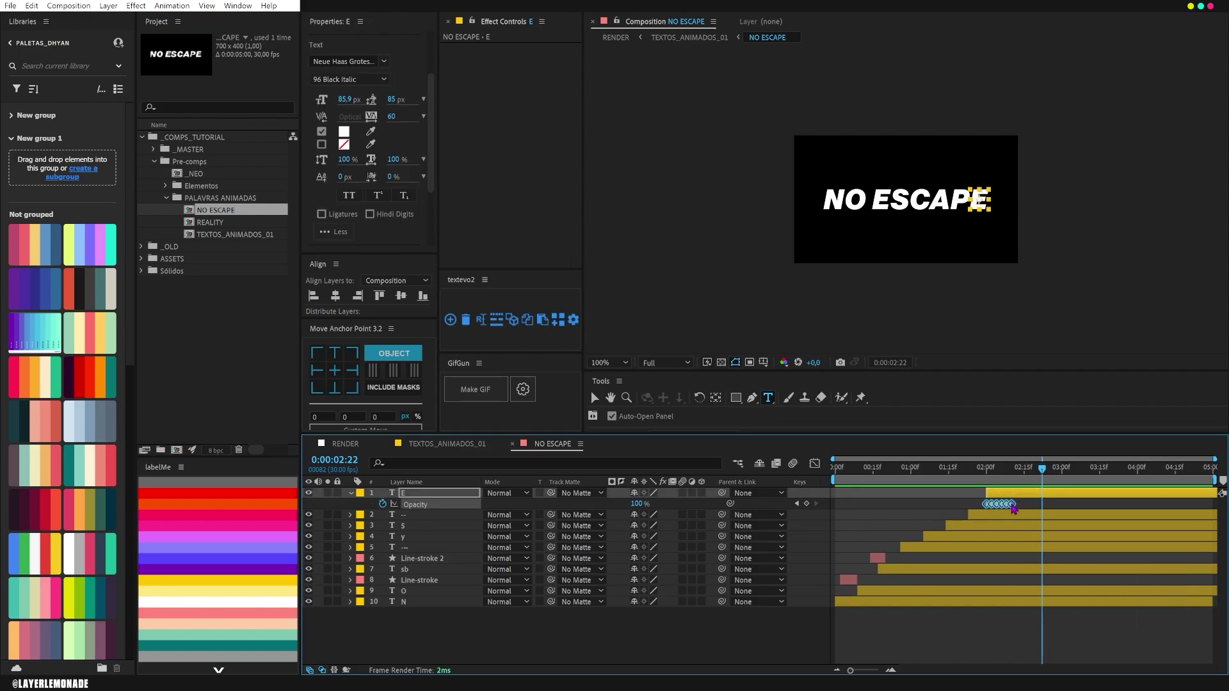
key("alt")
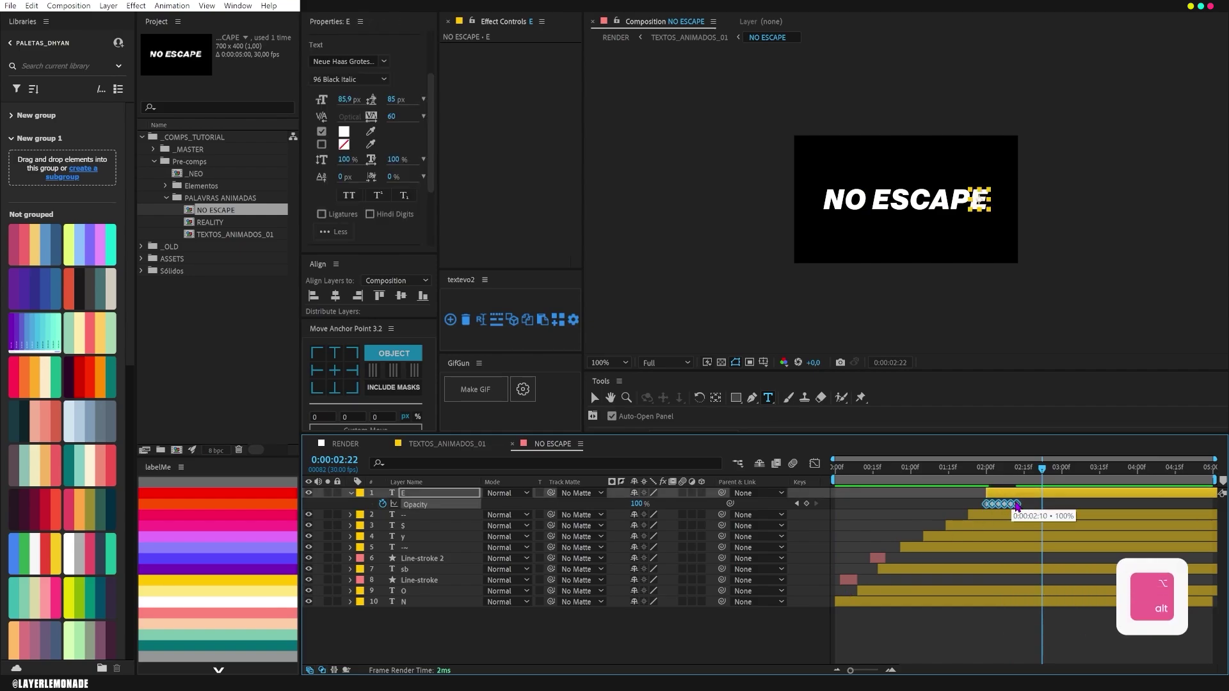
left_click_drag(966, 471, 831, 493)
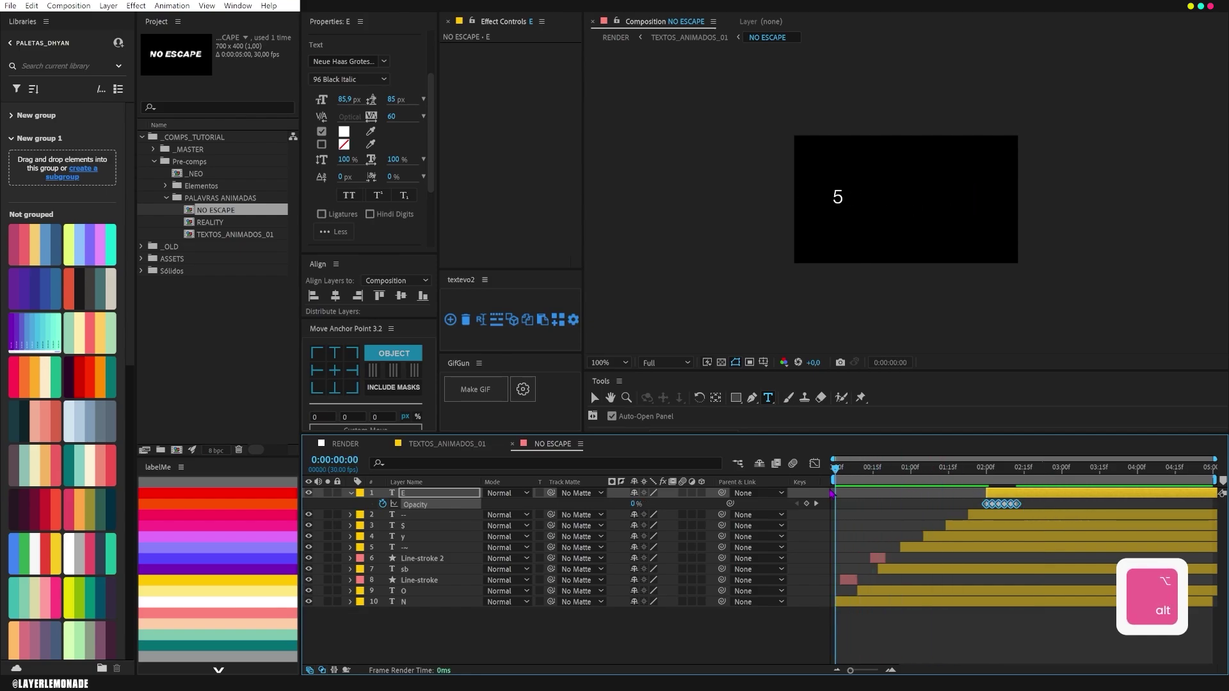
left_click(414, 570)
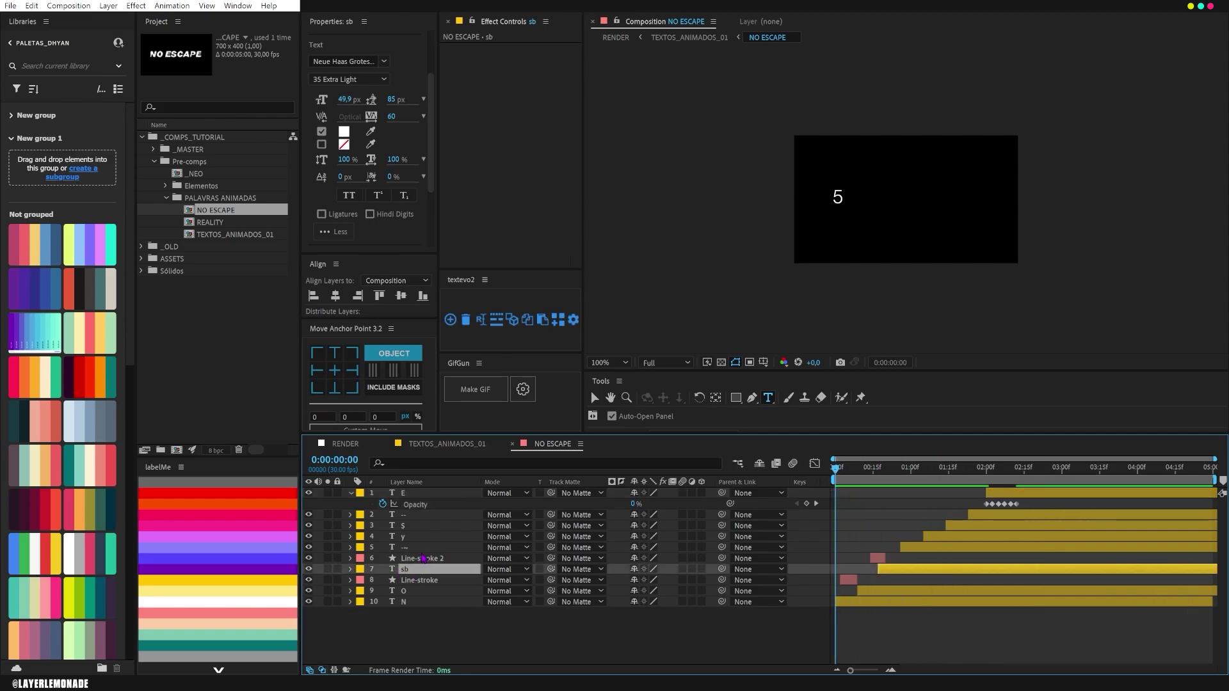
left_click(422, 549)
left_click(422, 569)
key("ctrl+z")
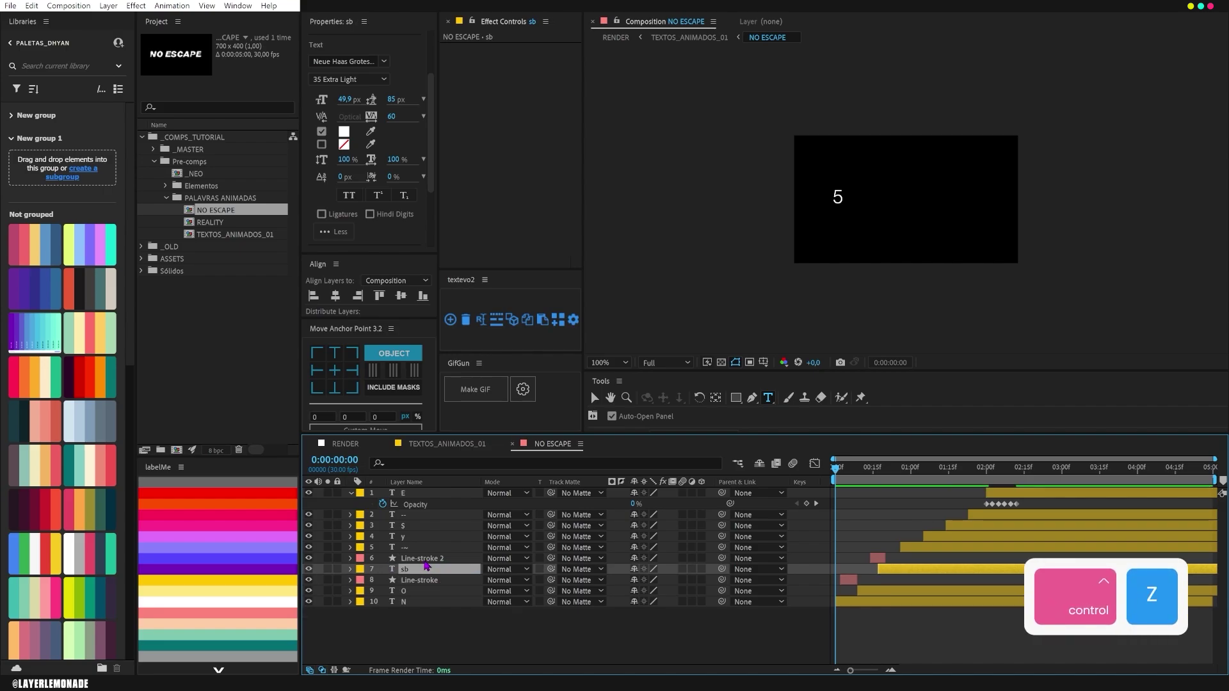
- Duplicate the Line-stroke 2 layer, place the copy above the y layer and shift it to start at about 0:00:01:03
left_click(425, 560)
key("ctrl+d")
mouse_move(425, 558)
left_mouse_down()
mouse_move(441, 525)
mouse_move(445, 542)
mouse_move(438, 533)
left_mouse_up()
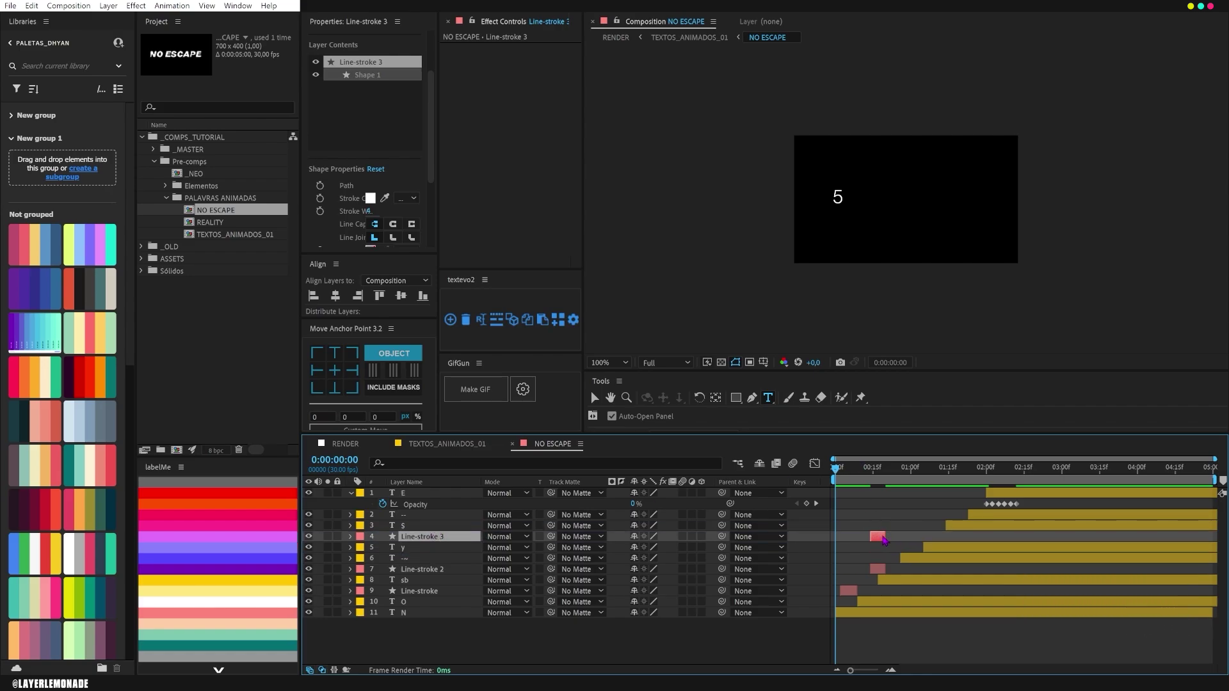
left_click_drag(884, 541, 929, 542)
- Shorten the Line-stroke 3 line by pulling its right end point inward with the Pen tool, and centre its anchor point
left_click(929, 479)
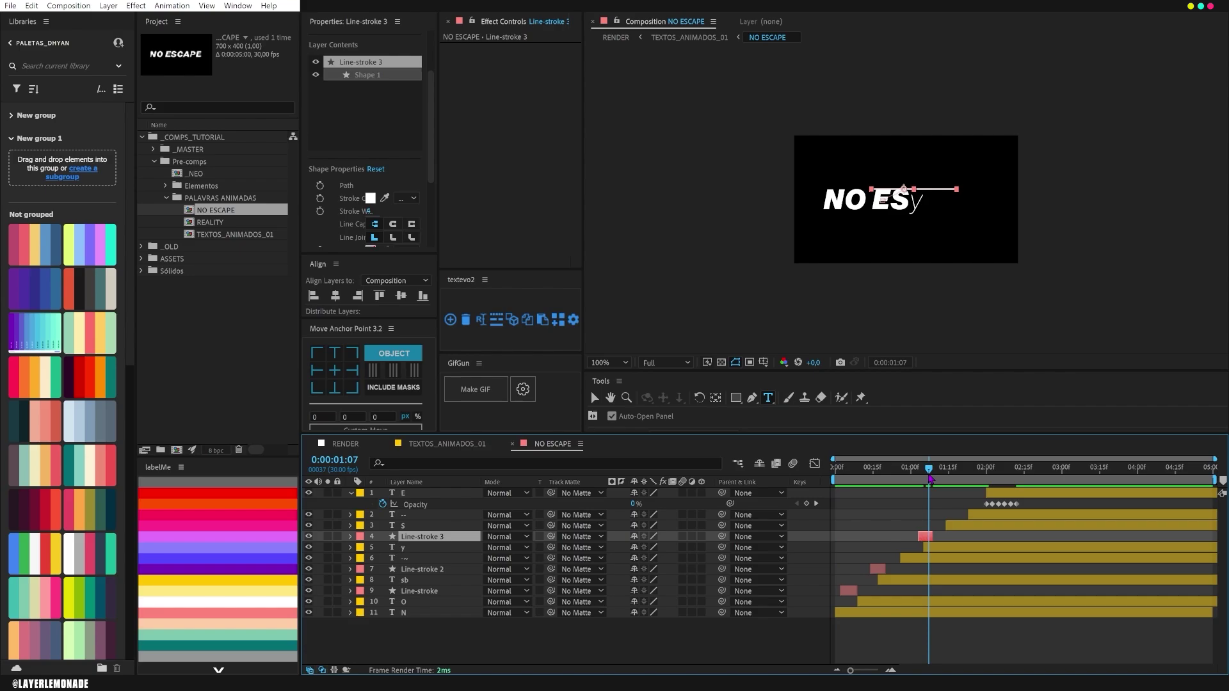
key("g")
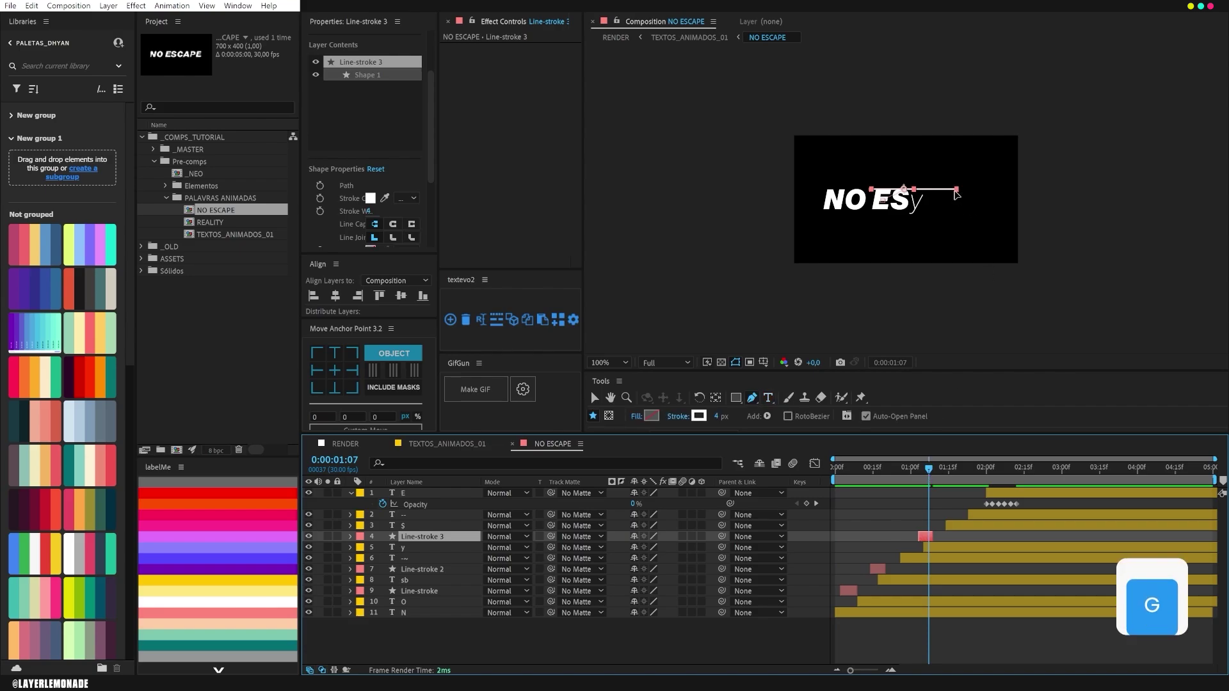
left_click(957, 191)
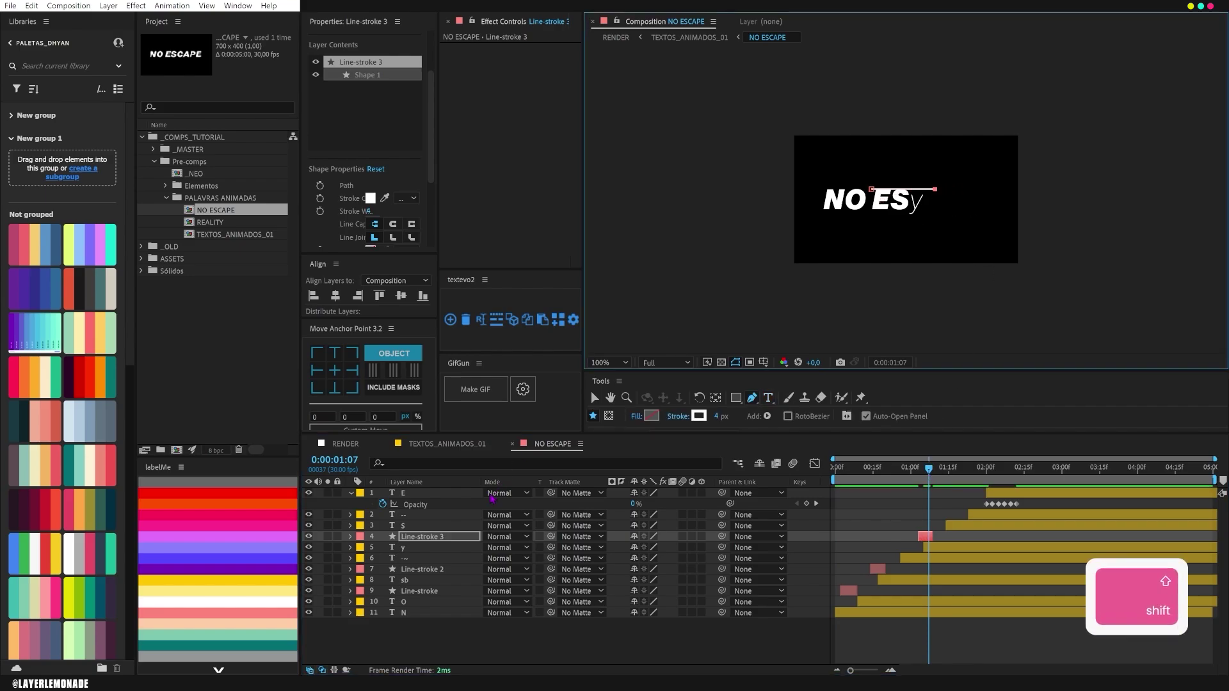
left_click(335, 374)
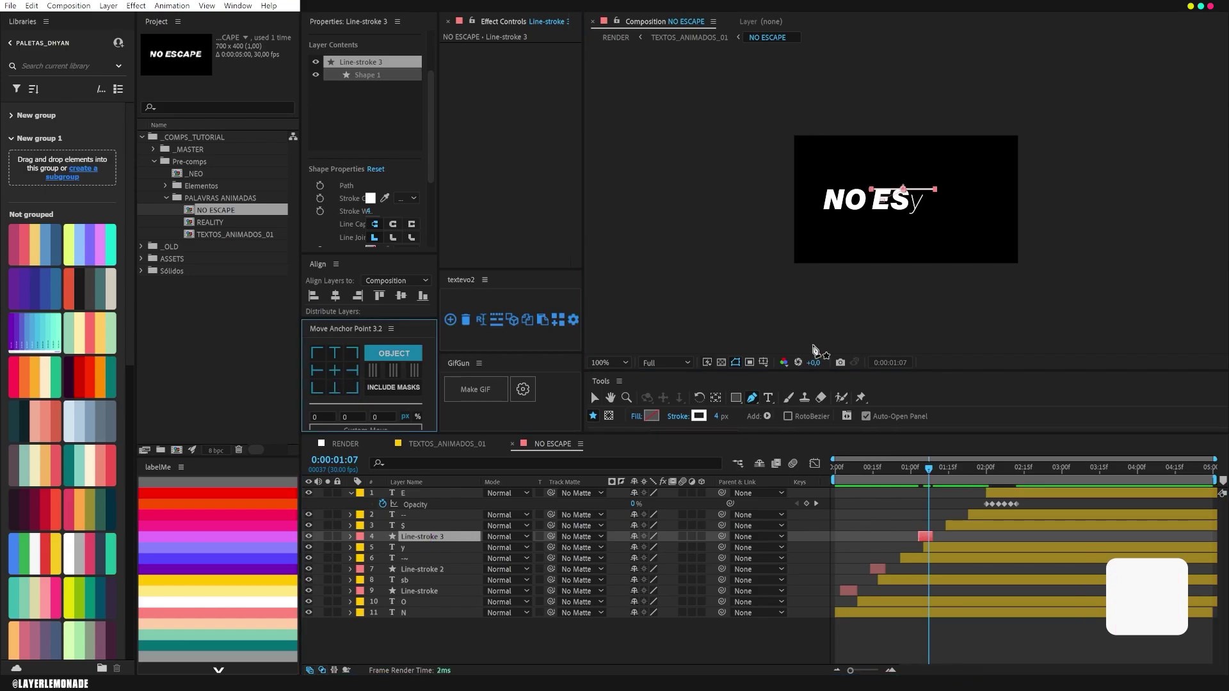
- Reveal Line-stroke 3's keyframes and set its first Position keyframe at 0:00:01:03 to about 514.5, 197
left_click(990, 537)
key("u")
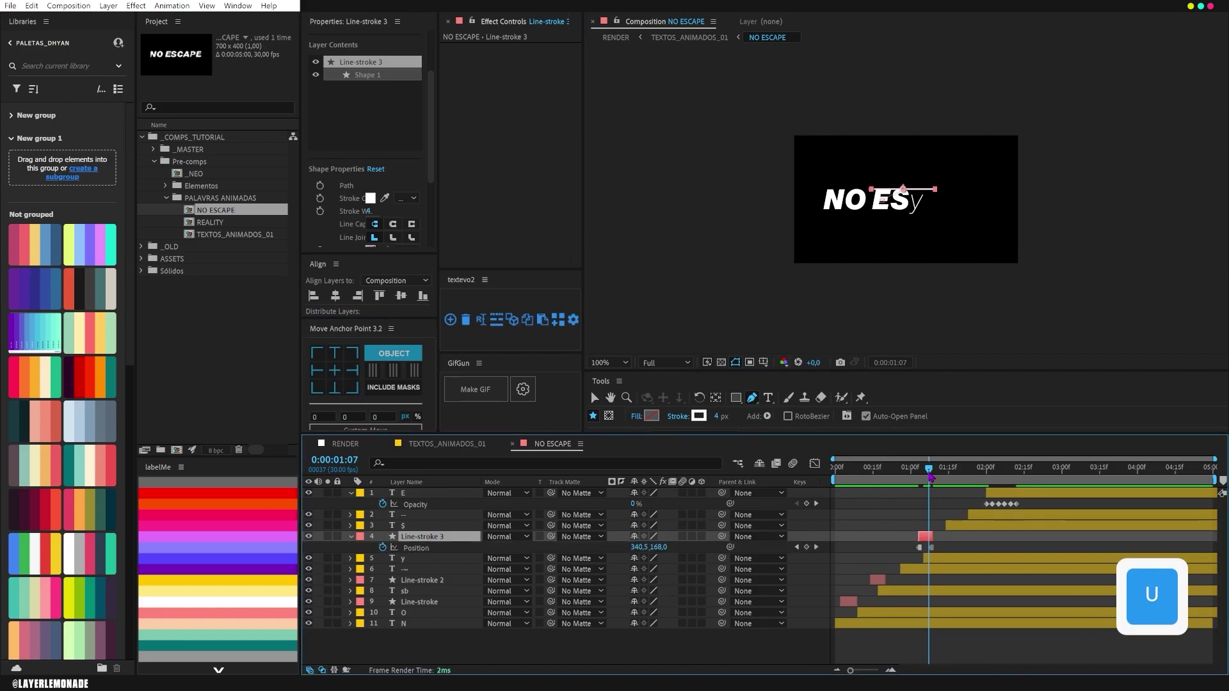
left_click_drag(931, 477, 919, 480)
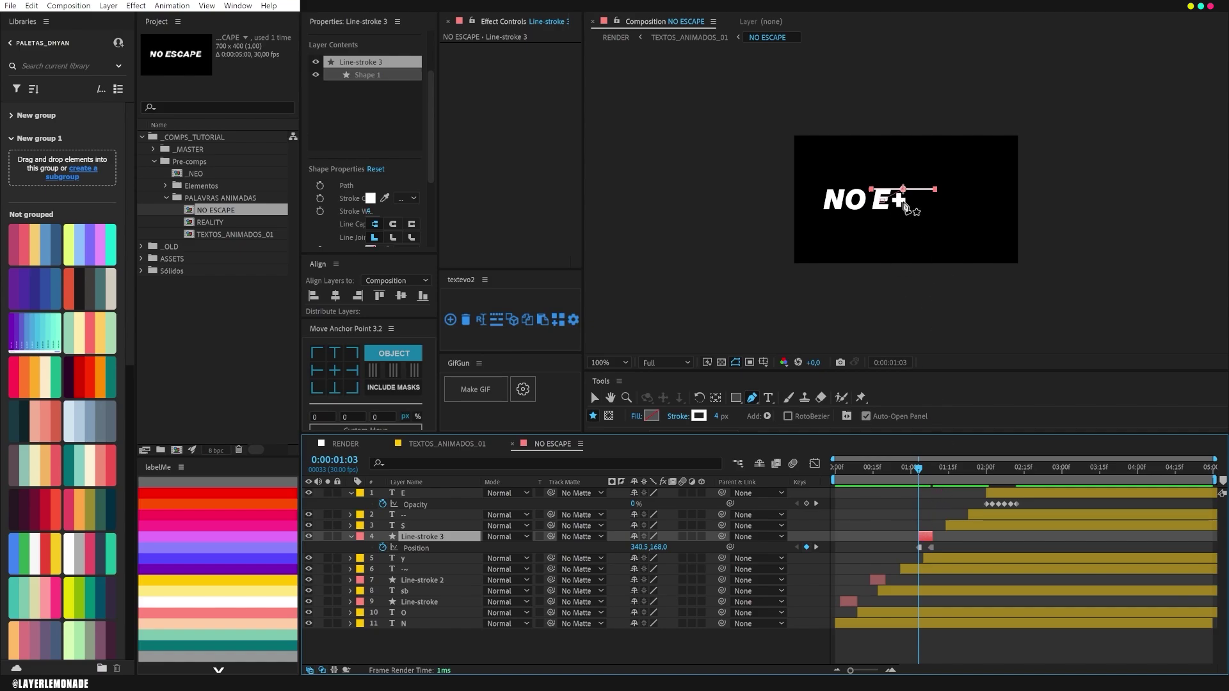
key("v")
mouse_move(904, 190)
left_mouse_down()
mouse_move(899, 200)
mouse_move(958, 199)
left_mouse_up()
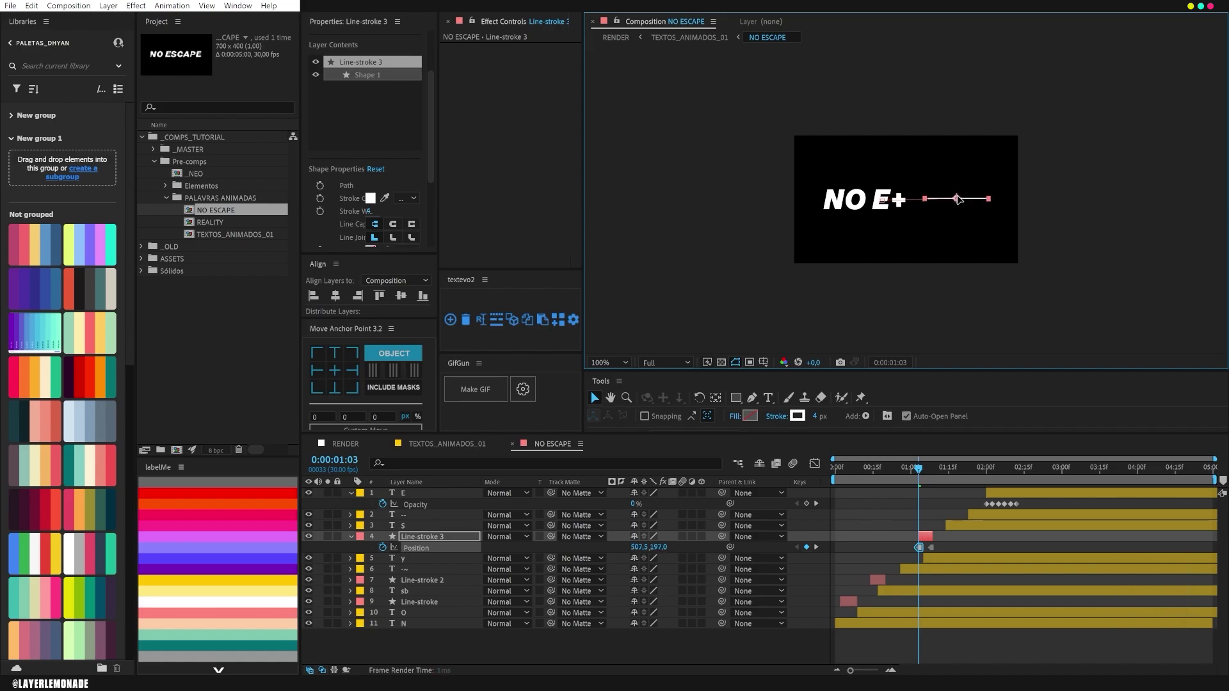
- Set Line-stroke 3's Position at 0:00:01:08 to about 376.5, 203 and play the animation from the start
left_click(931, 477)
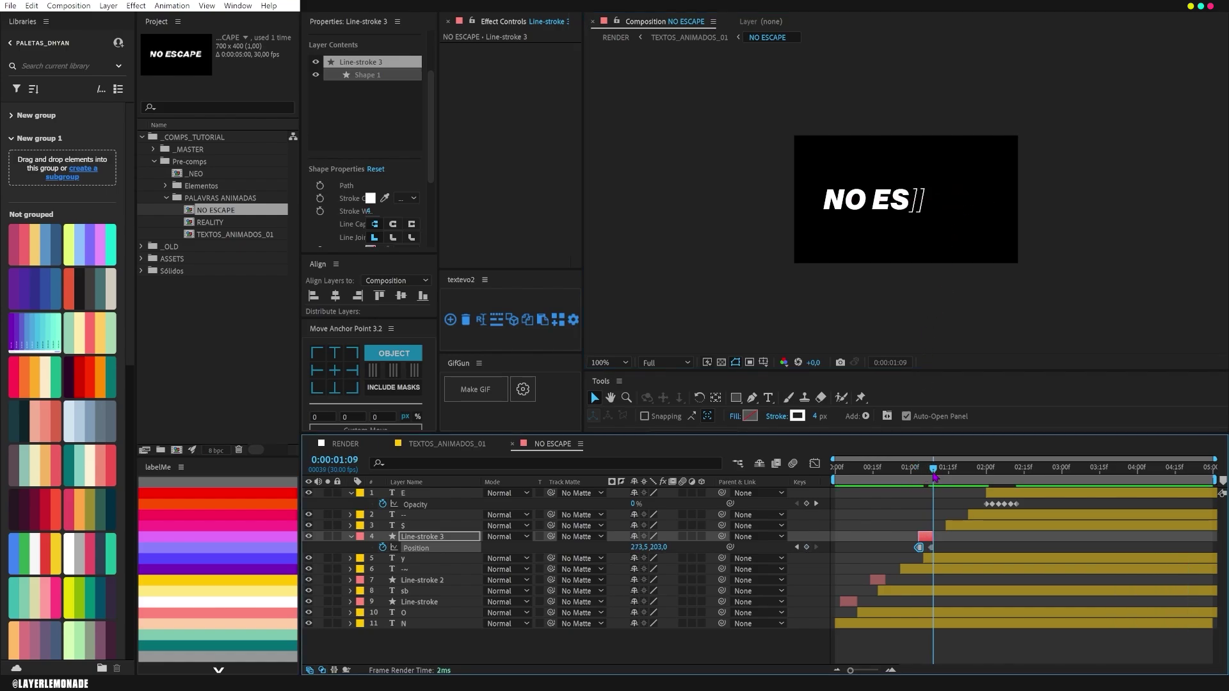
left_click_drag(885, 205, 916, 203)
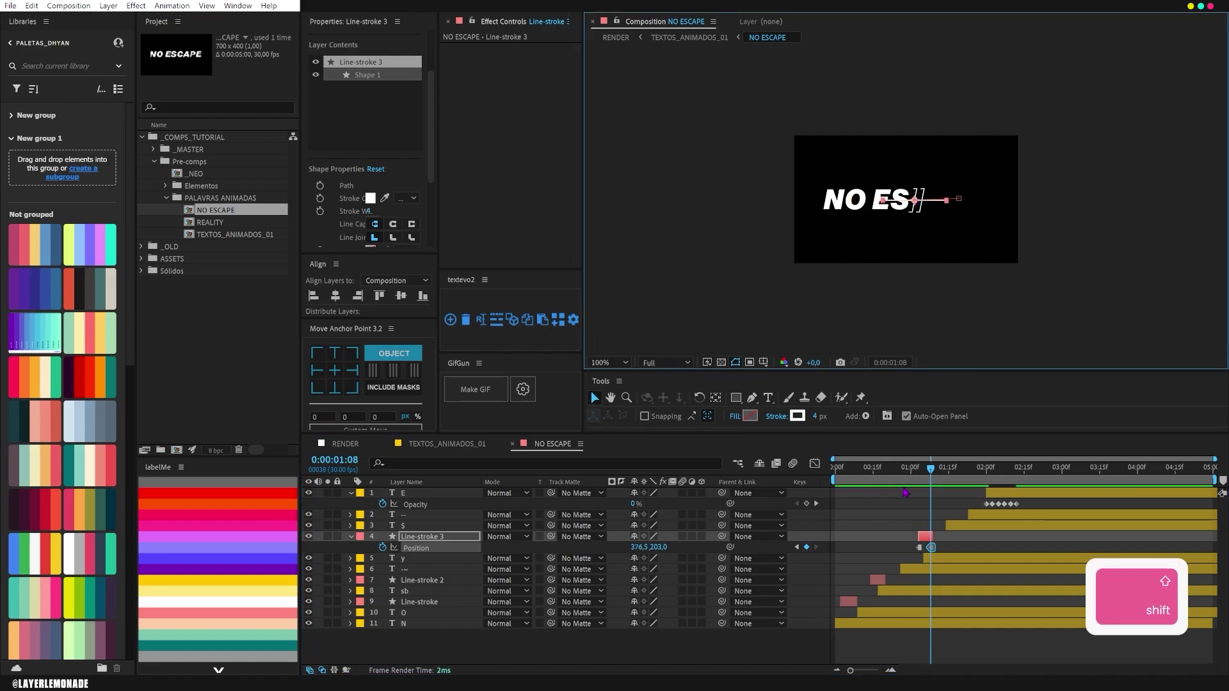
left_click(933, 562)
key("space")
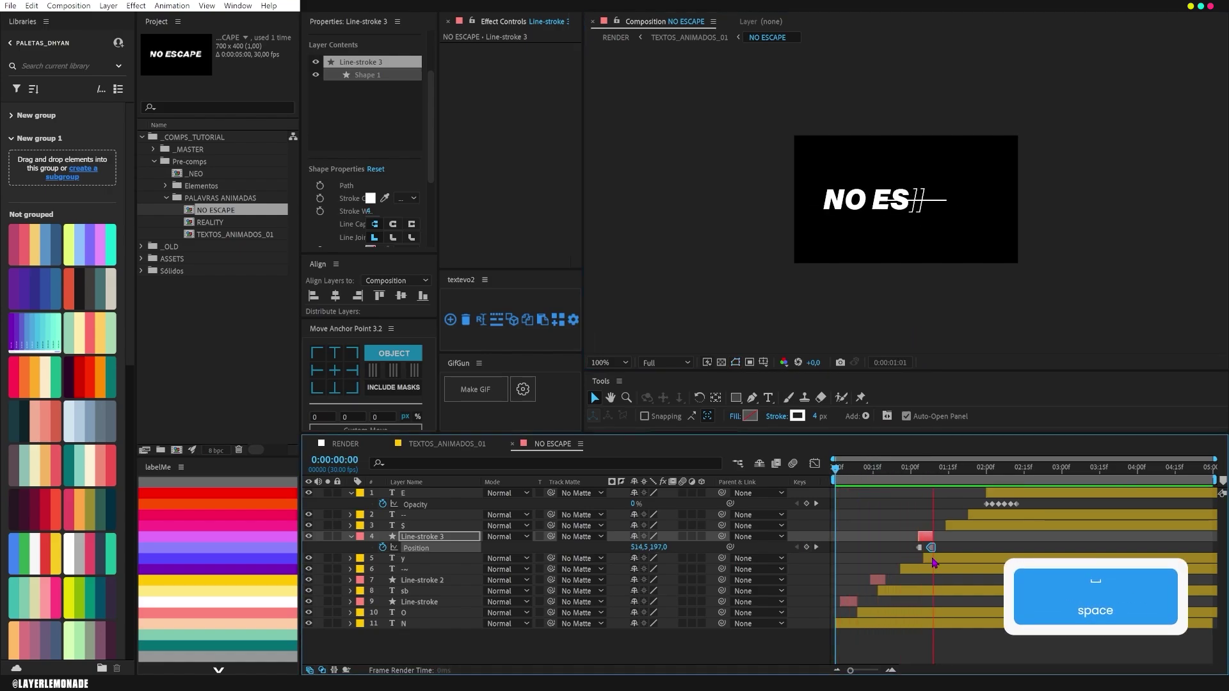
key("space")
- Duplicate the first Line-stroke layer, place the copy directly below the y layer and shift it to start at about 0:00:00:25
left_click_drag(874, 473, 878, 479)
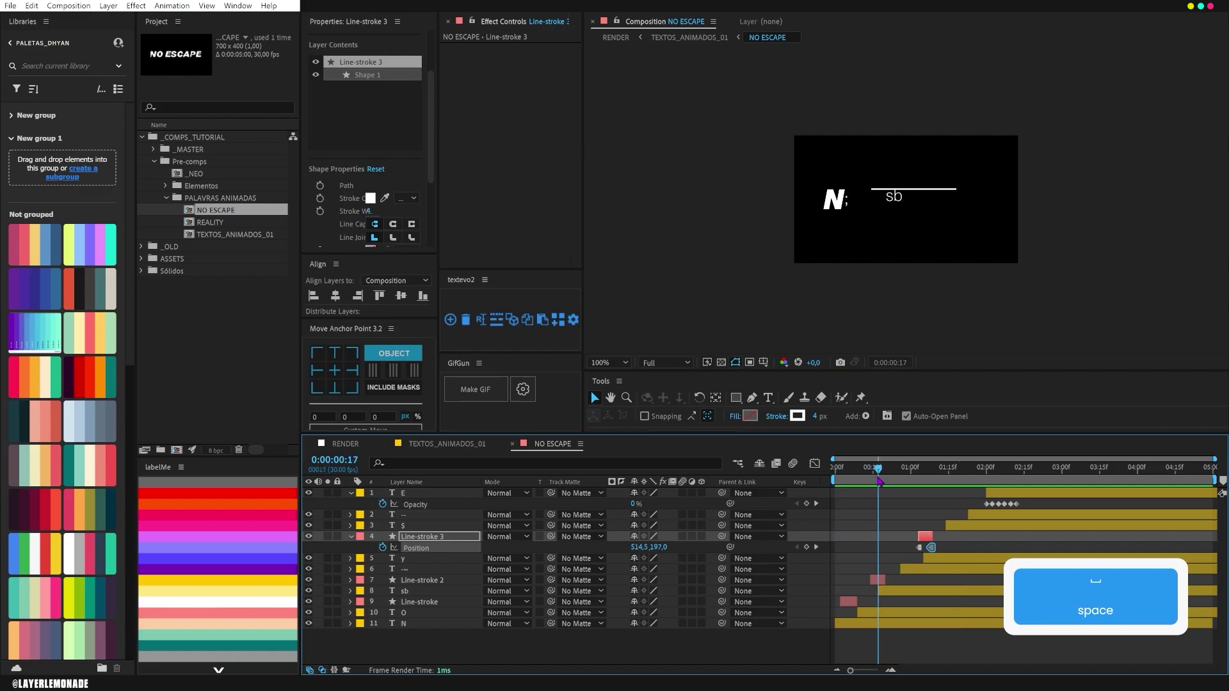
left_click(442, 602)
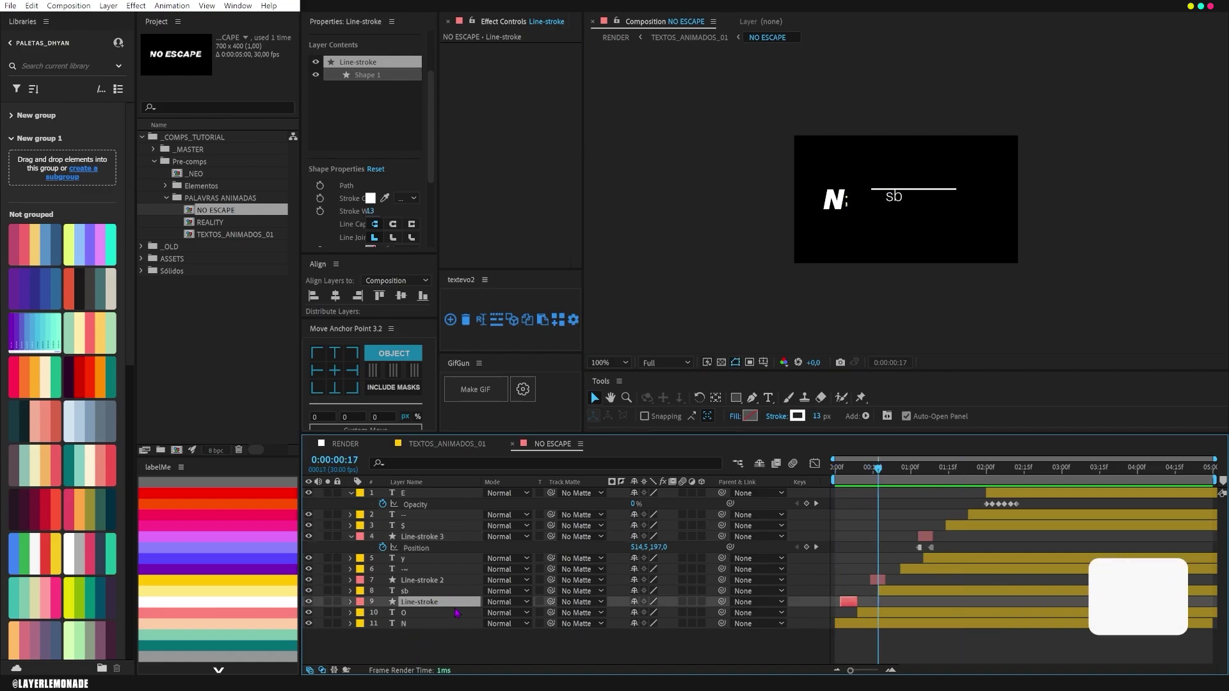
key("ctrl+d")
mouse_move(456, 603)
left_mouse_down()
mouse_move(452, 550)
mouse_move(466, 525)
mouse_move(459, 563)
left_mouse_up()
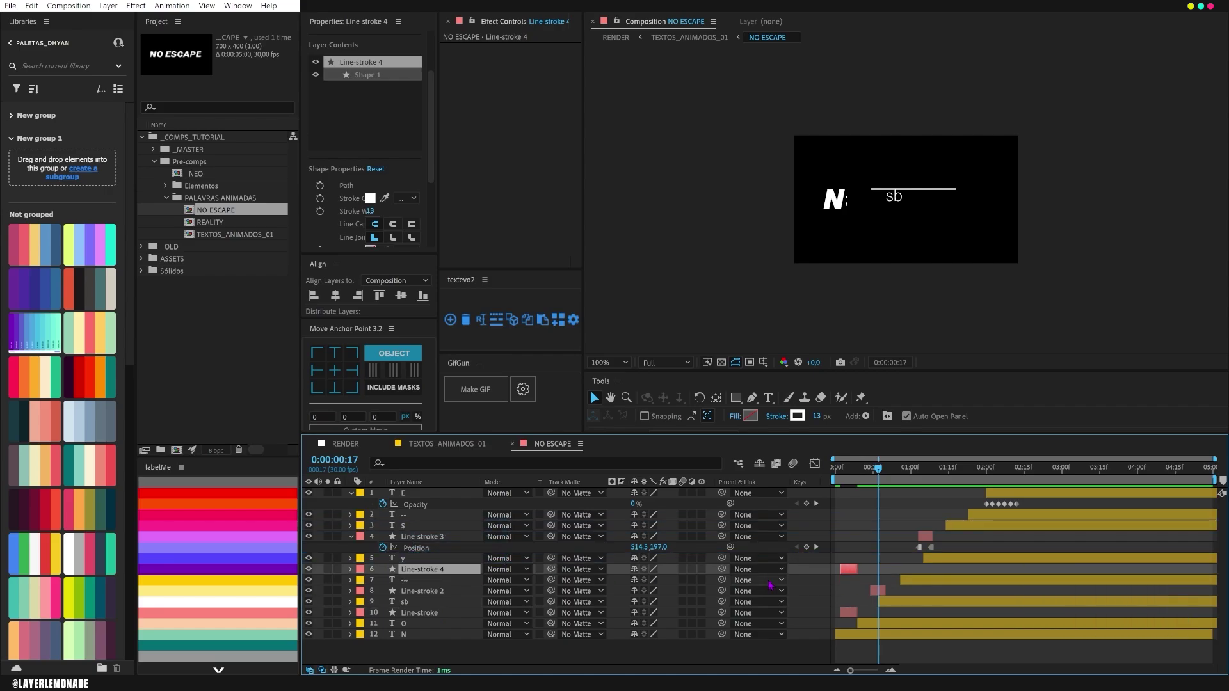
left_click_drag(850, 571, 910, 572)
- Place the Line-stroke 4 line just after the letter E at 0:00:00:29, set its stroke to 29 px and preview the animation
left_click_drag(898, 472, 908, 472)
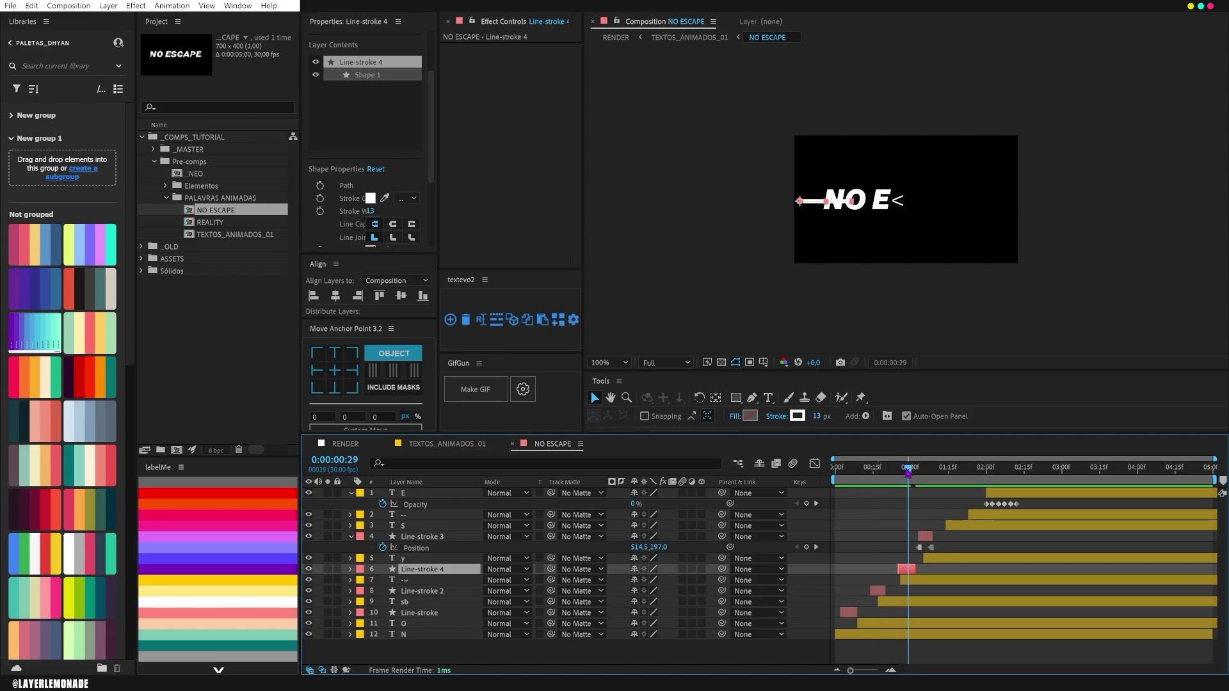
mouse_move(799, 201)
left_mouse_down()
mouse_move(896, 195)
mouse_move(889, 213)
left_mouse_up()
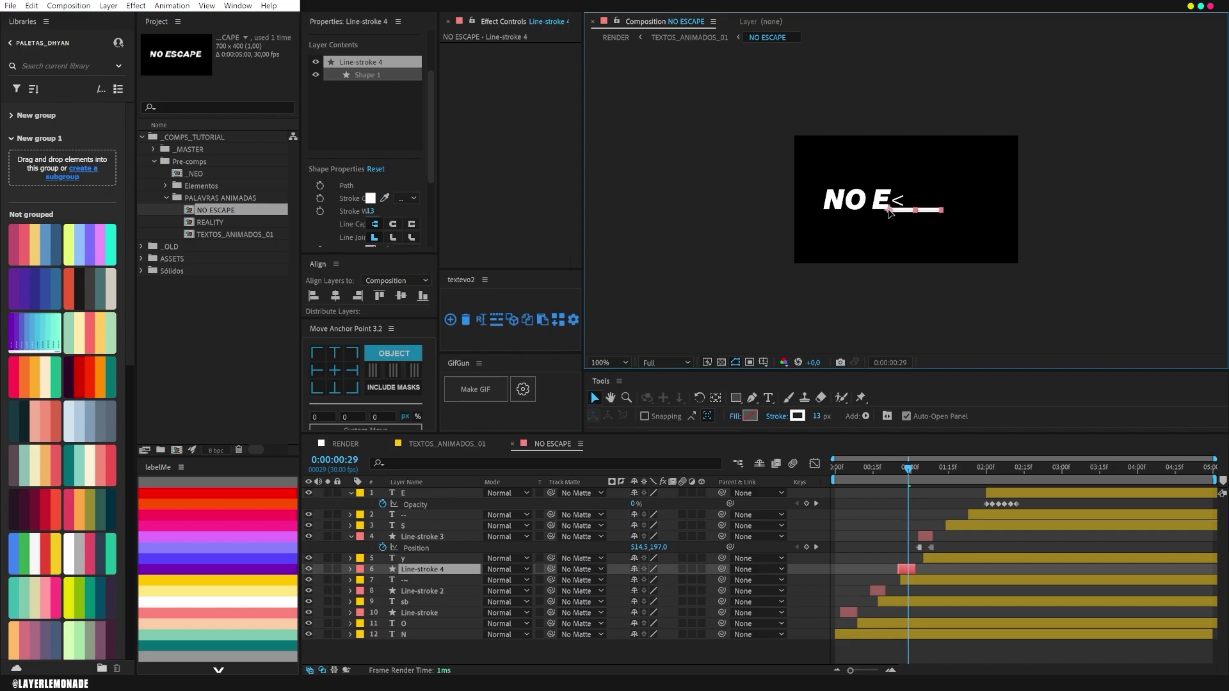
left_click_drag(816, 416, 823, 415)
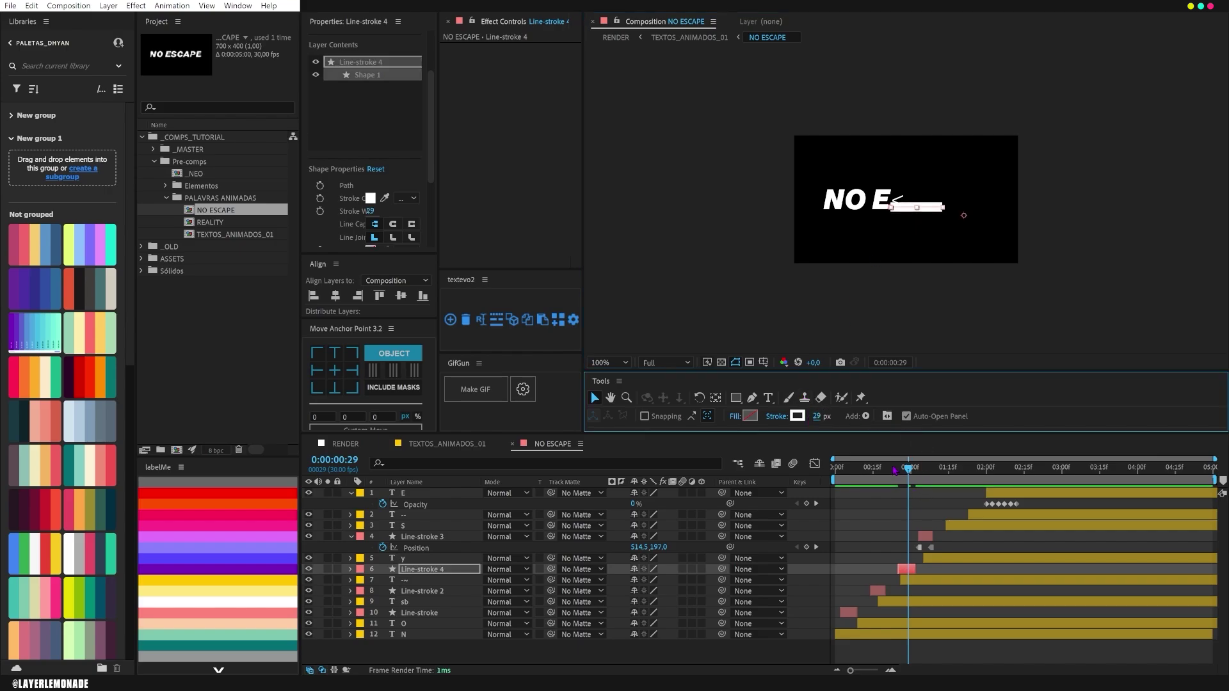
key("space")
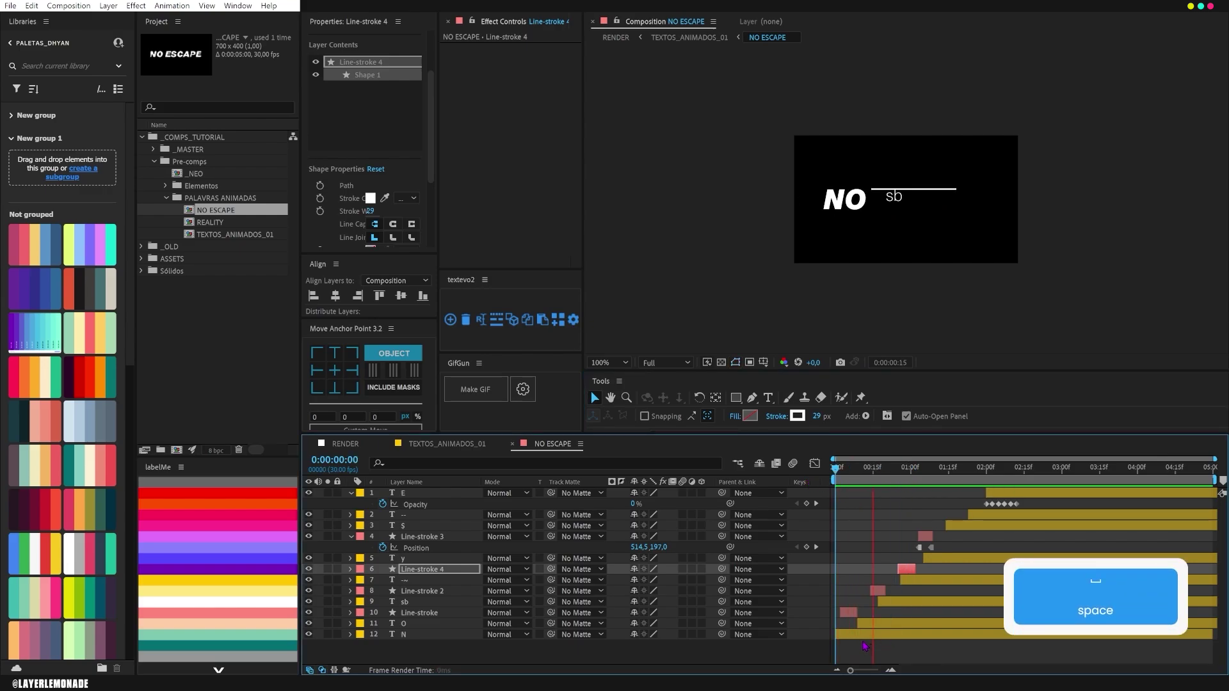
key("space")
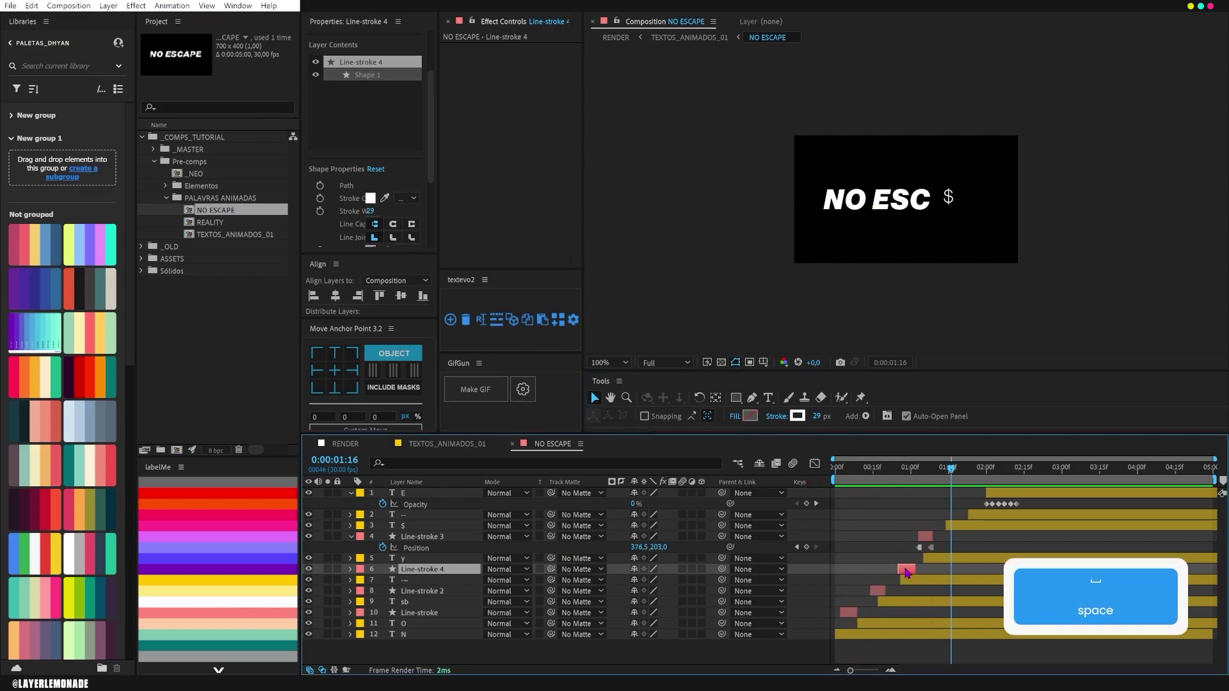
- Reveal Line-stroke 4's Scale keyframes, move the last one slightly earlier and play the animation from the start
key("u")
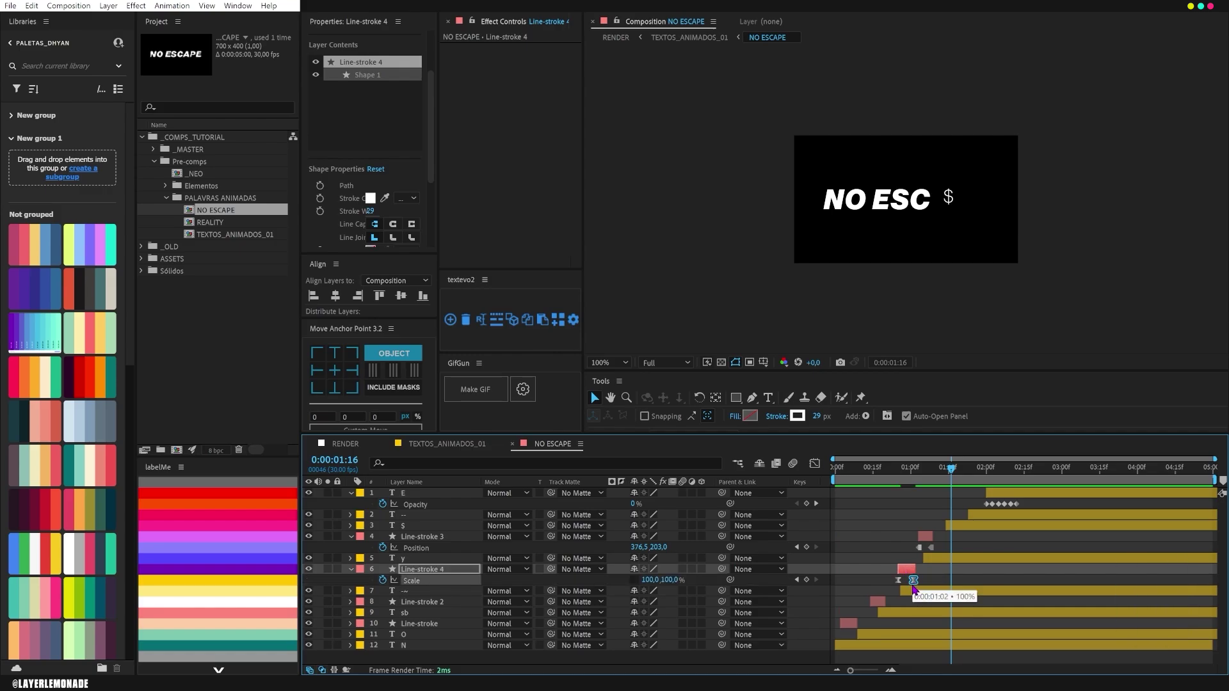
left_click_drag(913, 580, 910, 579)
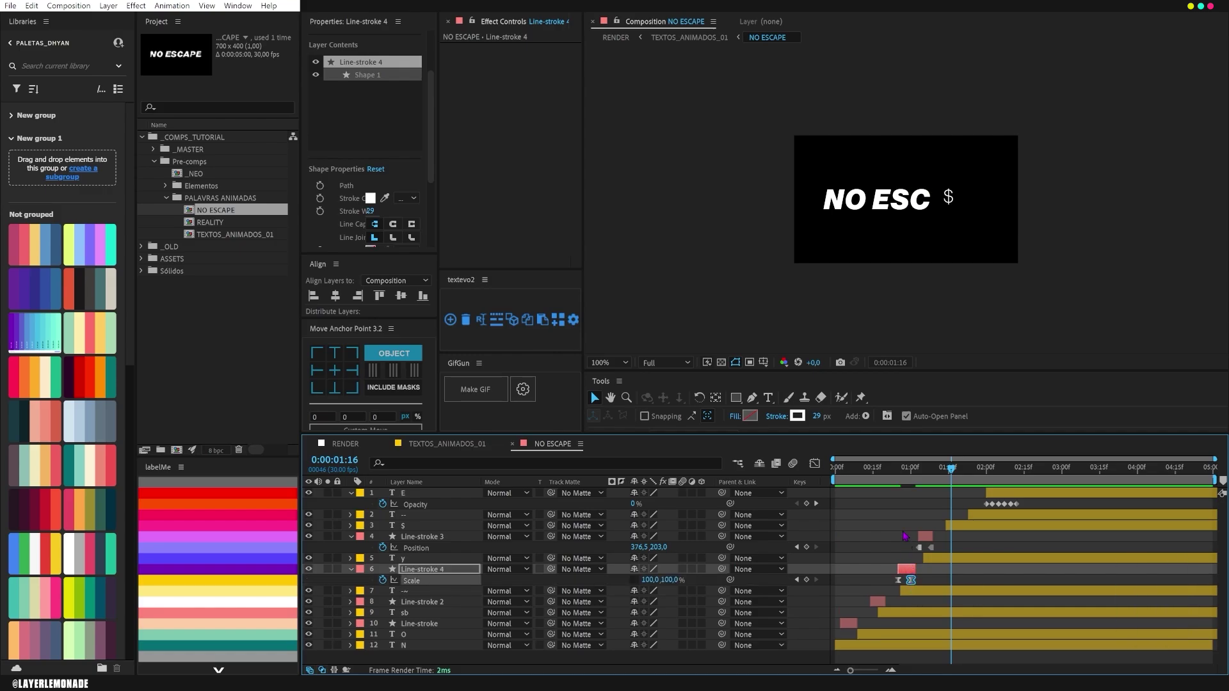
key("Home")
key("space")
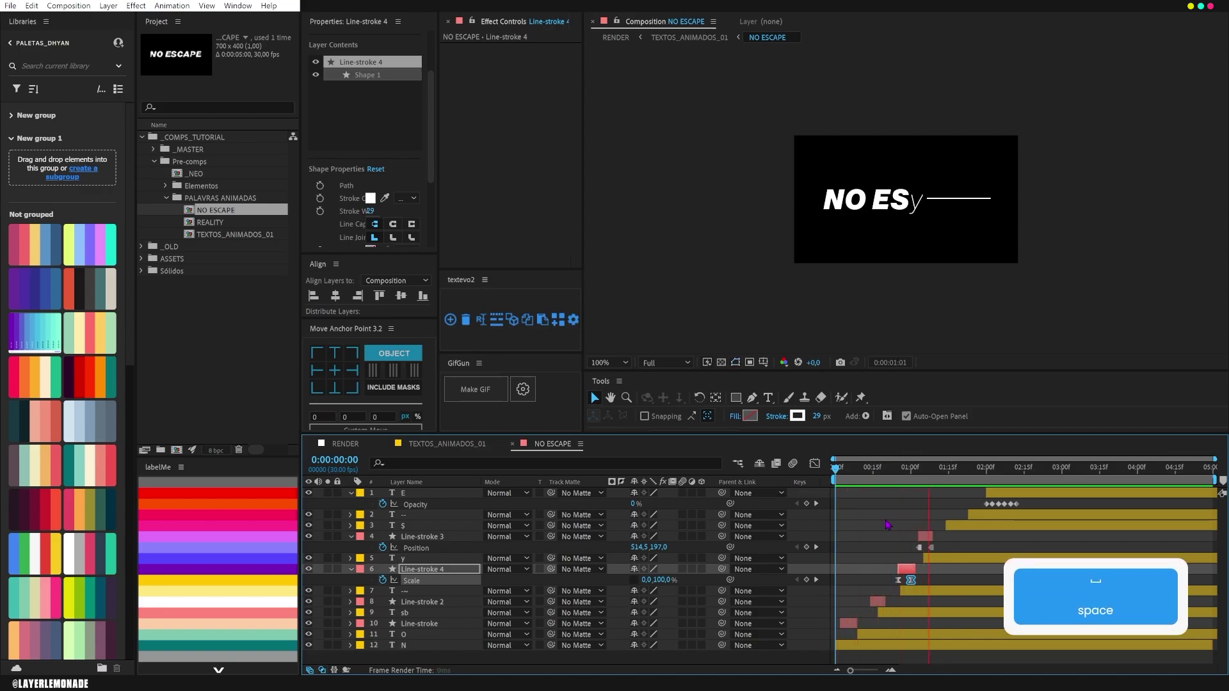
key("space")
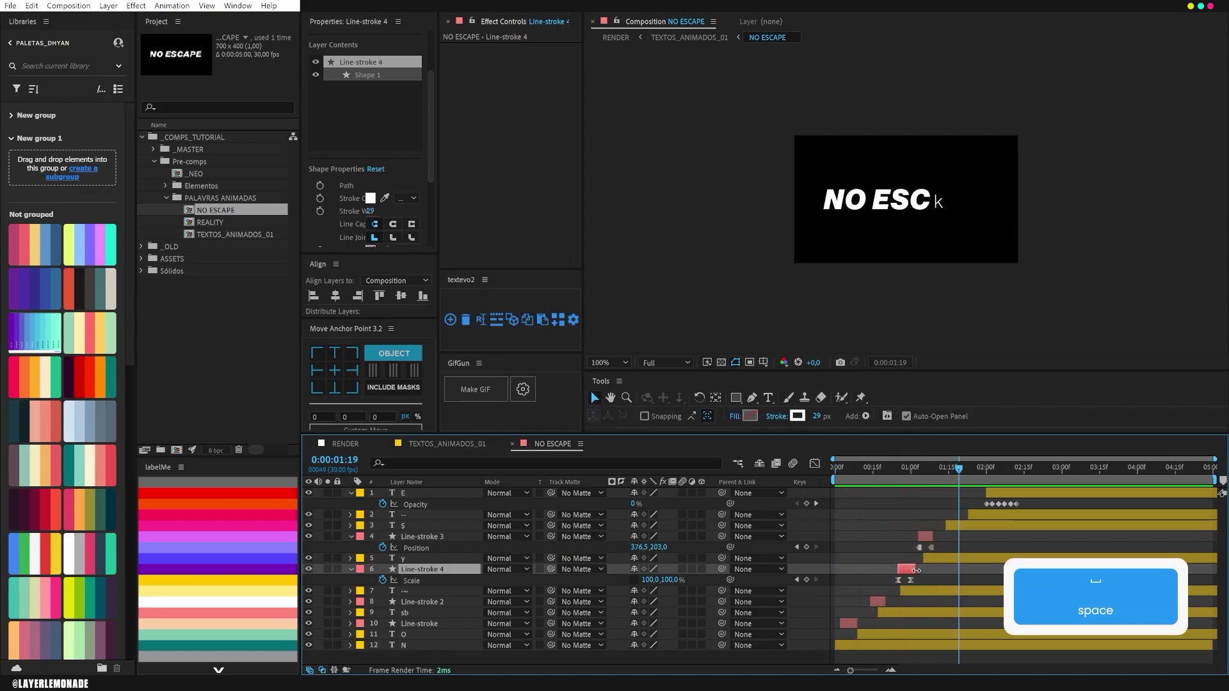
- Trim the end of the Line-stroke 4 layer to about 0:00:01:00 and preview the animation around the bar's appearance
left_click(913, 569)
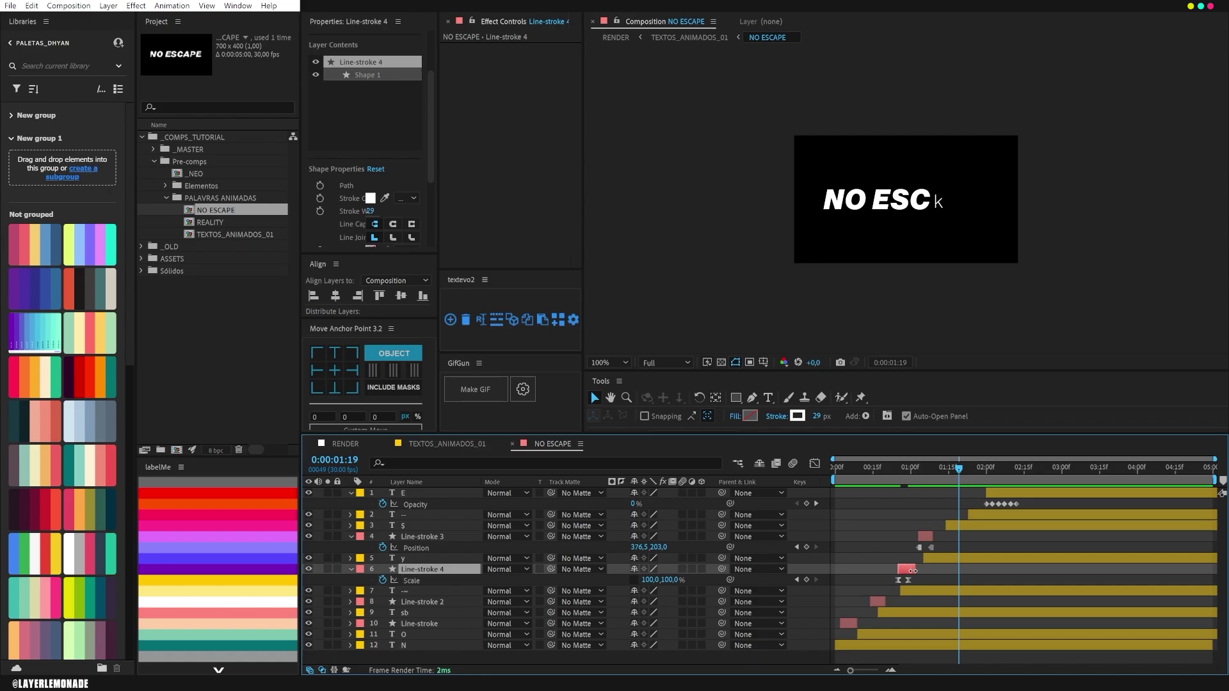
left_click(890, 469)
key("space")
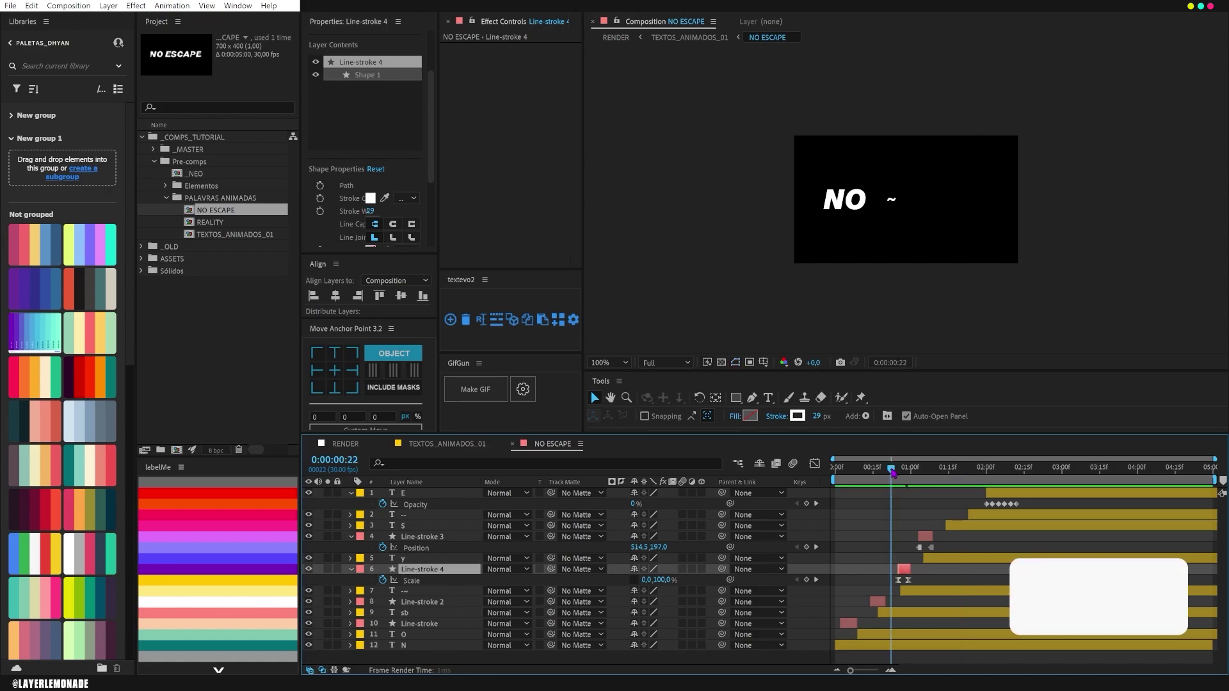
key("space")
left_click_drag(896, 468, 866, 468)
left_click(899, 473)
key("space")
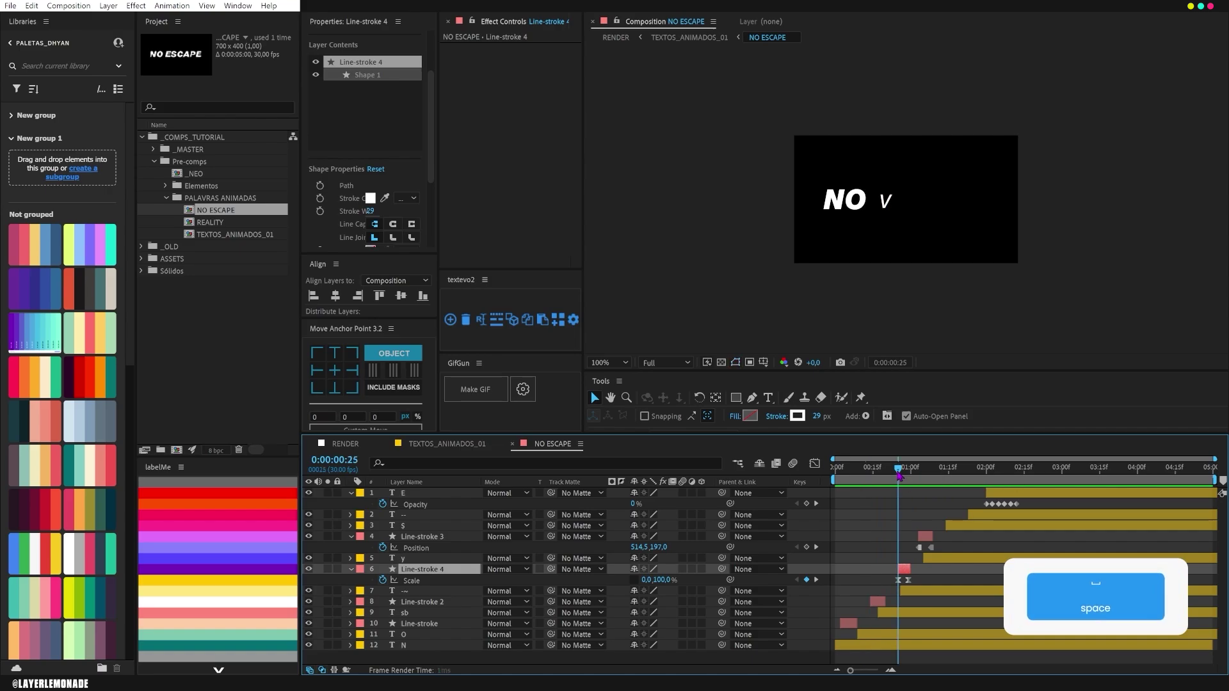
key("space")
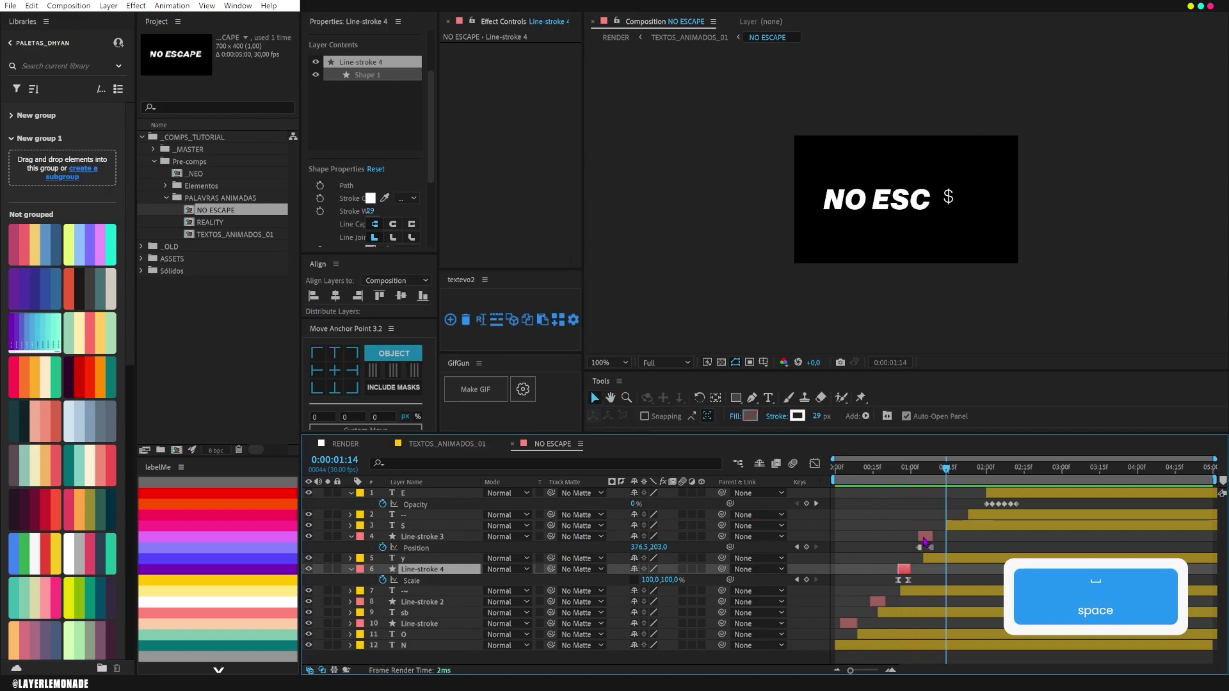
- Duplicate Line-stroke 4, place the copy directly above the $ layer, shift it to start at about 0:00:01:14 and preview
key("ctrl+d")
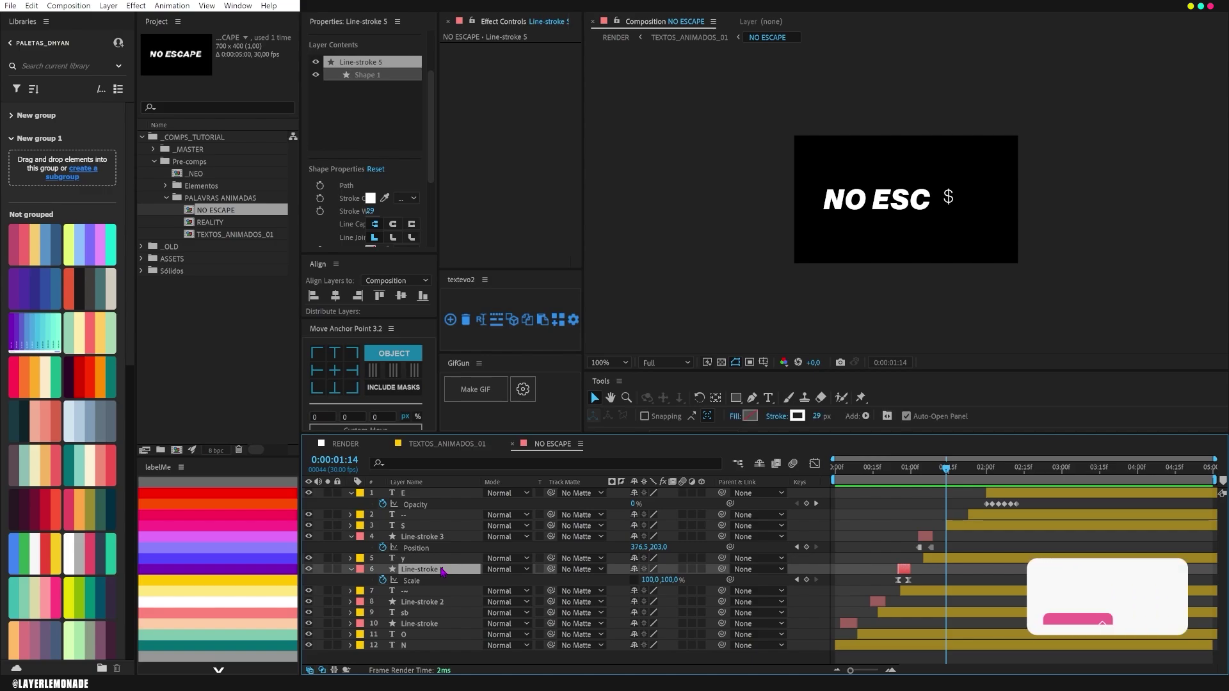
left_click_drag(447, 571, 452, 521)
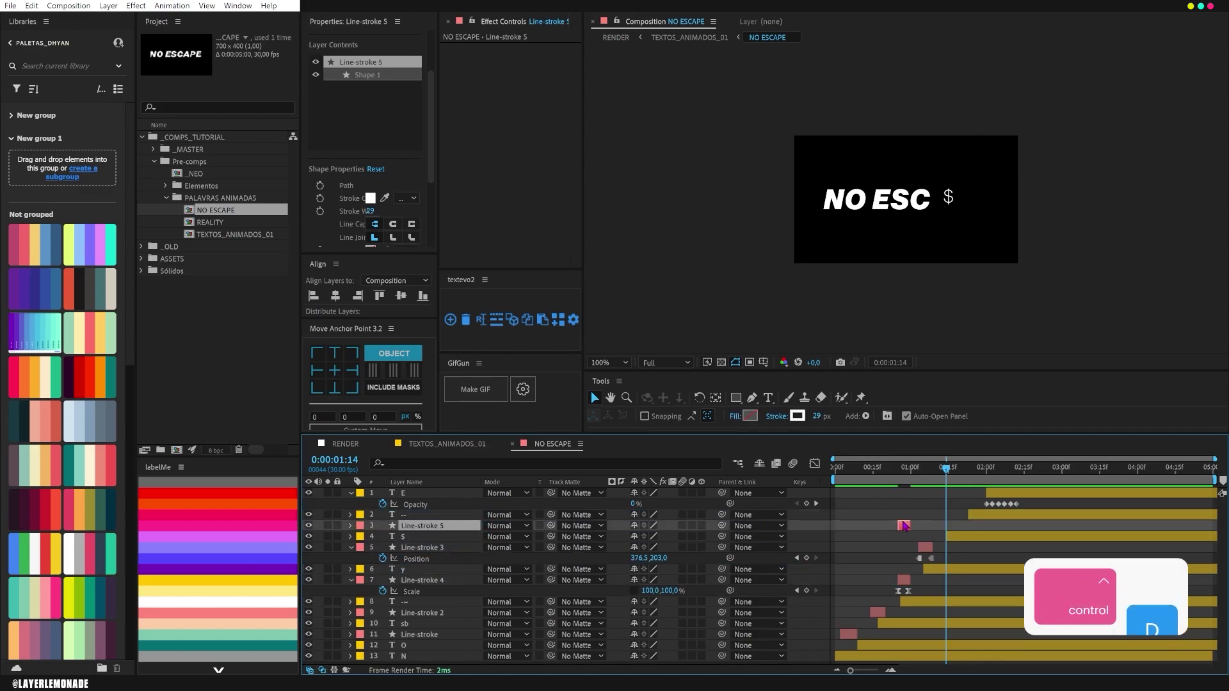
left_click_drag(905, 526, 952, 526)
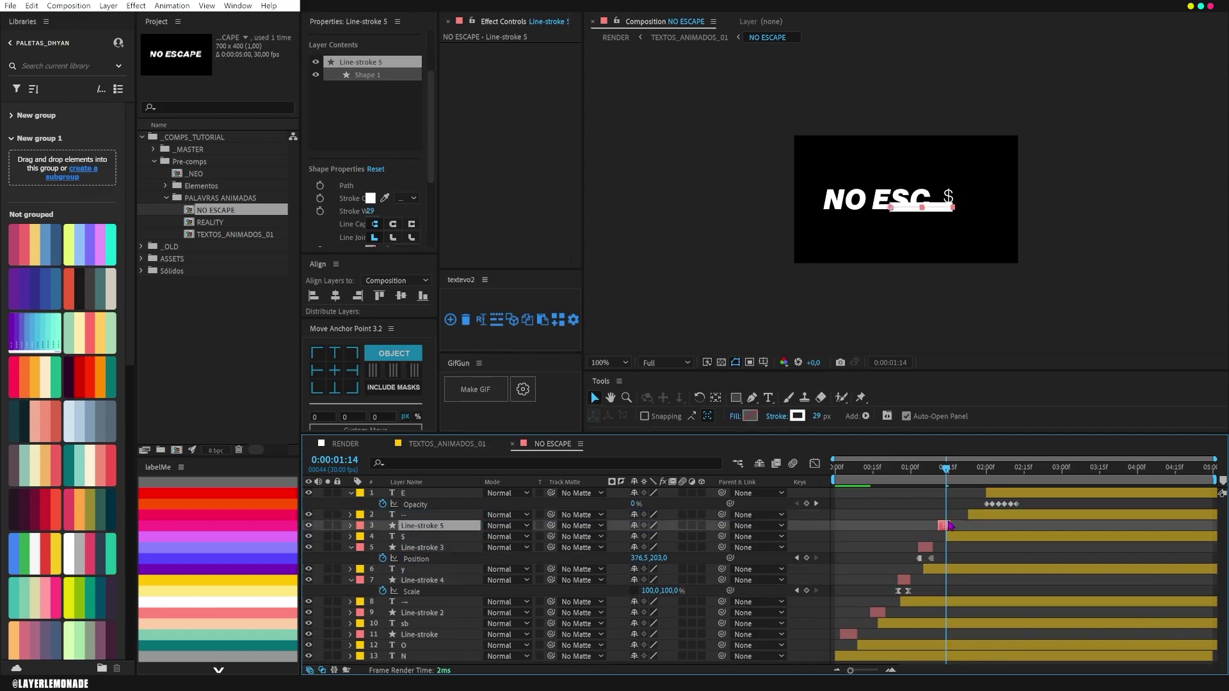
left_click(945, 476)
key("space")
key("space")
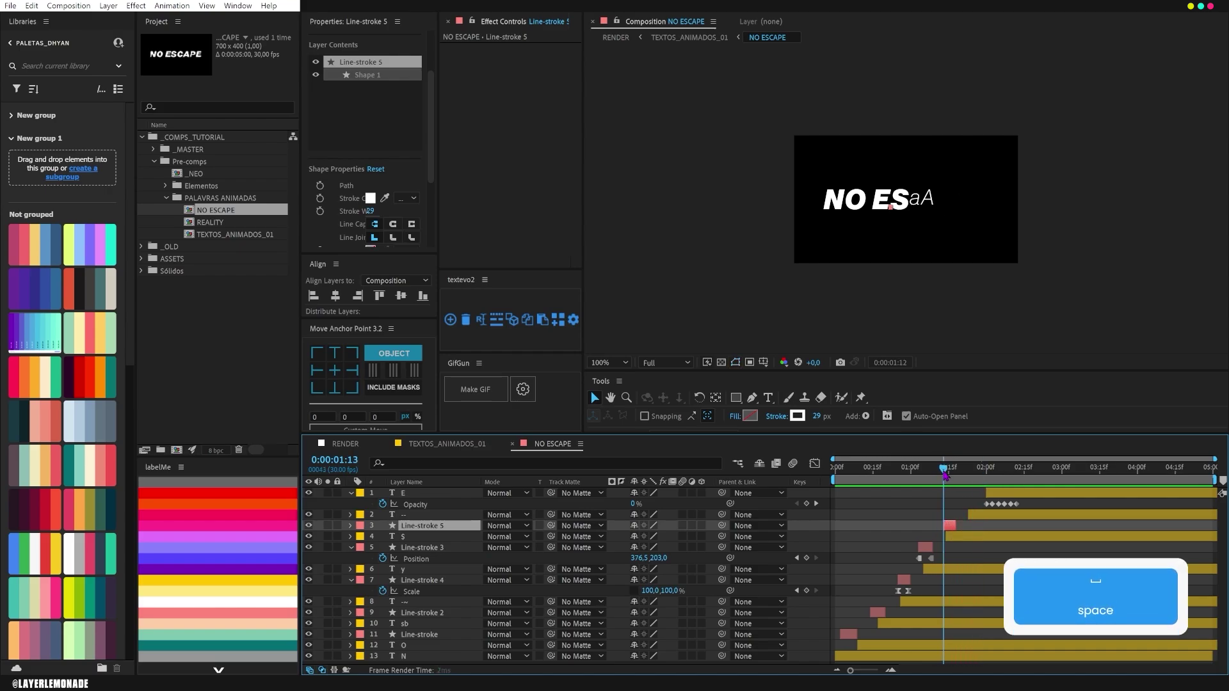
- Move the Line-stroke 5 bar to just after the letter C, shorten its far end and play the animation from the start
left_click_drag(946, 475, 953, 477)
left_click(894, 215)
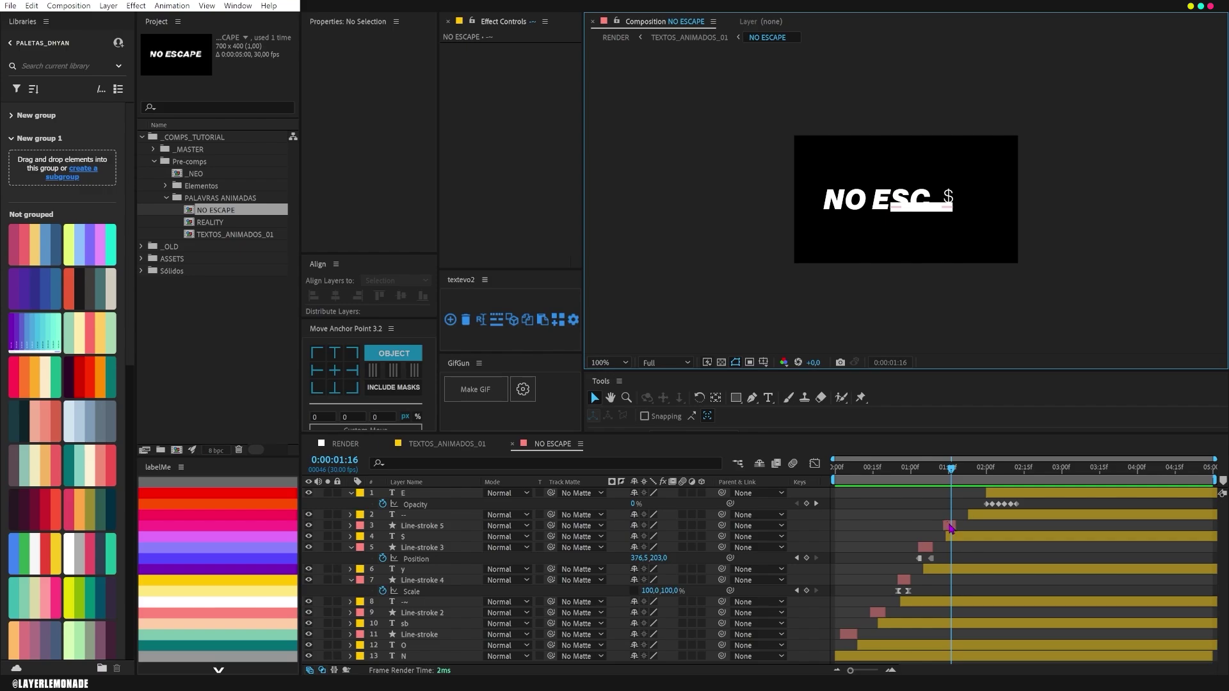
left_click(950, 527)
left_click_drag(892, 209, 929, 195)
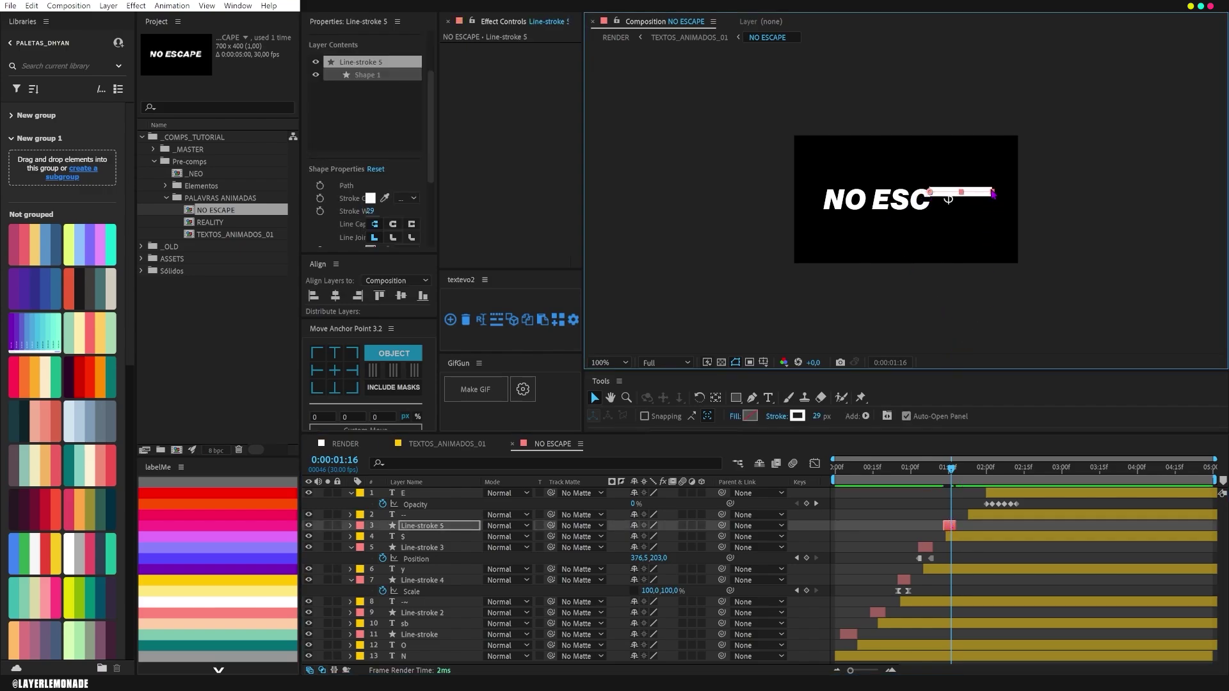
key("g")
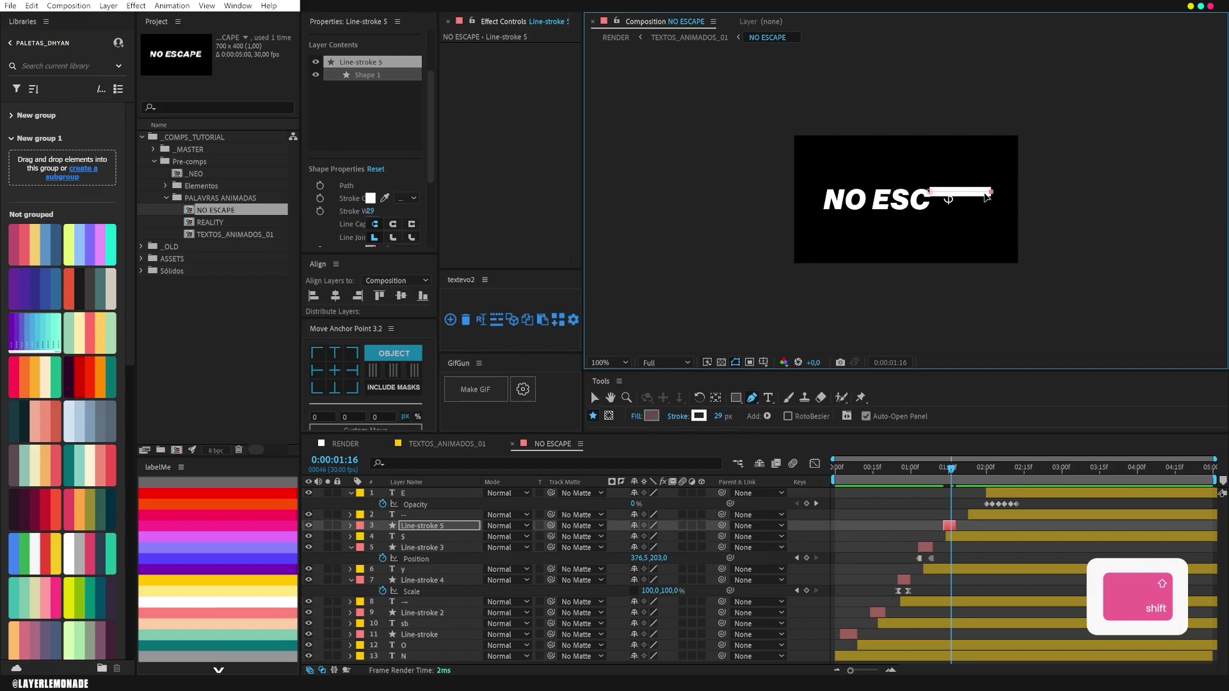
left_click_drag(992, 192, 972, 195)
key("space")
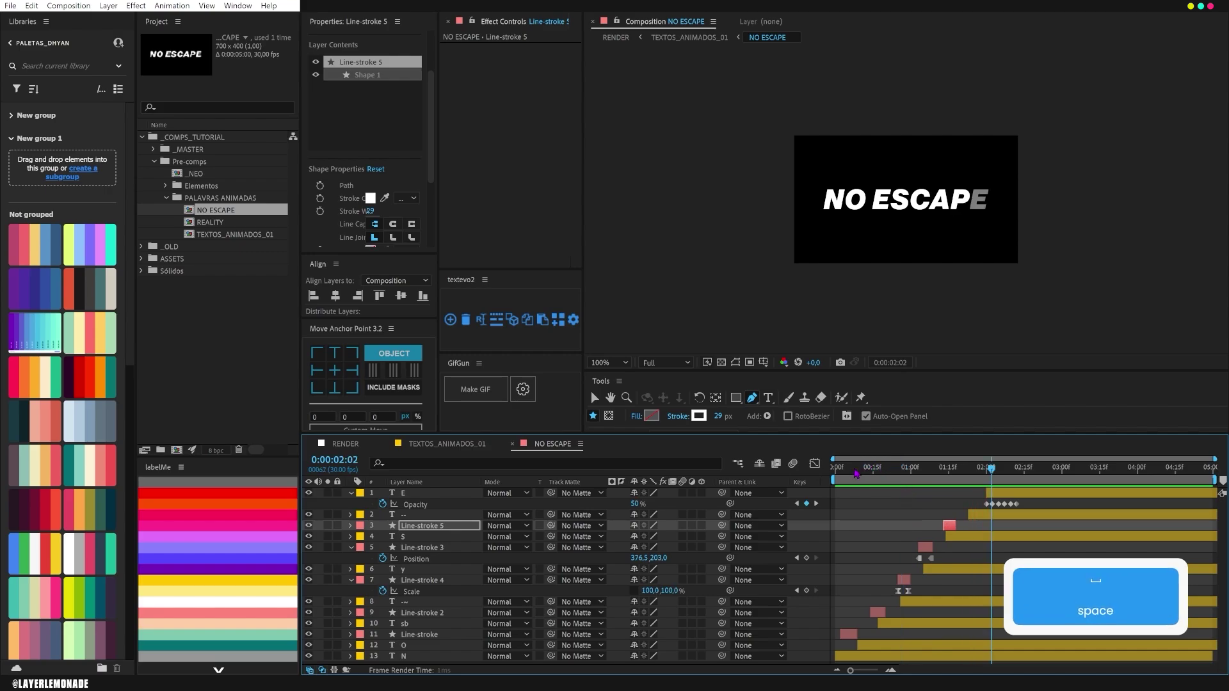
key("space")
key("space")
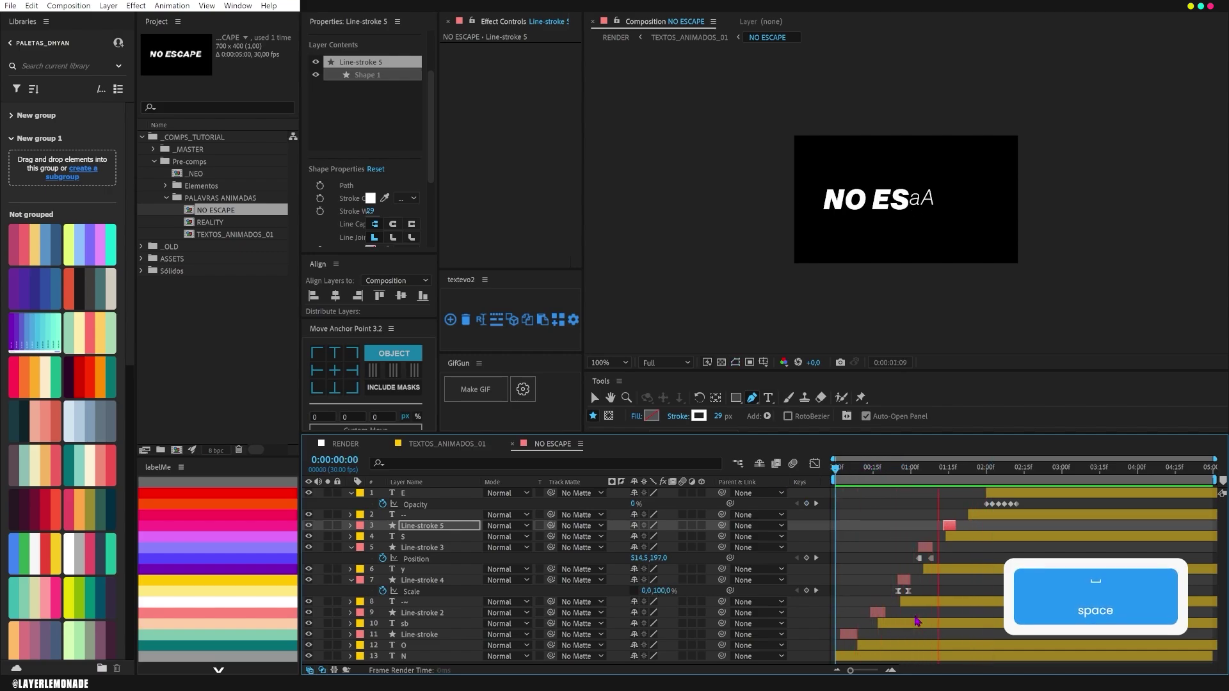
key("space")
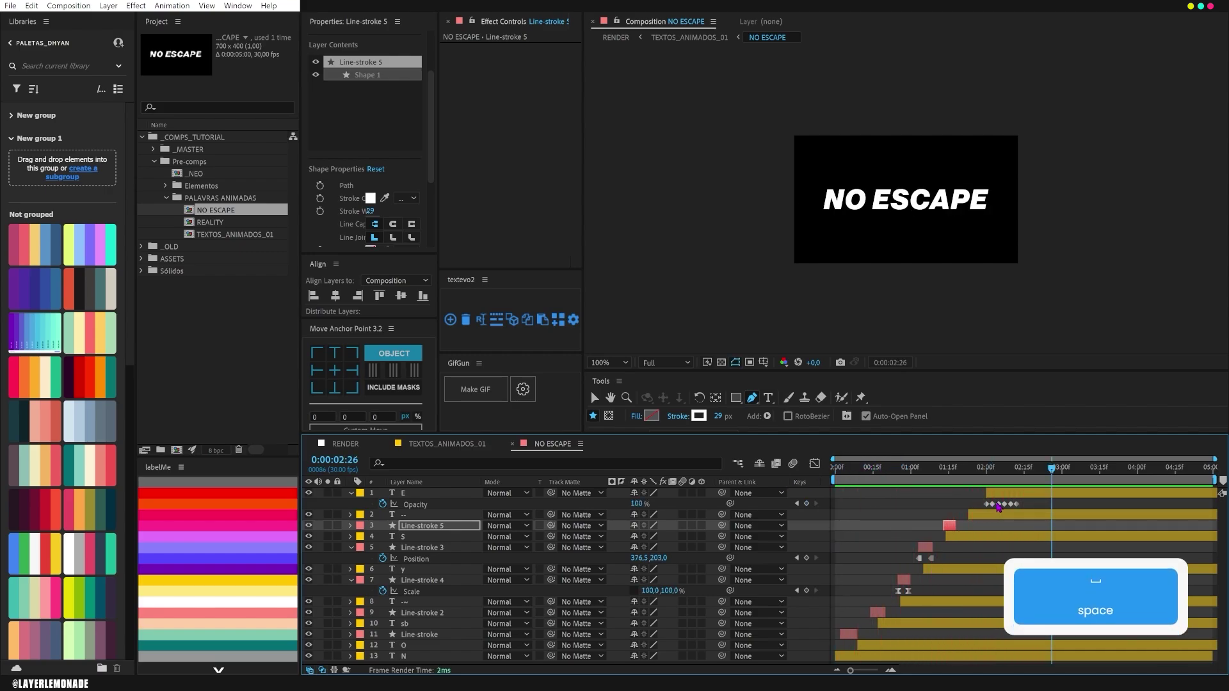
- End the NO ESCAPE work area at 0:00:03:00 and trim the composition to the work area
left_click(992, 514)
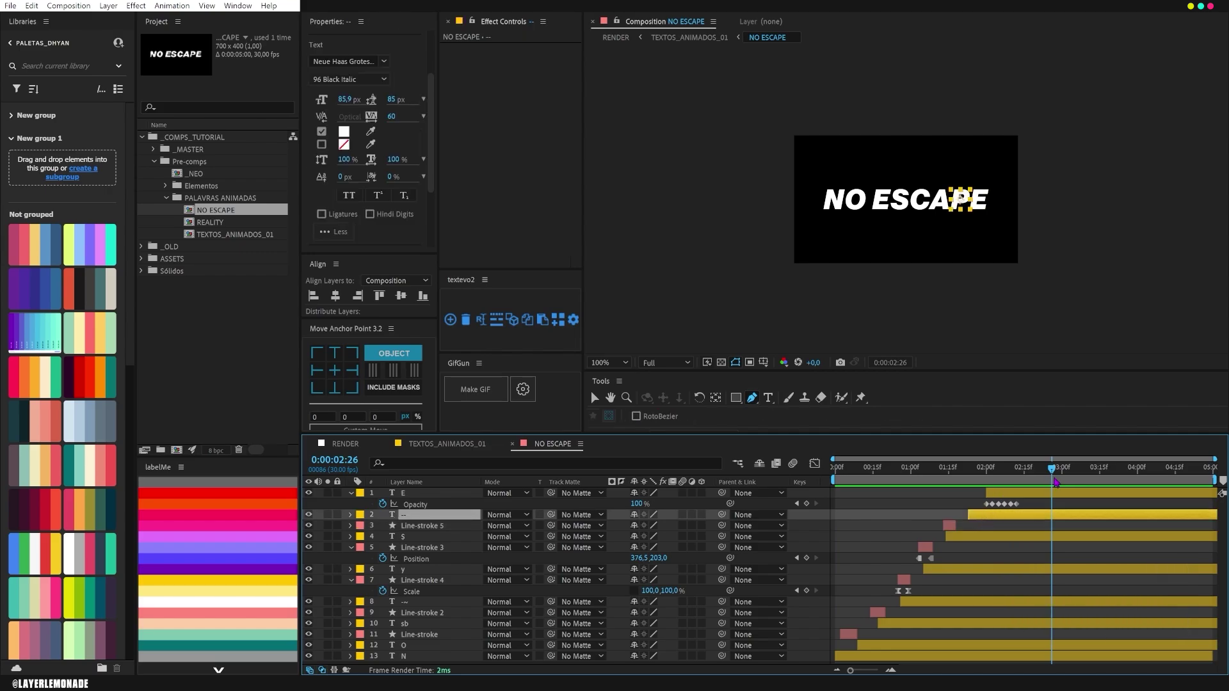
left_click_drag(1065, 479, 1063, 478)
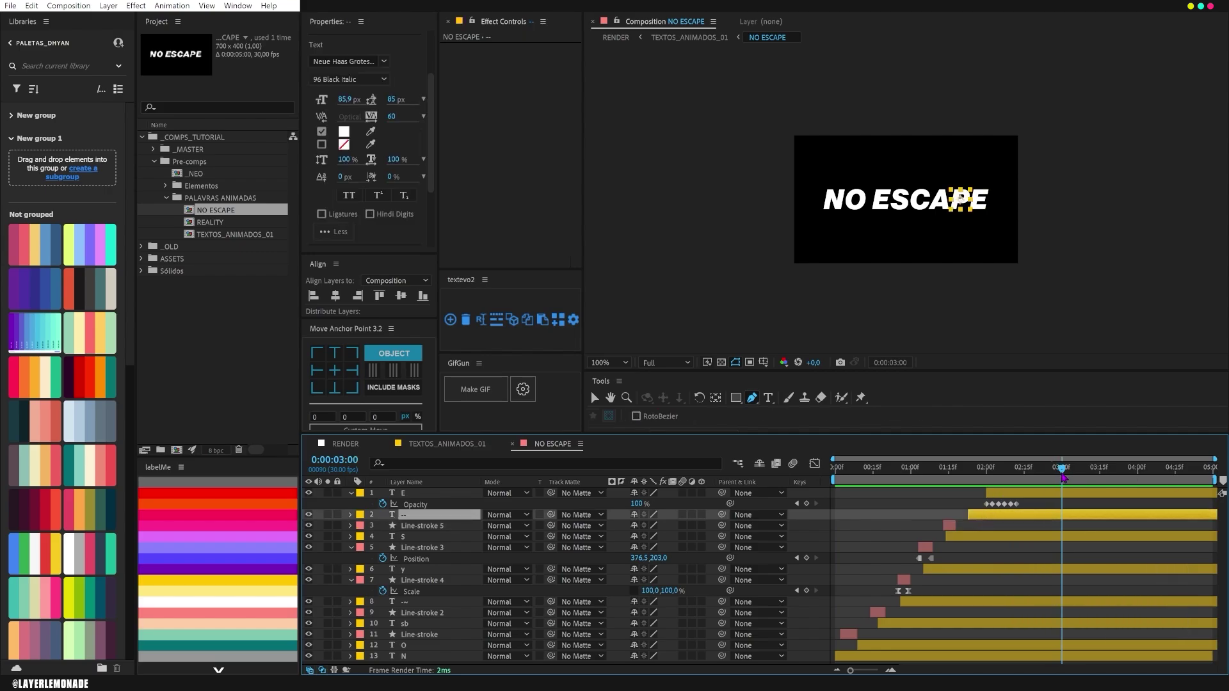
key("n")
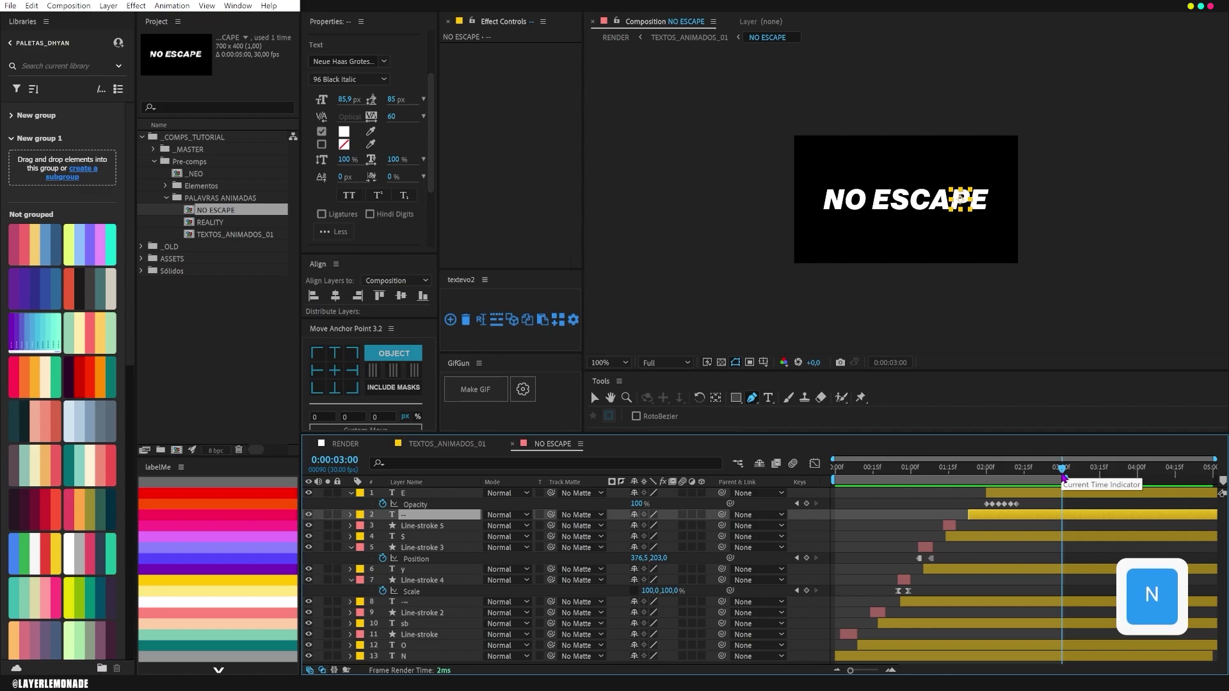
key("ctrl+shift+x")
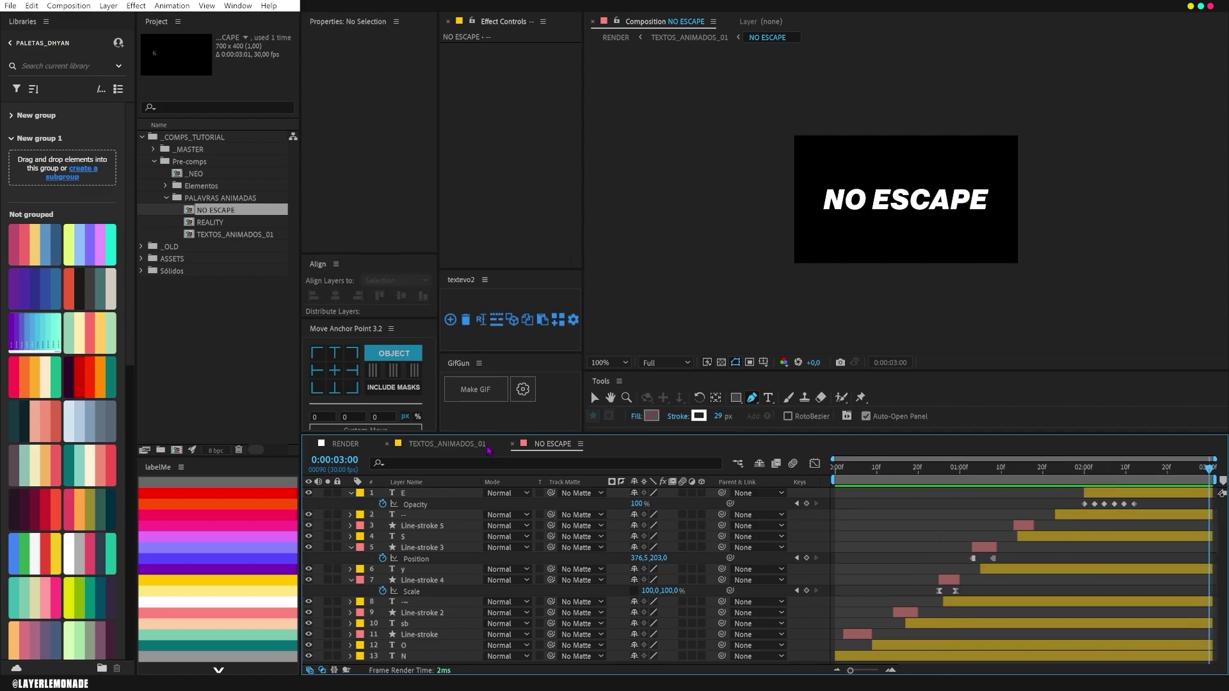
key("space")
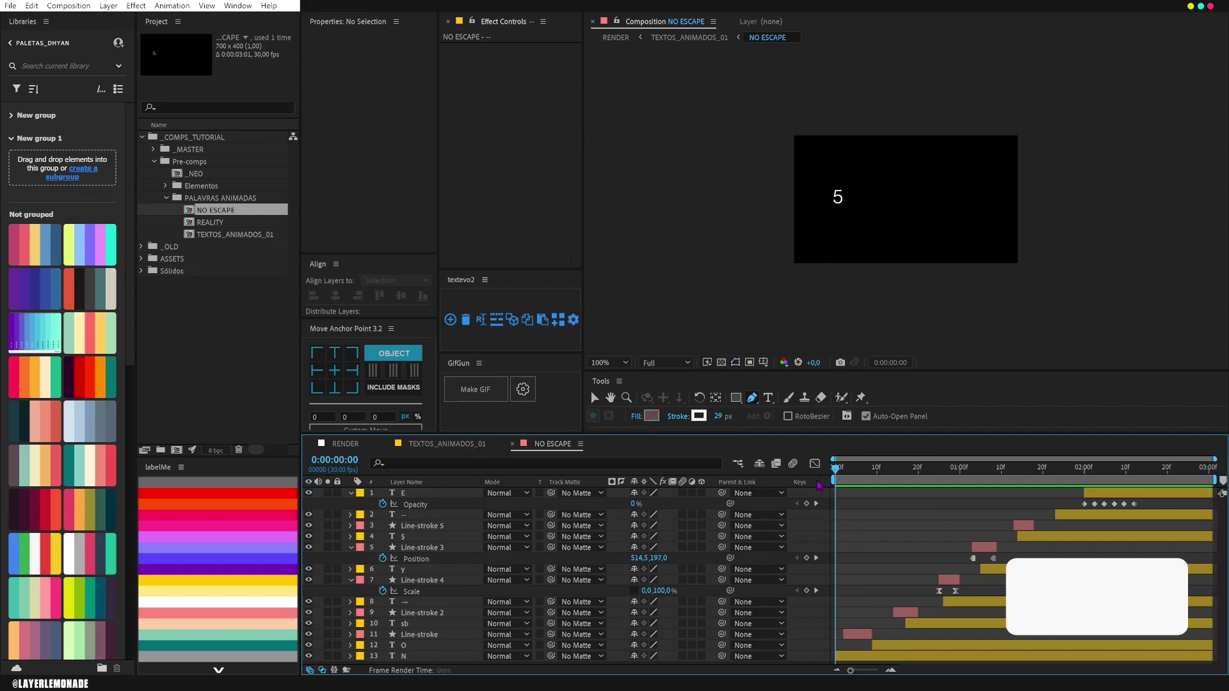
- Open the TEXTOS_ANIMADOS_01 composition, play it from the start and check the frames near the end of the NO ESCAPE layer
left_click(481, 447)
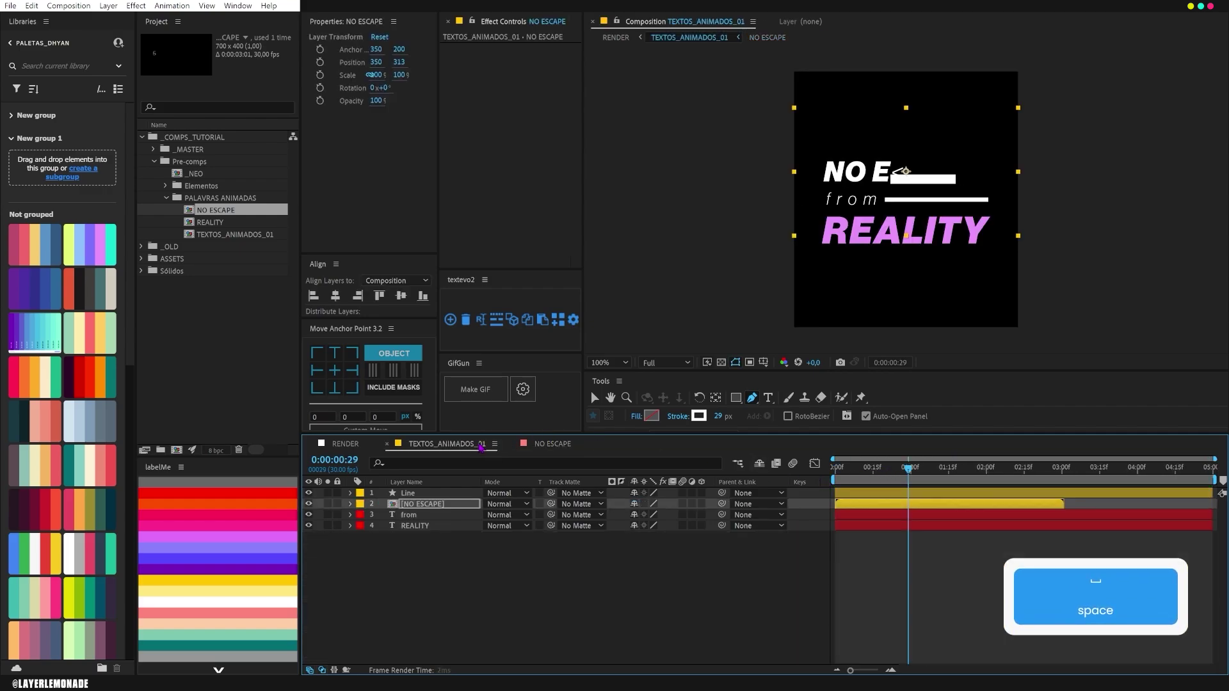
left_click(512, 570)
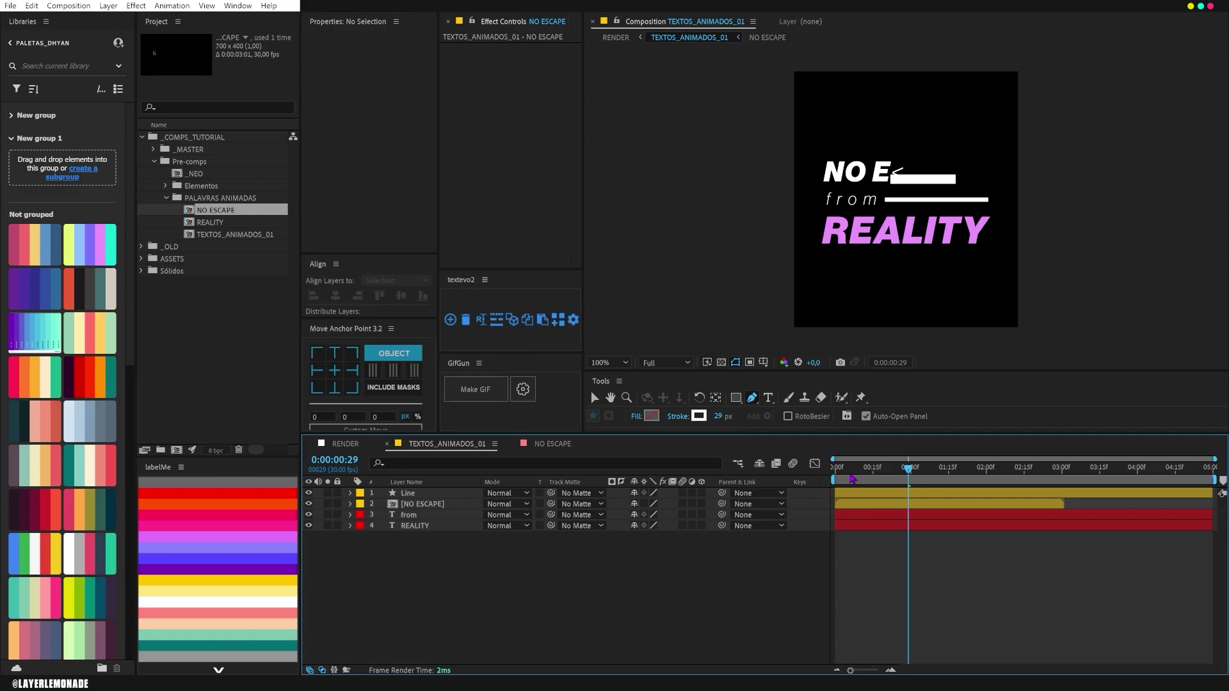
left_click_drag(850, 474, 824, 481)
key("space")
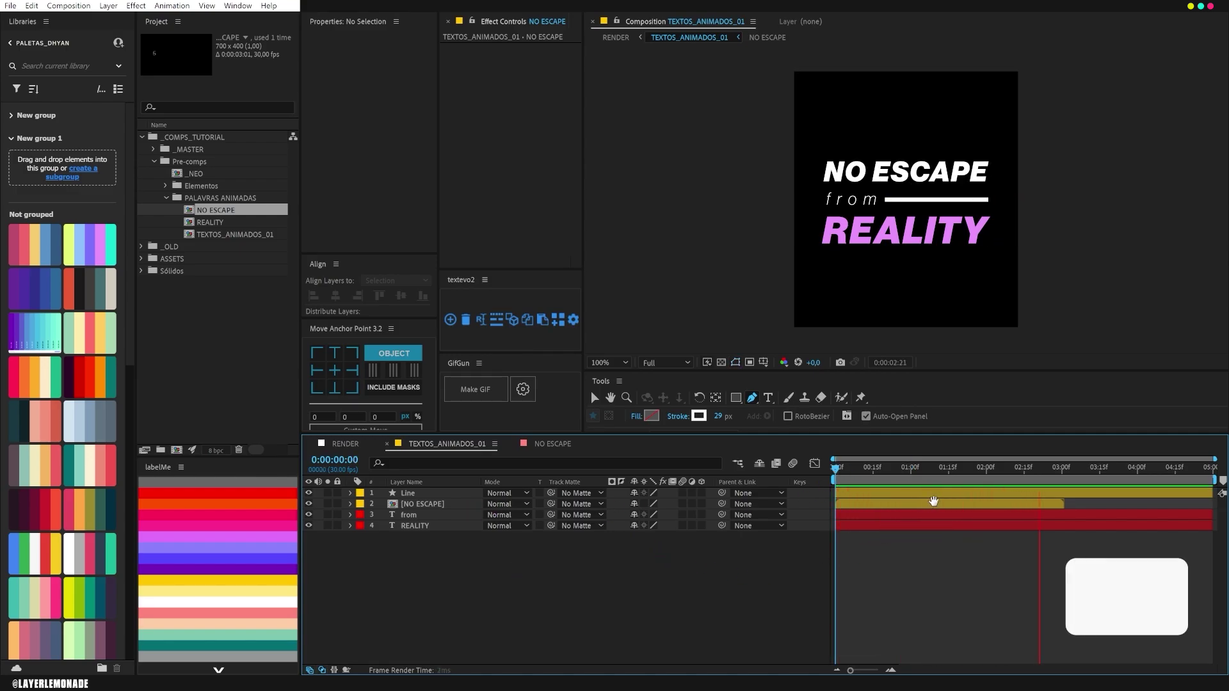
key("space")
left_click_drag(1048, 469, 1057, 469)
- Enable time remapping on the NO ESCAPE layer, add a keyframe at 0:00:03:00, delete the original end keyframe and preview
left_click(442, 504)
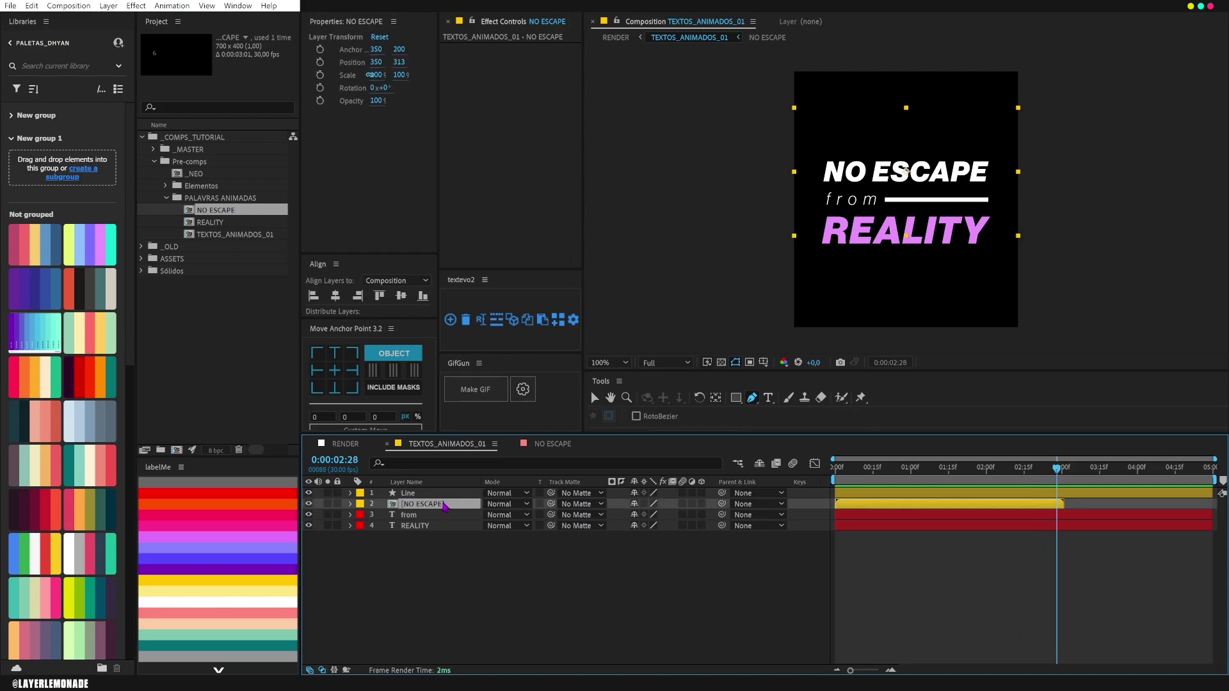
key("u")
key("ctrl+alt+t")
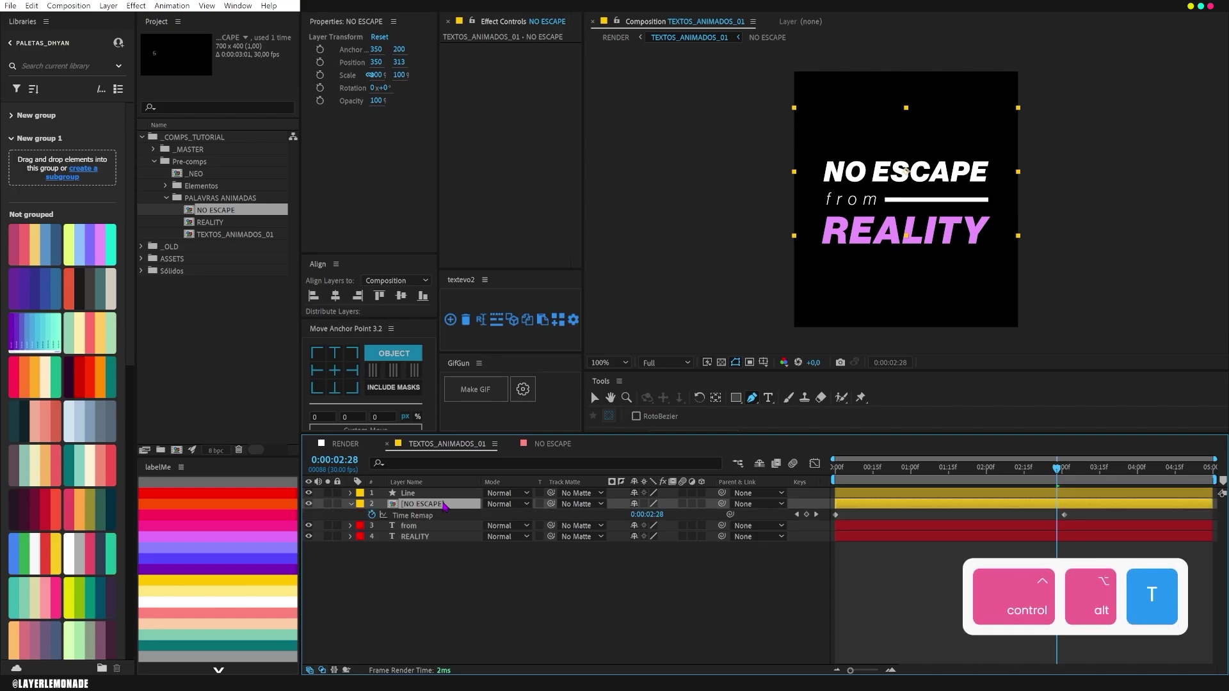
left_click(1066, 475)
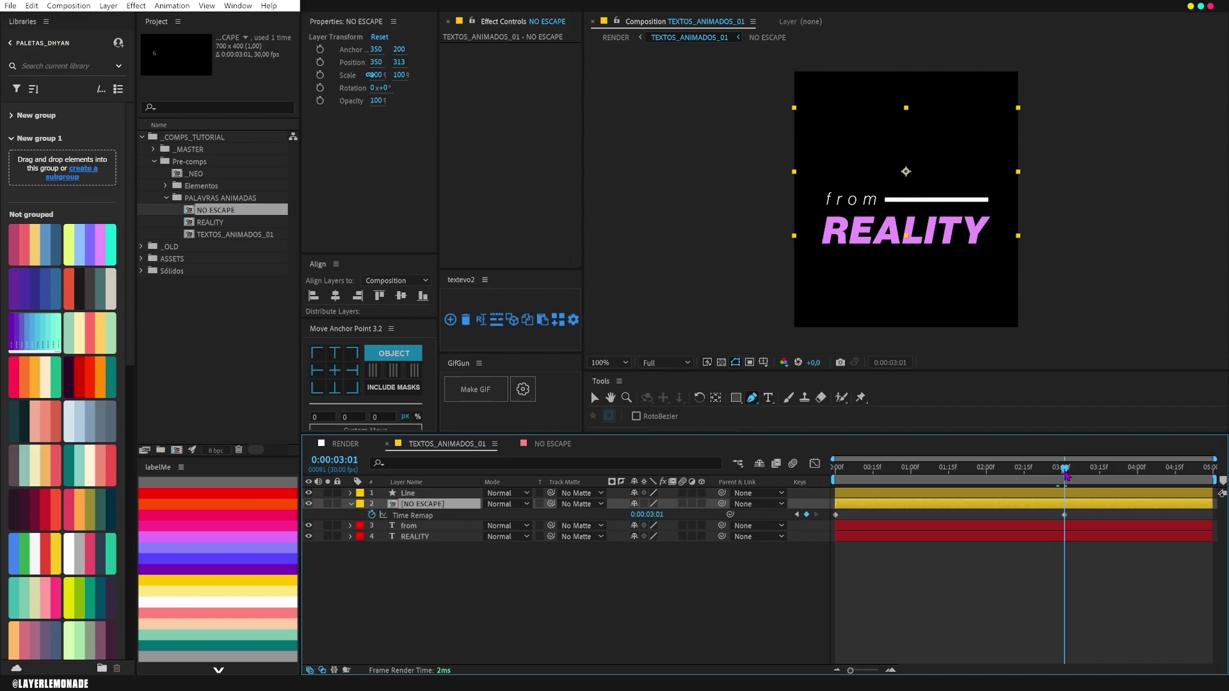
left_click(1062, 475)
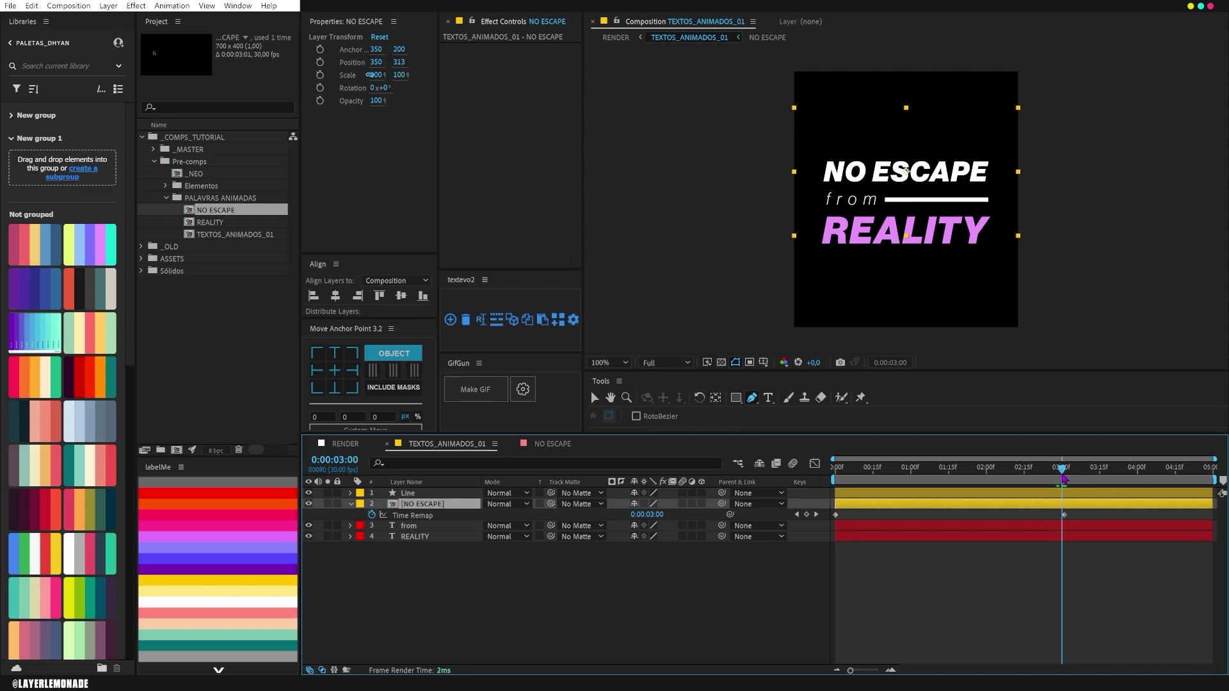
left_click(807, 515)
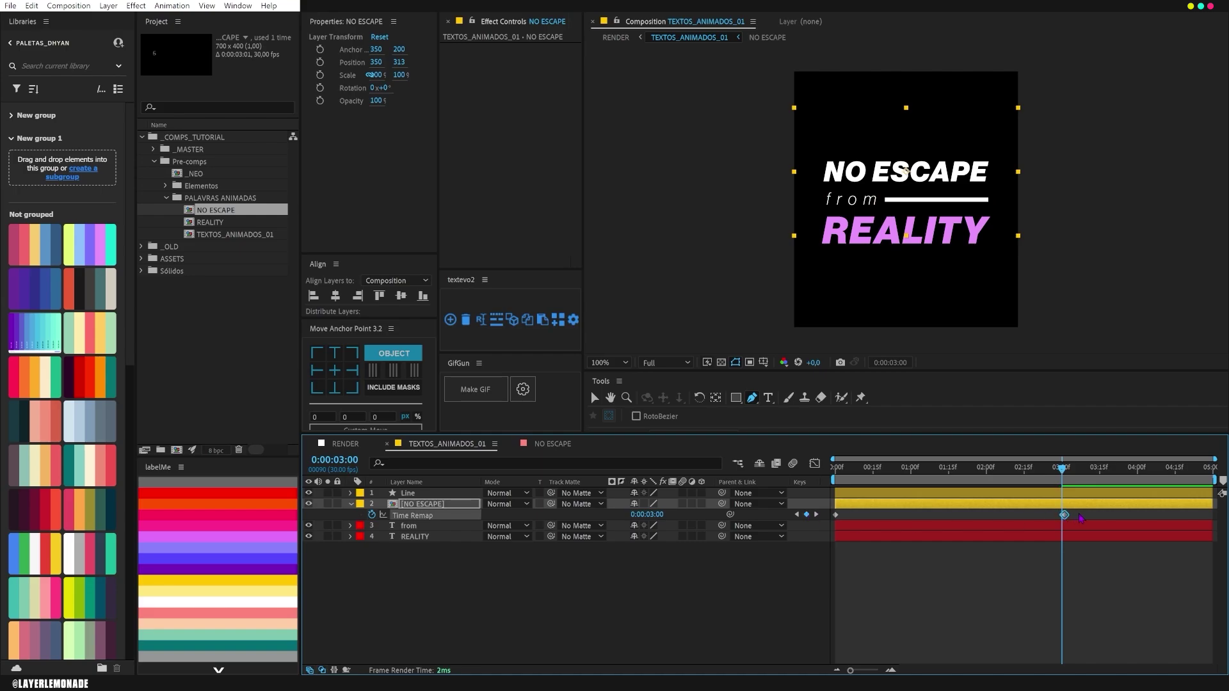
key("Delete")
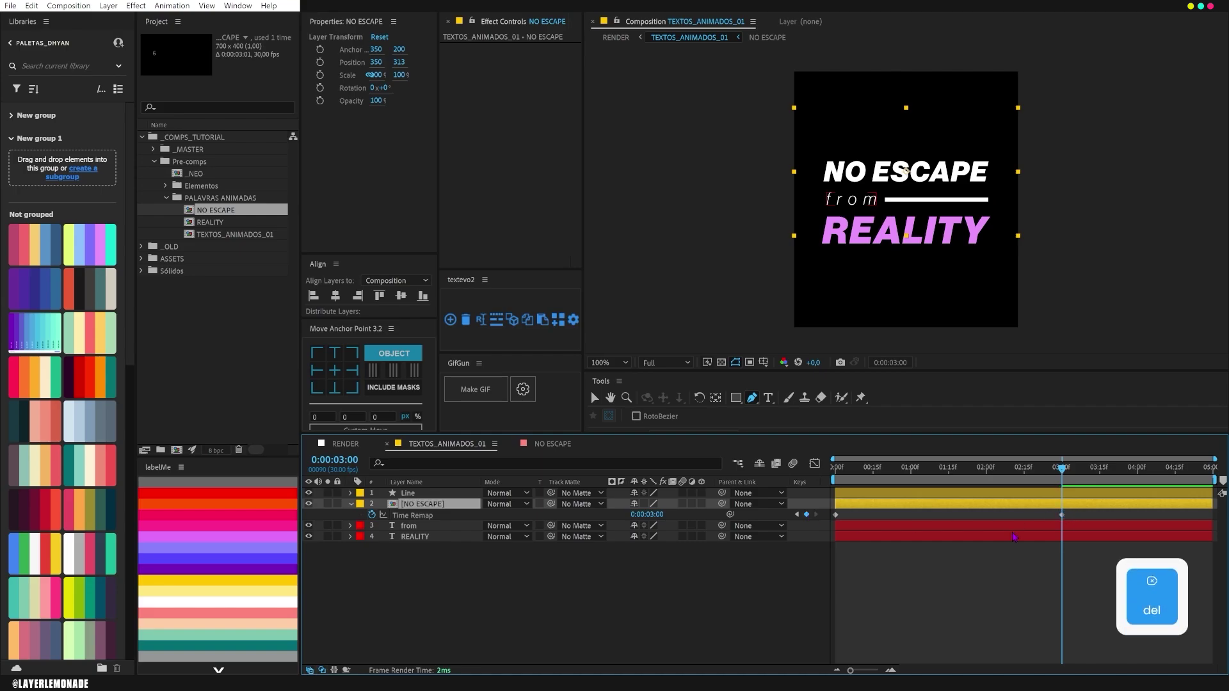
key("space")
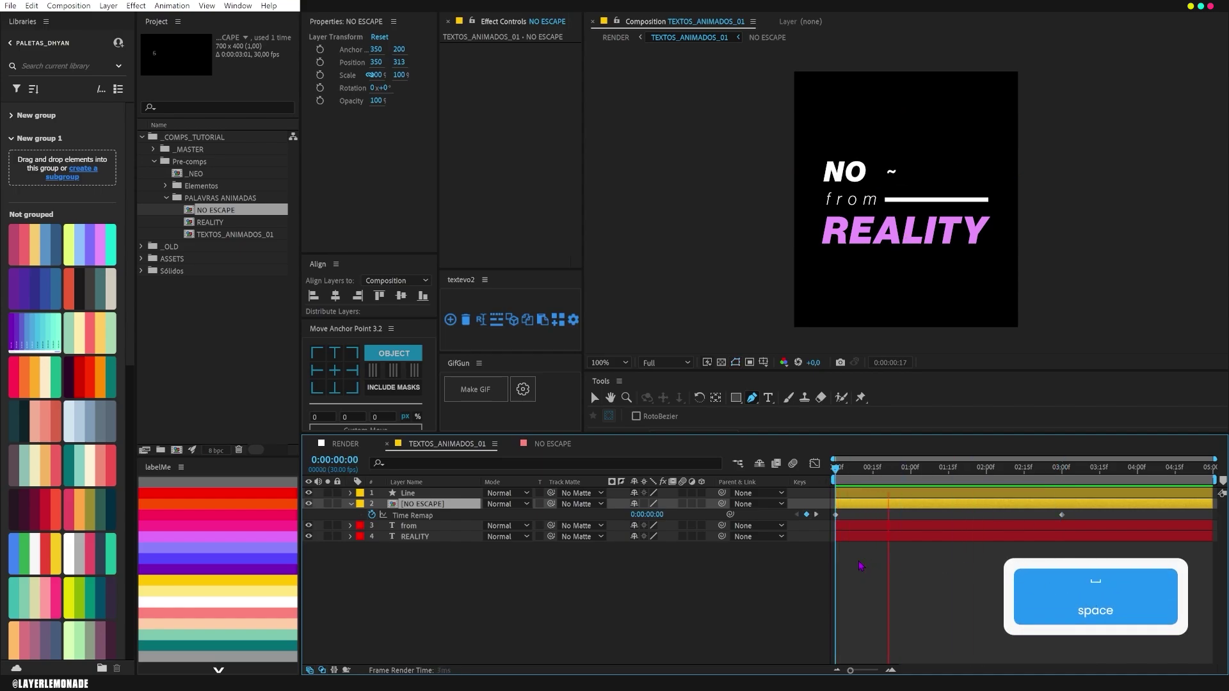
key("space")
- Move the NO ESCAPE layer's last Time Remap keyframe to about 0:00:02:01 and preview the animation speed
left_click(1062, 515)
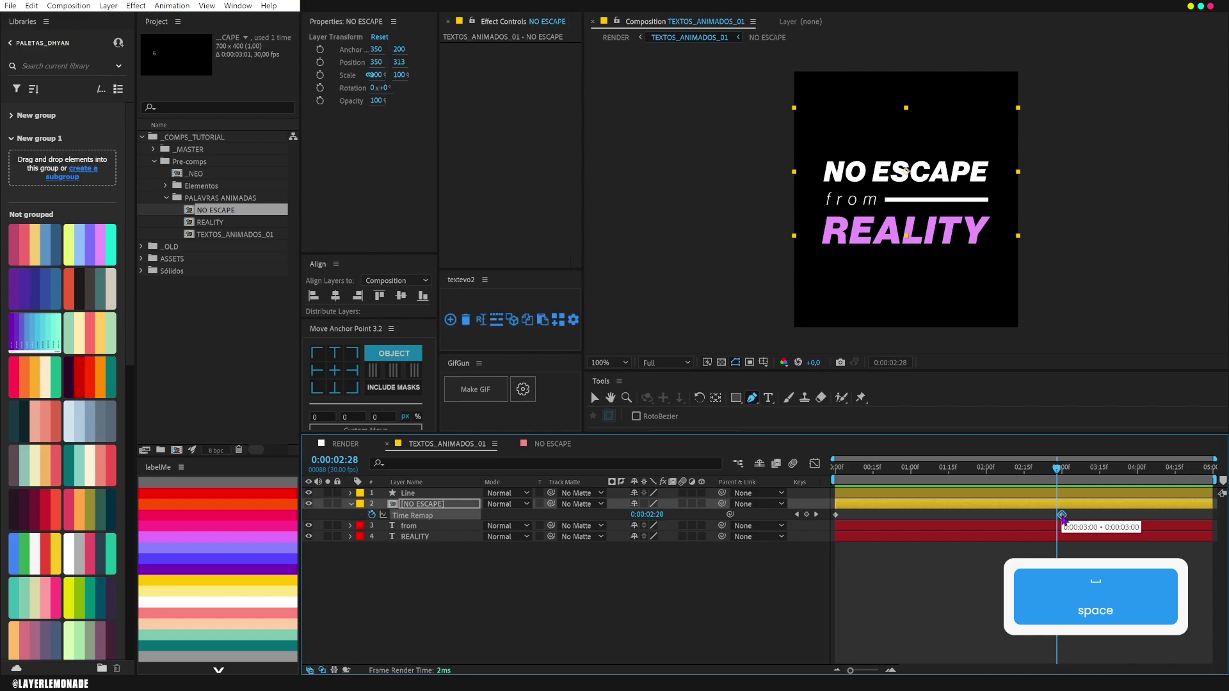
left_click_drag(1063, 516, 989, 520)
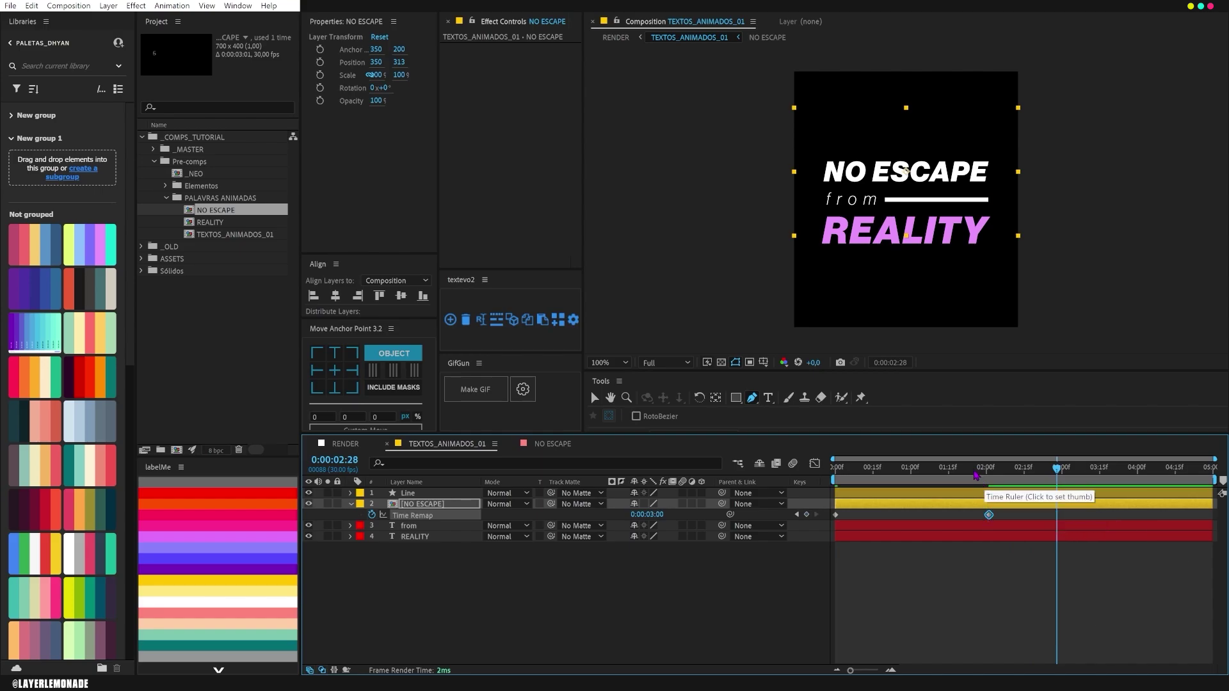
key("space")
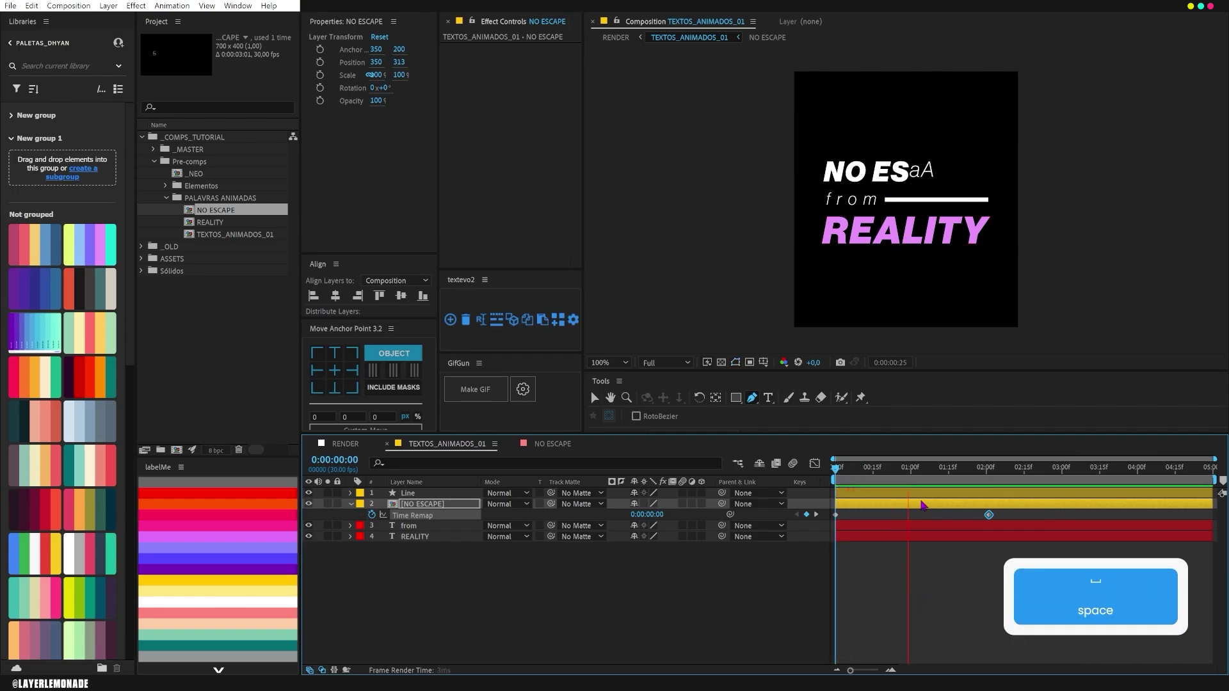
key("space")
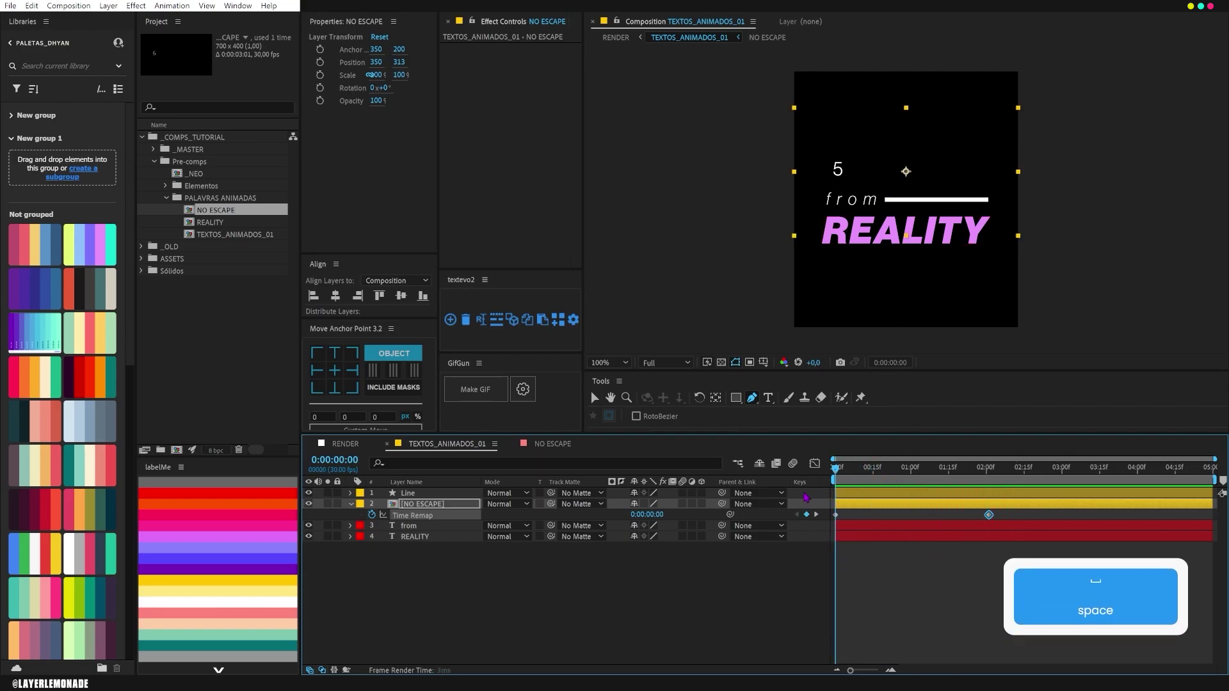
key("space")
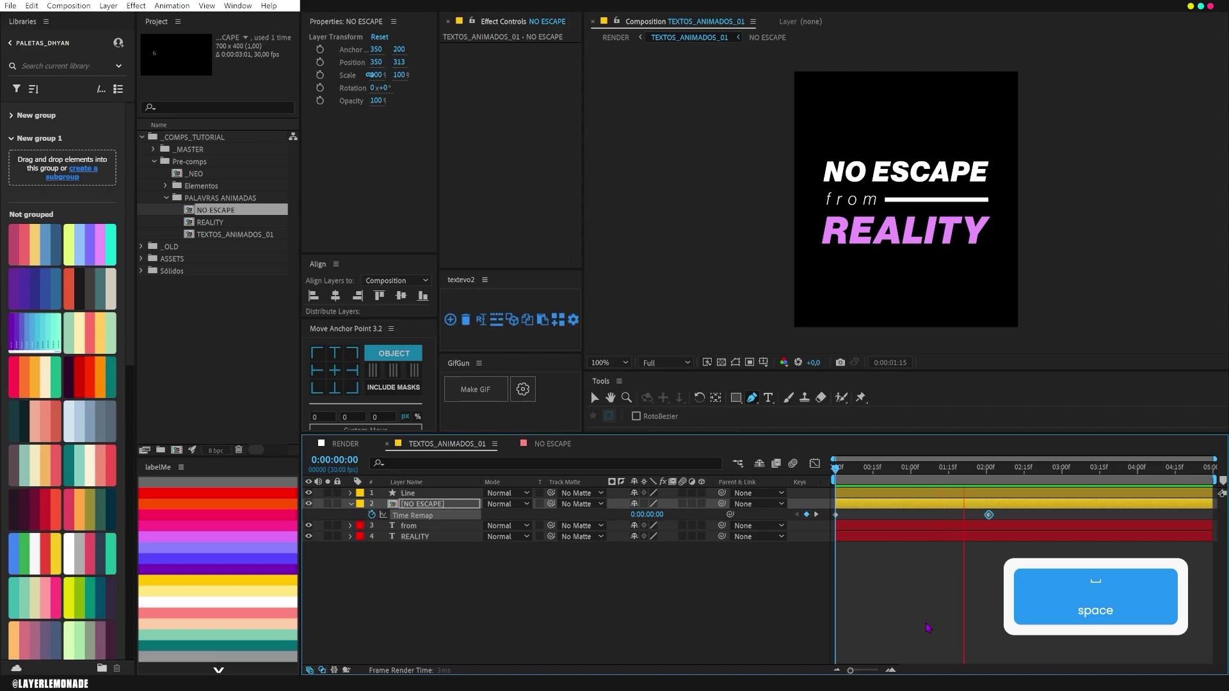
- Pull the last Time Remap keyframe of NO ESCAPE further back to about 0:00:01:17, previewing the faster animation from the start
left_click(988, 515)
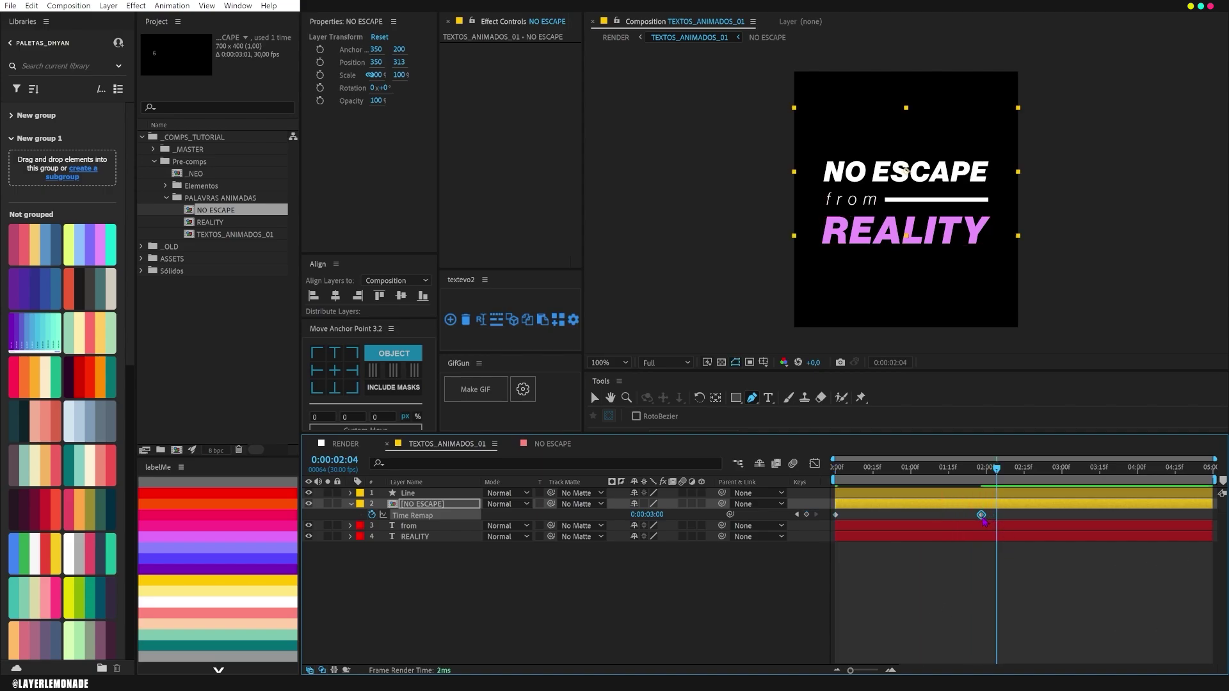
left_click_drag(986, 516, 981, 515)
key("space")
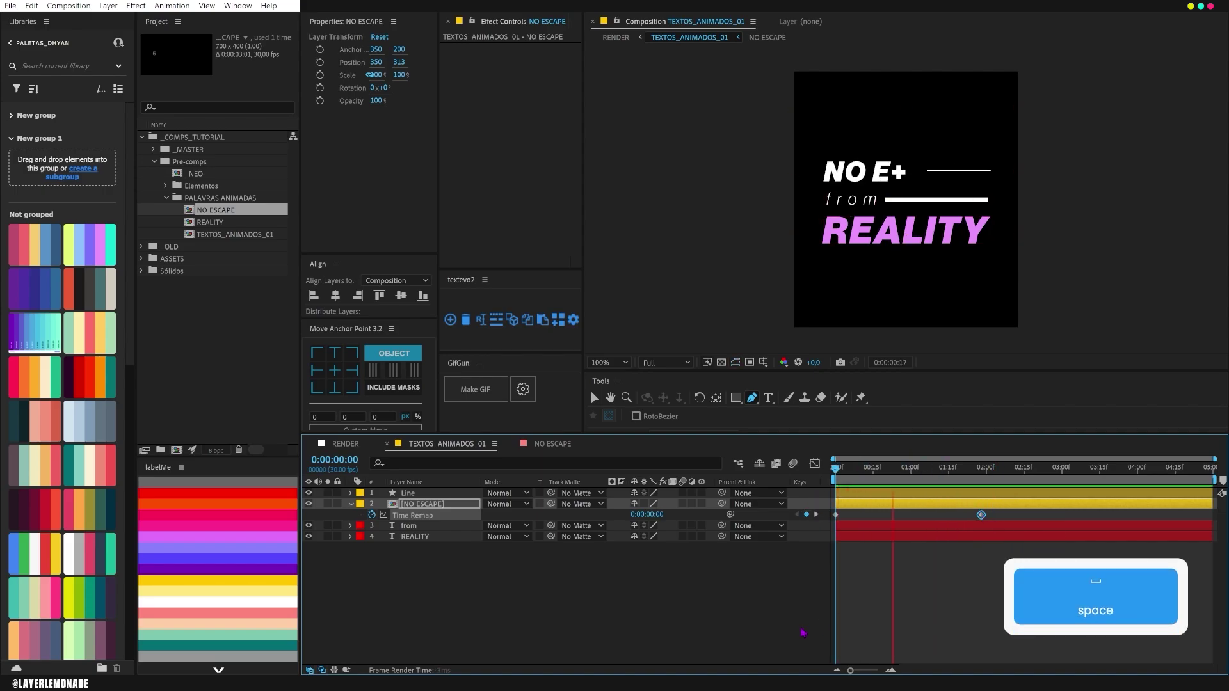
key("space")
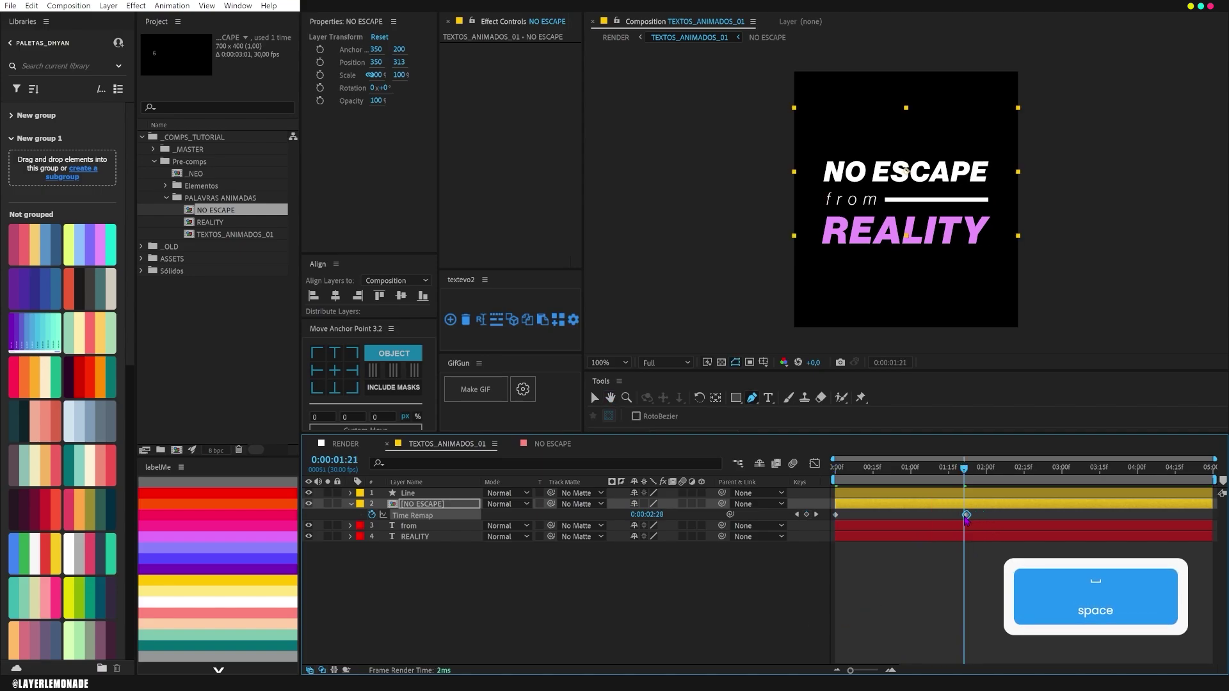
left_click_drag(981, 515, 954, 515)
key("space")
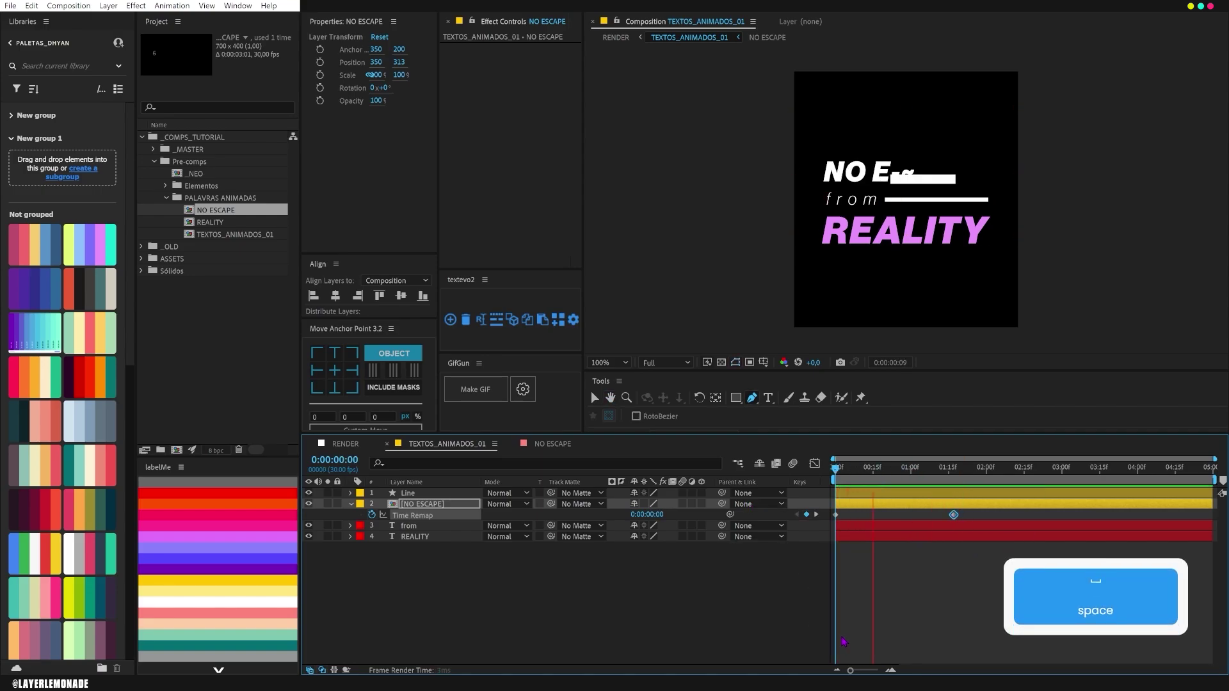
key("space")
key("space")
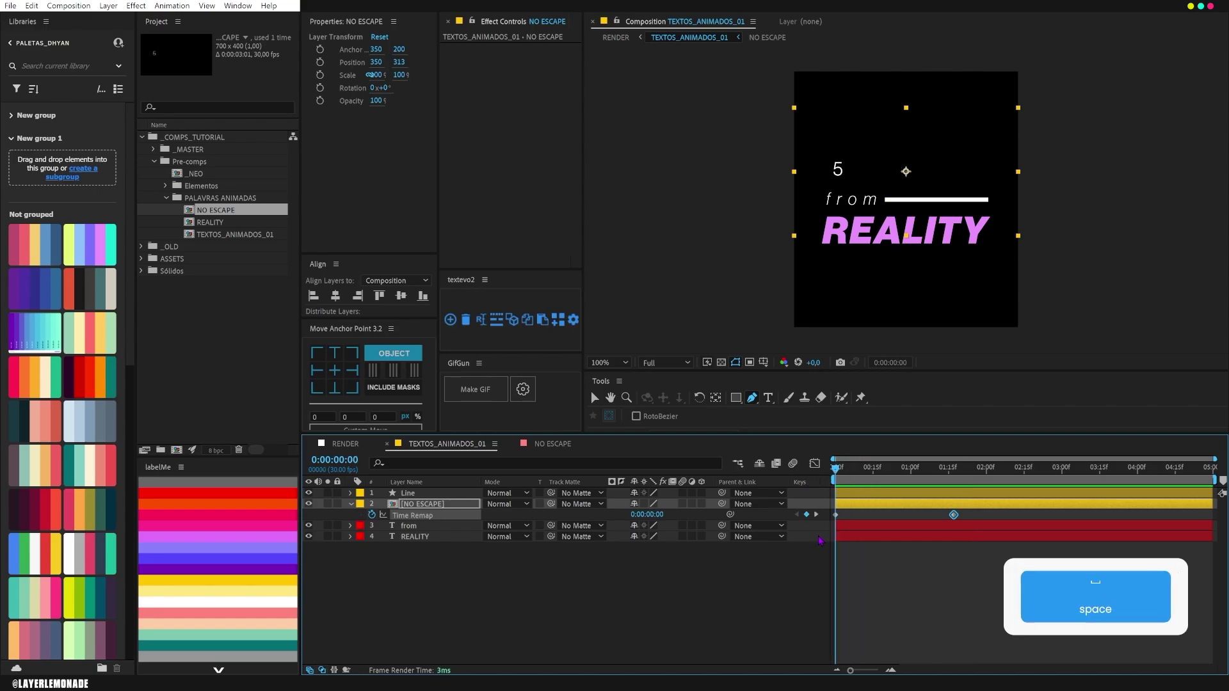
- Move the from layer above NO ESCAPE and precompose it together with the Line layer as FROM
key("space")
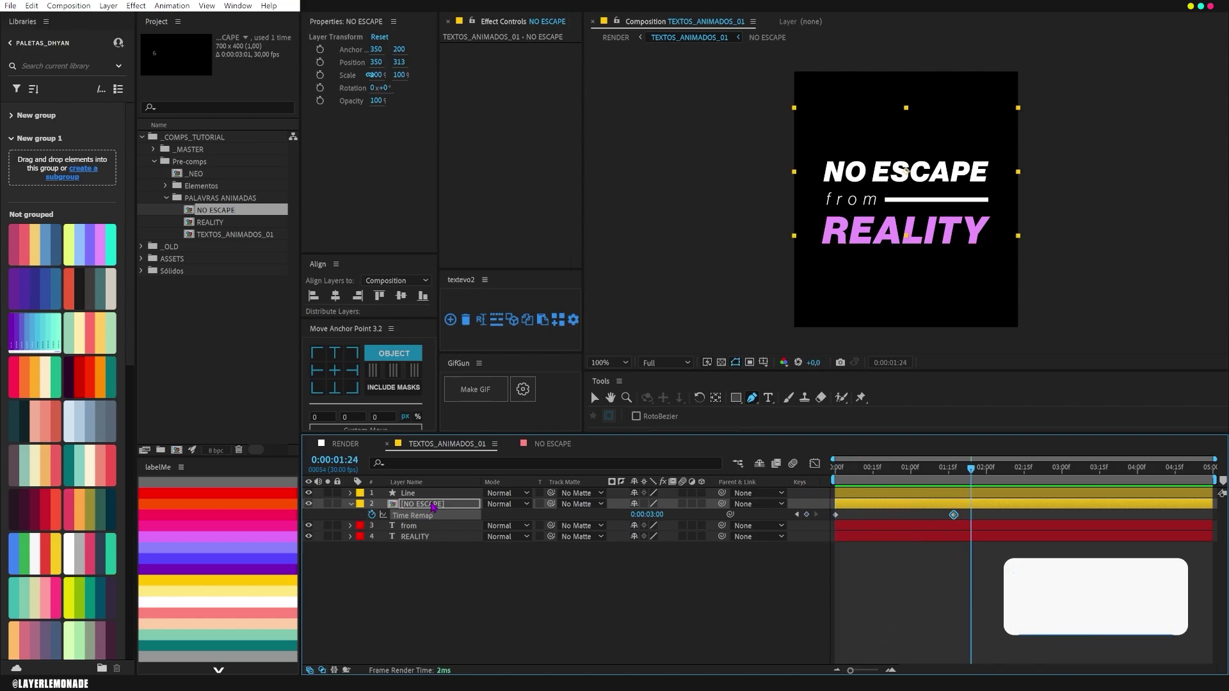
left_click(417, 528)
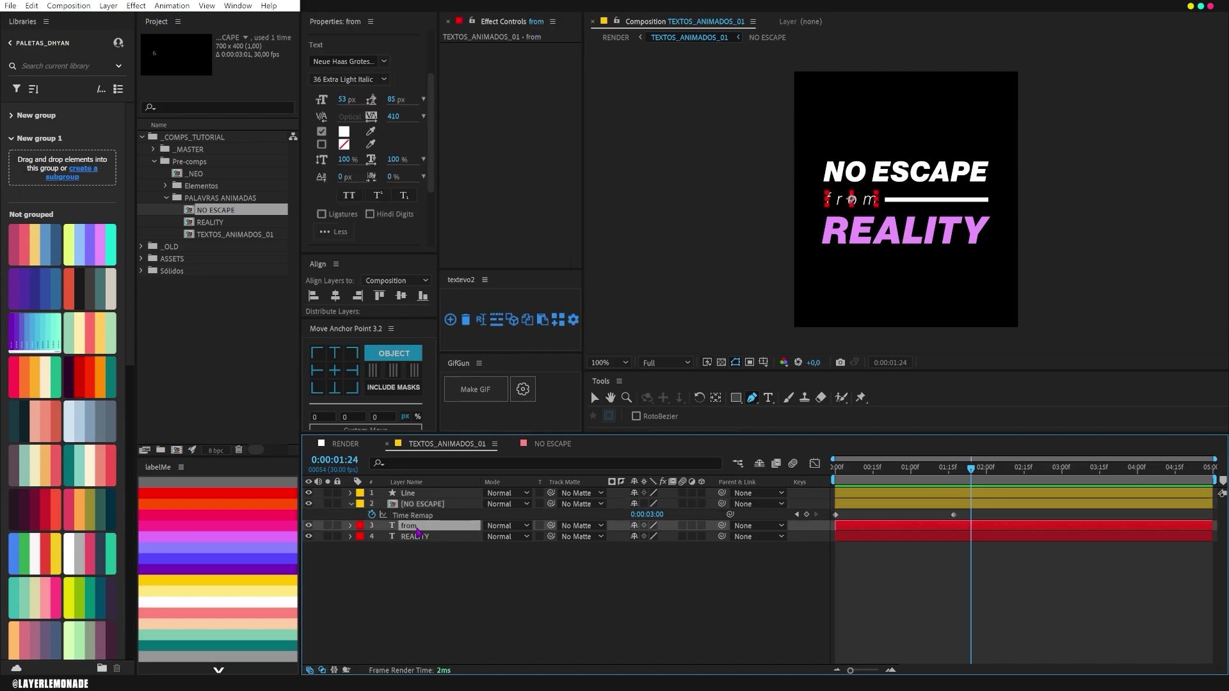
left_click_drag(417, 529, 416, 499)
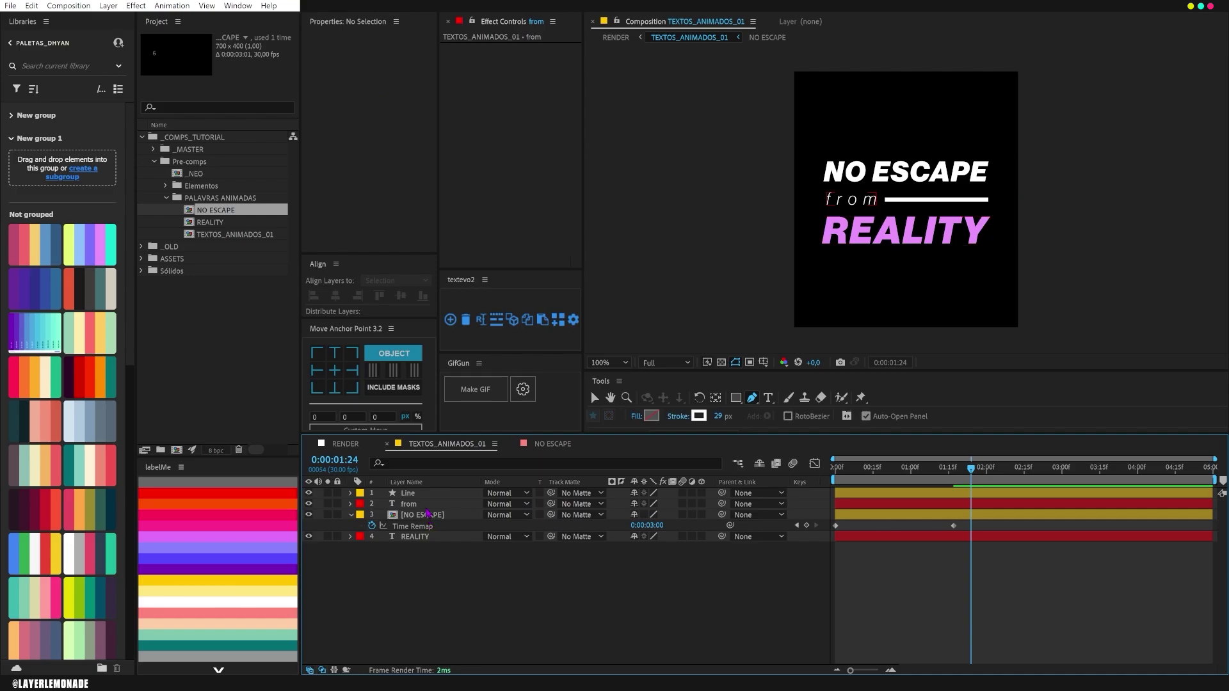
left_click(419, 503)
left_click(419, 493, "shift")
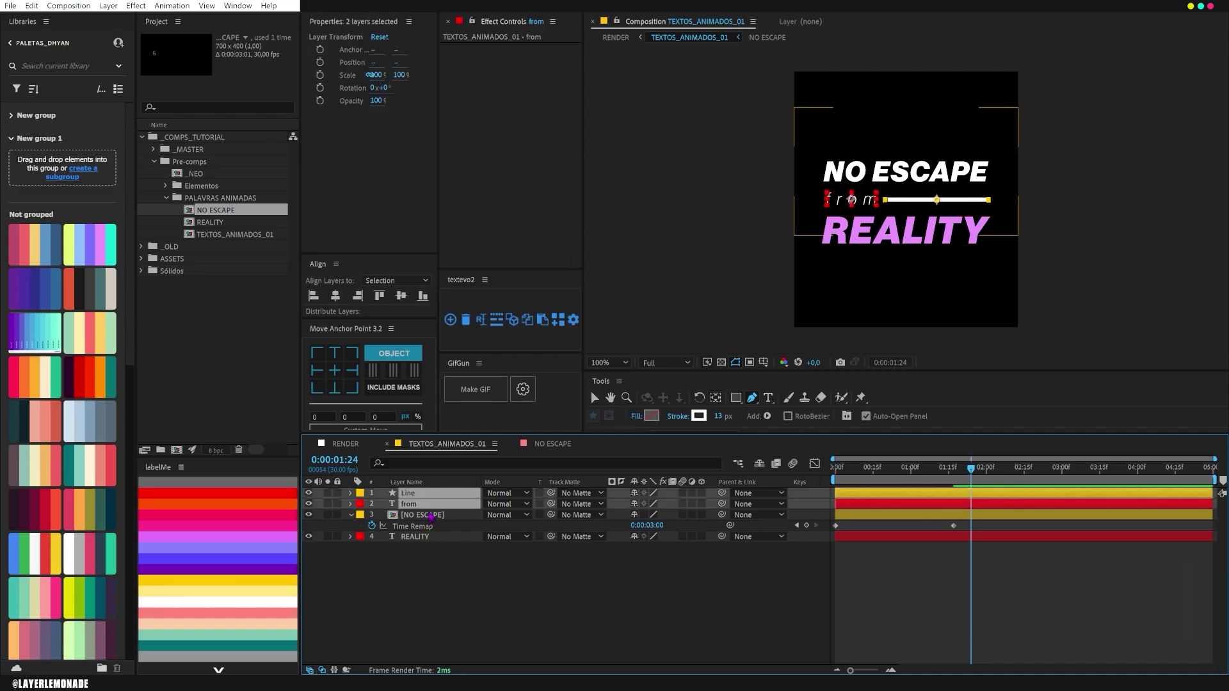
key("ctrl+shift+c")
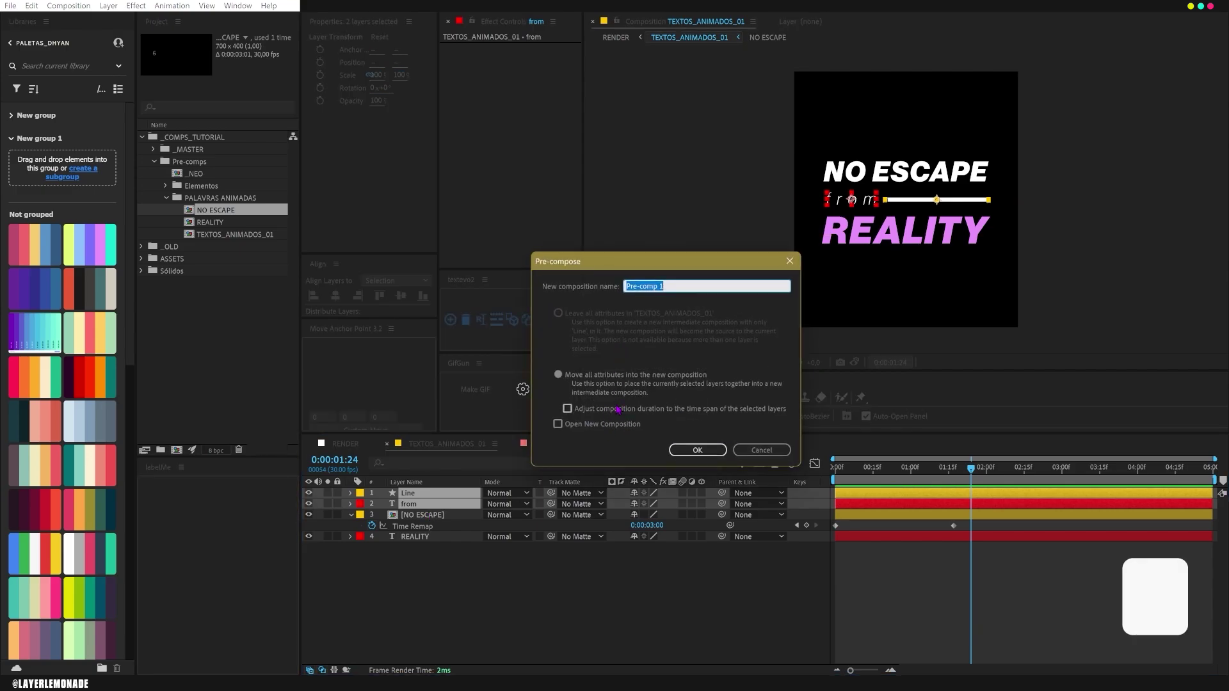
type("FROM")
key("Return")
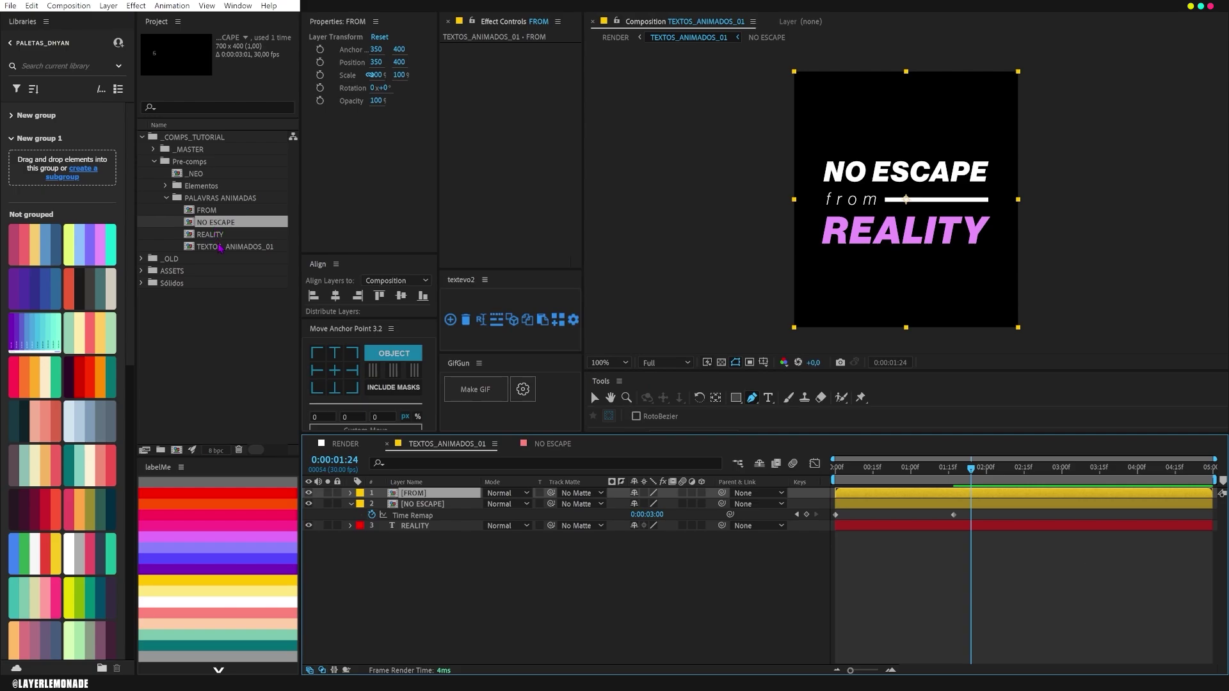
- Open the FROM composition and preview it from the start
left_click(219, 247)
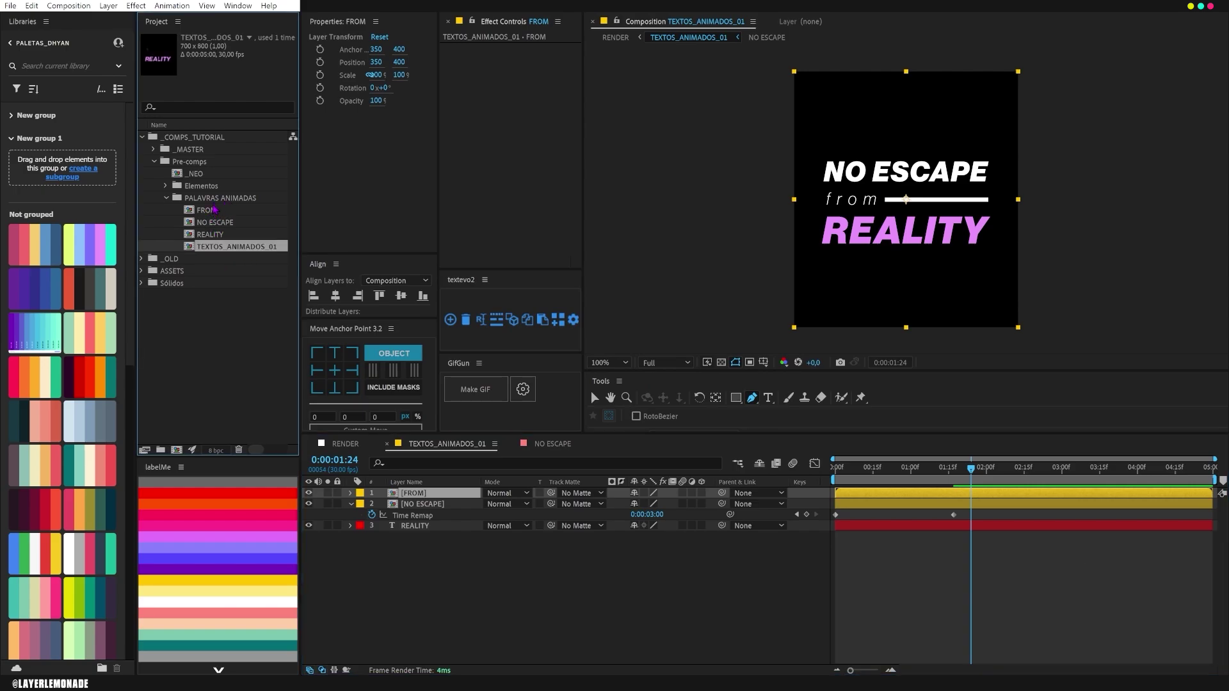
double_click(208, 211)
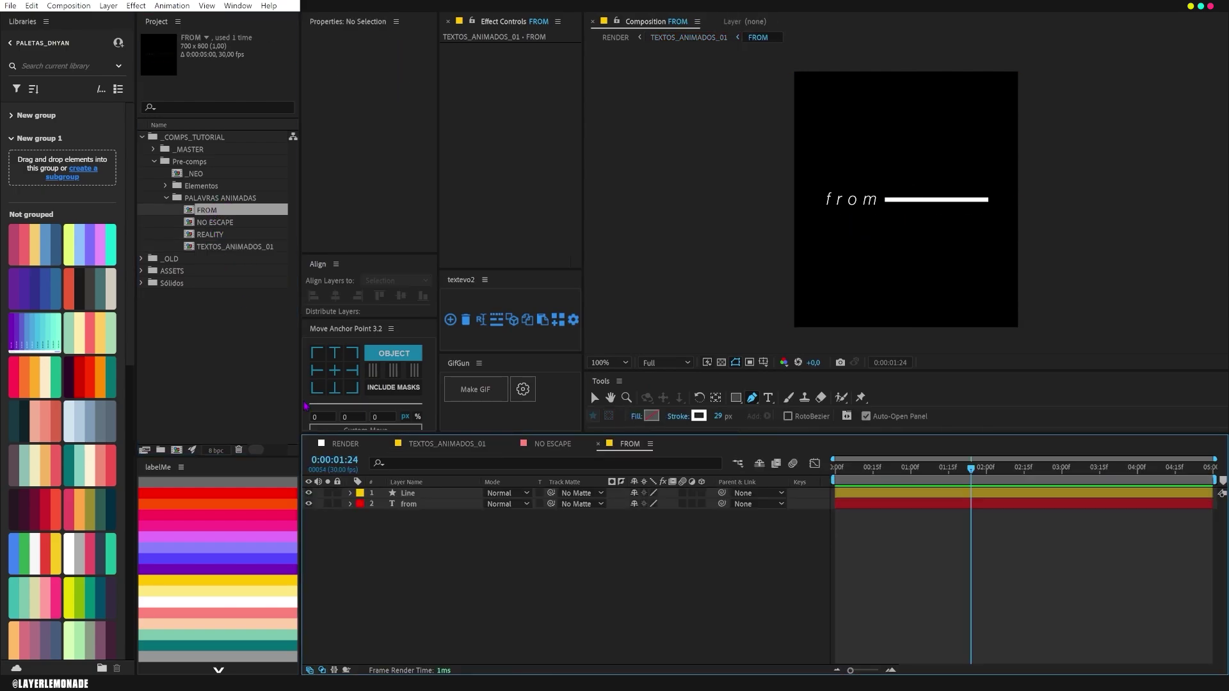
key("Home")
key("space")
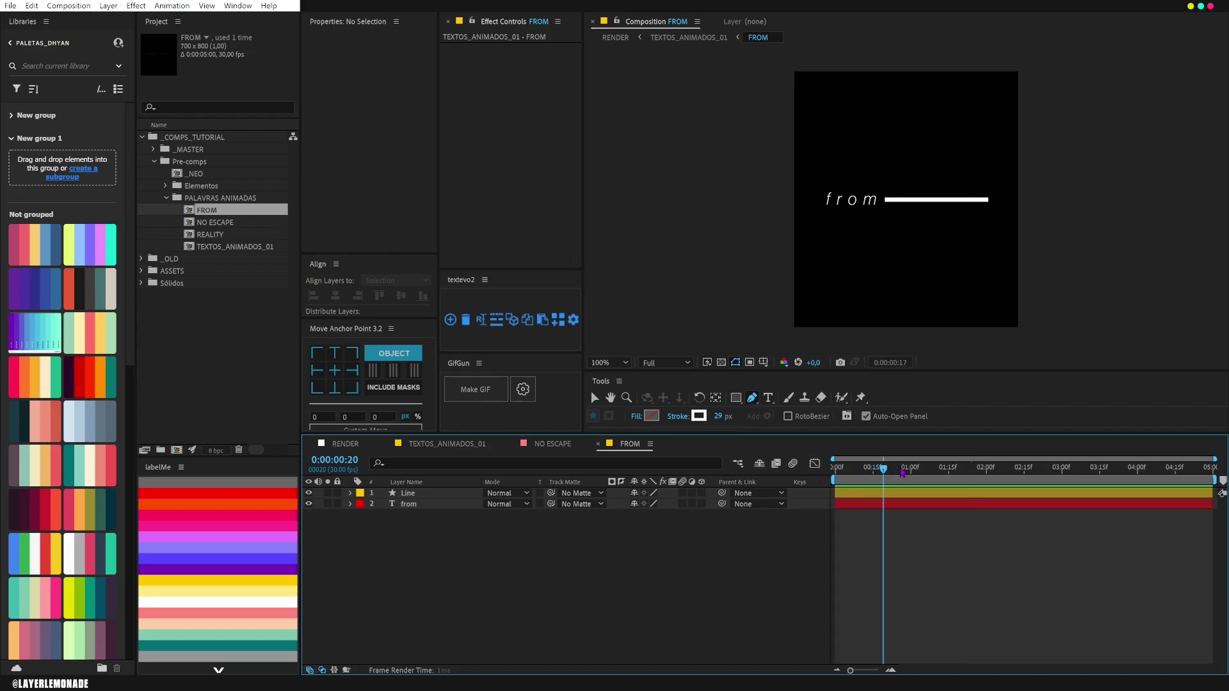
key("space")
- Draw a rectangular mask around the letter f on the from text layer
left_click(414, 509)
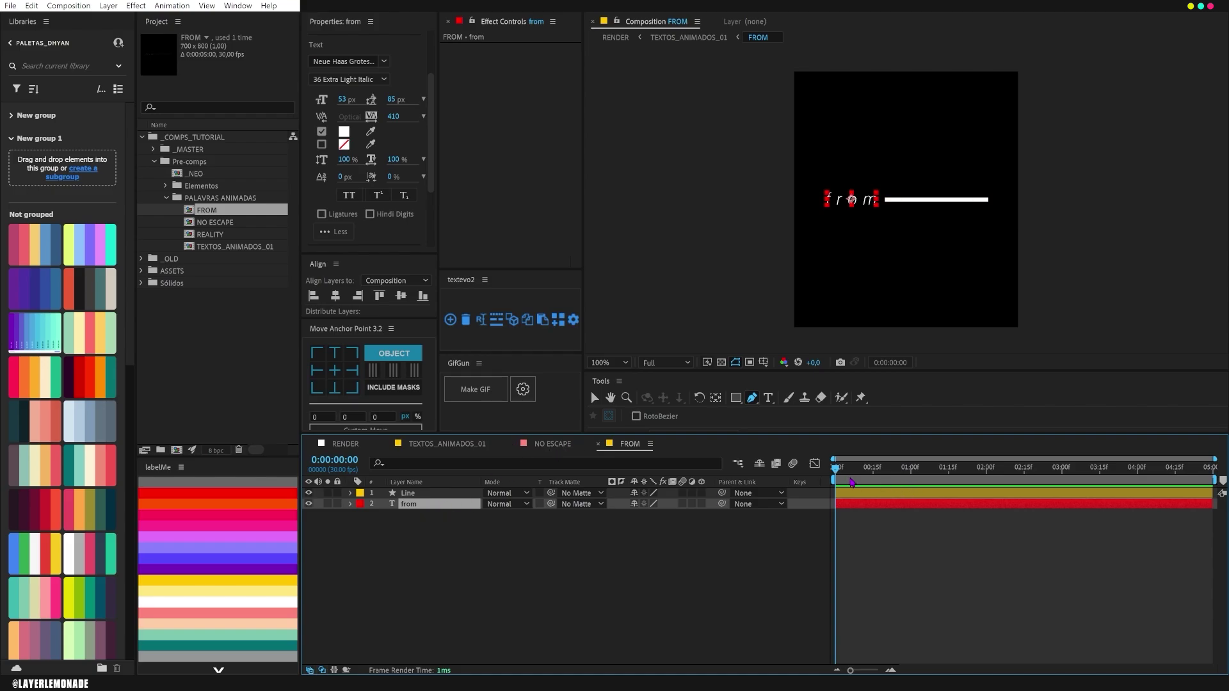
left_click_drag(865, 474, 830, 489)
left_click(736, 399)
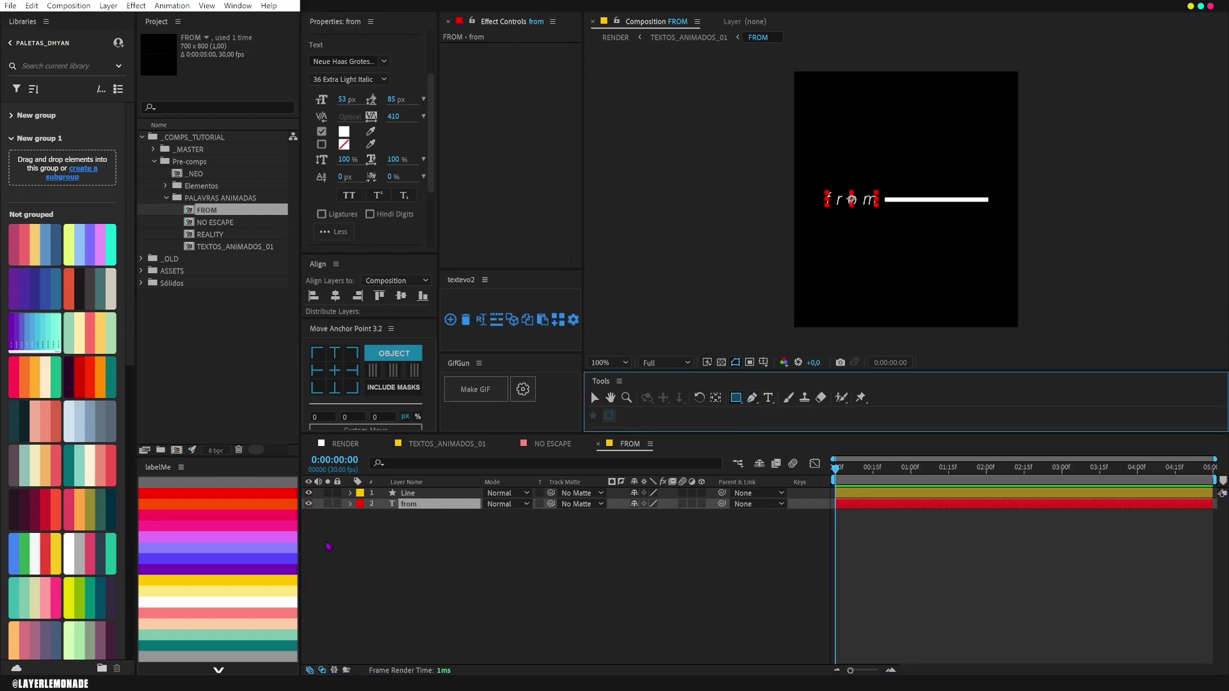
left_click_drag(827, 203, 841, 213)
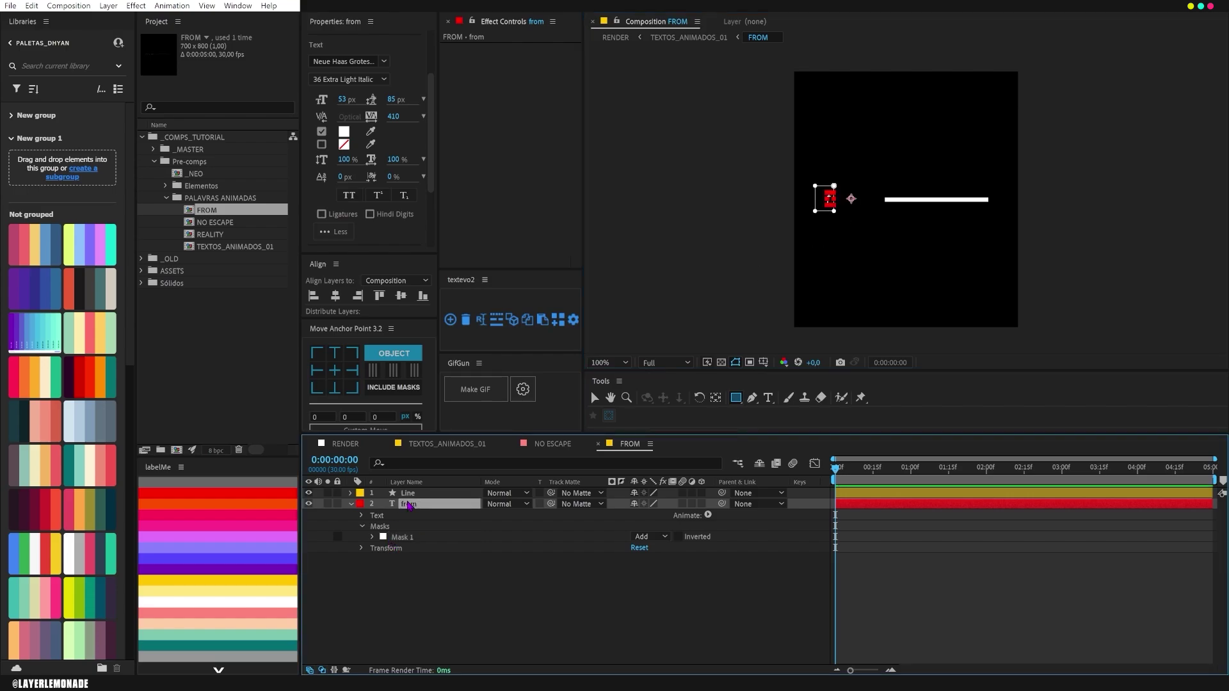
- Duplicate the masked from layer and reshape the copy's mask so it reveals only the letters r and o
key("ctrl+d")
key("m")
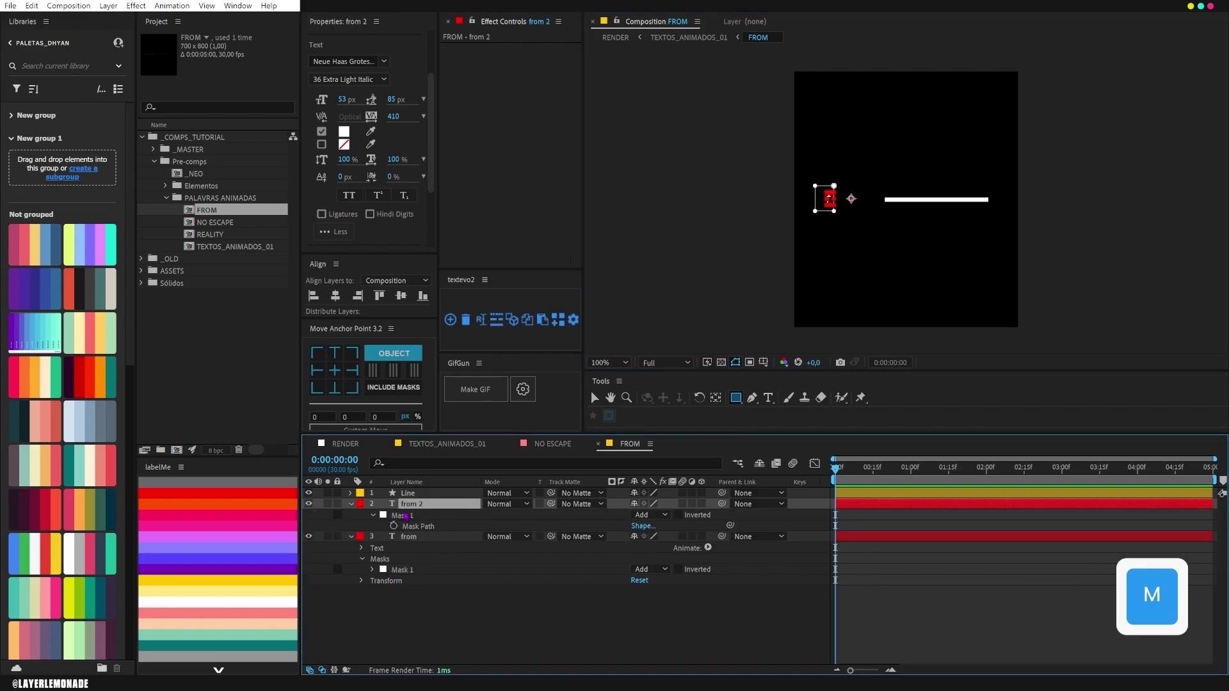
key("v")
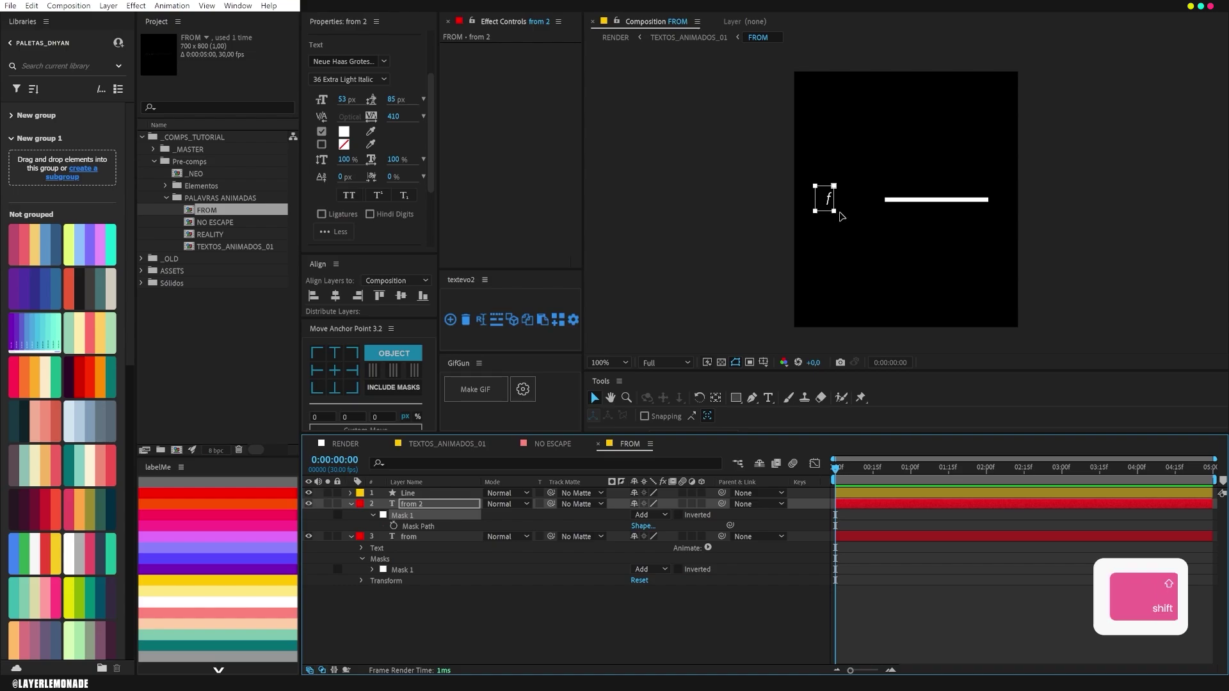
mouse_move(837, 212)
left_mouse_down()
mouse_move(867, 228)
mouse_move(859, 212)
left_mouse_up()
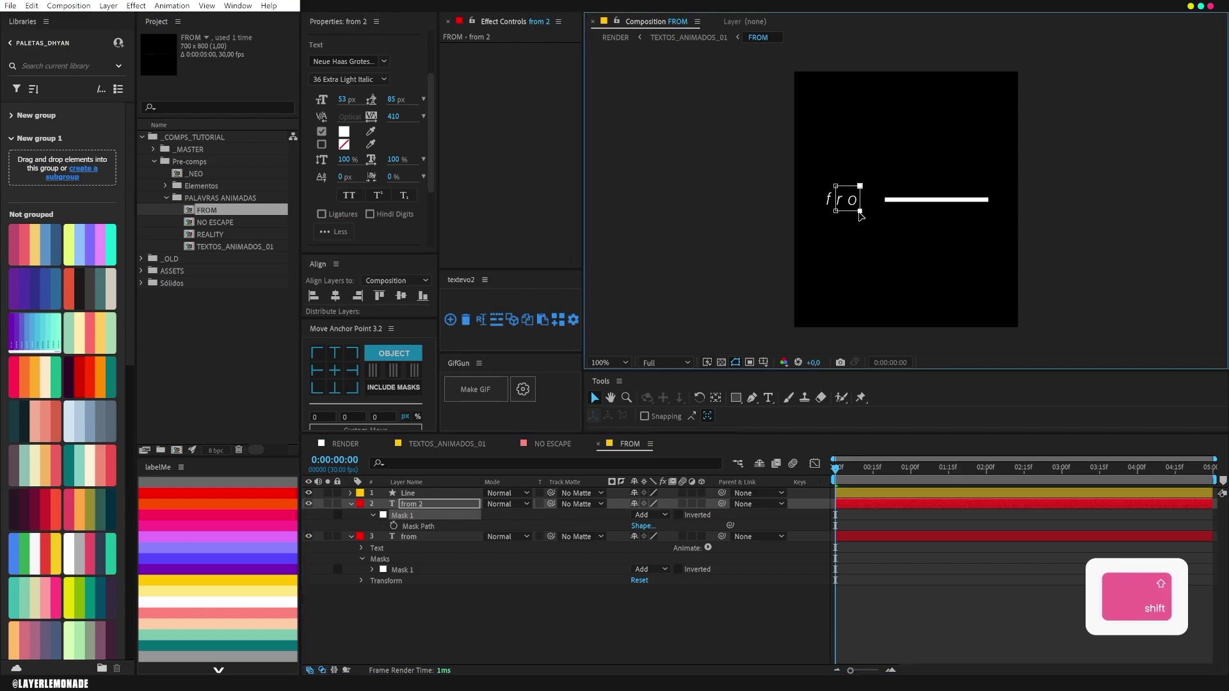
- Duplicate the from 2 layer and reshape the copy's mask so it reveals only the letter m
left_click(447, 505)
key("ctrl+d")
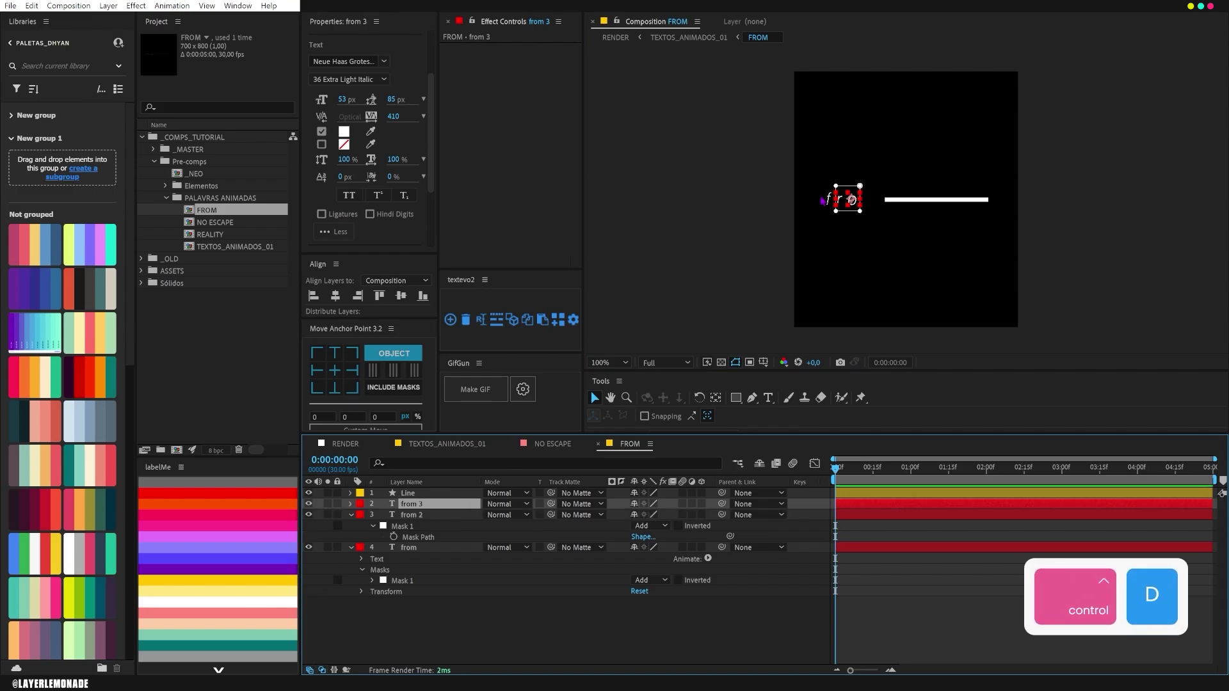
key("m")
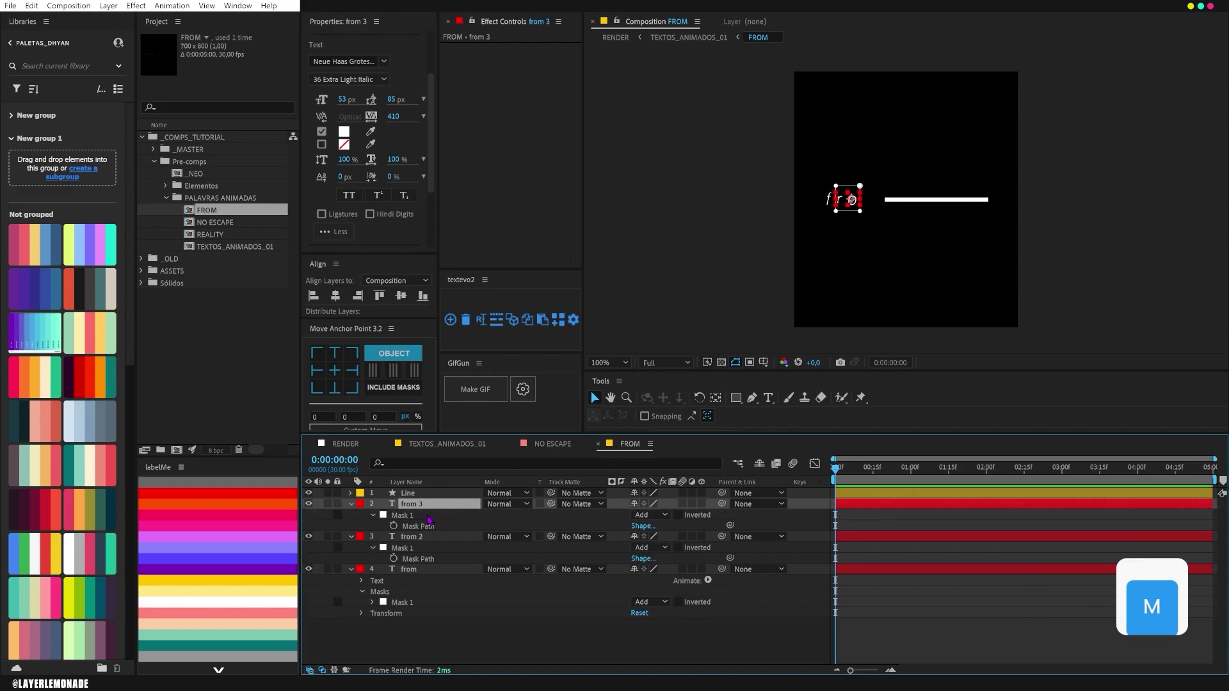
mouse_move(862, 219)
left_mouse_down()
mouse_move(899, 219)
mouse_move(882, 217)
left_mouse_up()
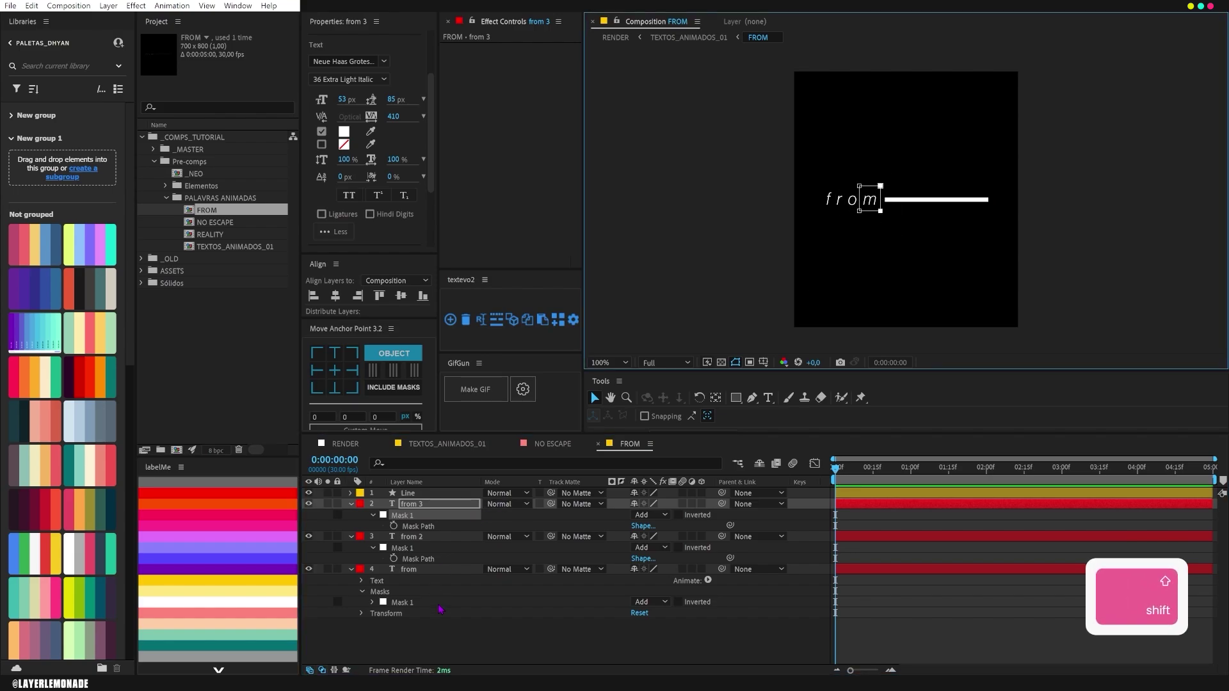
- Copy the Opacity keyframes of layer E in the NO ESCAPE composition and paste them onto the three from layers in FROM
left_click_drag(425, 628, 452, 509)
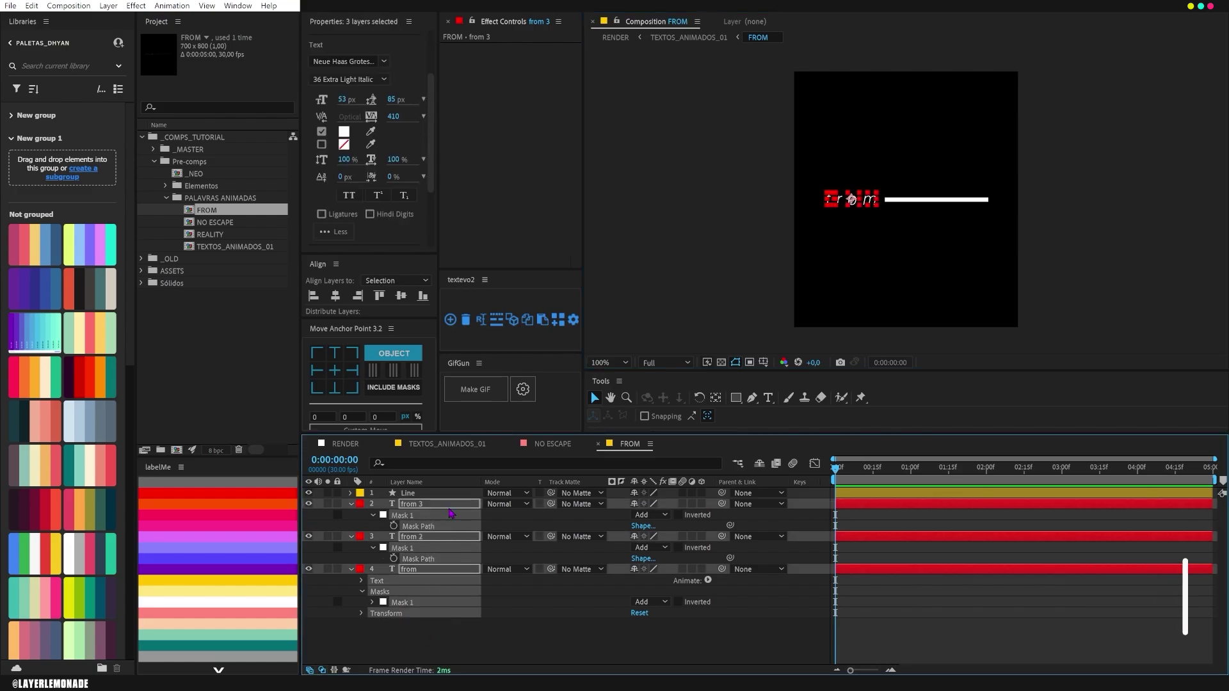
key("l")
left_click(554, 444)
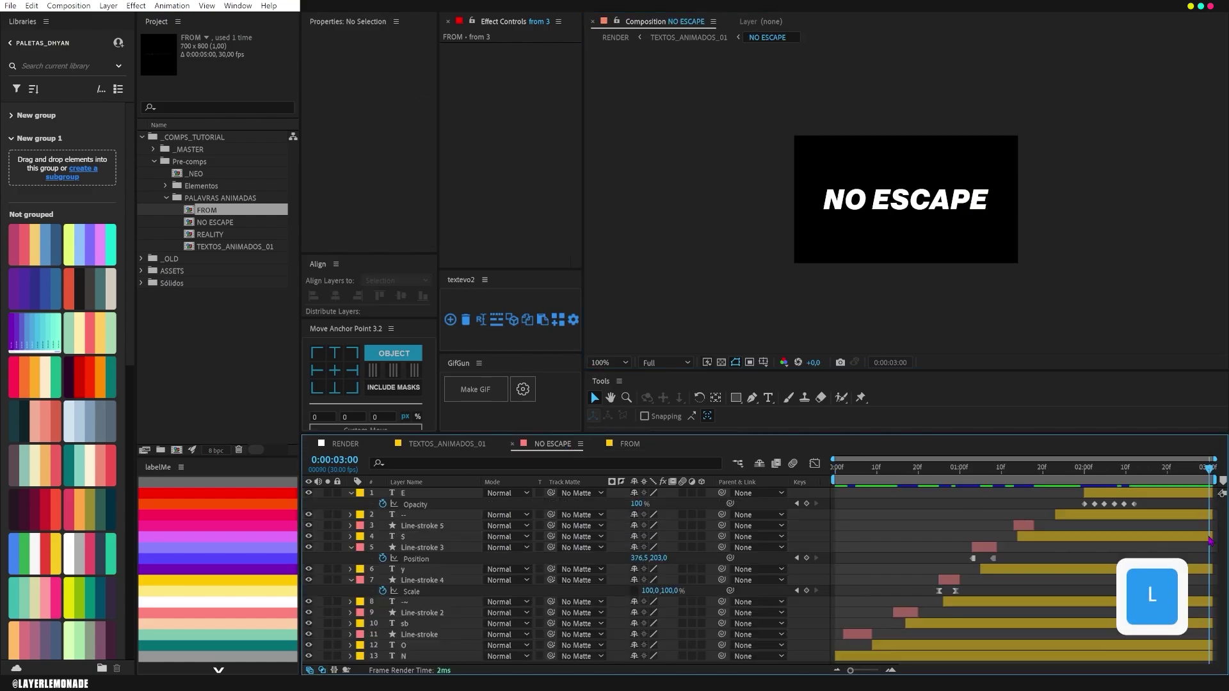
left_click(411, 505)
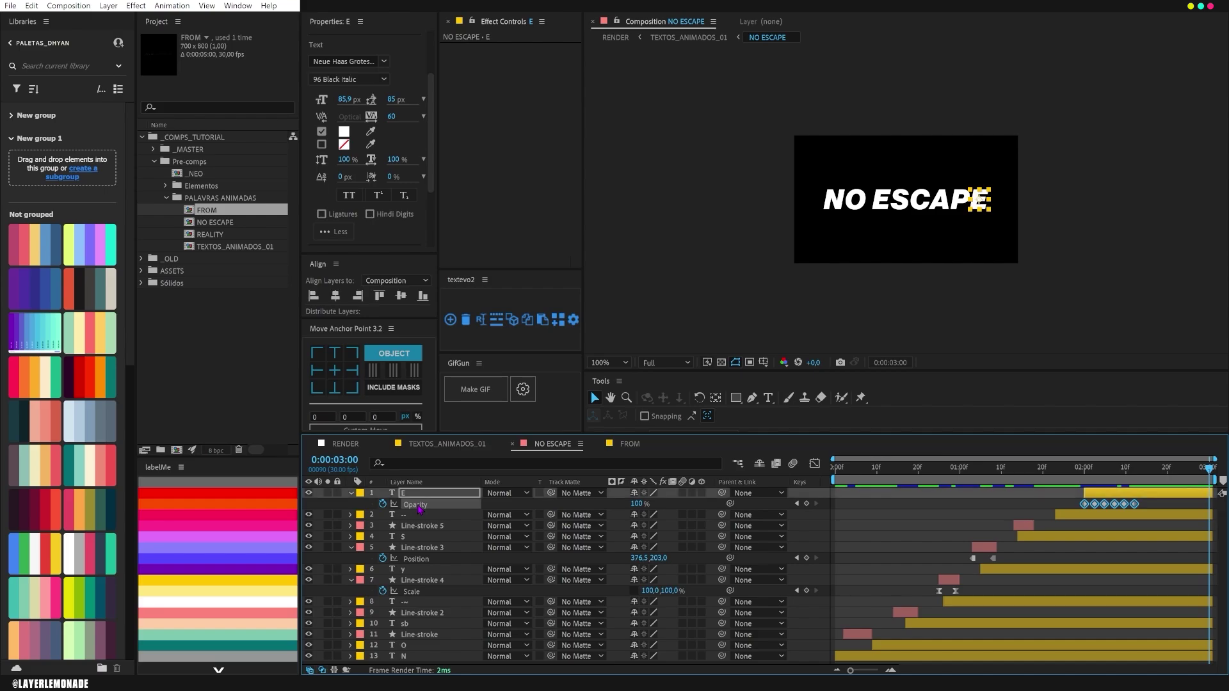
key("ctrl+c")
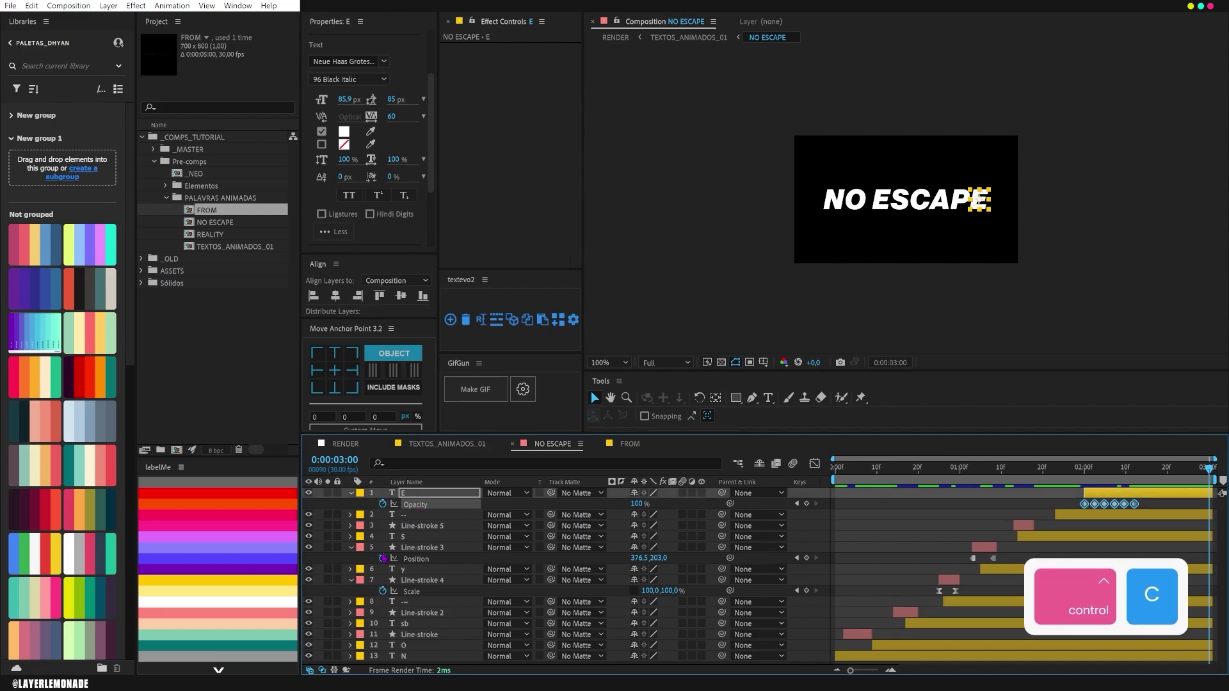
left_click(629, 444)
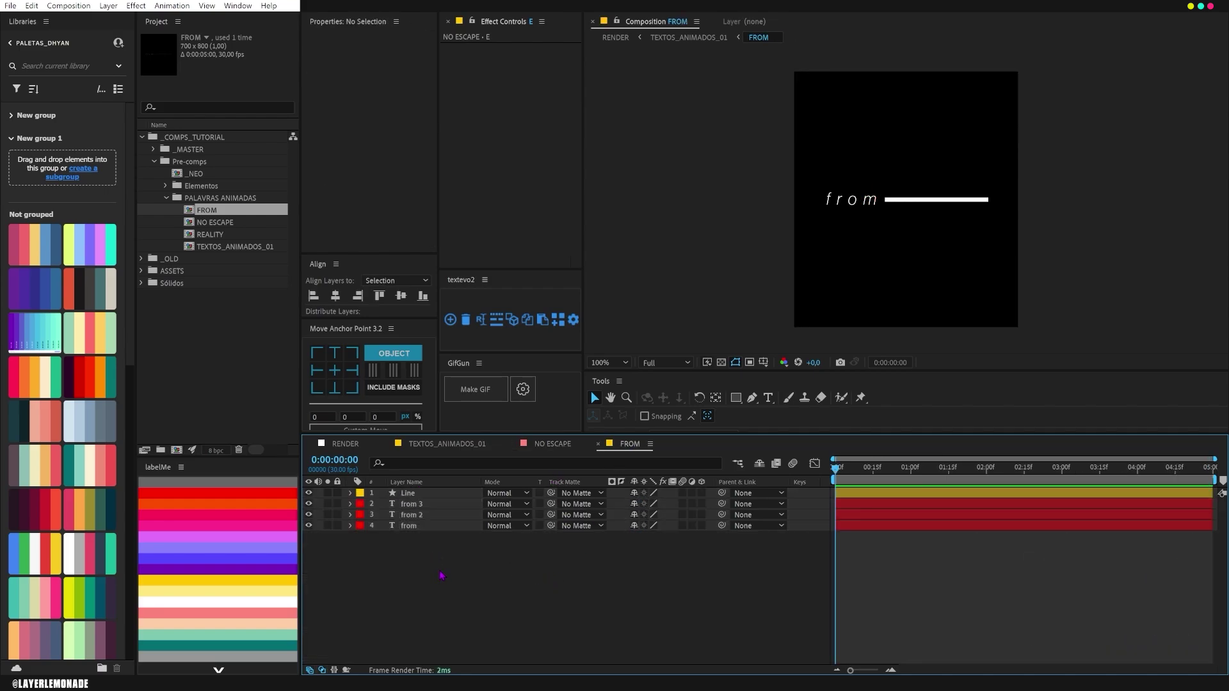
left_click(434, 525)
left_click(423, 504, "shift")
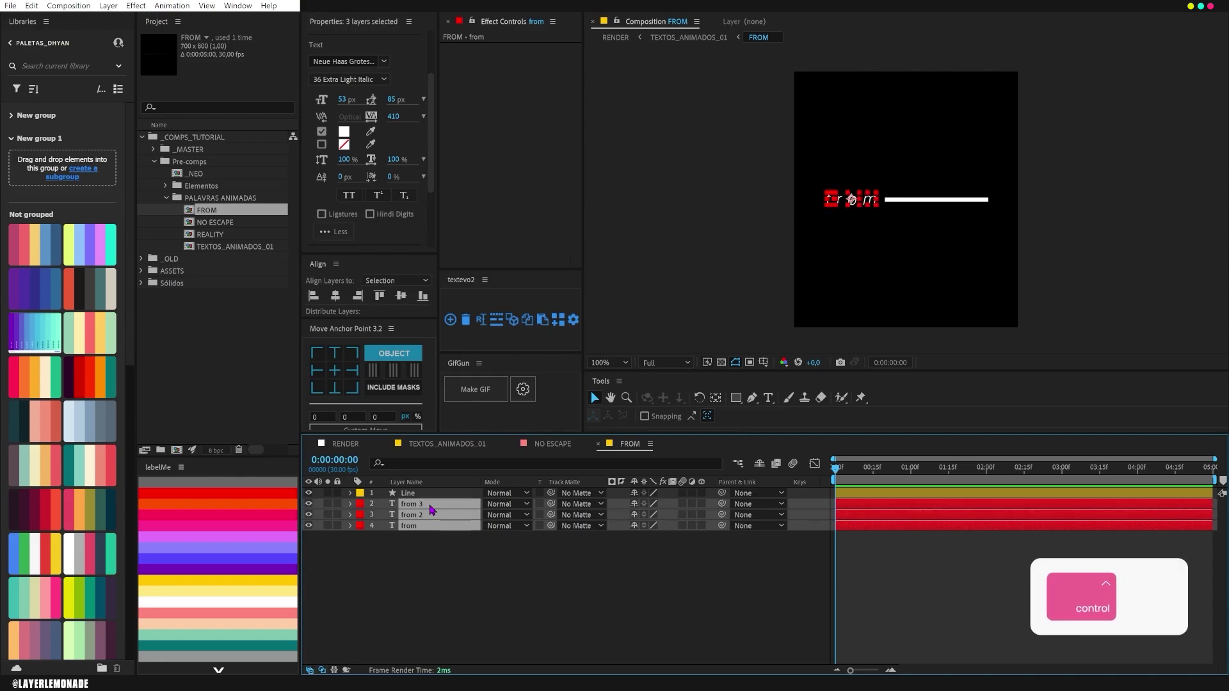
key("ctrl+v")
- Reveal the pasted Opacity keyframes and compress those of from 2 and from to end at about 0:00:00:10
left_click(455, 558)
left_click_drag(456, 558, 393, 501)
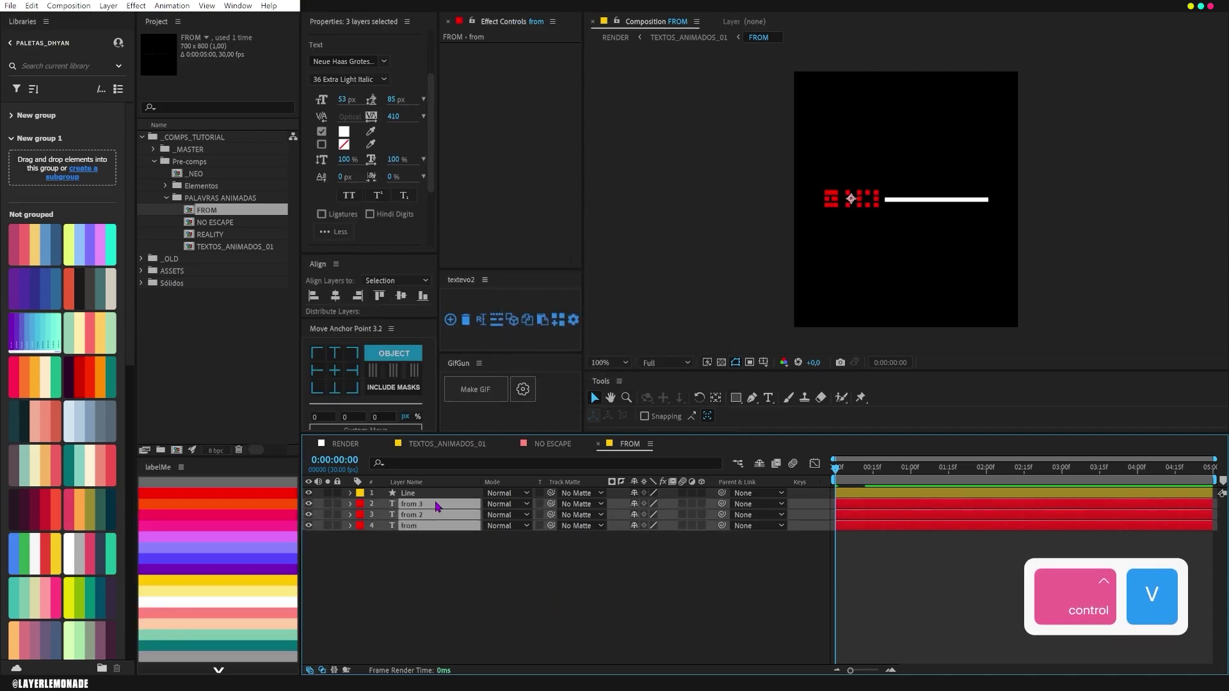
key("u")
left_click(871, 587)
left_click_drag(878, 542, 830, 532)
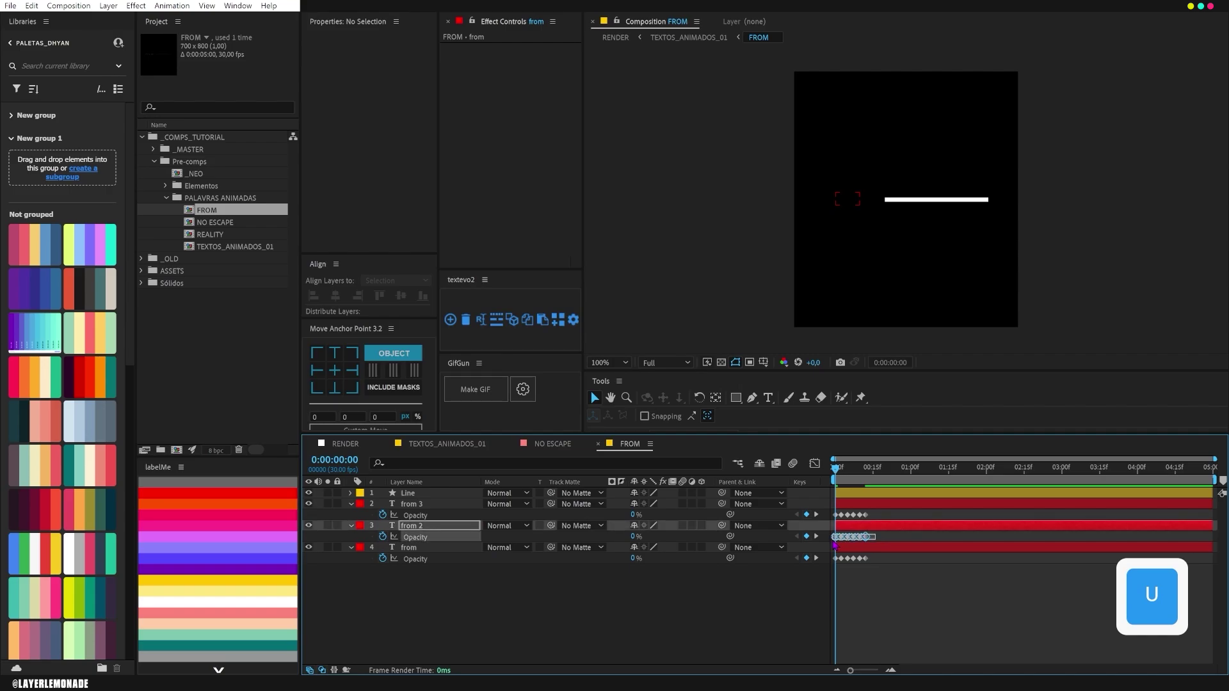
key("alt")
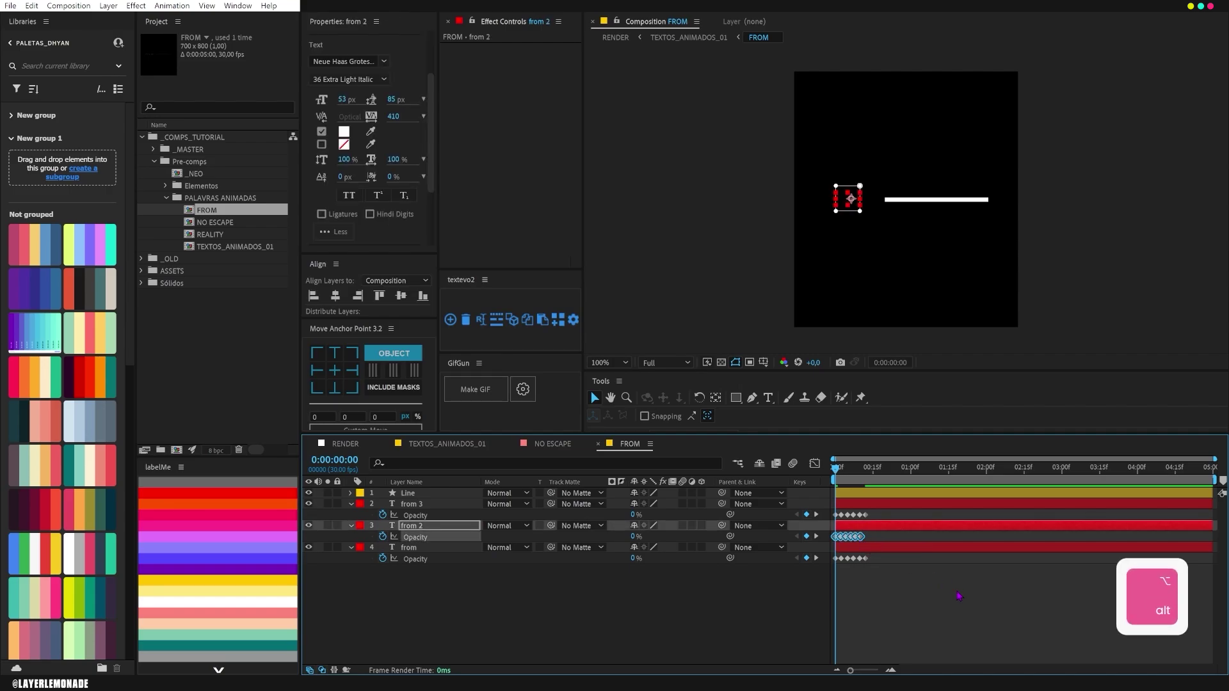
left_click_drag(877, 511, 859, 537)
left_click(861, 536, "alt")
- Copy the Opacity keyframes of from 2 and paste them again on that layer at 0:00:00:10 to repeat the flicker
key("ctrl+c")
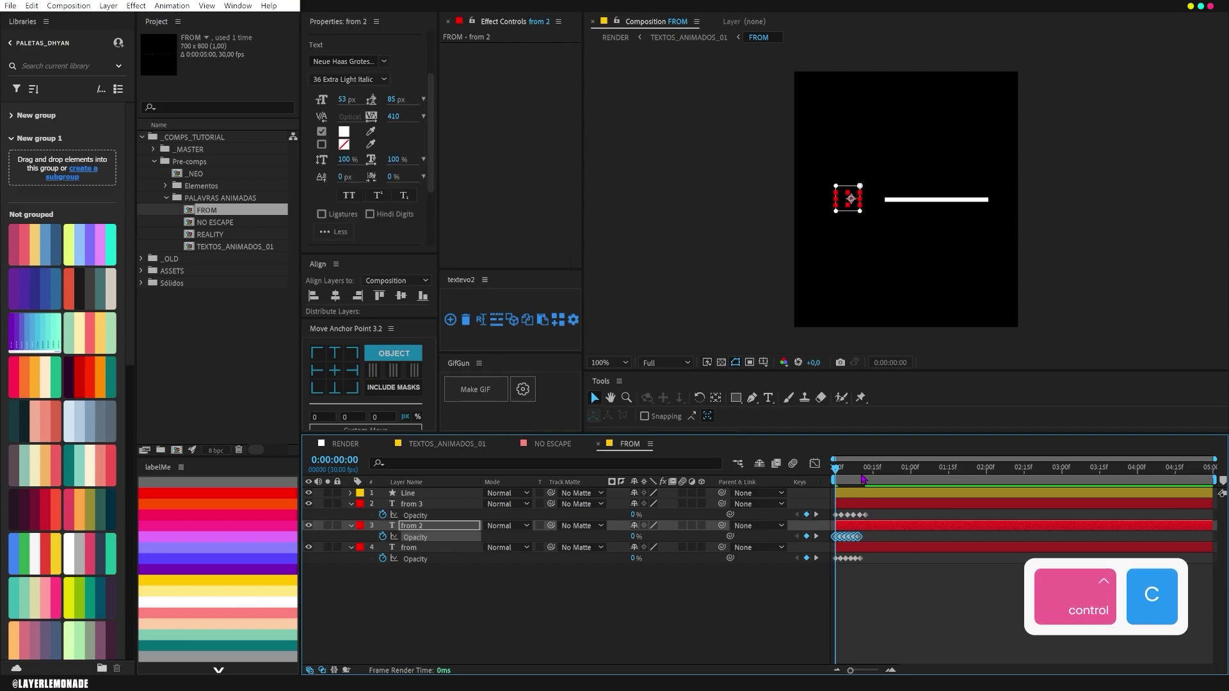
left_click(861, 476)
left_click(867, 529, "ctrl")
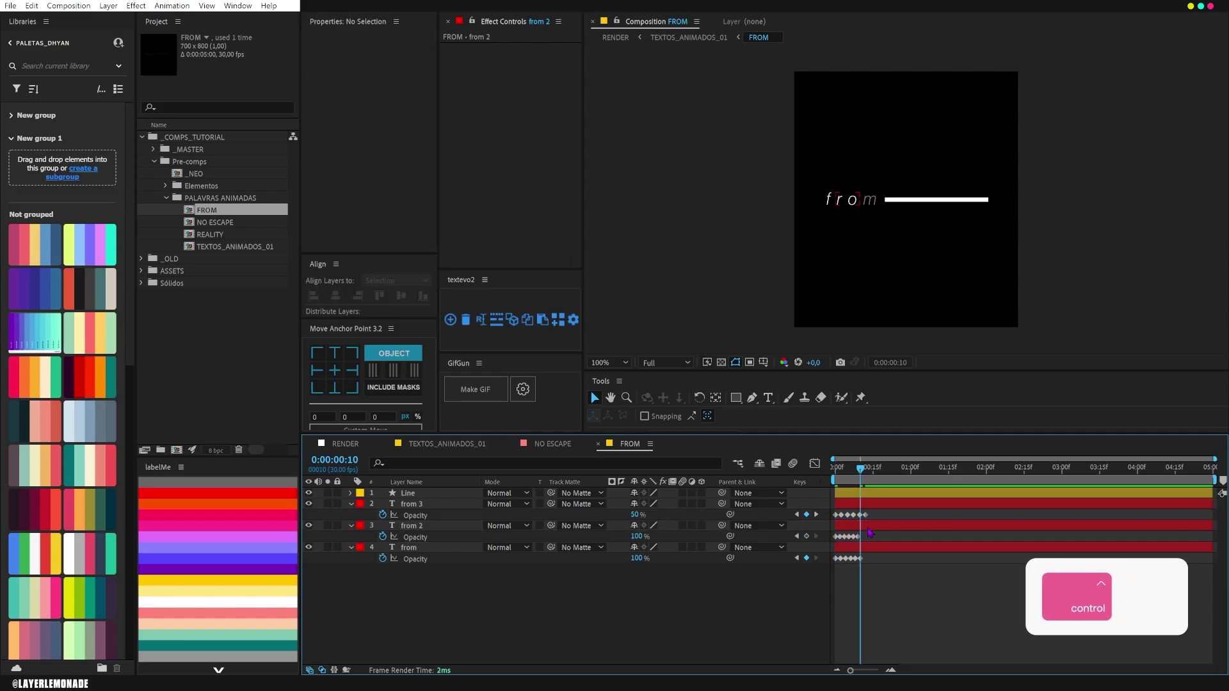
key("ctrl+v")
left_click(868, 529)
key("ctrl+v")
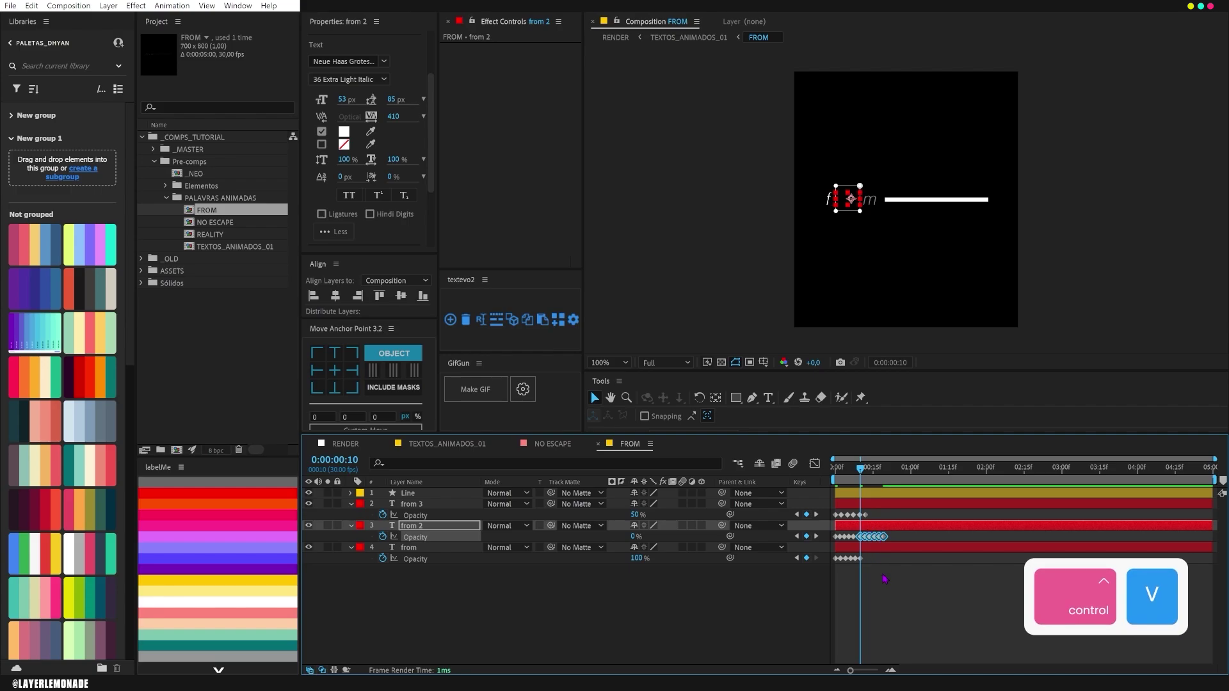
left_click(884, 579)
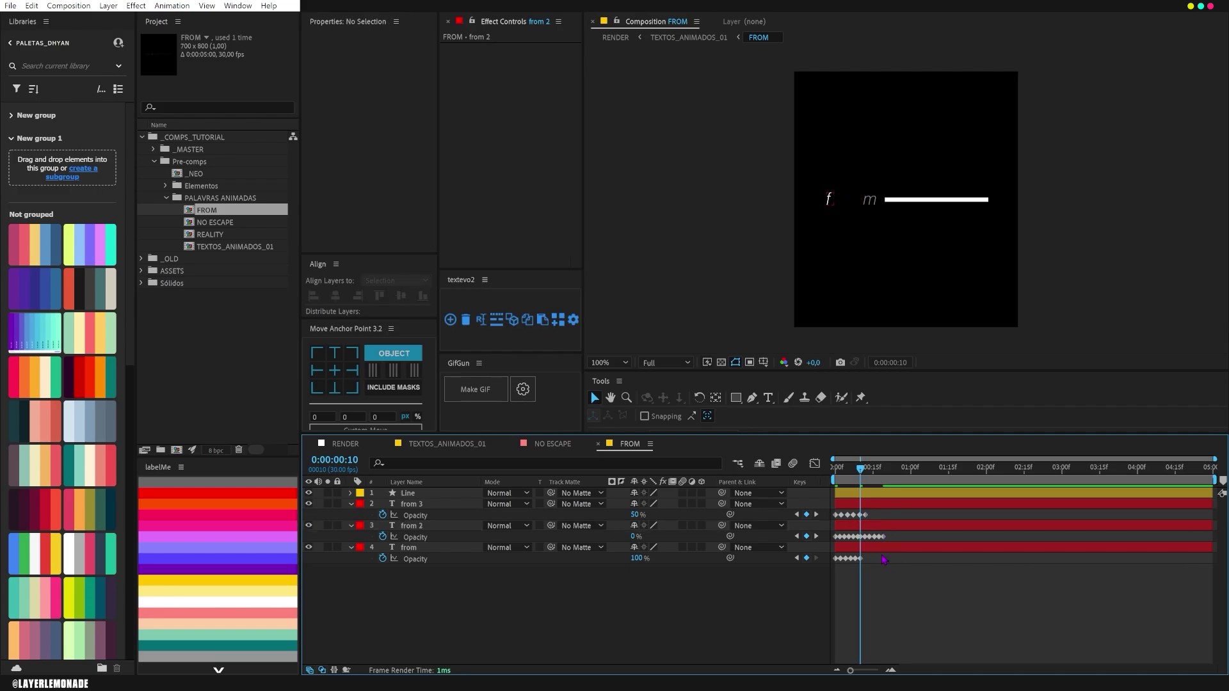
- Shift the Opacity keyframes of from to start at about 0:00:00:05 and those of from 3 to end at 0:00:00:20
left_click_drag(881, 567, 832, 554)
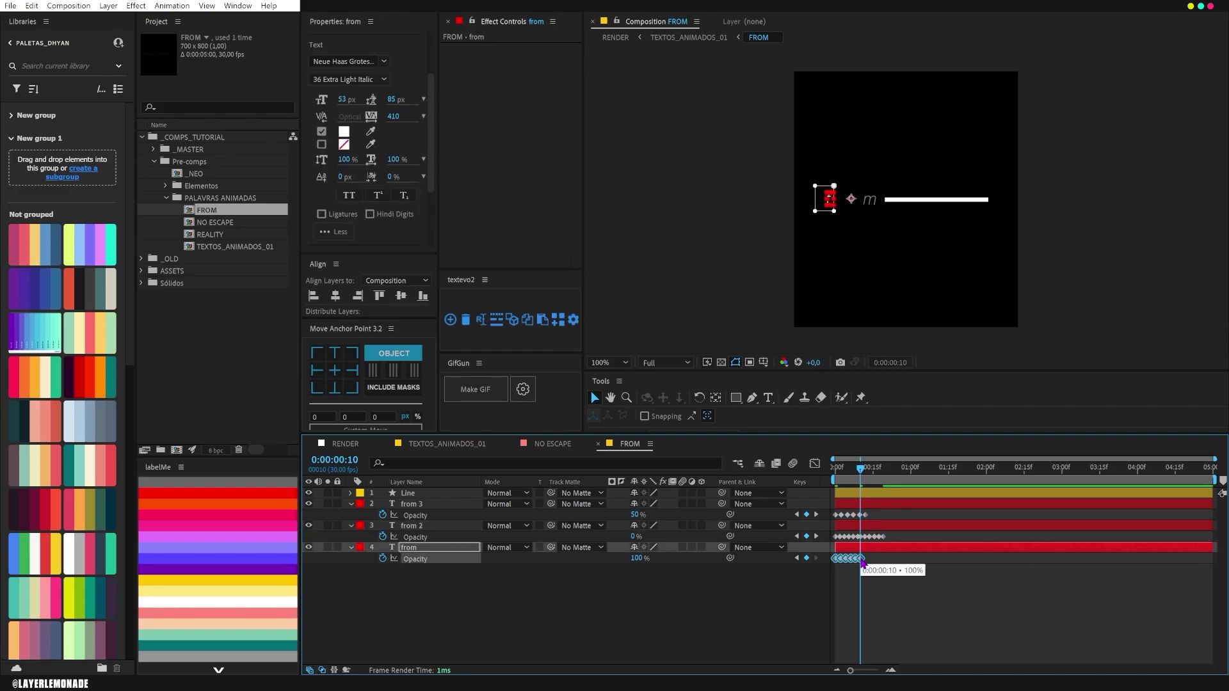
left_click(841, 567)
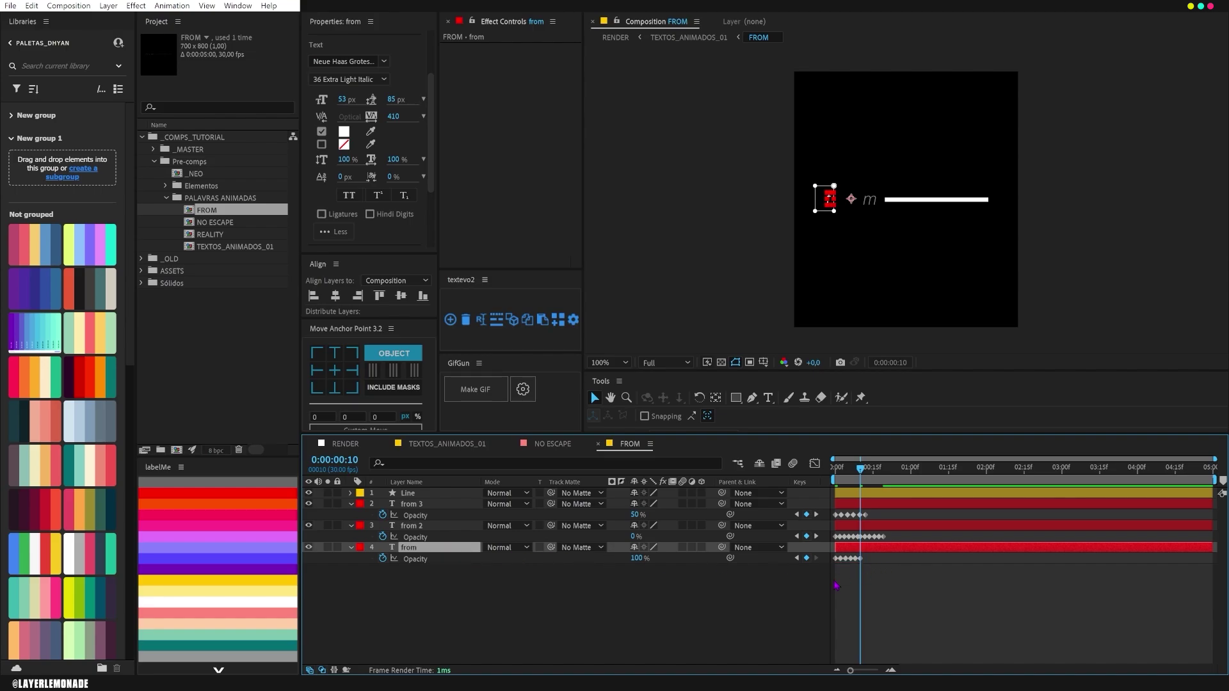
mouse_move(874, 554)
left_mouse_down()
mouse_move(817, 566)
mouse_move(876, 561)
left_mouse_up()
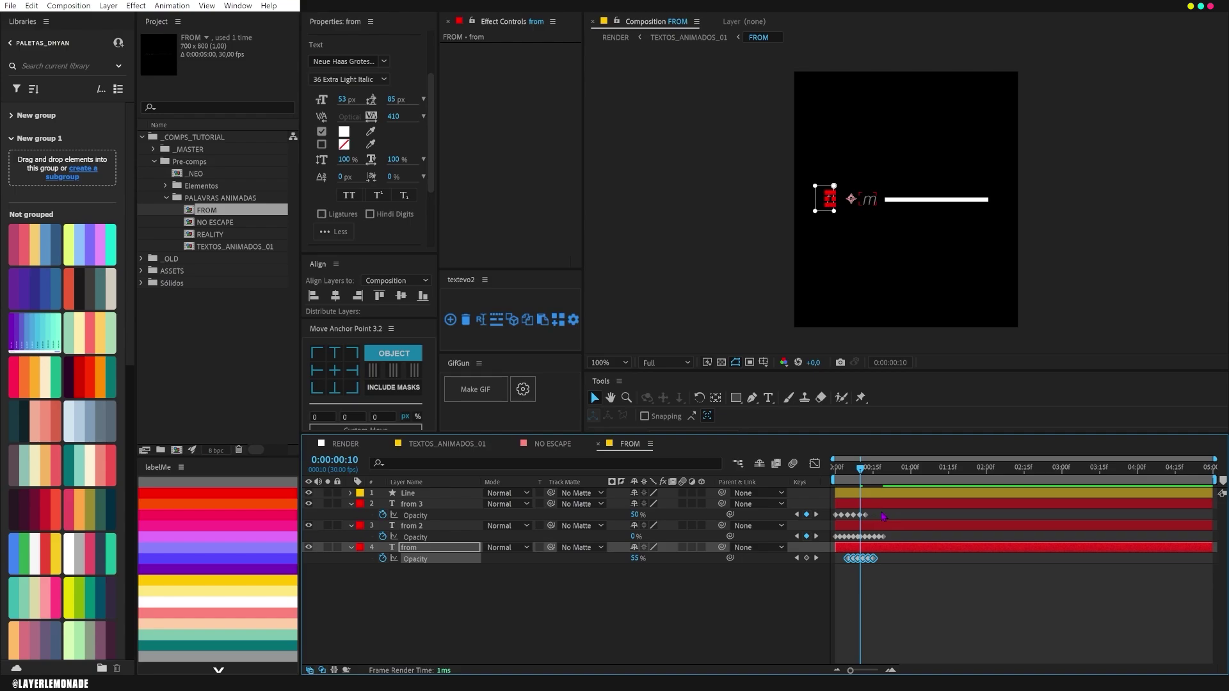
mouse_move(882, 516)
left_mouse_down()
mouse_move(830, 520)
mouse_move(886, 517)
left_mouse_up()
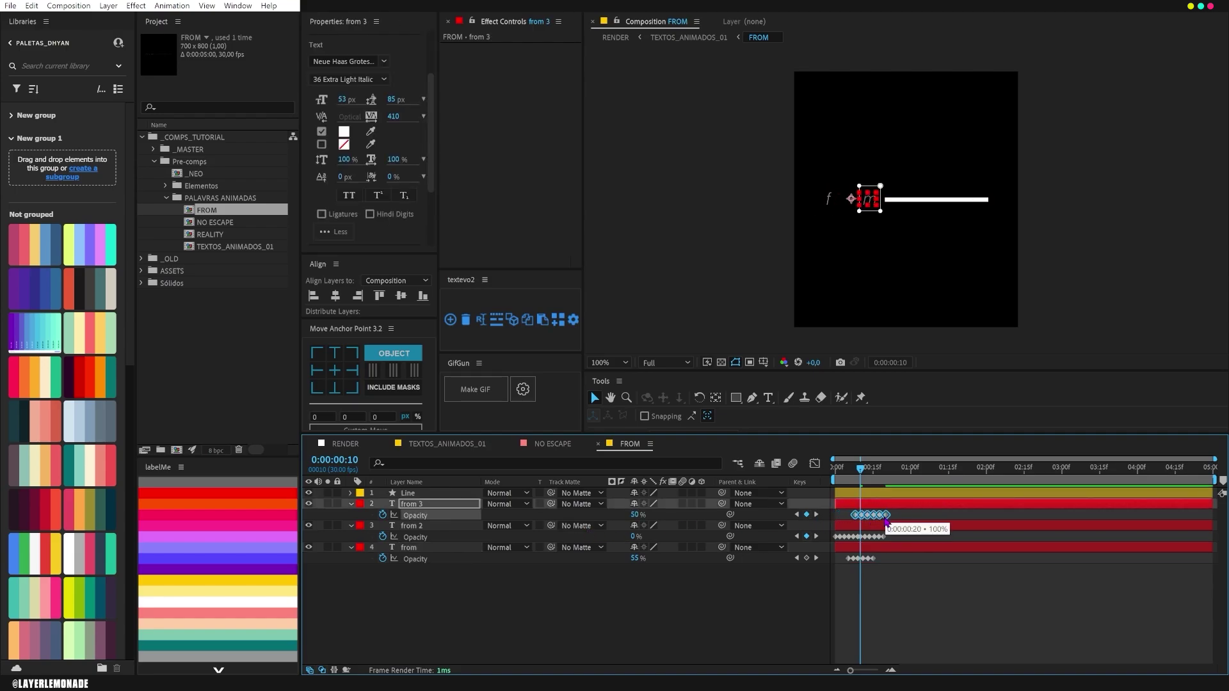
- Rename the layers from, from 2 and from 3 in the FROM composition as F, RO and M
left_click(439, 553)
key("Return")
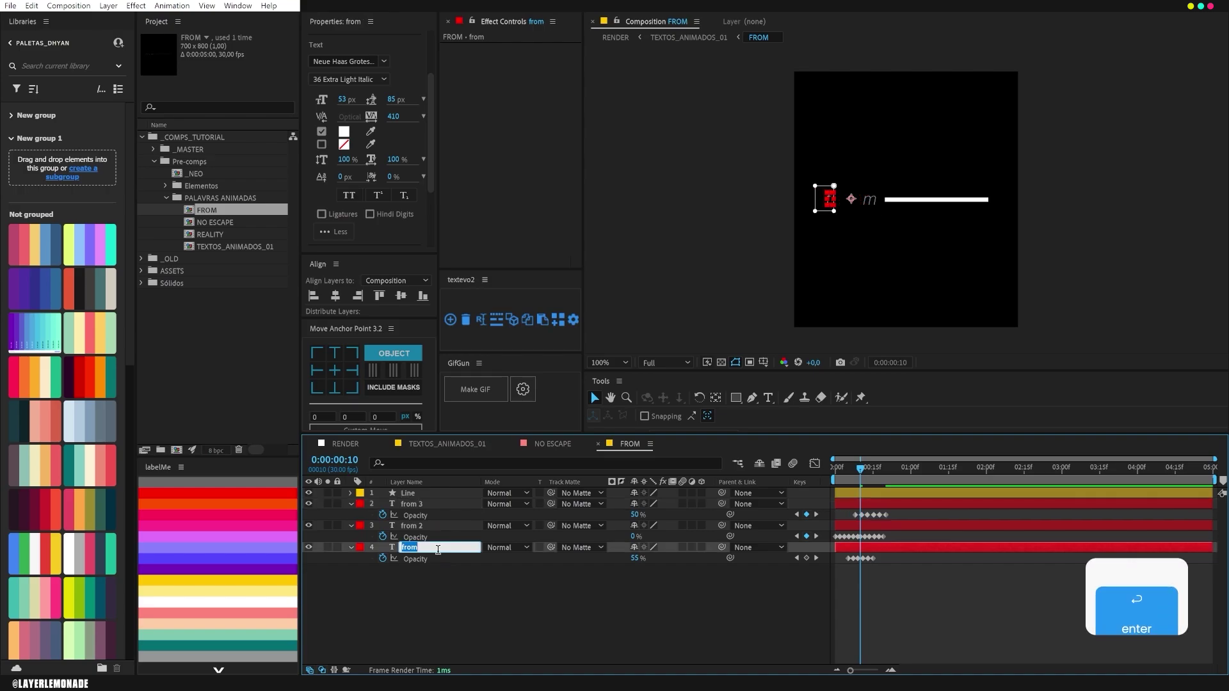
type("F")
left_click(437, 598)
left_click(427, 526)
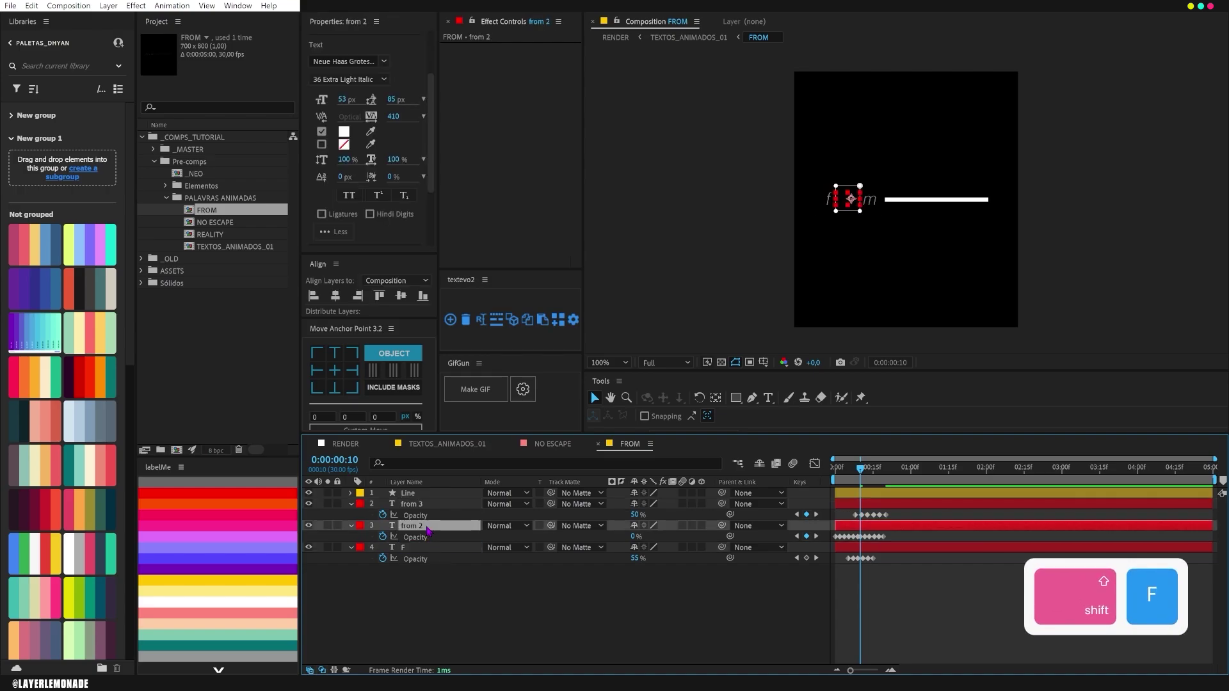
key("Return")
type("RO")
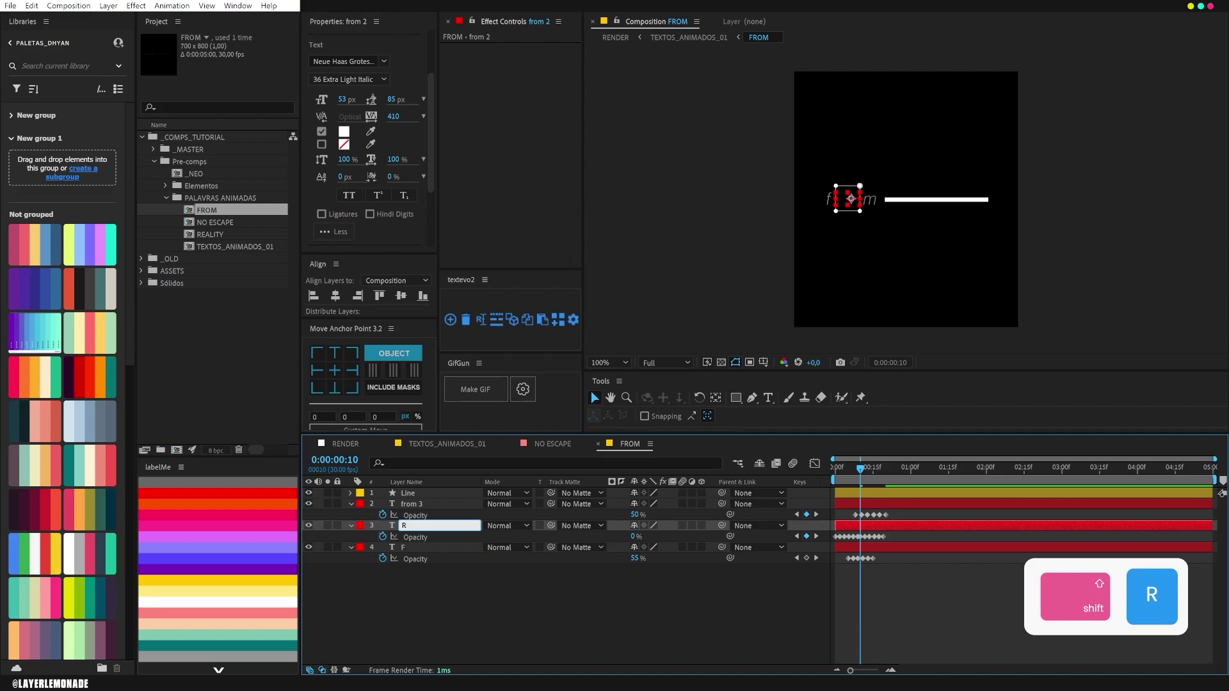
key("Return")
left_click(436, 504)
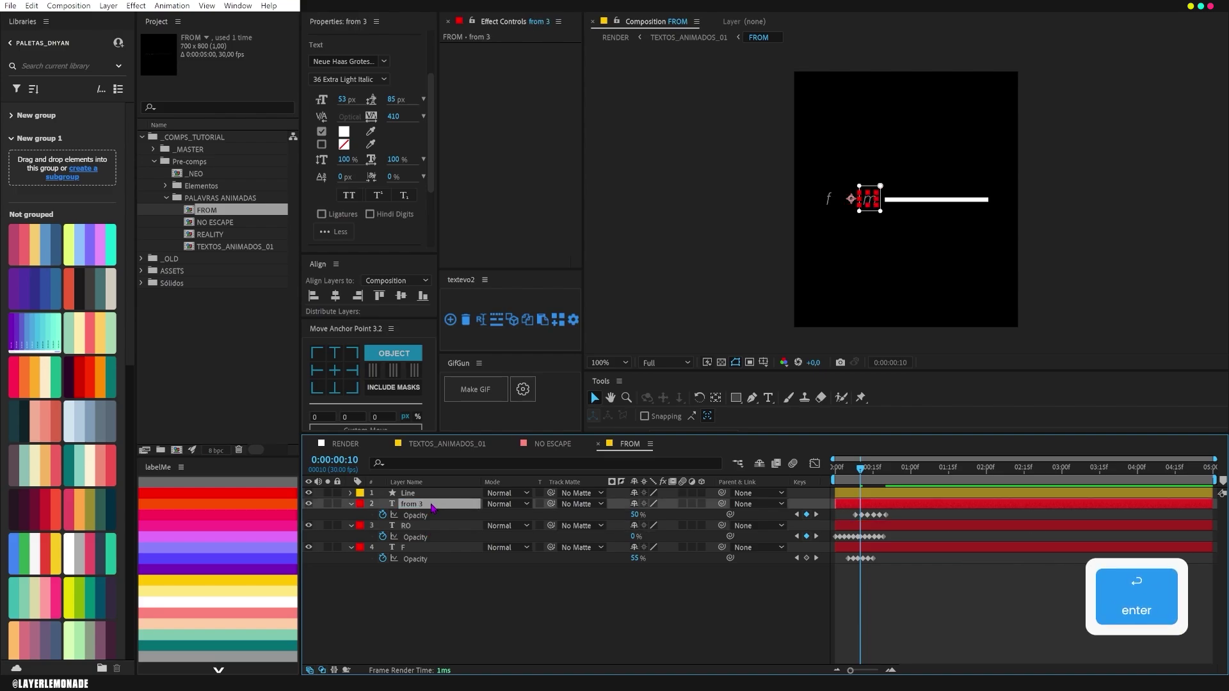
key("Return")
type("M")
key("Return")
left_click(924, 586)
- Review the F, RO and M layers and play back the FROM composition to check the staggered opacity flicker
left_click(416, 550)
key("Return")
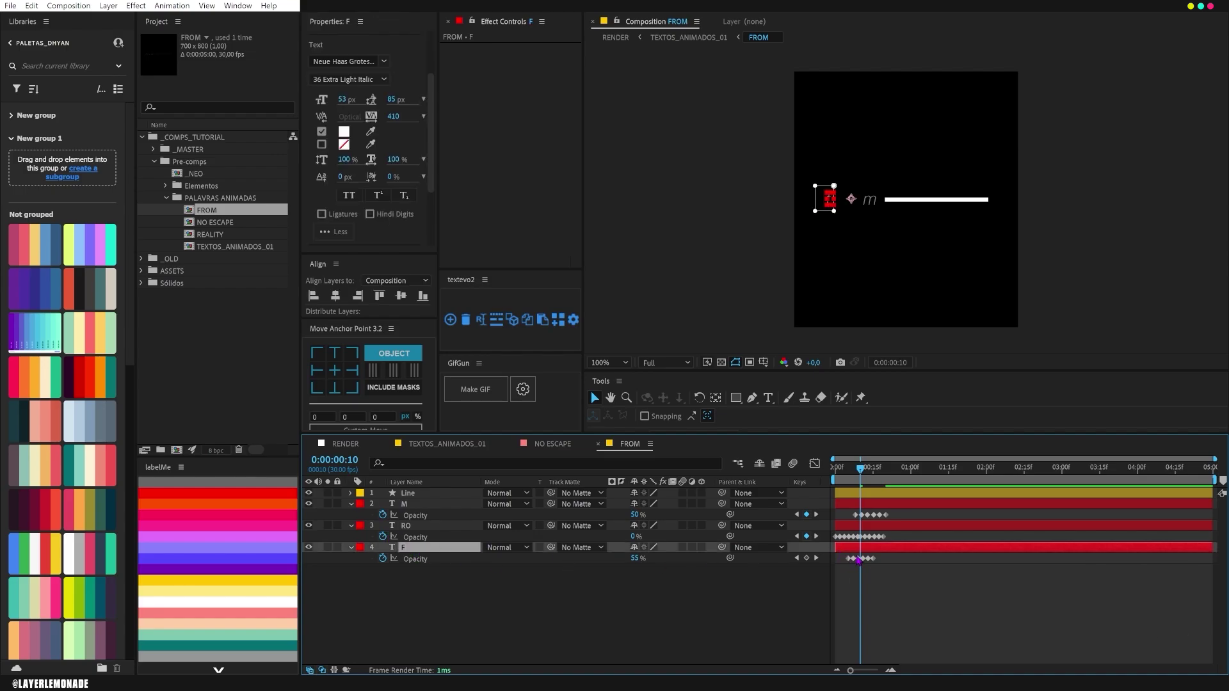
left_click(457, 529)
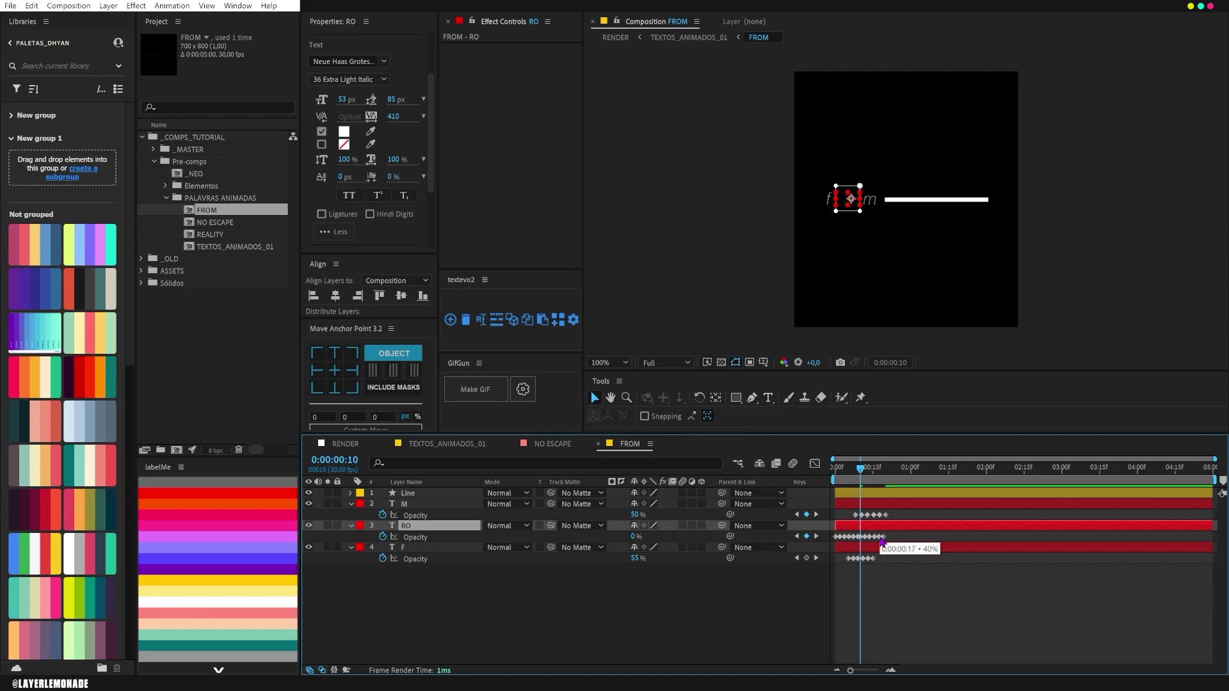
left_click(447, 506)
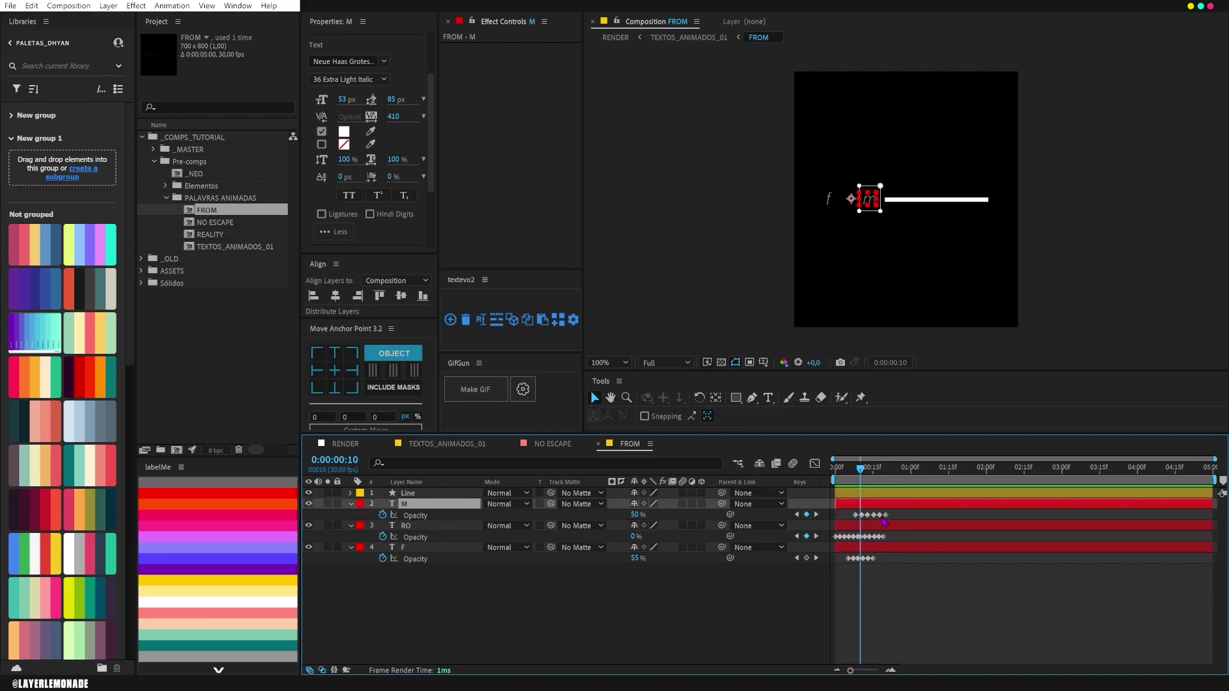
key("space")
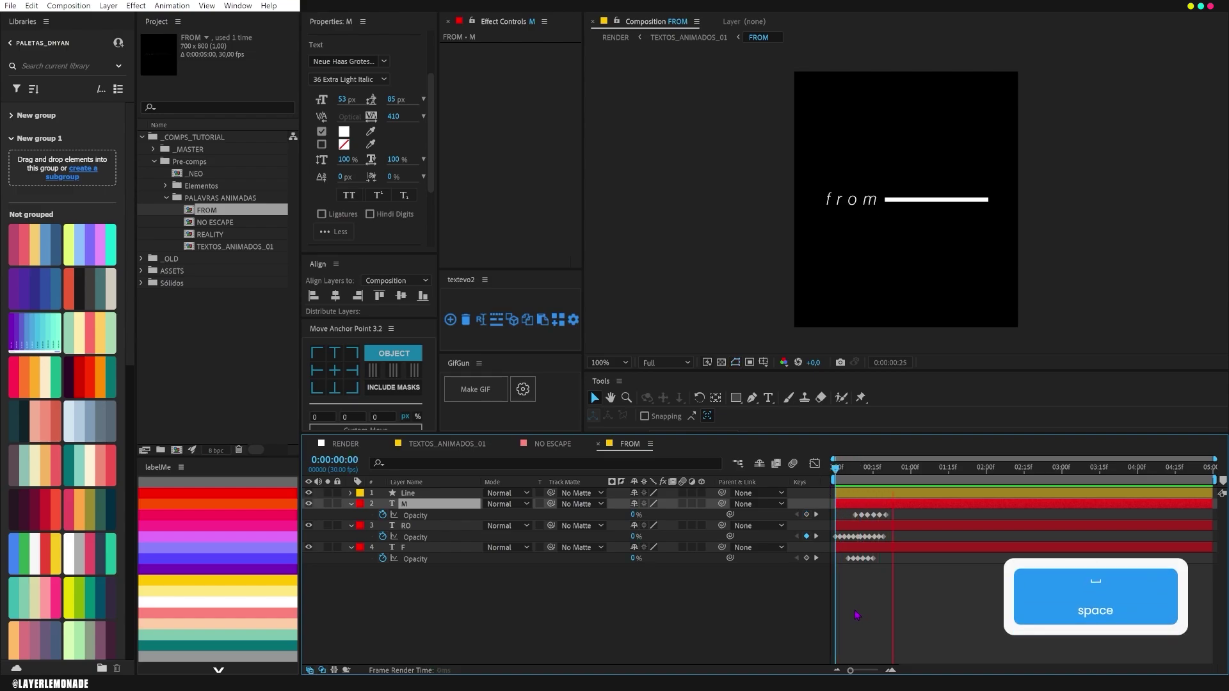
key("space")
left_click_drag(847, 470, 834, 469)
key("space")
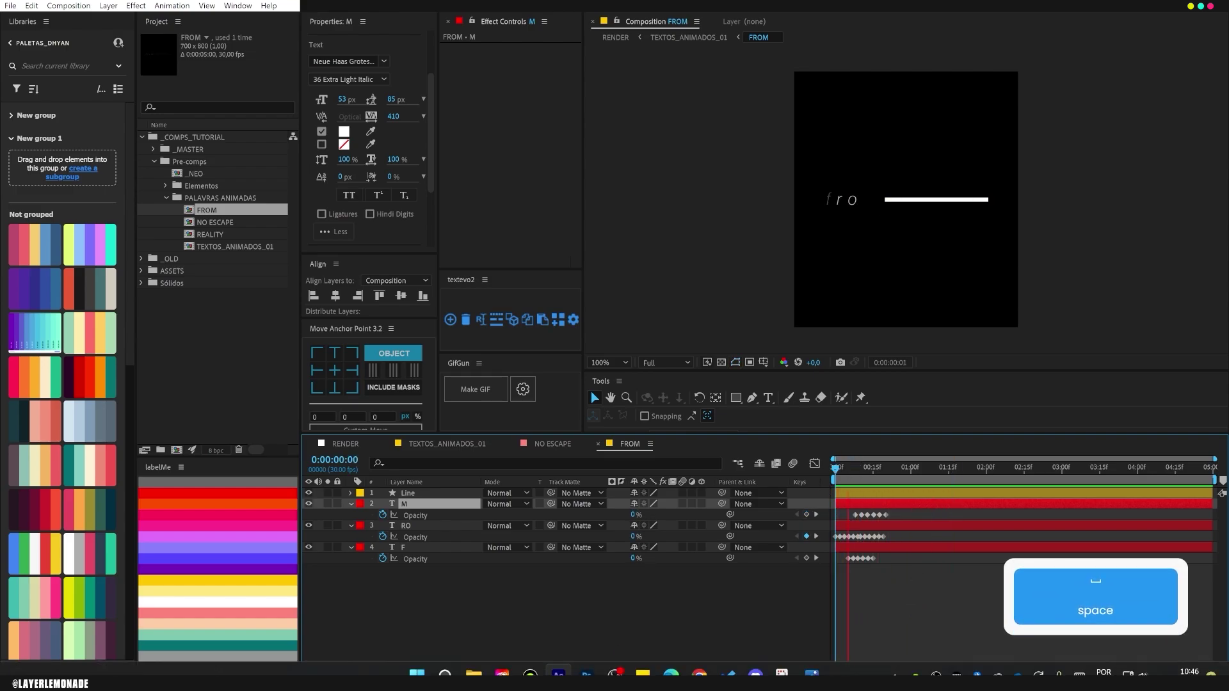
left_click(488, 626)
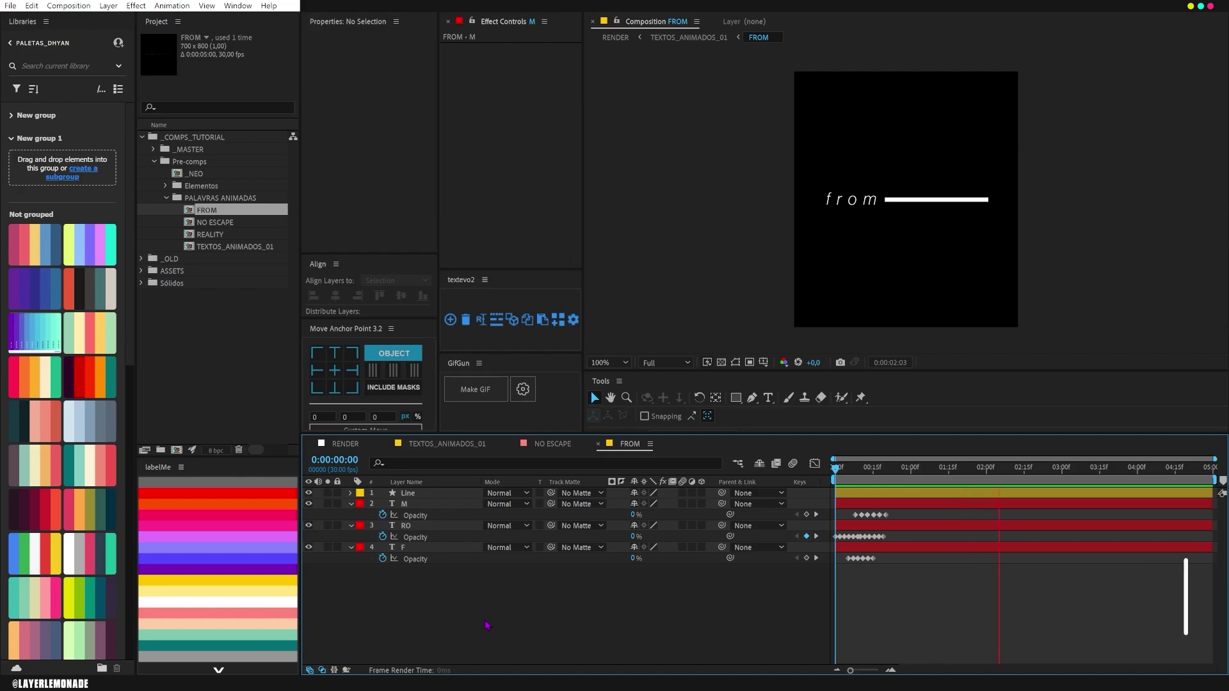
key("space")
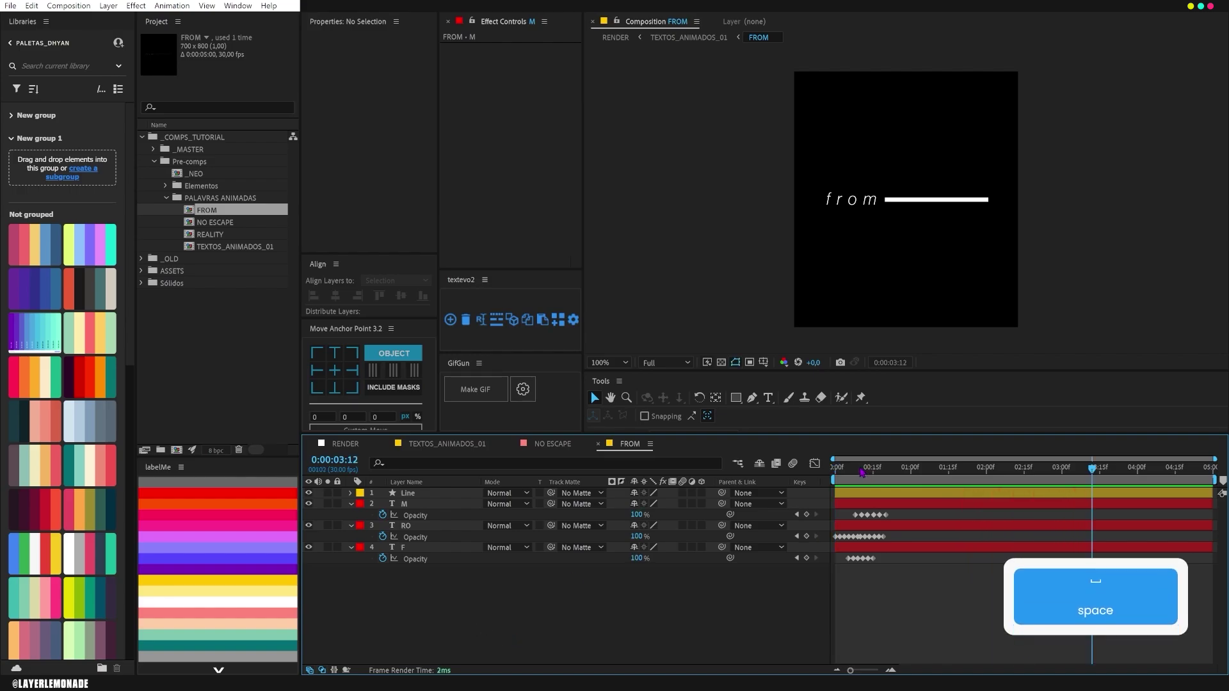
key("space")
key("space")
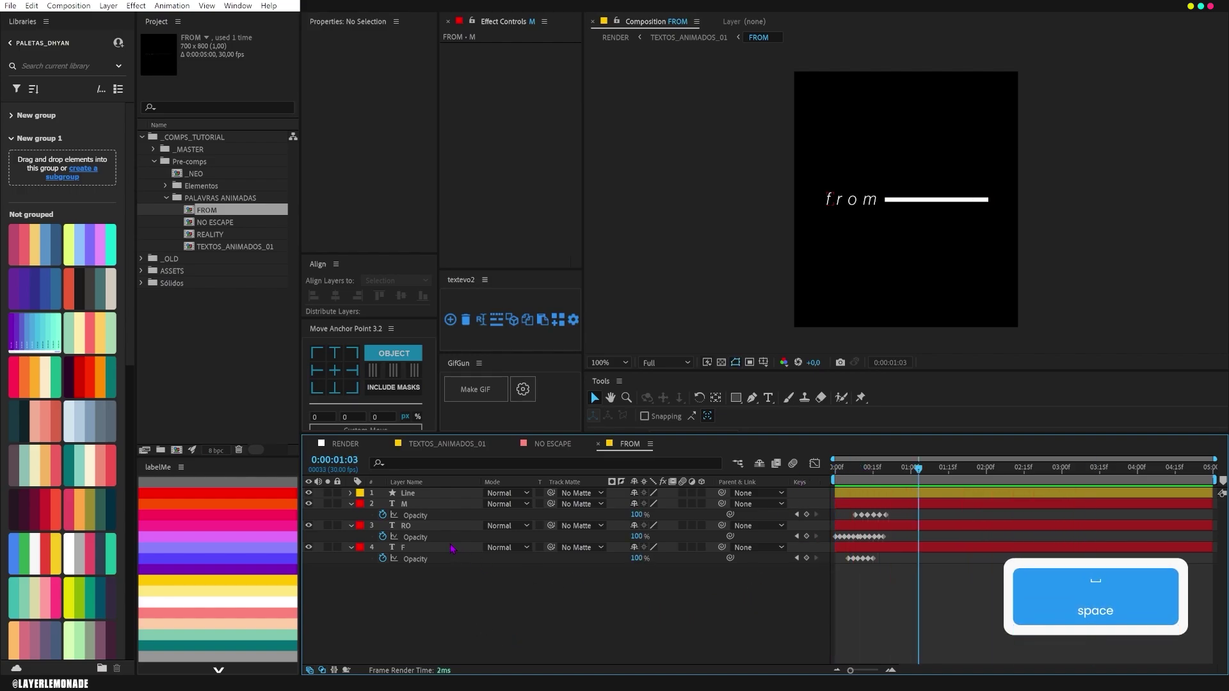
- Copy the Opacity keyframes of RO, paste them onto the Line layer at 0:00:00:00 and reveal them
left_click(420, 495)
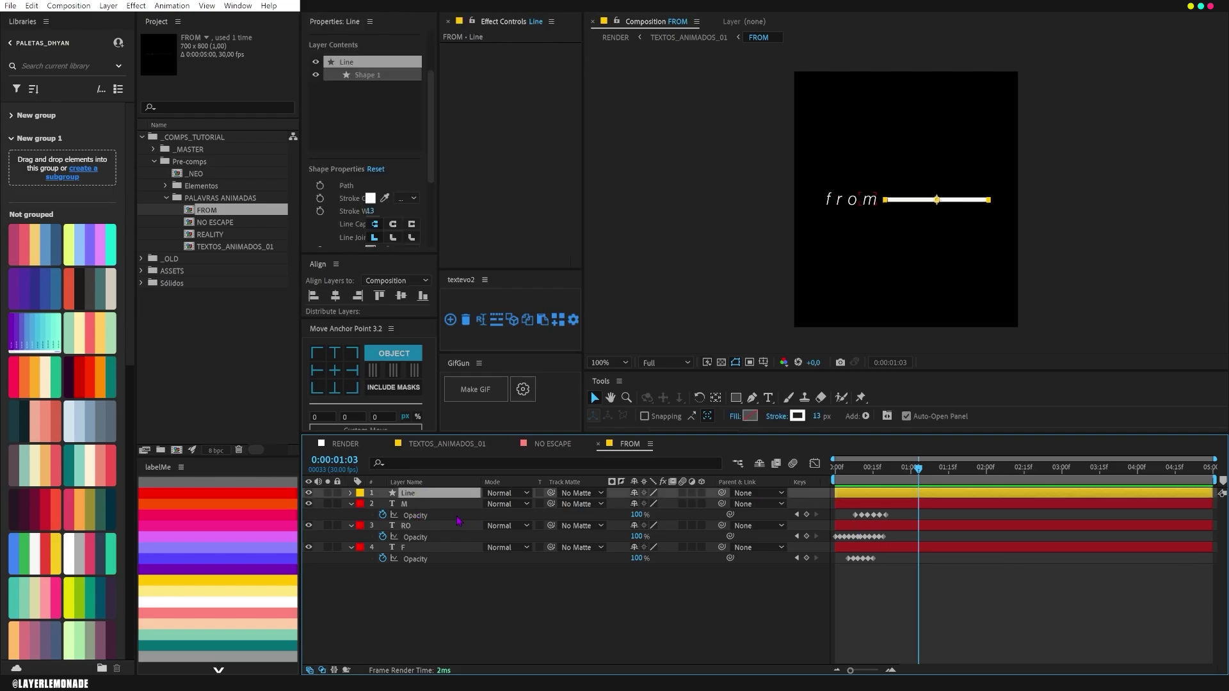
left_click(438, 538)
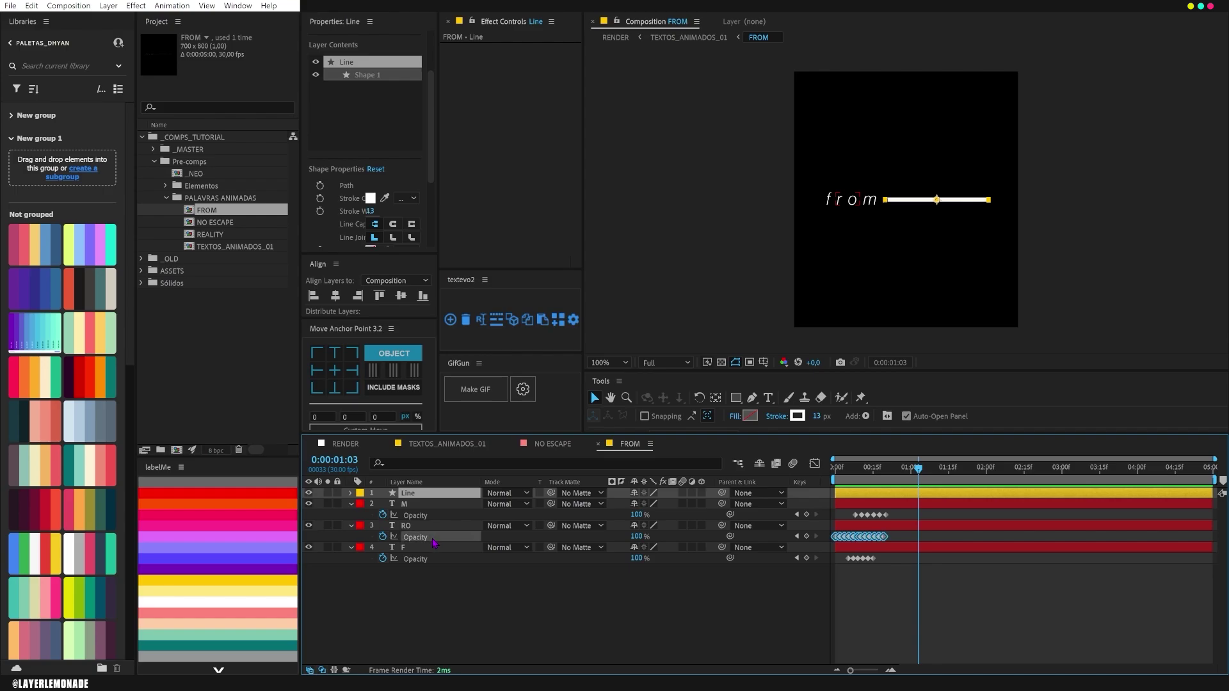
key("ctrl+c")
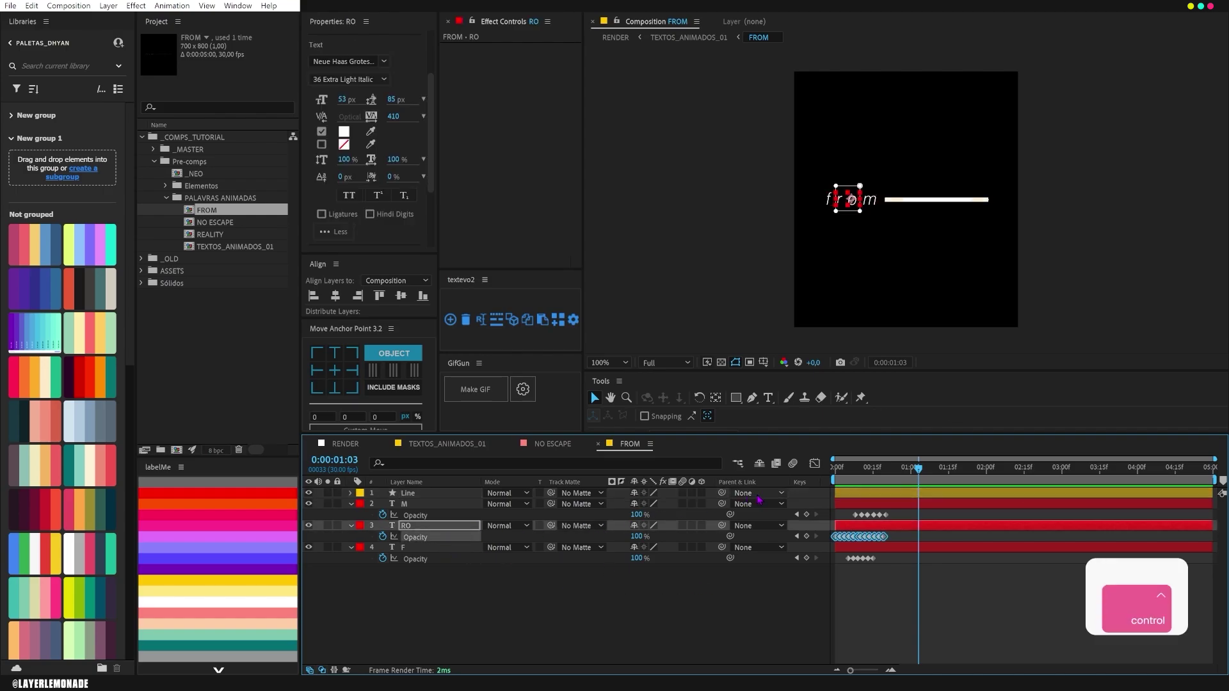
left_click(430, 495)
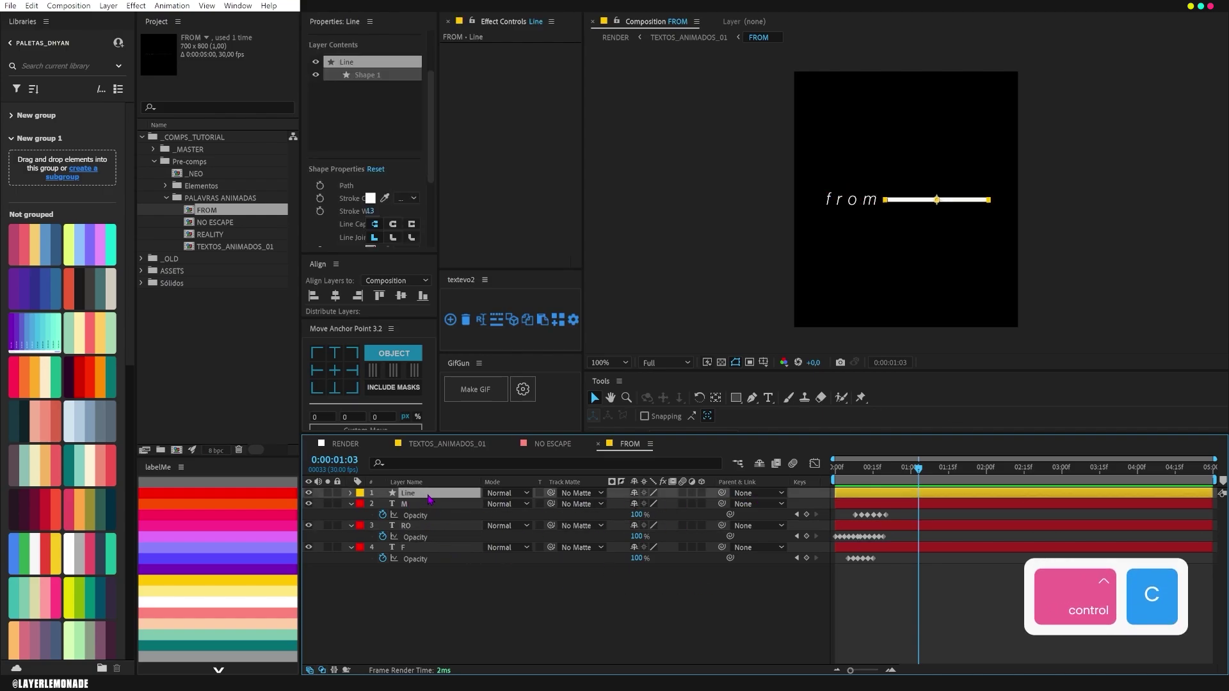
left_click_drag(878, 473, 834, 484)
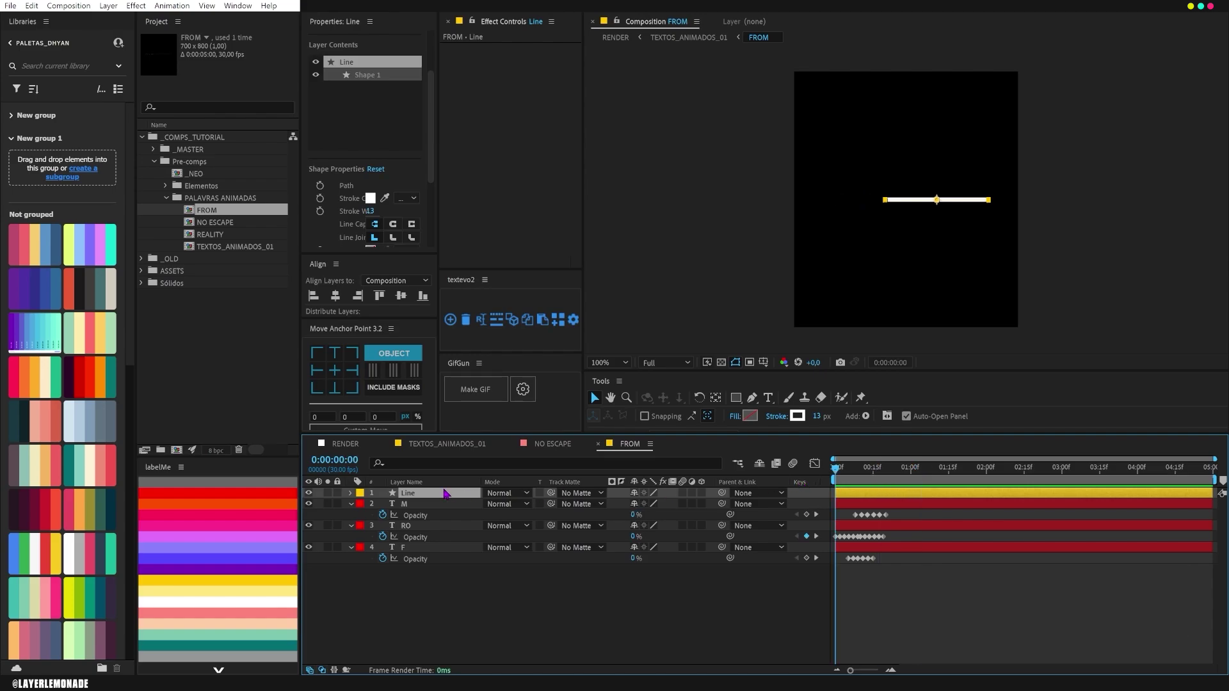
key("ctrl+v")
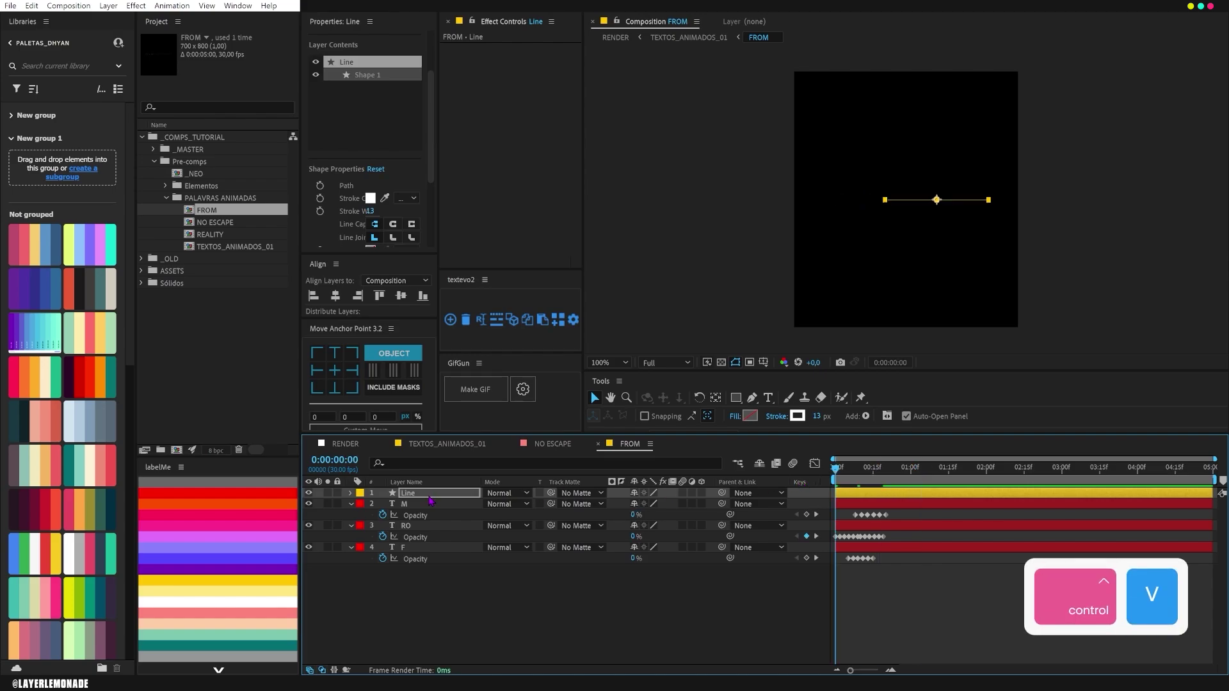
key("u")
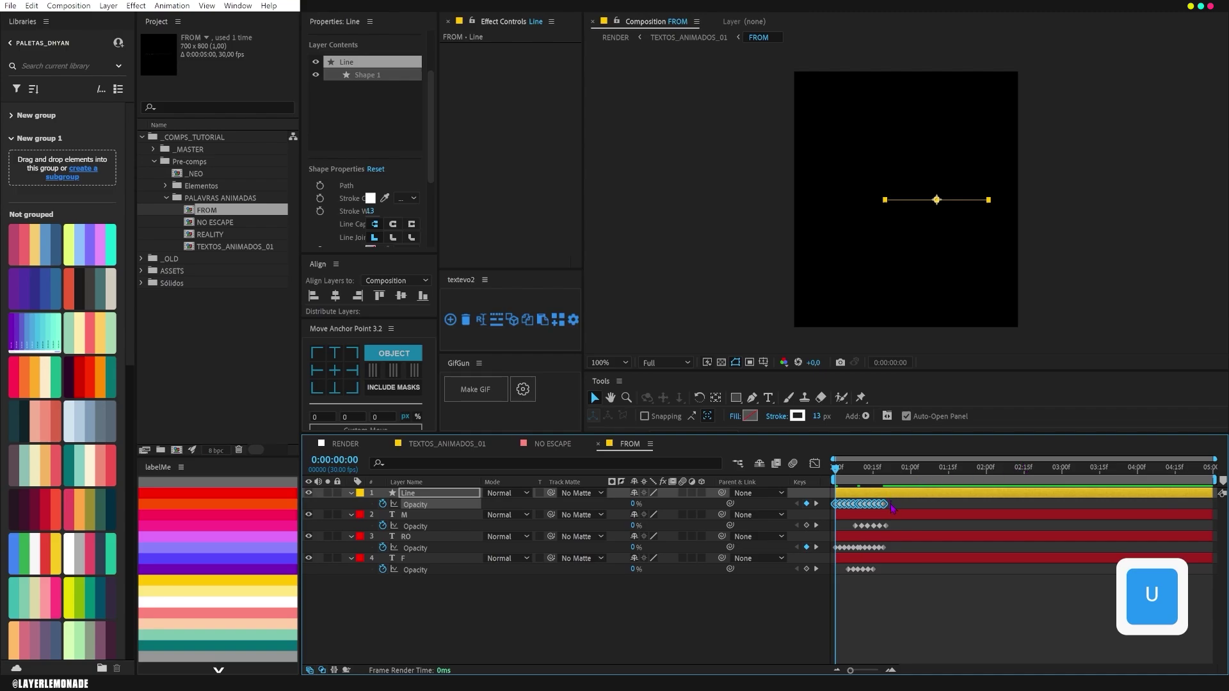
- Shift the Line layer's Opacity keyframes to start at about 0:00:00:13 and preview the flicker
left_click_drag(867, 504, 899, 509)
key("space")
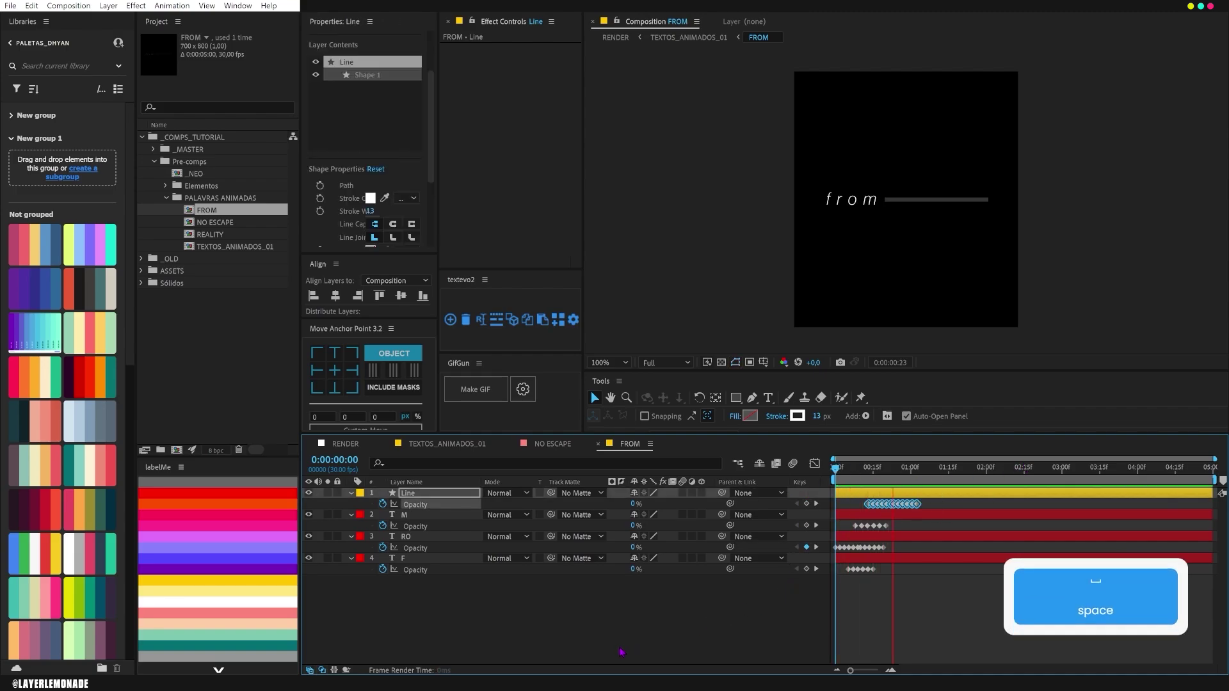
key("space")
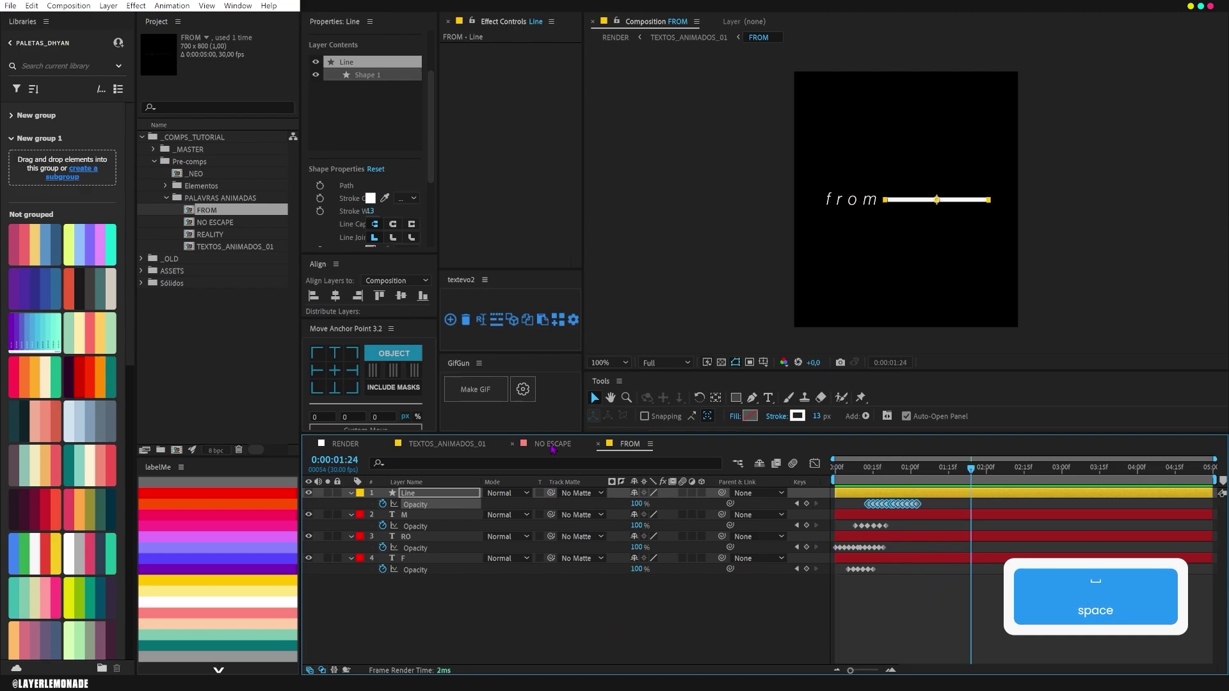
- Play back TEXTOS_ANIMADOS_01 to check the FROM animation together with the NO ESCAPE title
left_click(446, 444)
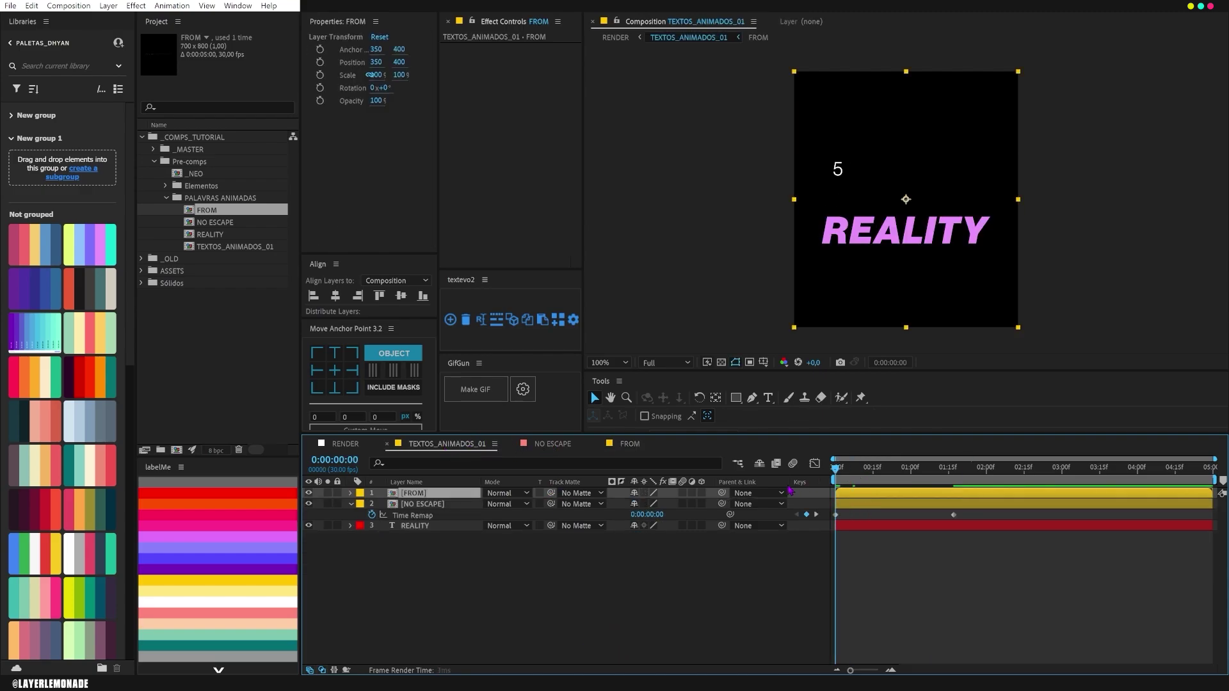
key("space")
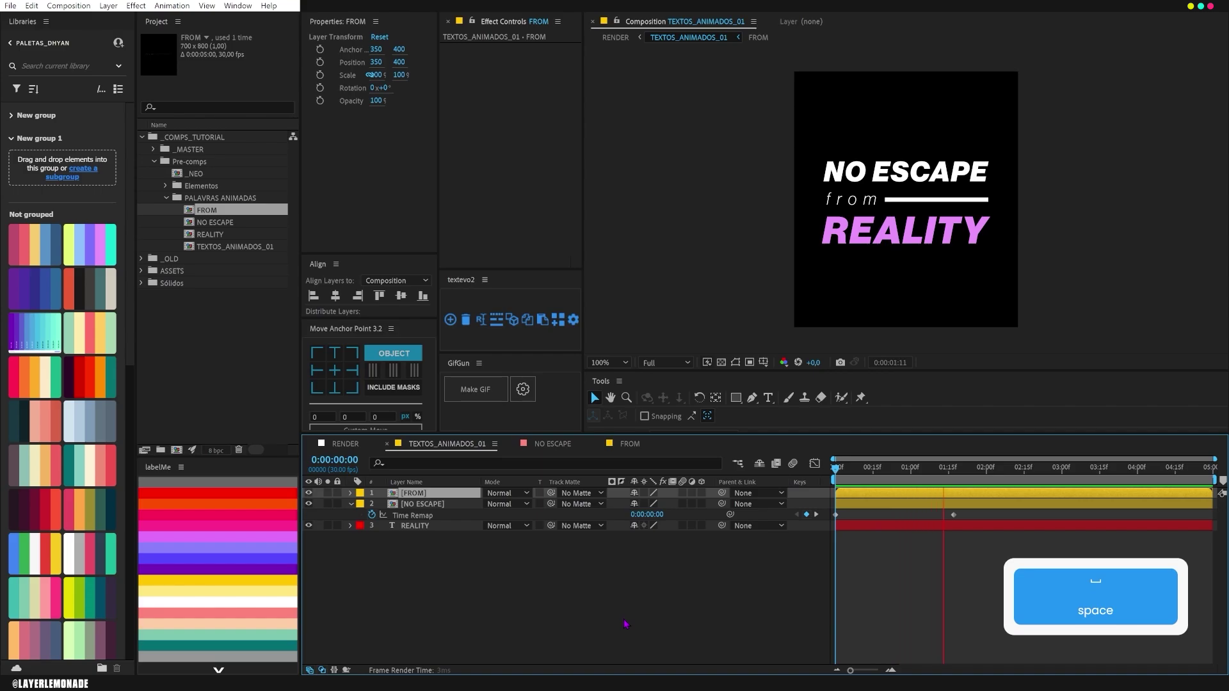
key("space")
key("space")
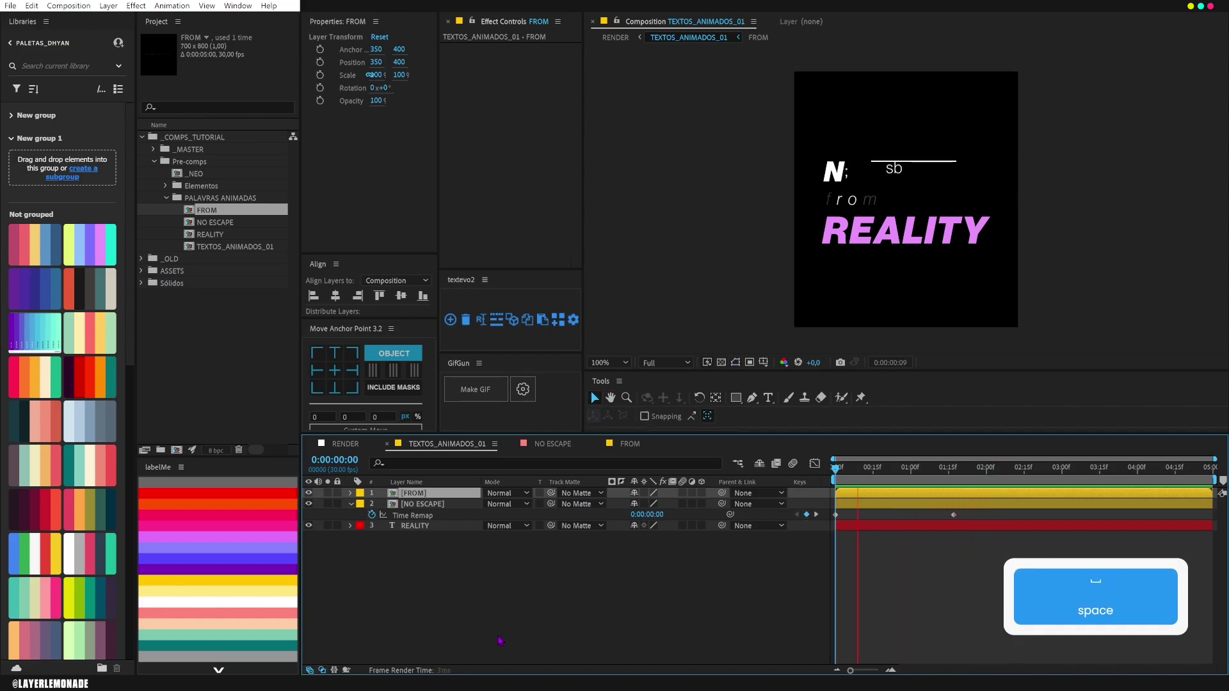
key("space")
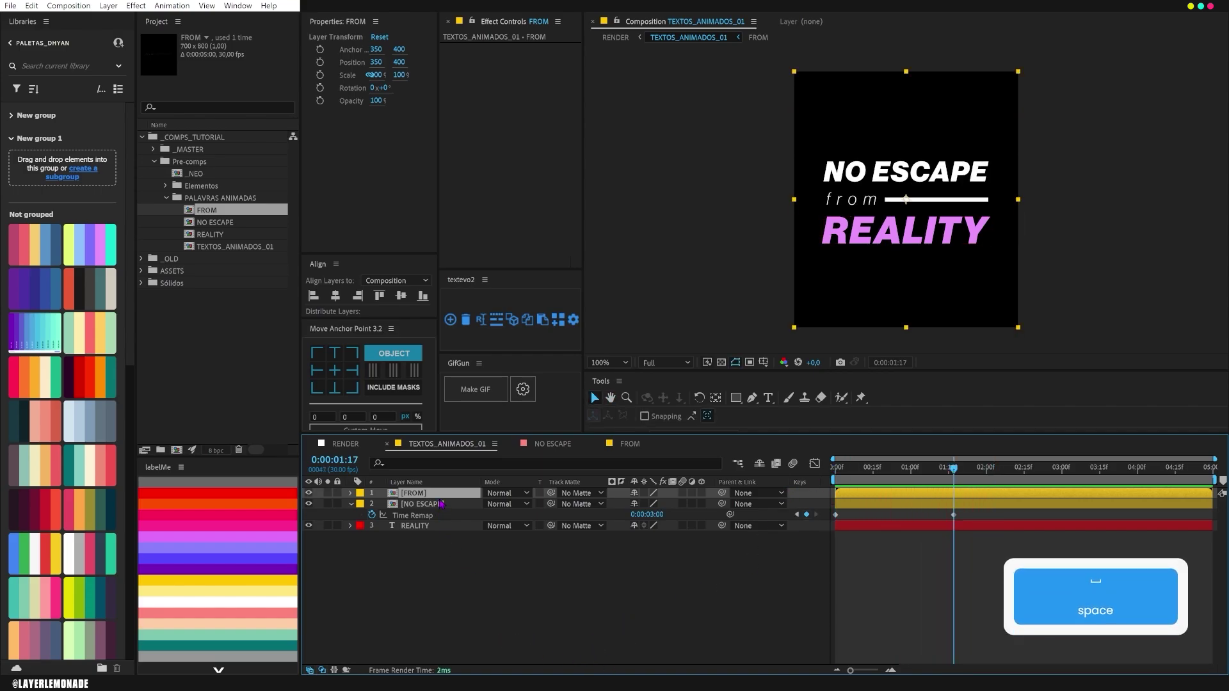
- Move the FROM layer below NO ESCAPE, shift it to start at about 0:00:00:19 and preview the timing
key("ctrl+bracketleft")
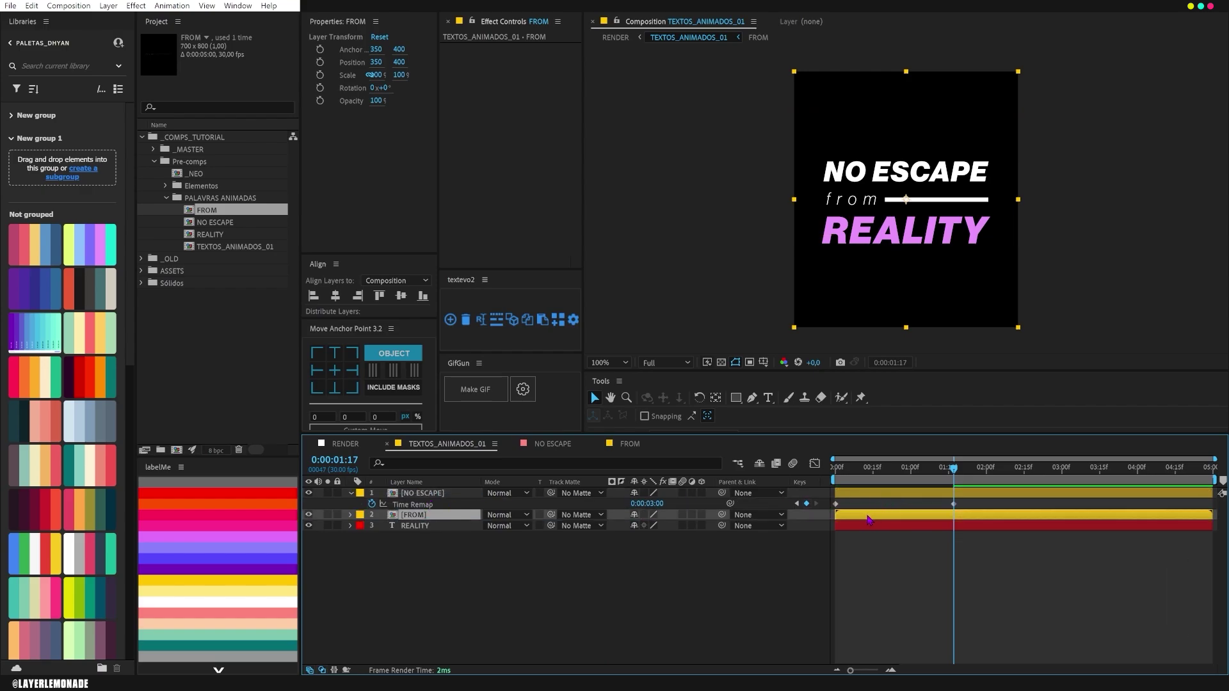
left_click_drag(869, 519, 917, 520)
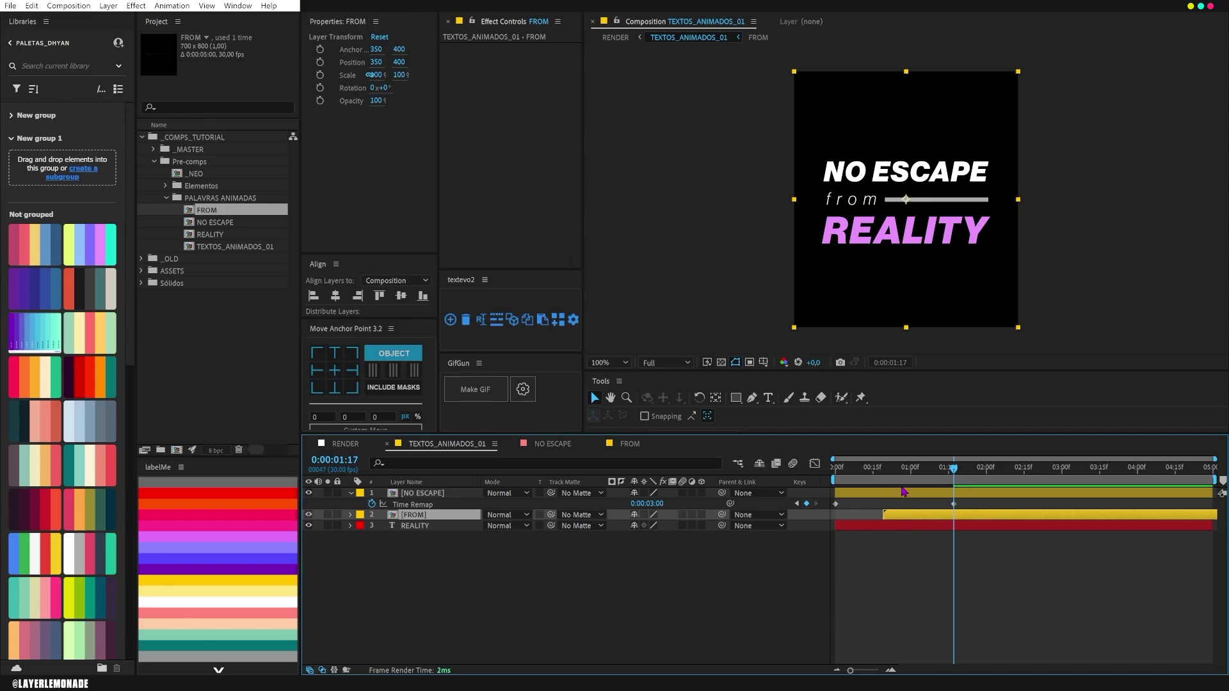
key("space")
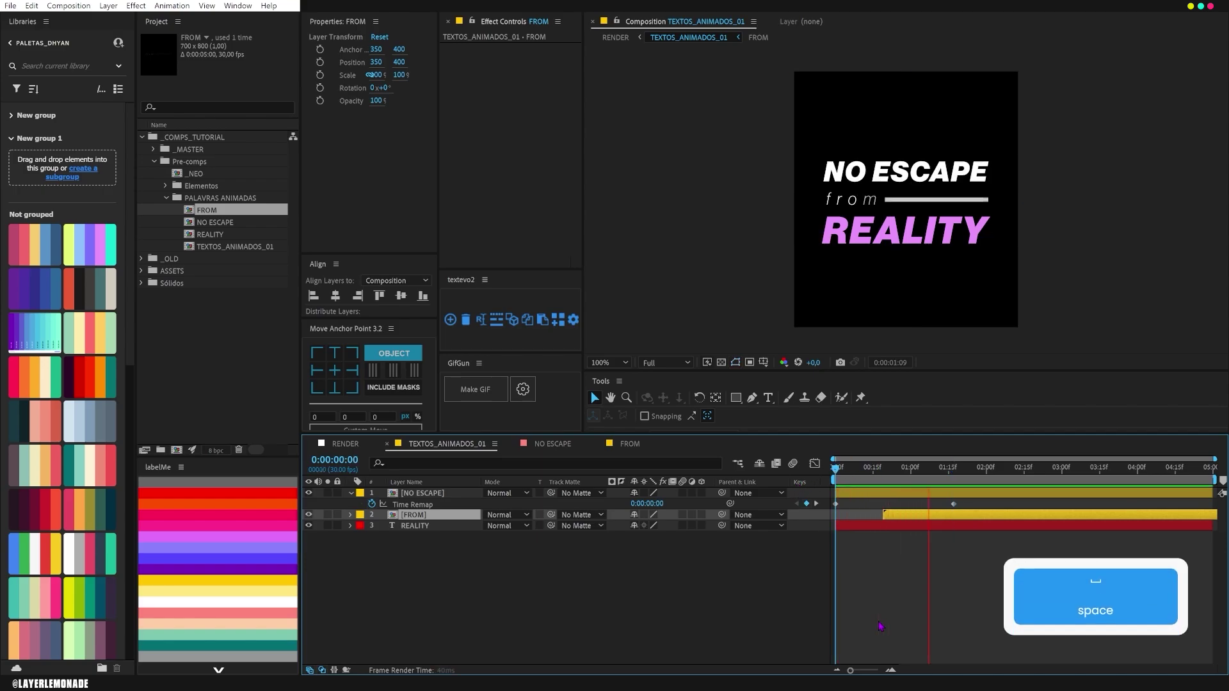
key("space")
left_click(546, 624)
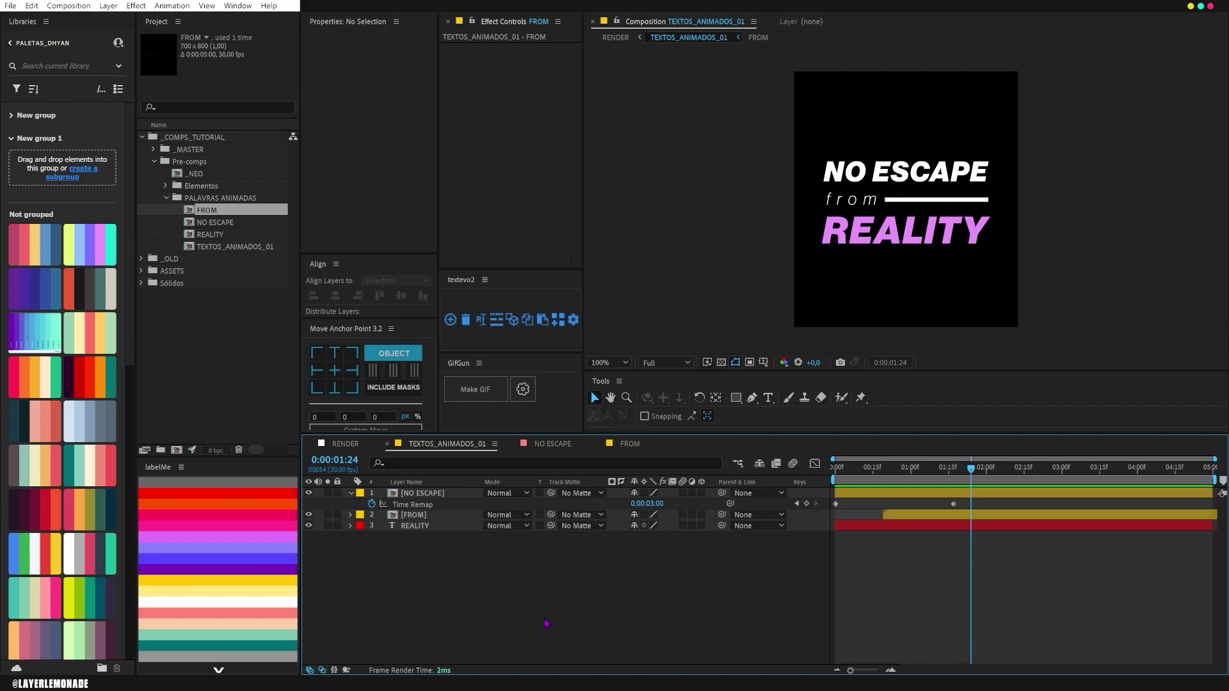
left_click(448, 526)
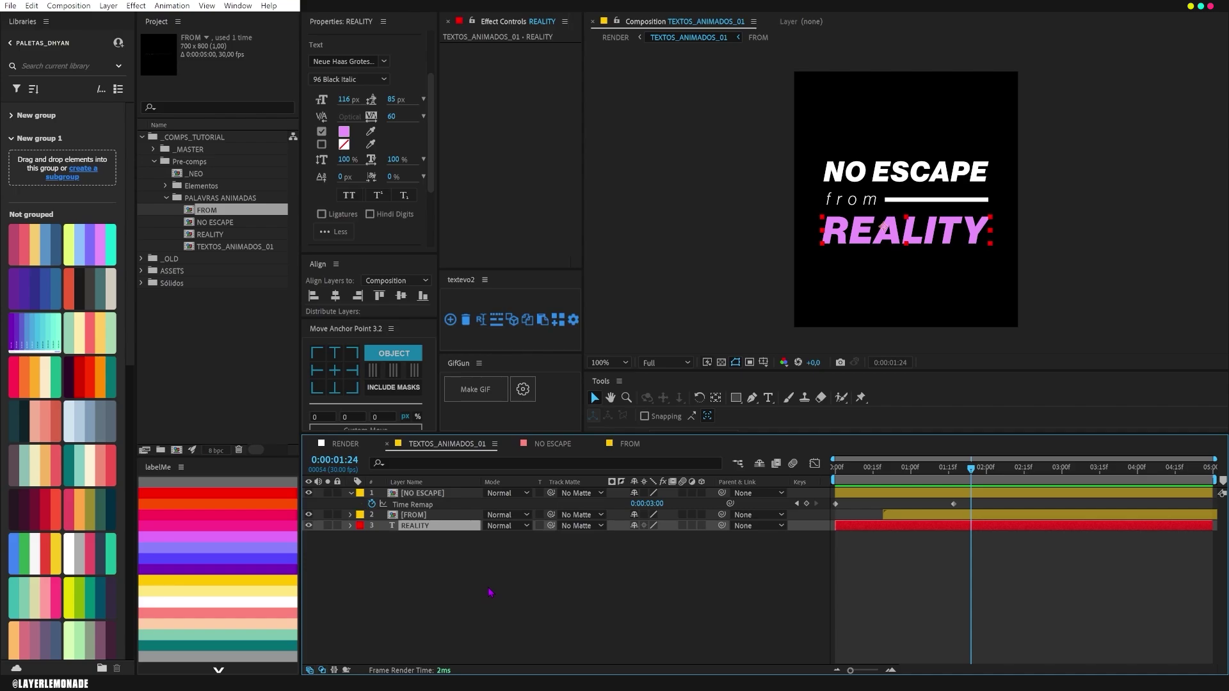
left_click(417, 579)
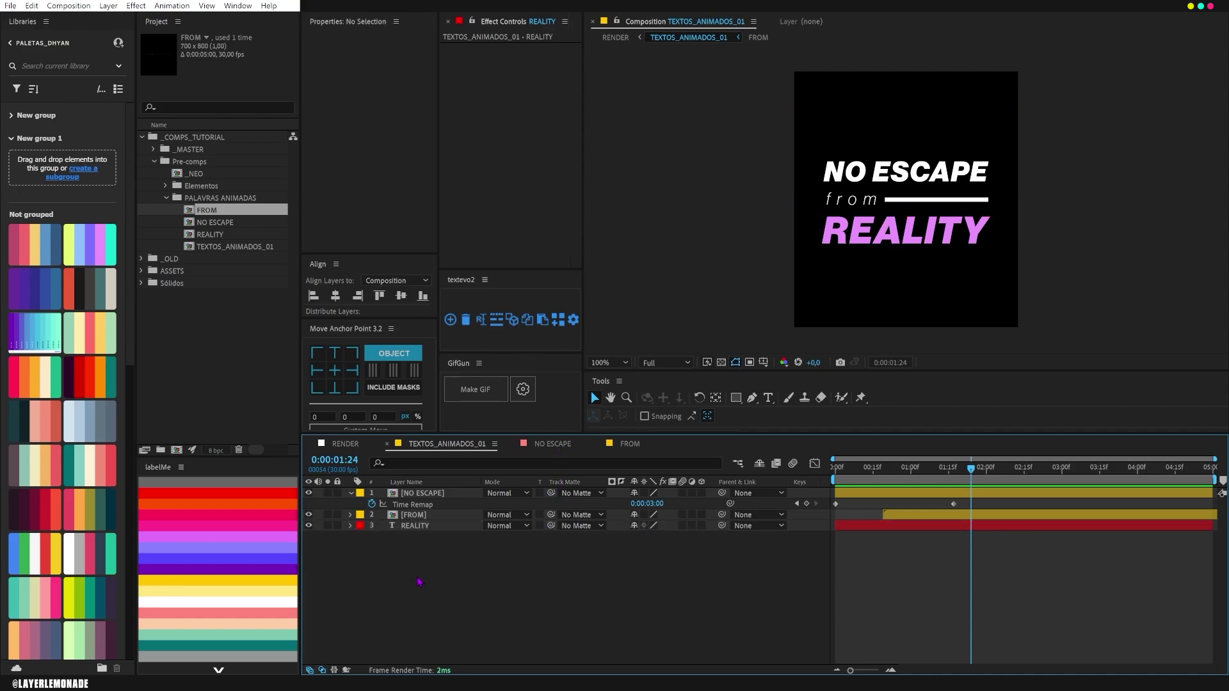
left_click(447, 527)
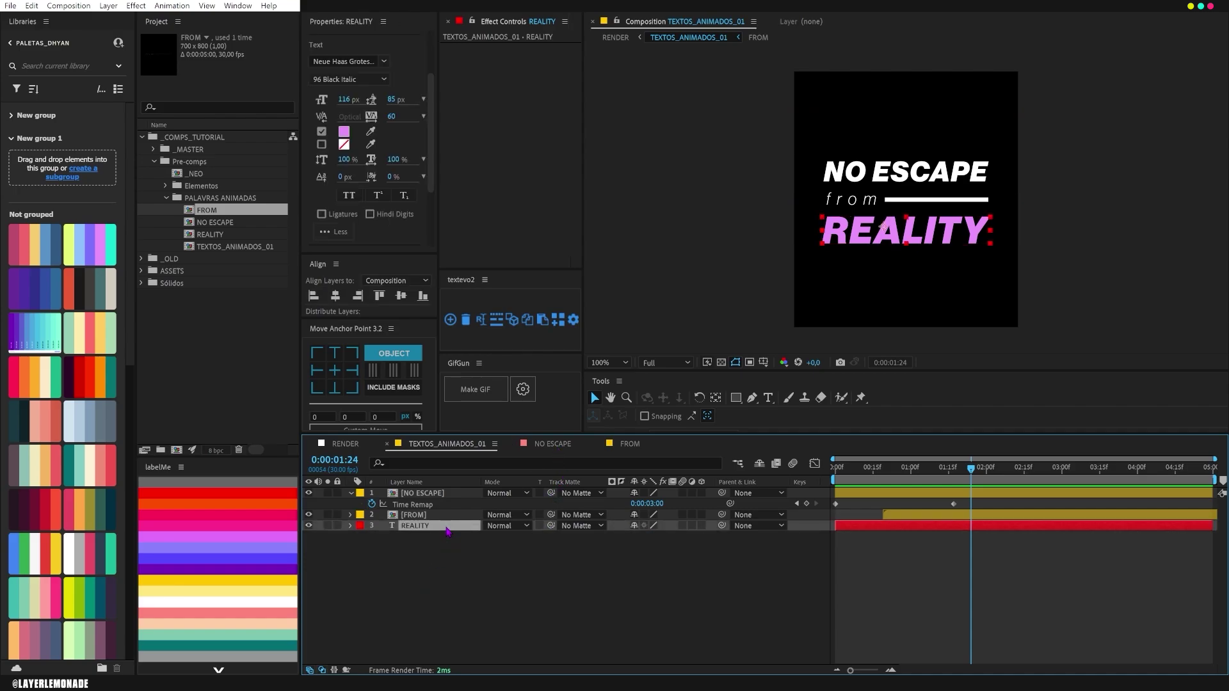
- Open the NO ESCAPE composition and collapse the expanded properties of Line-stroke 4, Line-stroke 3 and E
left_click(547, 444)
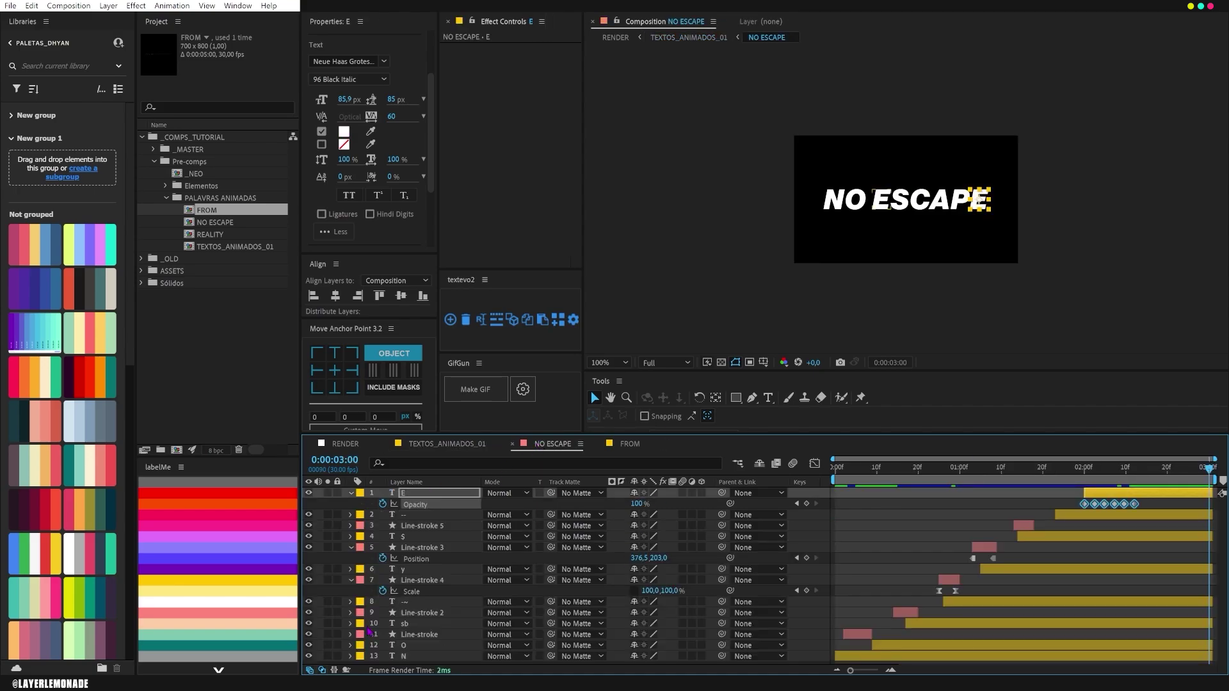
left_click(350, 580)
left_click(351, 547)
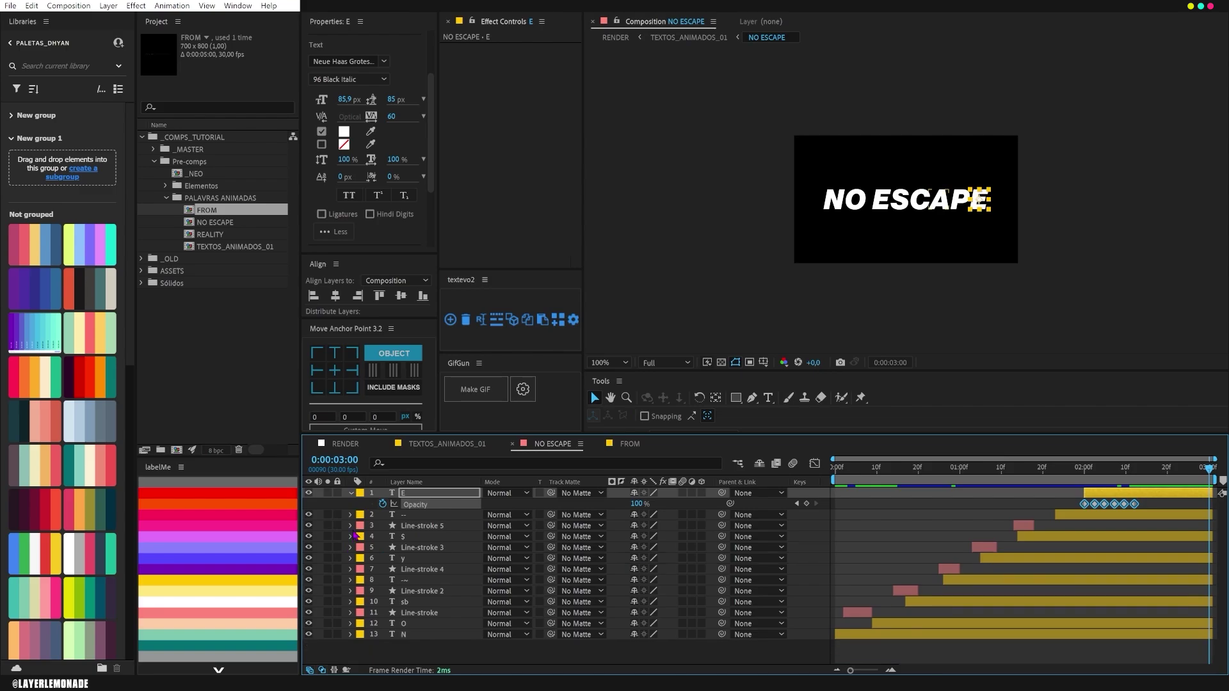
left_click(350, 493)
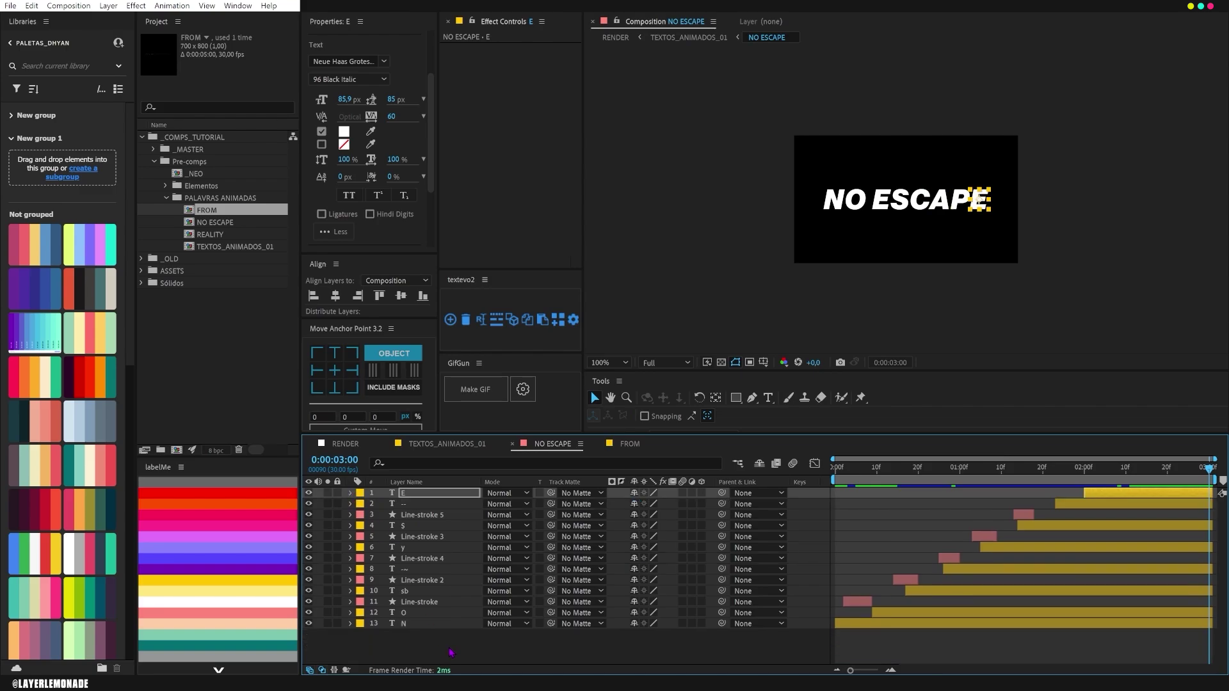
- Add the REALITY composition to TEXTOS_ANIMADOS_01 below FROM, place it over the REALITY text at Y position 497 and delete that text layer
left_click(447, 444)
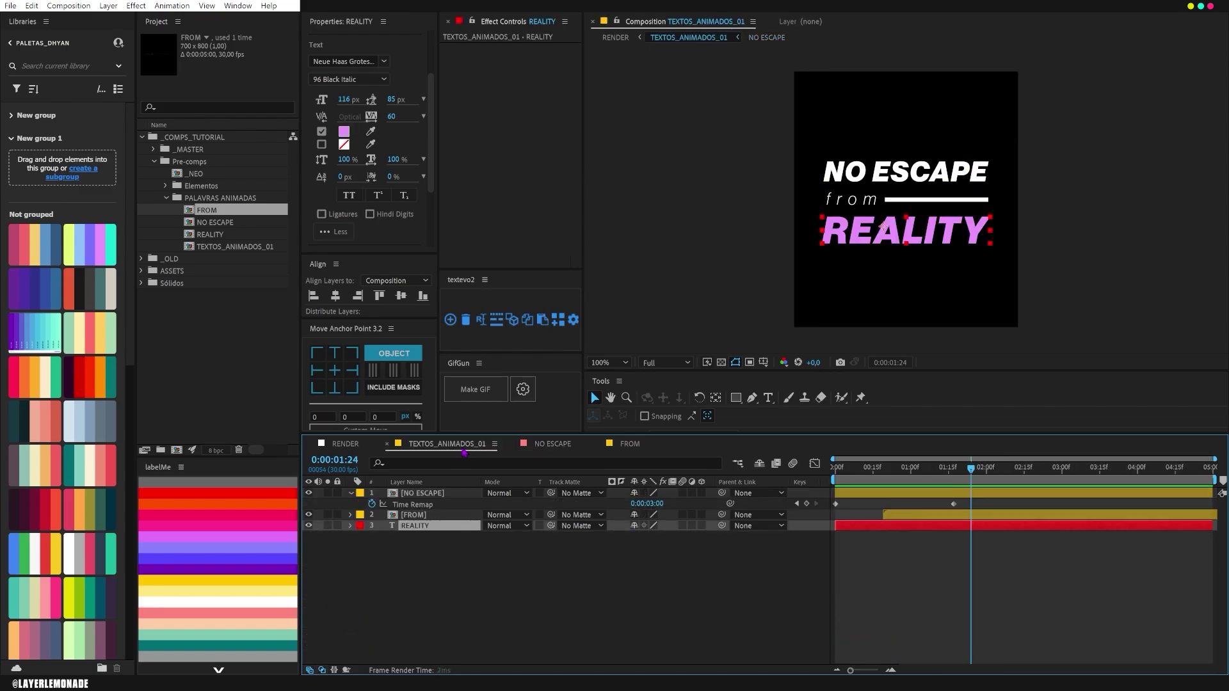
left_click(486, 596)
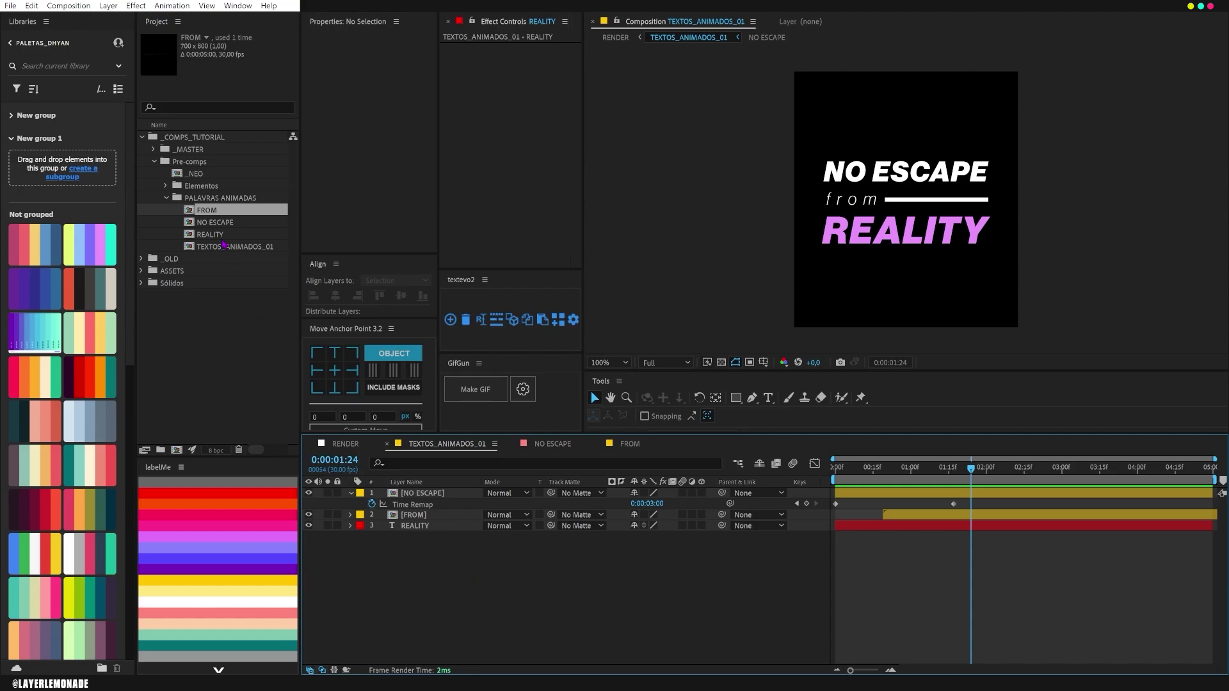
left_click_drag(223, 235, 457, 521)
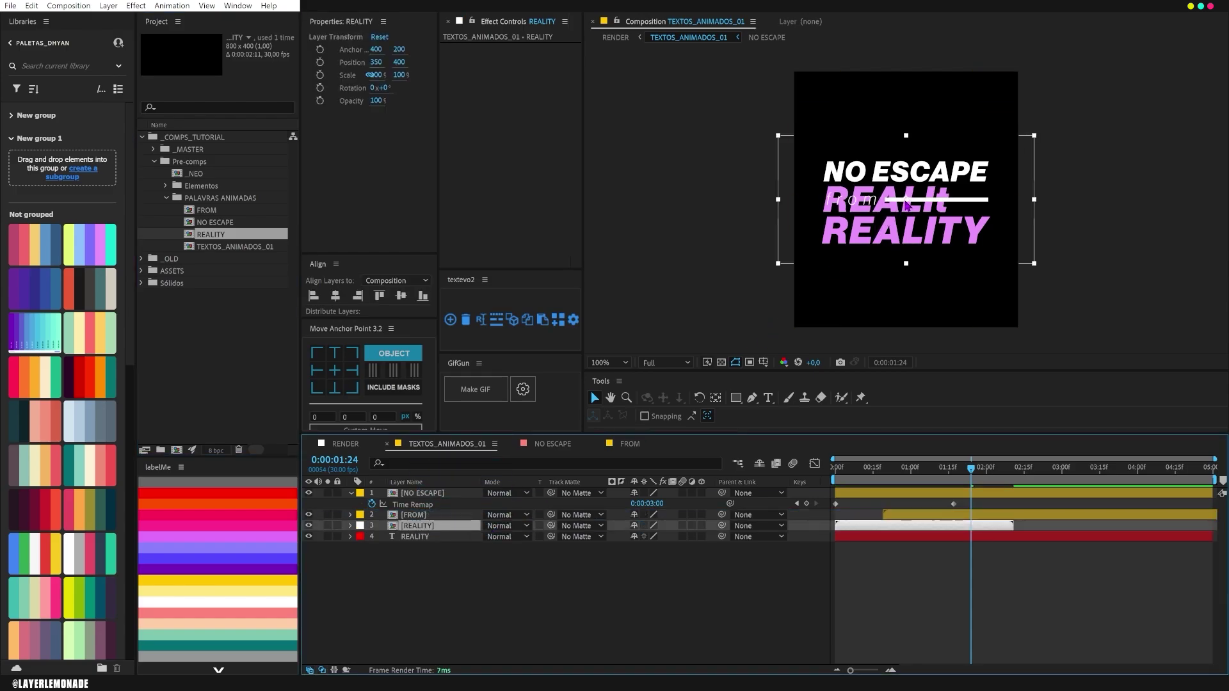
left_click_drag(906, 203, 912, 235)
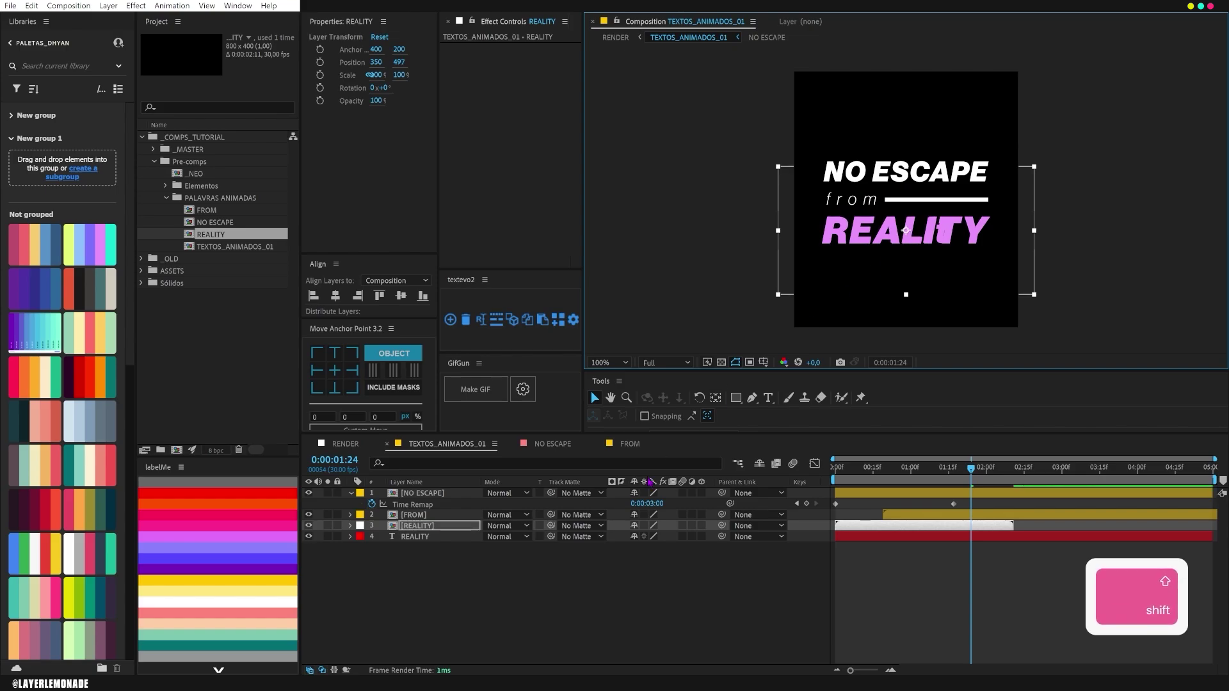
left_click(439, 539)
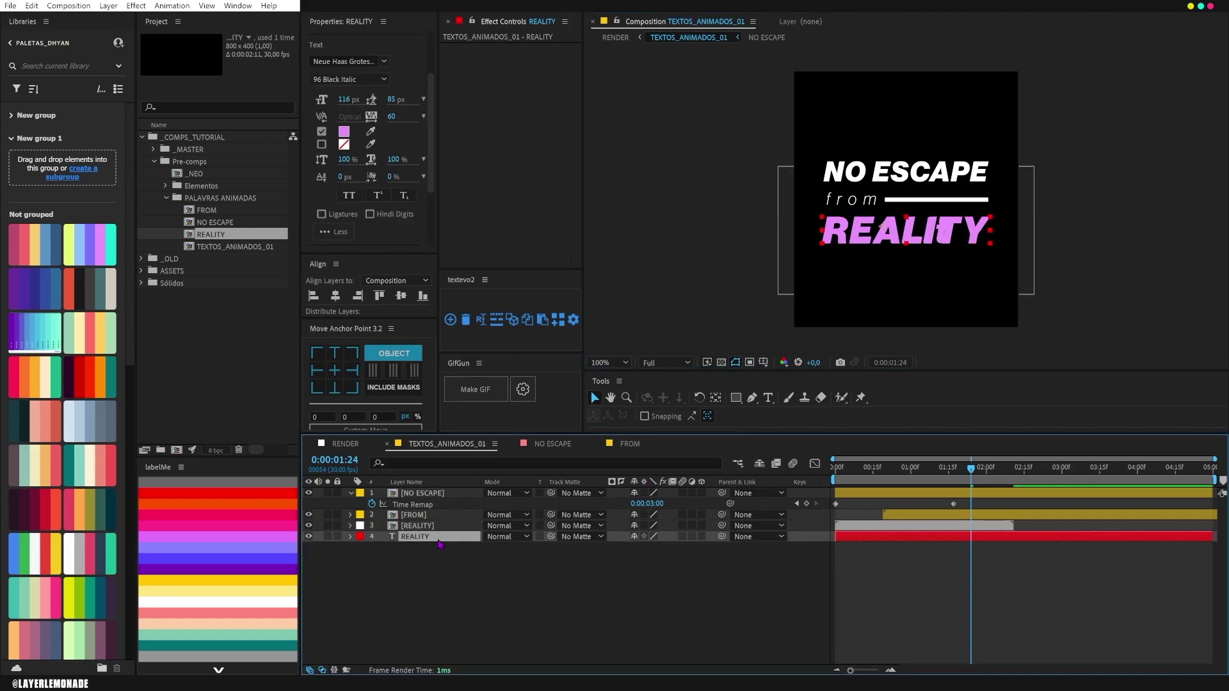
key("Delete")
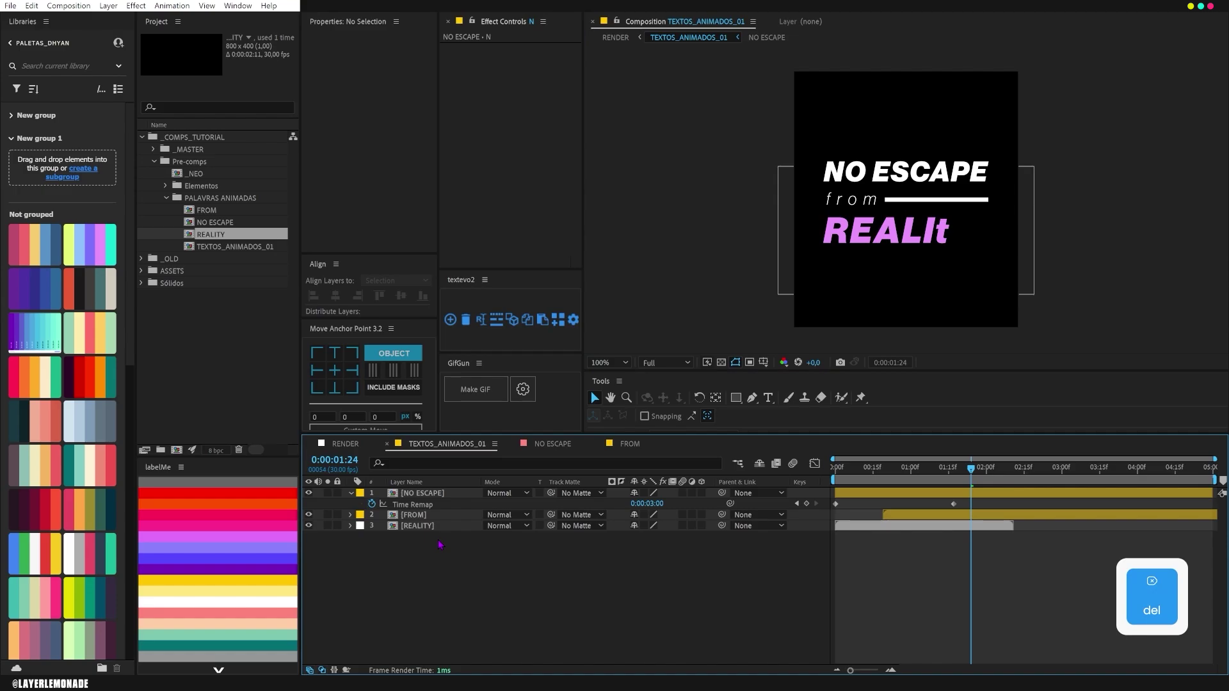
- Open the nested REALITY composition and collapse the expanded properties of its t, Line 8 and y layers
double_click(417, 525)
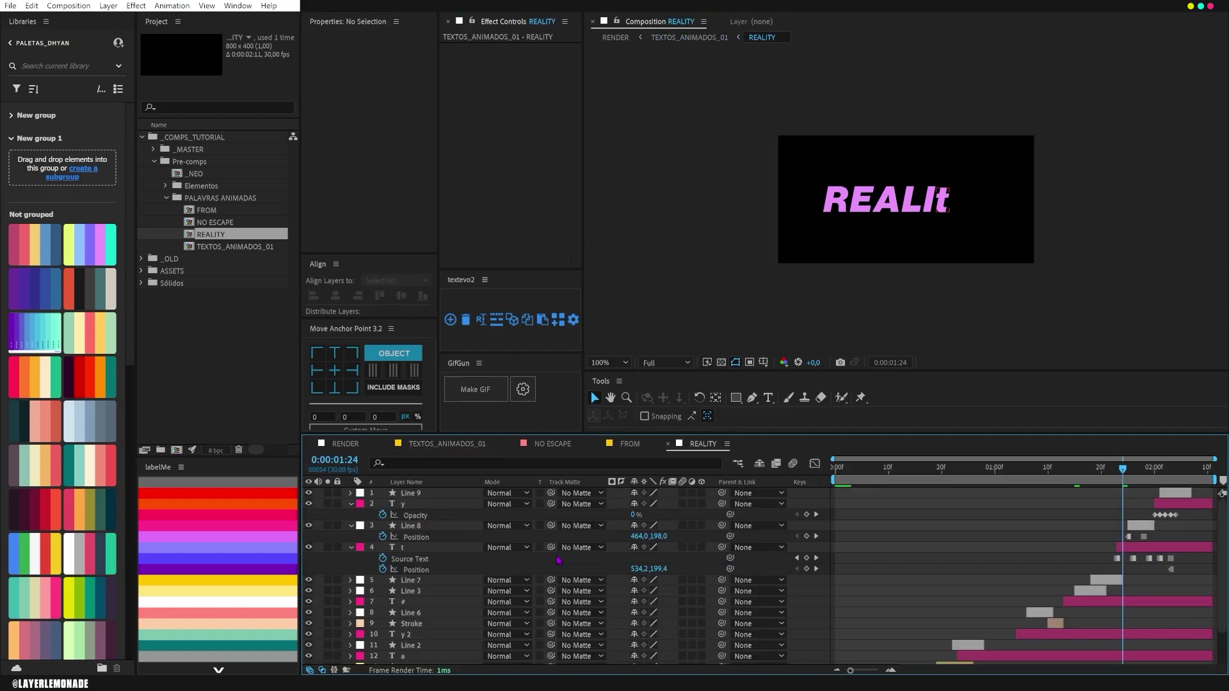
left_click(351, 548)
left_click(351, 525)
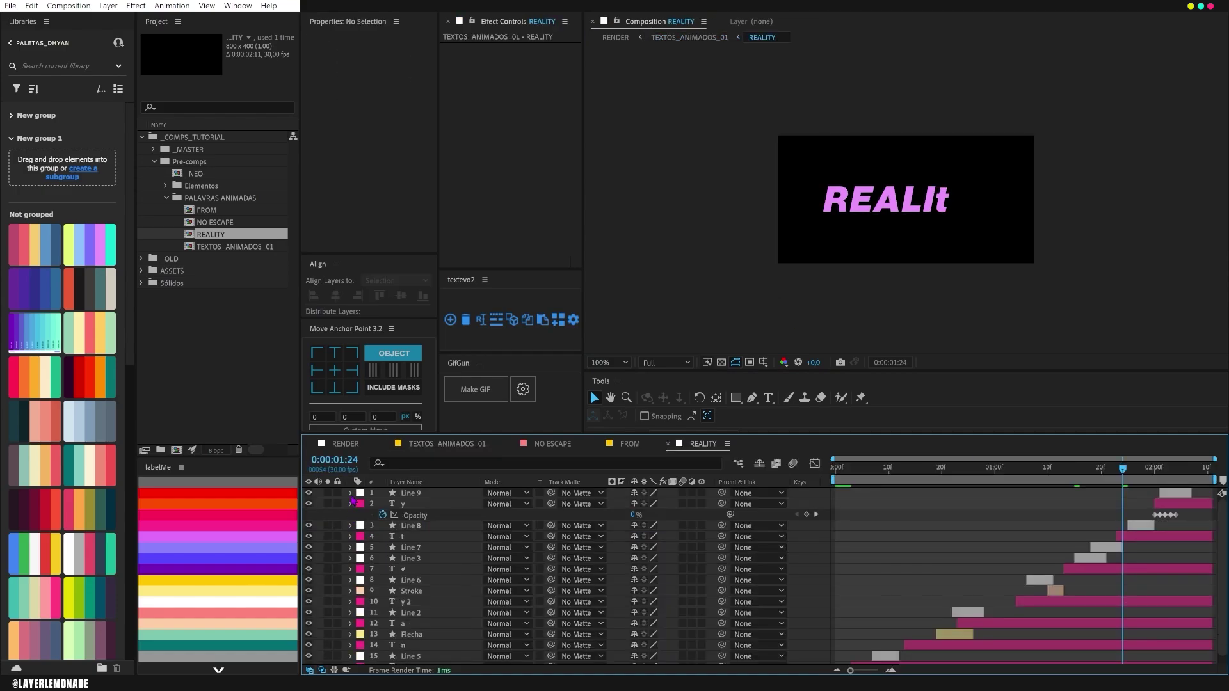
left_click(351, 503)
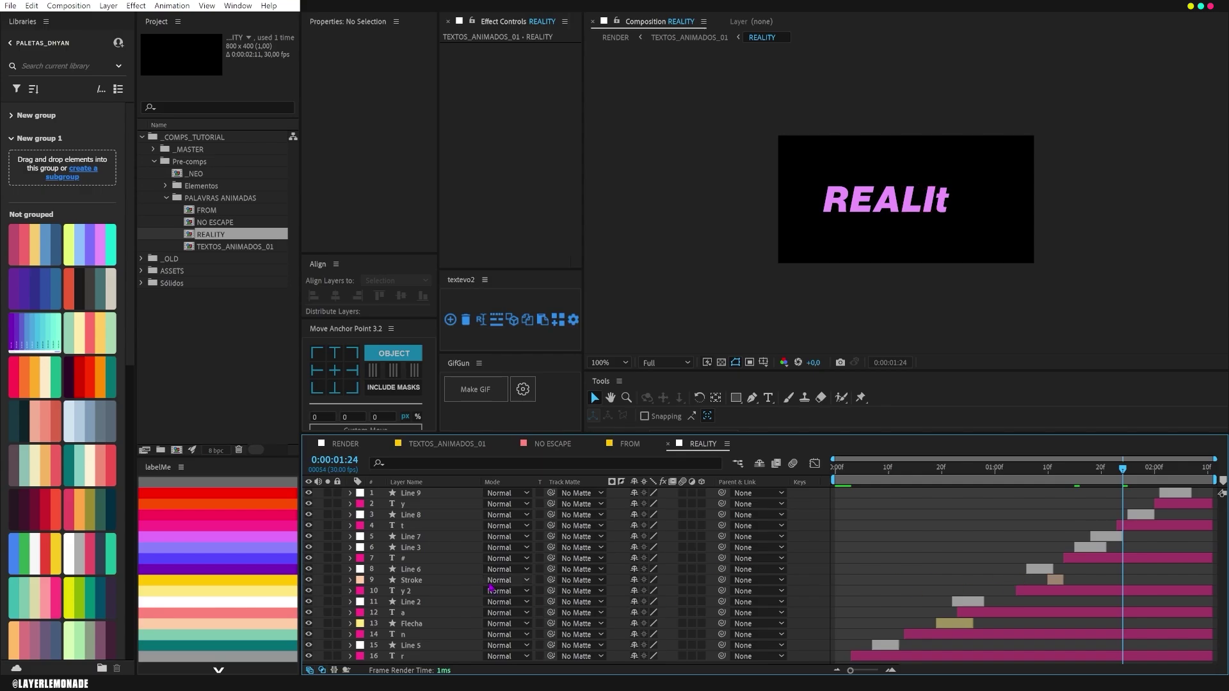
- Play back the REALITY composition from the start to check the letter-by-letter animation
left_click_drag(913, 472, 820, 504)
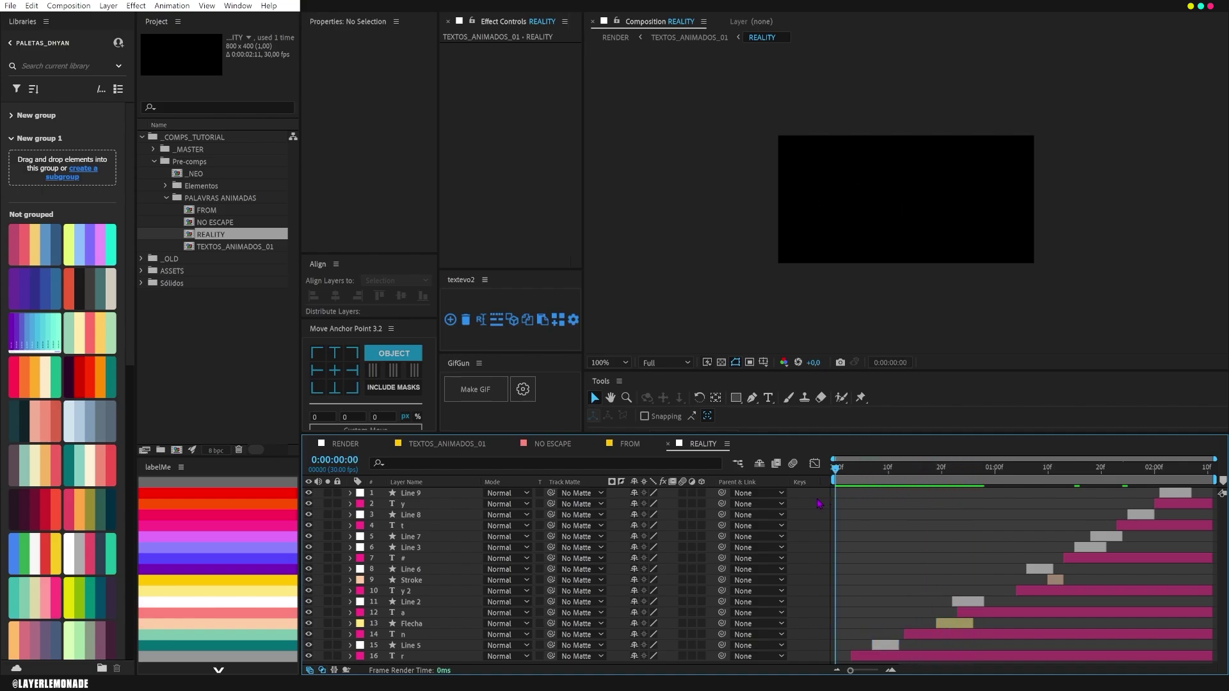
key("space")
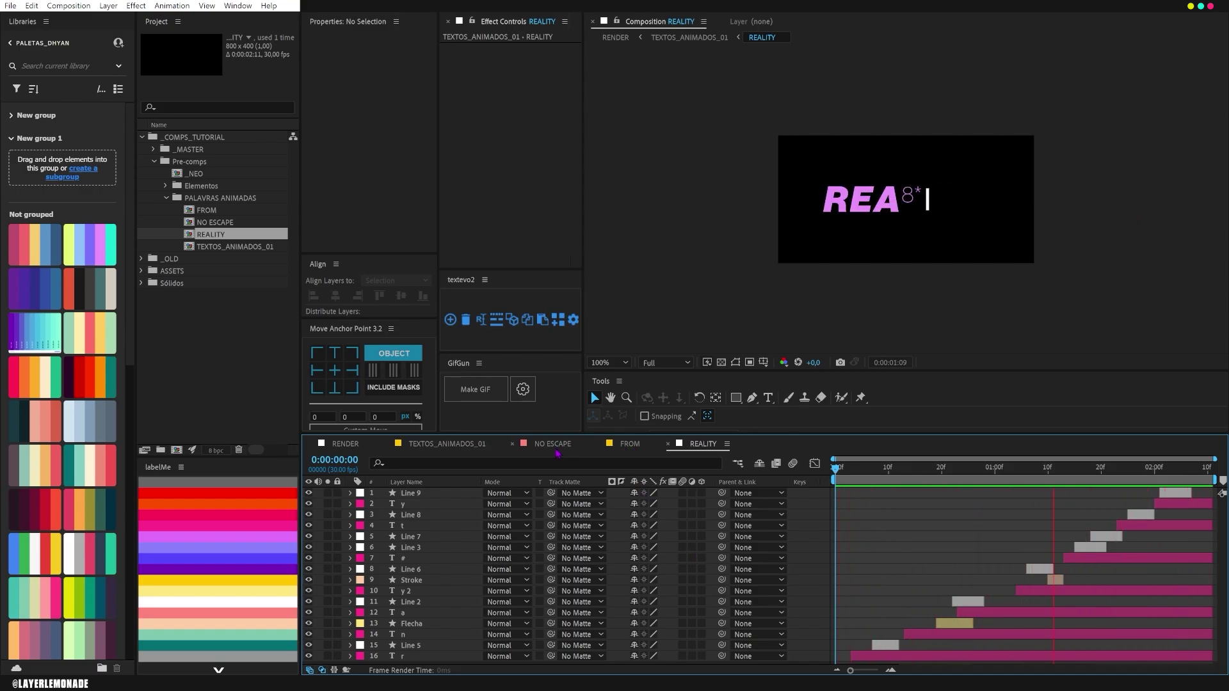
key("space")
- Preview the three animated words together in TEXTOS_ANIMADOS_01 and close the NO ESCAPE and REALITY compositions in the timeline
left_click(460, 448)
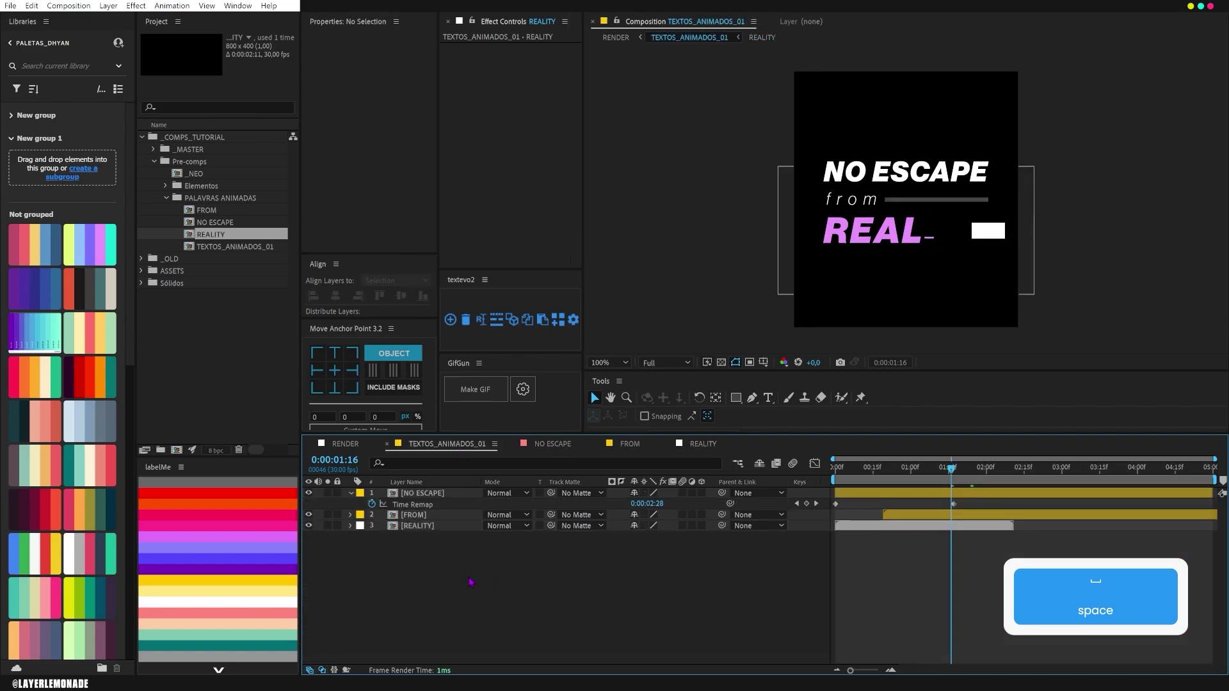
left_click(477, 609)
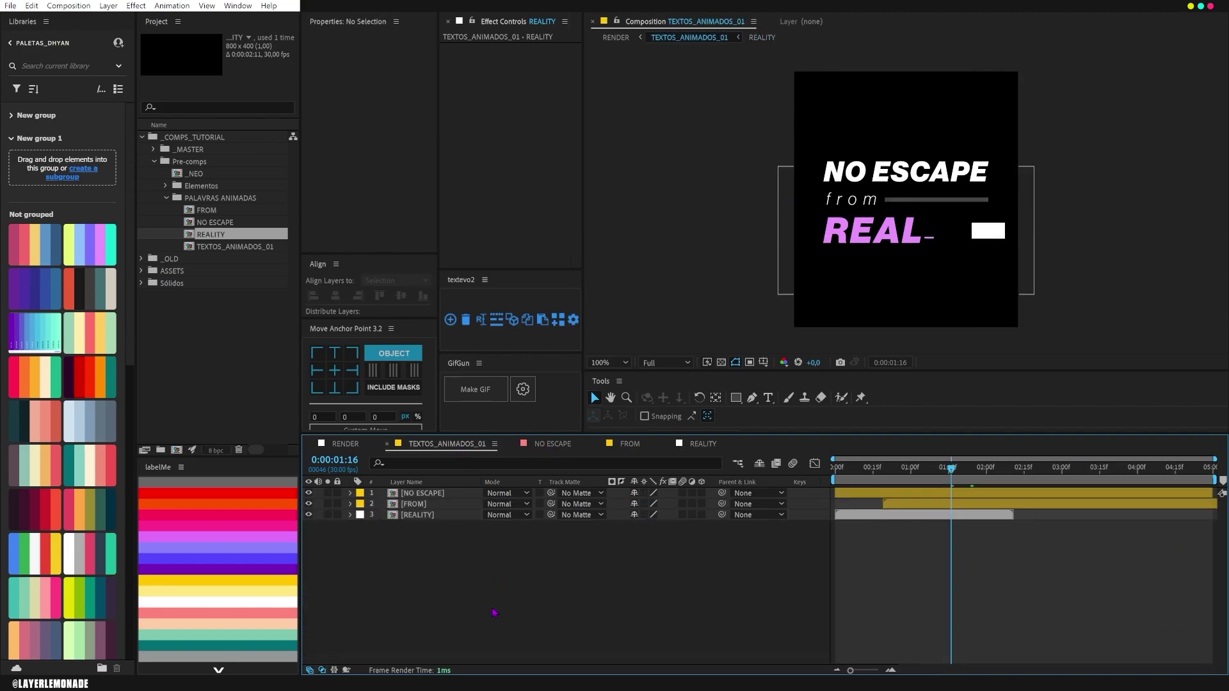
key("space")
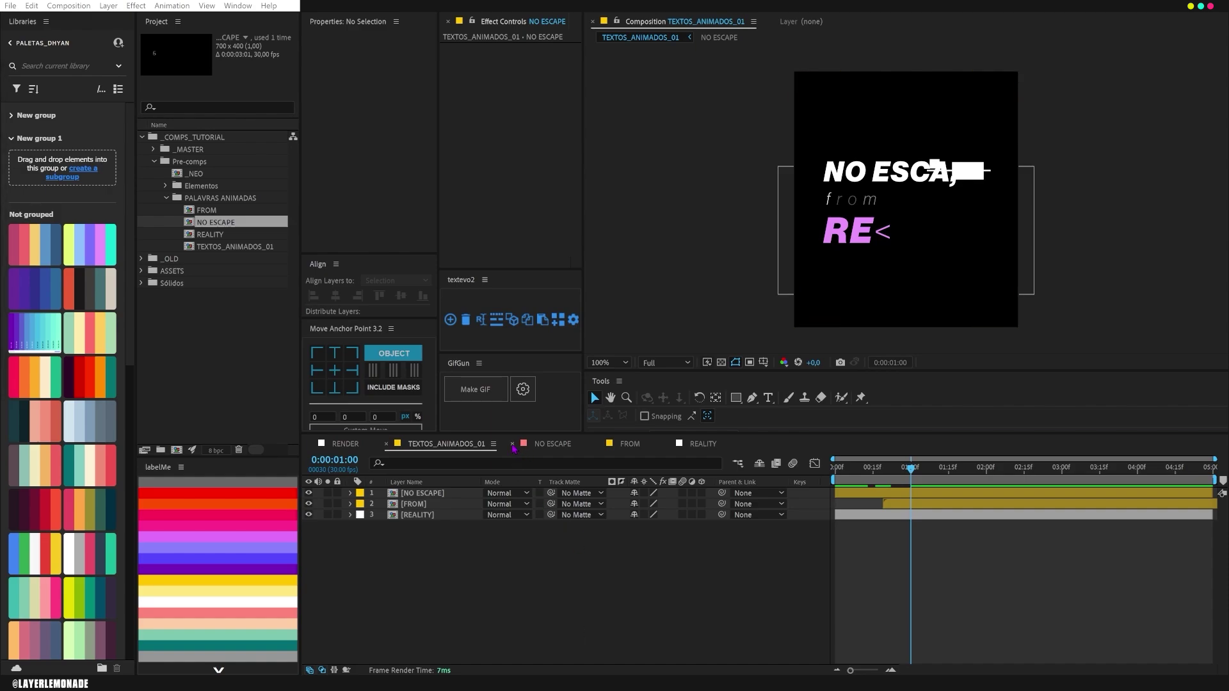
left_click(512, 444)
left_click(581, 444)
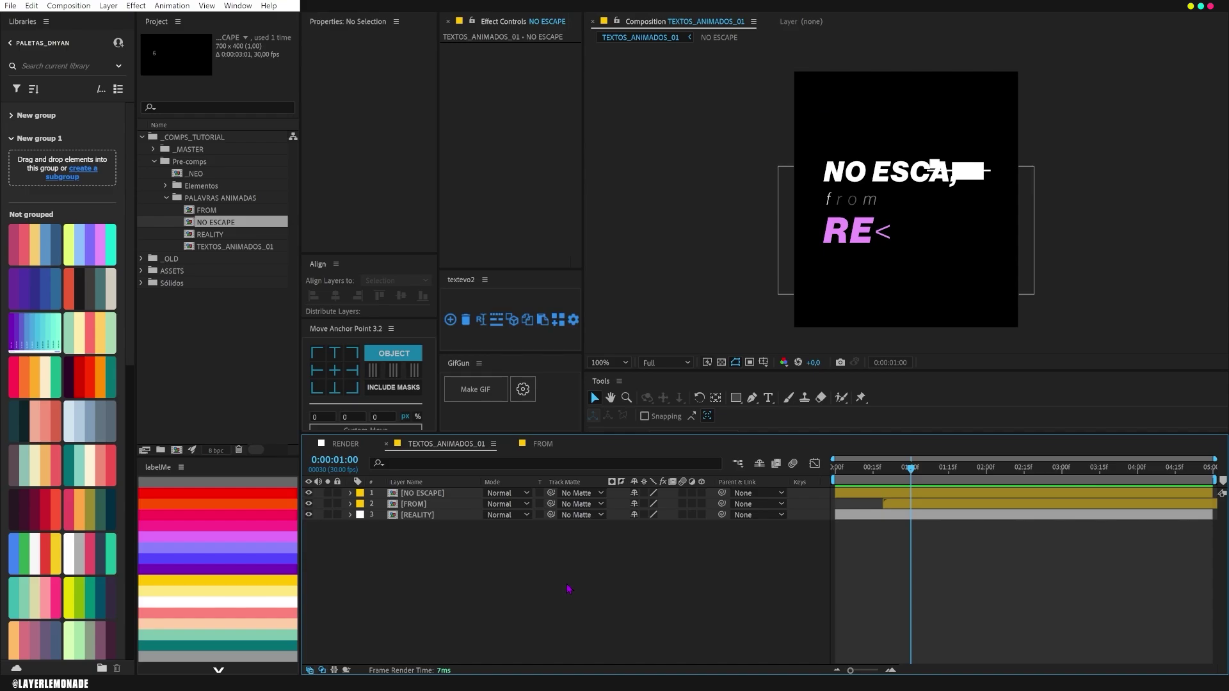
- Create a new composition containing TEXTOS_ANIMADOS_01 from the project item
left_click(242, 249)
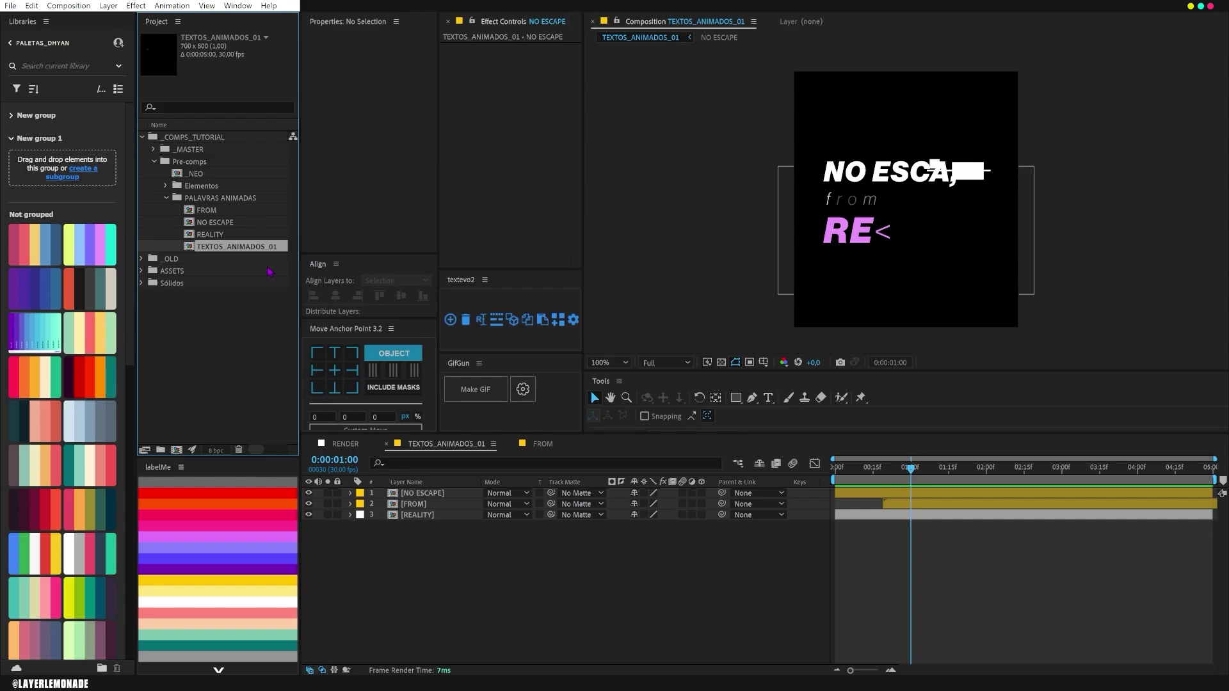
left_click_drag(250, 255, 175, 449)
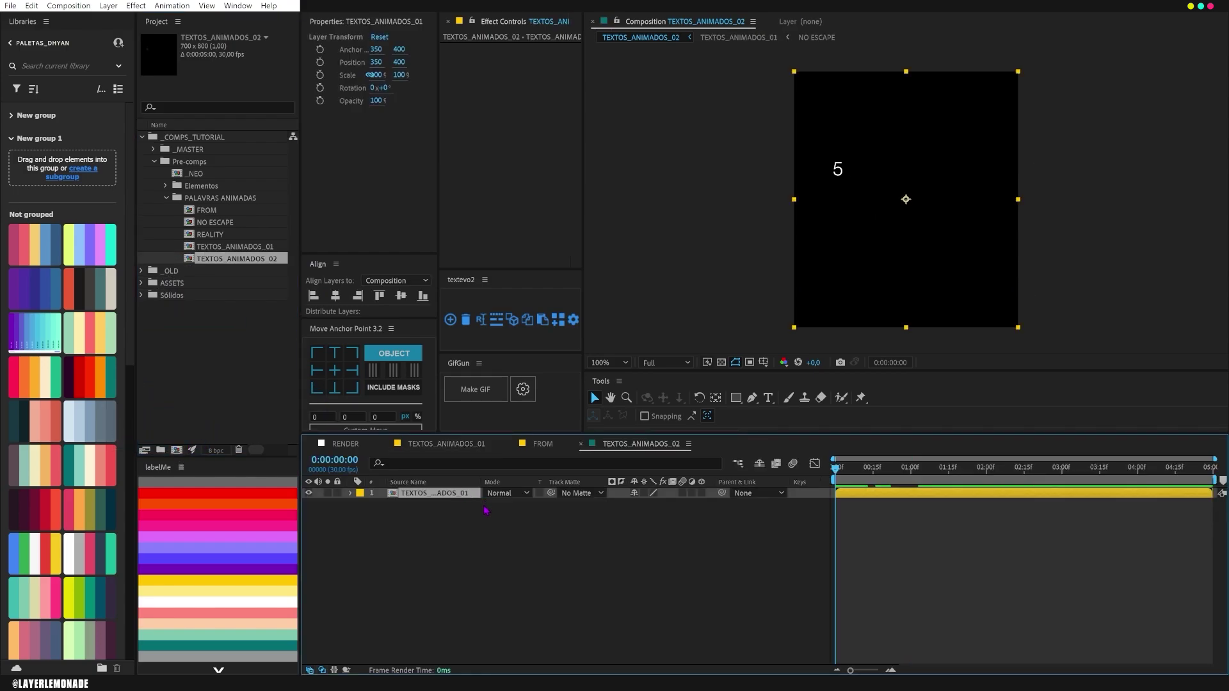
left_click(527, 542)
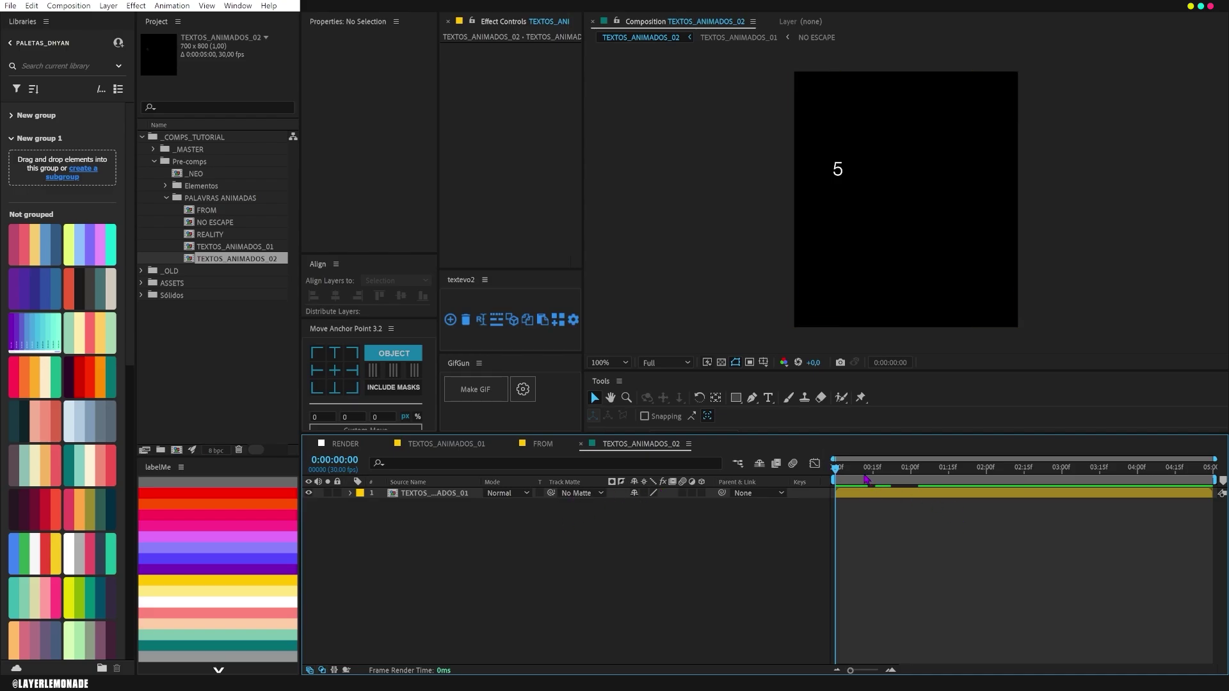
- Scrub through TEXTOS_ANIMADOS_02 up to about 0:00:03:11 to check the nested title animation
left_click_drag(864, 475, 702, 496)
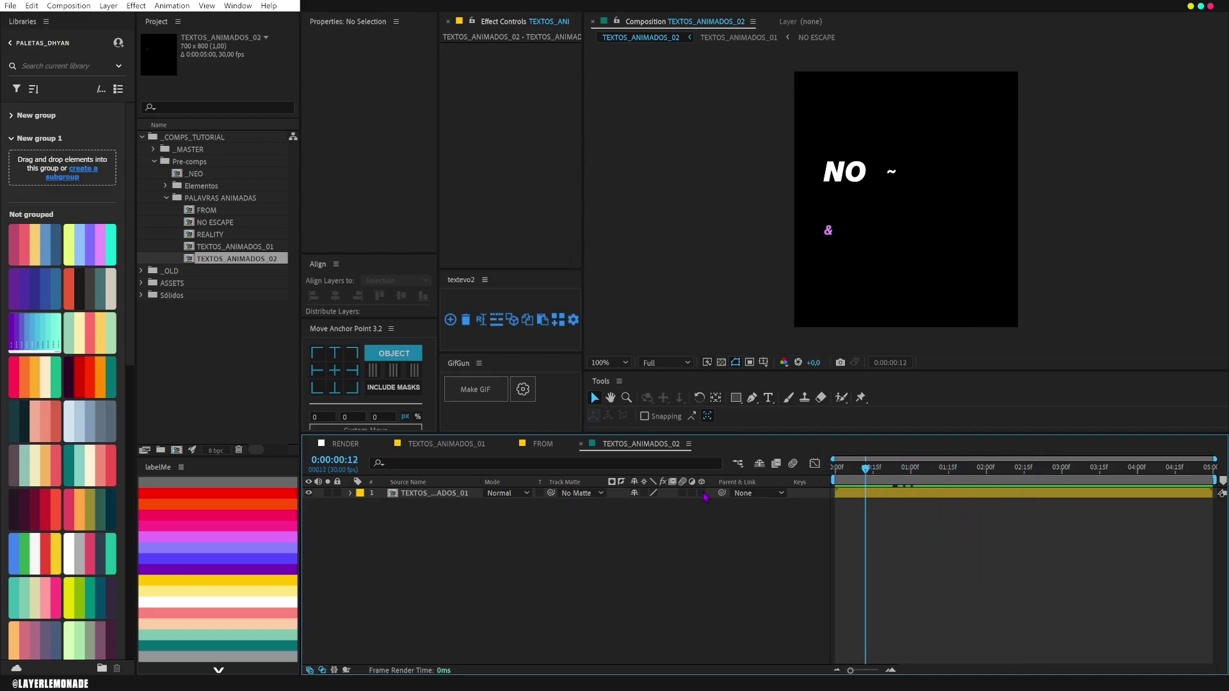
left_click(704, 496)
left_click_drag(842, 475, 1060, 478)
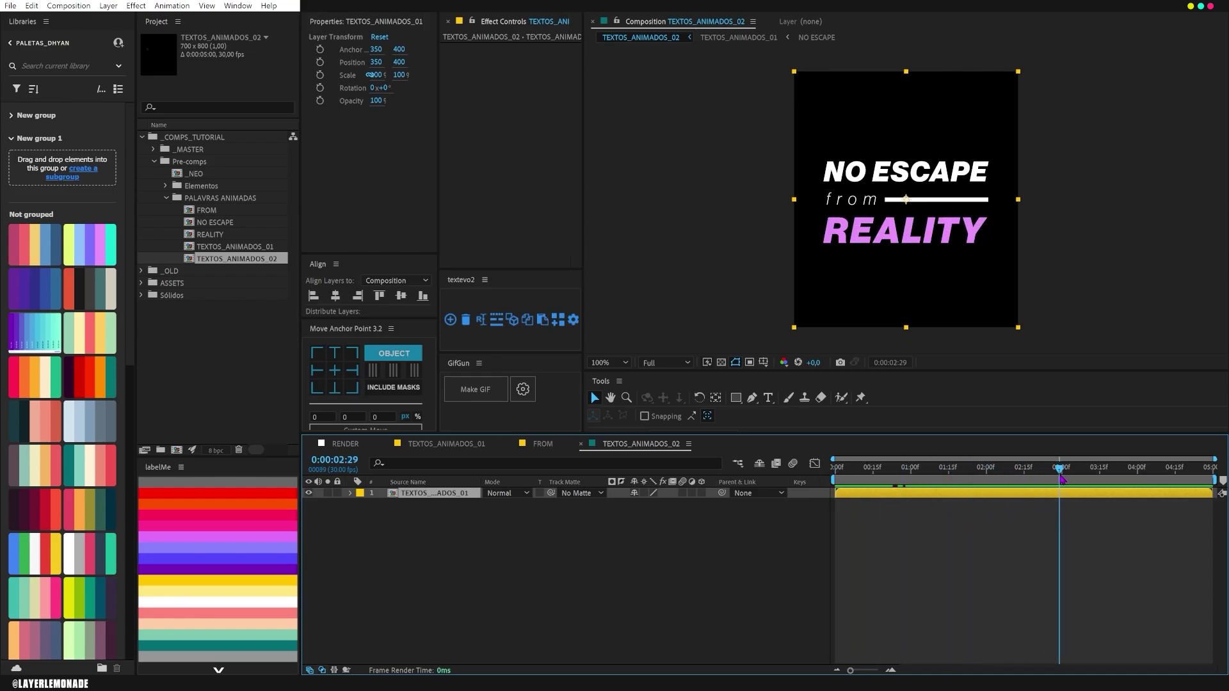
left_click(502, 541)
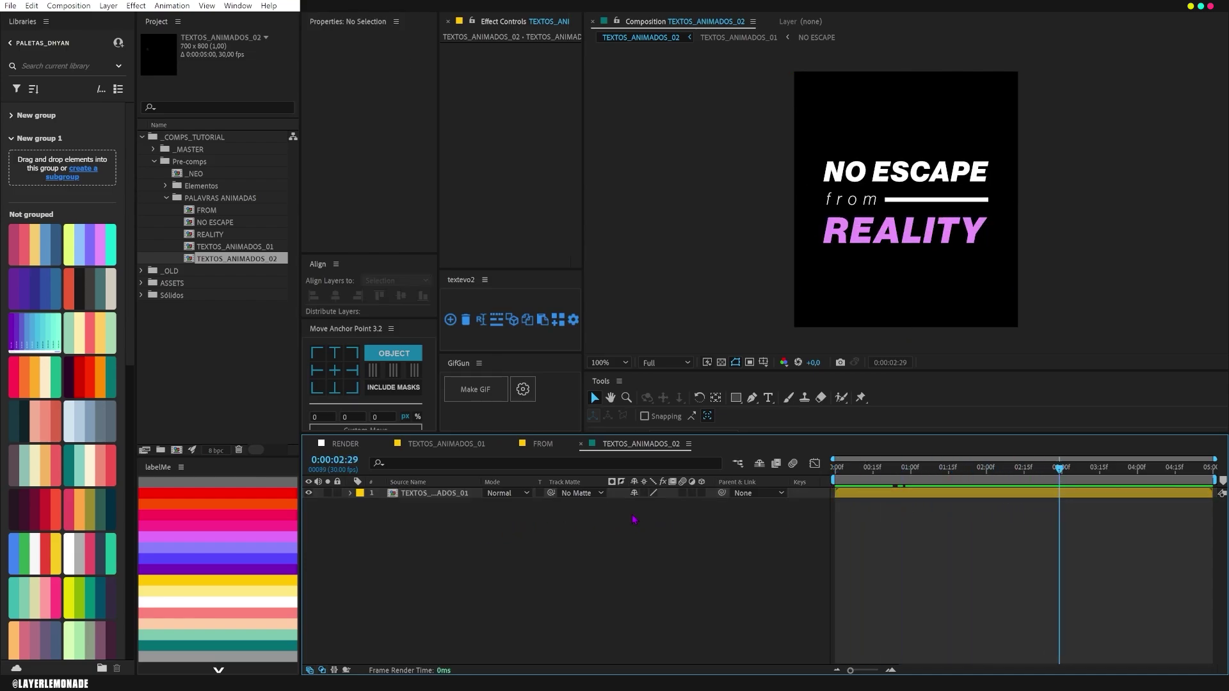
left_click_drag(1061, 474, 1091, 472)
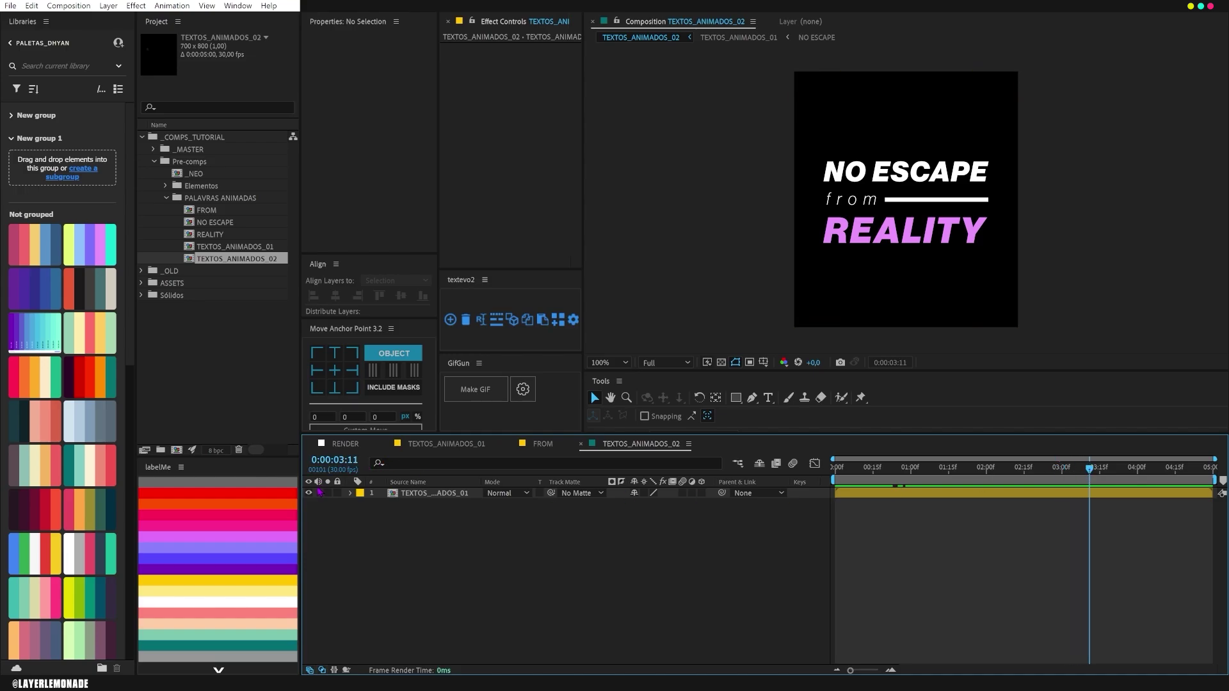
- Hide the TEXTOS_ANIMADOS_01 layer and add a text box reading RUN at 125 px in the upper part of the frame
left_click(309, 493)
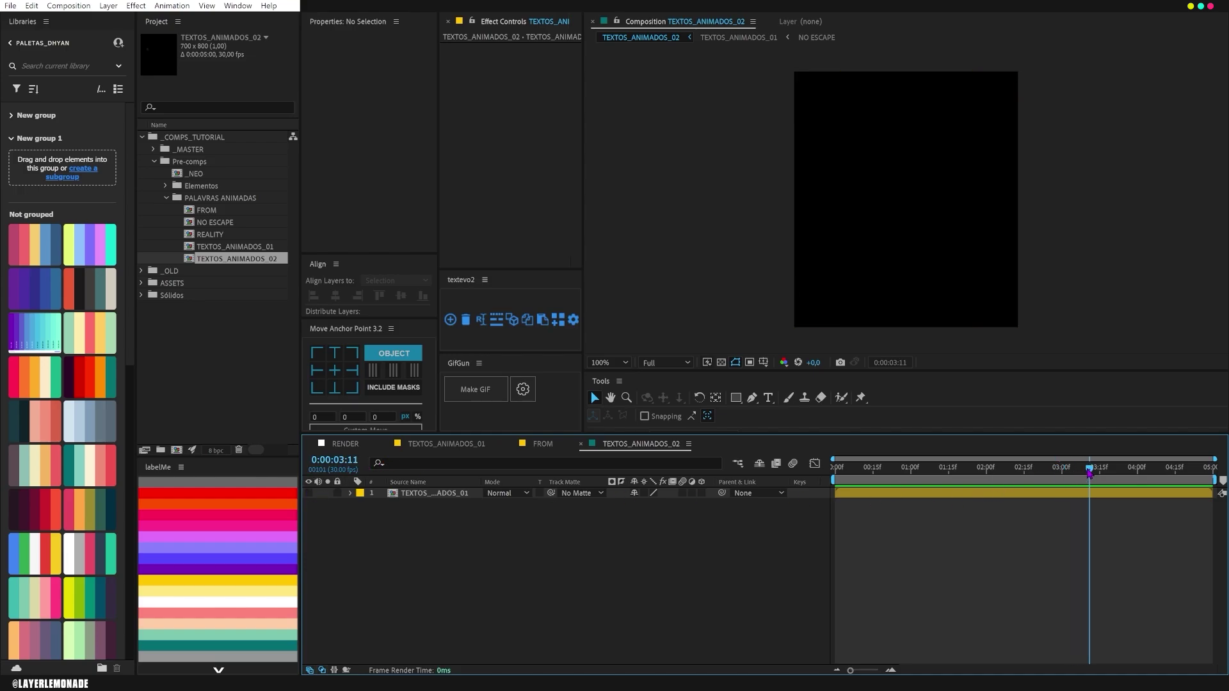
left_click_drag(1089, 473, 1002, 480)
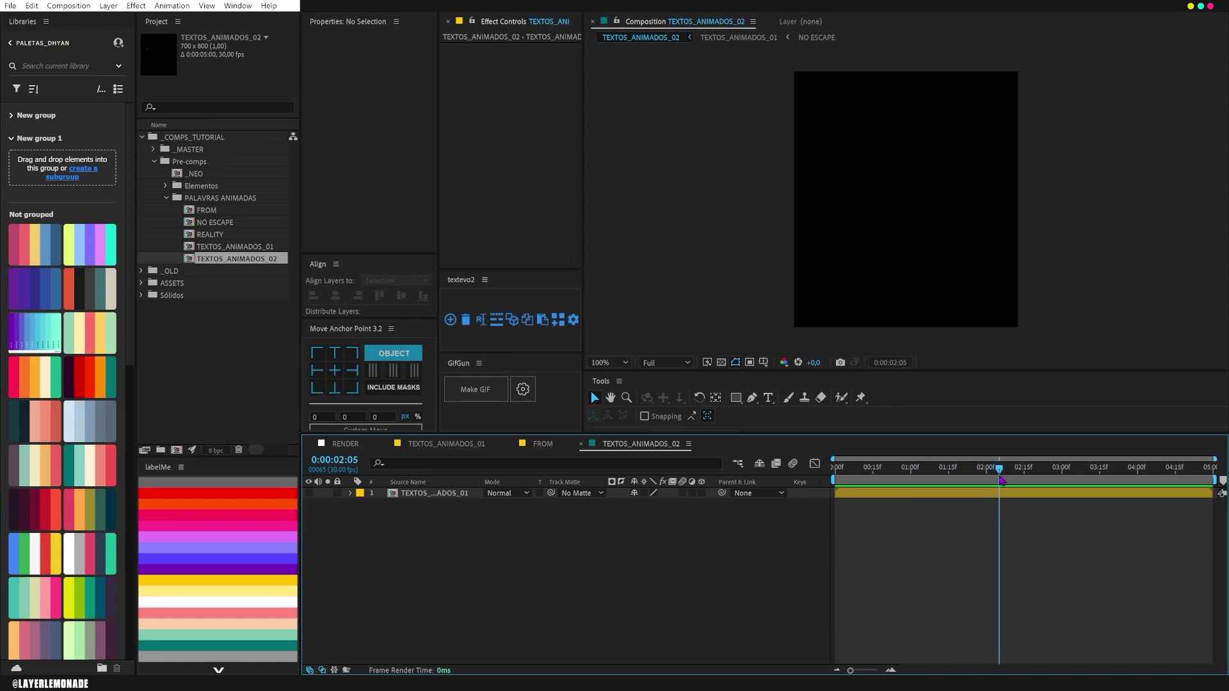
left_click(768, 398)
left_click_drag(825, 112, 989, 185)
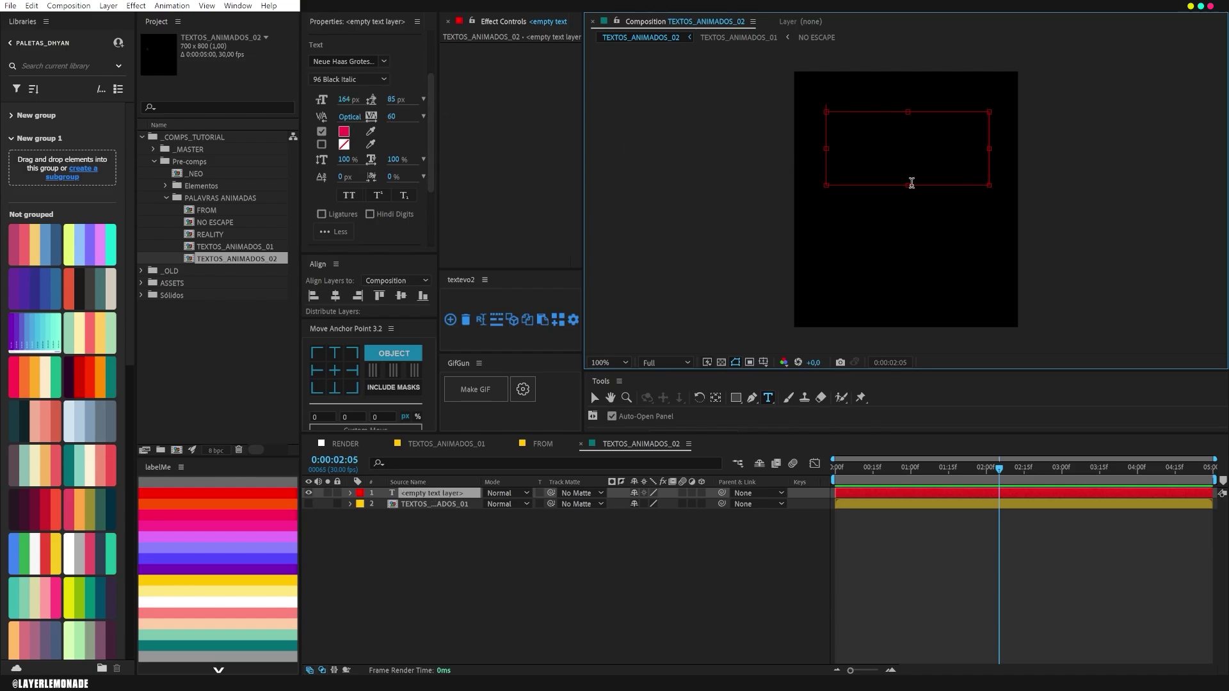
type("RUN")
left_click_drag(916, 187, 823, 132)
left_click_drag(322, 99, 328, 106)
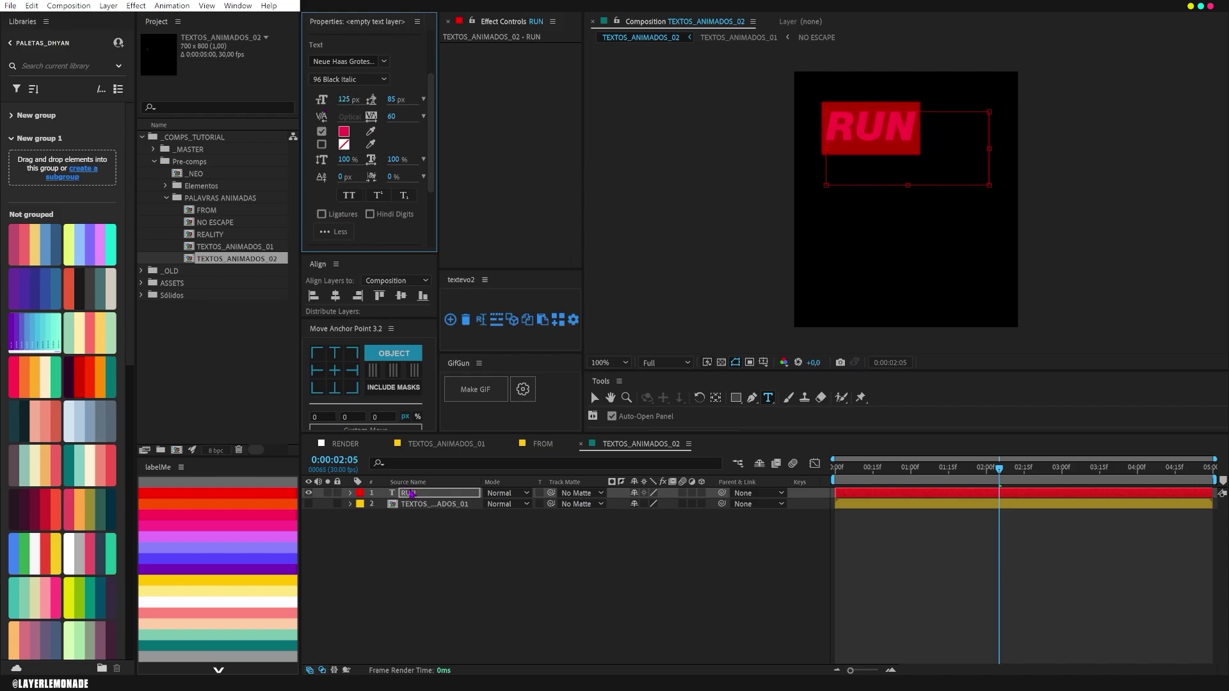
- Center the RUN text horizontally in the composition, center its anchor point and move the word straight down to the lower part of the frame
left_click(410, 493)
left_click(335, 295)
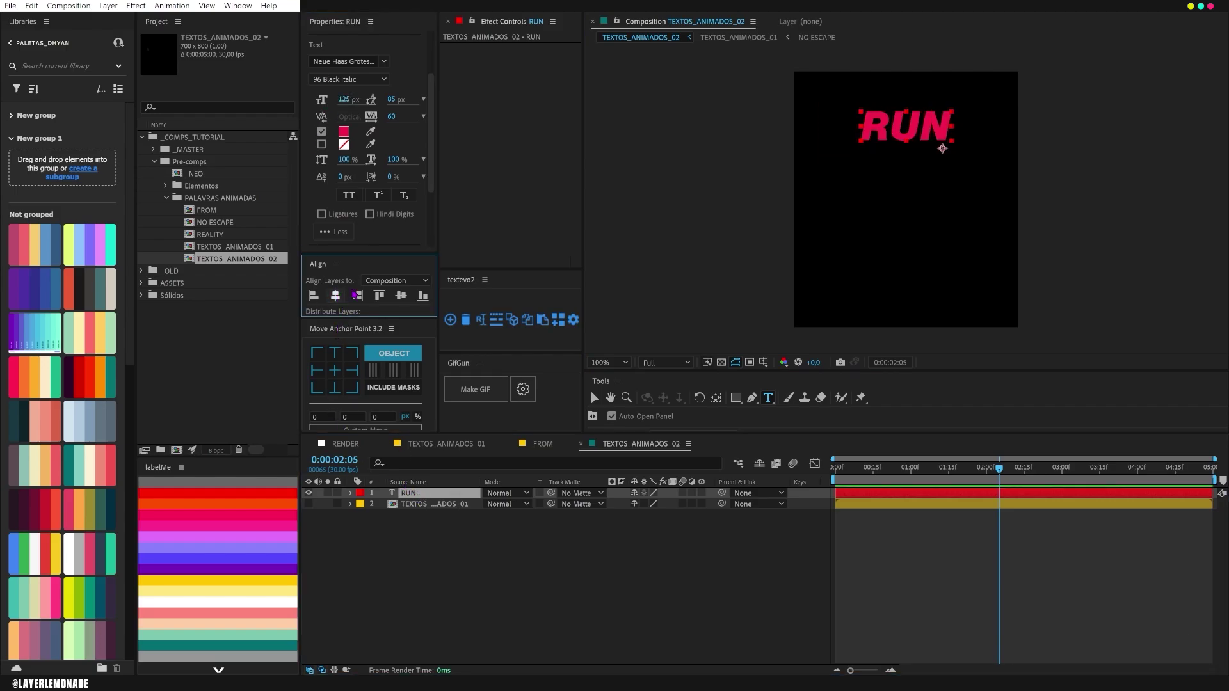
left_click(333, 373)
key("v")
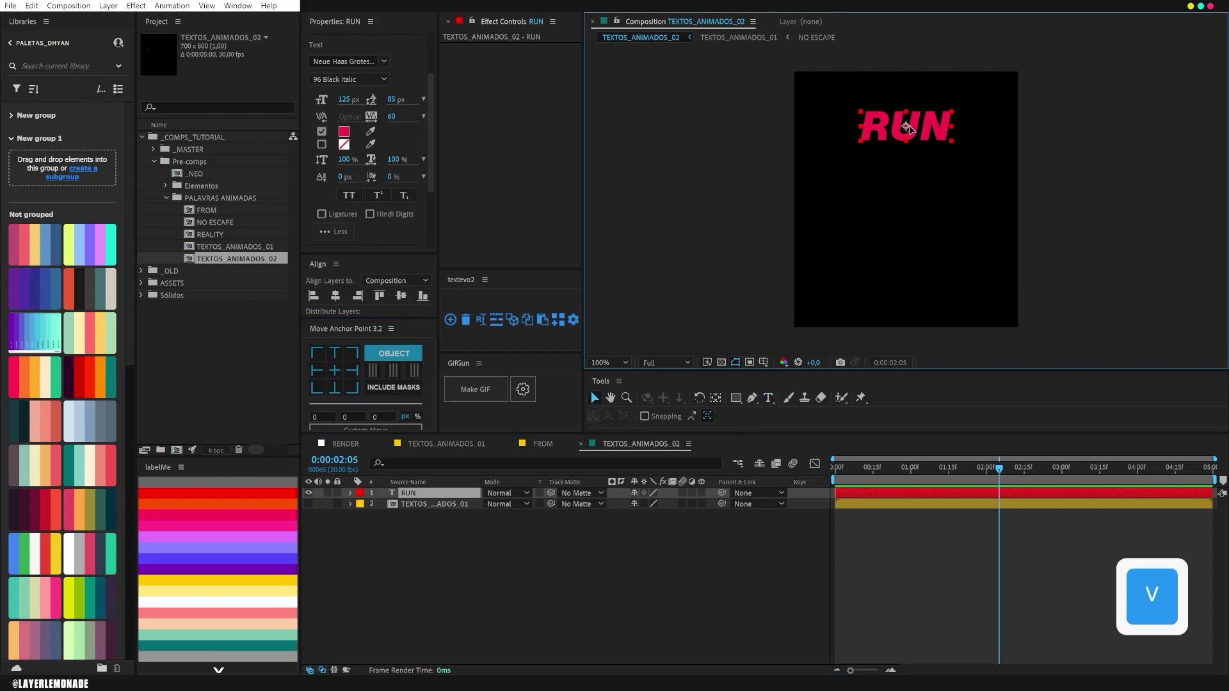
left_click_drag(909, 124, 908, 248)
- Duplicate the RUN text, move the copy straight up to the upper part of the frame and color it lilac from the palette
key("ctrl+d")
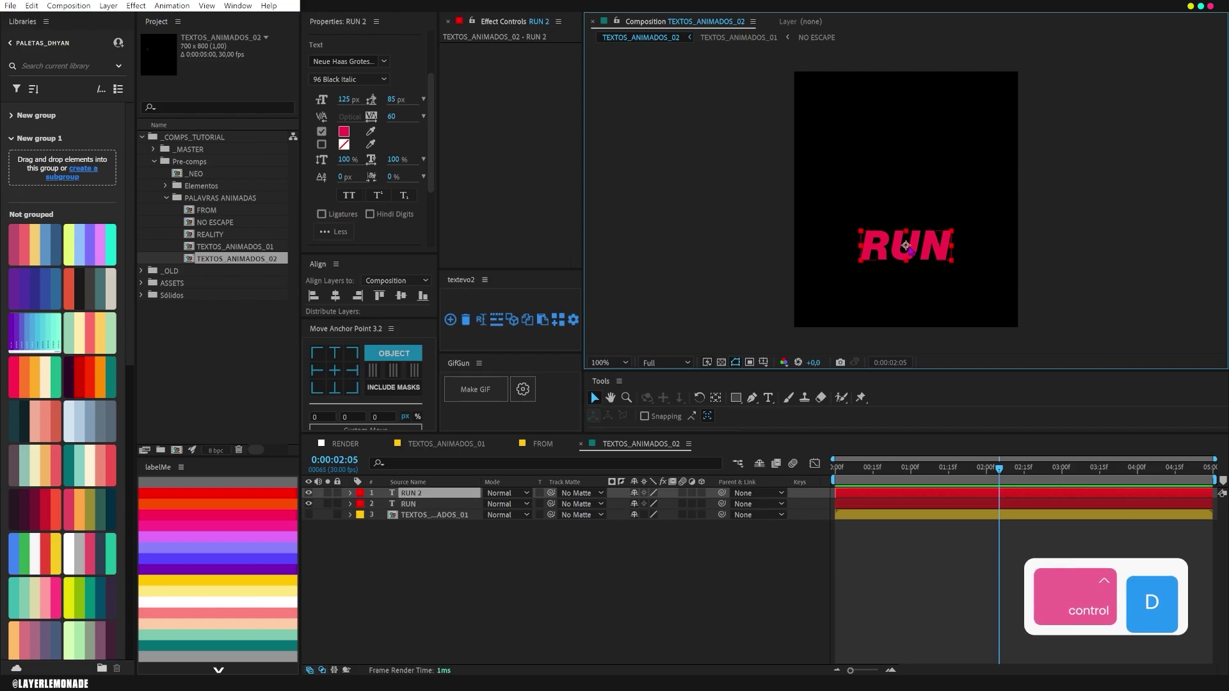
left_click_drag(906, 246, 905, 153)
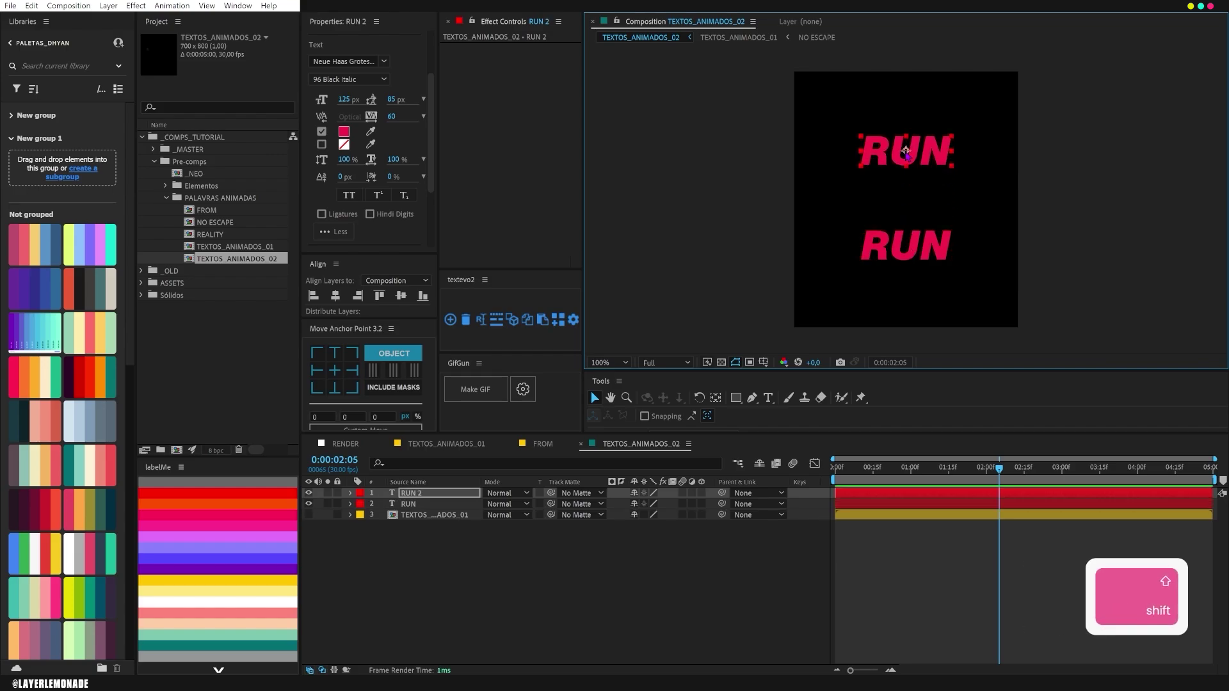
left_click(370, 133)
left_click(102, 246)
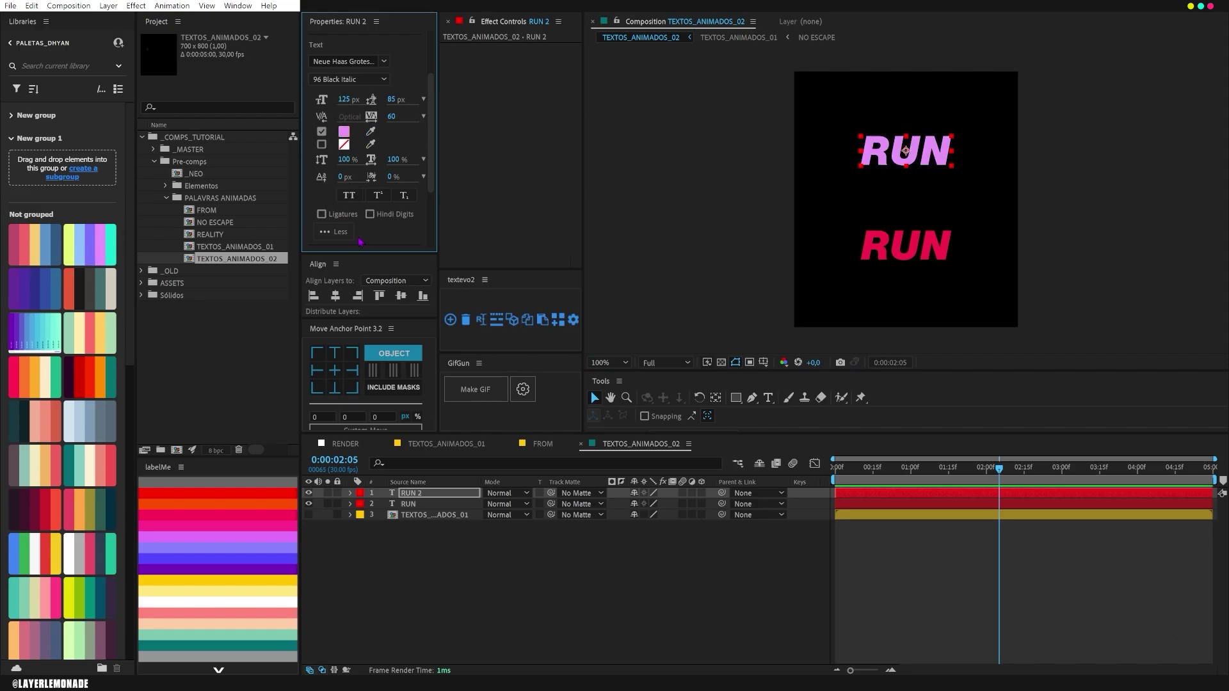
- Duplicate the lilac RUN text, place the copy between the two words and change its wording to lowercase run
left_click(928, 256)
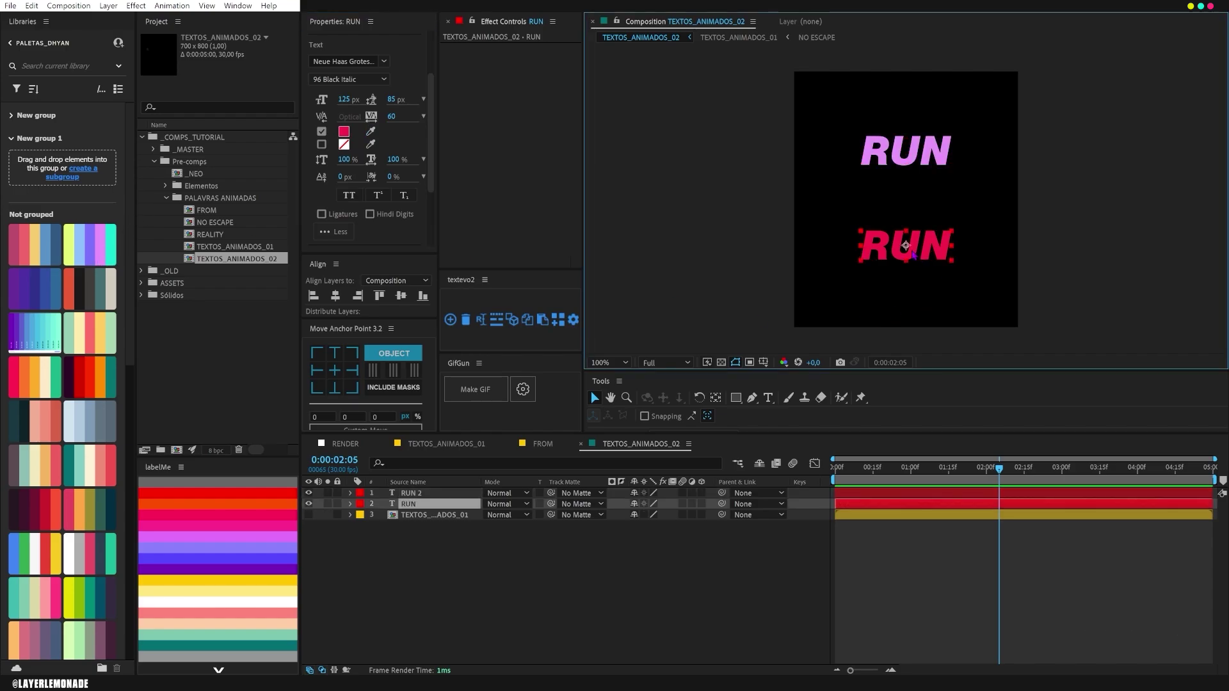
left_click(906, 151)
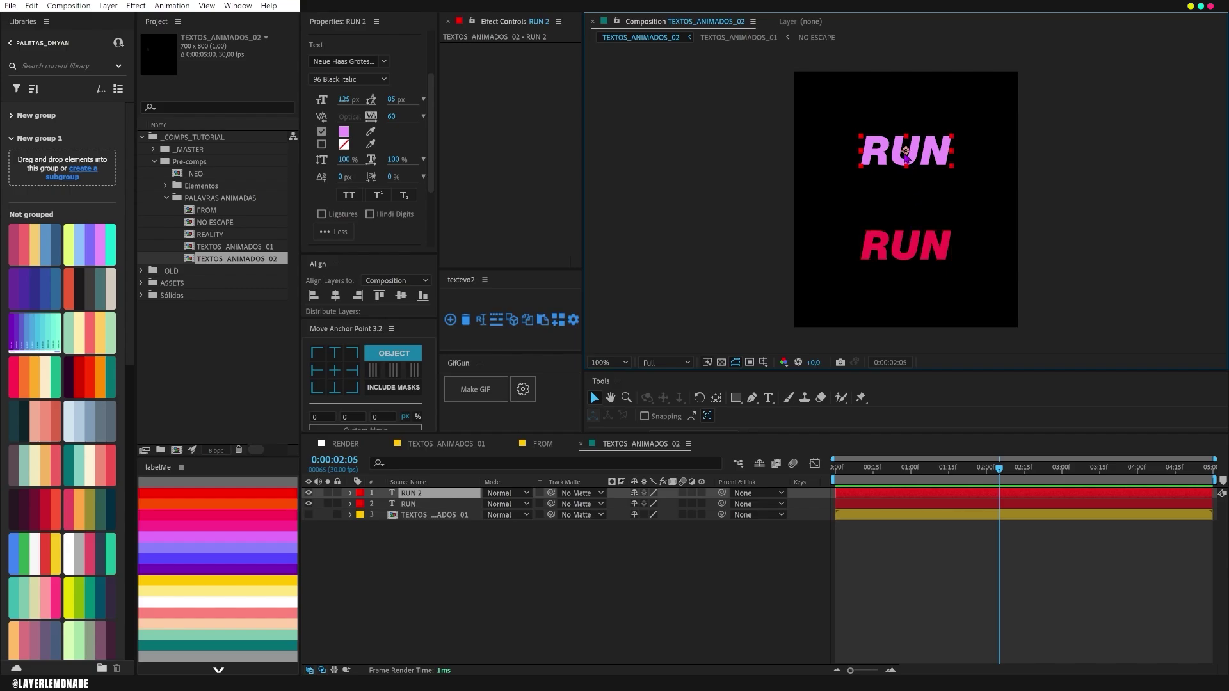
key("ctrl+d")
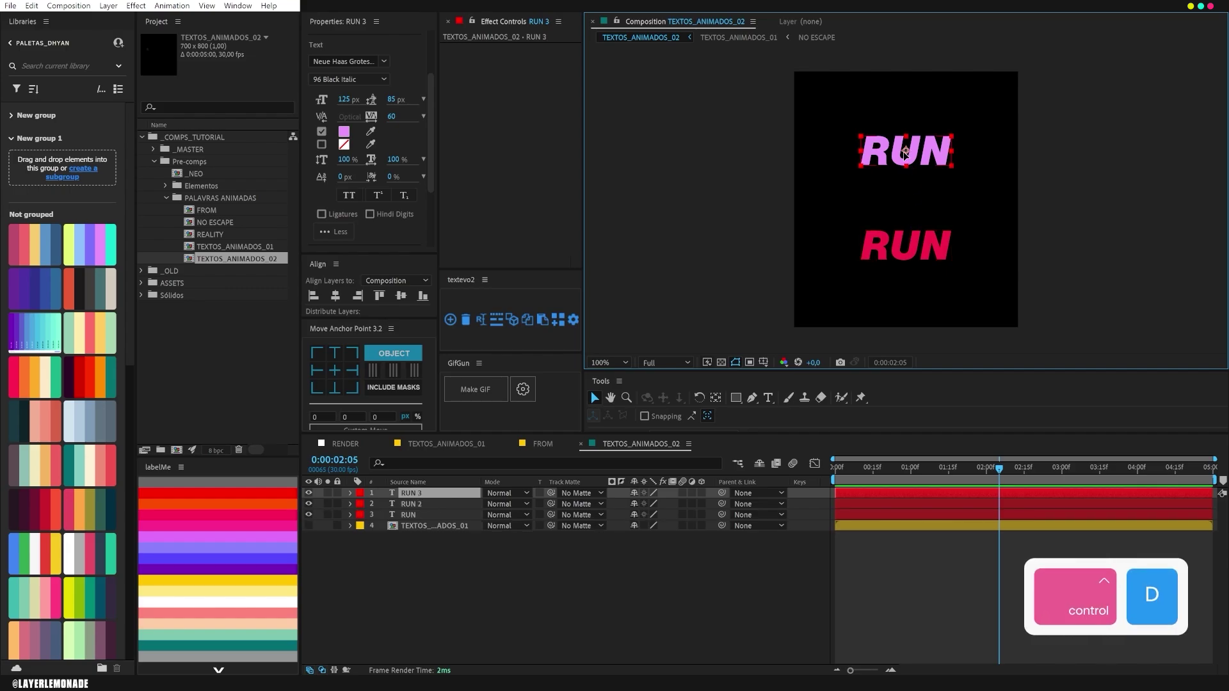
left_click_drag(905, 152, 826, 208)
key("ctrl+t")
left_click(951, 199)
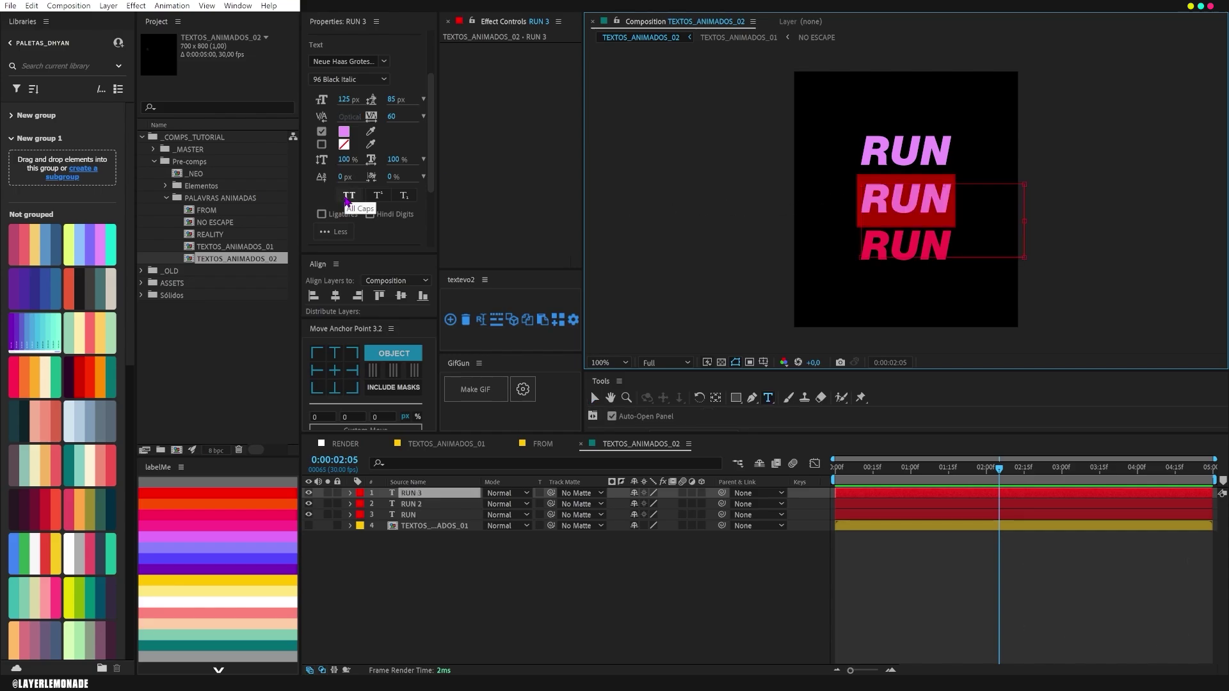
type("run")
- Set the lowercase run text to 36 Extra Light Italic with tracking 318 and a size of 147 px
left_click_drag(935, 212, 722, 192)
left_click(349, 79)
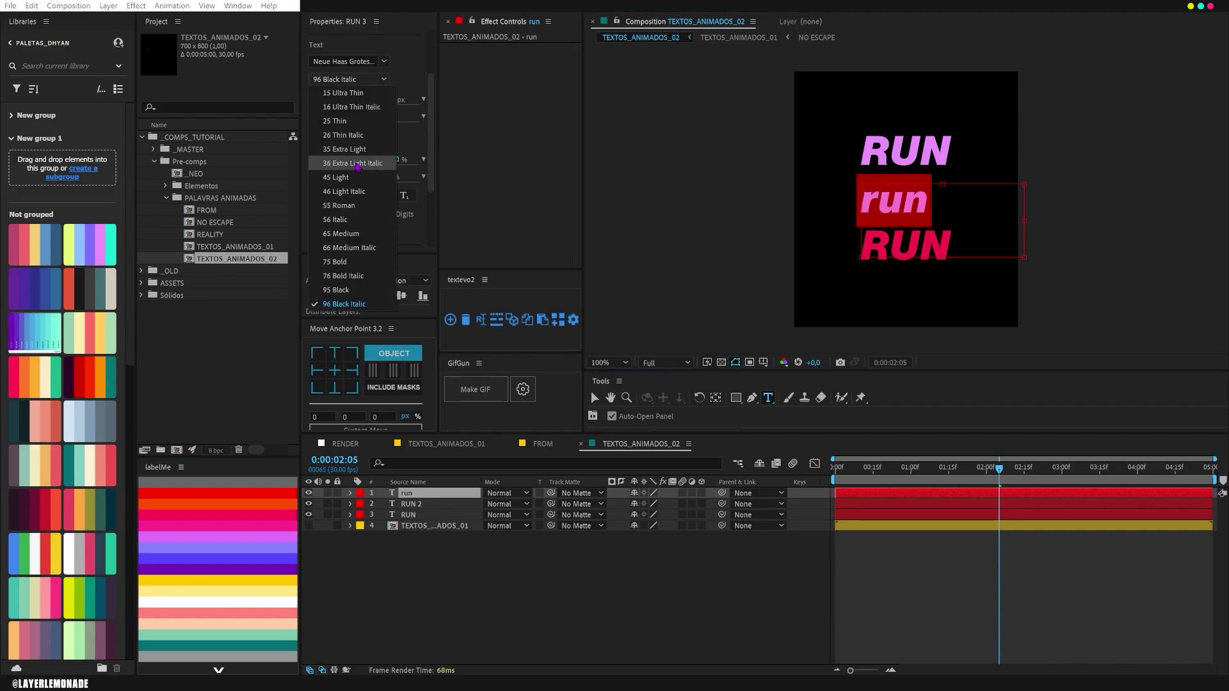
left_click(356, 177)
left_click(380, 79)
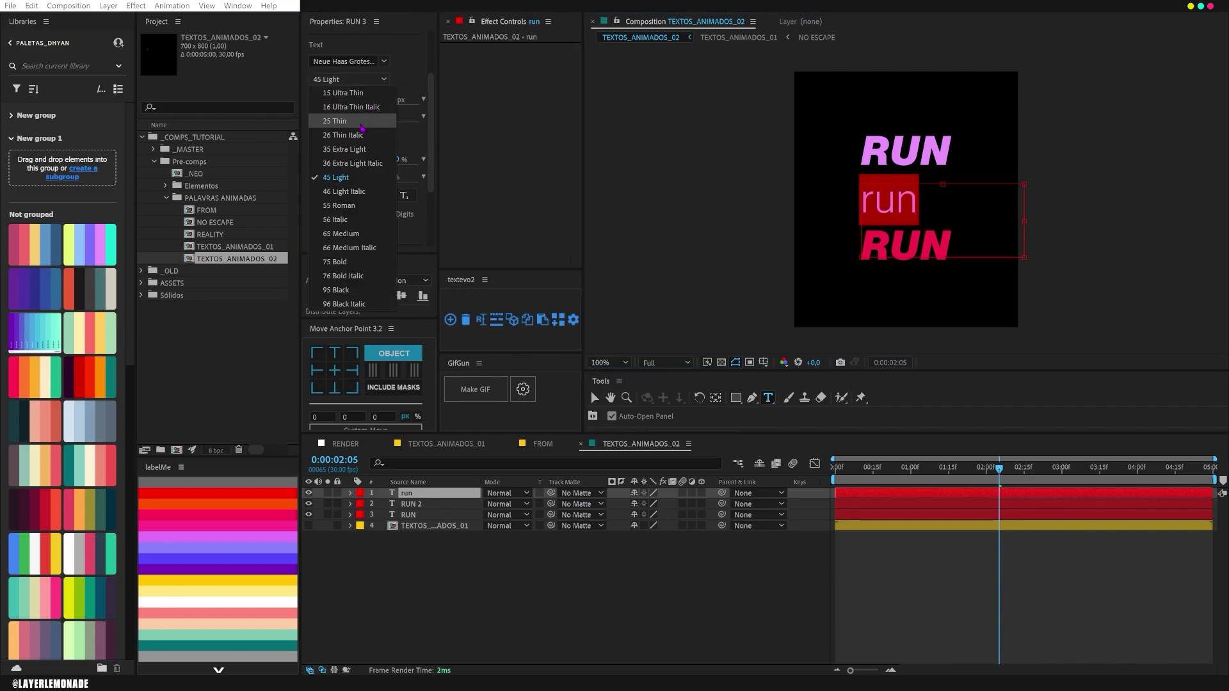
left_click(349, 163)
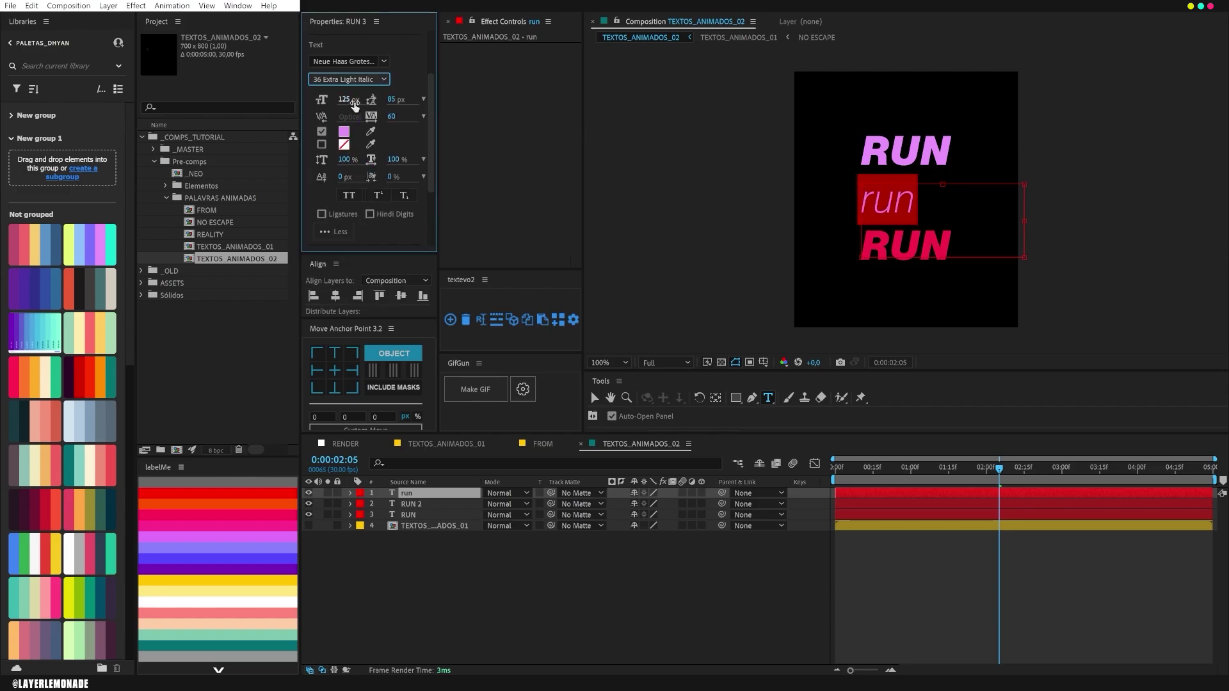
left_click_drag(391, 116, 555, 120)
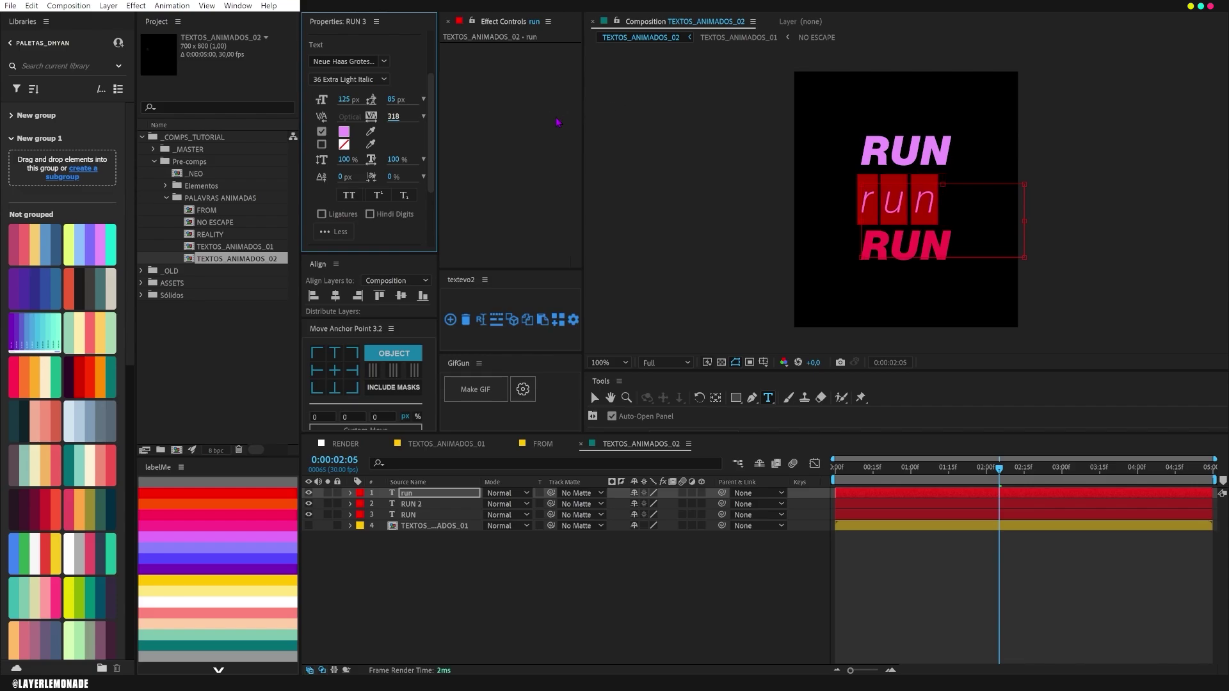
left_click_drag(342, 99, 357, 94)
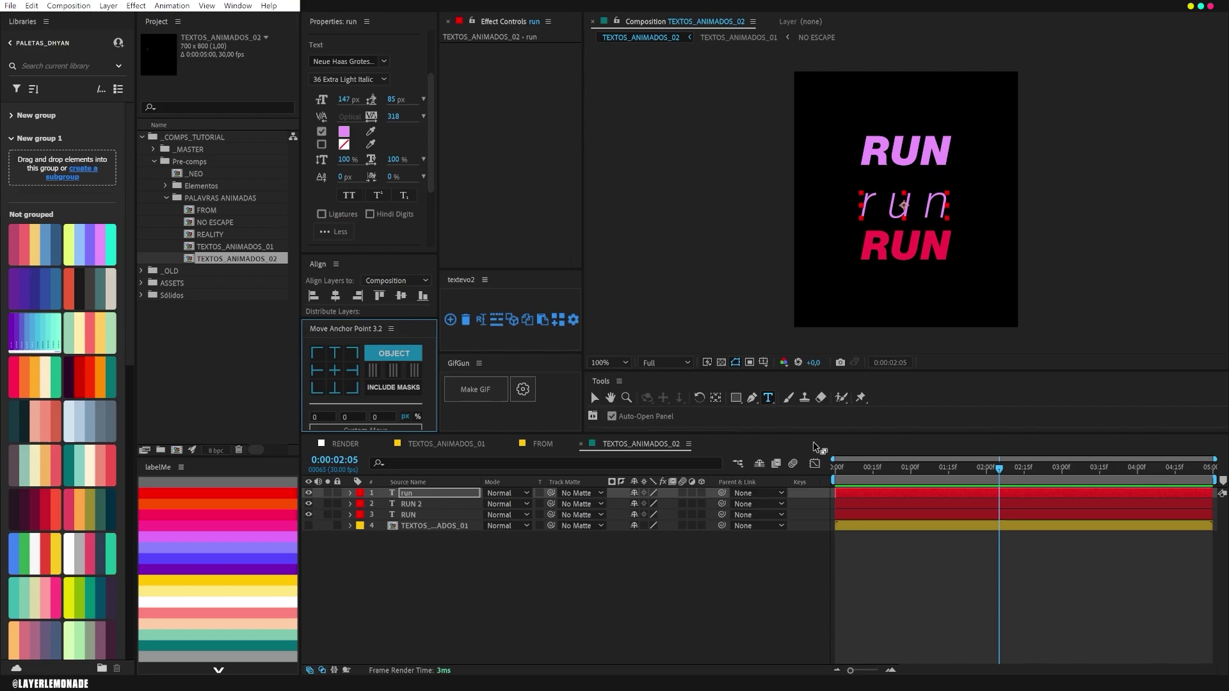
- Move the lowercase run and the red RUN straight up so the three words stack closely together
key("v")
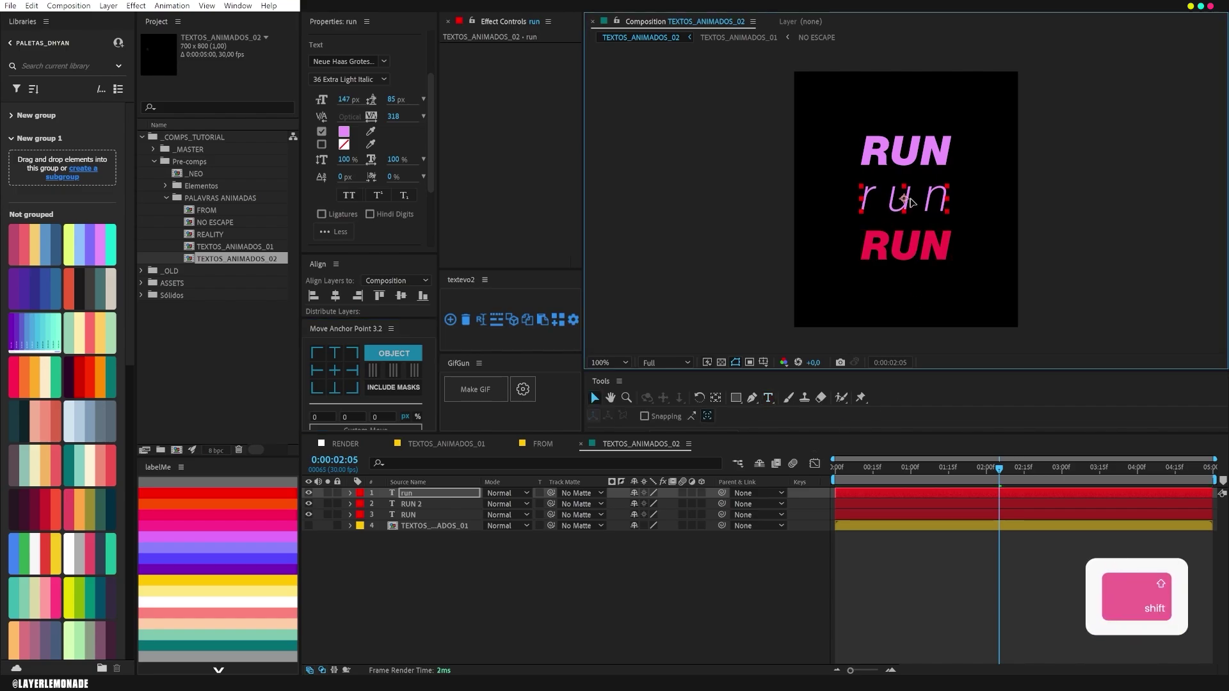
left_click_drag(913, 210, 913, 199)
left_click_drag(905, 250, 904, 234)
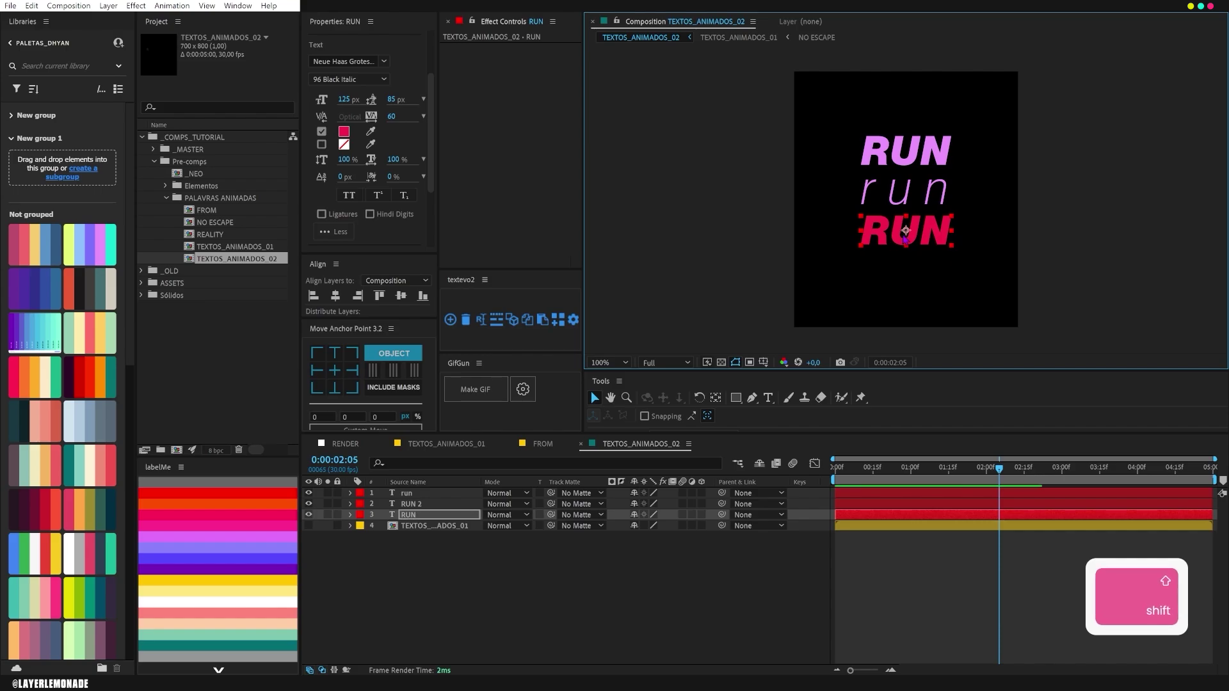
- Center each of the three stacked words horizontally in the composition
left_click(336, 297)
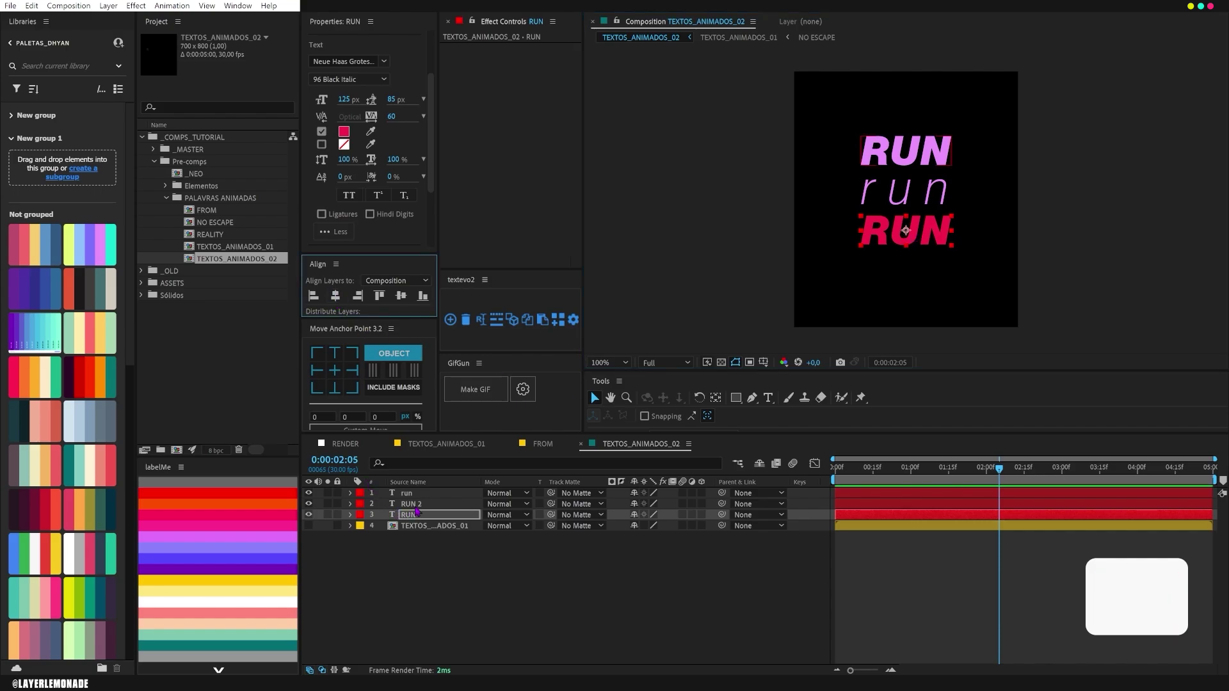
left_click(413, 505)
left_click(336, 297)
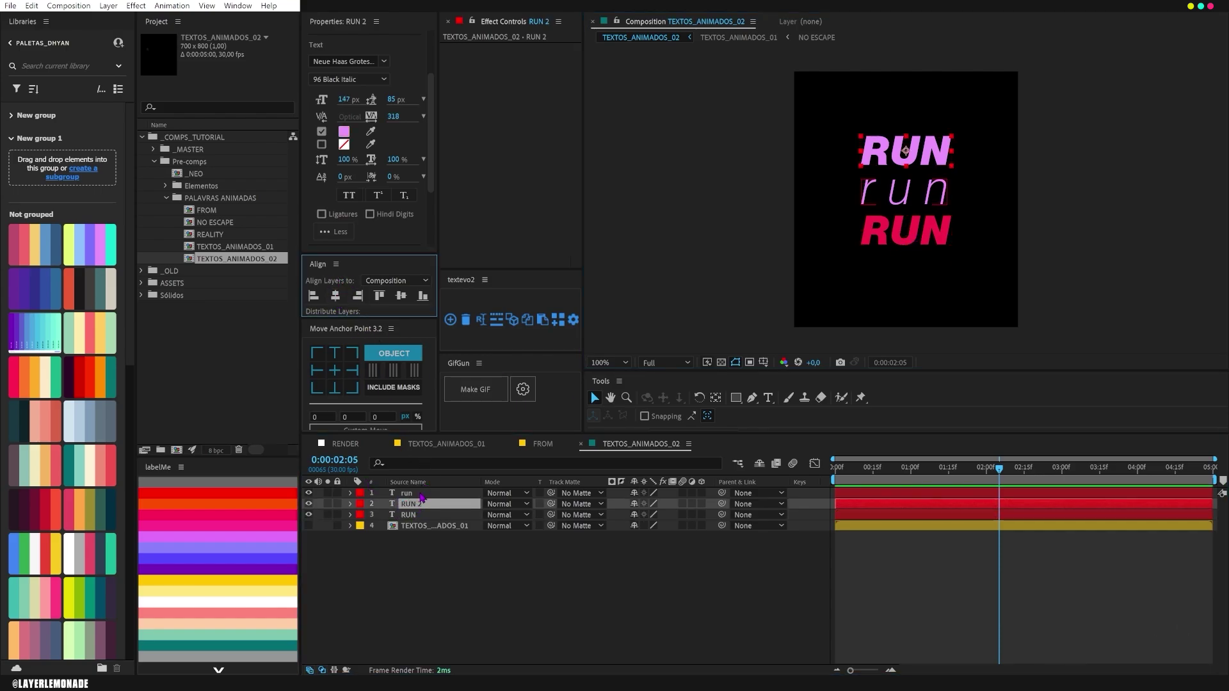
left_click(419, 494)
left_click(338, 295)
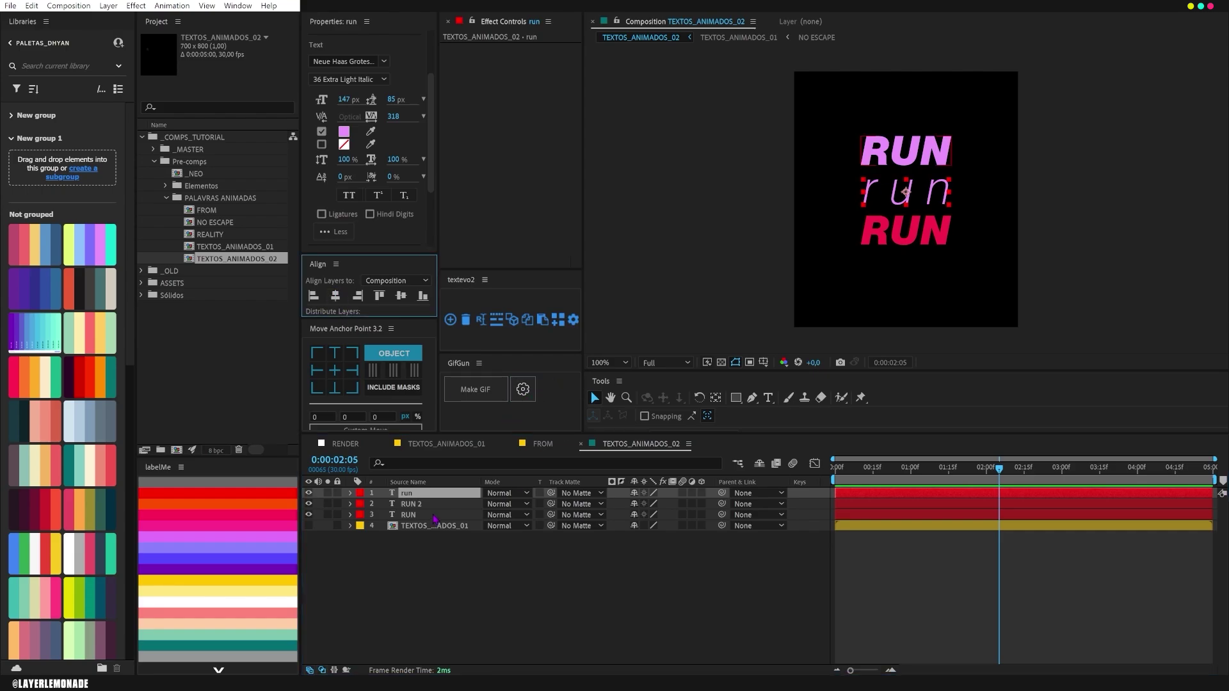
- Add TEXTOS_ANIMADOS_02 to RENDER above _NEO, position it at about 715, 673 inside the large frame and scrub to 0:00:03:18
left_click(346, 444)
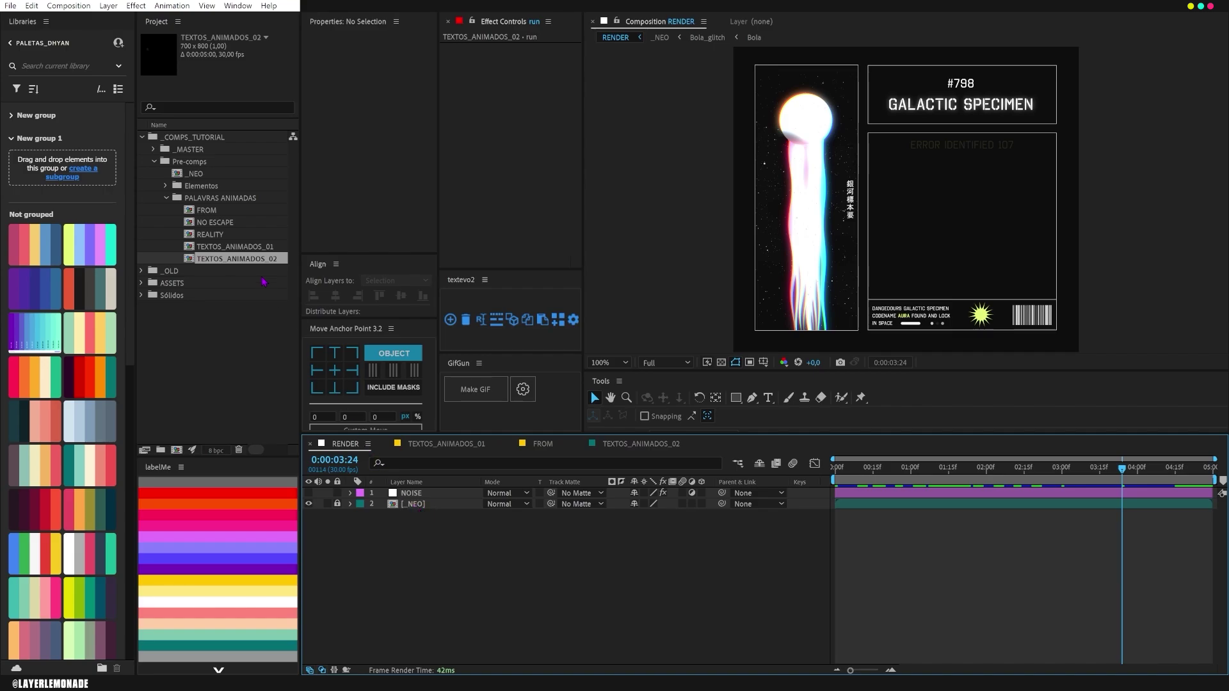
left_click_drag(232, 264, 410, 499)
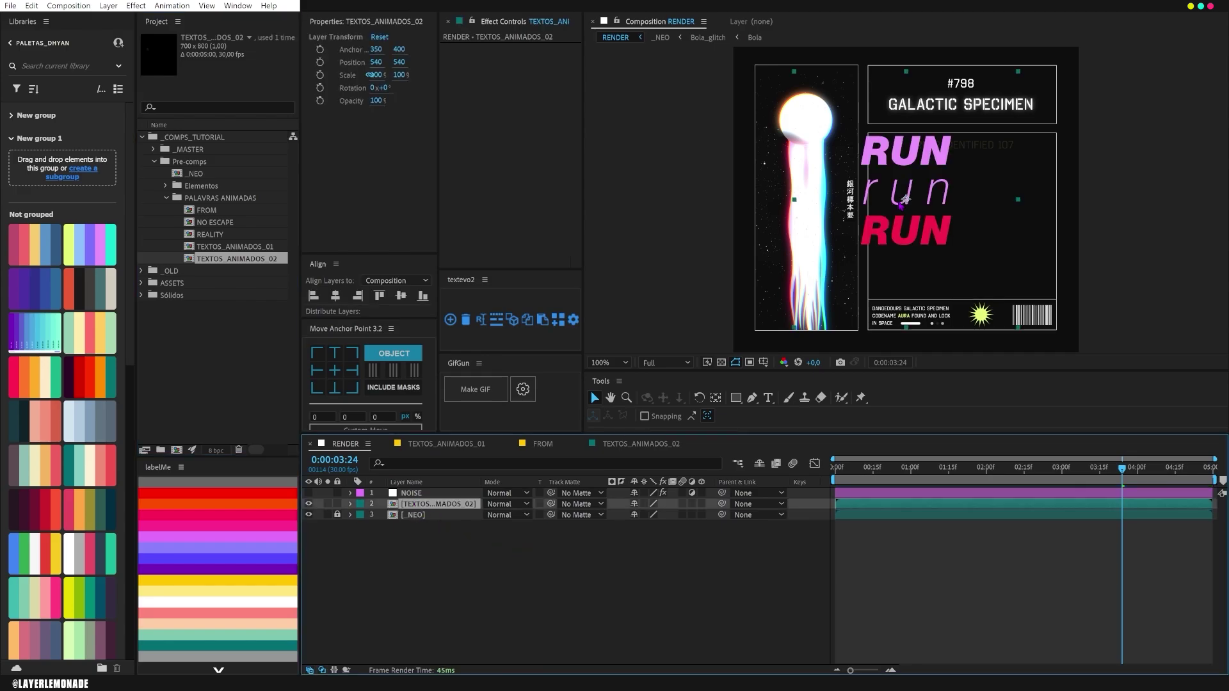
left_click_drag(904, 200, 965, 237)
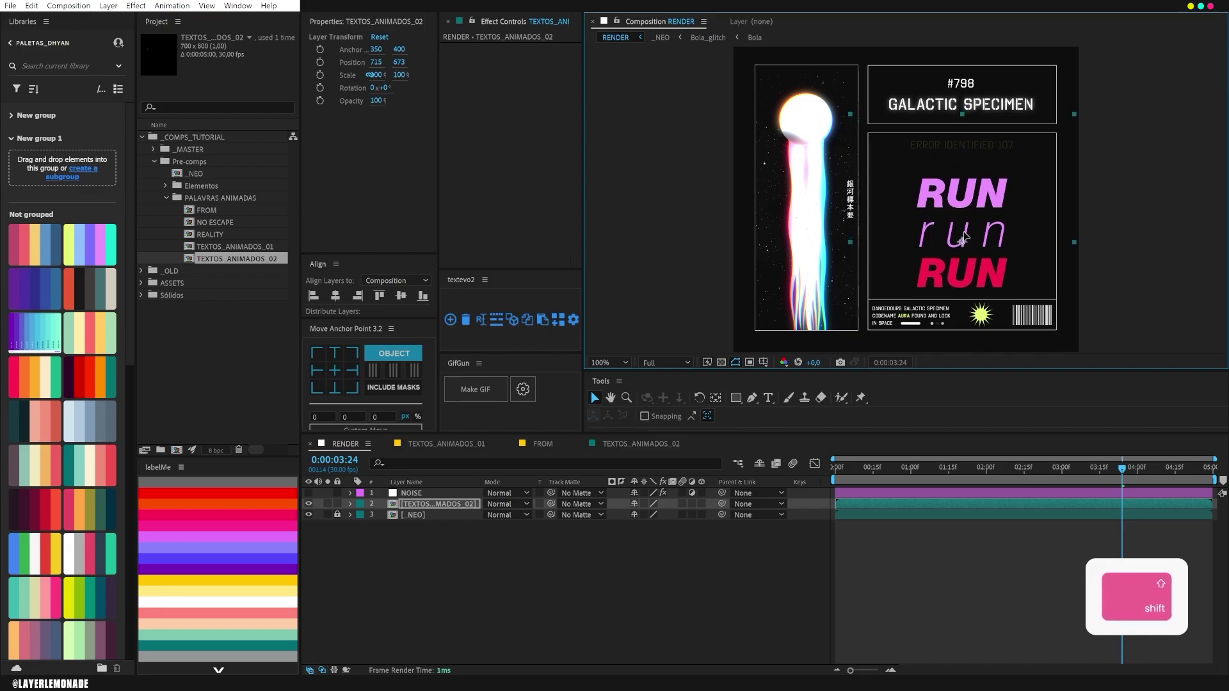
left_click_drag(836, 470, 1109, 469)
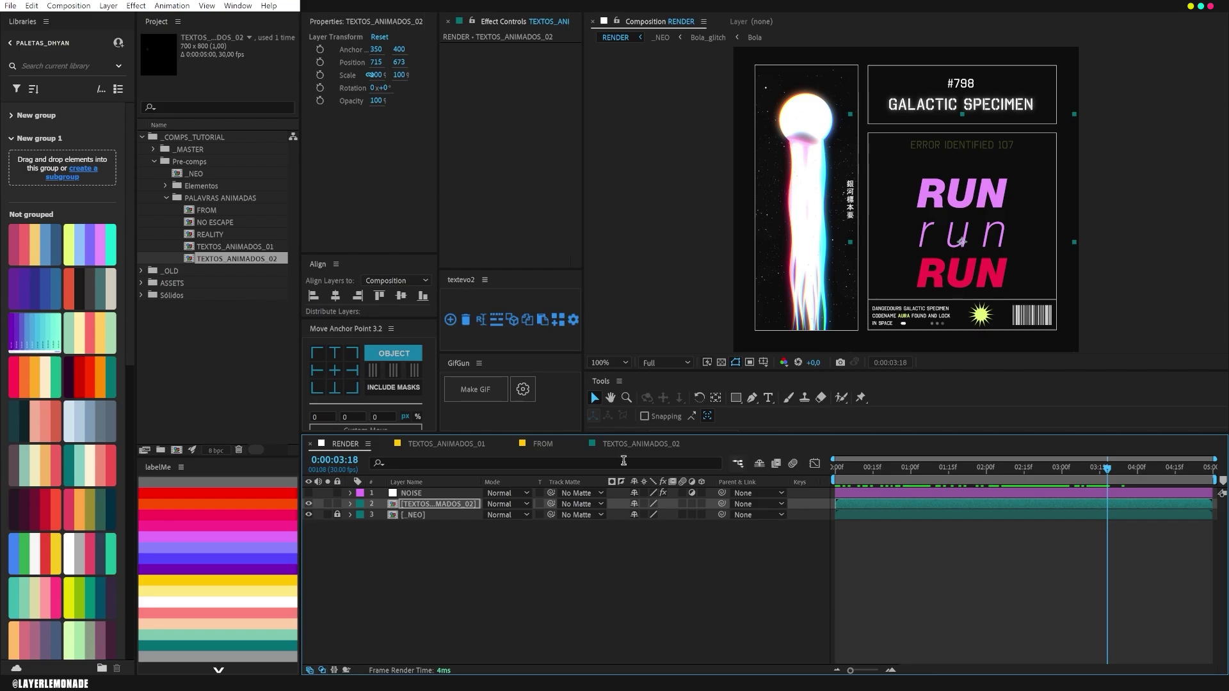
- In TEXTOS_ANIMADOS_02, nudge the lilac RUN down and the red RUN up to tighten the stack, and check it in RENDER
left_click(637, 444)
left_click(917, 146)
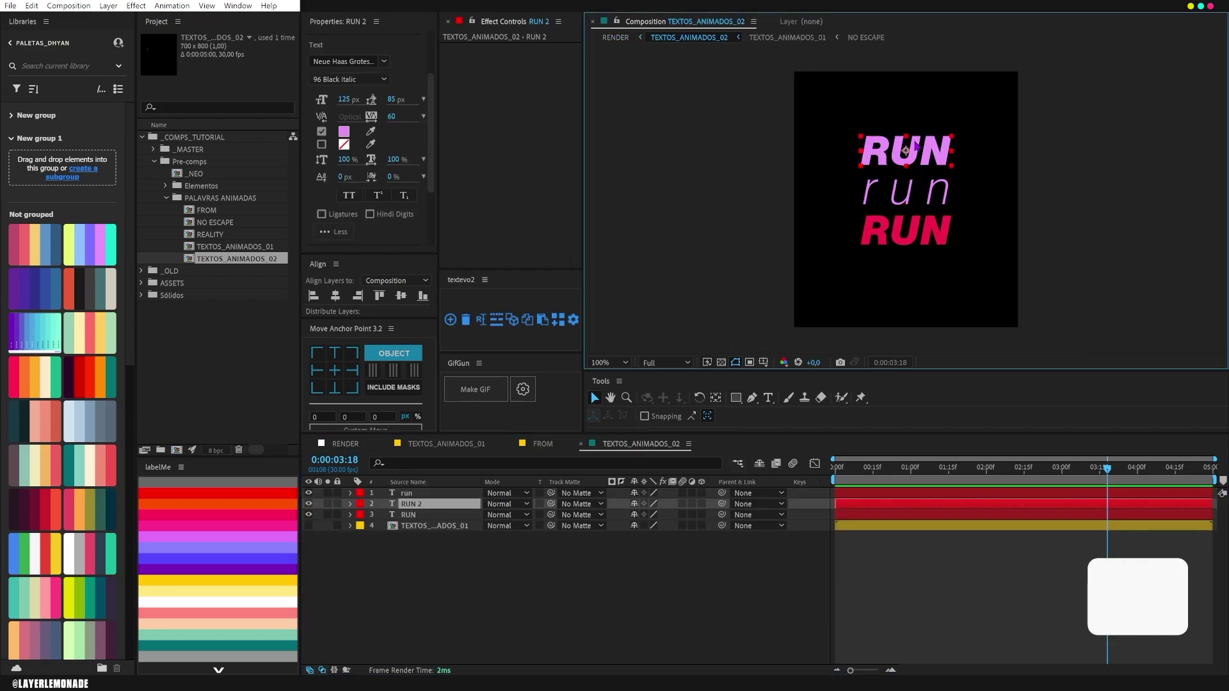
key("shift+Down")
key("Down")
key("Down")
key("Down")
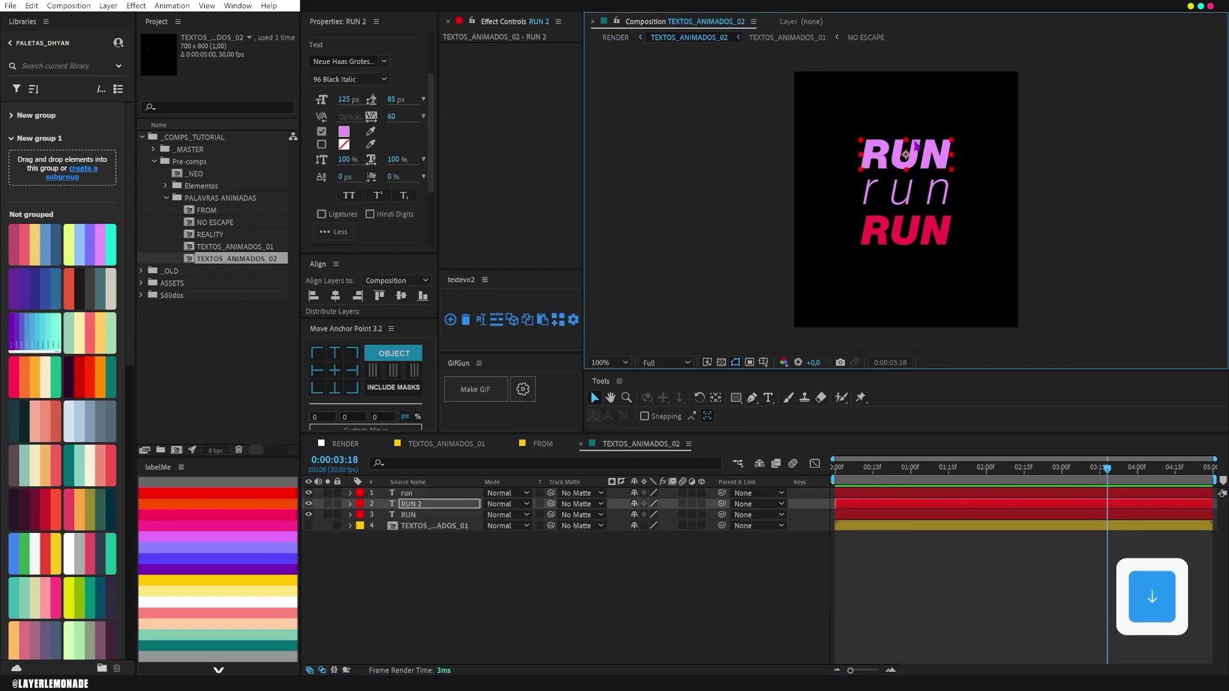
left_click(935, 254)
left_click(943, 242)
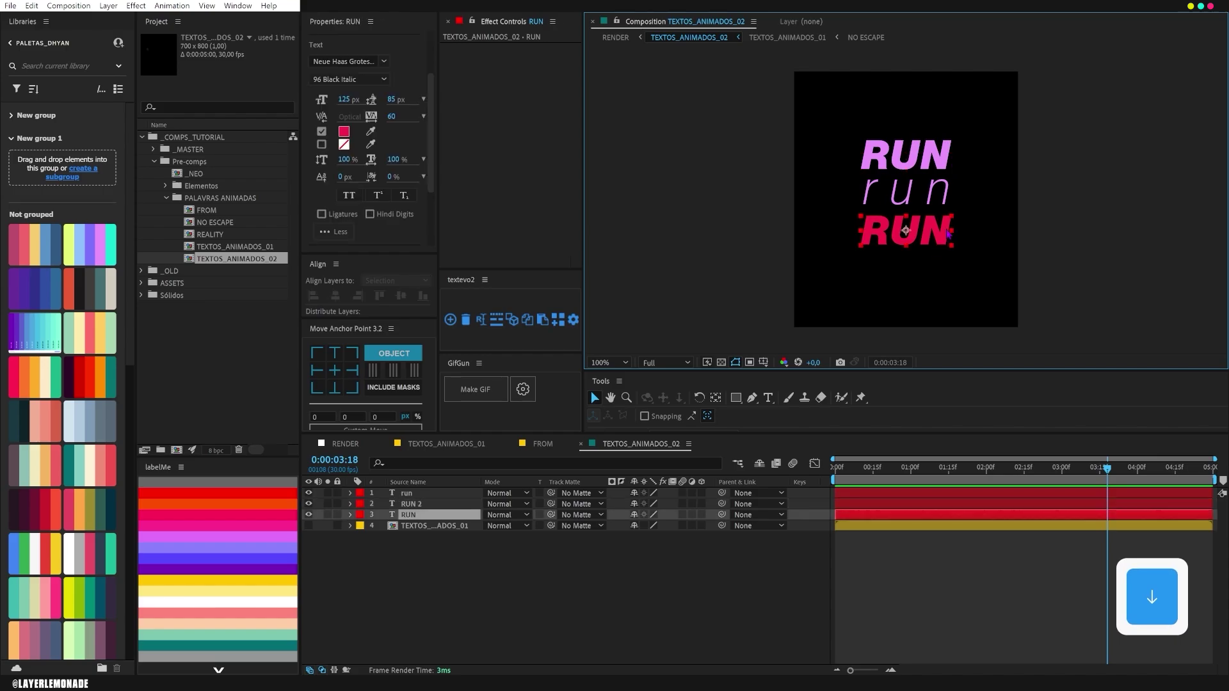
key("Up")
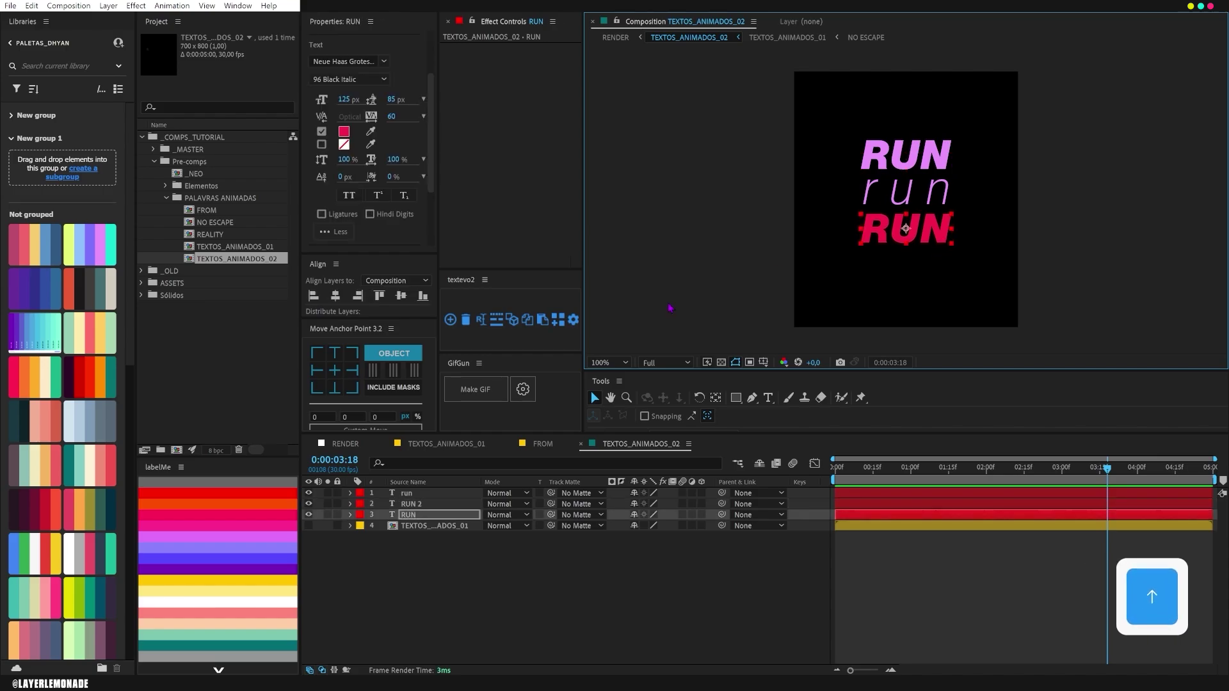
left_click(331, 448)
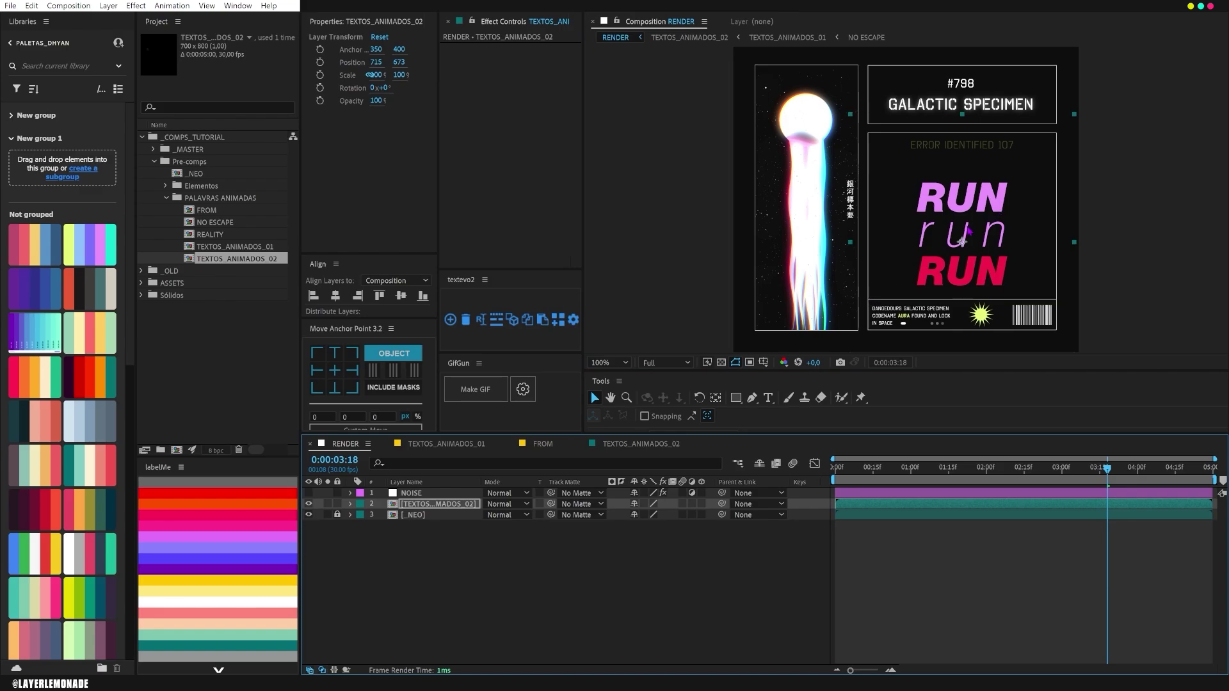
- Assign the salmon label color to the three text layers in TEXTOS_ANIMADOS_02
left_click(641, 444)
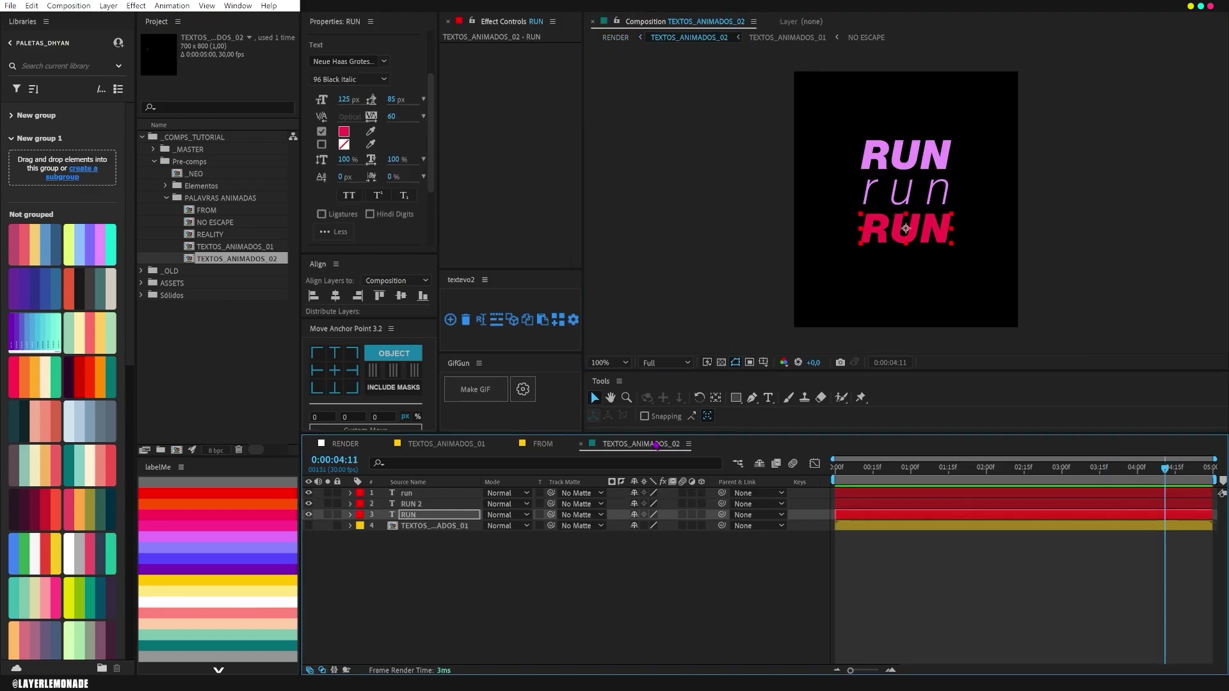
left_click(407, 515)
left_click(407, 493, "shift")
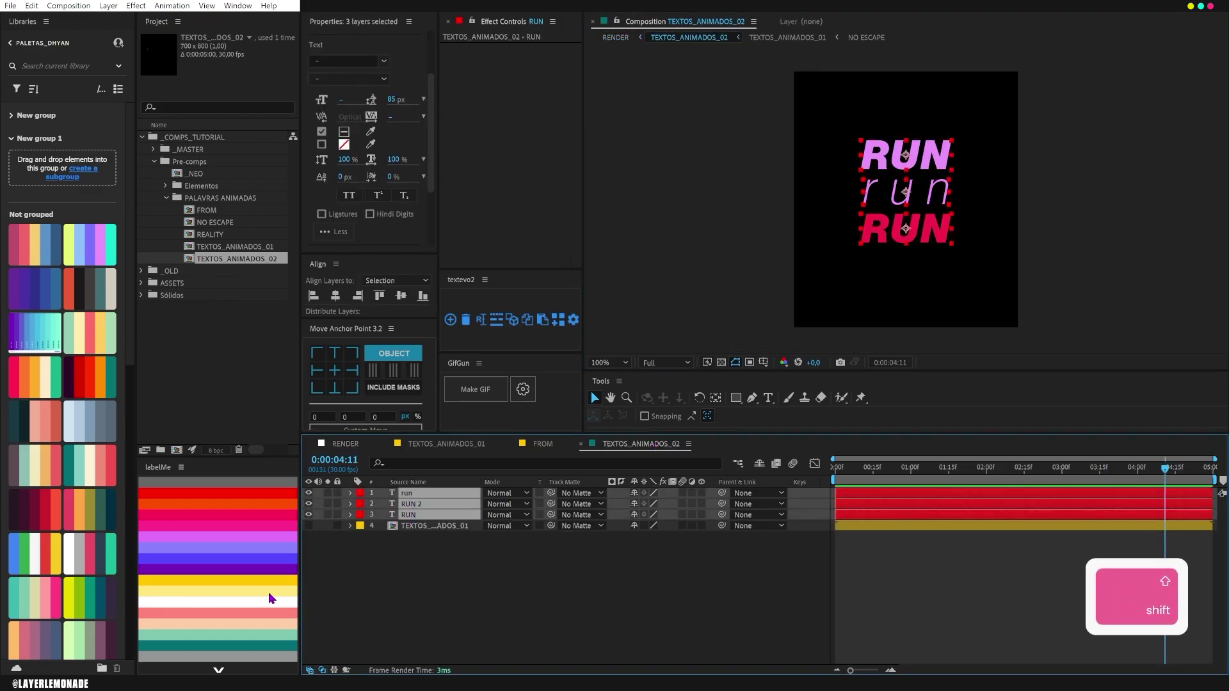
left_click(262, 613)
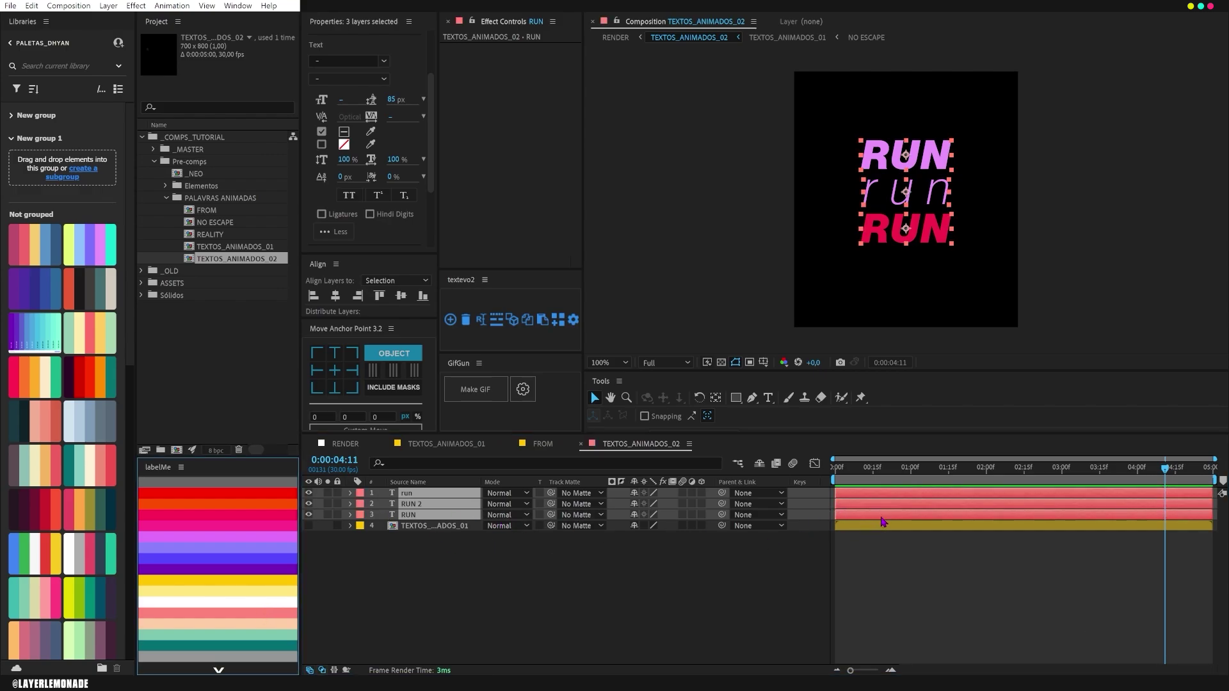
left_click(658, 576)
- Change the fill color of the lowercase run text to dark magenta, about D21498
left_click(911, 157)
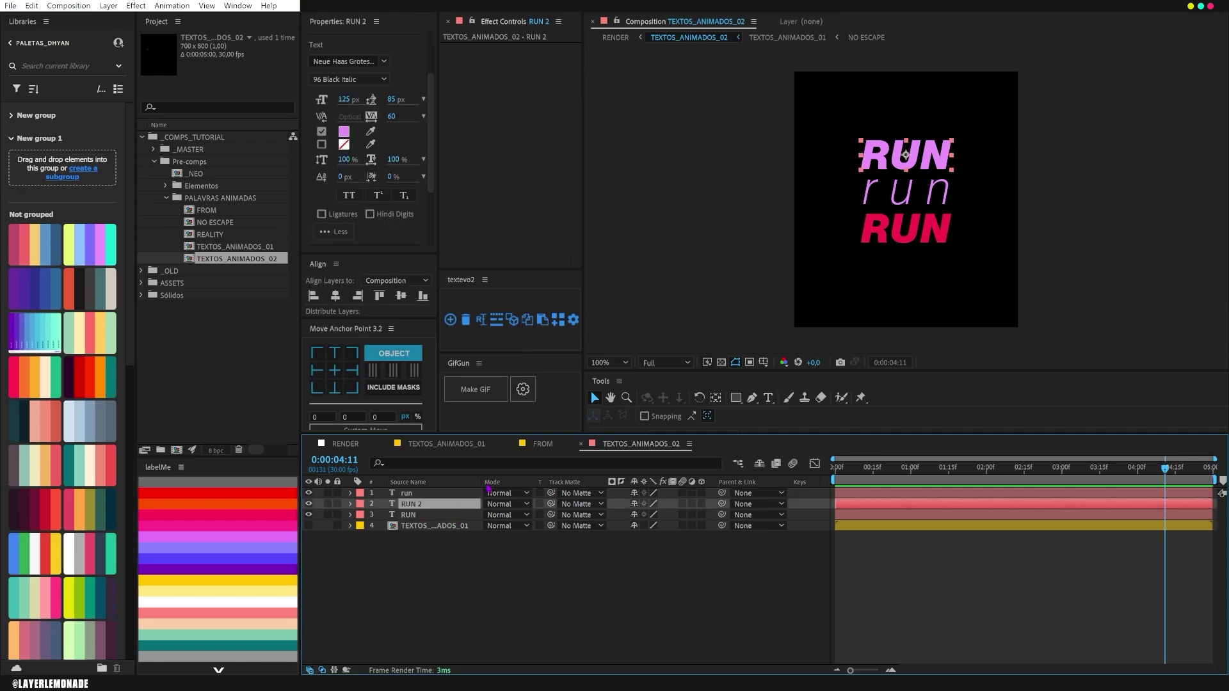
left_click(916, 199)
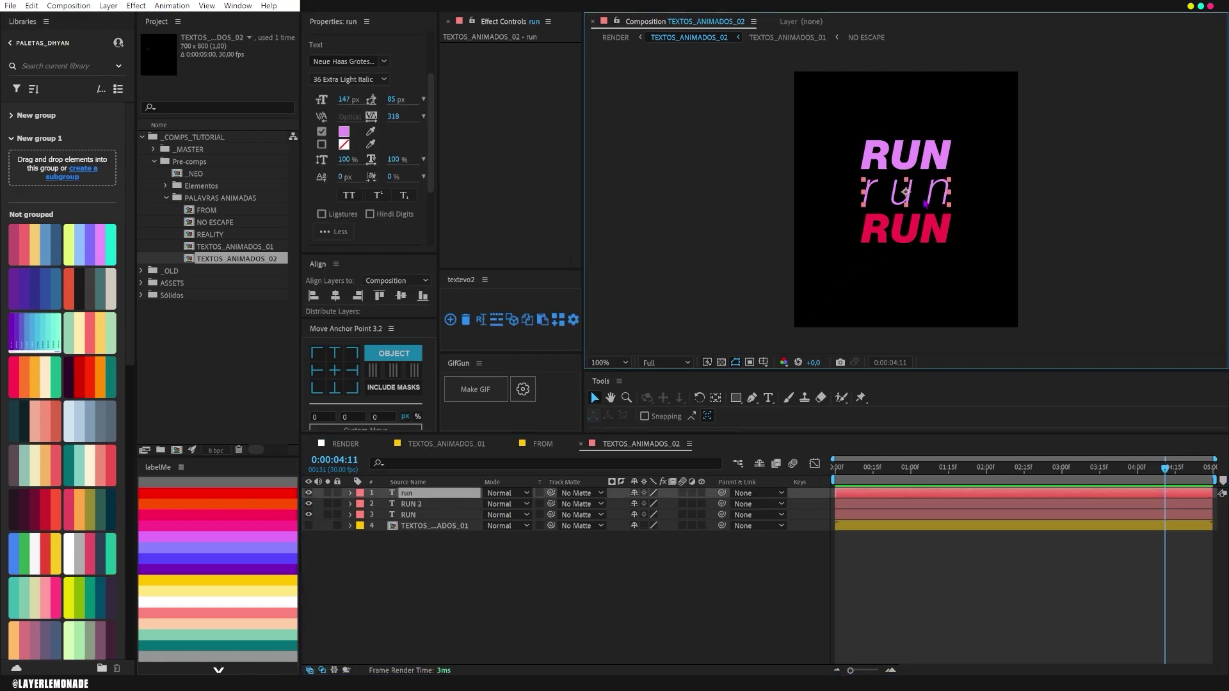
left_click(344, 133)
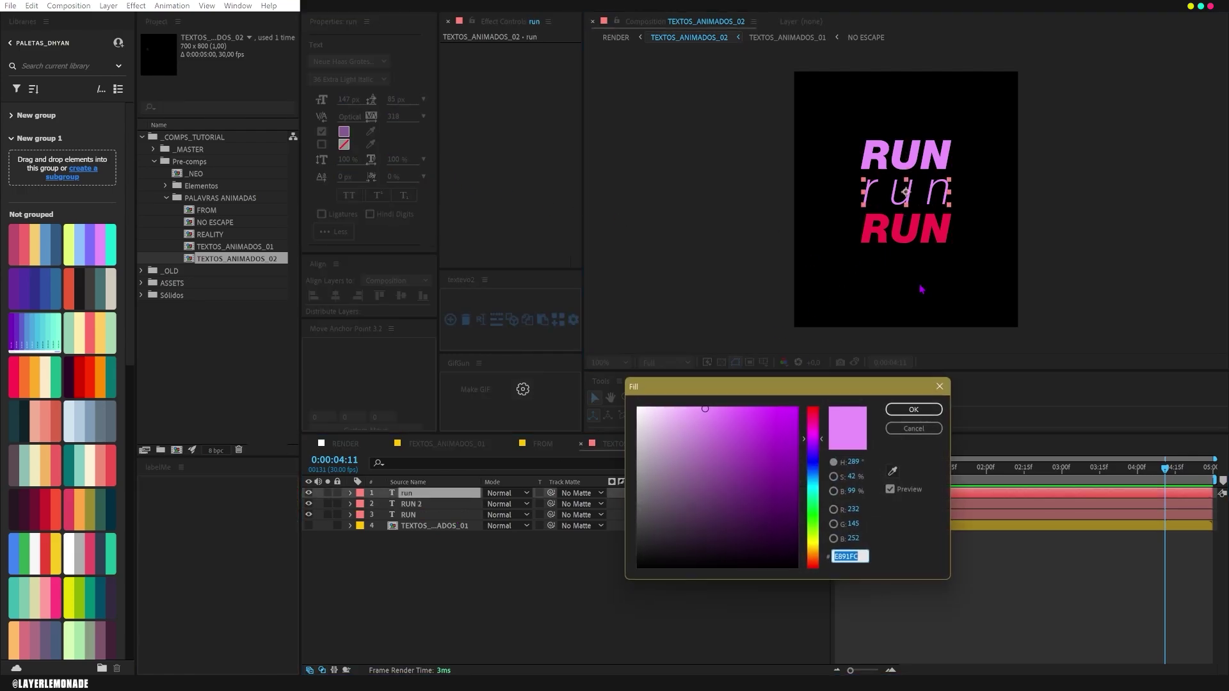
left_click_drag(825, 441, 828, 429)
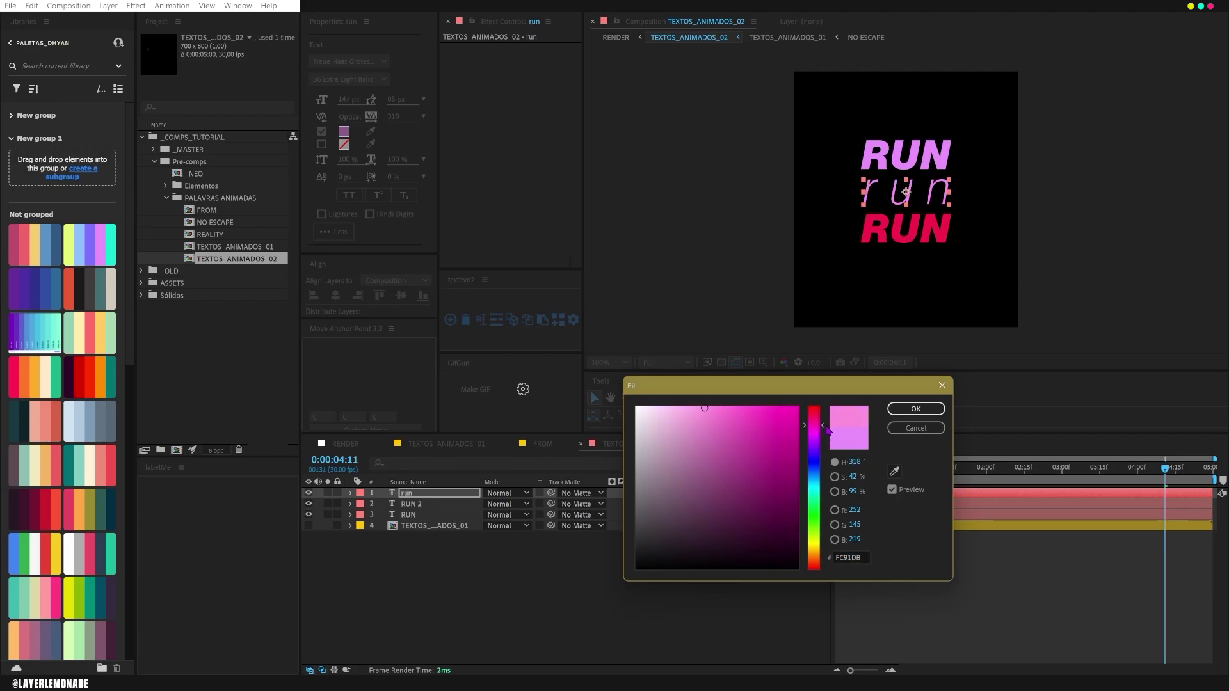
left_click(785, 414)
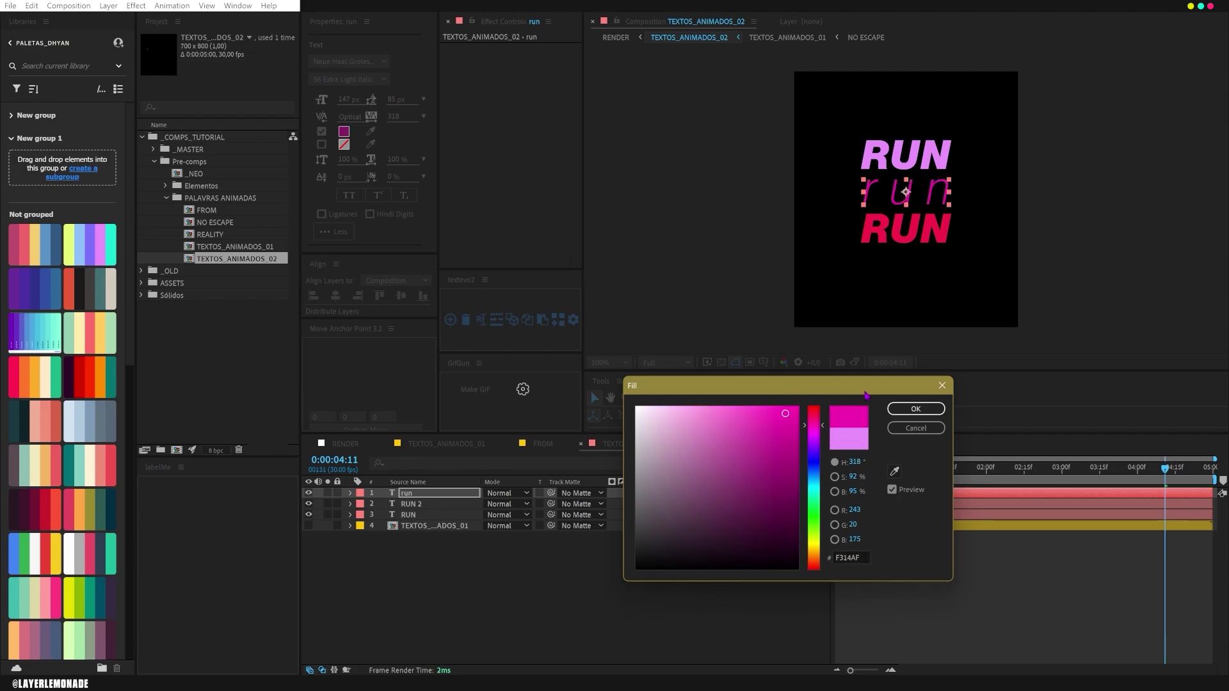
left_click(782, 434)
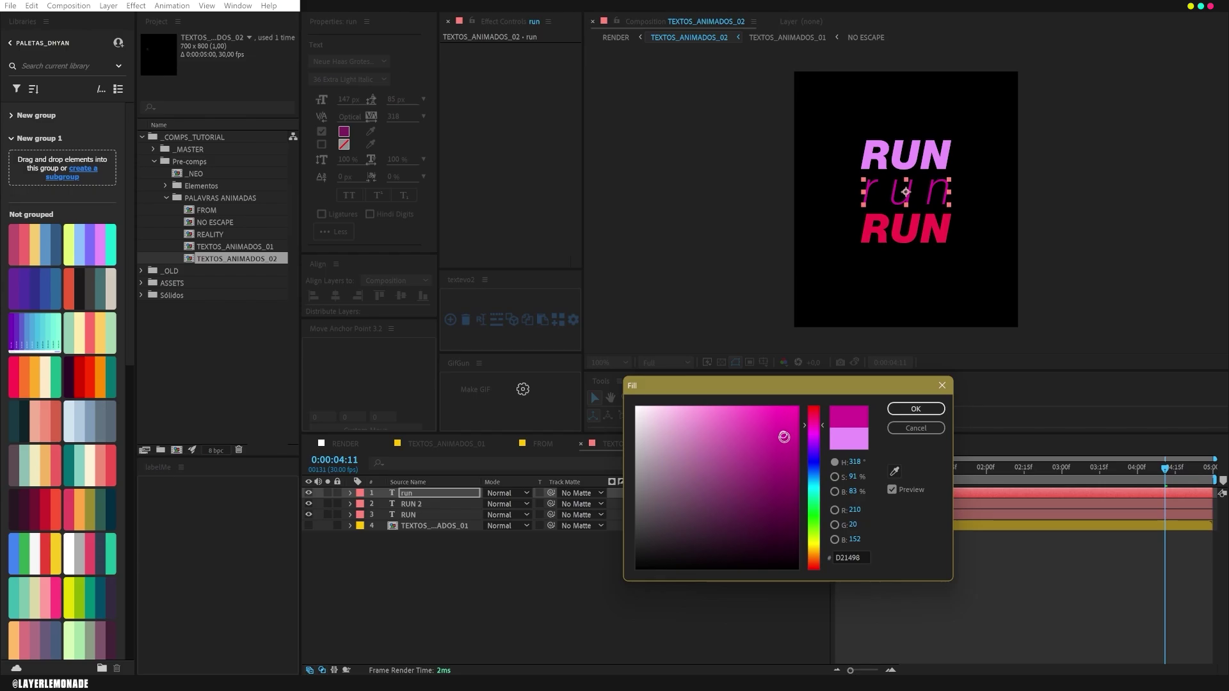
left_click(924, 414)
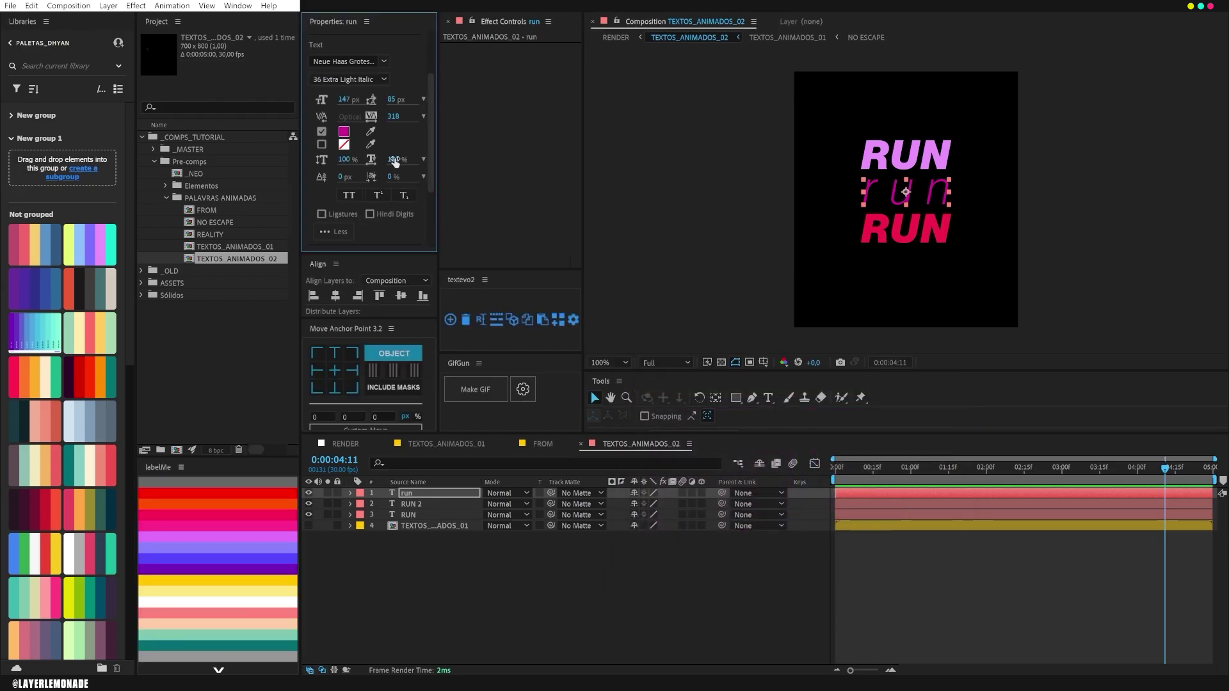
- Open the font style choices for the lowercase run text
left_click(356, 79)
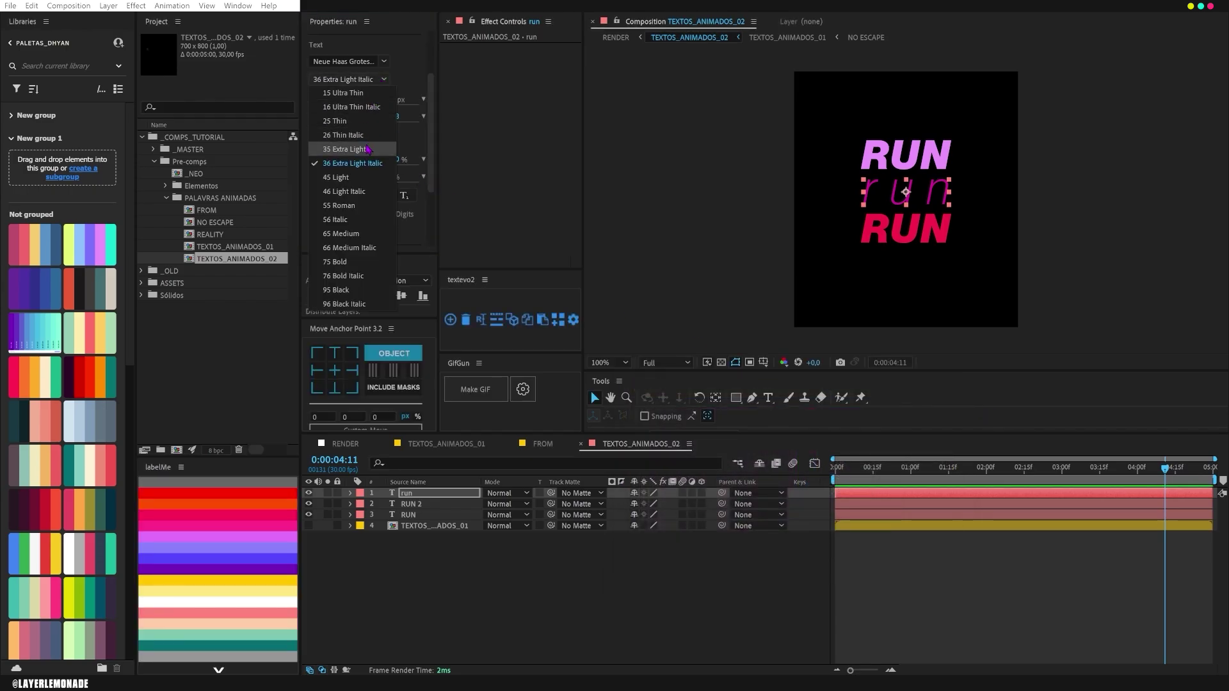
- Set the font style of the lowercase run text layer to 26 Thin Italic
left_click(369, 137)
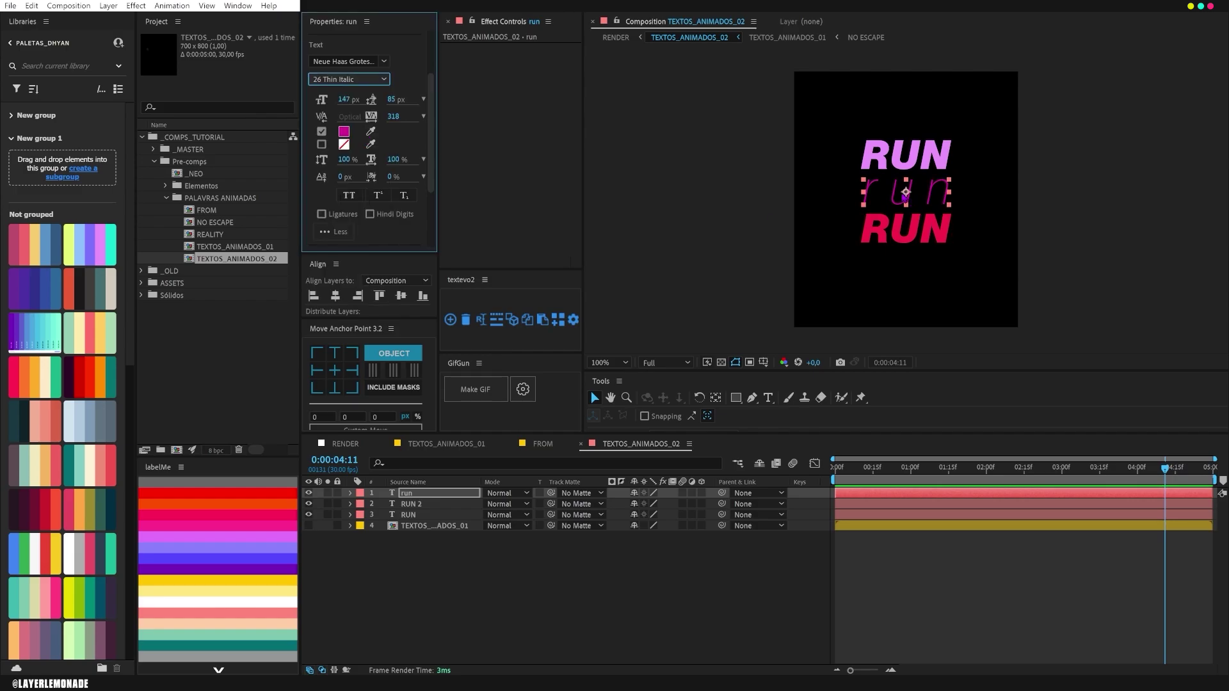
left_click(904, 193)
key("shift")
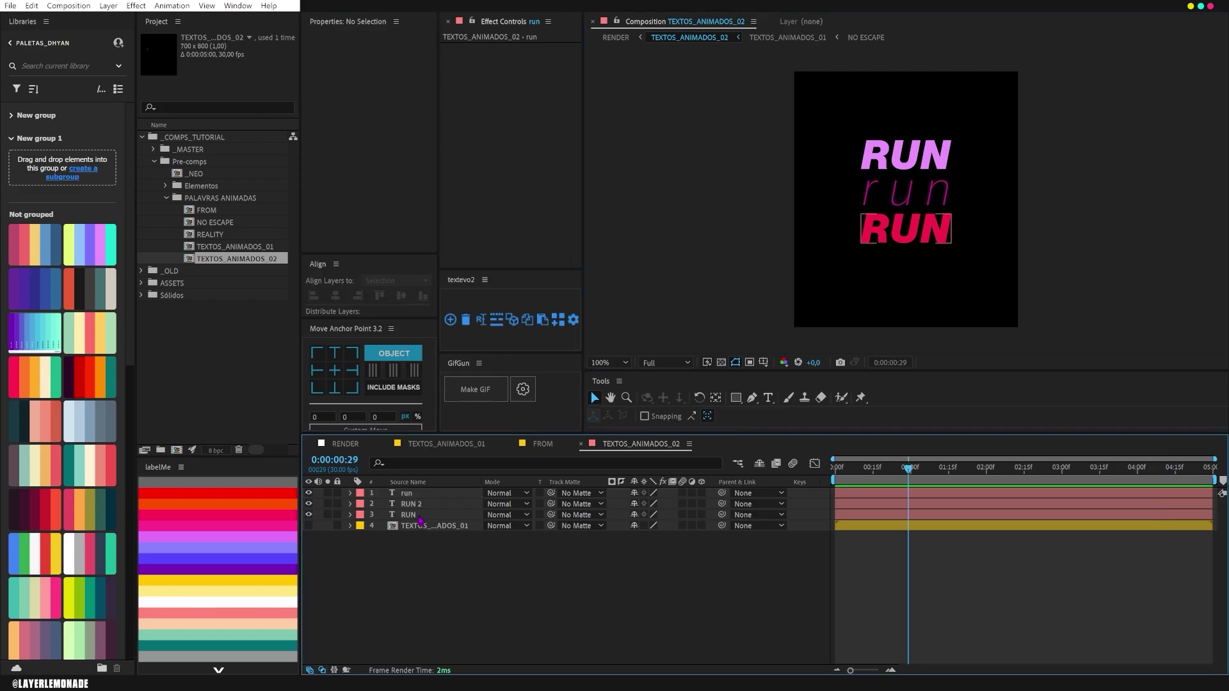
- Move the three RUN text layers together in time so they start at about 0:00:04:09
left_click(423, 515)
left_click(429, 493, "shift")
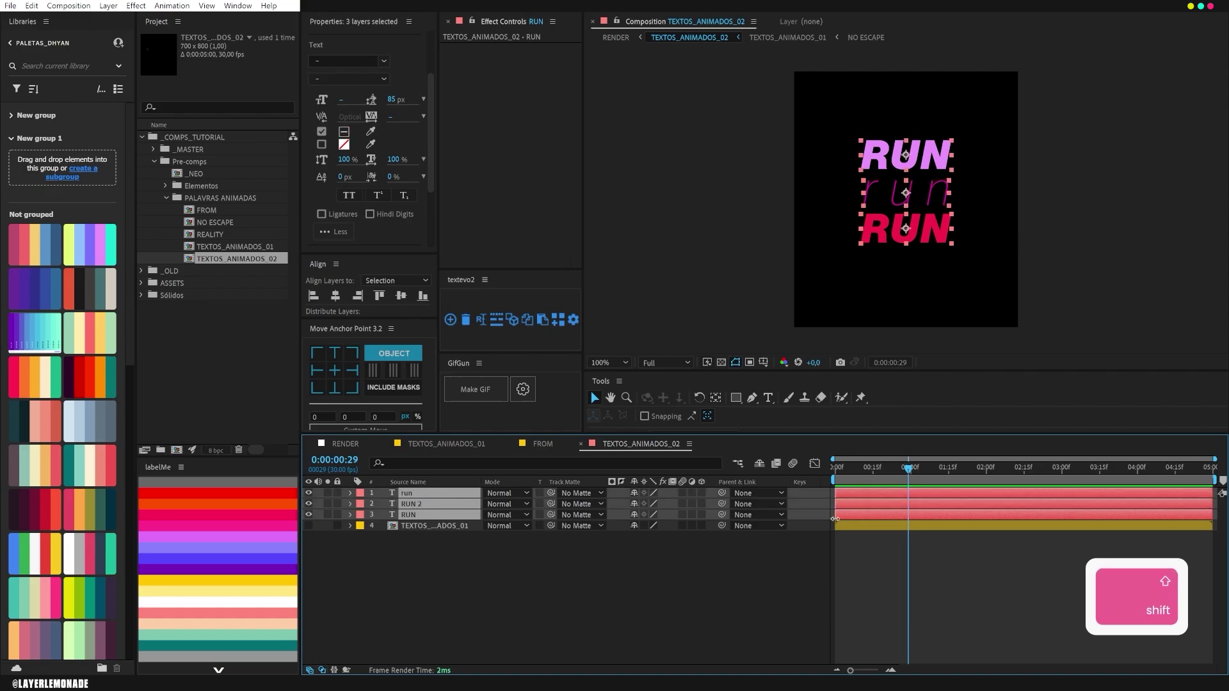
left_click_drag(863, 490, 1188, 491)
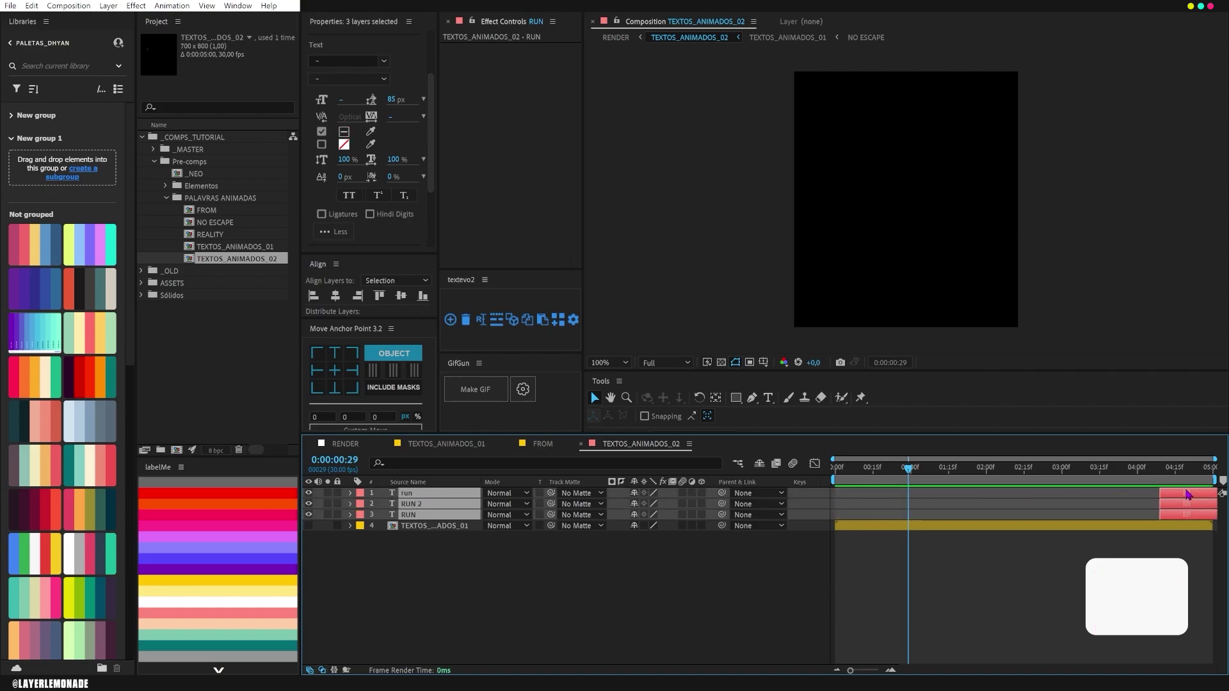
key("Home")
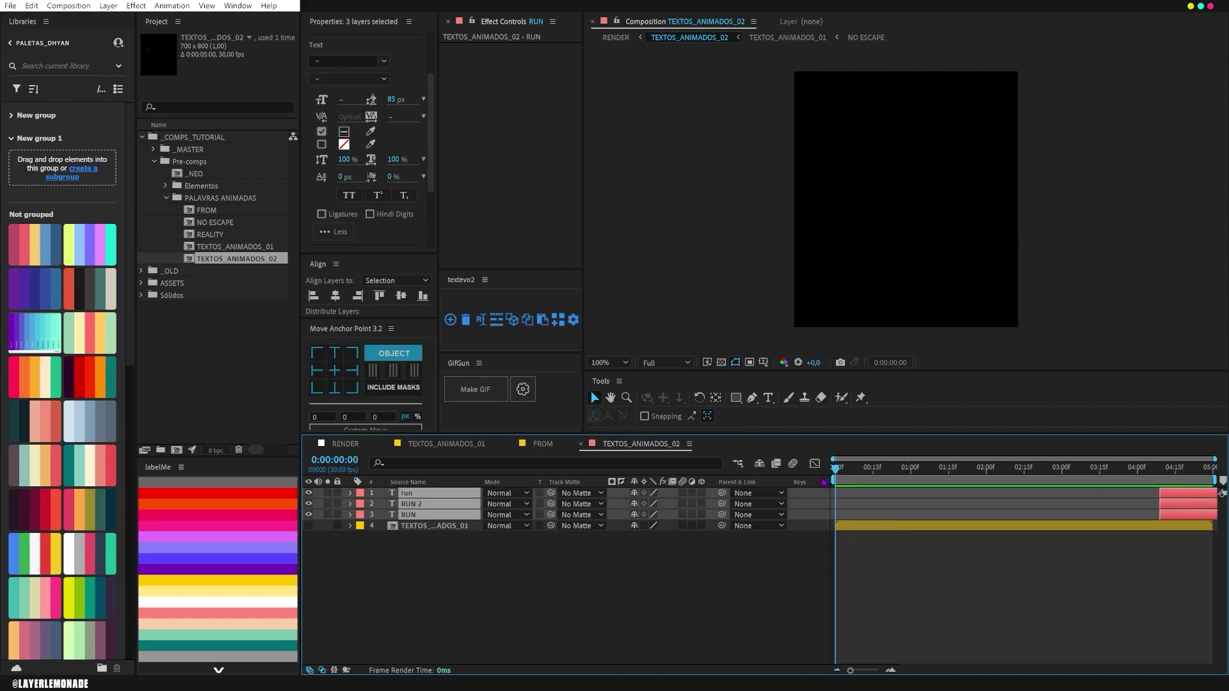
- Show the TEXTOS_ANIMADOS_01 layer and review its text animation from the start of the composition
left_click(309, 525)
left_click_drag(863, 471, 1029, 479)
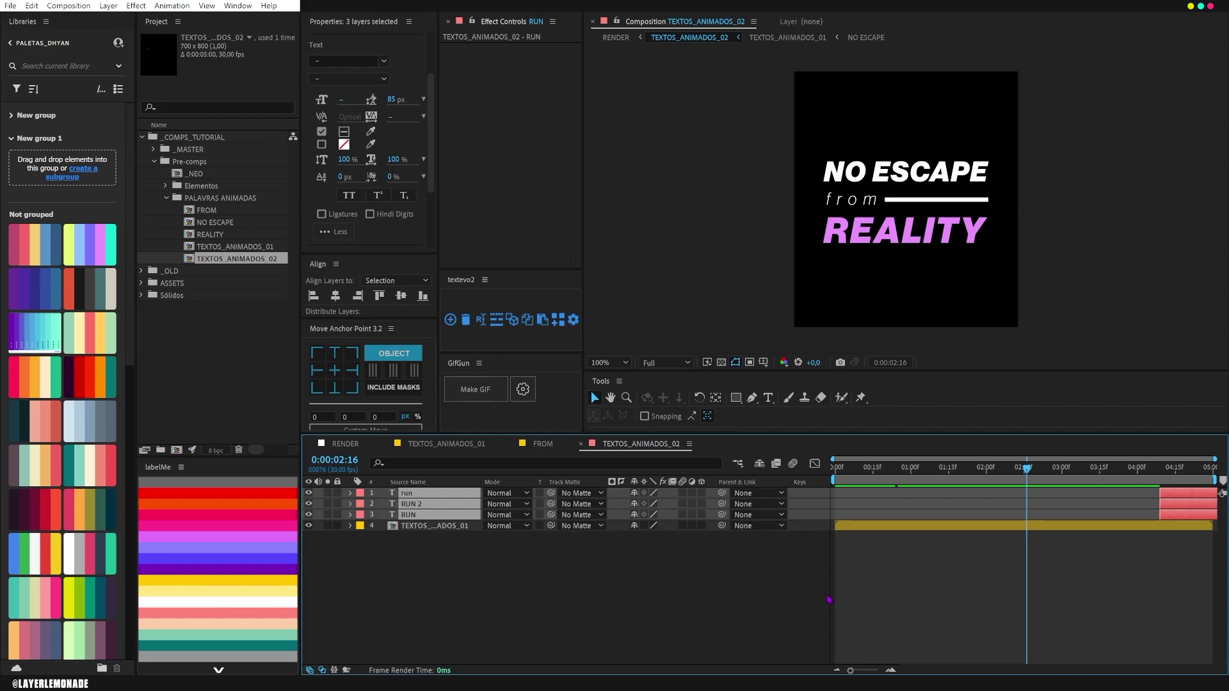
left_click(453, 527)
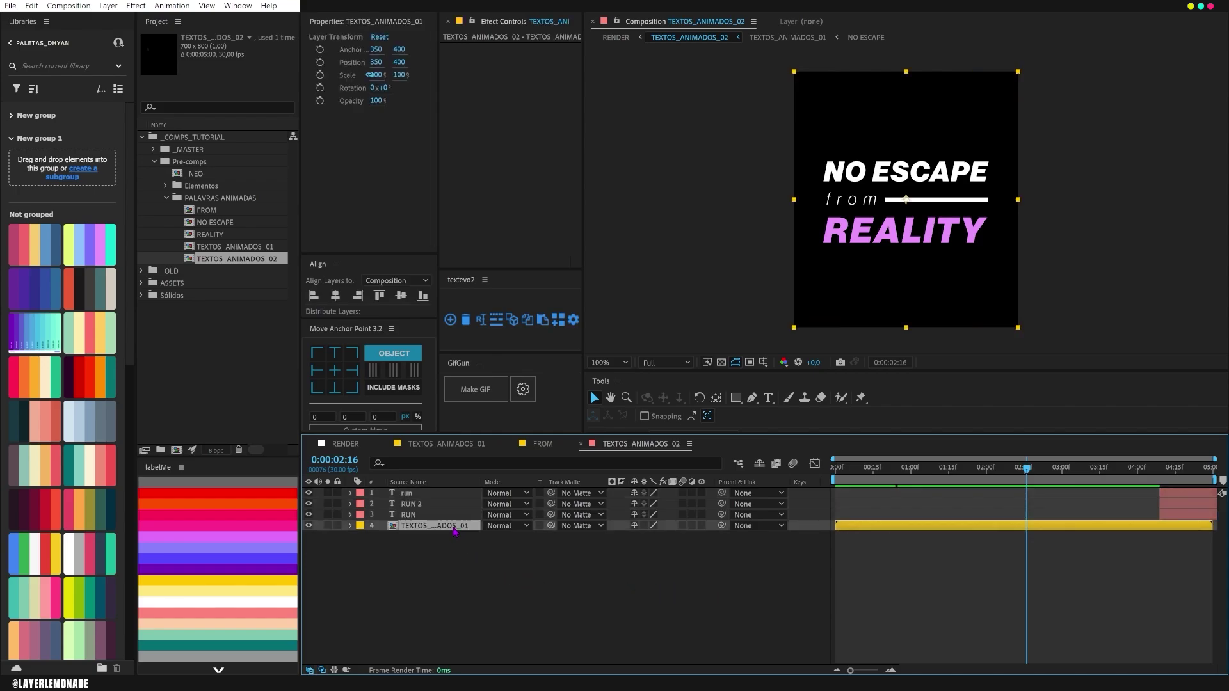
left_click_drag(896, 483, 835, 480)
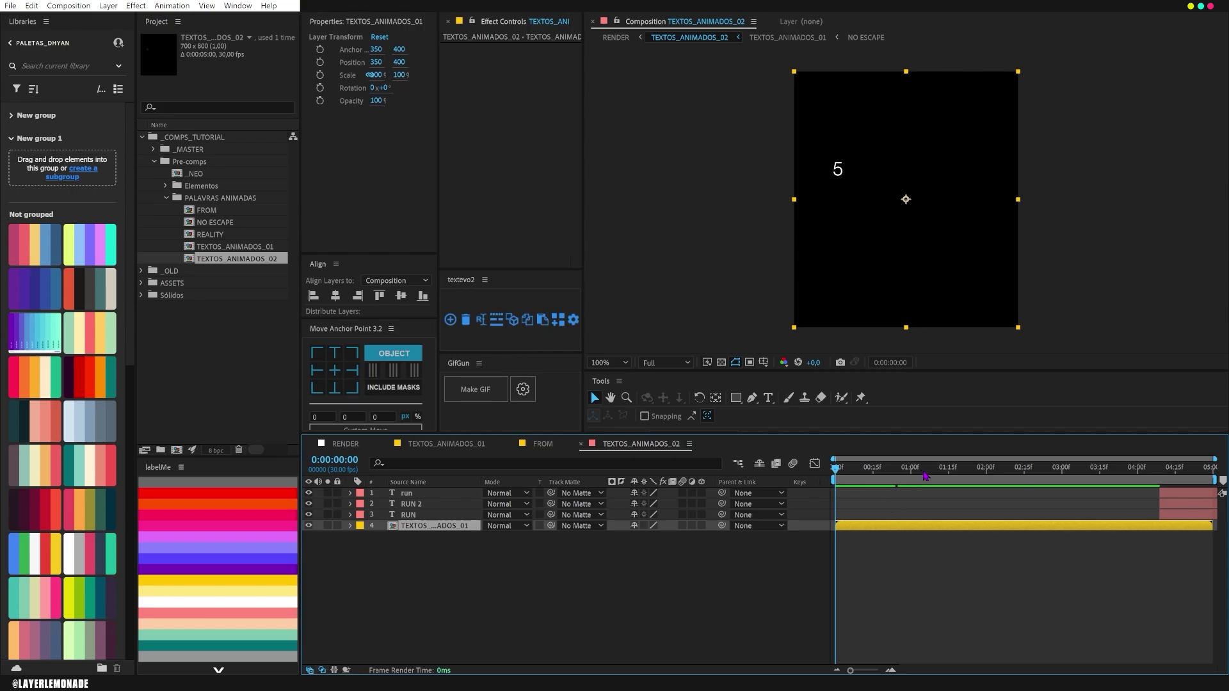
- Split the TEXTOS_ANIMADOS_01 layer at 0:00:02:15 and give the second part a purple label
left_click_drag(928, 479, 1024, 487)
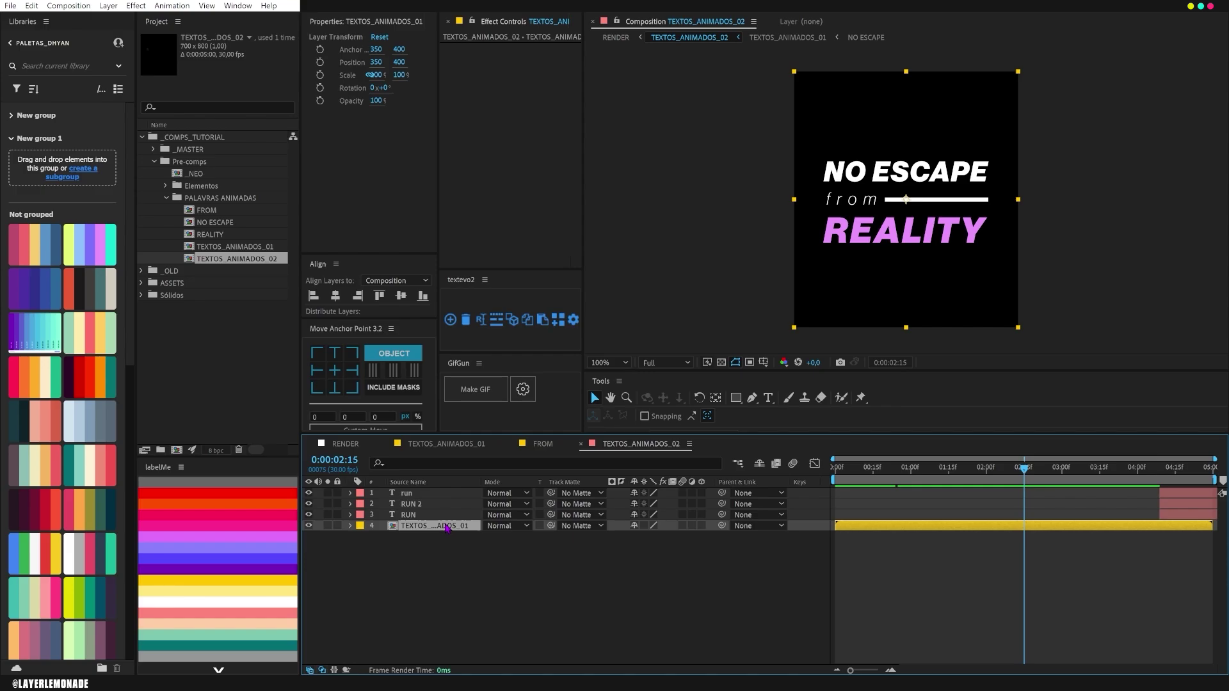
key("ctrl+shift+d")
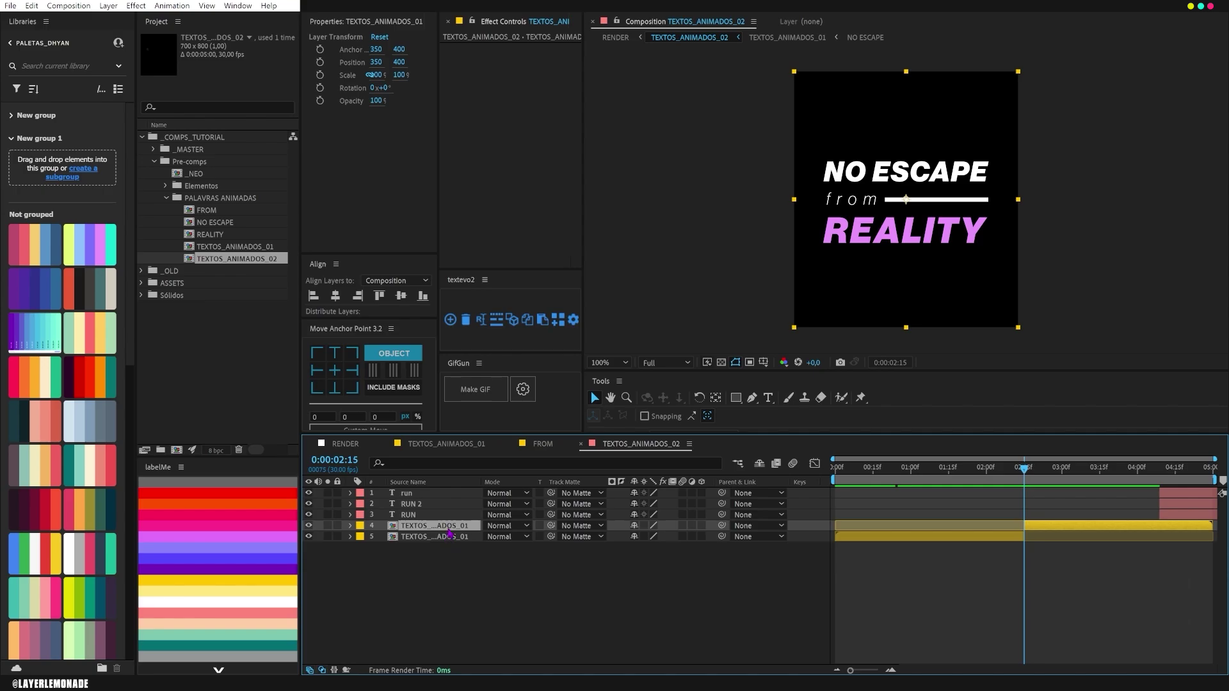
left_click(282, 542)
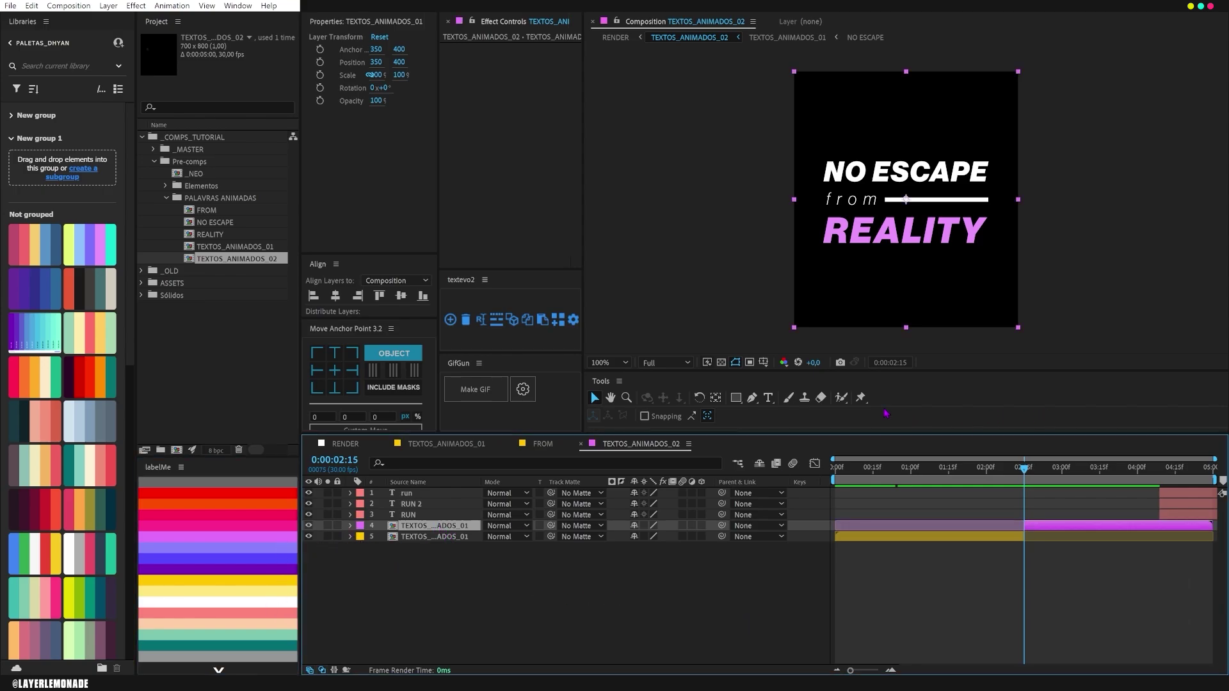
- Draw a rectangular mask on the split layer over the upper part of the NO ESCAPE line
left_click(736, 397)
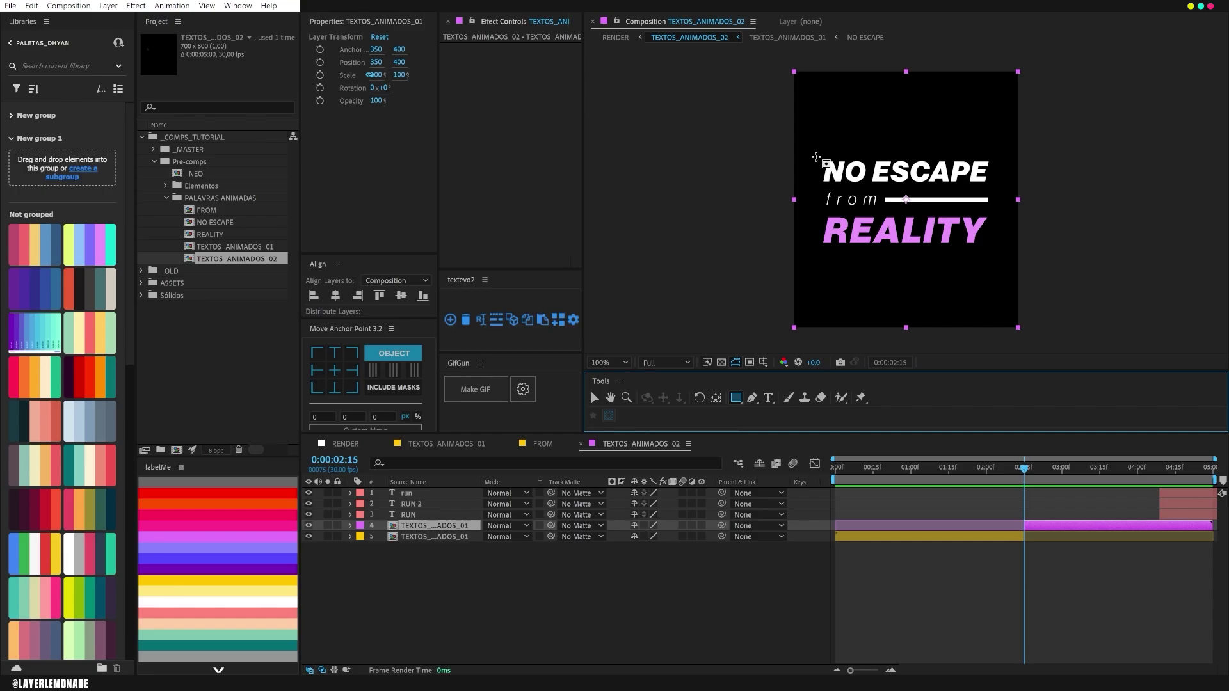
left_click_drag(815, 152, 993, 175)
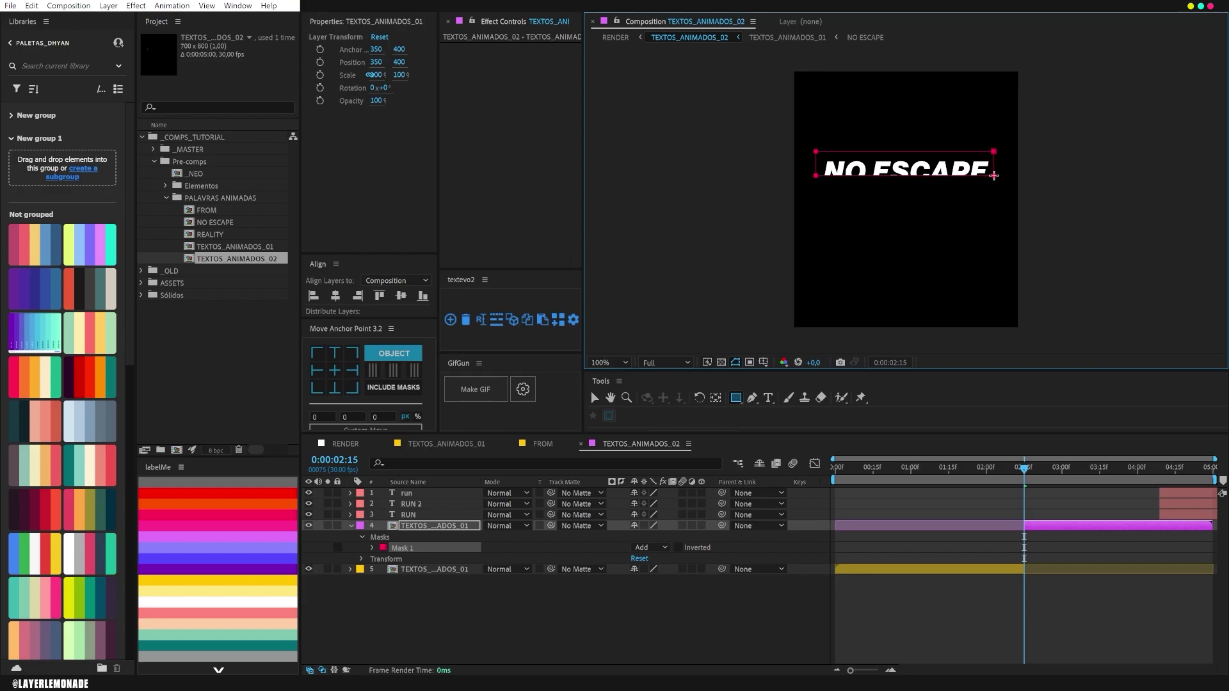
- Trim the masked layer to end at 0:00:02:18, three frames on, and centre its anchor point on the mask
left_click(1025, 476)
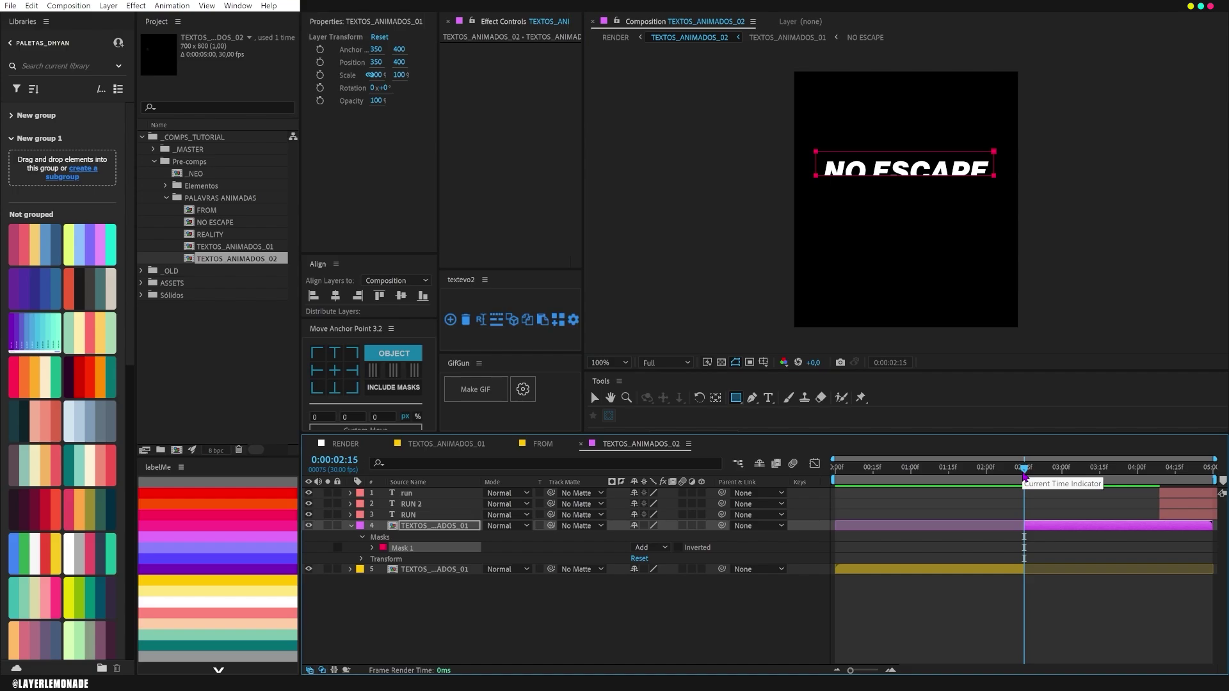
key("ctrl+Right")
key("ctrl+Right")
key("ctrl+Right")
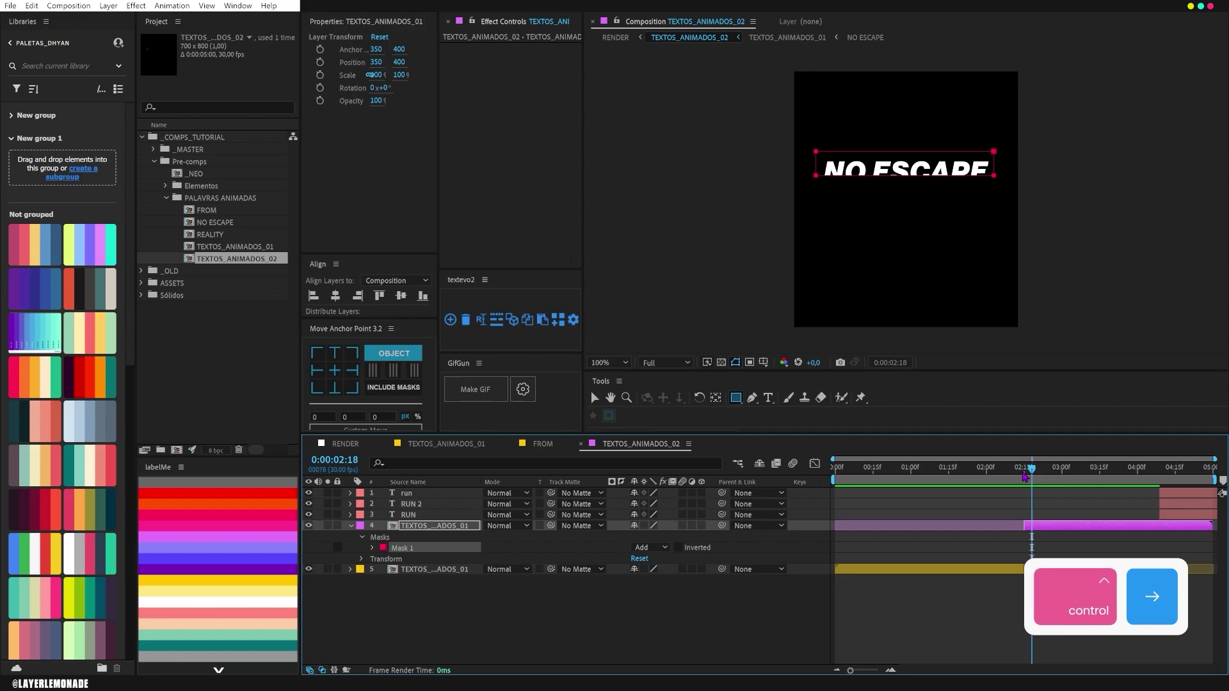
key("alt+backslash")
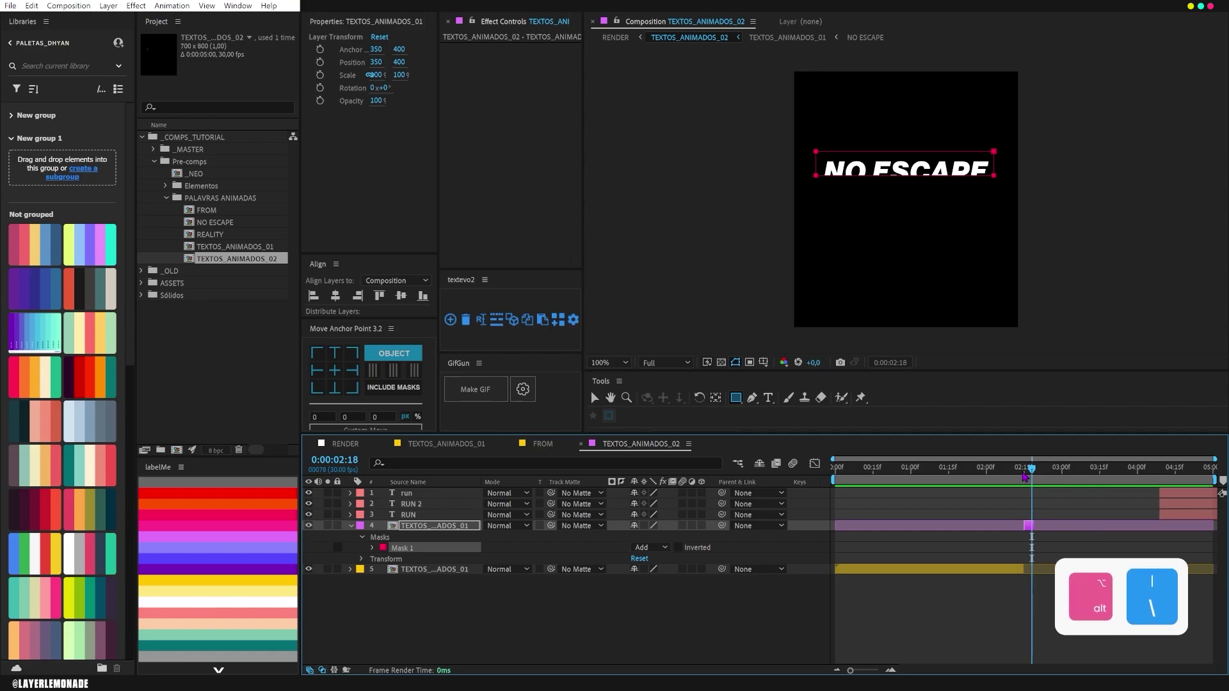
left_click(442, 529)
left_click(335, 387)
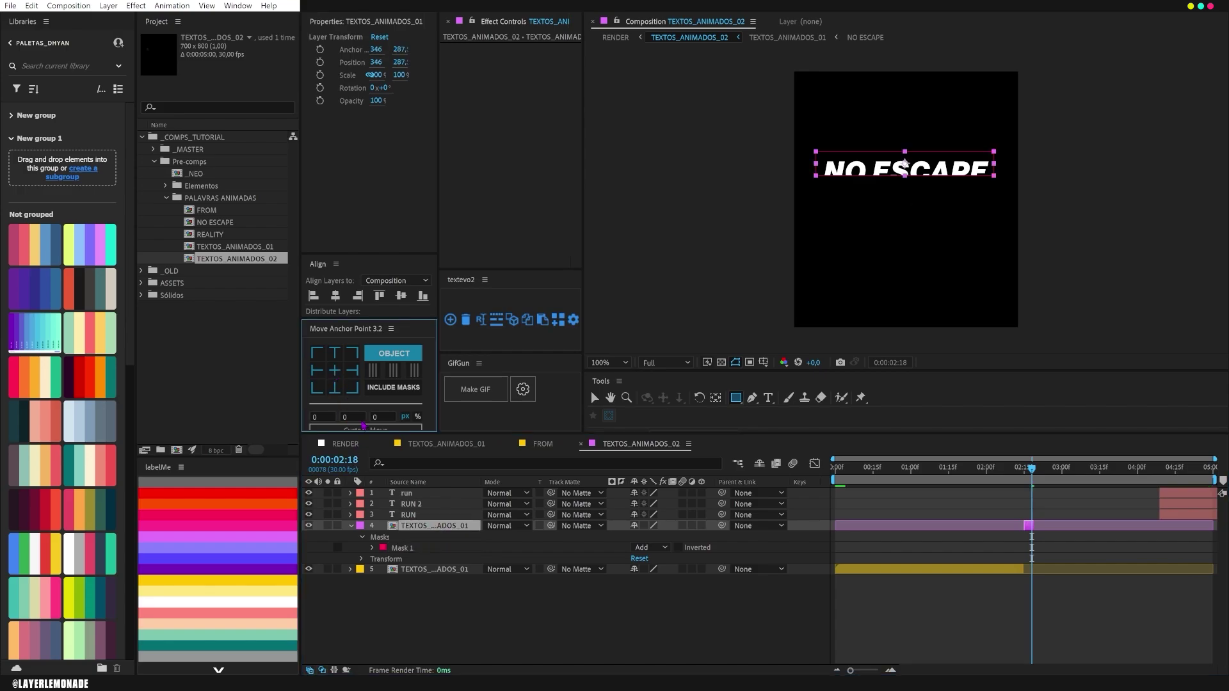
- Duplicate the masked layer and move the copy's mask down and slightly left, from the bottom of NO ESCAPE to the "from" line
key("ctrl+d")
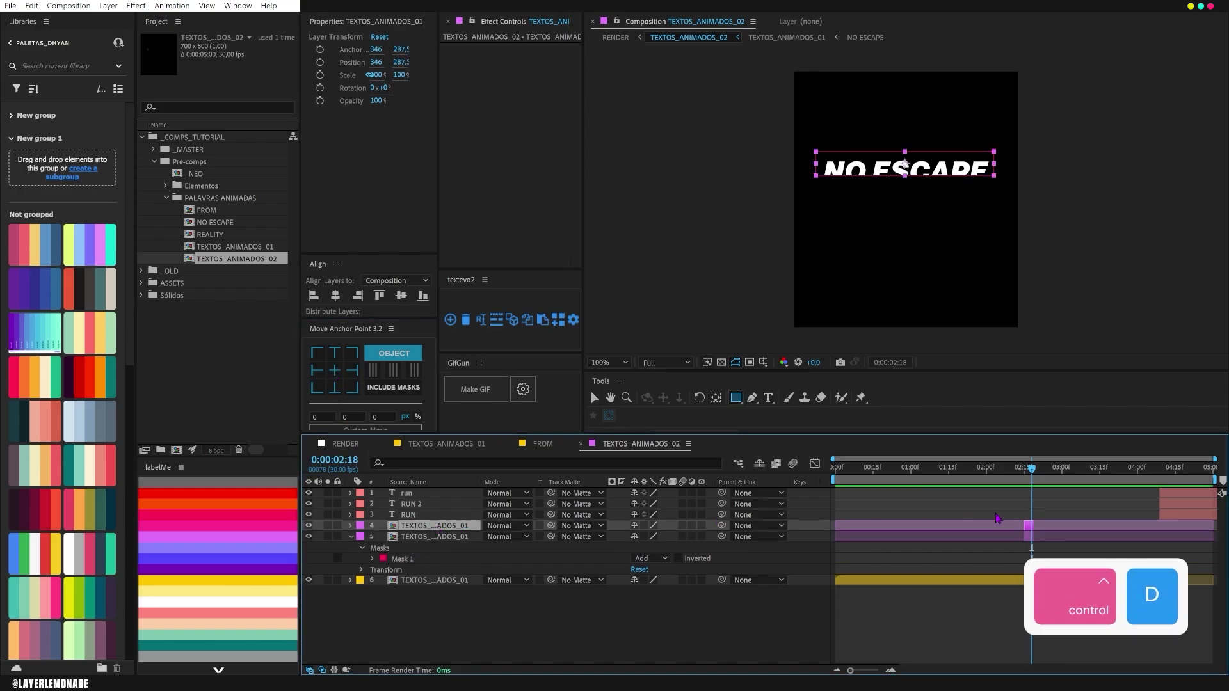
key("m")
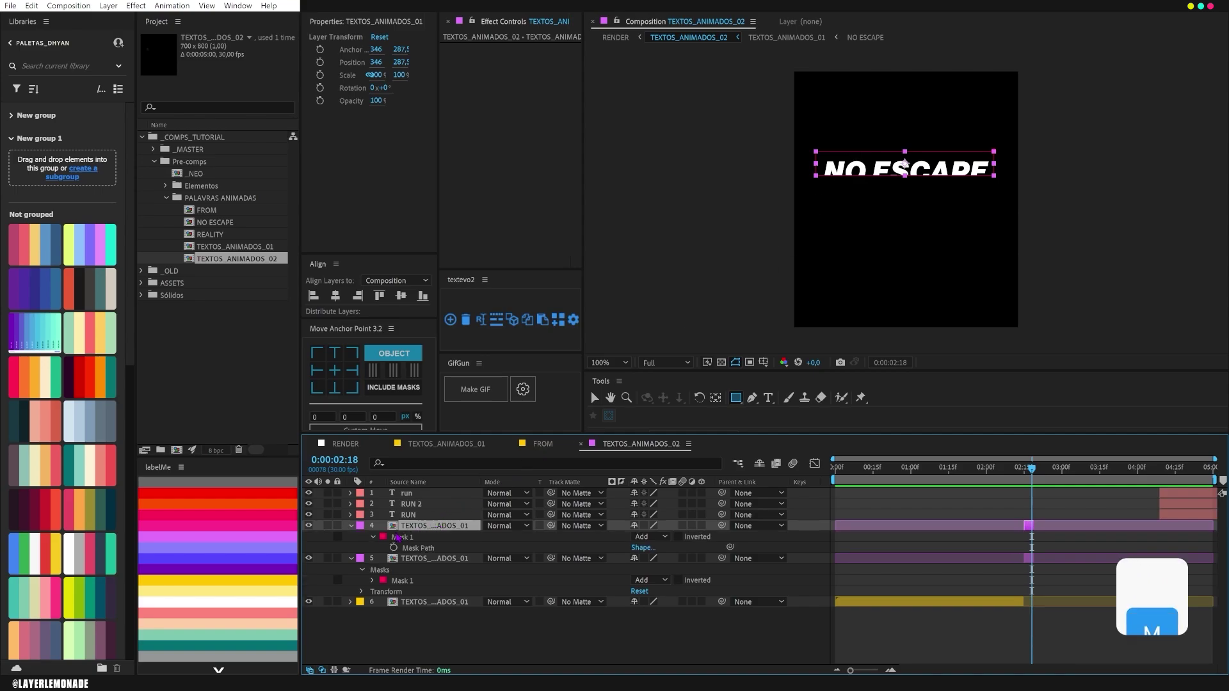
left_click(402, 537)
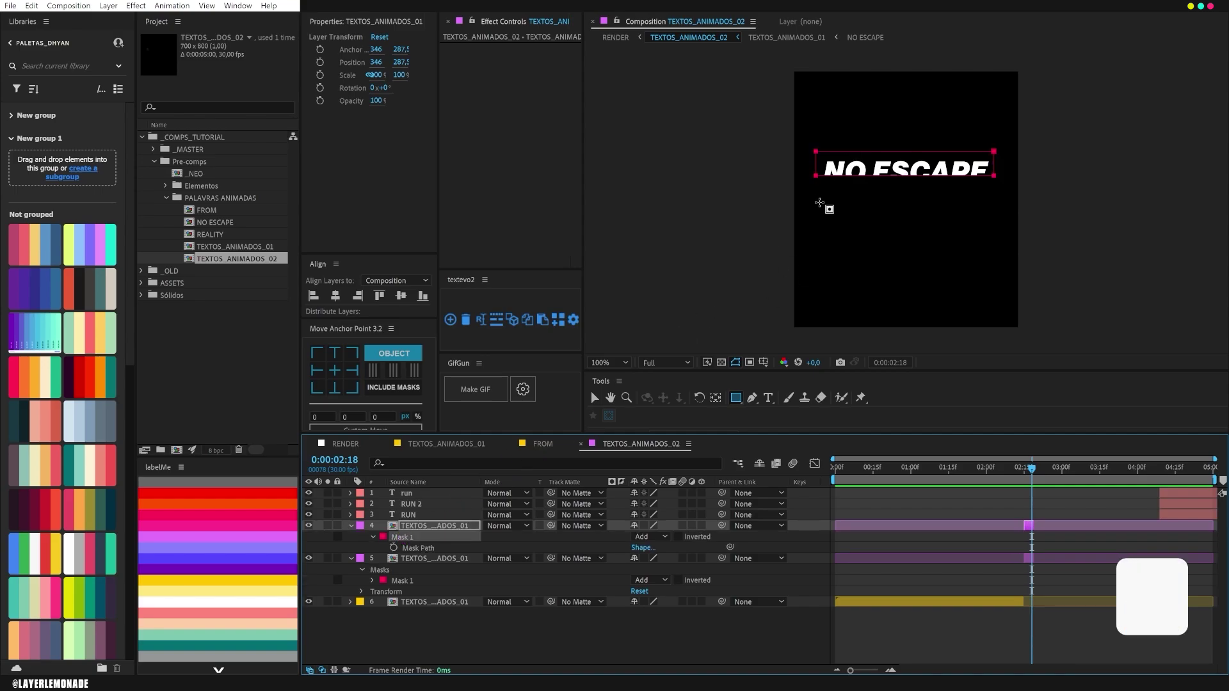
key("v")
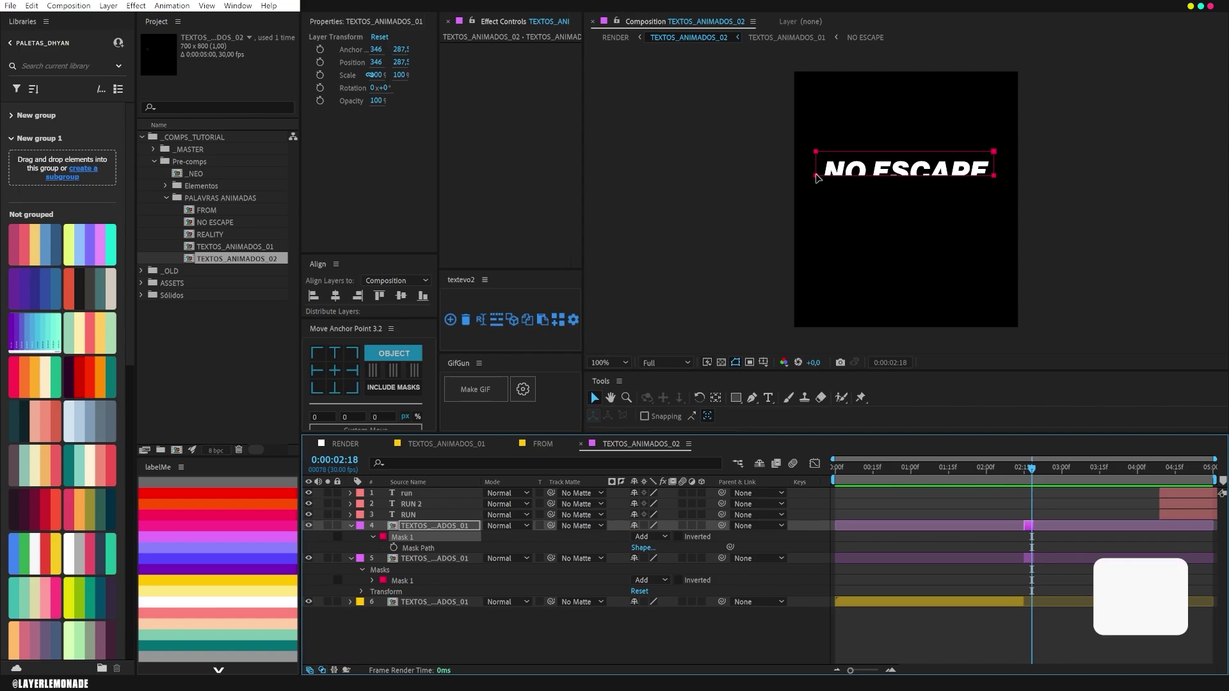
left_click_drag(817, 178, 803, 205)
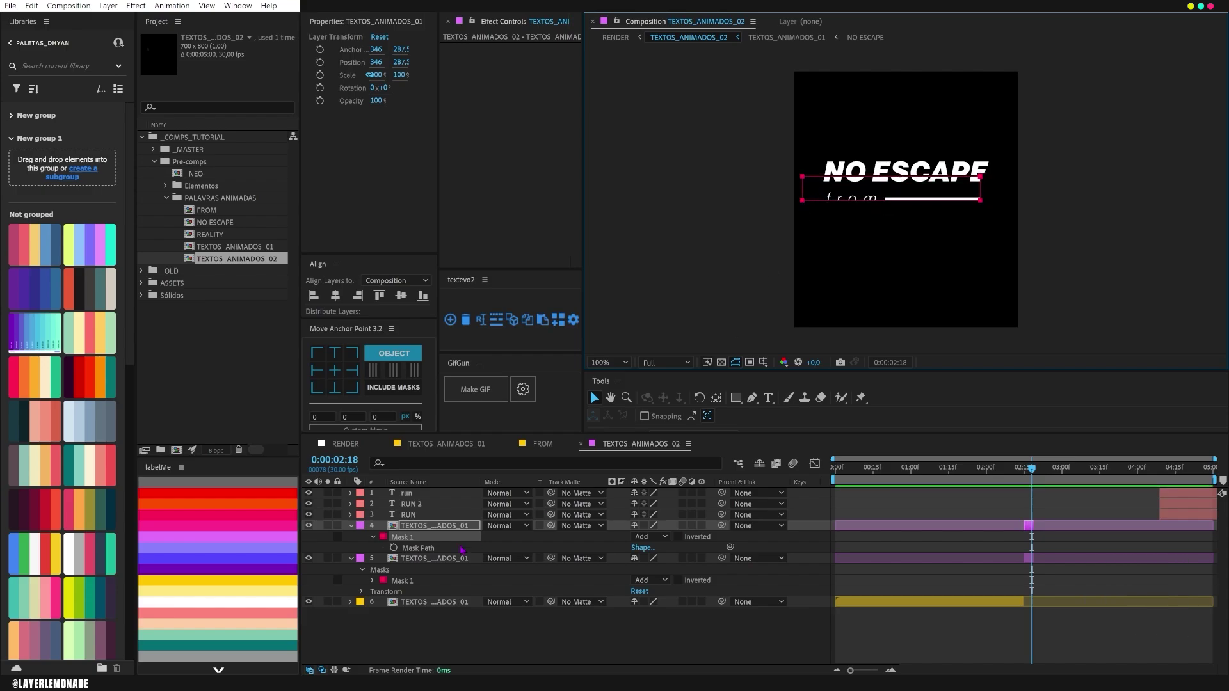
- Duplicate the second strip and move the new copy's whole mask down and right over the upper part of REALITY
left_click(412, 527)
key("ctrl+d")
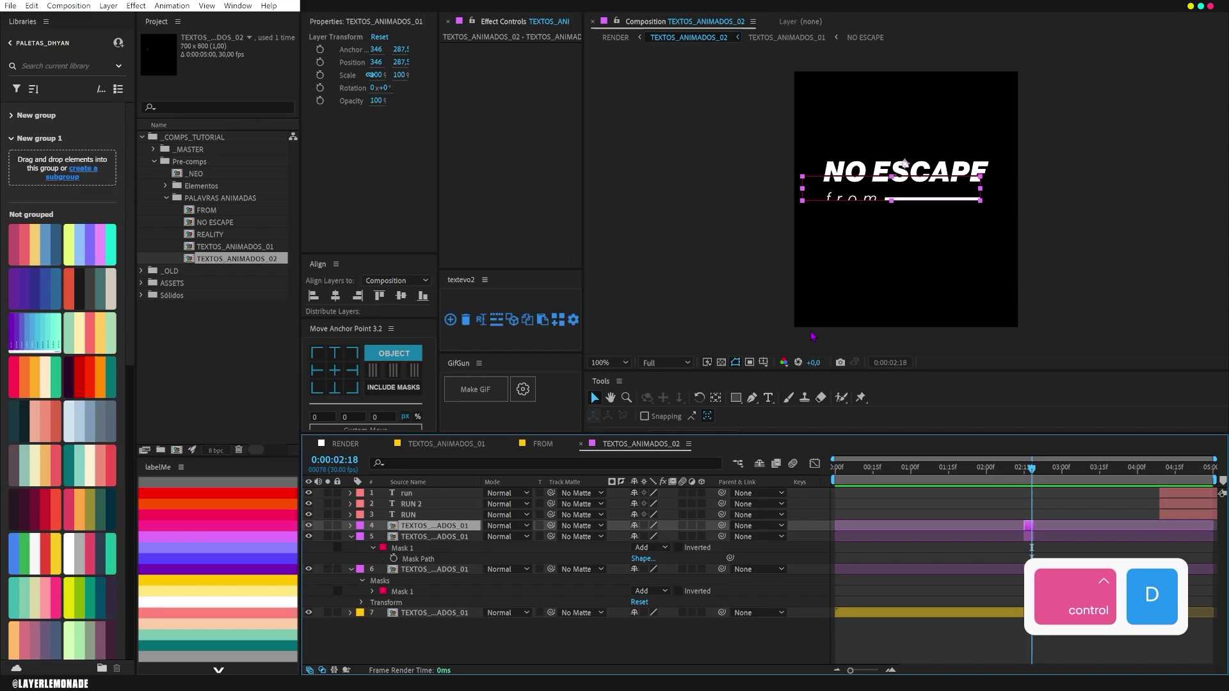
left_click(802, 202)
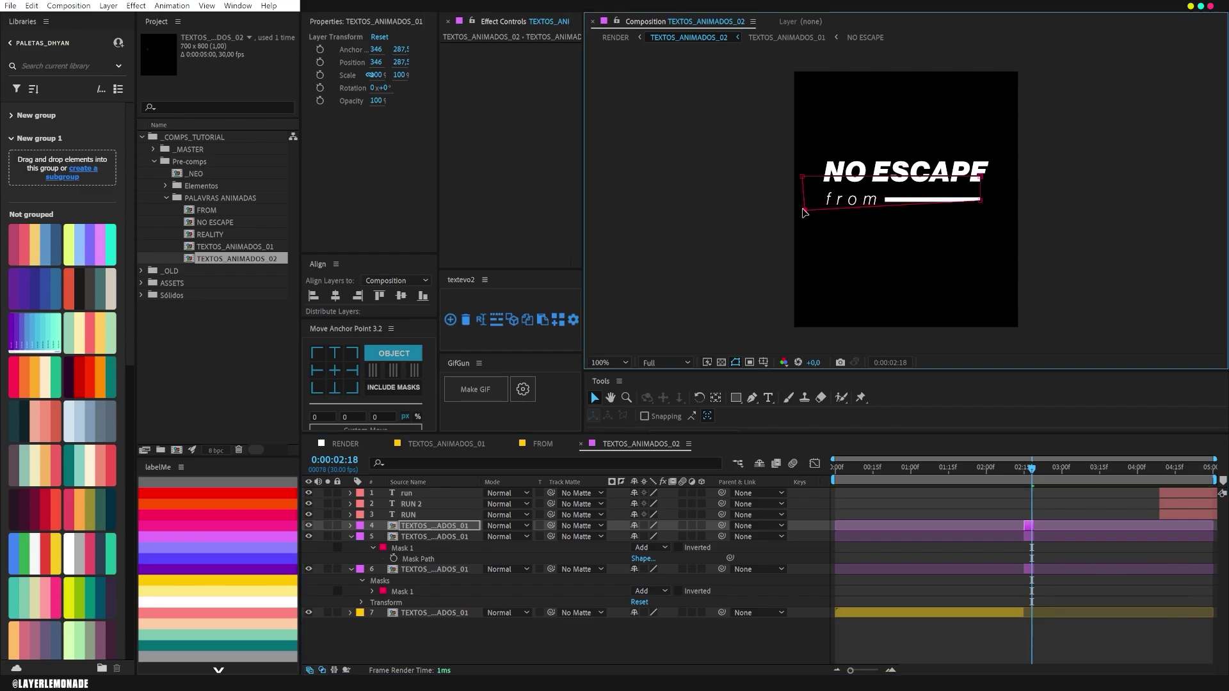
key("ctrl+z")
left_click(477, 525)
key("m")
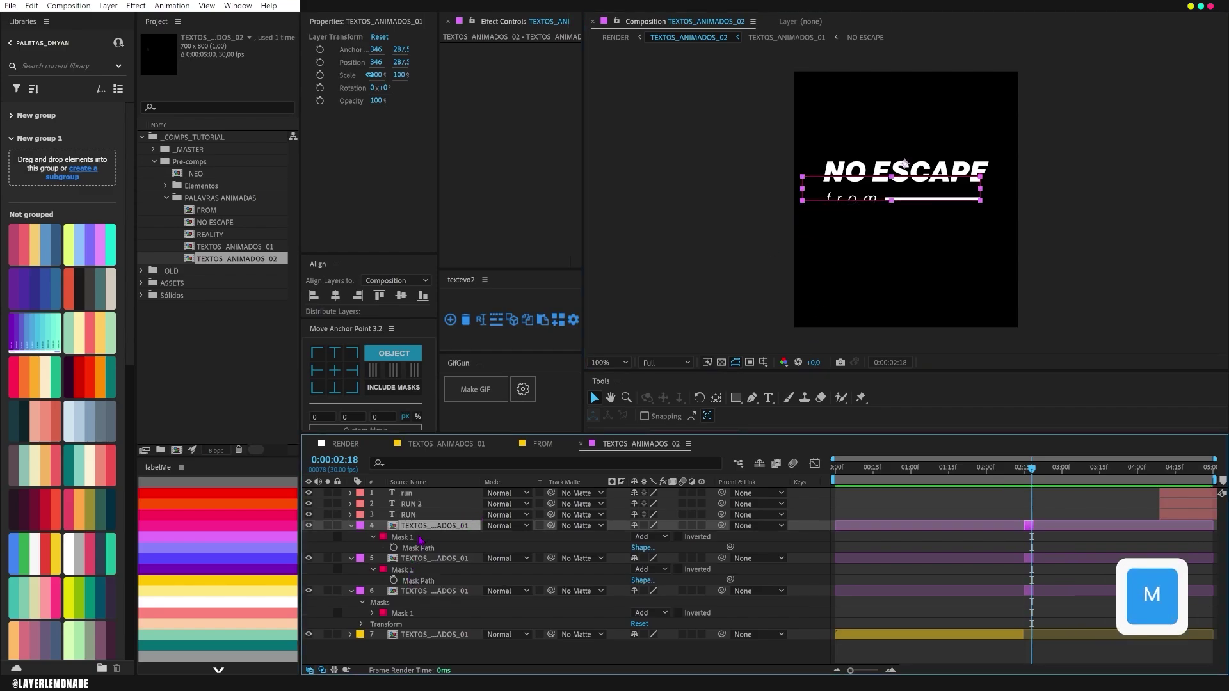
left_click_drag(800, 208, 826, 232)
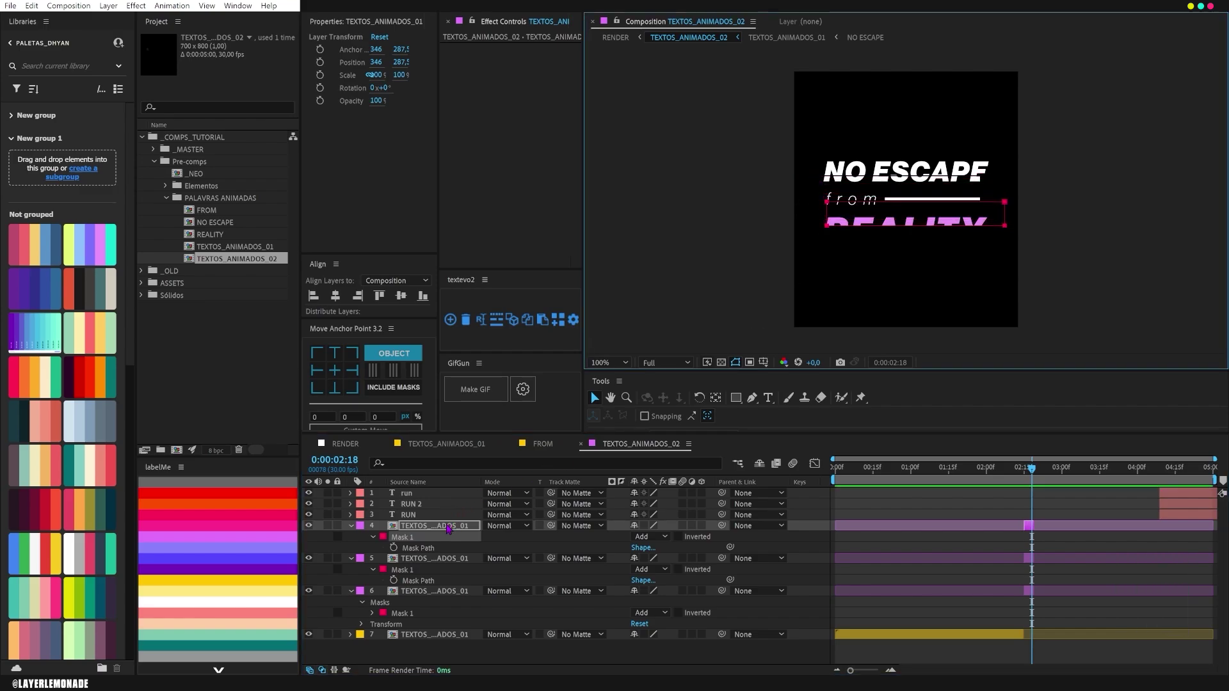
- Duplicate the third strip and move the new copy's mask down and slightly left over the lower part of REALITY
left_click(530, 479)
key("ctrl+d")
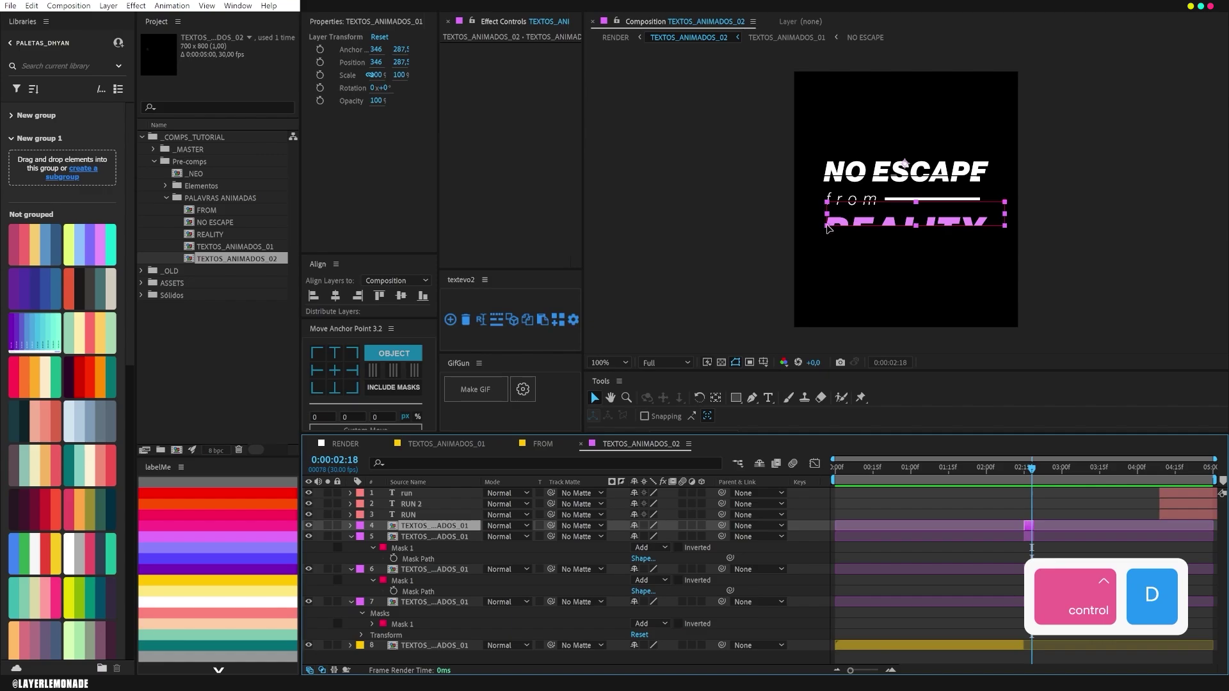
key("m")
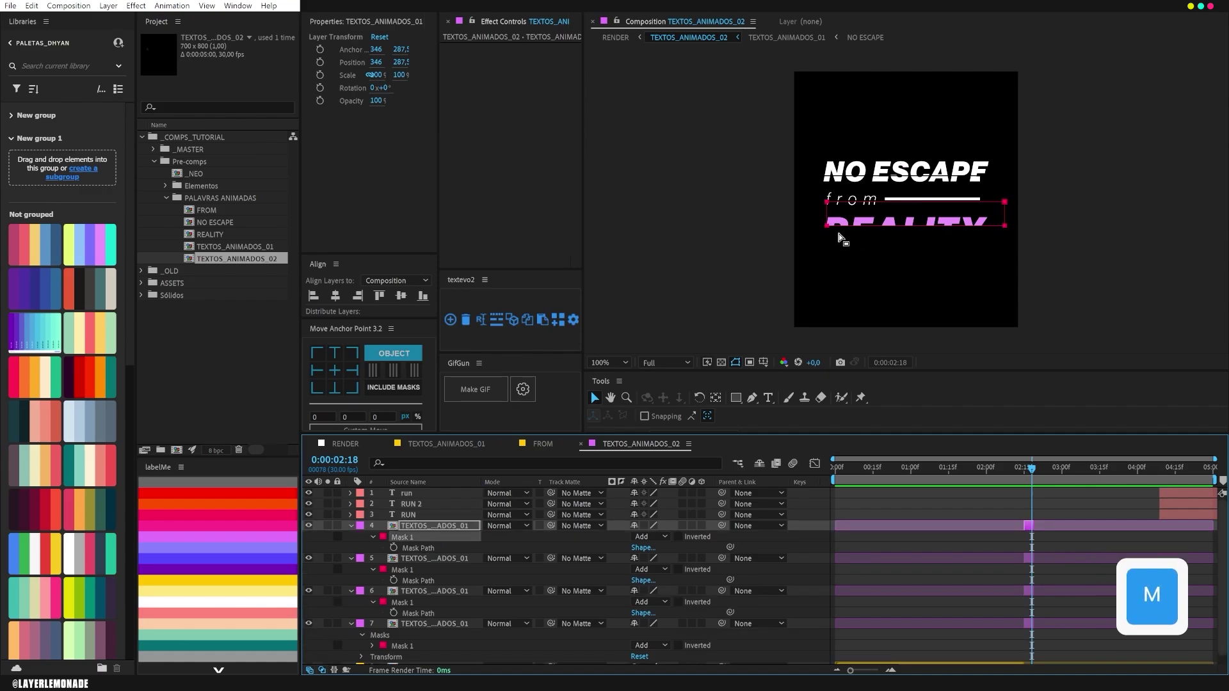
left_click_drag(829, 230, 817, 257)
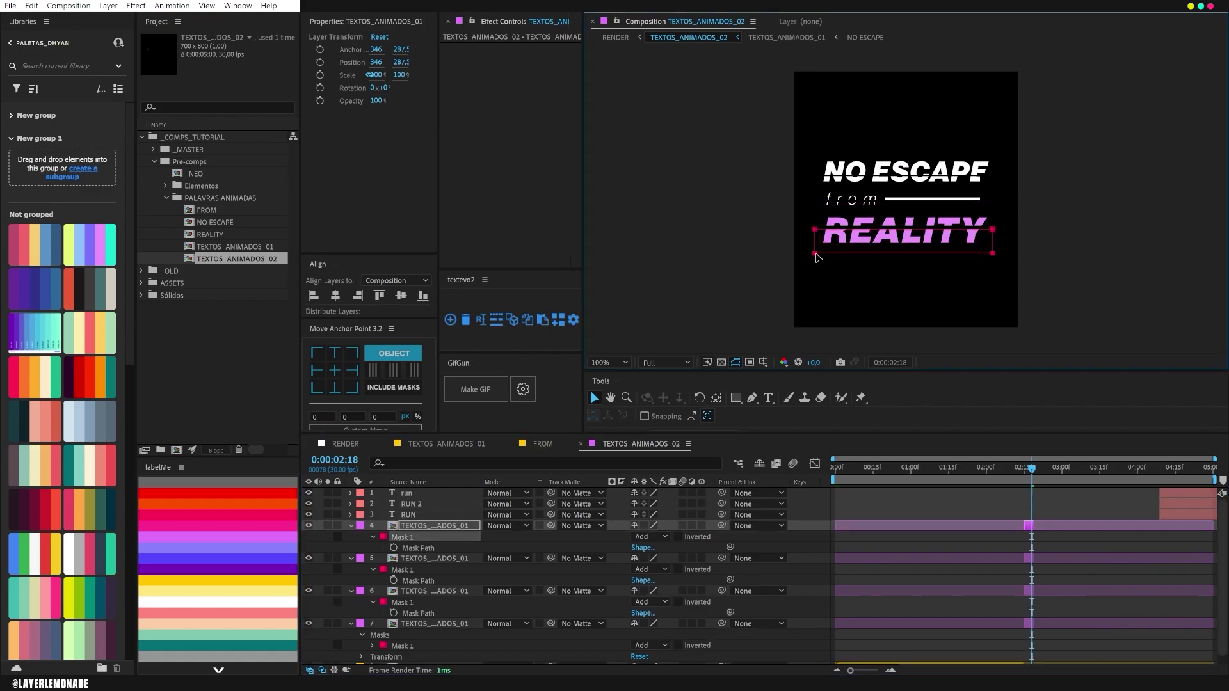
- Collapse the mask properties of the four purple TEXTOS_ANIMADOS_01 strip layers and leave the layers deselected
left_click(624, 620, "shift")
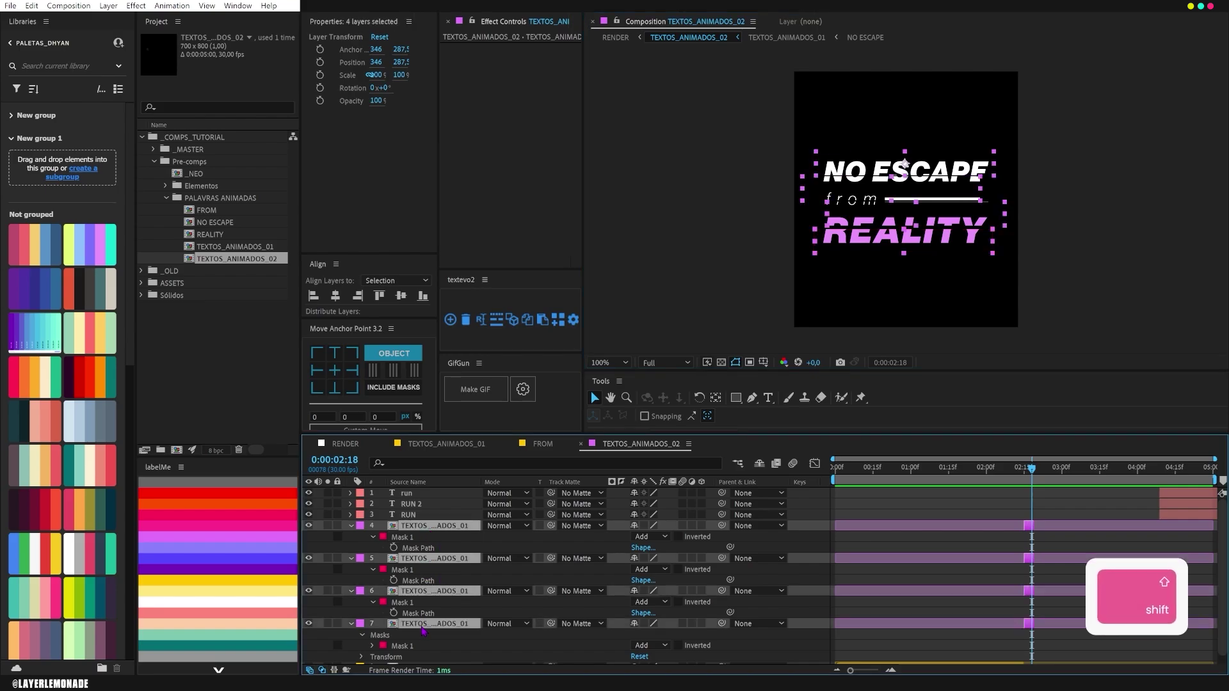
key("u")
left_click(631, 614)
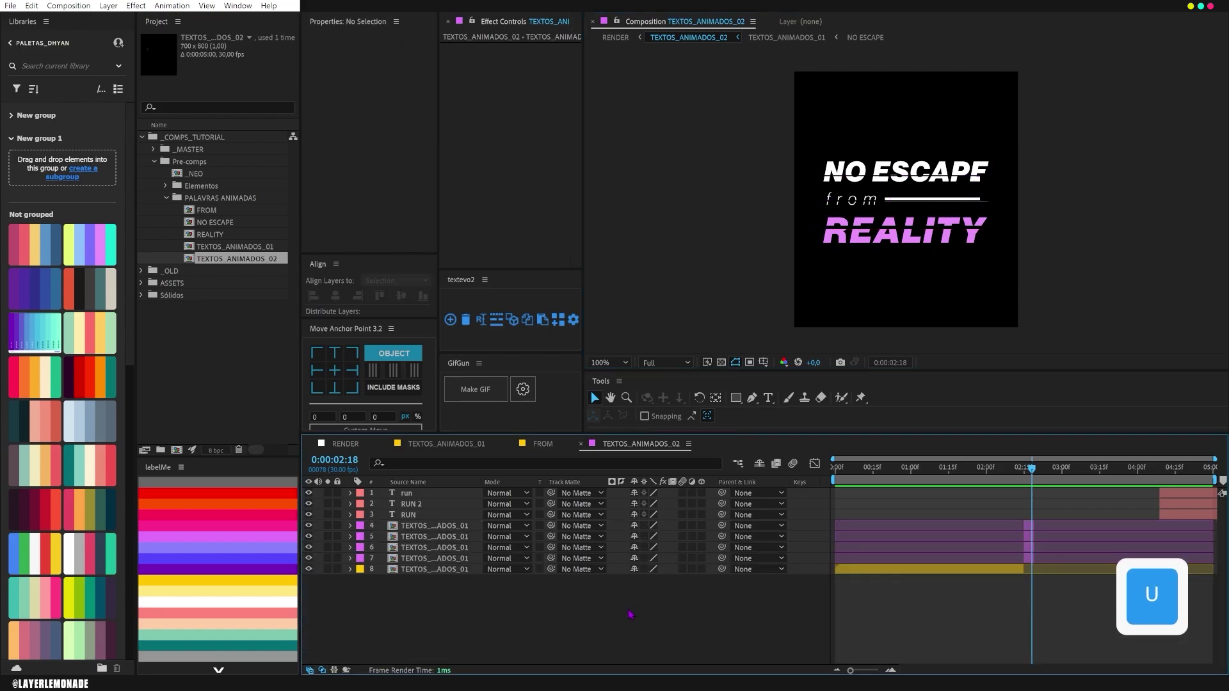
left_click(426, 526)
left_click(442, 558, "shift")
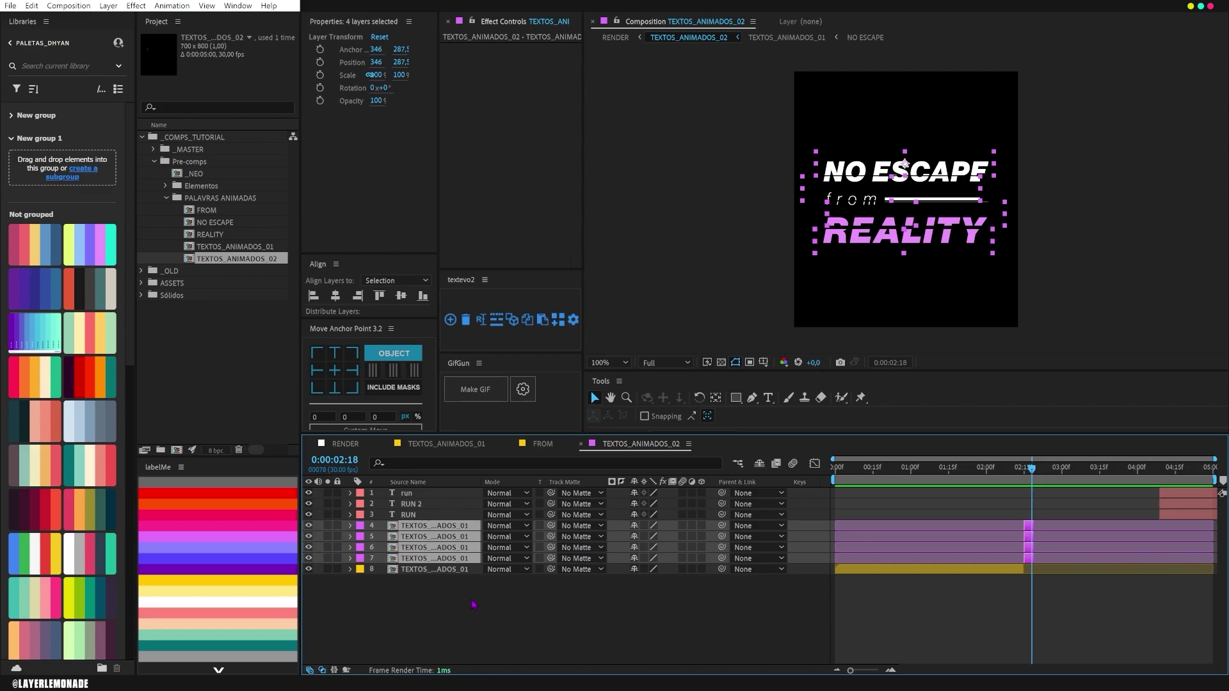
left_click(584, 620)
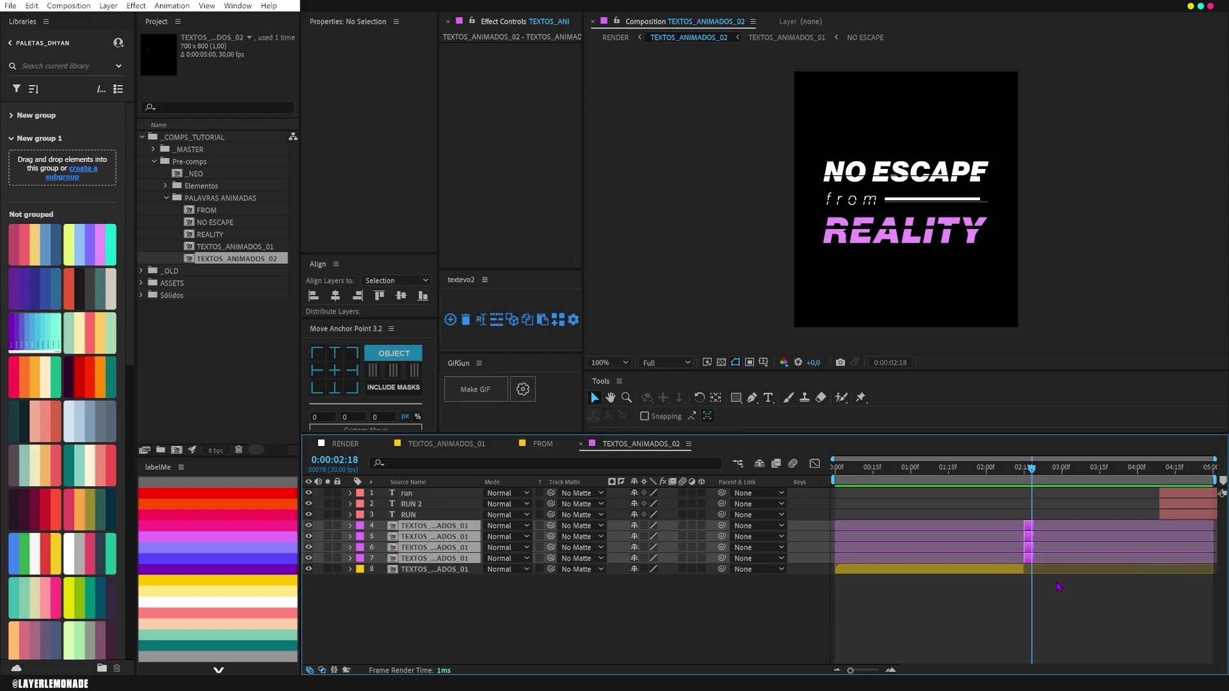
- Shift the four masked strips out of alignment with one another for a sliced look, centring the anchor point on the topmost layer's mask
left_click(1028, 559)
left_click_drag(921, 191, 929, 231)
left_click(1037, 548)
left_click(1035, 537)
left_click(1028, 526)
left_click(334, 369)
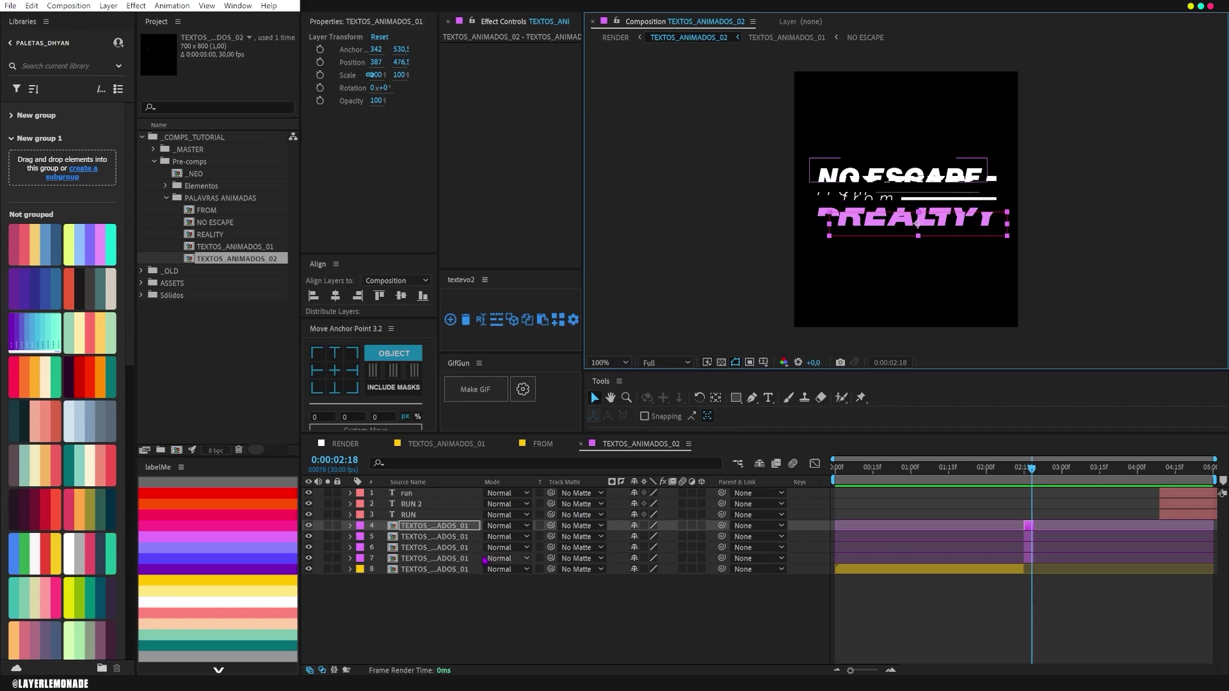
- Duplicate the four purple TEXTOS_ANIMADOS_01 strip layers and stack the copies together above the originals
left_click(447, 561)
left_click(448, 527)
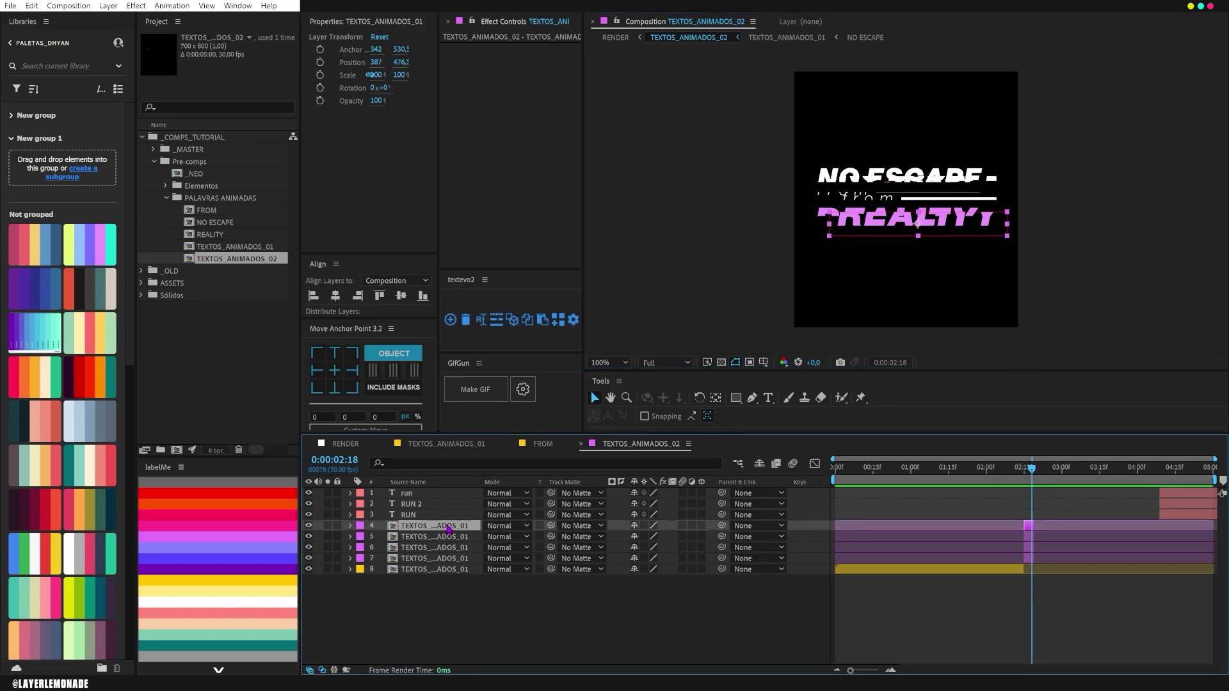
left_click(447, 560, "shift")
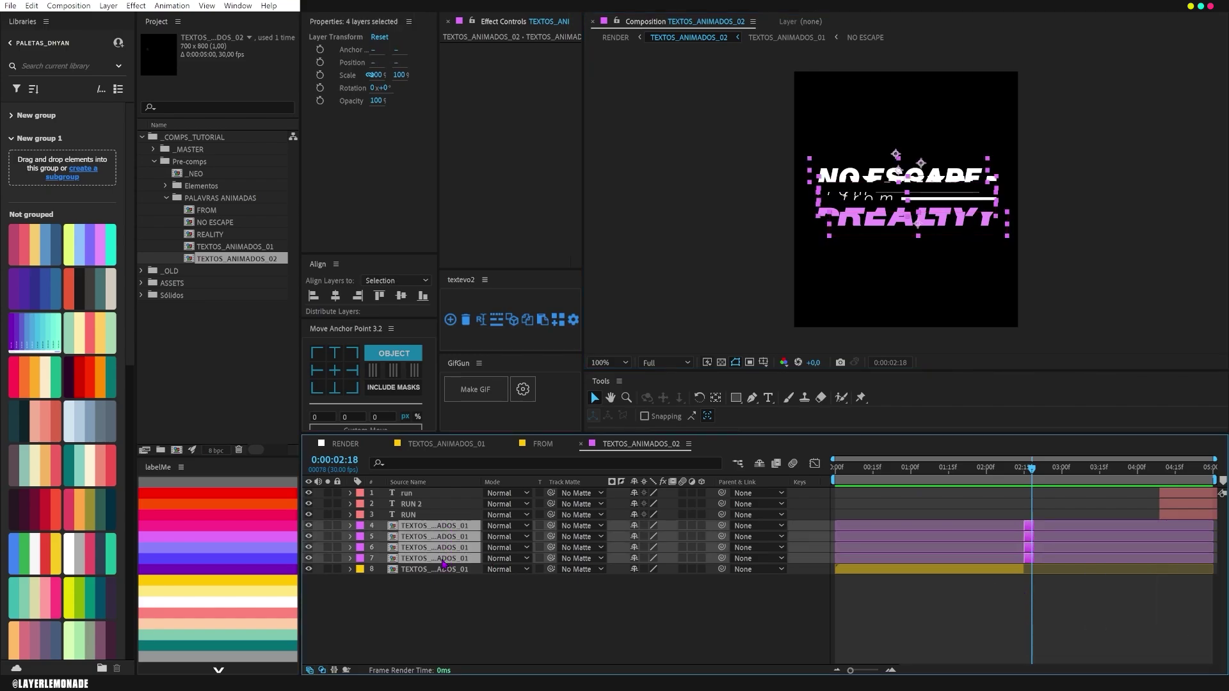
key("ctrl+d")
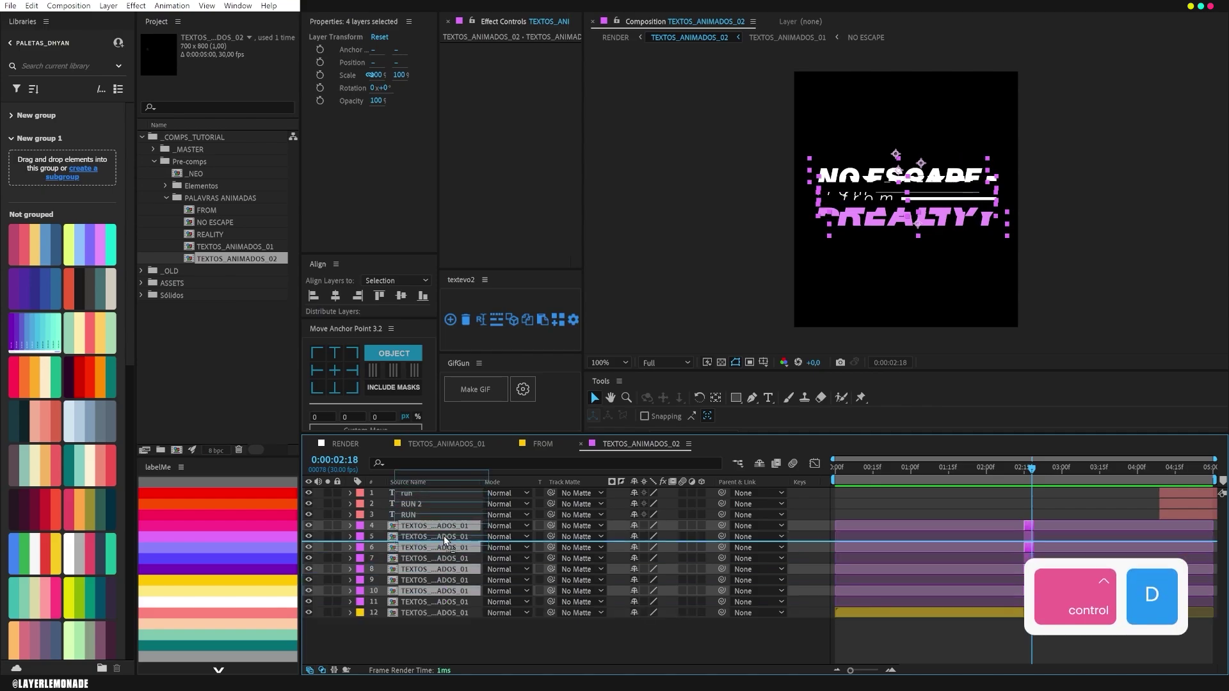
left_click_drag(444, 529, 443, 526)
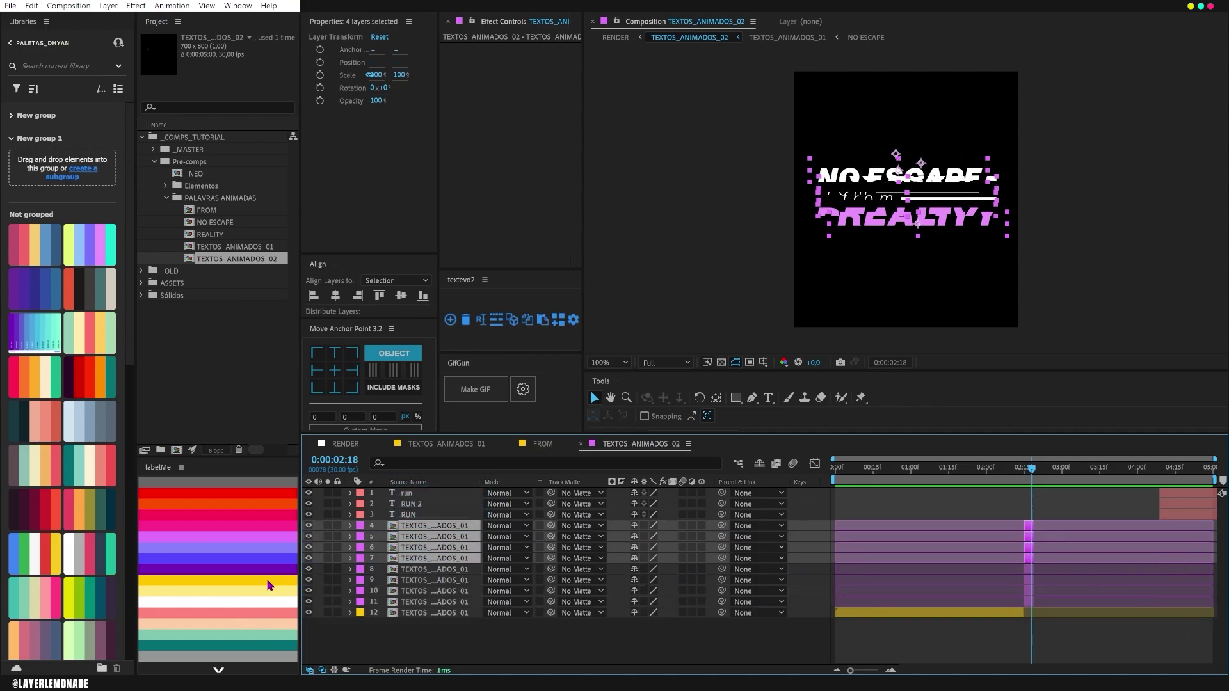
- Label the four copied strips light yellow and shift them in time to start right where the purple strips end
left_click(261, 616)
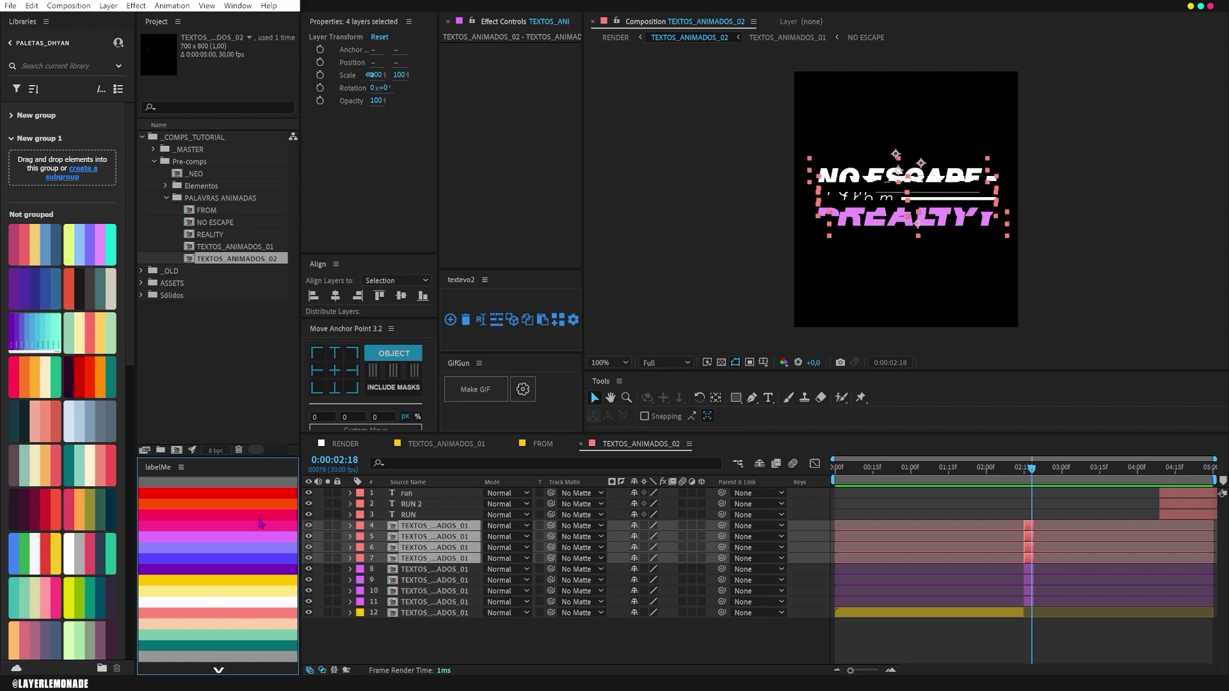
left_click(263, 593)
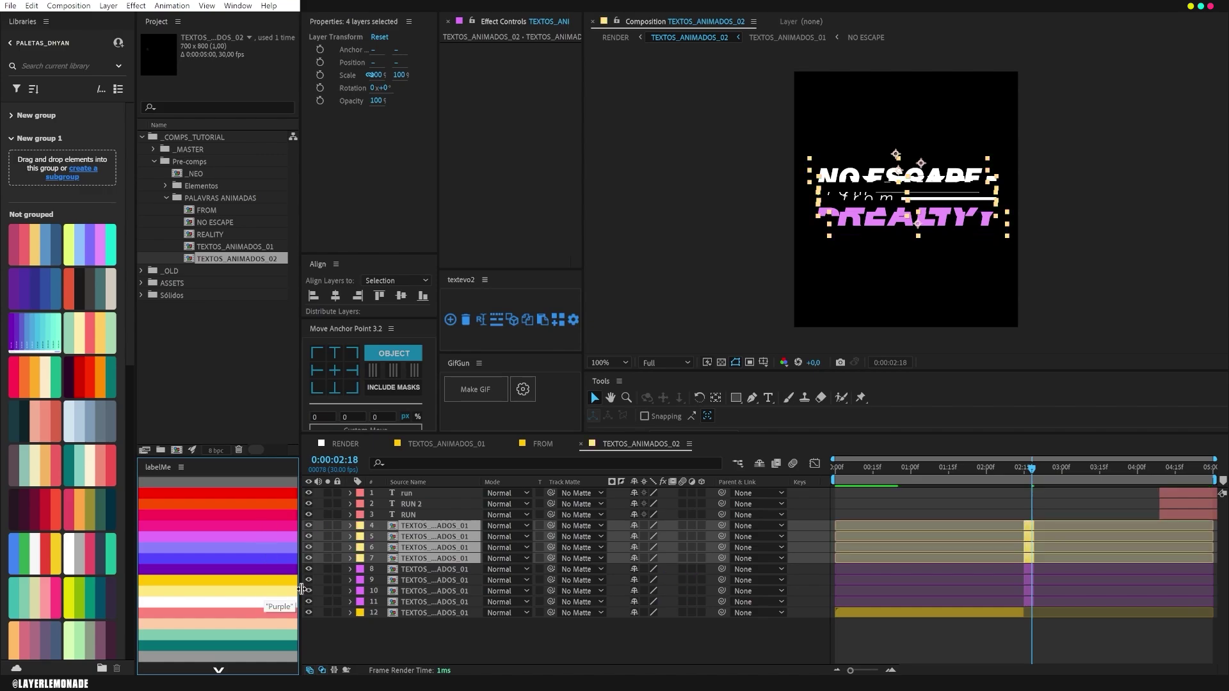
left_click(1031, 562)
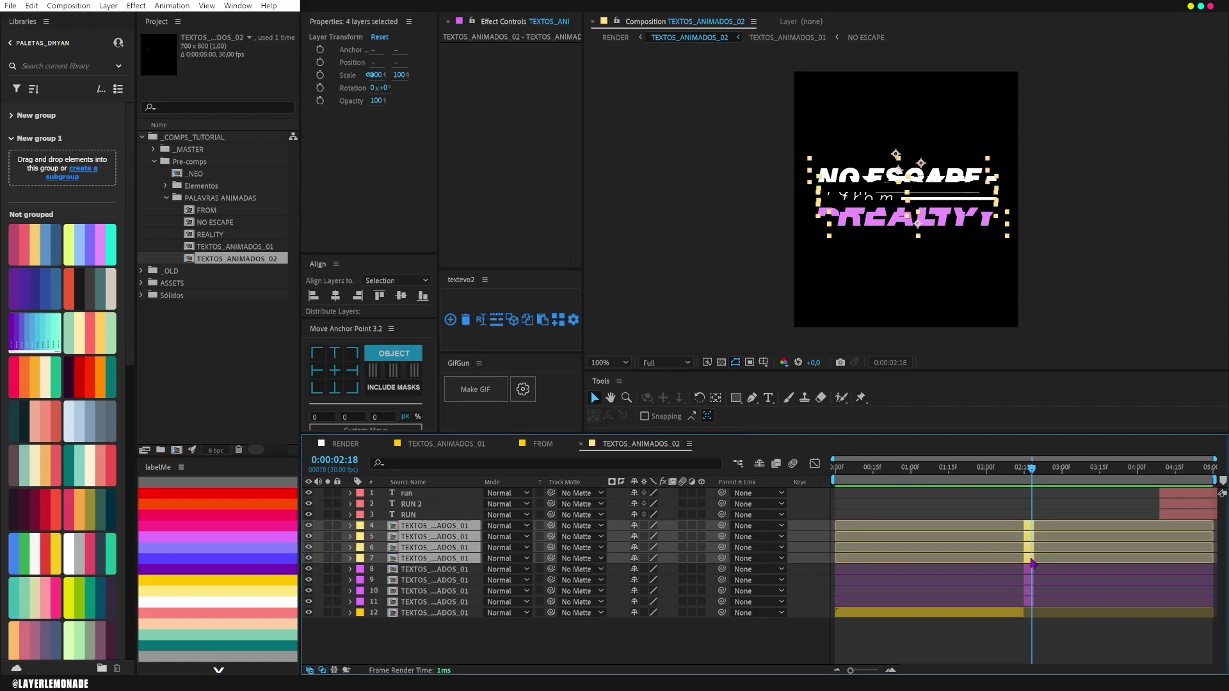
left_click_drag(1031, 561, 1040, 559)
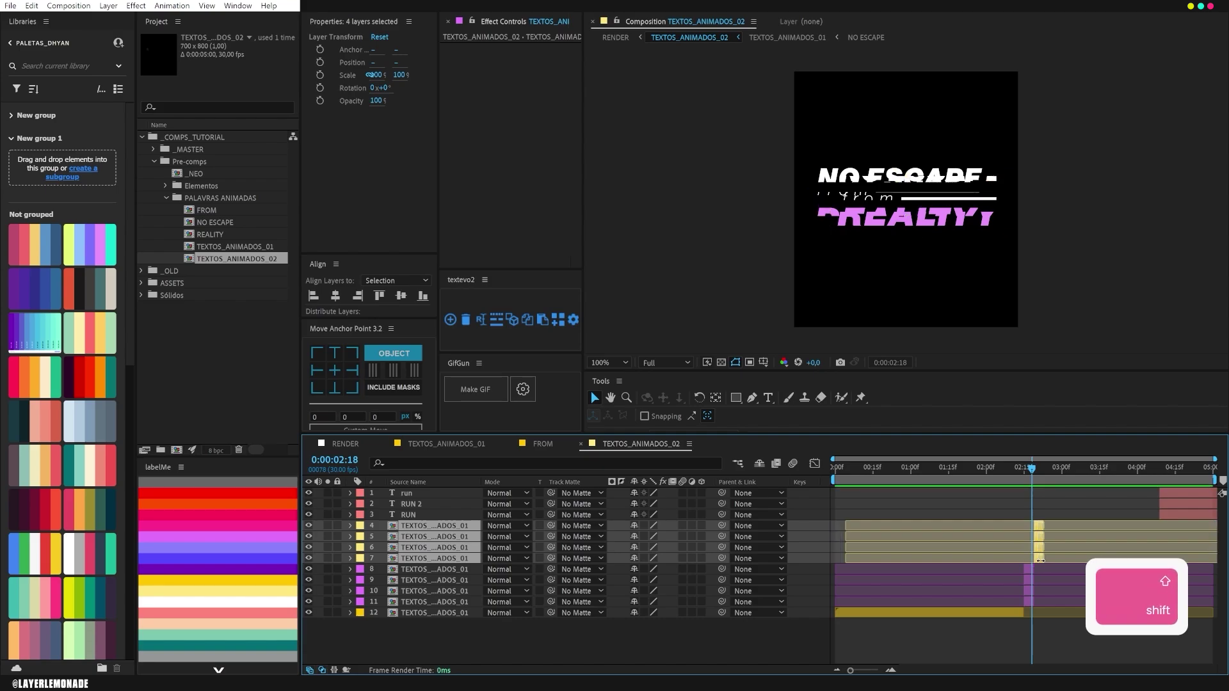
- At 0:00:02:21, move the light-yellow NO ESCAPE strip up and right and the strip just below it up and left
left_click(1039, 472)
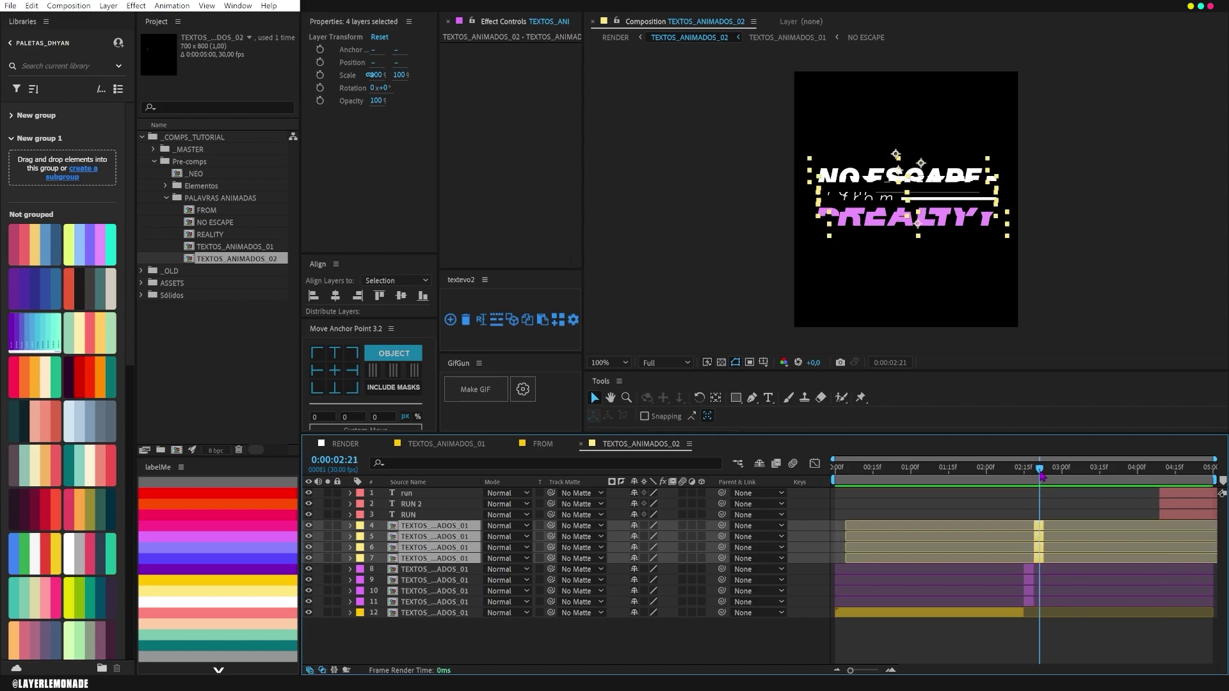
left_click(344, 391)
left_click(521, 638)
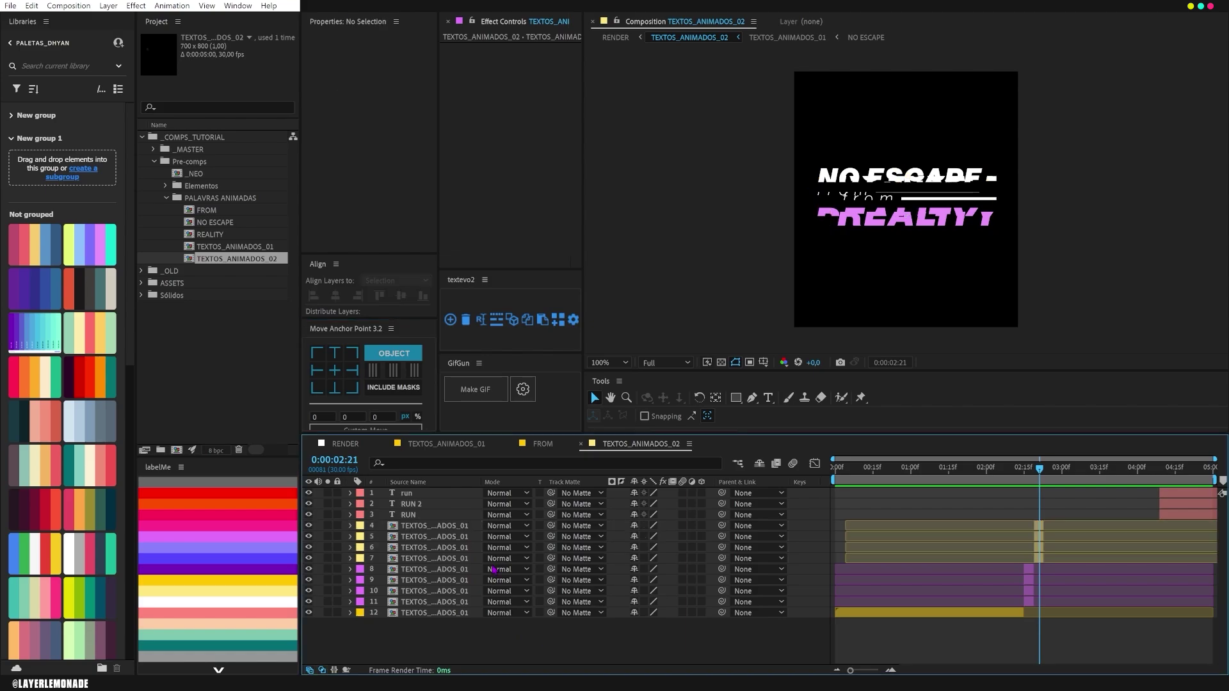
left_click(435, 558)
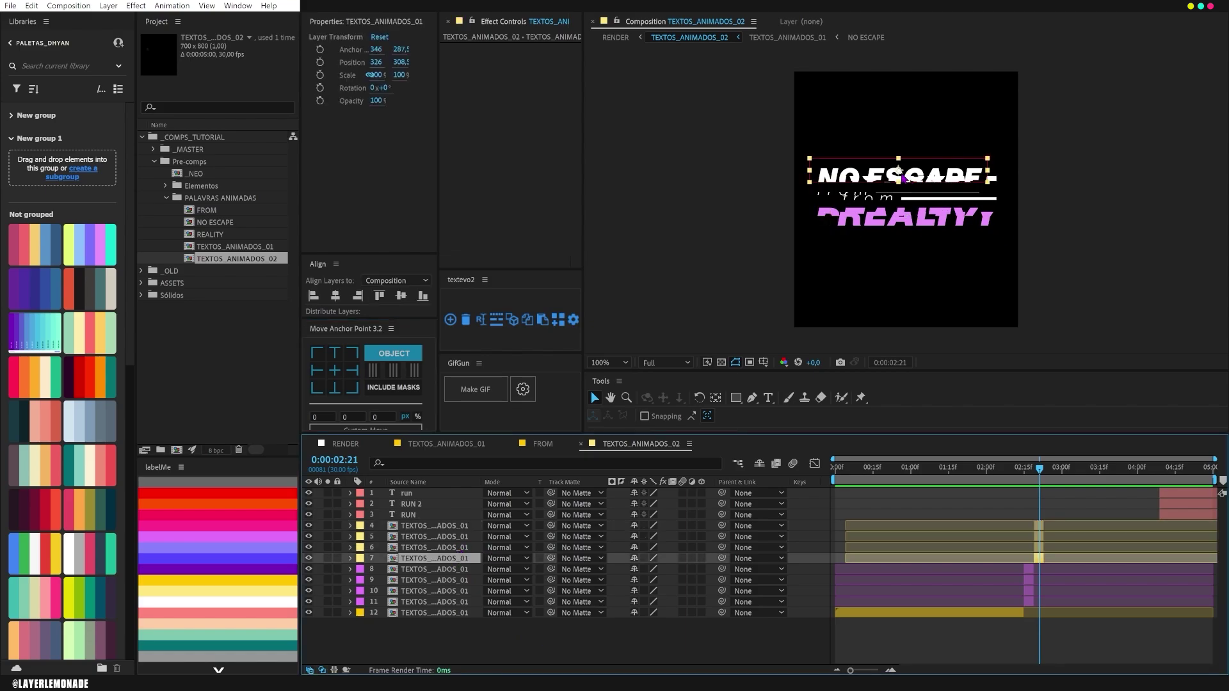
left_click_drag(898, 173, 924, 165)
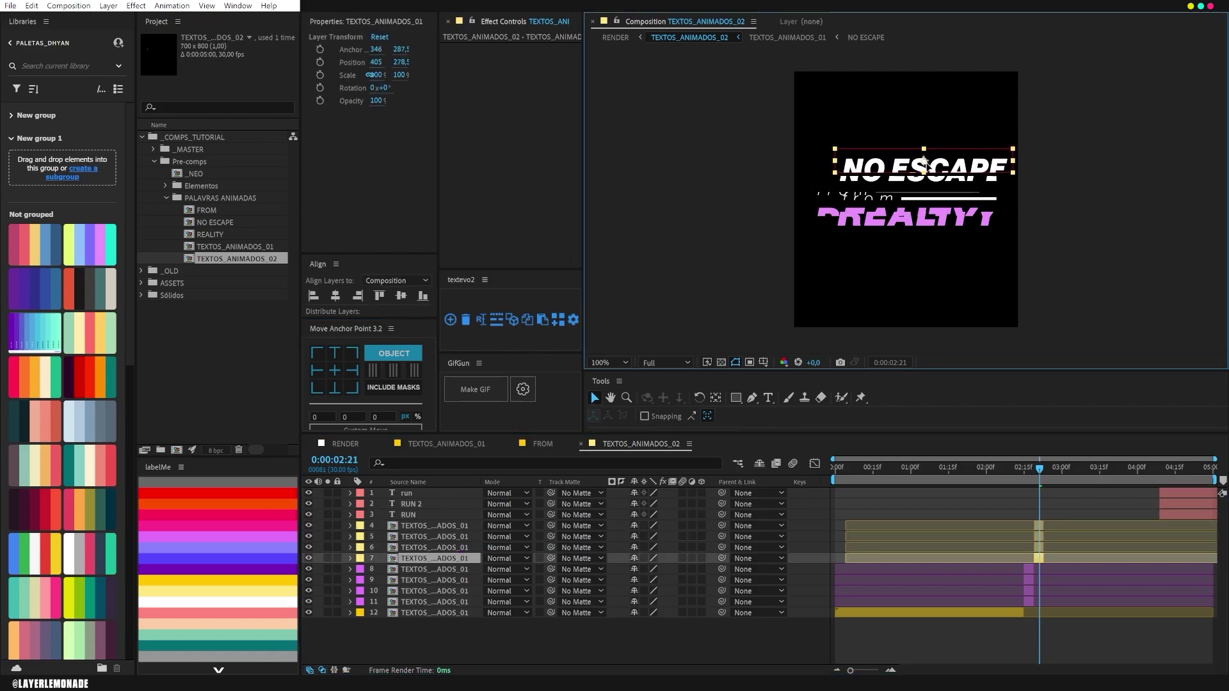
left_click(920, 180)
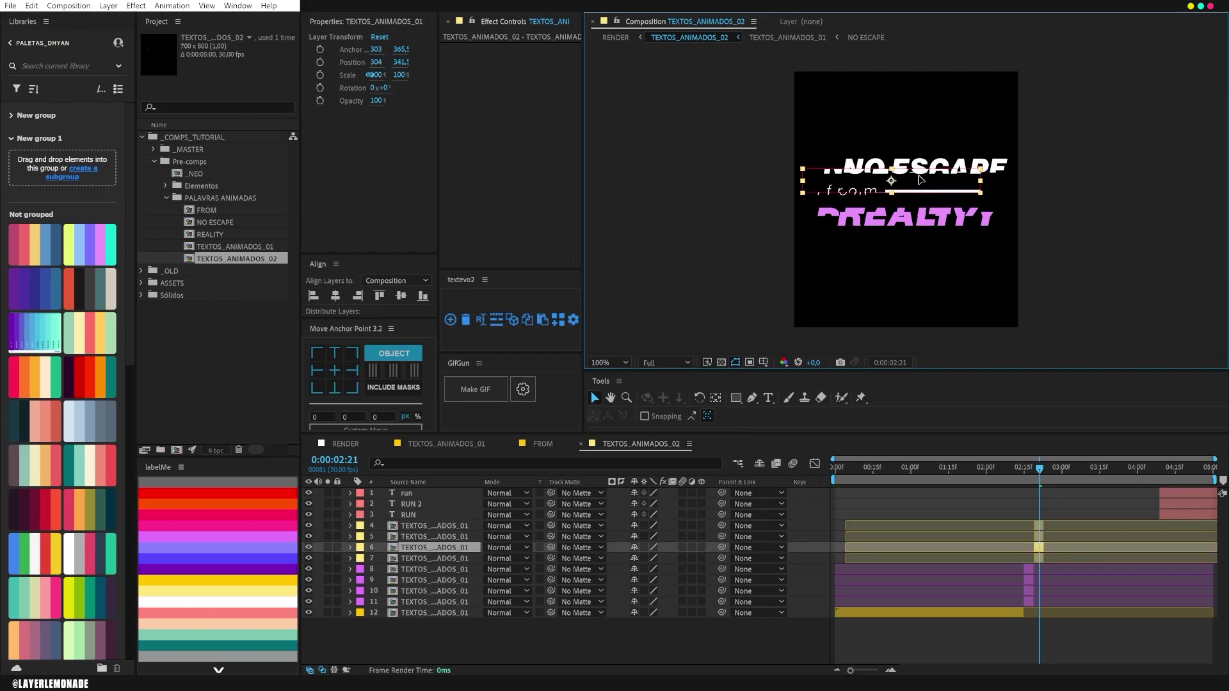
- Move the two light-yellow REALITY strips upward, the upper one to the right and the lower one over the 'from' line
left_click(900, 203)
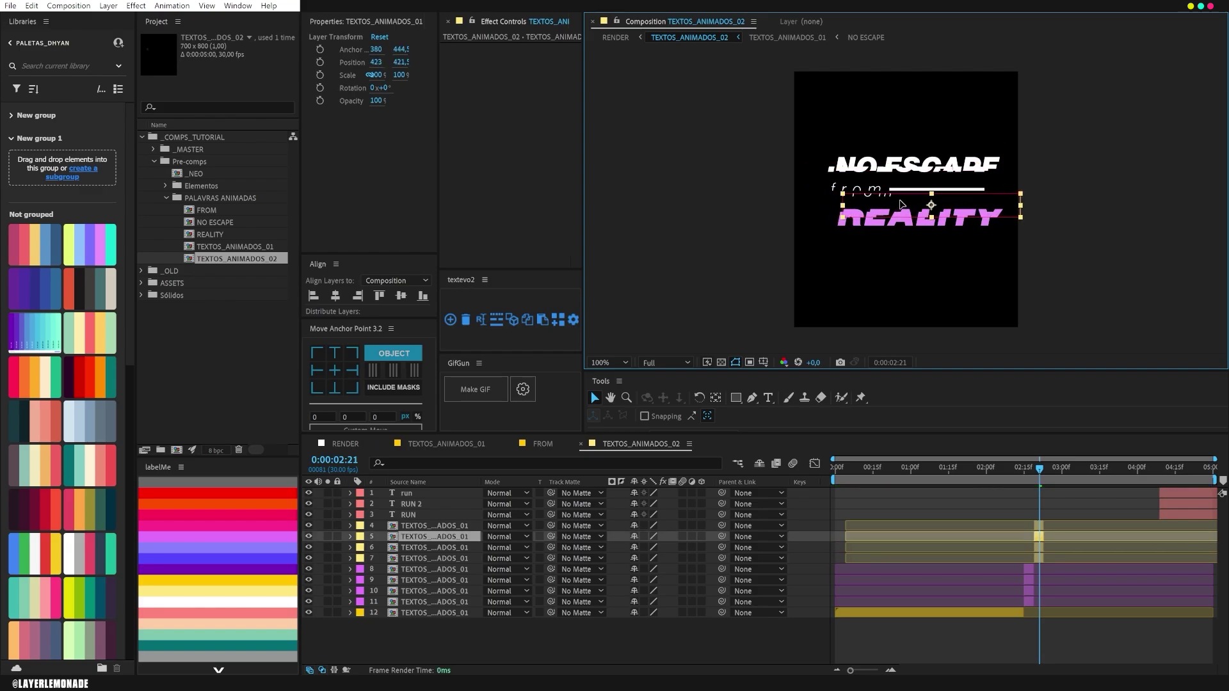
left_click(885, 220)
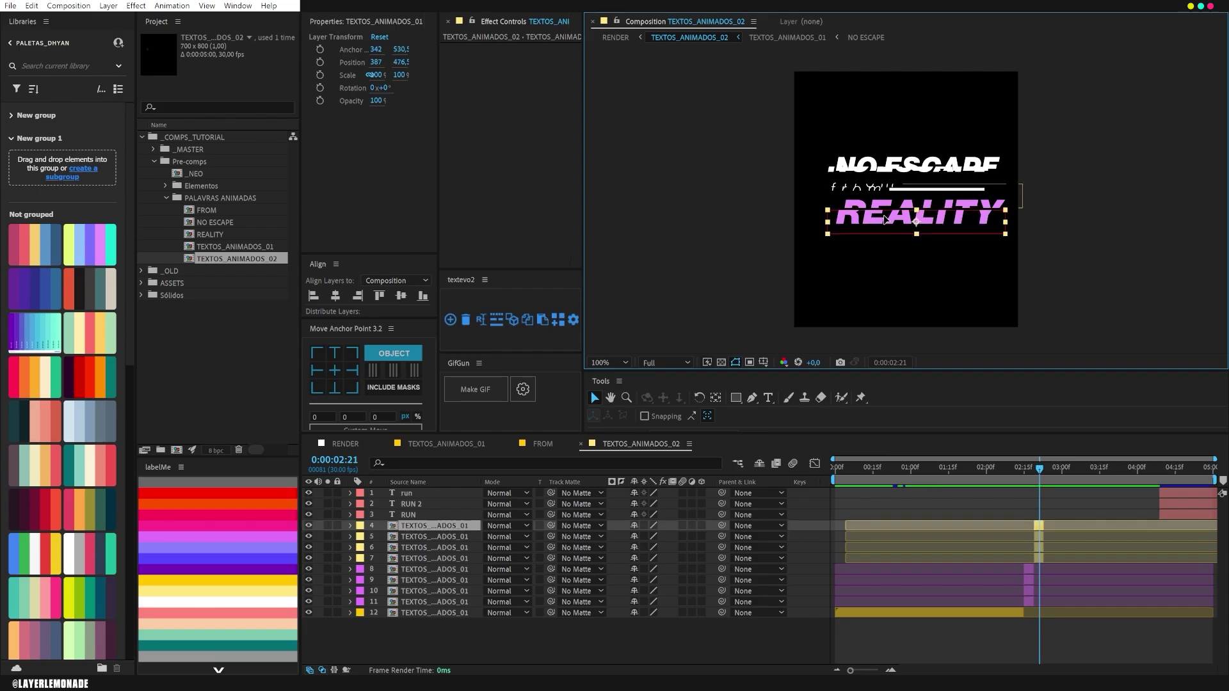
left_click(875, 215)
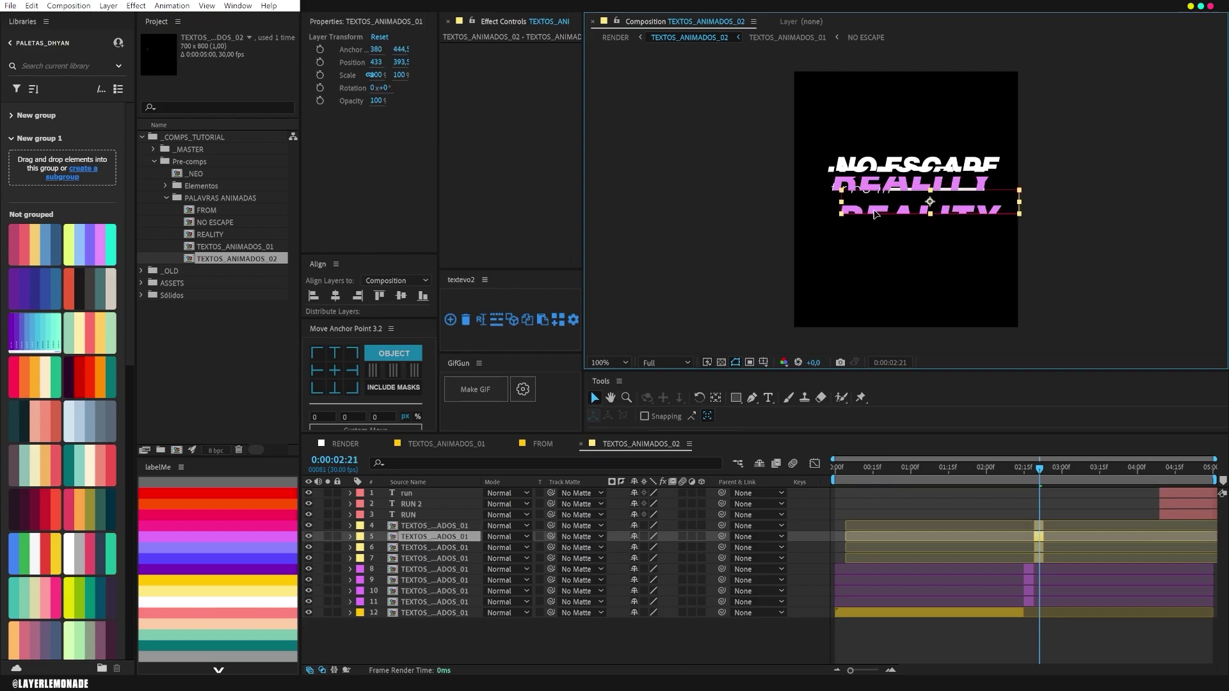
left_click_drag(875, 214, 882, 193)
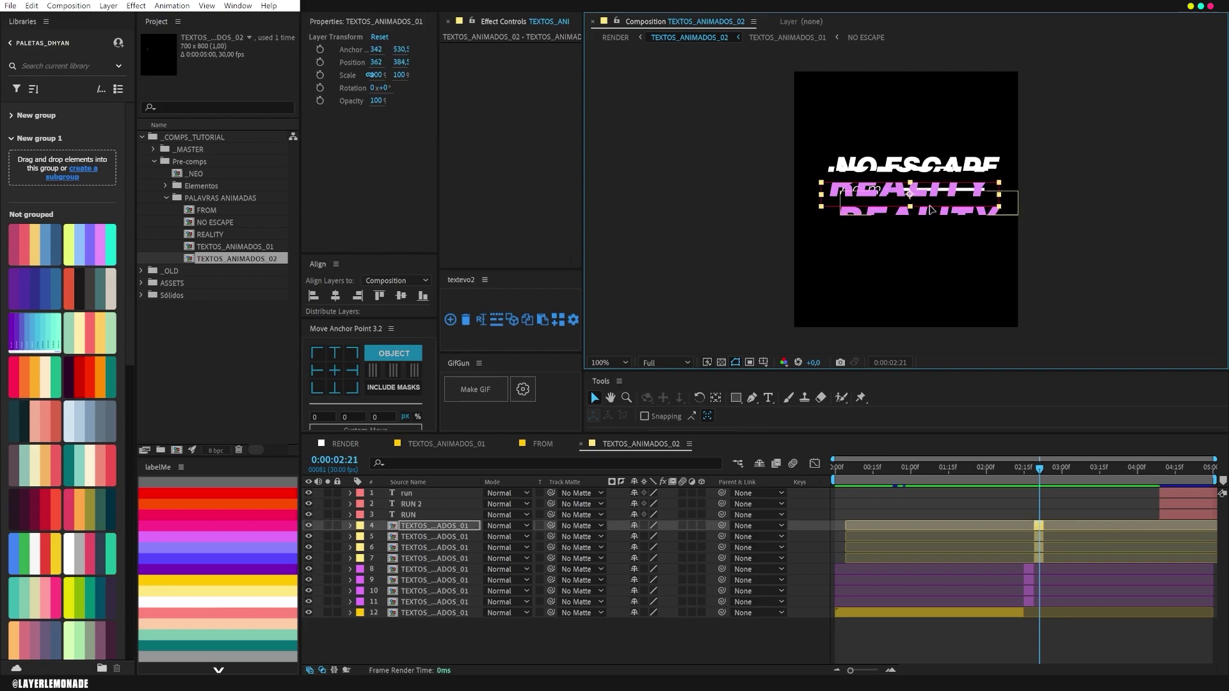
- Duplicate the four light-yellow strip layers and stack the new copies together above their originals
left_click(422, 557)
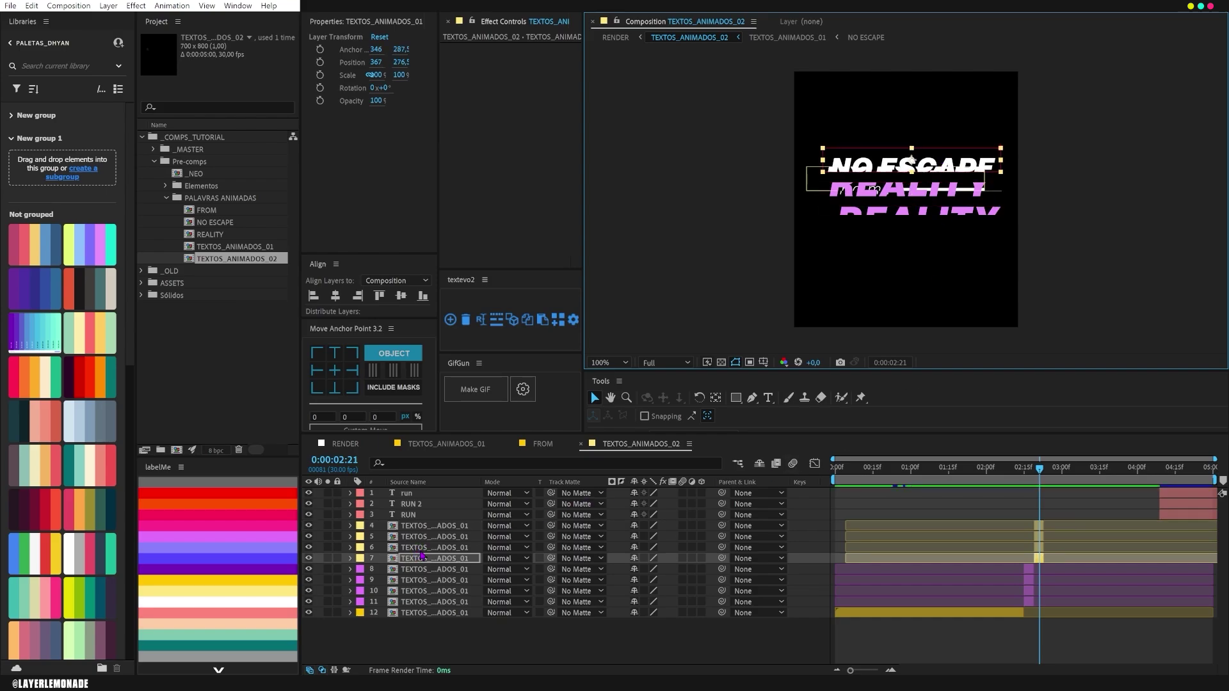
left_click(423, 526, "shift")
key("ctrl+d")
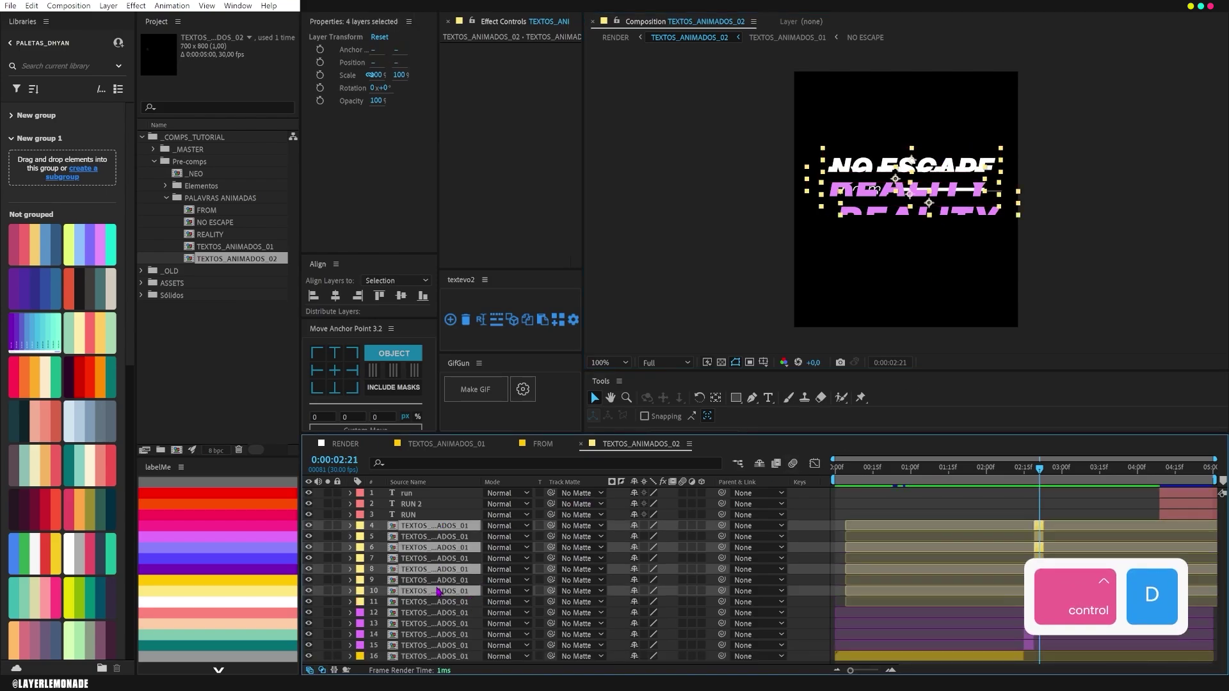
left_click_drag(438, 592, 450, 535)
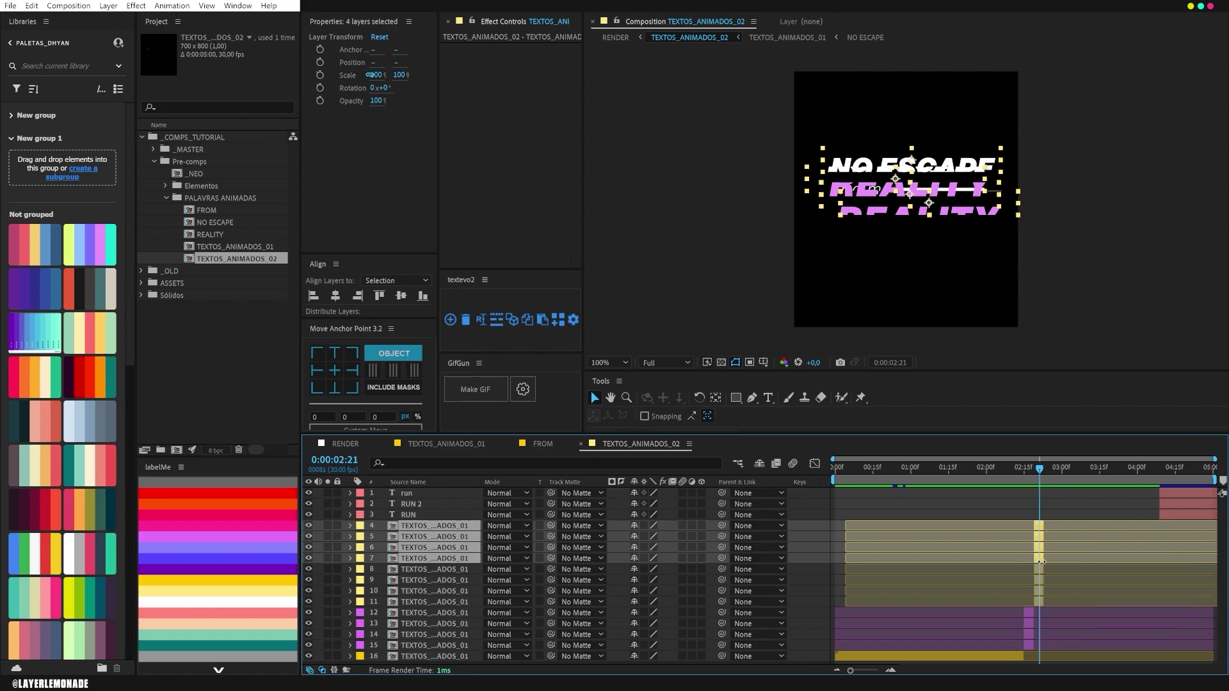
- Shift the newest strip copies to start right after the light-yellow ones, label them green, and go to 0:00:02:25
left_click_drag(1040, 563, 1048, 564)
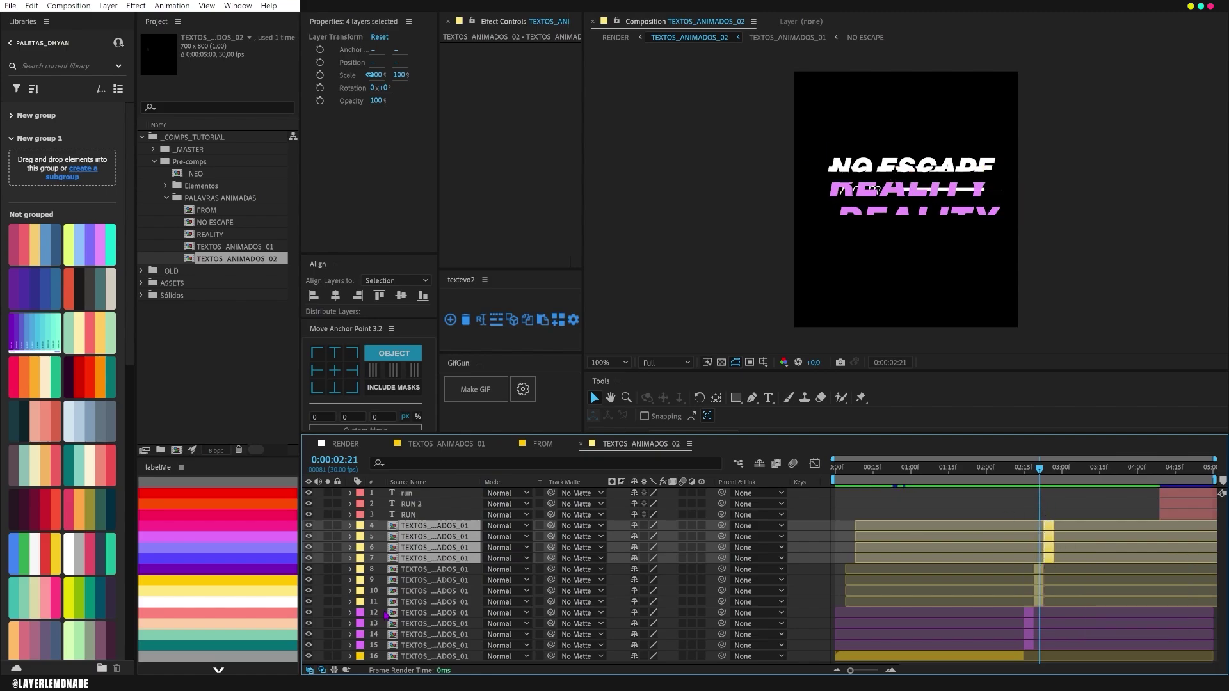
left_click(243, 639)
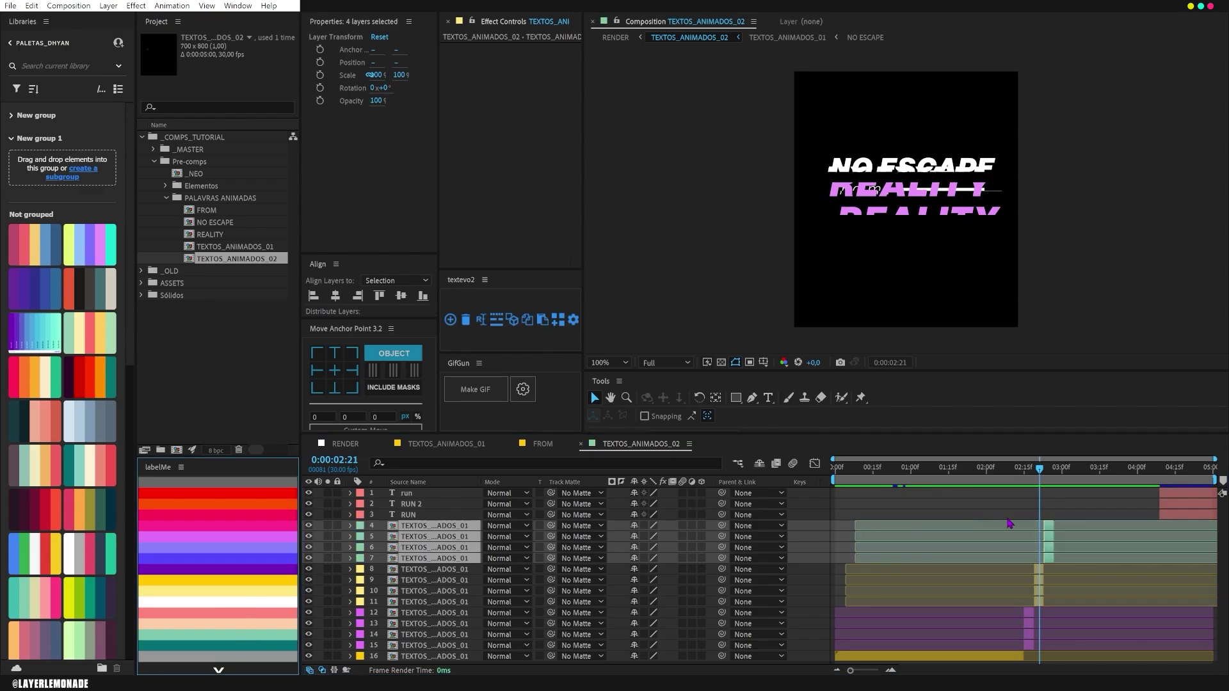
left_click(1052, 480)
left_click_drag(915, 163, 910, 188)
key("ctrl+z")
left_click(931, 580)
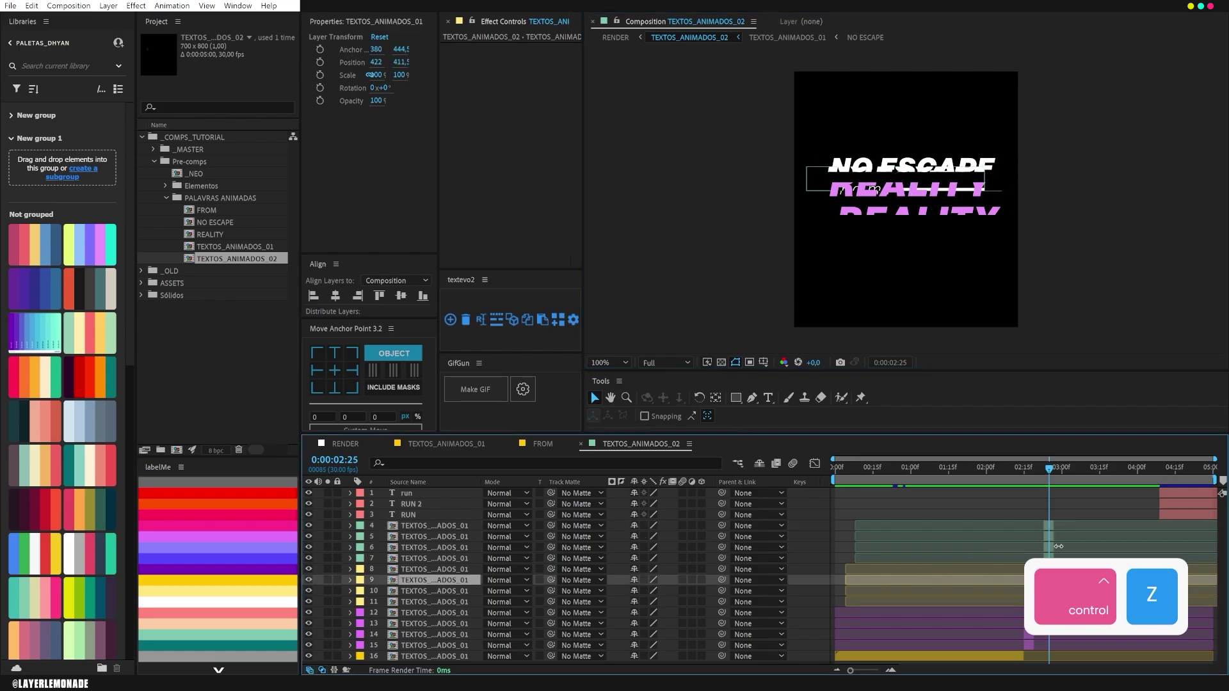
- Move the green NO ESCAPE strip and the green 'from' strip down over the REALITY text
left_click(1050, 559)
left_click(910, 160)
left_click_drag(910, 161, 924, 212)
left_click(1049, 549)
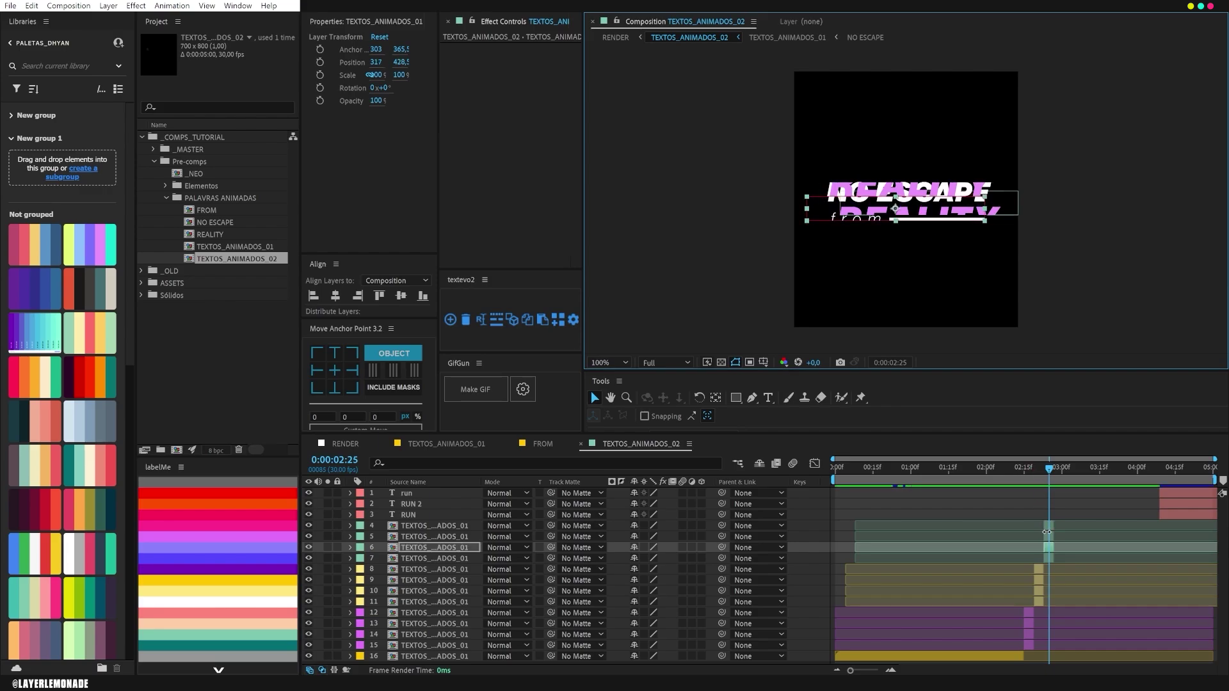
- Move the green upper REALITY strip up and left behind NO ESCAPE, and the lower REALITY strip down and right
left_click(1049, 536)
left_click(910, 178)
key("ctrl+z")
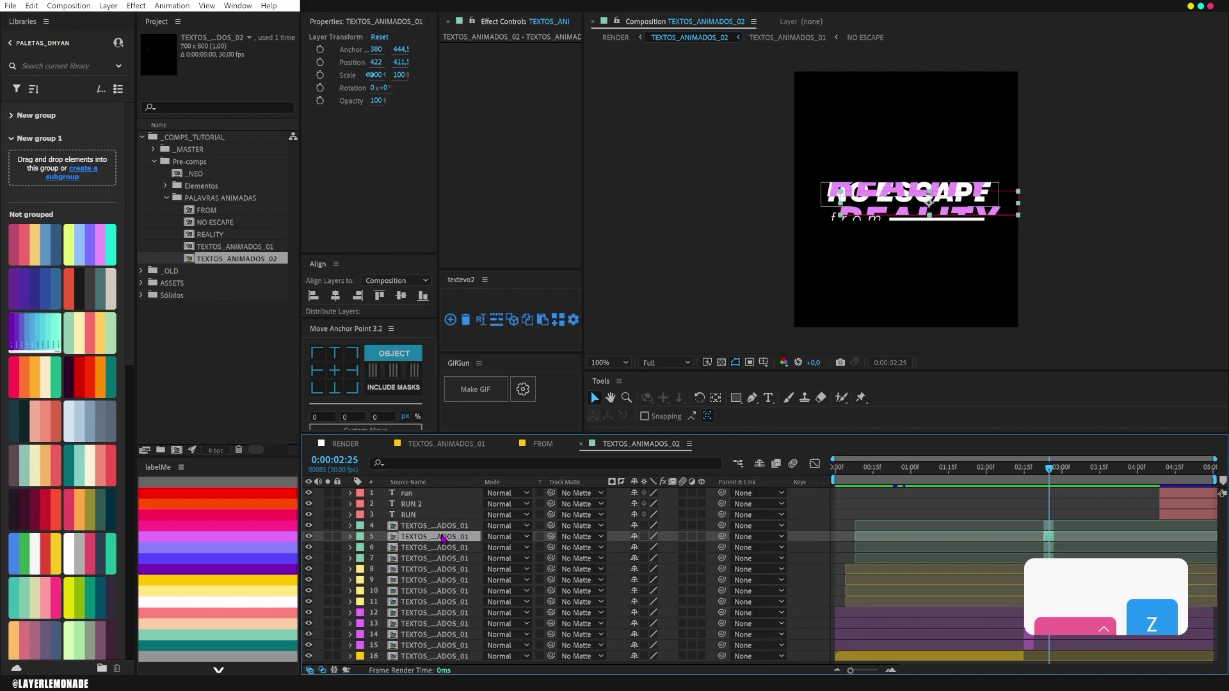
left_click_drag(933, 208, 908, 171)
left_click(1049, 513)
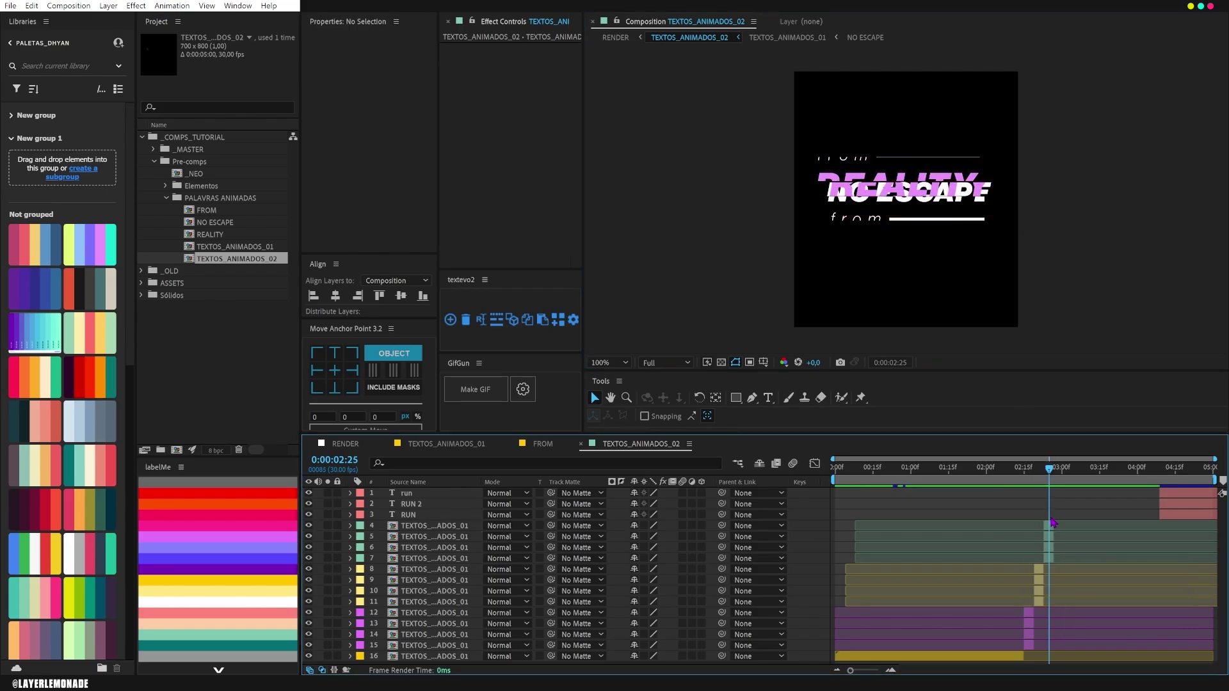
left_click(1048, 525)
left_click_drag(910, 209, 923, 218)
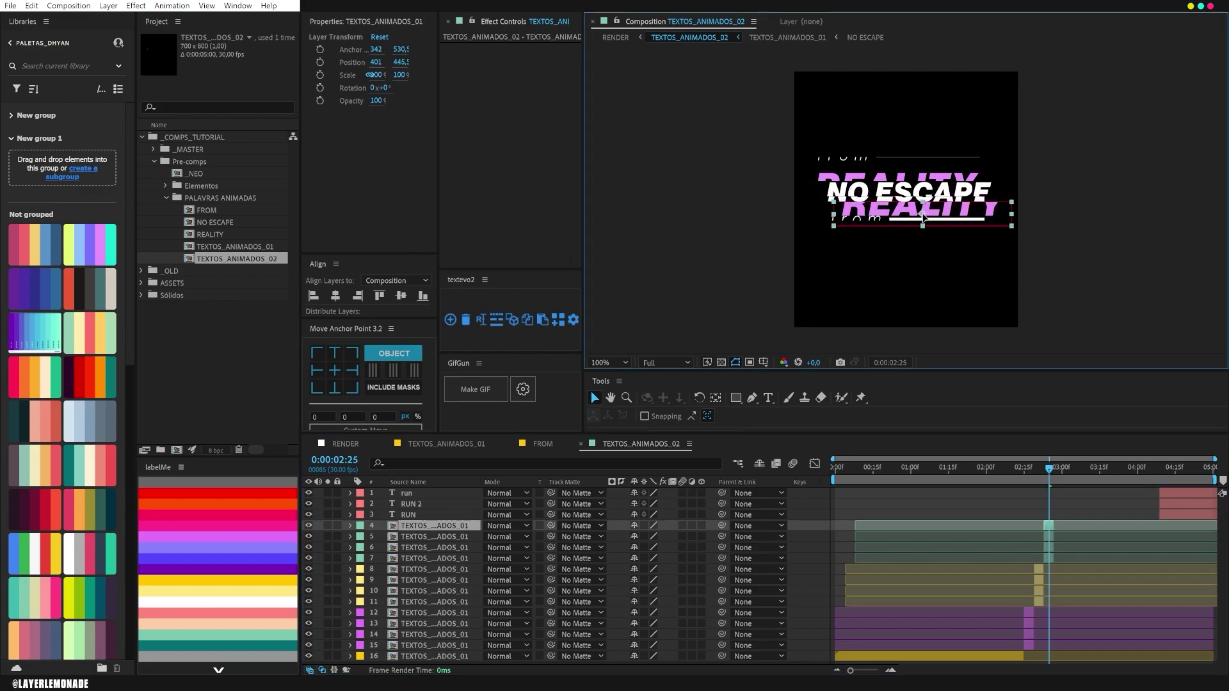
left_click(858, 162)
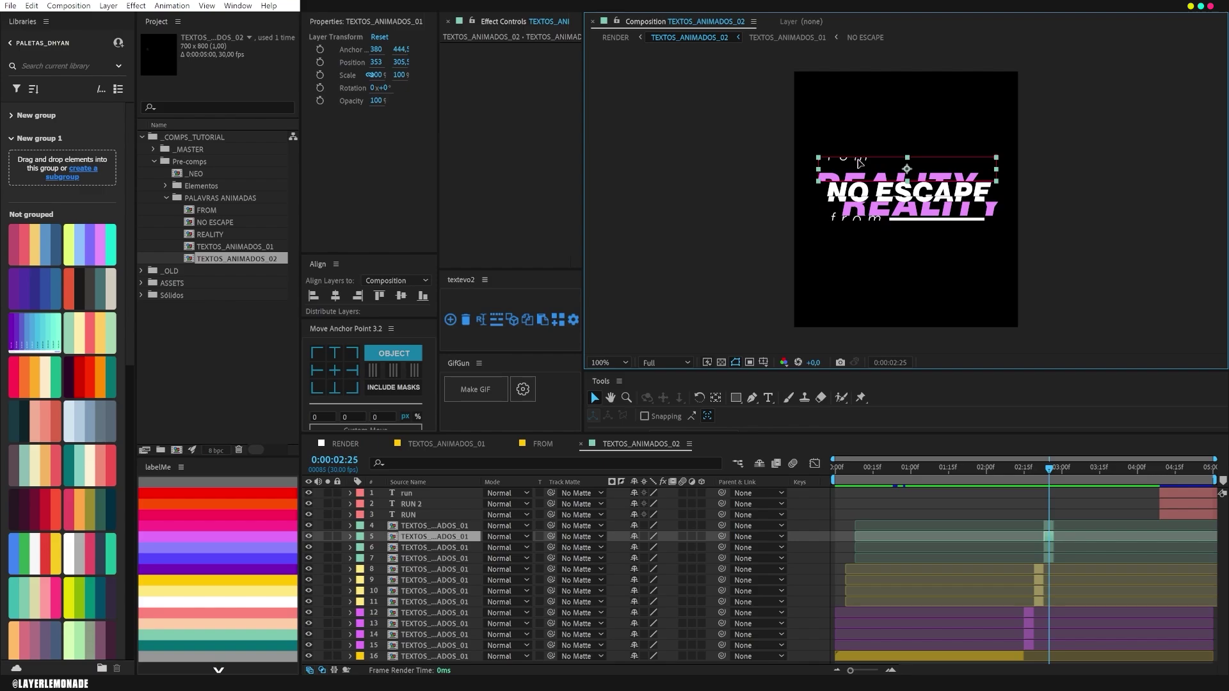
left_click_drag(859, 162, 858, 168)
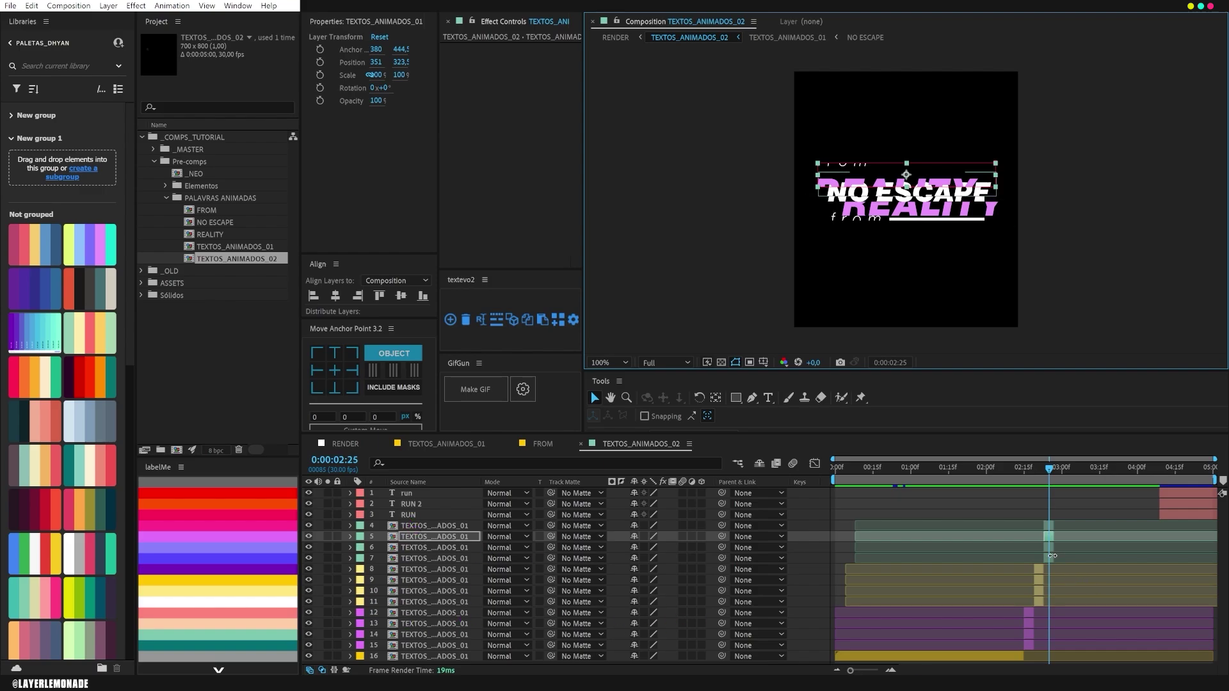
- Move the three RUN text layers earlier to start right after the green strips, and preview the transition
left_click_drag(996, 474, 1035, 482)
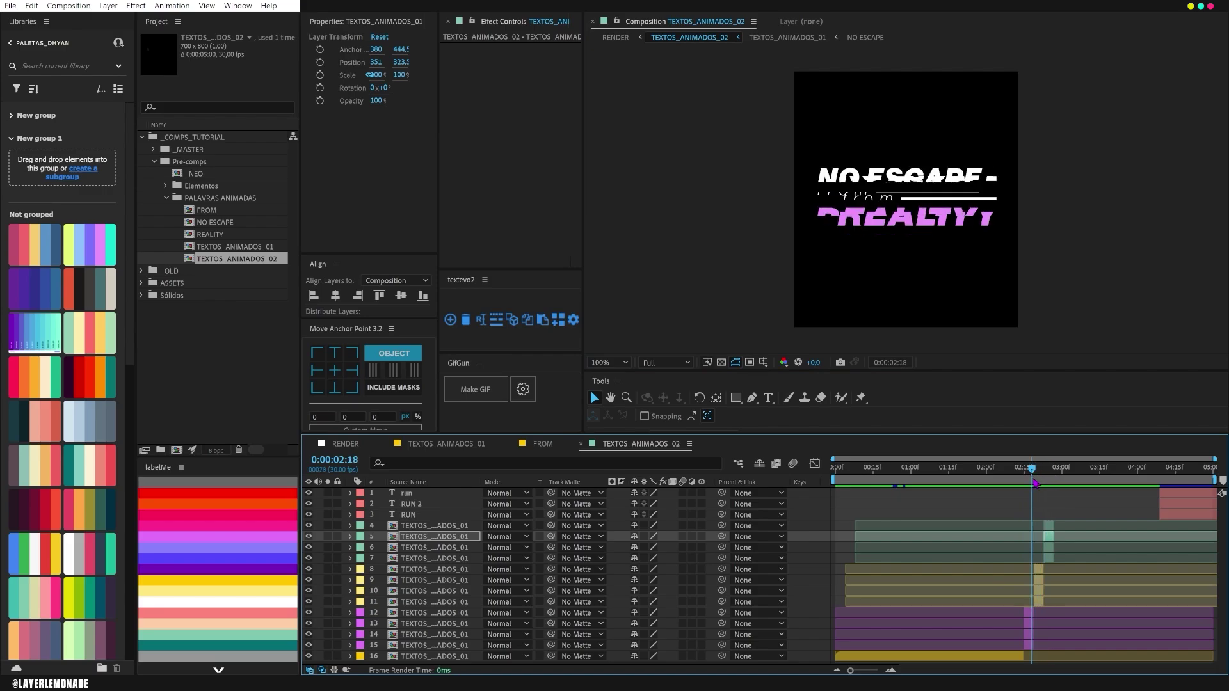
left_click(1170, 517)
left_click(1175, 500, "shift")
left_click_drag(1175, 499, 1007, 483)
key("space")
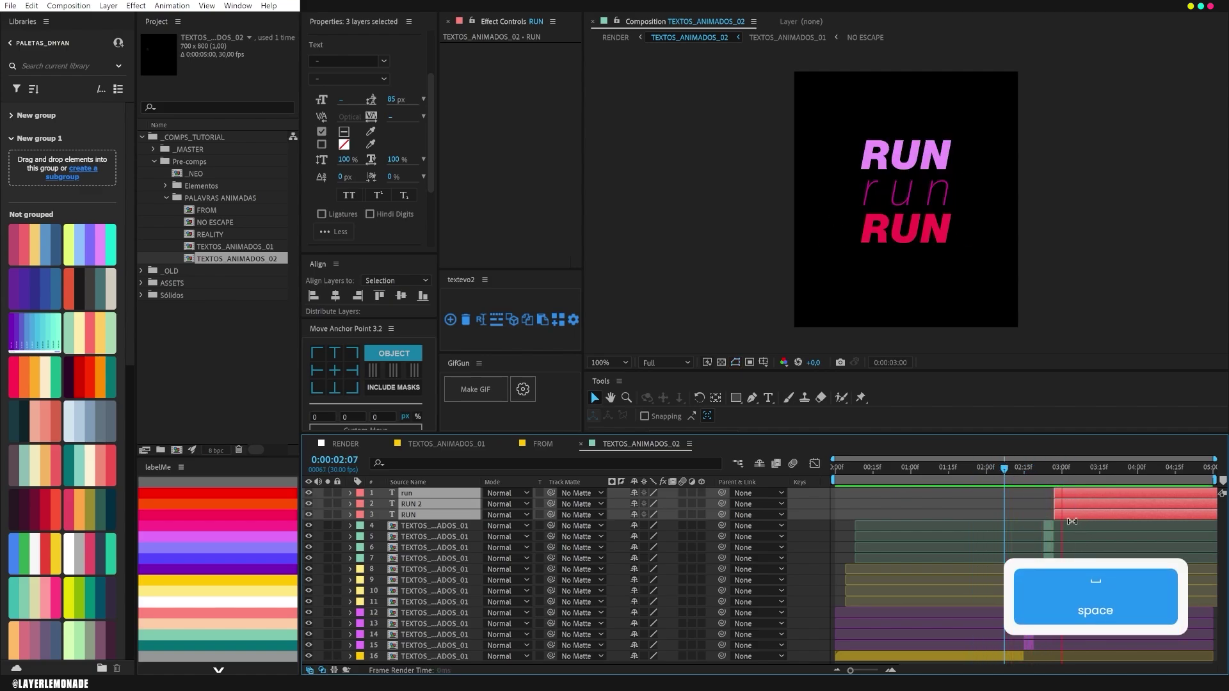
- Trim the end of the four green strip layers back to 0:00:02:26, and step back to 0:00:02:23
left_click(1054, 479)
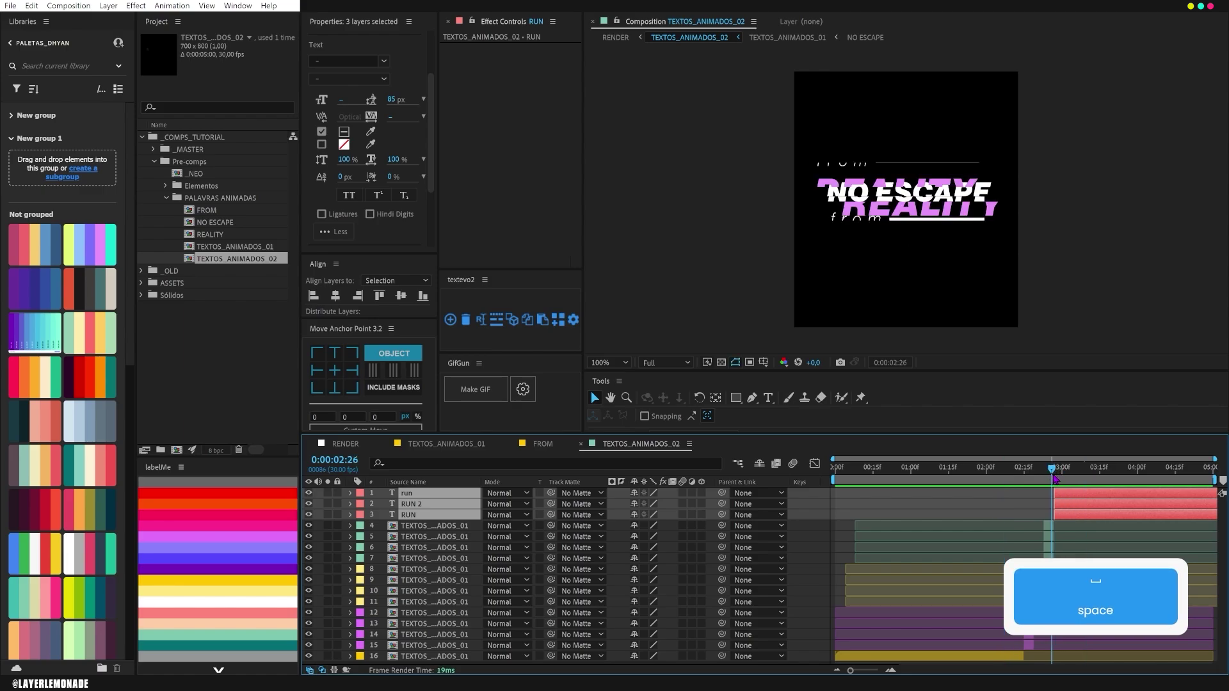
left_click(1053, 525)
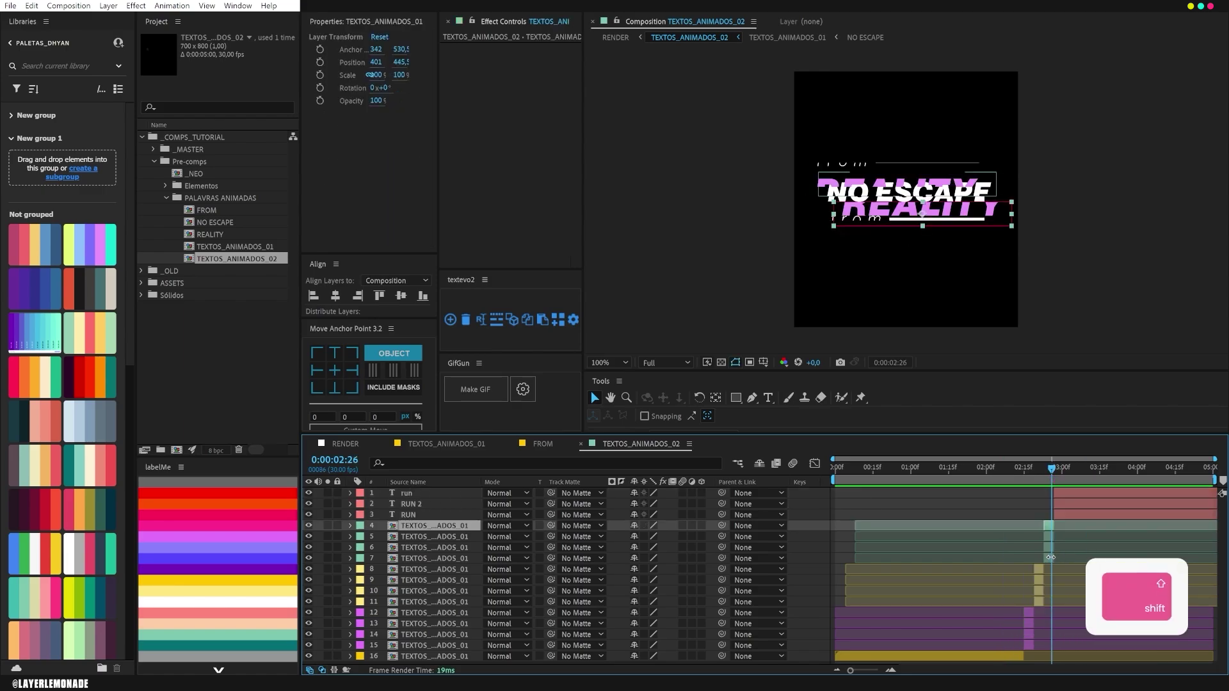
left_click(1052, 556, "shift")
left_click_drag(1052, 556, 1051, 556)
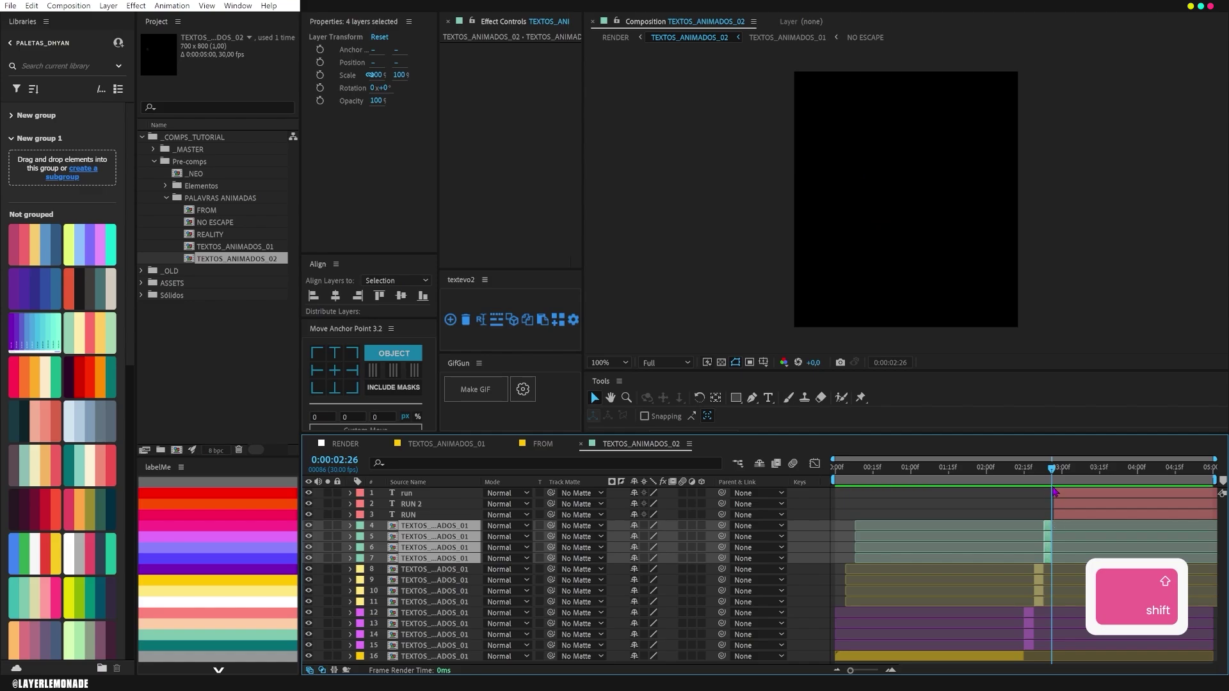
key("ctrl+Left")
key("ctrl+Left")
key("ctrl+Left")
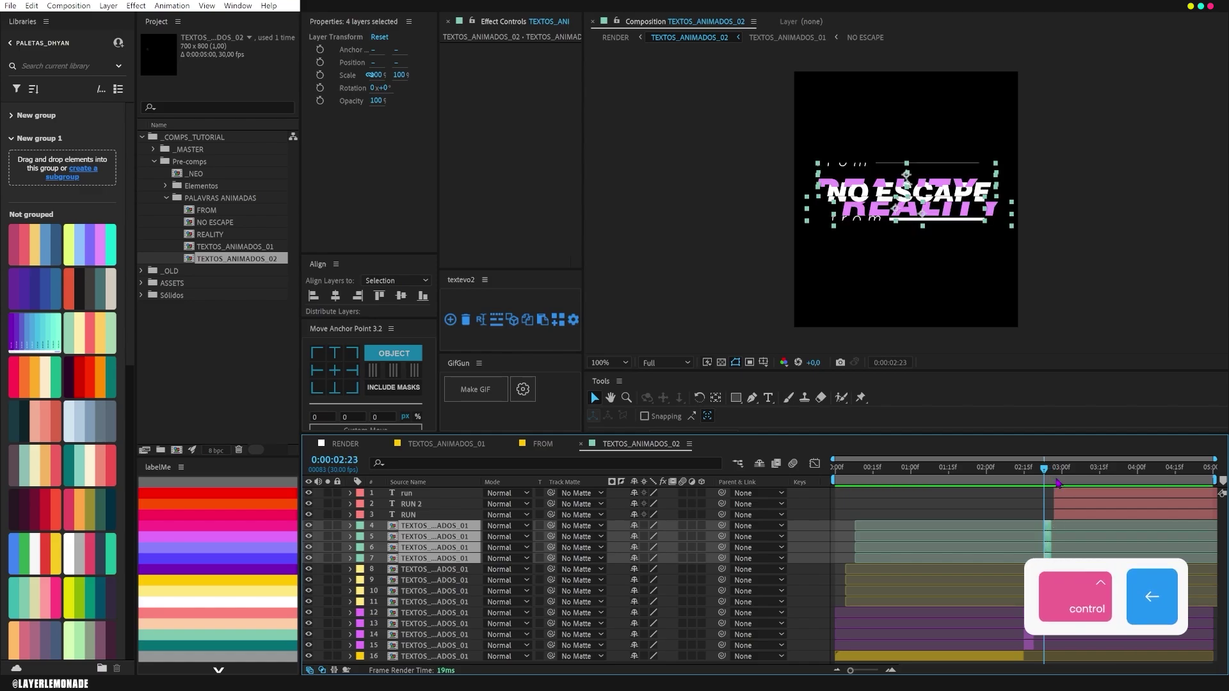
- Move the three RUN text layers slightly earlier so they start directly after the shortened green strips
left_click(1075, 507)
left_click(1069, 513)
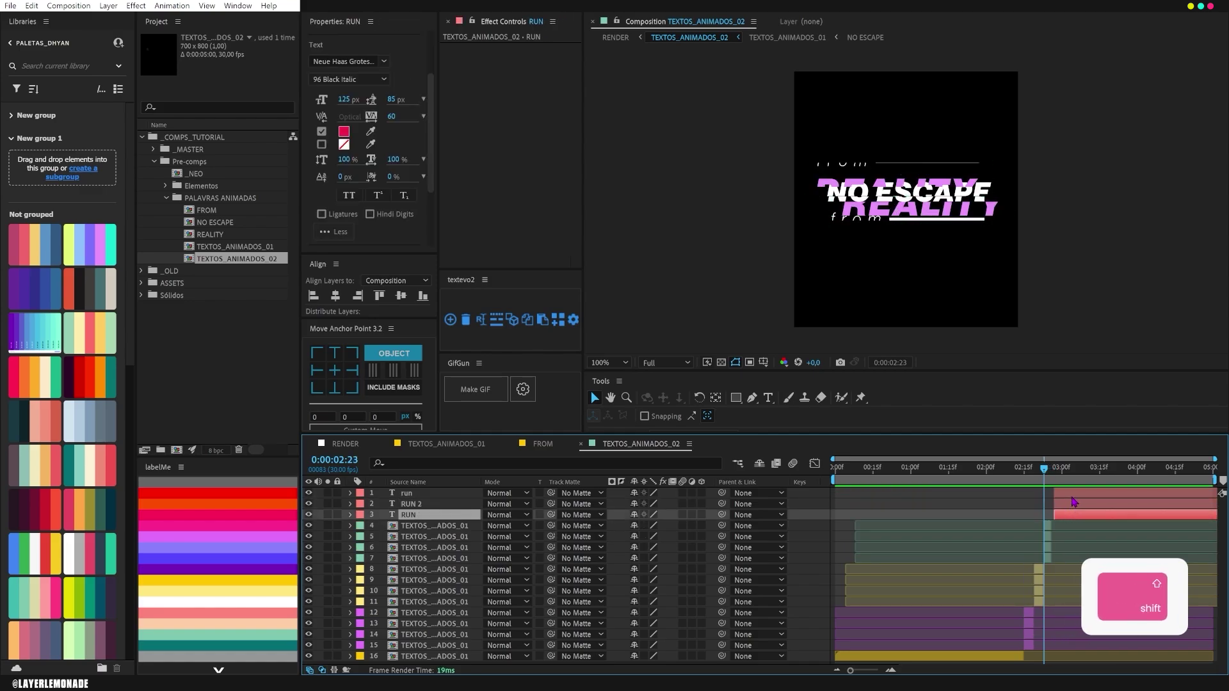
left_click(1076, 494, "shift")
left_click_drag(1076, 494, 1074, 493)
- Trim about one frame off the ends of the four yellow strip layers and the four purple strip layers
left_click(1038, 602)
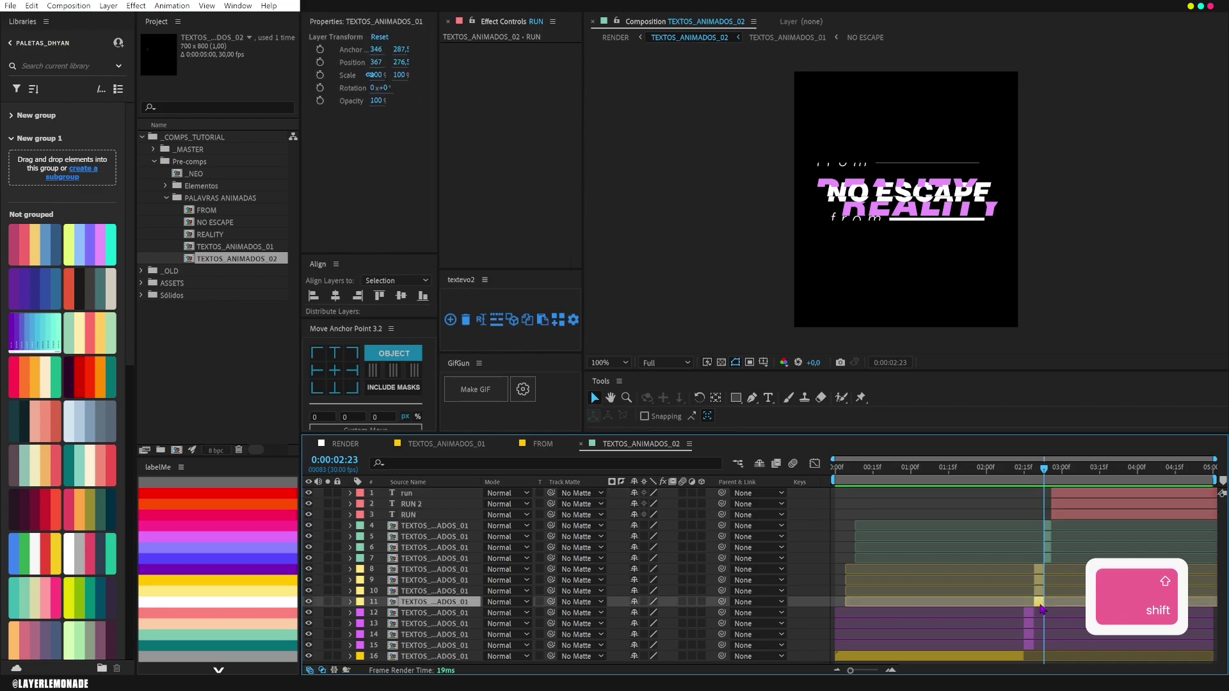
left_click(1044, 568, "shift")
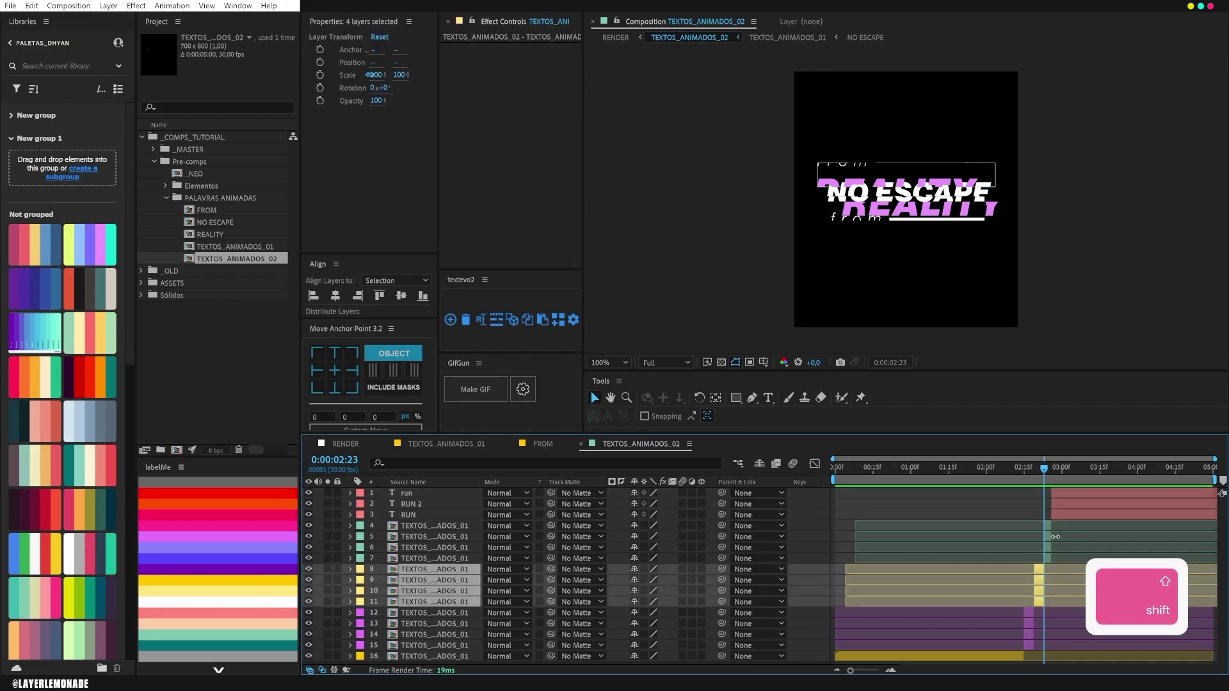
left_click_drag(1044, 571, 1042, 569)
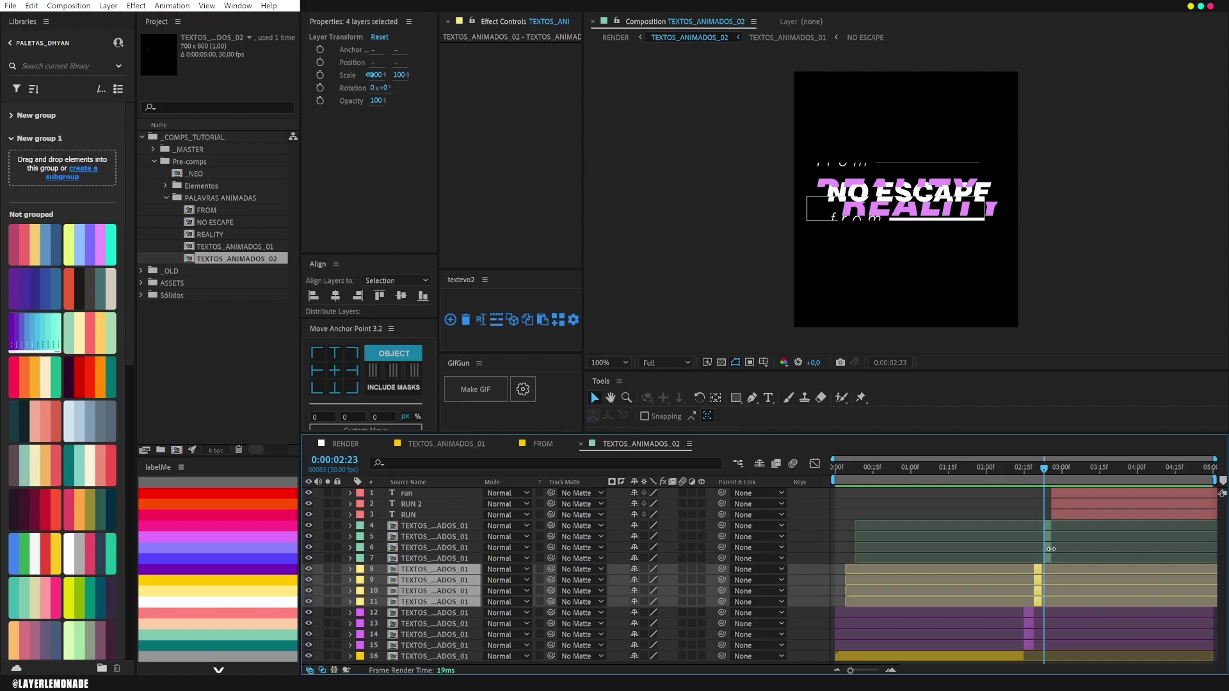
left_click(1030, 614)
left_click(1031, 645, "shift")
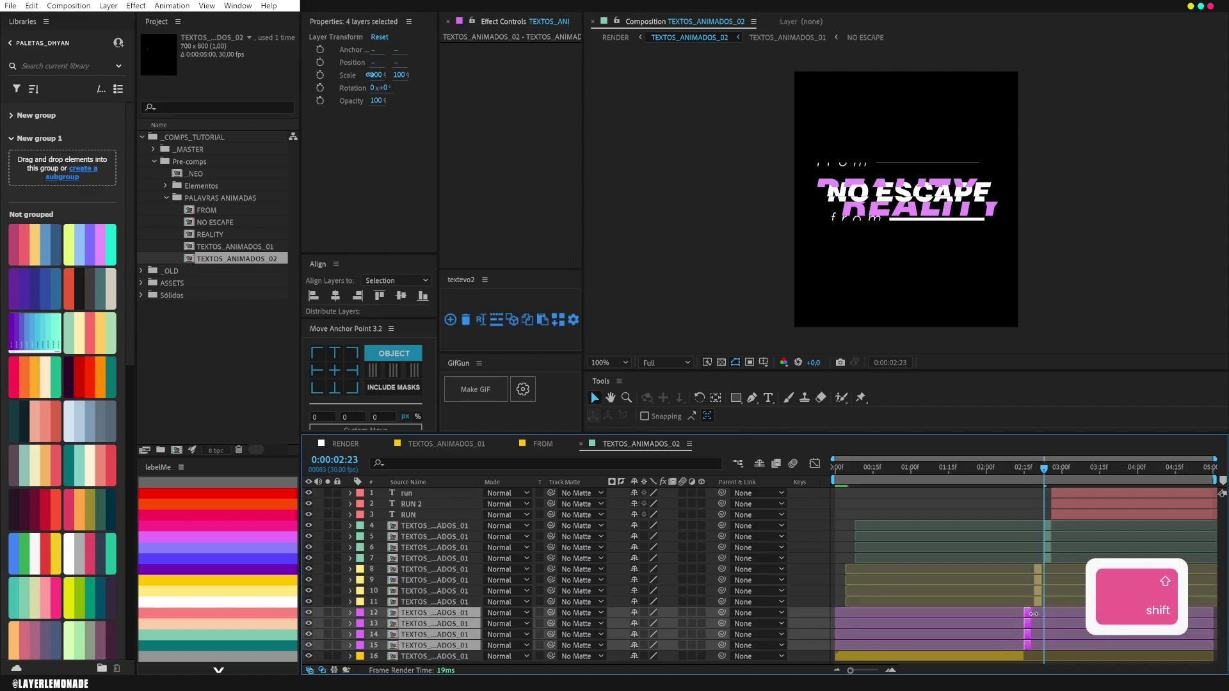
- Close the timing gaps by moving the yellow strips, green strips and RUN text layers earlier, each set starting where the previous one ends
left_click(1039, 601)
left_click(1039, 568, "shift")
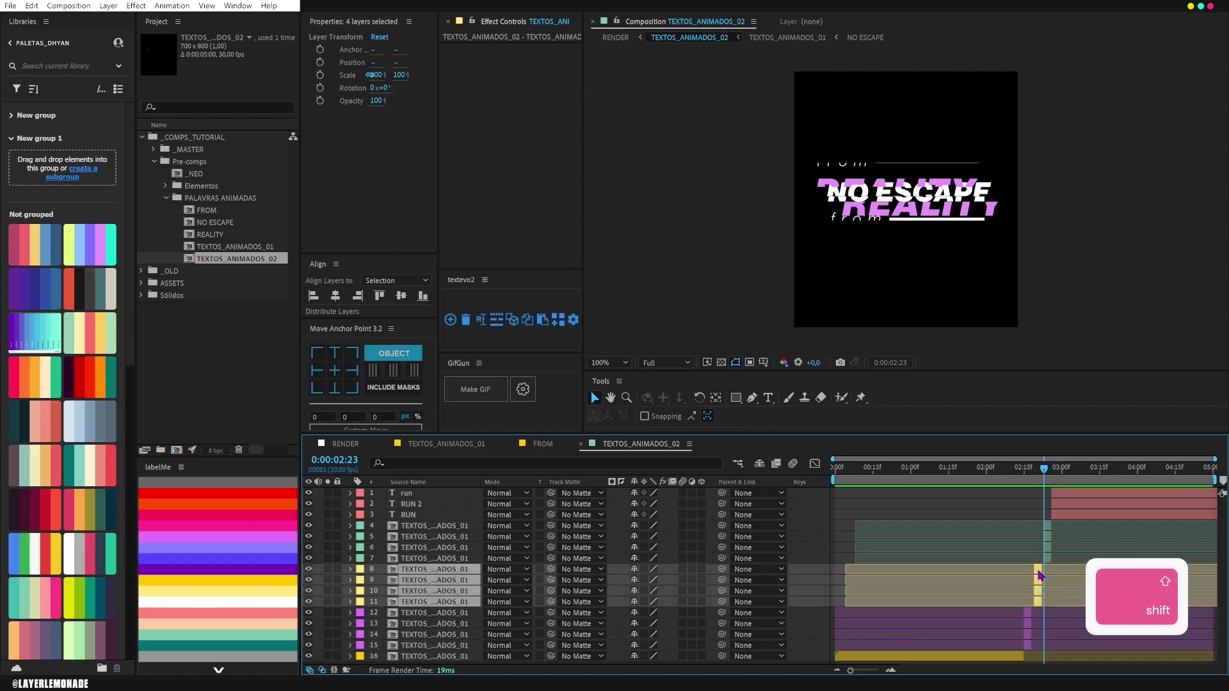
left_click_drag(1039, 568, 1036, 568)
left_click(1048, 562)
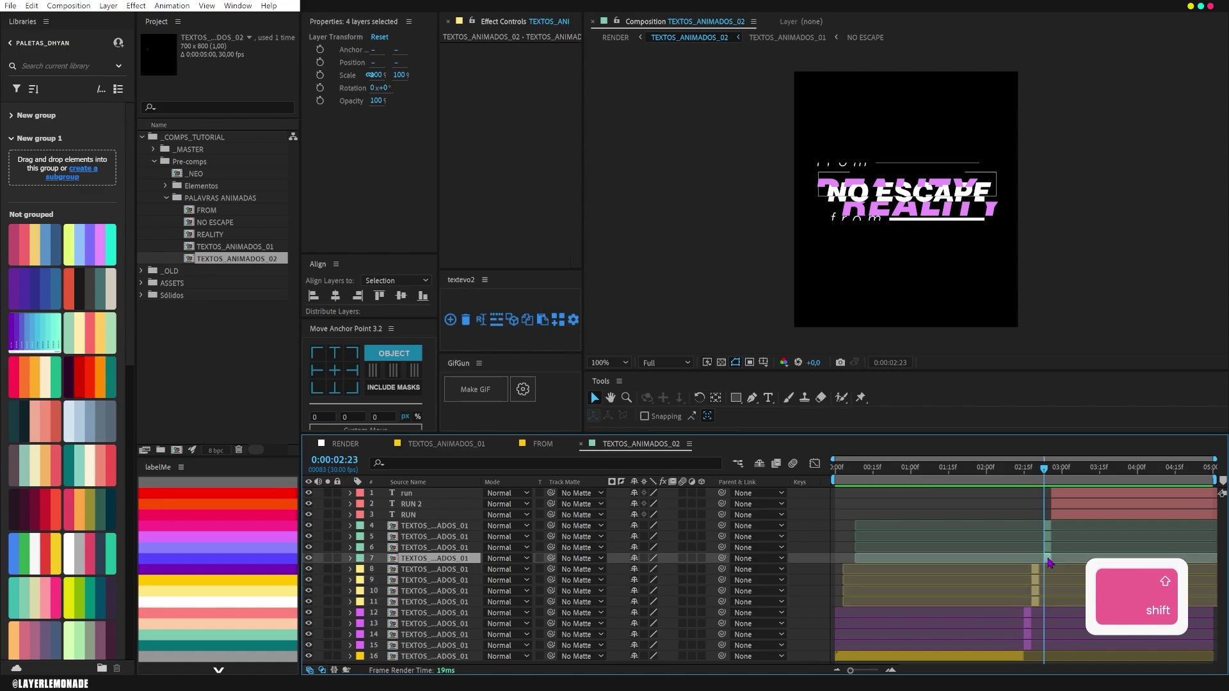
left_click(1047, 527, "shift")
left_click_drag(1046, 528, 1059, 499)
left_click(1060, 518)
left_click(1067, 494, "shift")
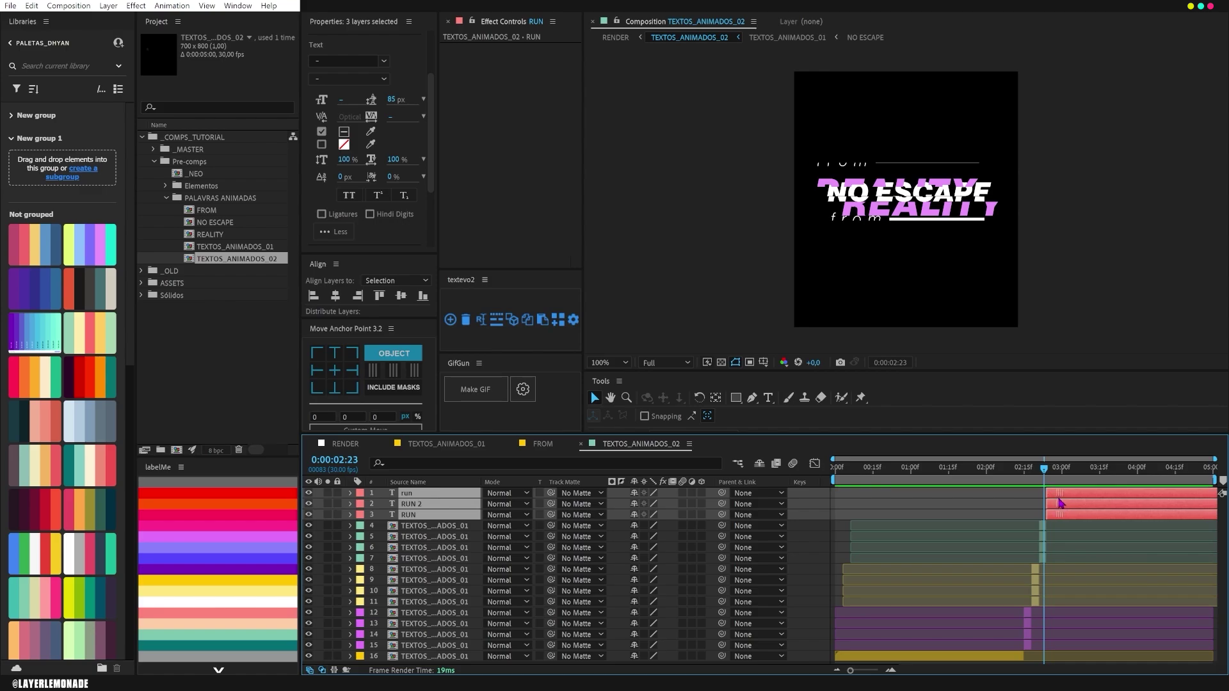
- Preview the animation from the start, and replay it through the transition to the RUN text
left_click_drag(902, 470, 834, 471)
key("space")
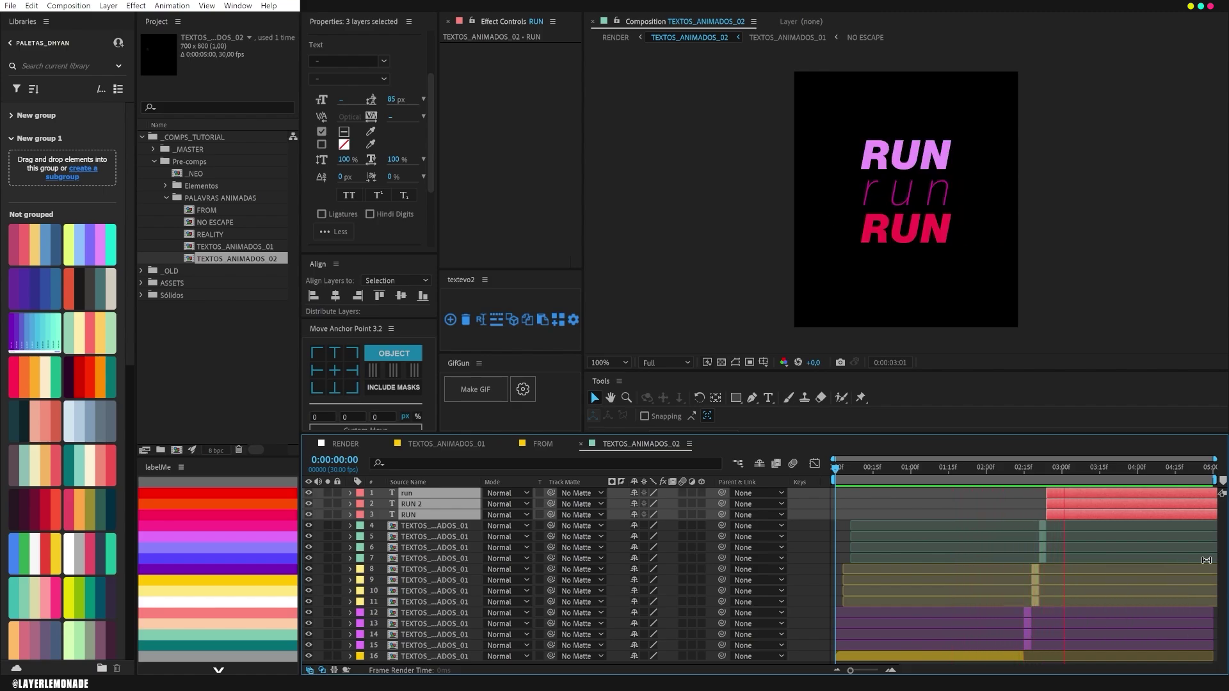
key("space")
left_click_drag(1036, 471, 1009, 471)
key("space")
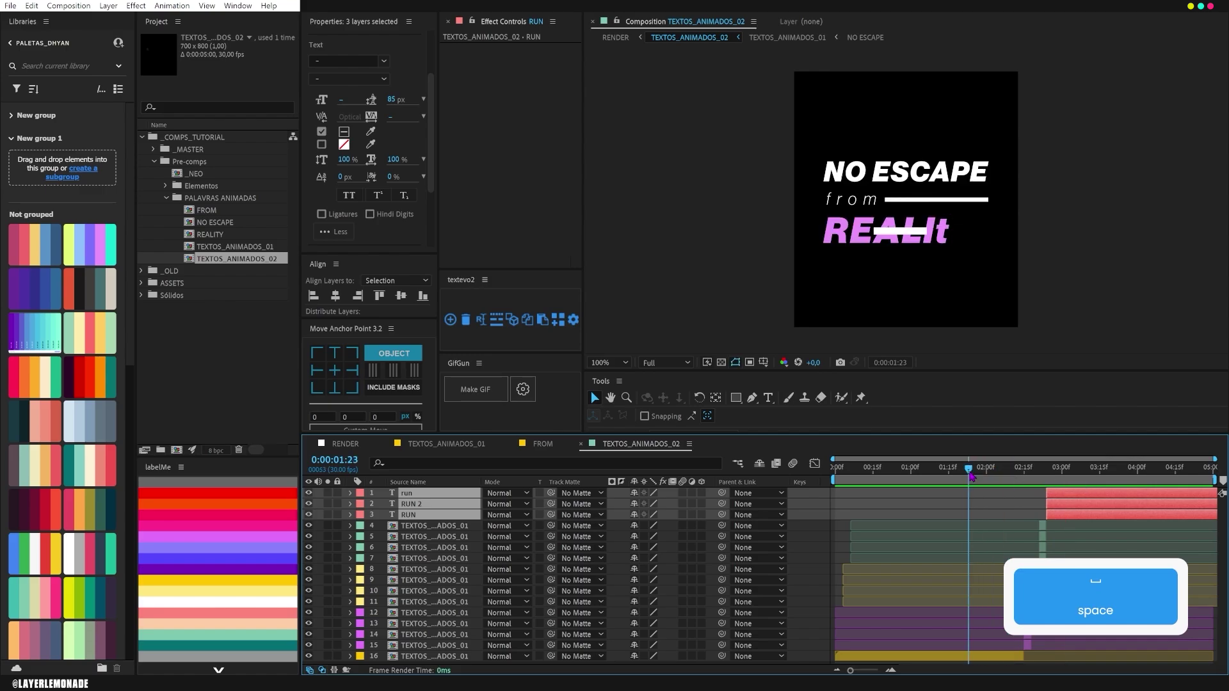
key("shift")
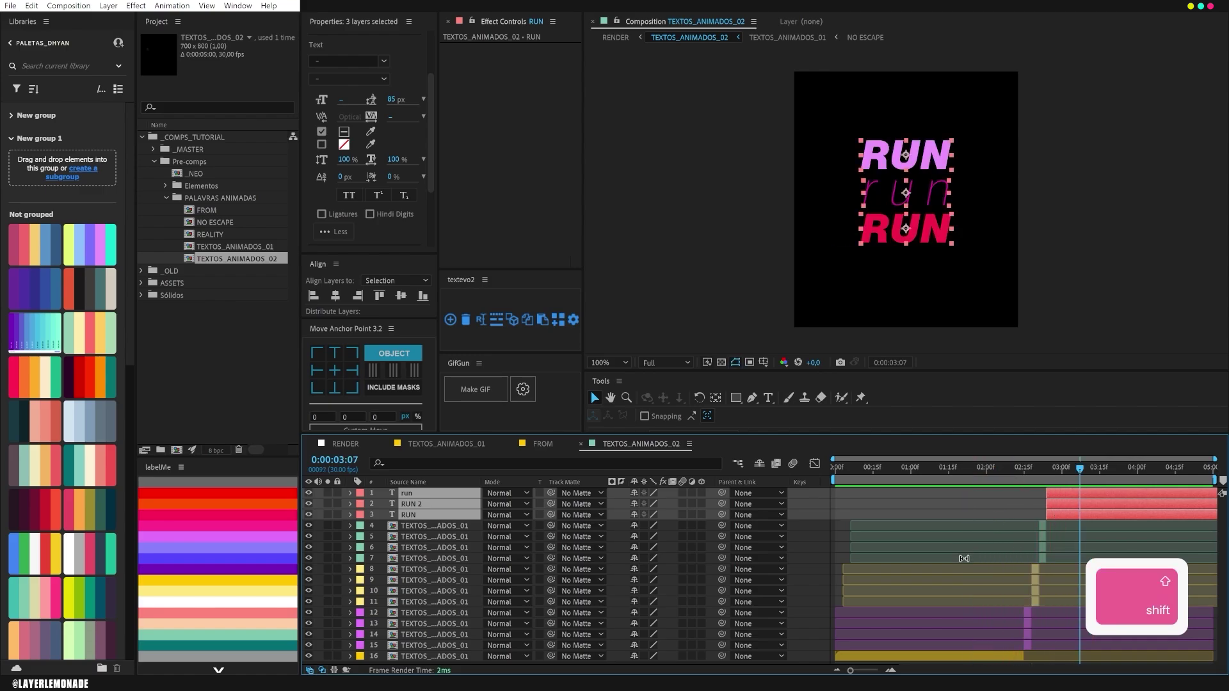
- Delay the RUN text layers and all twelve strip layers, and extend the base TEXTOS_ANIMADOS_01 layer up to the purple strips
left_click_drag(1078, 519, 1086, 518)
left_click(1026, 641)
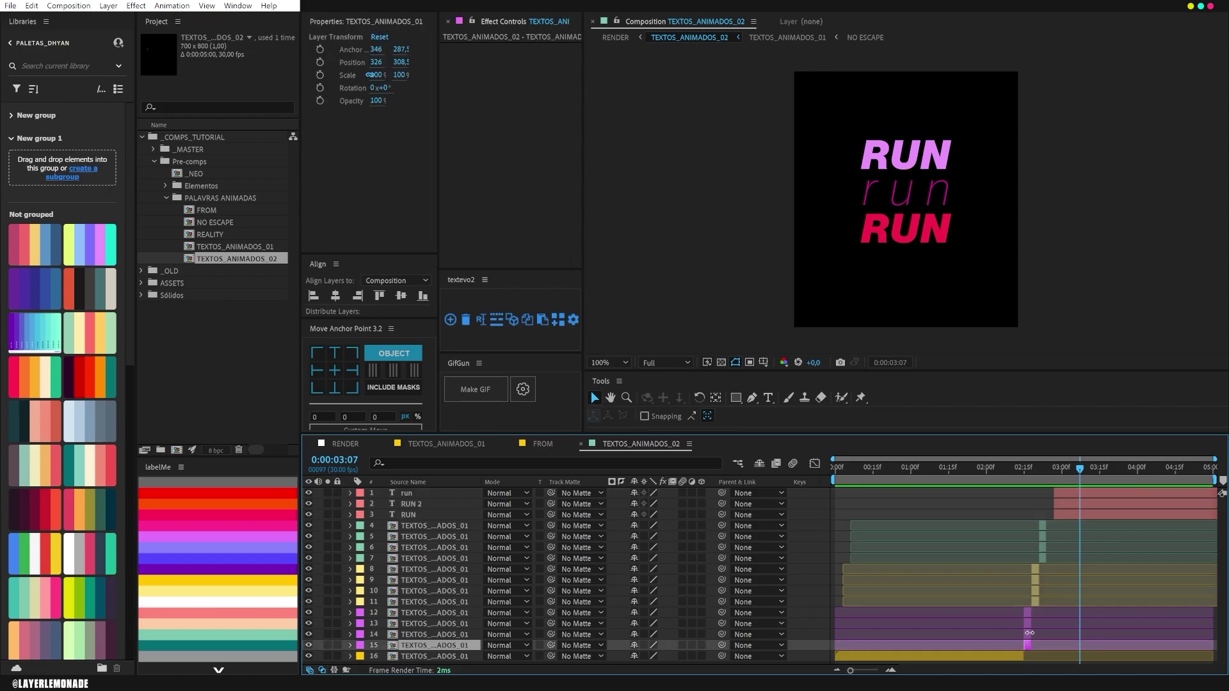
left_click(1043, 525, "shift")
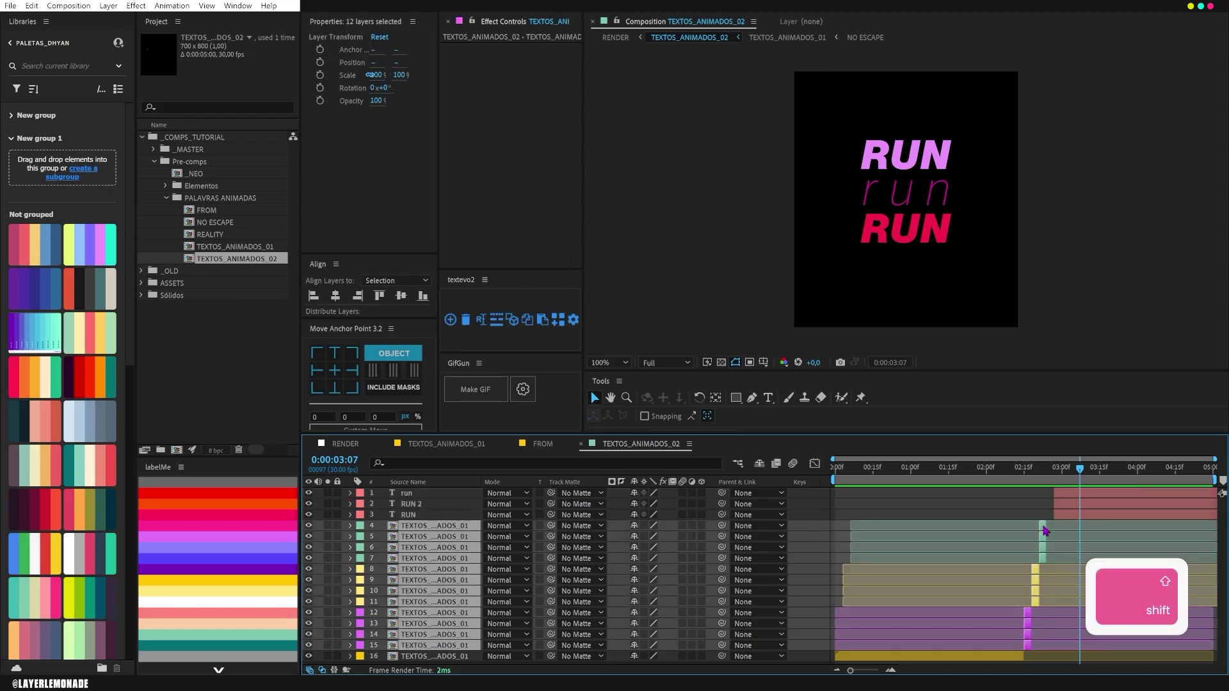
left_click_drag(1043, 530, 1047, 531)
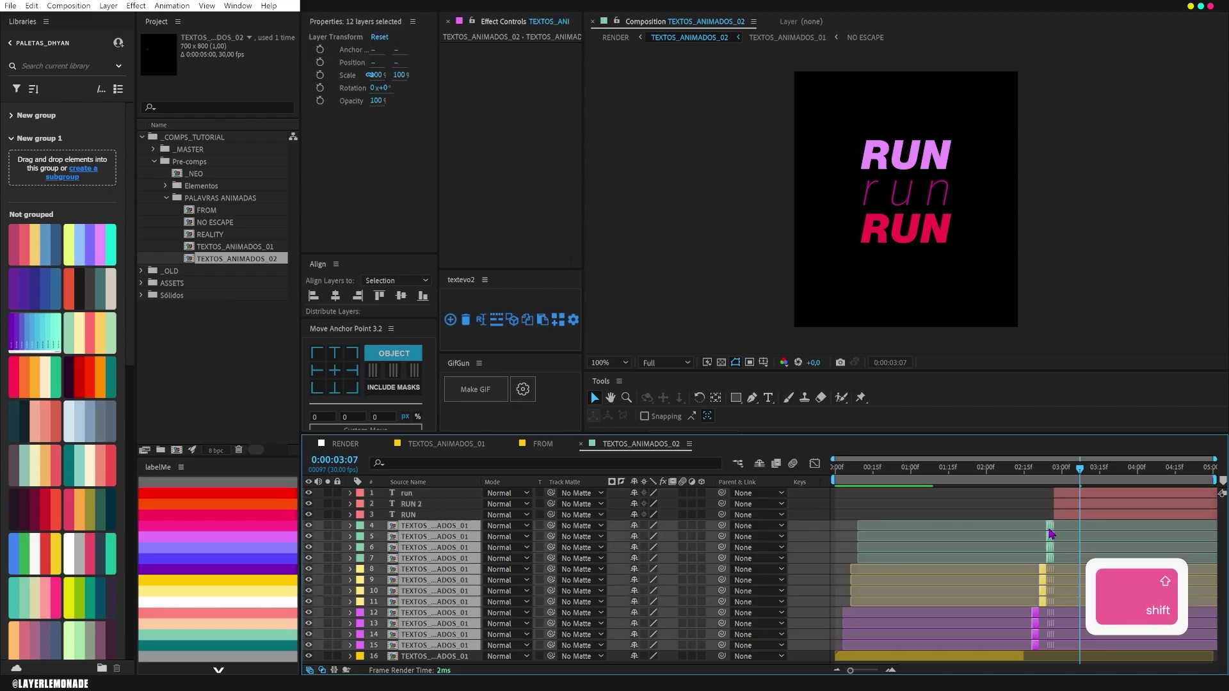
left_click(1009, 655)
left_click_drag(1026, 658, 1031, 658)
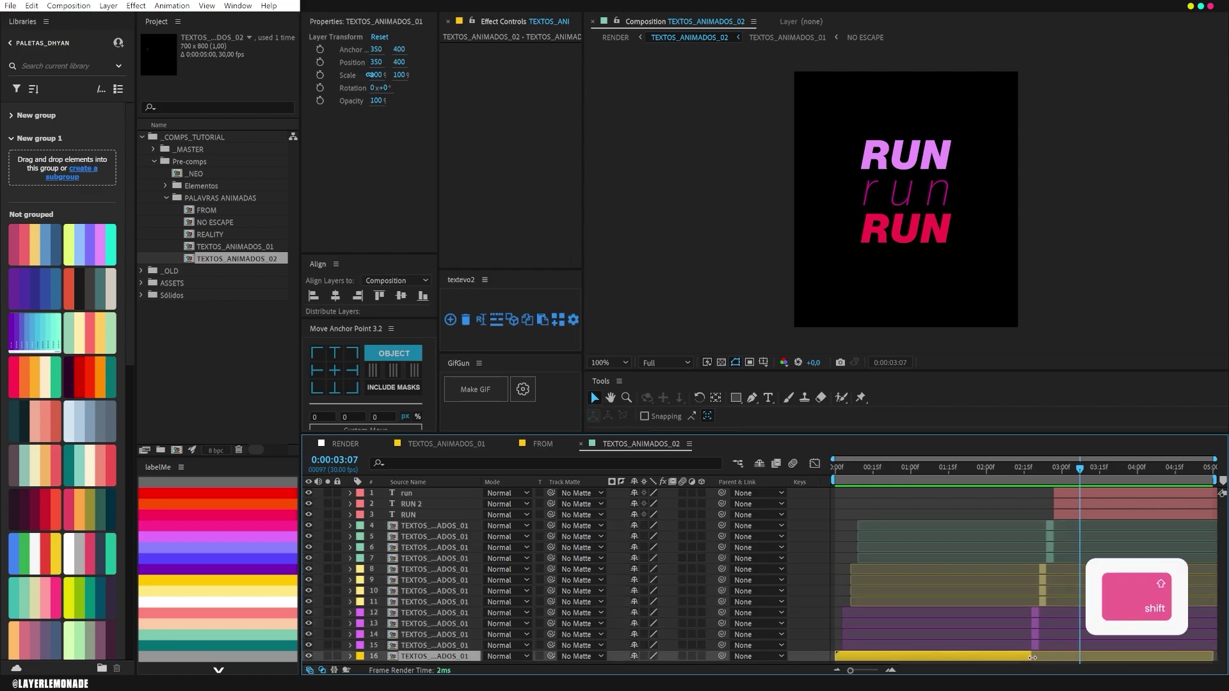
- Shift the RUN text layers to start at 0:00:02:29, move the twelve strips later to meet them, and lengthen the base layer to match
left_click(1079, 515)
left_click(1070, 494, "shift")
left_click_drag(1065, 496, 1069, 497)
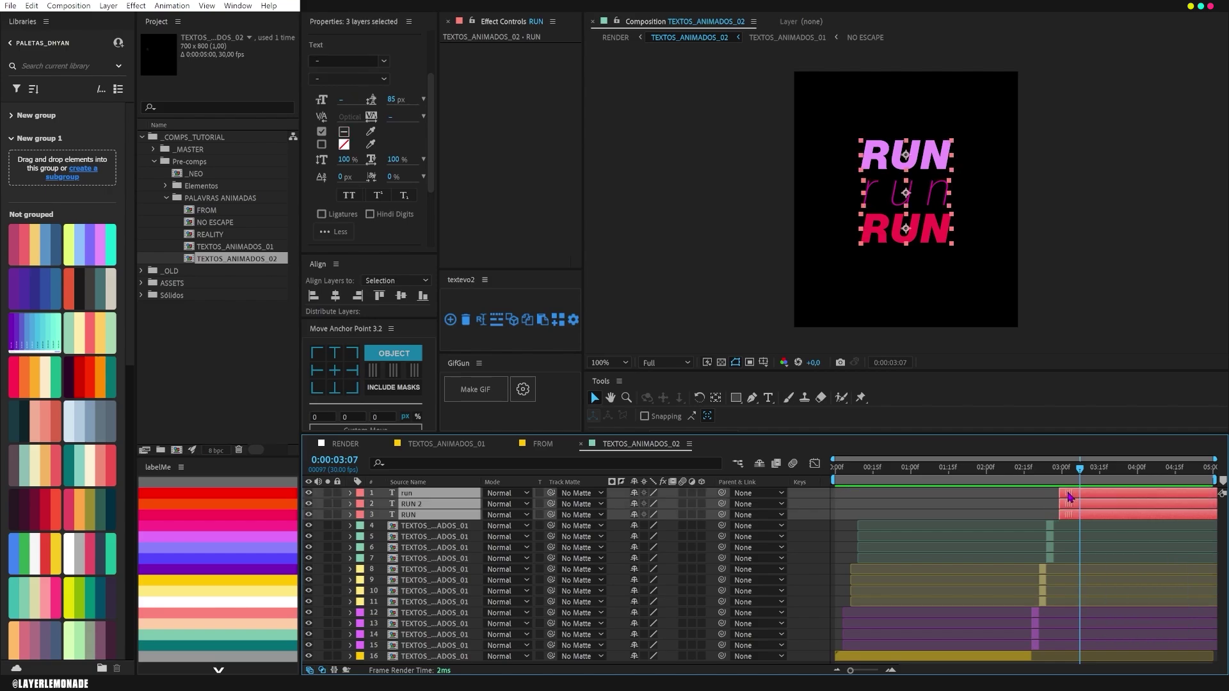
left_click(1041, 644)
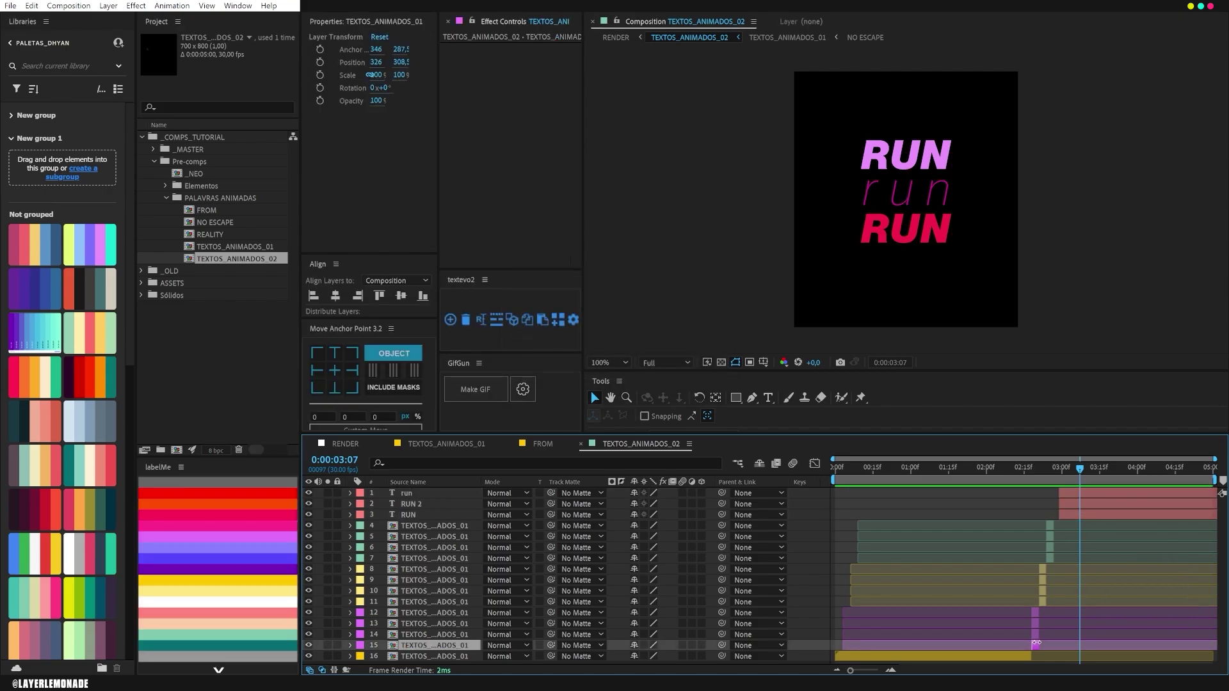
left_click(1053, 525, "shift")
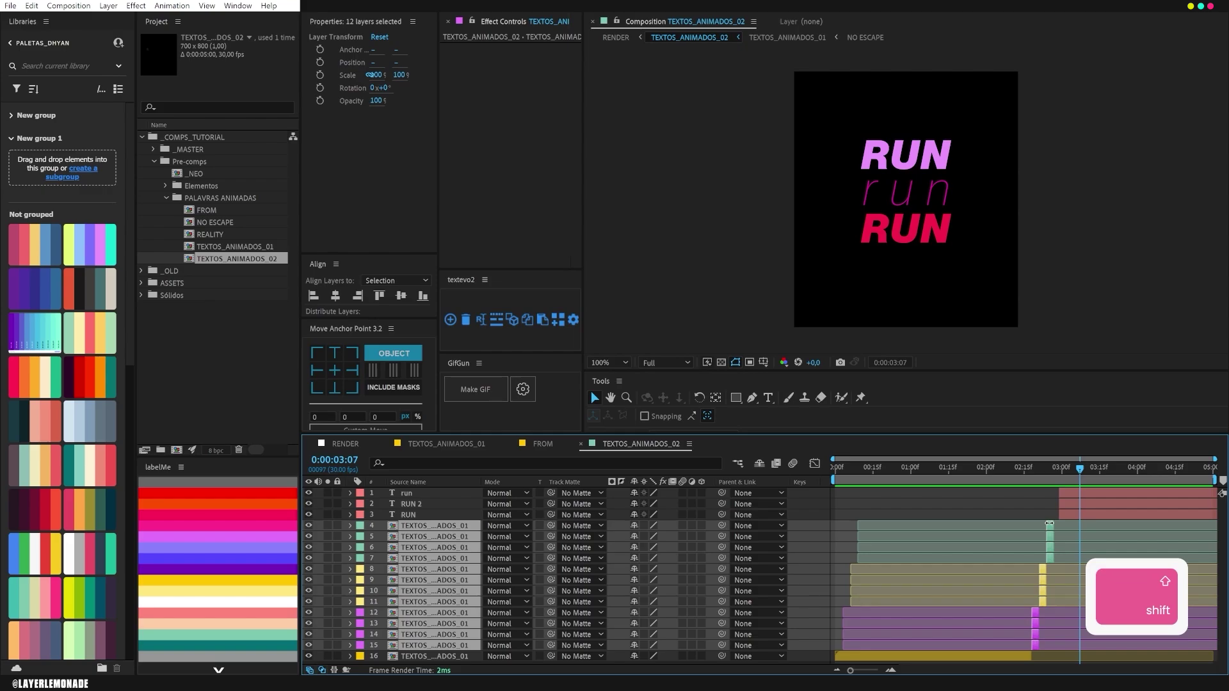
left_click_drag(1053, 530, 1054, 532)
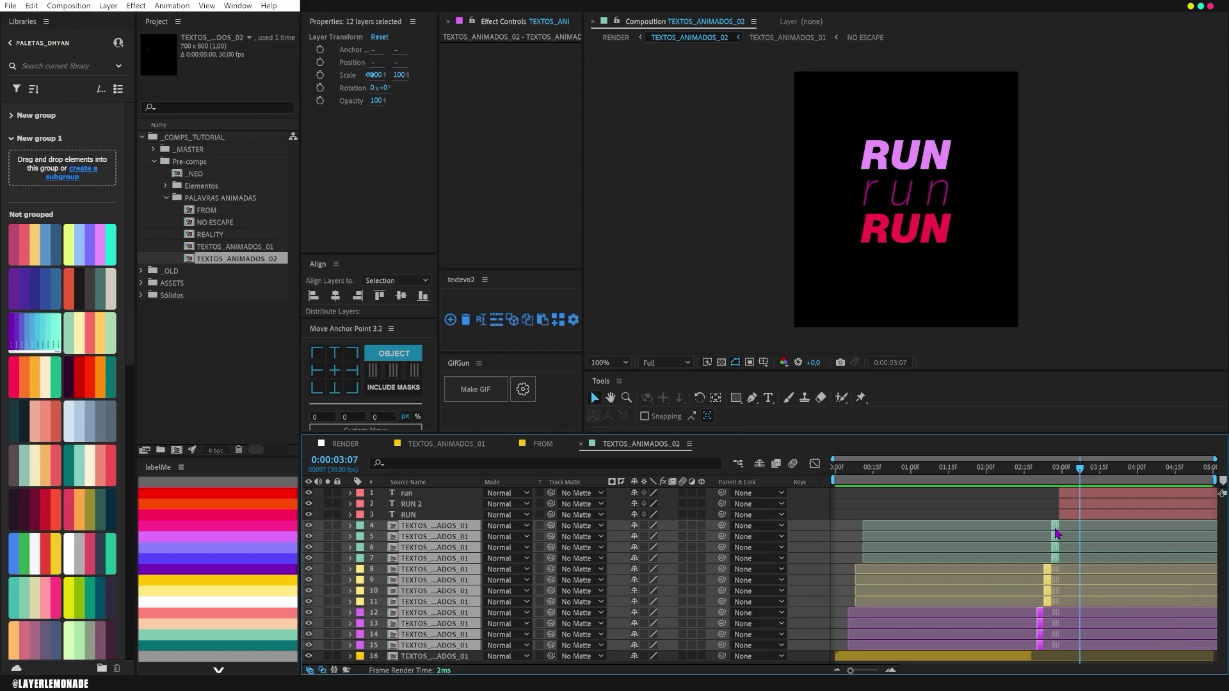
left_click(1030, 655)
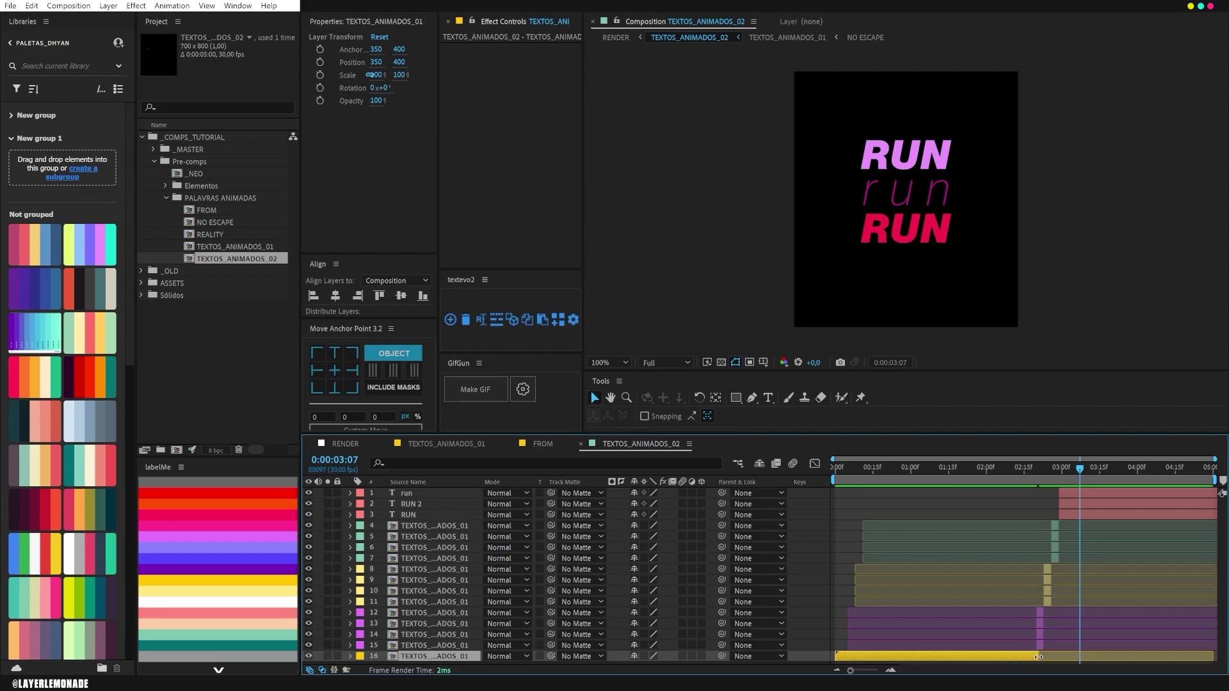
- Preview the retimed strip transition into the RUN text, and park the time at 0:00:03:02
left_click_drag(1020, 471, 965, 496)
key("space")
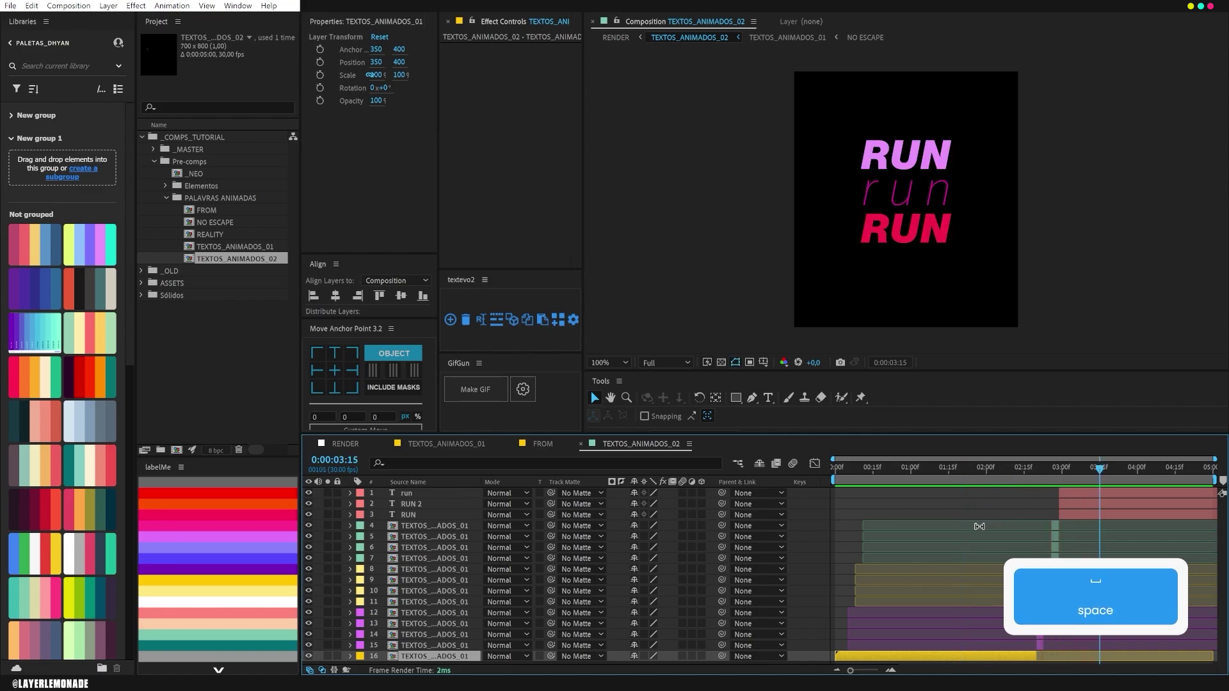
left_click(1067, 469)
left_click(1076, 513)
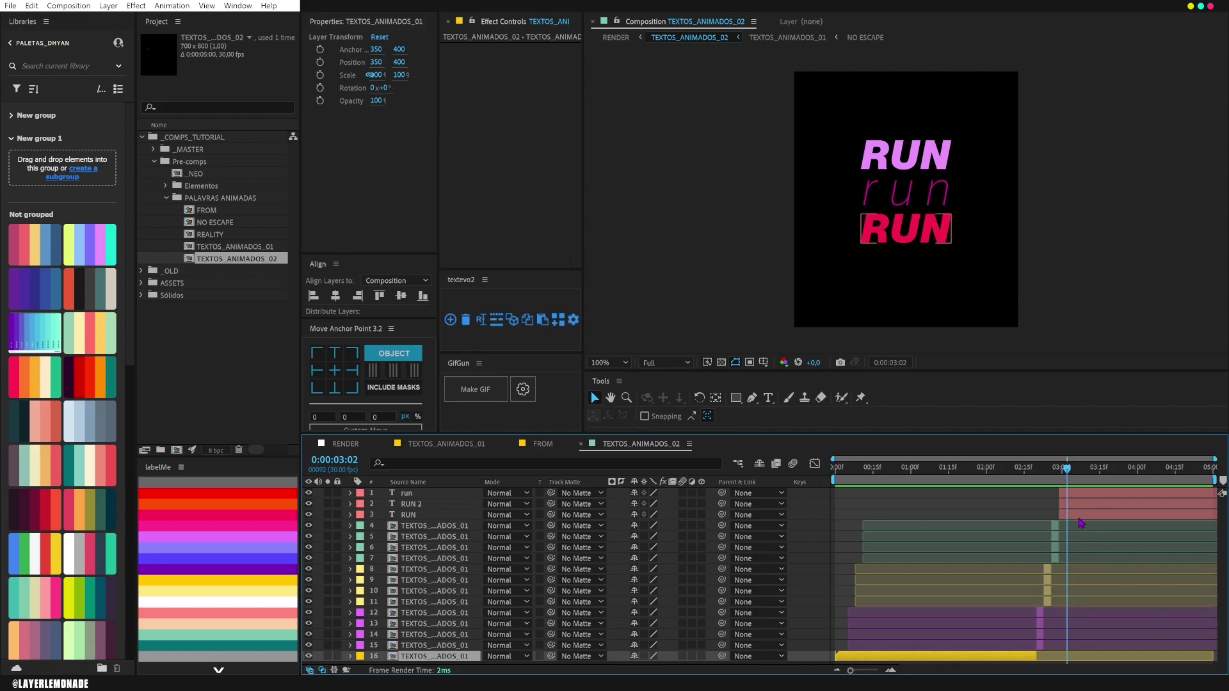
- Preview the FROM composition from the start, and copy the F layer's Opacity flicker keyframes
left_click(542, 444)
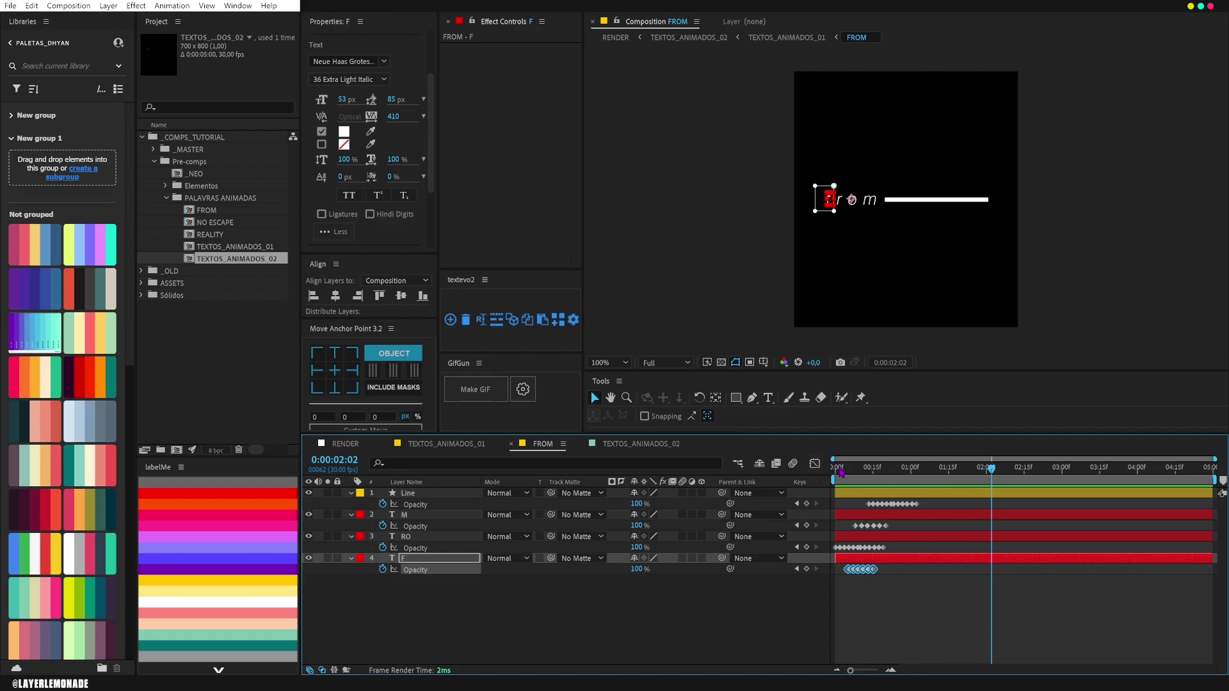
mouse_move(841, 472)
left_mouse_down()
mouse_move(862, 472)
mouse_move(832, 473)
left_mouse_up()
left_click(732, 620)
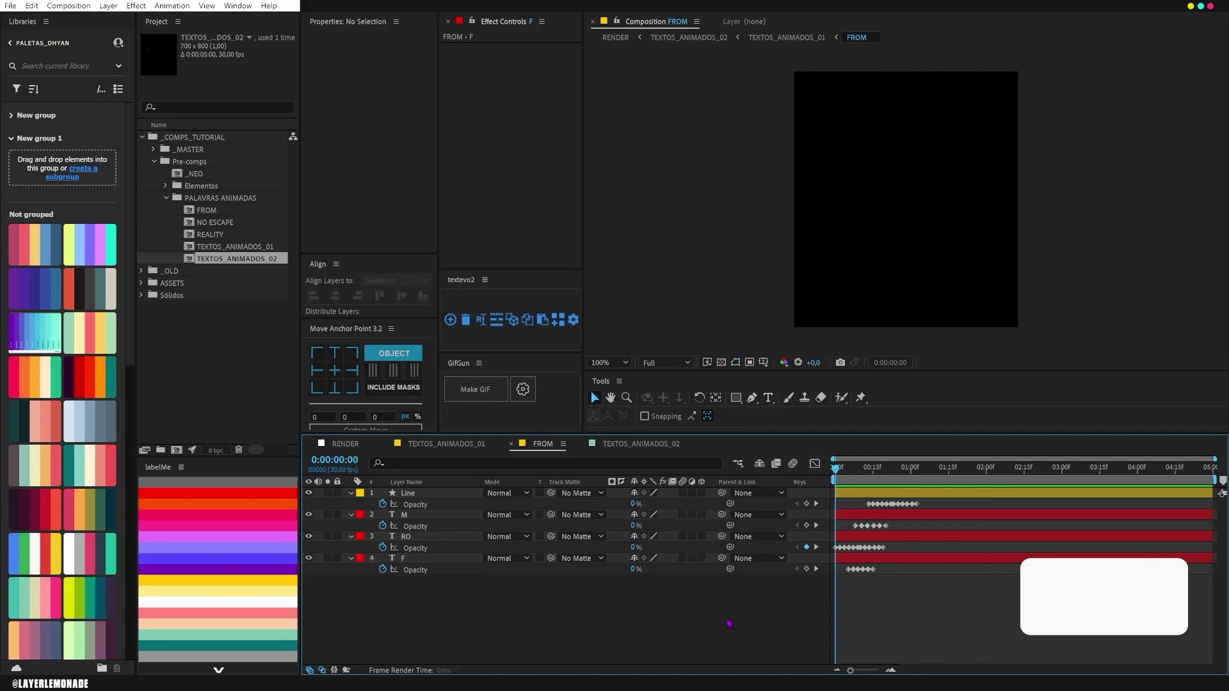
key("space")
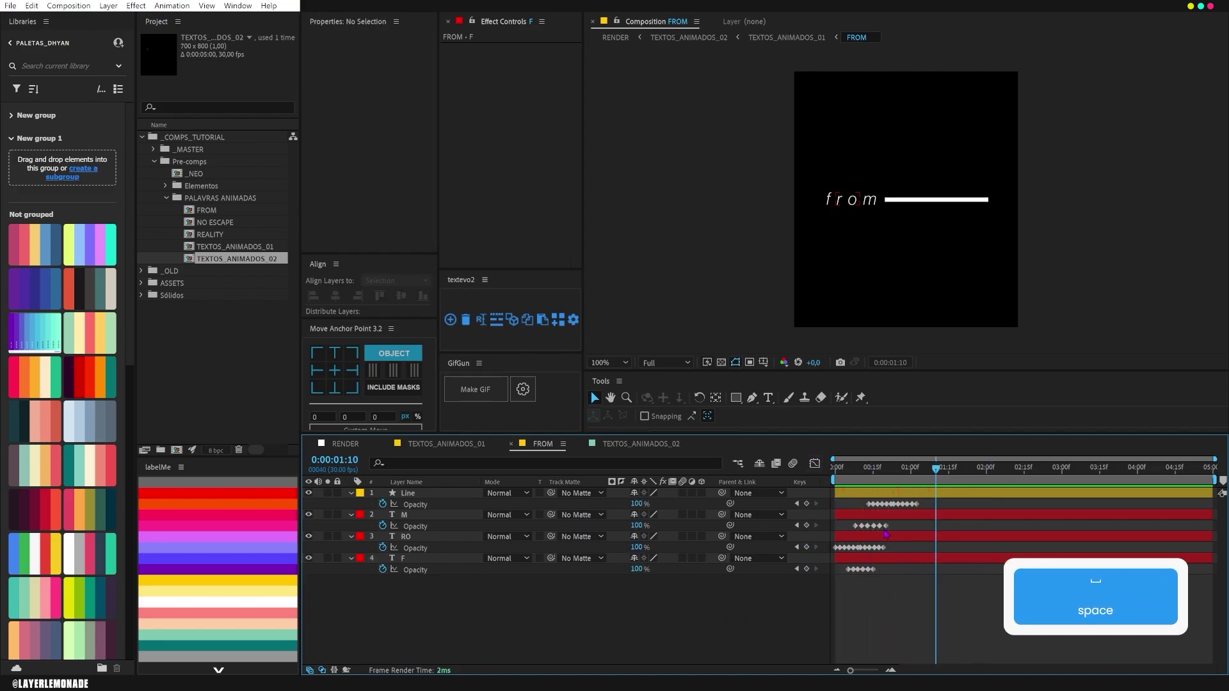
left_click(415, 570)
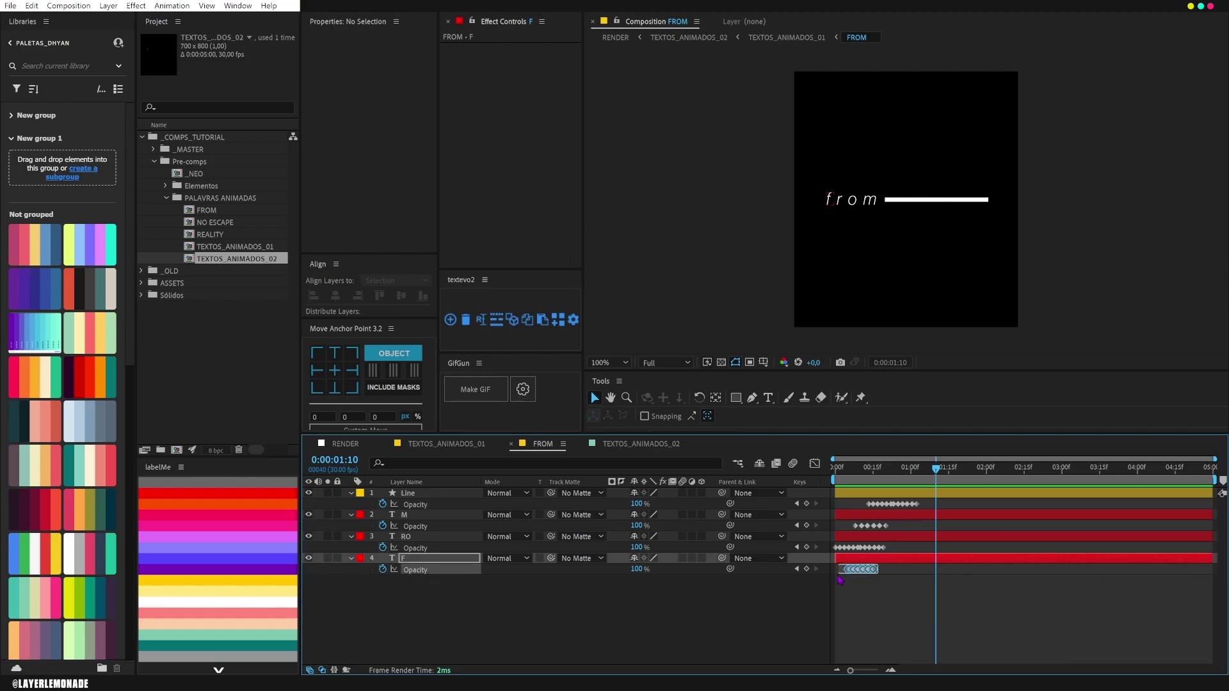
key("ctrl+c")
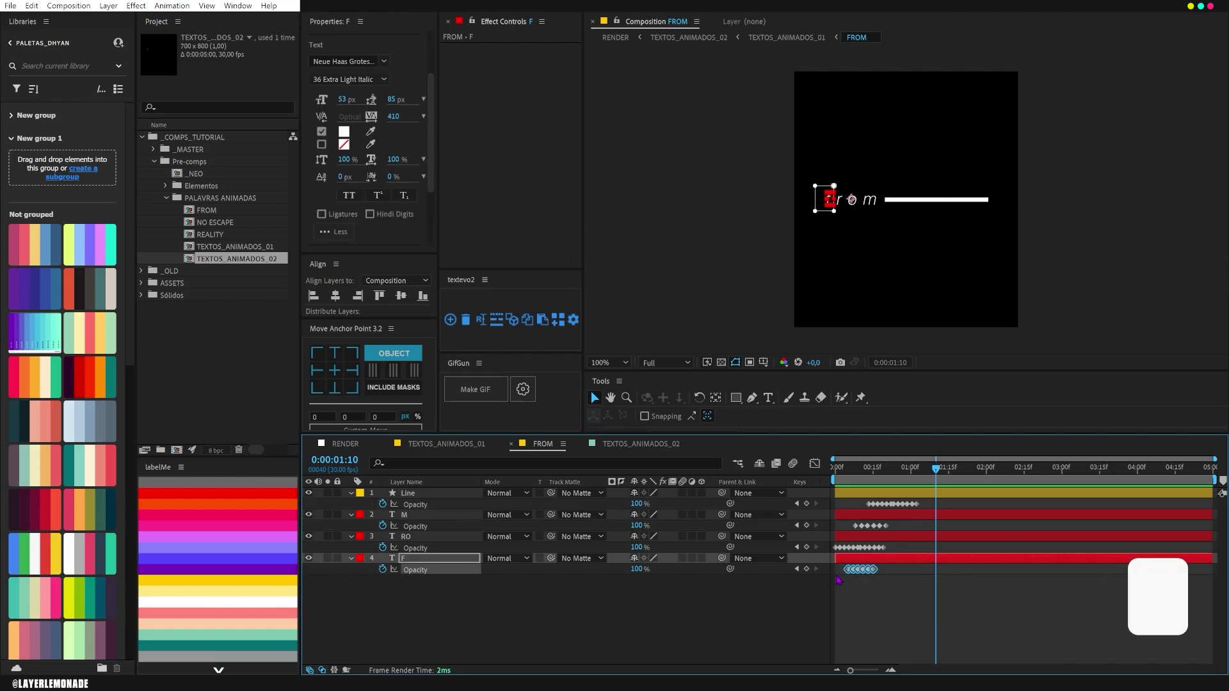
- Paste the Opacity keyframes onto the three RUN text layers at 0:00:02:29 in TEXTOS_ANIMADOS_02, and reveal their keyframes
left_click(620, 445)
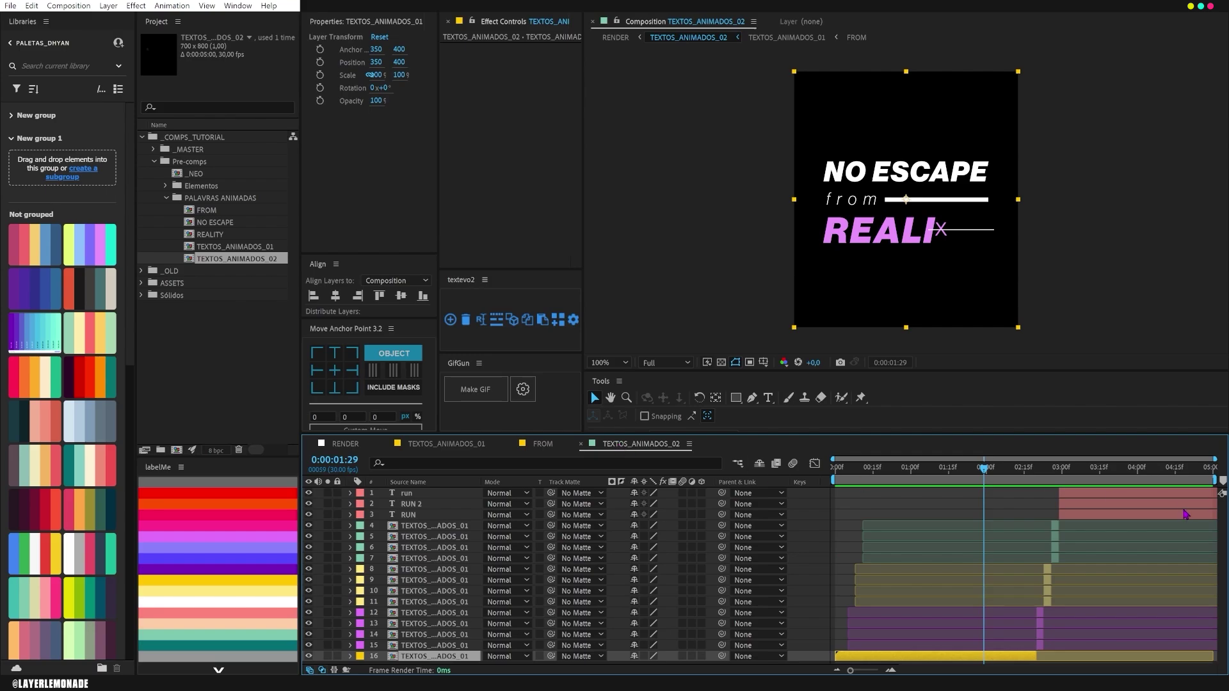
left_click(1067, 516)
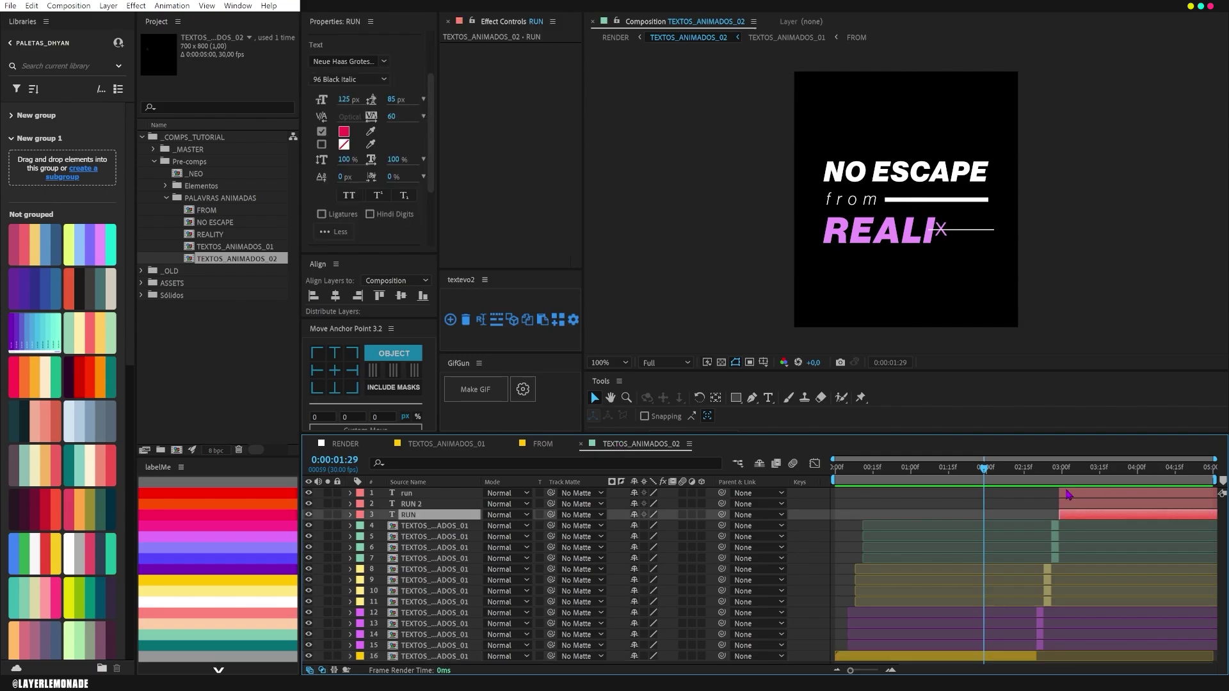
left_click(1067, 495, "shift")
left_click(1061, 470, "shift")
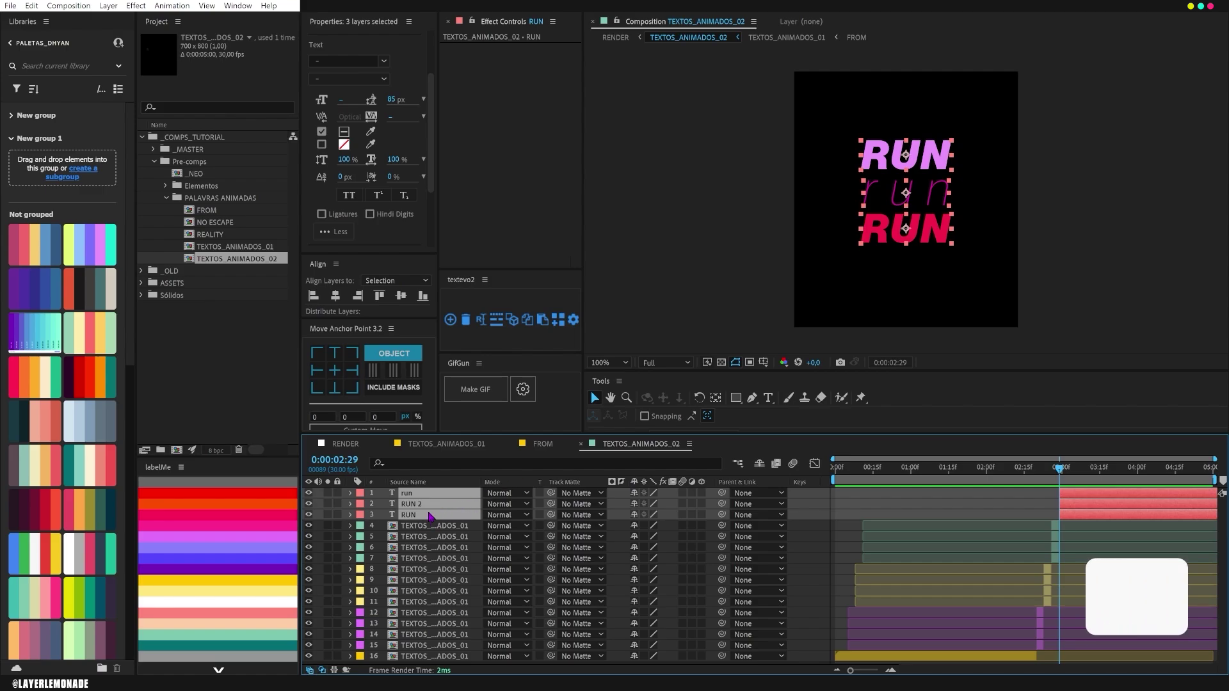
key("ctrl+v")
key("u")
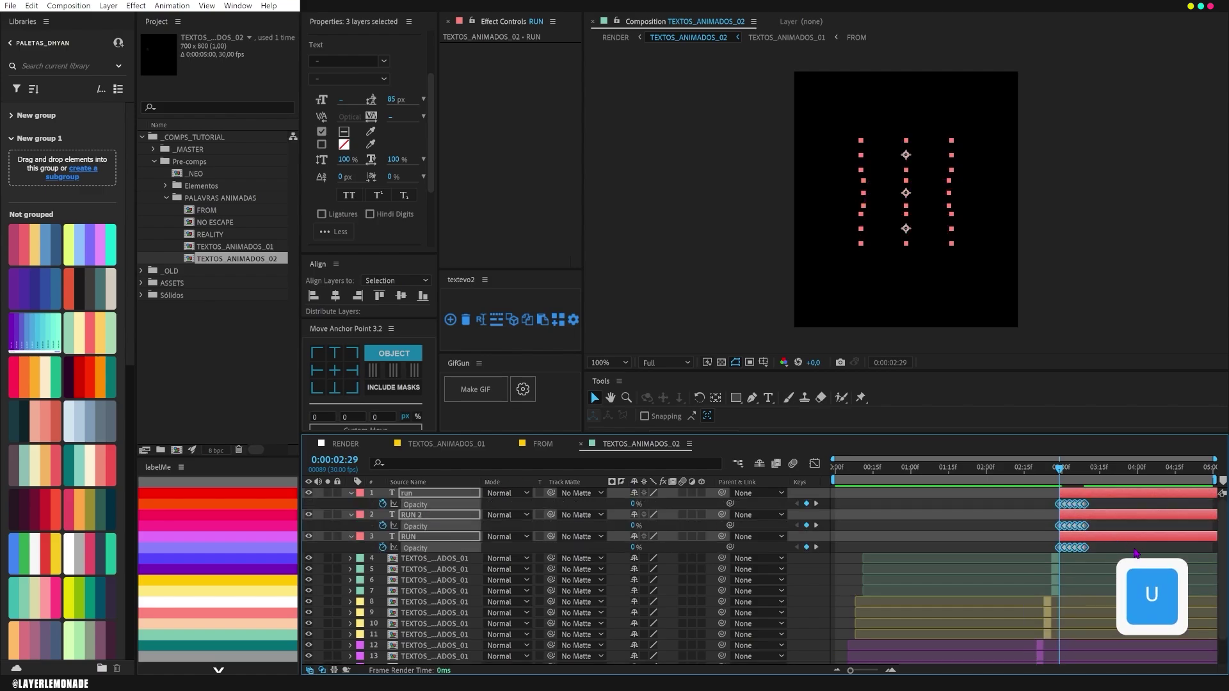
- Duplicate the RUN 2 layer's Opacity keyframes at 0:00:03:08 to repeat its flicker
left_click(1109, 551)
left_click_drag(1050, 520, 1084, 528)
key("alt")
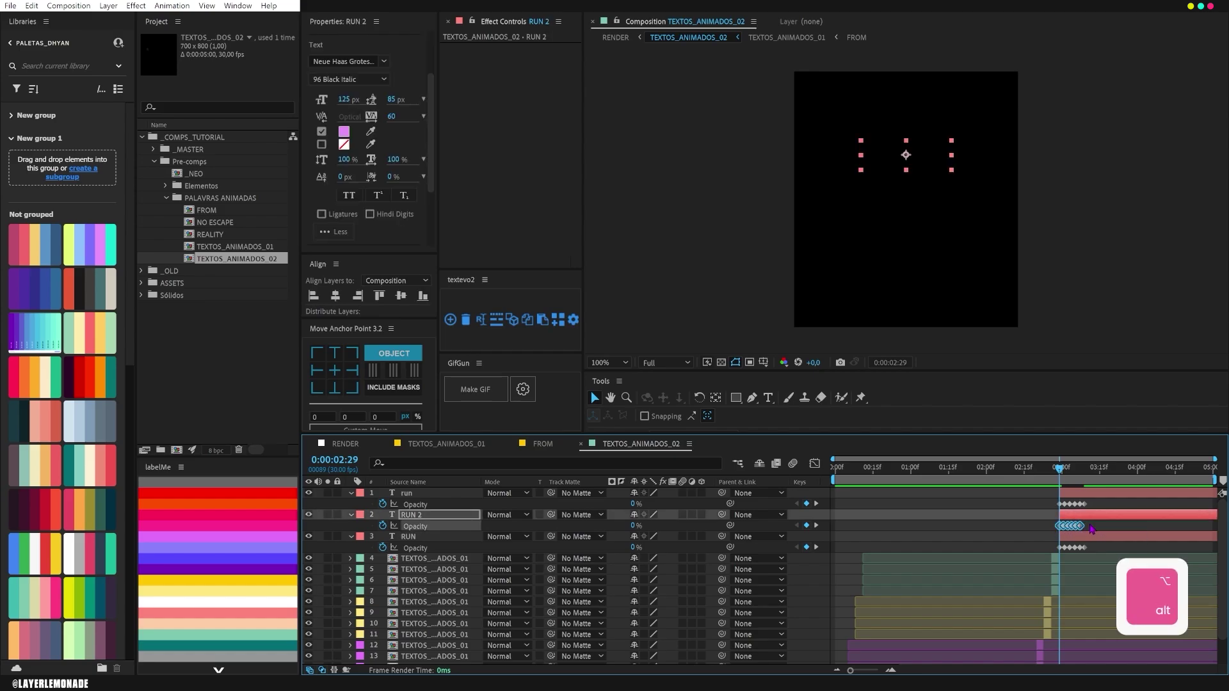
left_click(1080, 470)
key("ctrl+c")
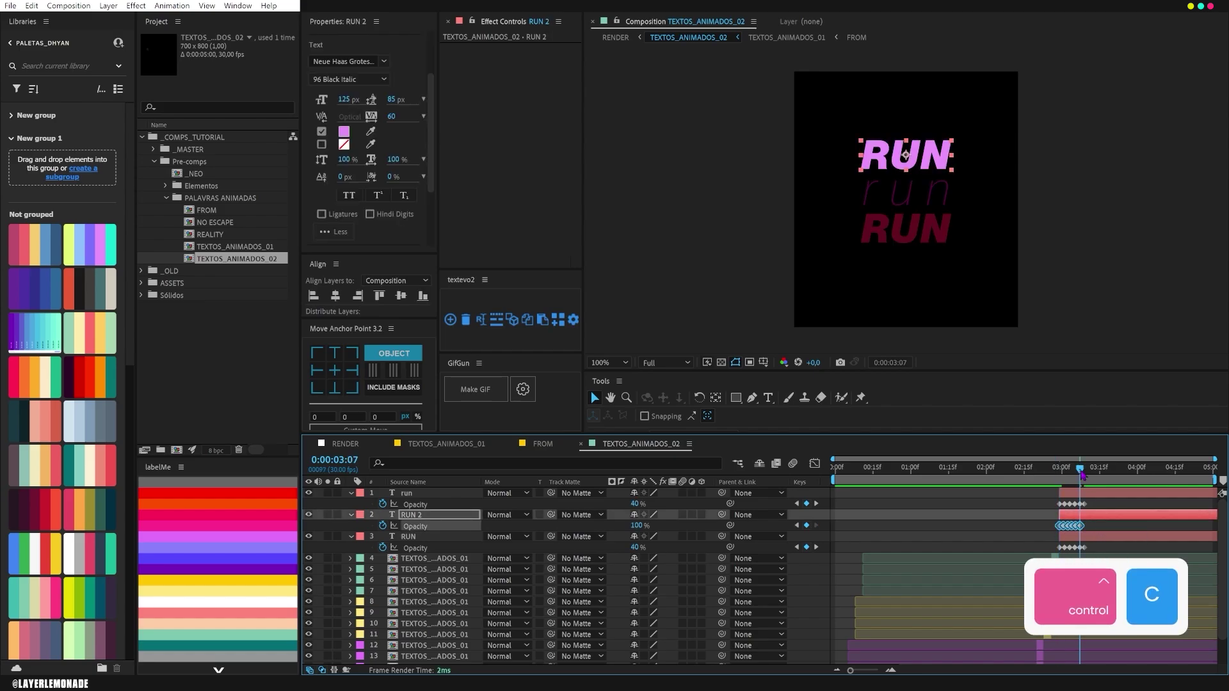
key("ctrl+Right")
key("ctrl+v")
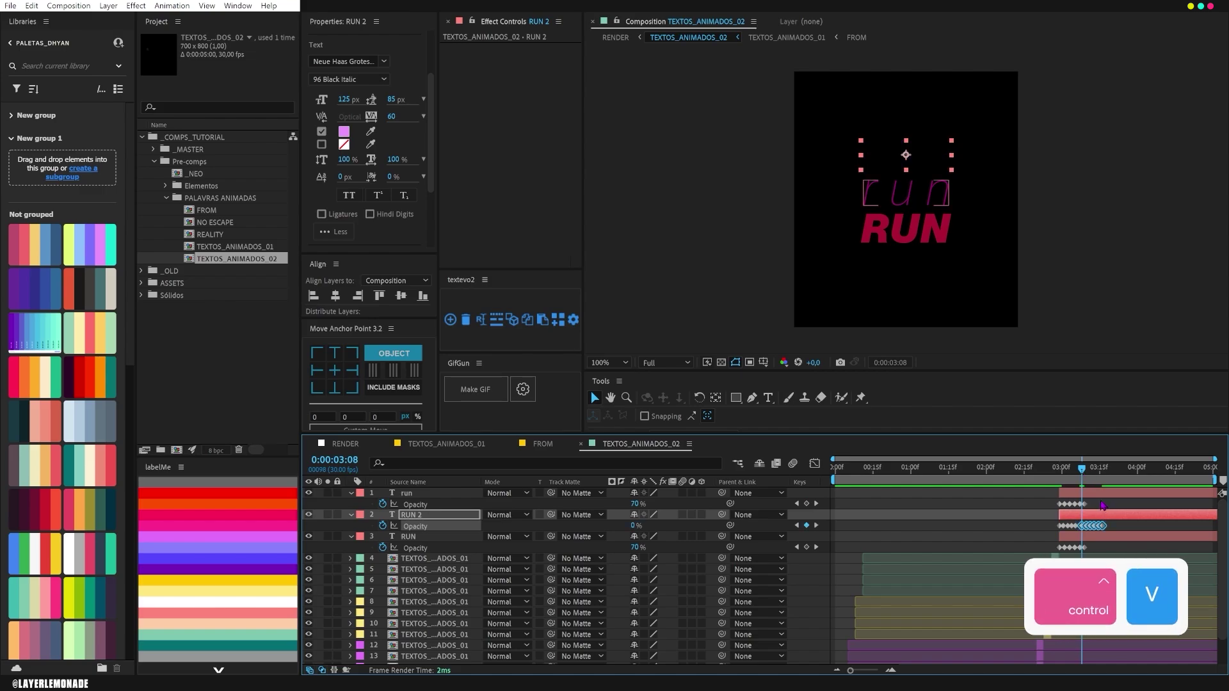
- Stagger the Opacity keyframes of the run and RUN layers against those of RUN 2, and preview the flicker from about 0:00:02:18
left_click(1083, 504)
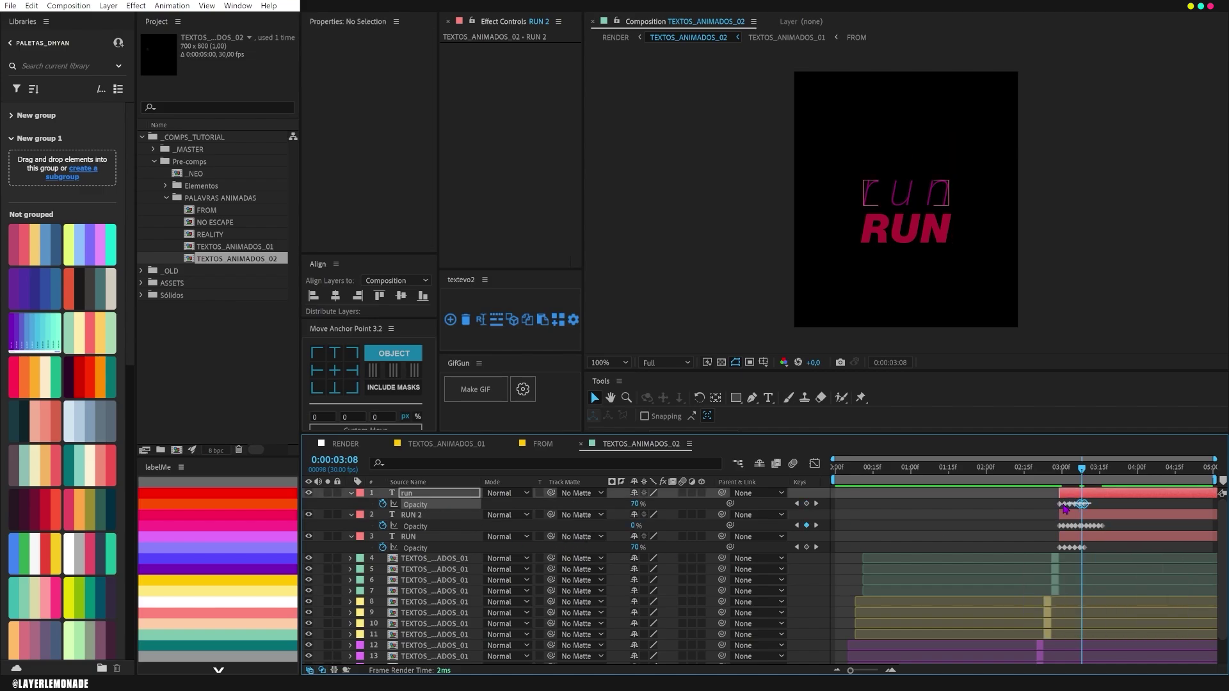
left_click_drag(1073, 510, 1100, 557)
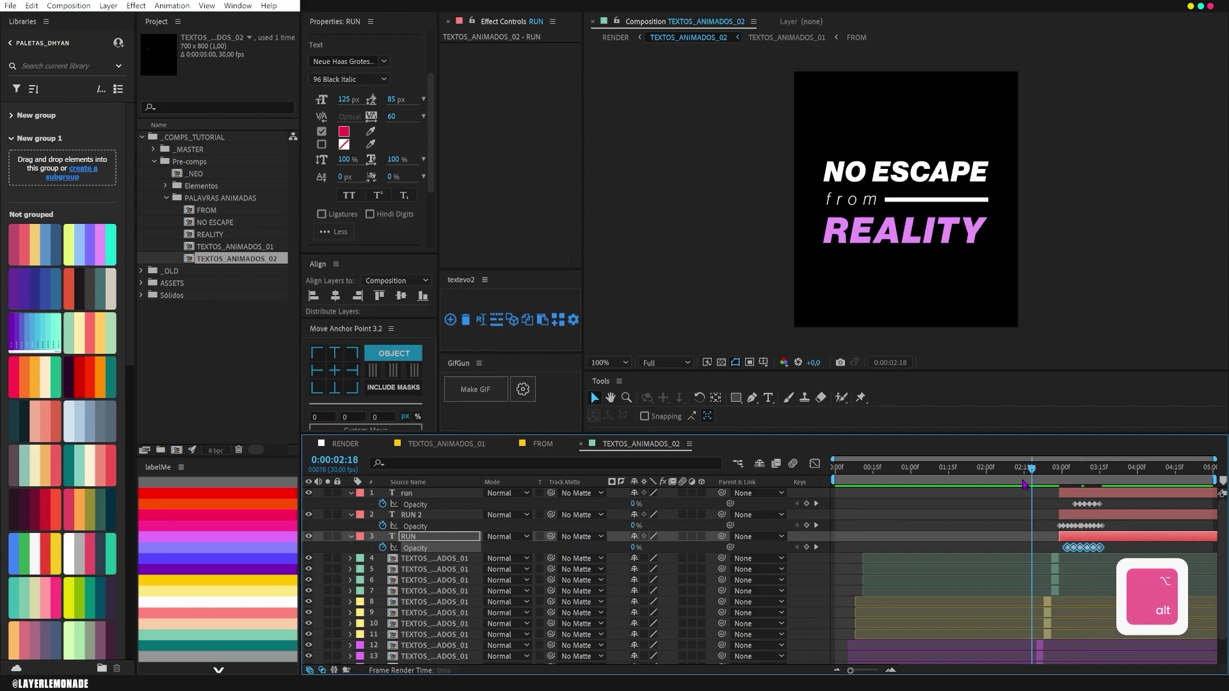
key("space")
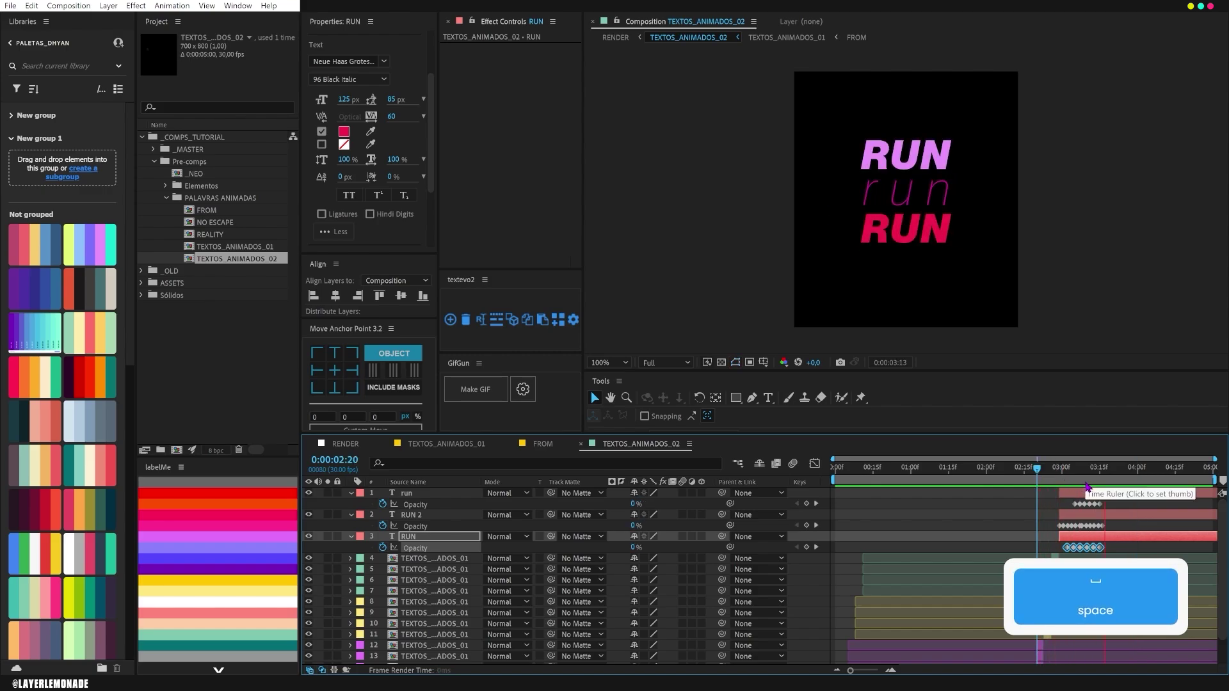
key("space")
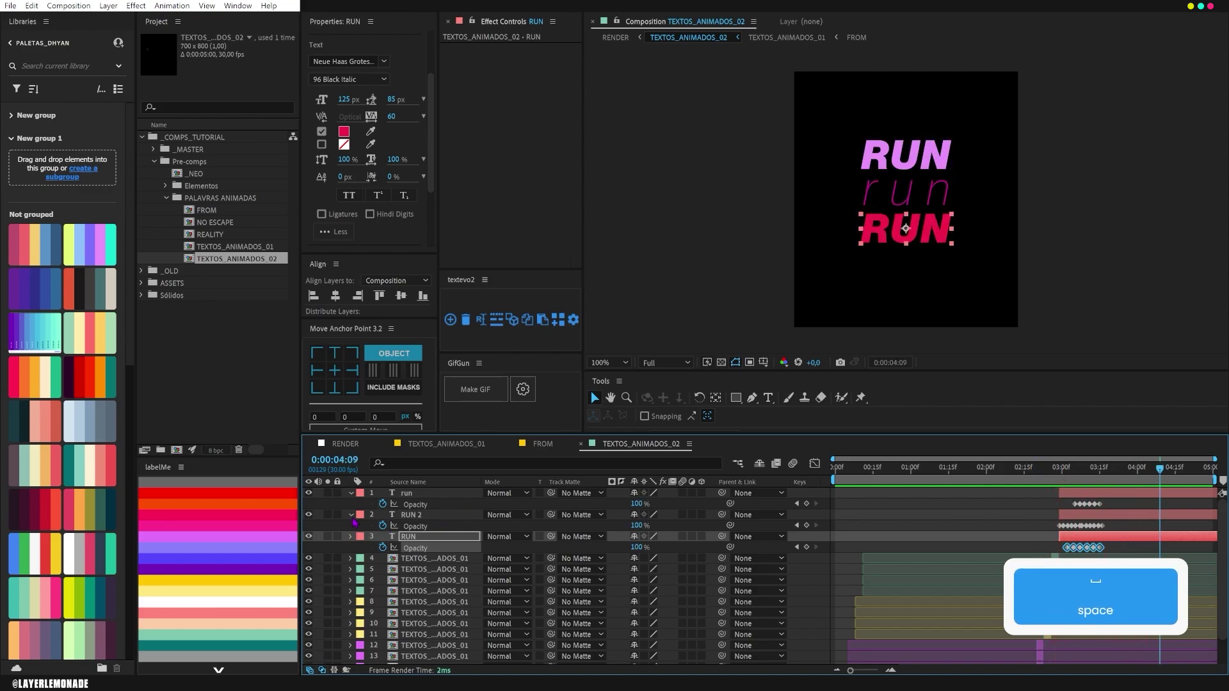
- Collapse the RUN text layers' properties and preview the whole TEXTOS_ANIMADOS_02 animation from the start
left_click(351, 515)
left_click(351, 493)
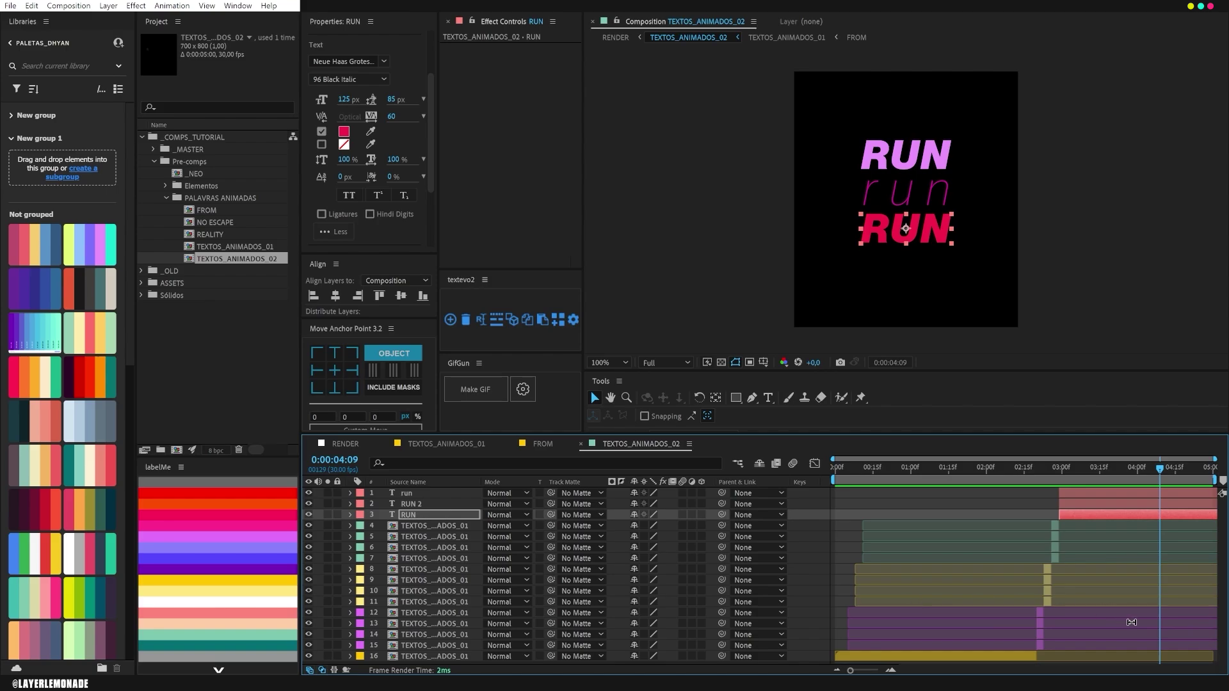
key("space")
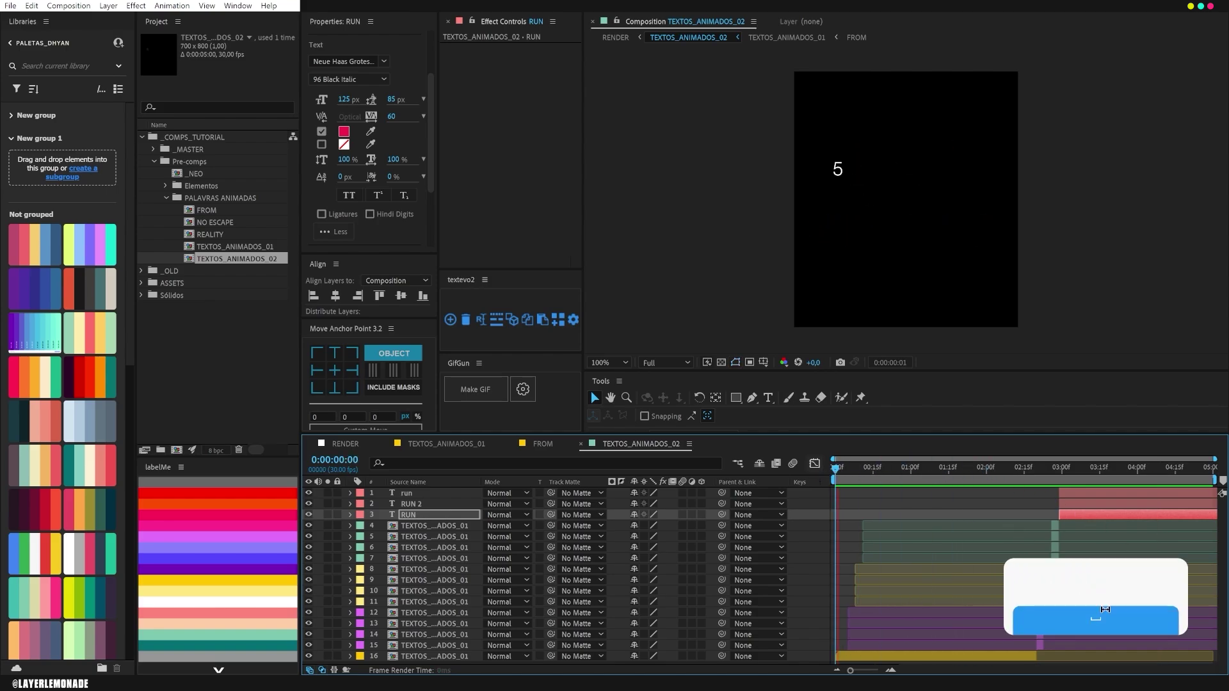
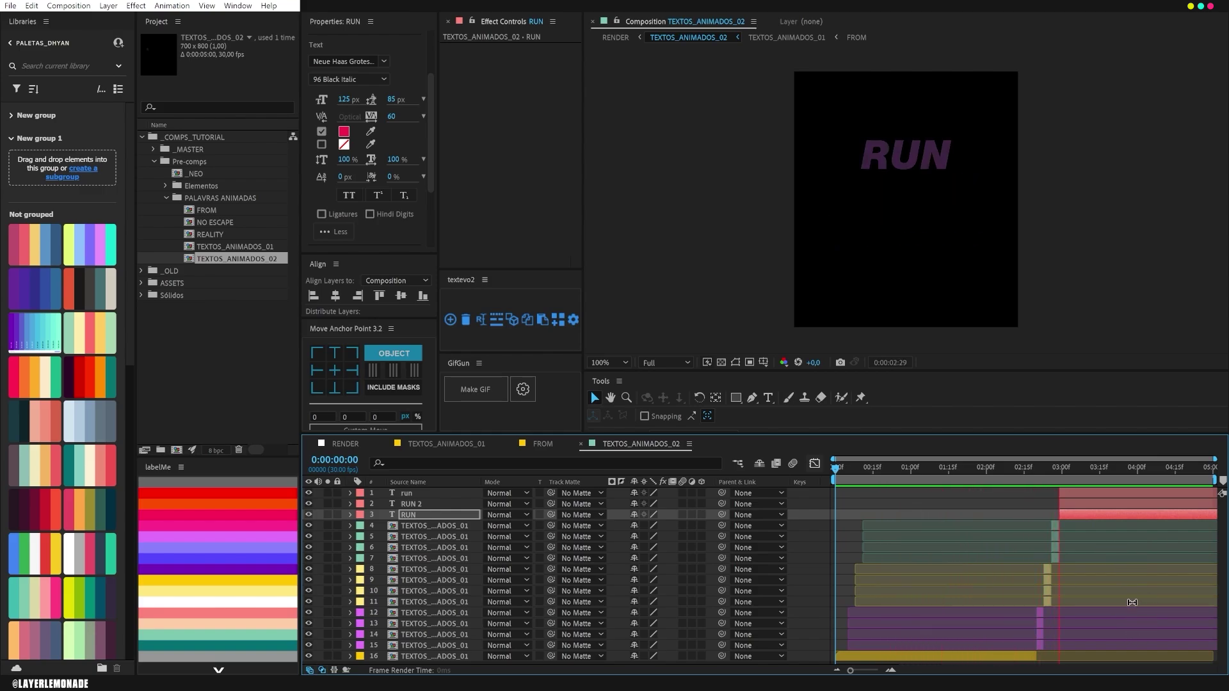
key("space")
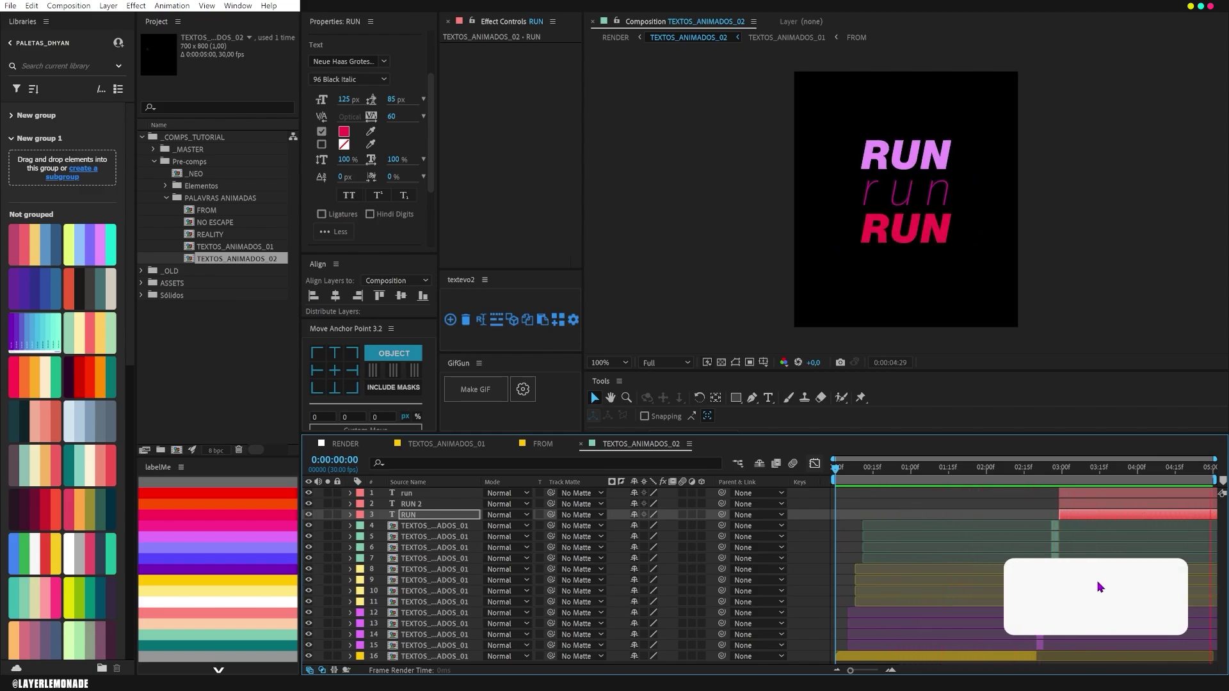
left_click(1133, 542)
left_click(1002, 516)
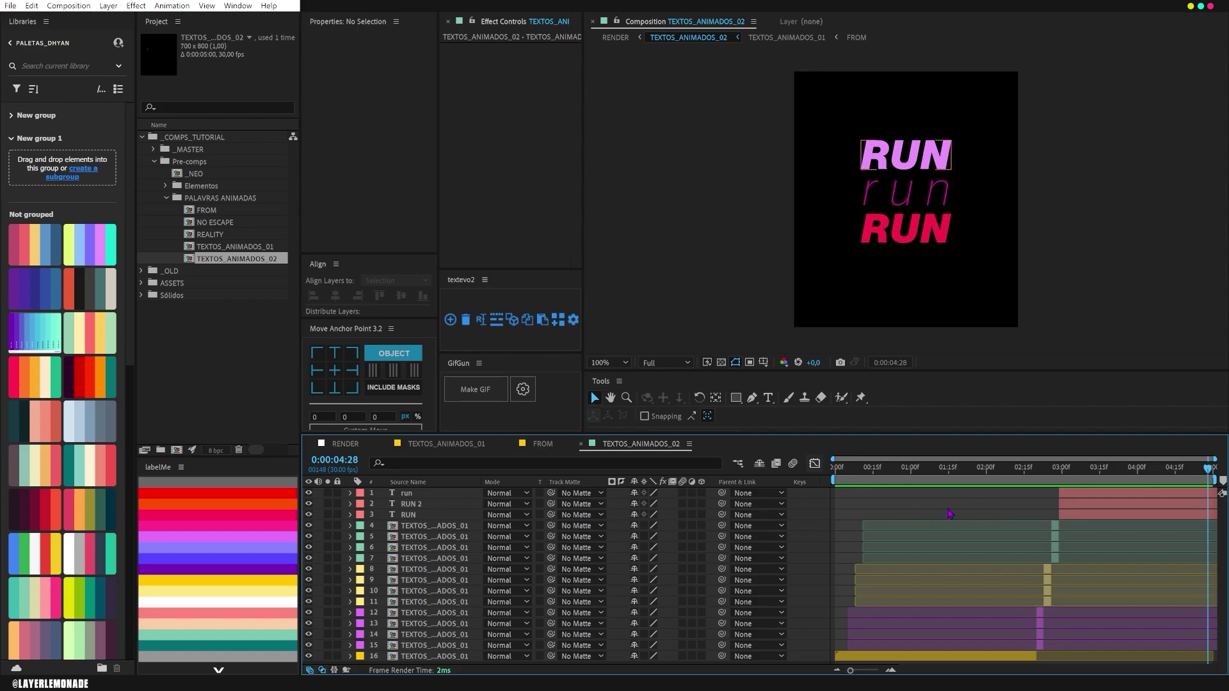
- With the time at 0:00:04:08, add an adjustment layer at the top of the layer stack and name it GLITCH
left_click(1072, 515)
left_click_drag(1117, 471, 1159, 472)
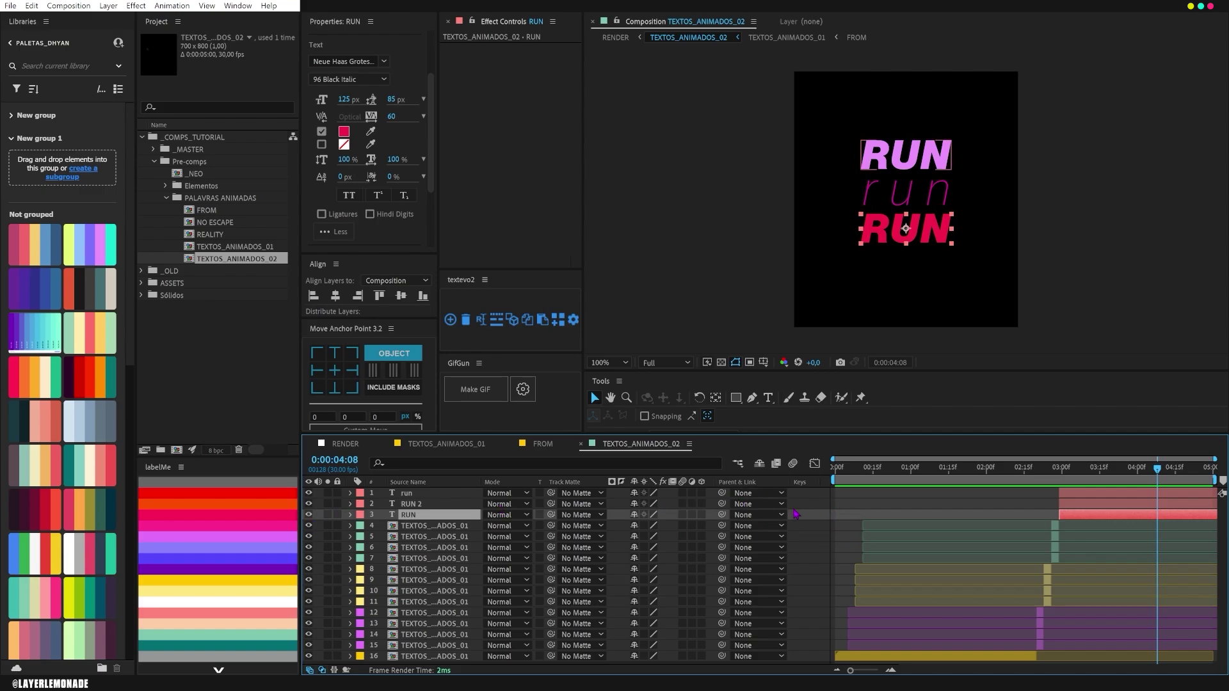
right_click(800, 498)
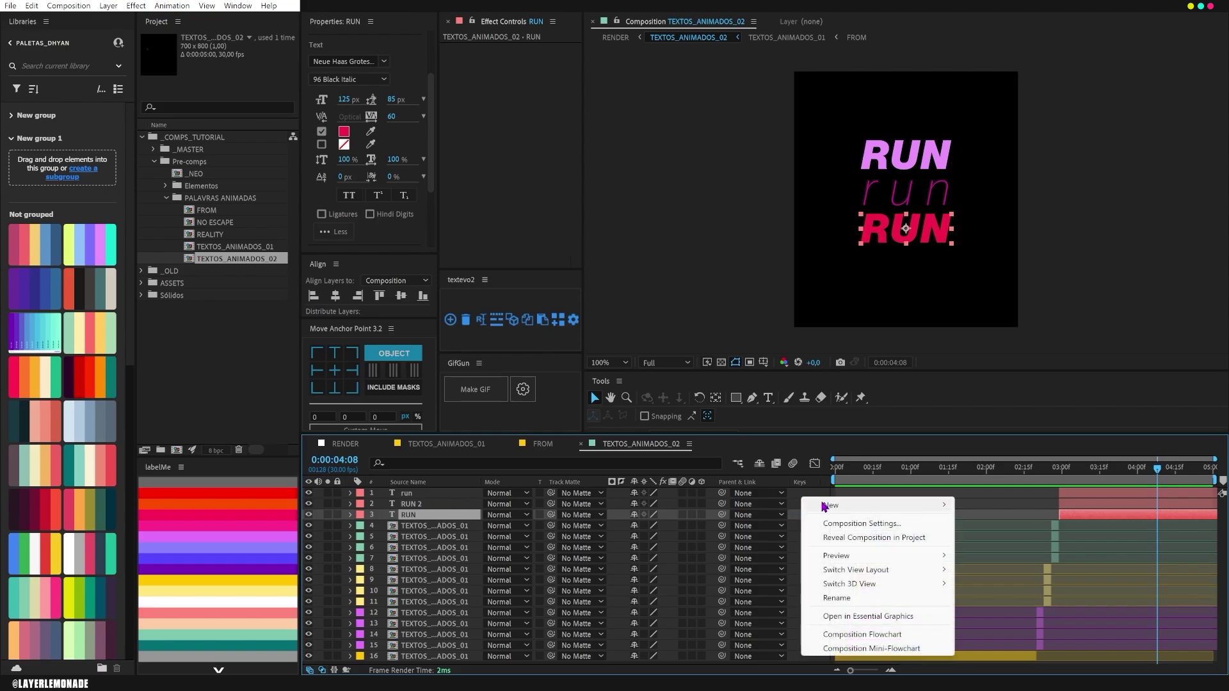
mouse_move(824, 506)
left_click(1008, 608)
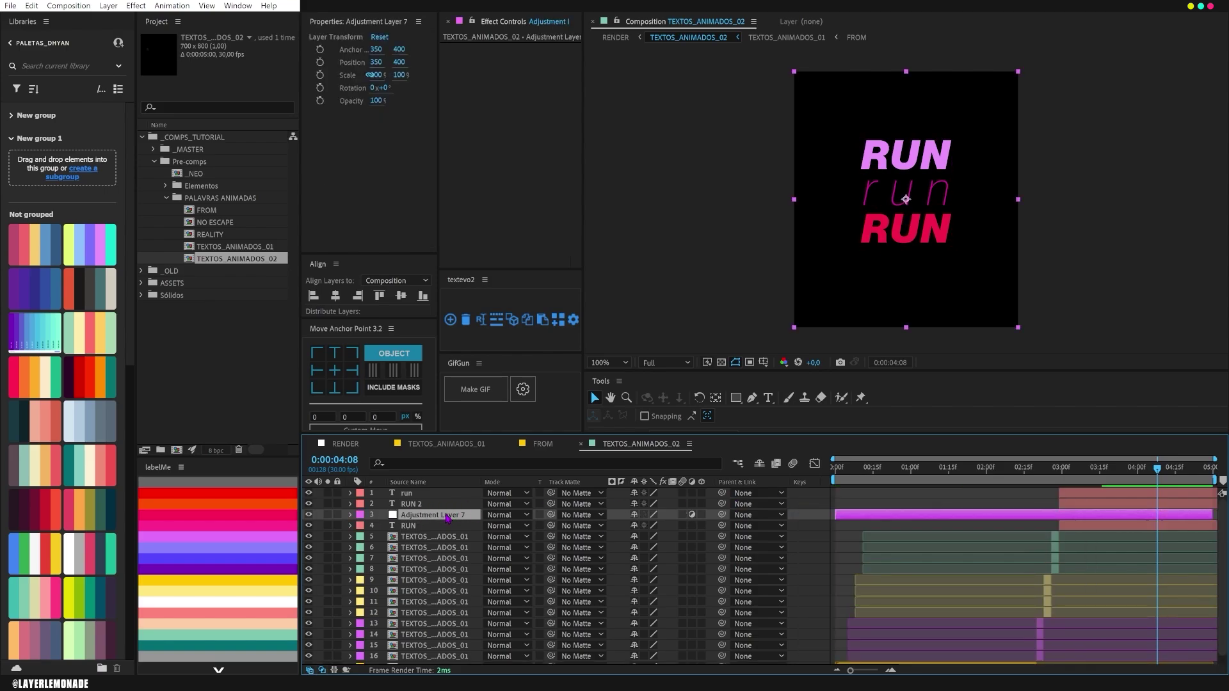
left_click_drag(441, 487, 448, 488)
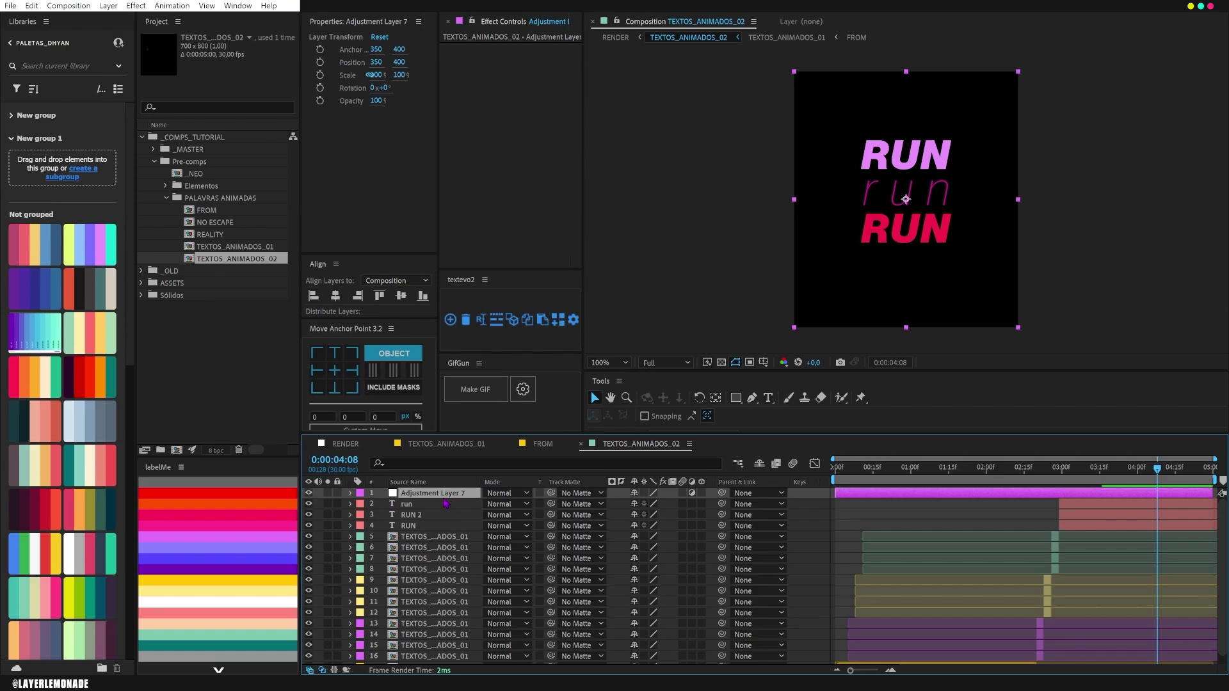
key("Return")
type("GLITCH")
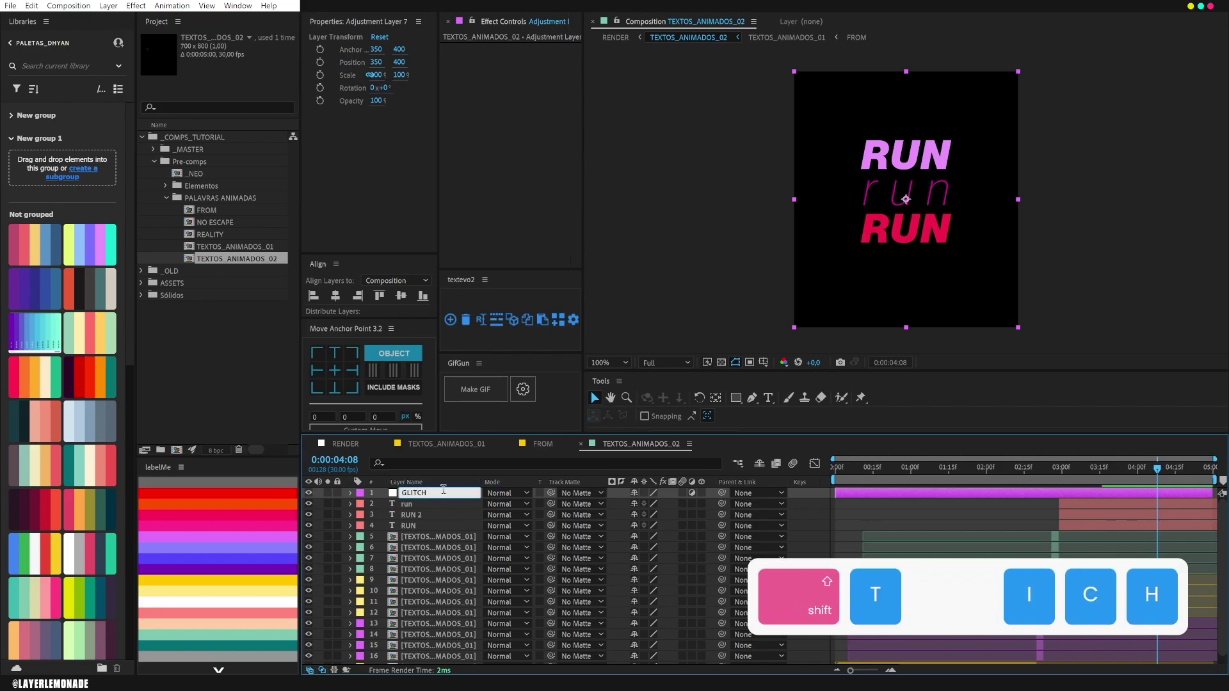
key("Return")
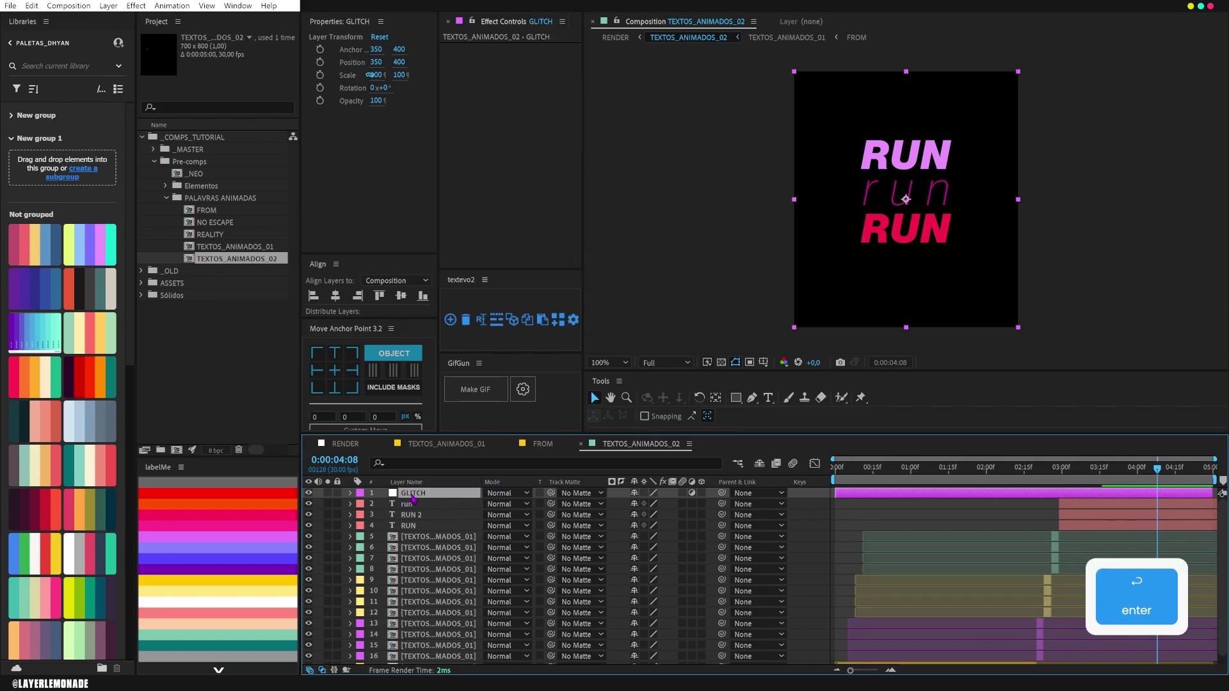
- Apply the VR Digital Glitch effect to the GLITCH layer and set its Frame Layout to Stereoscopic - Side-by-Side
key("ctrl+space")
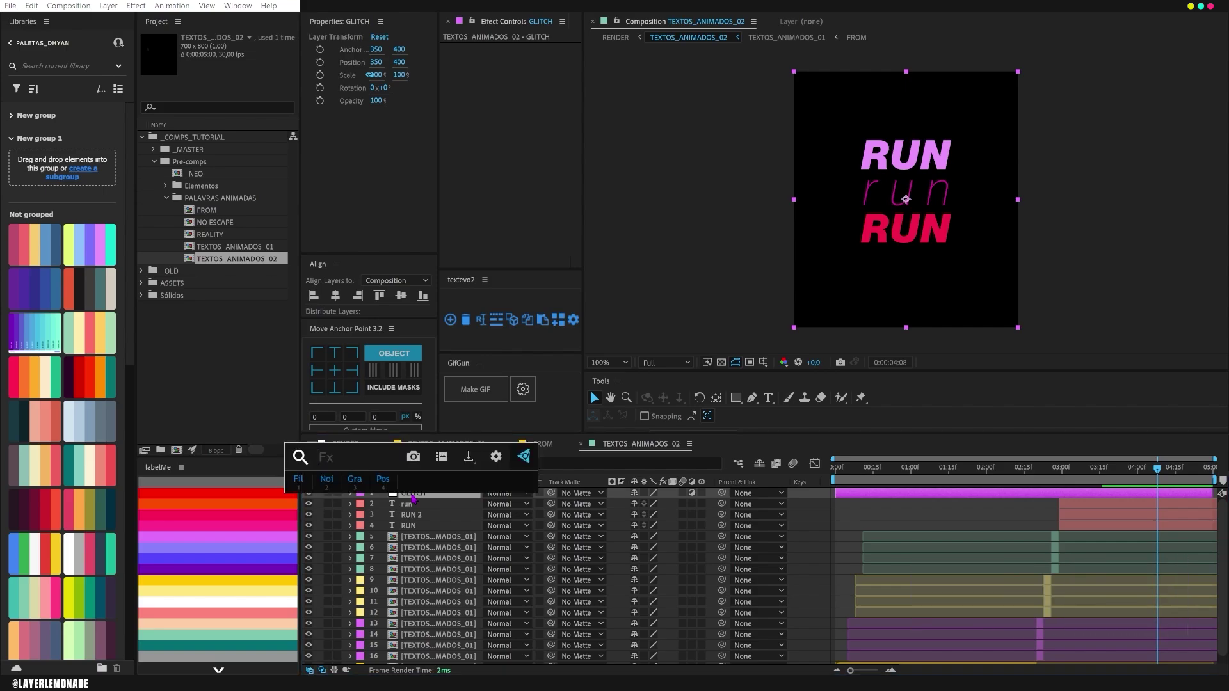
type("vr")
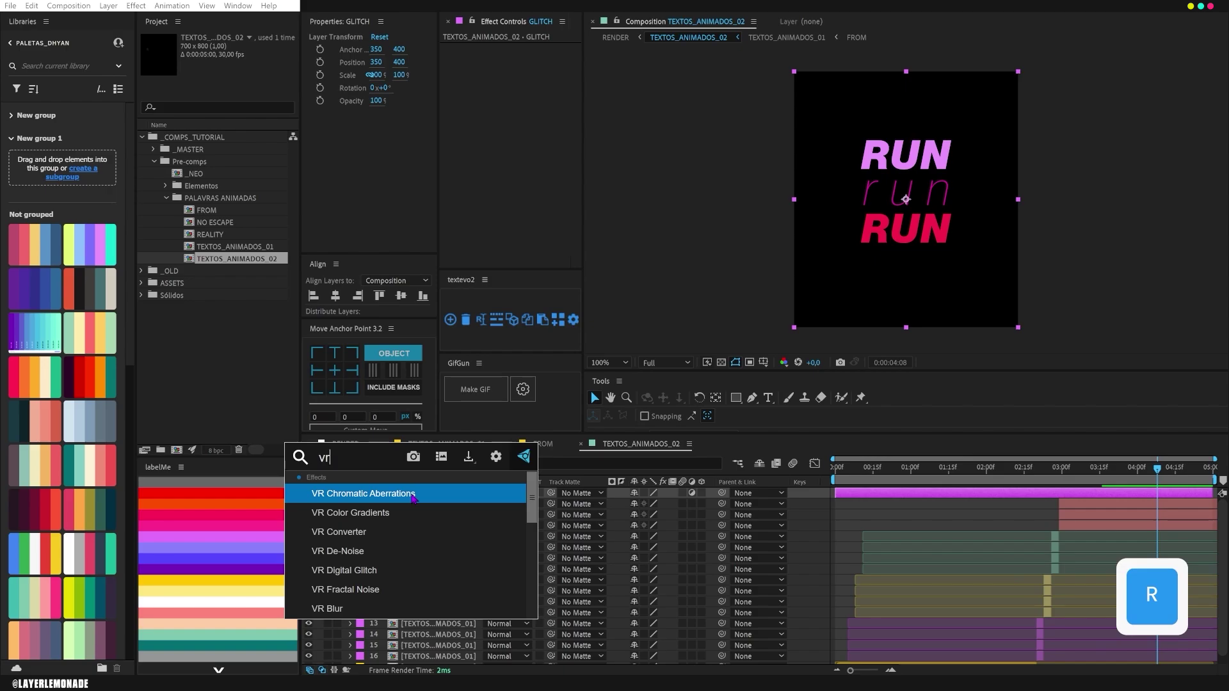
type(" dig")
key("Return")
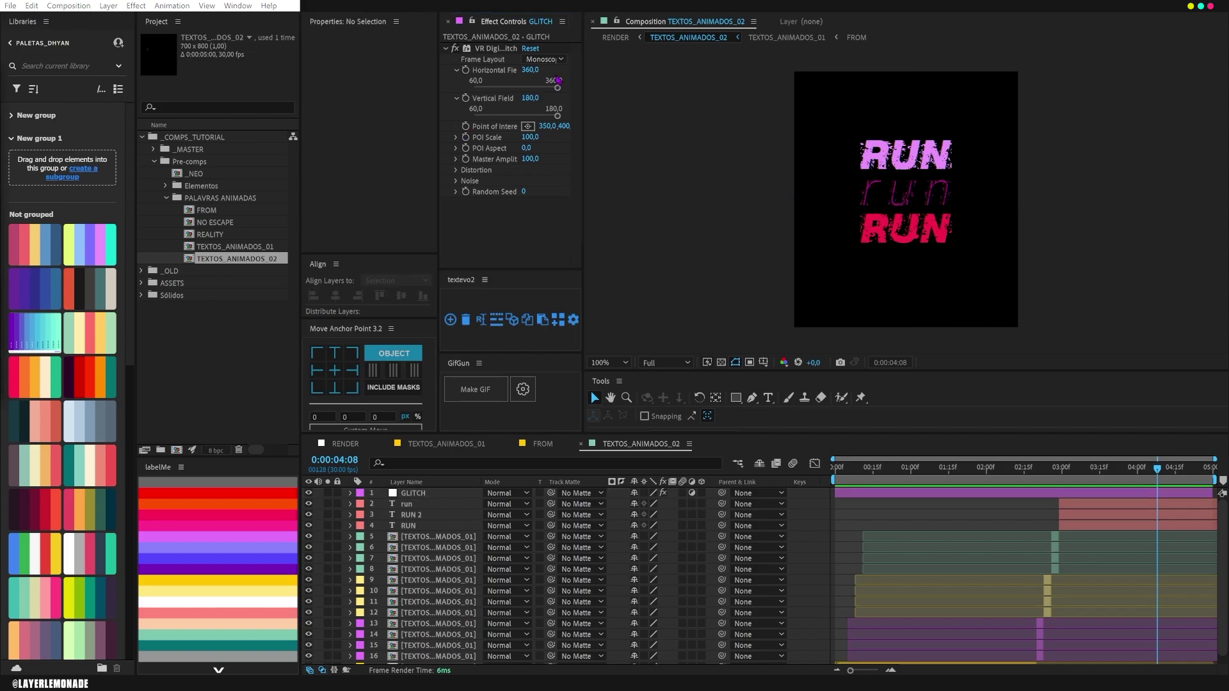
left_click(561, 60)
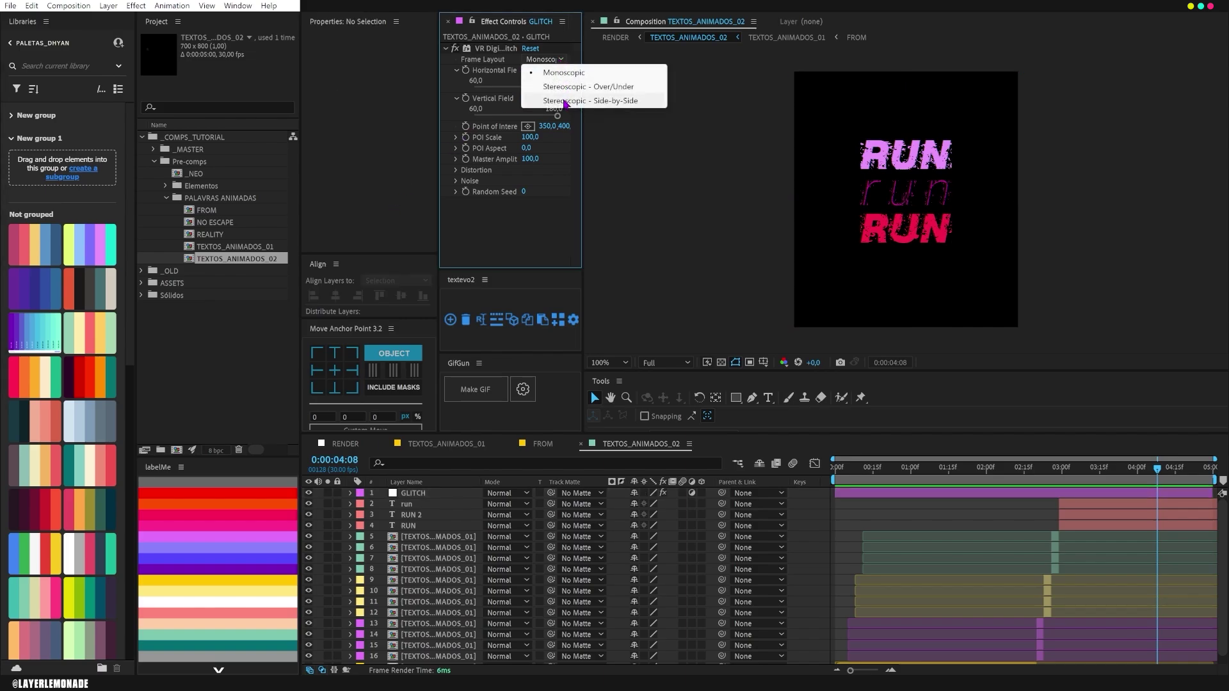
left_click(565, 101)
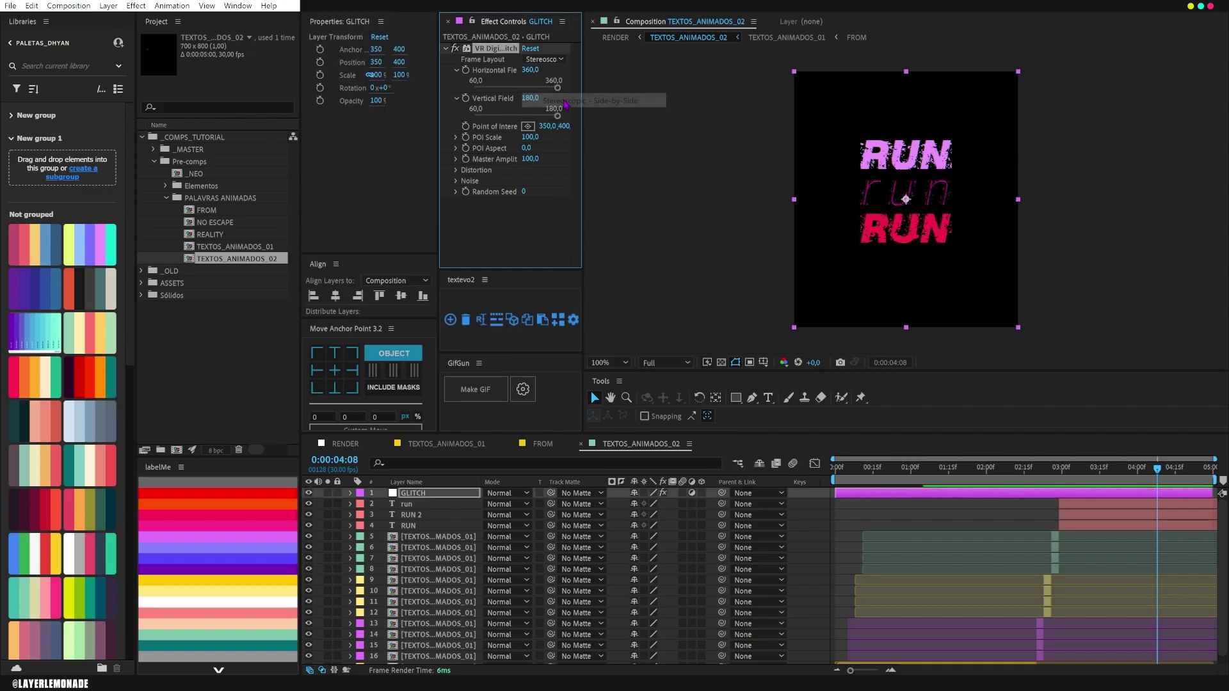
- Set the glitch effect's Geometry Distortion to 21 for X, 11 for Y and 11 for Z
left_click(455, 171)
scroll(518, 169, "down", 2)
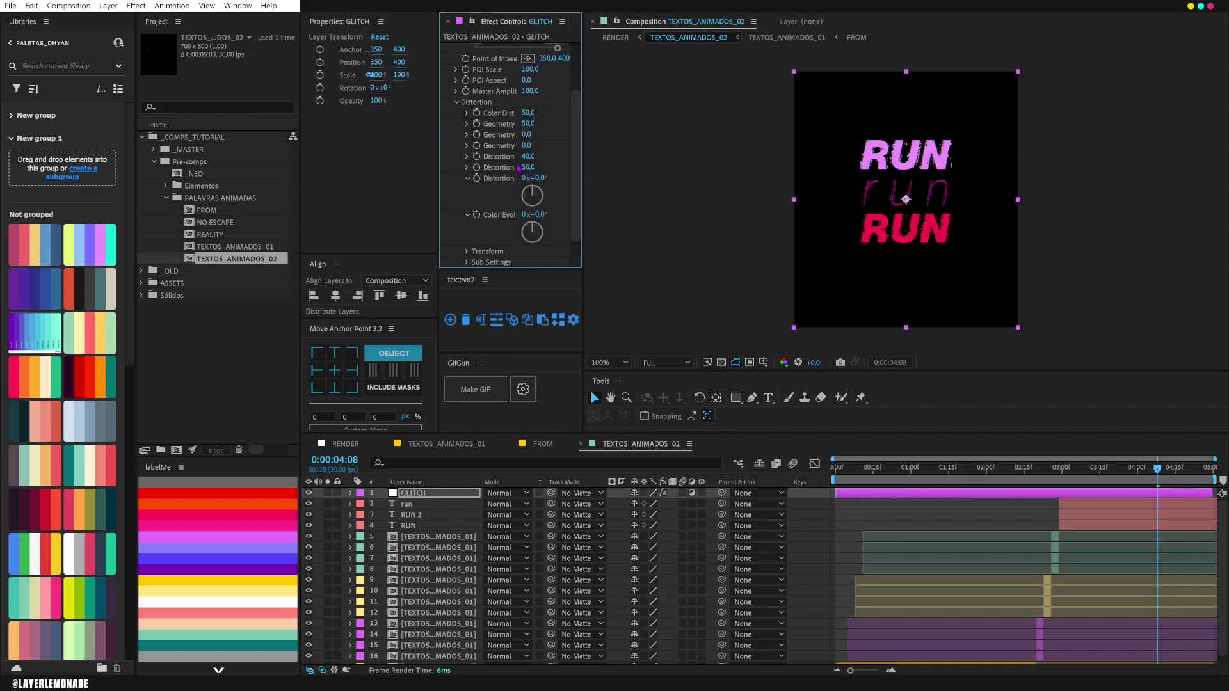
left_click(526, 124)
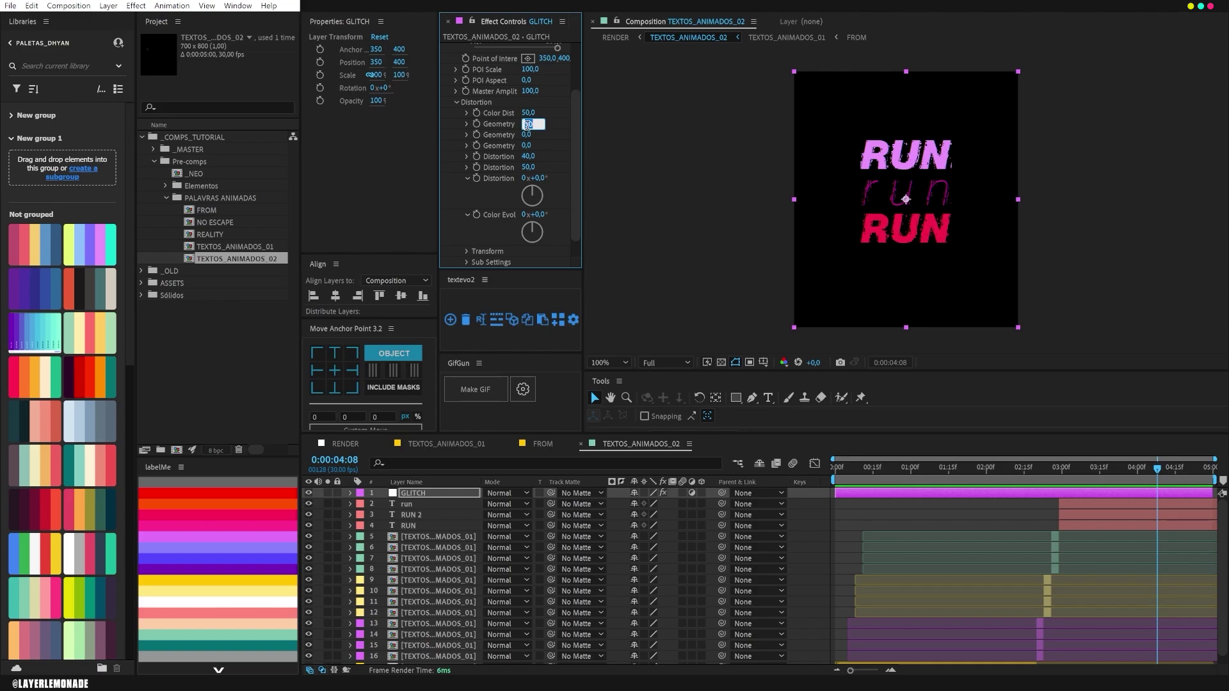
type("21")
key("Tab")
type("11")
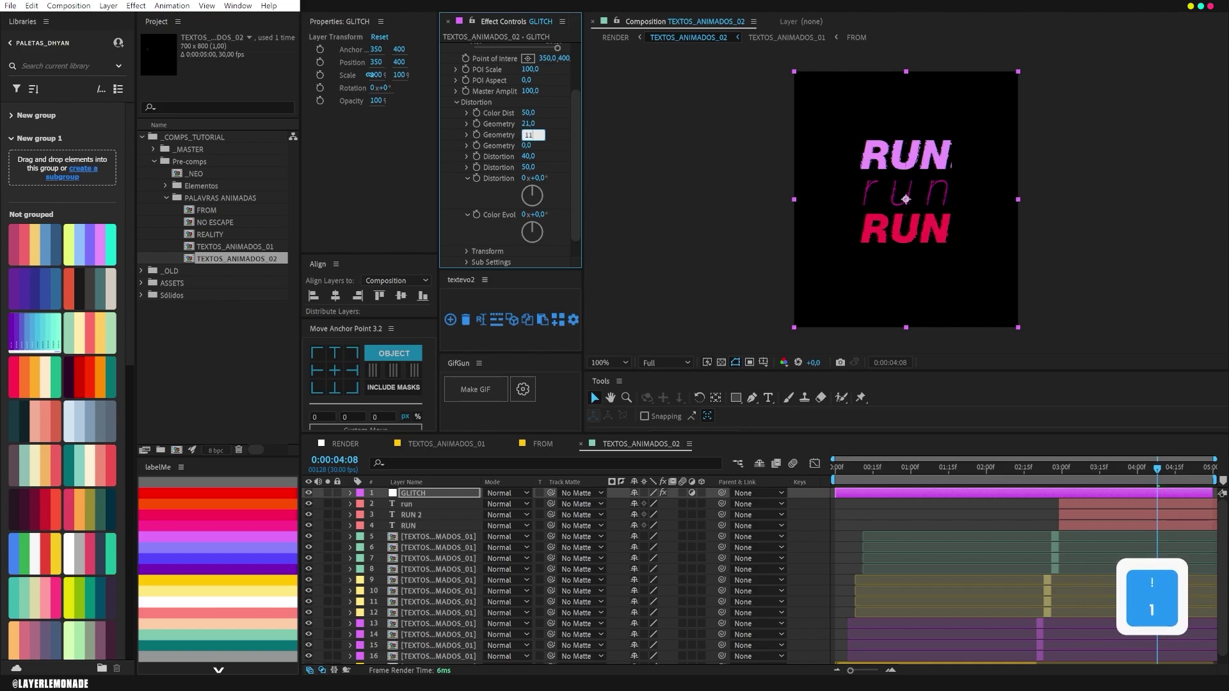
key("Return")
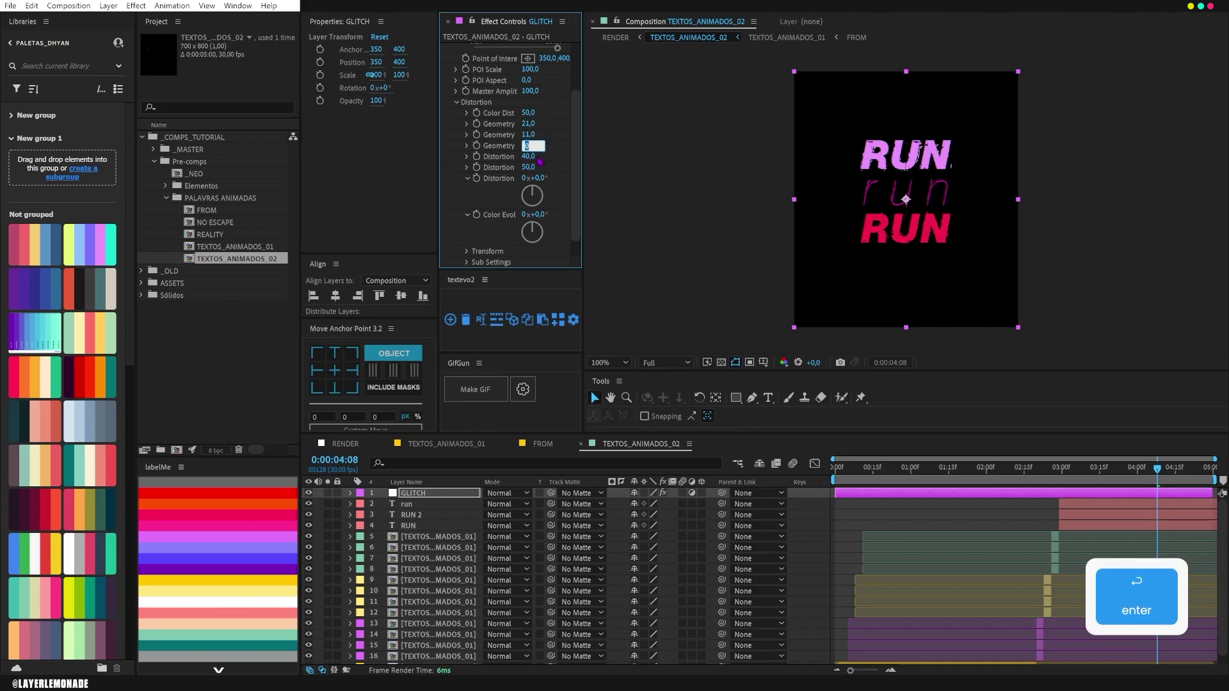
type("11")
key("Return")
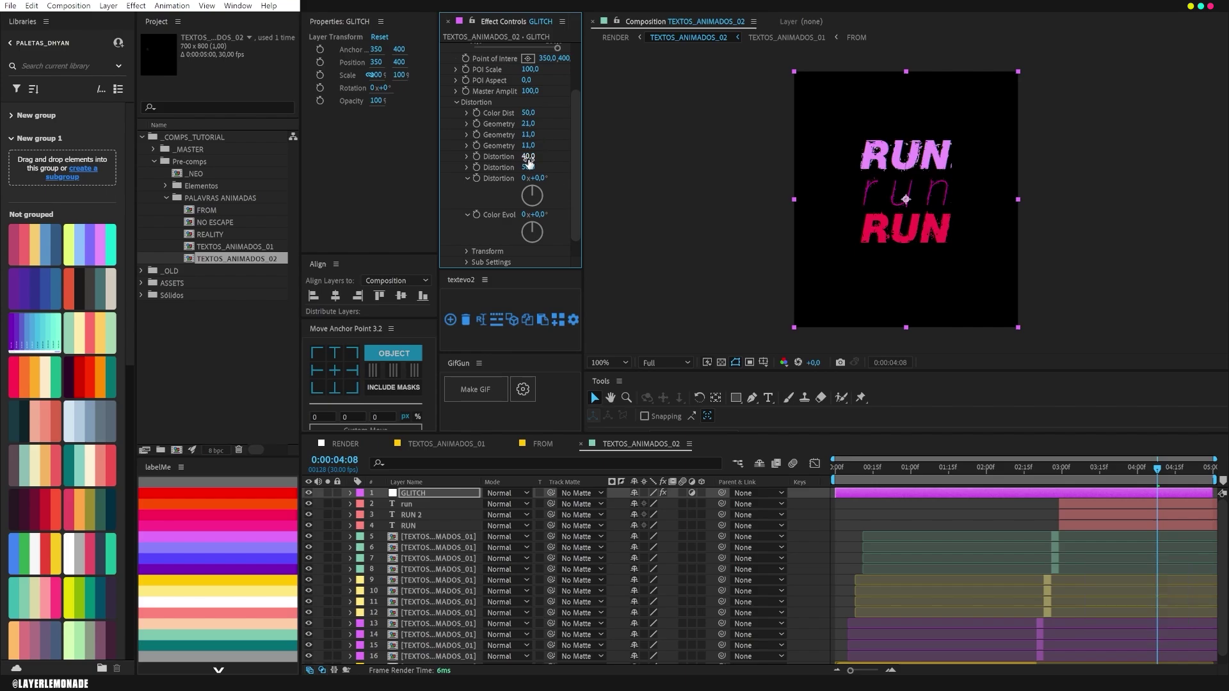
- Set the glitch effect's Distortion Complexity to 35 and its Distortion Rate to 76
left_click_drag(583, 160, 626, 160)
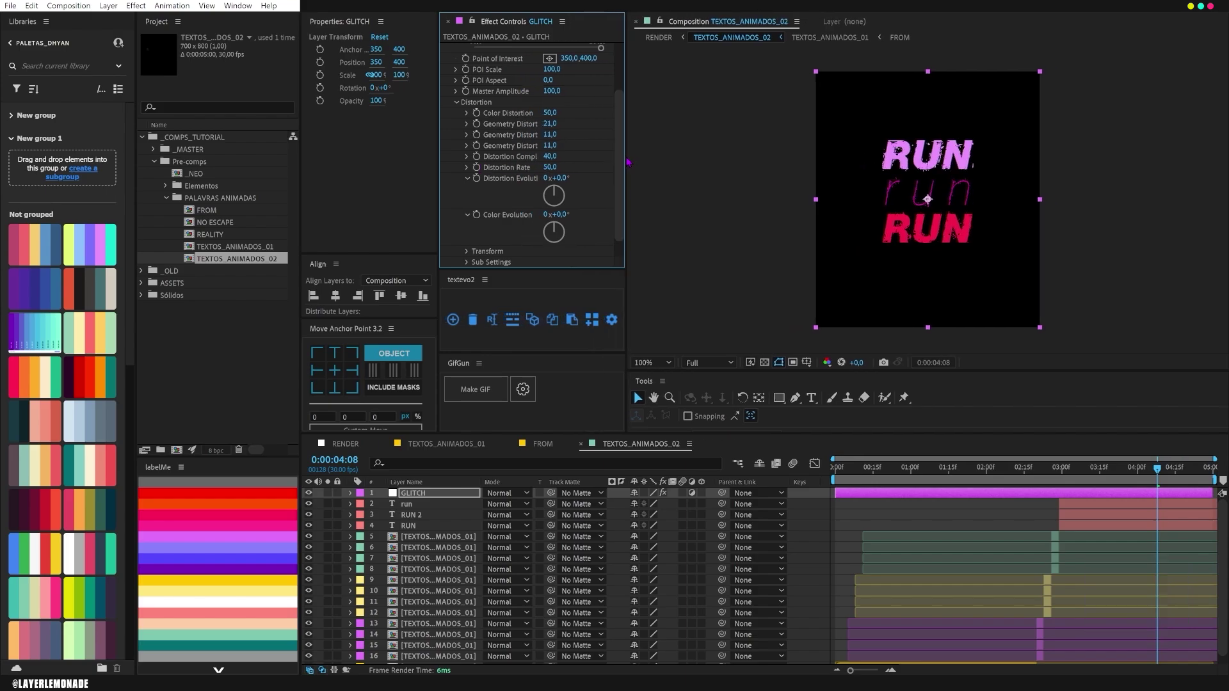
left_click(549, 156)
type("35")
key("Return")
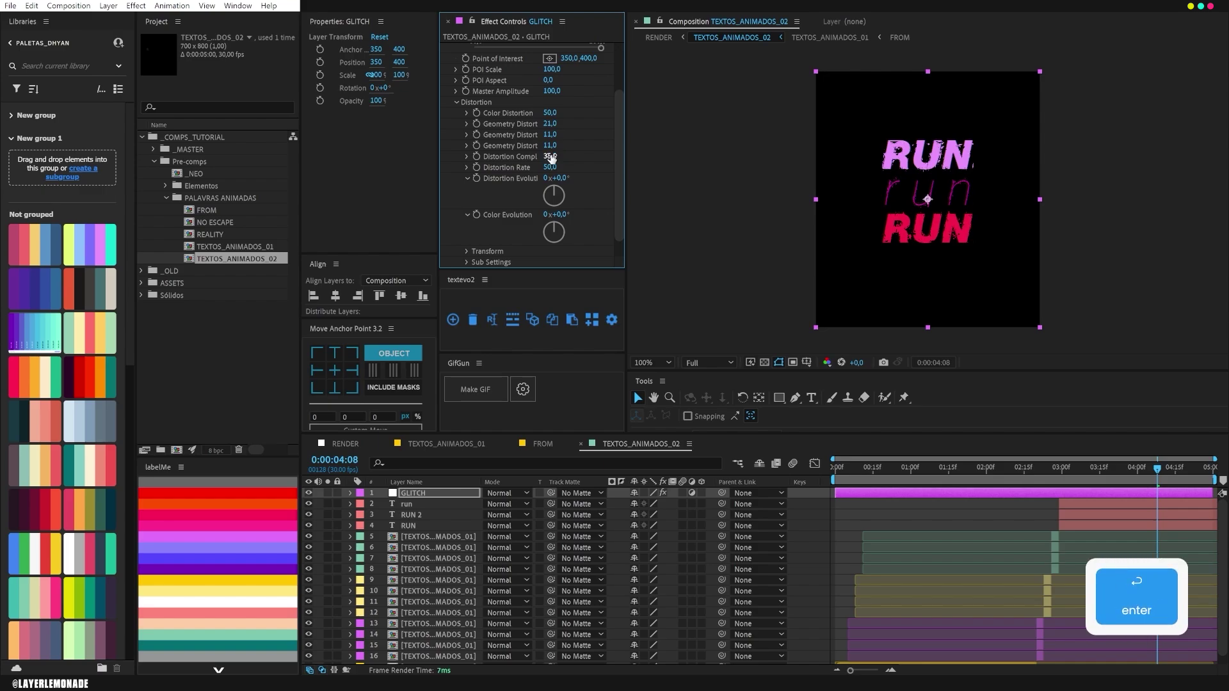
left_click(549, 168)
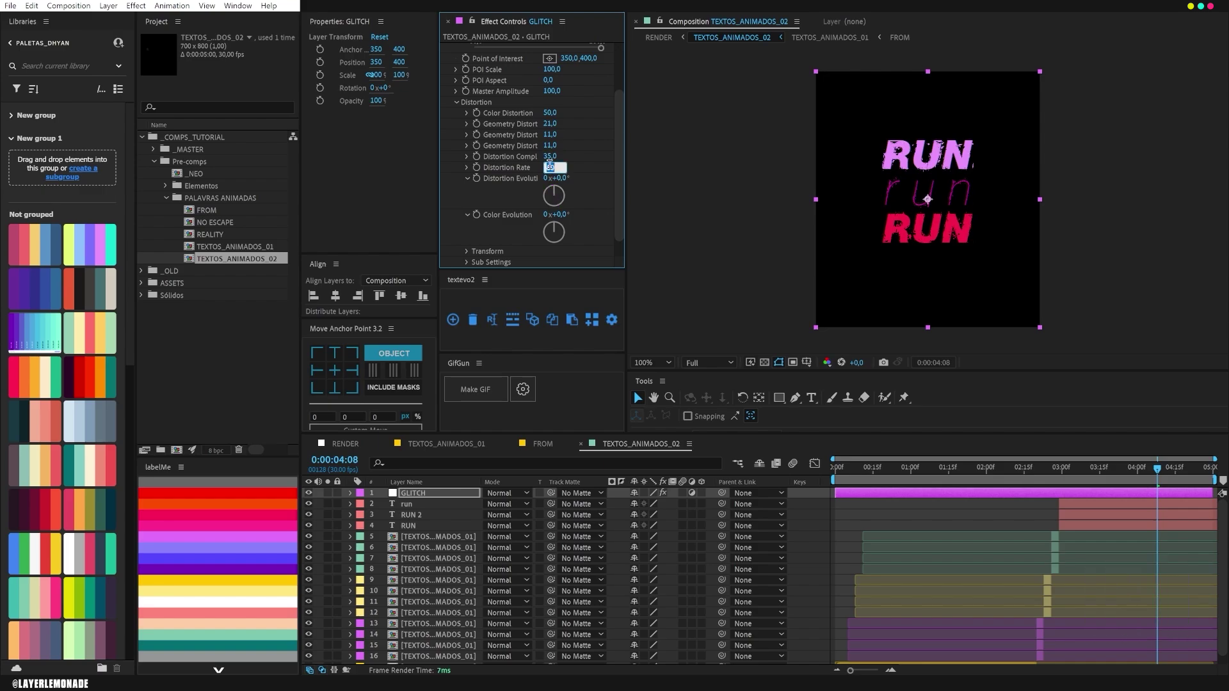
type("76")
key("Return")
- Add the expression time*500 to the glitch effect's Distortion Evolution
scroll(460, 262, "down", 1)
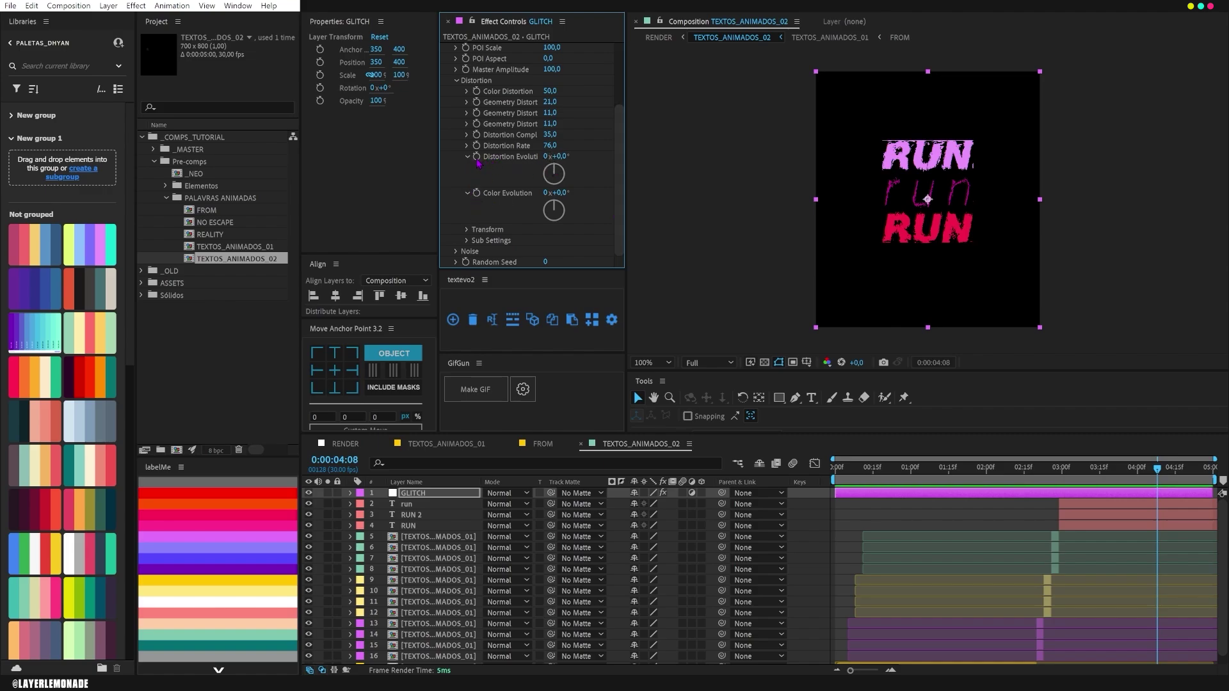
left_click(477, 157, "alt")
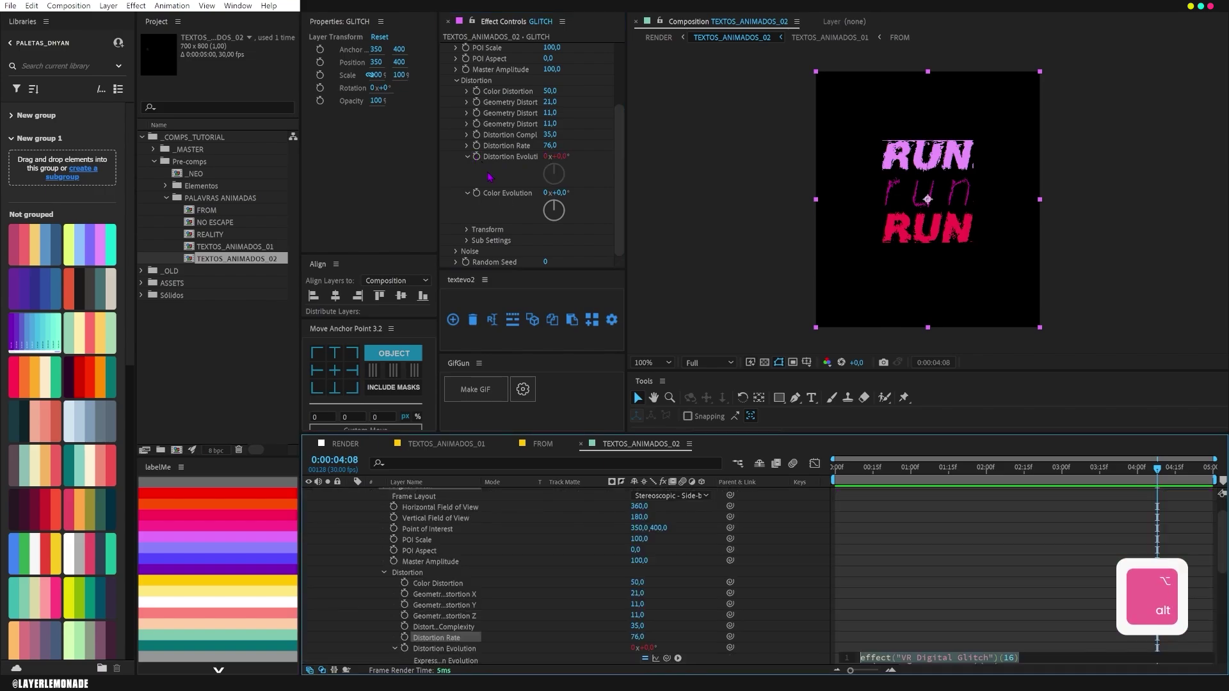
scroll(915, 612, "down", 2)
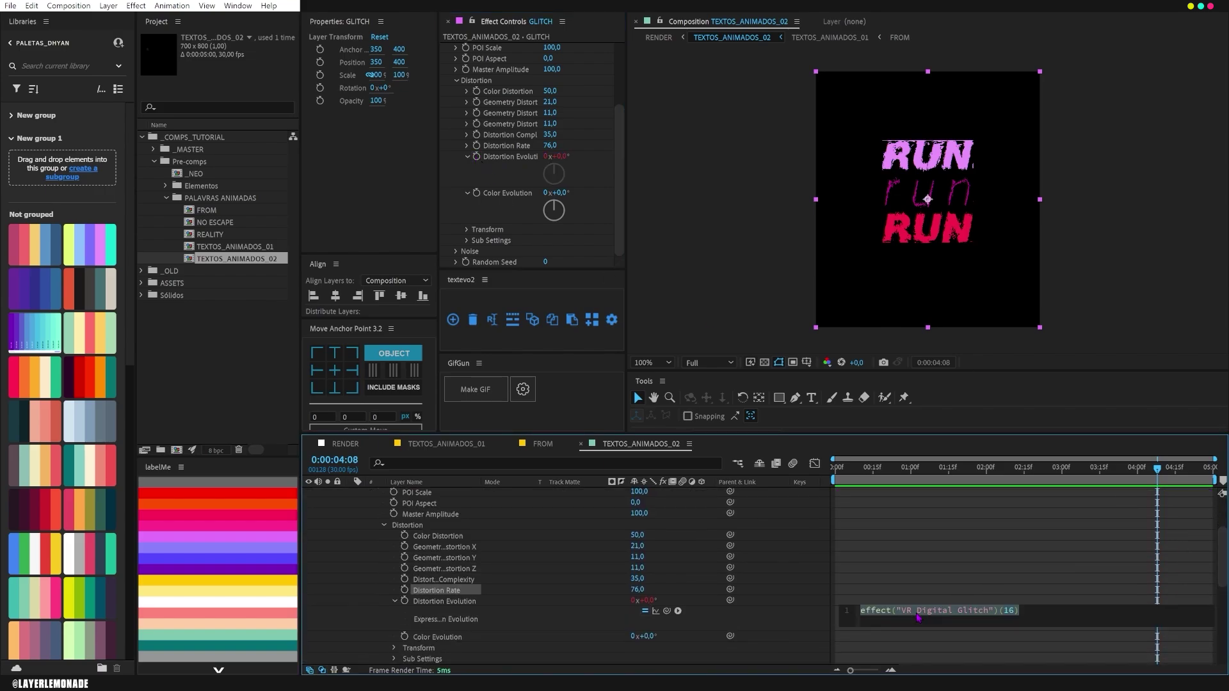
type("time*500")
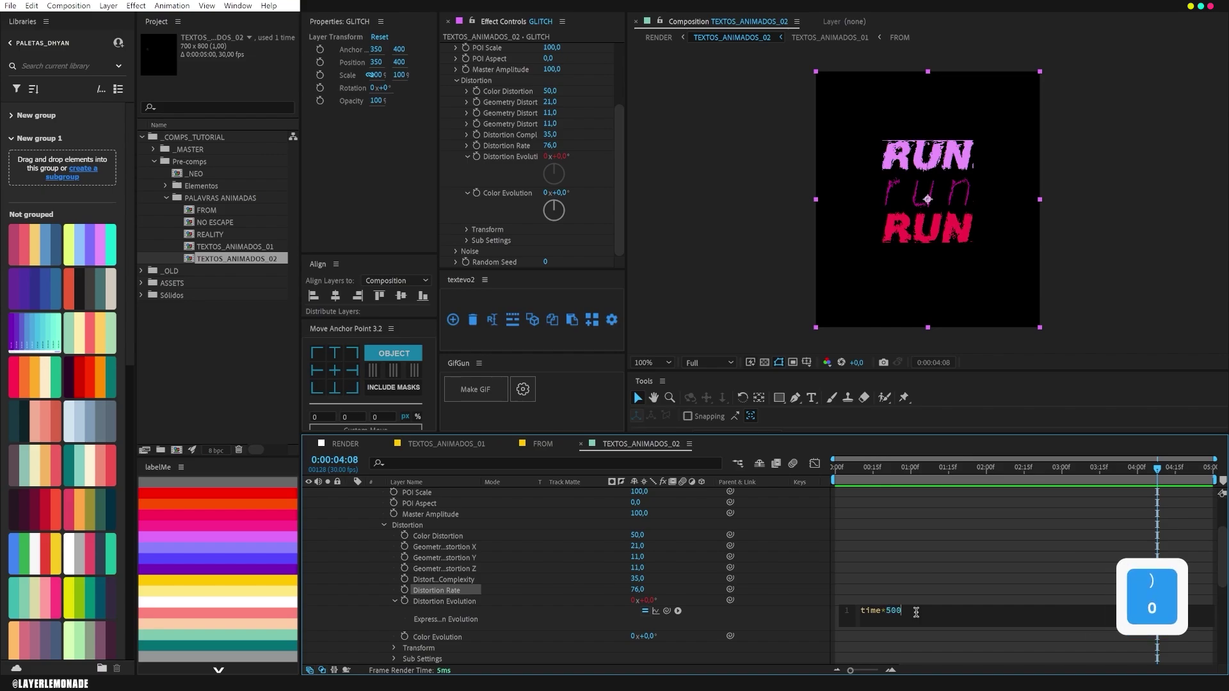
left_click(934, 573)
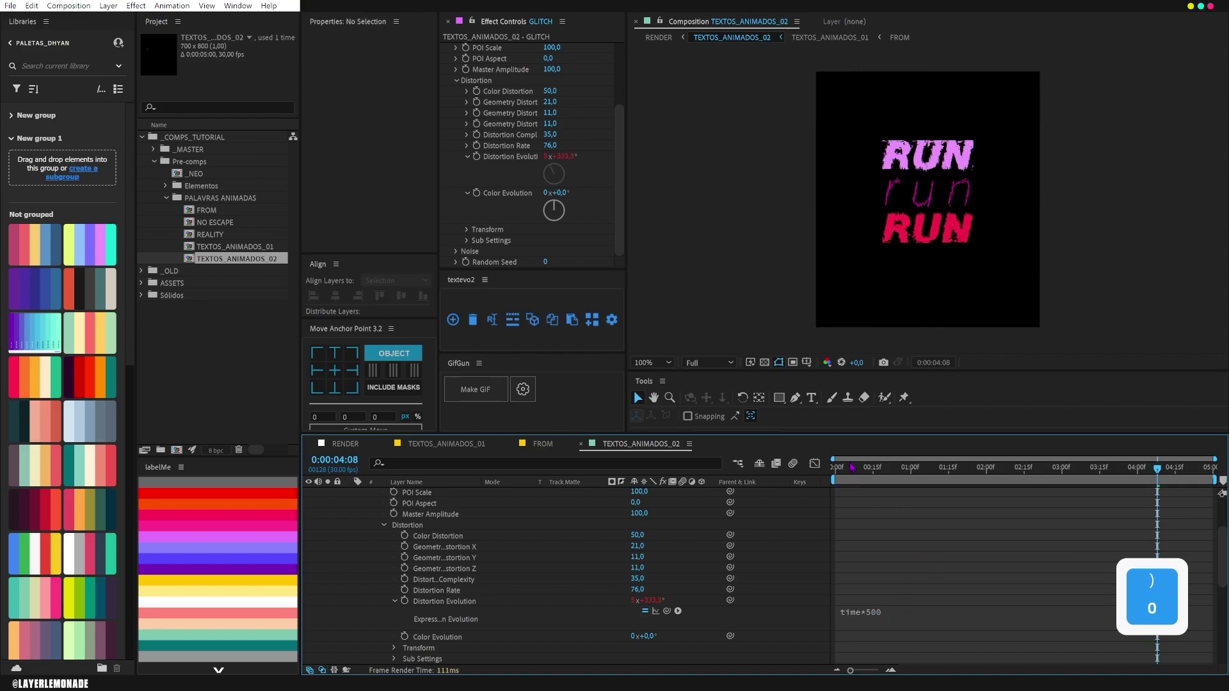
- Preview the animated glitch distortion over the text, stopping playback at 0:00:01:26
key("space")
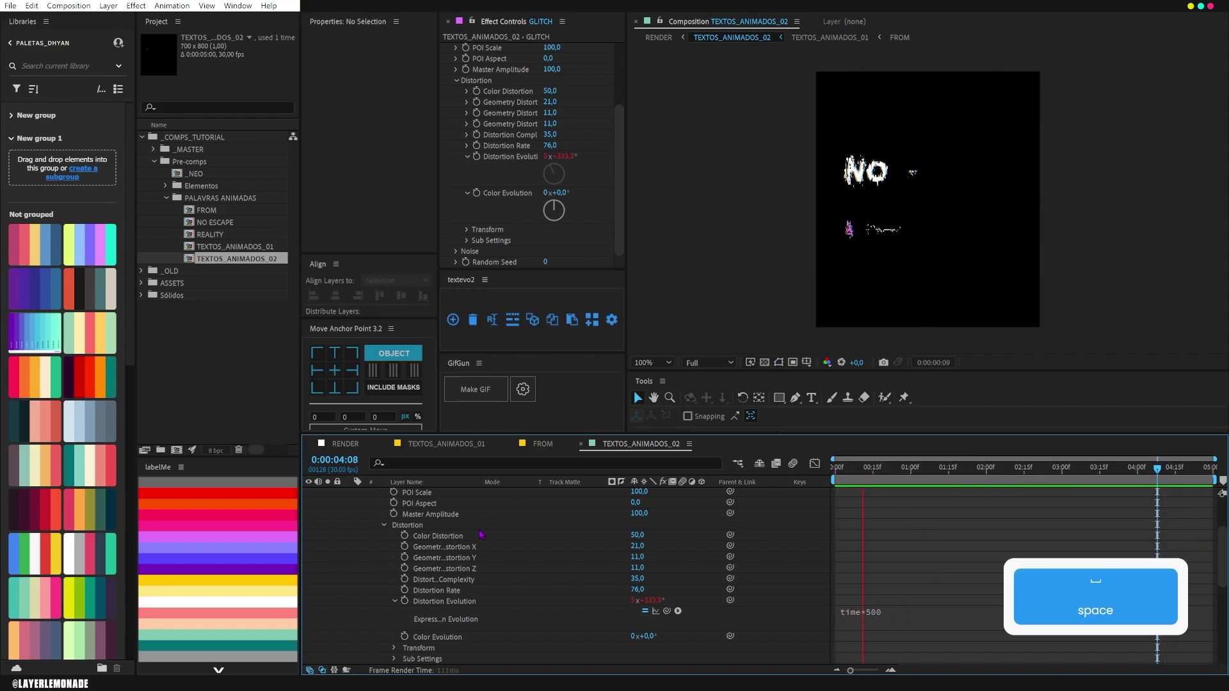
key("space")
scroll(485, 539, "up", 4)
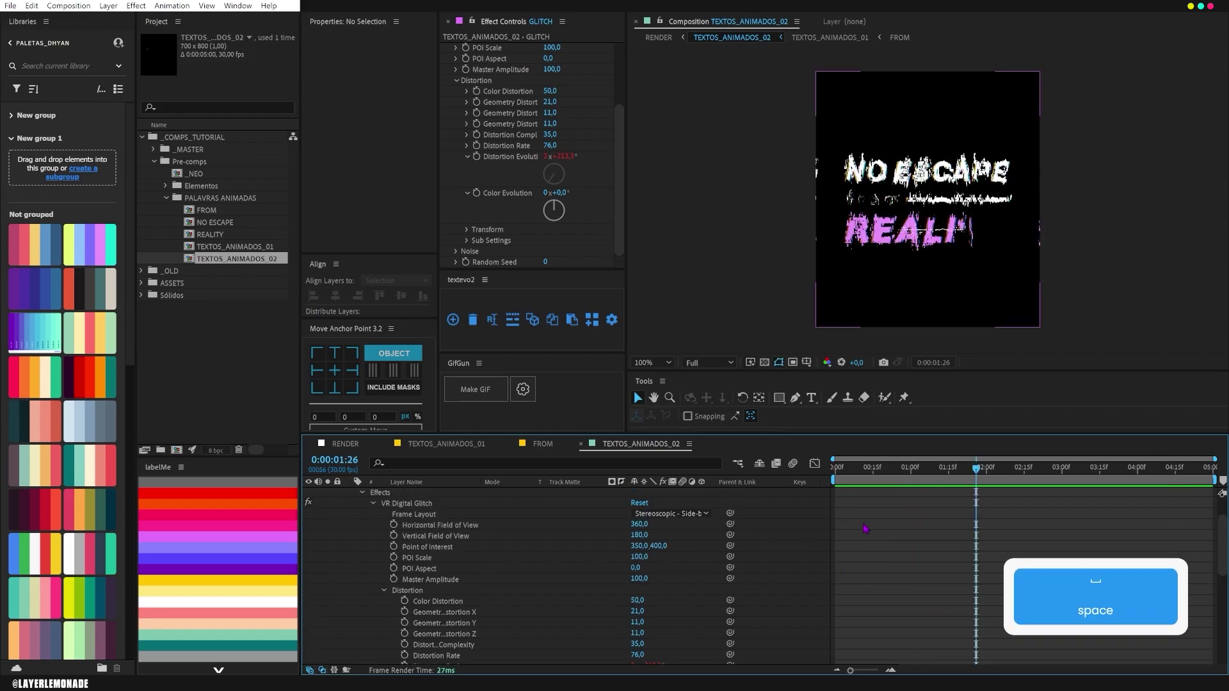
- Collapse the GLITCH layer's properties, set the current time to 0:00:00:24 and give the layer a white label color
left_click(351, 494)
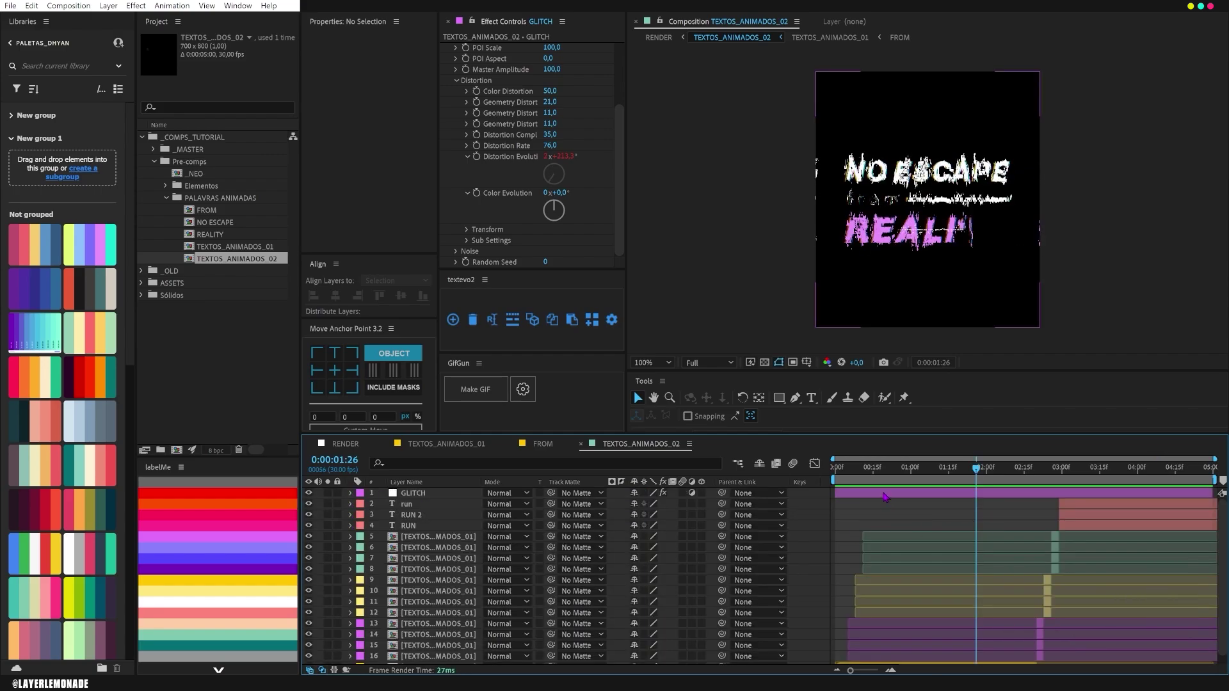
left_click(875, 477)
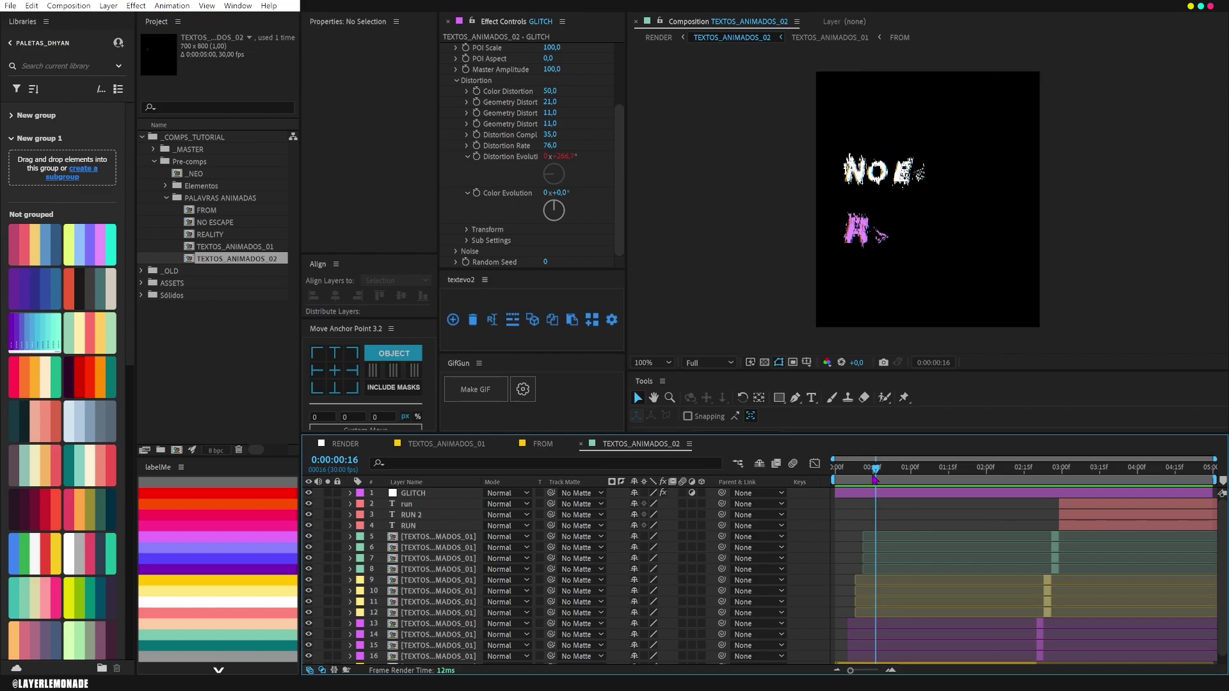
left_click_drag(876, 479, 894, 479)
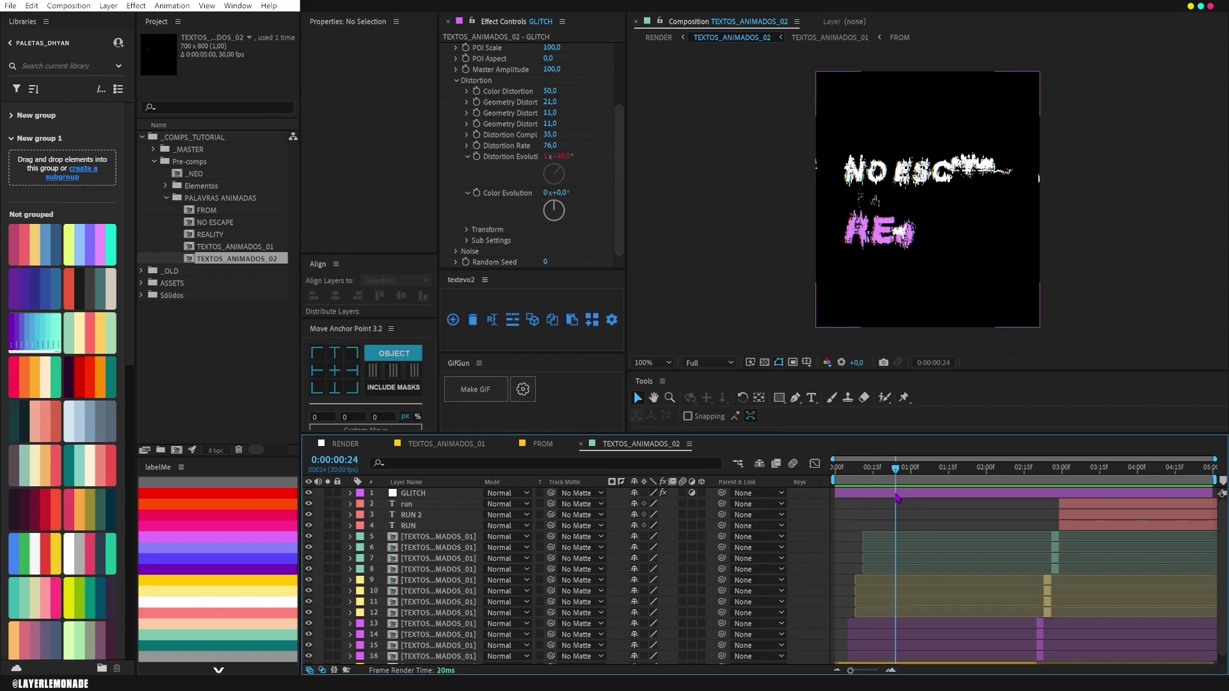
left_click(897, 494)
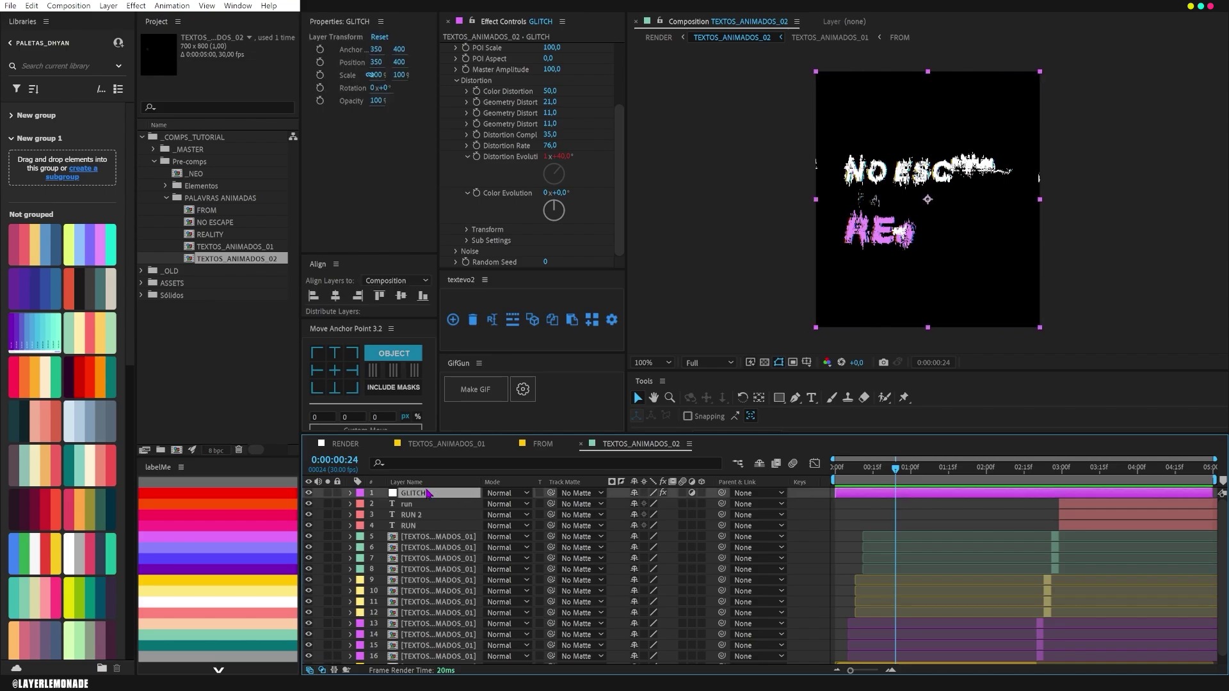
left_click(265, 603)
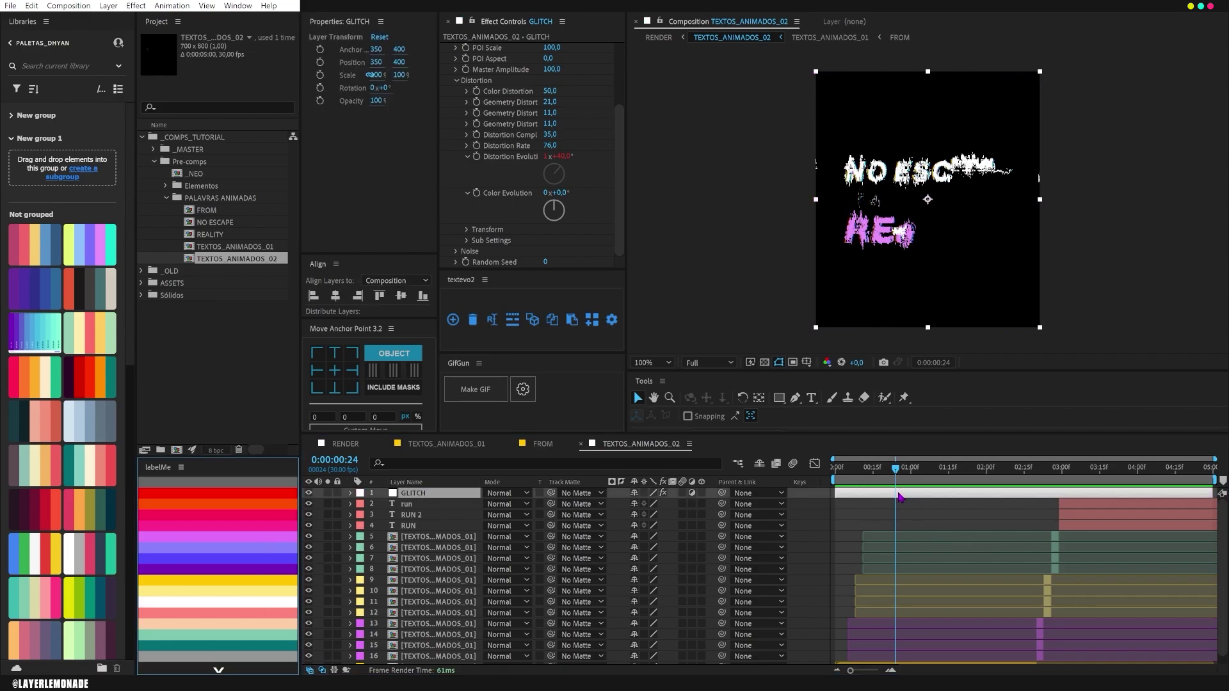
- Trim the GLITCH layer so it runs only from 0:00:00:24 to 0:00:00:28
key("alt+bracketright")
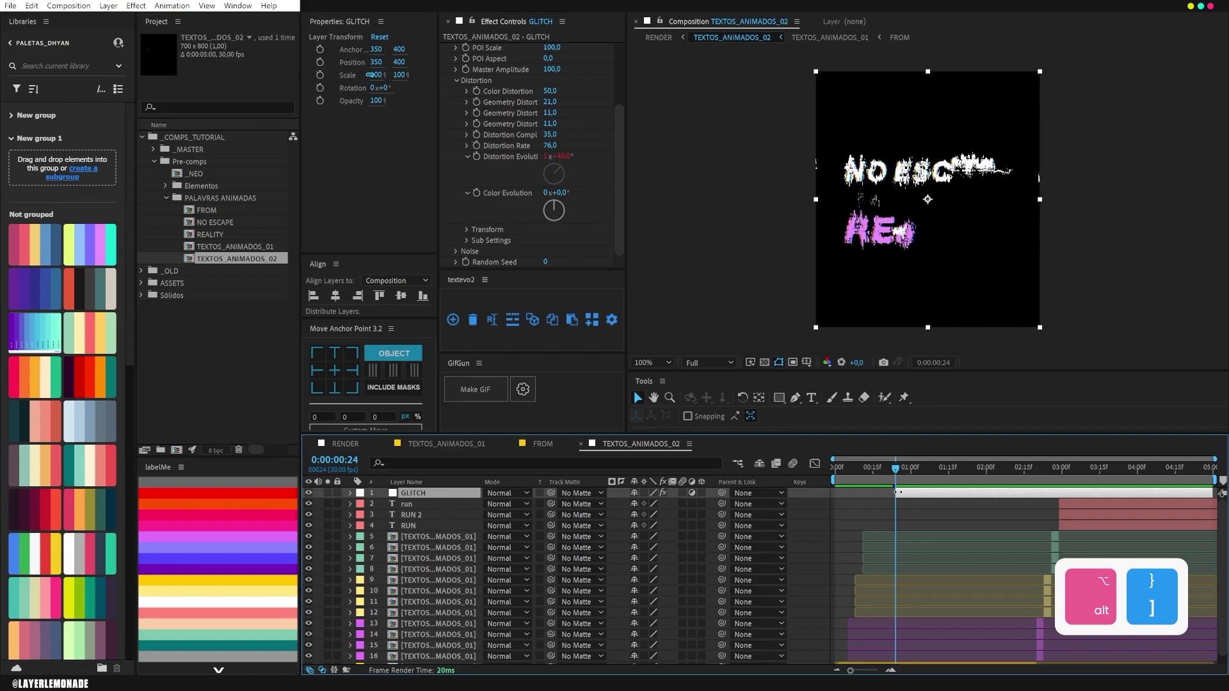
key("ctrl+Right")
key("ctrl+Right")
key("ctrl+Right")
key("ctrl+Right")
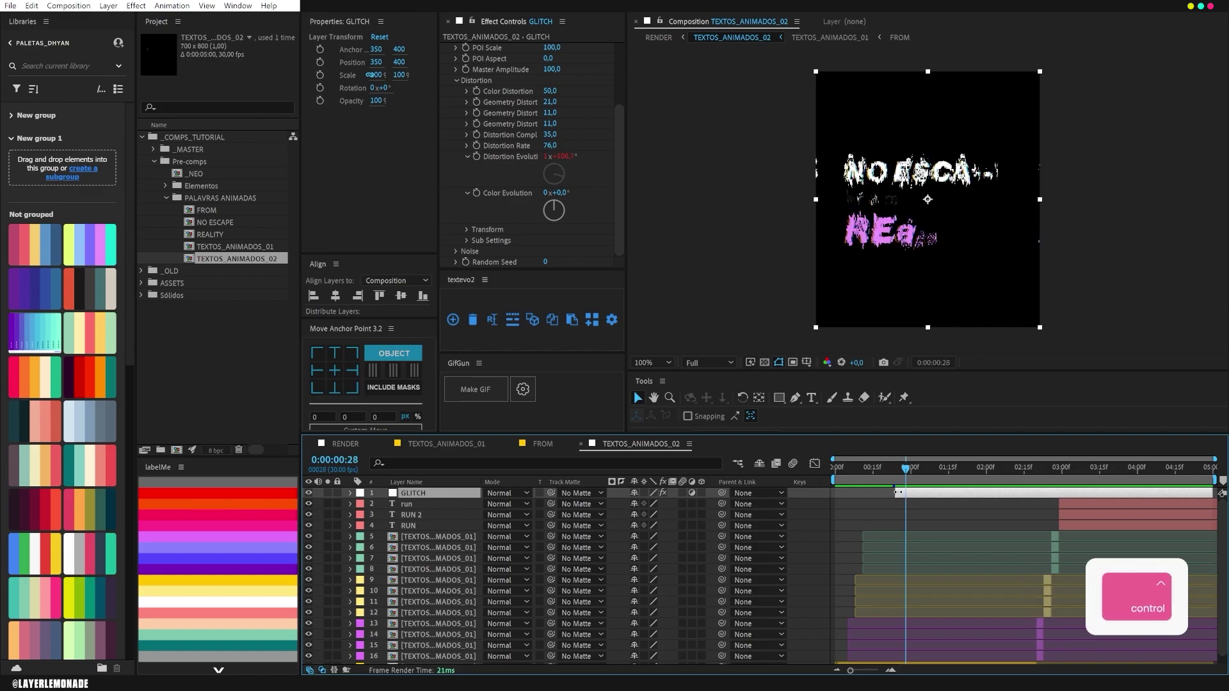
key("alt+bracketright")
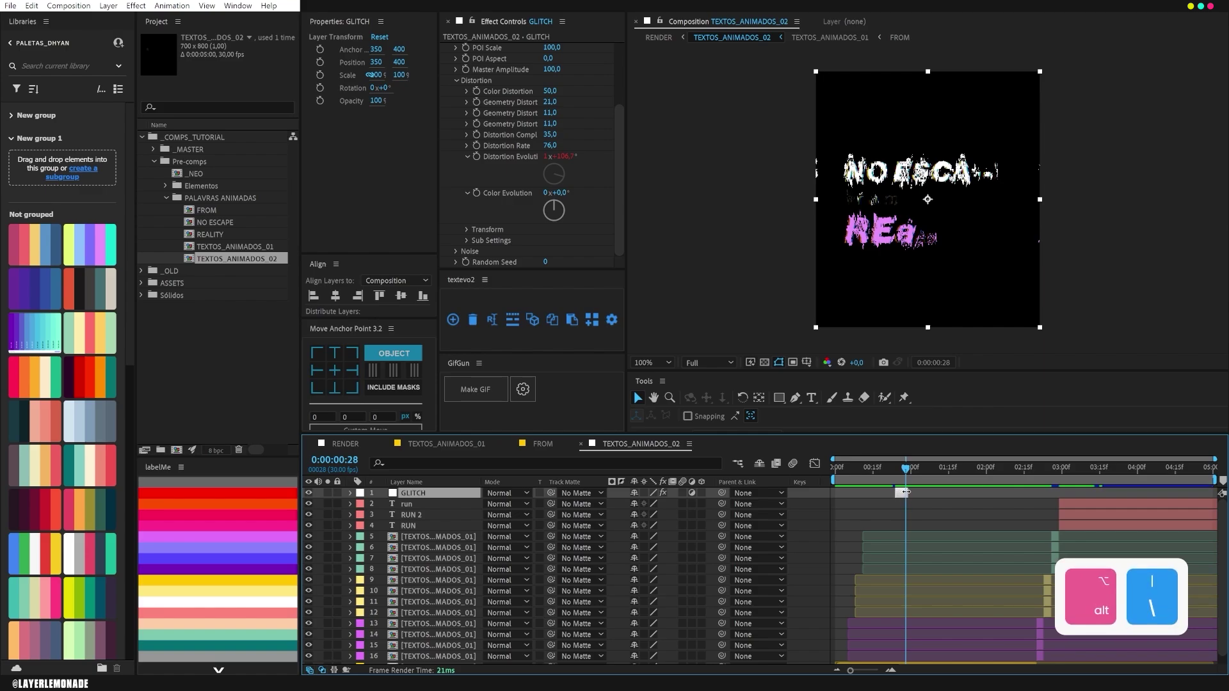
- Move the GLITCH layer to start at 0:00:02:18 and shorten its end to 0:00:02:20
left_click_drag(906, 491, 952, 499)
left_click(893, 474)
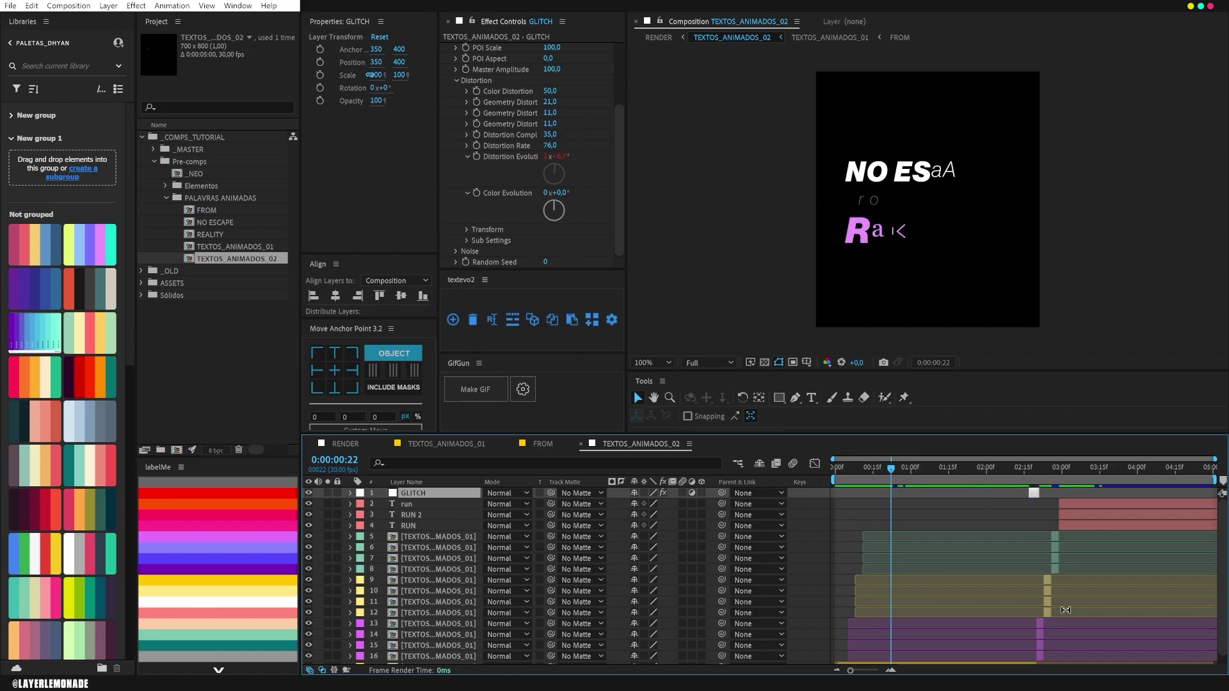
left_click_drag(626, 268, 603, 268)
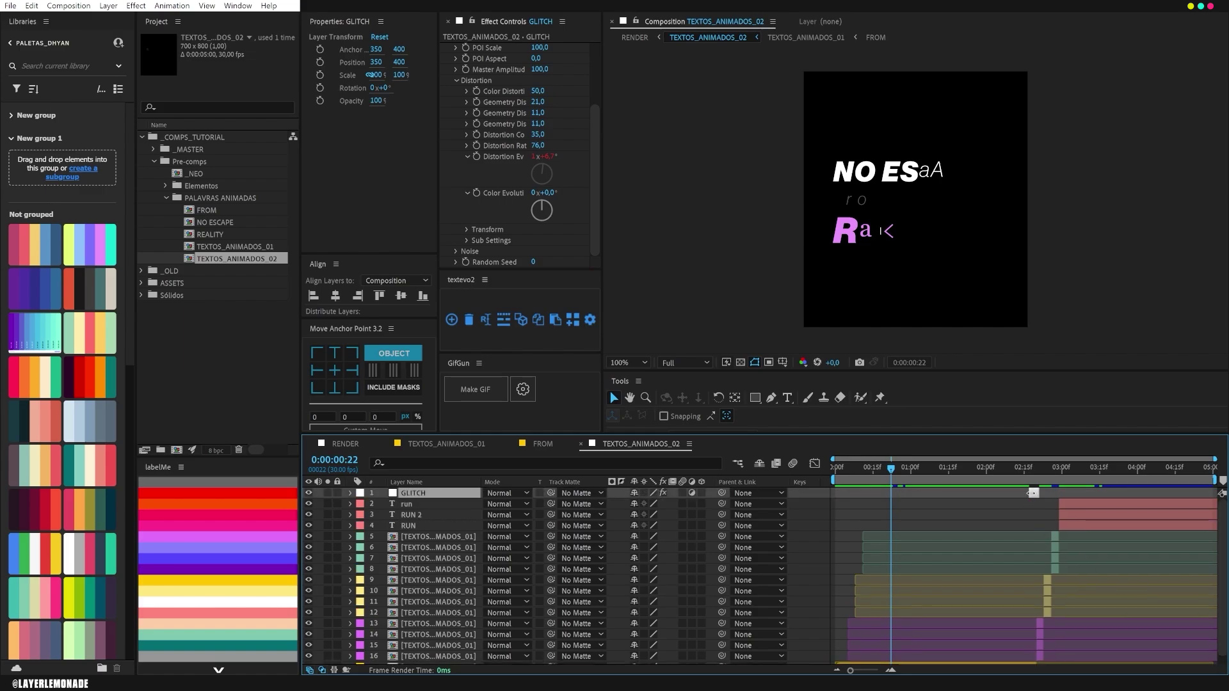
left_click(1033, 480)
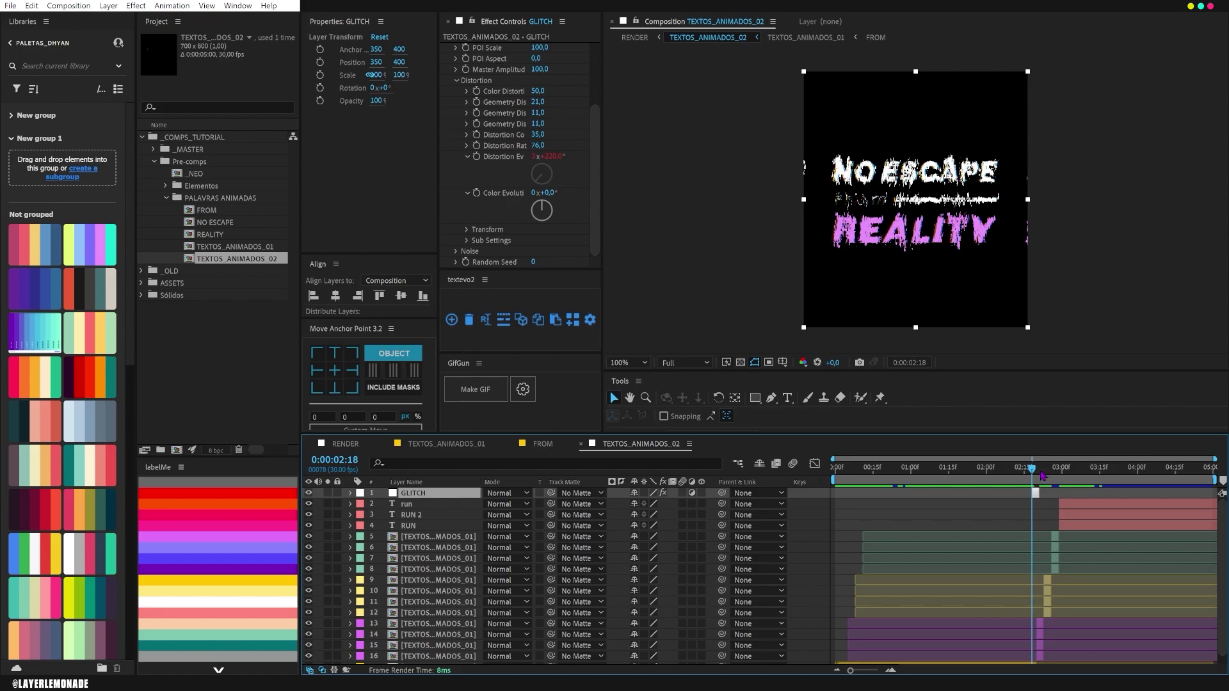
key("ctrl+Right")
key("ctrl+Right")
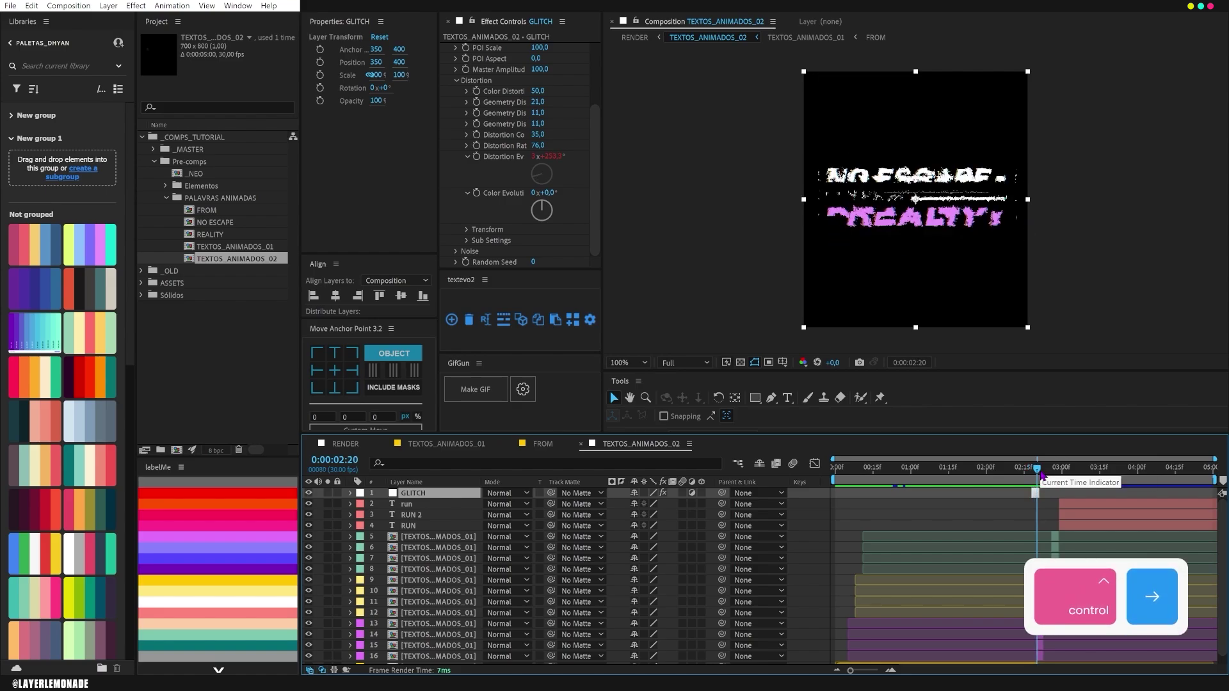
left_click_drag(1041, 494, 1039, 493)
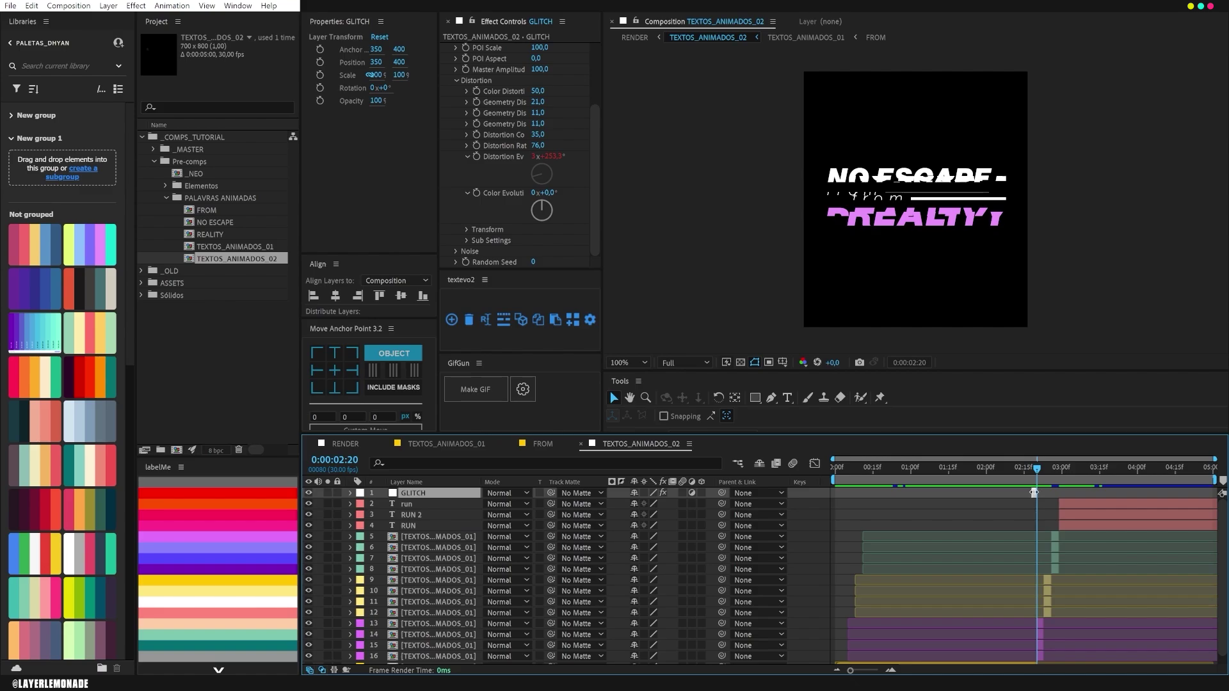
key("ctrl")
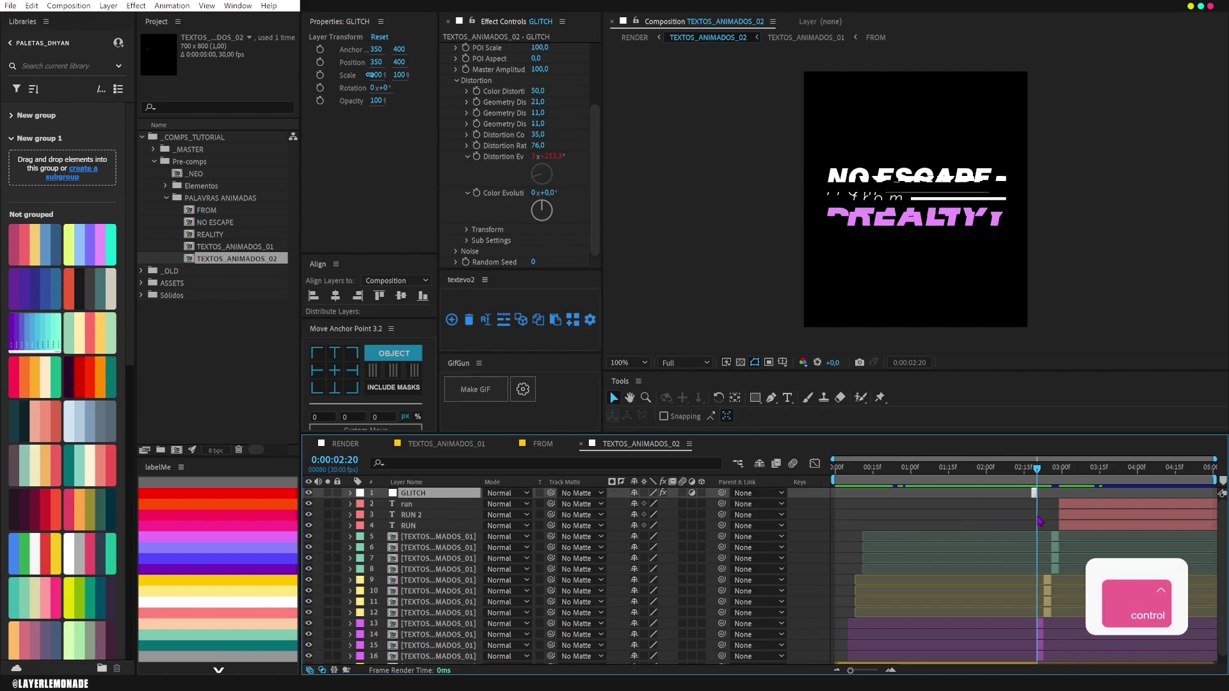
- Duplicate the GLITCH layer, shift the copy to start at 0:00:02:23 and preview from 0:00:02:17
scroll(1033, 494, "up", 5, "alt")
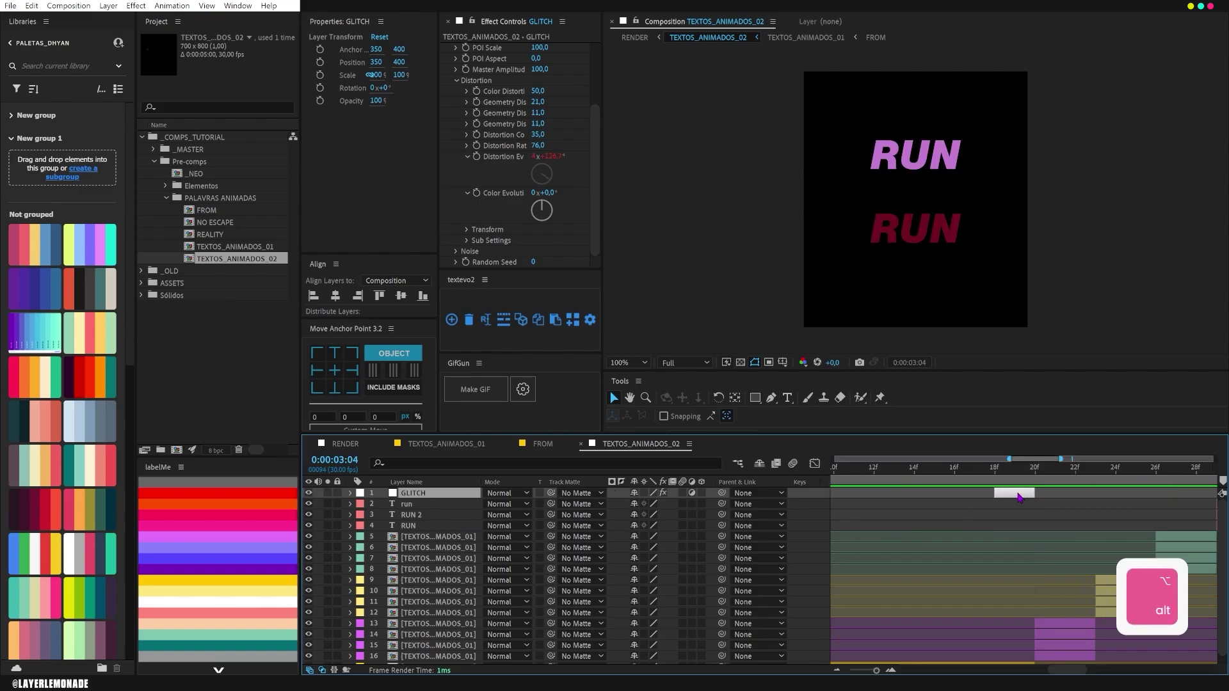
left_click(995, 472)
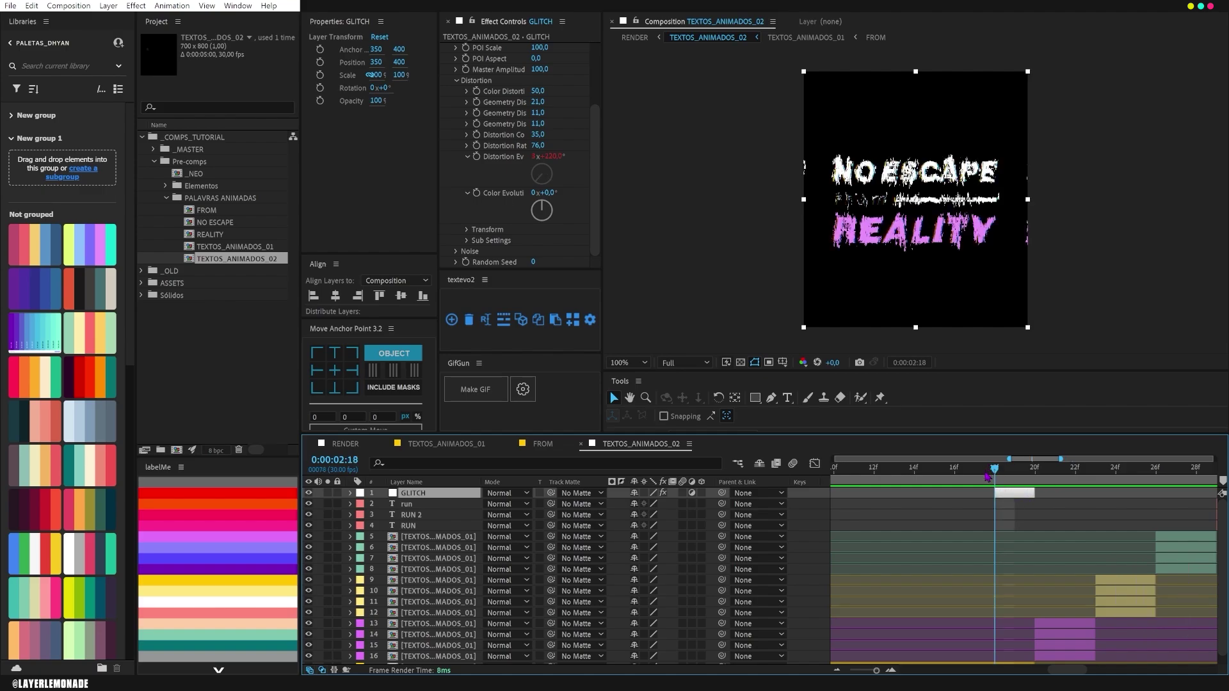
key("ctrl+d")
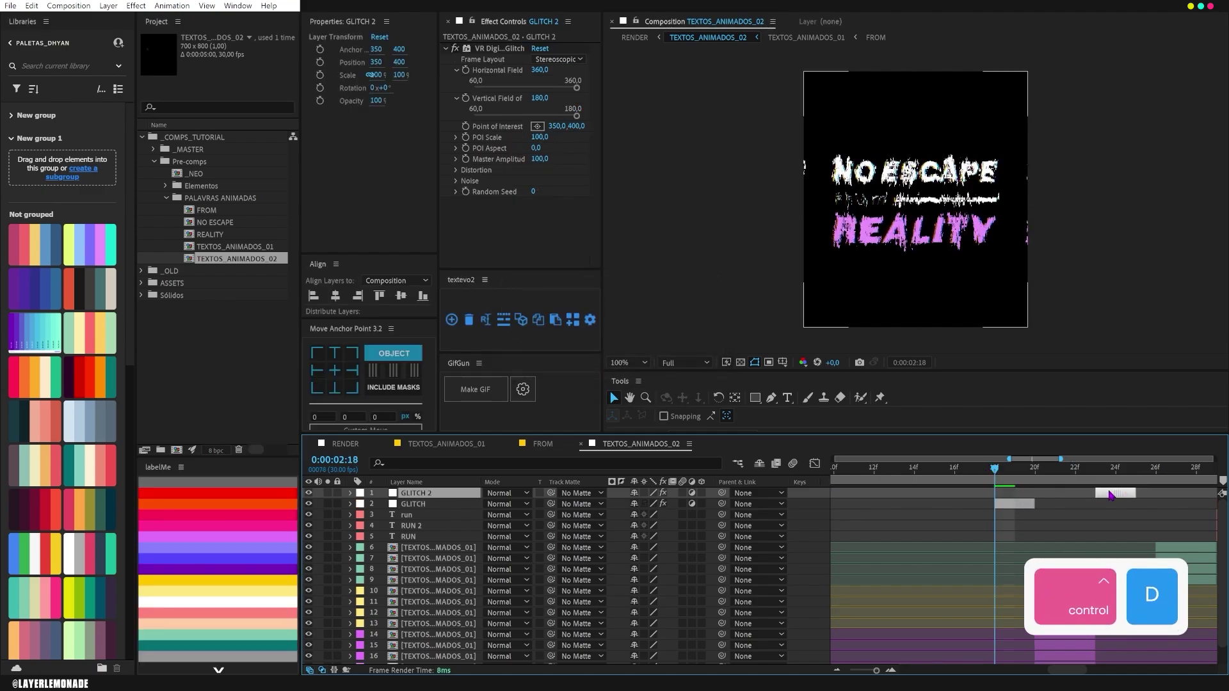
left_click_drag(1020, 499, 1136, 634)
scroll(1109, 519, "down", 5)
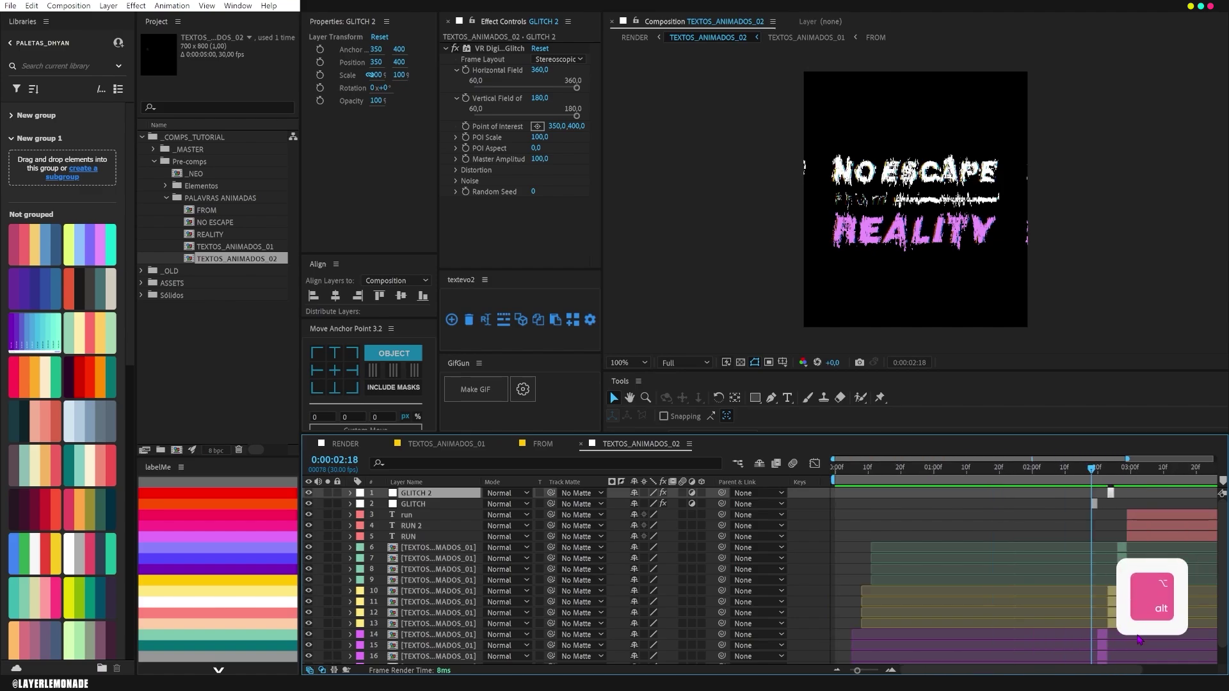
left_click(1089, 470)
key("space")
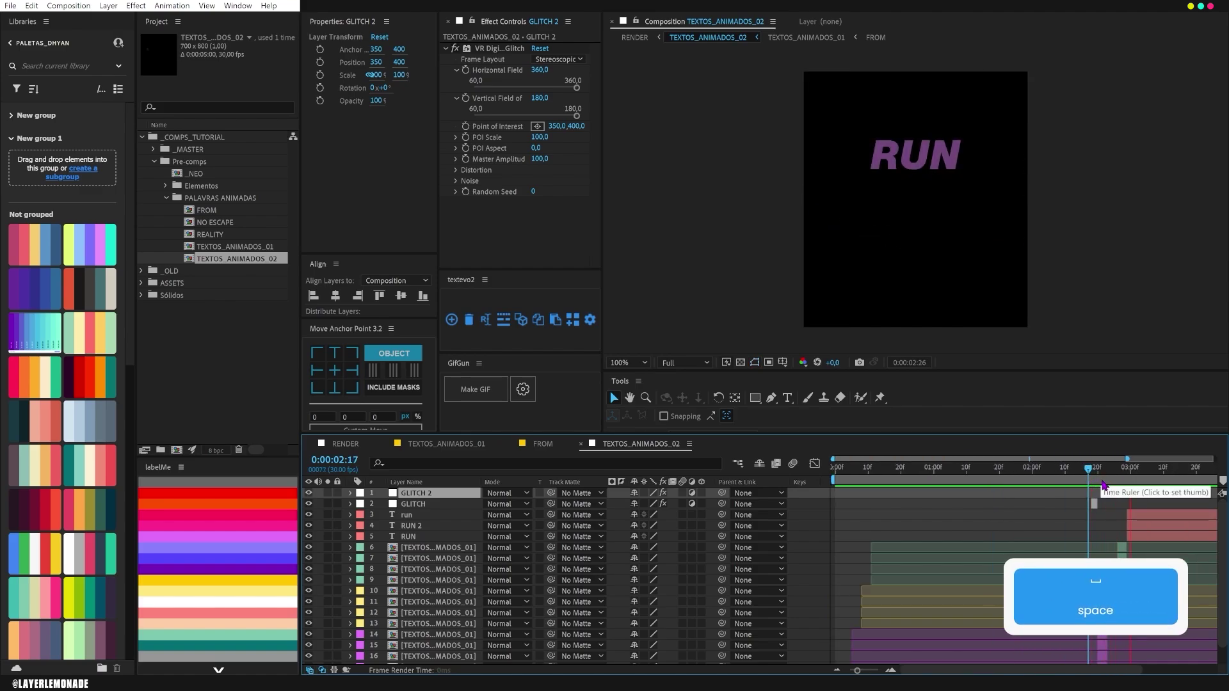
key("space")
- Duplicate GLITCH 2, move the copy to start at about 0:00:03:03 and shorten it to one frame
key("ctrl+d")
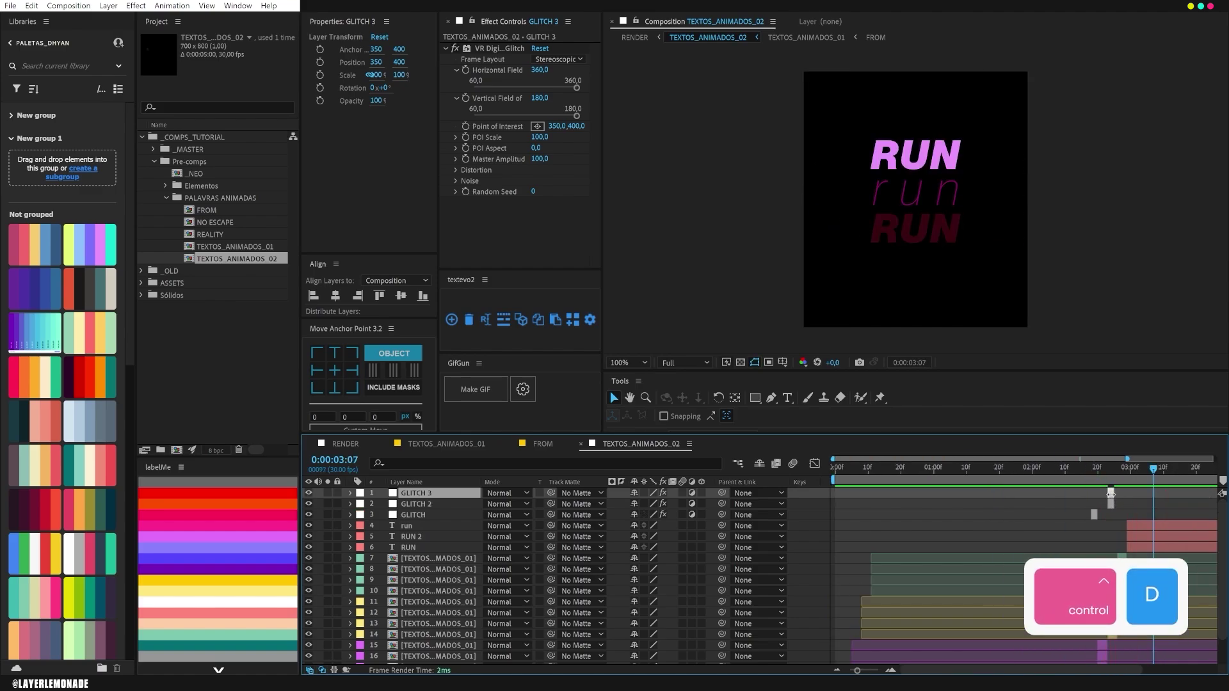
scroll(1114, 496, "up", 3, "alt")
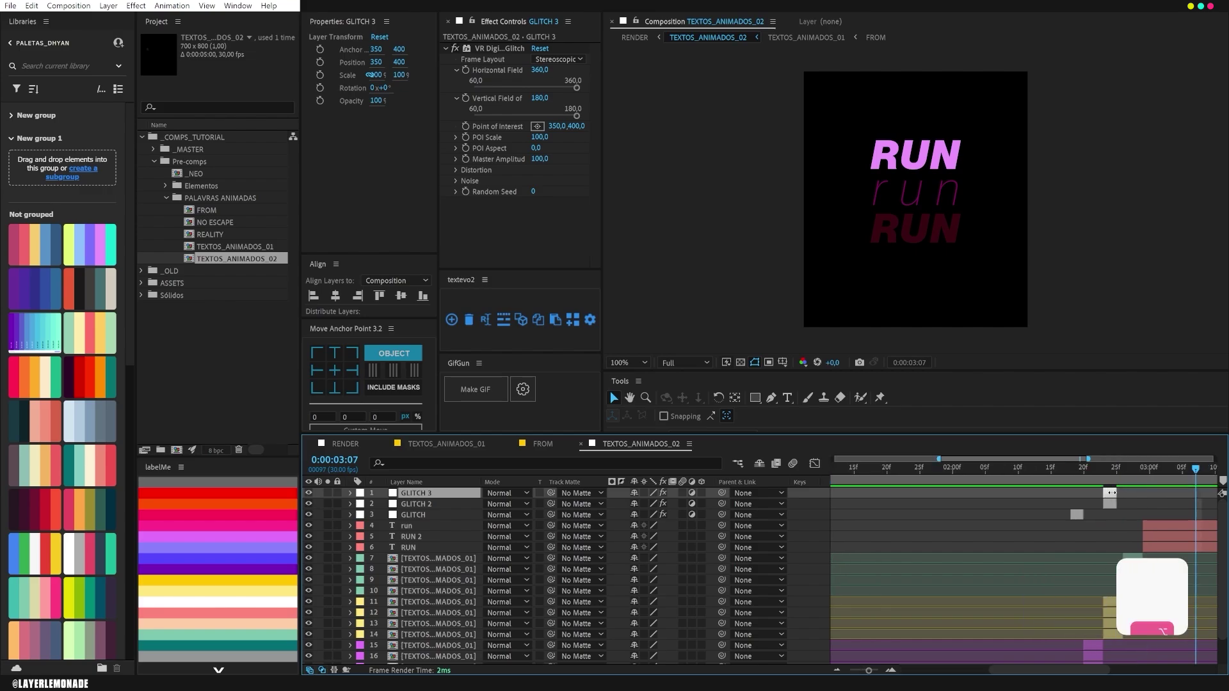
left_click_drag(1111, 498, 1164, 504)
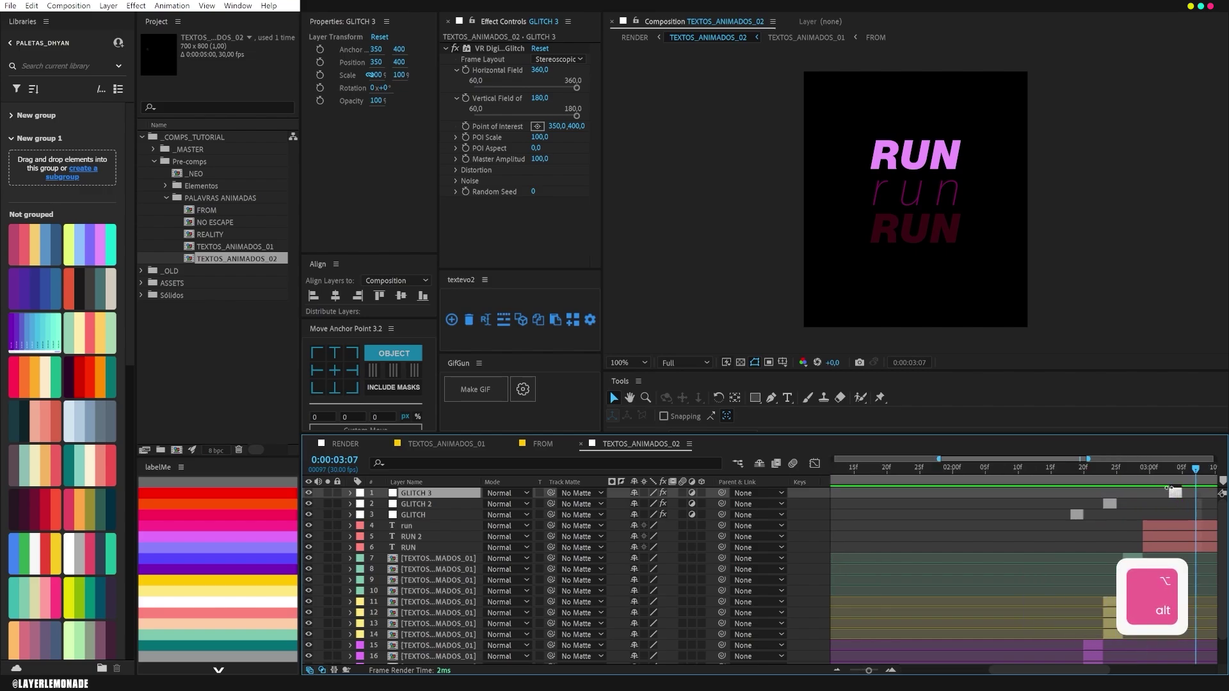
left_click(1163, 470)
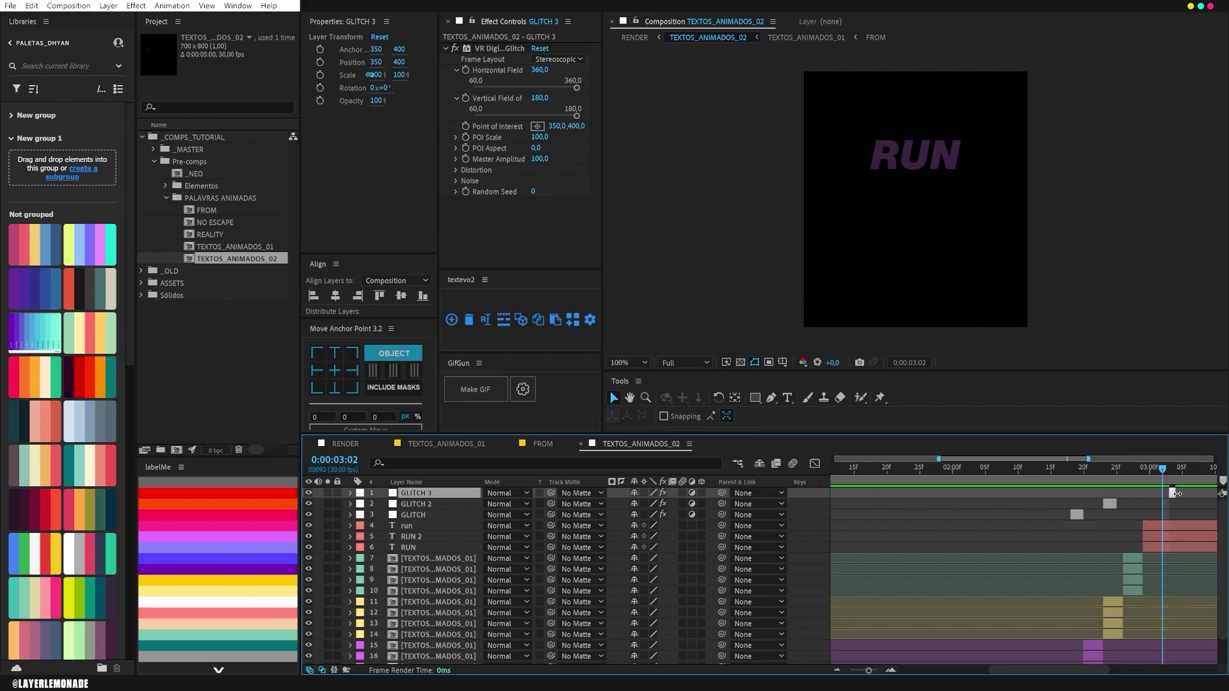
- Preview the glitch bursts from 0:00:02:18, and play the whole text animation from 0:00:00:00
key("space")
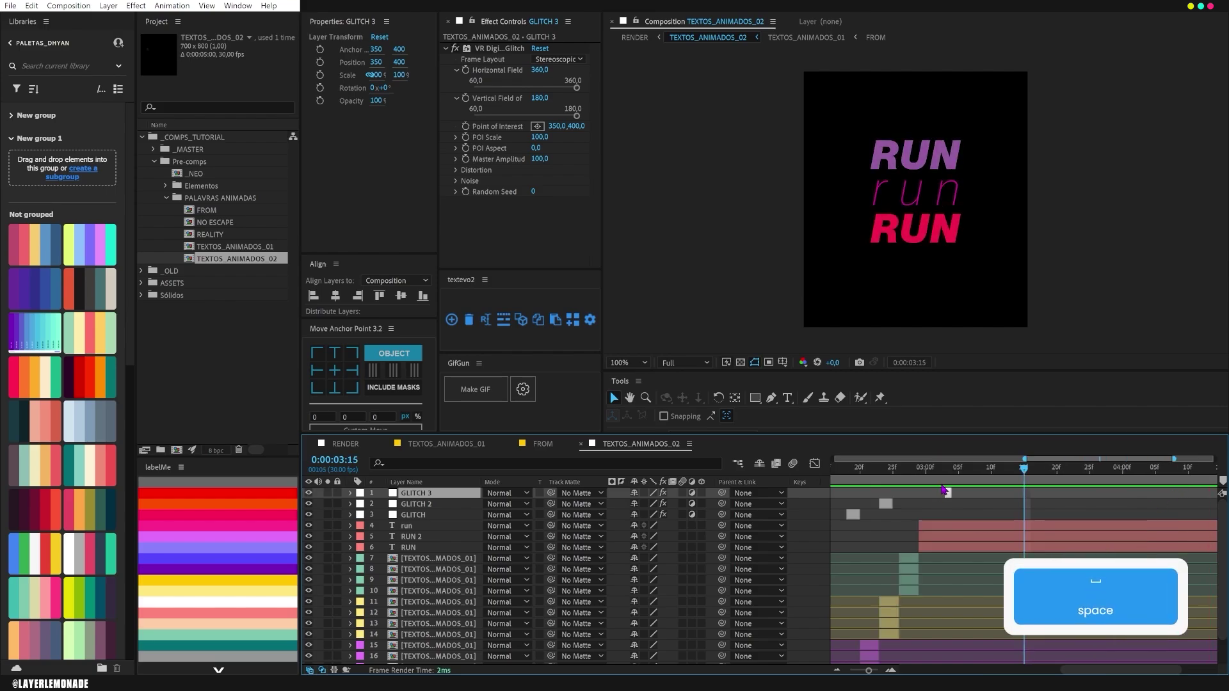
key("space")
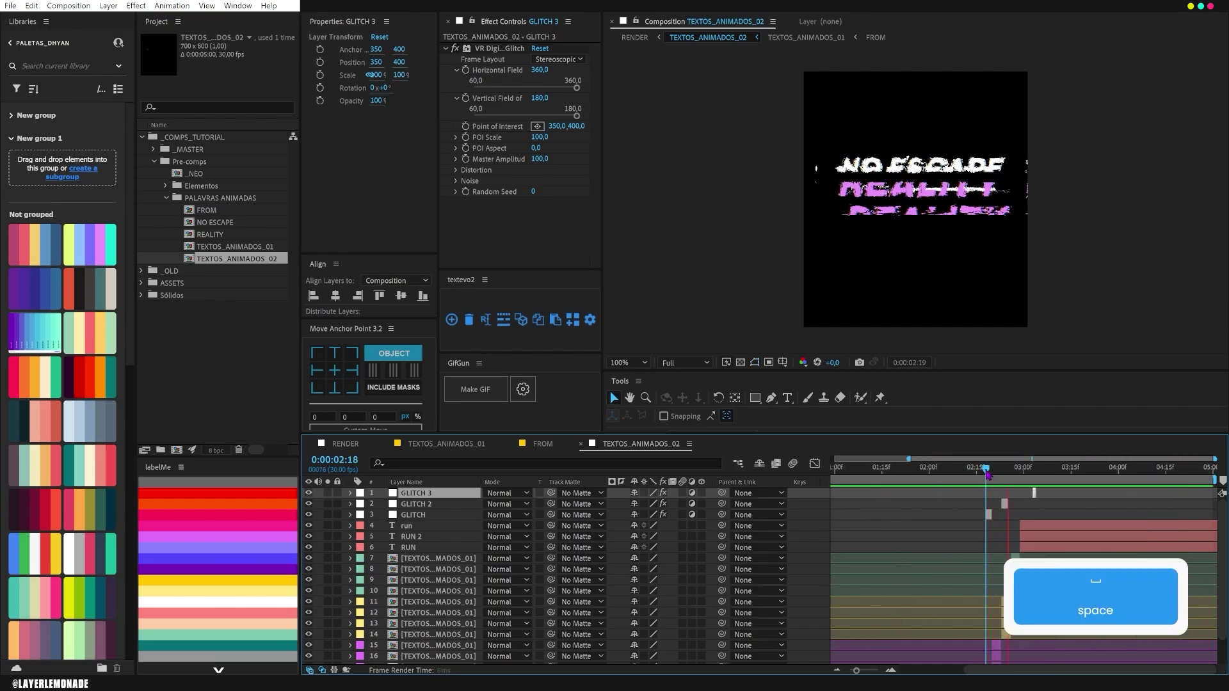
key("space")
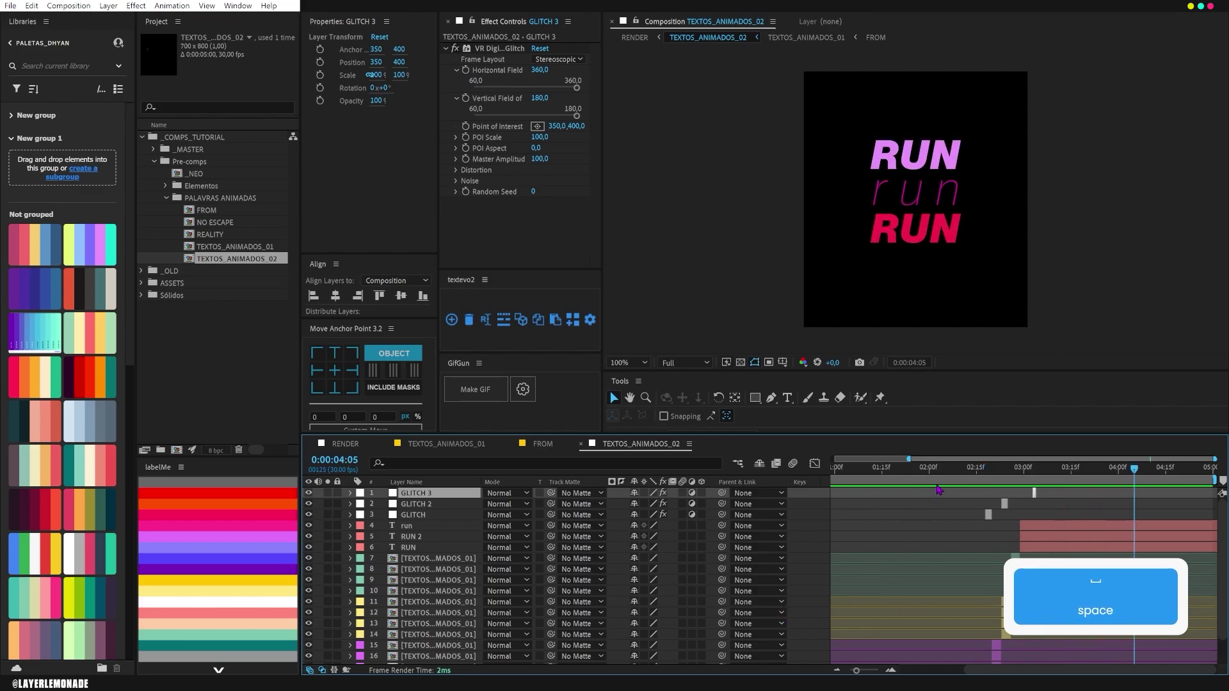
left_click_drag(931, 470, 819, 502)
key("minus")
key("space")
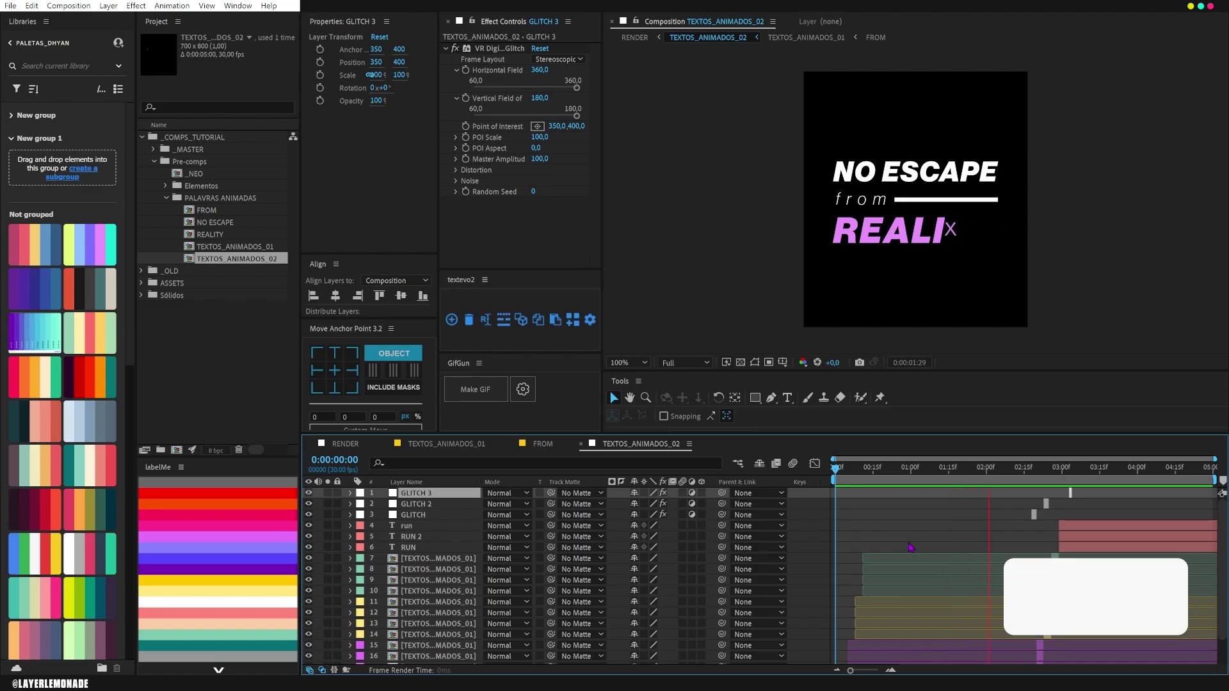
key("space")
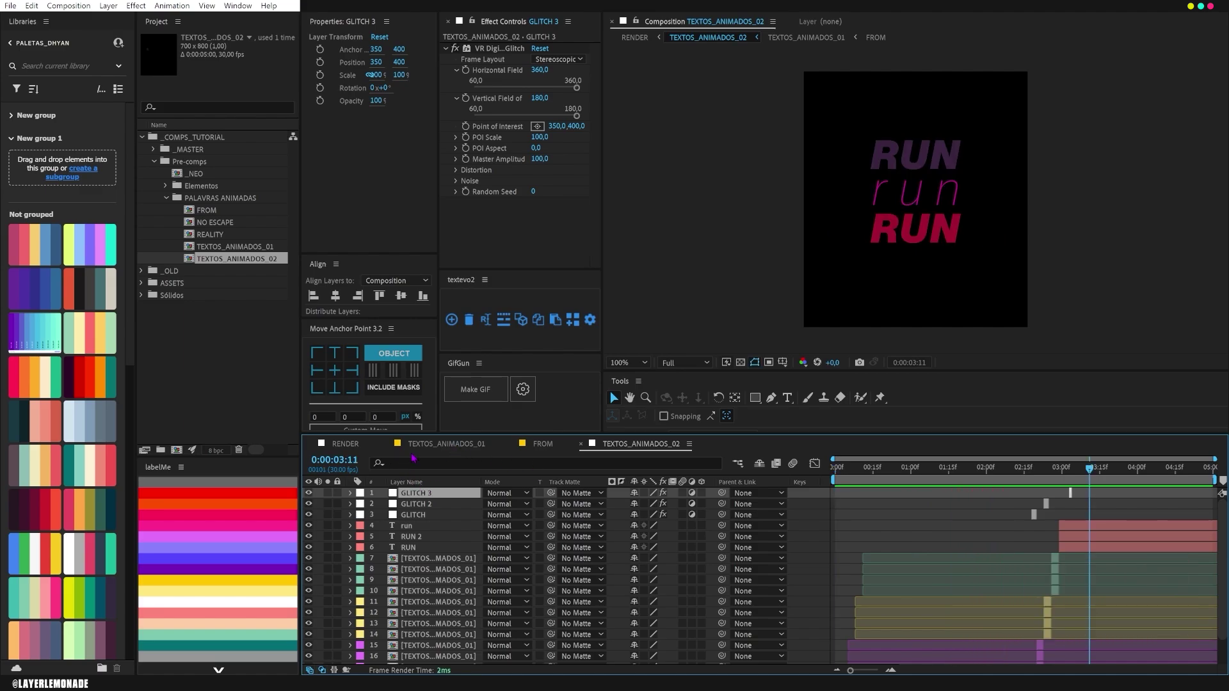
- Switch to the TEXTOS_ANIMADOS_01 composition and open its nested REALITY composition
left_click(451, 445)
key("space")
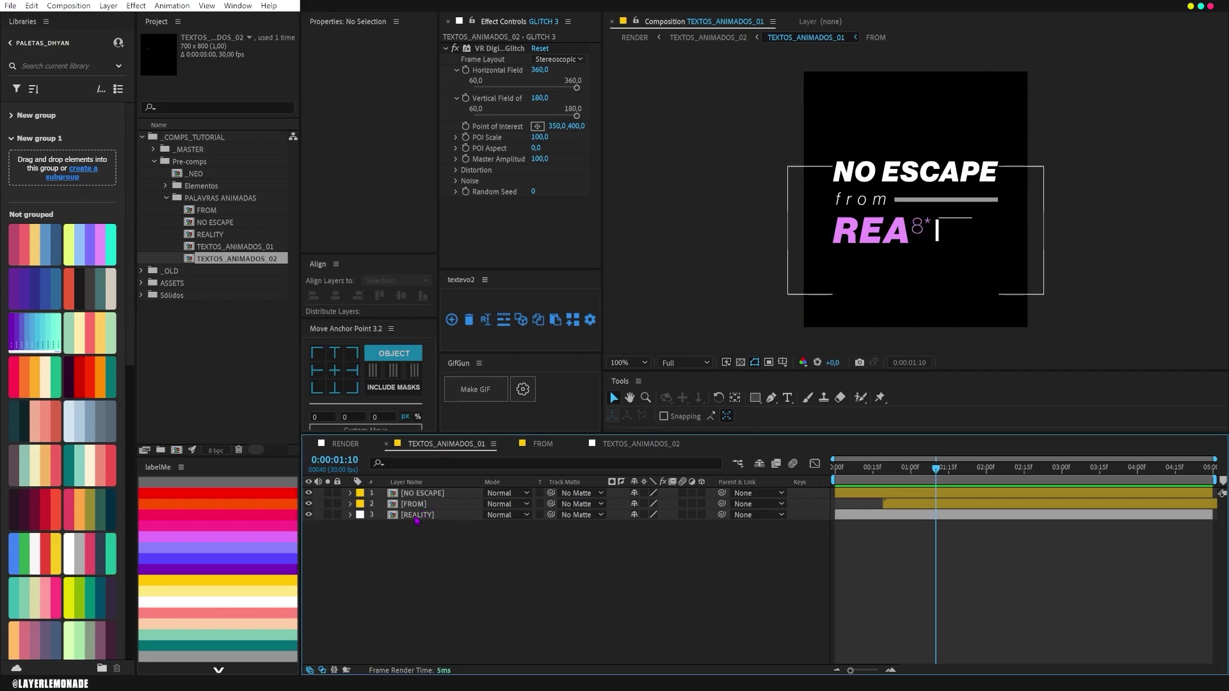
left_click(416, 495)
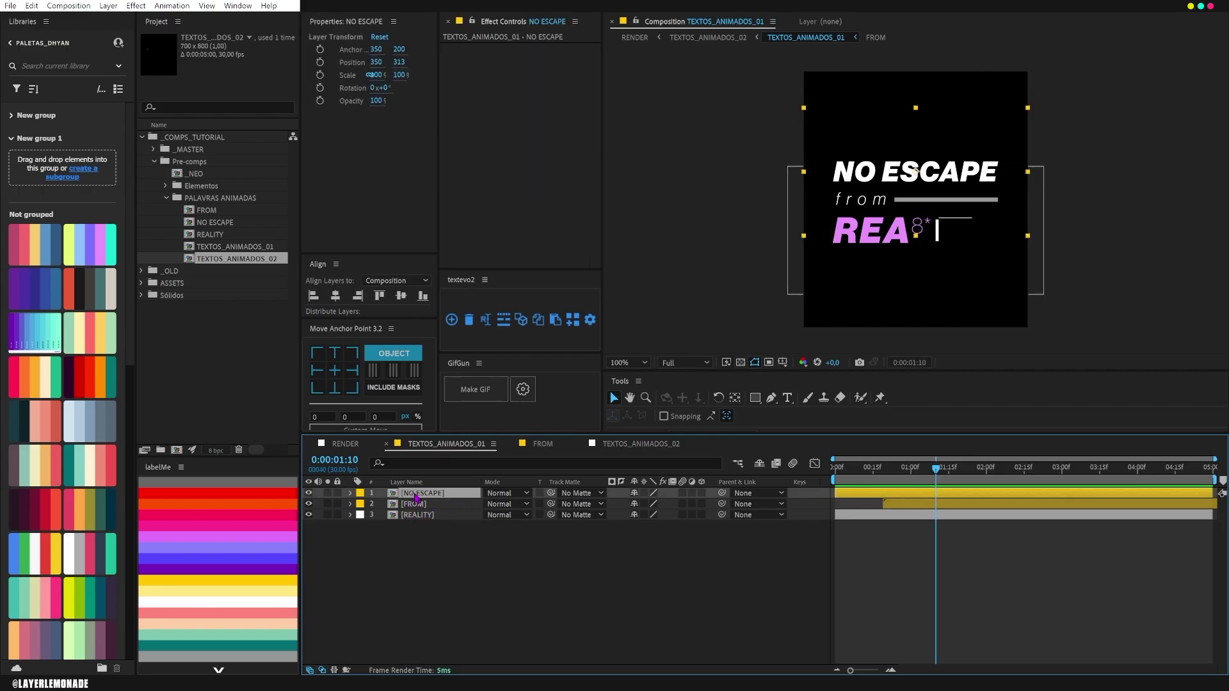
left_click(428, 516)
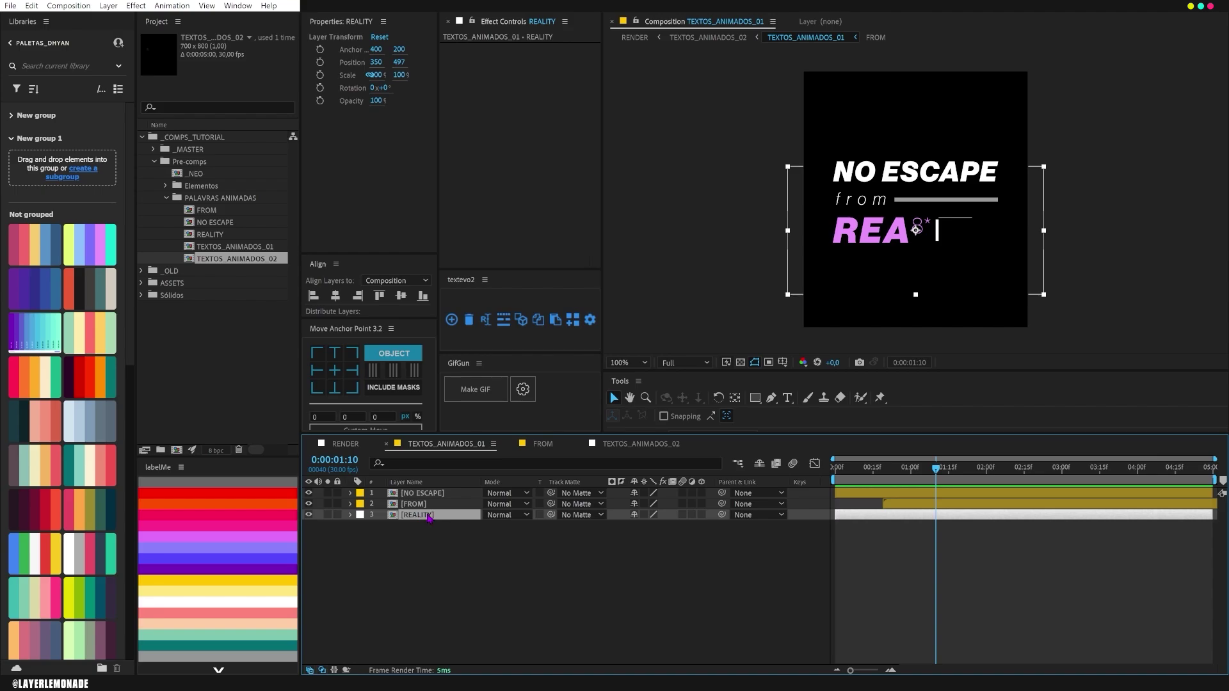
double_click(428, 516)
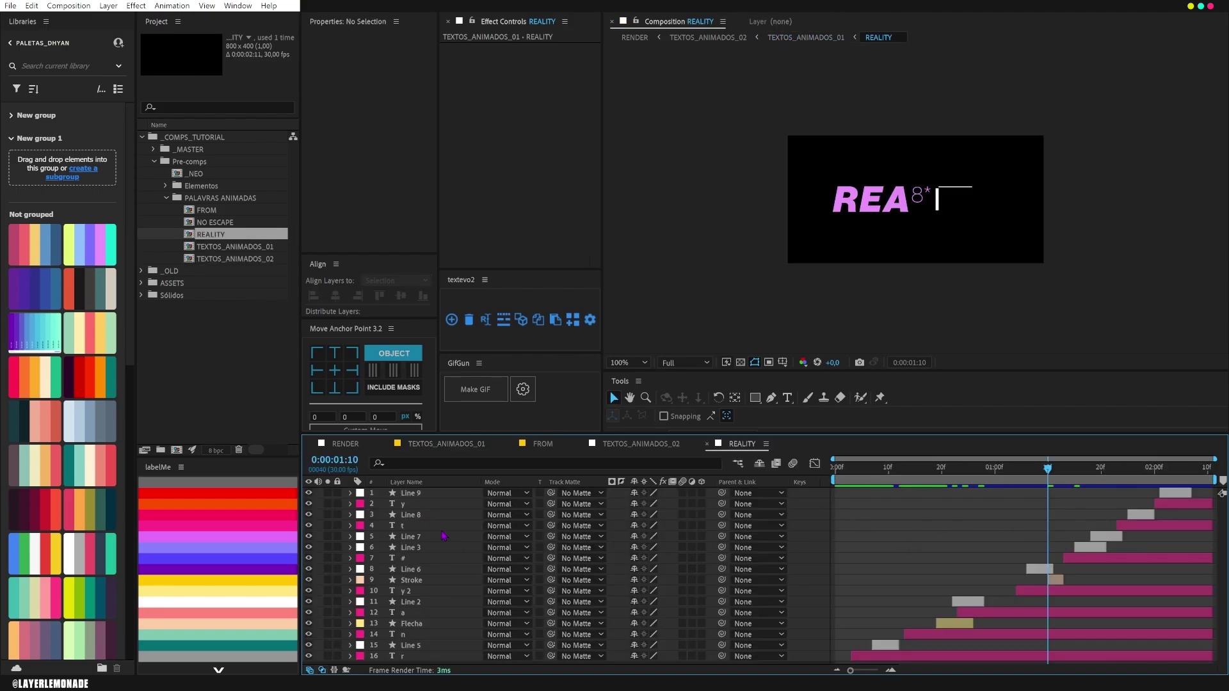
- Set the REALITY composition's time to 0:00:01:18 and copy the Line 3 and Line 7 layers
left_click(1089, 474)
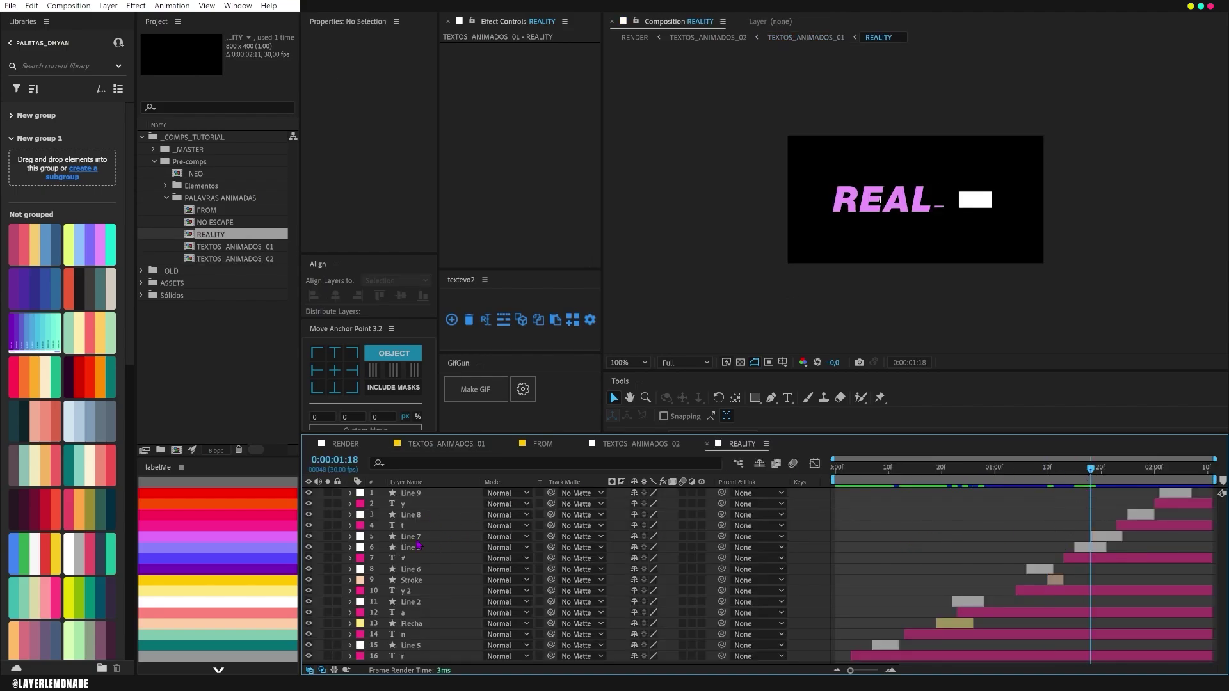
left_click(1095, 548)
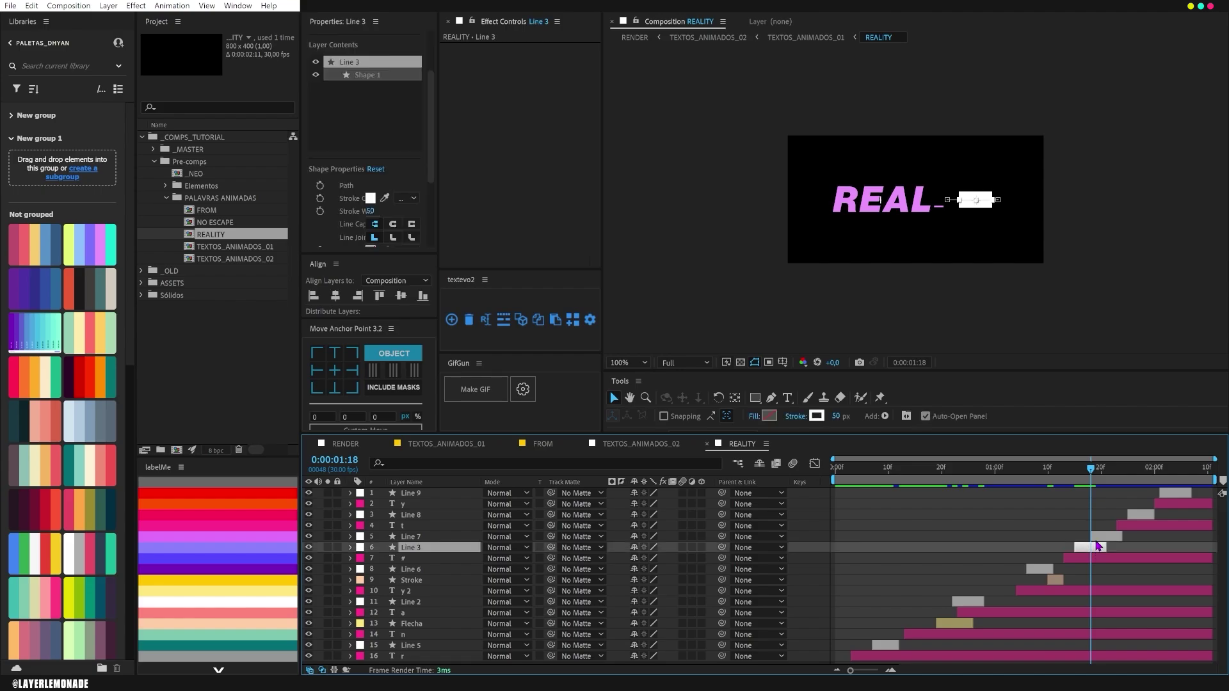
left_click(1098, 538, "ctrl")
key("ctrl+c")
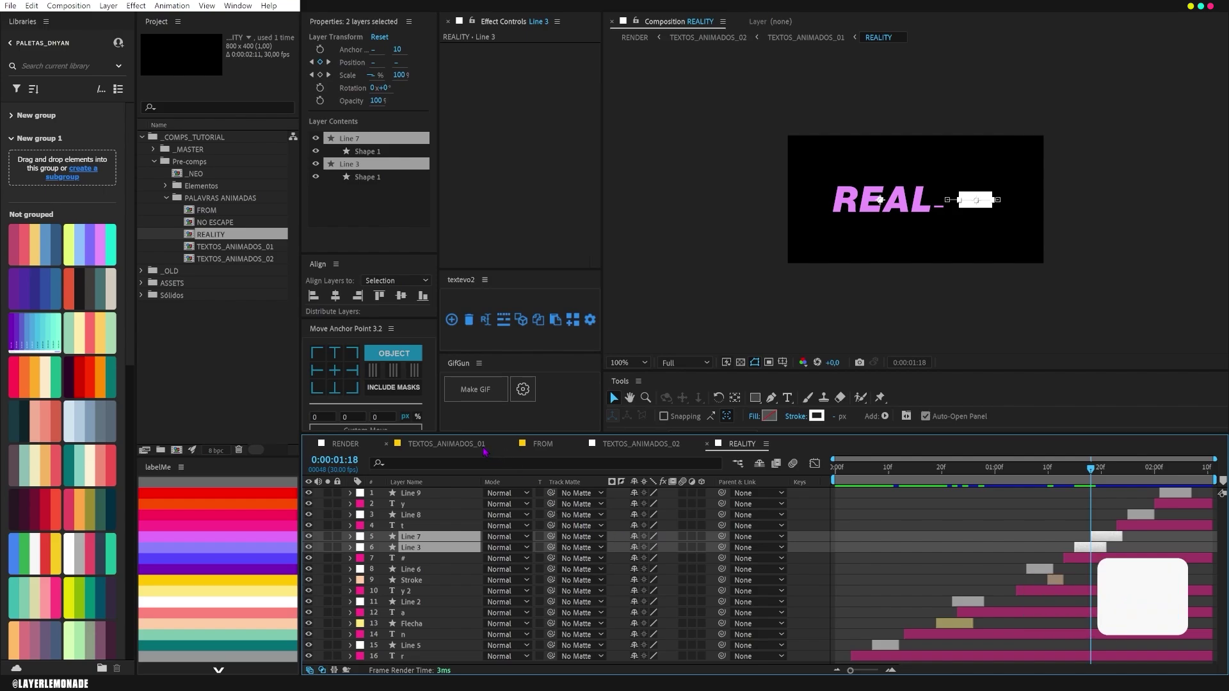
- Paste the Line 3 and Line 7 layers into TEXTOS_ANIMADOS_02 and shift Line 7 to start at about 0:00:01:02, ahead of Line 3
left_click(640, 443)
key("ctrl+v")
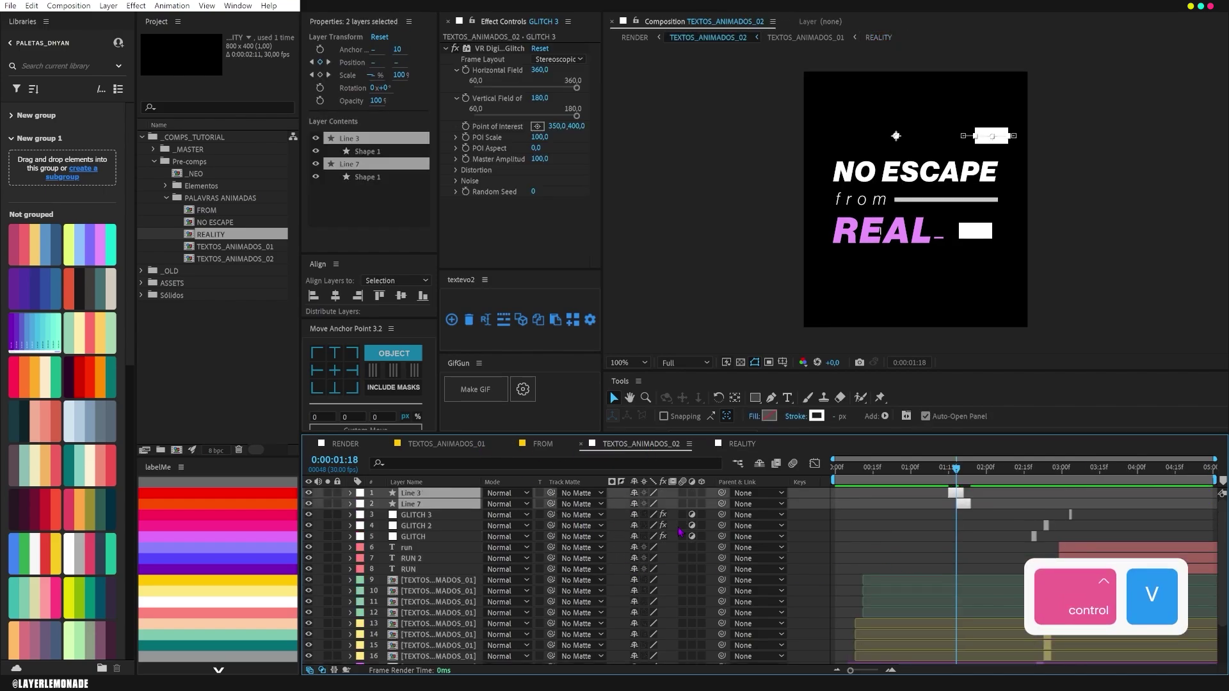
left_click_drag(791, 436, 754, 382)
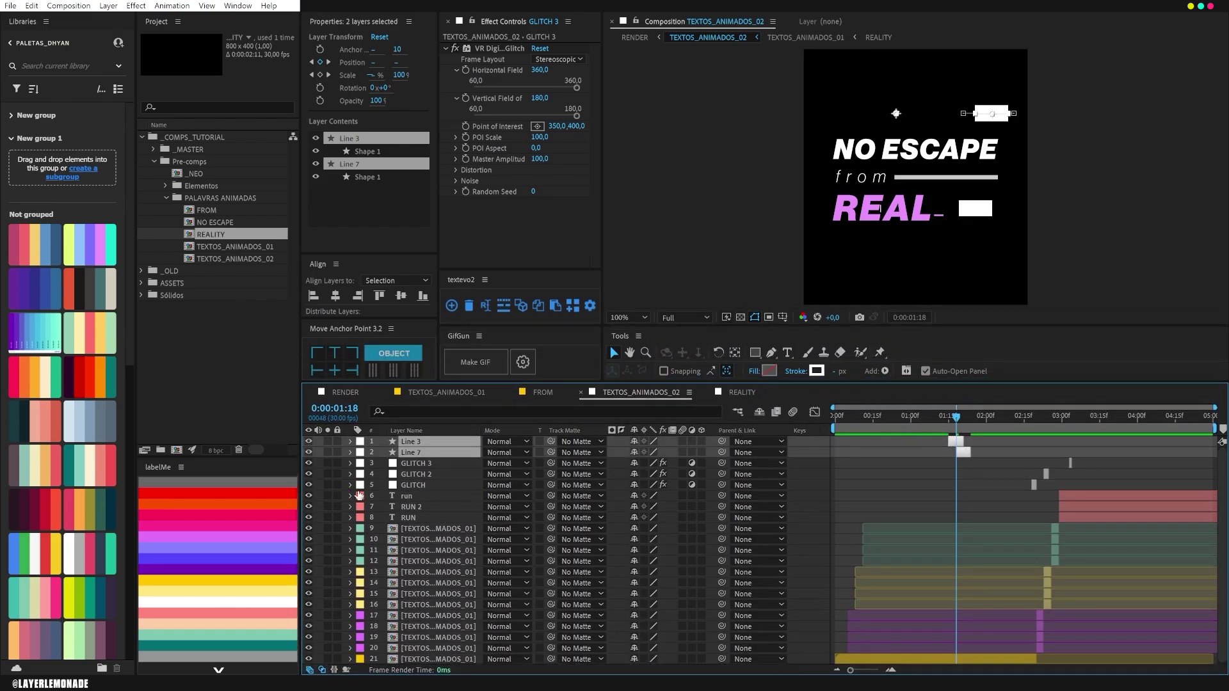
left_click(425, 452)
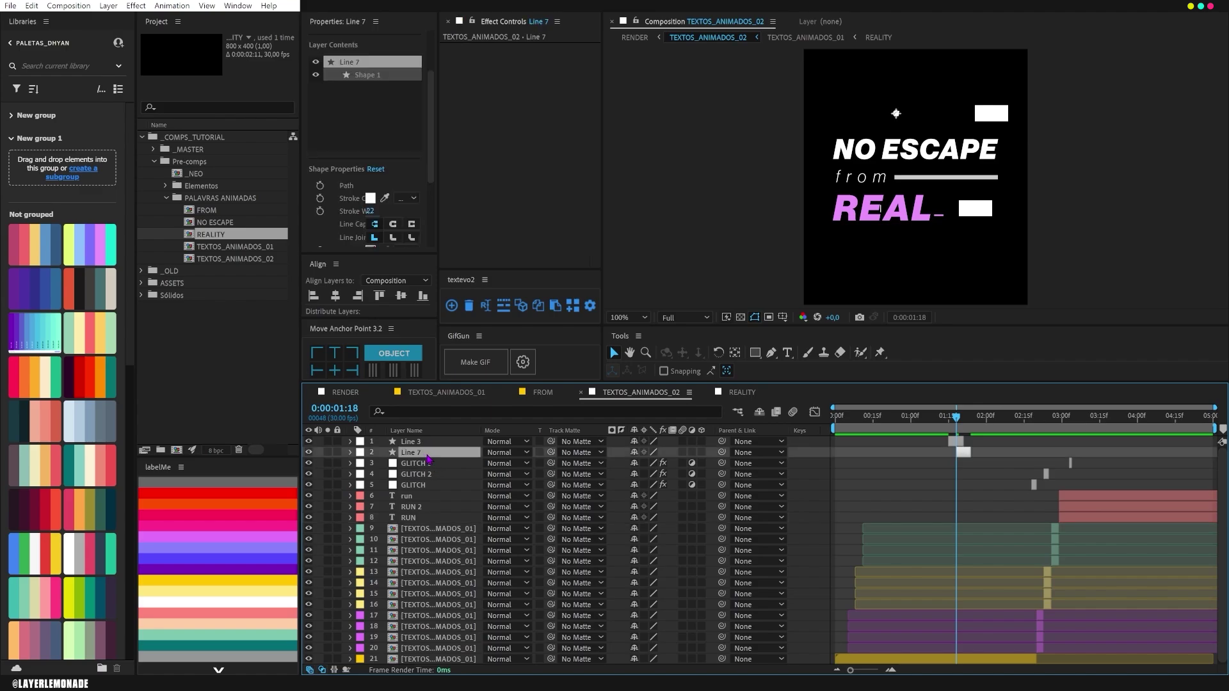
left_click_drag(963, 455, 923, 454)
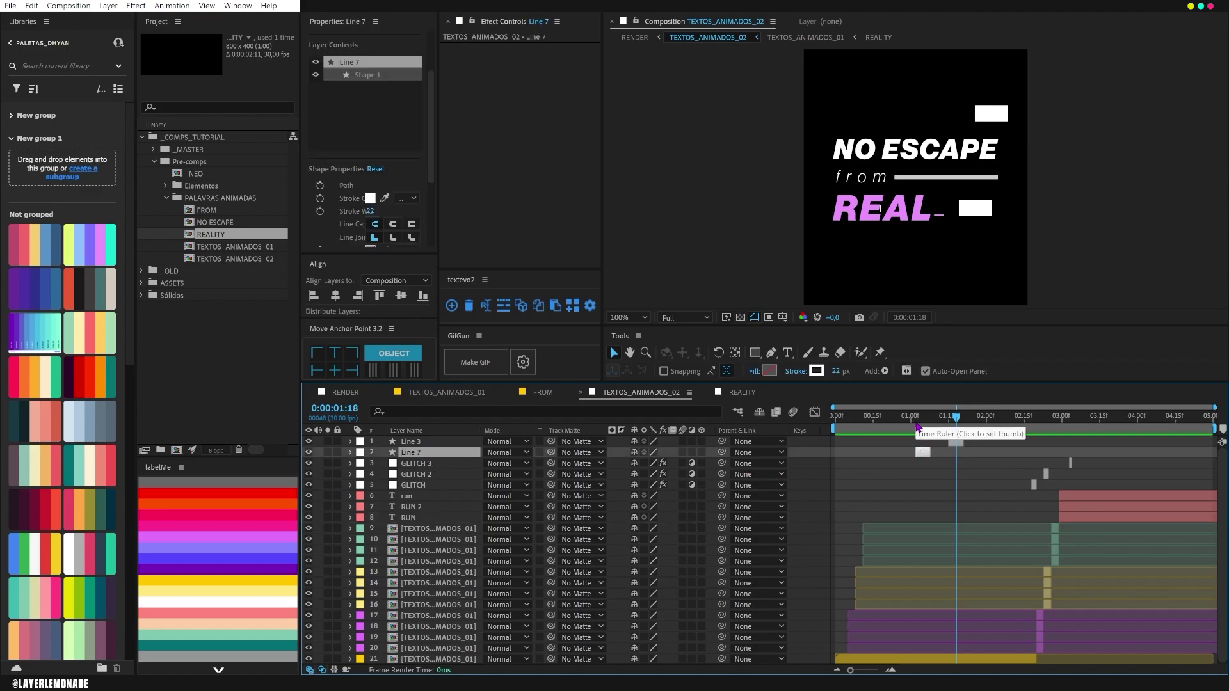
- Shift both line layers over the glitch bursts, preview them, and retime Line 7 to start at about 0:00:02:17 with Line 3 following
left_click(917, 426)
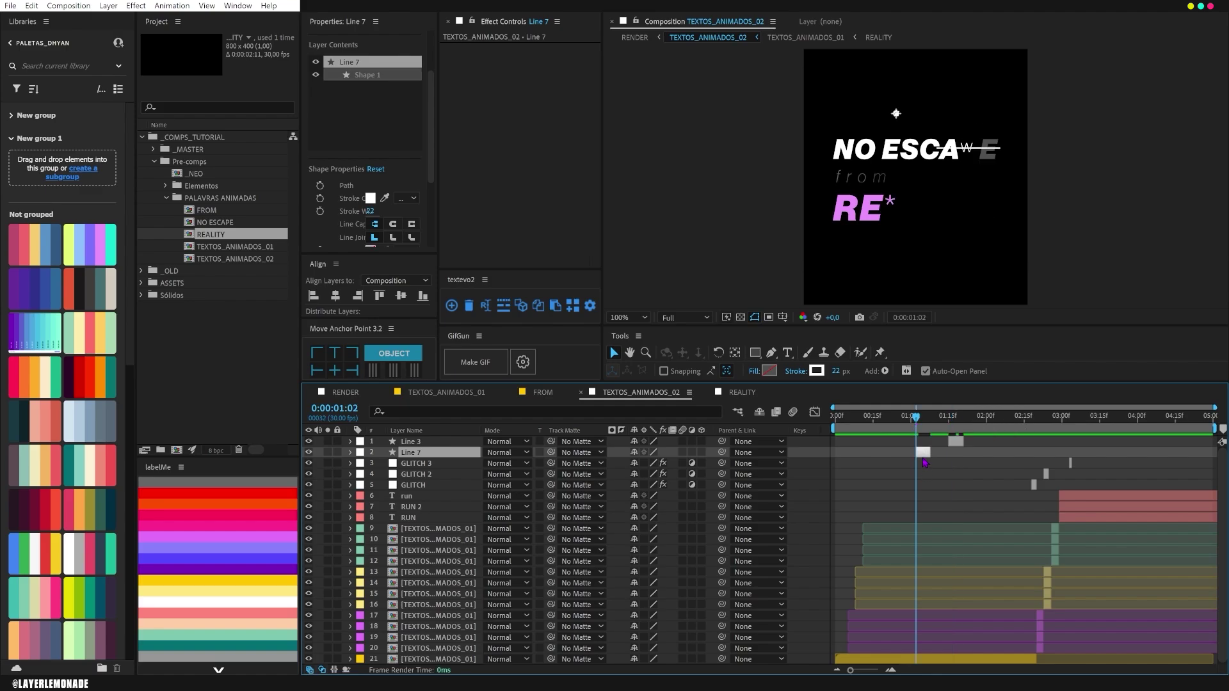
left_click(957, 442, "shift")
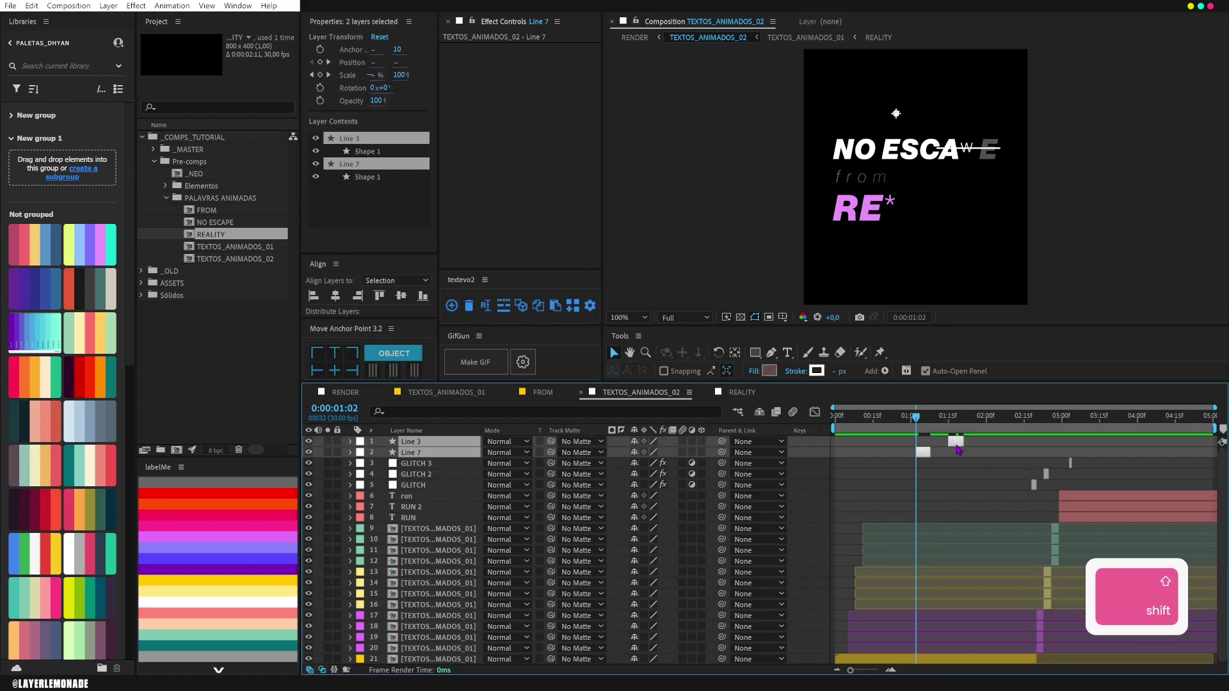
left_click_drag(957, 442, 1059, 455)
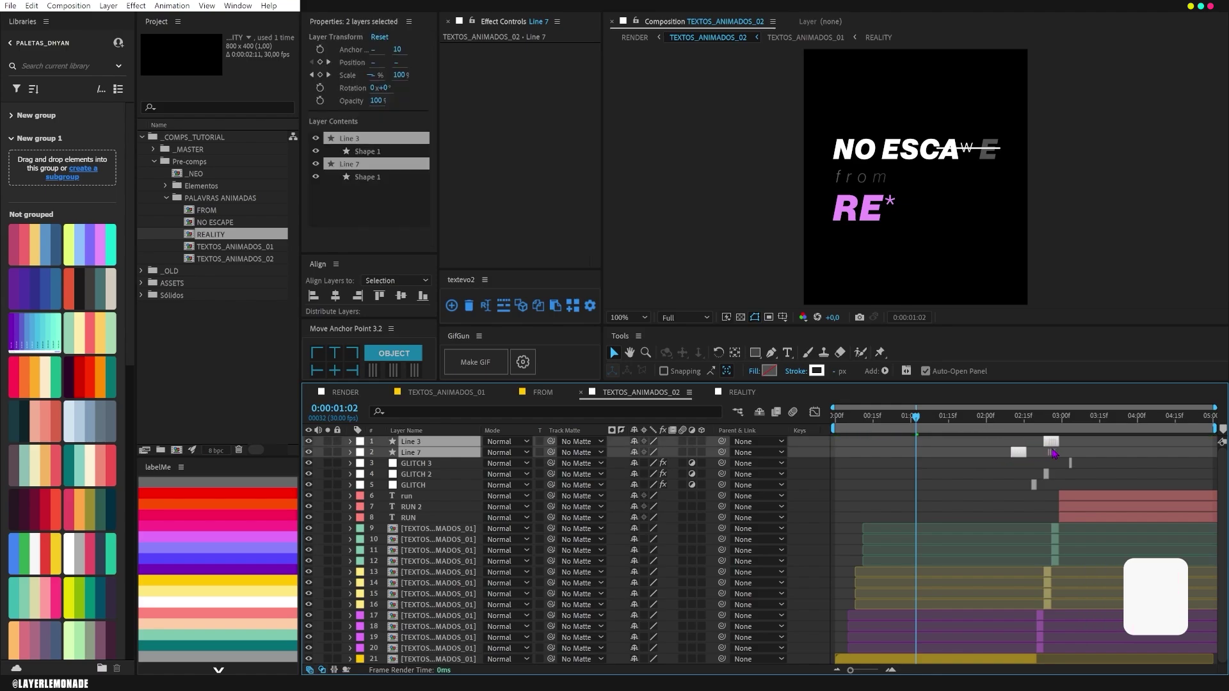
left_click(1022, 427)
key("space")
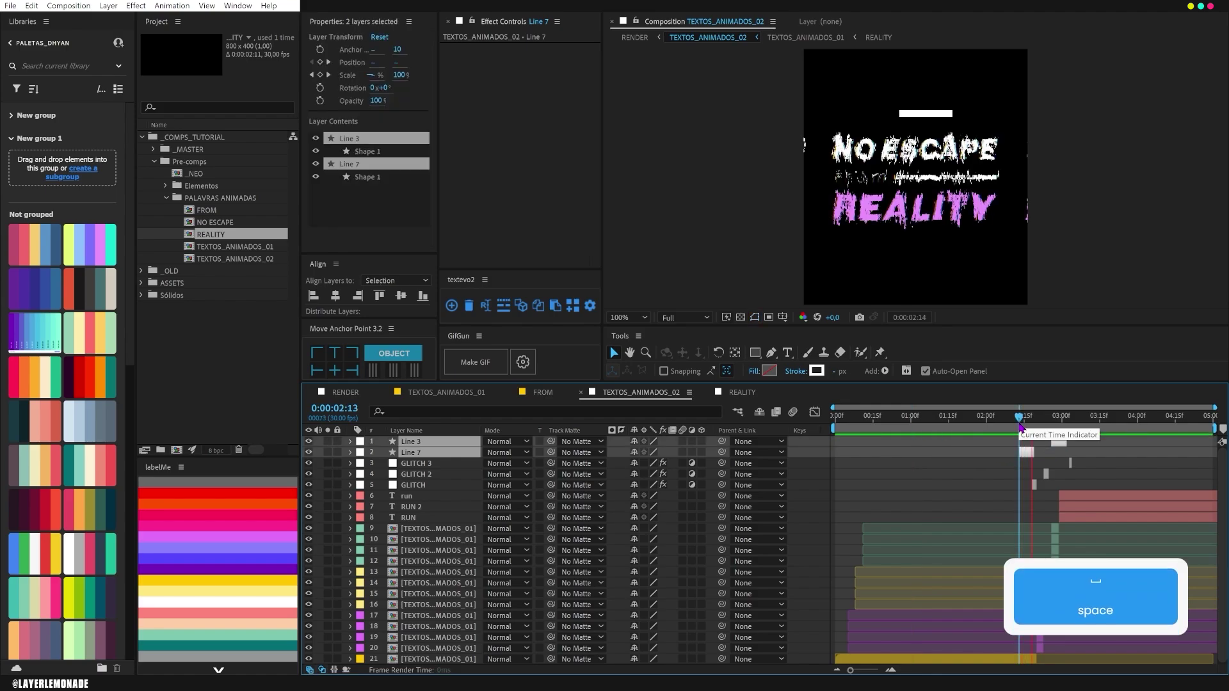
key("space")
left_click_drag(1028, 455, 1058, 441)
left_click(1092, 579)
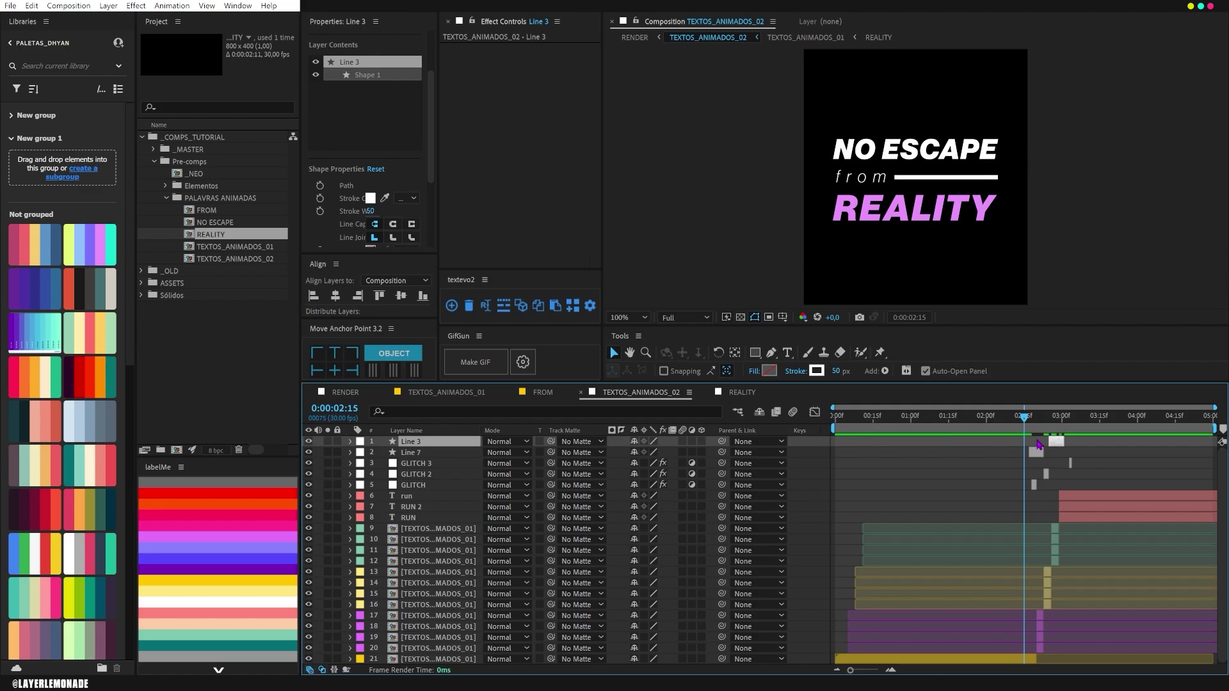
- At 0:00:02:19, reposition the Line 7 shape over the start of the word REALITY
left_click(1035, 427)
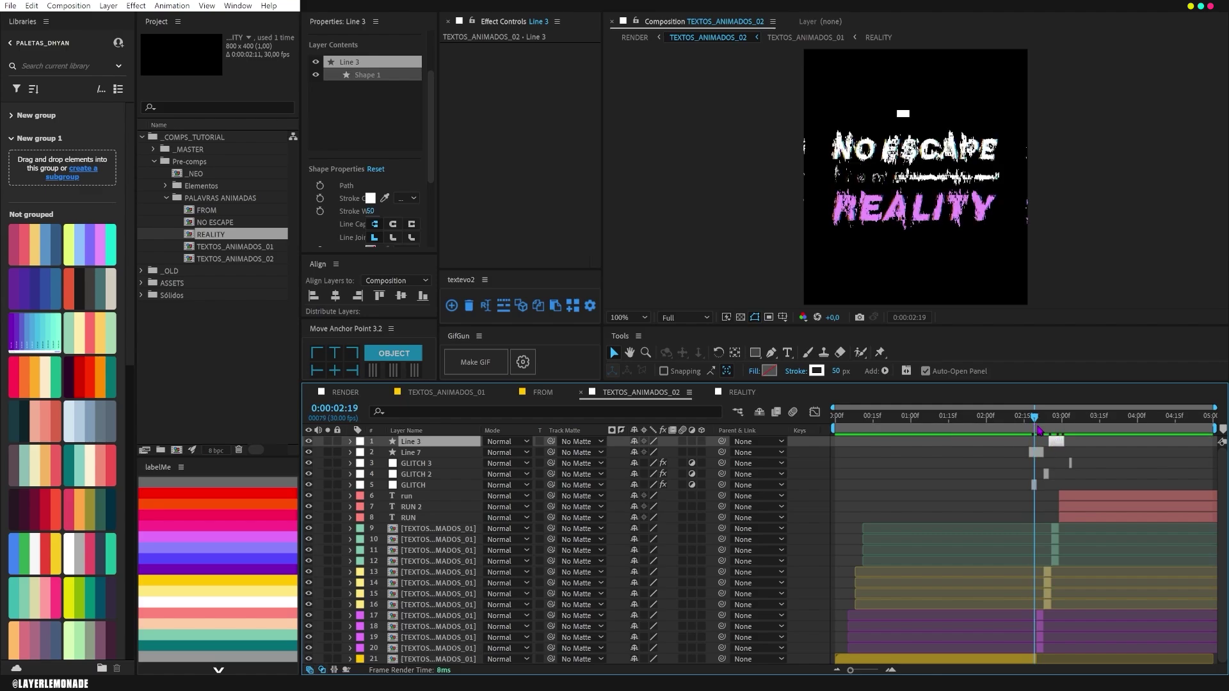
left_click_drag(1038, 428, 1035, 434)
left_click(902, 113)
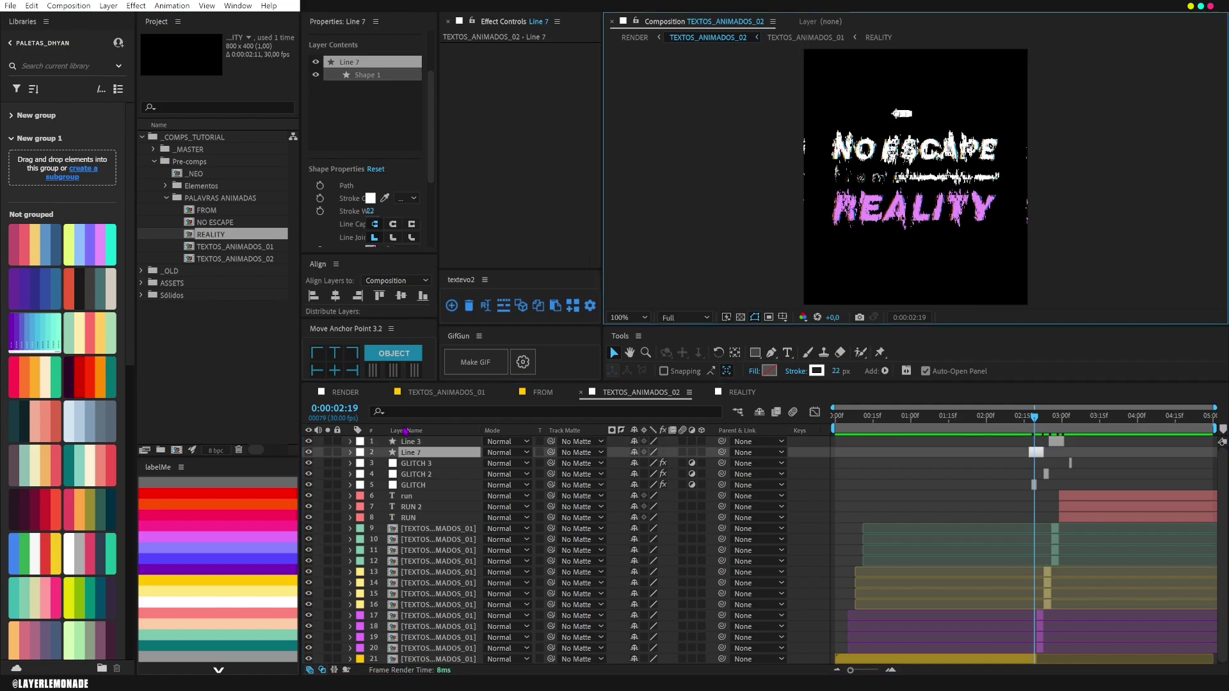
left_click_drag(899, 120, 839, 203)
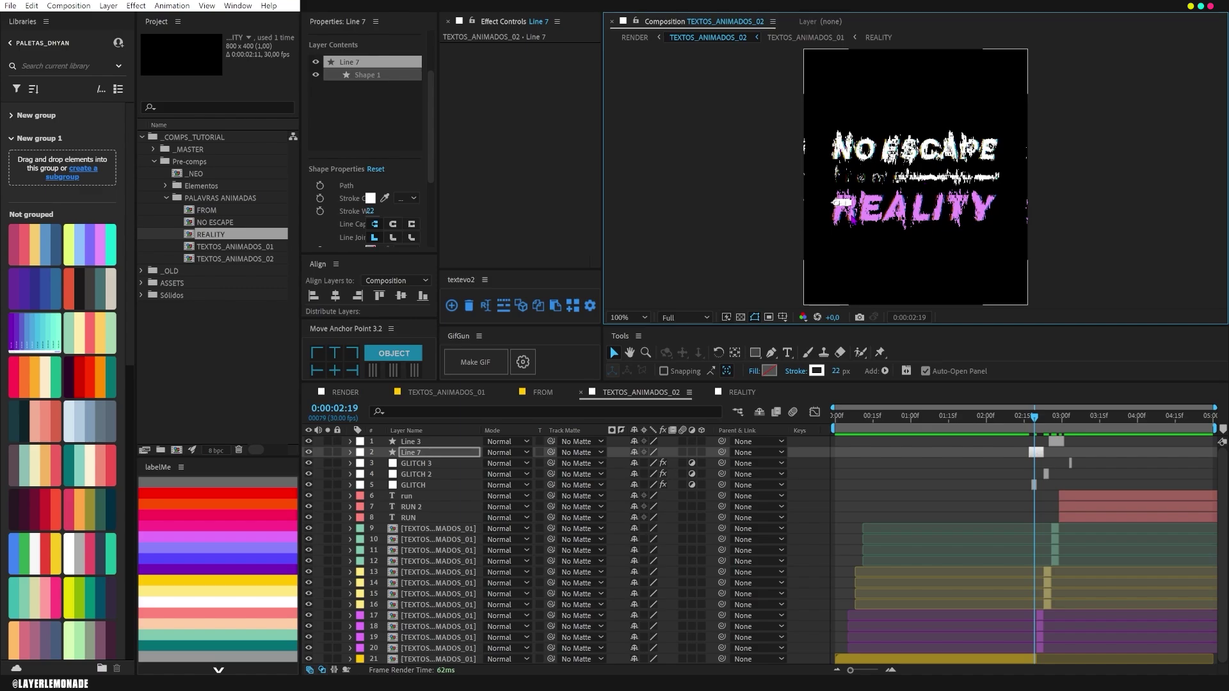
- Select all of Line 3's Position keyframes and, at 0:00:02:27, move its path down over the text to about 119, 498
key("u")
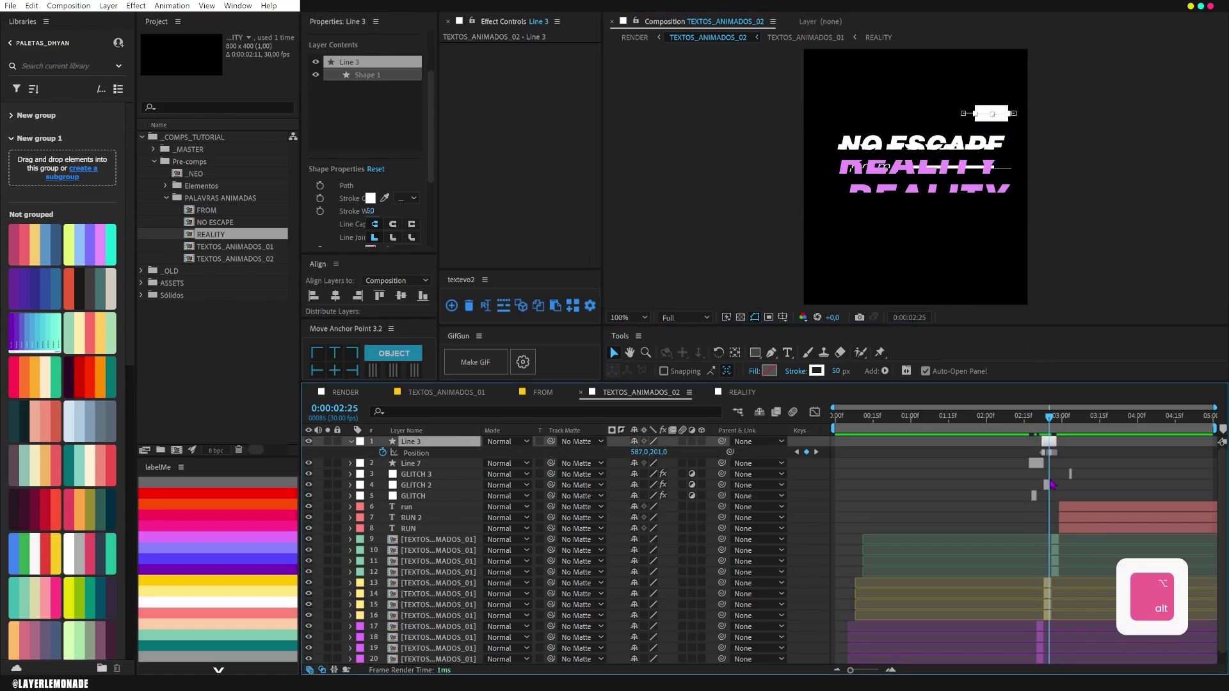
scroll(1063, 451, "up", 5, "alt")
left_click_drag(1045, 428, 986, 429)
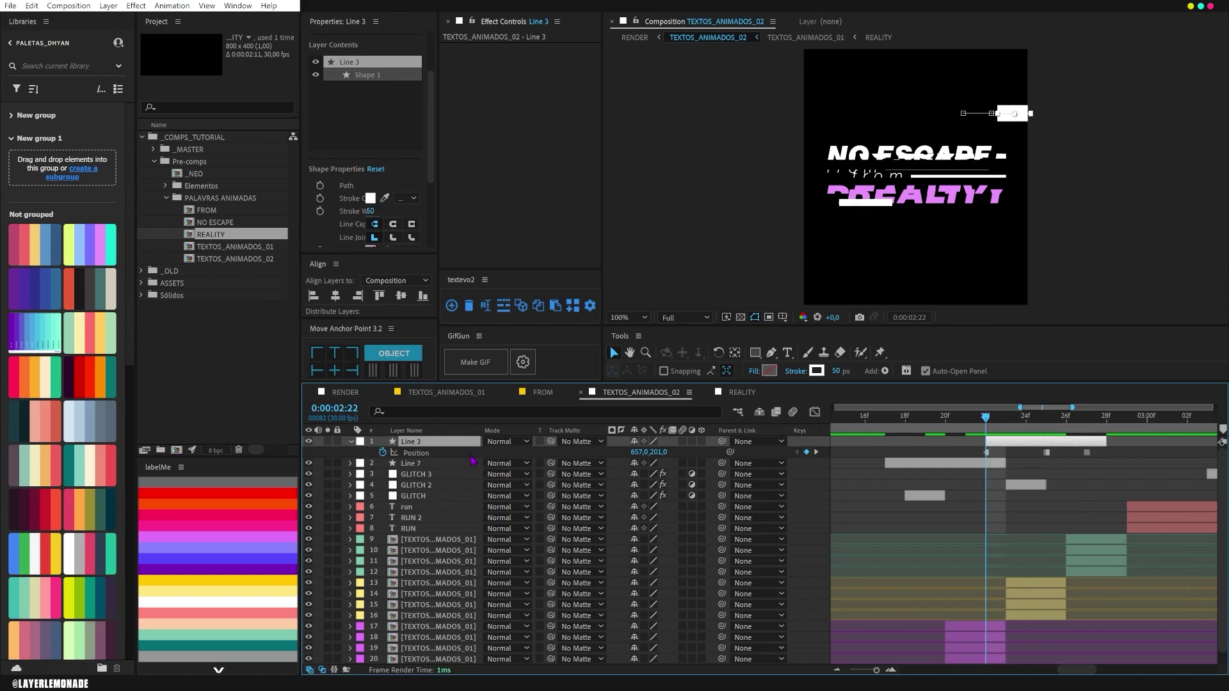
left_click(1087, 426)
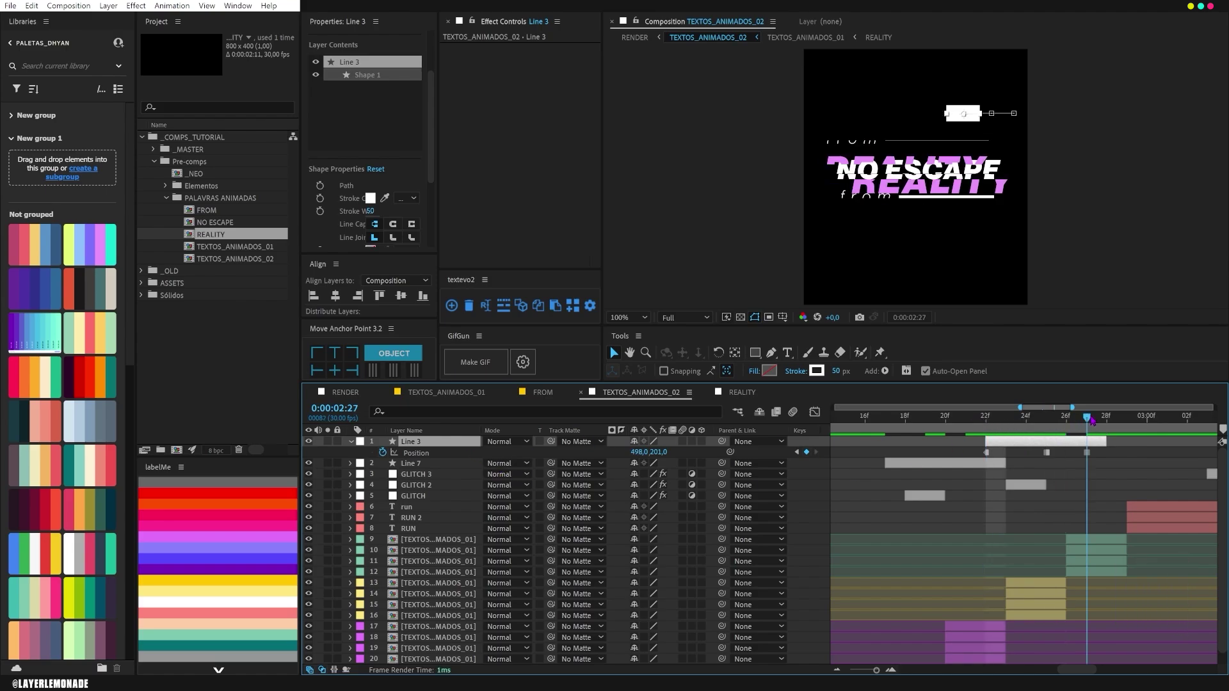
left_click(433, 453)
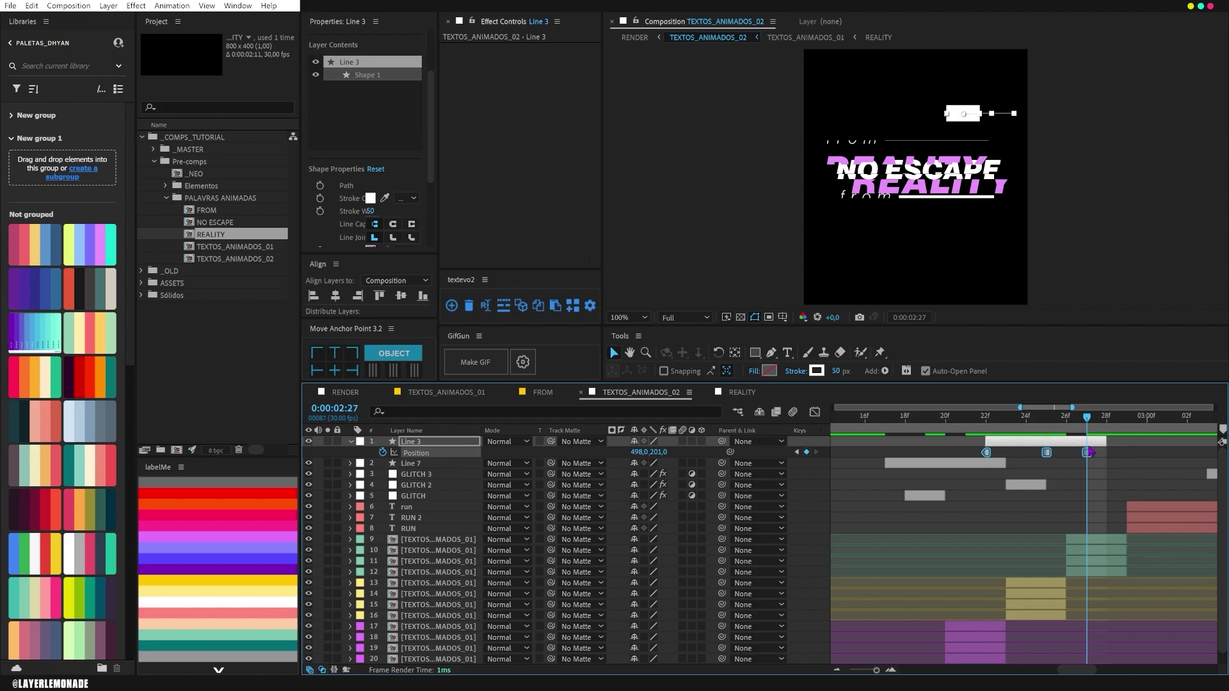
left_click_drag(963, 114, 842, 214)
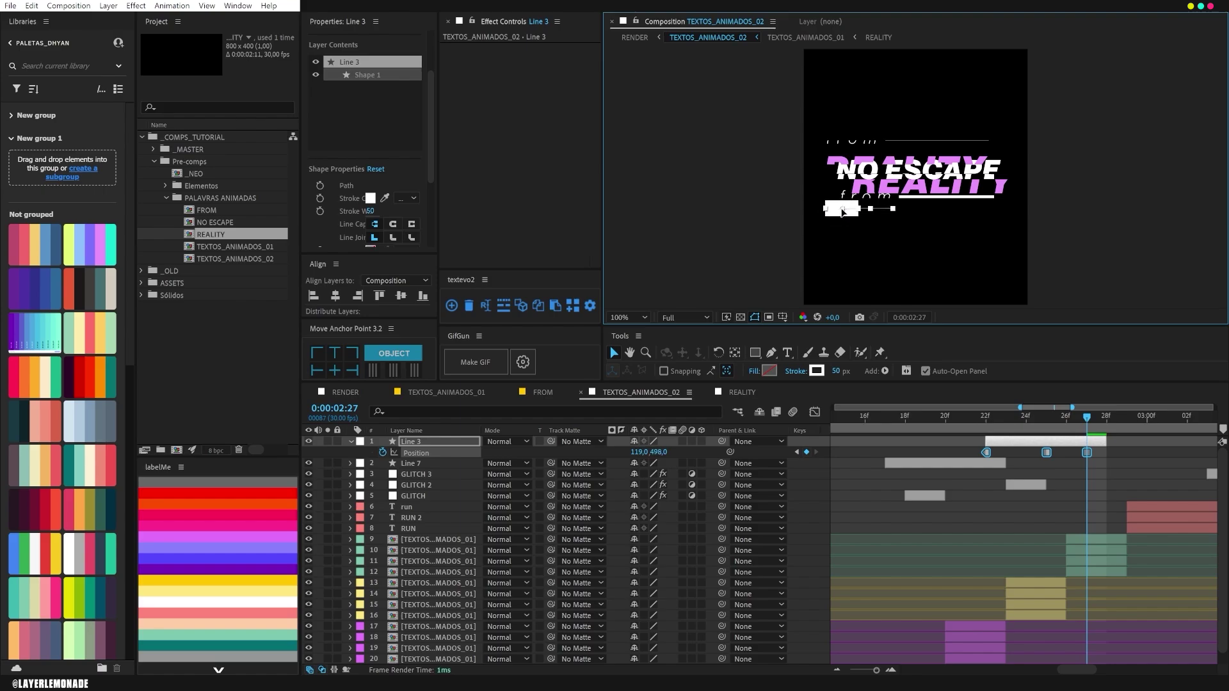
- Preview the repositioned Line 3 from 0:00:02:22 and replay the surrounding glitch section
left_click(986, 420)
key("space")
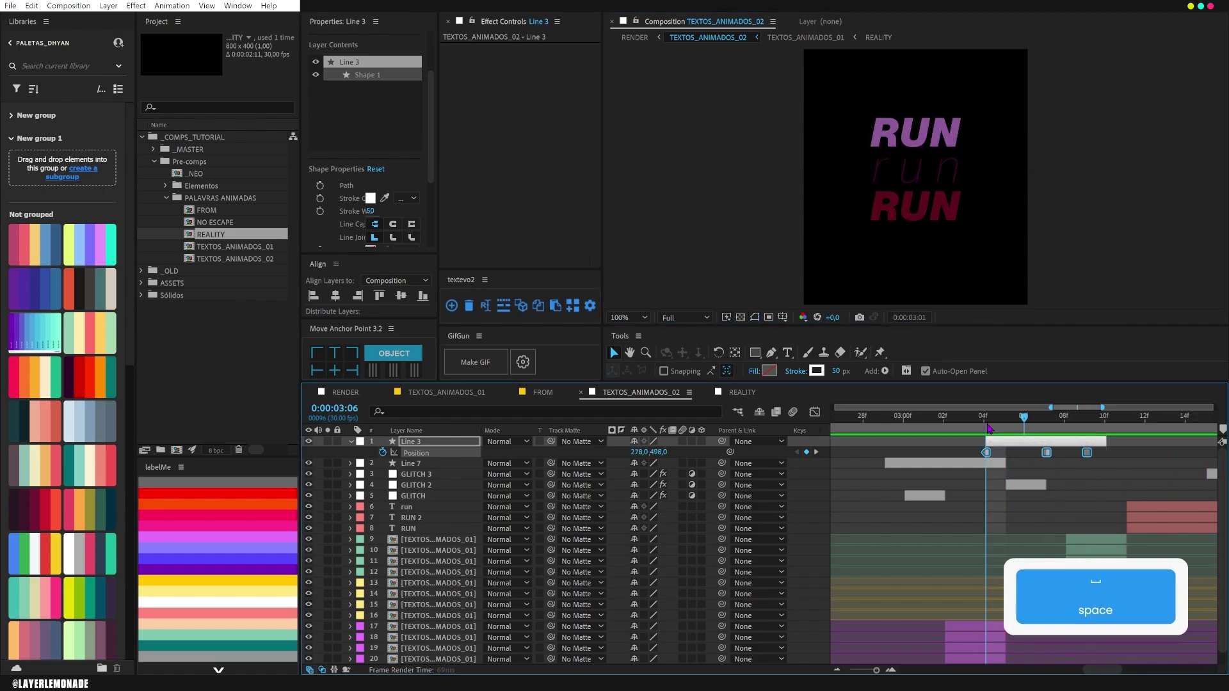
key("semicolon")
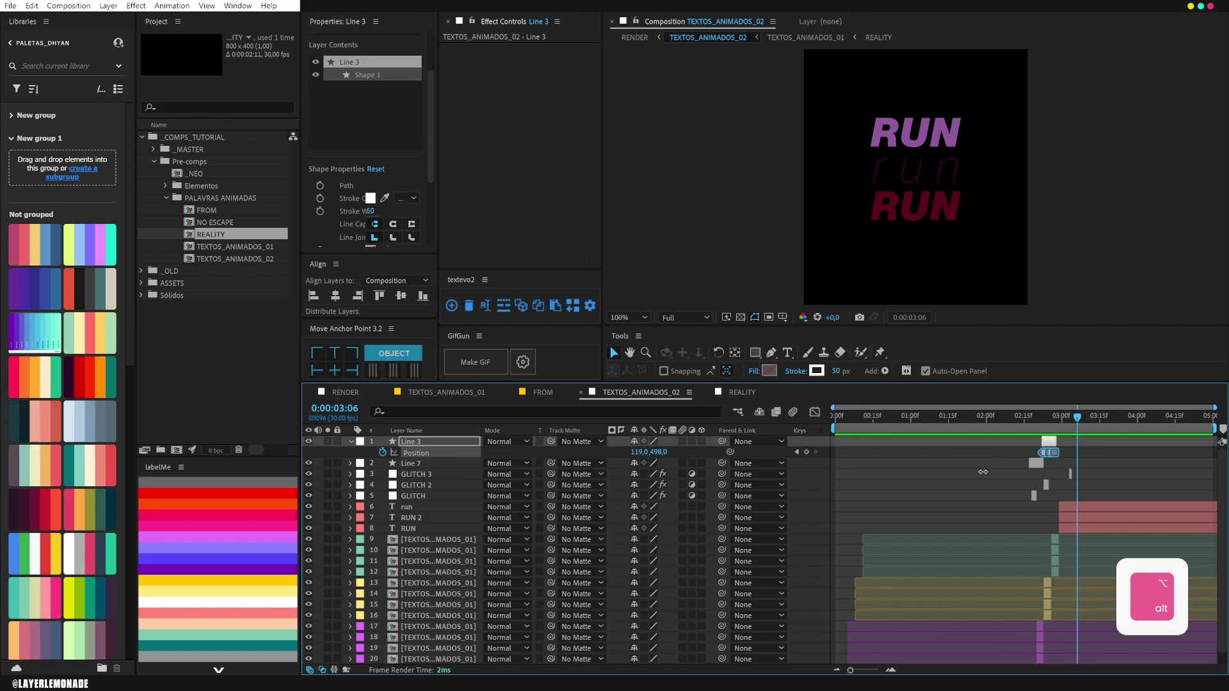
left_click(1016, 418)
key("space")
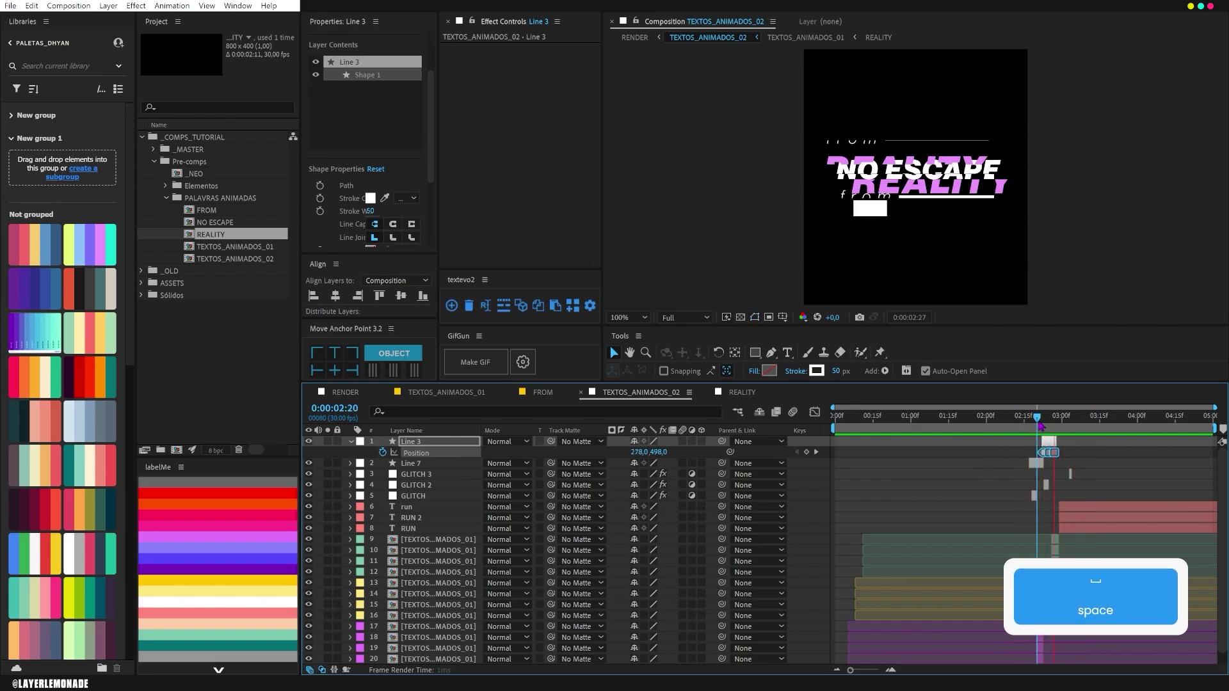
mouse_move(1046, 424)
left_mouse_down()
mouse_move(1060, 424)
mouse_move(1043, 429)
left_mouse_up()
key("space")
key("space")
left_click(1022, 457)
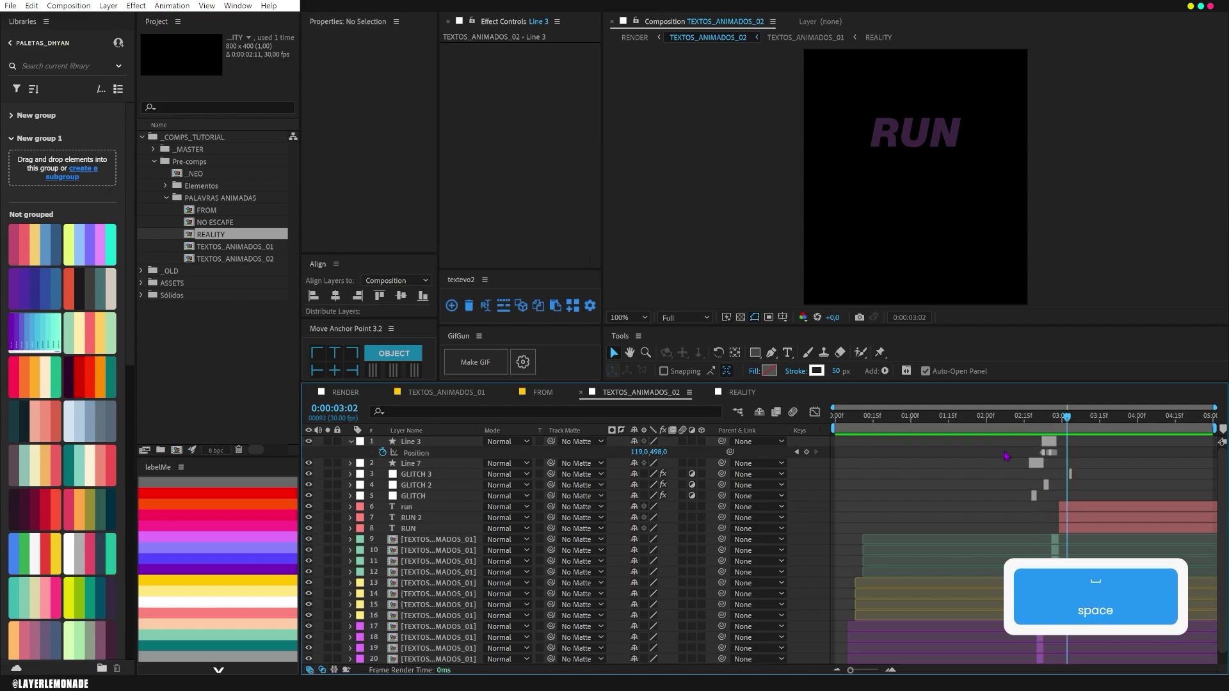
- Duplicate Line 7, place the copy over the NO ESCAPE text, set its stroke width to 51 px and preview it
left_click(1032, 462)
key("ctrl+d")
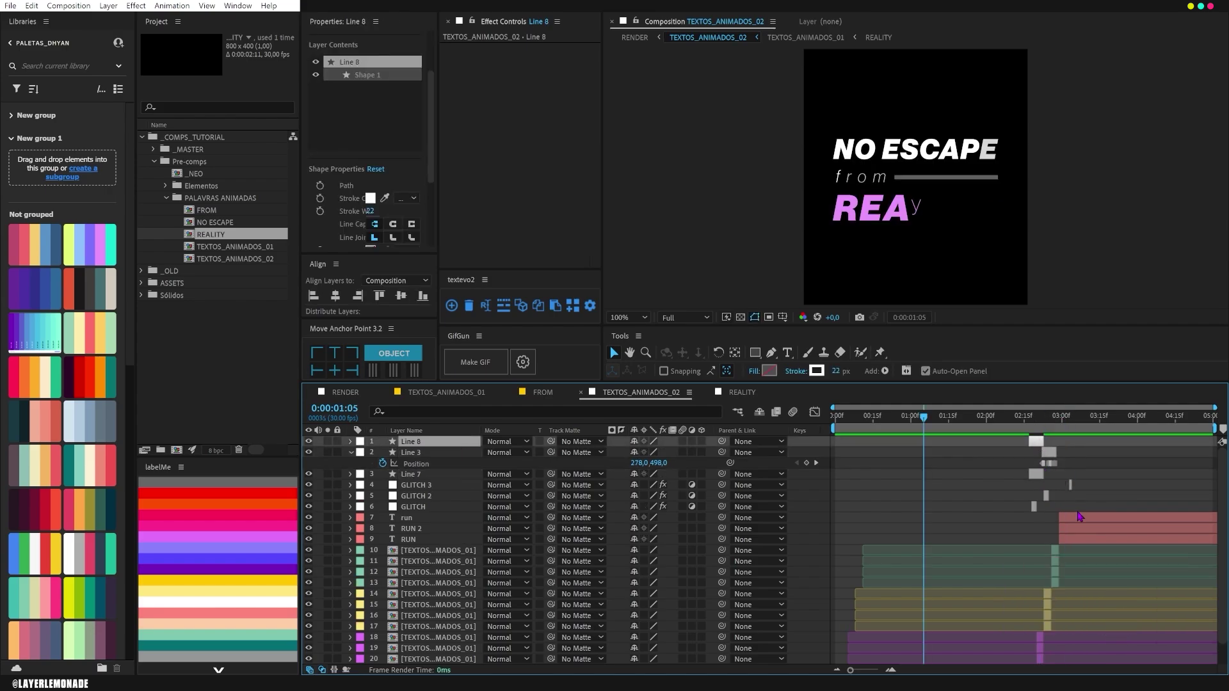
key("=")
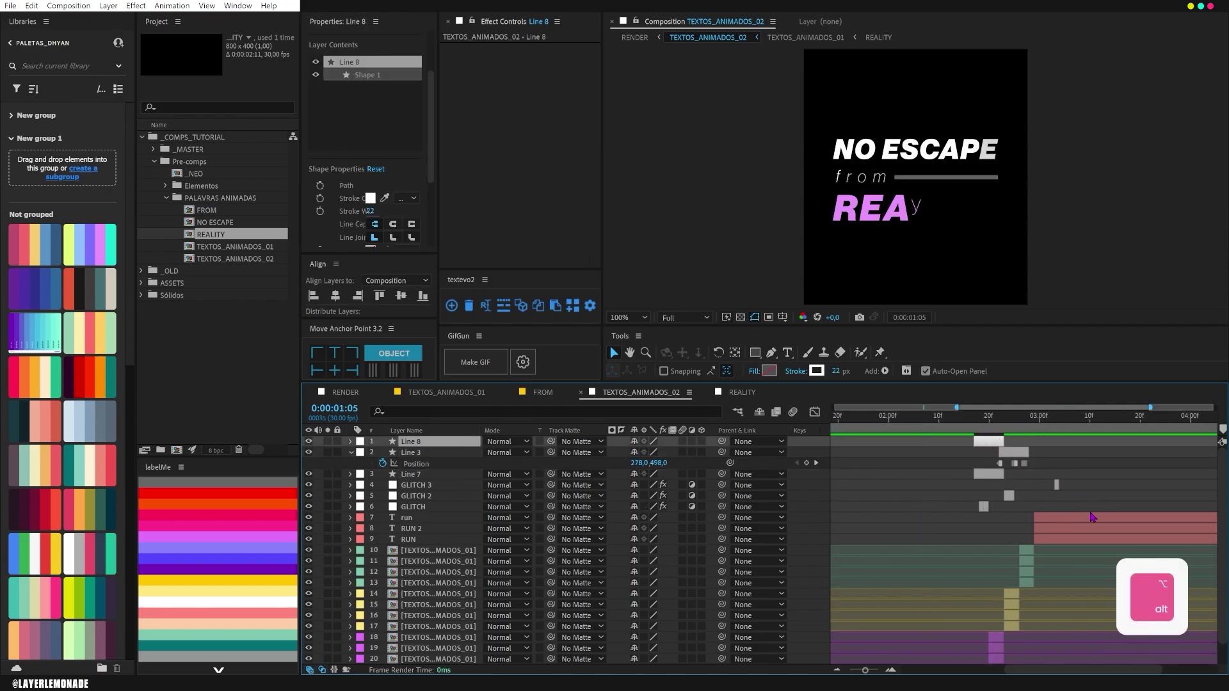
mouse_move(979, 417)
left_mouse_down()
mouse_move(996, 417)
mouse_move(974, 417)
left_mouse_up()
left_click_drag(840, 204, 875, 139)
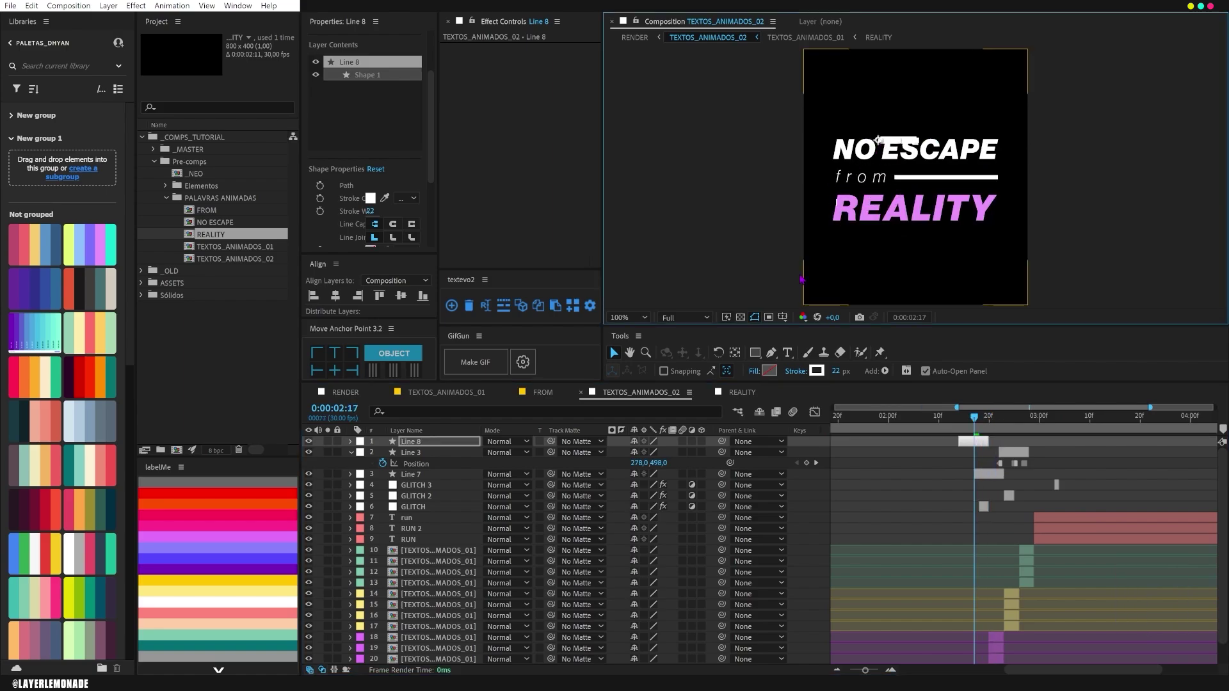
left_click_drag(835, 371, 853, 365)
left_click(971, 422)
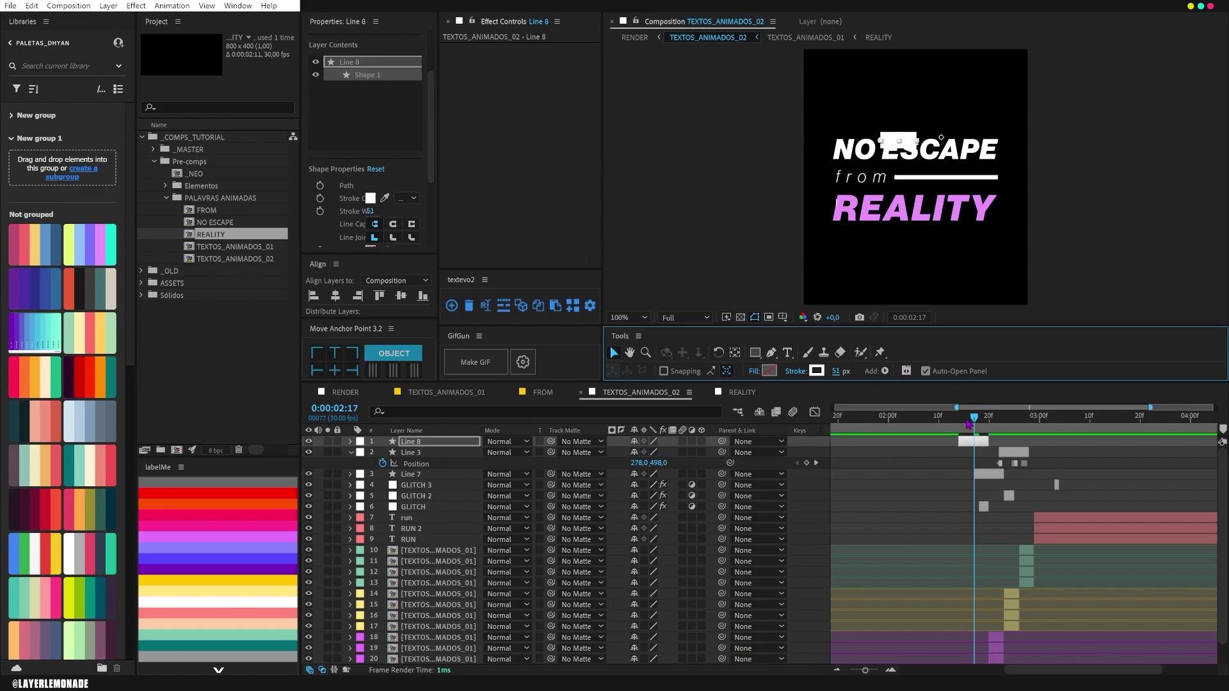
key("space")
key("space")
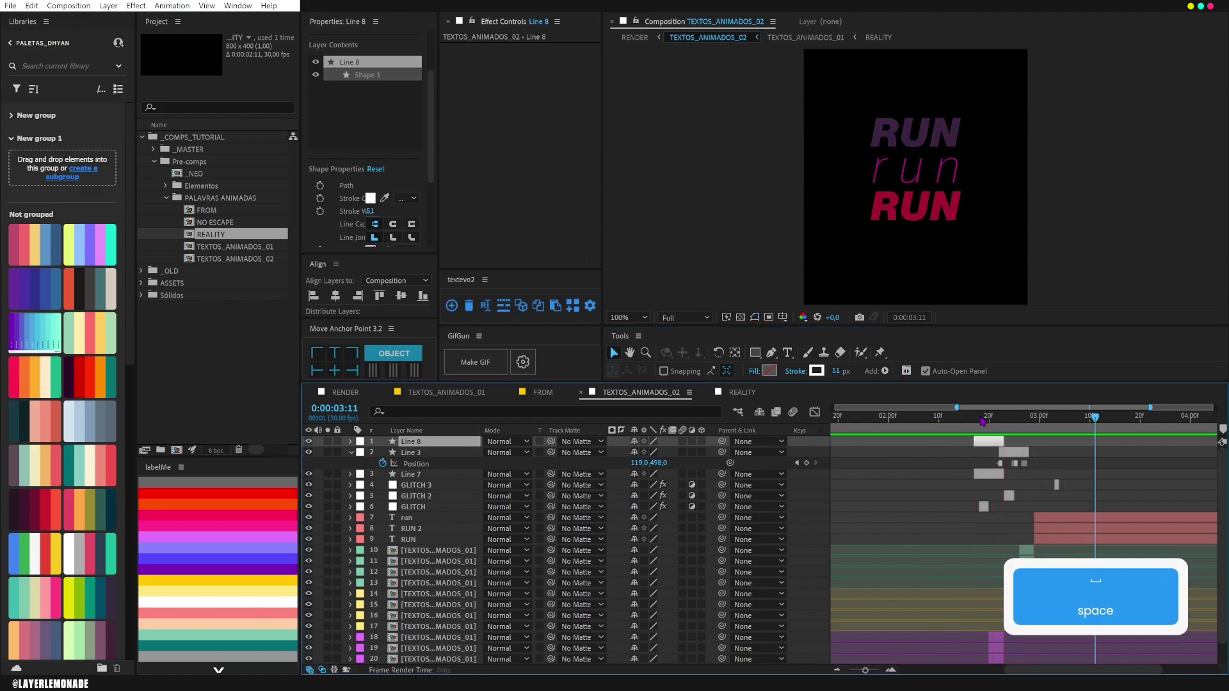
left_click_drag(984, 419, 989, 420)
left_click(901, 144)
left_click_drag(901, 143, 890, 181)
key("ctrl+z")
- Collapse Line 3's properties and play the whole text animation from the beginning
key("space")
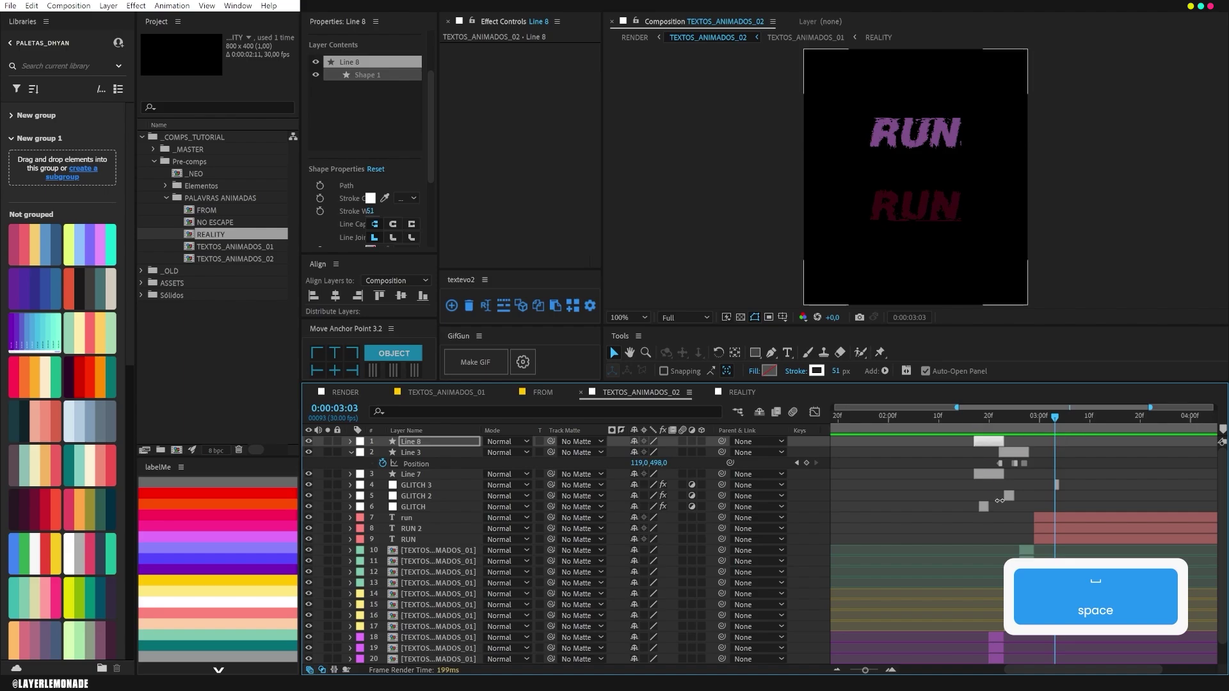
left_click(350, 453)
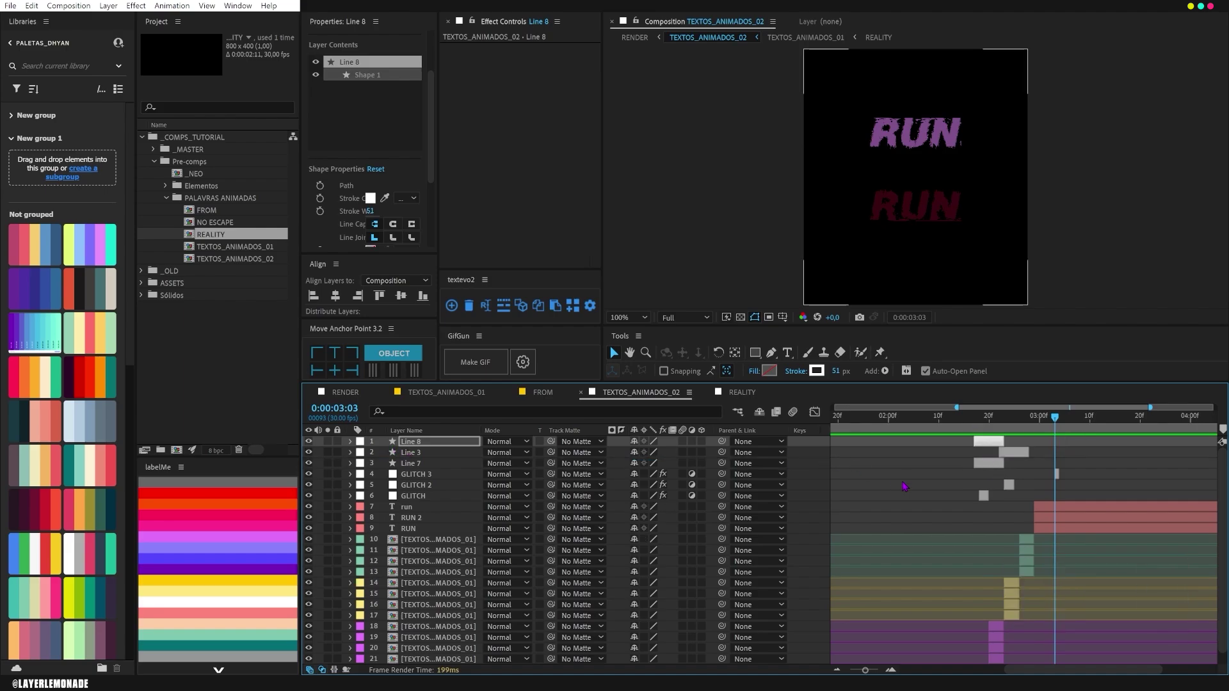
scroll(905, 487, "down", 3)
left_click_drag(860, 419, 794, 425)
key("space")
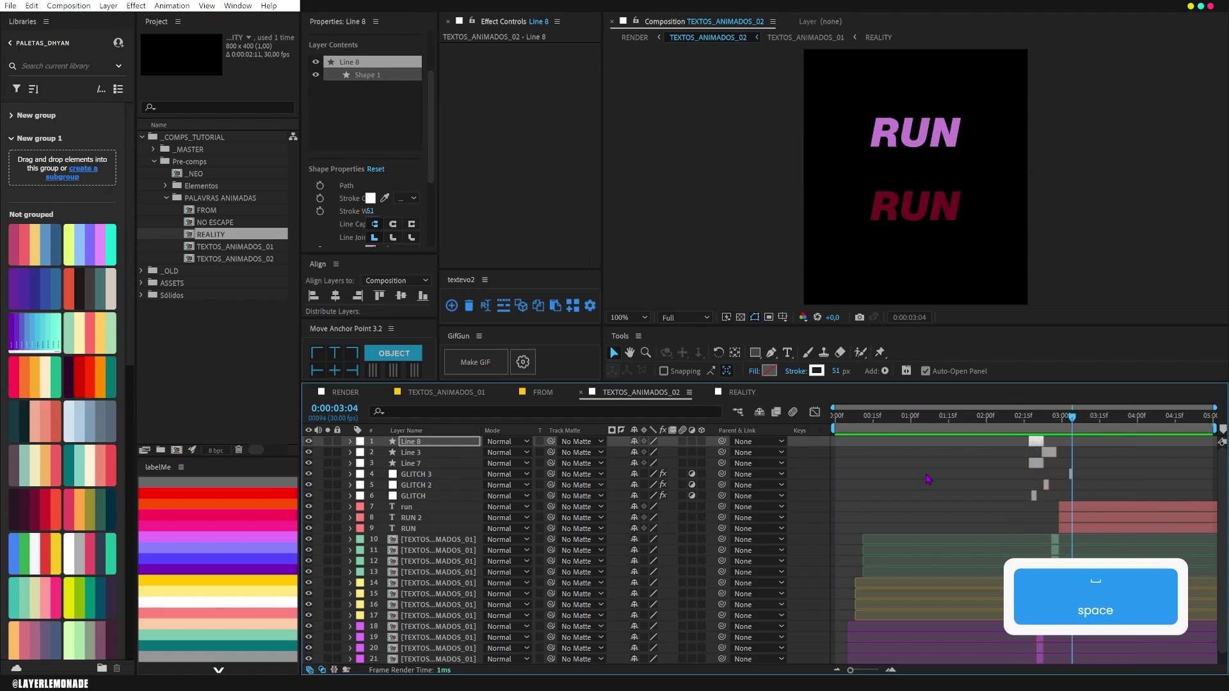
- Reveal the keyframes of the run, RUN 2 and RUN layers and add an Opacity keyframe to each at 0:00:04:12
left_click_drag(1165, 419, 1198, 416)
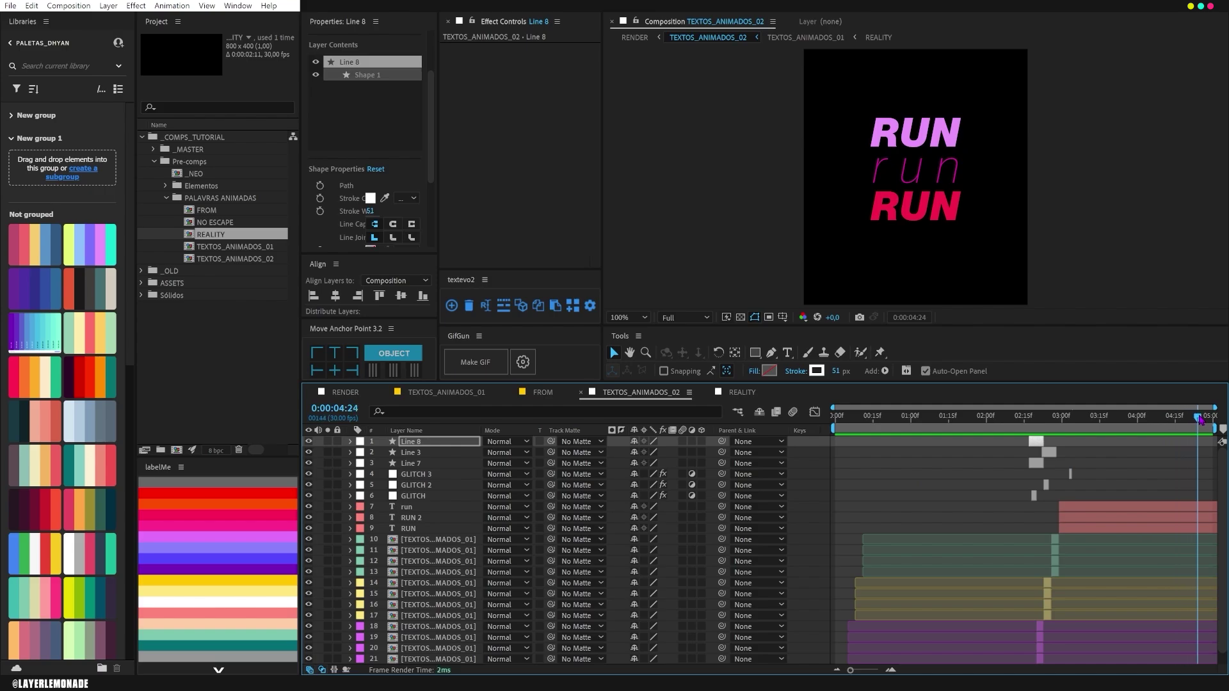
left_click(1198, 530)
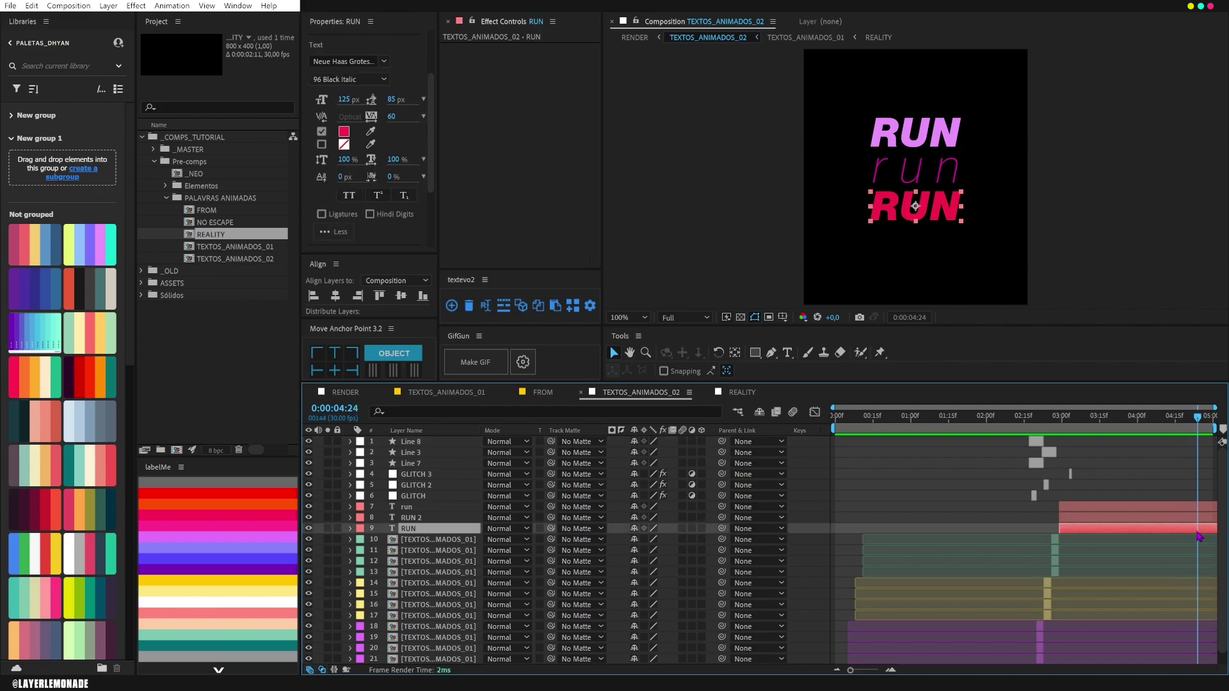
left_click(1200, 509, "shift")
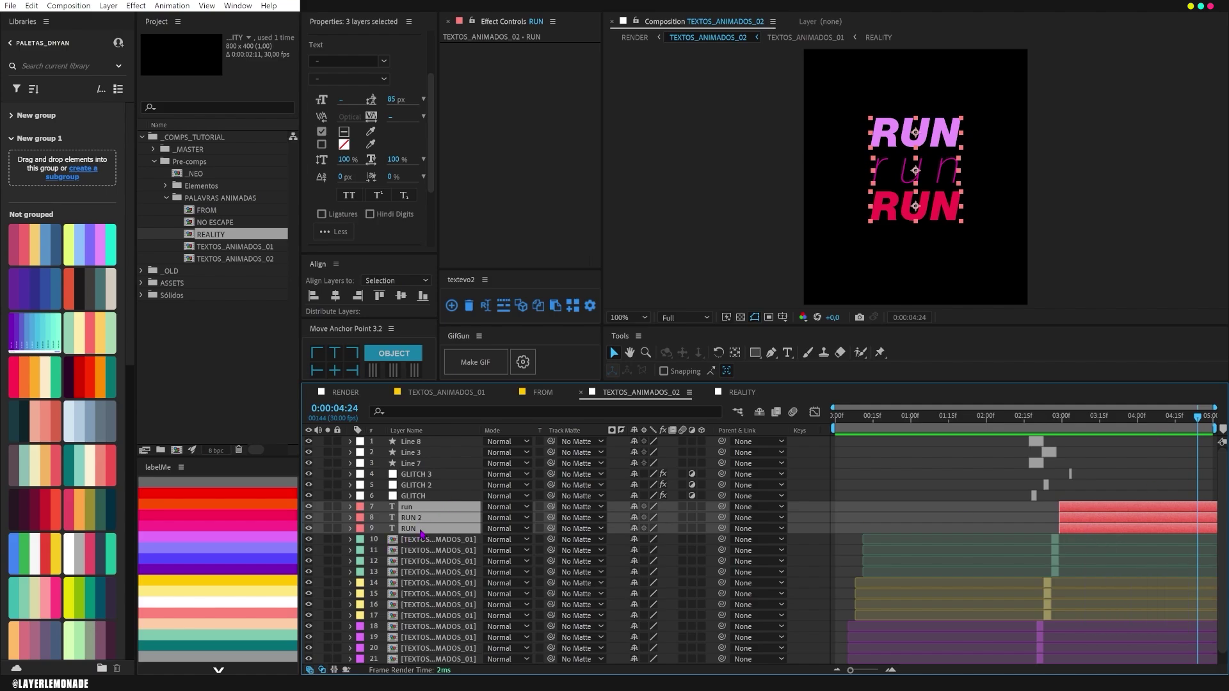
key("u")
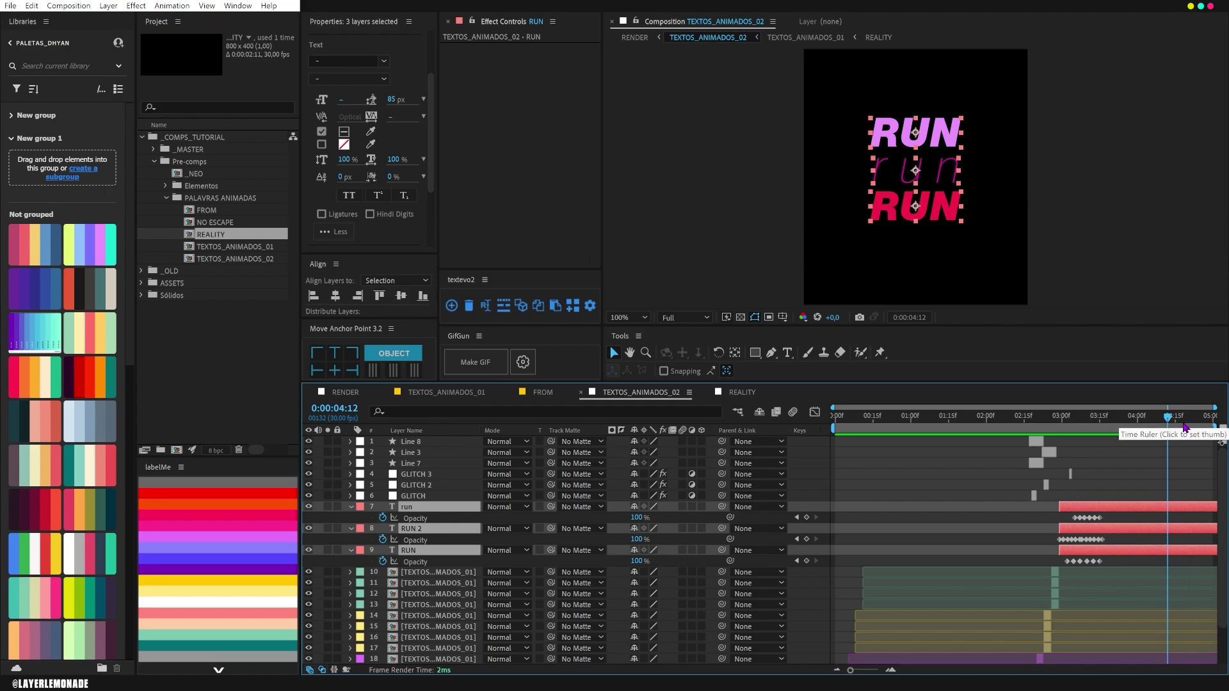
left_click(806, 517)
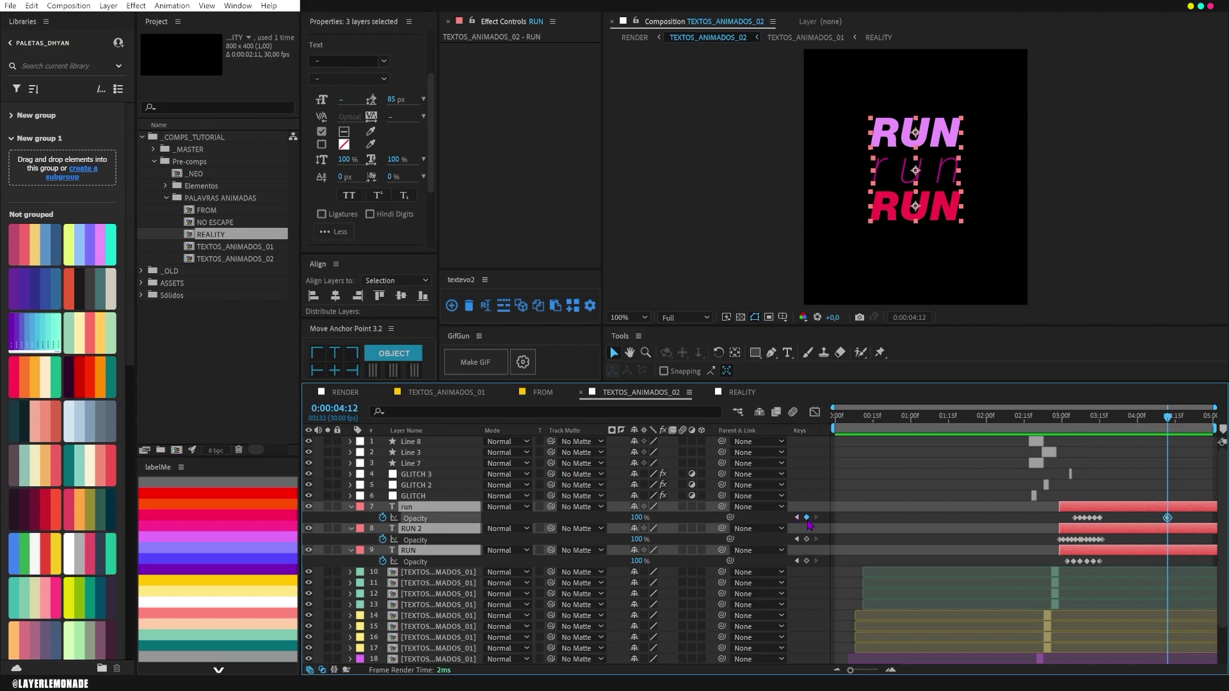
left_click(807, 539)
left_click(807, 561)
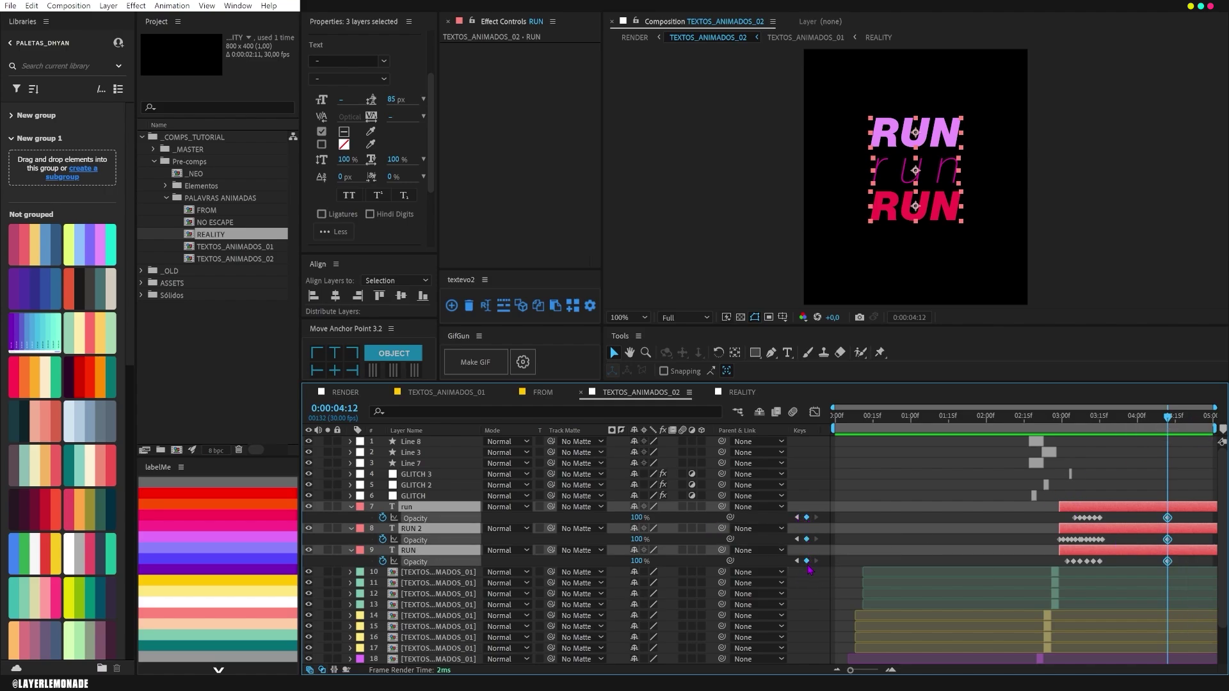
- Keyframe the lowercase run layer's opacity at 40% at 0:00:04:14 and 80% at 0:00:04:16
left_click(1139, 564)
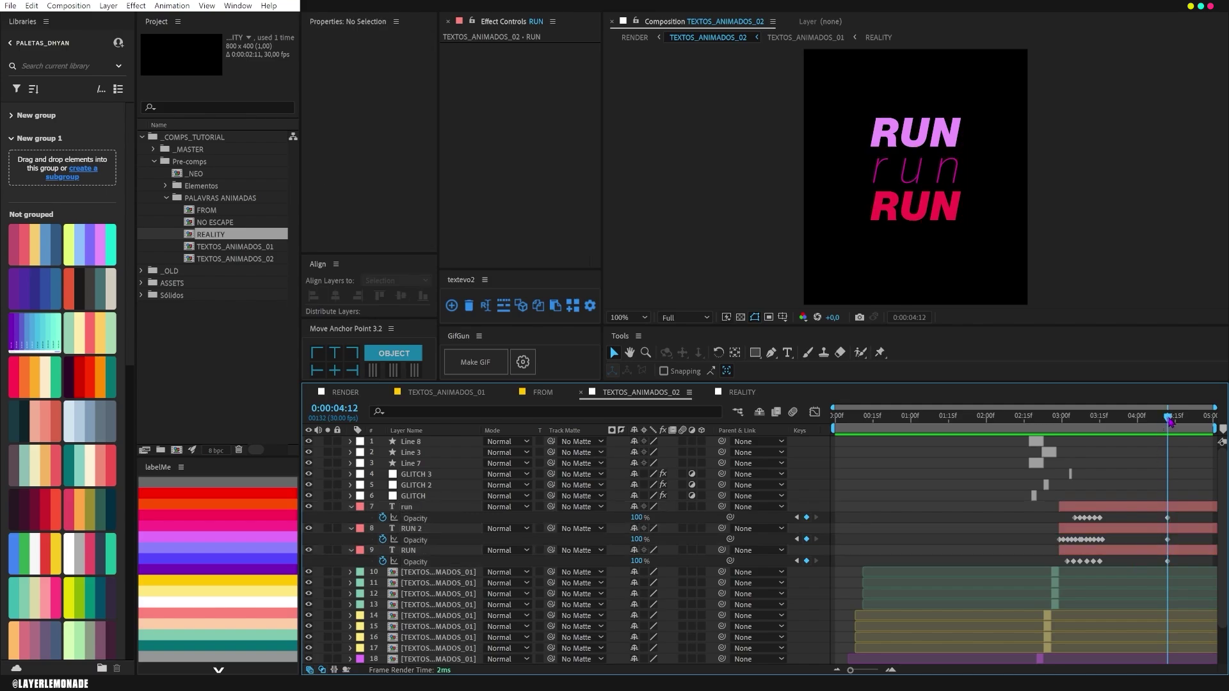
key("ctrl+Right")
key("ctrl+Right")
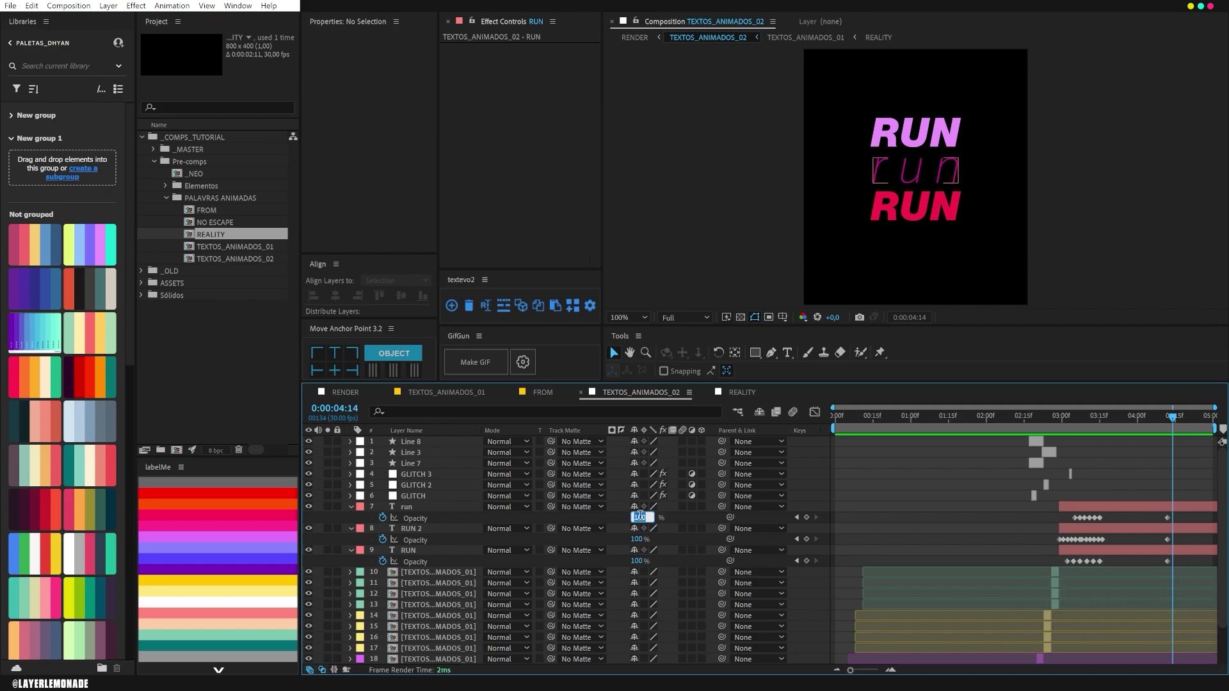
type("40")
key("Return")
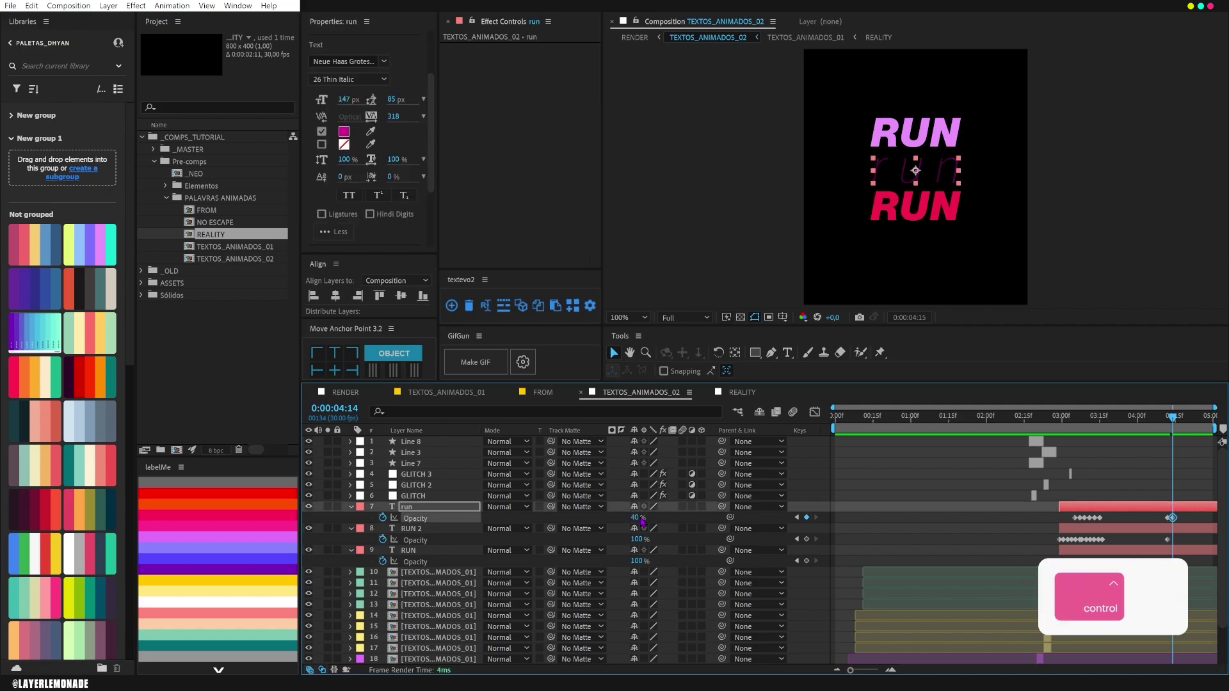
key("ctrl+Right")
key("ctrl+Right")
left_click(640, 518)
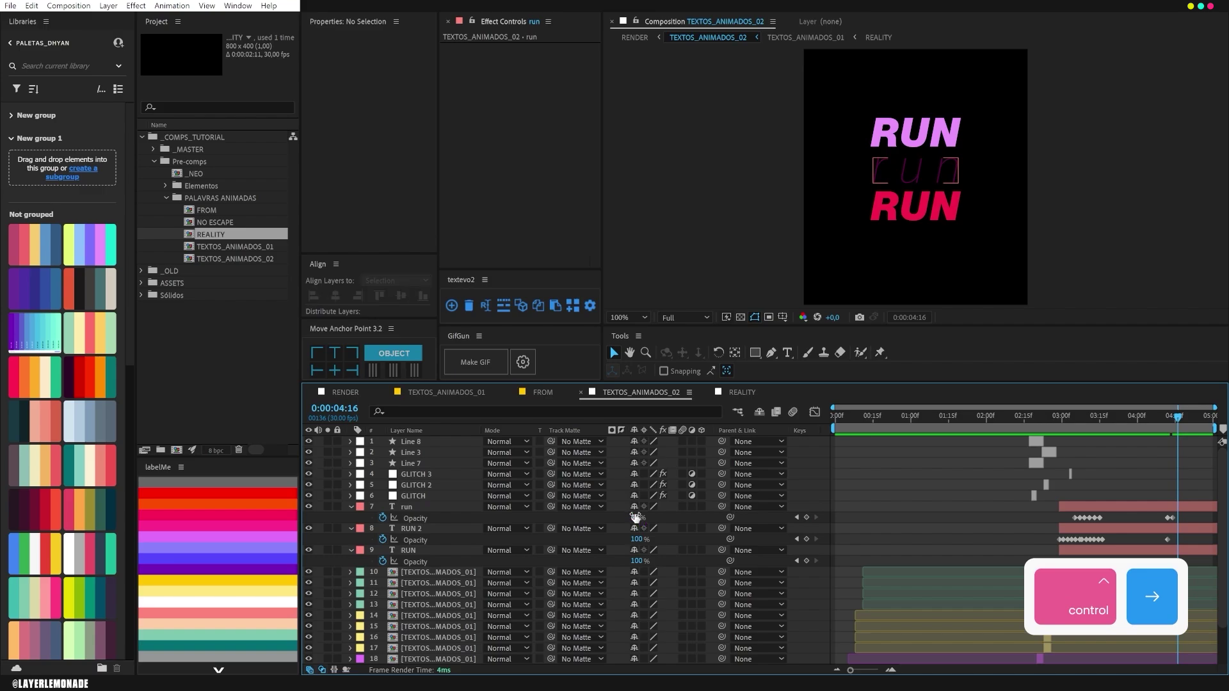
type("80")
key("Return")
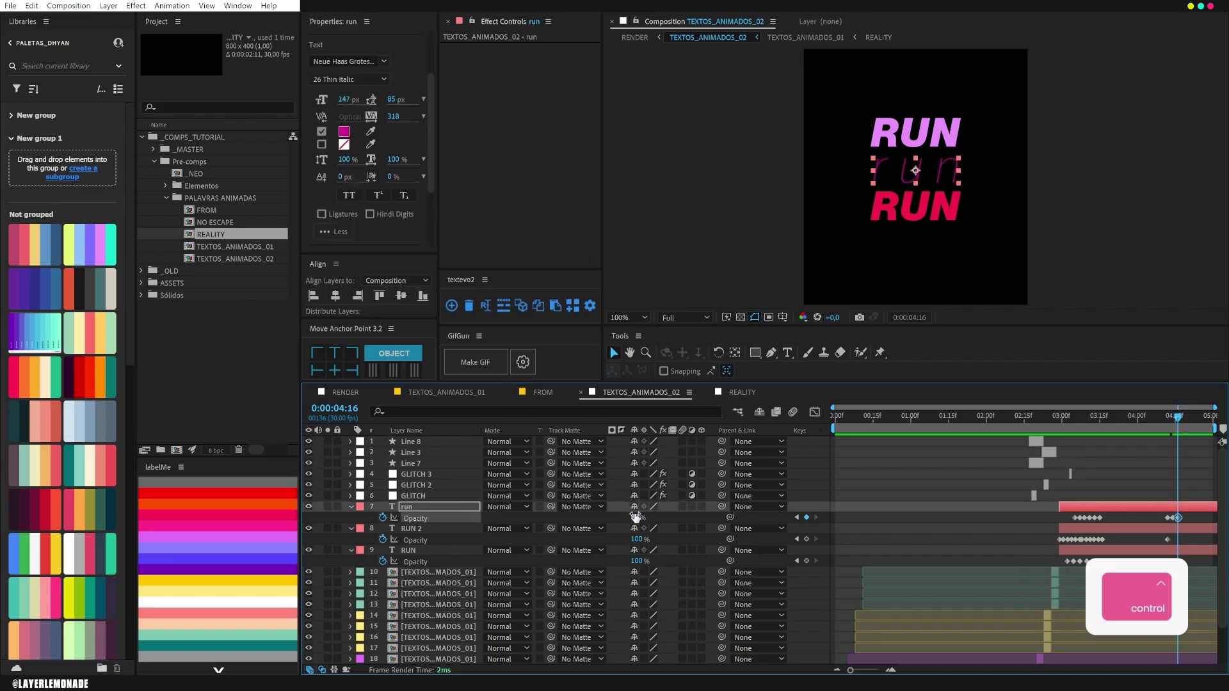
- Continue the lowercase run layer's flicker with opacity keyframes at 0:00:04:18, 60% at 0:00:04:20 and 0% at 0:00:04:22
key("ctrl+Right")
key("ctrl+Right")
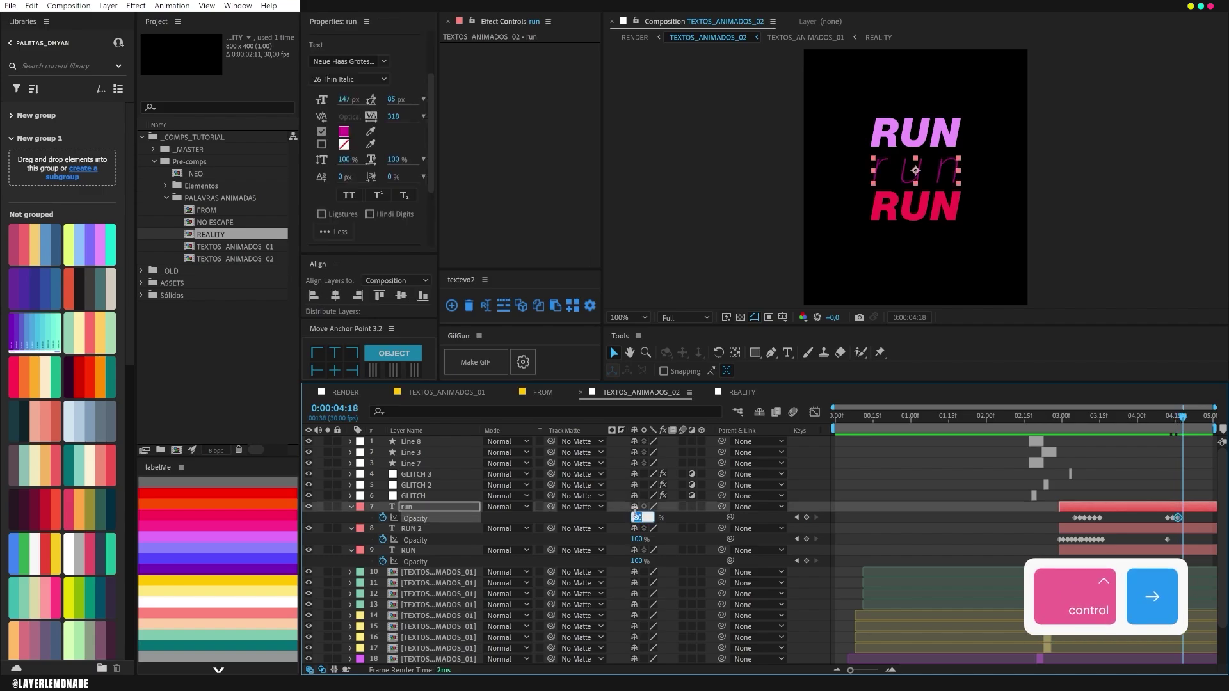
key("Return")
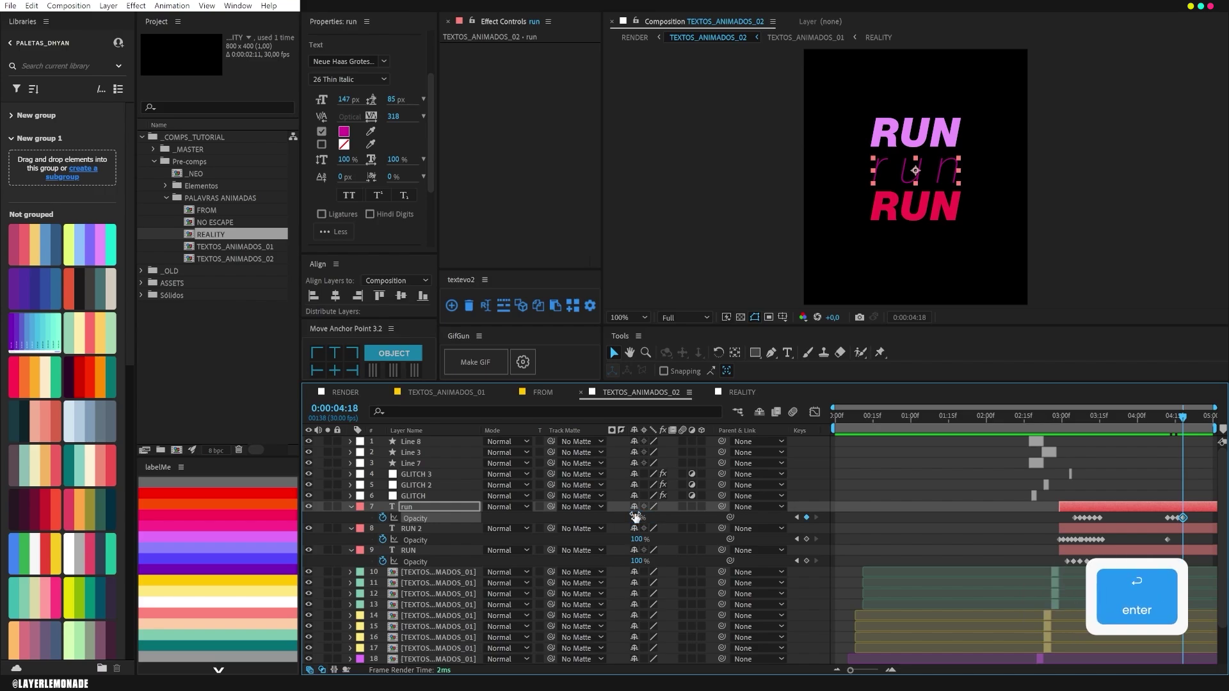
key("ctrl+Right")
key("ctrl+Right")
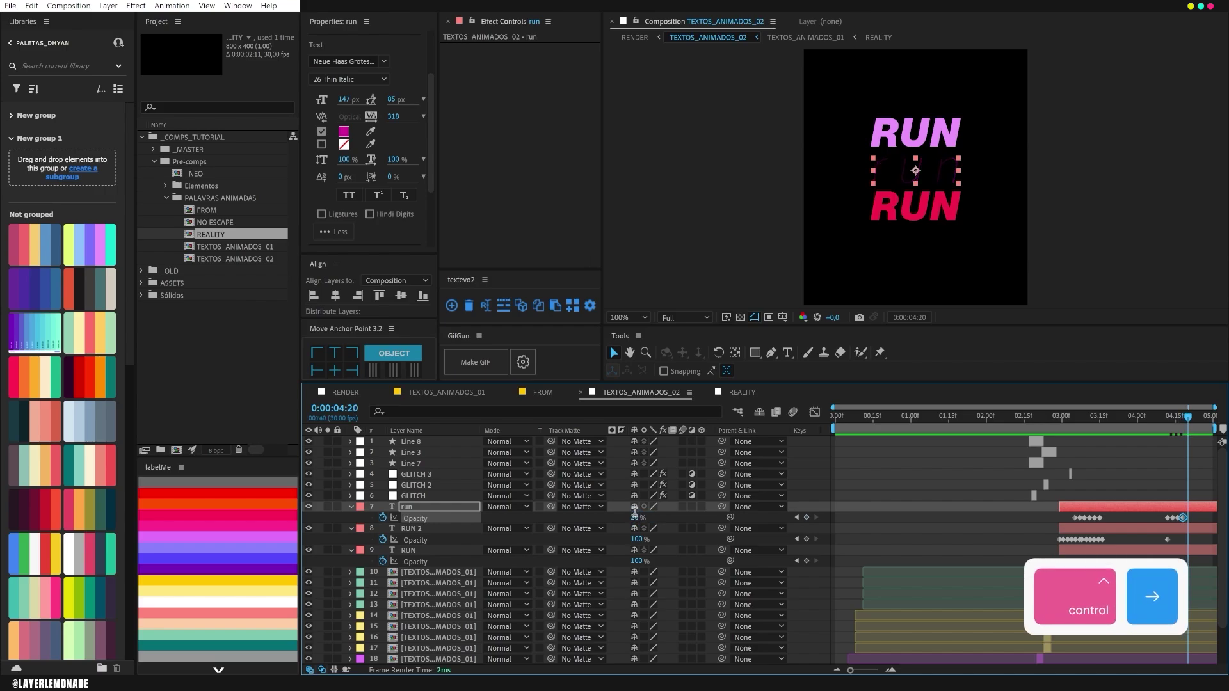
type("60")
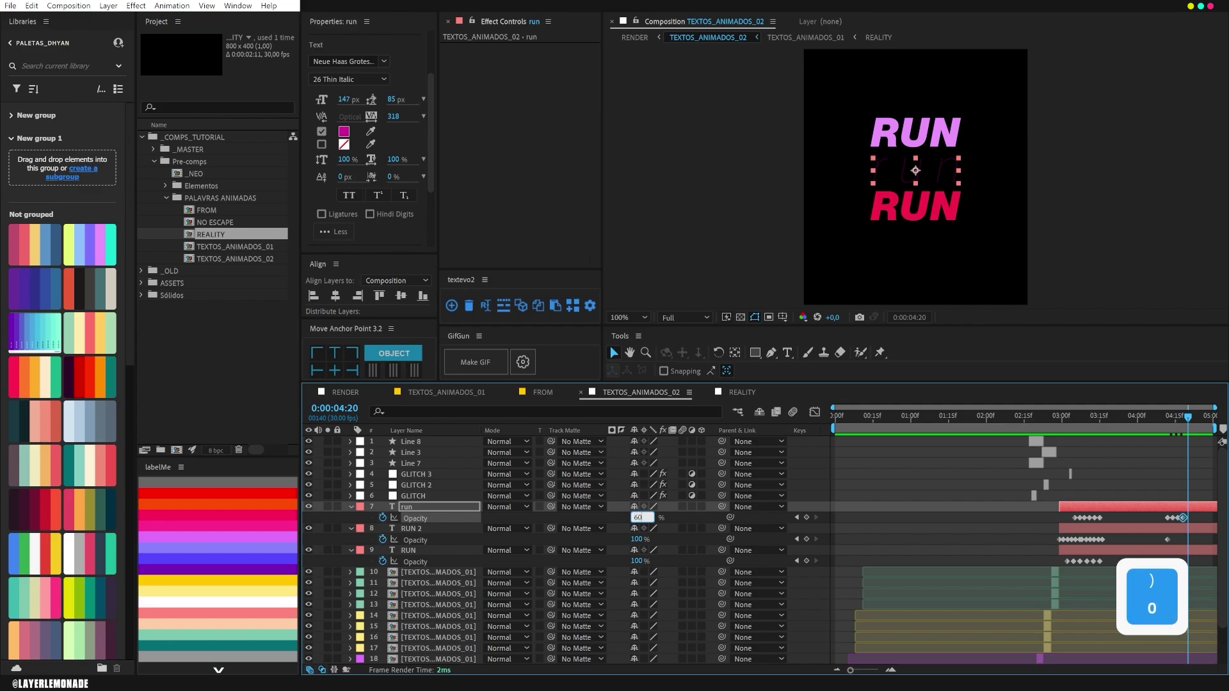
key("Return")
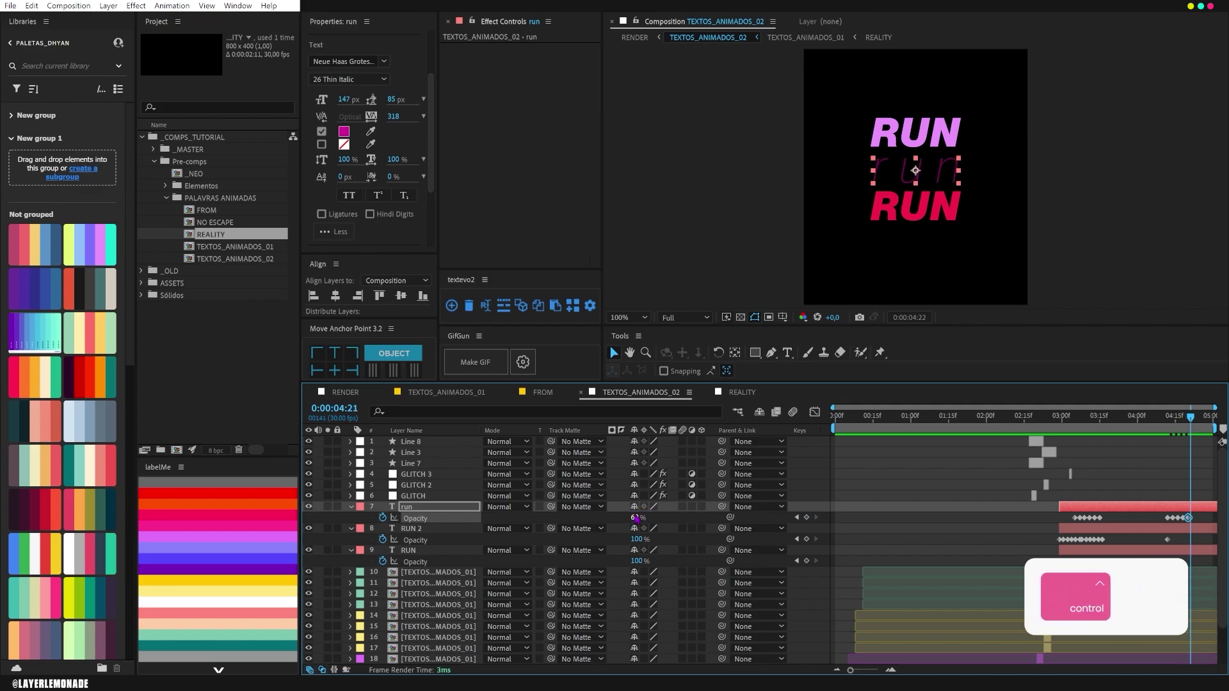
key("ctrl+Right")
key("ctrl+Right")
type("0")
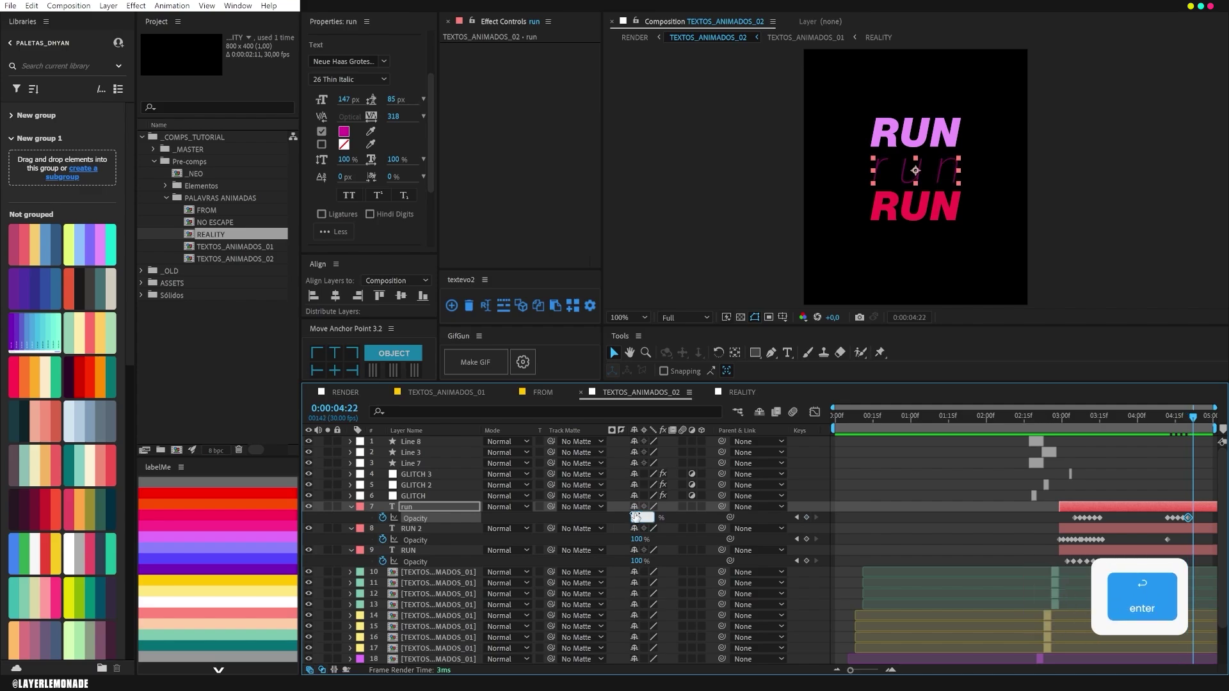
key("Return")
- Copy the lowercase run layer's closing opacity keyframes and paste them onto RUN 2 and RUN from 0:00:04:12
left_click_drag(1202, 522, 1161, 514)
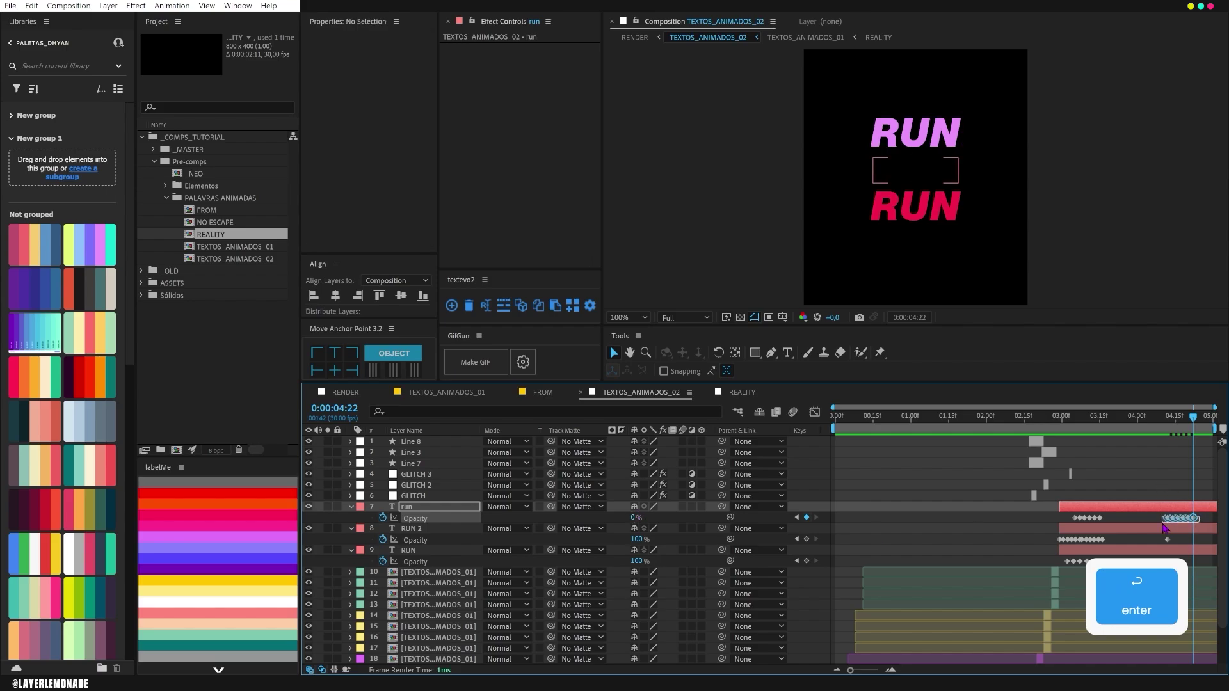
key("ctrl+c")
left_click(1169, 419)
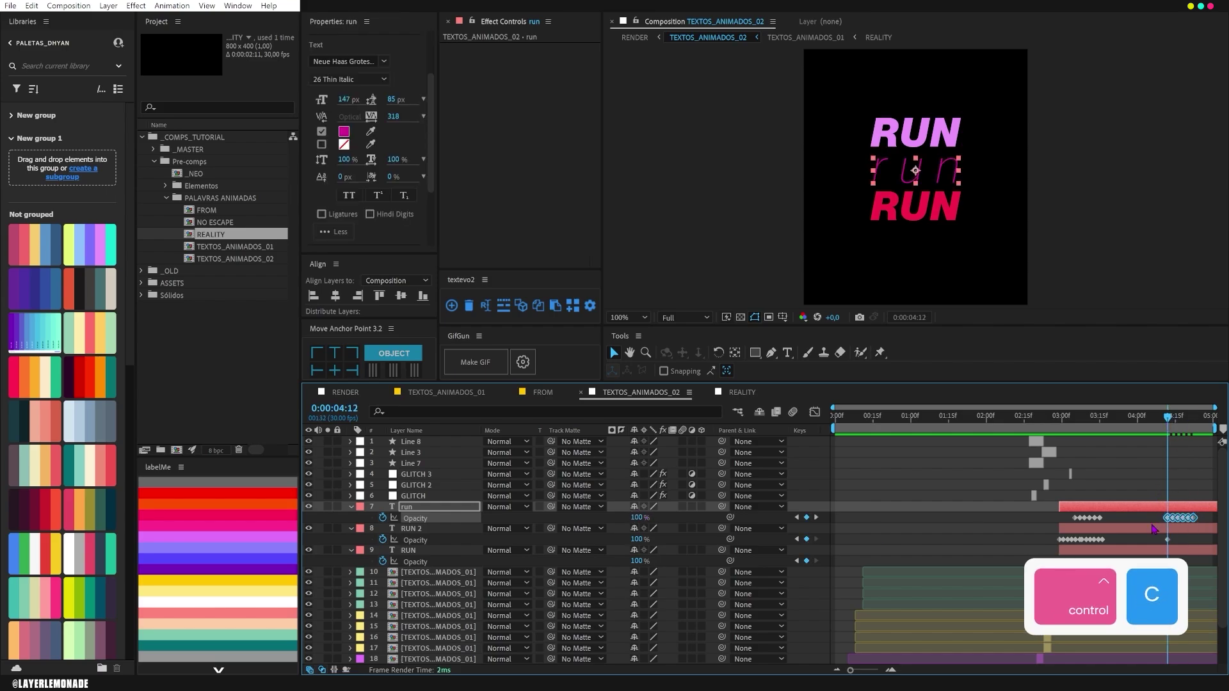
left_click(1154, 529)
key("ctrl+v")
left_click(1172, 552)
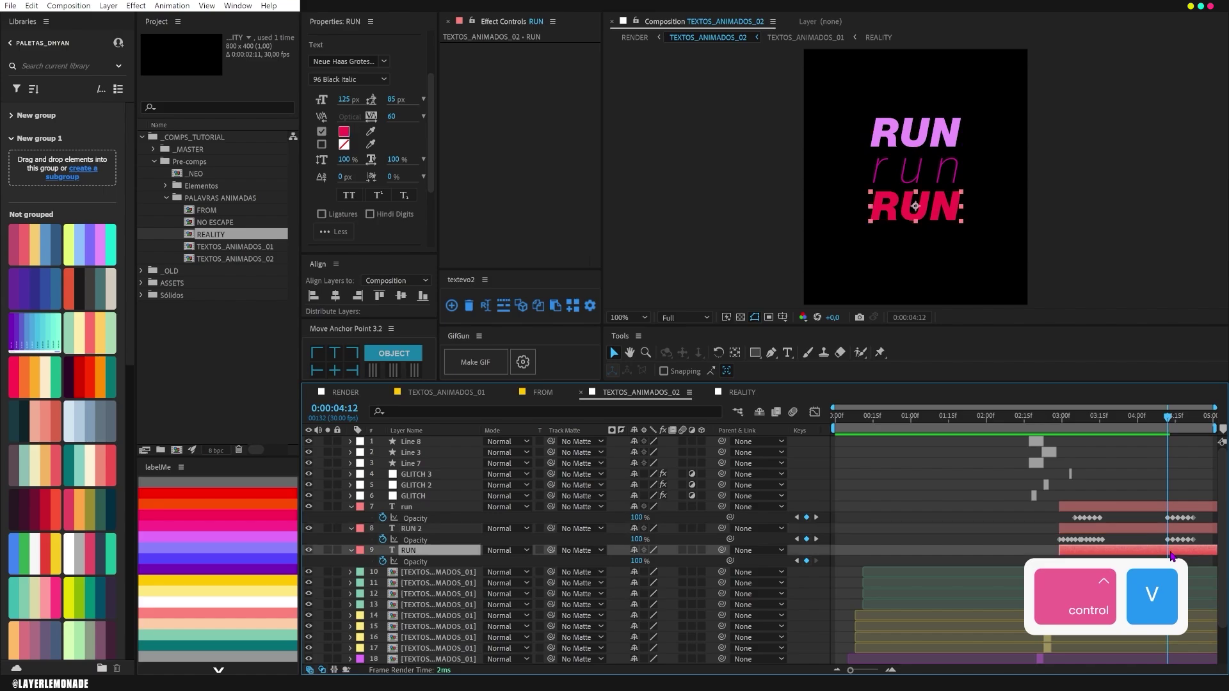
scroll(1165, 549, "down", 3)
key("ctrl+v")
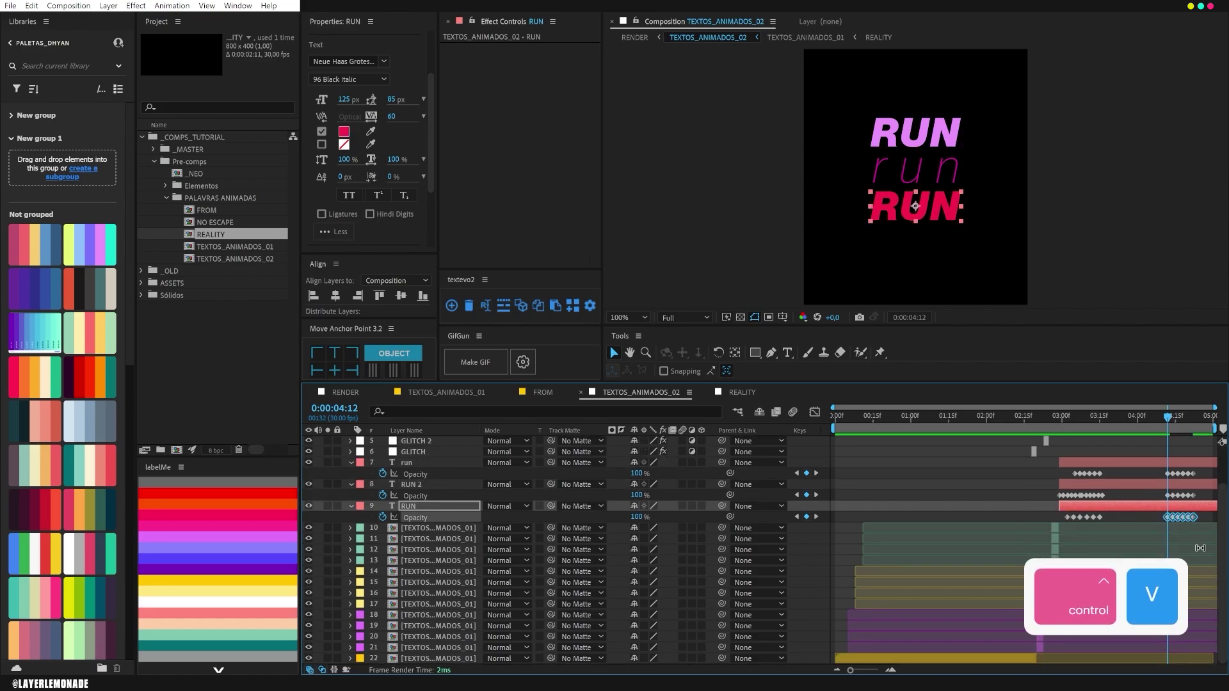
- Shift RUN 2's closing opacity keyframes earlier and paste a copy of them at 0:00:04:13 to lengthen its flicker
left_click_drag(1198, 490, 1144, 505)
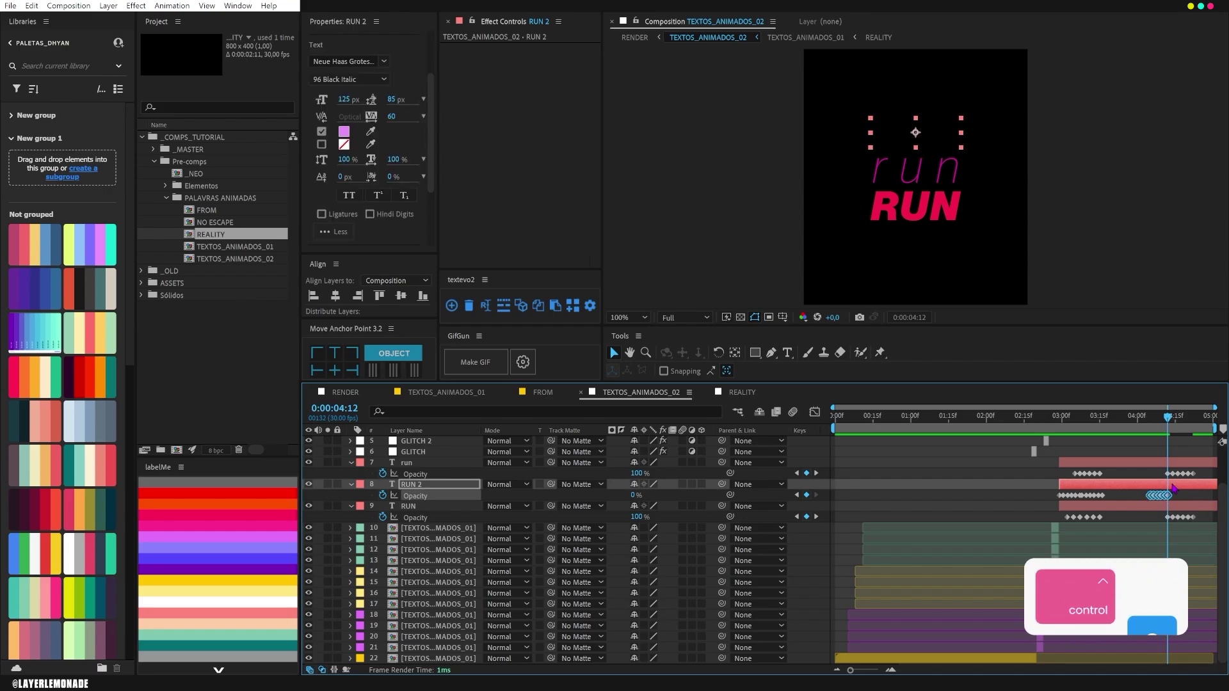
key("ctrl+c")
left_click(1172, 416)
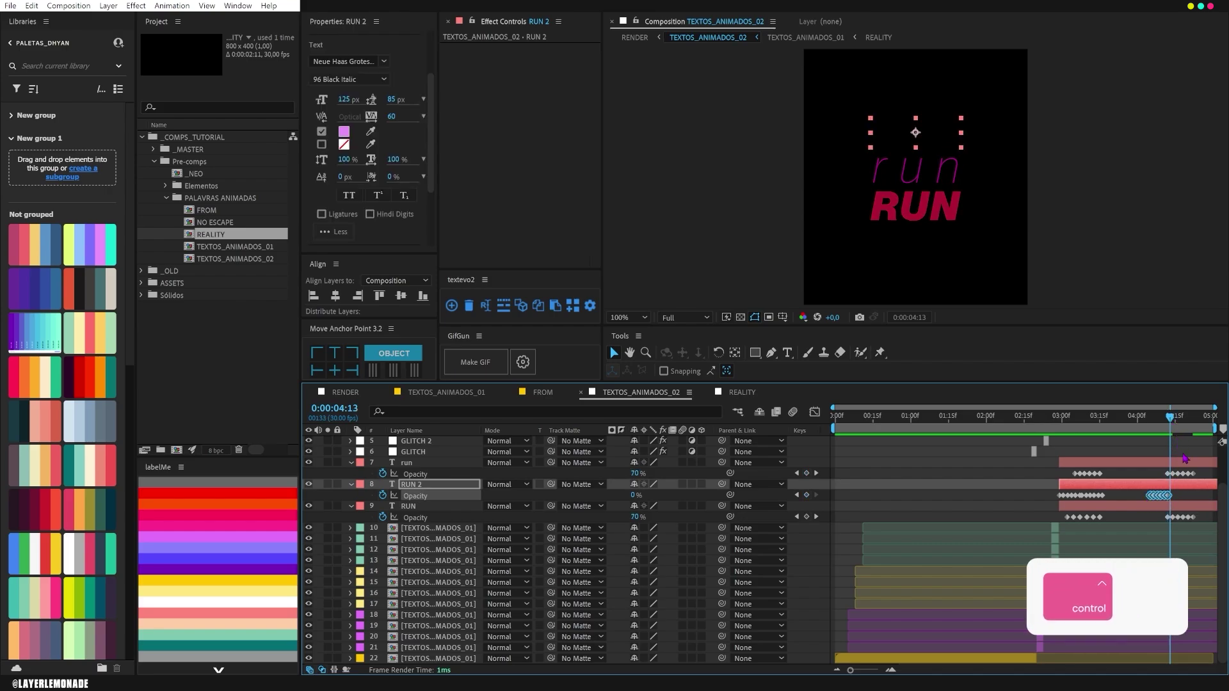
key("ctrl+v")
left_click(1201, 499)
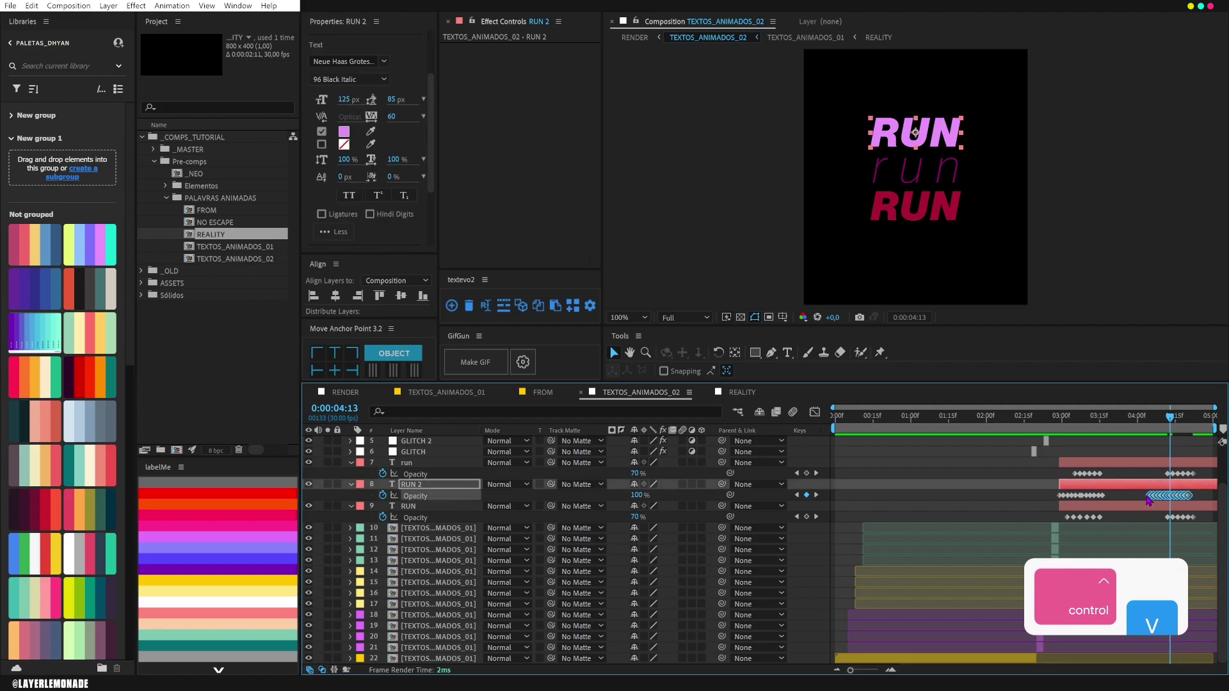
- Stagger the closing opacity keyframes by moving RUN 2's later, lowercase run's slightly earlier and RUN's slightly later
left_click_drag(1148, 499, 1163, 478)
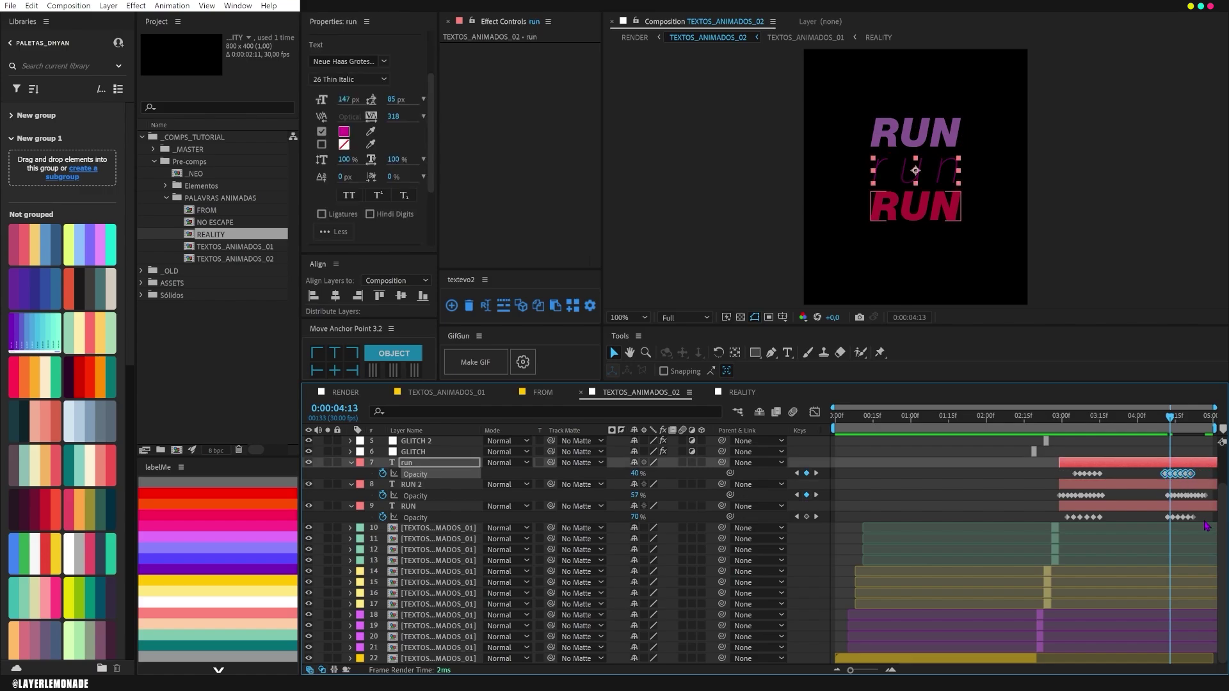
left_click_drag(1204, 522, 1179, 518)
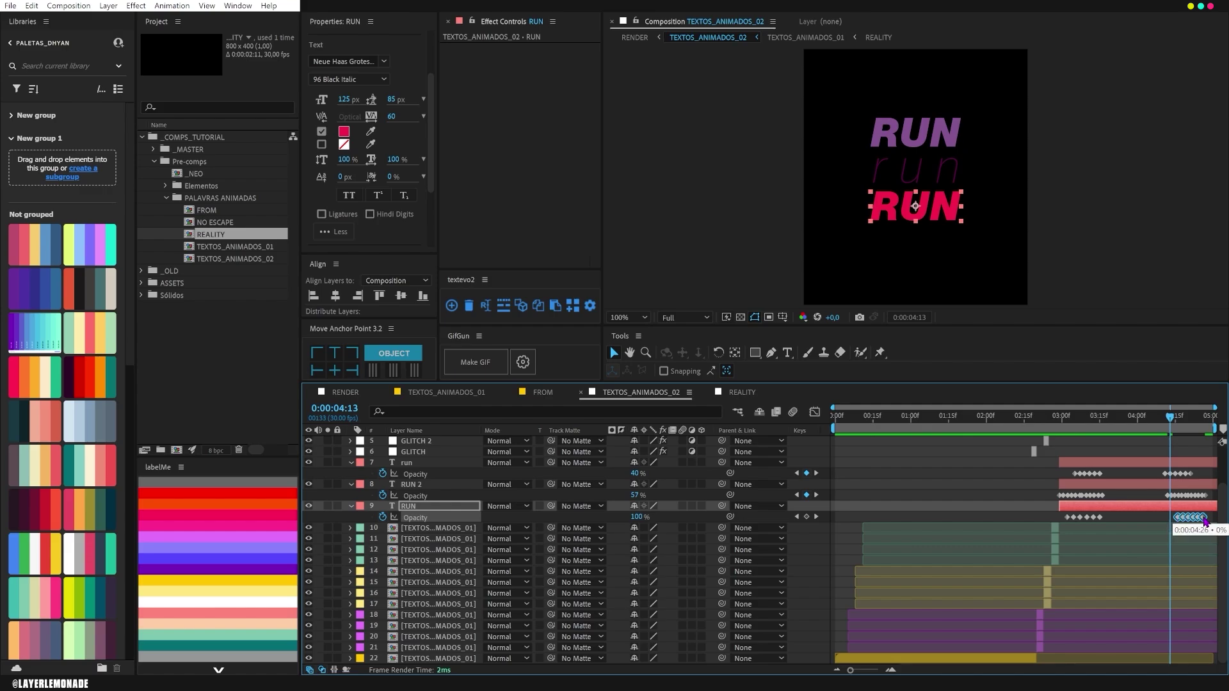
left_click_drag(1204, 522, 1191, 519)
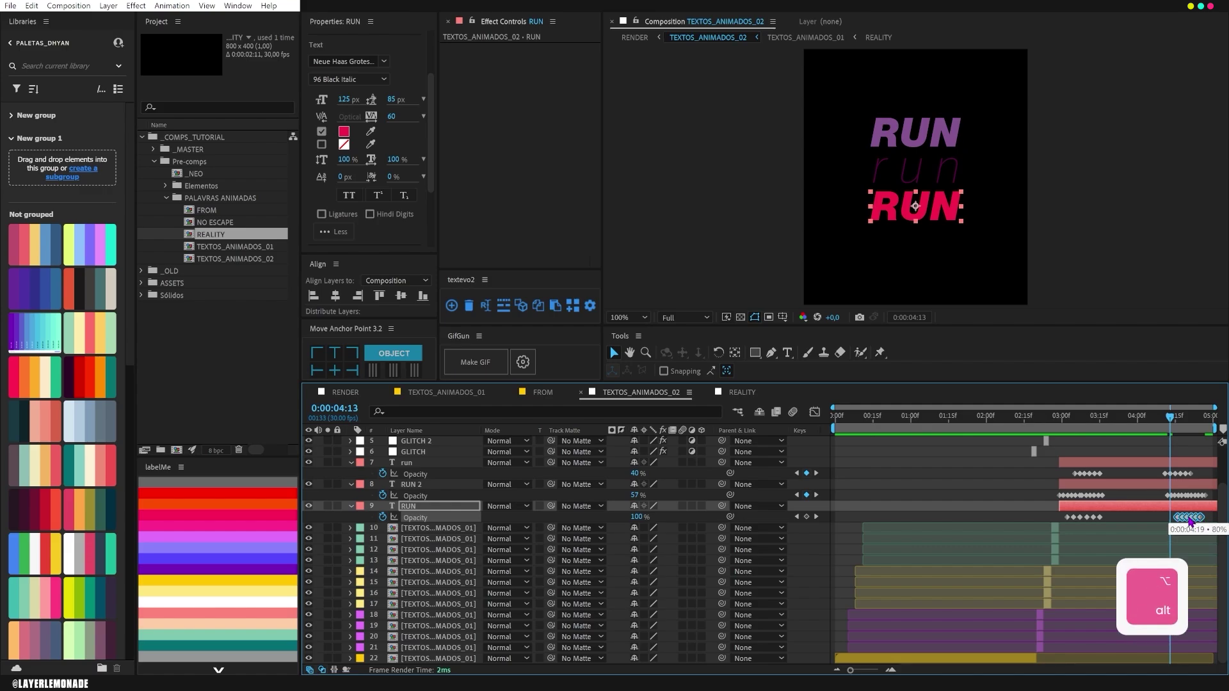
- Preview the text animation from the beginning with the staggered opacity endings
left_click_drag(1088, 420, 786, 453)
key("space")
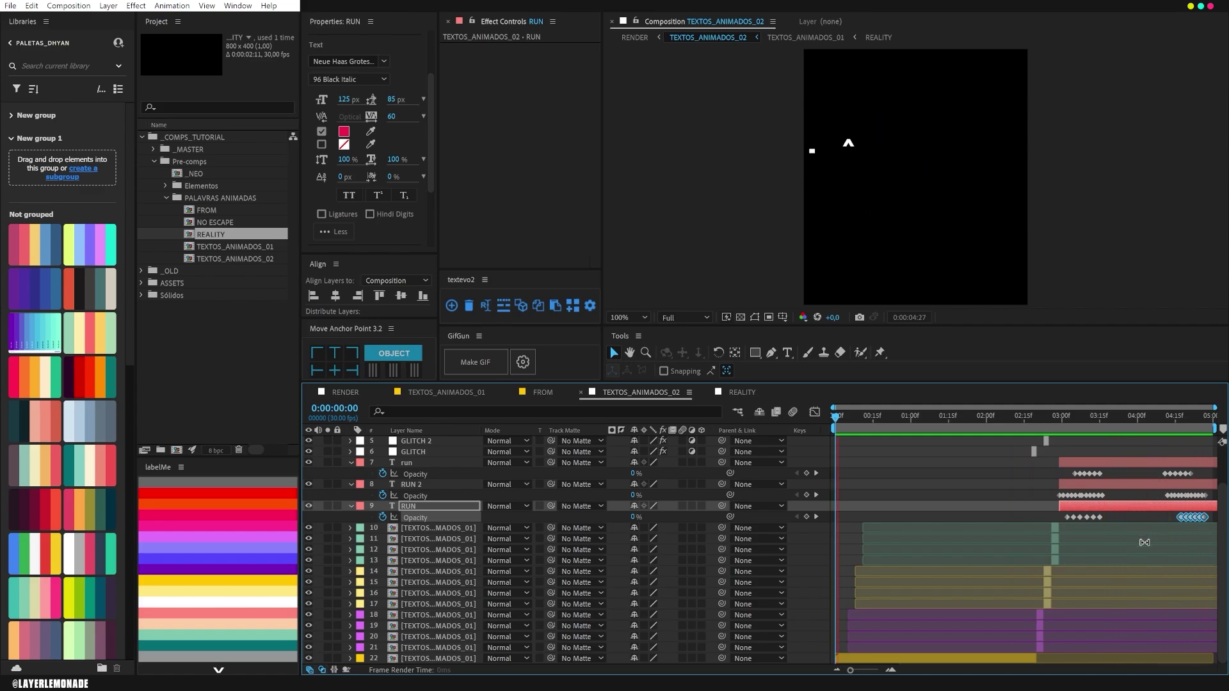
key("space")
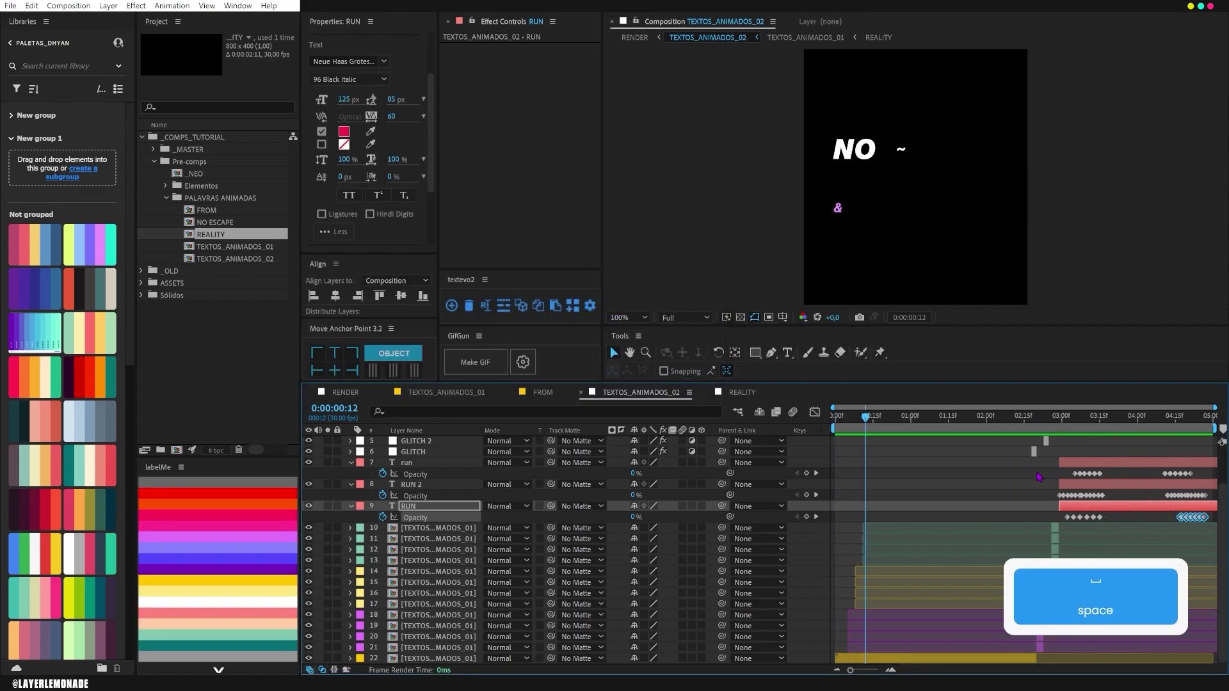
- Collapse the opacity properties of the RUN, RUN 2 and run layers
scroll(1014, 503, "up", 2)
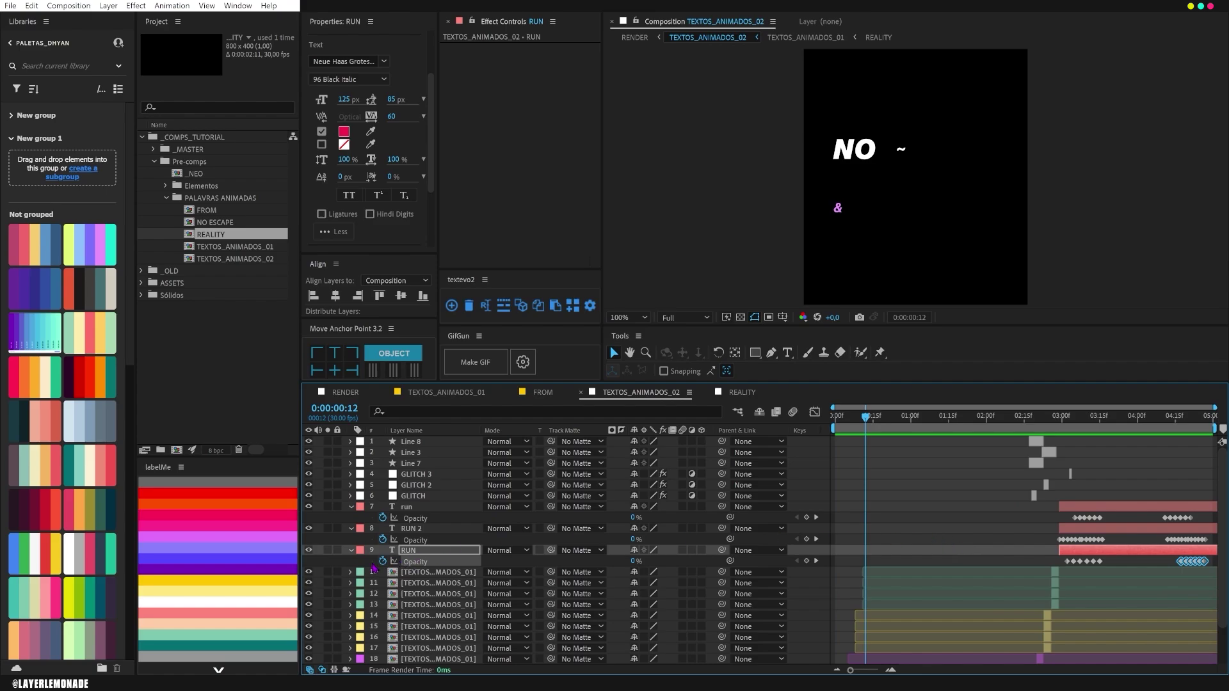
left_click(351, 551)
left_click(351, 529)
left_click(351, 507)
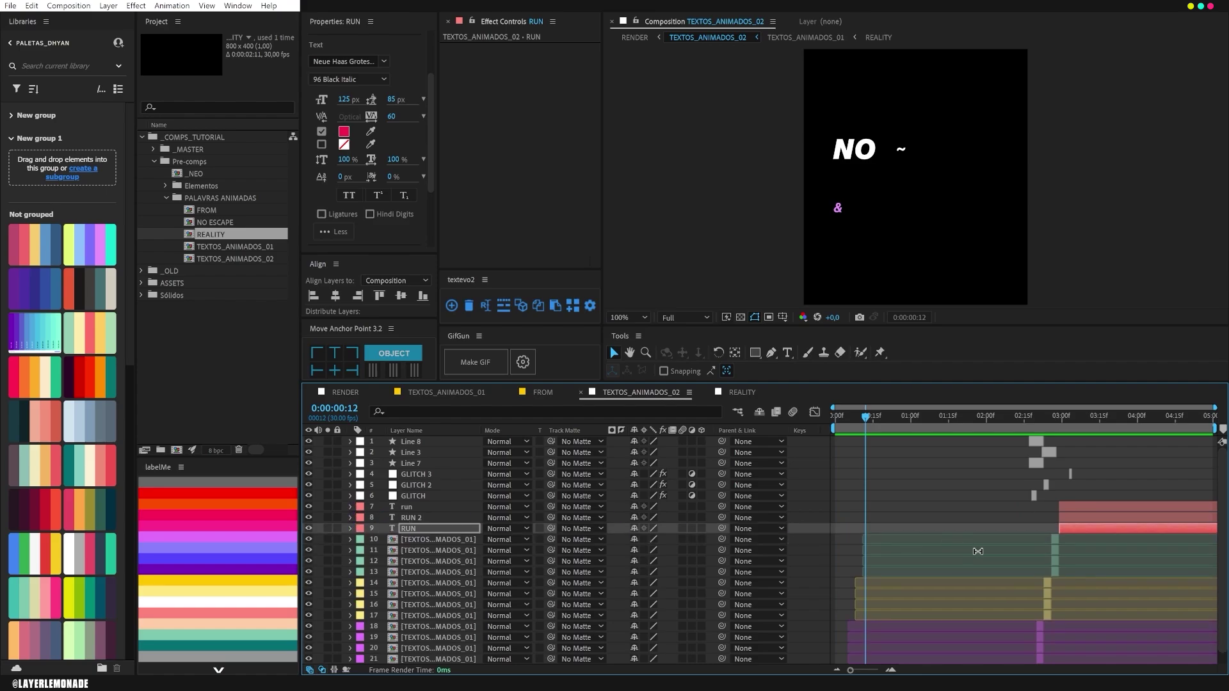
- Give the GLITCH, GLITCH 2 and GLITCH 3 layers a yellow label color
left_click(428, 477)
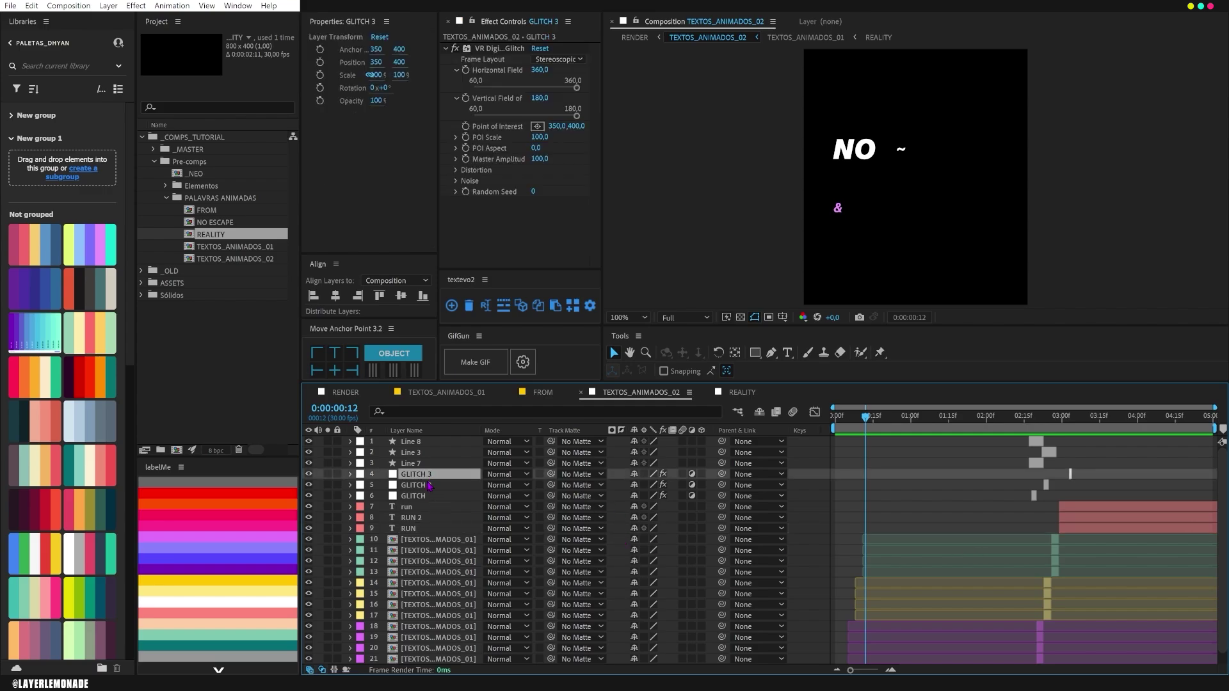
left_click(415, 496, "shift")
left_click(283, 583)
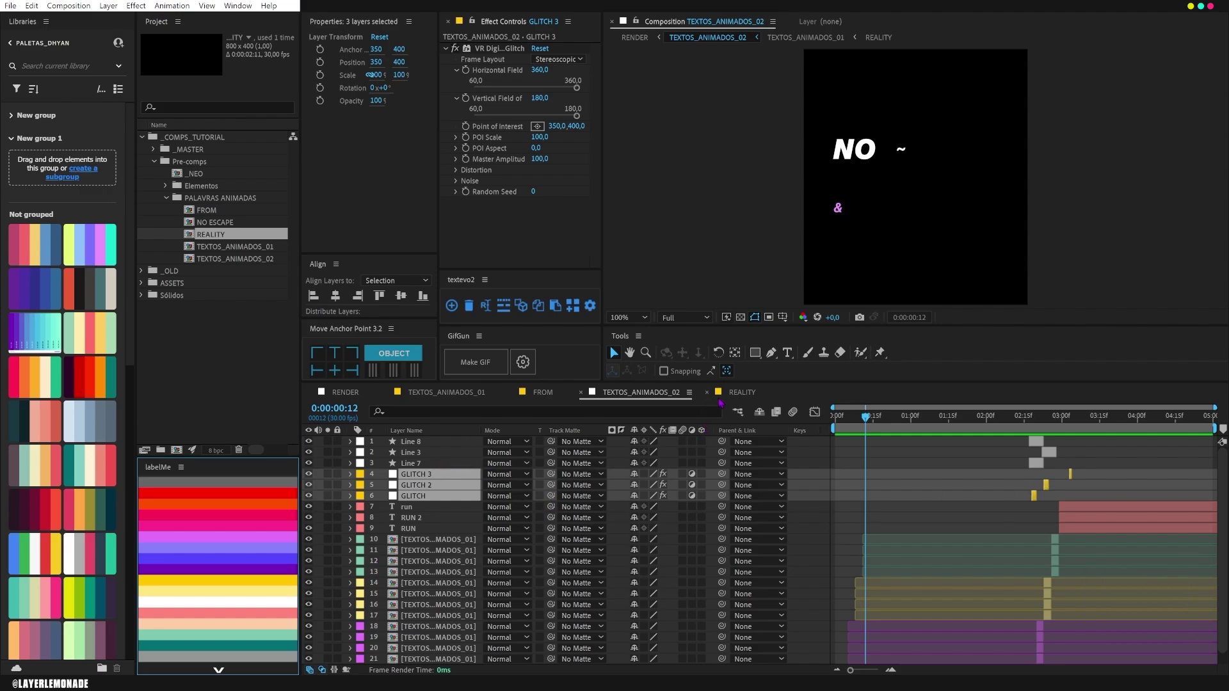
- Copy the Line 8 layer from the REALITY composition and paste it into TEXTOS_ANIMADOS_02
left_click(742, 392)
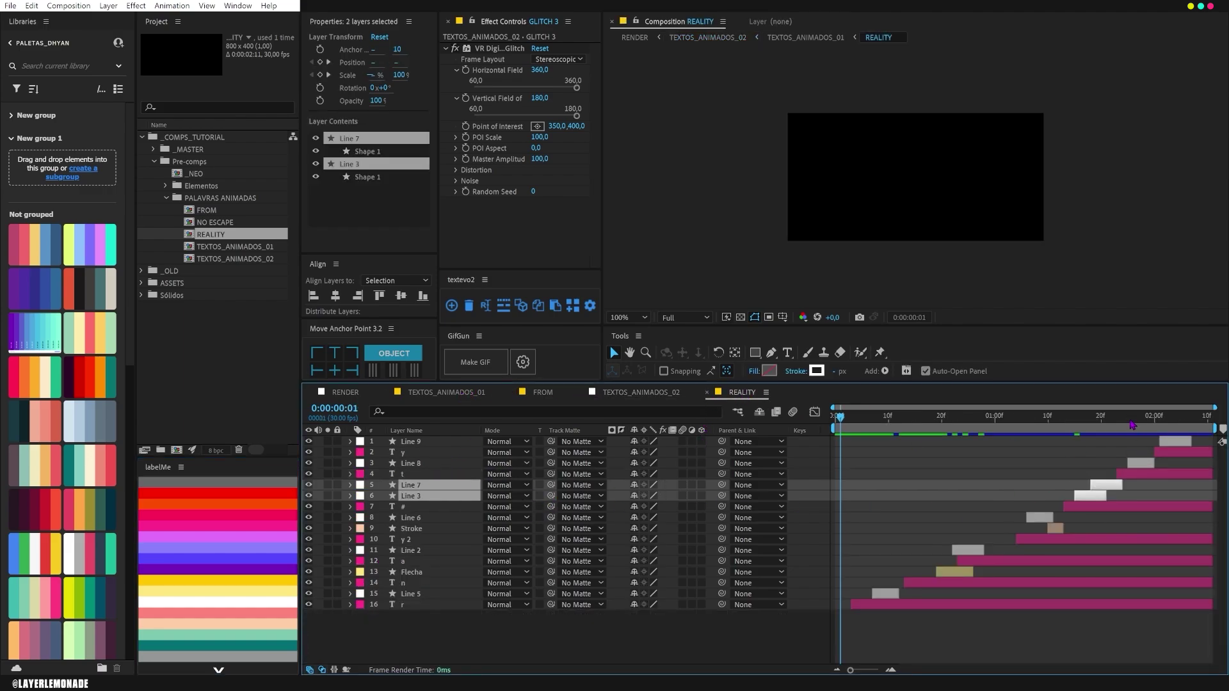
left_click(1150, 418)
left_click(1139, 463)
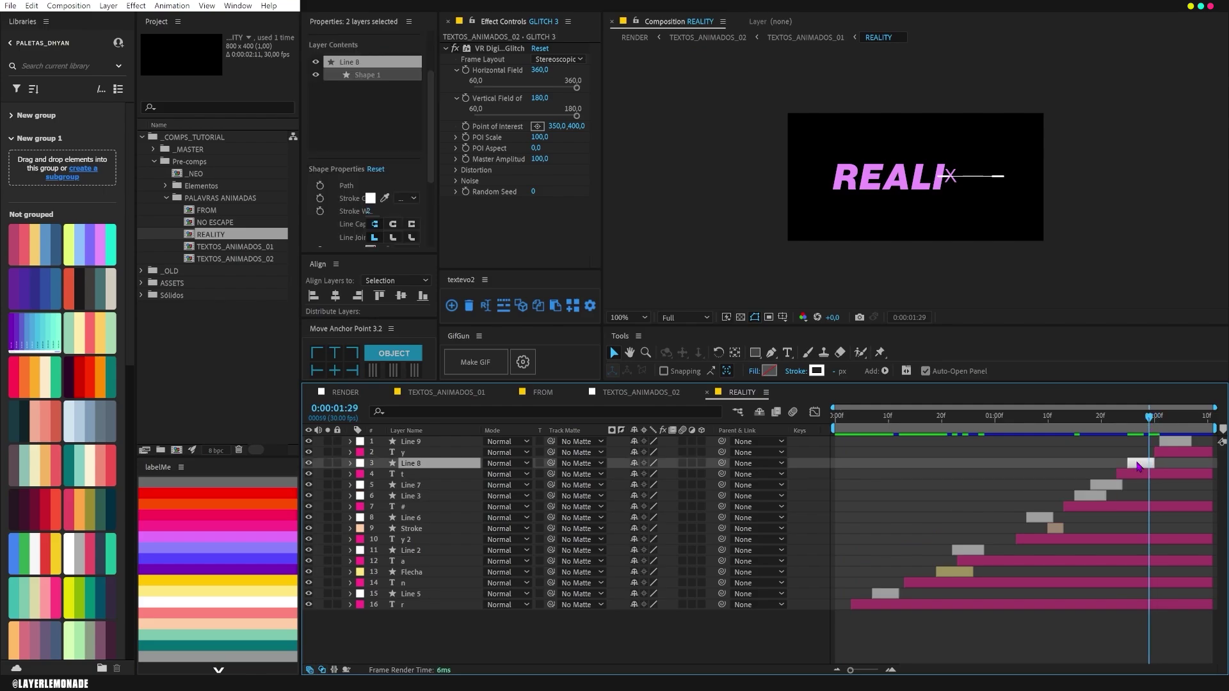
left_click(446, 393)
key("ctrl+c")
left_click(641, 392)
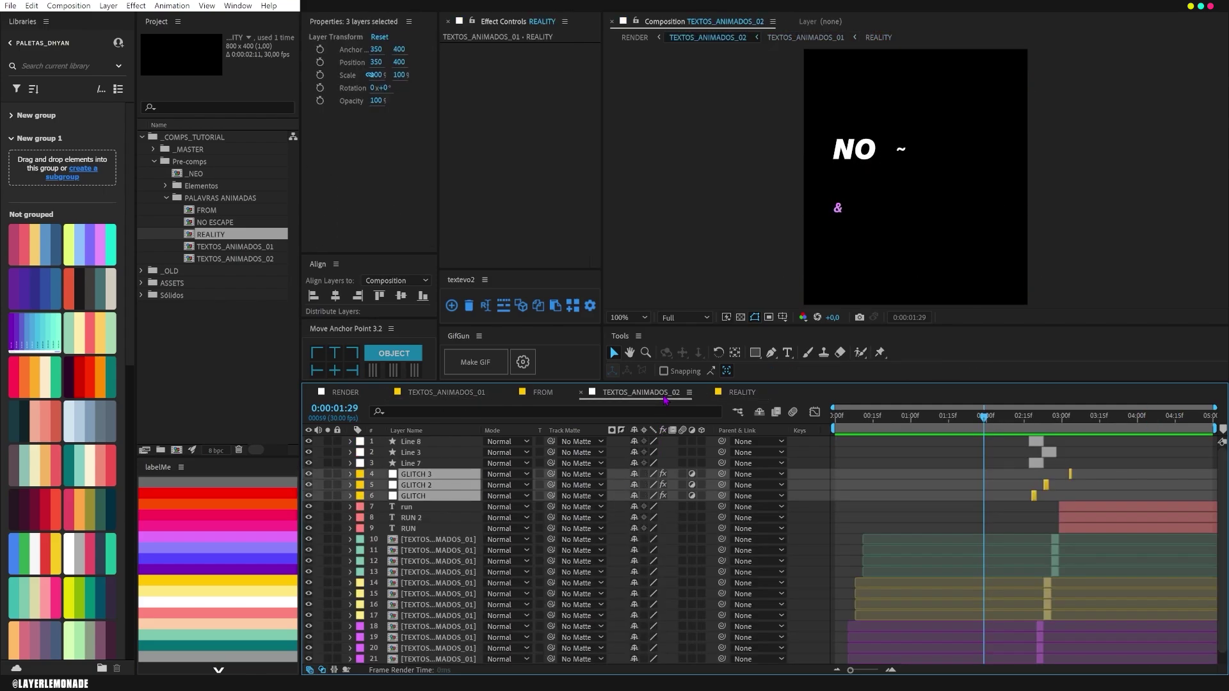
key("ctrl+v")
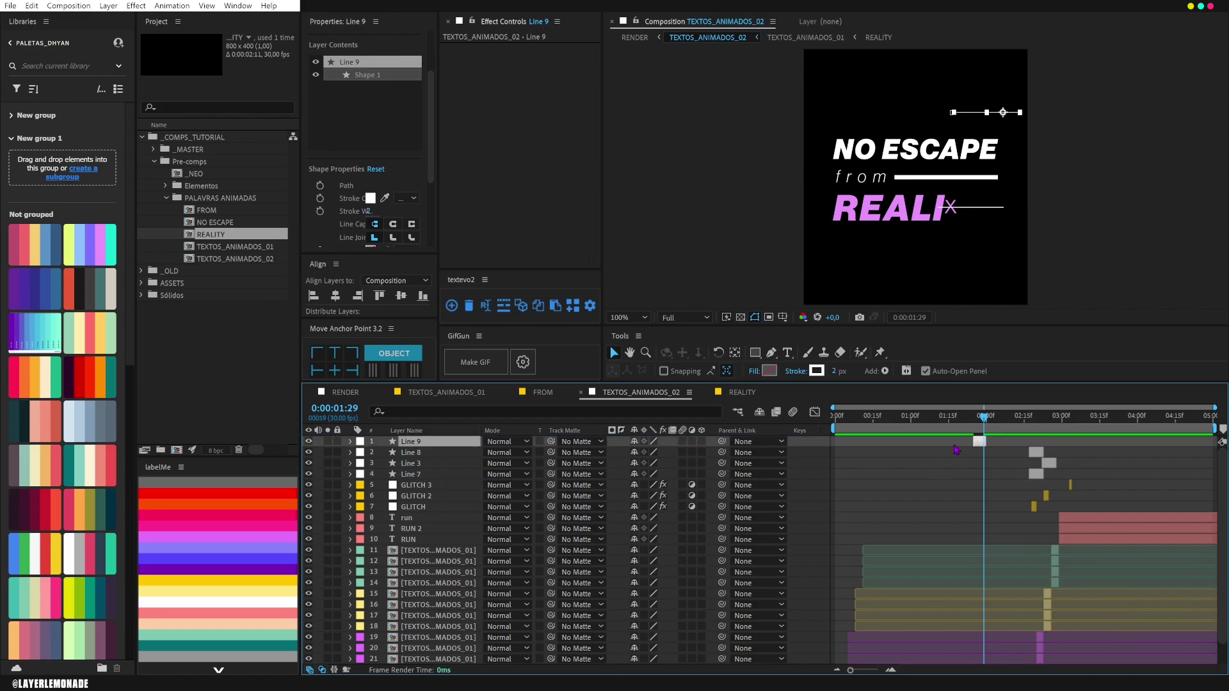
- Shift the Line 9 layer to around 0:00:02:08 and move its animated position path down over the REALITY text
left_click_drag(982, 442, 1000, 467)
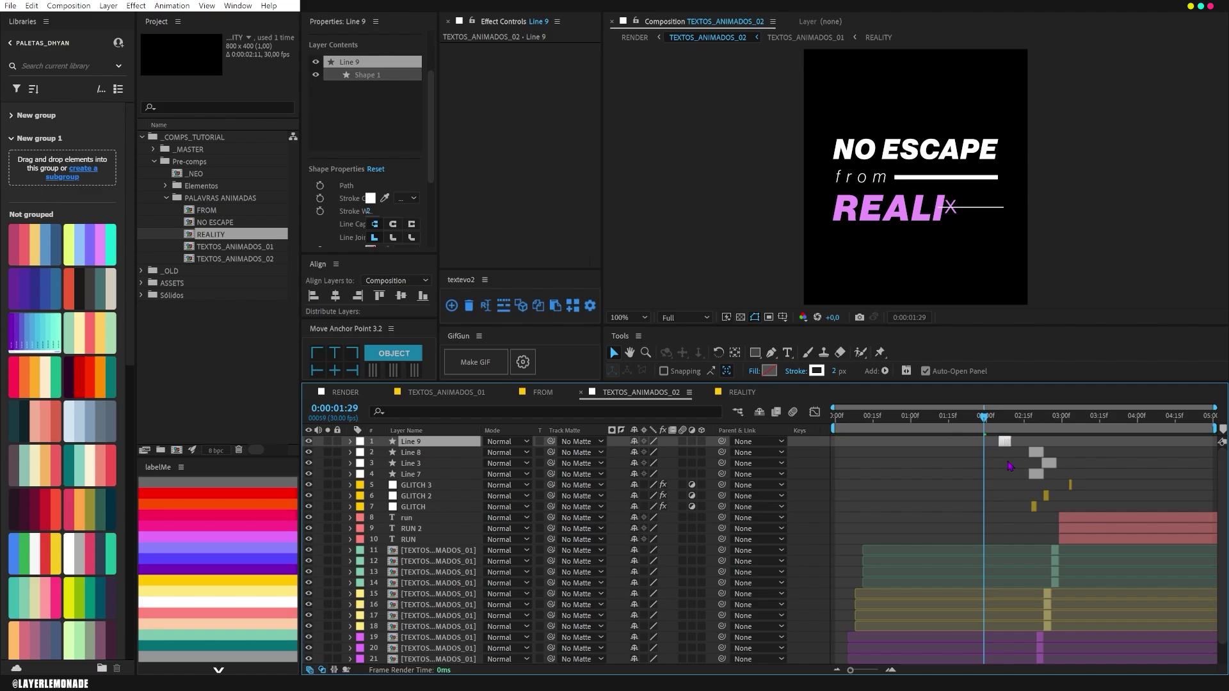
left_click(1006, 422)
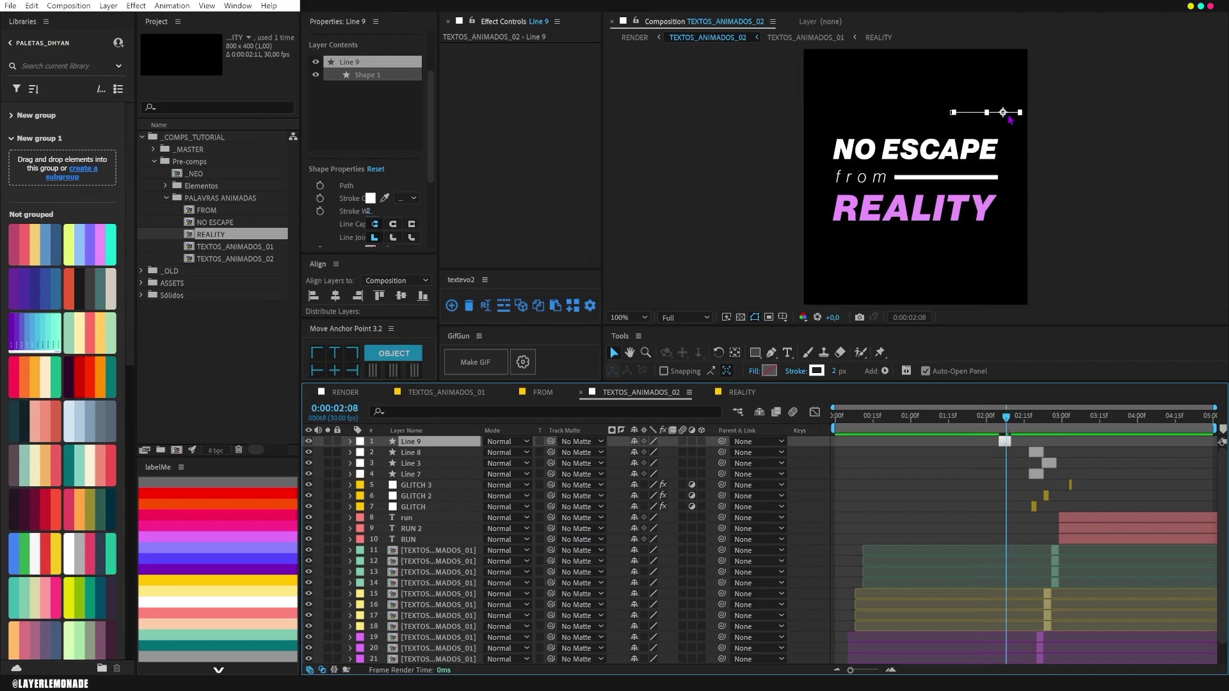
key("u")
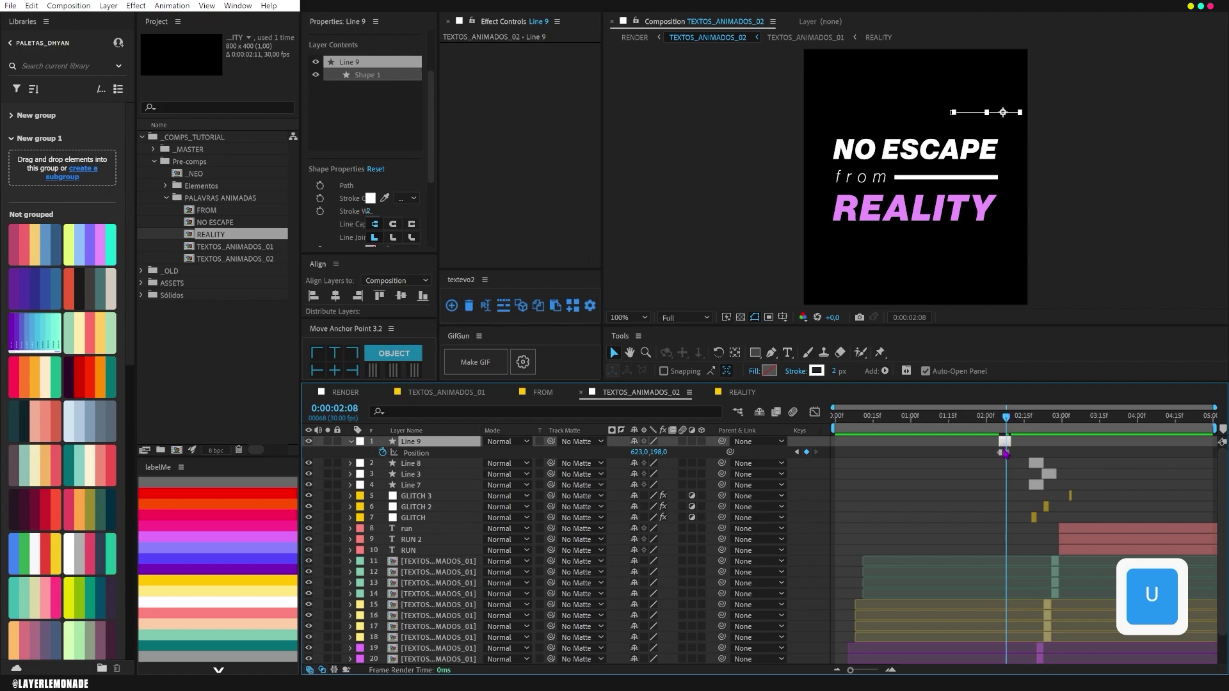
left_click(1005, 452)
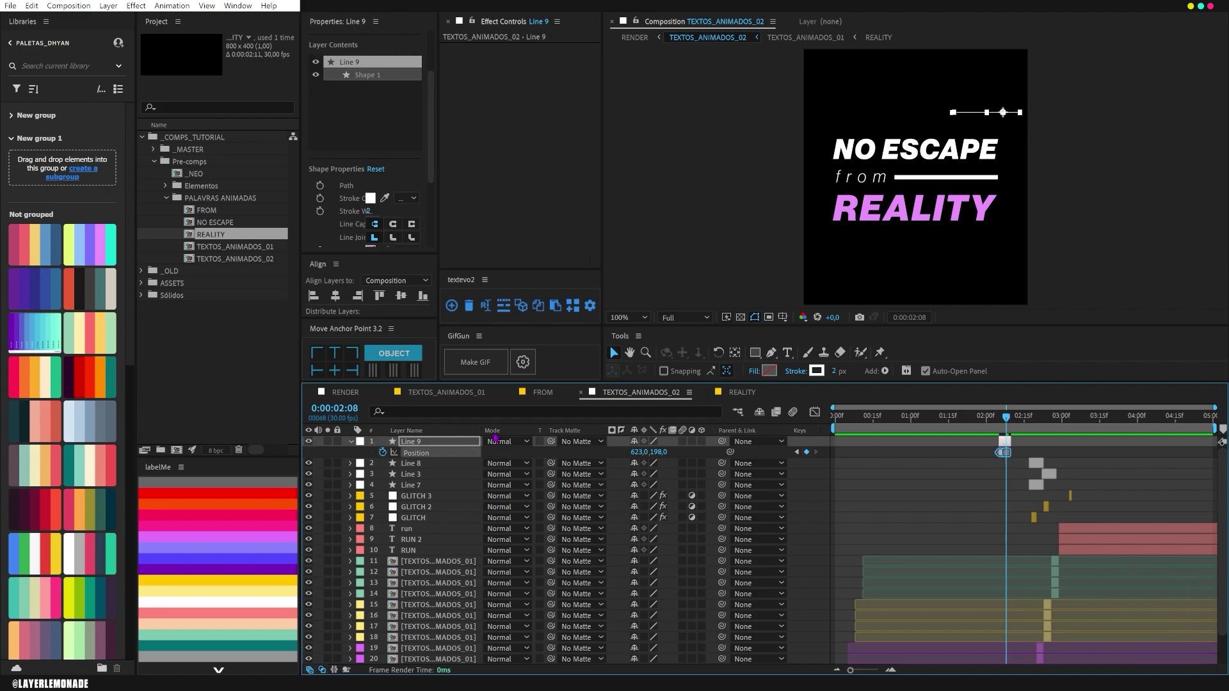
left_click(1003, 114)
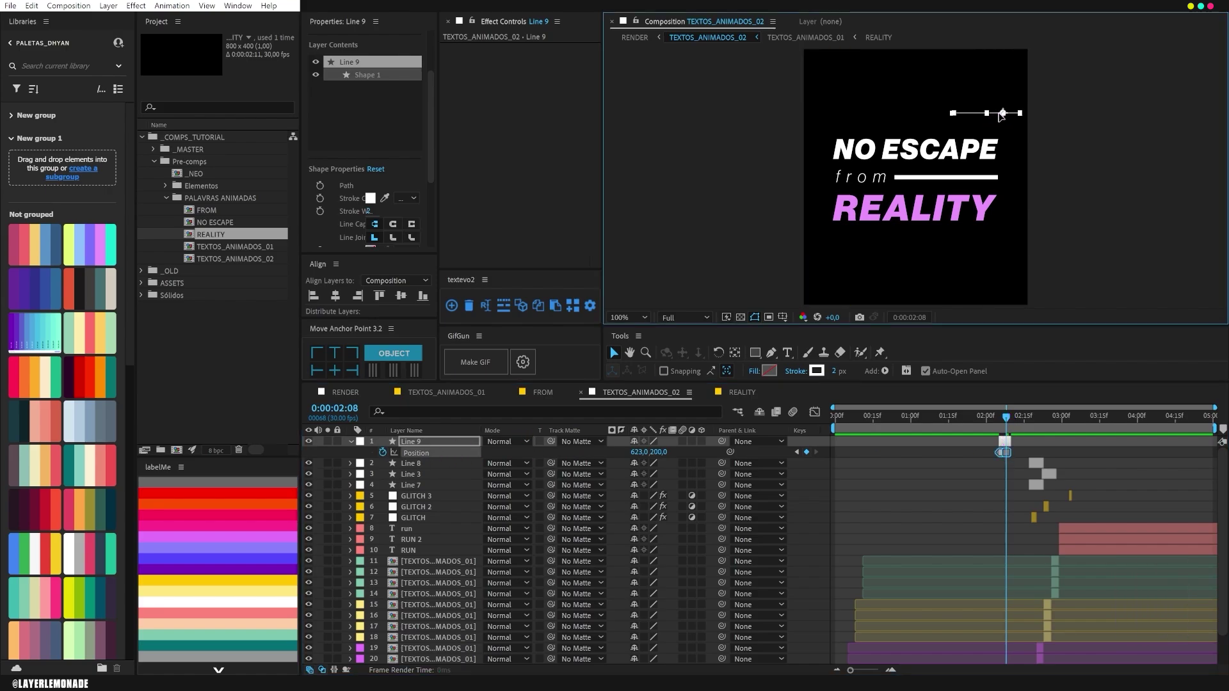
left_click_drag(1002, 115, 980, 198)
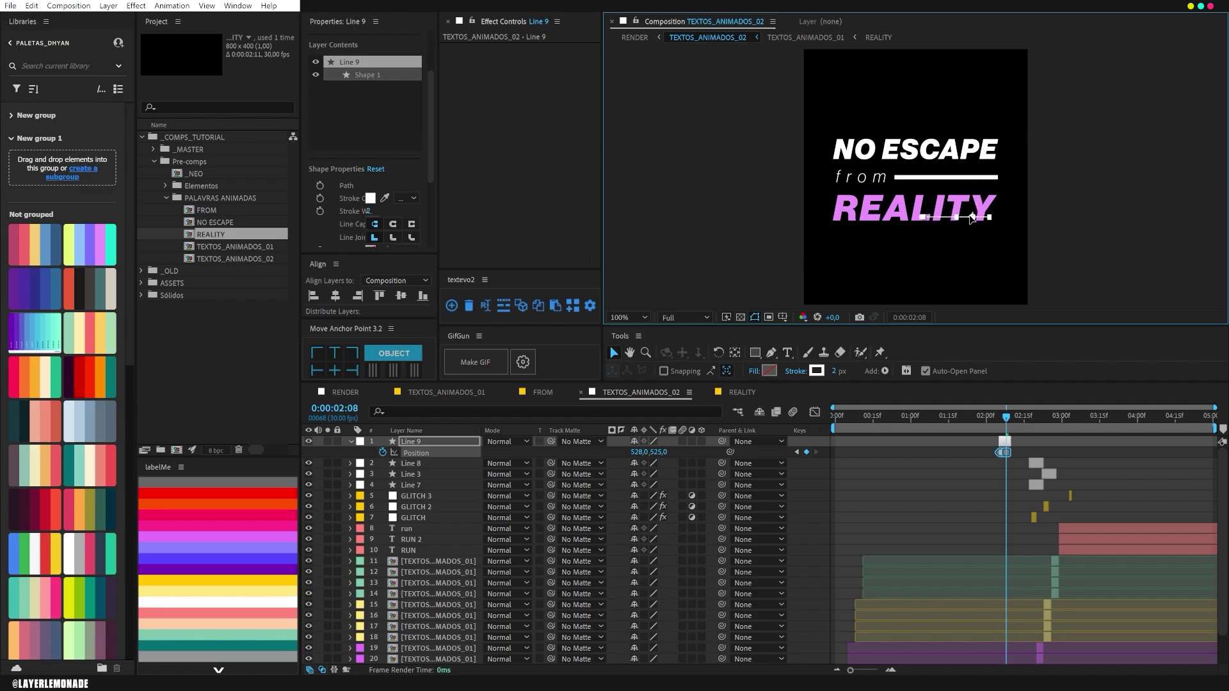
- Shift the Line 9 layer to around 0:00:03:00 and preview the transition into the RUN texts
key("space")
left_click_drag(1006, 442, 1064, 442)
left_click(1009, 417)
key("space")
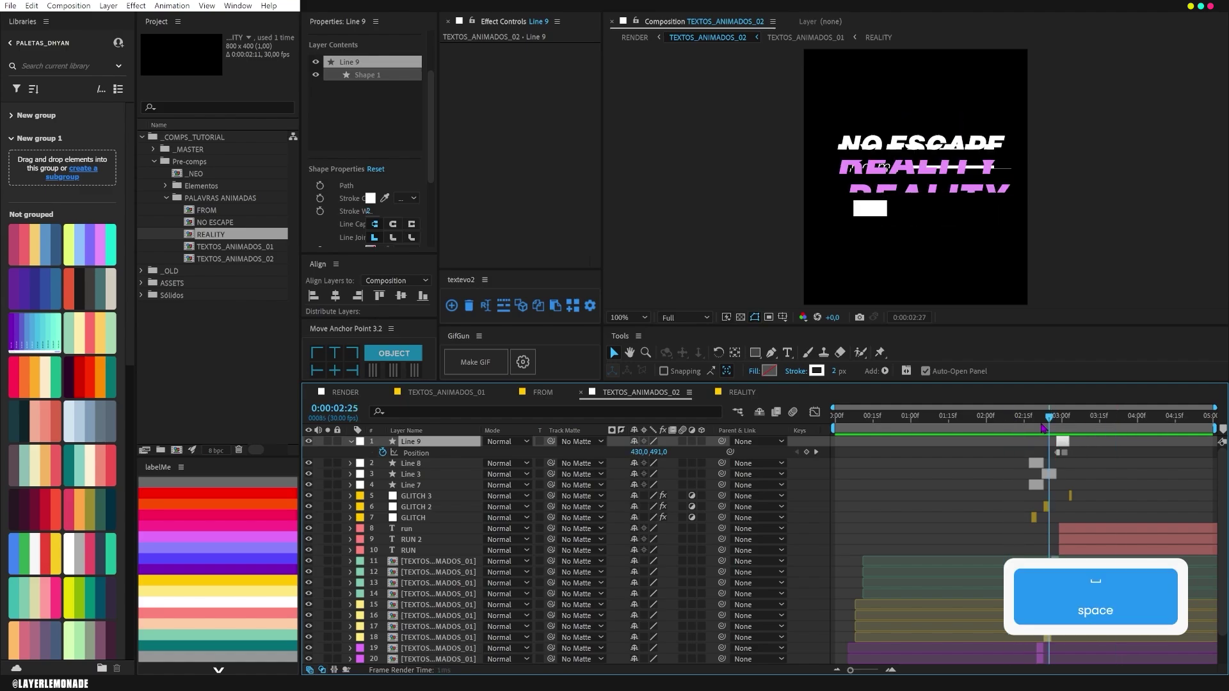
left_click(1022, 418)
key("space")
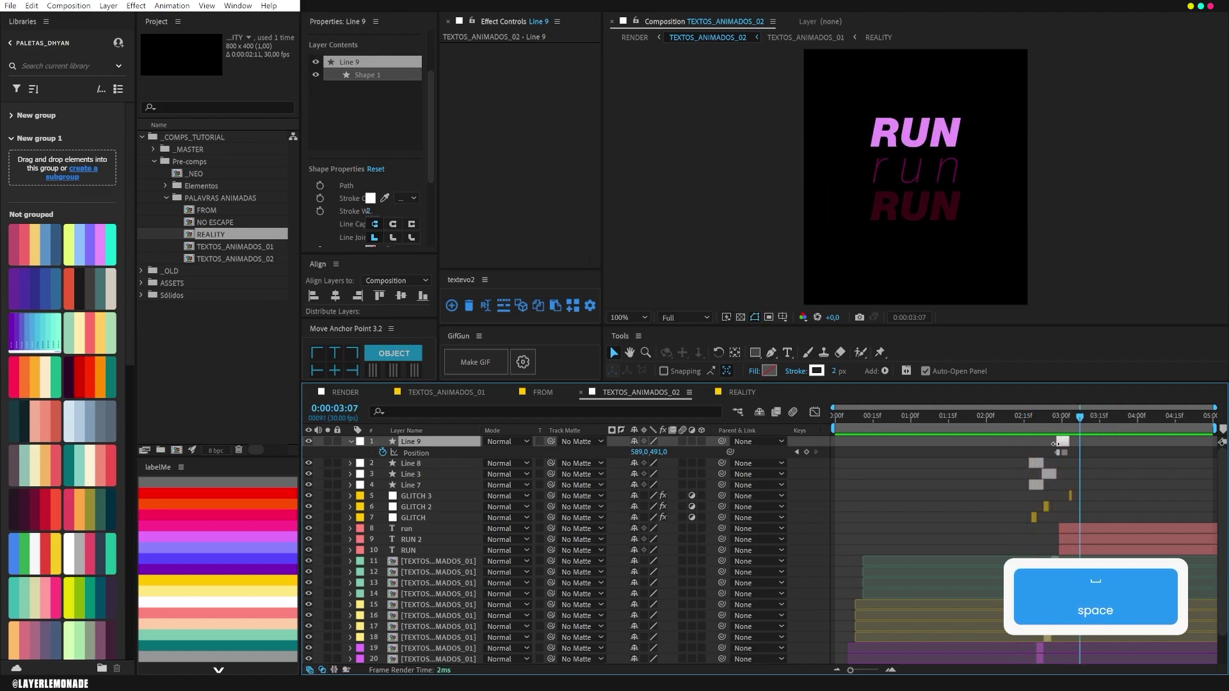
- Duplicate the Line 9 layer and place the copy in time at around 0:00:03:13
key("ctrl+d")
left_click_drag(1062, 442, 1121, 450)
key("space")
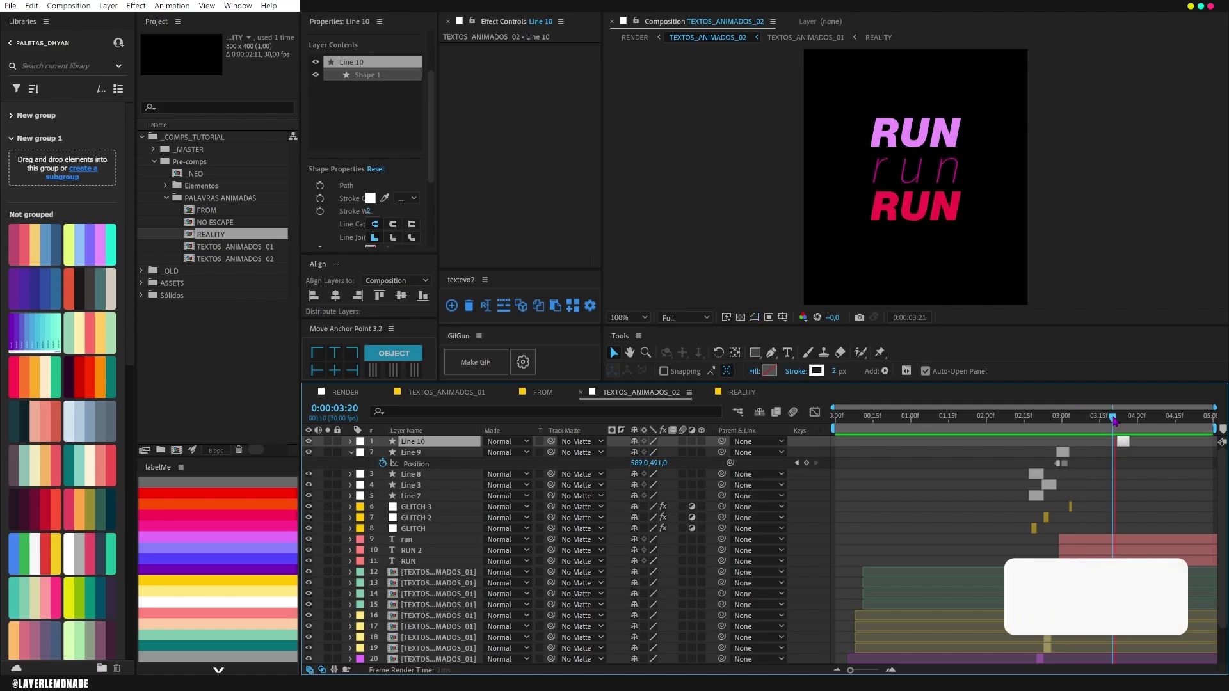
left_click_drag(1127, 446, 1098, 446)
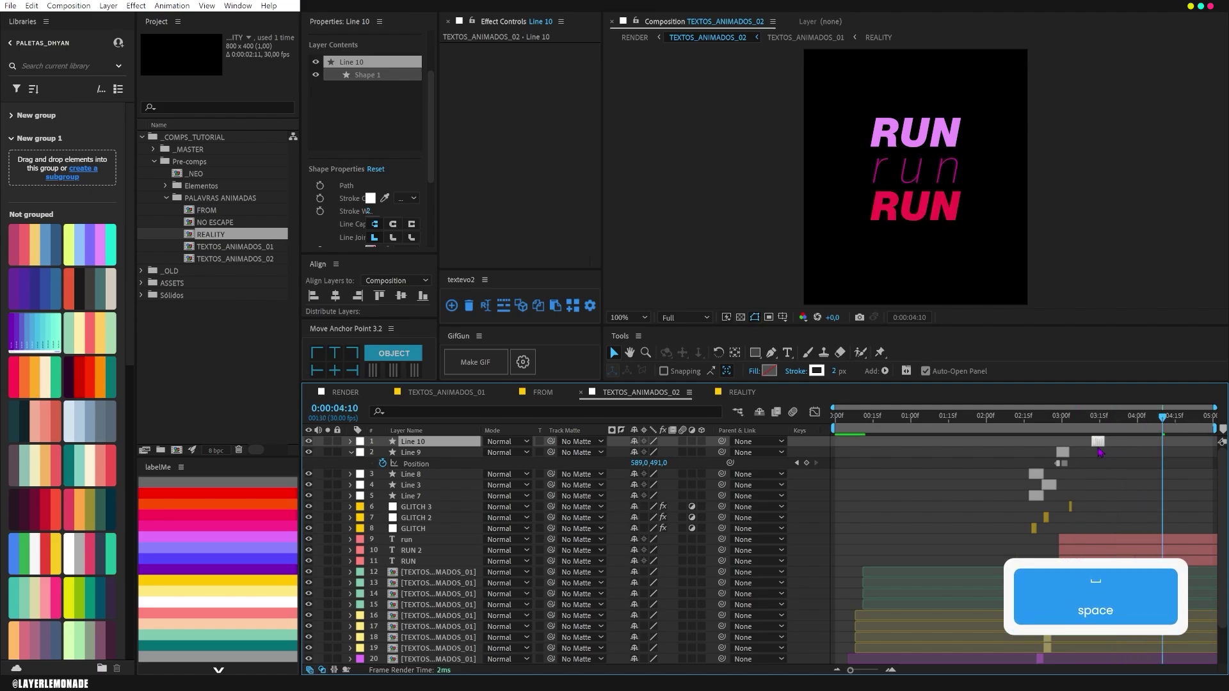
- Duplicate the Line 8 layer, place the copy directly above Line 9 and shift it to around 0:00:03:05
left_click(413, 477)
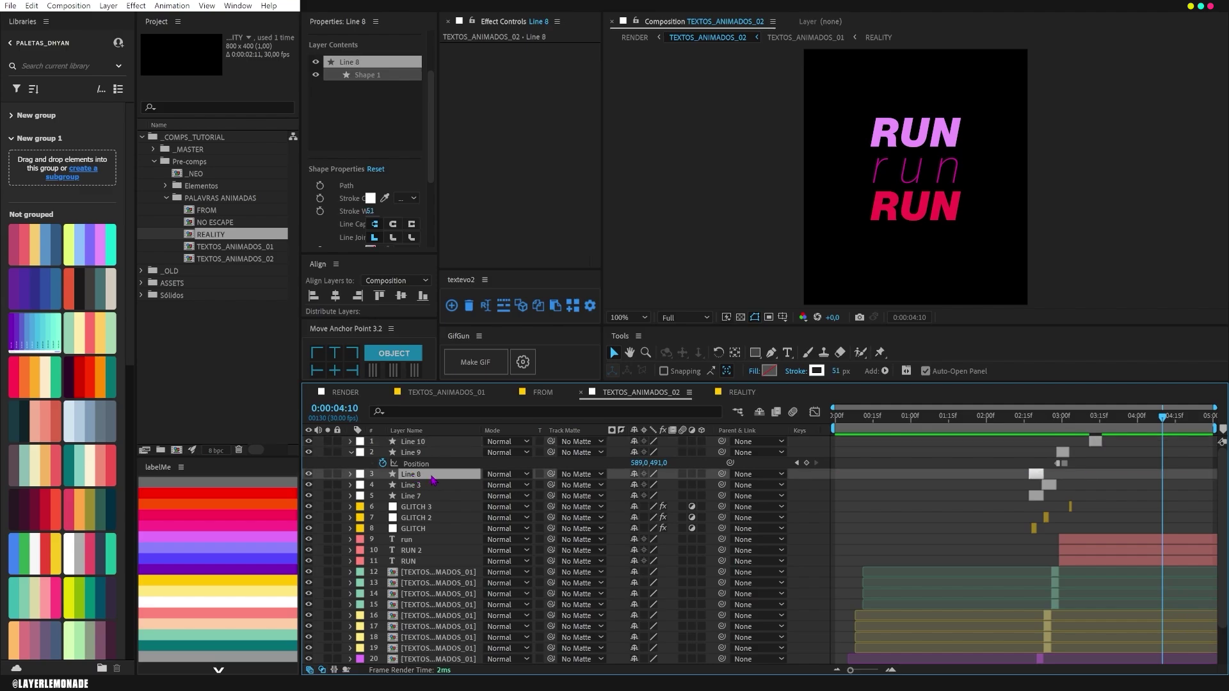
key("ctrl+d")
left_click_drag(413, 475, 435, 454)
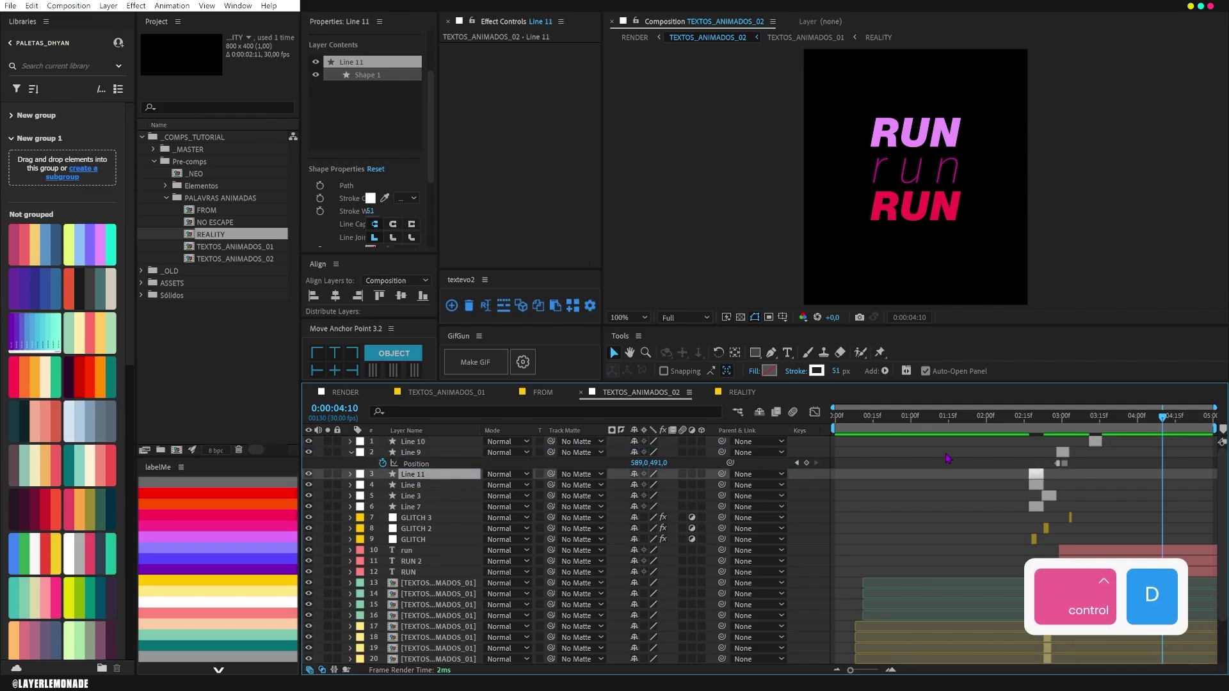
left_click_drag(1041, 457, 1075, 457)
left_click(1081, 420)
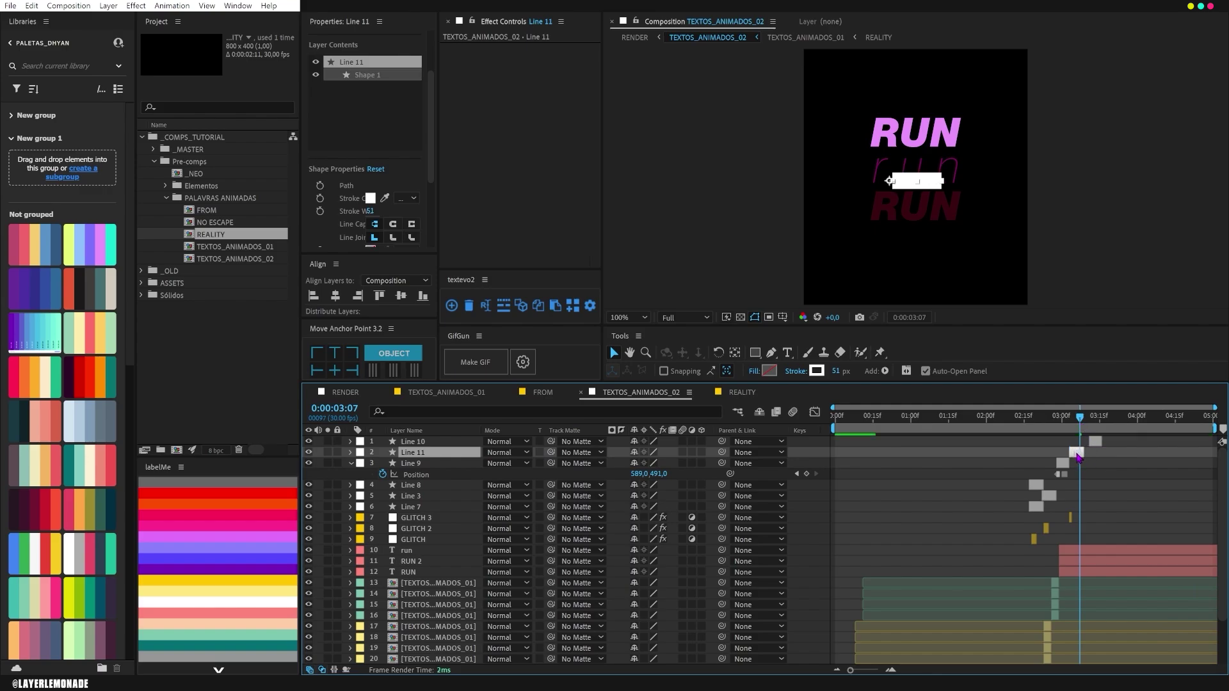
- Set the Line 11 stroke width to 26 px, trim the layer's end slightly and preview the RUN entrance
left_click_drag(835, 371, 829, 377)
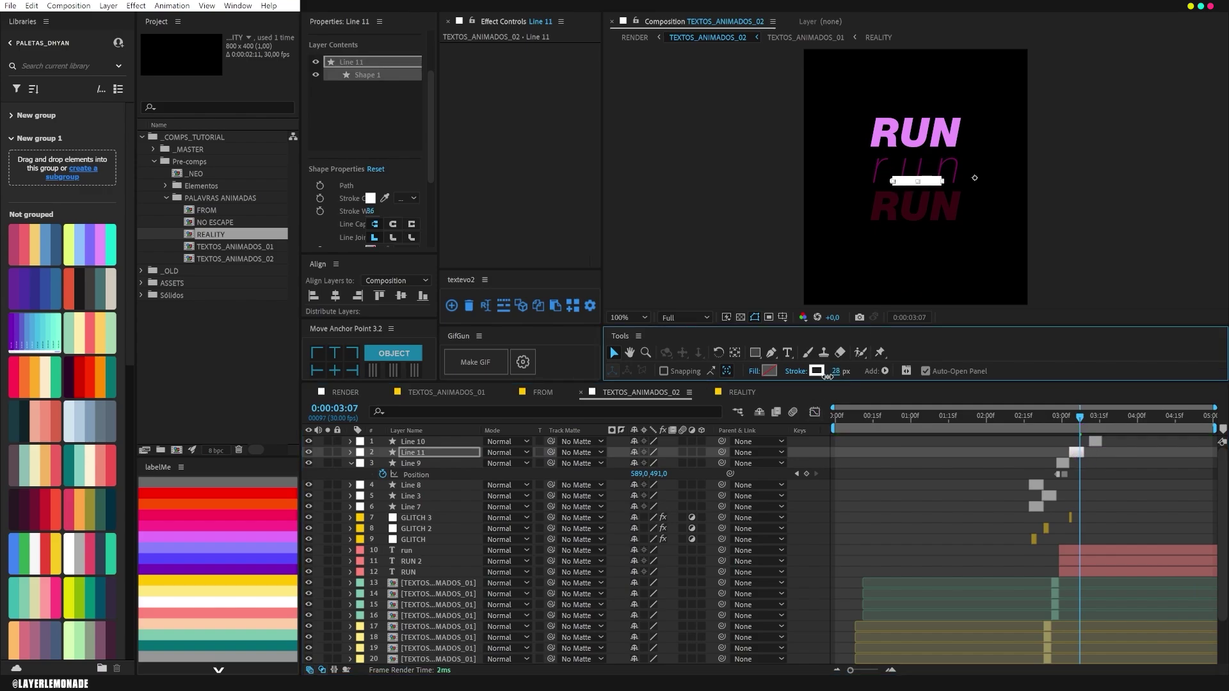
key("space")
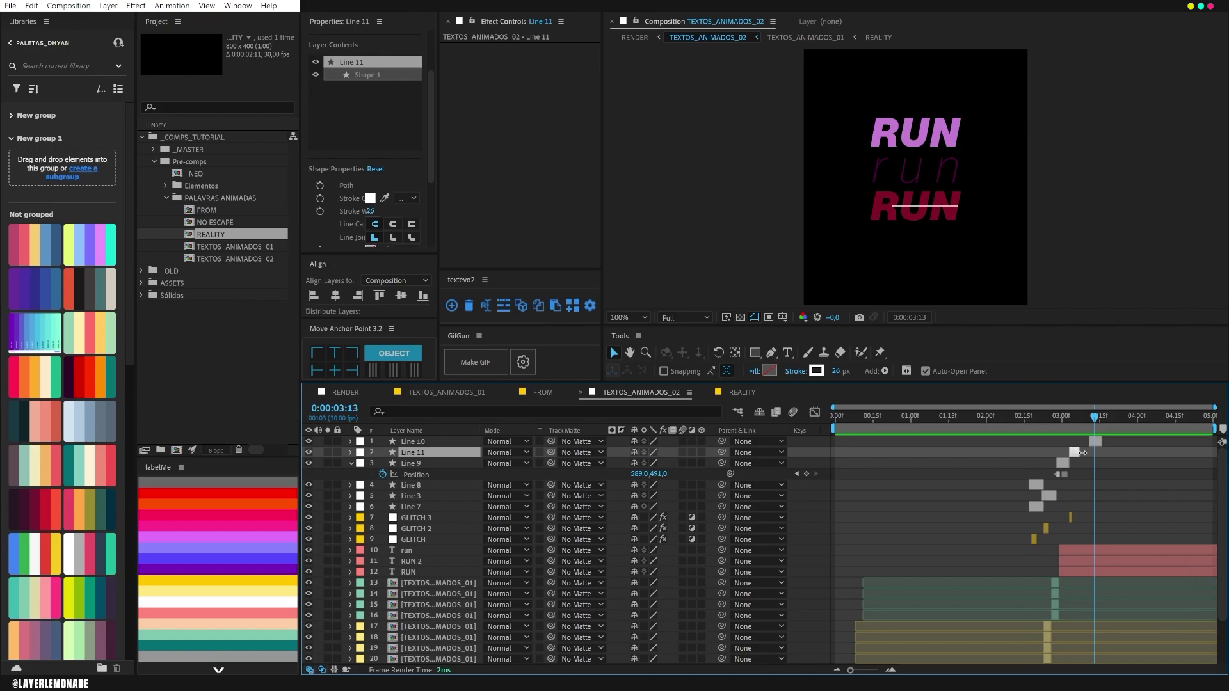
left_click(1094, 444)
left_click_drag(1053, 420, 1032, 421)
key("space")
key("space")
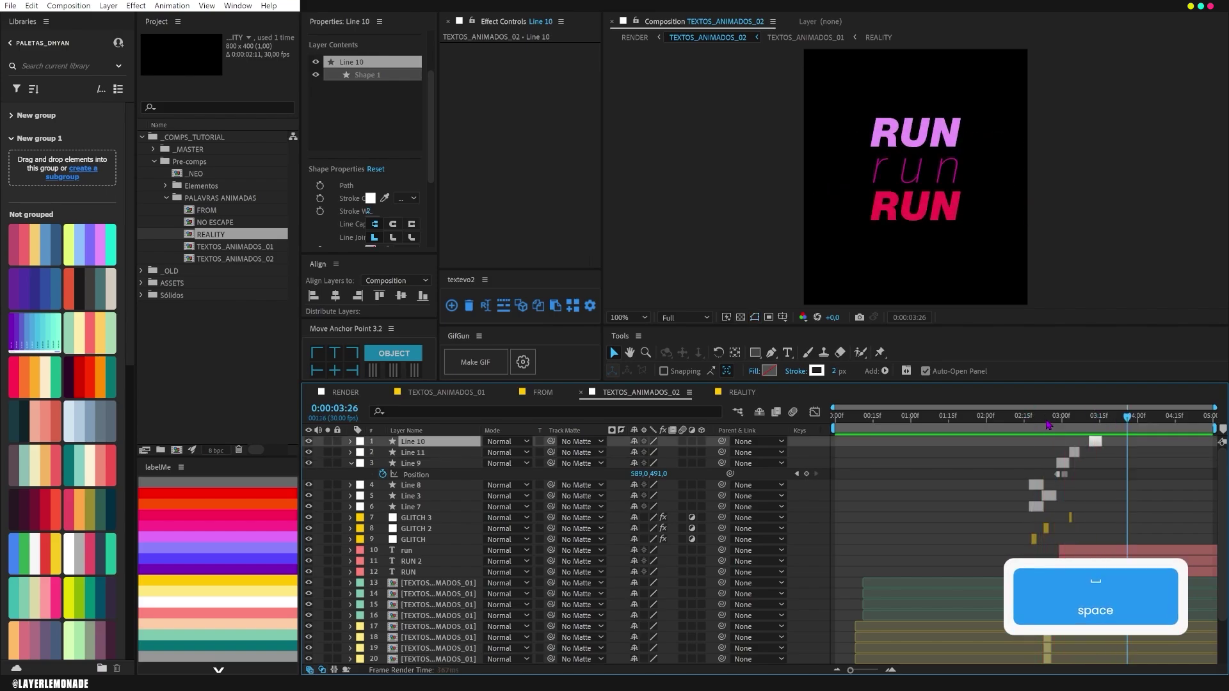
- Duplicate GLITCH 3 to the top of the layer stack and extend the copy's duration by a few frames
left_click(417, 520)
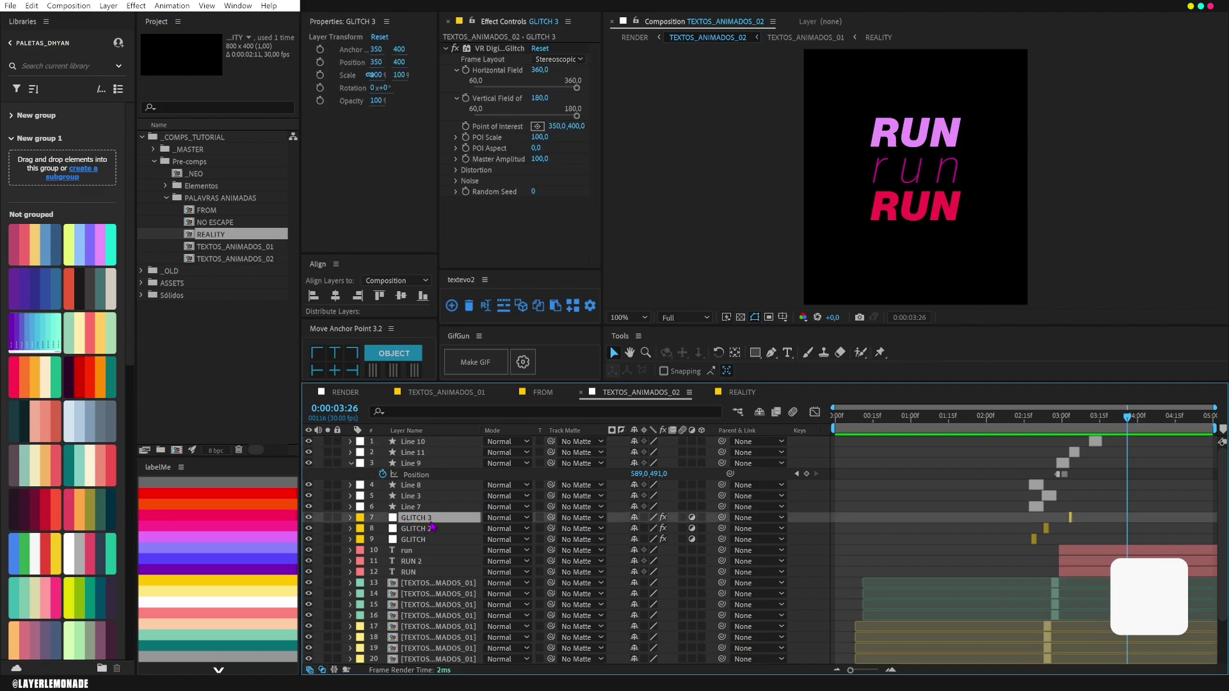
key("ctrl+d")
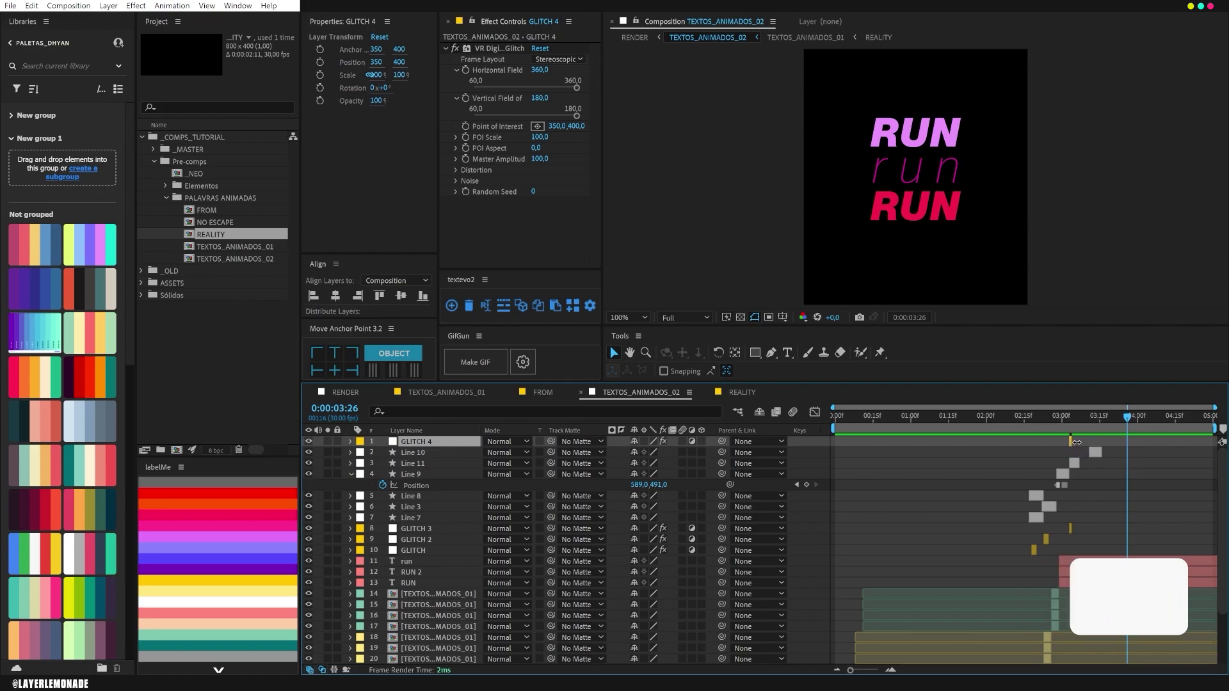
left_click_drag(1074, 440, 1084, 440)
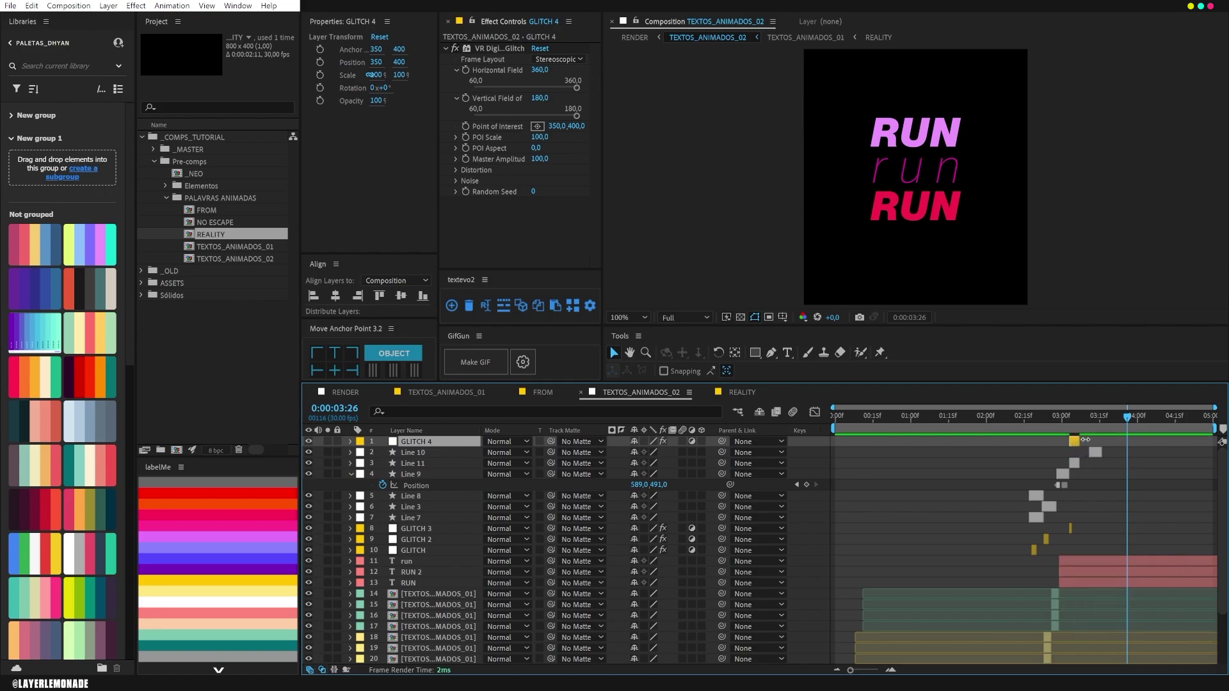
- Shift the GLITCH 4 layer to around 0:00:03:02 and preview the glitch over the RUN entrance
left_click(1068, 425)
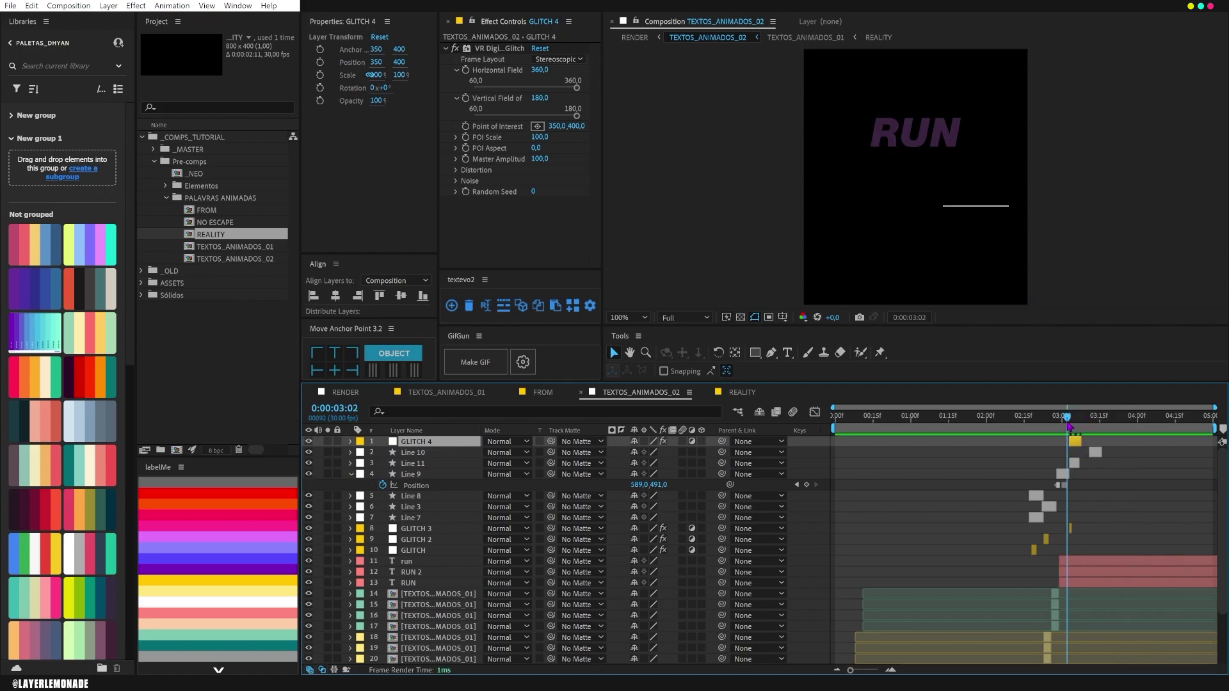
left_click_drag(1075, 445, 1069, 447)
key("space")
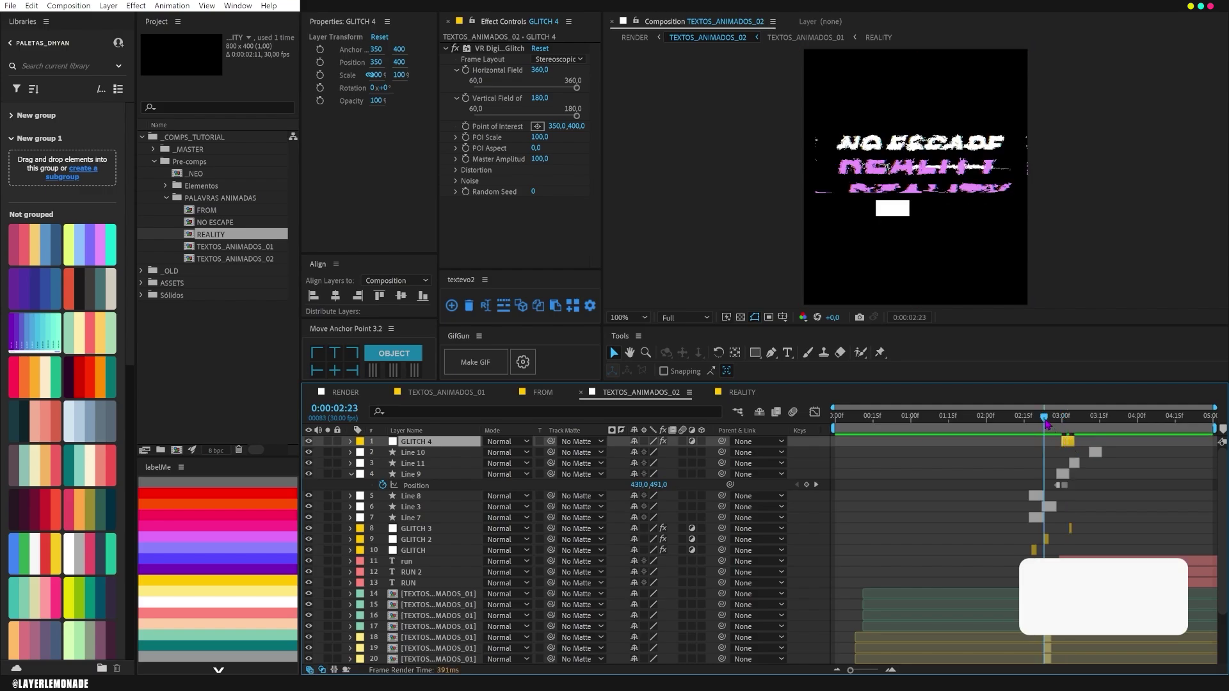
left_click_drag(1060, 423, 1040, 423)
key("space")
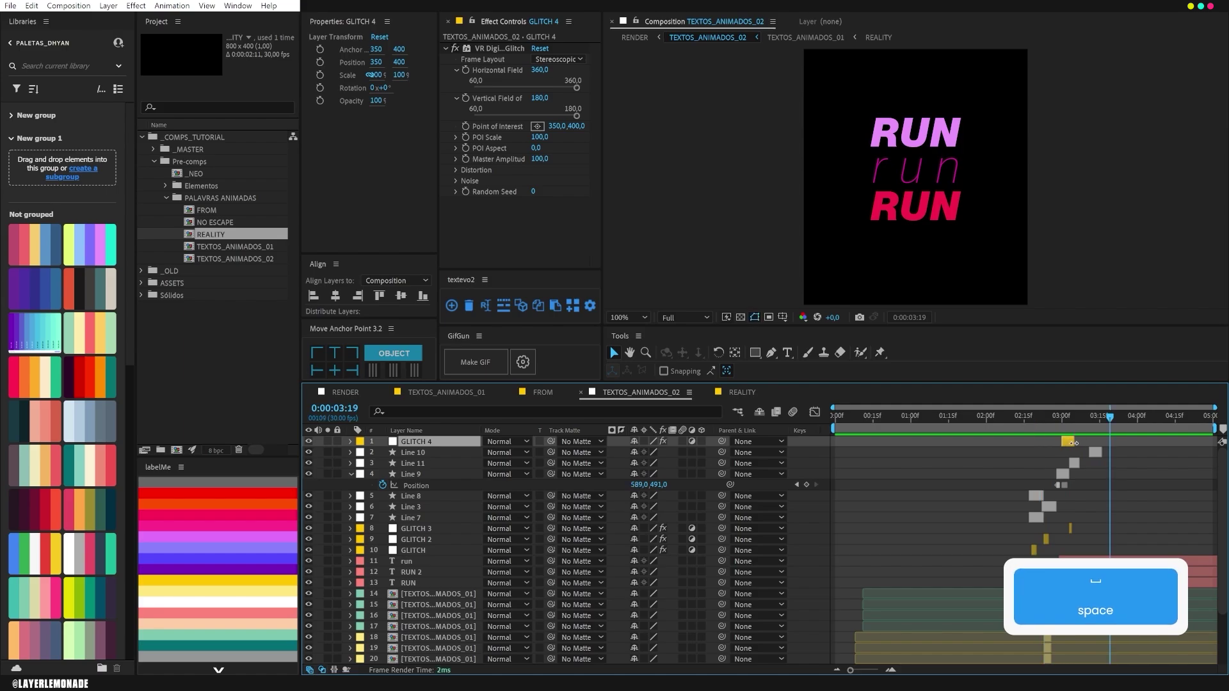
key("space")
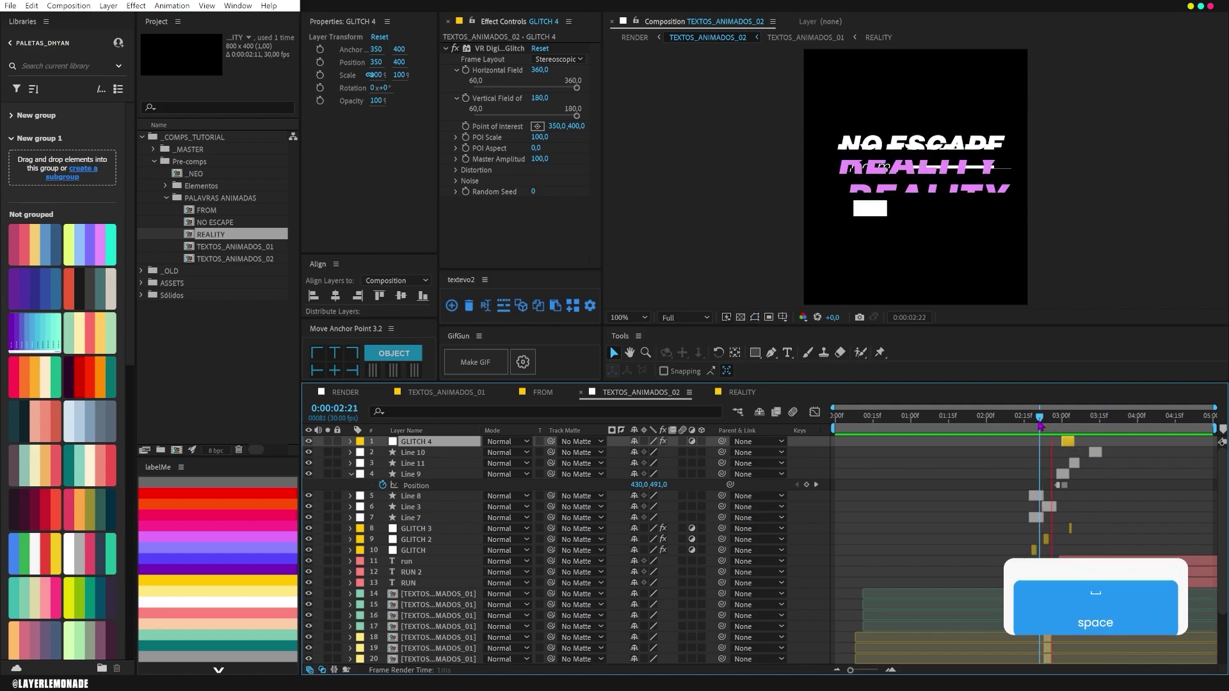
key("space")
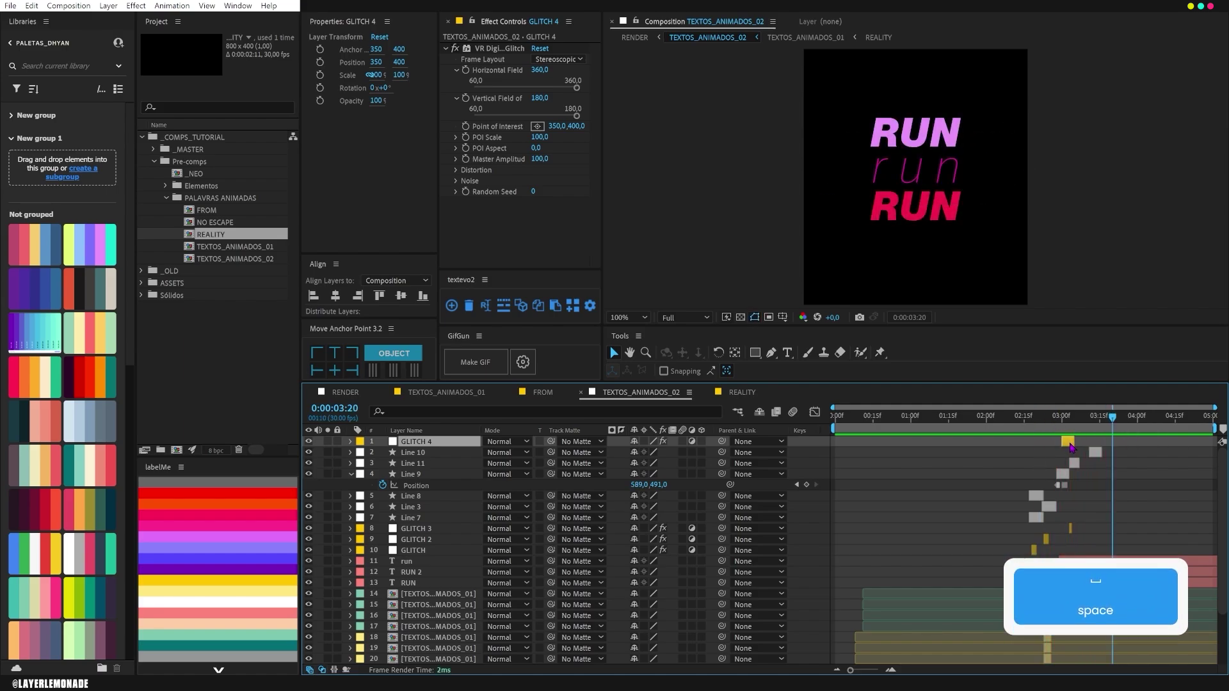
- Duplicate GLITCH 4, shift the copy to around 0:00:04:07 and preview the glitch on the RUN texts
key("ctrl+d")
left_click_drag(1070, 443, 1158, 448)
left_click(1146, 417)
key("space")
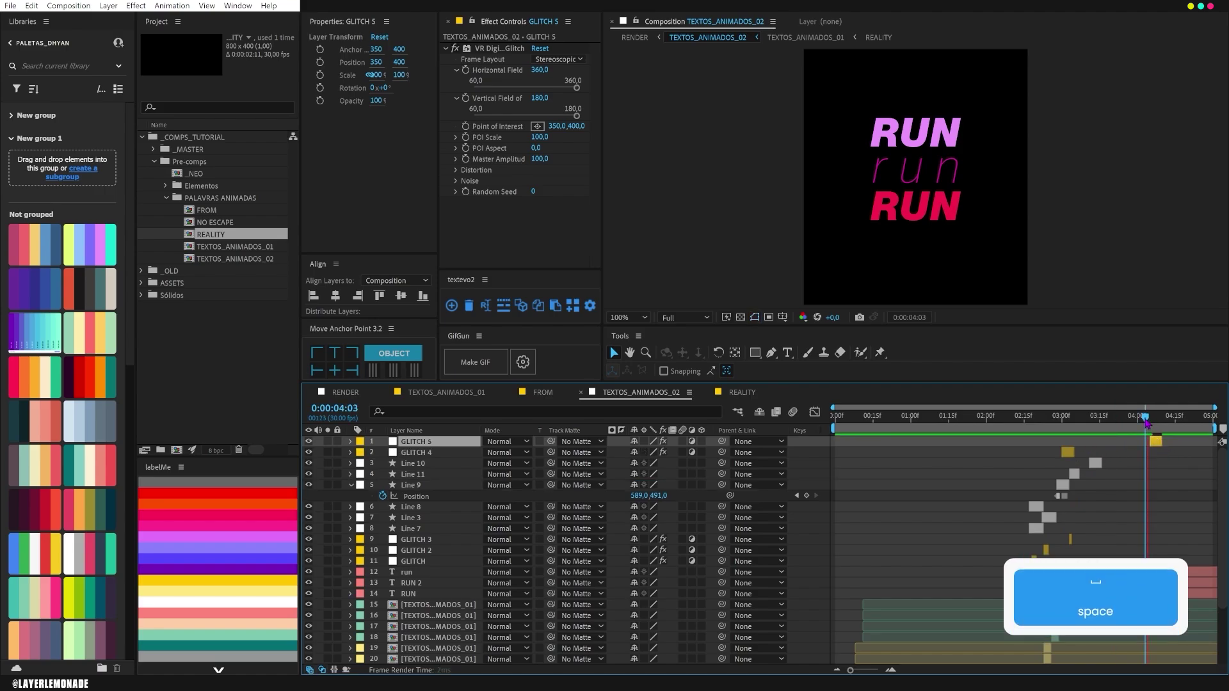
key("space")
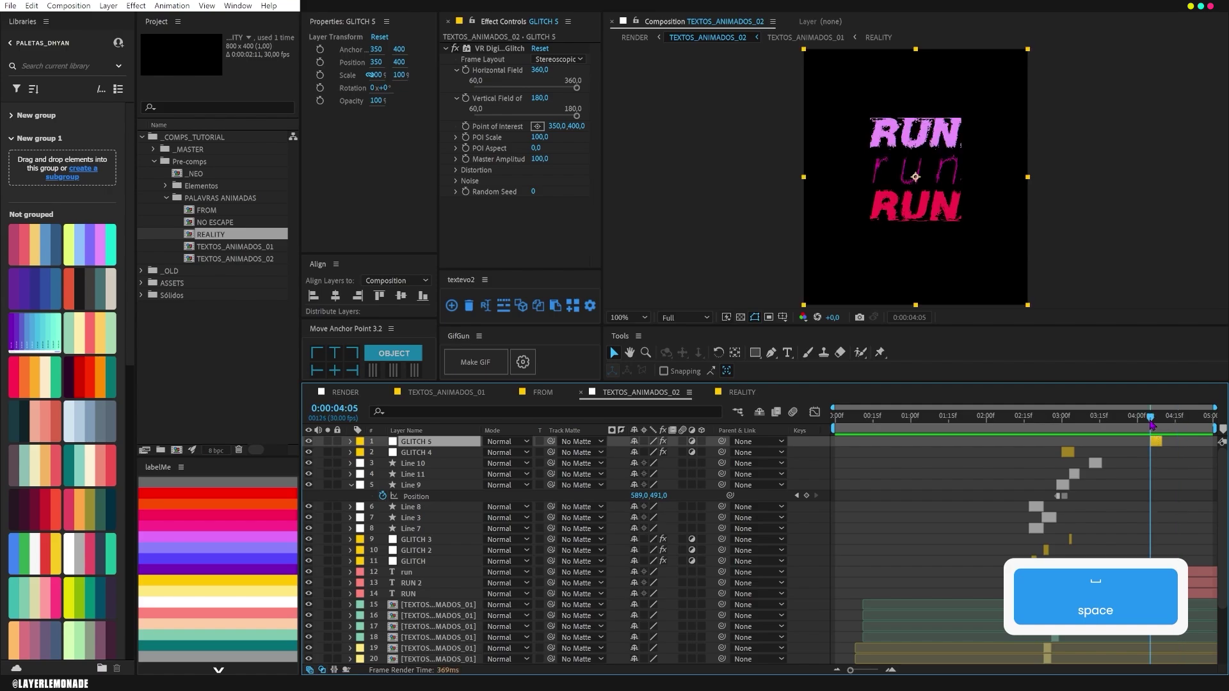
key("space")
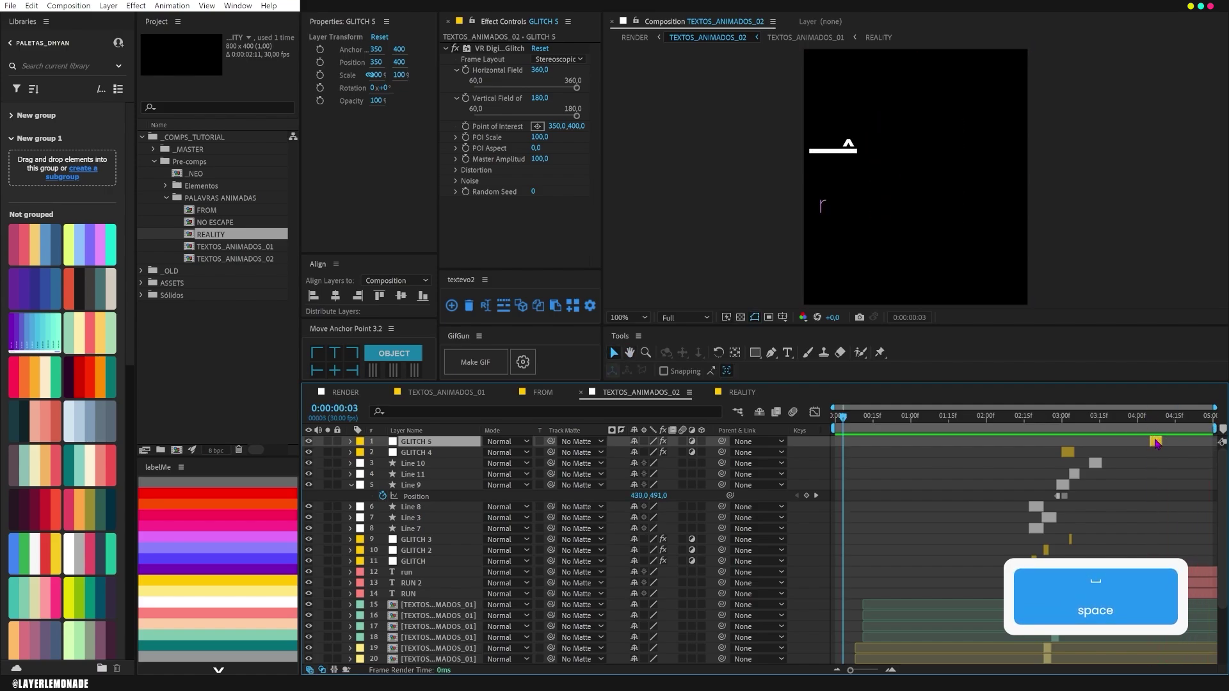
- Duplicate GLITCH 5 and shift the copy to around 0:00:04:26, near the end of the composition
key("ctrl+d")
left_click_drag(1156, 445, 1202, 445)
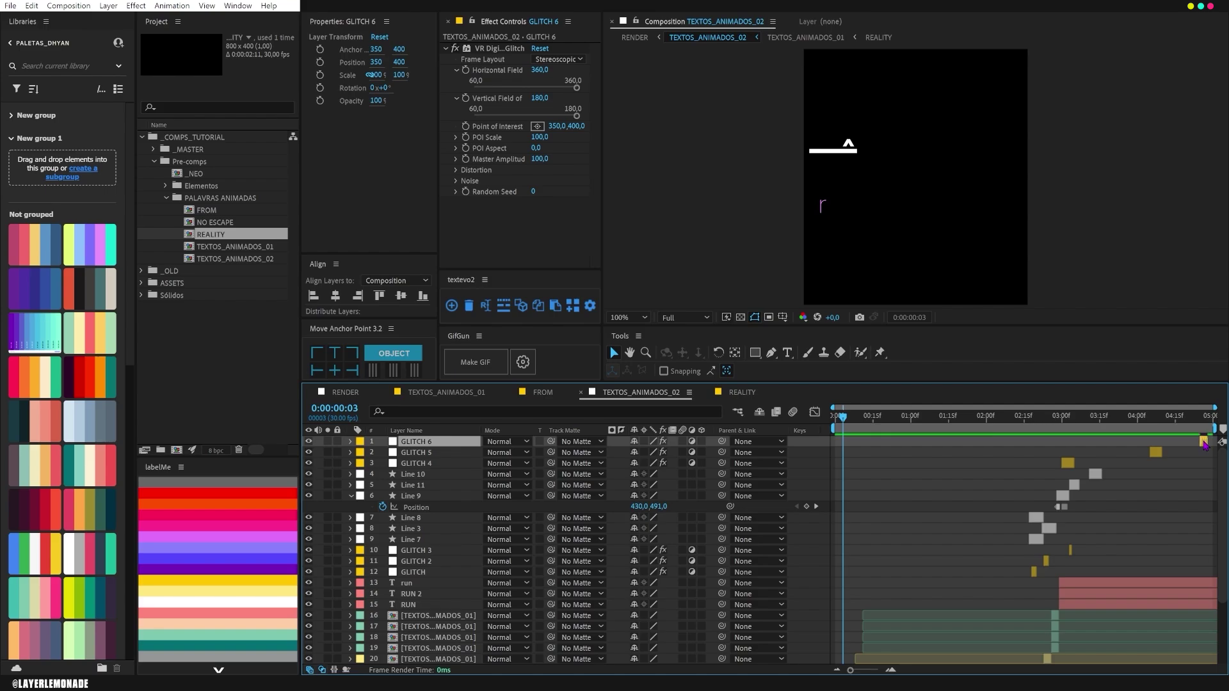
left_click(1199, 418)
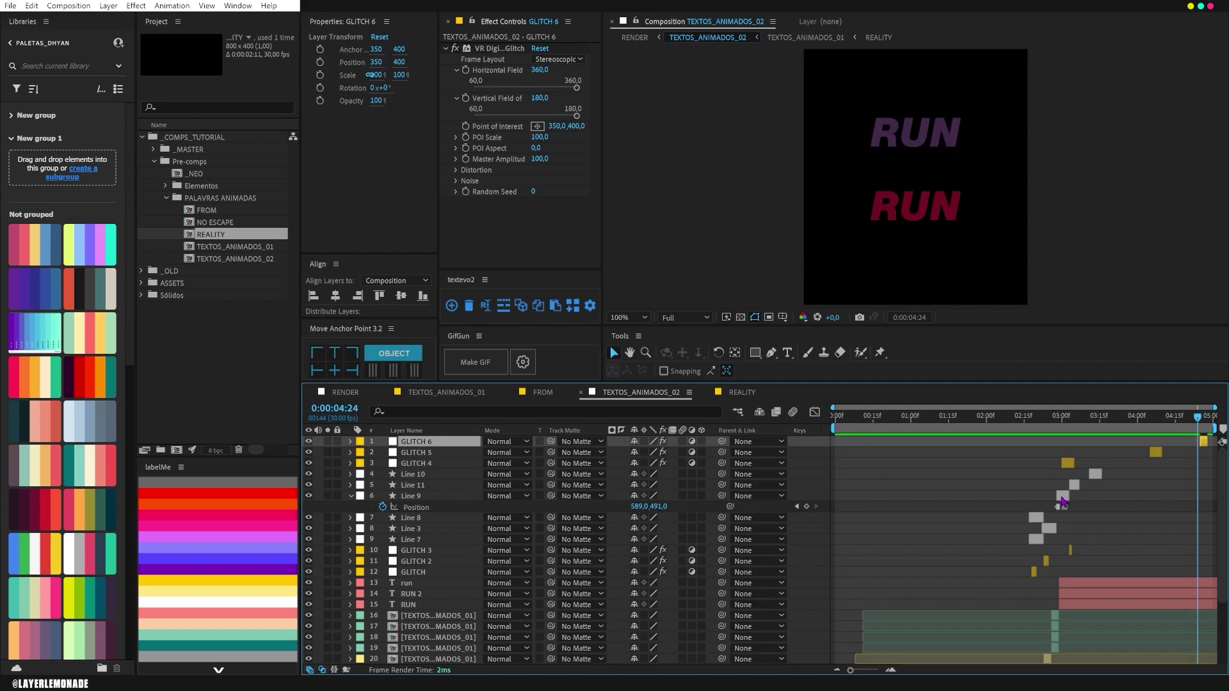
- Duplicate Line 9, place the copy below GLITCH 4, shift it to around 0:00:04:09 and preview it
left_click(439, 507)
key("ctrl+d")
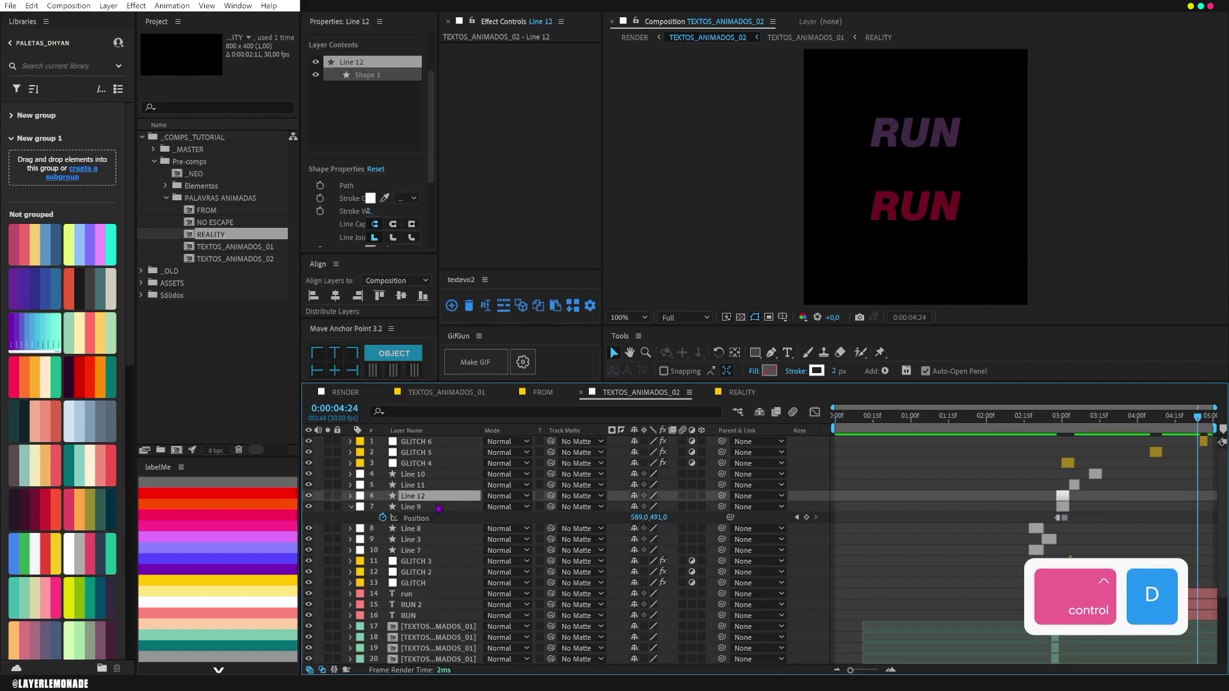
left_click_drag(436, 494, 435, 474)
left_click_drag(1066, 474, 1134, 474)
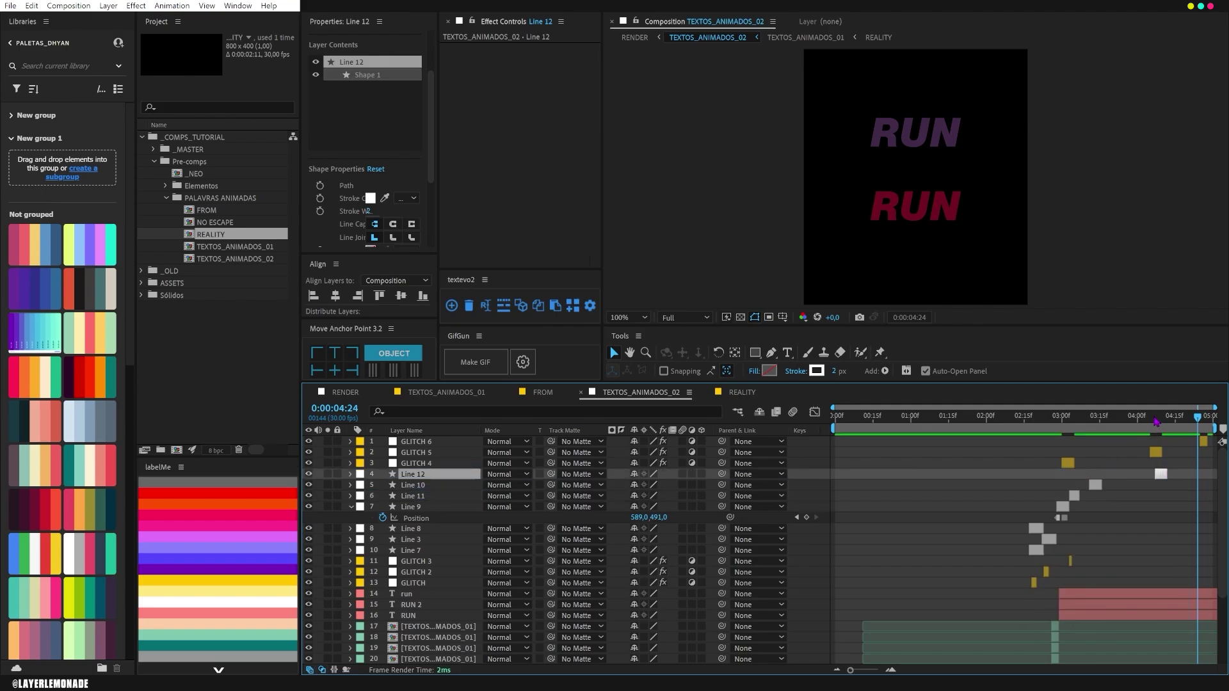
left_click(1138, 428)
key("space")
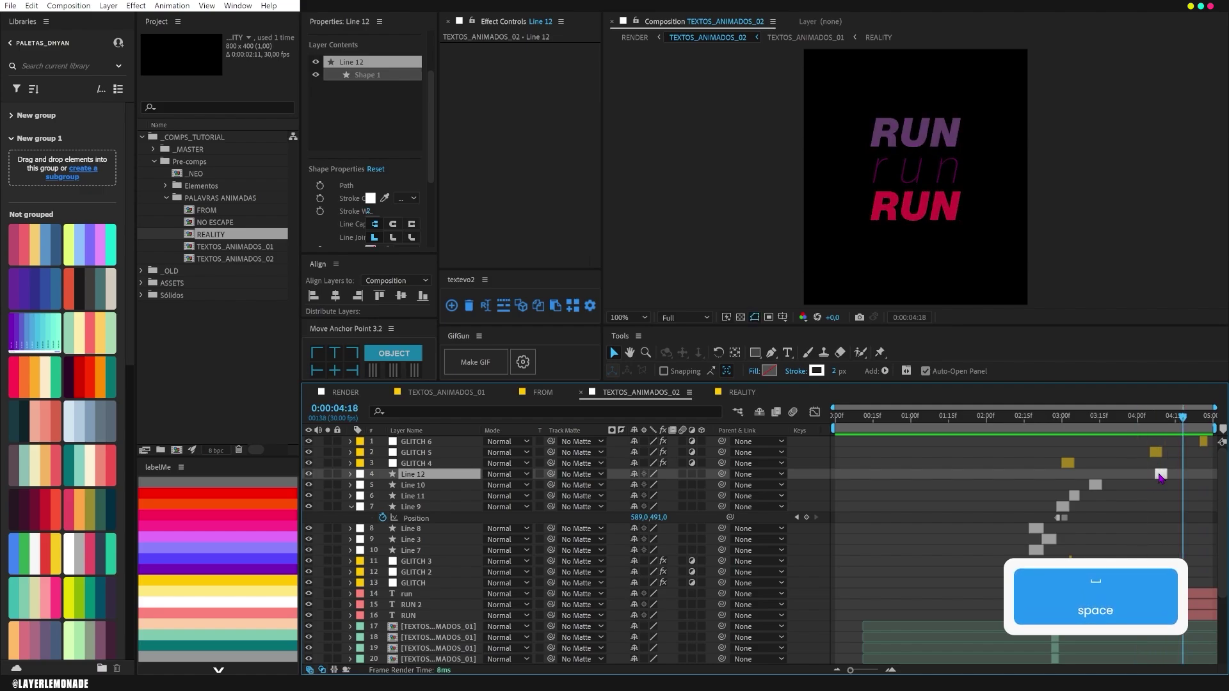
key("space")
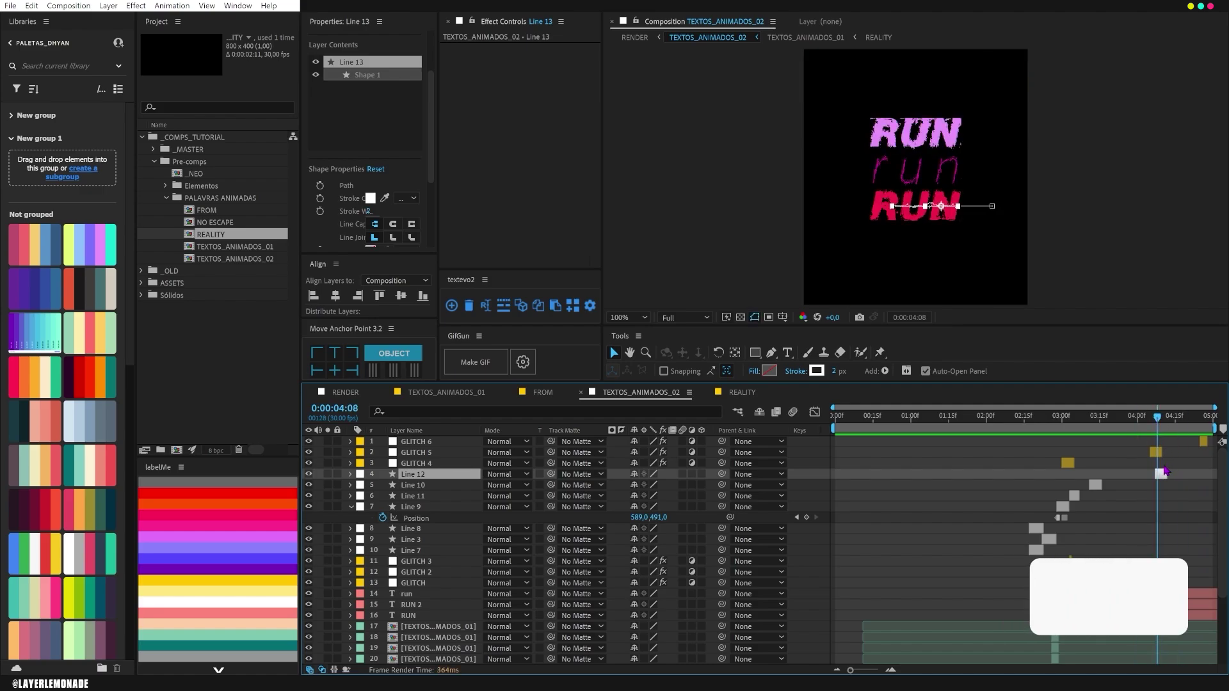
- Duplicate Line 12 and shift the copy earlier to around 0:00:04:04
key("ctrl+d")
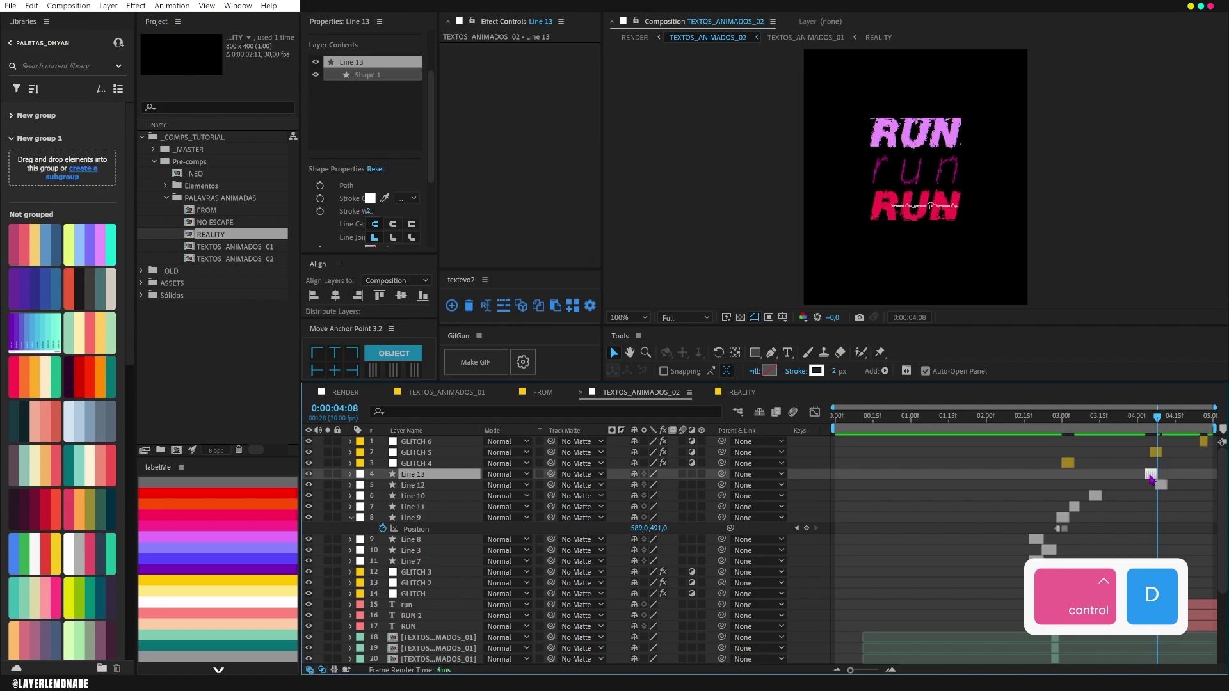
left_click_drag(1160, 479, 1149, 479)
left_click(1148, 421)
- Move Line 13's two Position keyframes up onto the top RUN text, at 156, 263 and 315, 263, and preview the result
key("u")
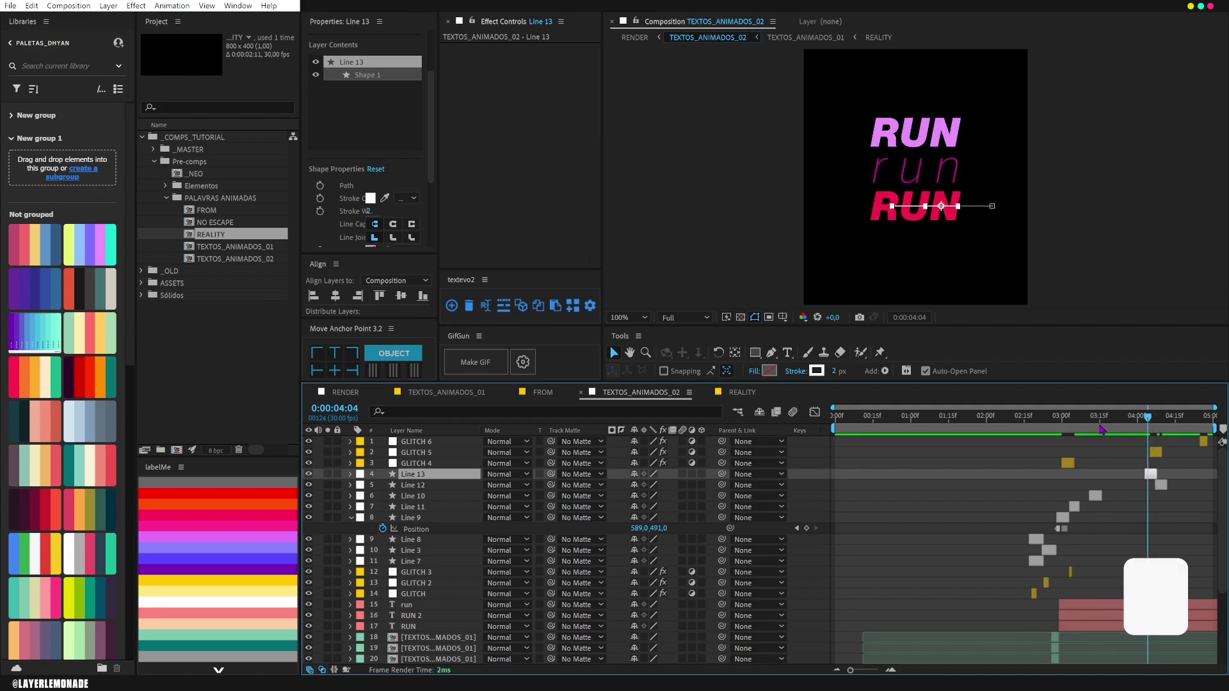
left_click_drag(1148, 418, 1153, 420)
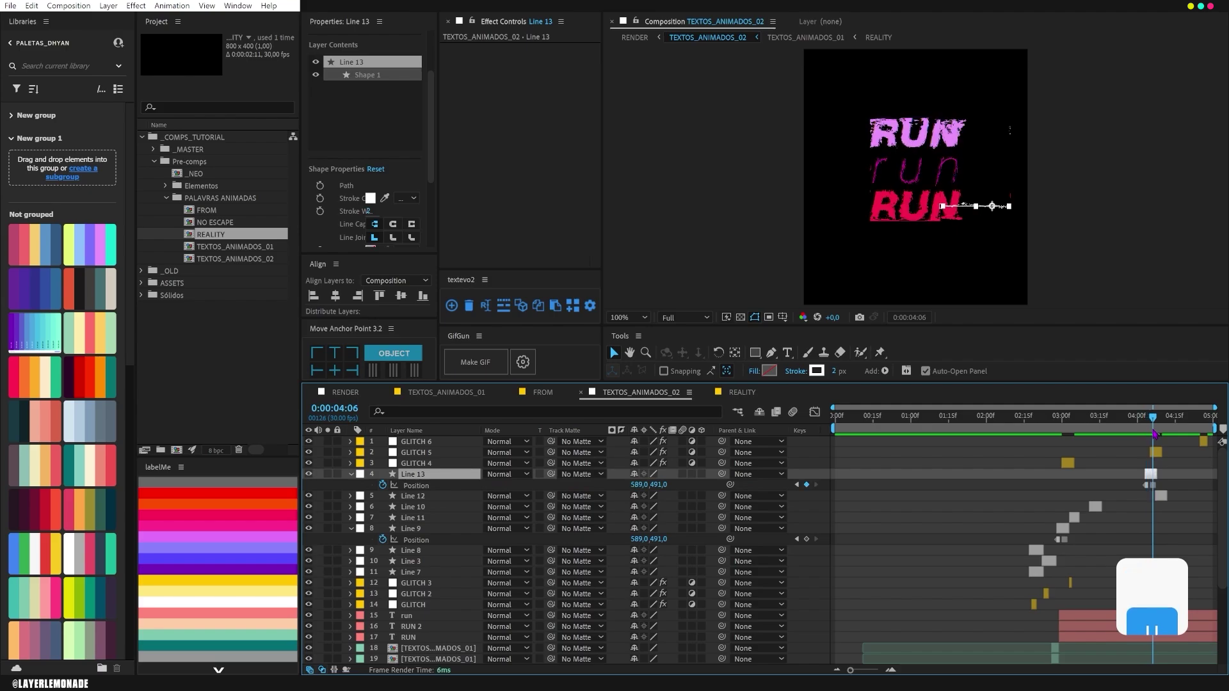
left_click(416, 485)
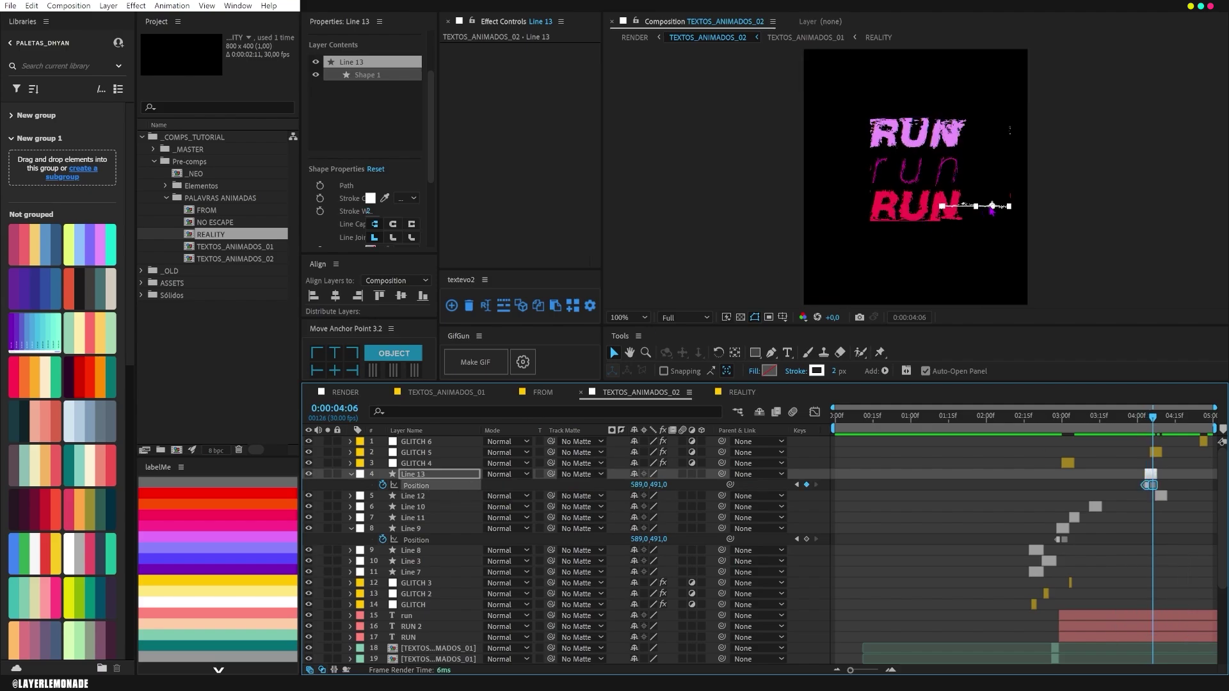
left_click_drag(982, 206, 891, 136)
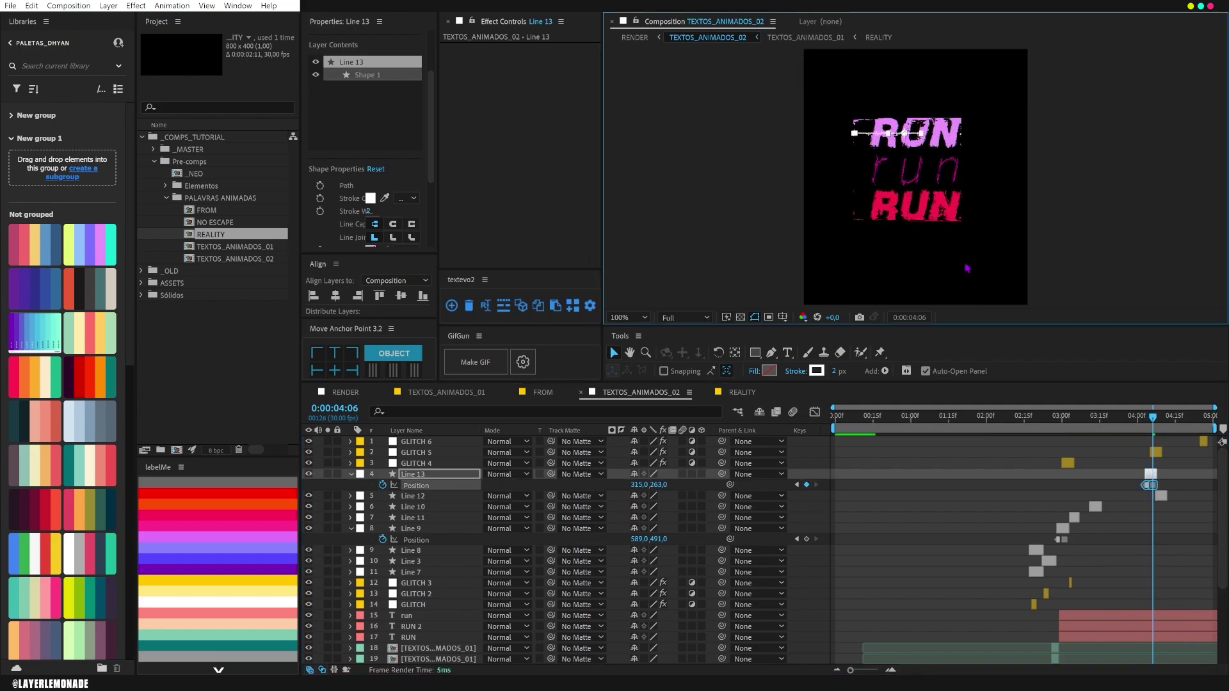
key("space")
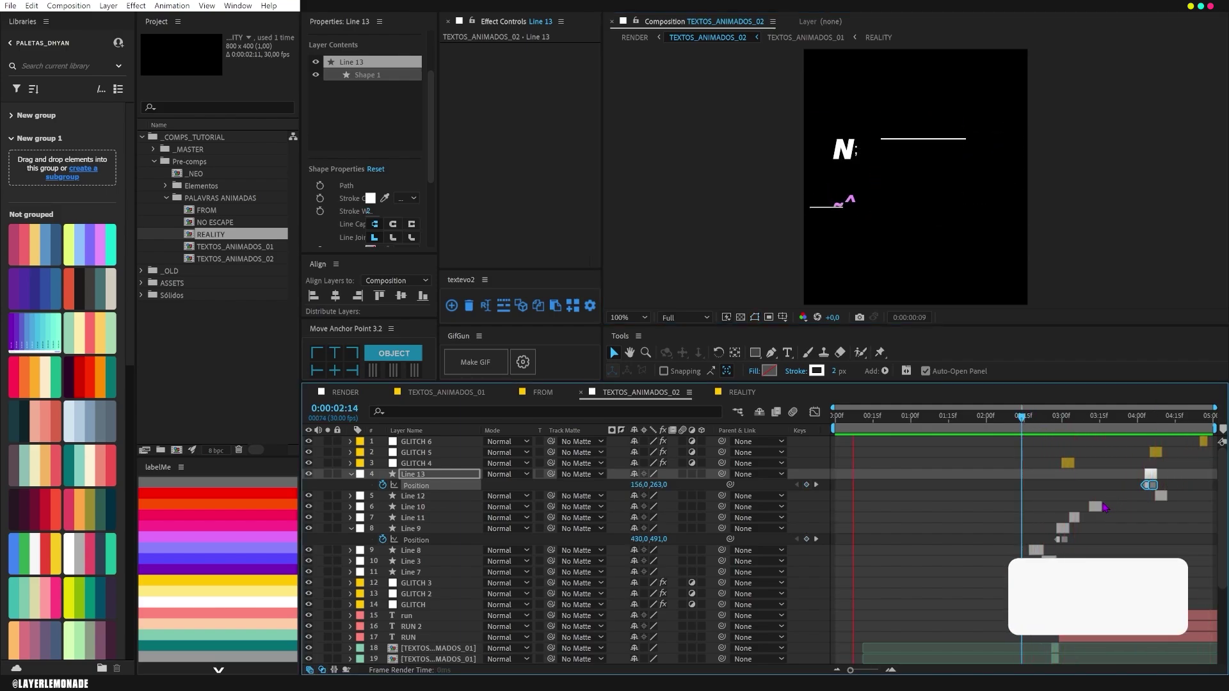
key("space")
left_click(351, 474)
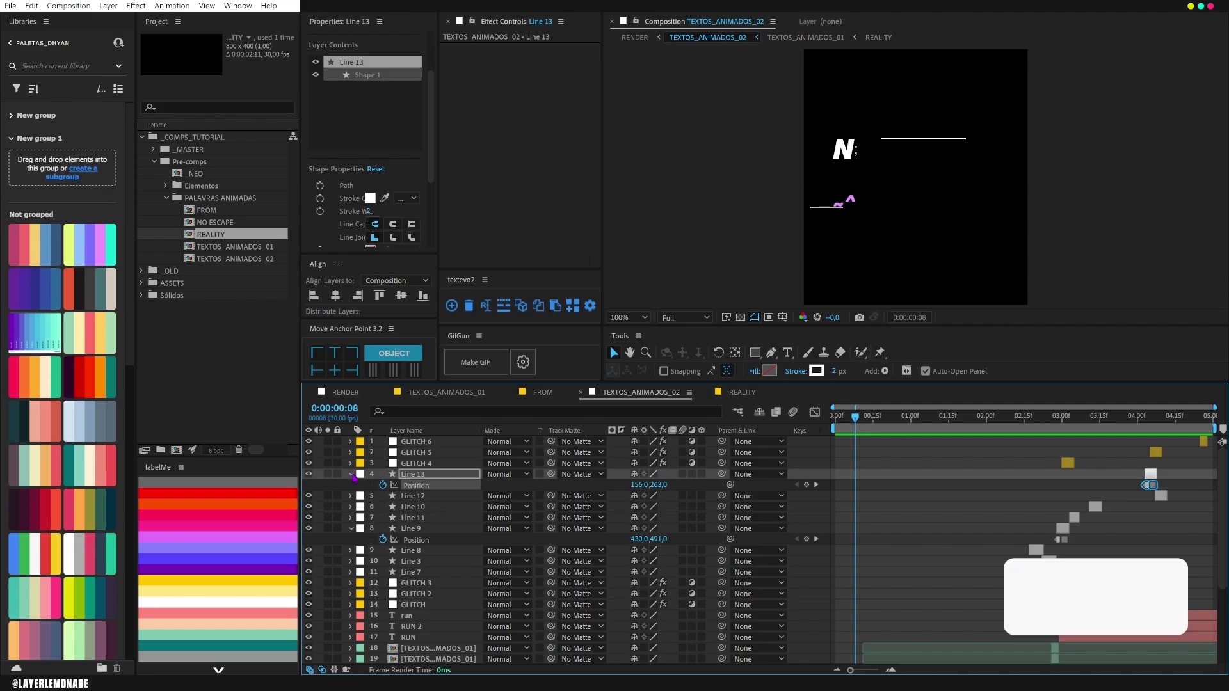
- Open the RENDER composition and preview the full animation from the first frame
left_click(358, 393)
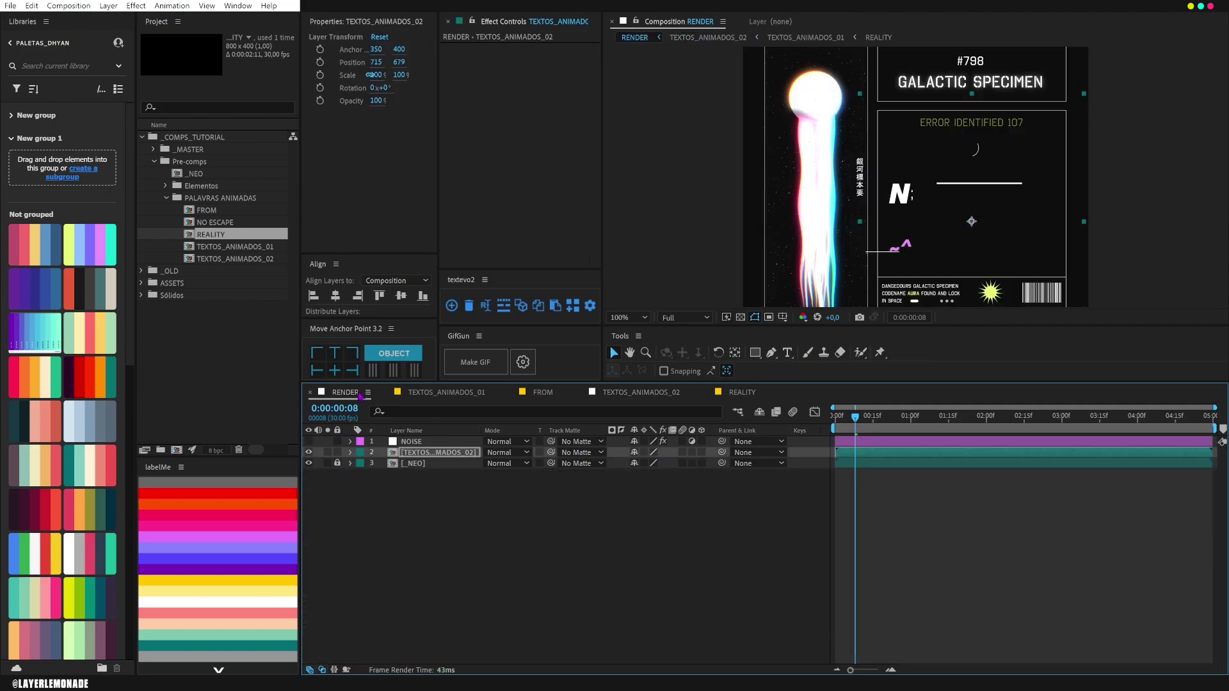
key("Home")
key("space")
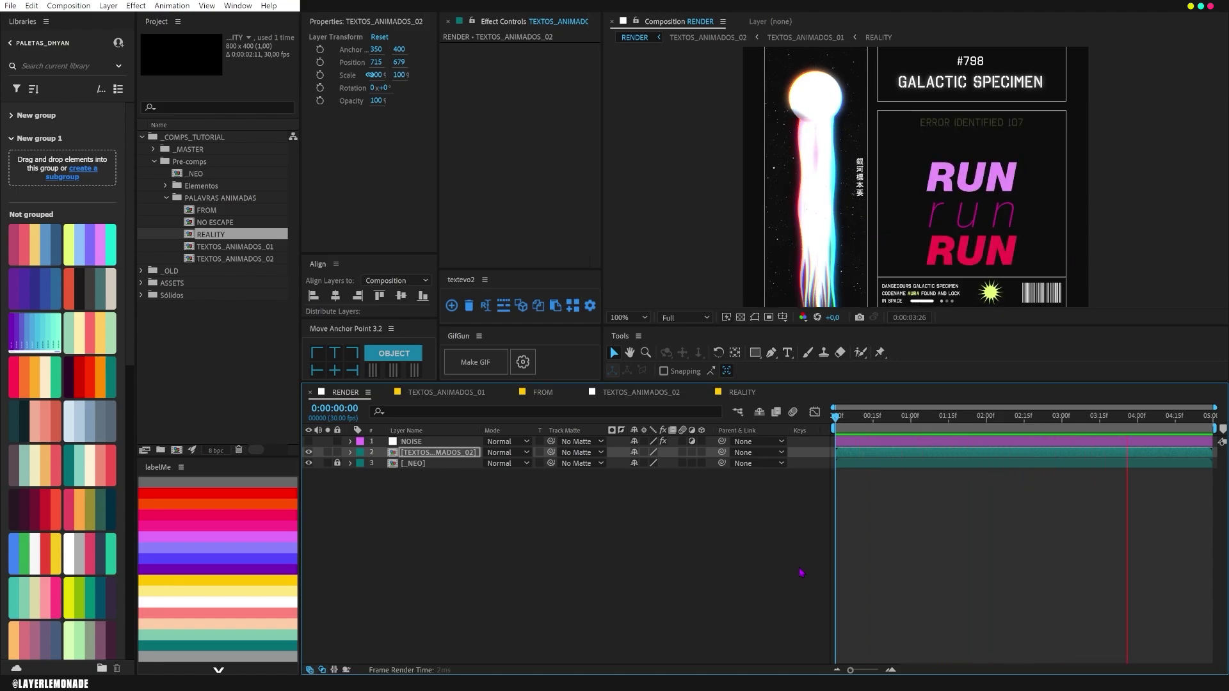
key("space")
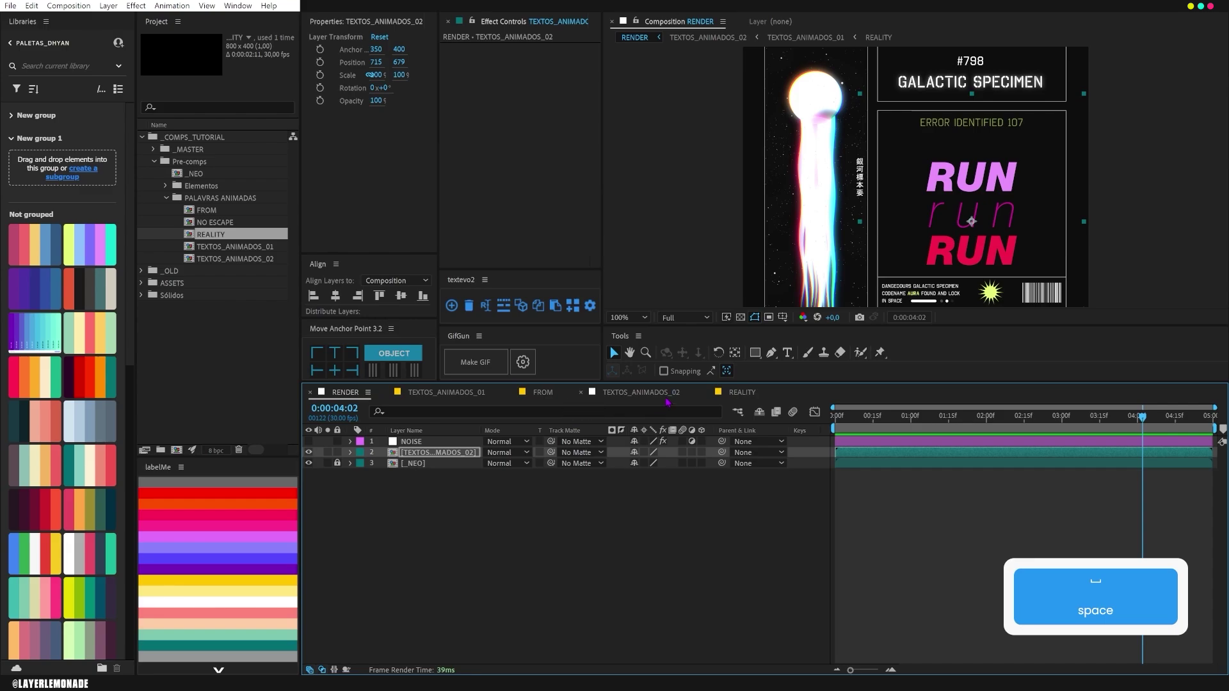
- In TEXTOS_ANIMADOS_01, speed up the REALITY layer by moving its last Time Remap keyframe to around 0:00:01:18, then preview from the start
left_click(469, 394)
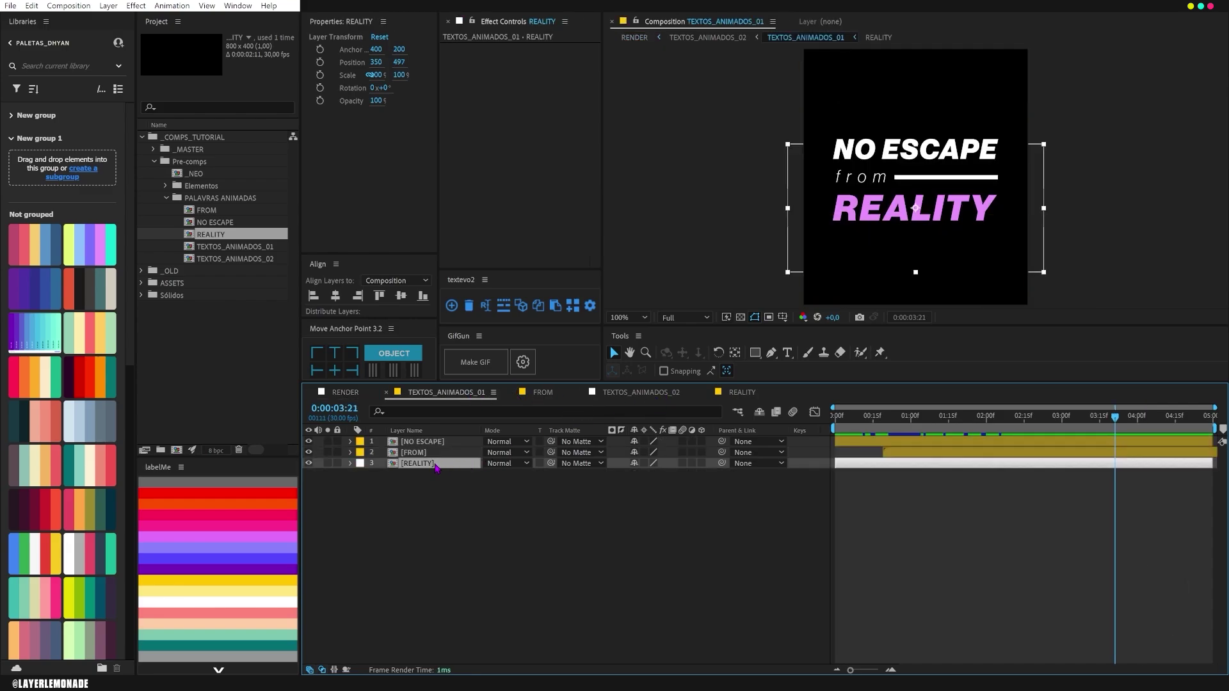
key("u")
left_click_drag(1011, 475, 963, 475)
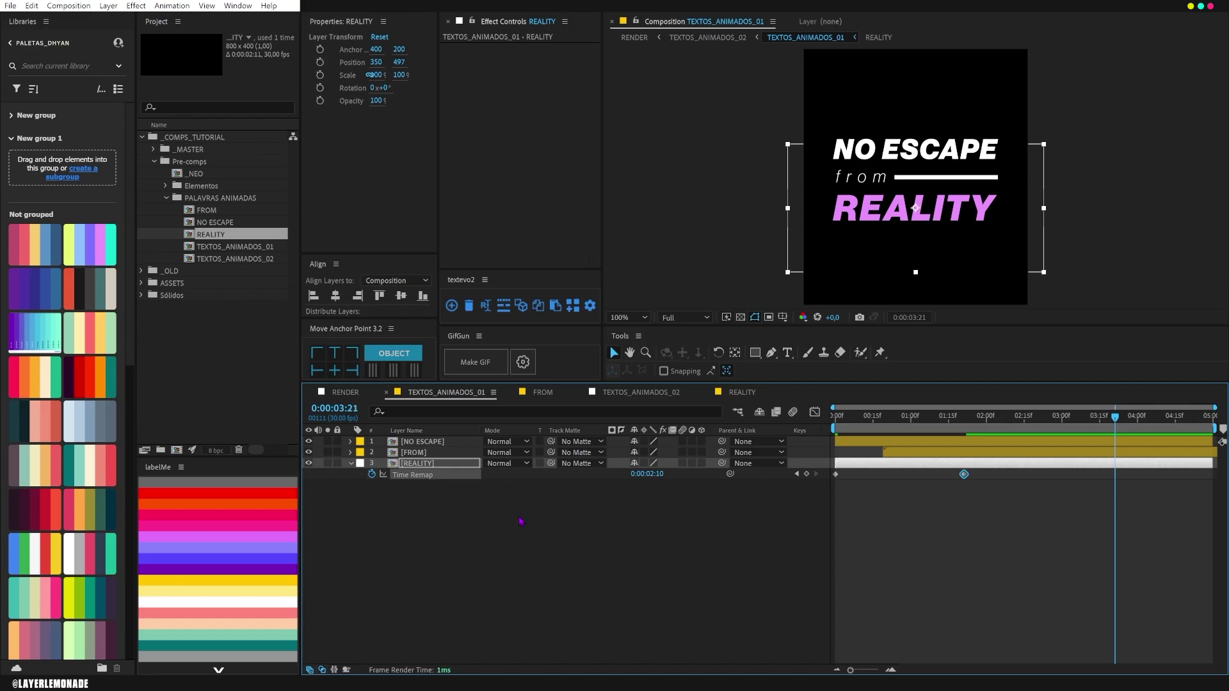
left_click(449, 443)
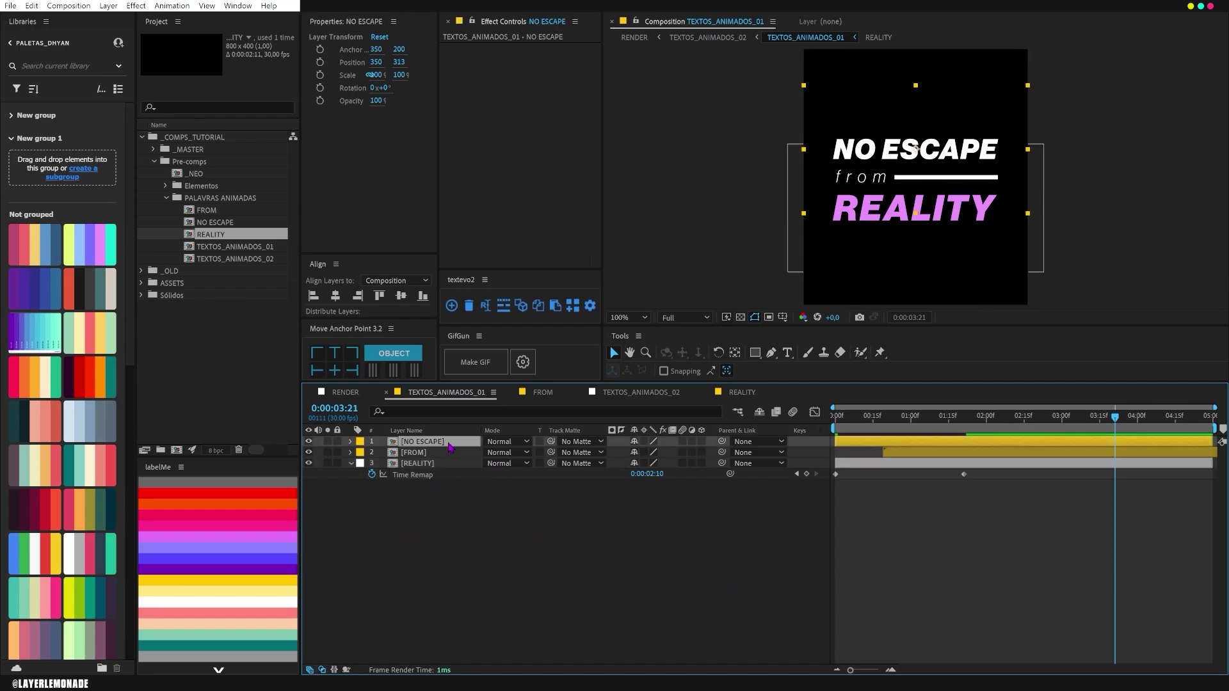
key("u")
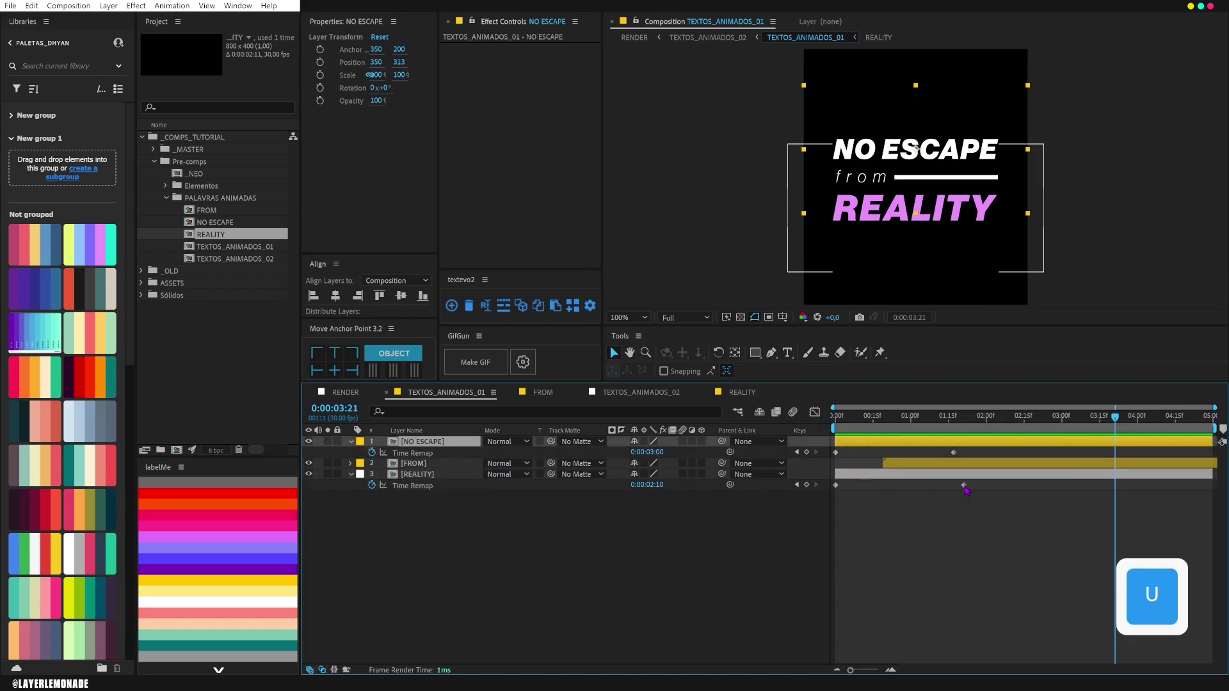
mouse_move(966, 490)
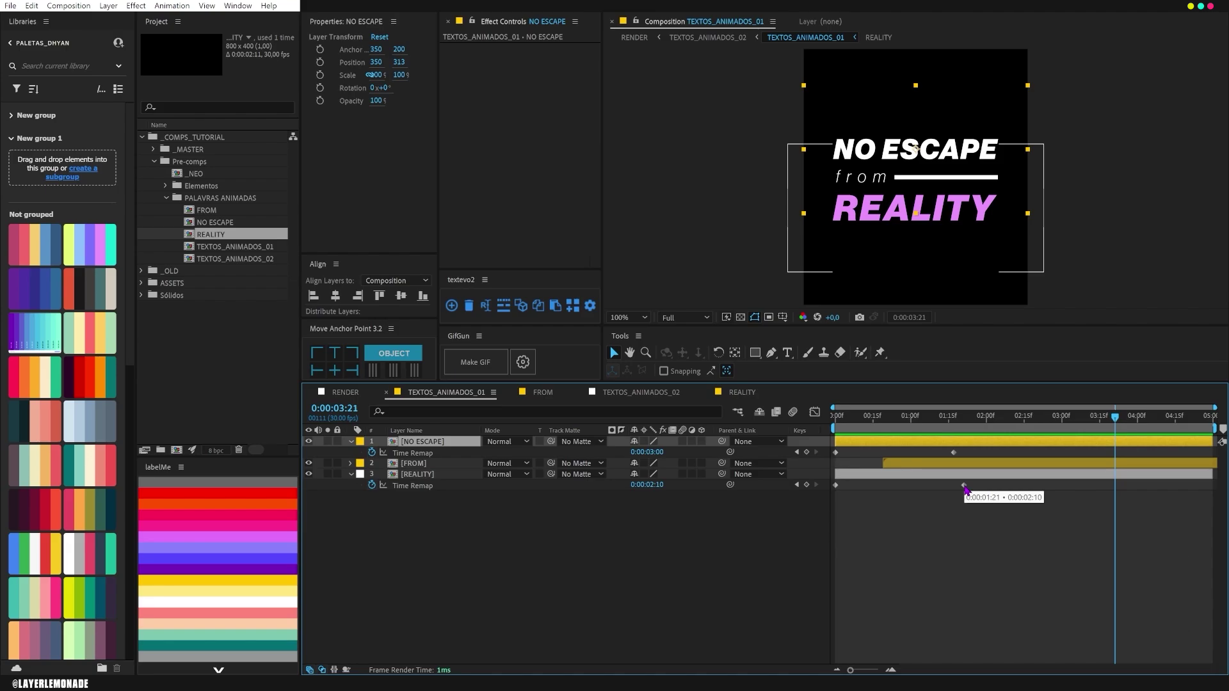
left_click_drag(964, 486, 956, 487)
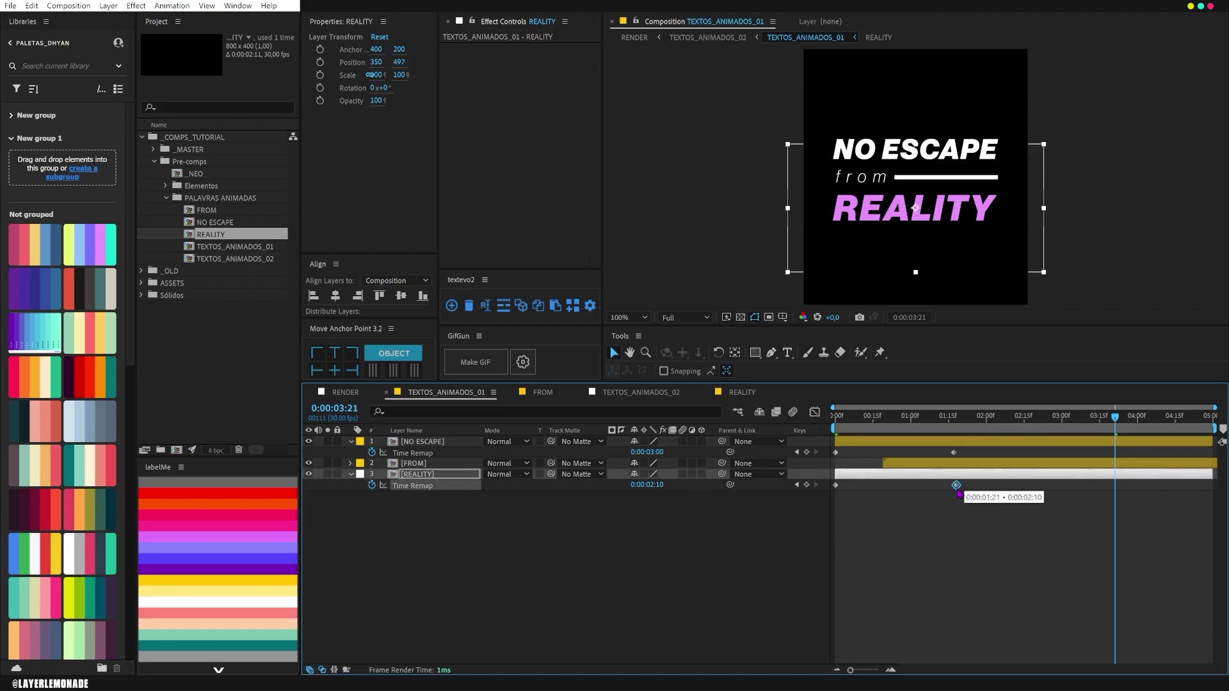
left_click_drag(858, 424, 836, 423)
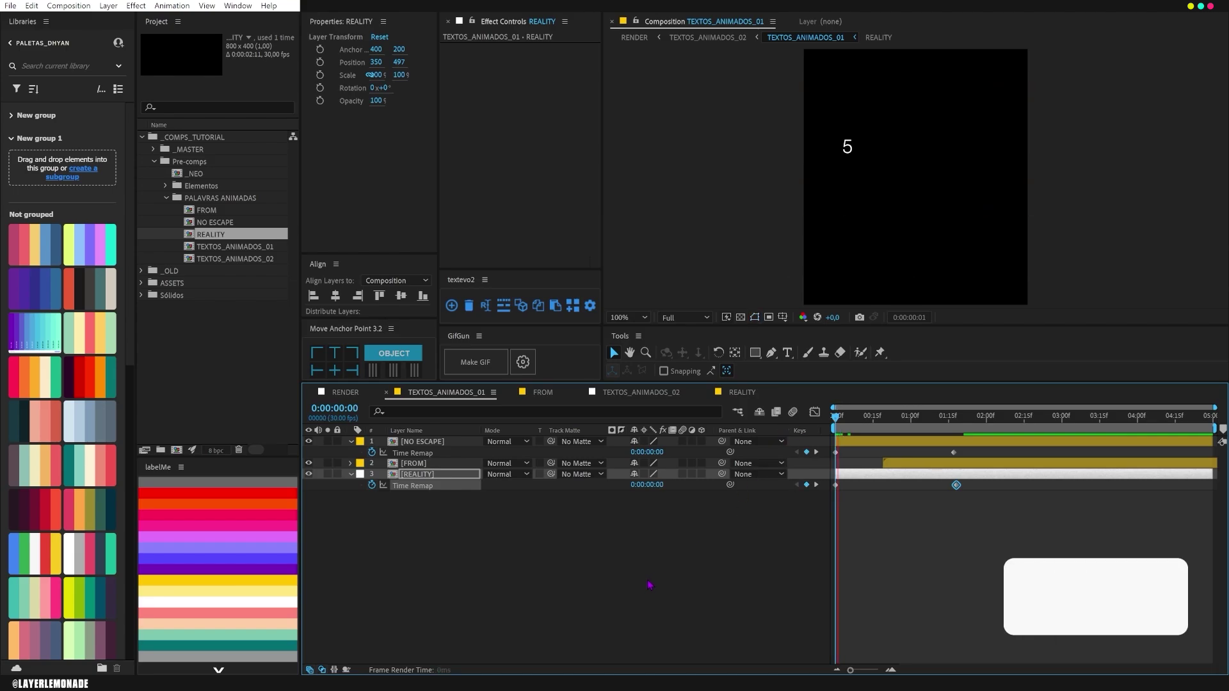
key("space")
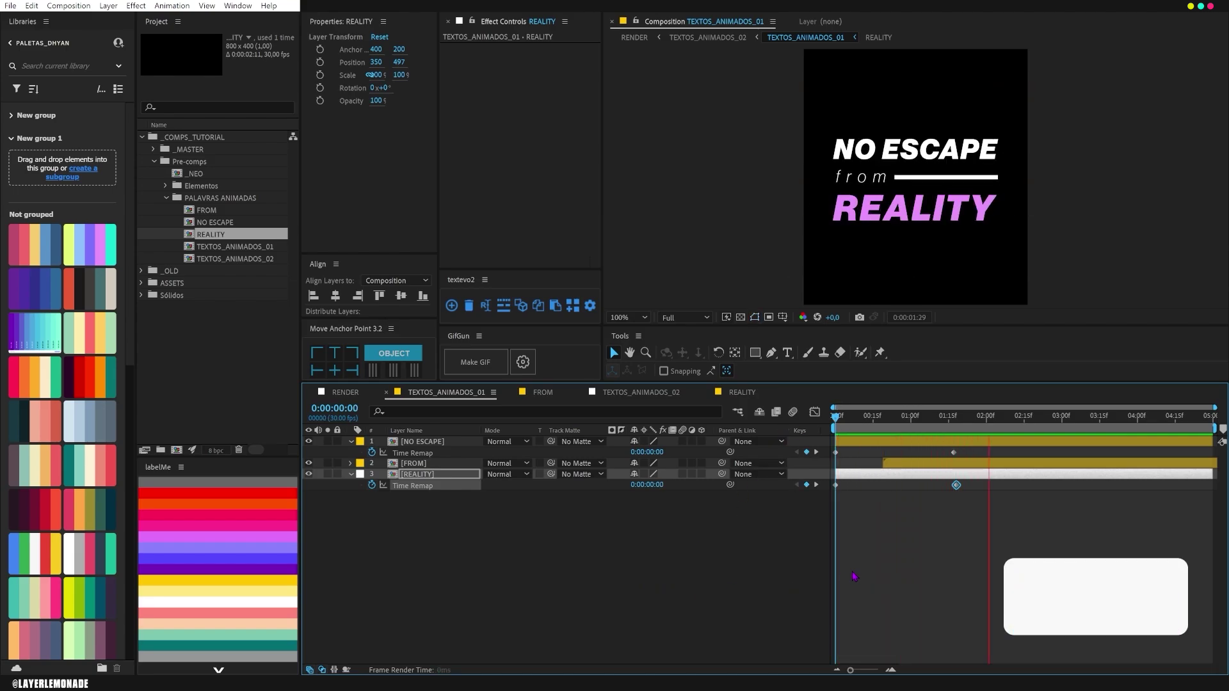
key("space")
- Shift the REALITY layer's start to around 0:00:00:03, keep its last Time Remap keyframe around 0:00:01:18, and preview the timing
left_click_drag(882, 479, 899, 477)
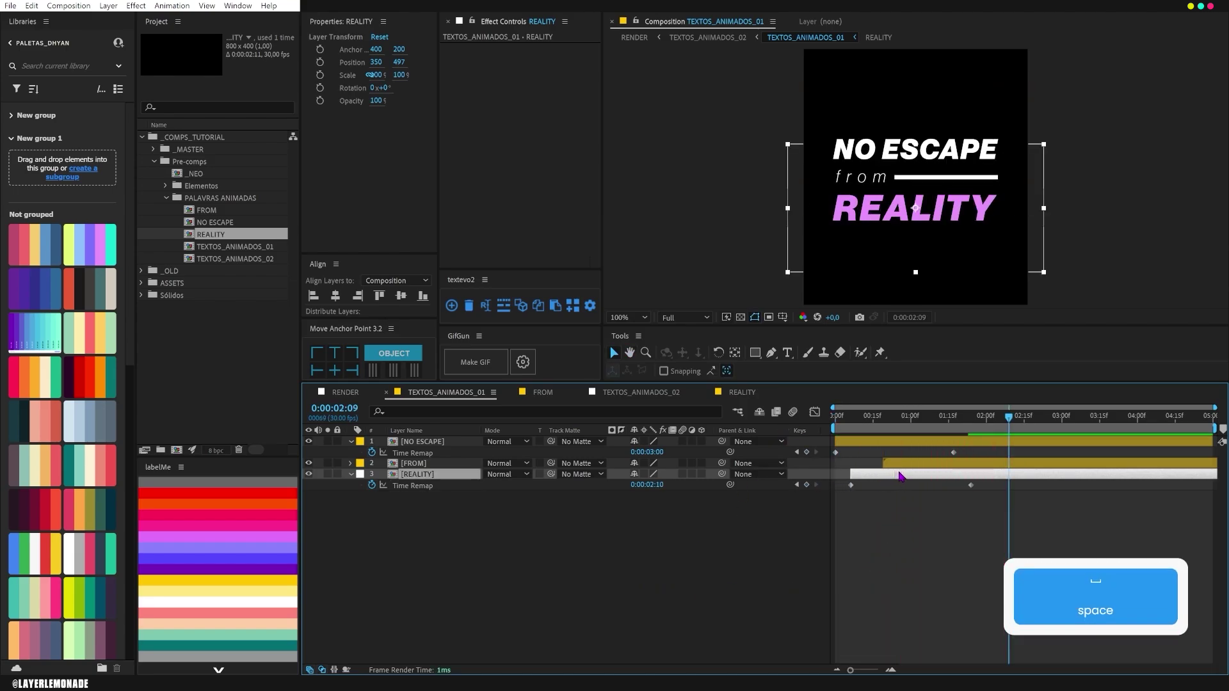
left_click_drag(973, 486, 898, 470)
key("space")
key("space")
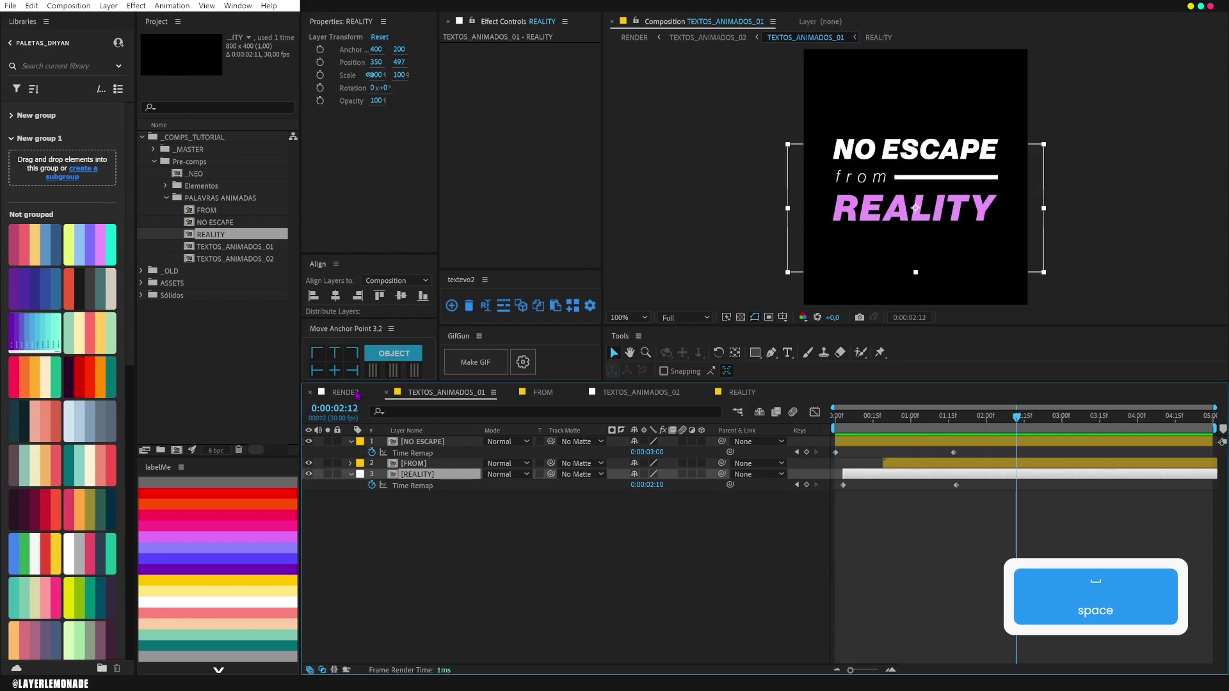
- Return to the RENDER composition and check the retimed REALITY text in a preview
left_click(352, 393)
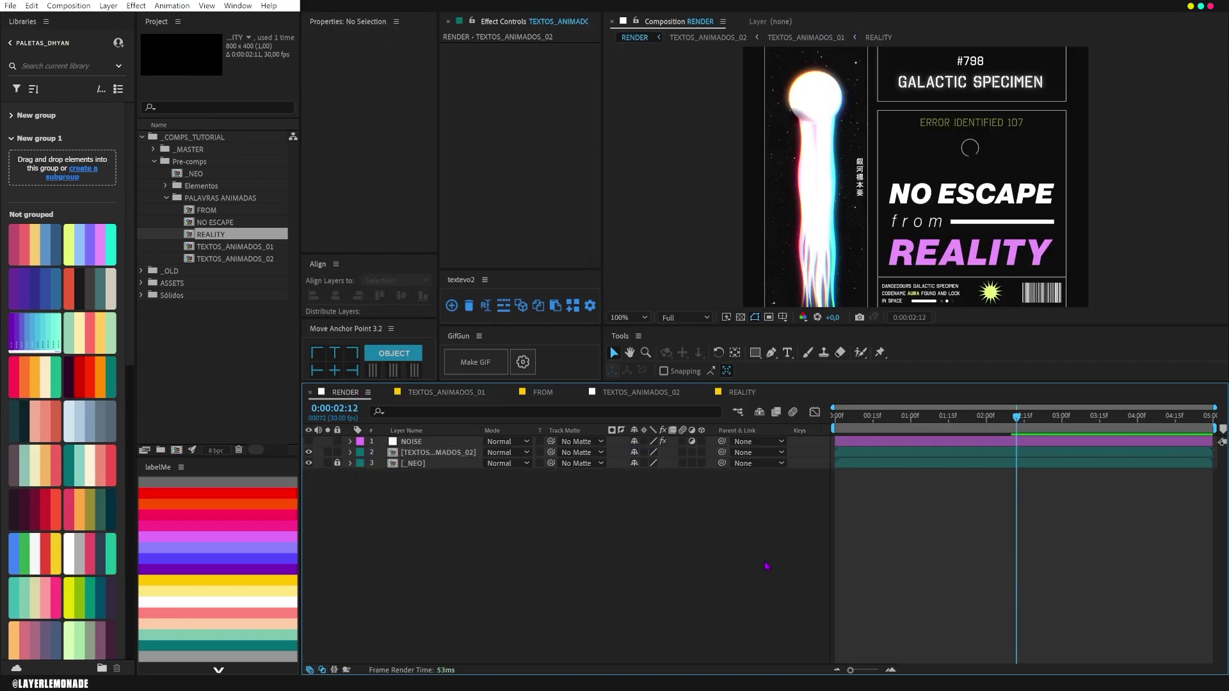
key("space")
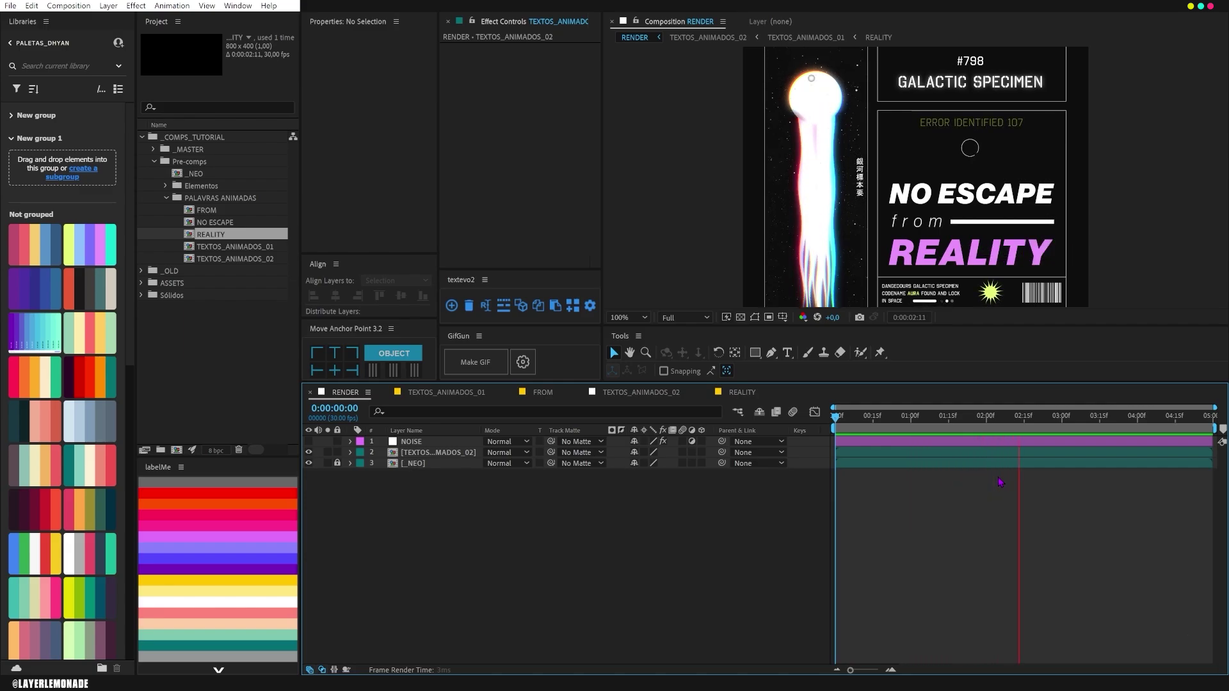
key("space")
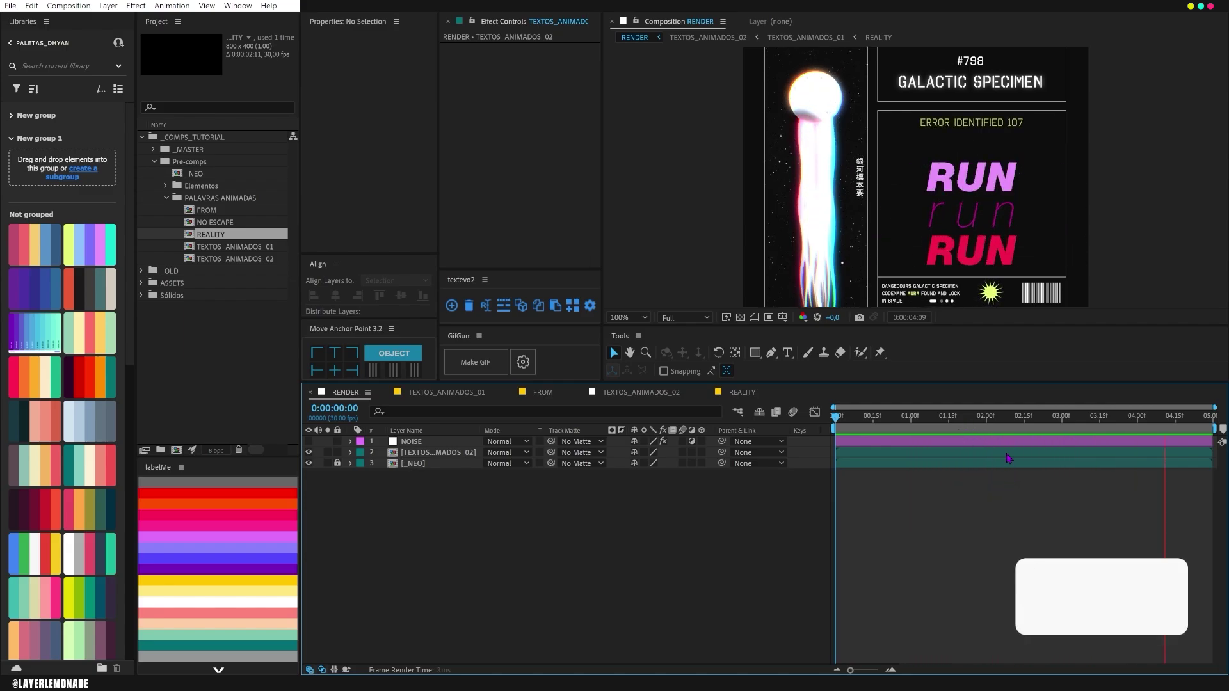
- Give the TEXTOS_ANIMADOS_02 layer a yellow label, scale it to 95% and preview it inside the frame
left_click(888, 455)
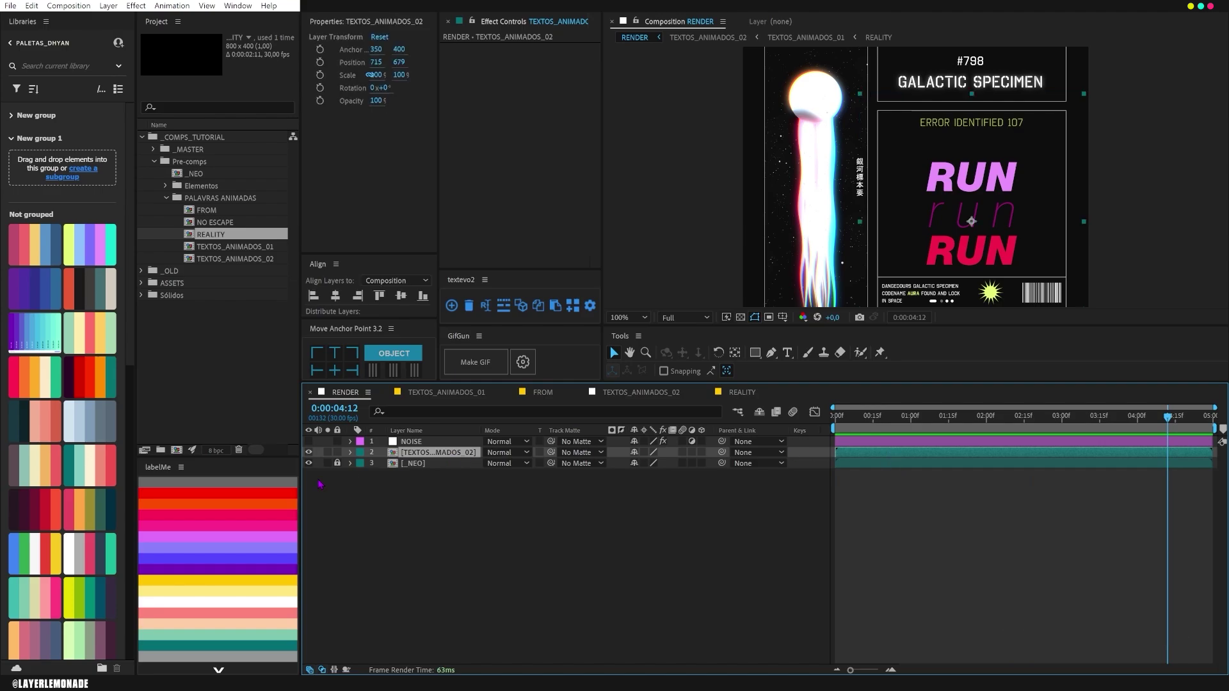
left_click(245, 587)
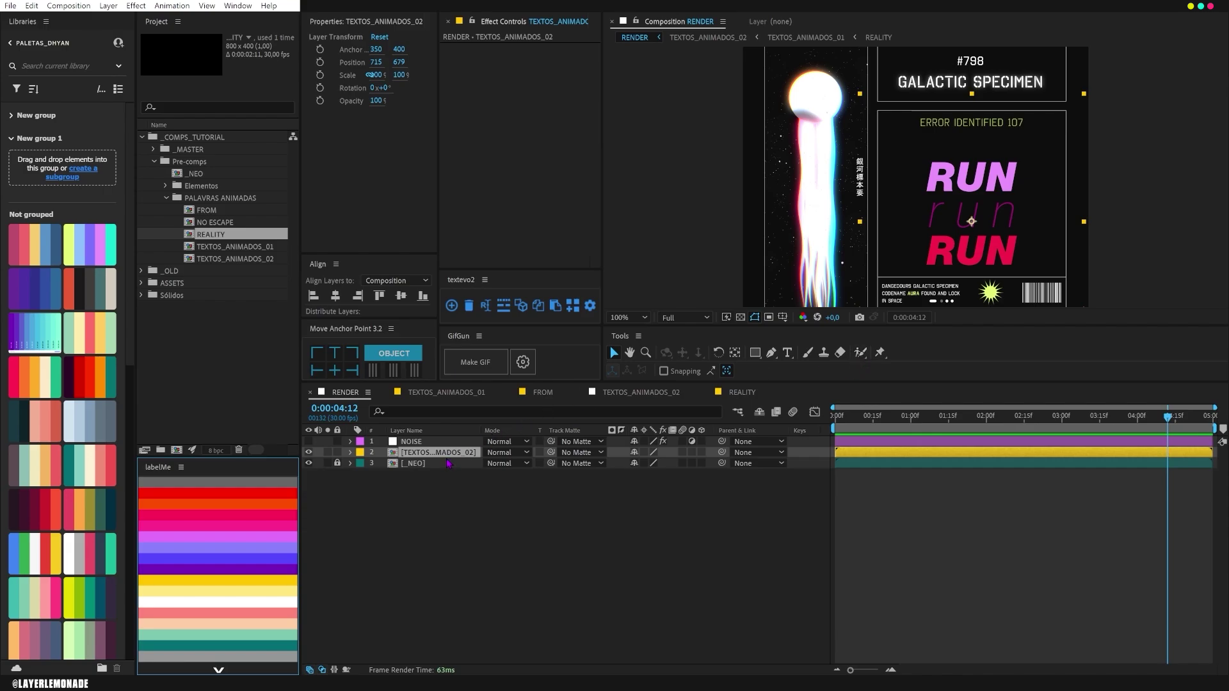
key("s")
left_click_drag(668, 463, 667, 463)
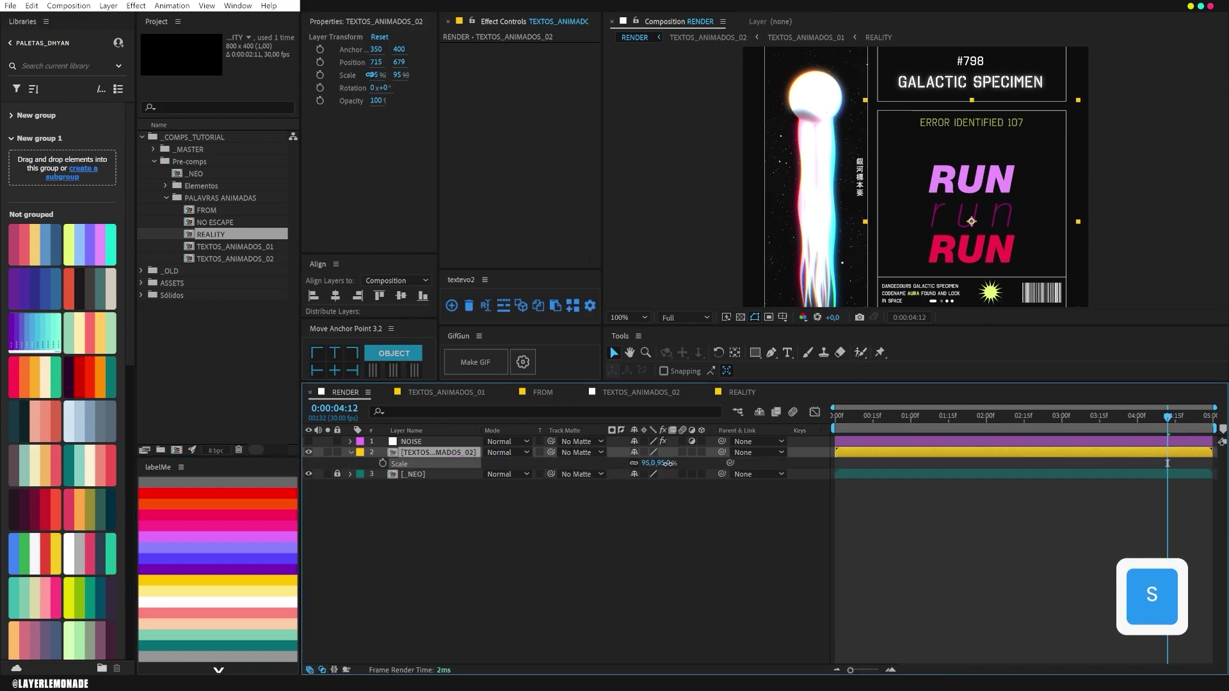
key("space")
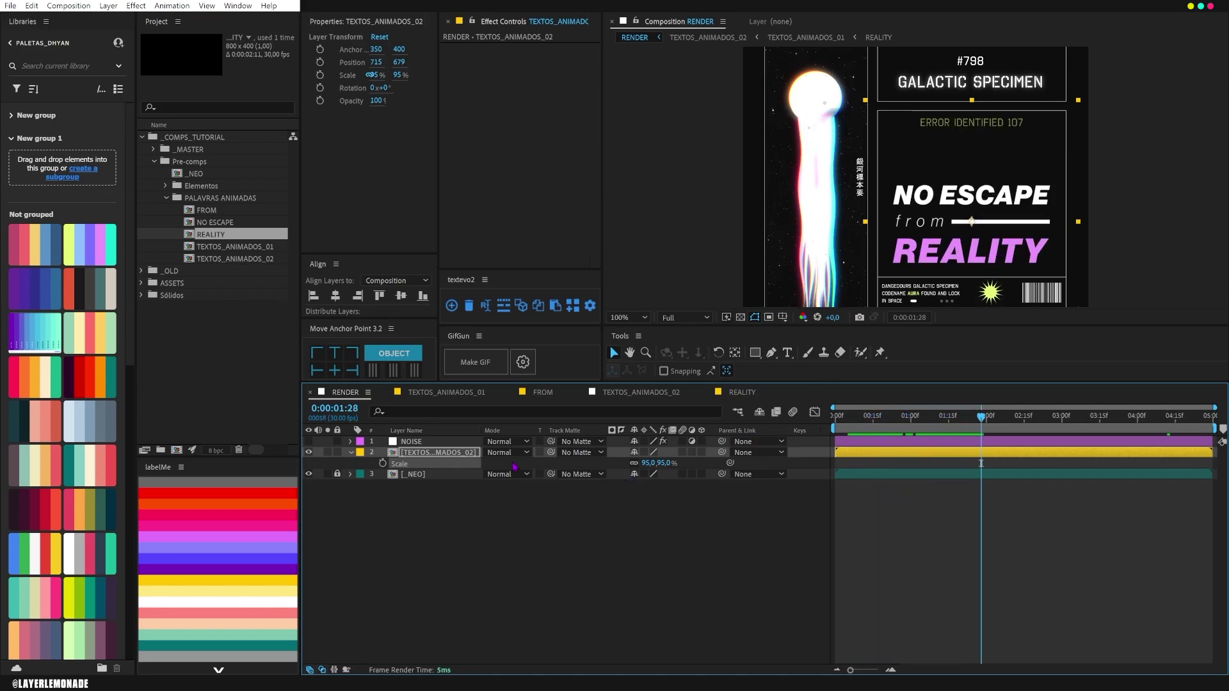
- Draw a rectangular mask on the TEXTOS_ANIMADOS_02 layer along the frame below the ERROR IDENTIFIED 107 heading and preview it
left_click(469, 452)
left_click(755, 354)
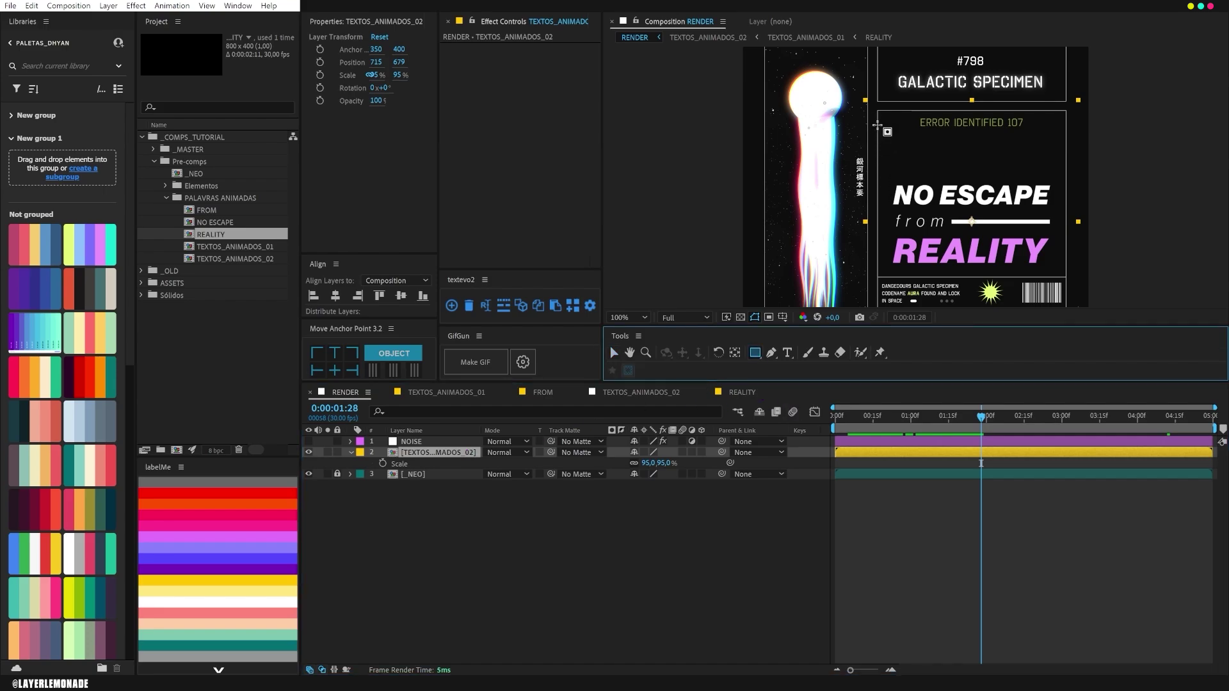
left_click_drag(877, 125, 1067, 279)
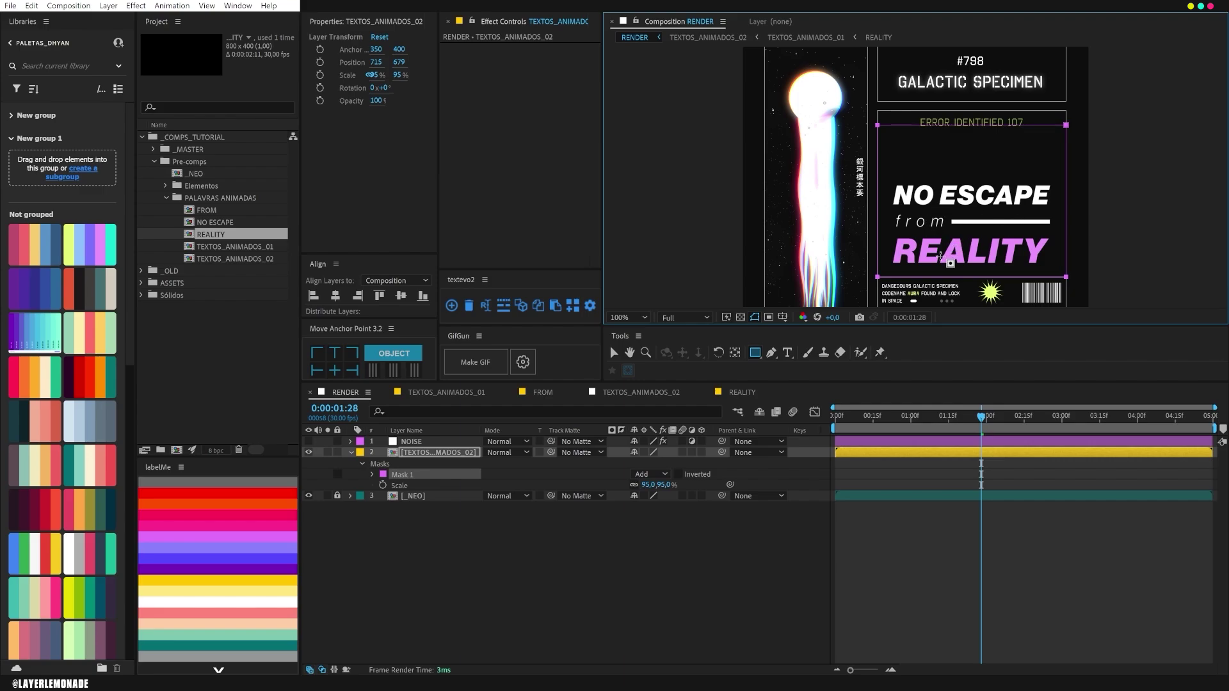
left_click(633, 547)
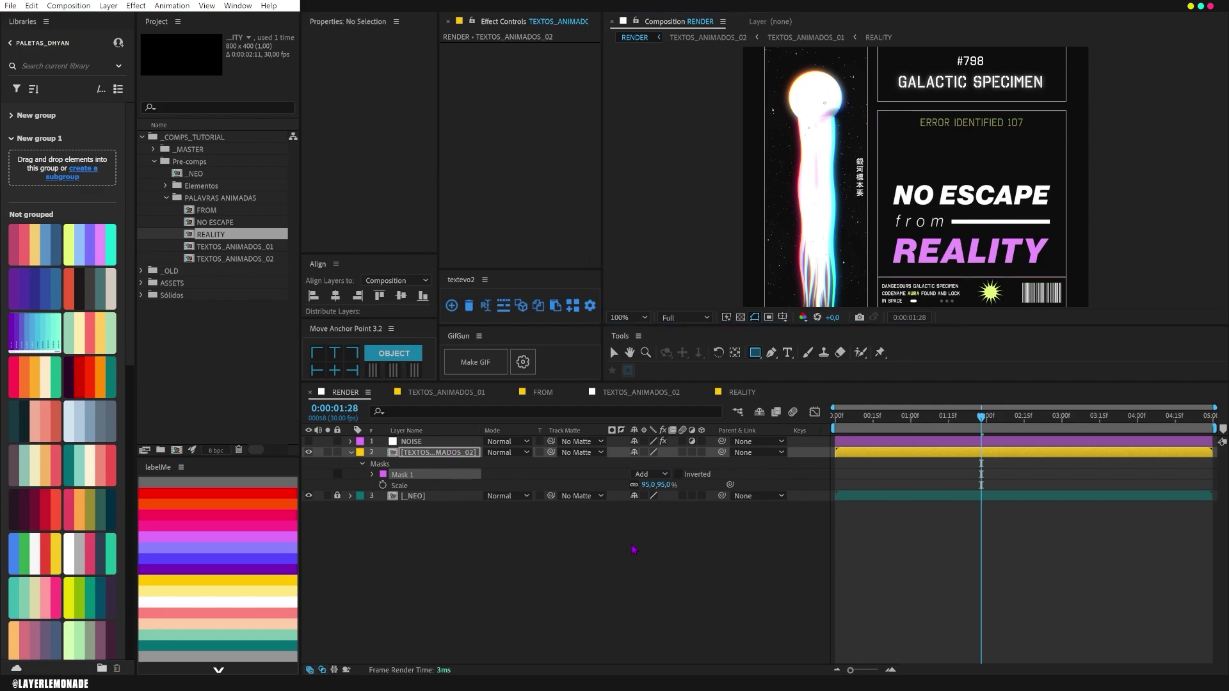
key("space")
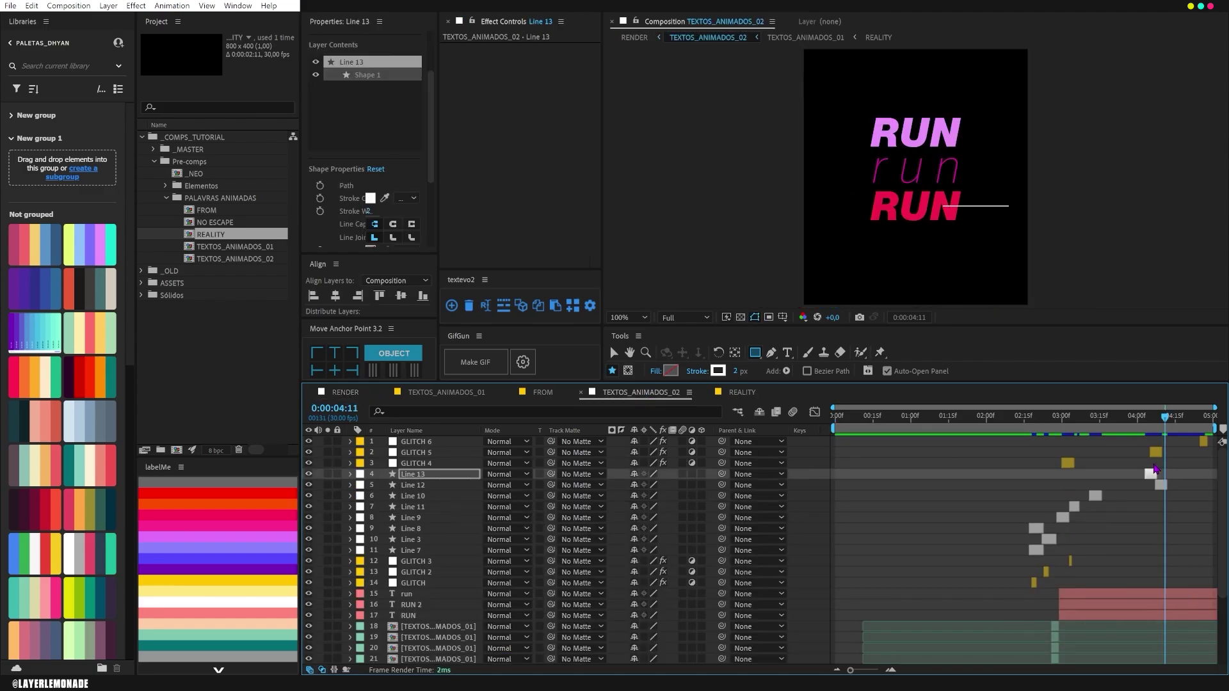
- In TEXTOS_ANIMADOS_02, duplicate a glitch layer, place the copy above GLITCH 4 at around 0:00:02:14, and preview it
left_click(427, 461)
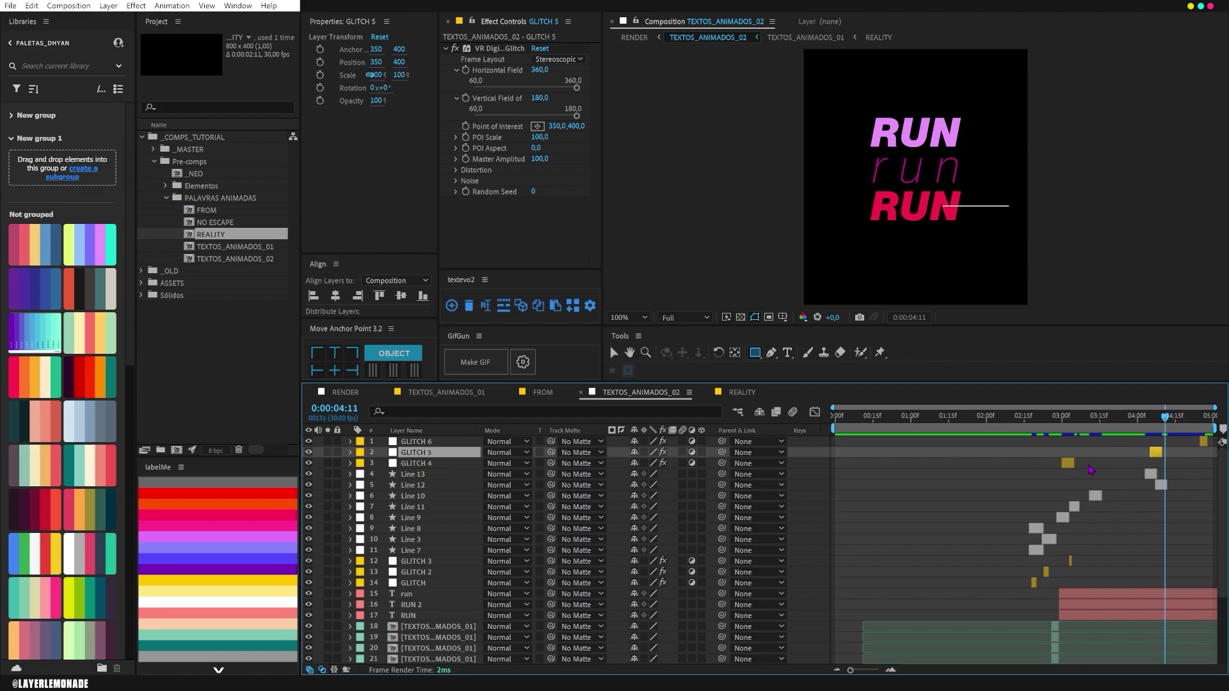
key("ctrl+d")
mouse_move(1038, 422)
left_mouse_down()
mouse_move(996, 431)
mouse_move(1035, 440)
left_mouse_up()
key("]")
key("space")
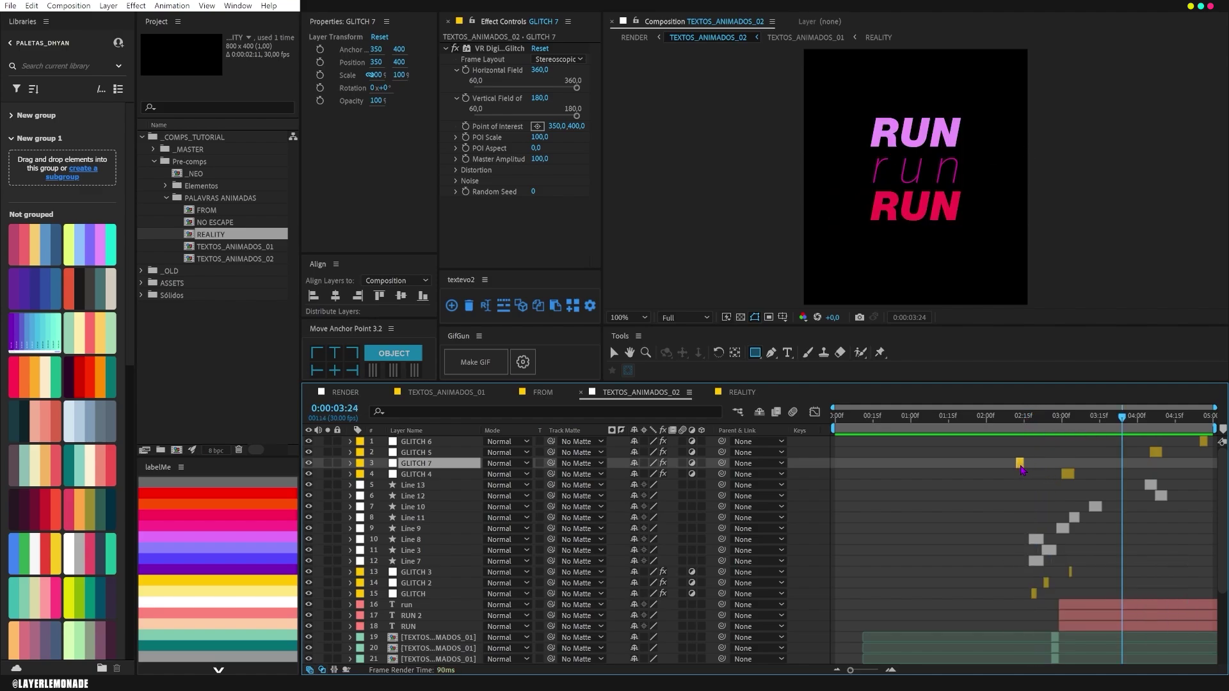
- Preview the finished RENDER composition from 0:00:00:00 with the NOISE layer on
key("space")
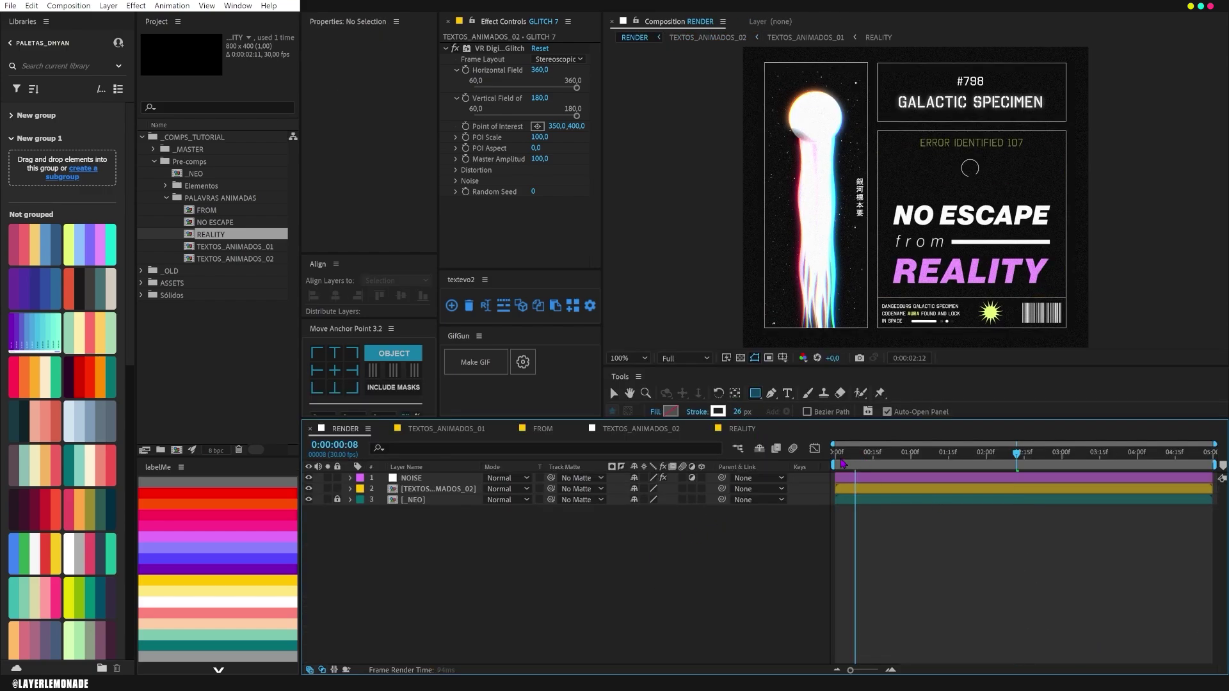
left_click_drag(841, 460, 755, 560)
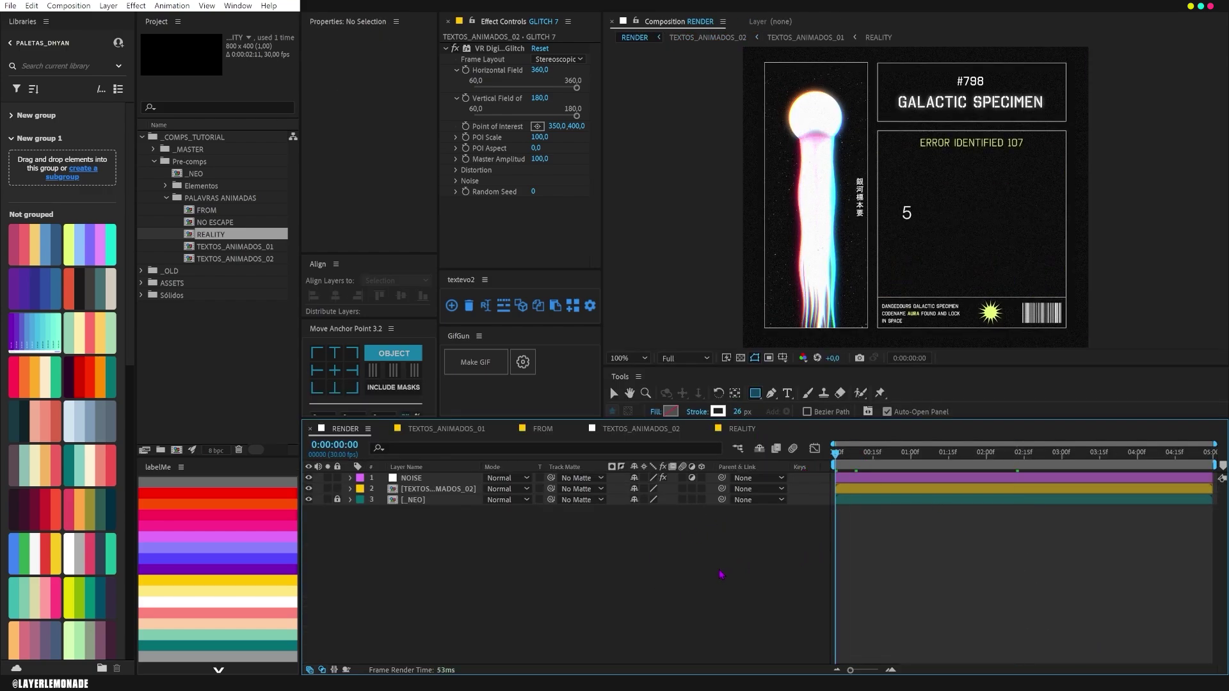
key("space")
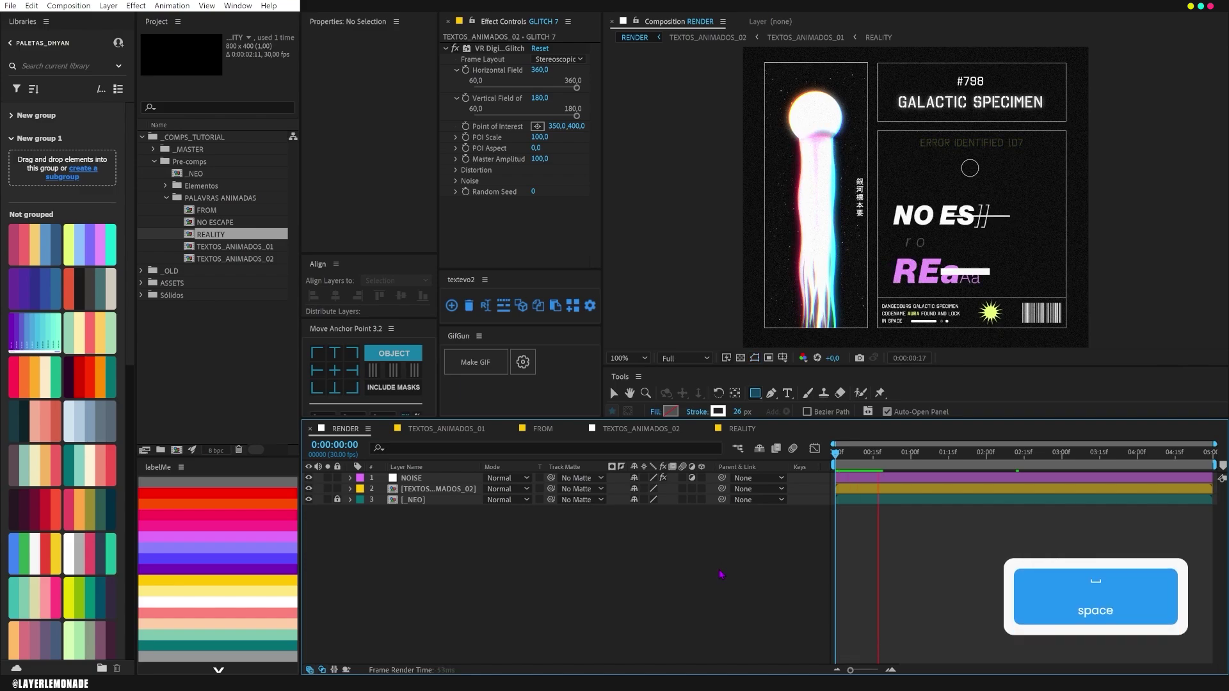